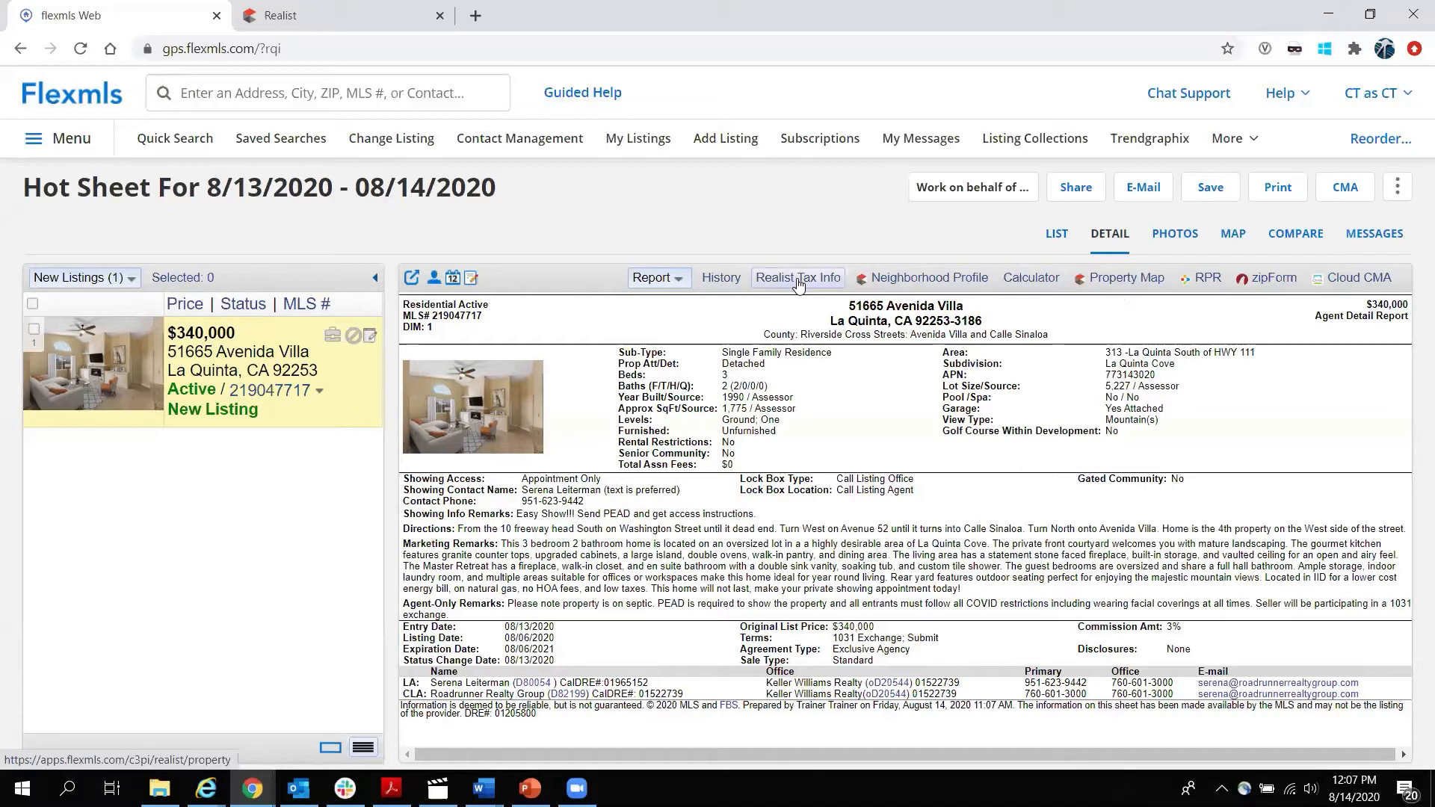
{"action": "left_click", "coordinate": [798, 279]}
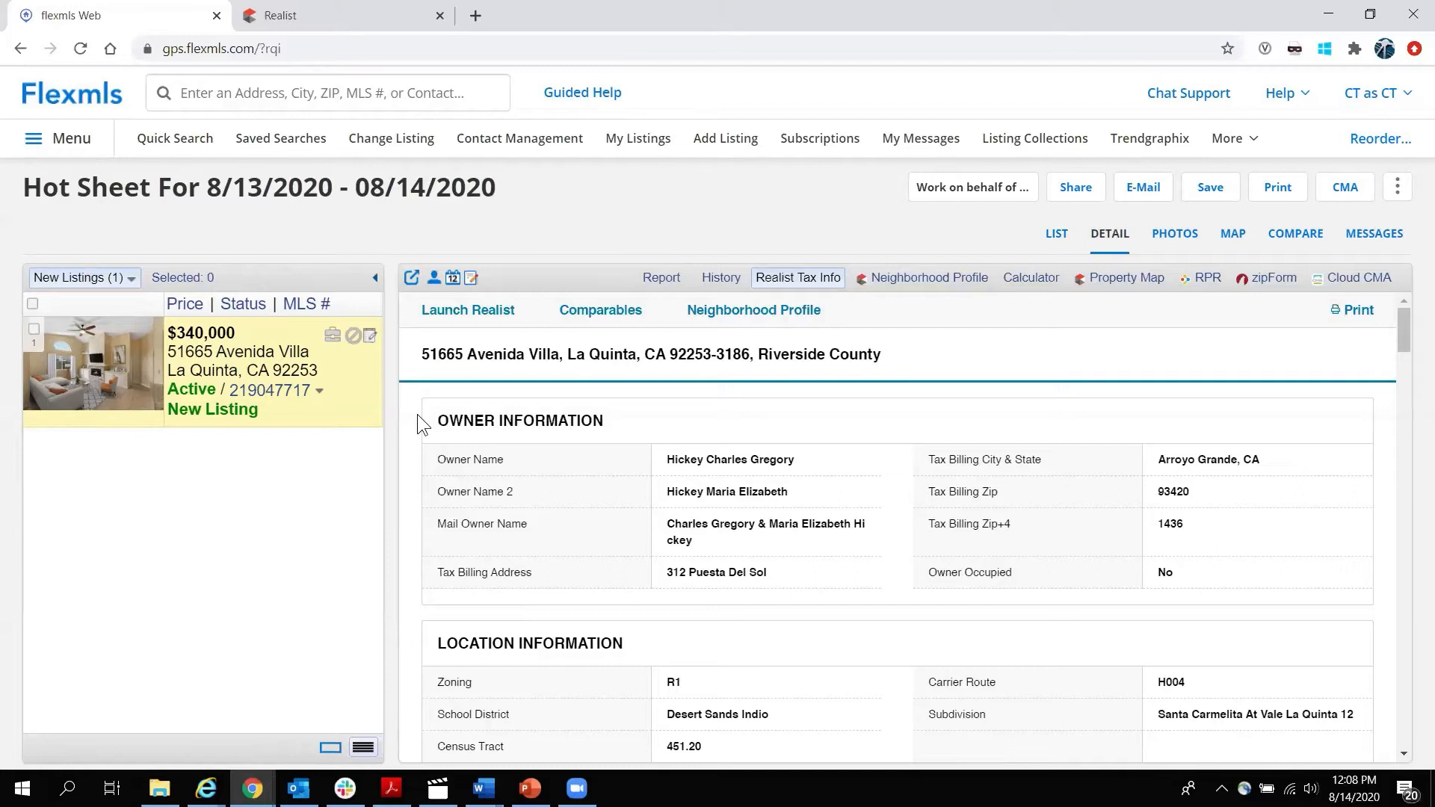
{"action": "scroll", "coordinate": [737, 436], "scroll_direction": "down", "scroll_amount": 1}
{"action": "scroll", "coordinate": [737, 437], "scroll_direction": "up", "scroll_amount": 1}
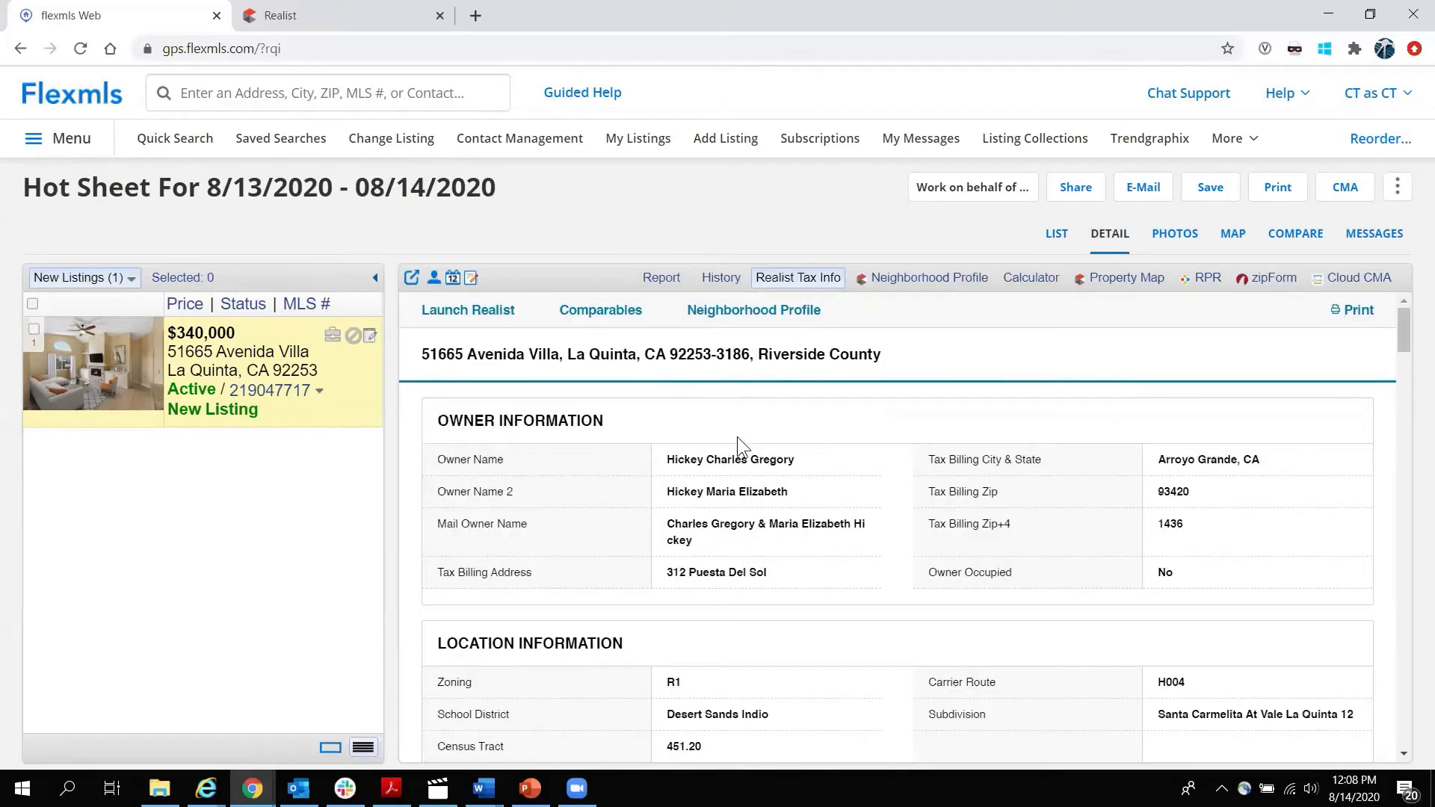
{"action": "left_click", "coordinate": [495, 314]}
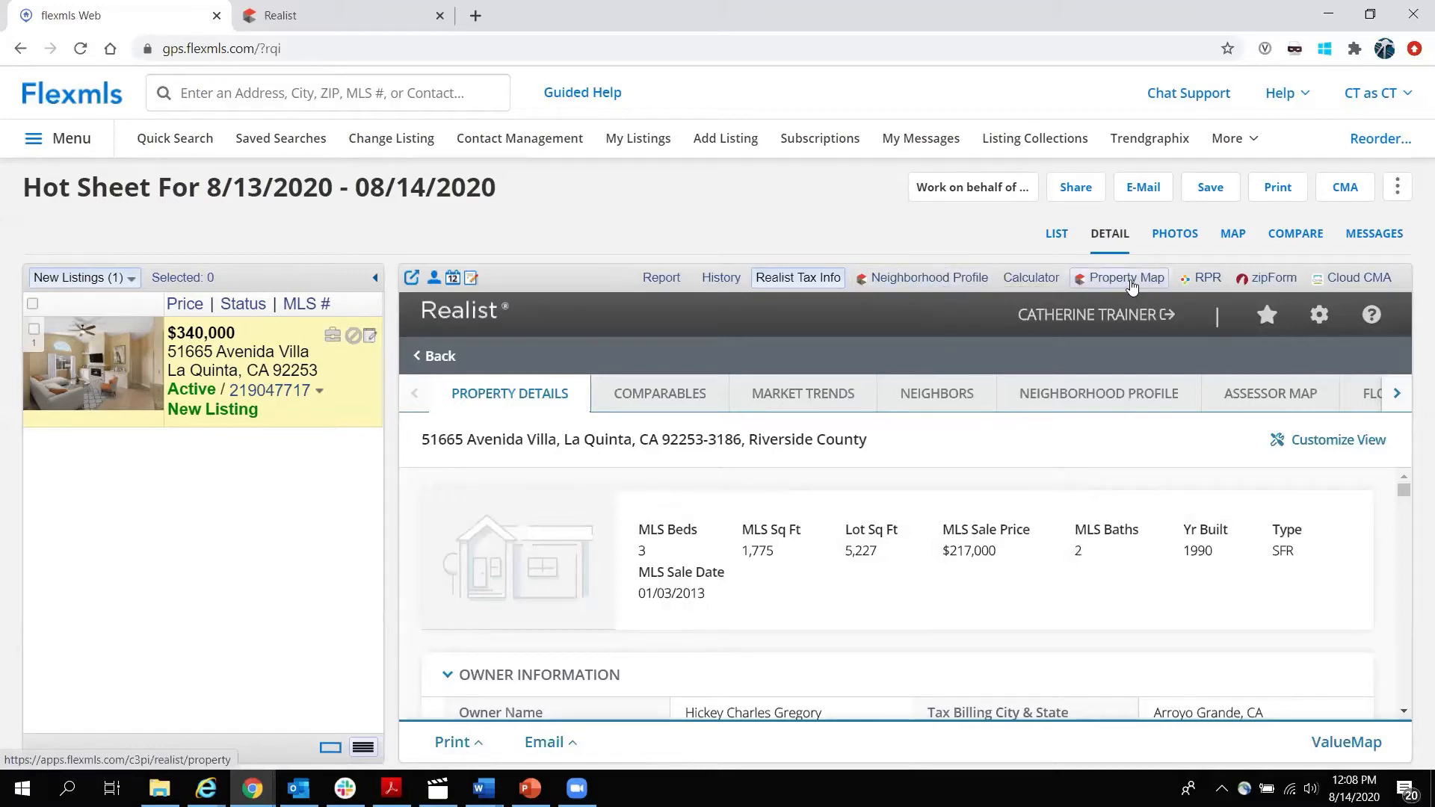
{"action": "left_click", "coordinate": [1129, 282]}
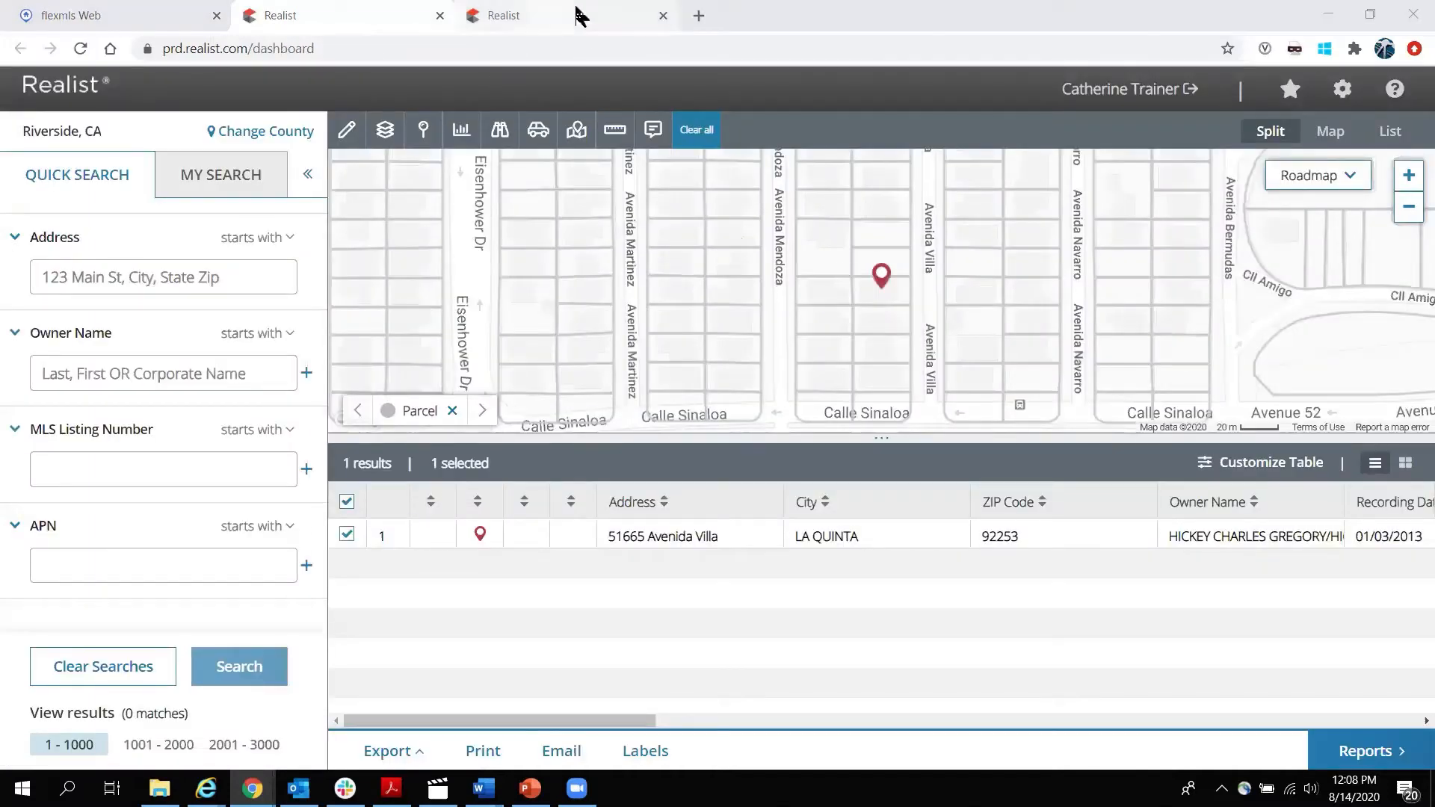
{"action": "left_click", "coordinate": [439, 15]}
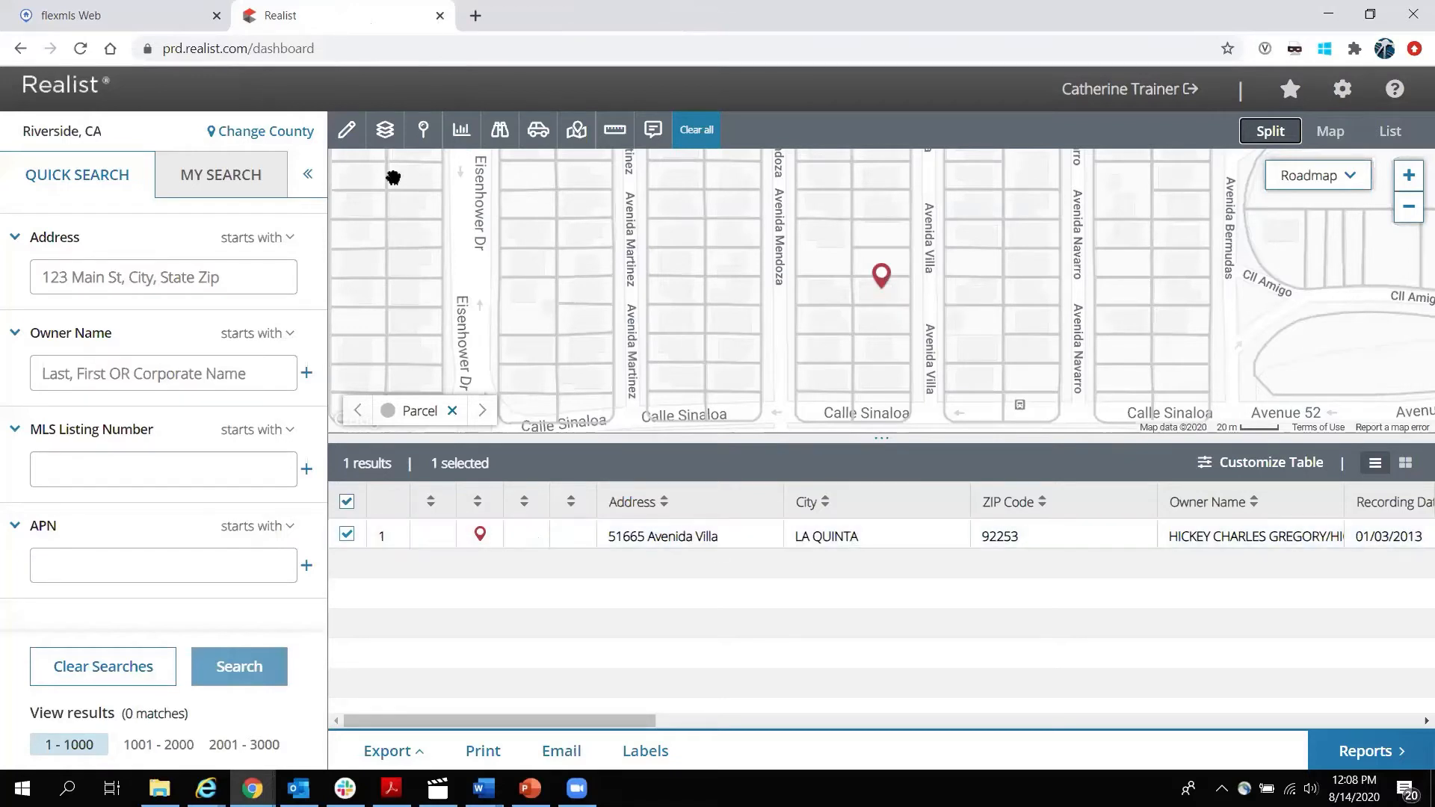
{"action": "left_click", "coordinate": [439, 16]}
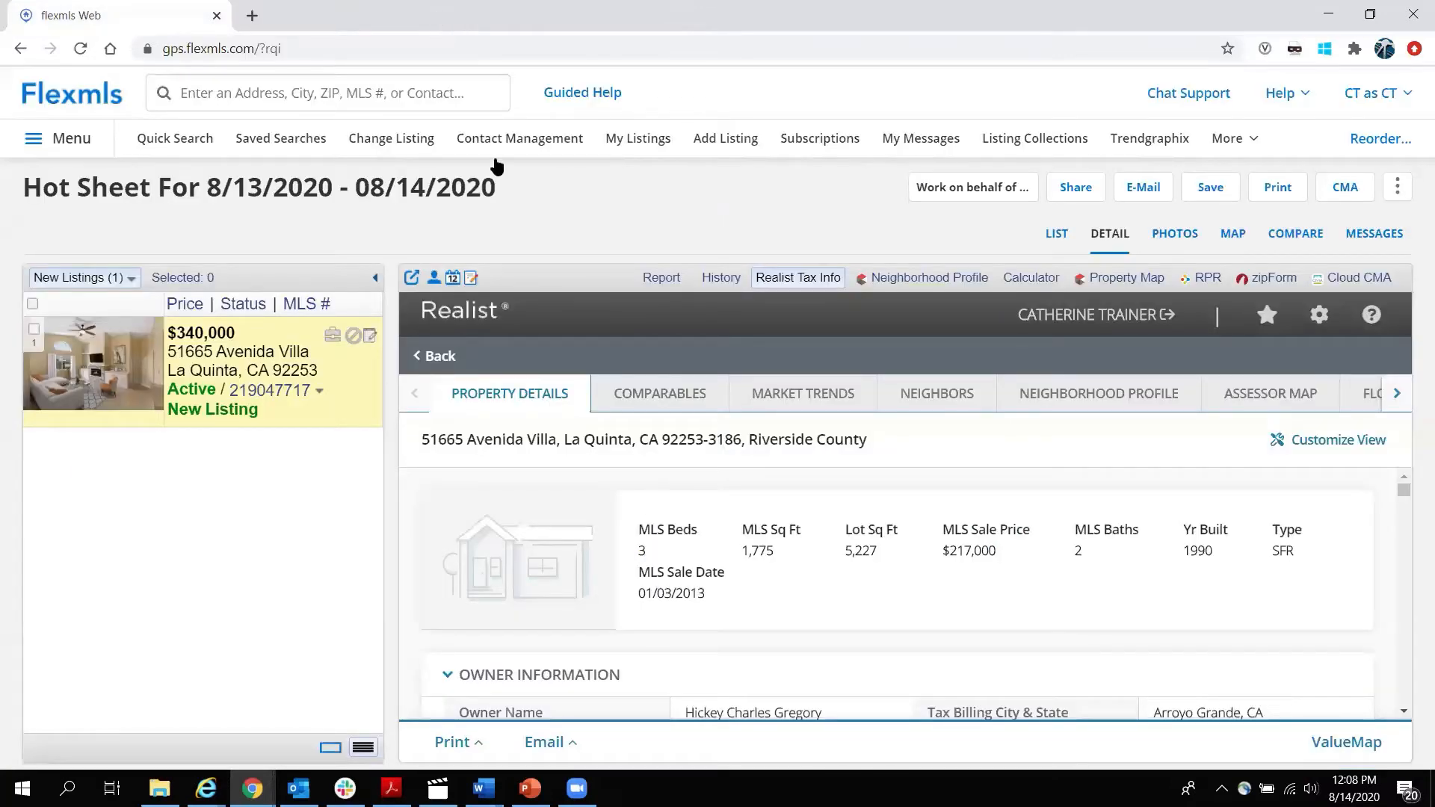
Open Realist Tax Info from the Flexmls menu's Taxes section in a new tab for Riverside, CA.
{"action": "left_click", "coordinate": [1260, 145]}
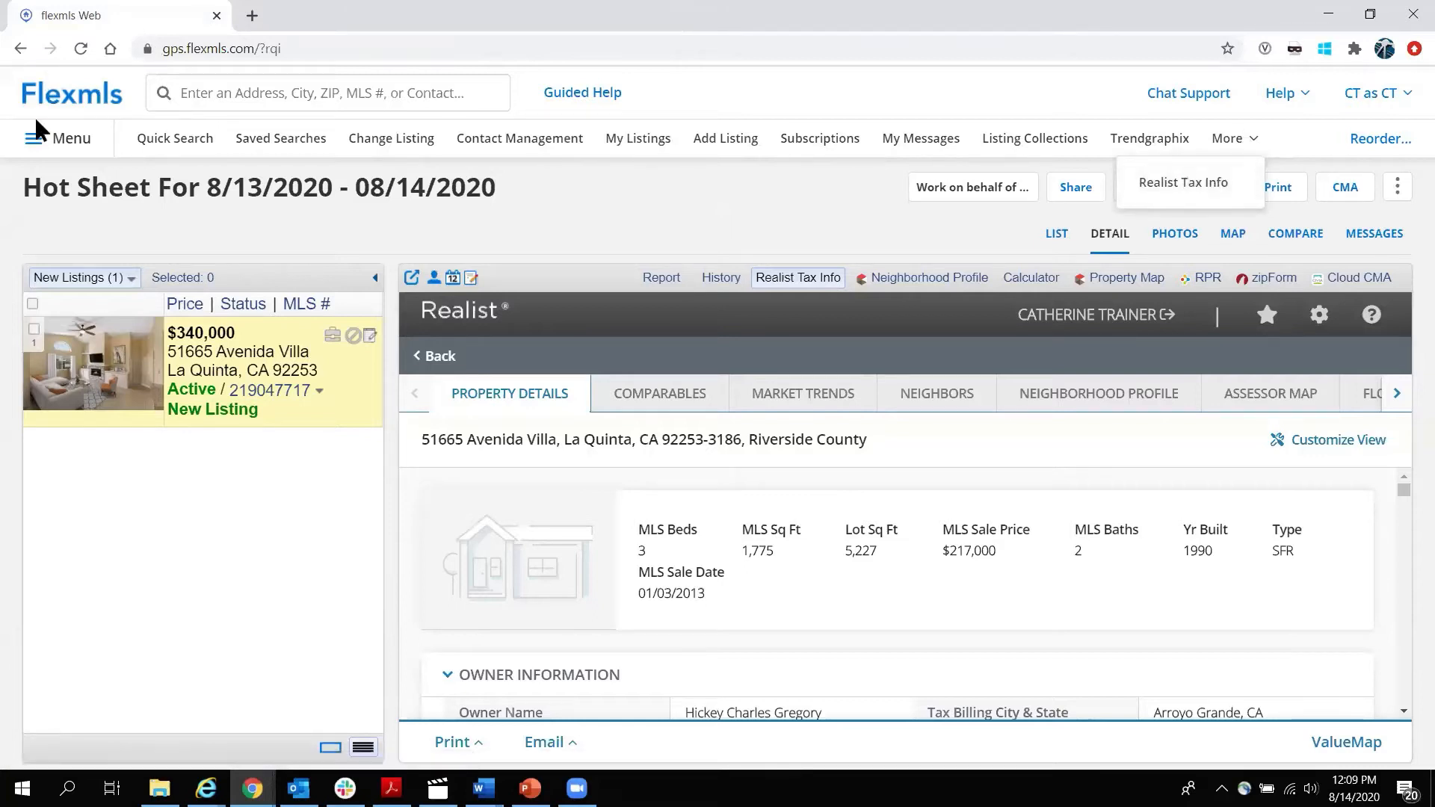
{"action": "left_click", "coordinate": [34, 138]}
{"action": "left_click", "coordinate": [85, 222]}
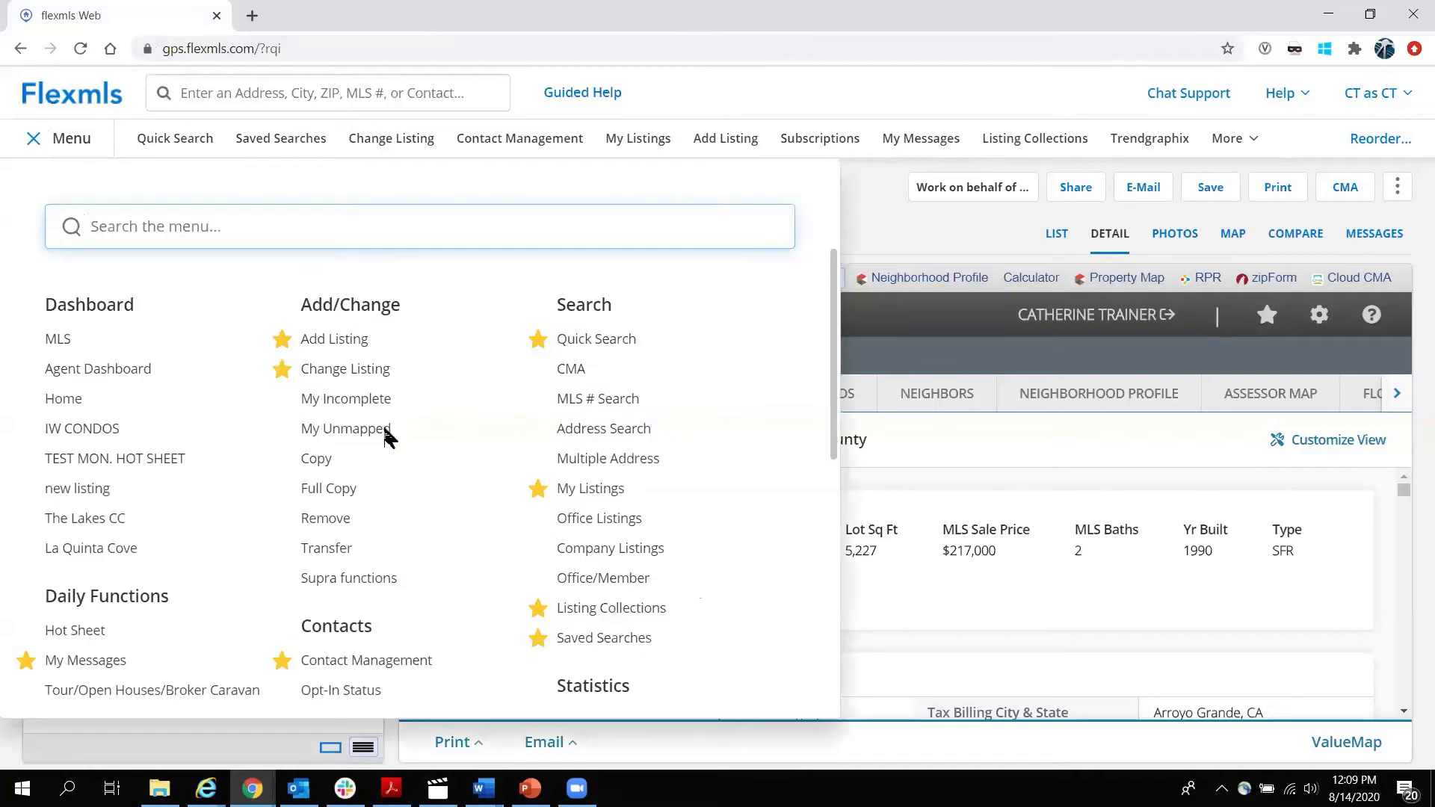
{"action": "scroll", "coordinate": [446, 426], "scroll_direction": "down", "scroll_amount": 5}
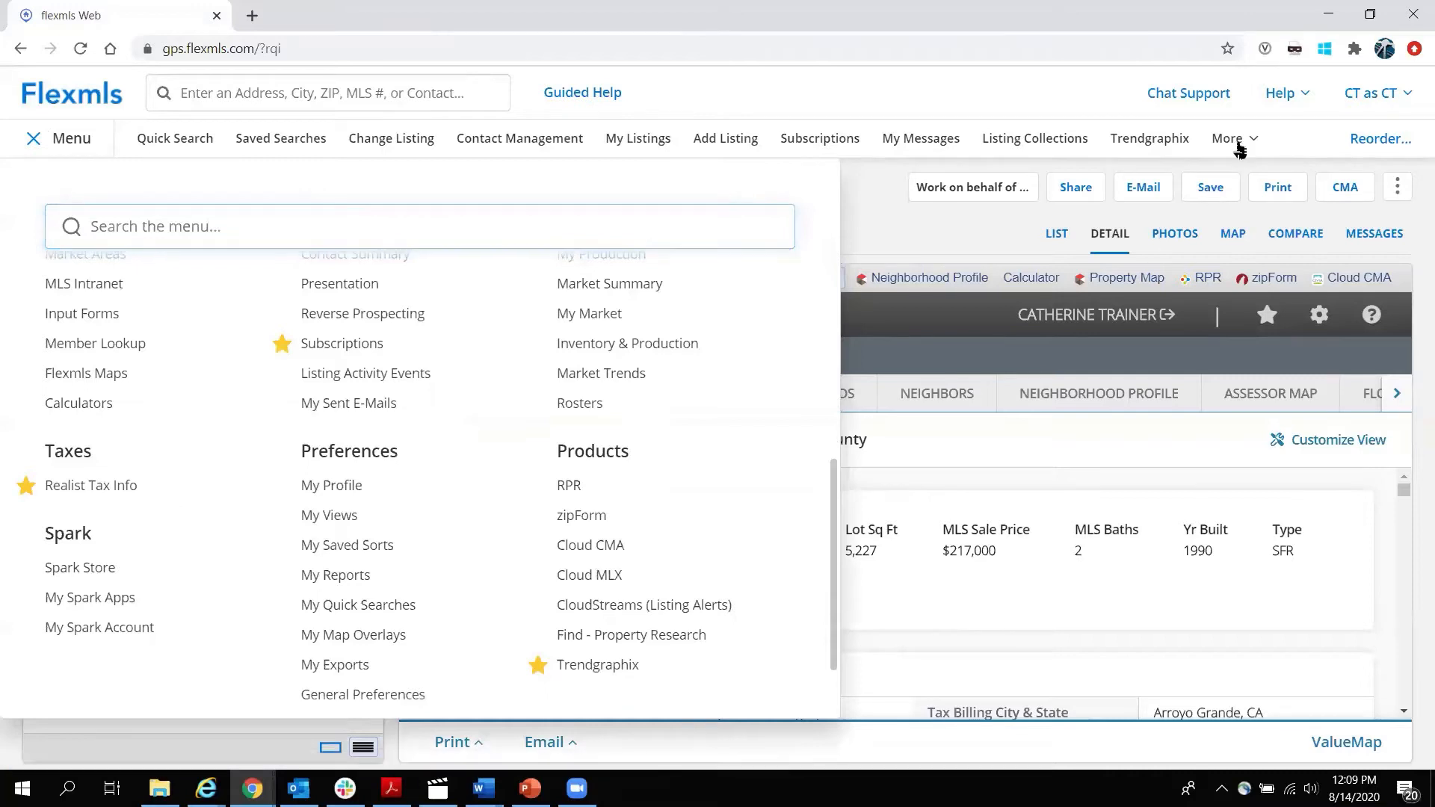
{"action": "left_click", "coordinate": [1238, 149]}
{"action": "left_click", "coordinate": [1198, 188]}
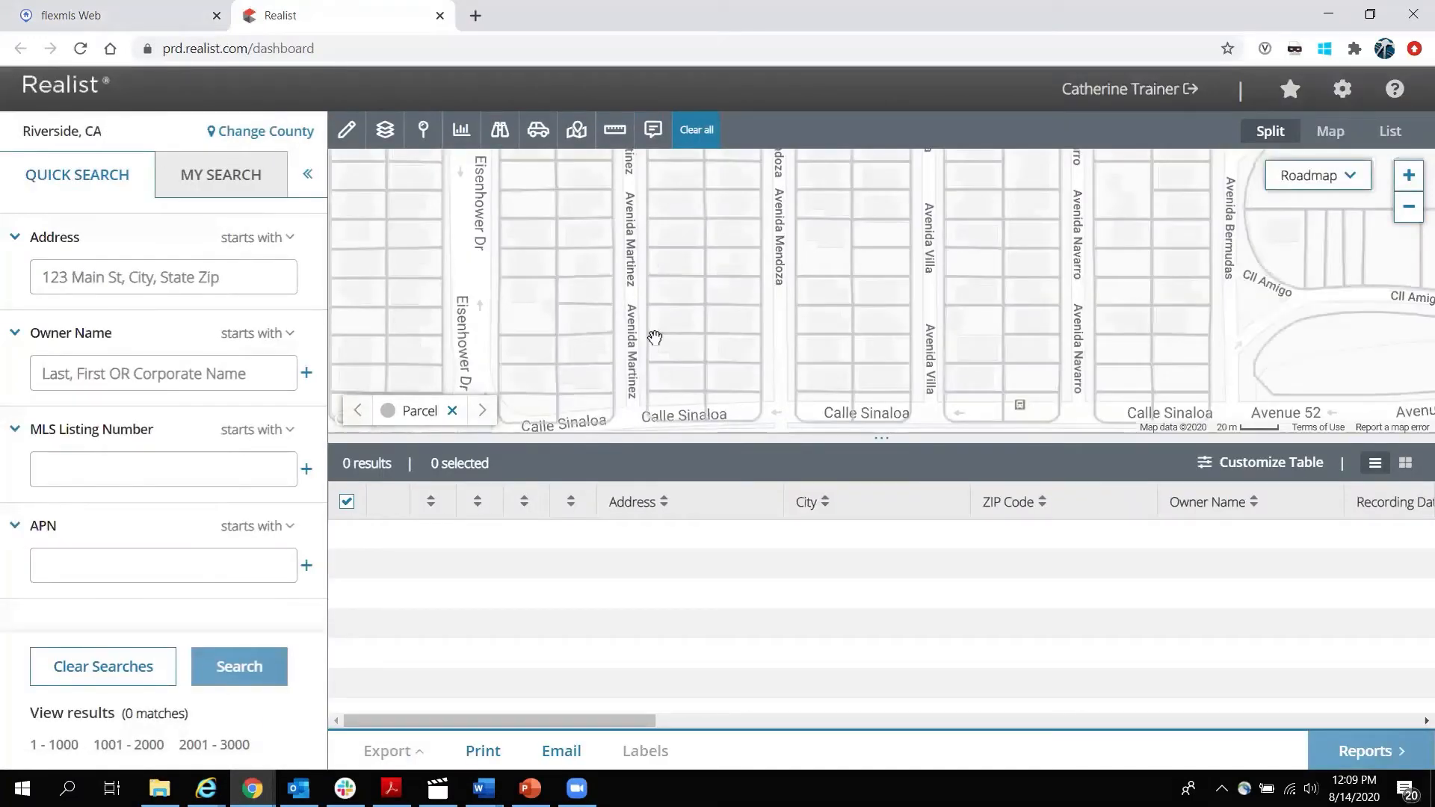
{"action": "left_click_drag", "start_coordinate": [711, 249], "coordinate": [714, 247]}
{"action": "mouse_move", "coordinate": [884, 440]}
{"action": "left_mouse_down"}
{"action": "mouse_move", "coordinate": [902, 162]}
{"action": "mouse_move", "coordinate": [902, 655]}
{"action": "mouse_move", "coordinate": [919, 379]}
{"action": "mouse_move", "coordinate": [877, 471]}
{"action": "mouse_move", "coordinate": [883, 383]}
{"action": "mouse_move", "coordinate": [871, 430]}
{"action": "left_mouse_up"}
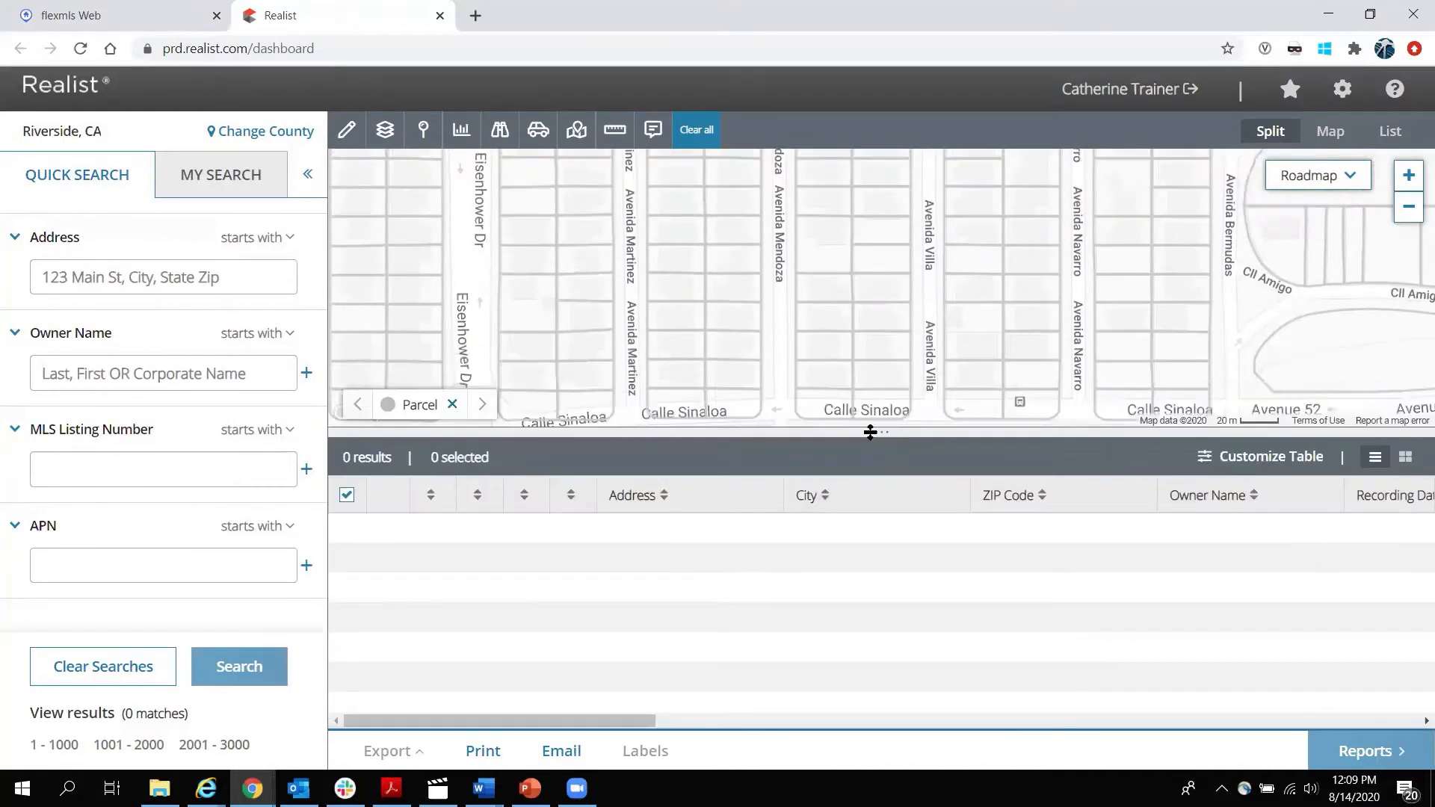
{"action": "left_click", "coordinate": [307, 177]}
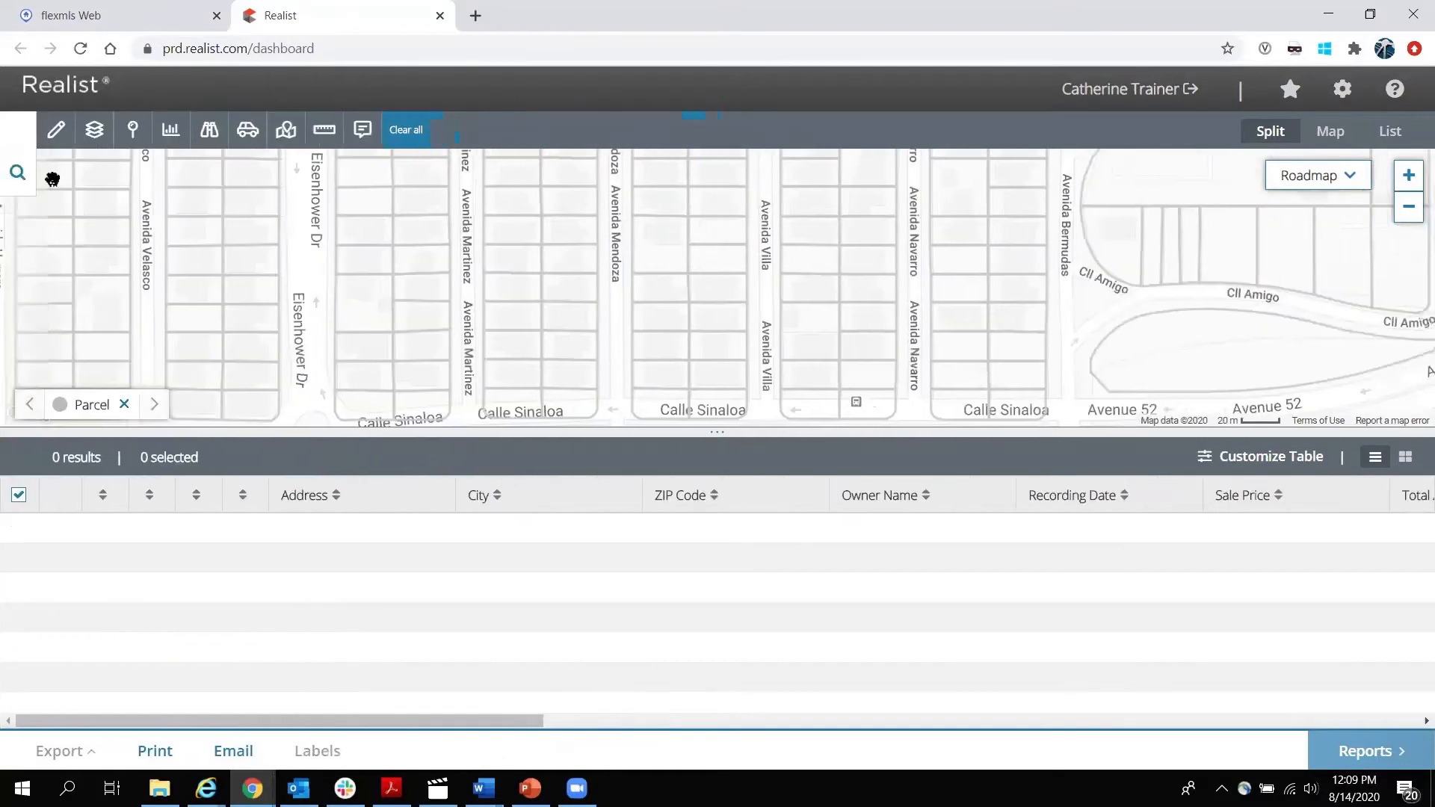
{"action": "left_click", "coordinate": [16, 177]}
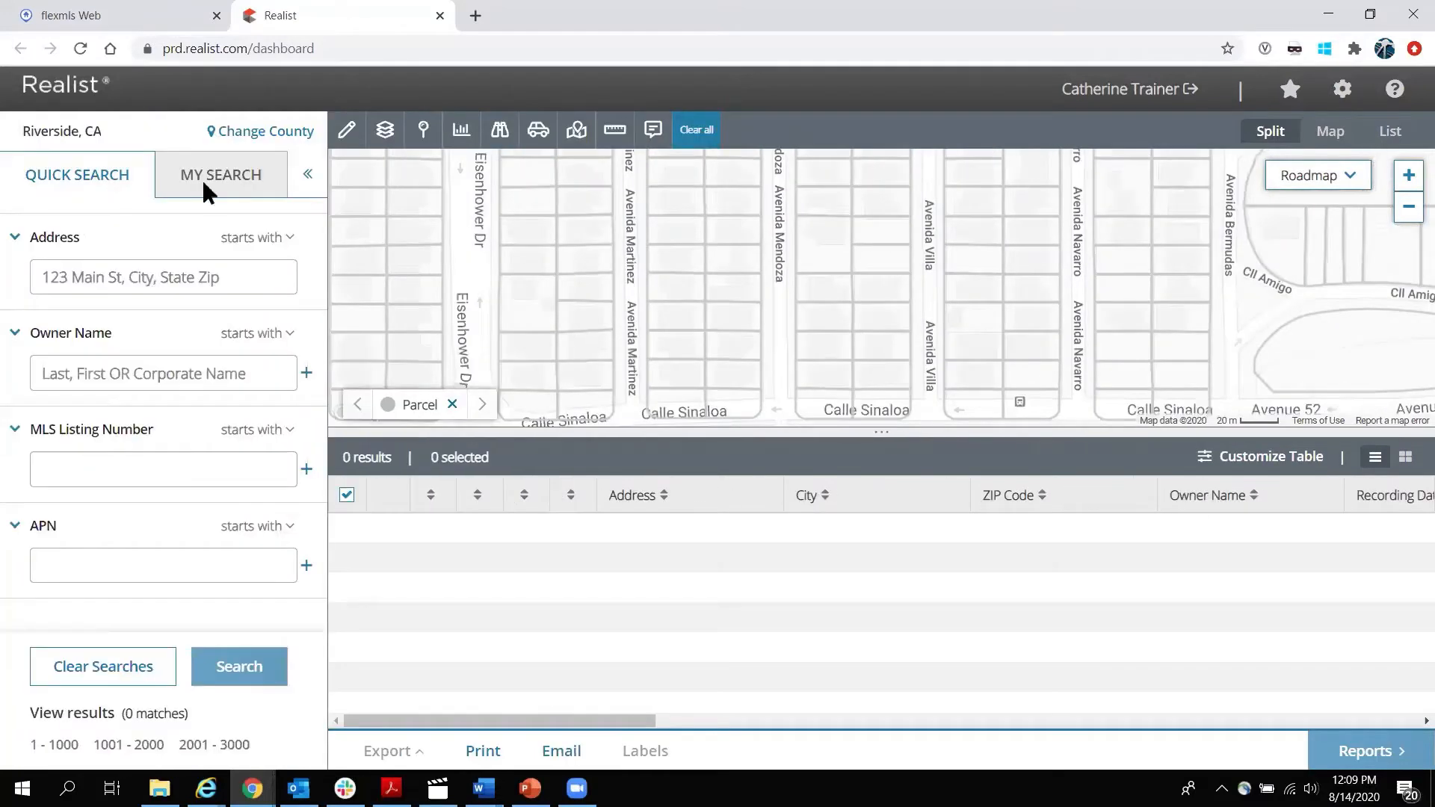
{"action": "left_click", "coordinate": [1333, 132]}
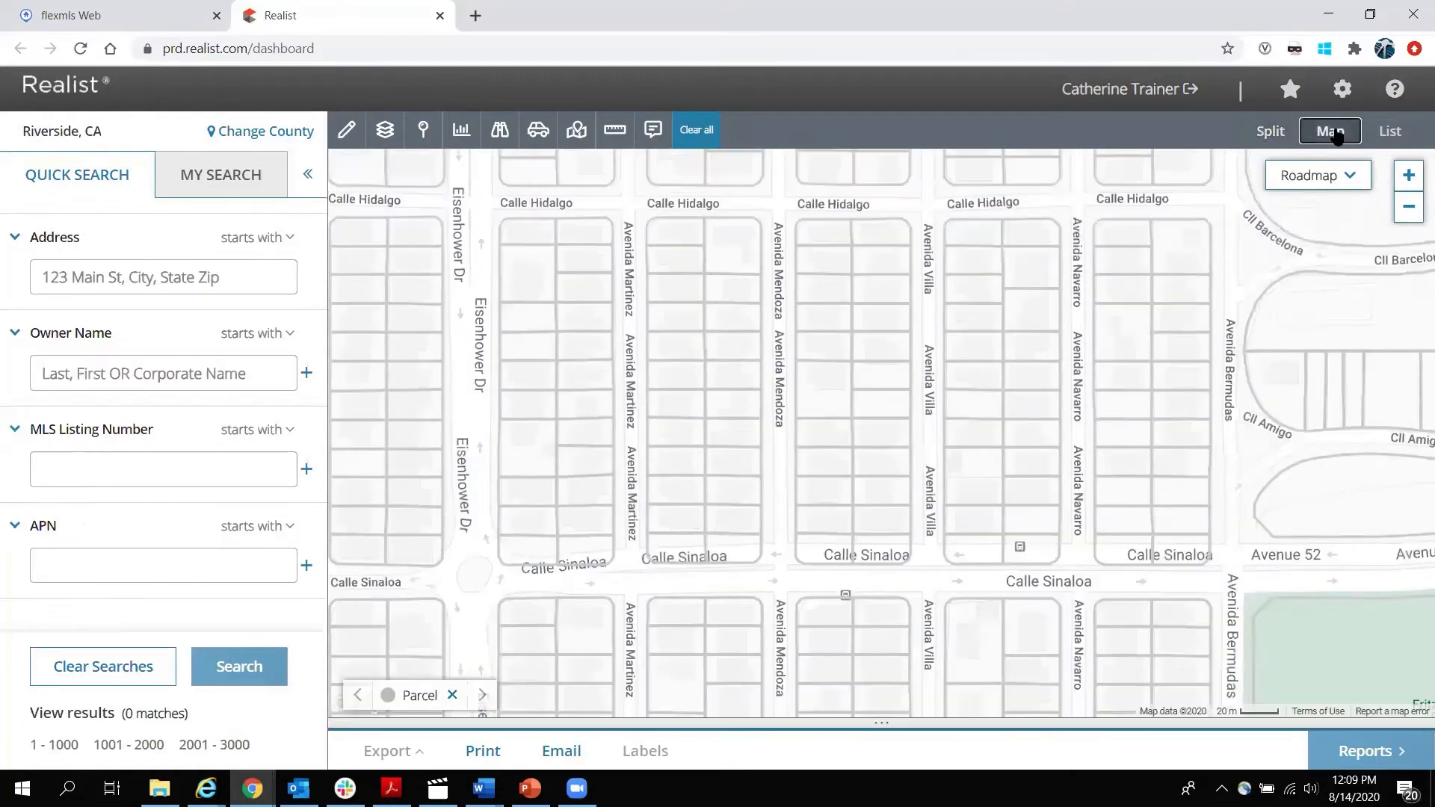
{"action": "left_click", "coordinate": [1391, 133]}
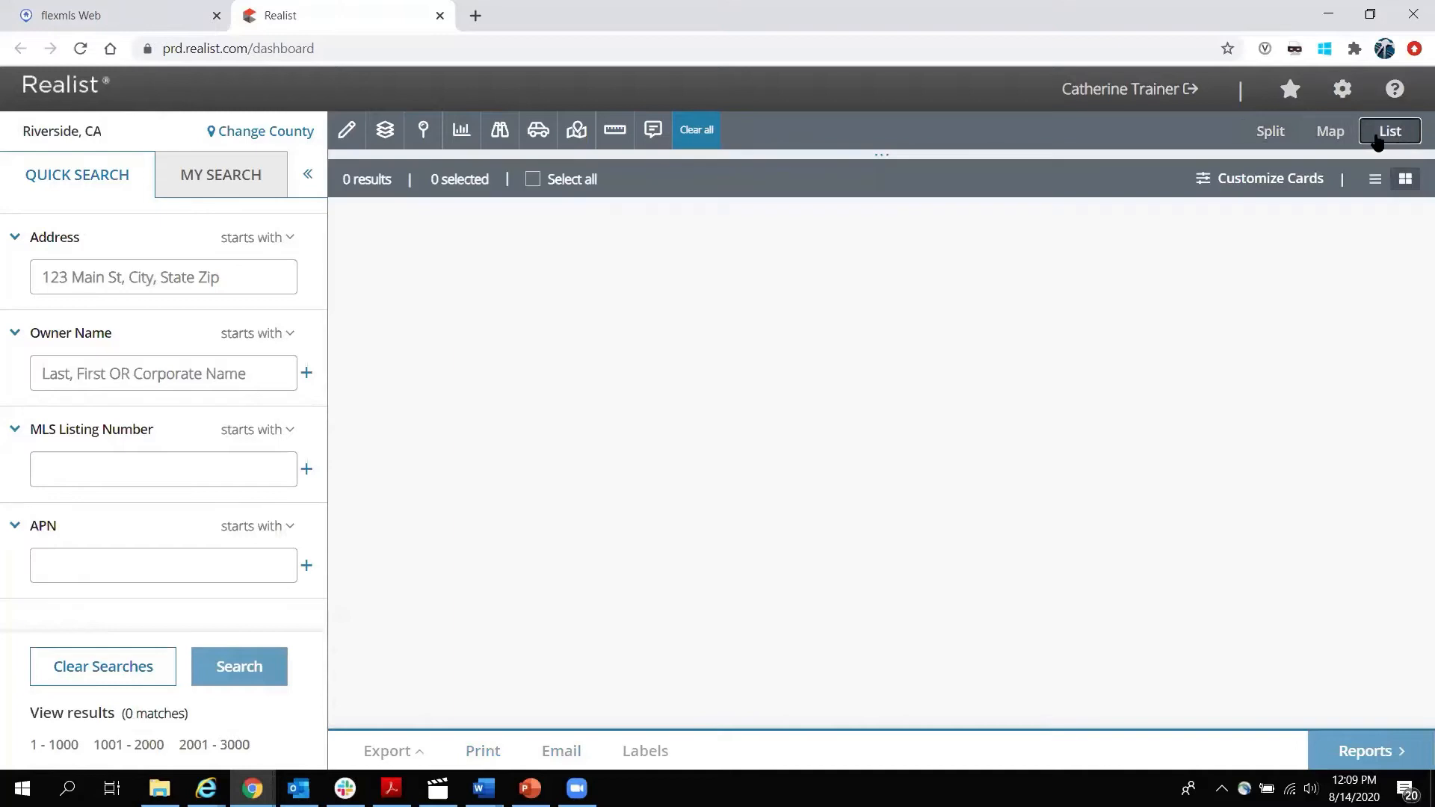
{"action": "left_click", "coordinate": [1272, 133]}
{"action": "left_click", "coordinate": [1375, 463]}
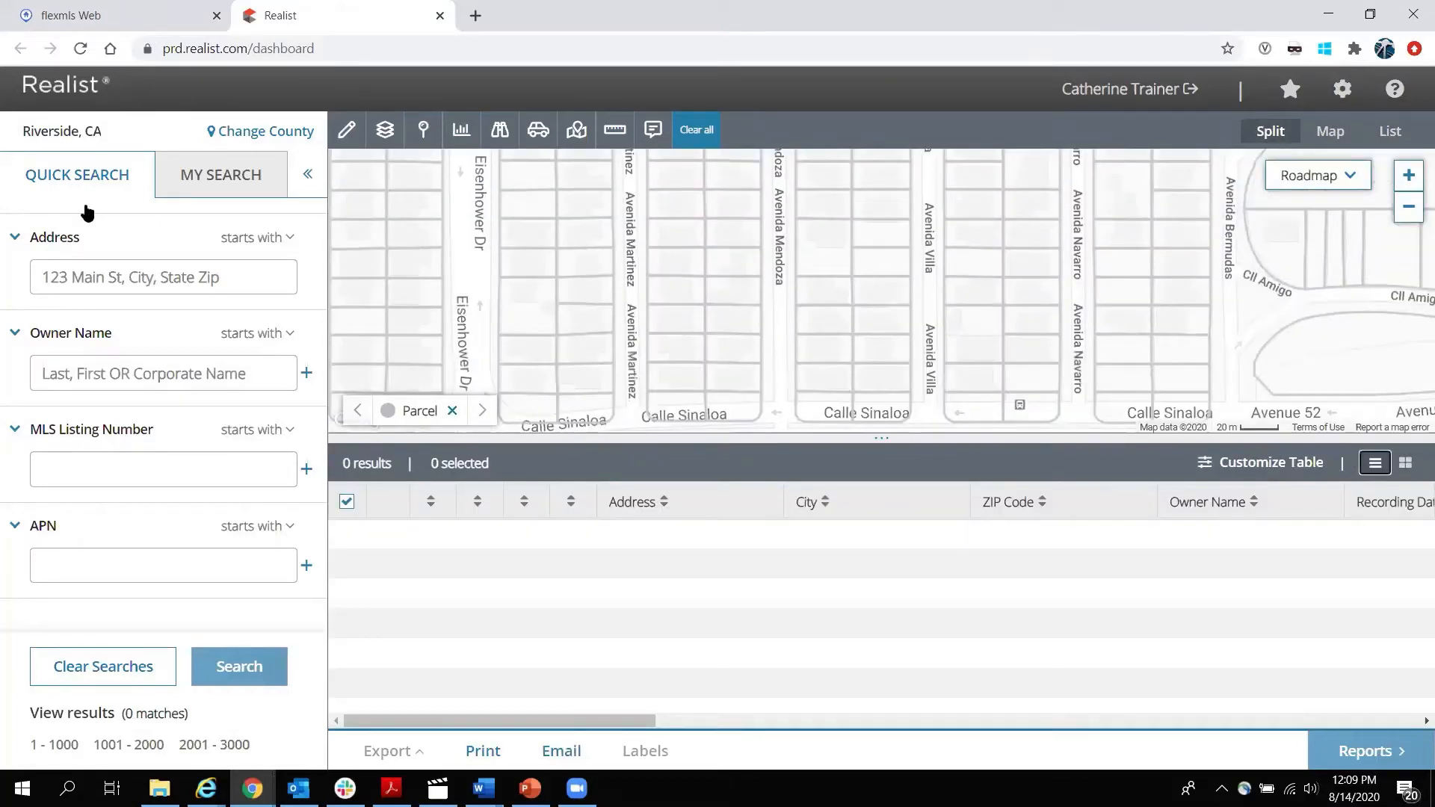
{"action": "mouse_move", "coordinate": [52, 129]}
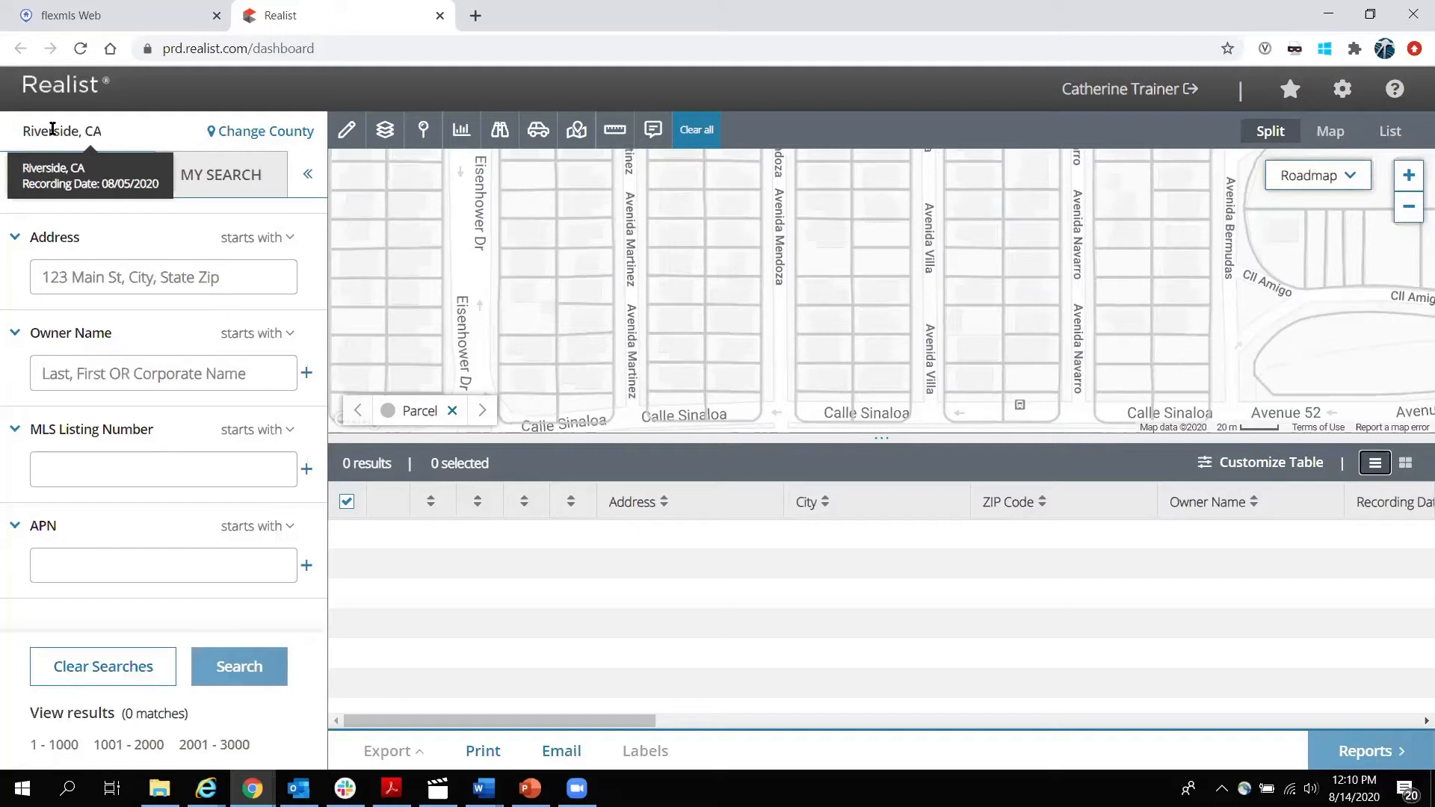
{"action": "left_click", "coordinate": [286, 135]}
{"action": "scroll", "coordinate": [436, 321], "scroll_direction": "down", "scroll_amount": 6}
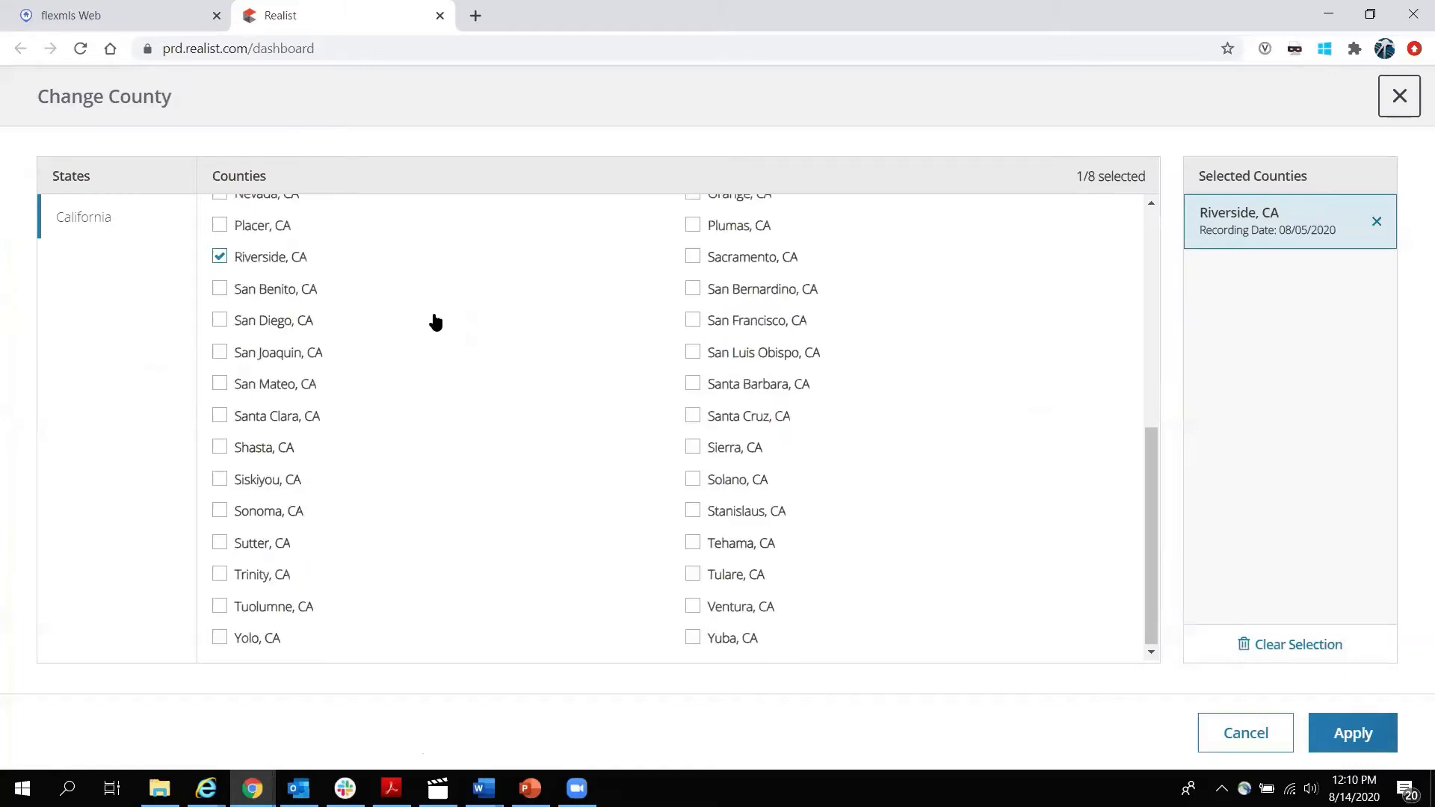
{"action": "scroll", "coordinate": [438, 333], "scroll_direction": "up", "scroll_amount": 6}
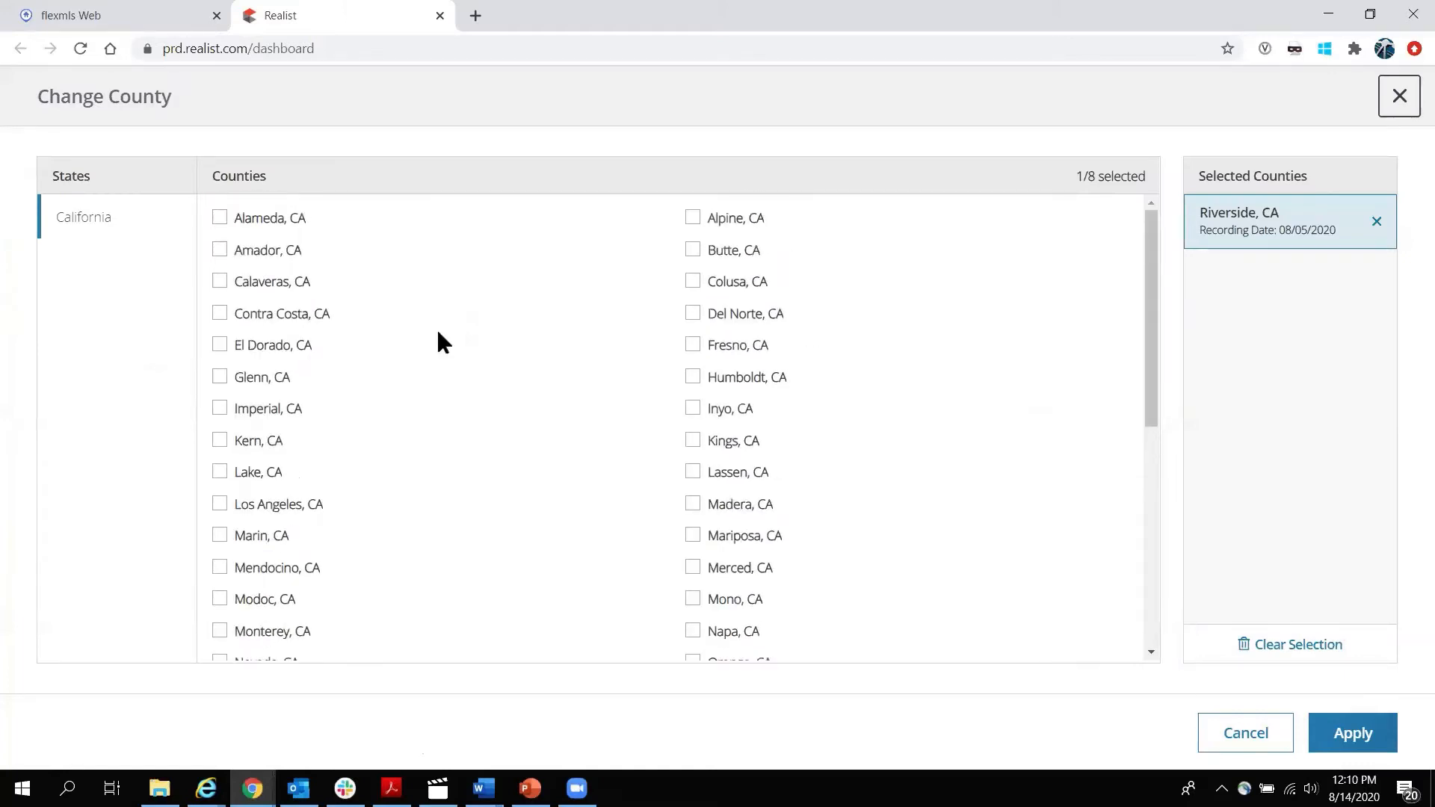
{"action": "left_click", "coordinate": [220, 219]}
{"action": "left_click", "coordinate": [221, 251]}
{"action": "left_click", "coordinate": [221, 282]}
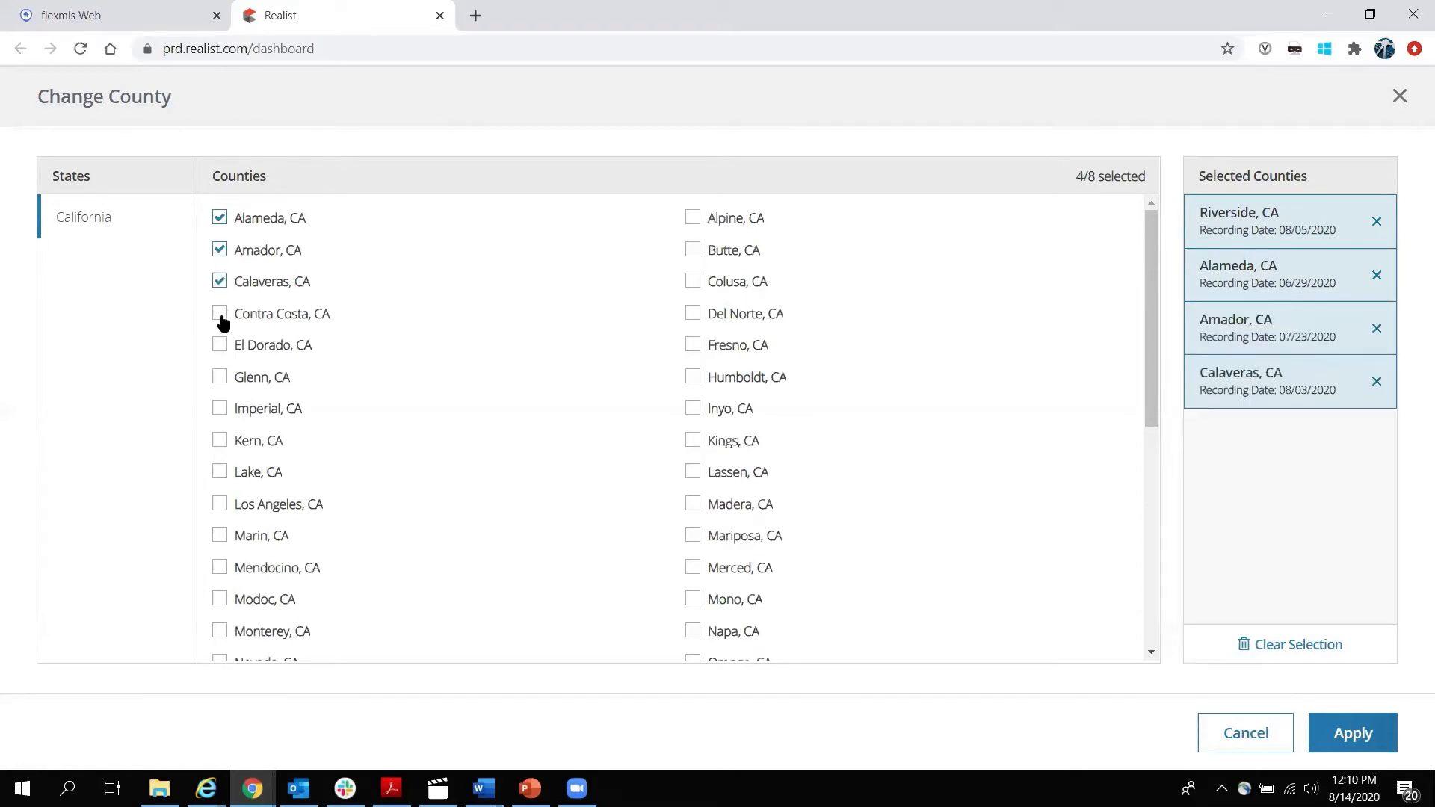
{"action": "left_click", "coordinate": [221, 314]}
{"action": "left_click", "coordinate": [220, 346]}
{"action": "left_click", "coordinate": [220, 378]}
{"action": "left_click", "coordinate": [220, 410]}
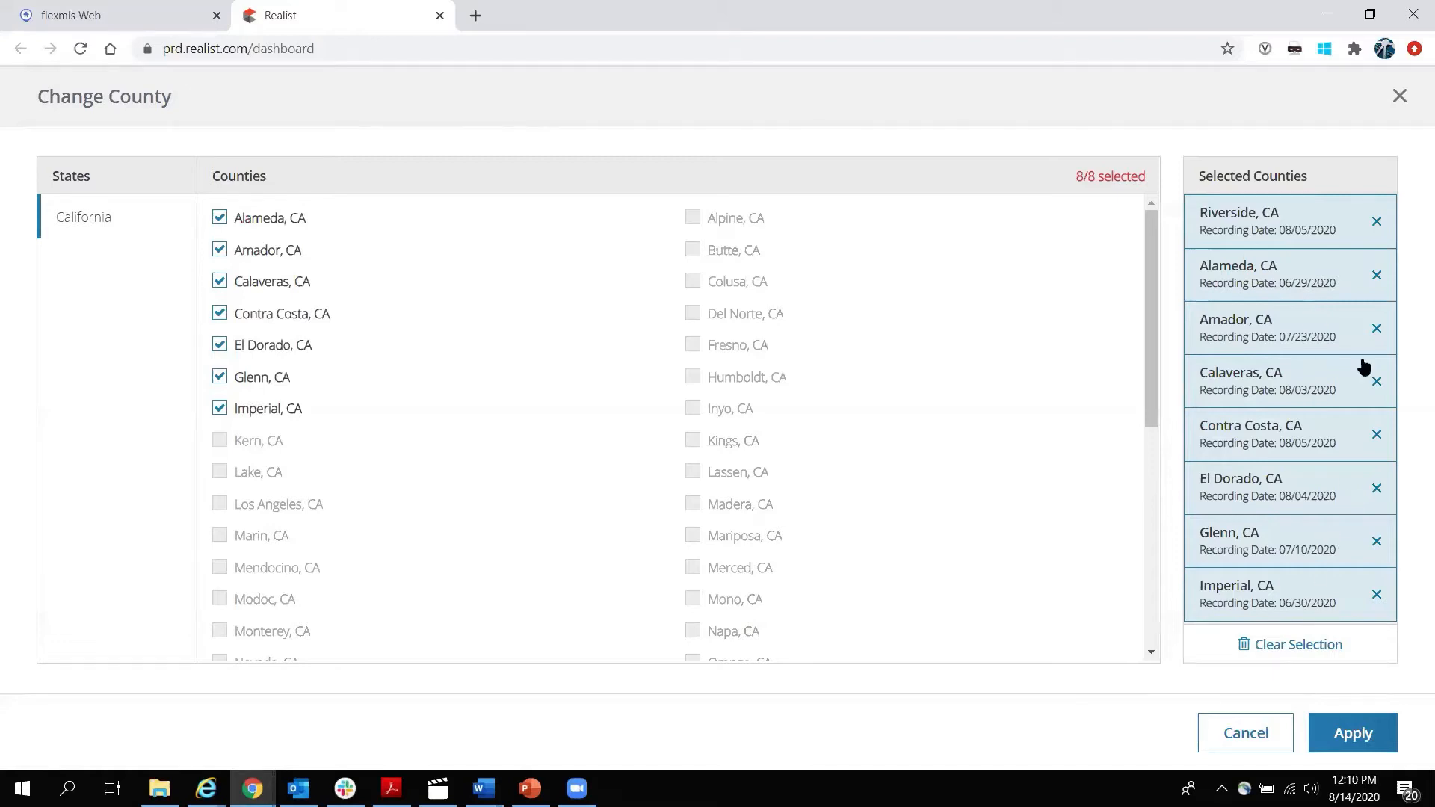
{"action": "left_click", "coordinate": [1377, 276]}
{"action": "left_click", "coordinate": [1378, 276]}
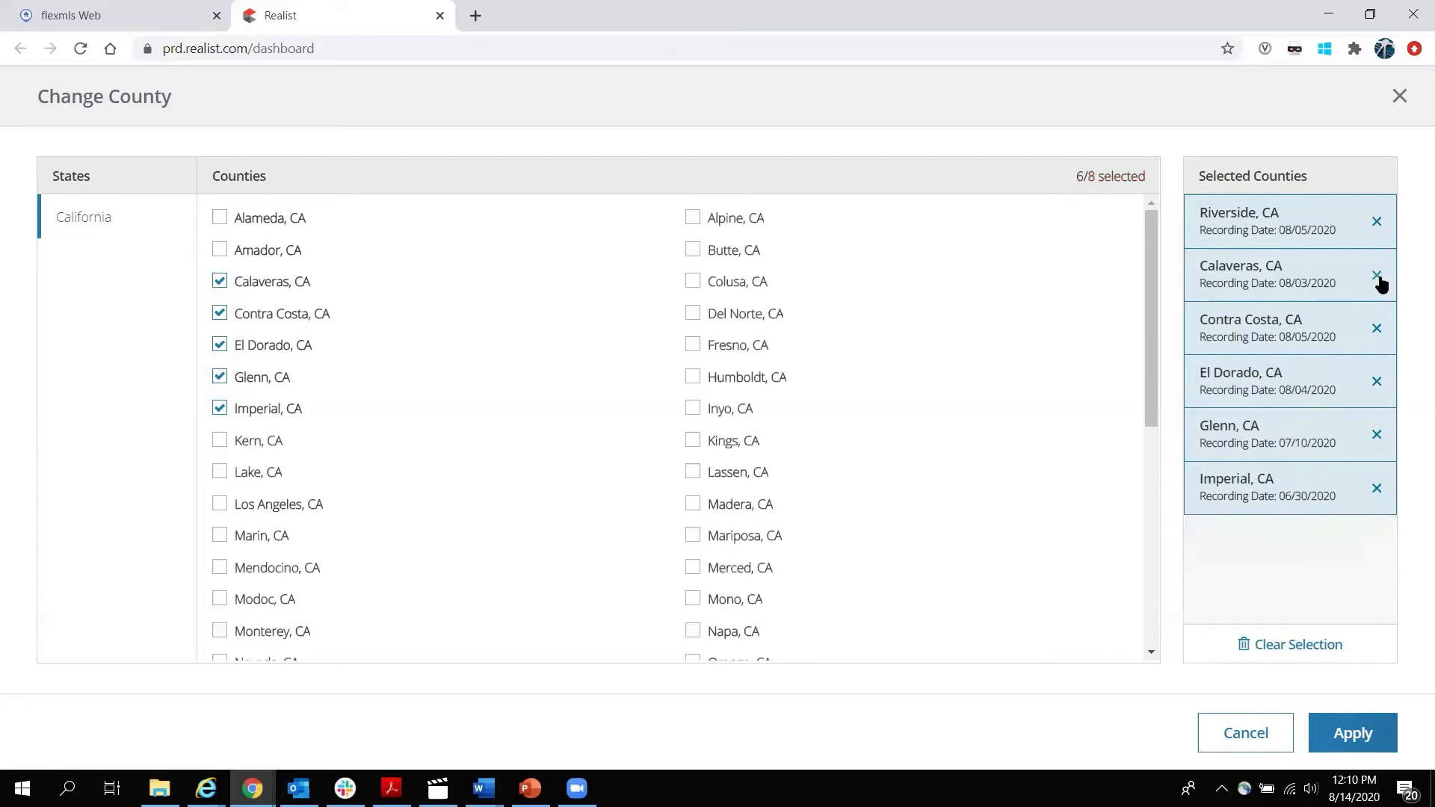
{"action": "left_click", "coordinate": [1378, 276]}
{"action": "left_click", "coordinate": [1377, 276]}
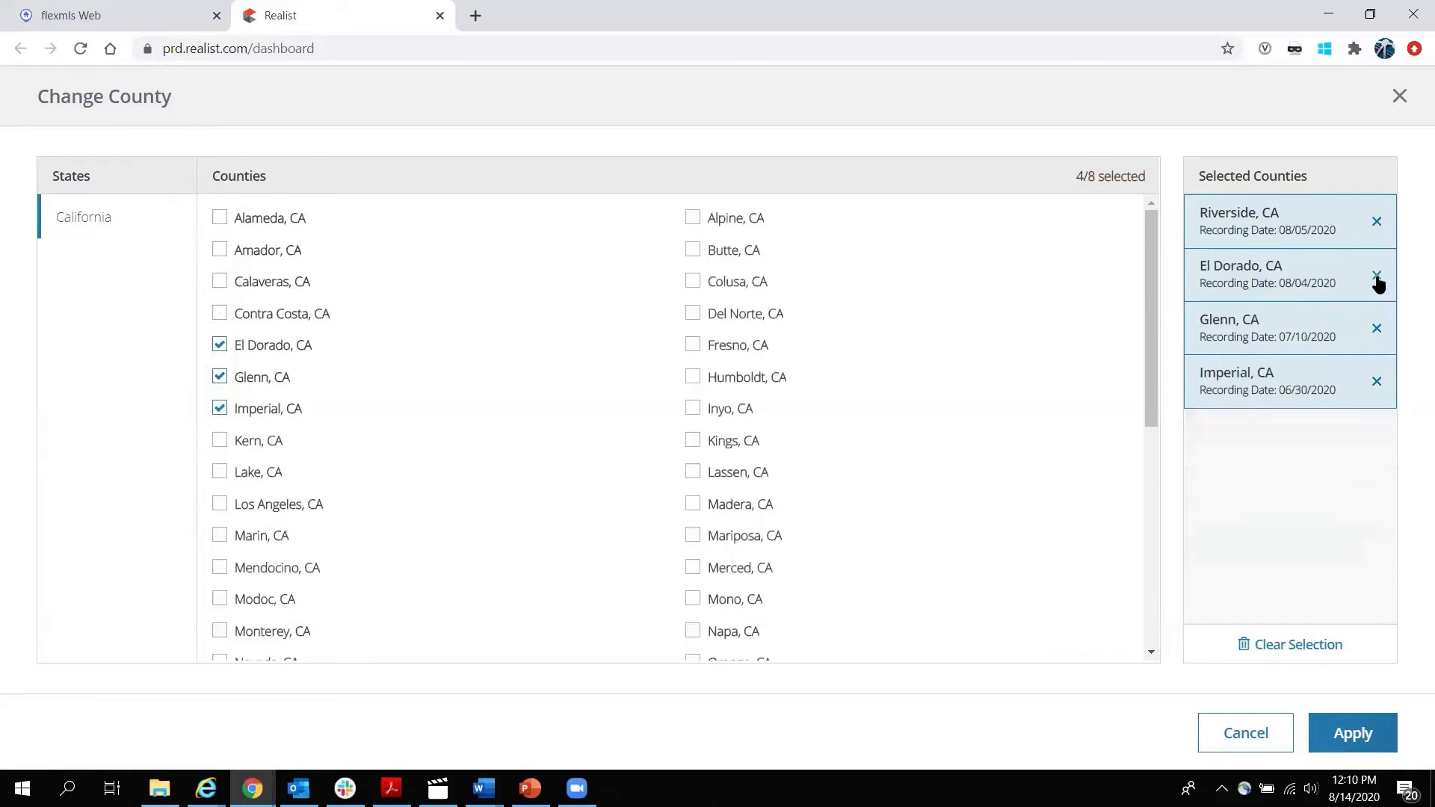
{"action": "left_click", "coordinate": [1377, 276]}
{"action": "left_click", "coordinate": [1377, 278]}
{"action": "left_click", "coordinate": [1377, 278]}
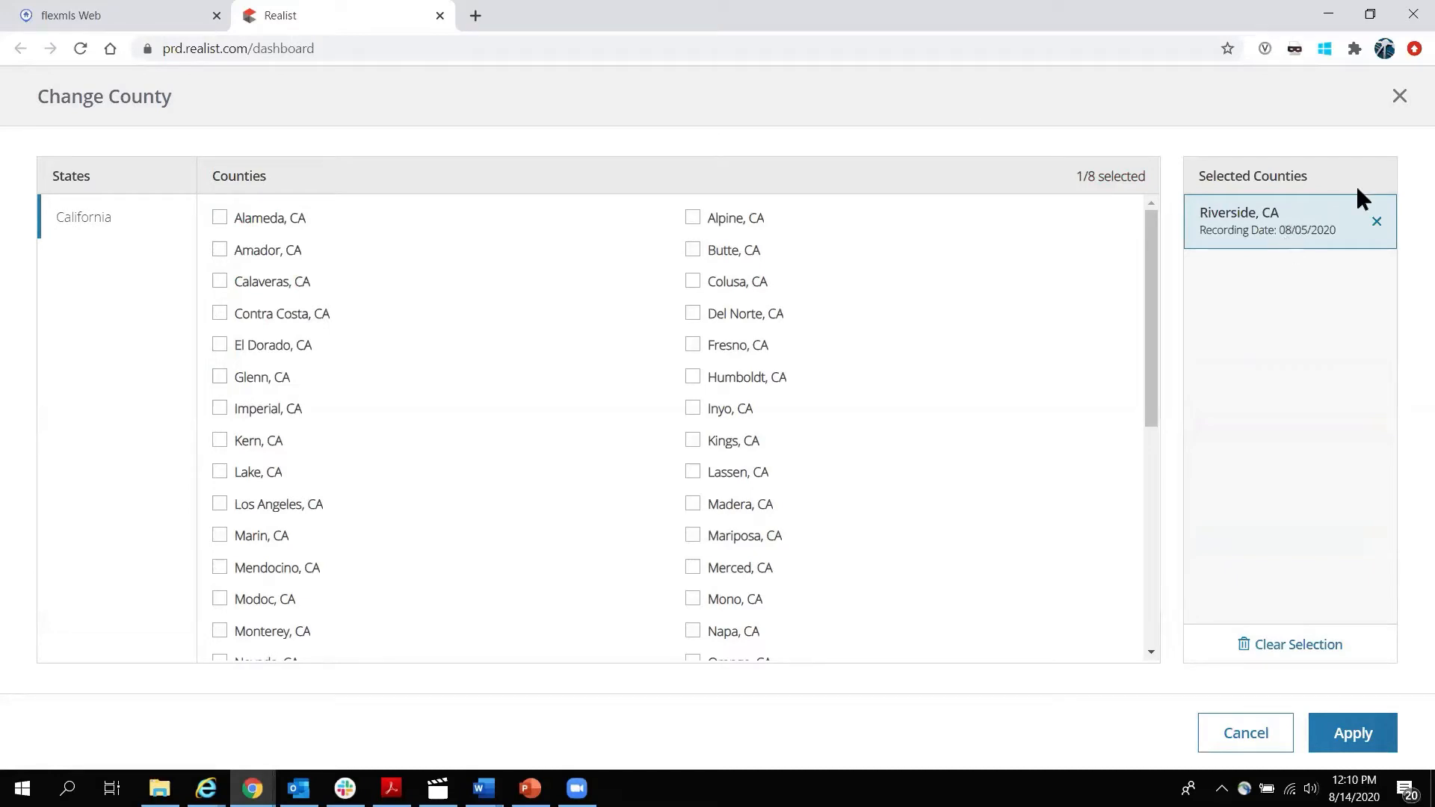
{"action": "left_click", "coordinate": [1250, 740]}
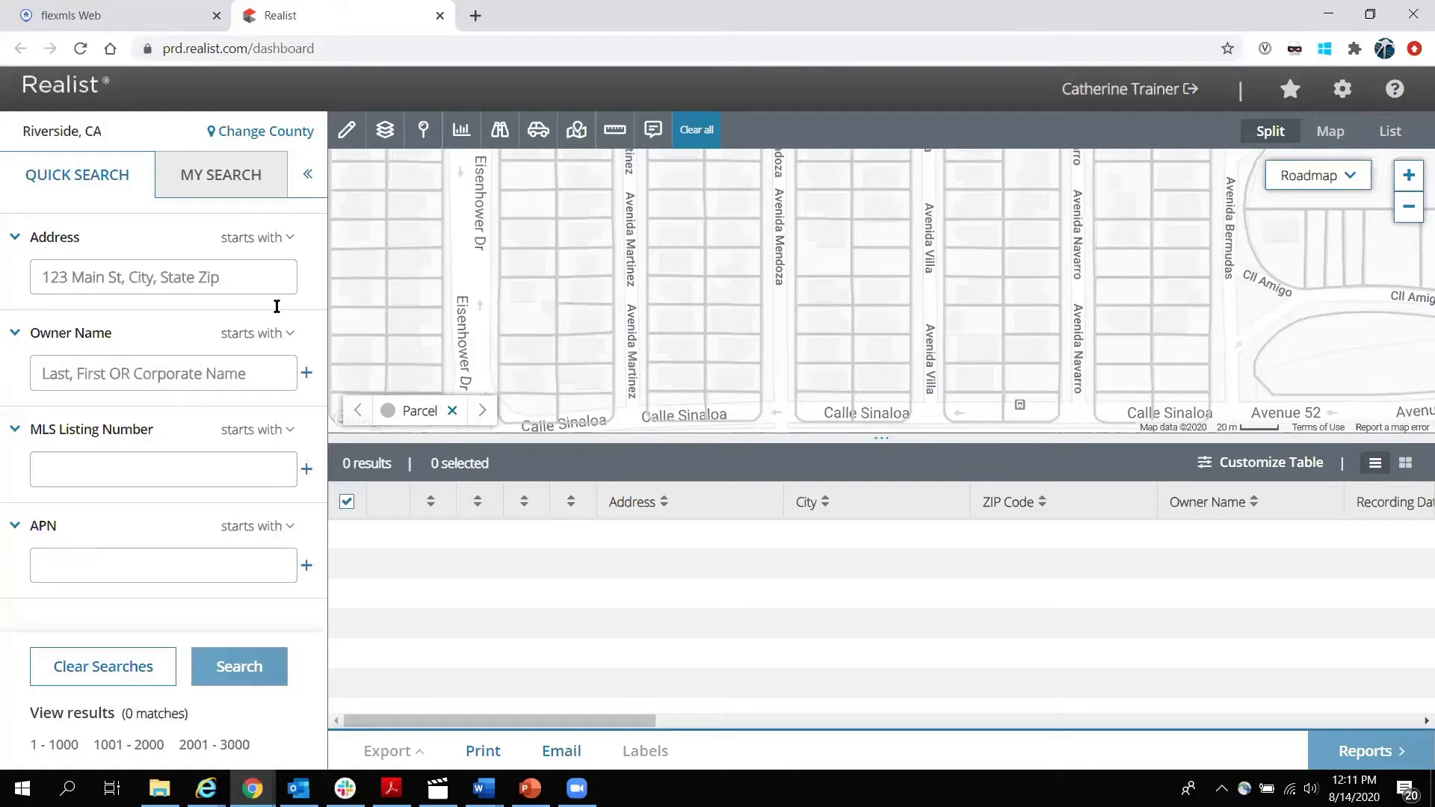
Switch the Owner Name match option to exact match, then back to starts-with.
{"action": "left_click", "coordinate": [289, 334]}
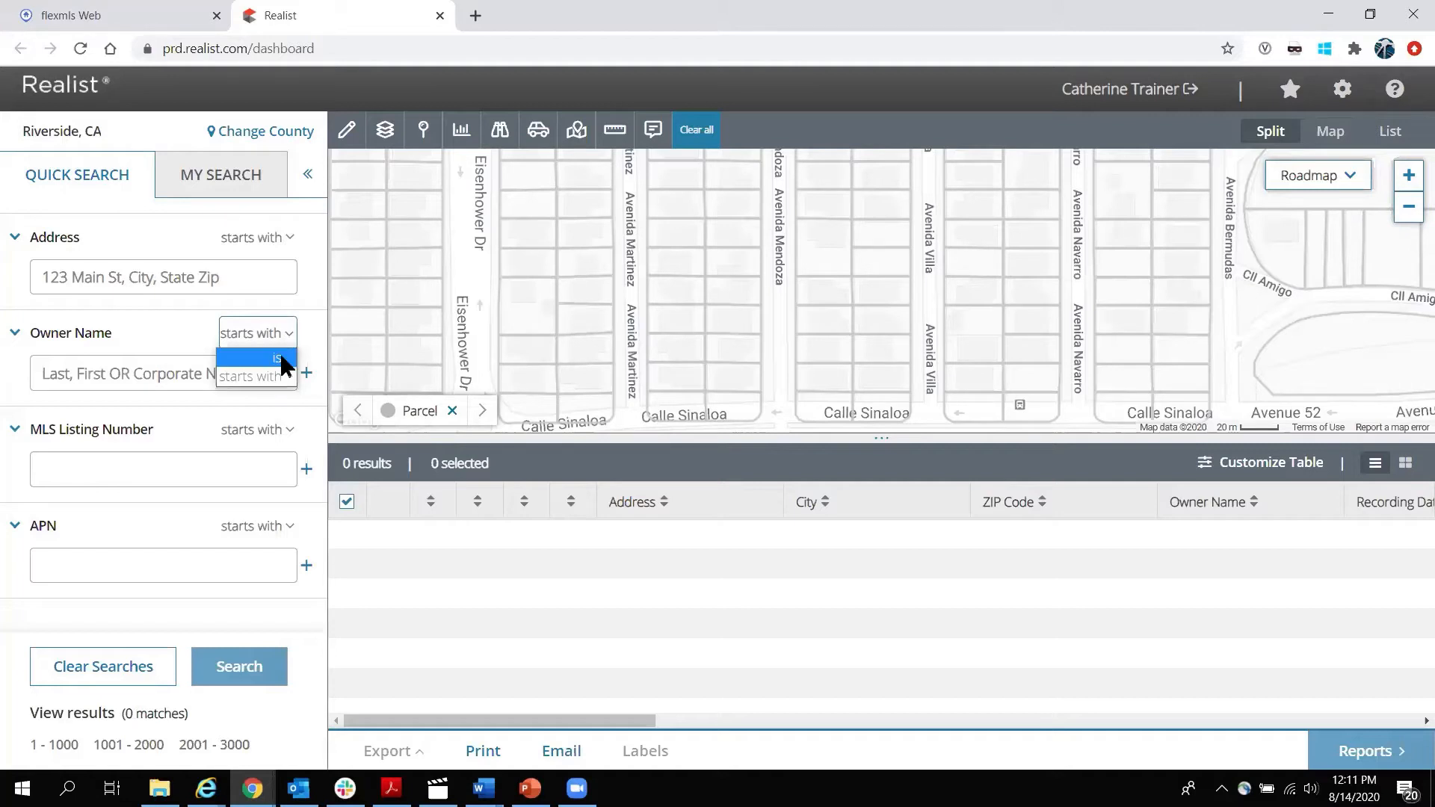
{"action": "left_click", "coordinate": [284, 361]}
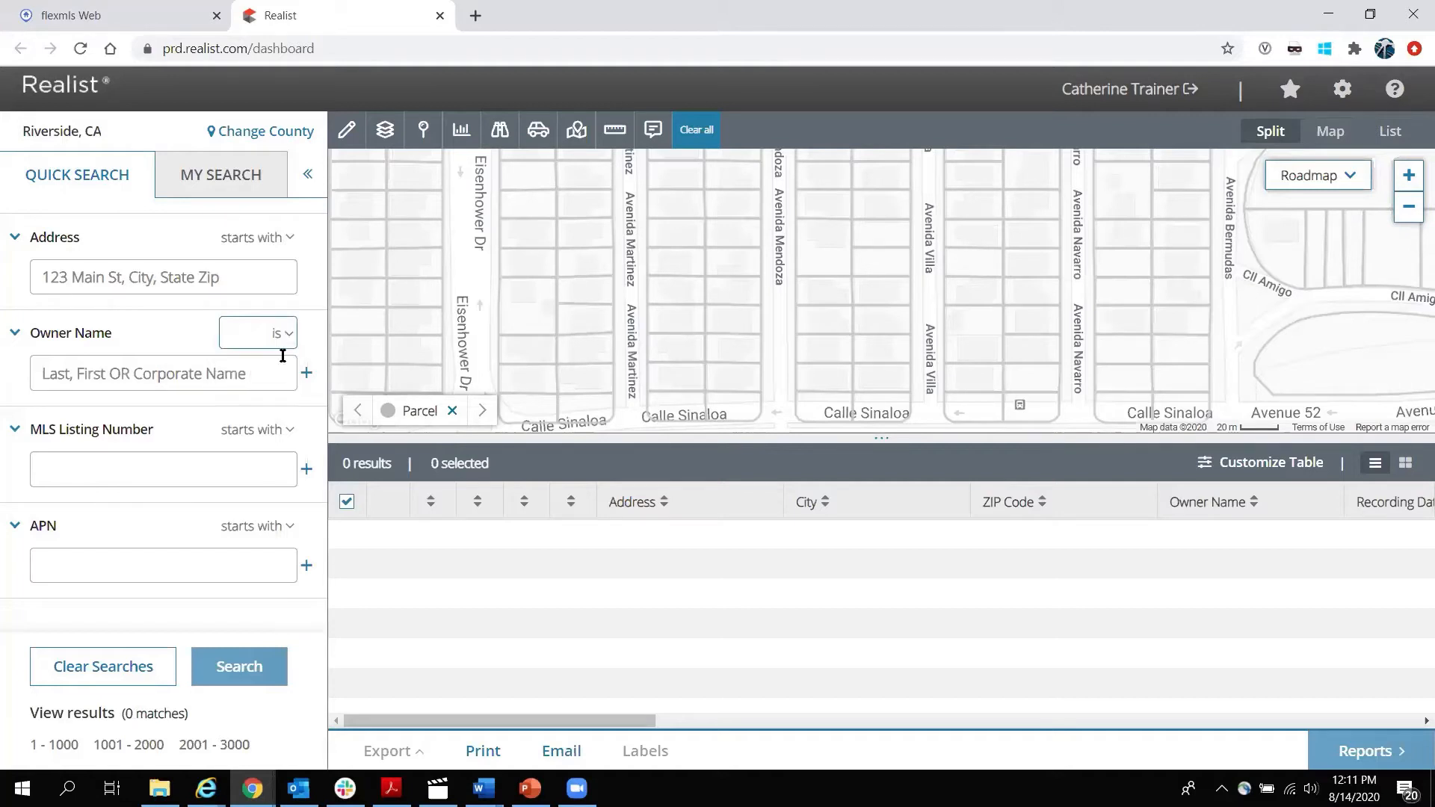
{"action": "left_click", "coordinate": [98, 373]}
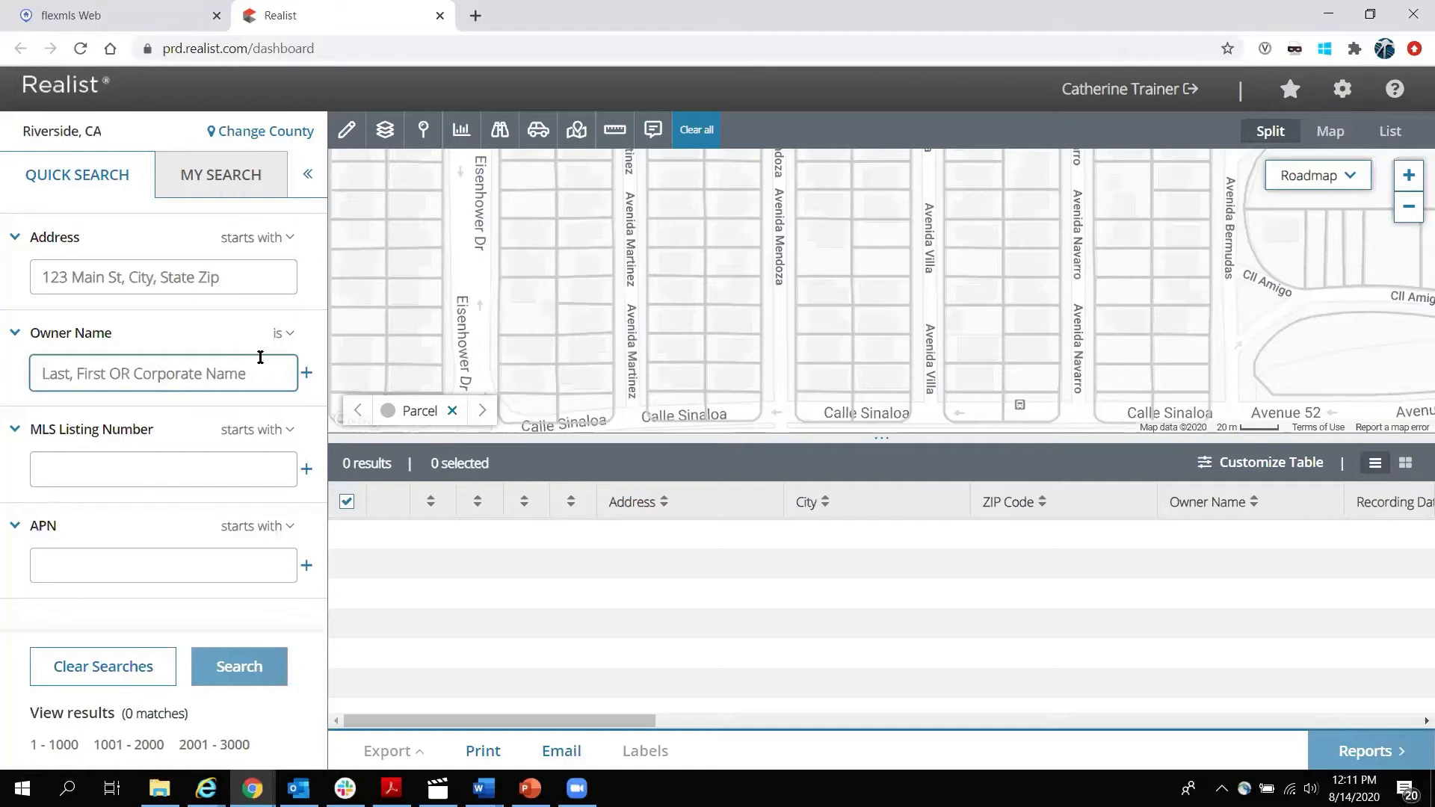
{"action": "left_click", "coordinate": [288, 334]}
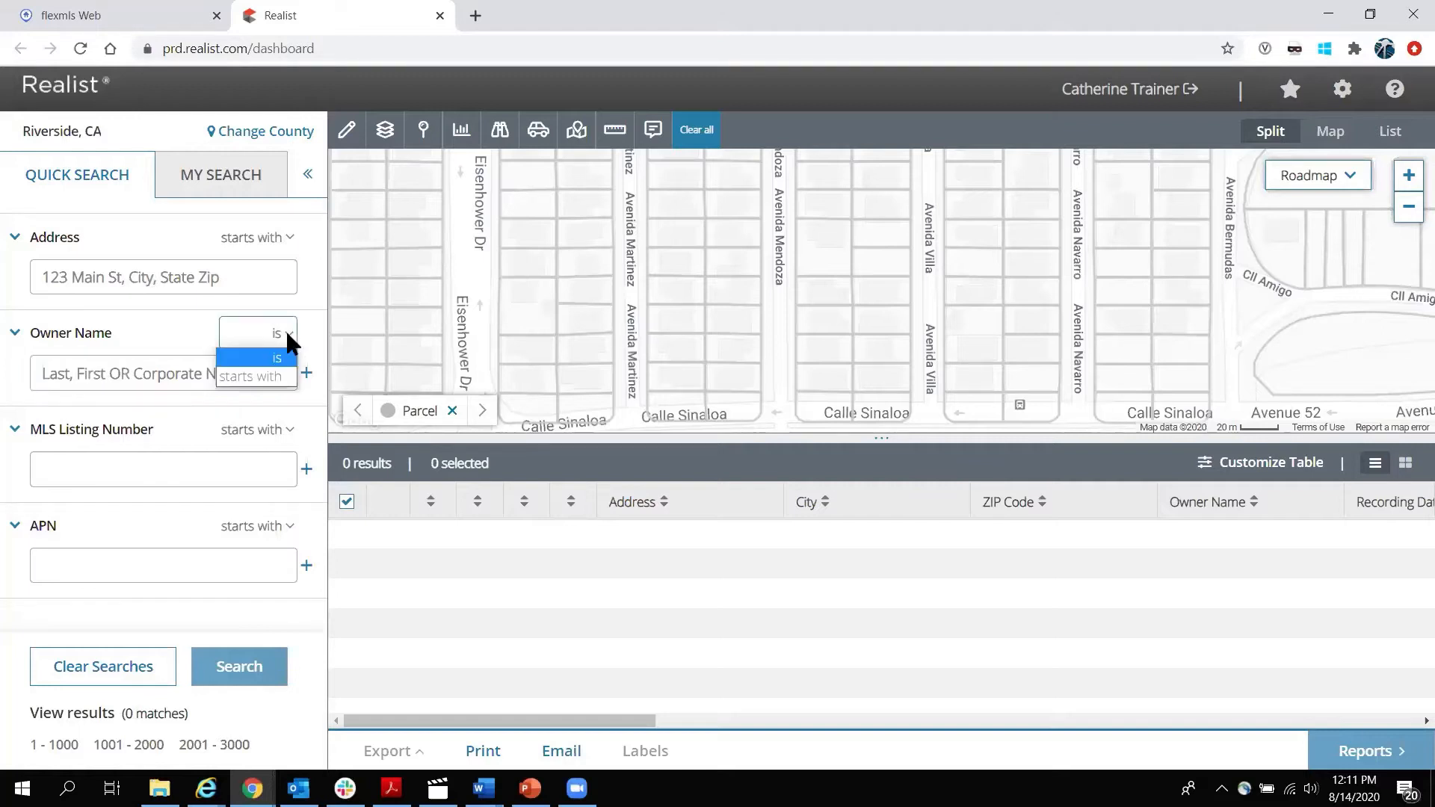
{"action": "left_click", "coordinate": [277, 370]}
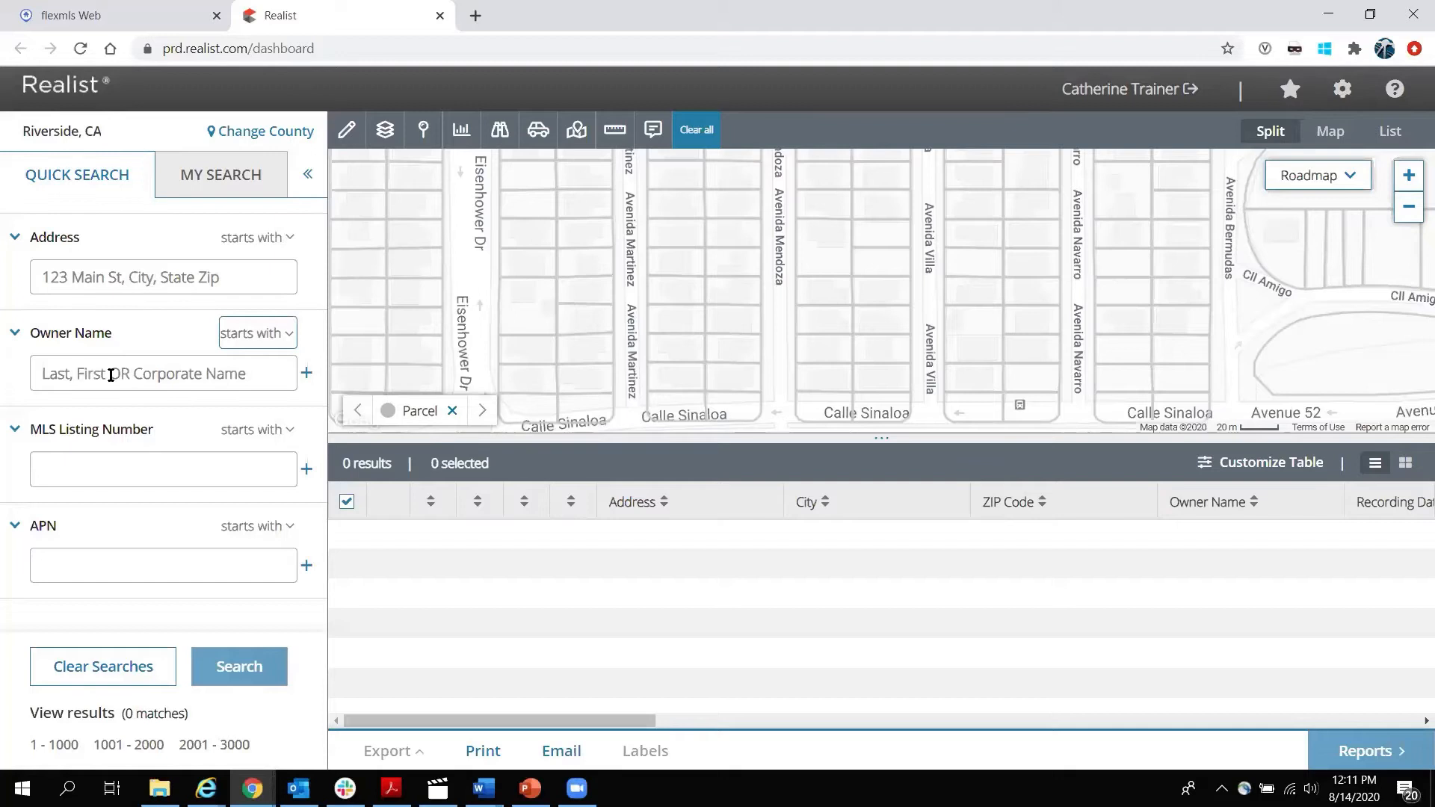
Add MLS listing numbers 87669, 66757 and 767654 as Quick Search criteria.
{"action": "left_click", "coordinate": [110, 465]}
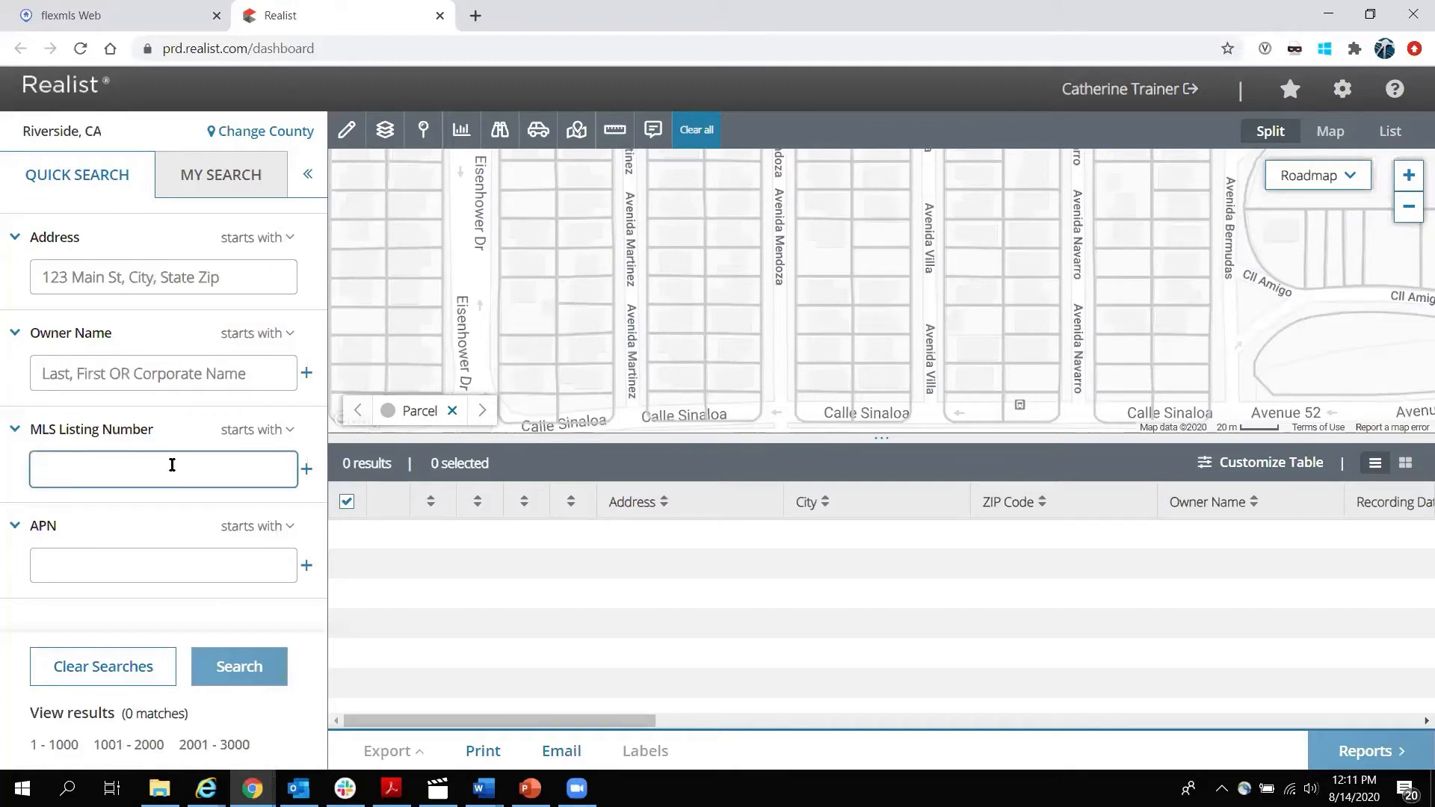
{"action": "type", "text": "87669"}
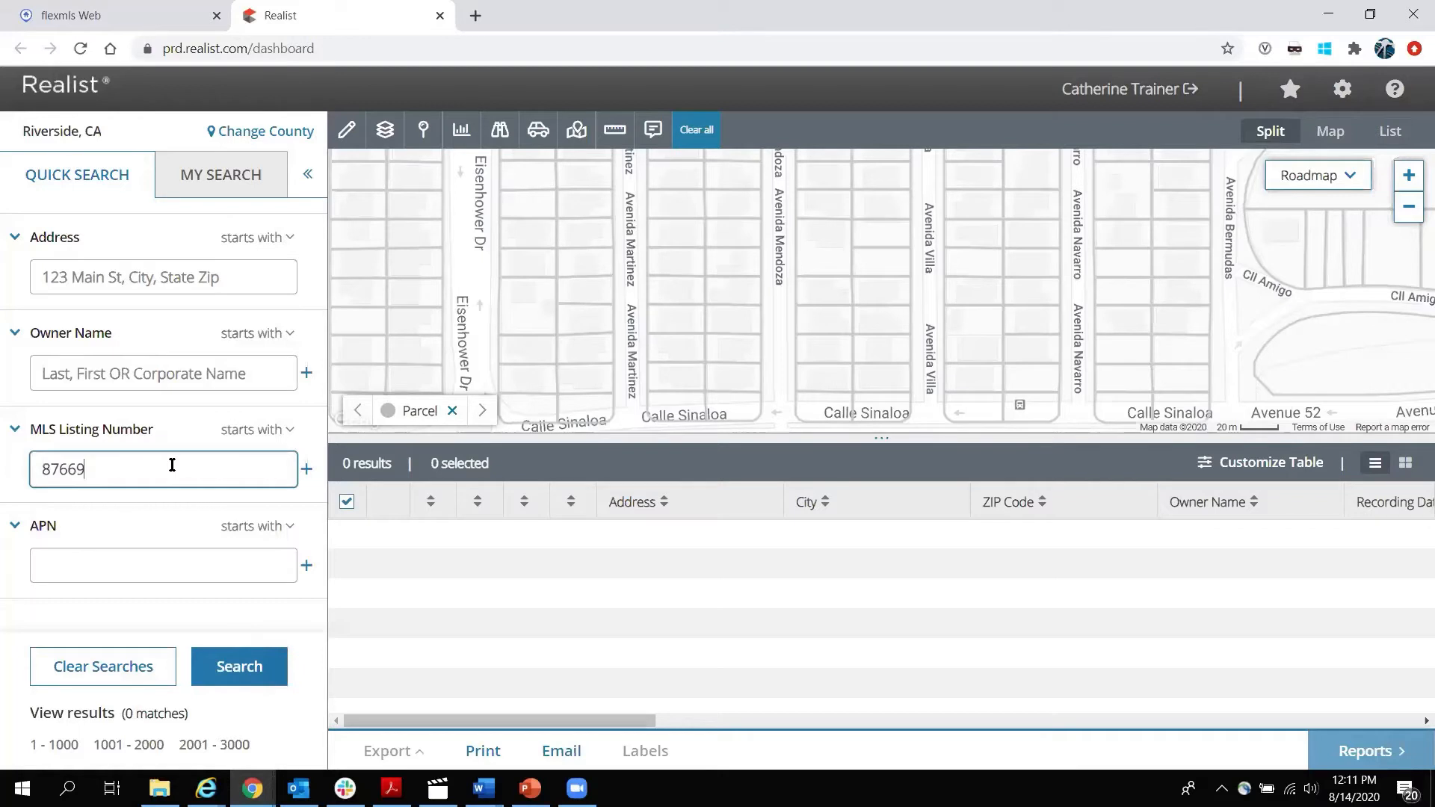
{"action": "left_click", "coordinate": [307, 468]}
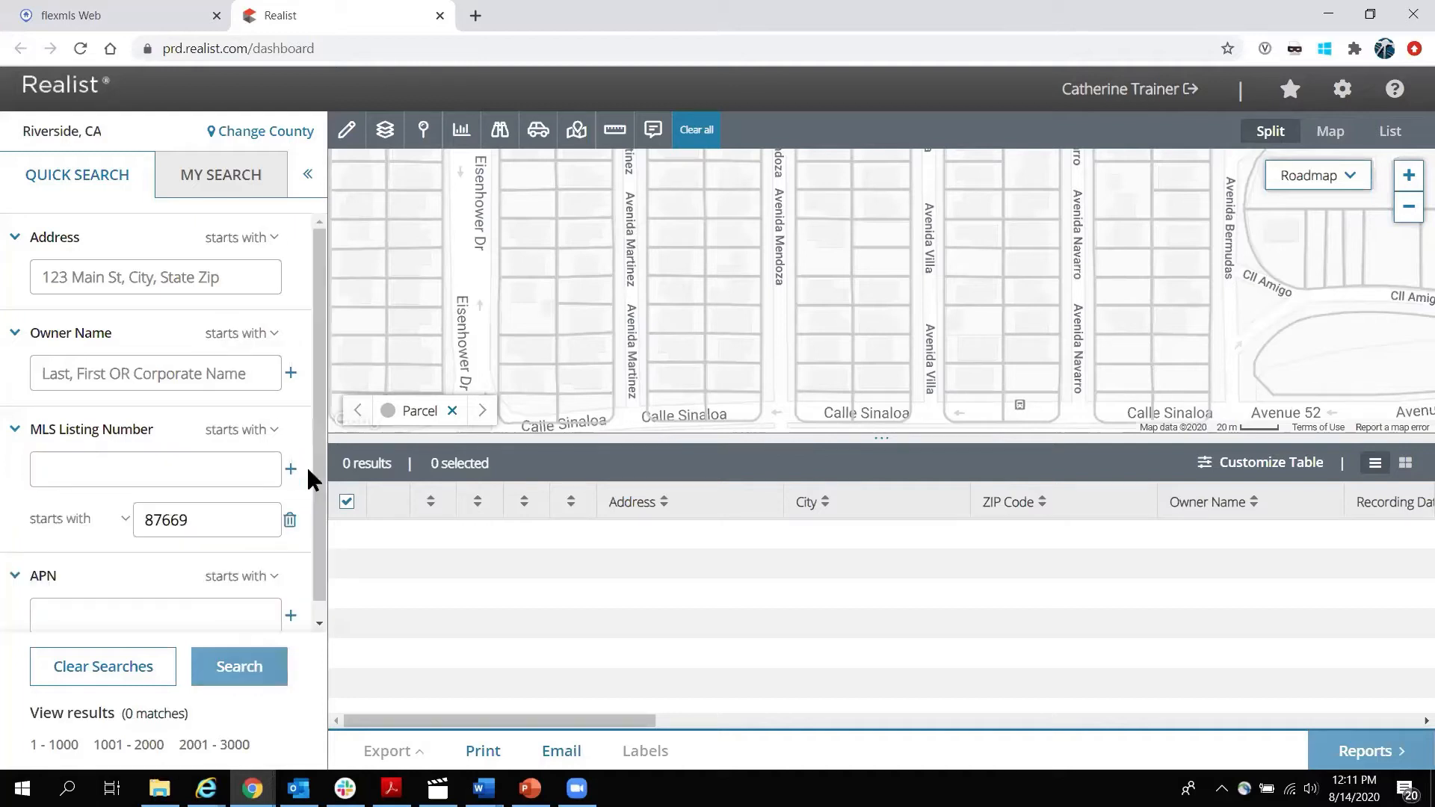
{"action": "left_click", "coordinate": [169, 470]}
{"action": "type", "text": "66757"}
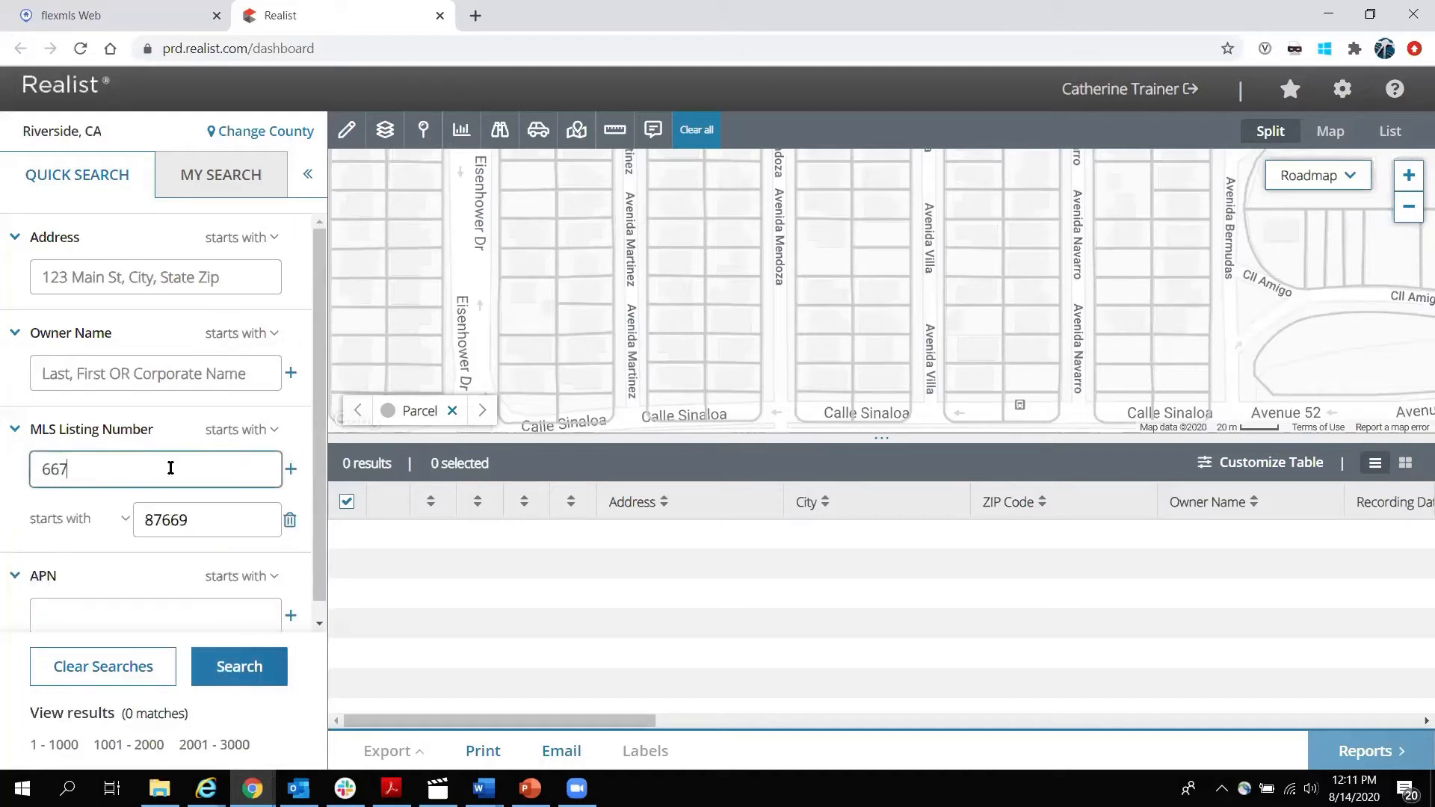
{"action": "left_click", "coordinate": [290, 469]}
{"action": "left_click", "coordinate": [142, 464]}
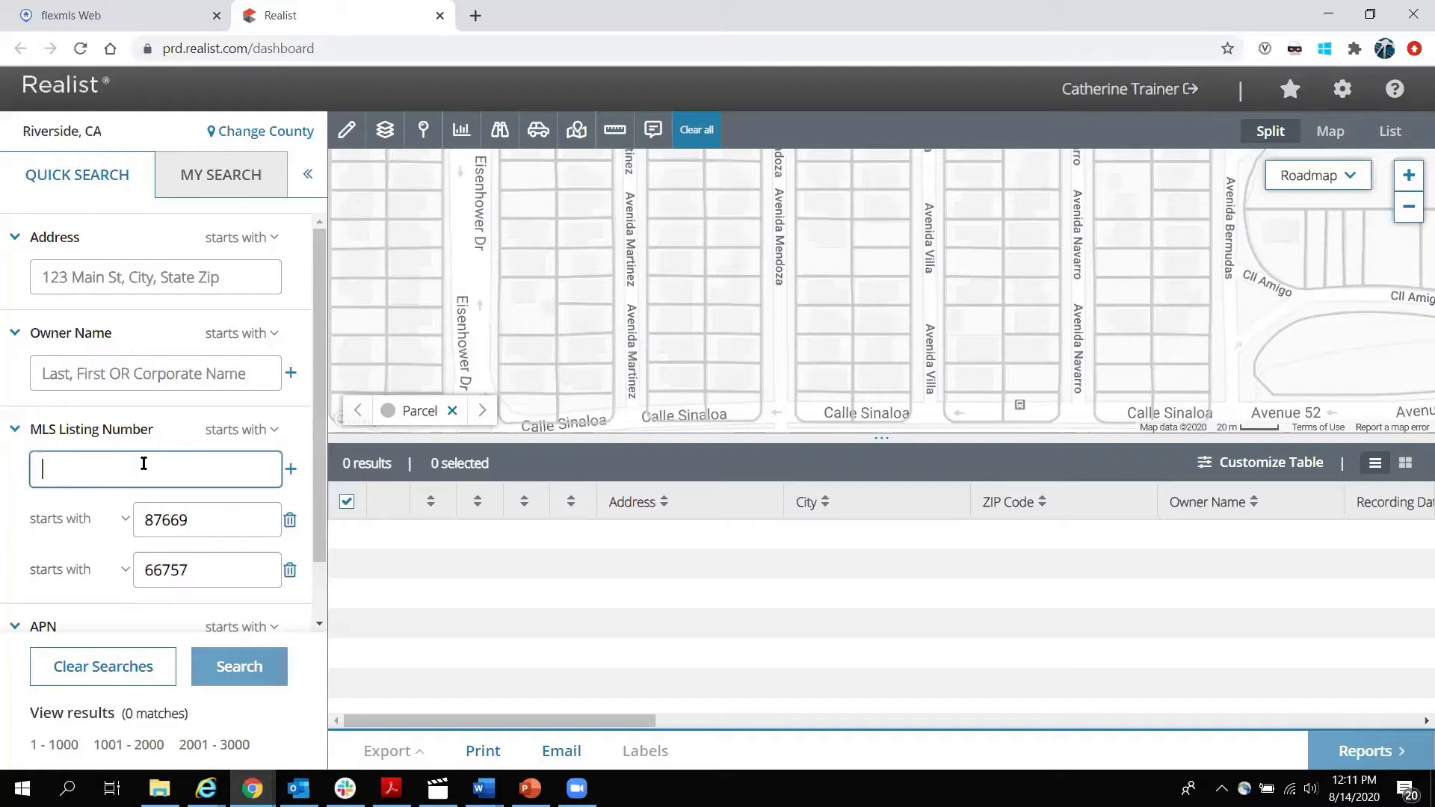
{"action": "type", "text": "767654"}
{"action": "left_click", "coordinate": [289, 469]}
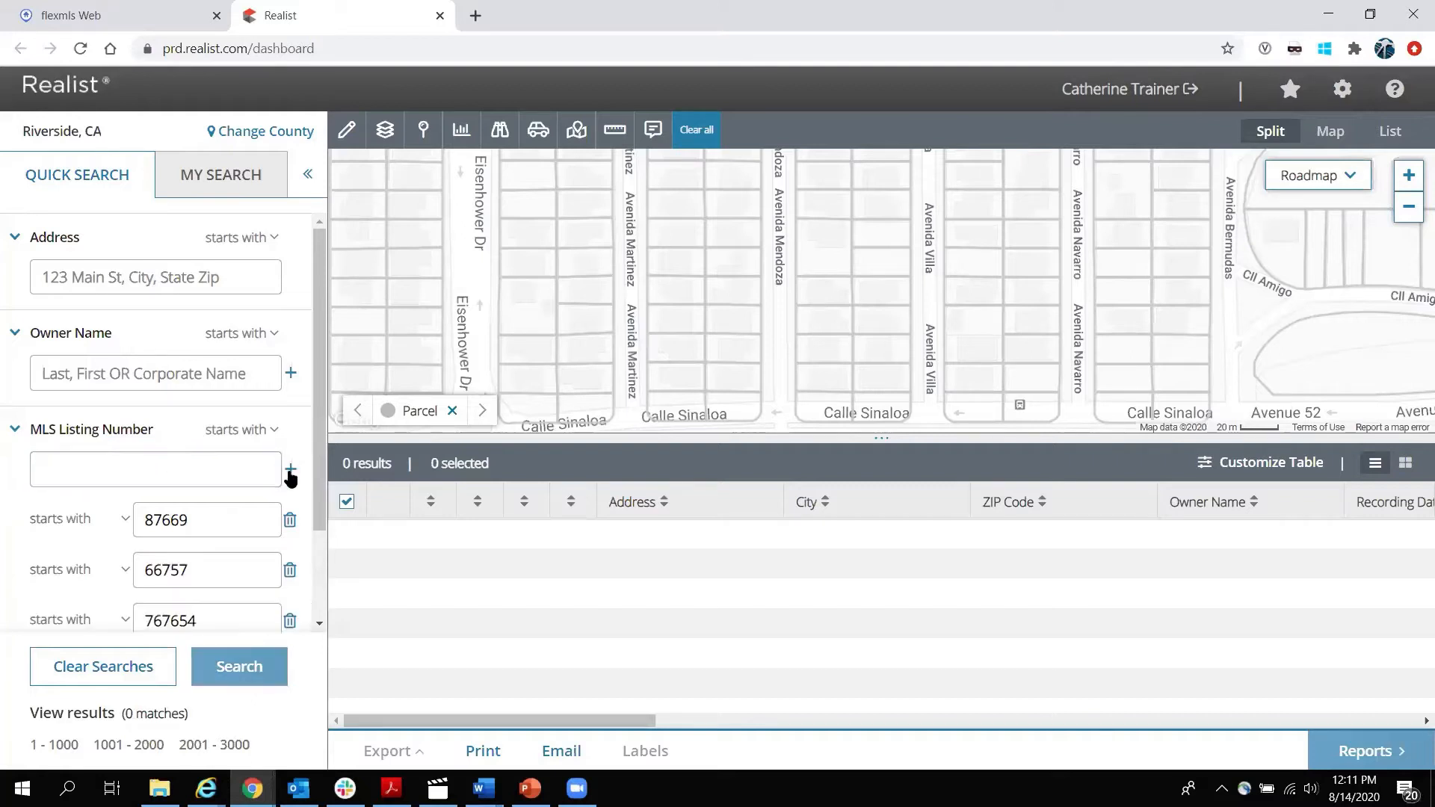
Remove the 87669, 66757 and 767654 listing-number criteria, leaving one empty field.
{"action": "left_click", "coordinate": [290, 521]}
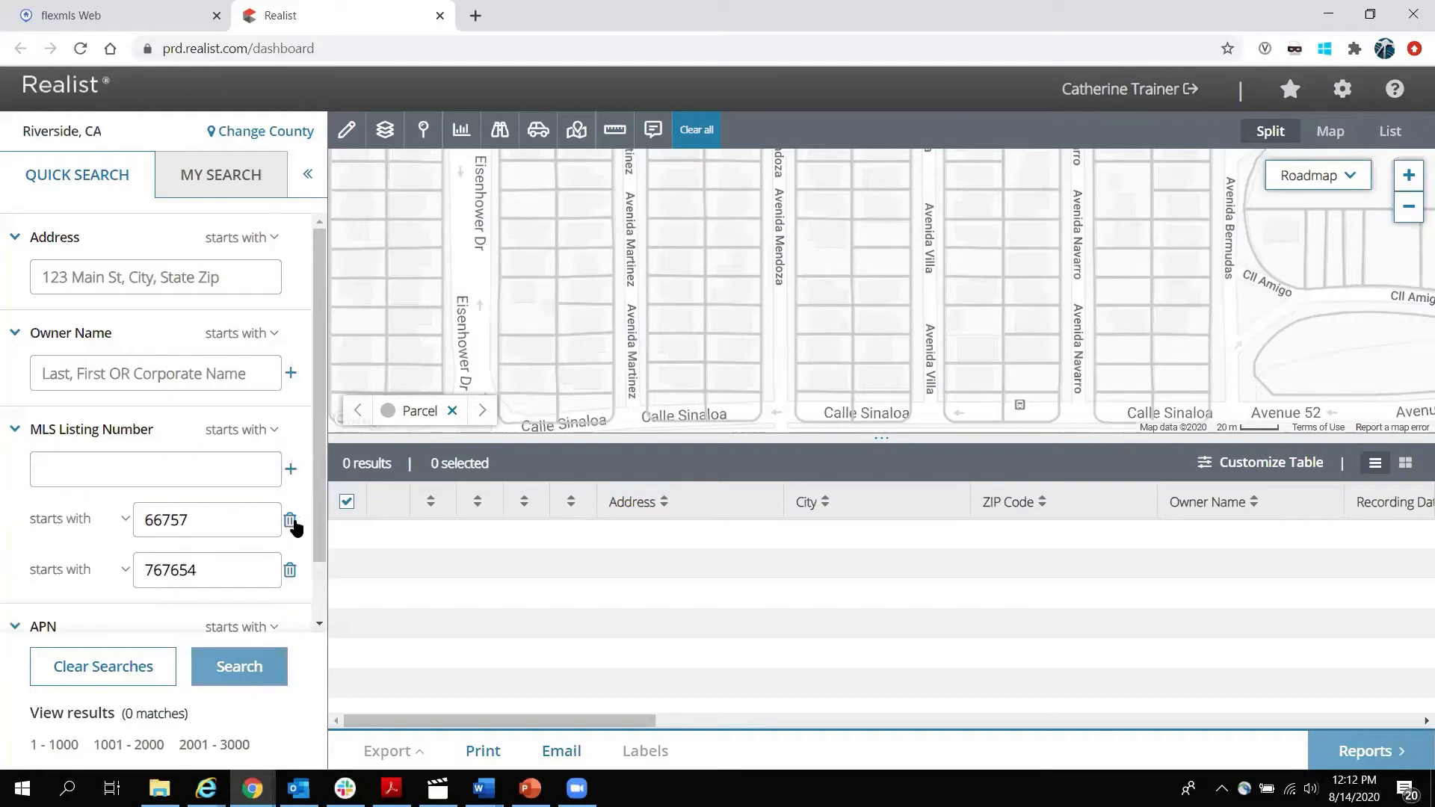
{"action": "left_click", "coordinate": [291, 523]}
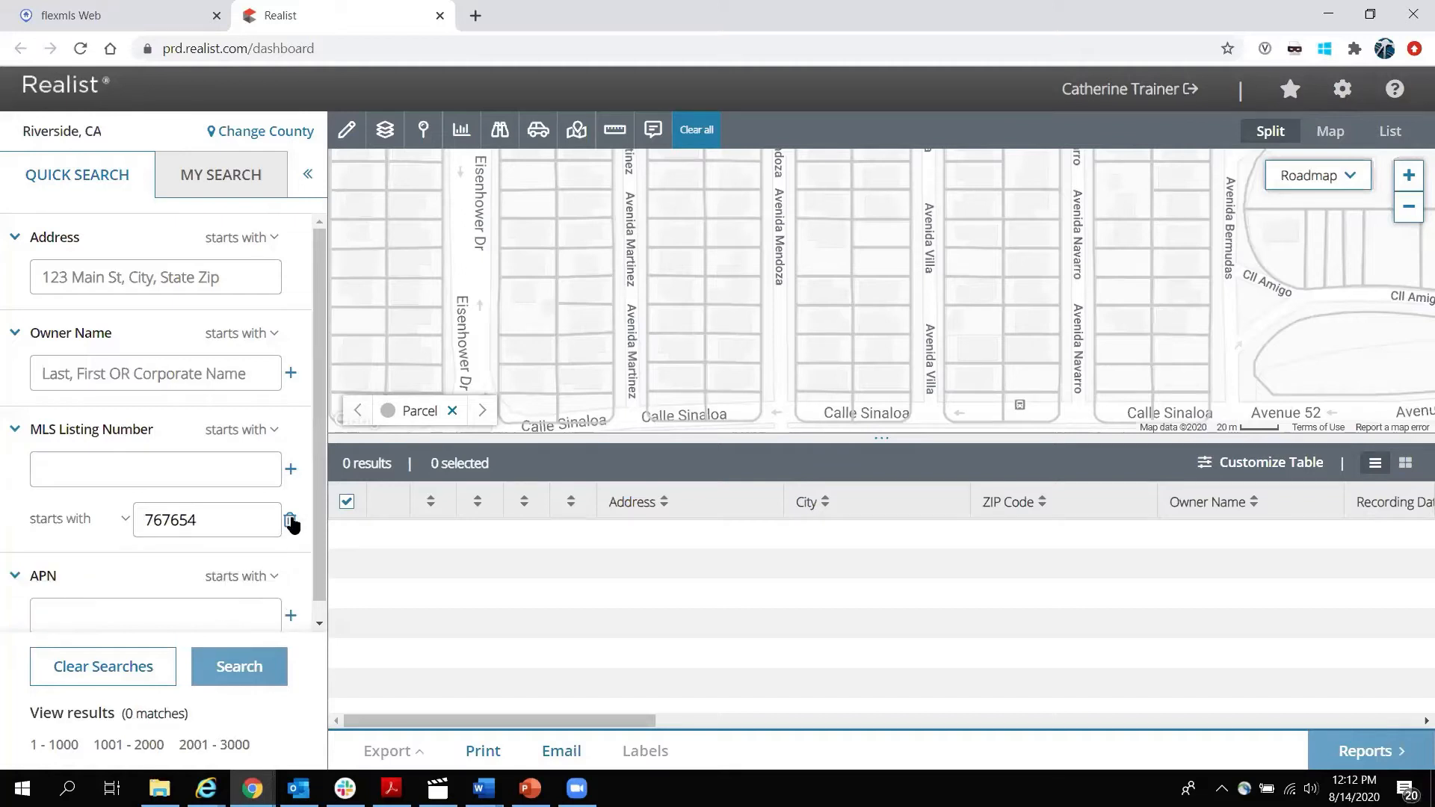
{"action": "left_click", "coordinate": [291, 520]}
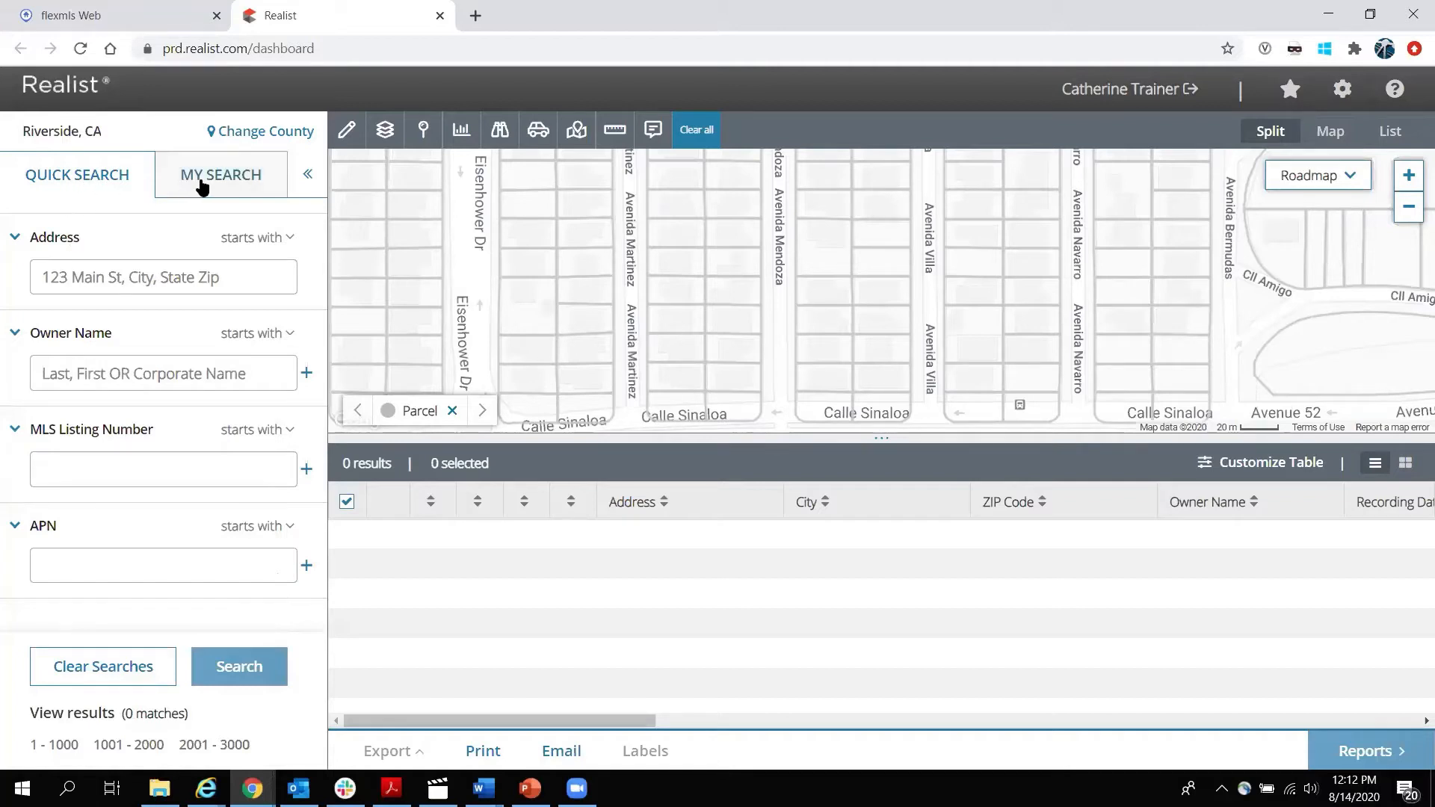
{"action": "left_click", "coordinate": [226, 186]}
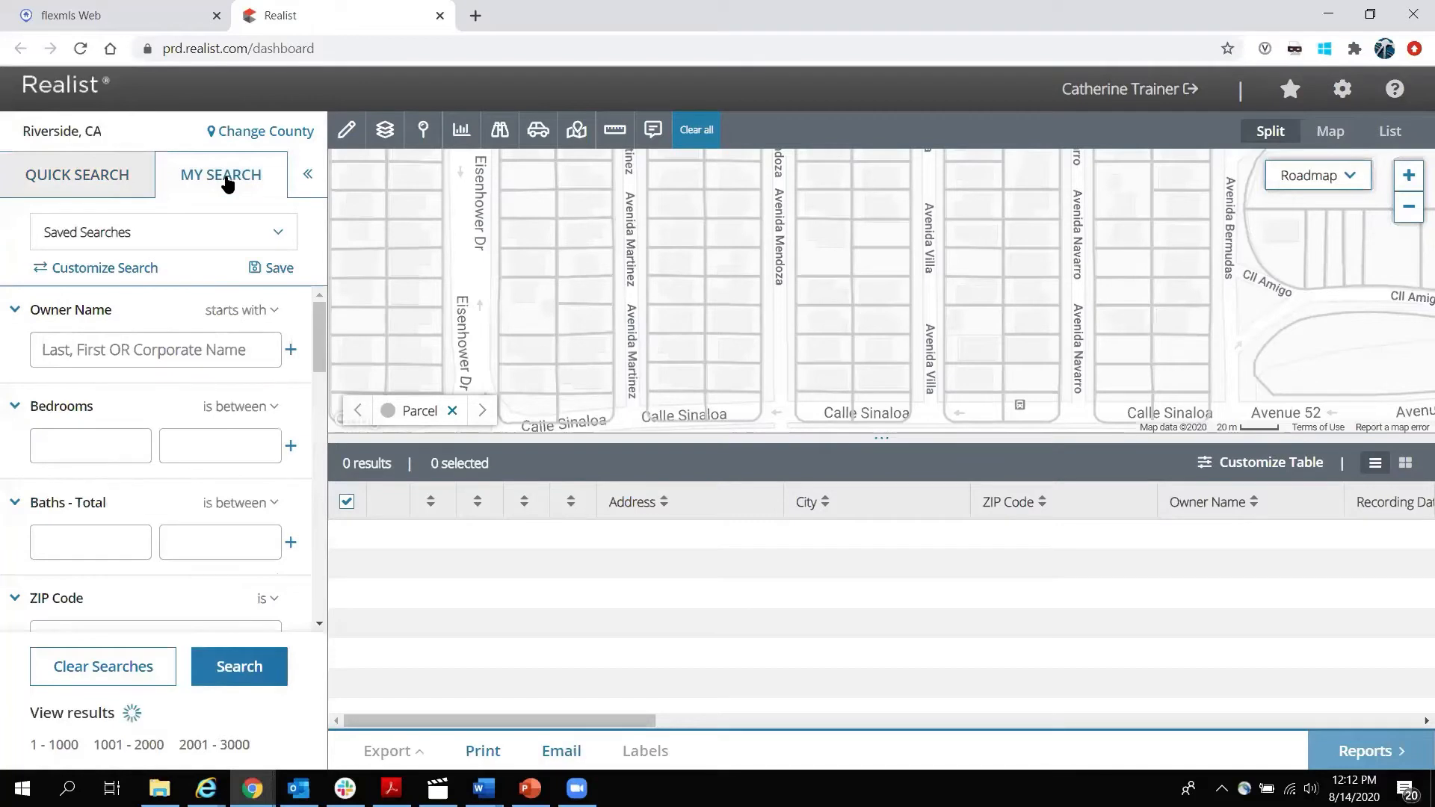
{"action": "left_click", "coordinate": [279, 233]}
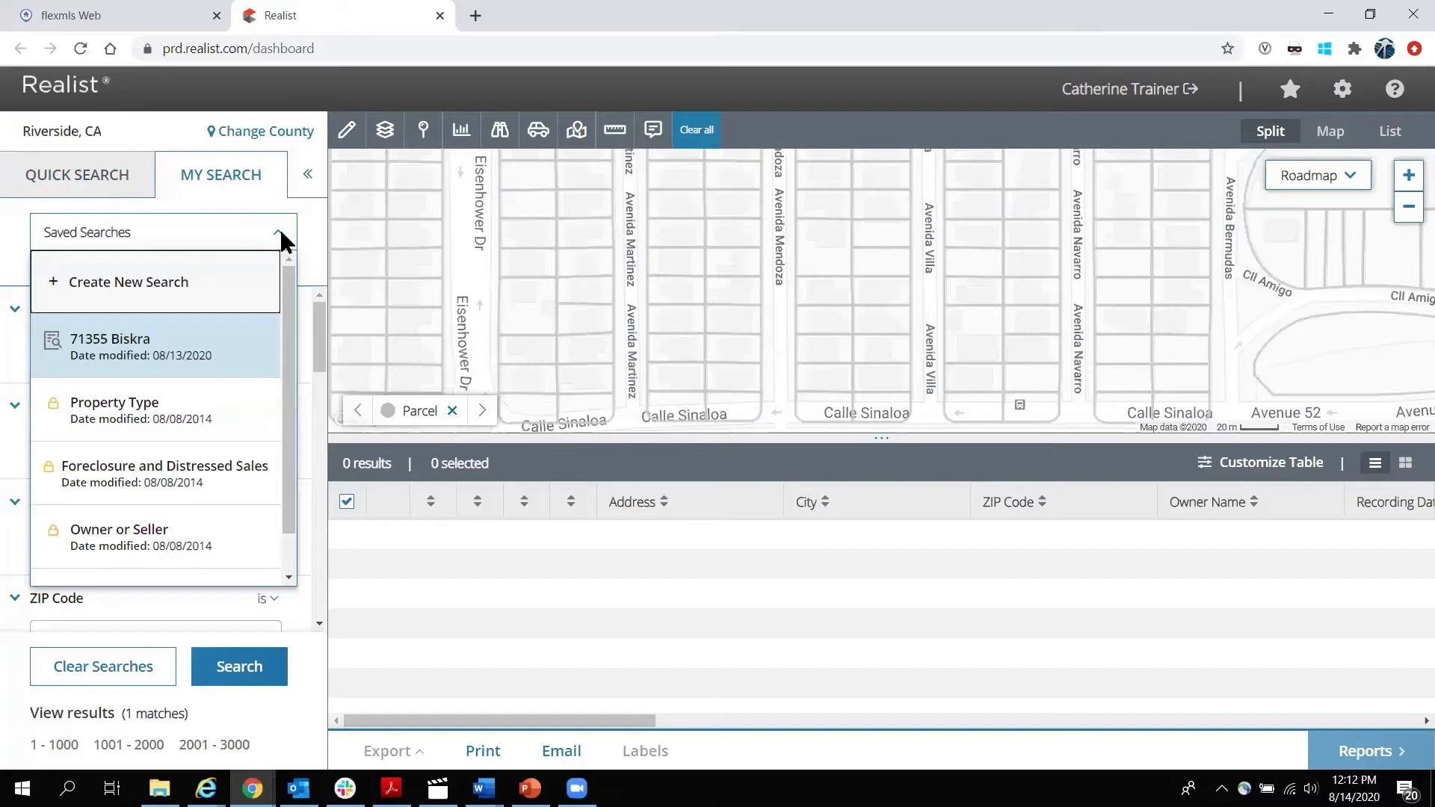
{"action": "scroll", "coordinate": [281, 362], "scroll_direction": "down", "scroll_amount": 1}
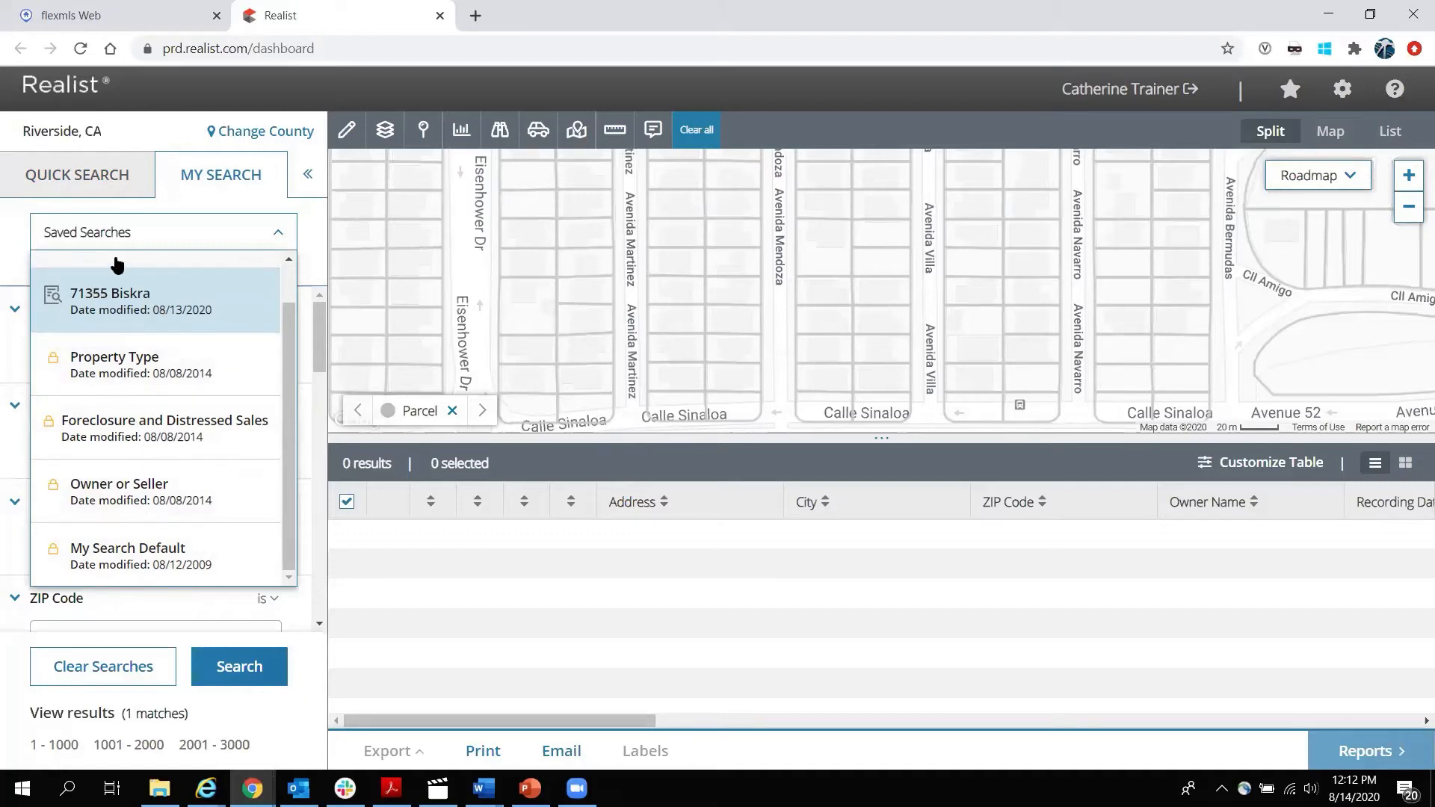
{"action": "left_click", "coordinate": [11, 239]}
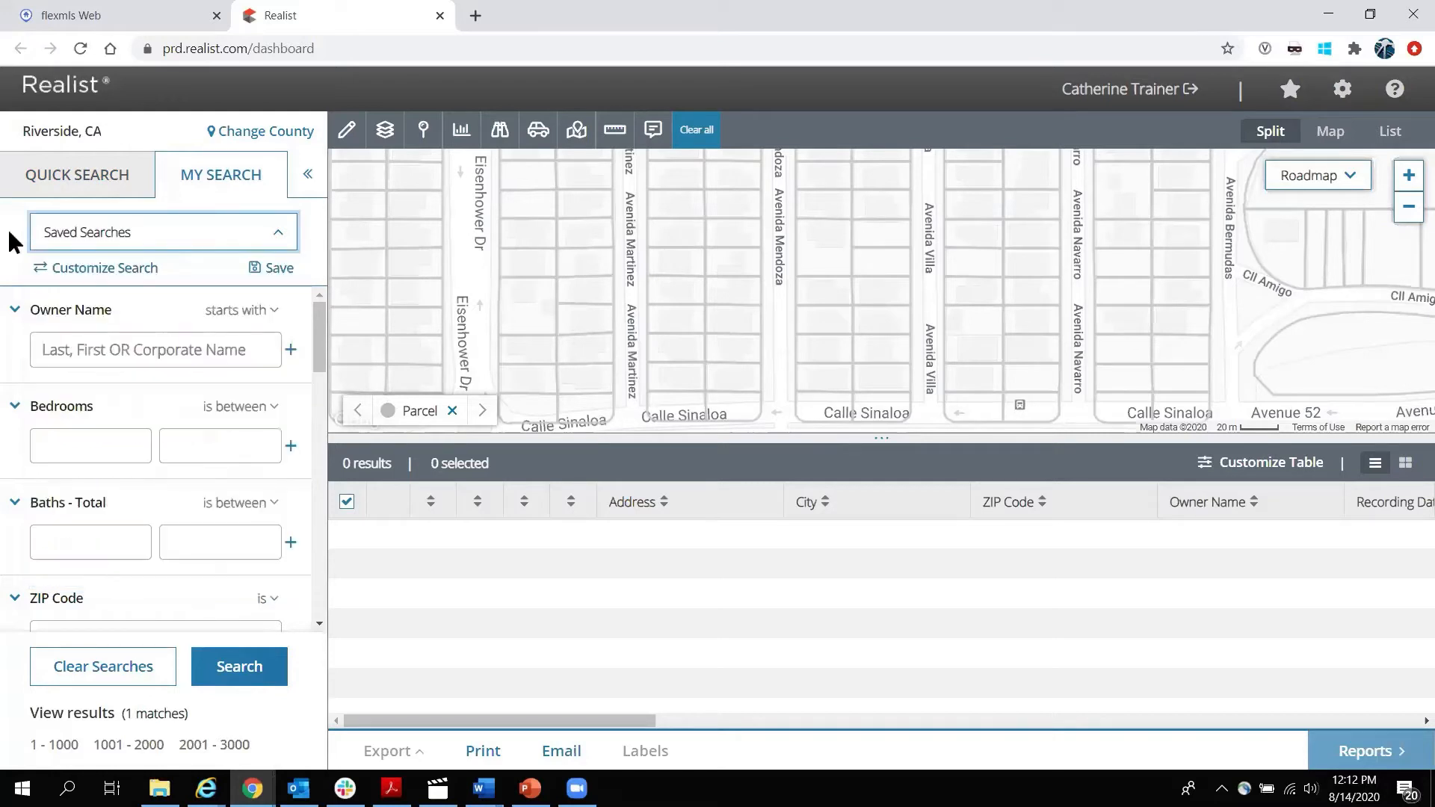
{"action": "left_click", "coordinate": [106, 268]}
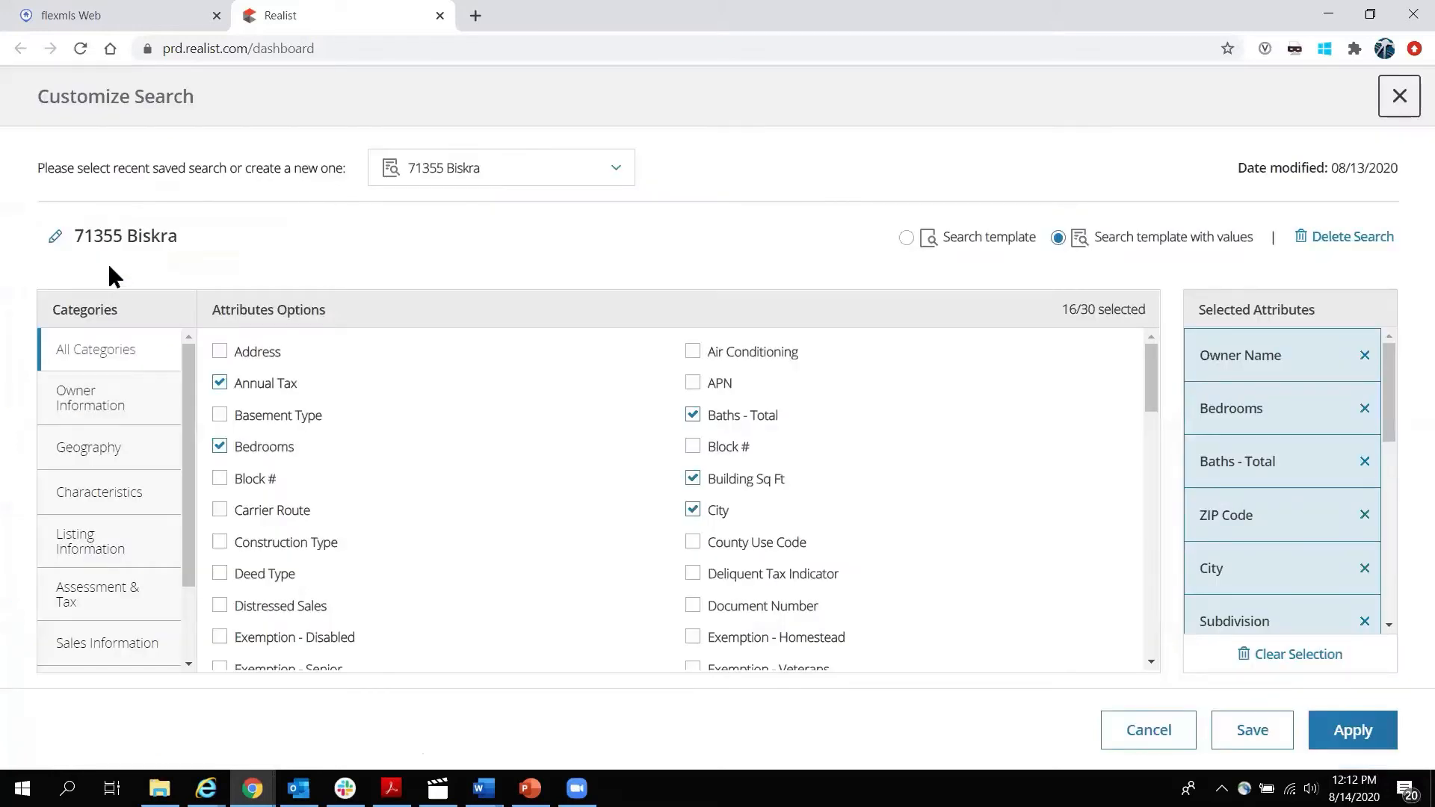
{"action": "left_click", "coordinate": [616, 169]}
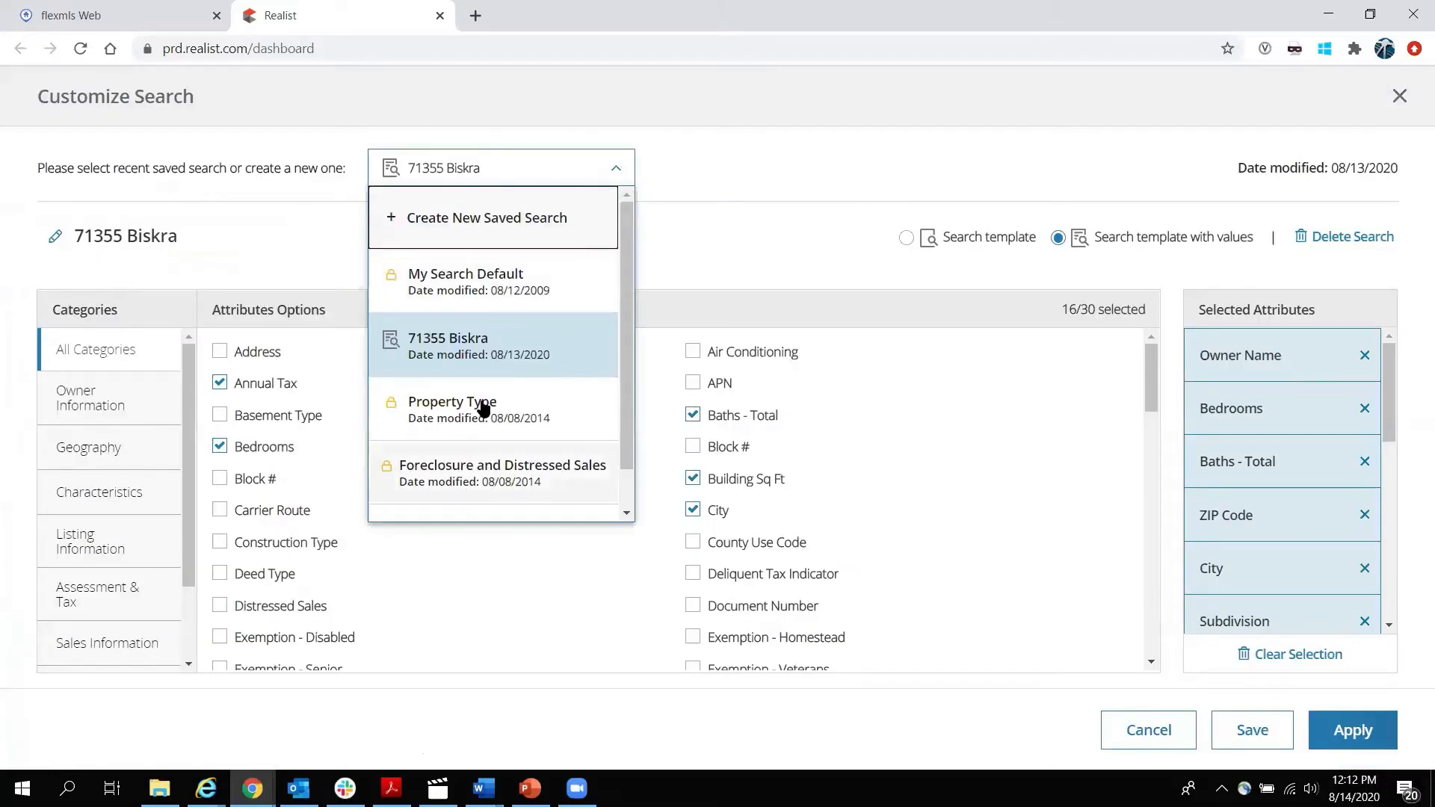
{"action": "left_click", "coordinate": [499, 218]}
{"action": "left_click", "coordinate": [159, 237]}
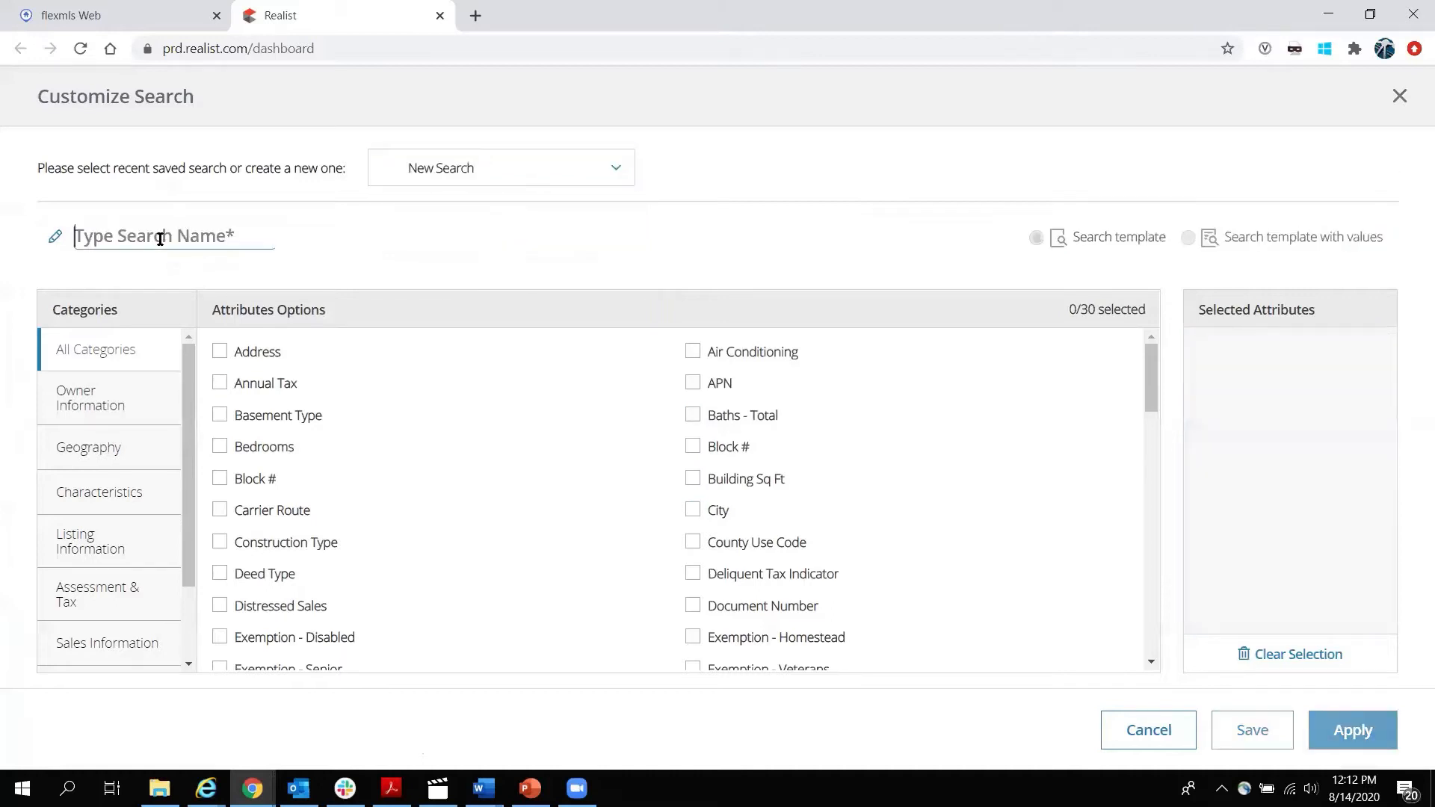
{"action": "type", "text": "Test Searc"}
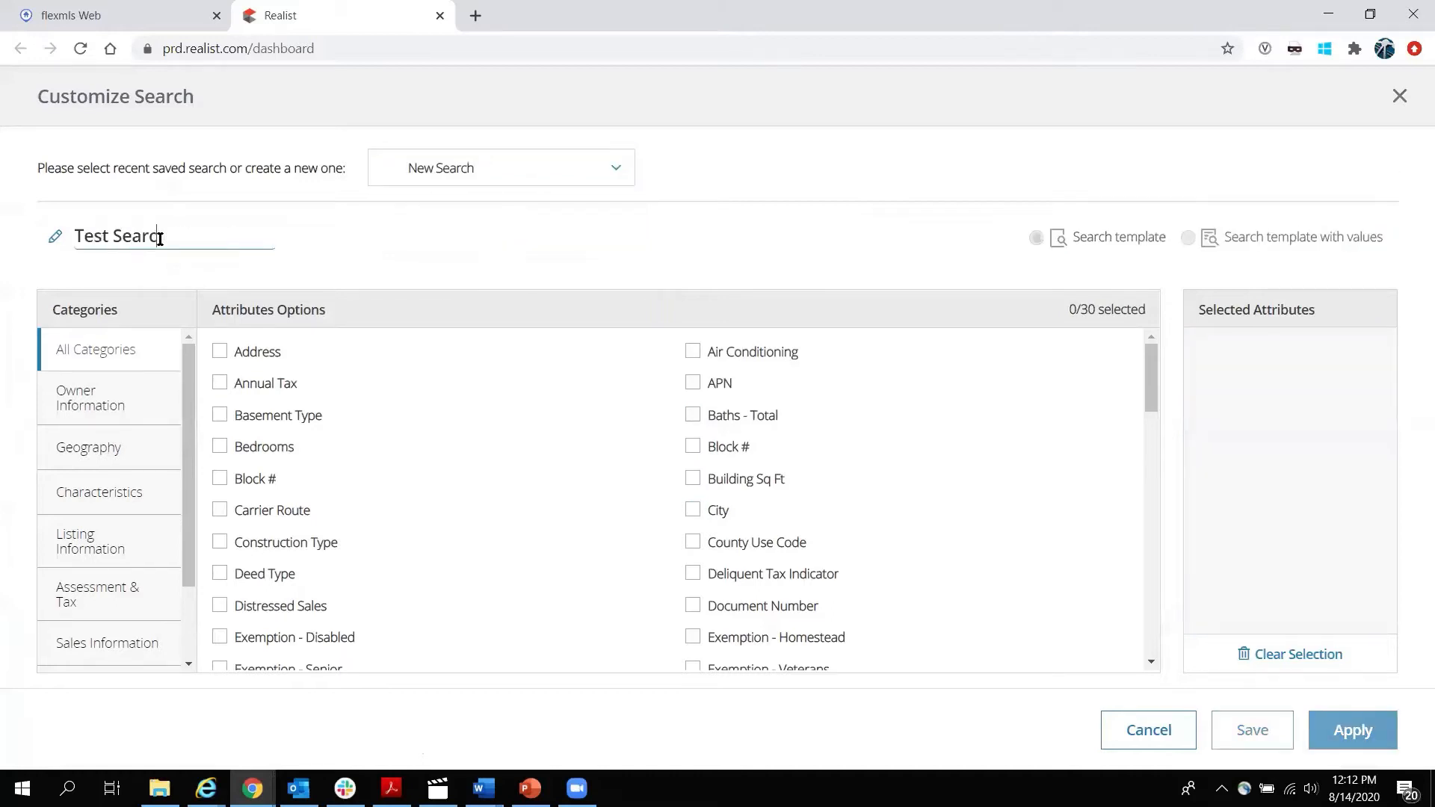
{"action": "type", "text": "h"}
{"action": "left_click", "coordinate": [111, 400]}
{"action": "left_click", "coordinate": [115, 452]}
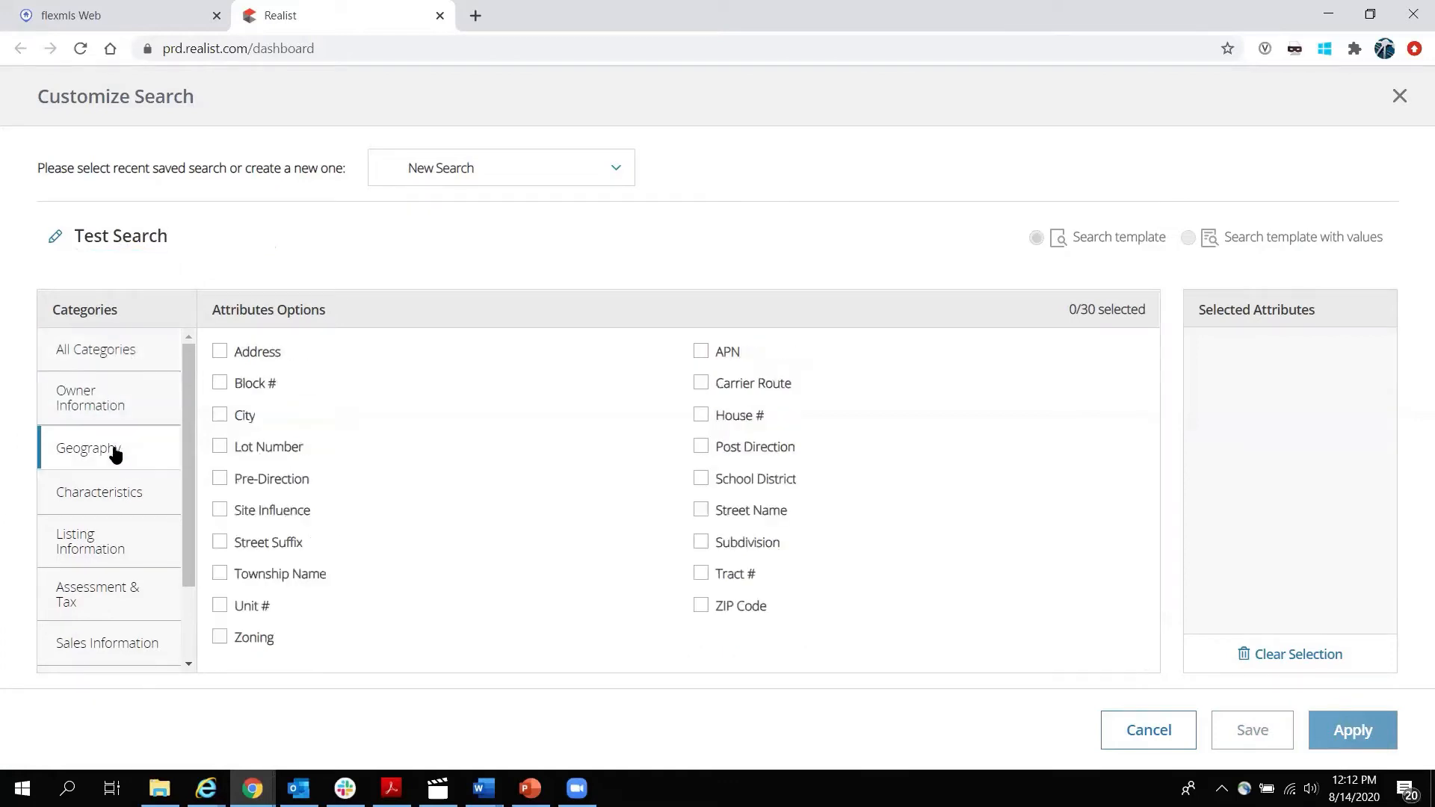
{"action": "left_click", "coordinate": [115, 500]}
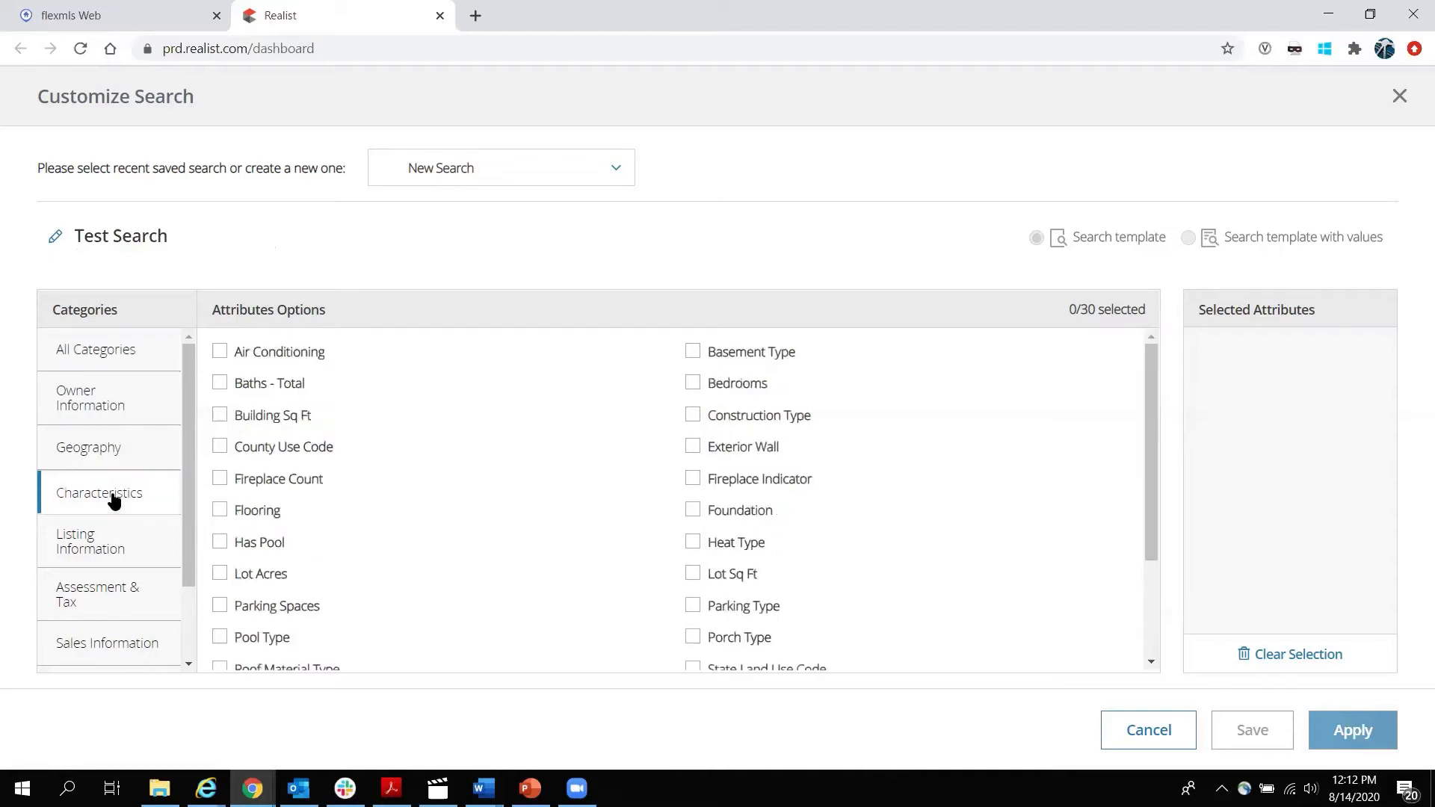
{"action": "left_click", "coordinate": [105, 550]}
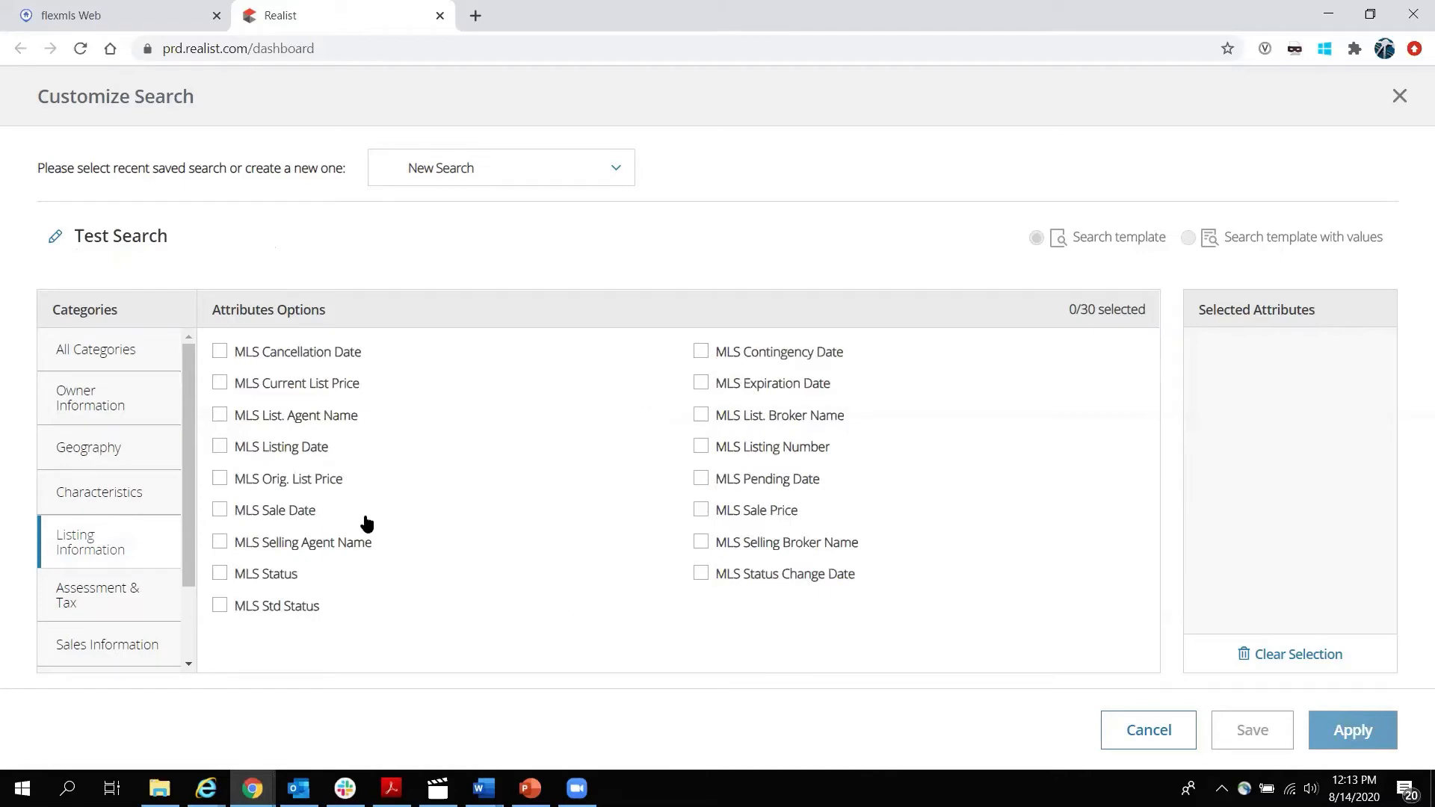
{"action": "left_click", "coordinate": [107, 604]}
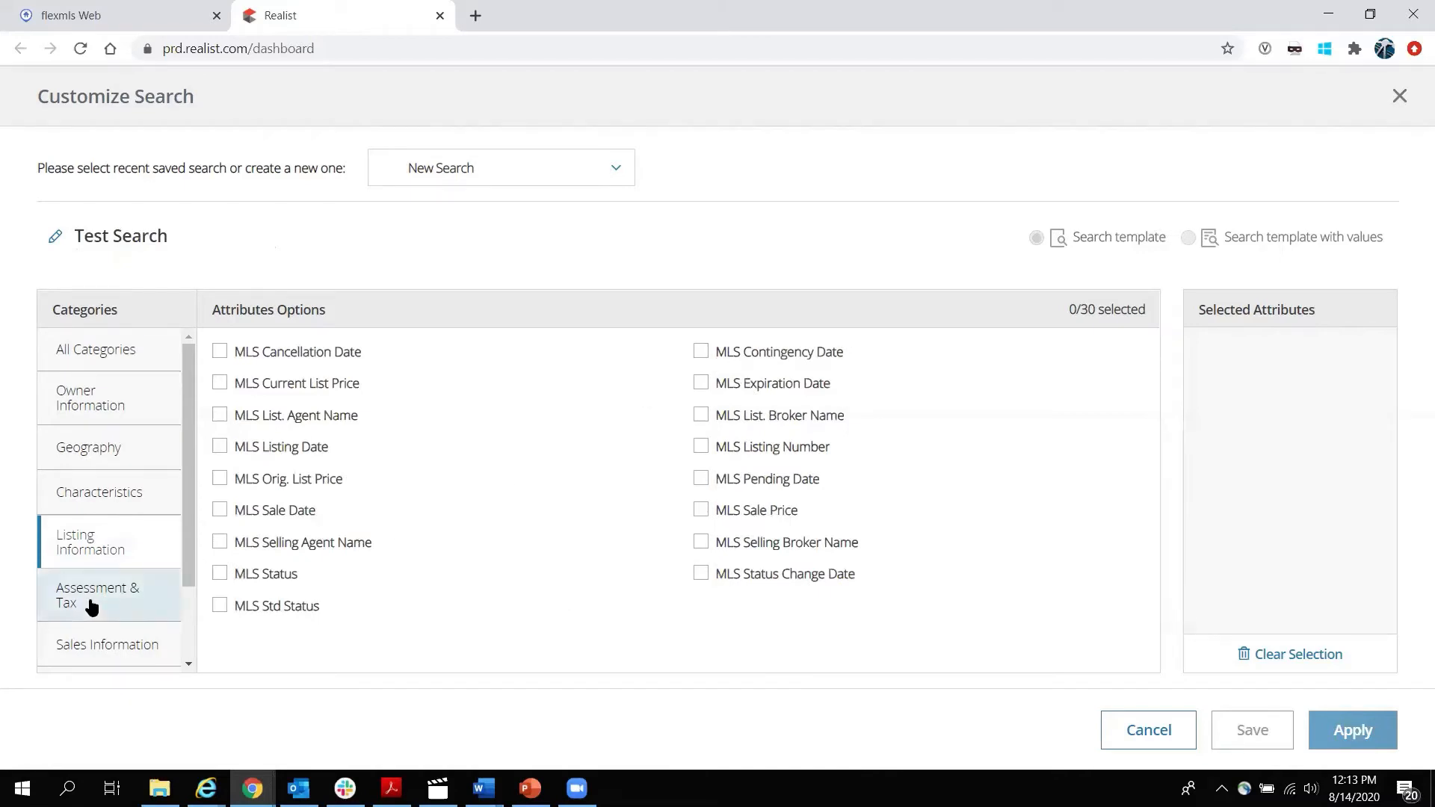
{"action": "scroll", "coordinate": [138, 463], "scroll_direction": "down", "scroll_amount": 1}
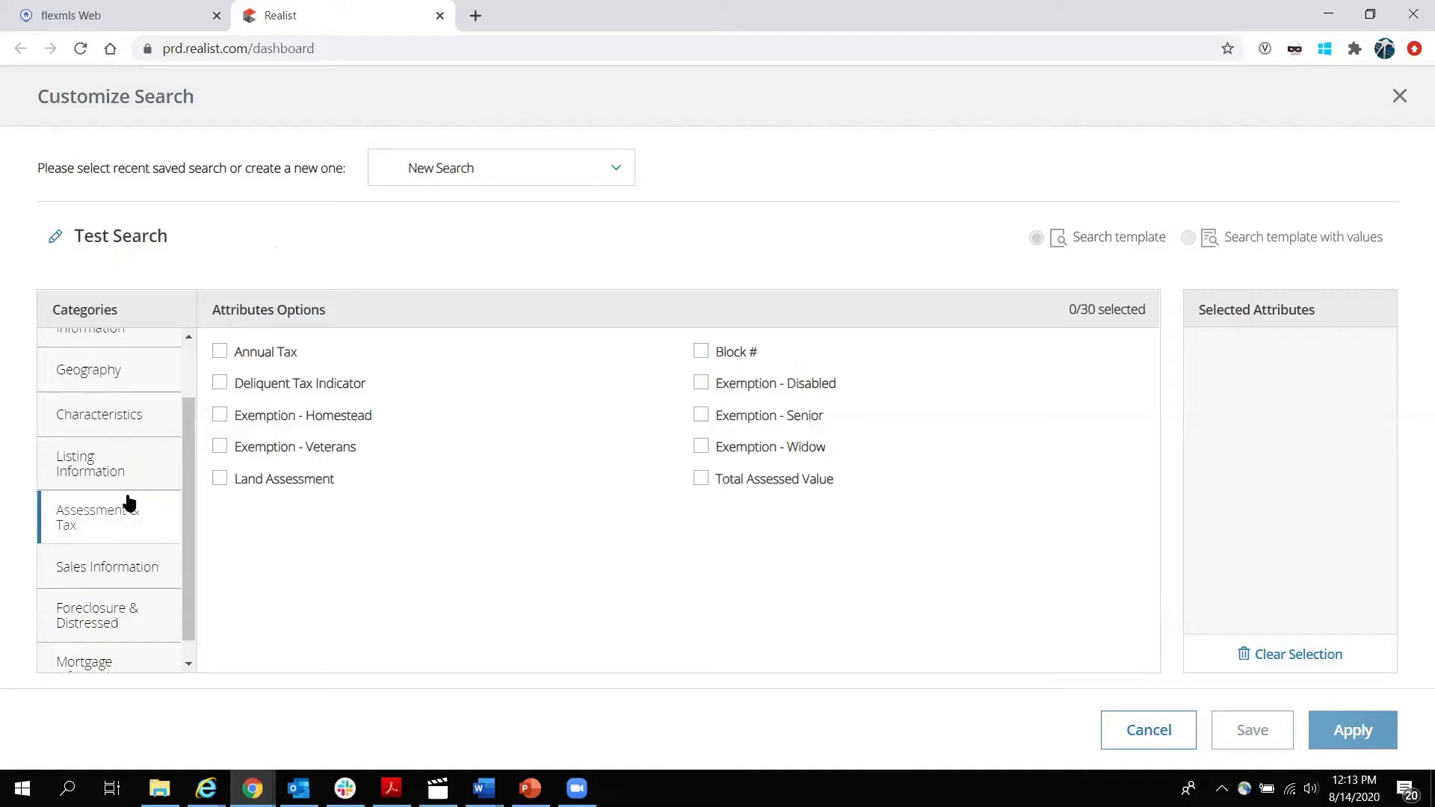
{"action": "left_click", "coordinate": [115, 548]}
{"action": "left_click", "coordinate": [103, 611]}
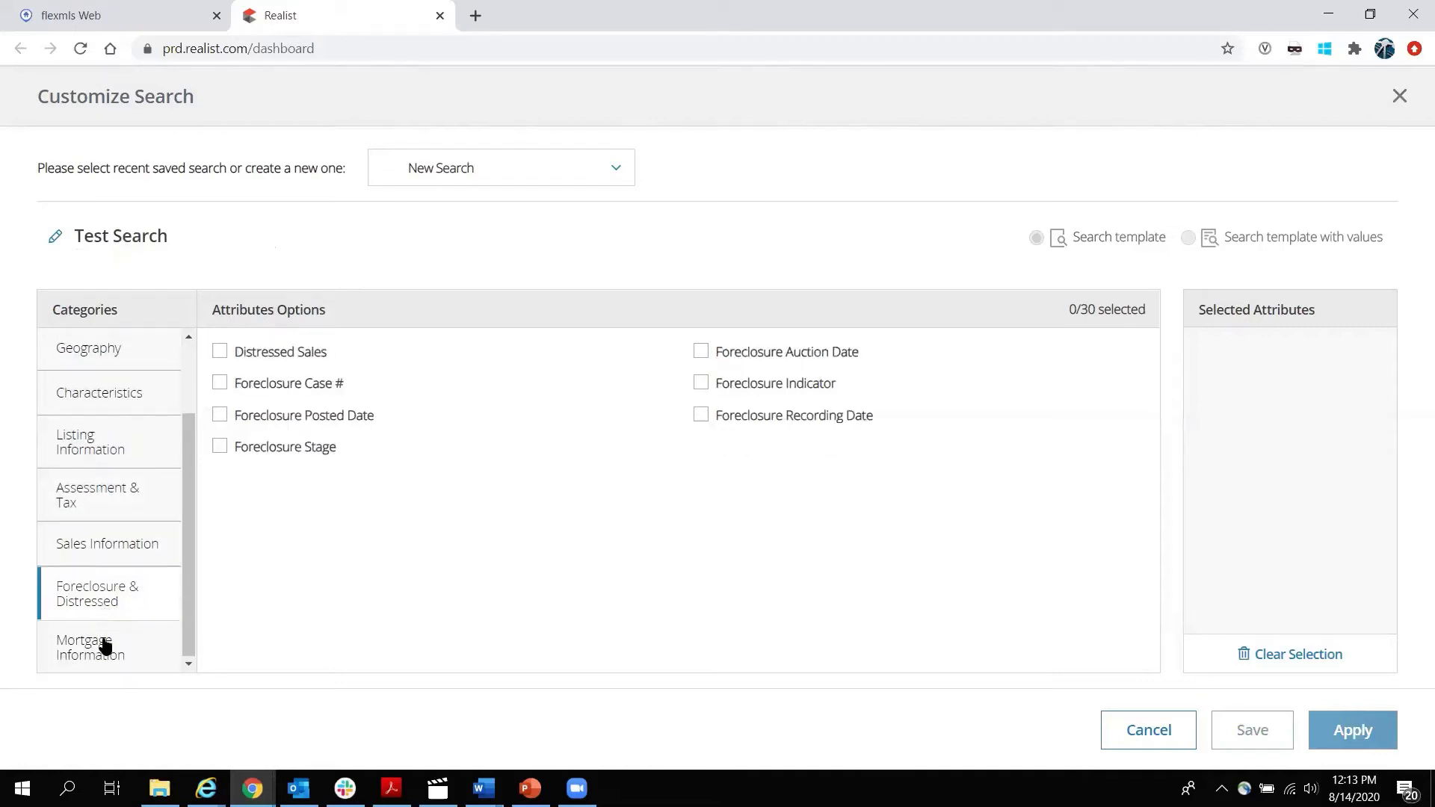
{"action": "left_click", "coordinate": [102, 631]}
{"action": "scroll", "coordinate": [96, 589], "scroll_direction": "up", "scroll_amount": 2}
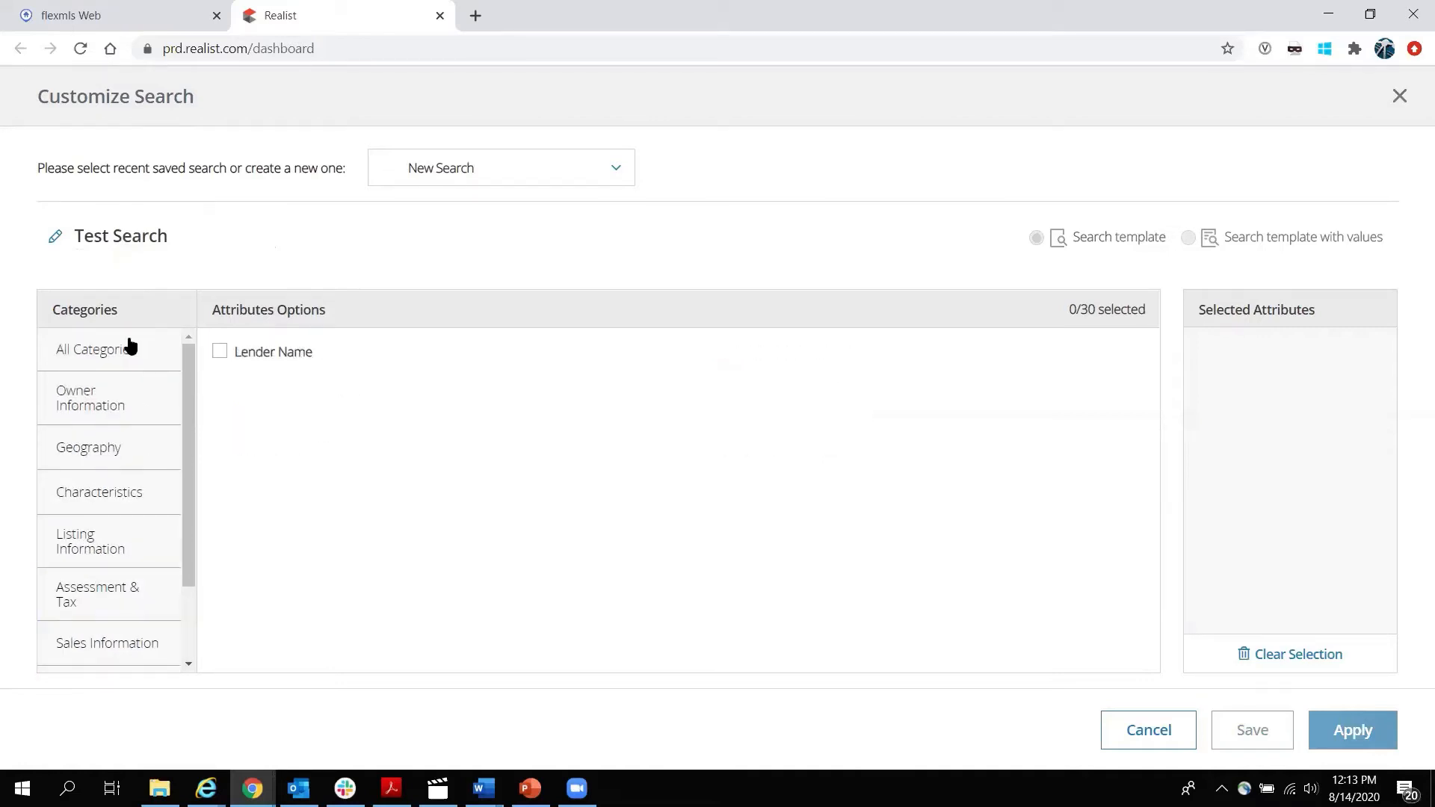
{"action": "left_click", "coordinate": [128, 347]}
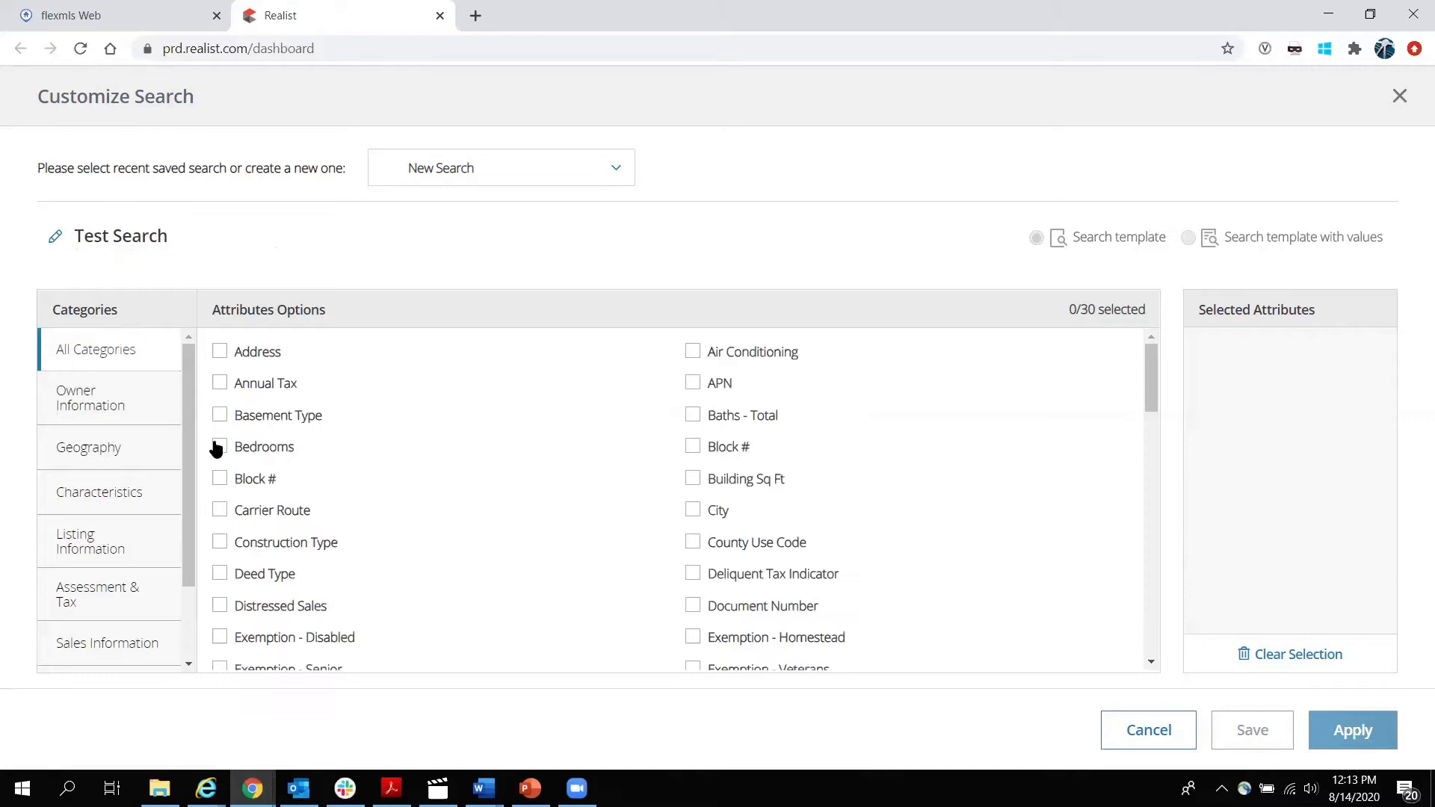
{"action": "left_click", "coordinate": [697, 510]}
{"action": "left_click", "coordinate": [695, 478]}
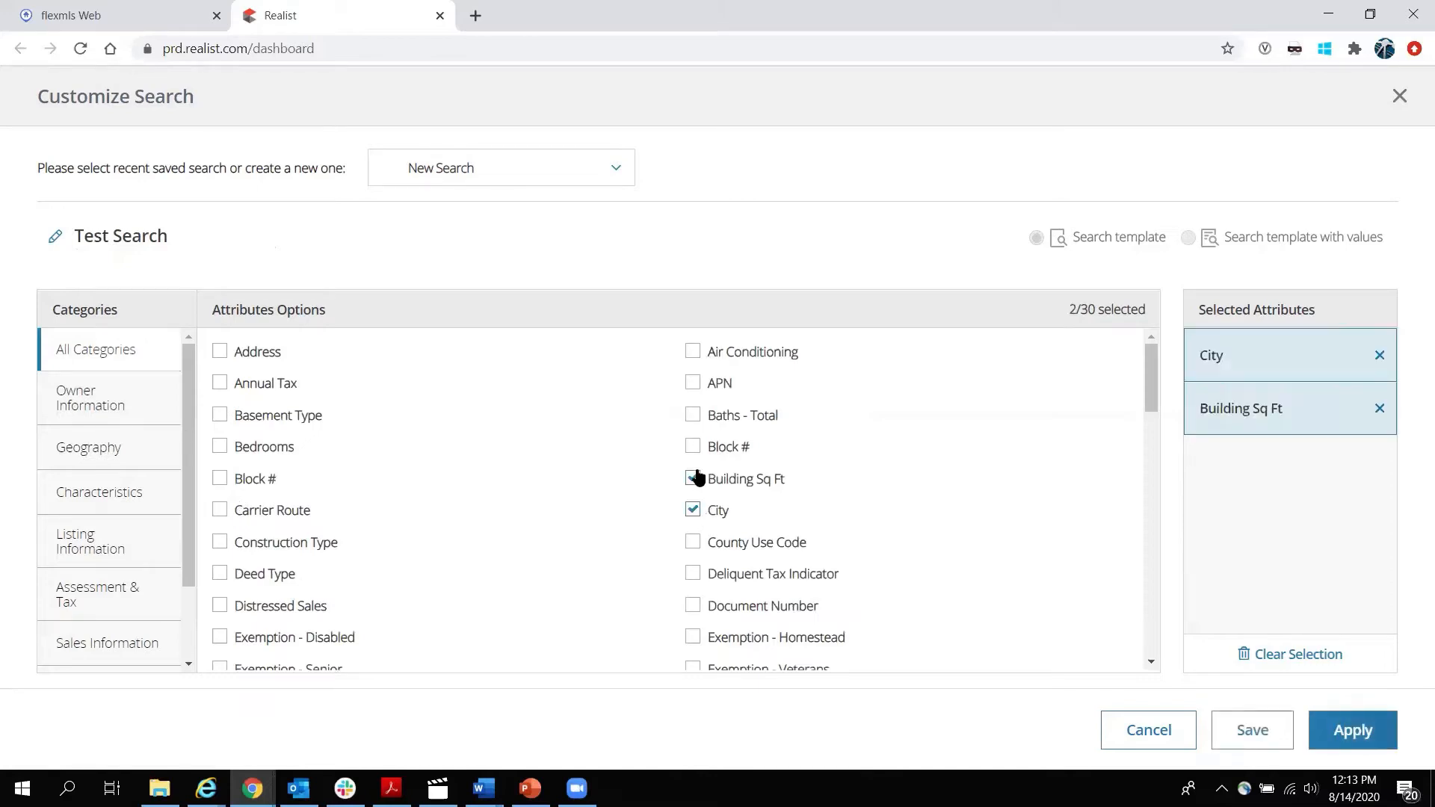
{"action": "left_click", "coordinate": [692, 416]}
{"action": "left_click", "coordinate": [220, 447]}
{"action": "left_click", "coordinate": [221, 415]}
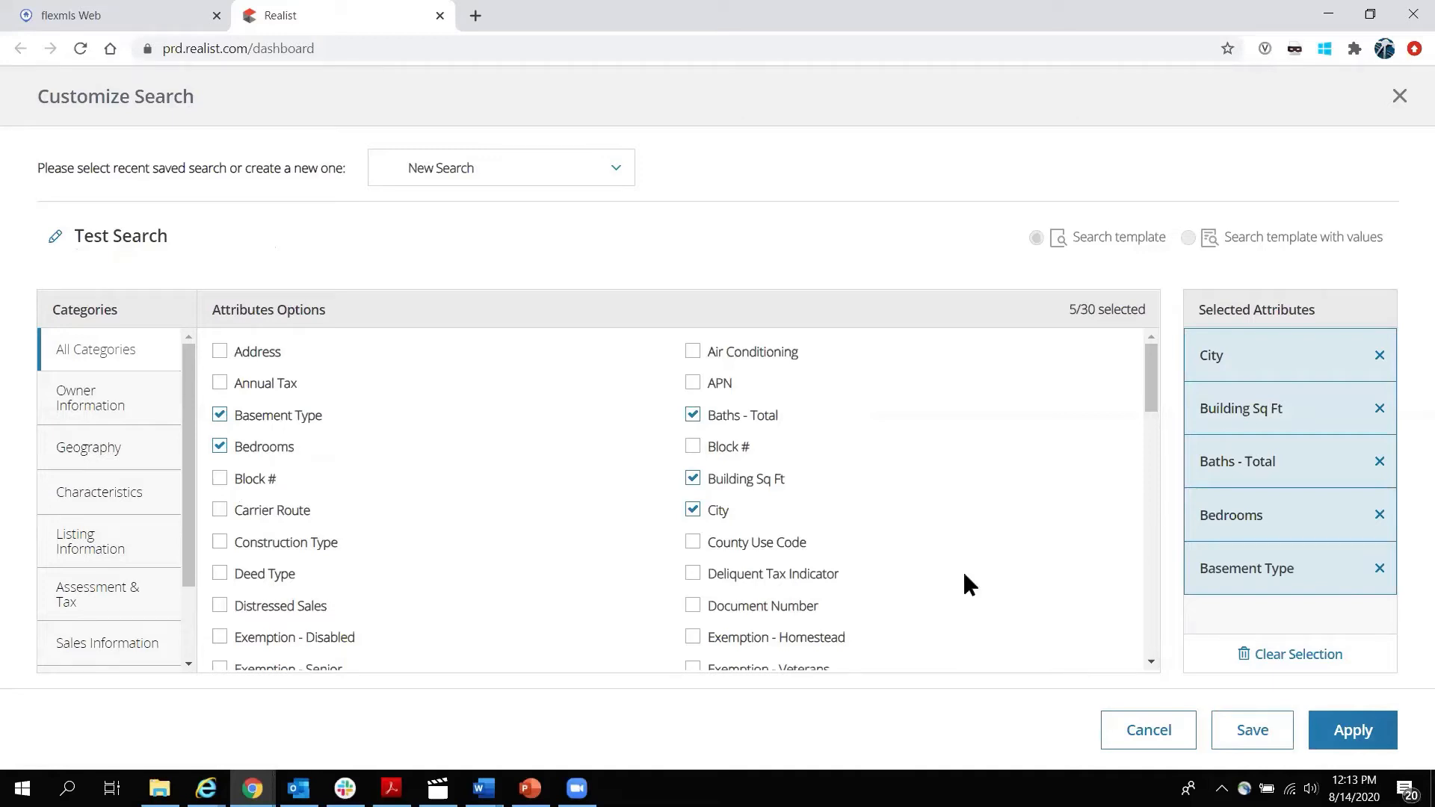
{"action": "left_click", "coordinate": [1150, 740]}
{"action": "left_click", "coordinate": [992, 508]}
{"action": "scroll", "coordinate": [196, 373], "scroll_direction": "down", "scroll_amount": 12}
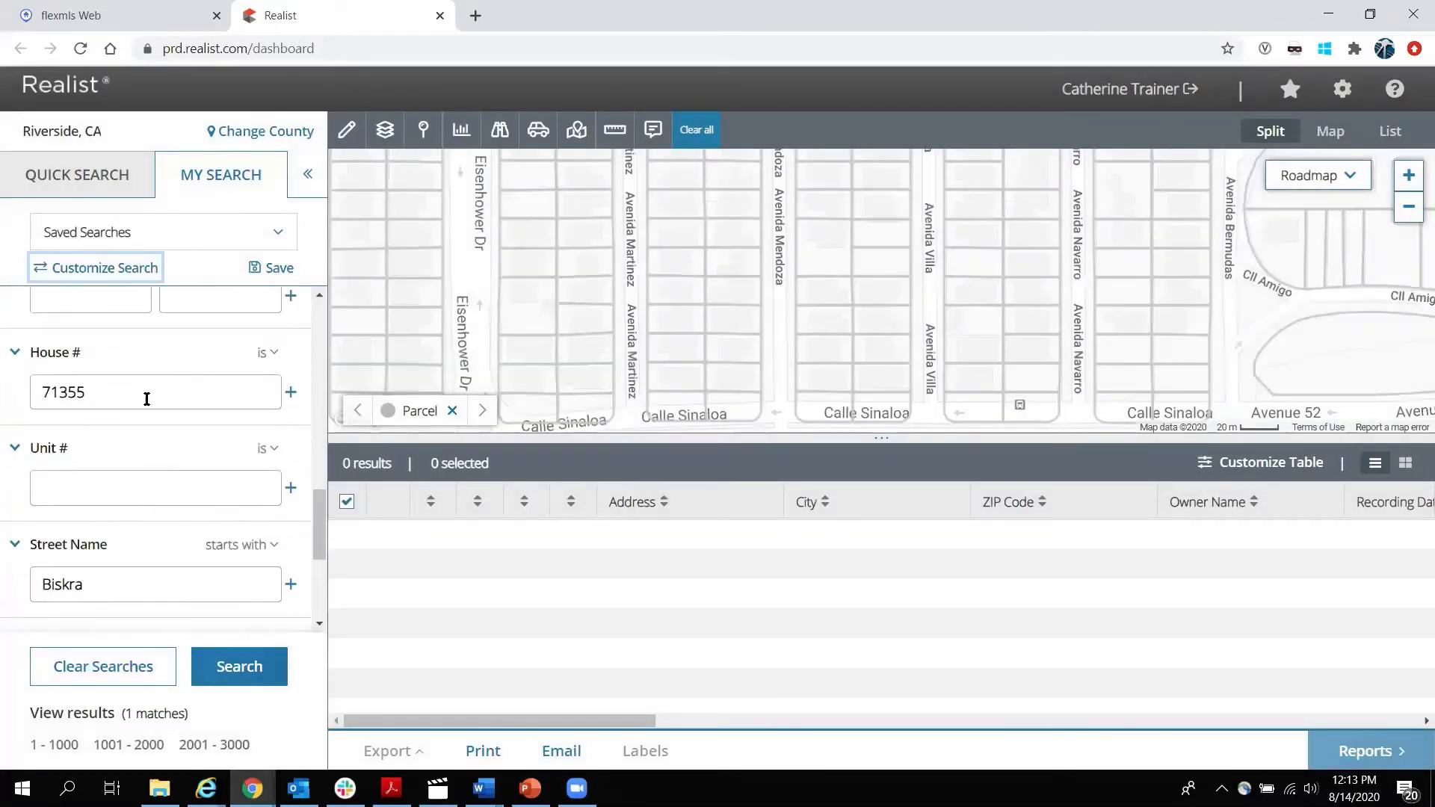
{"action": "left_click_drag", "start_coordinate": [142, 379], "coordinate": [42, 381]}
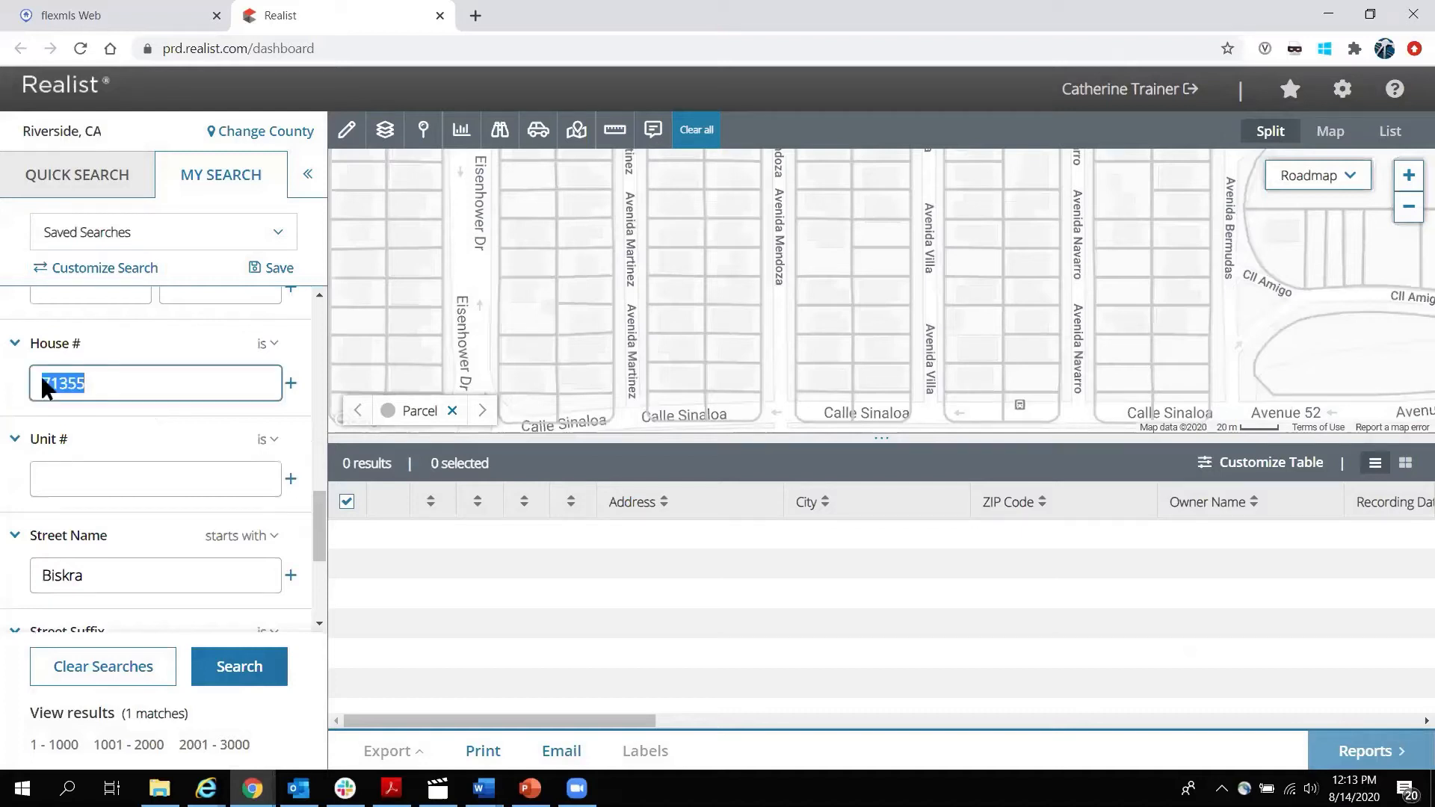
{"action": "left_click_drag", "start_coordinate": [130, 578], "coordinate": [25, 573]}
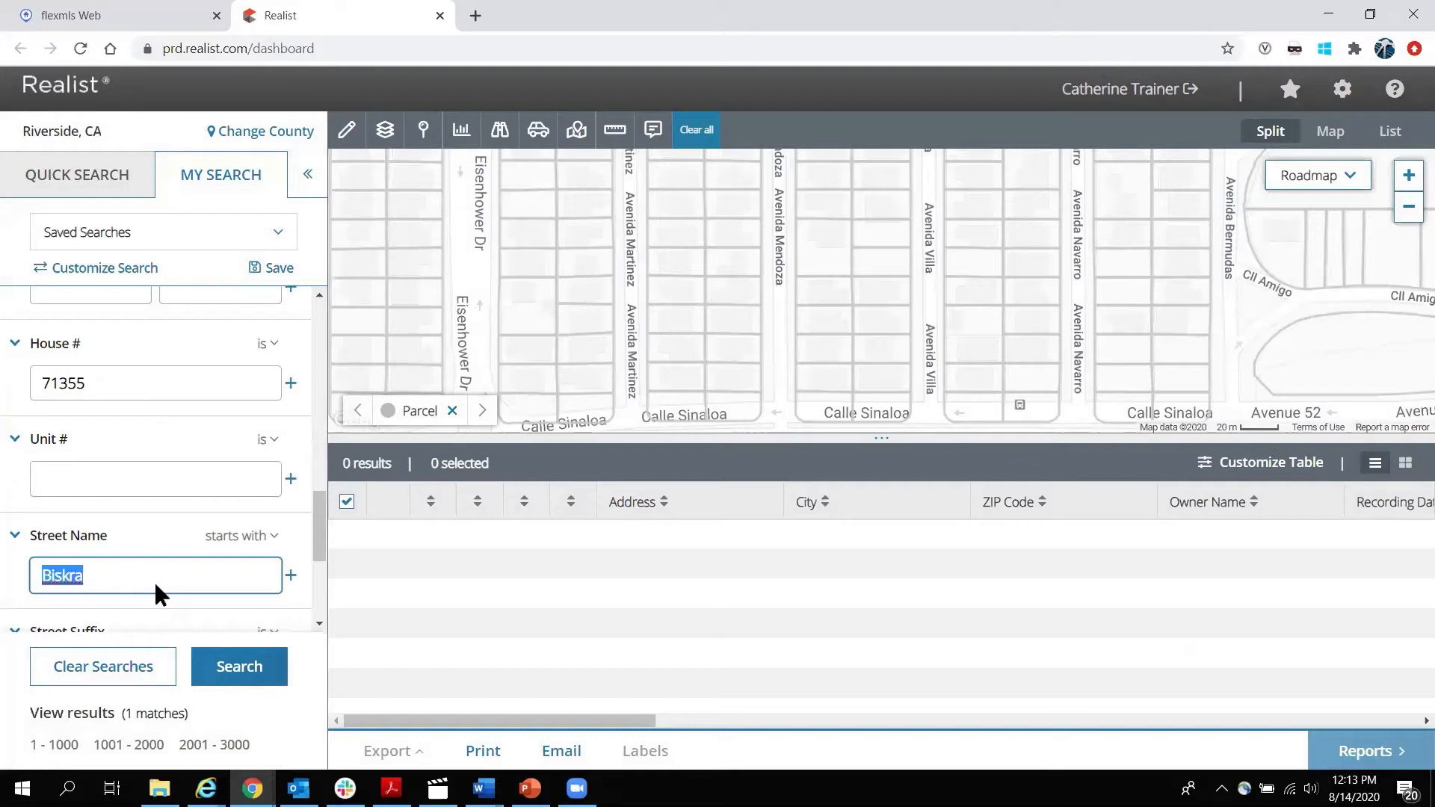
{"action": "left_click", "coordinate": [244, 670]}
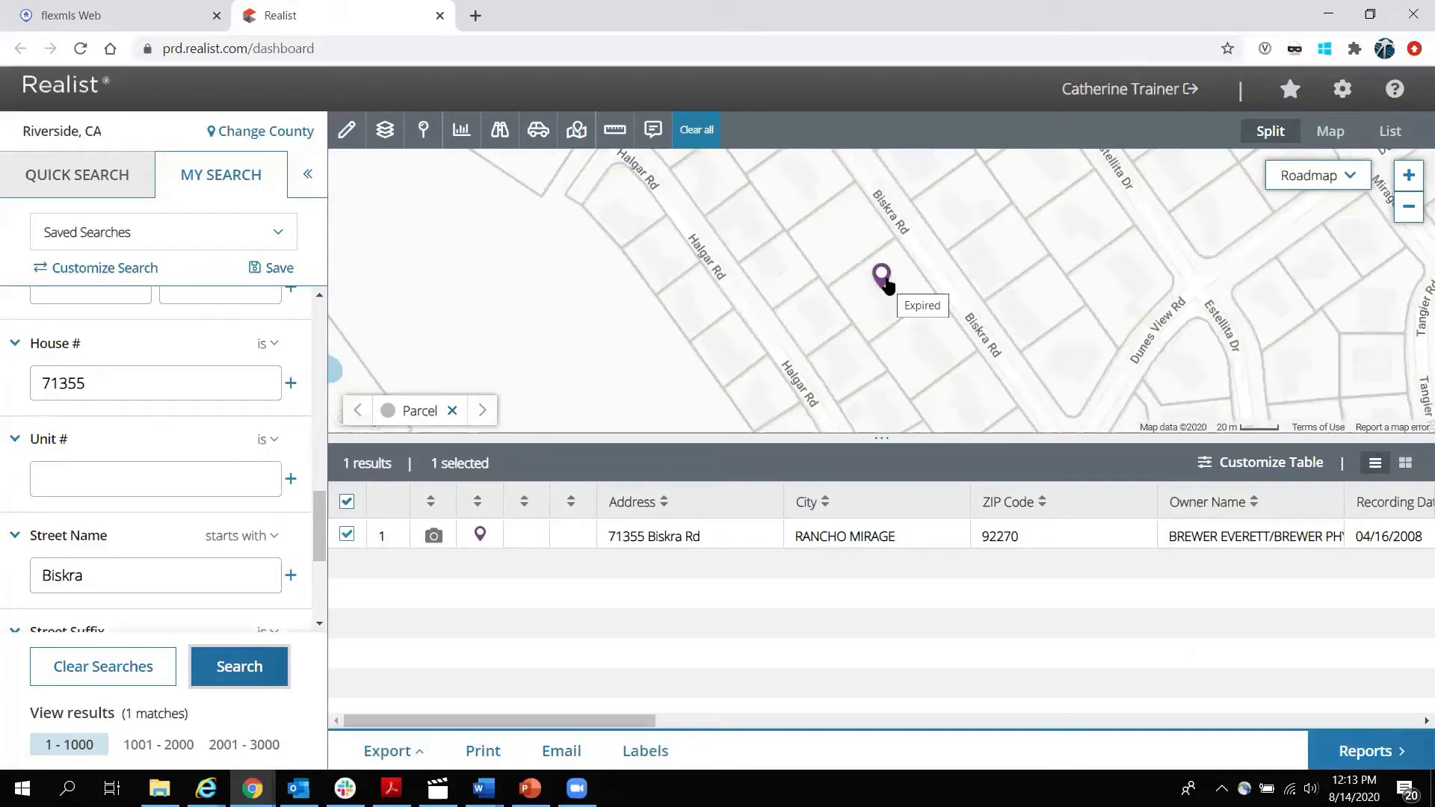
{"action": "left_click", "coordinate": [481, 536]}
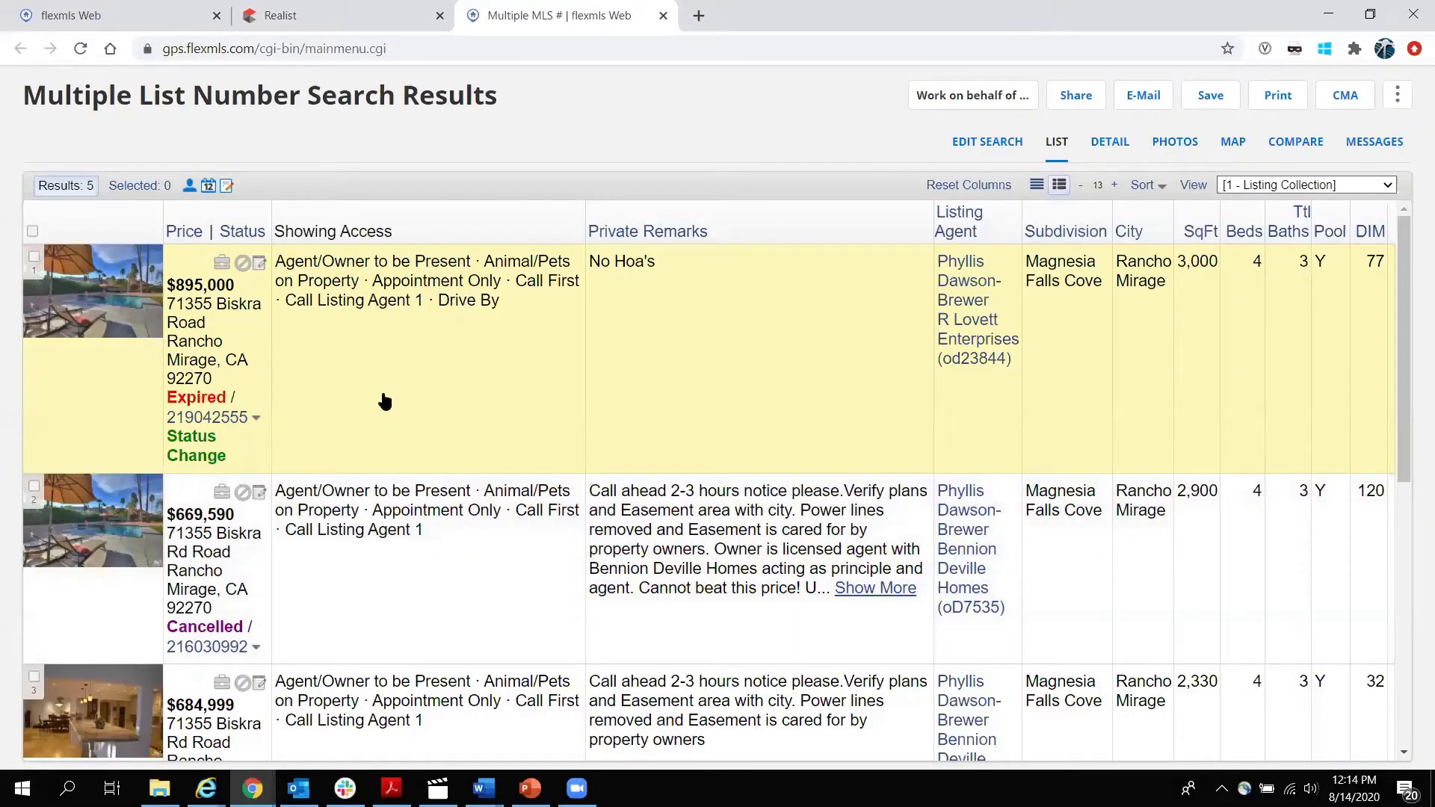
Review the 5 Multiple MLS # results, then close that tab to return to Realist.
{"action": "scroll", "coordinate": [381, 400], "scroll_direction": "down", "scroll_amount": 7}
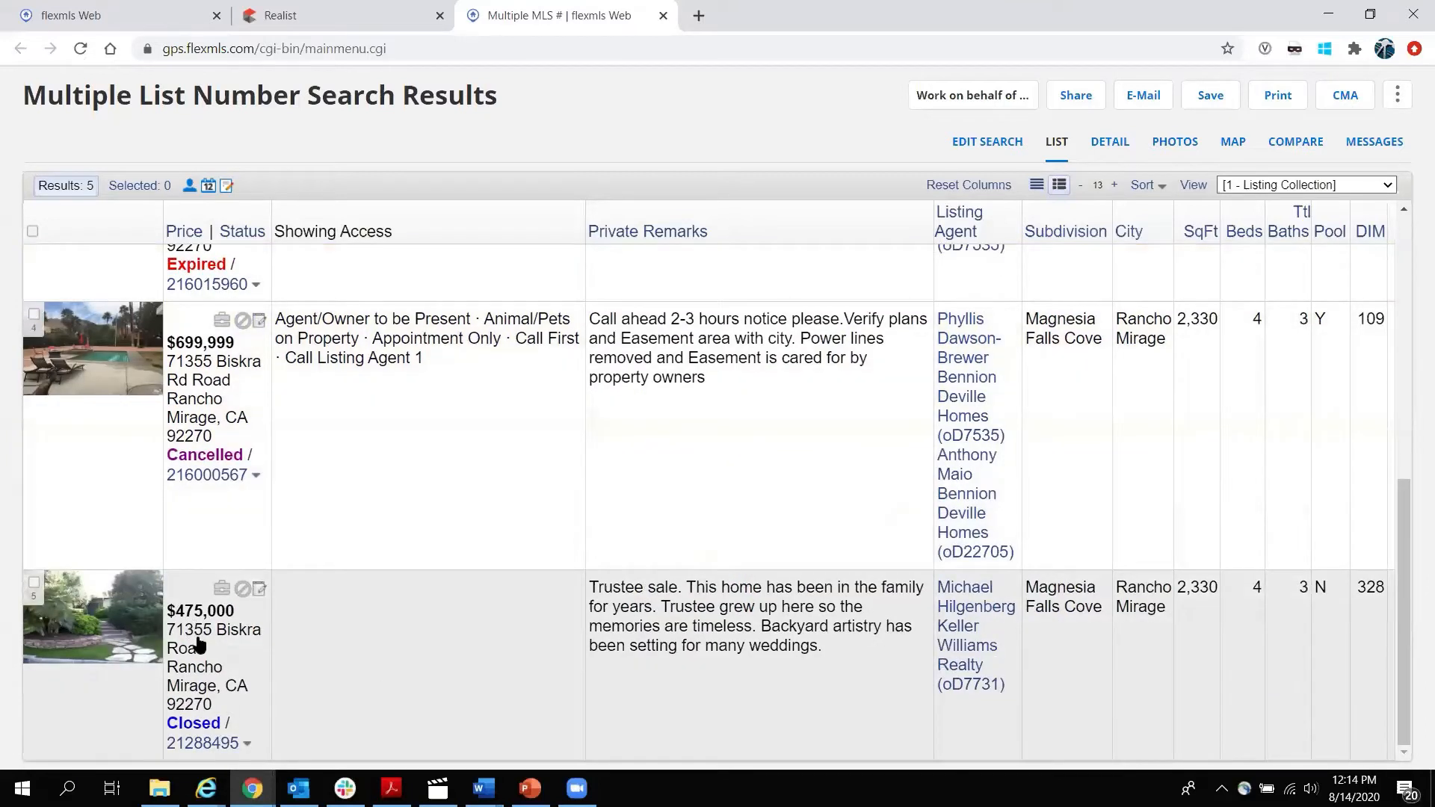
{"action": "scroll", "coordinate": [382, 665], "scroll_direction": "up", "scroll_amount": 1}
{"action": "scroll", "coordinate": [383, 665], "scroll_direction": "down", "scroll_amount": 1}
{"action": "scroll", "coordinate": [356, 633], "scroll_direction": "up", "scroll_amount": 6}
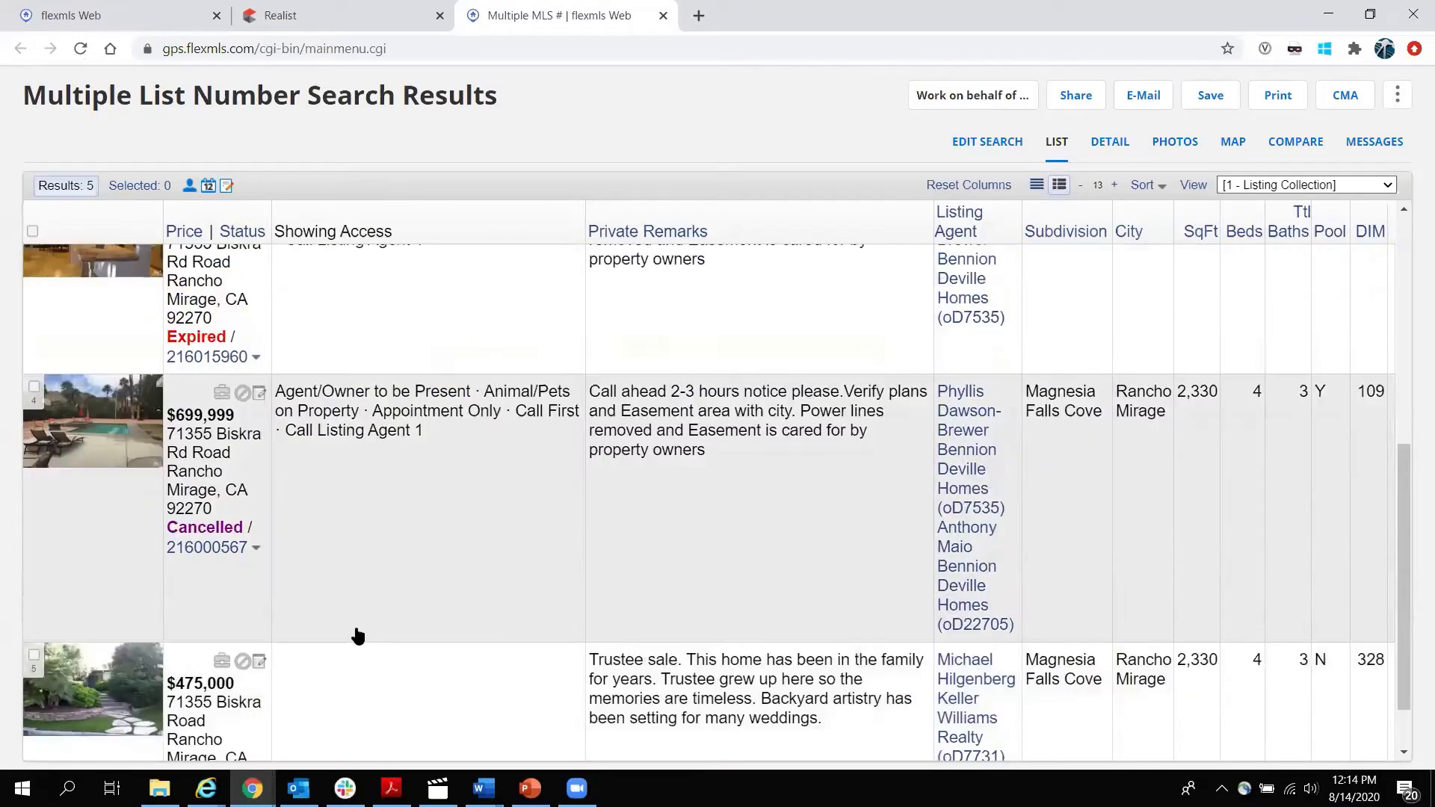
{"action": "left_click", "coordinate": [660, 17]}
{"action": "mouse_move", "coordinate": [480, 534]}
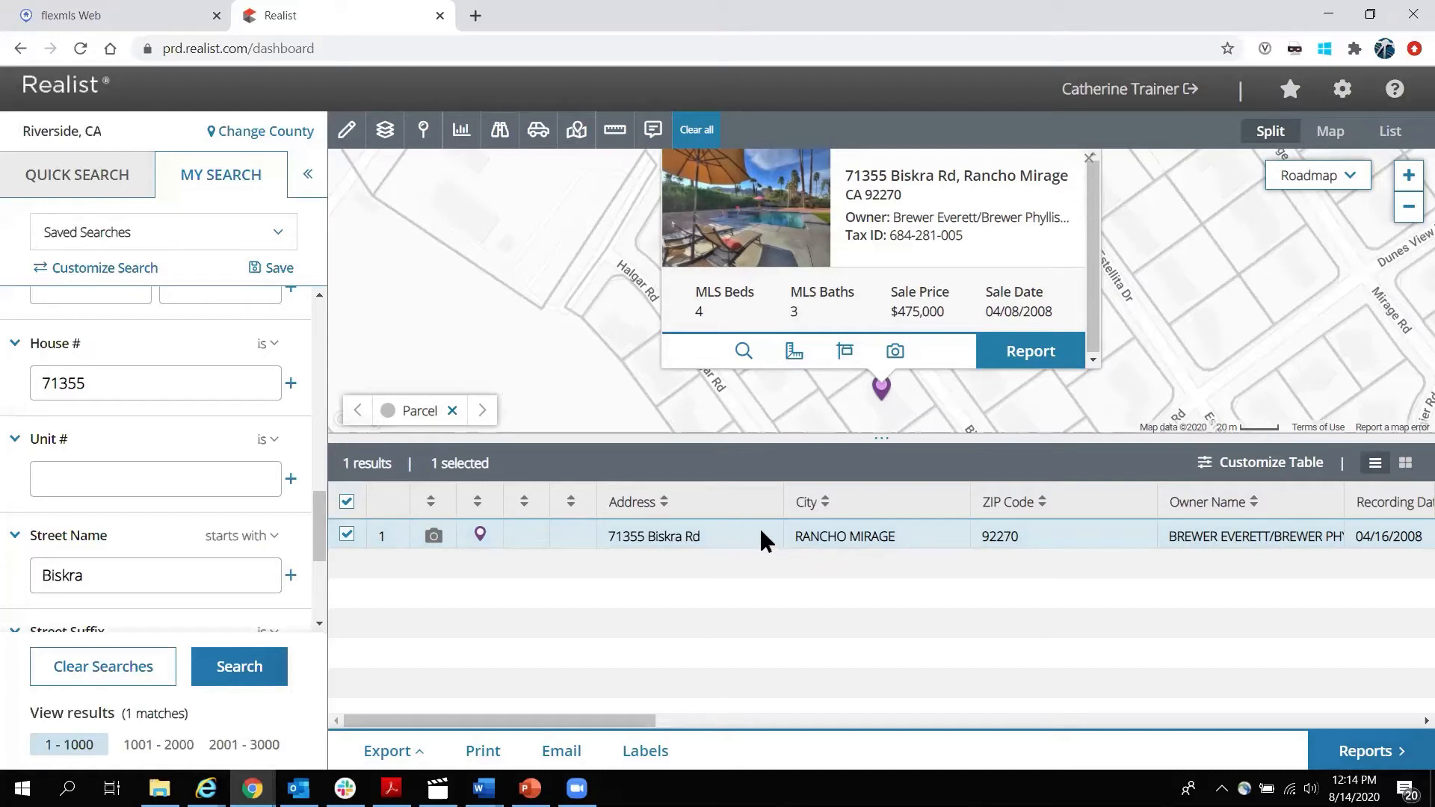
{"action": "left_click", "coordinate": [711, 535]}
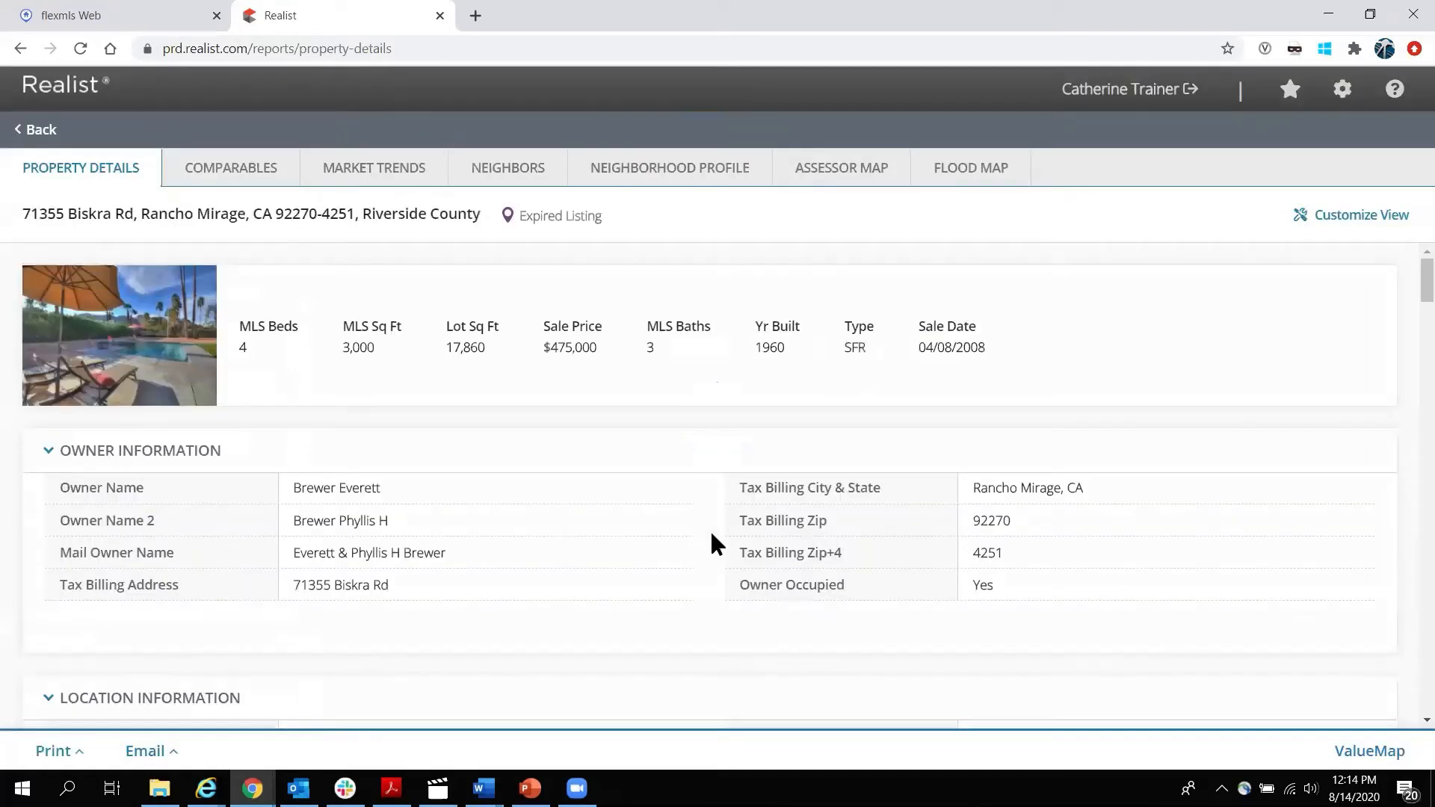
{"action": "left_click", "coordinate": [148, 346]}
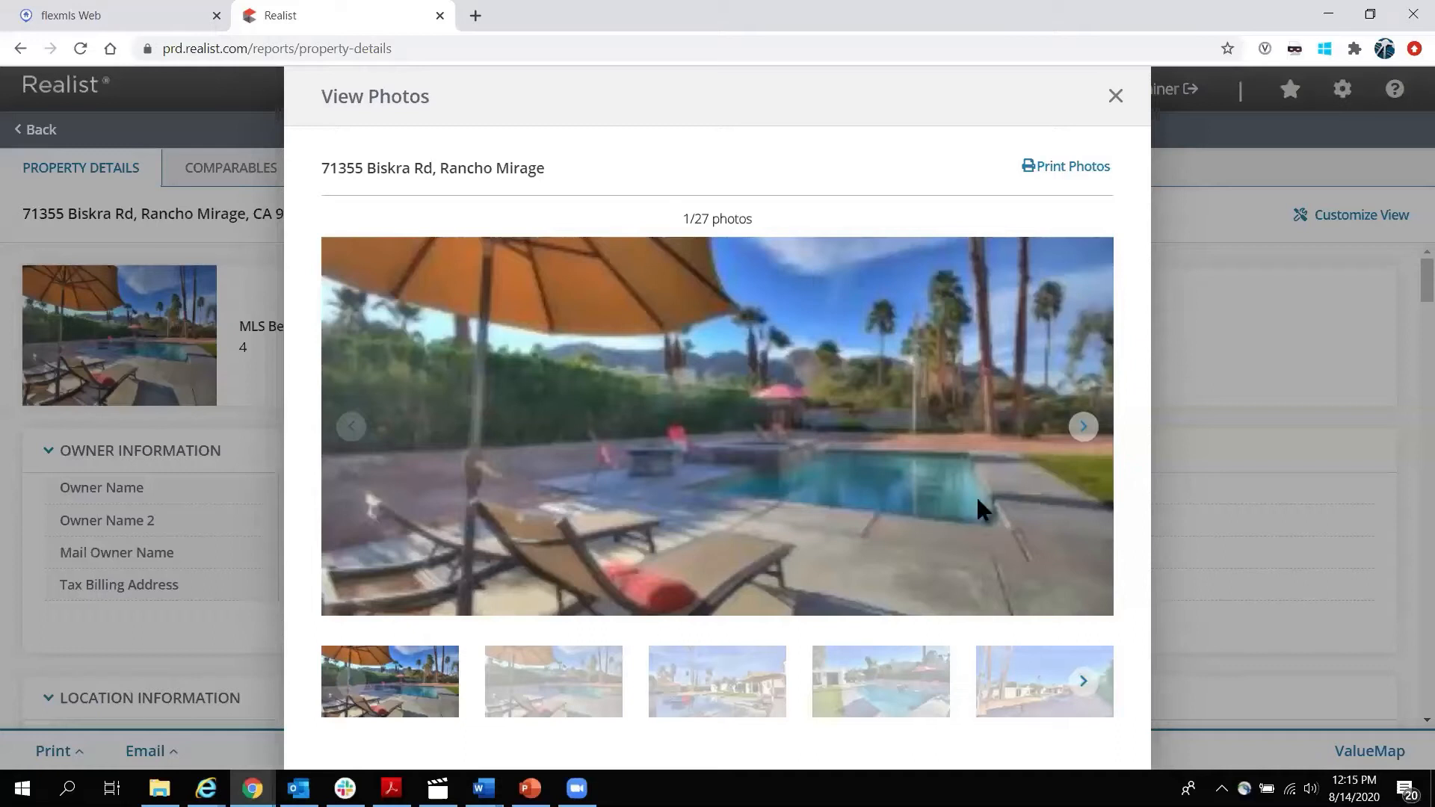
Page through the 27 listing photos to the bedroom shot, photo 11, then close the viewer.
{"action": "left_click", "coordinate": [1080, 430]}
{"action": "left_click", "coordinate": [1080, 429]}
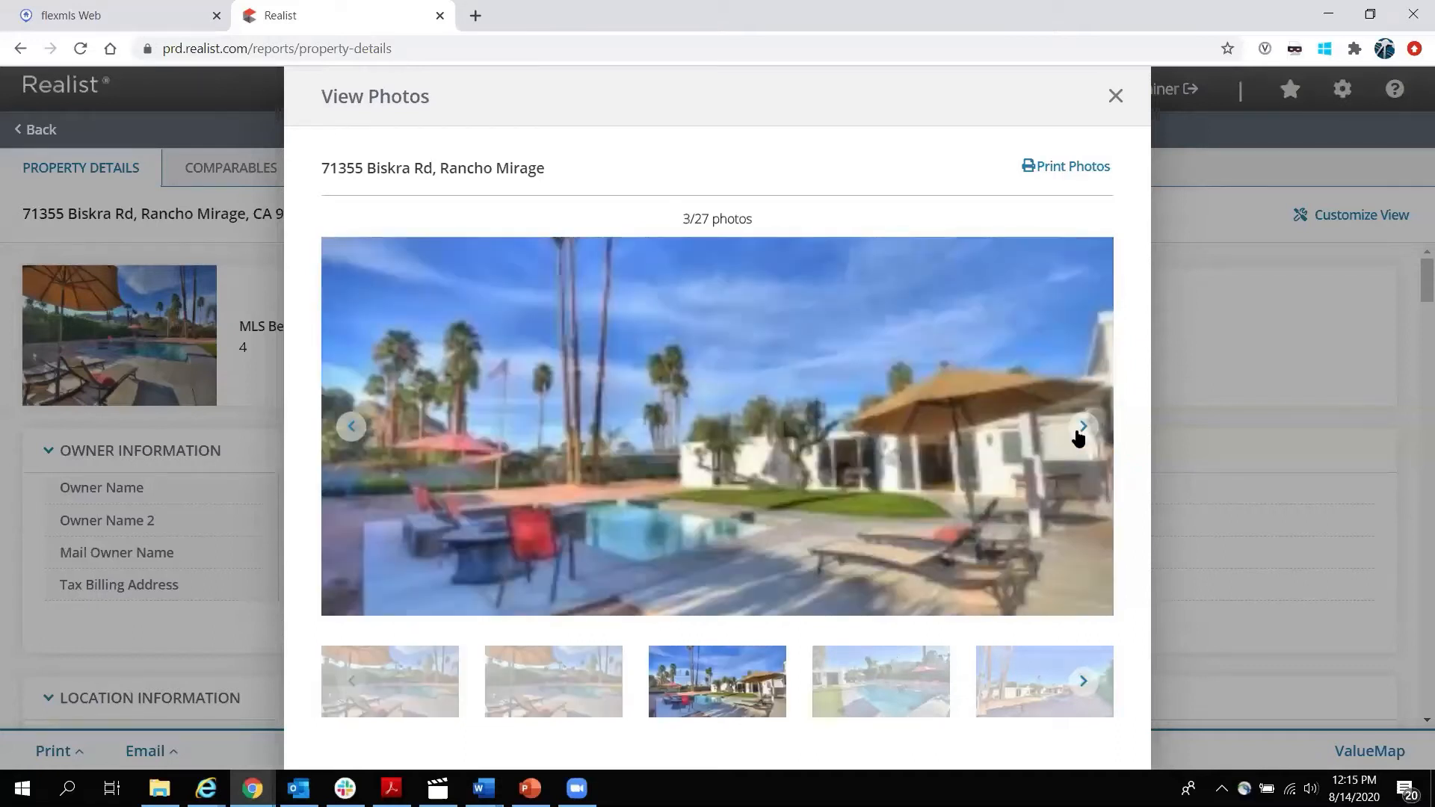
{"action": "left_click", "coordinate": [1080, 433]}
{"action": "left_click", "coordinate": [1080, 434]}
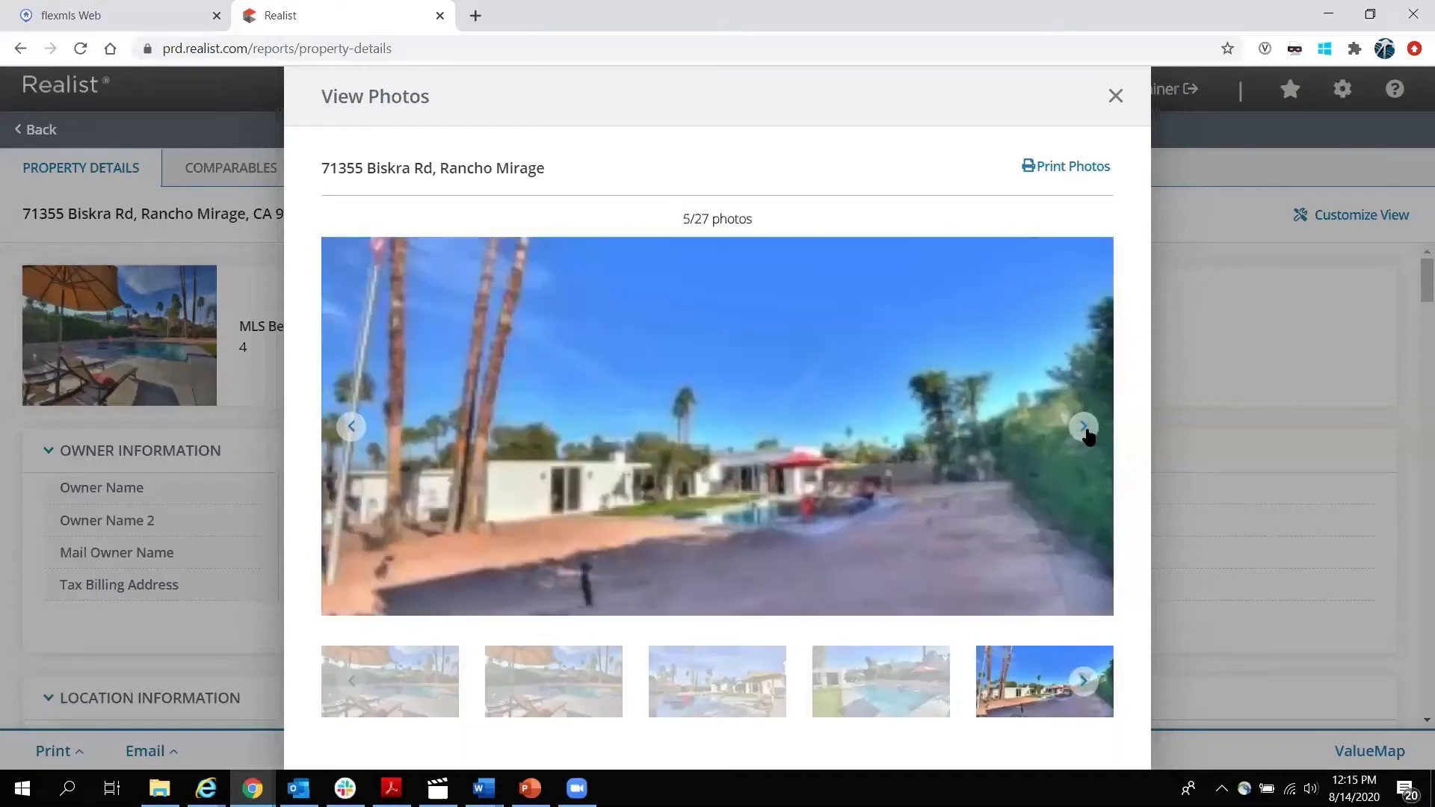
{"action": "left_click", "coordinate": [1085, 433]}
{"action": "left_click", "coordinate": [1085, 434]}
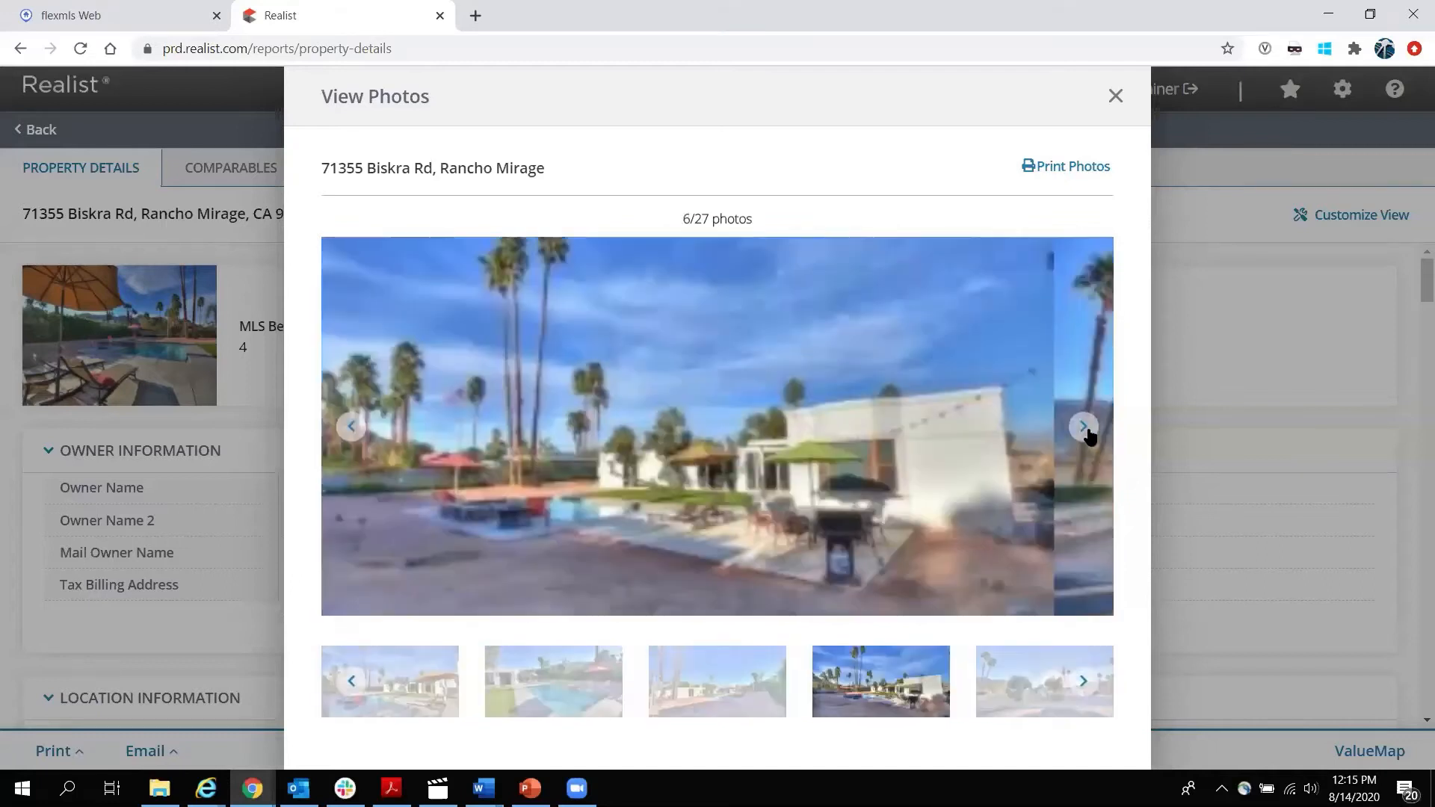
{"action": "left_click", "coordinate": [1091, 436]}
{"action": "left_click", "coordinate": [1090, 436]}
{"action": "left_click", "coordinate": [1090, 436]}
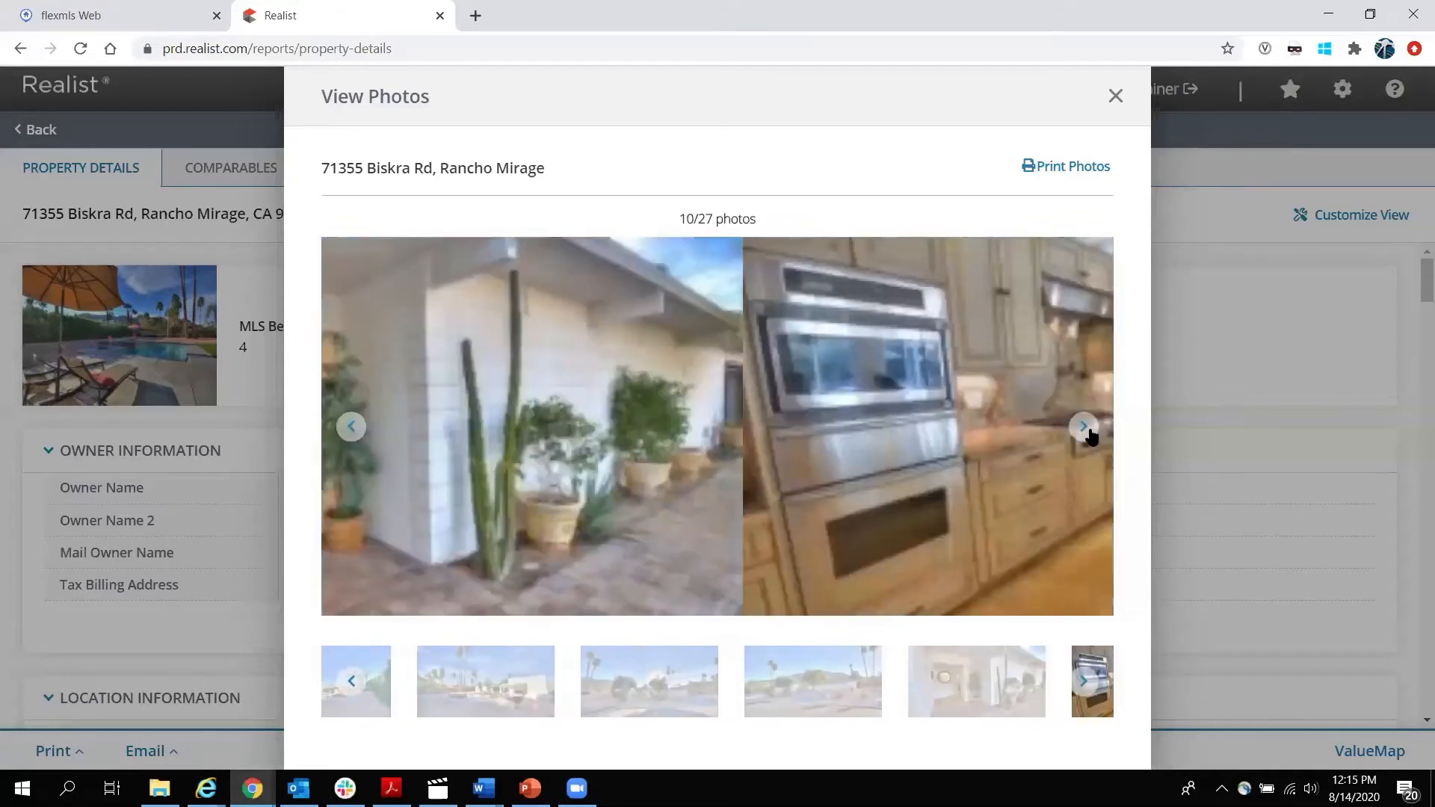
{"action": "left_click", "coordinate": [1090, 436]}
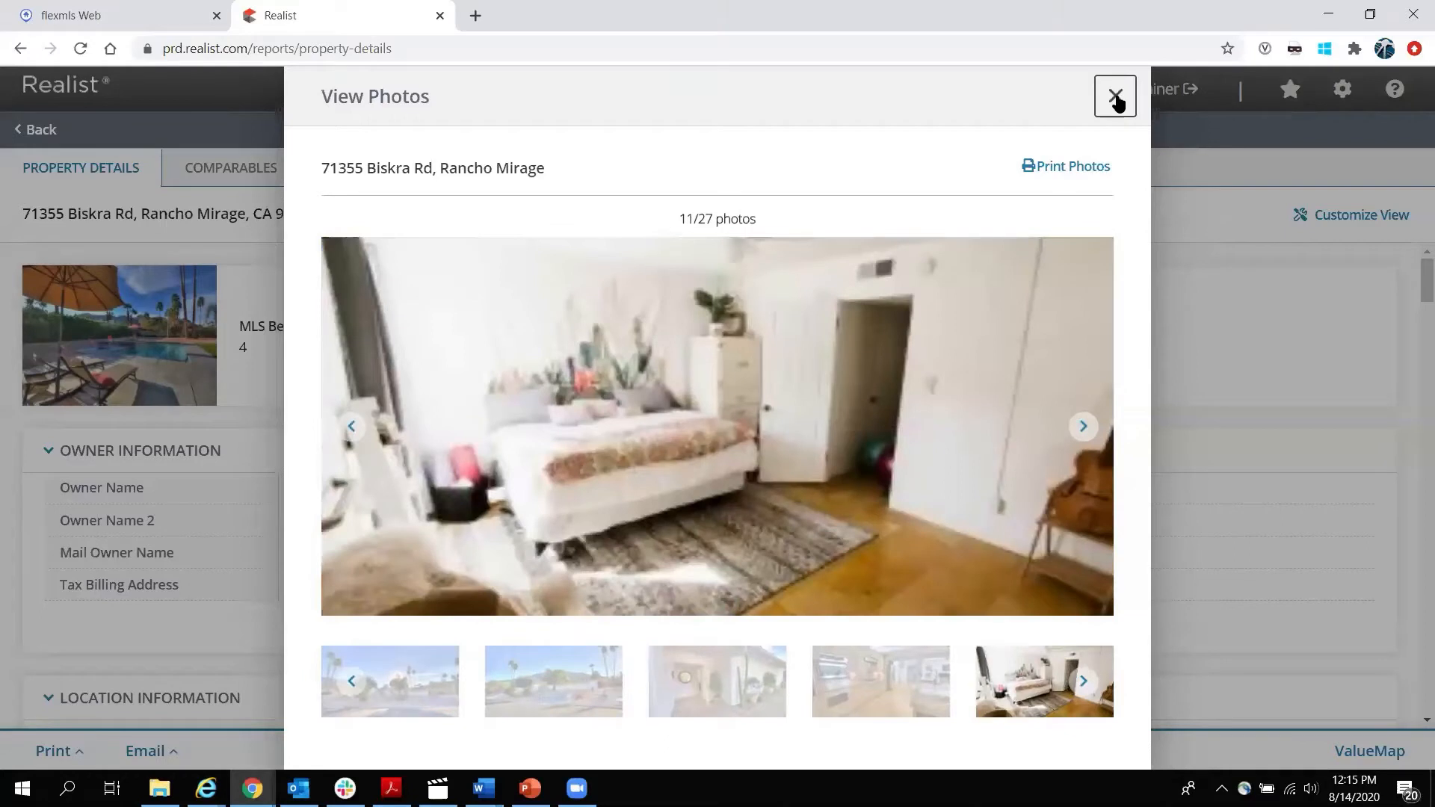
{"action": "left_click", "coordinate": [1115, 95]}
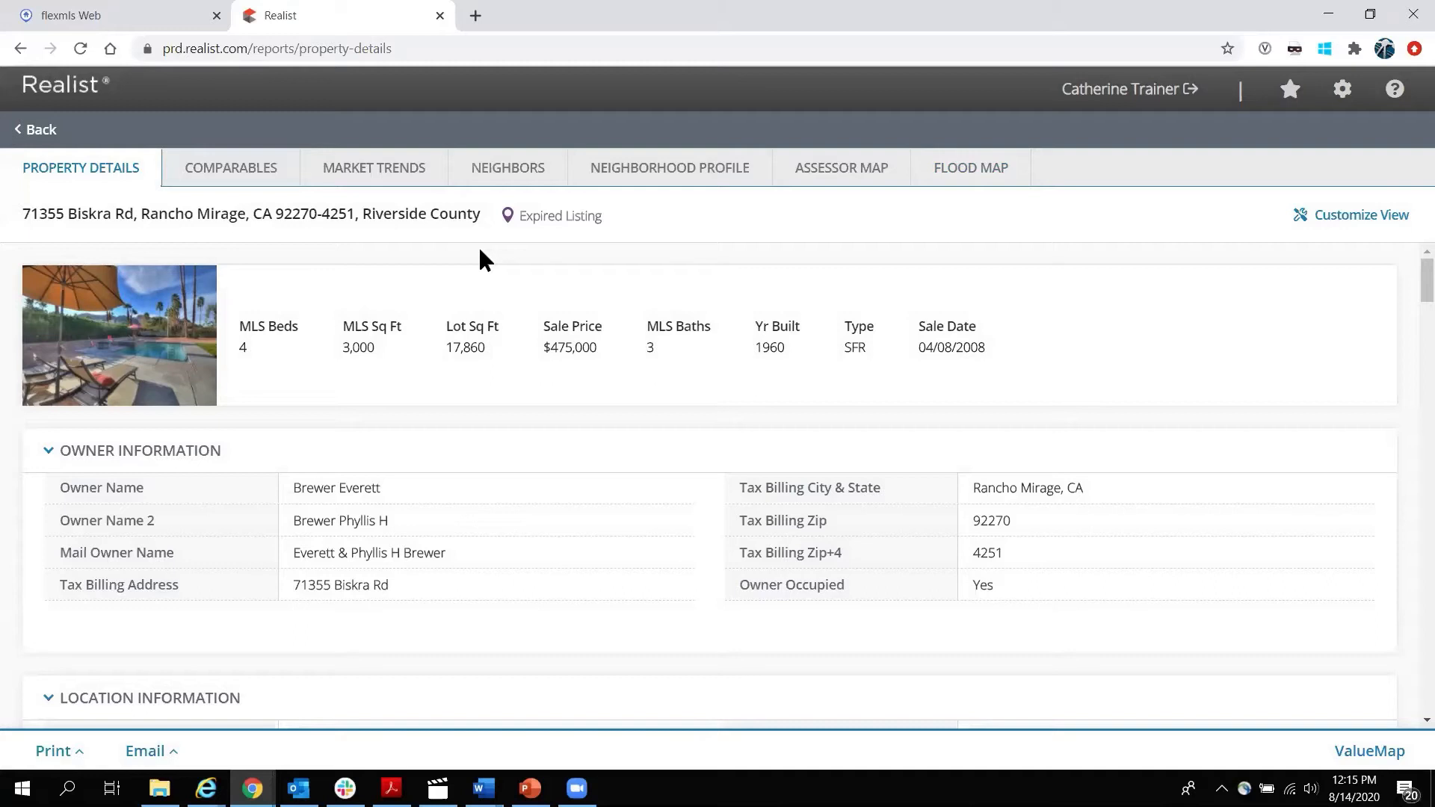
Highlight and review the property stats, MLS Sq Ft, tax billing address and Owner Occupied values.
{"action": "left_click_drag", "start_coordinate": [239, 334], "coordinate": [990, 348]}
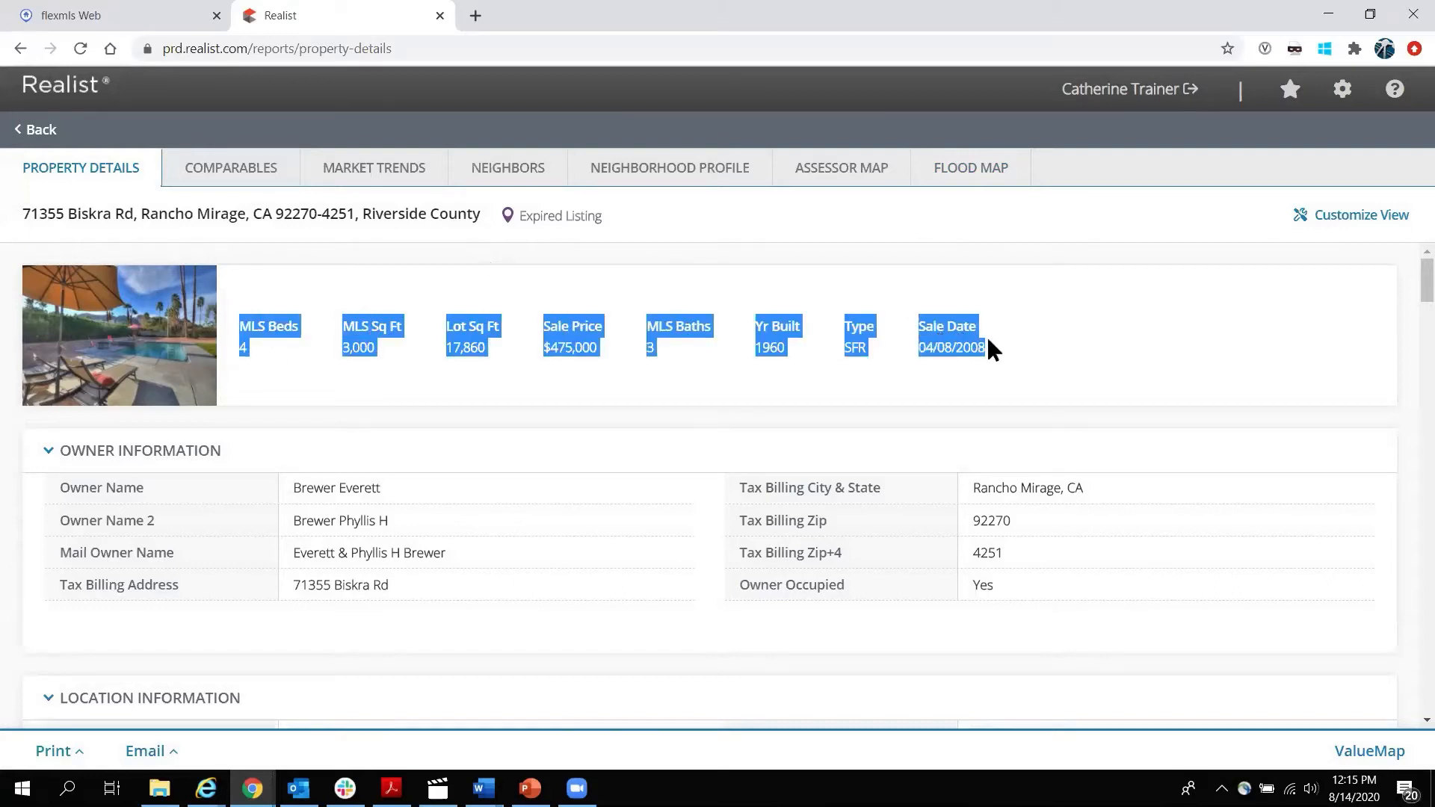
{"action": "left_click", "coordinate": [1003, 347]}
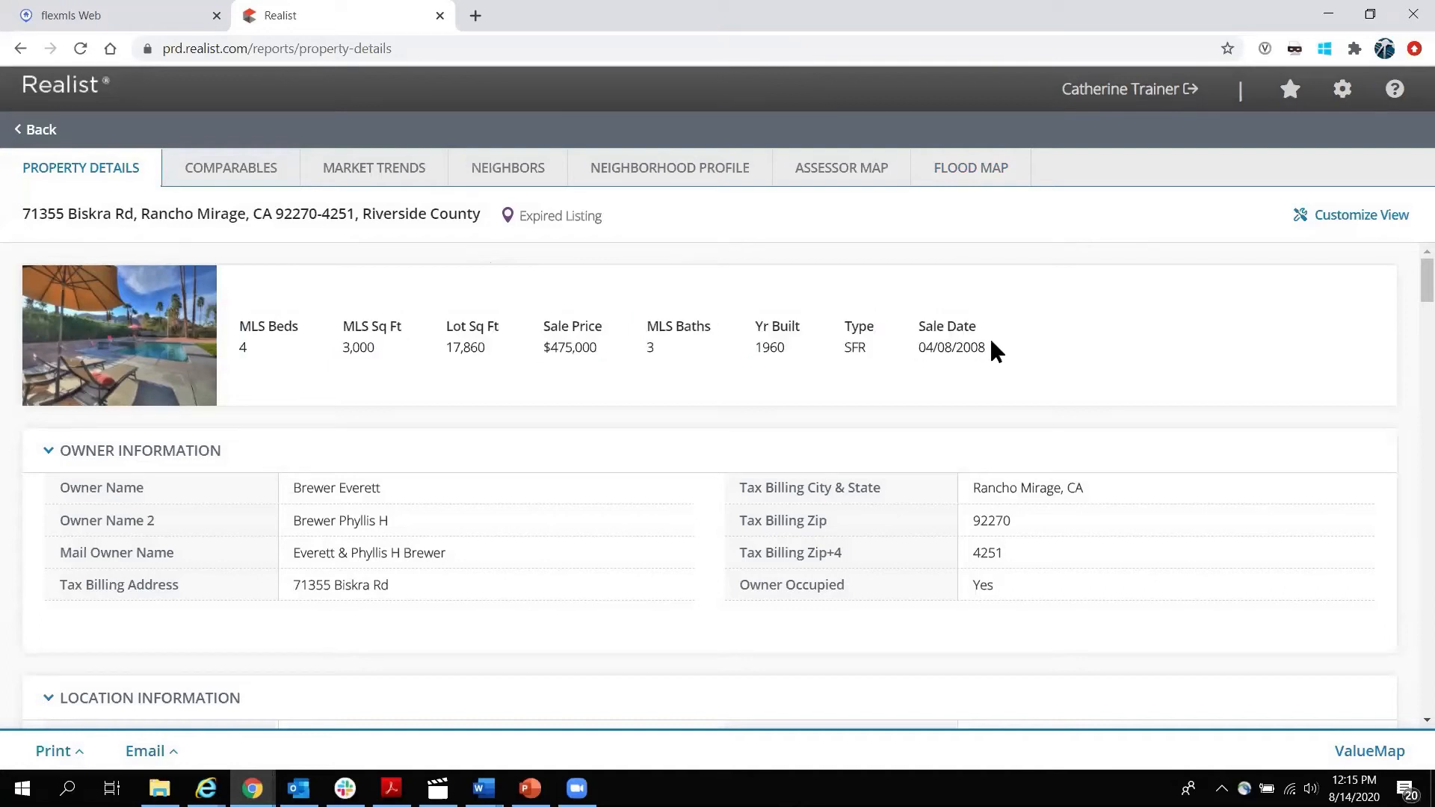
{"action": "double_click", "coordinate": [352, 326]}
{"action": "left_click", "coordinate": [452, 418]}
{"action": "left_click_drag", "start_coordinate": [293, 585], "coordinate": [330, 584]}
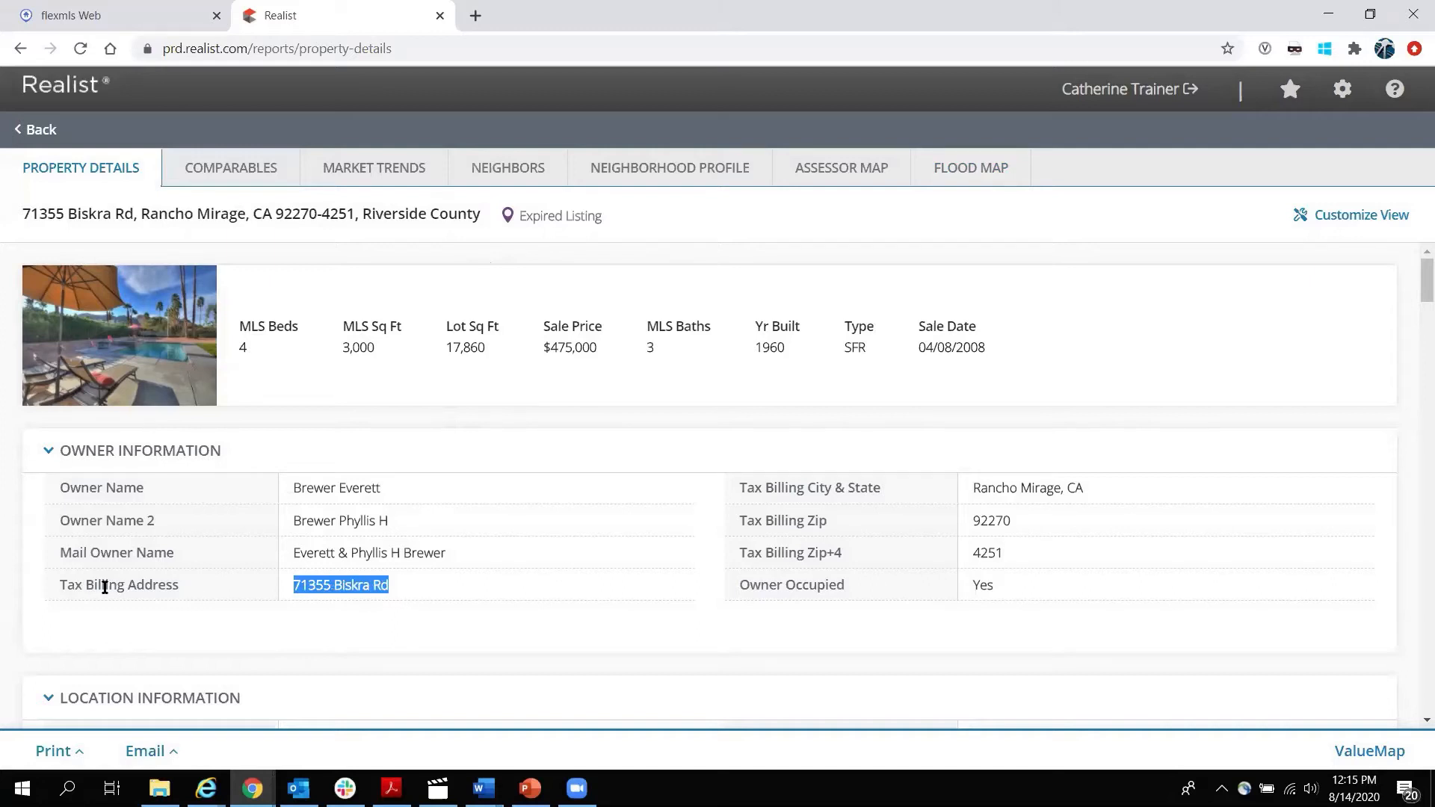
{"action": "left_click", "coordinate": [323, 587]}
{"action": "left_click_drag", "start_coordinate": [25, 212], "coordinate": [142, 217]}
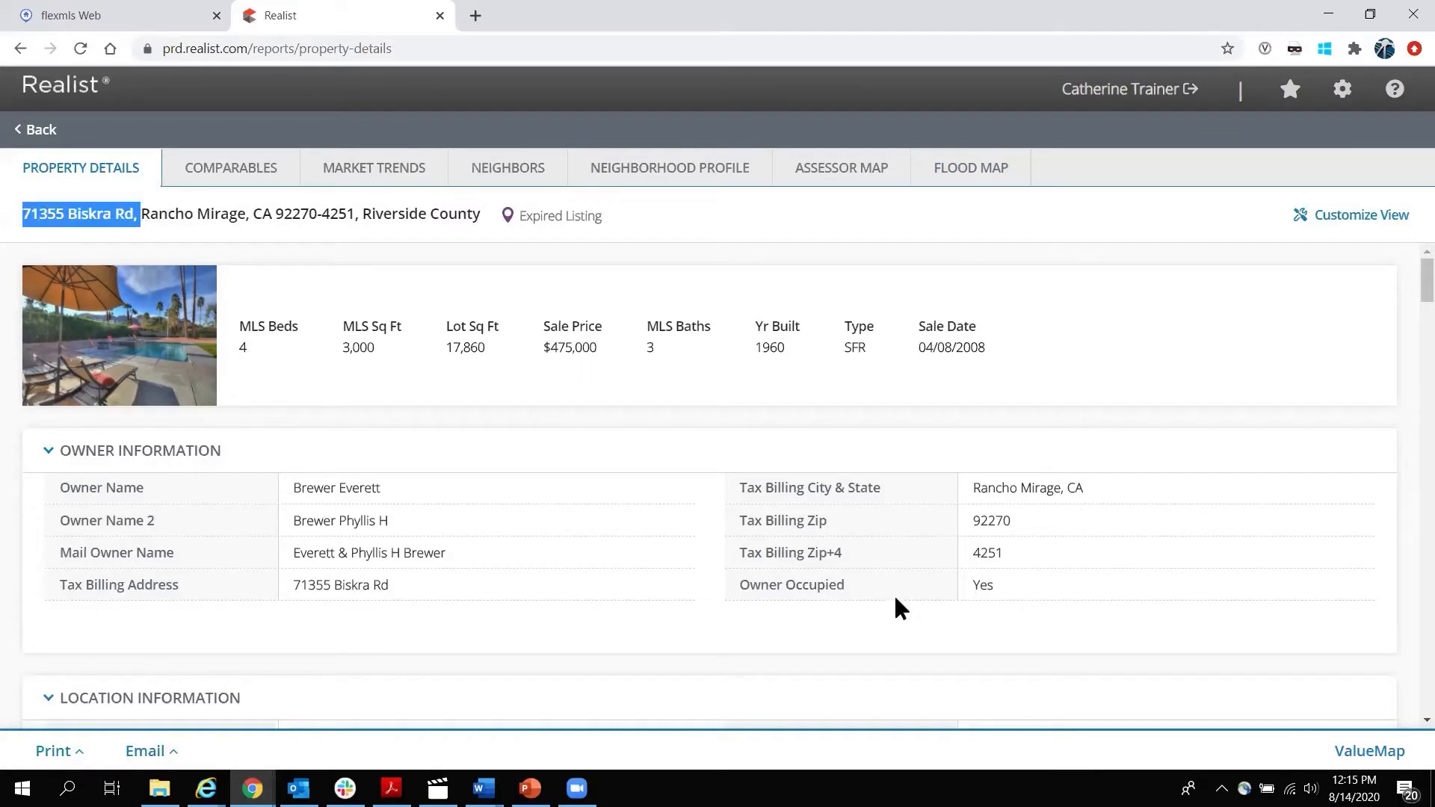
{"action": "double_click", "coordinate": [981, 583]}
{"action": "left_click", "coordinate": [655, 418]}
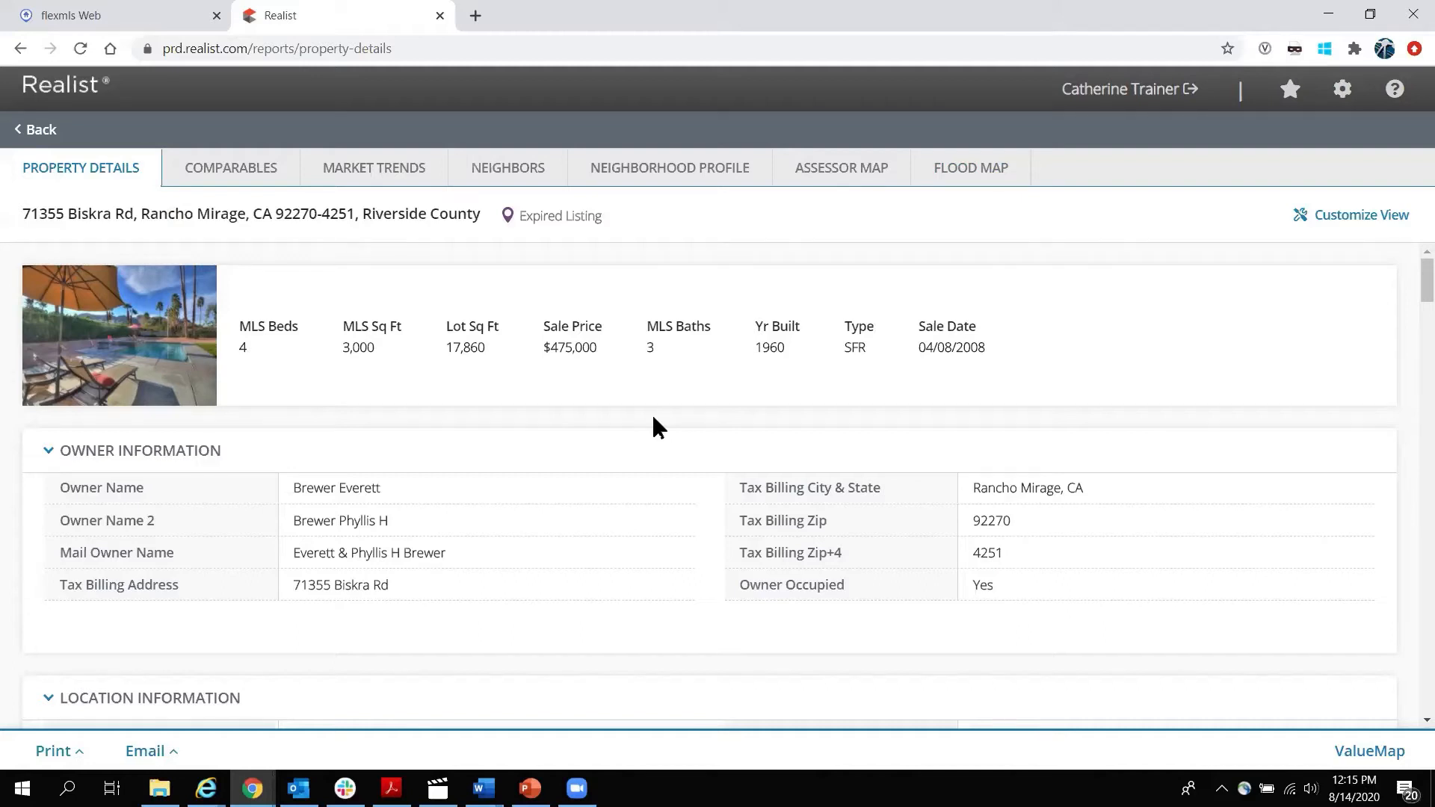
Scroll to Tax Information and open the parcel's APN on the Riverside County Assessor site.
{"action": "scroll", "coordinate": [651, 411], "scroll_direction": "down", "scroll_amount": 1}
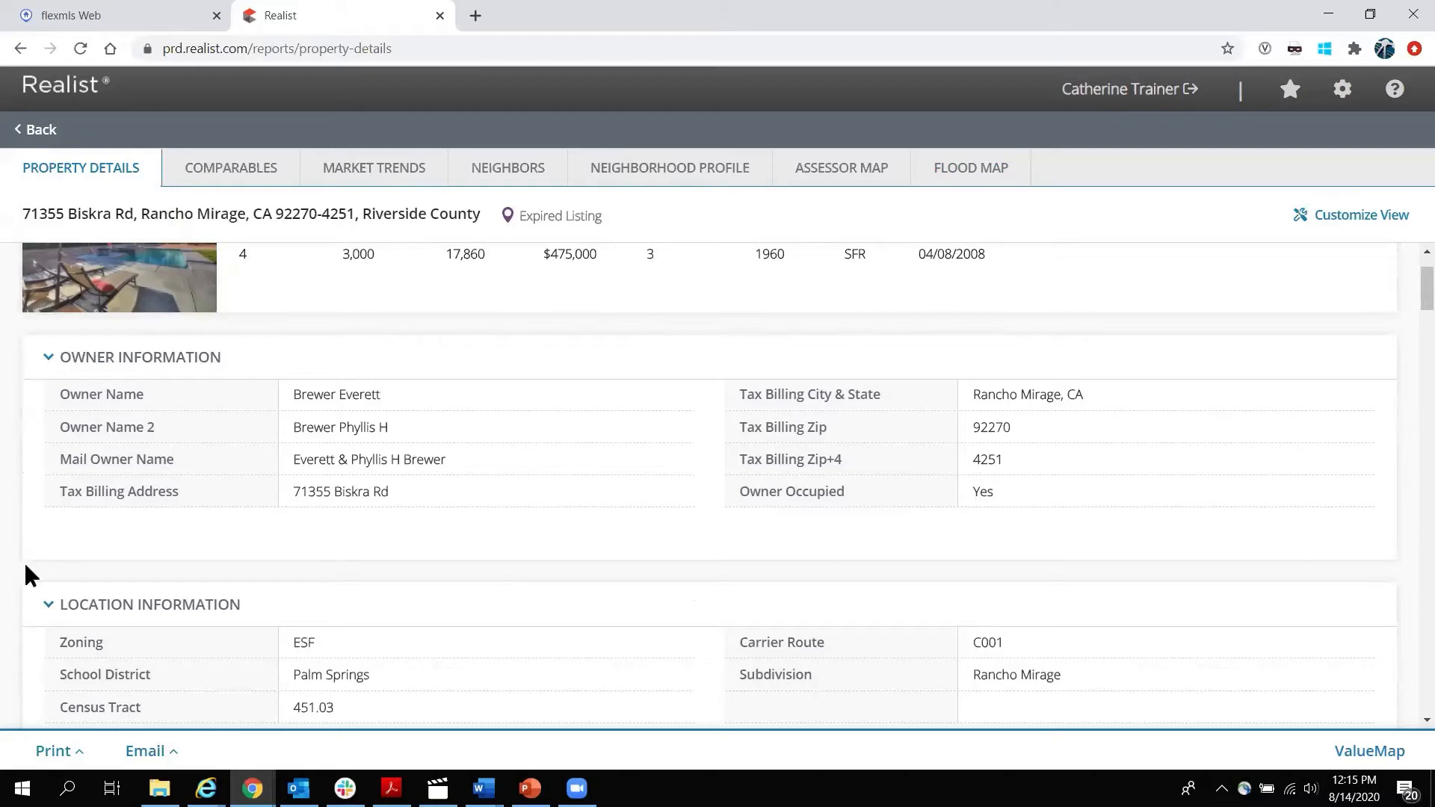
{"action": "scroll", "coordinate": [4, 517], "scroll_direction": "down", "scroll_amount": 3}
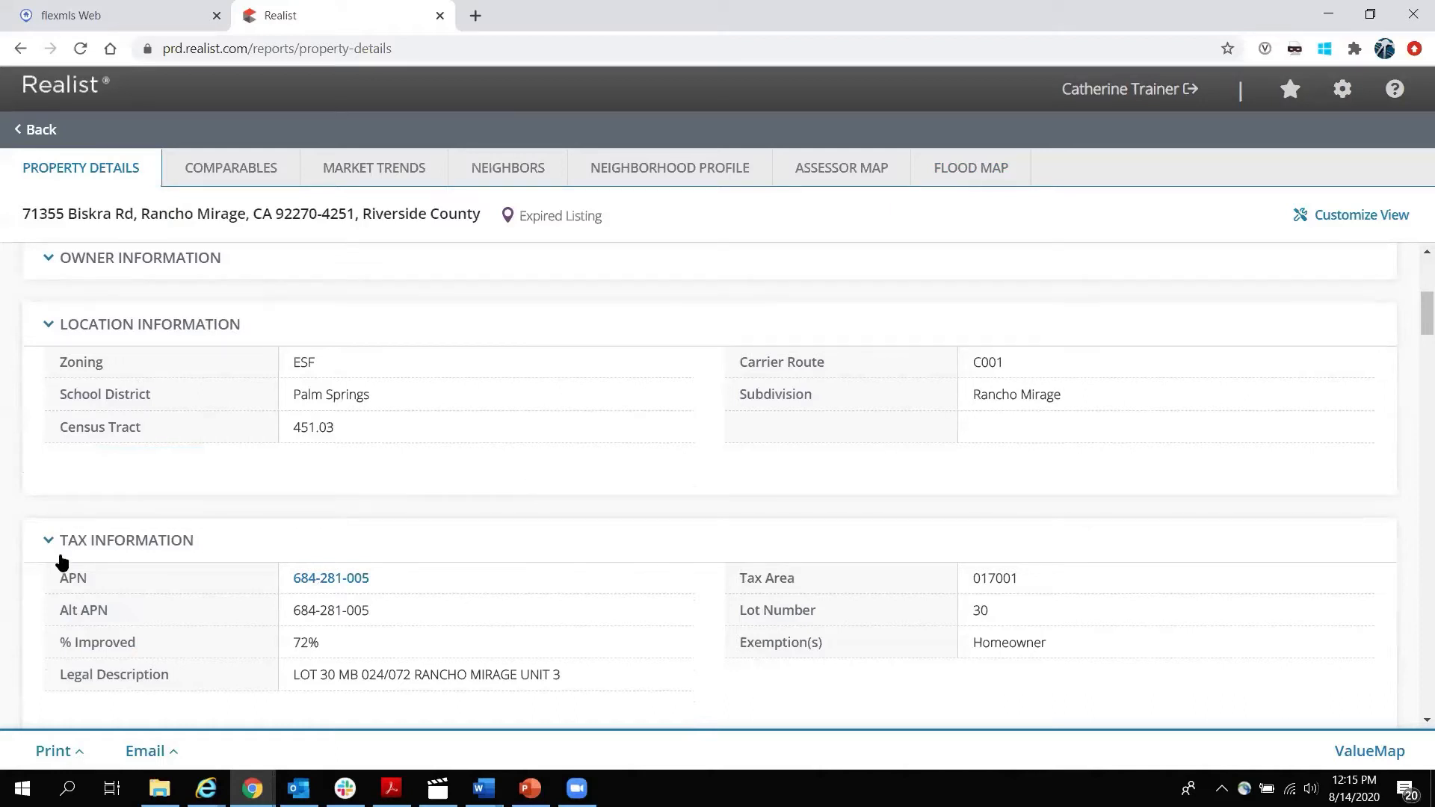
{"action": "scroll", "coordinate": [12, 556], "scroll_direction": "down", "scroll_amount": 2}
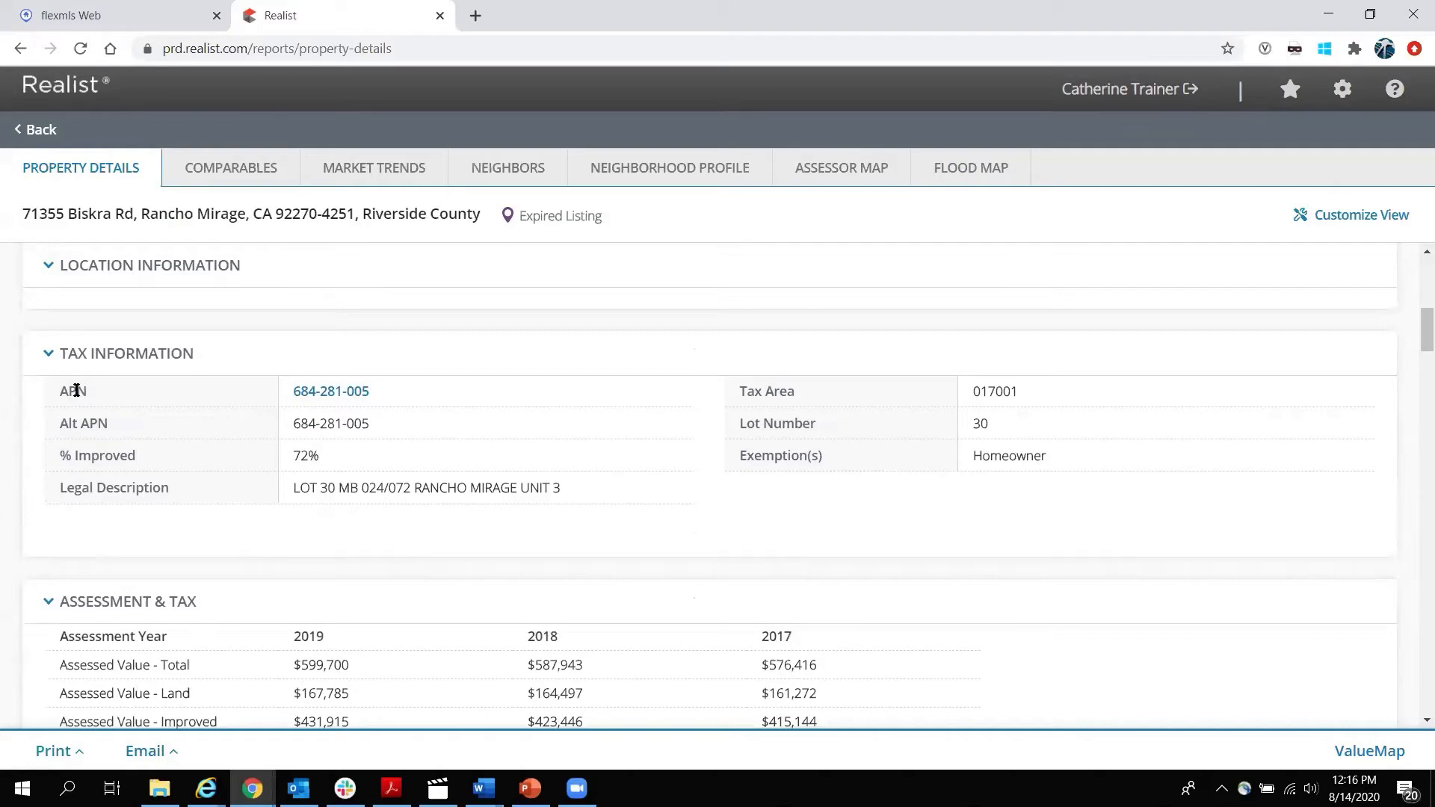
{"action": "left_click", "coordinate": [355, 392]}
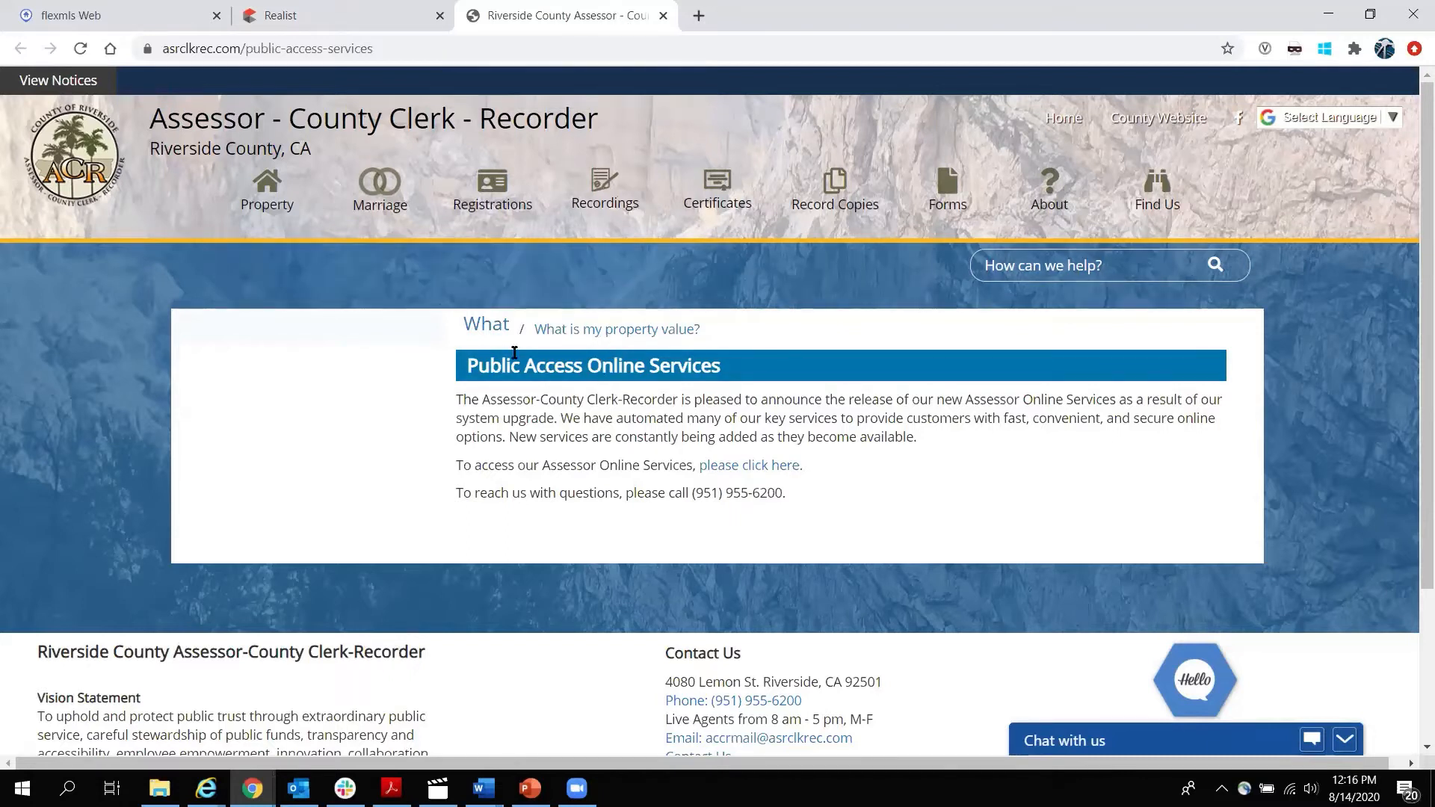
Close the Riverside County Assessor tab and return to the report's Tax Information section.
{"action": "left_click", "coordinate": [662, 15]}
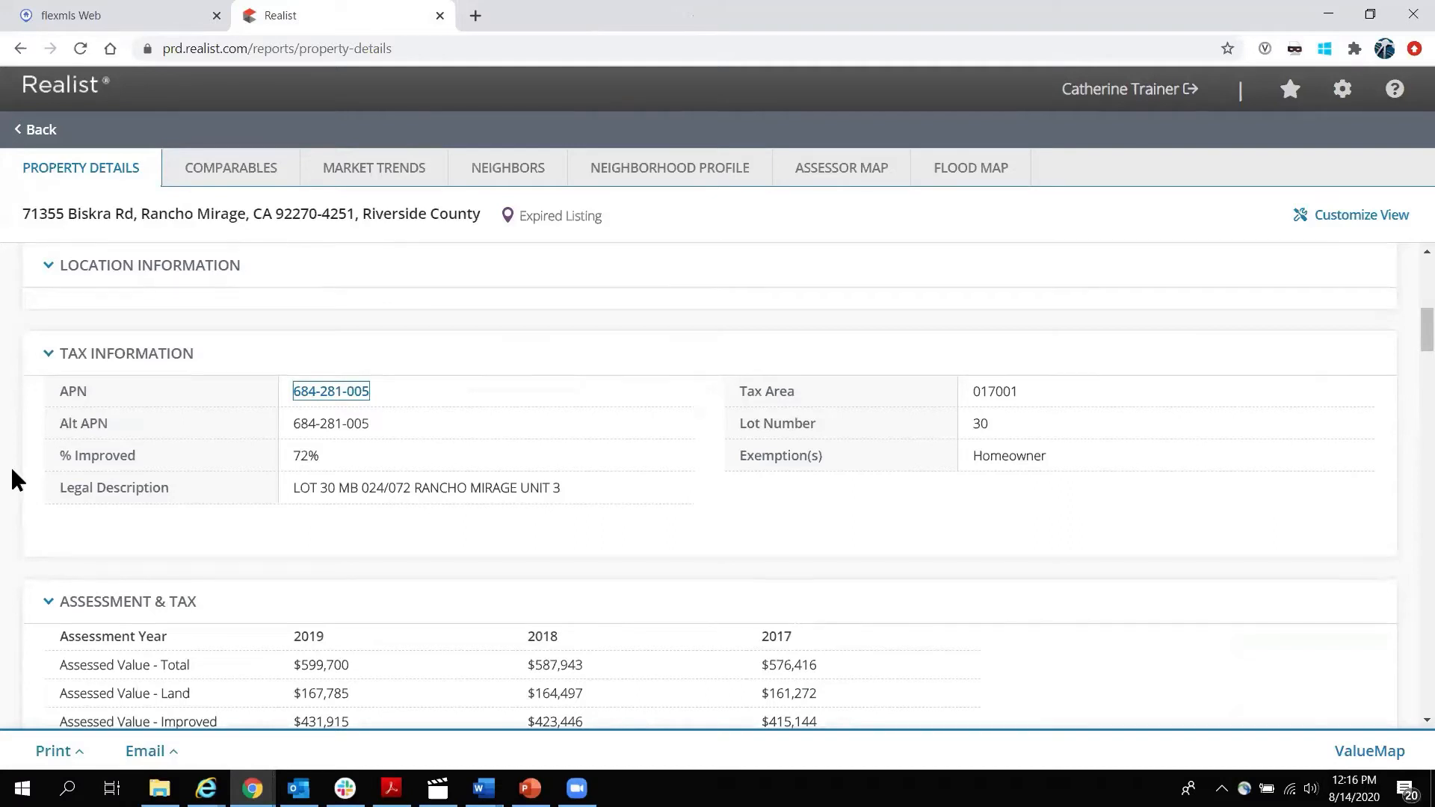
{"action": "scroll", "coordinate": [17, 478], "scroll_direction": "down", "scroll_amount": 4}
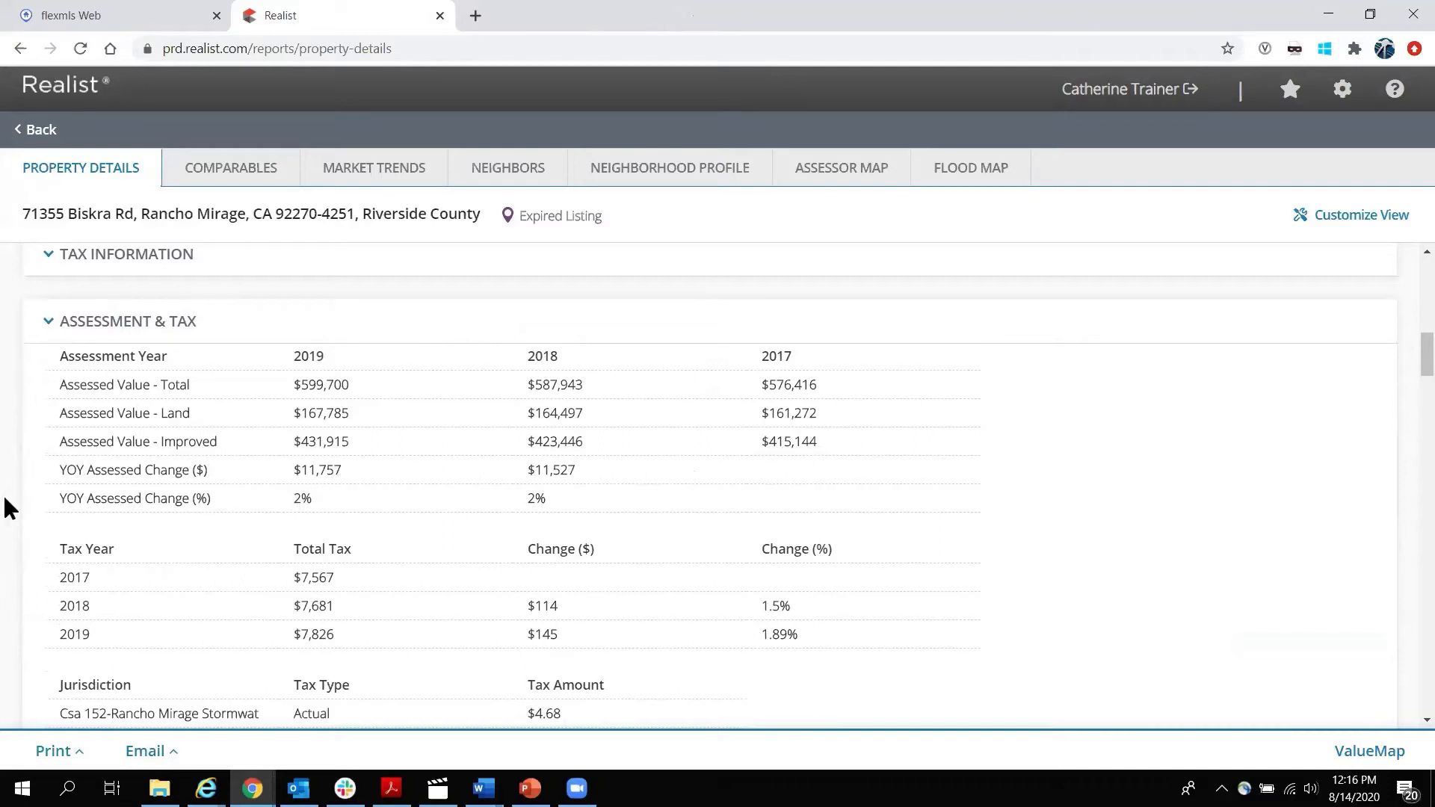
{"action": "scroll", "coordinate": [9, 508], "scroll_direction": "down", "scroll_amount": 1}
{"action": "scroll", "coordinate": [8, 507], "scroll_direction": "down", "scroll_amount": 2}
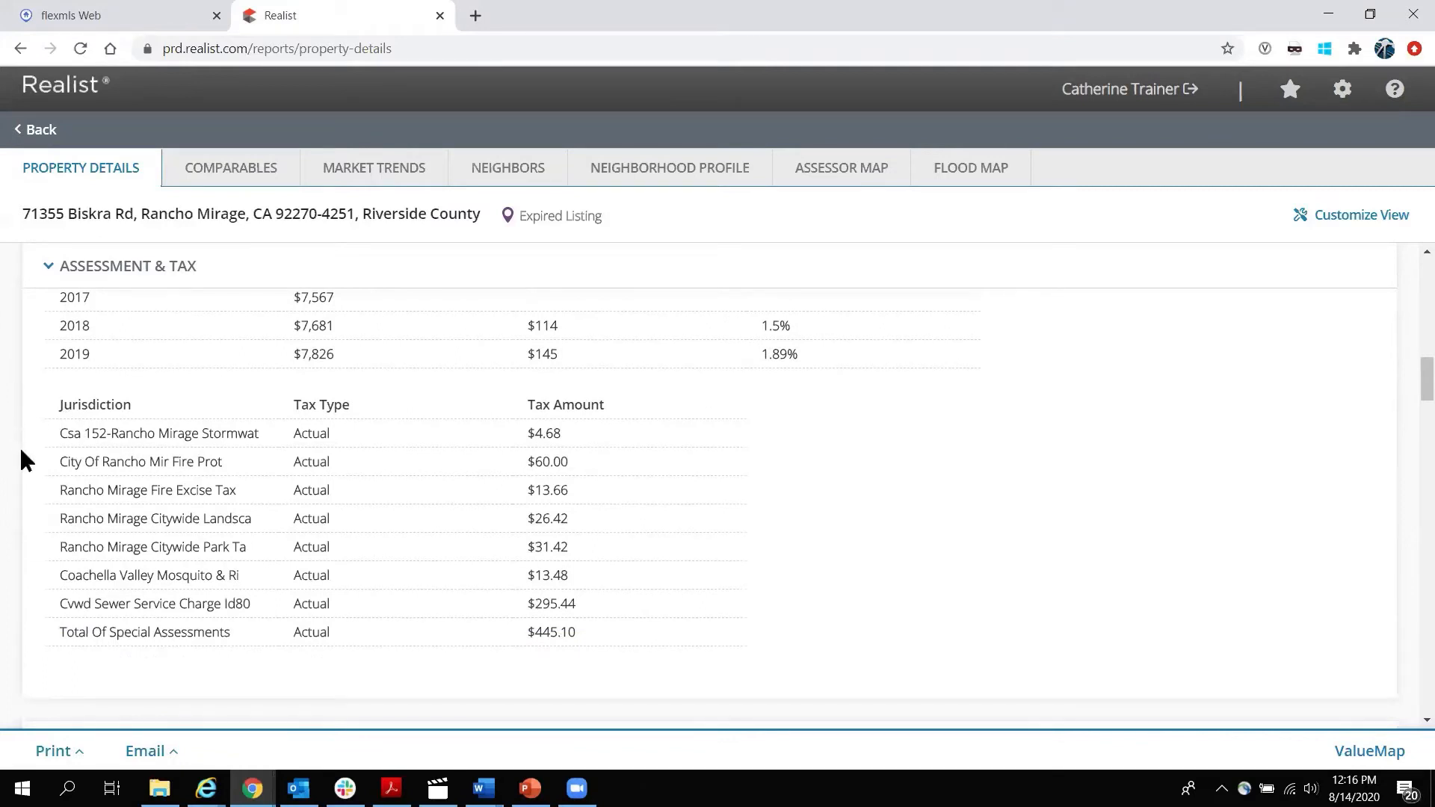
{"action": "scroll", "coordinate": [21, 449], "scroll_direction": "down", "scroll_amount": 4}
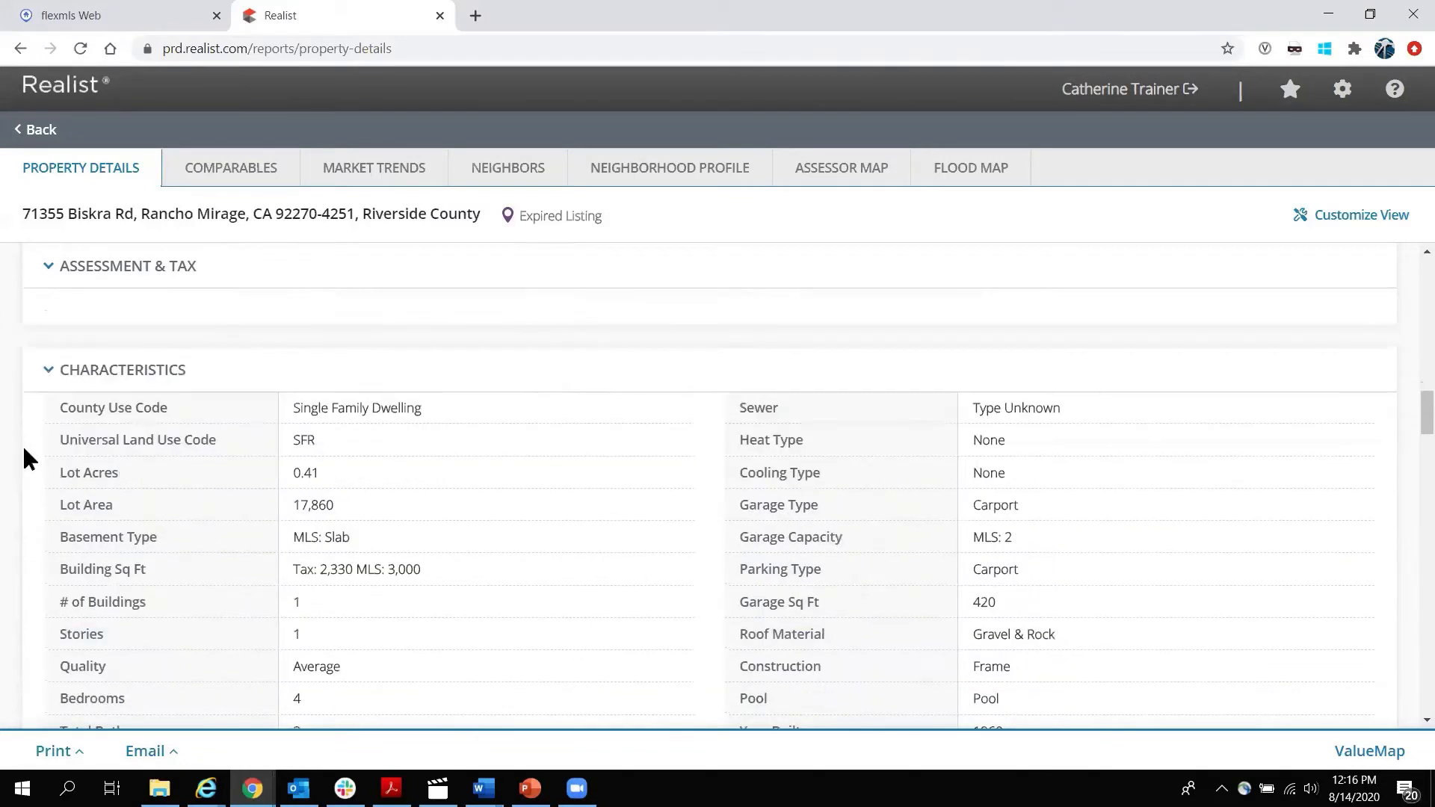
{"action": "scroll", "coordinate": [24, 448], "scroll_direction": "down", "scroll_amount": 1}
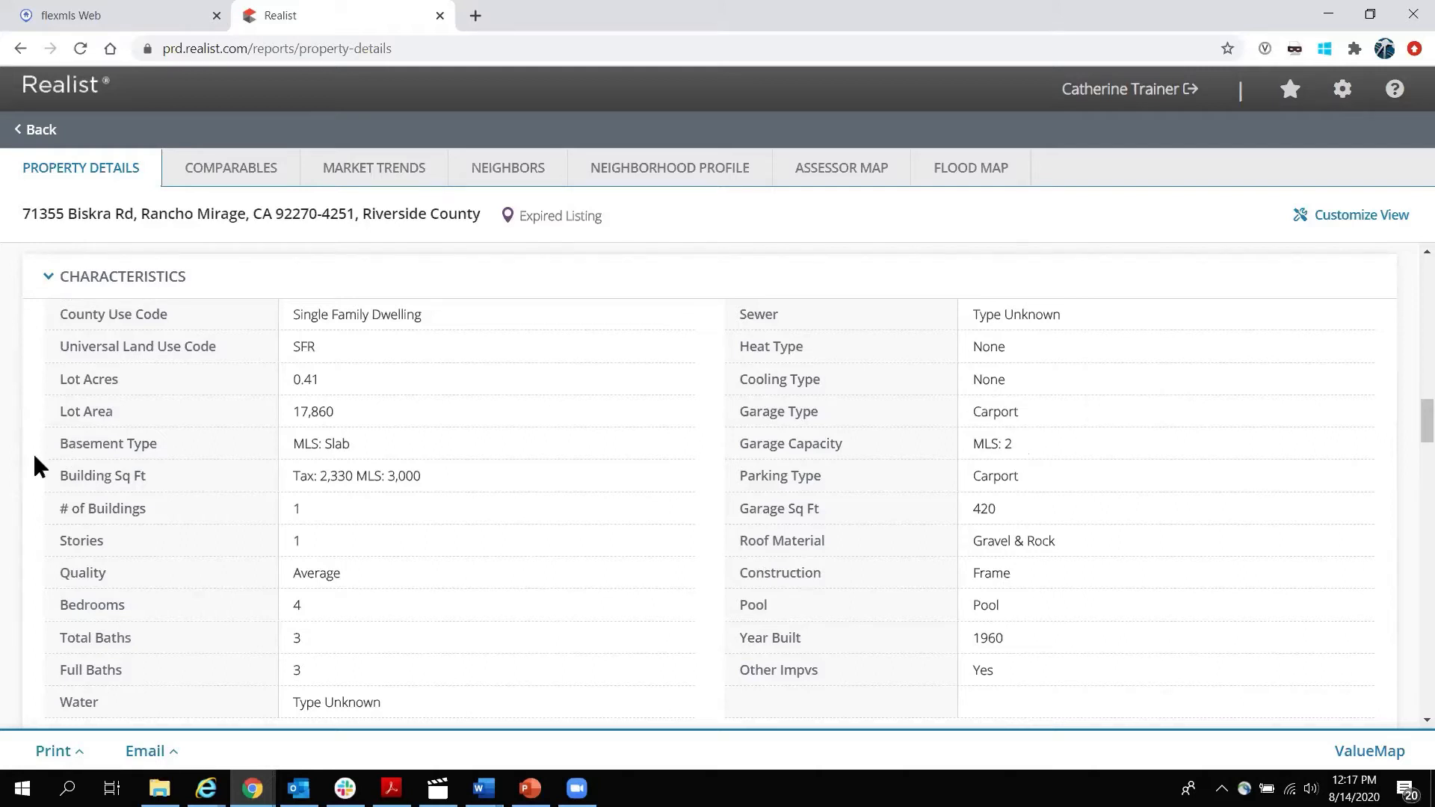
{"action": "scroll", "coordinate": [34, 457], "scroll_direction": "down", "scroll_amount": 1}
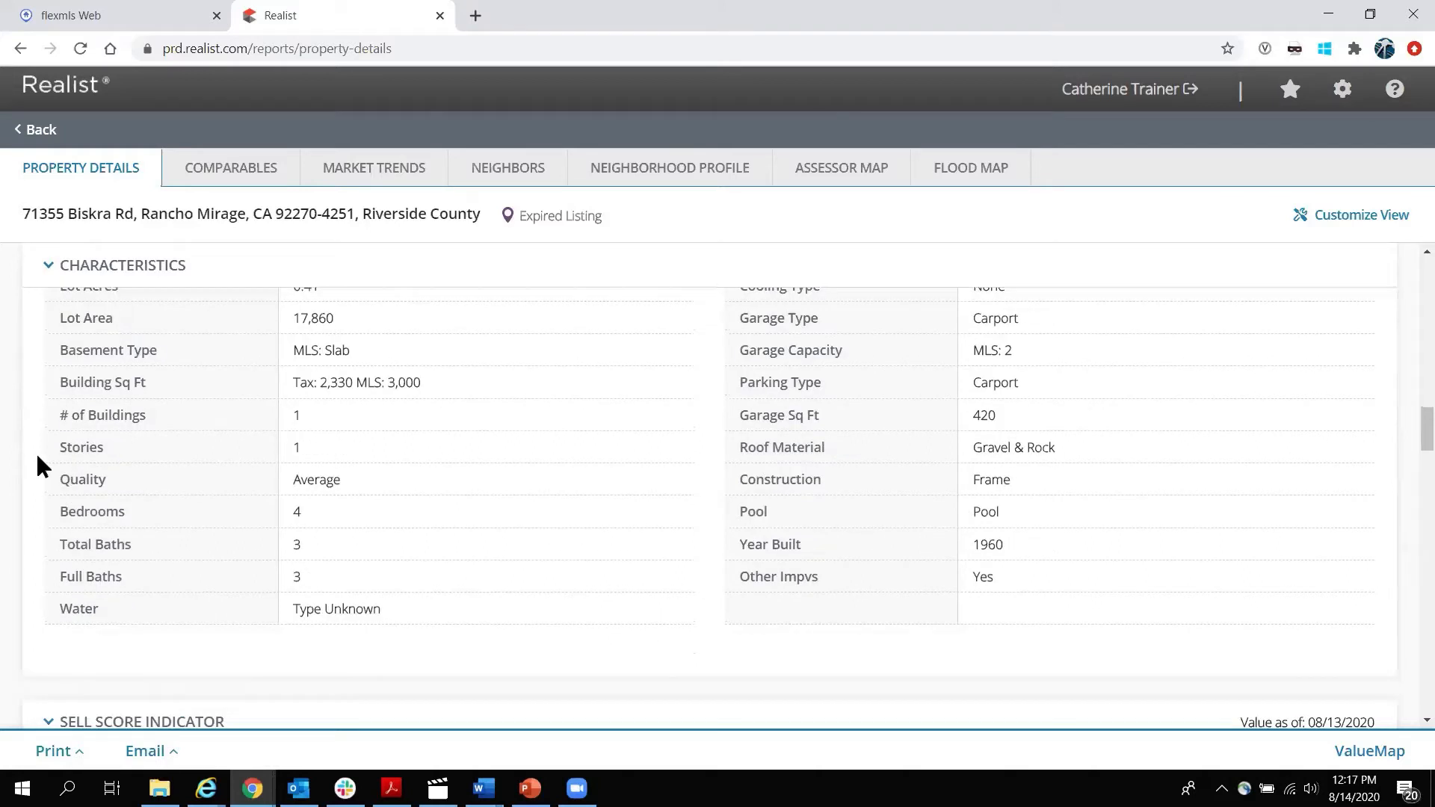
{"action": "scroll", "coordinate": [37, 457], "scroll_direction": "down", "scroll_amount": 4}
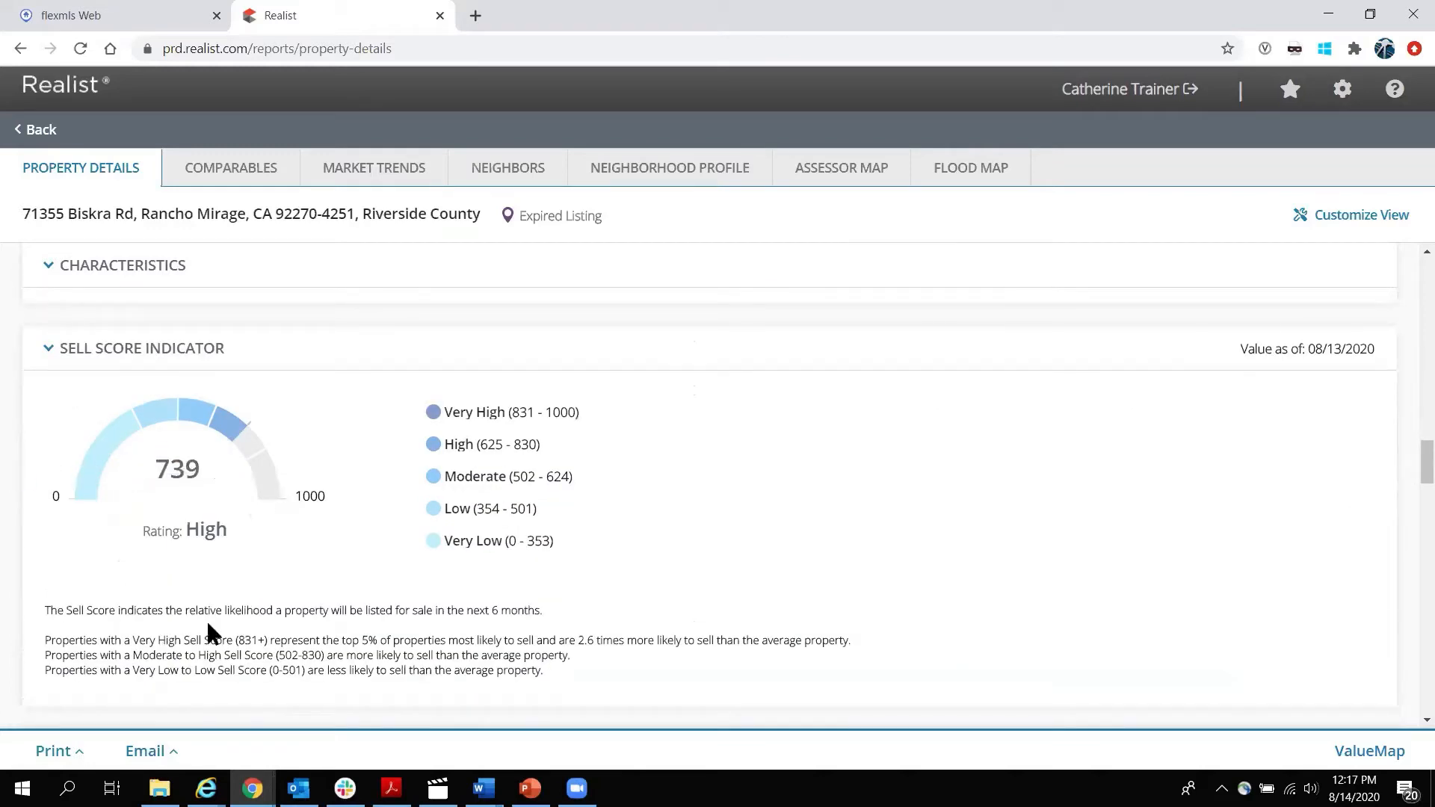
{"action": "left_click_drag", "start_coordinate": [185, 609], "coordinate": [541, 612]}
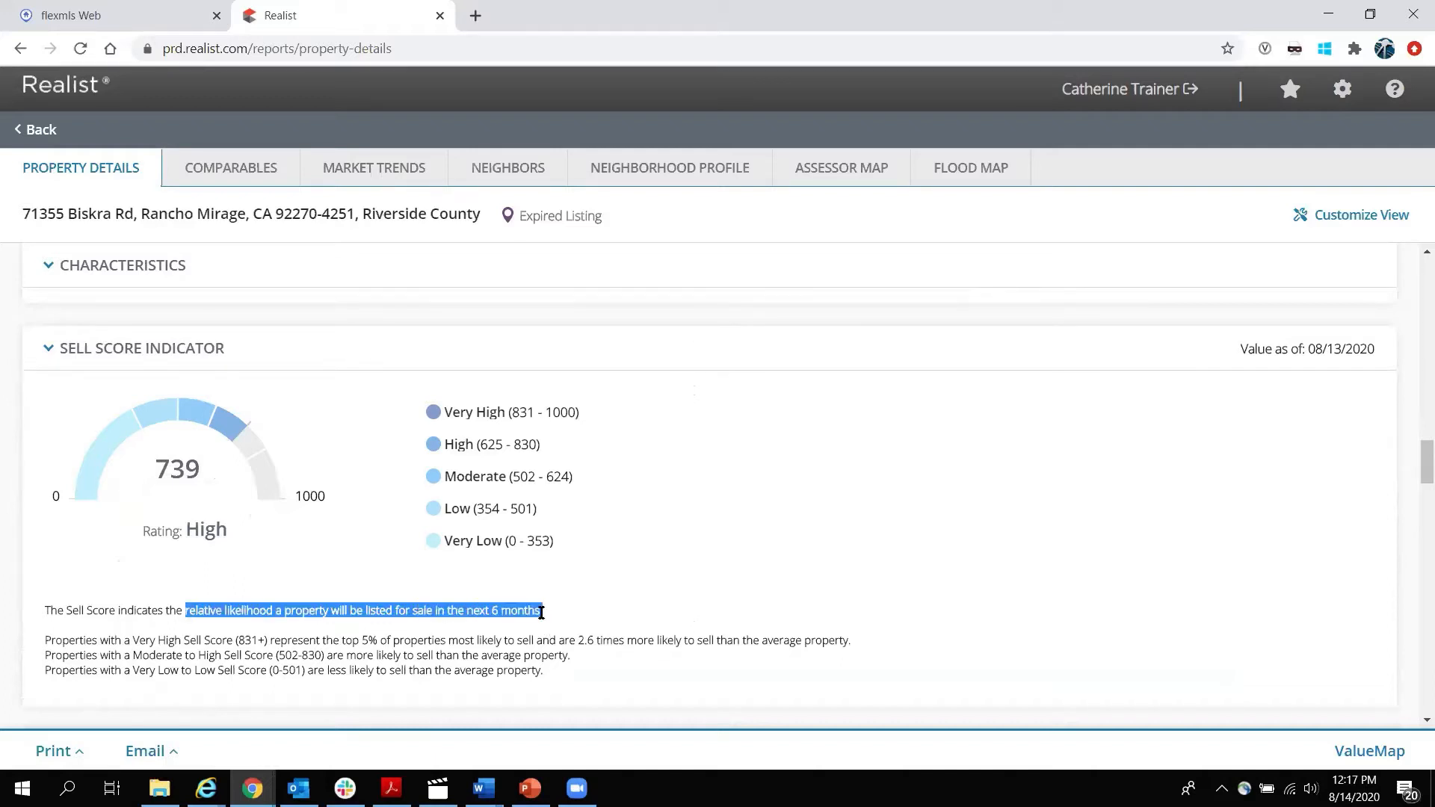
{"action": "left_click", "coordinate": [587, 596]}
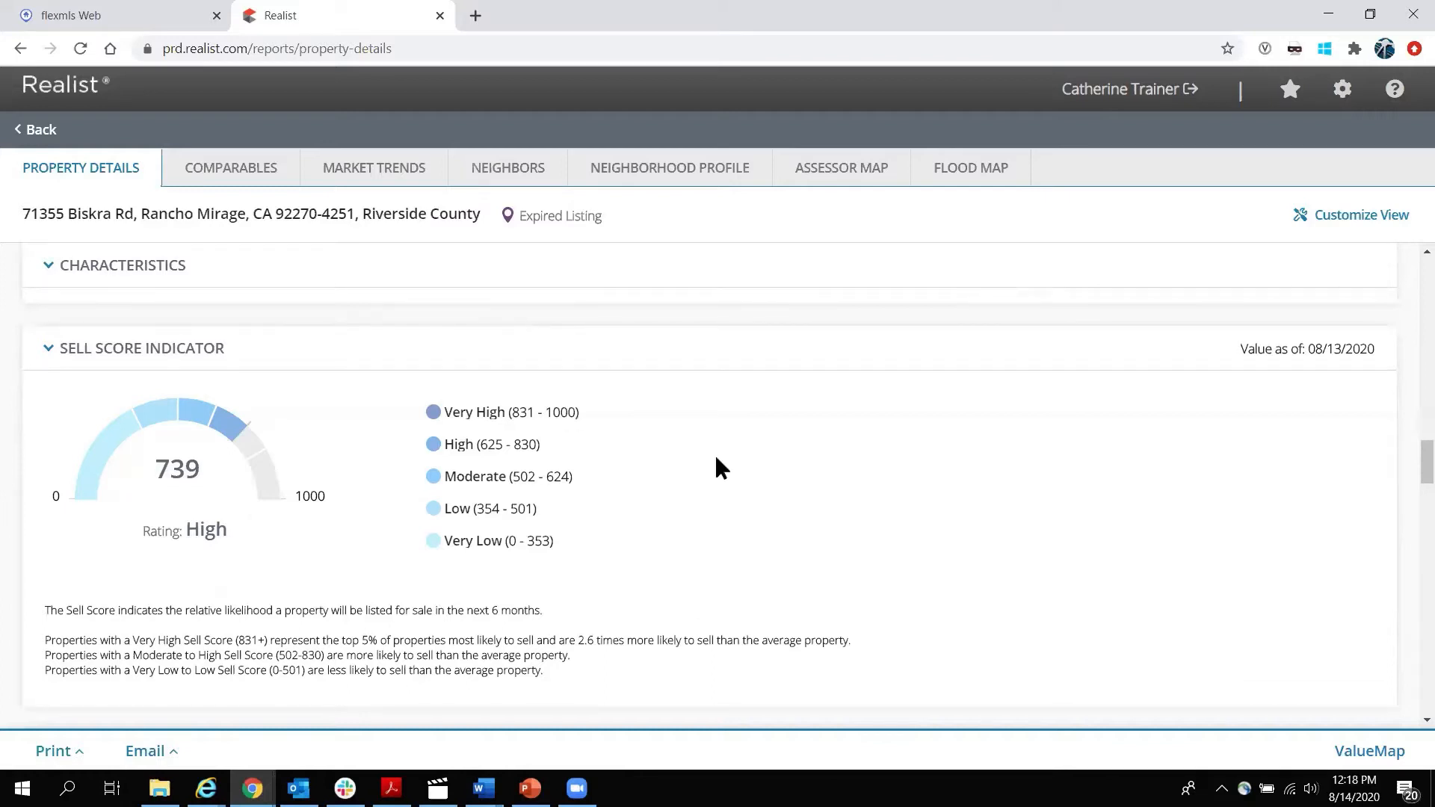
{"action": "scroll", "coordinate": [752, 452], "scroll_direction": "down", "scroll_amount": 1}
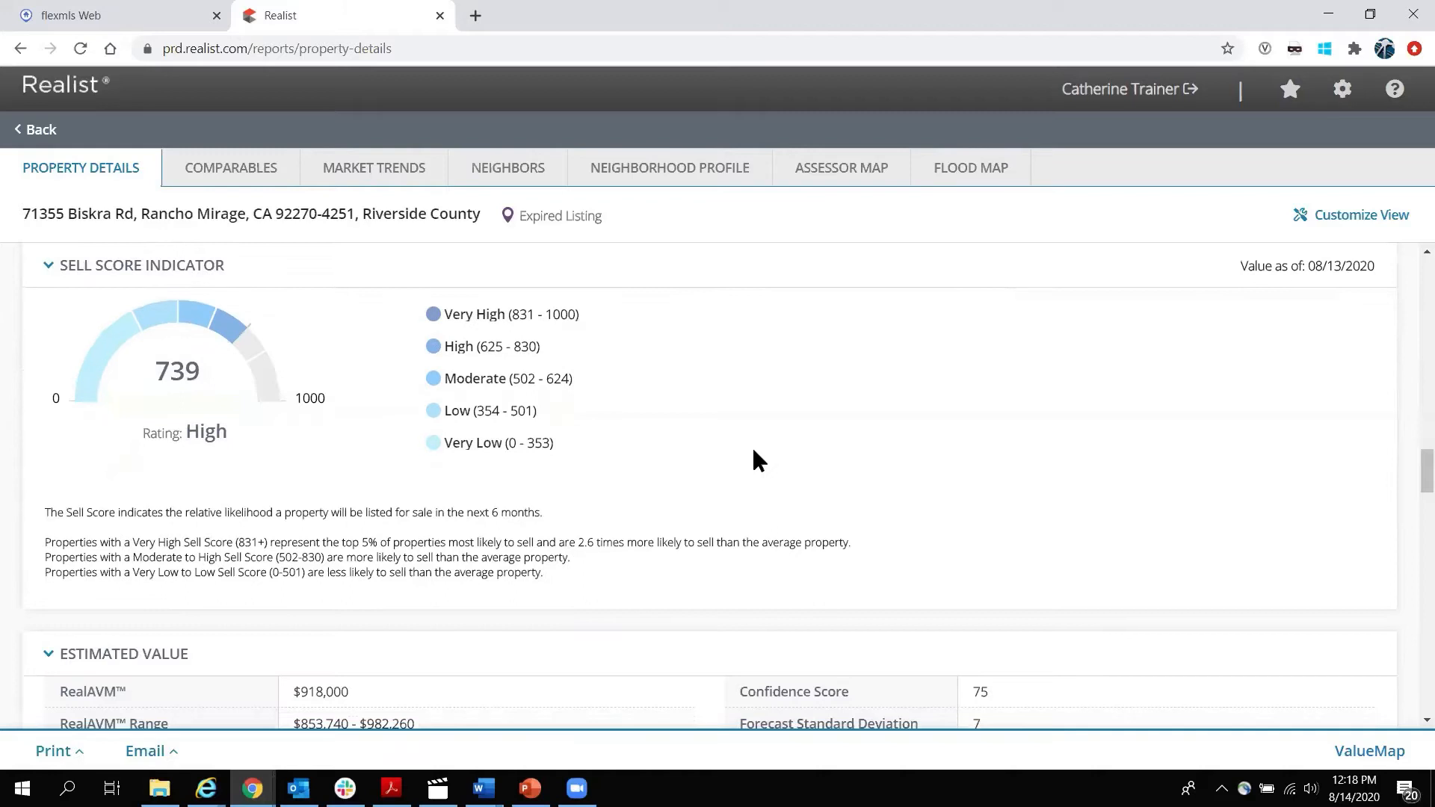
{"action": "scroll", "coordinate": [754, 452], "scroll_direction": "down", "scroll_amount": 3}
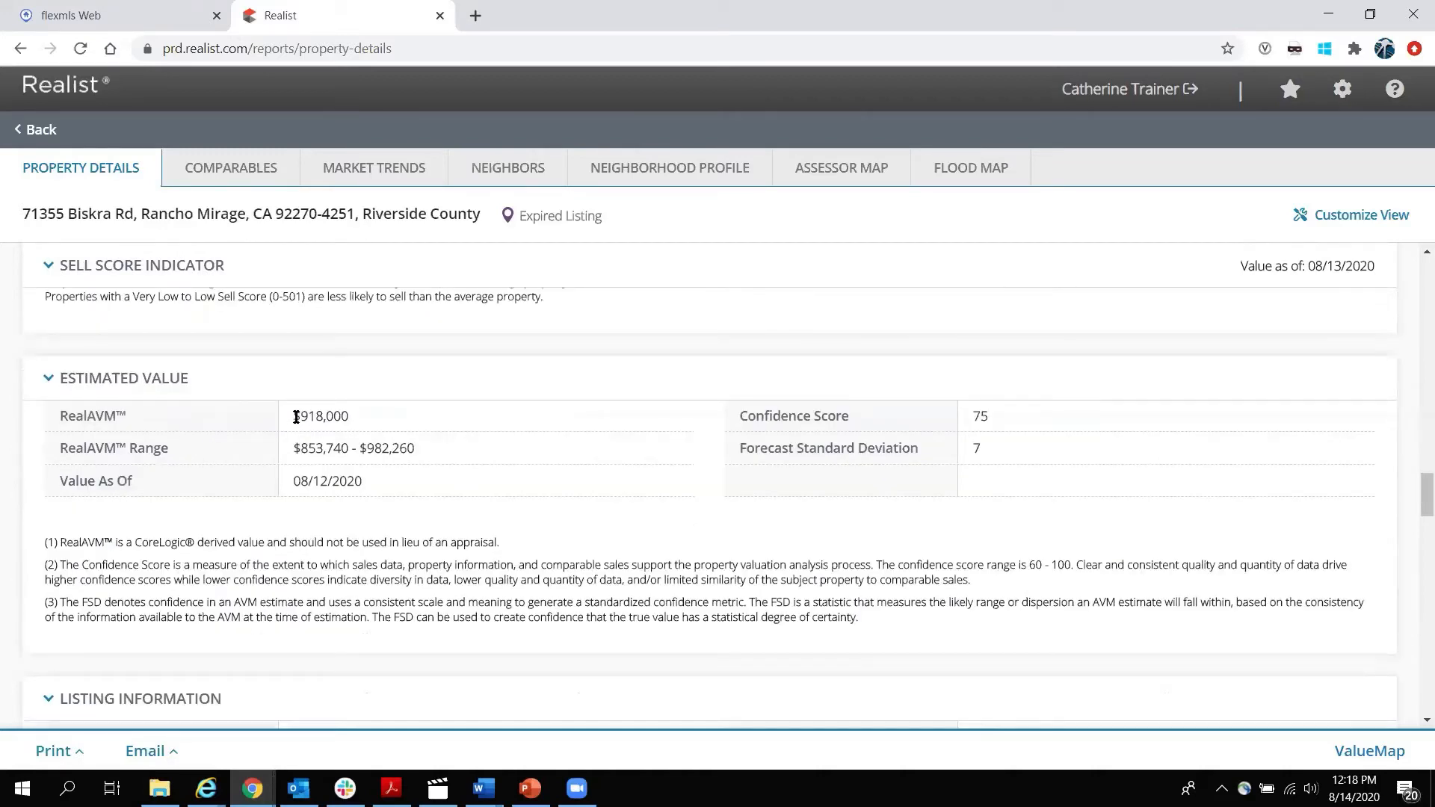
{"action": "left_click_drag", "start_coordinate": [294, 448], "coordinate": [438, 454]}
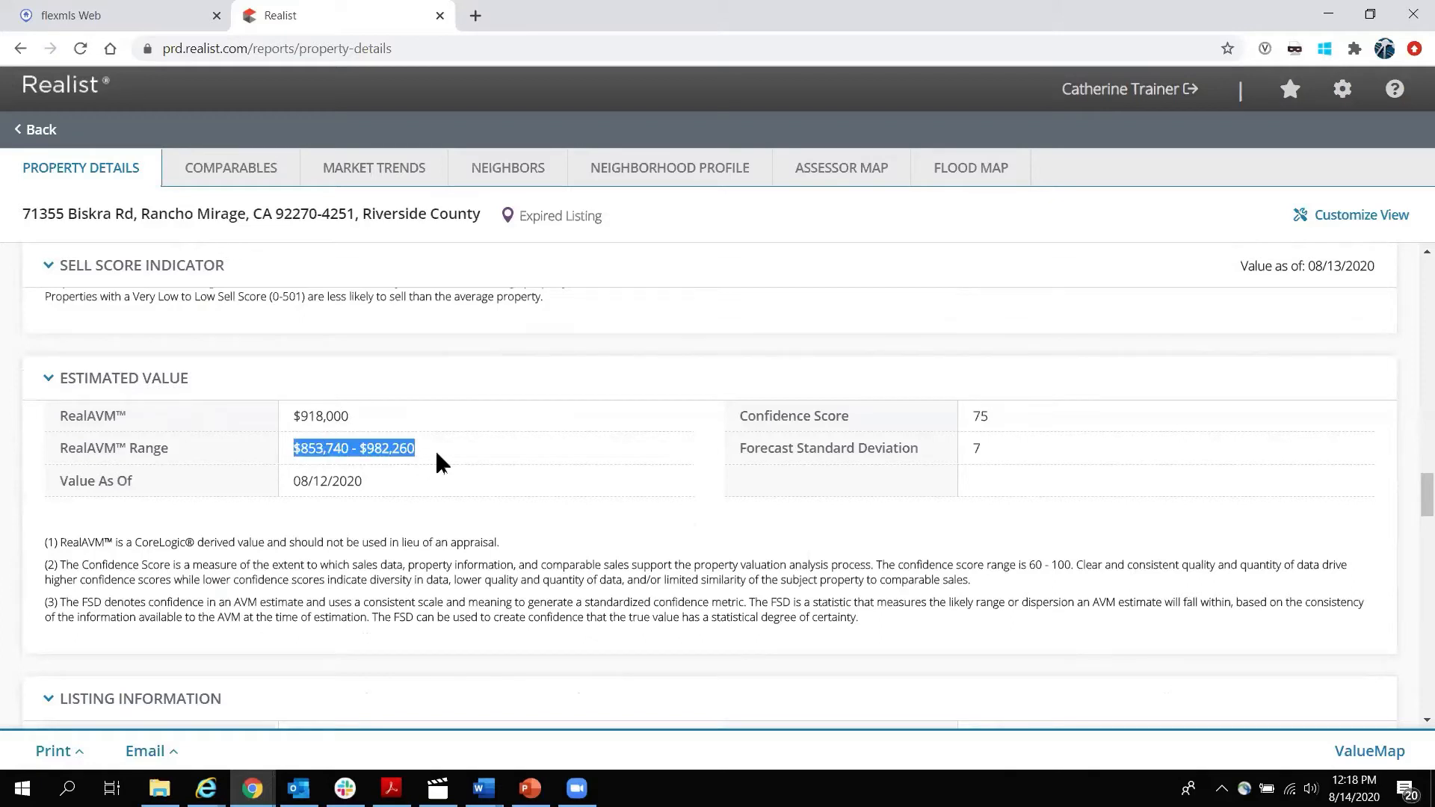
{"action": "left_click", "coordinate": [320, 482]}
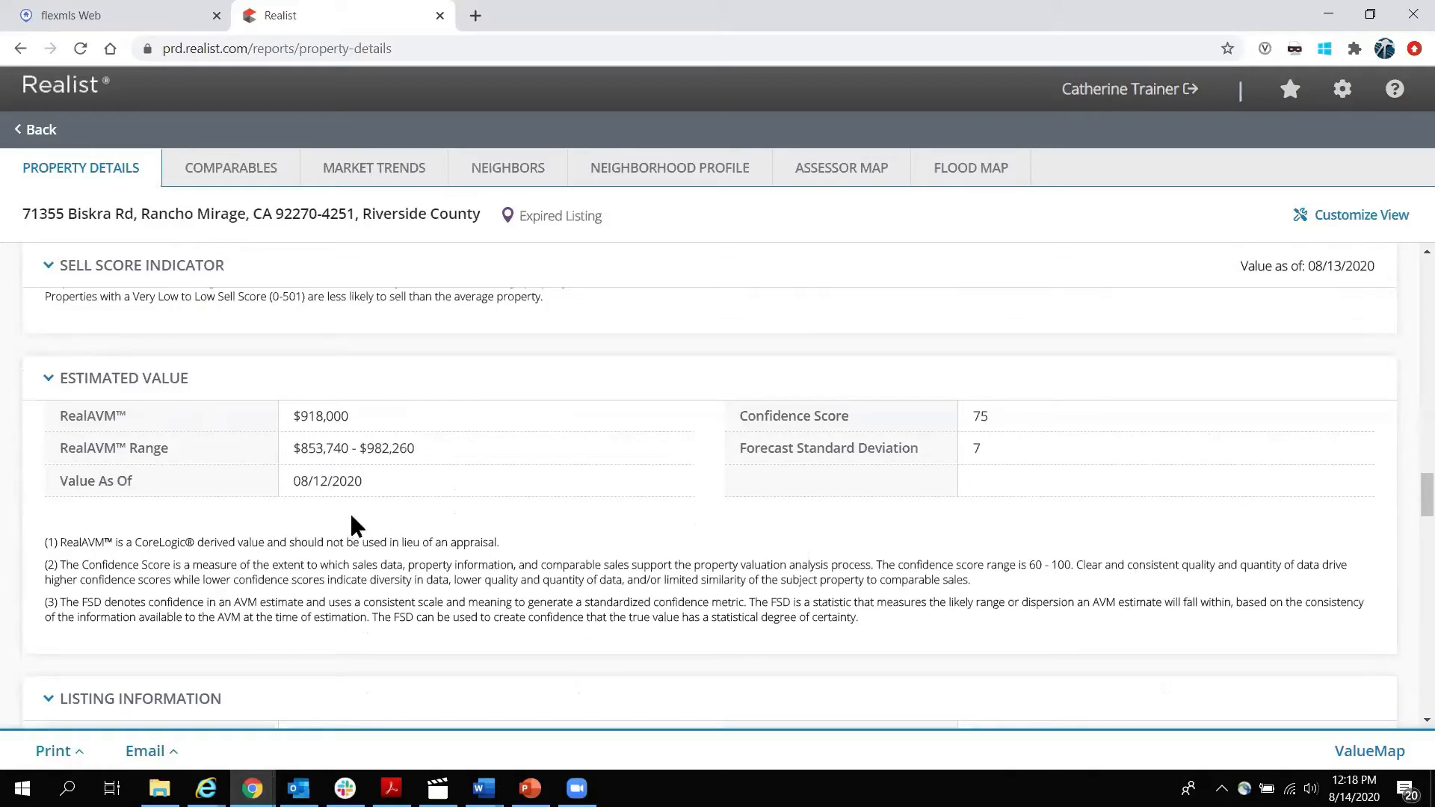
{"action": "left_click_drag", "start_coordinate": [45, 560], "coordinate": [887, 618]}
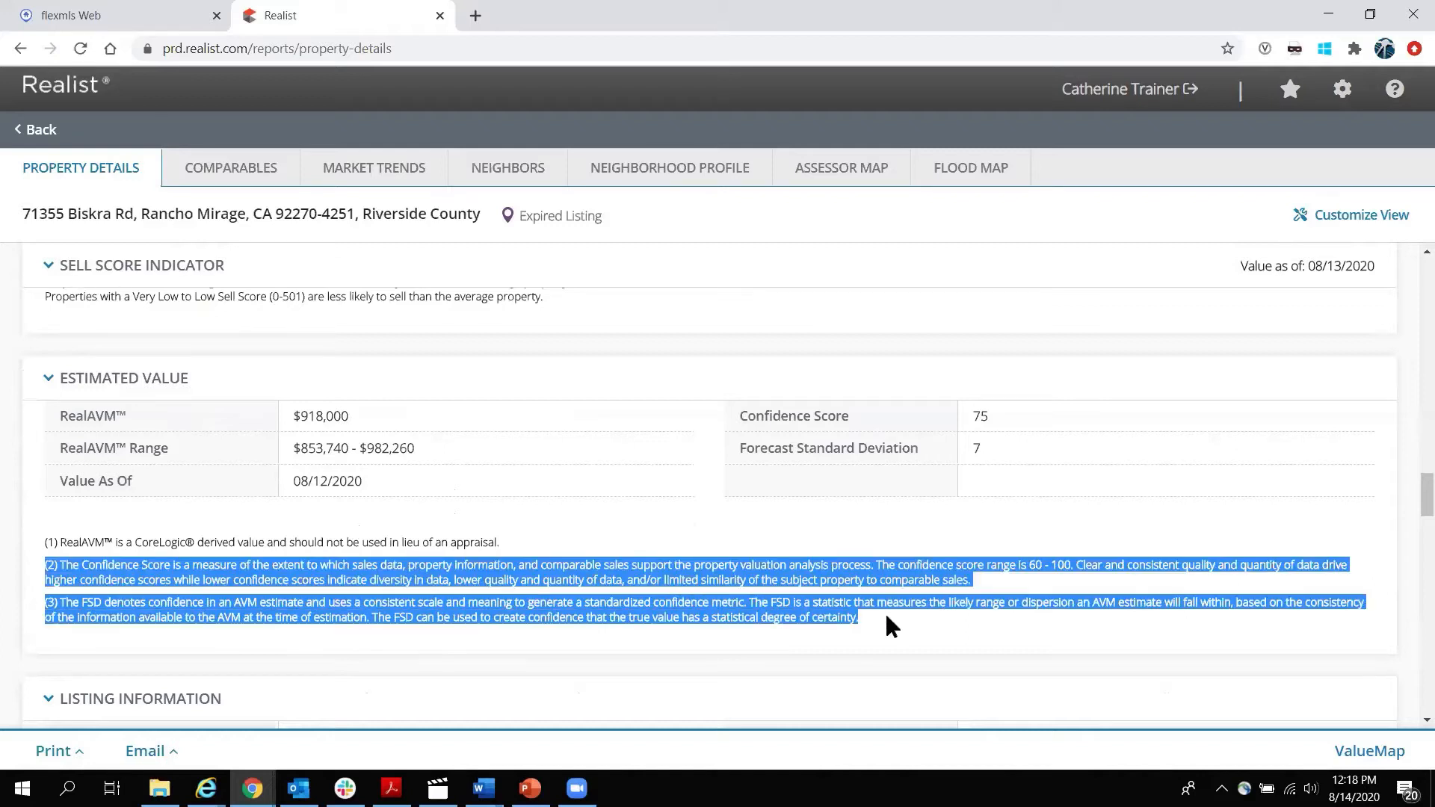
{"action": "left_click", "coordinate": [818, 609]}
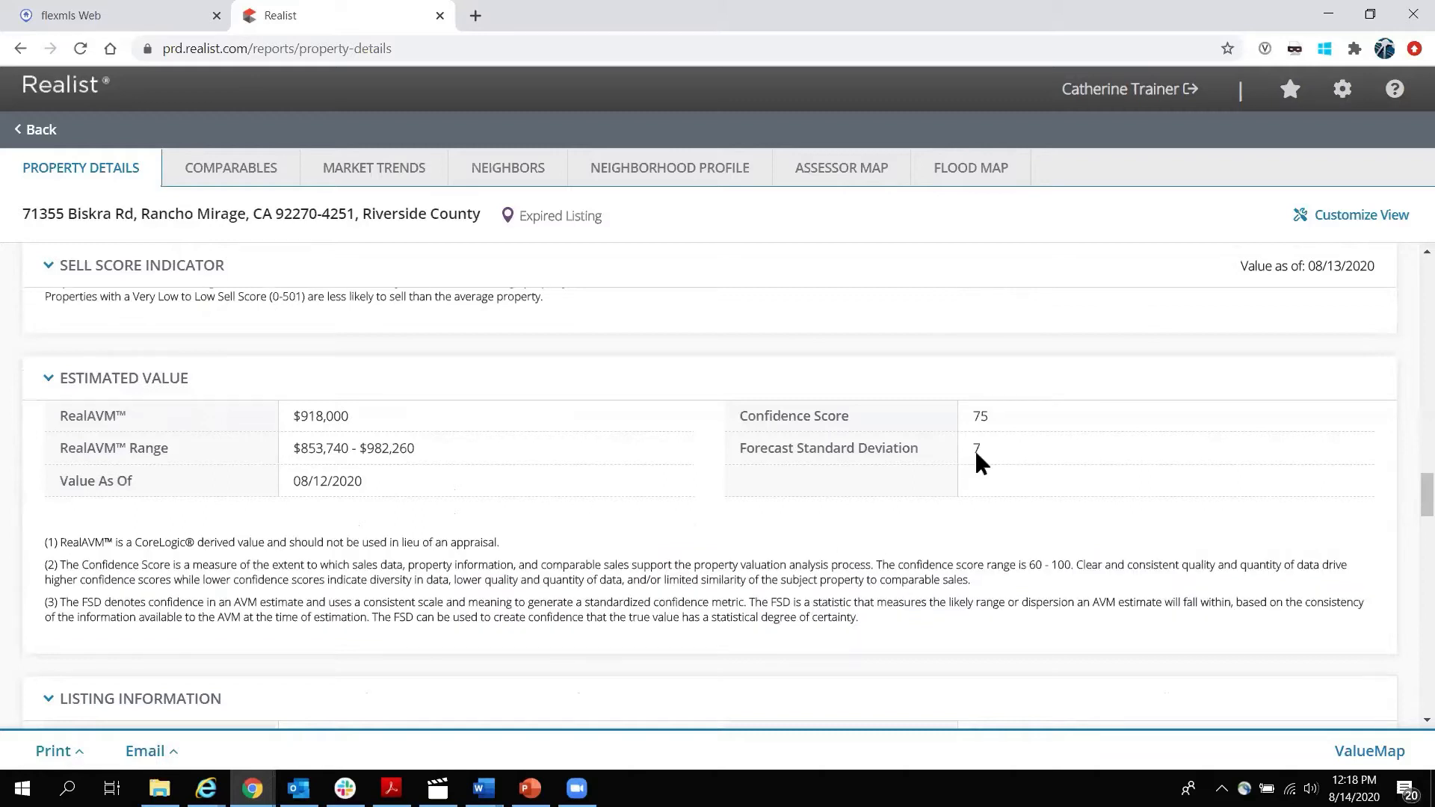
{"action": "double_click", "coordinate": [981, 414]}
{"action": "double_click", "coordinate": [313, 416]}
{"action": "left_click", "coordinate": [294, 485]}
{"action": "left_click_drag", "start_coordinate": [289, 449], "coordinate": [420, 447]}
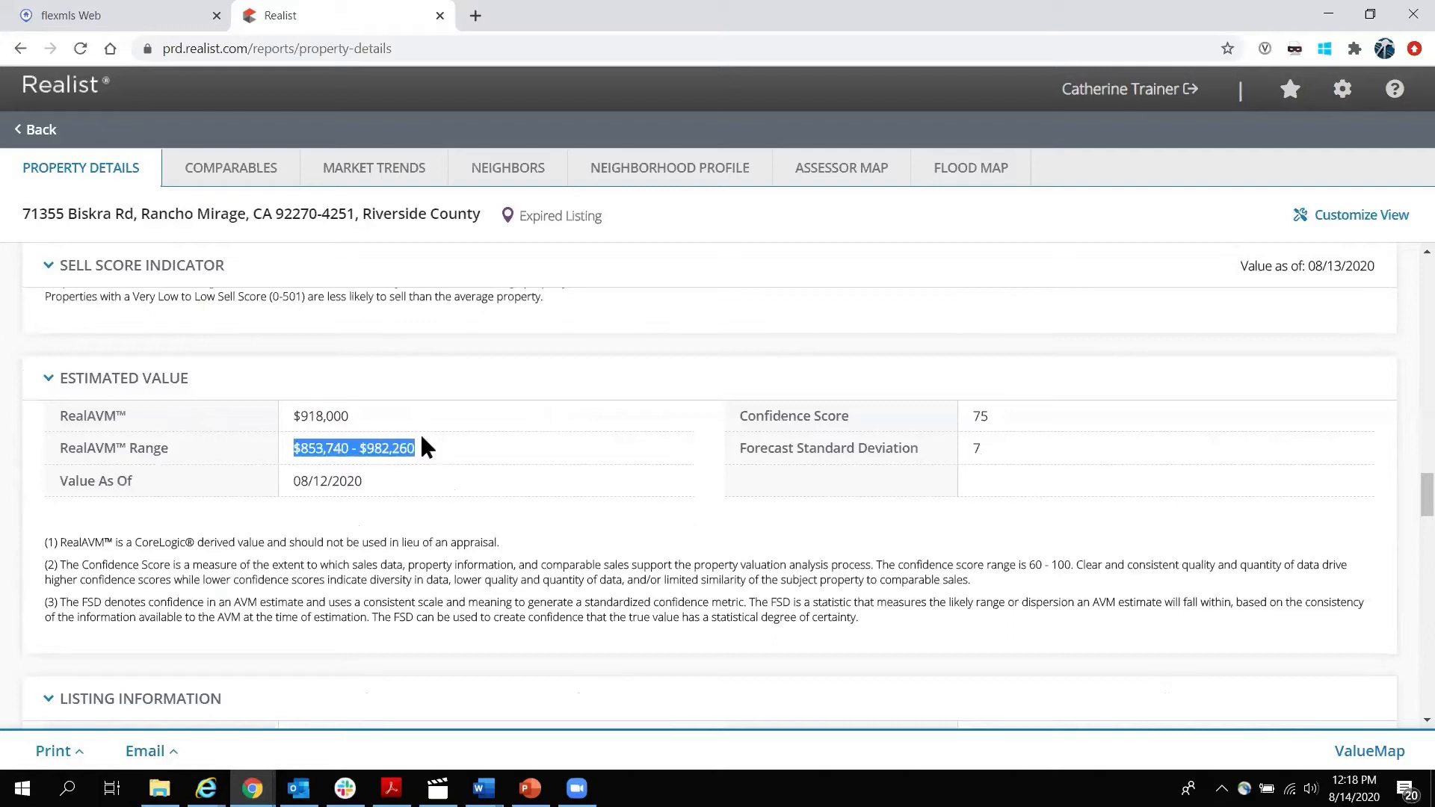
{"action": "left_click", "coordinate": [501, 523]}
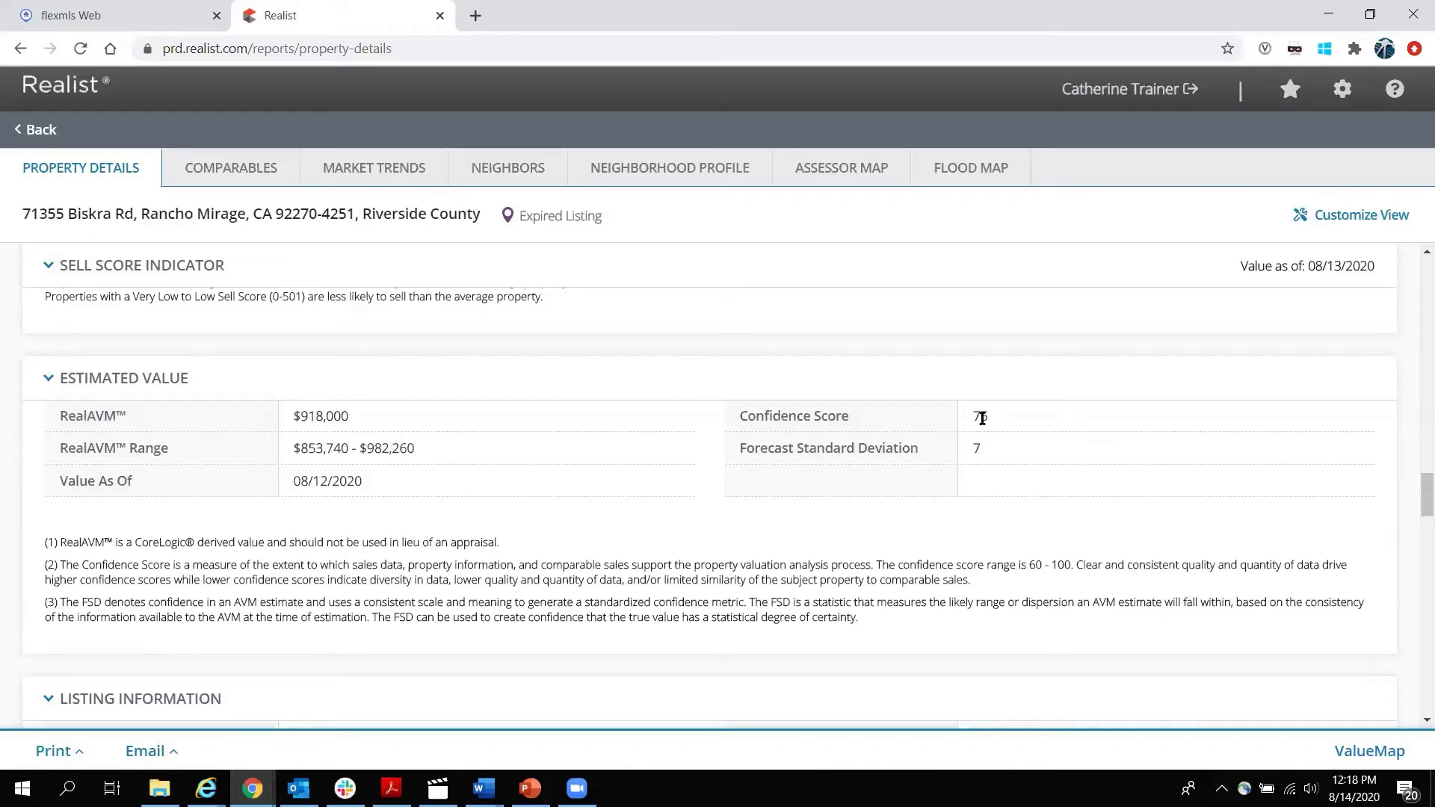
{"action": "double_click", "coordinate": [975, 447]}
{"action": "scroll", "coordinate": [710, 494], "scroll_direction": "down", "scroll_amount": 1}
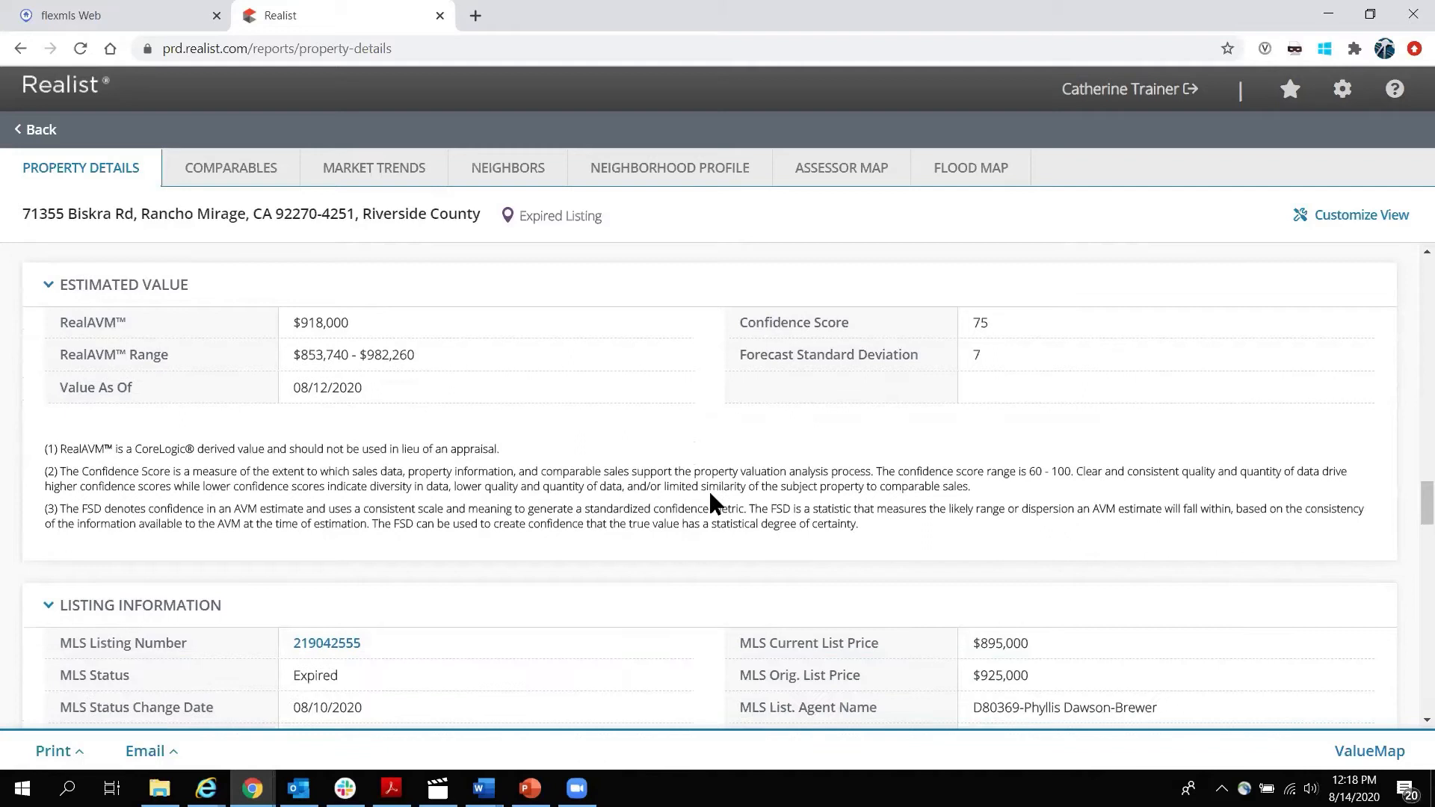
{"action": "left_click_drag", "start_coordinate": [970, 677], "coordinate": [1029, 641]}
{"action": "left_click", "coordinate": [293, 320]}
{"action": "left_click_drag", "start_coordinate": [292, 320], "coordinate": [361, 338]}
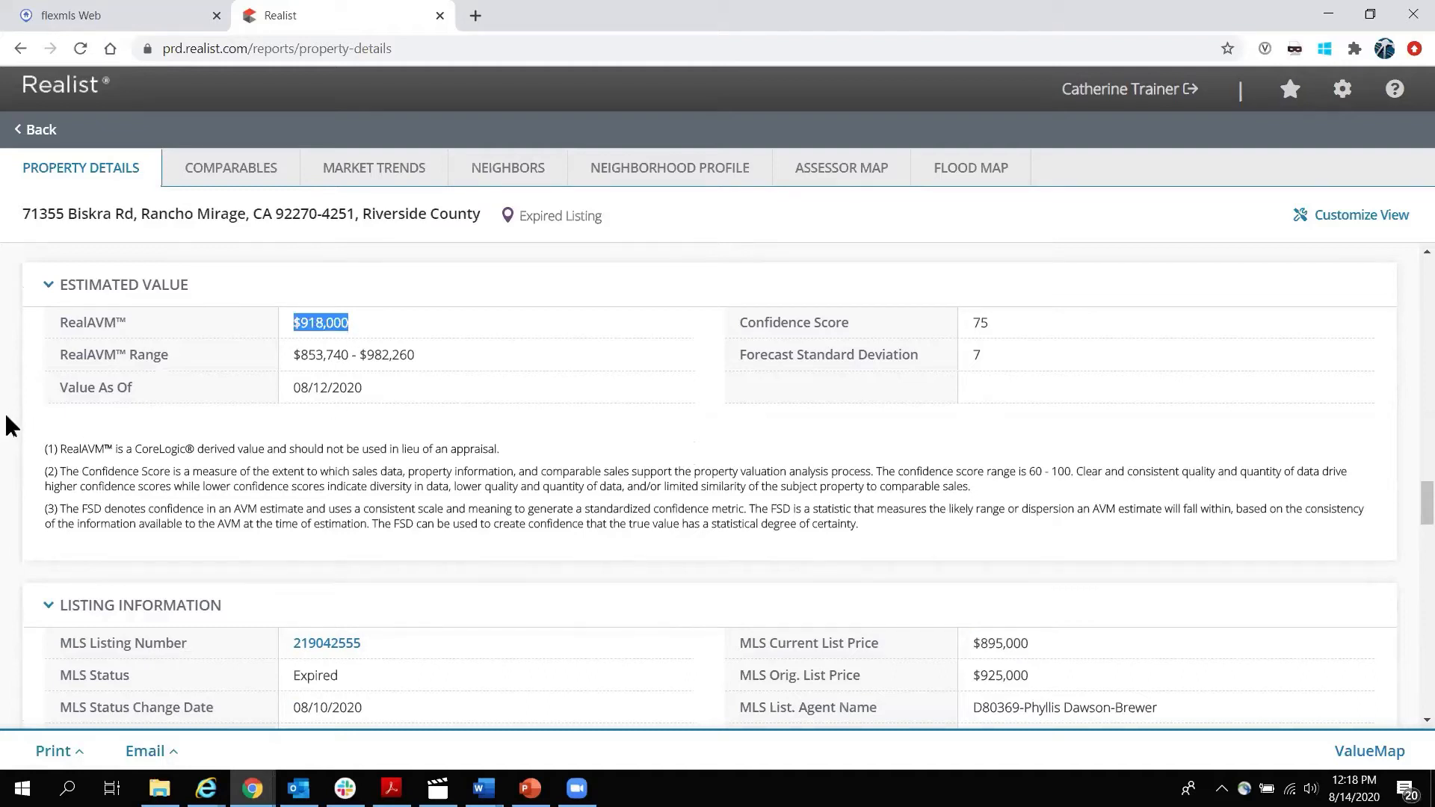
{"action": "scroll", "coordinate": [9, 416], "scroll_direction": "up", "scroll_amount": 3}
{"action": "scroll", "coordinate": [9, 426], "scroll_direction": "up", "scroll_amount": 3}
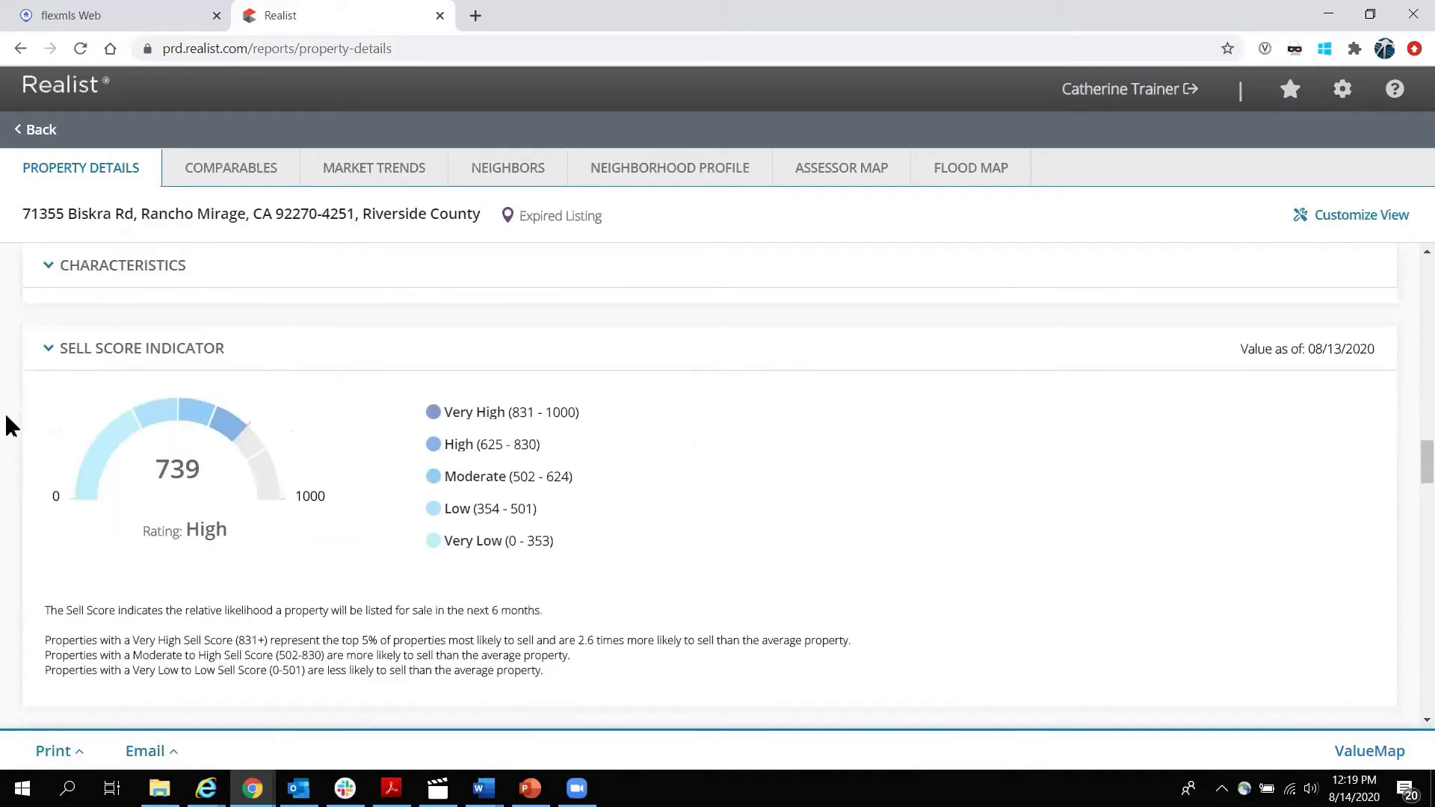
{"action": "scroll", "coordinate": [7, 422], "scroll_direction": "down", "scroll_amount": 4}
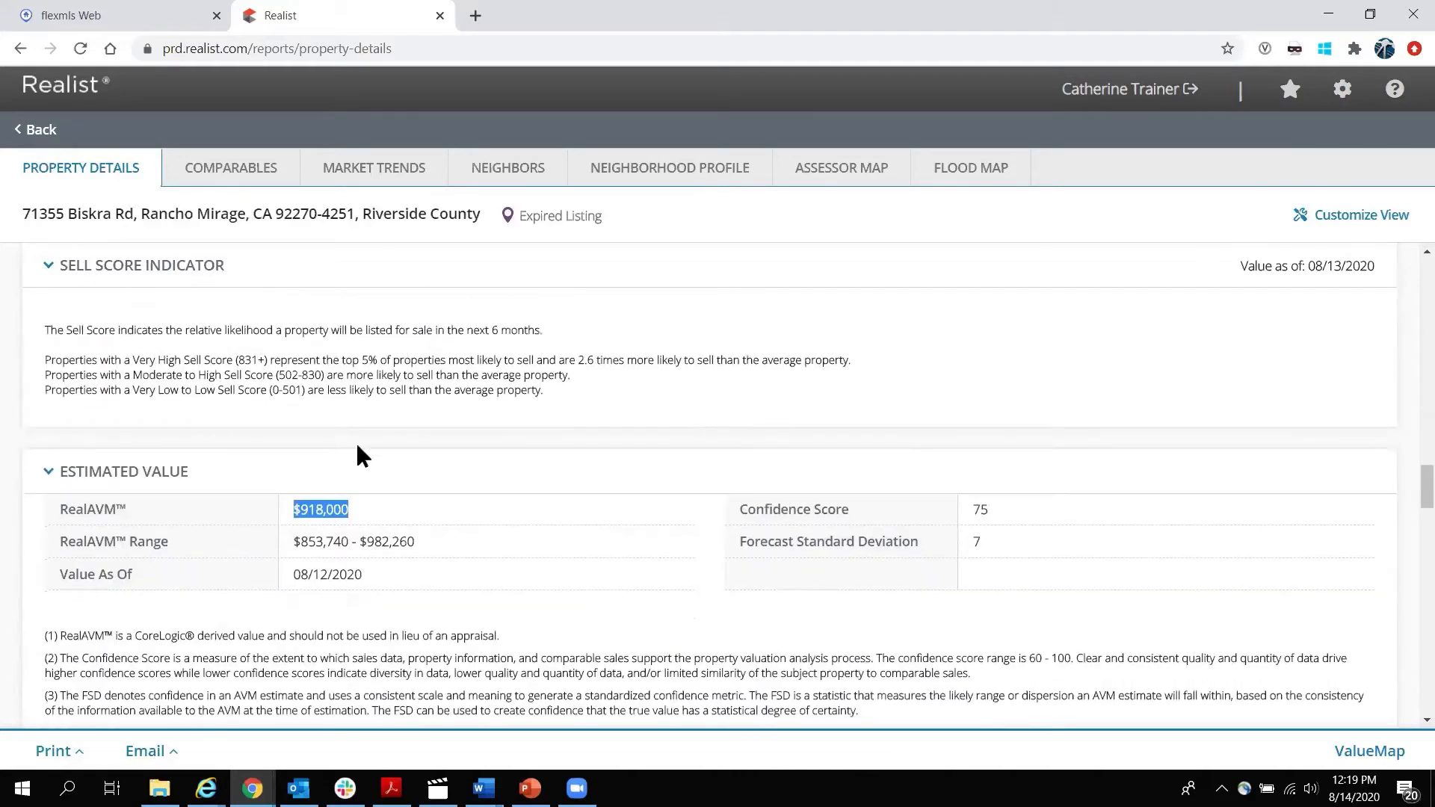
{"action": "left_click", "coordinate": [357, 434]}
{"action": "left_click", "coordinate": [78, 755]}
{"action": "left_click", "coordinate": [130, 757]}
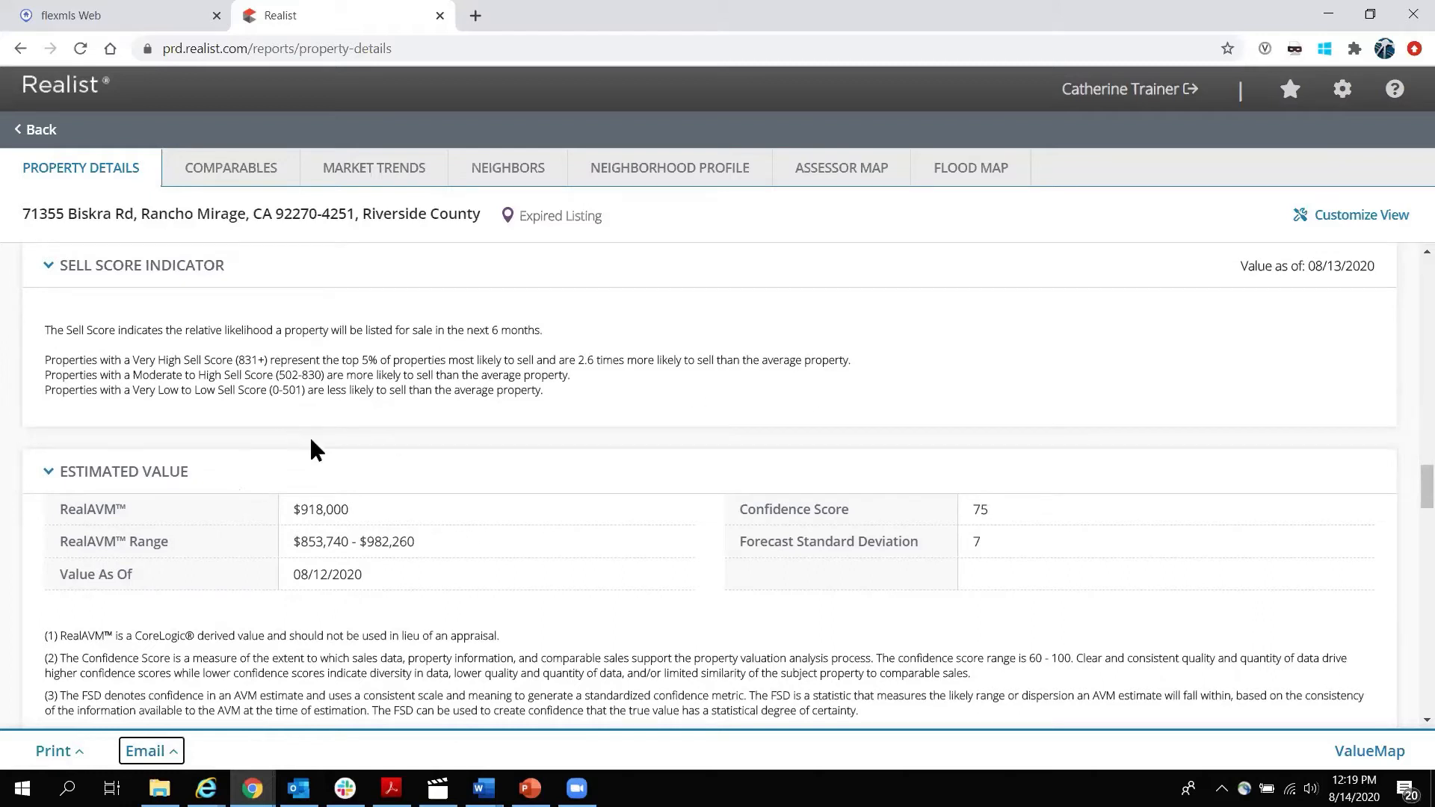
{"action": "scroll", "coordinate": [310, 439], "scroll_direction": "up", "scroll_amount": 2}
{"action": "scroll", "coordinate": [310, 441], "scroll_direction": "down", "scroll_amount": 2}
{"action": "left_click", "coordinate": [1363, 216]}
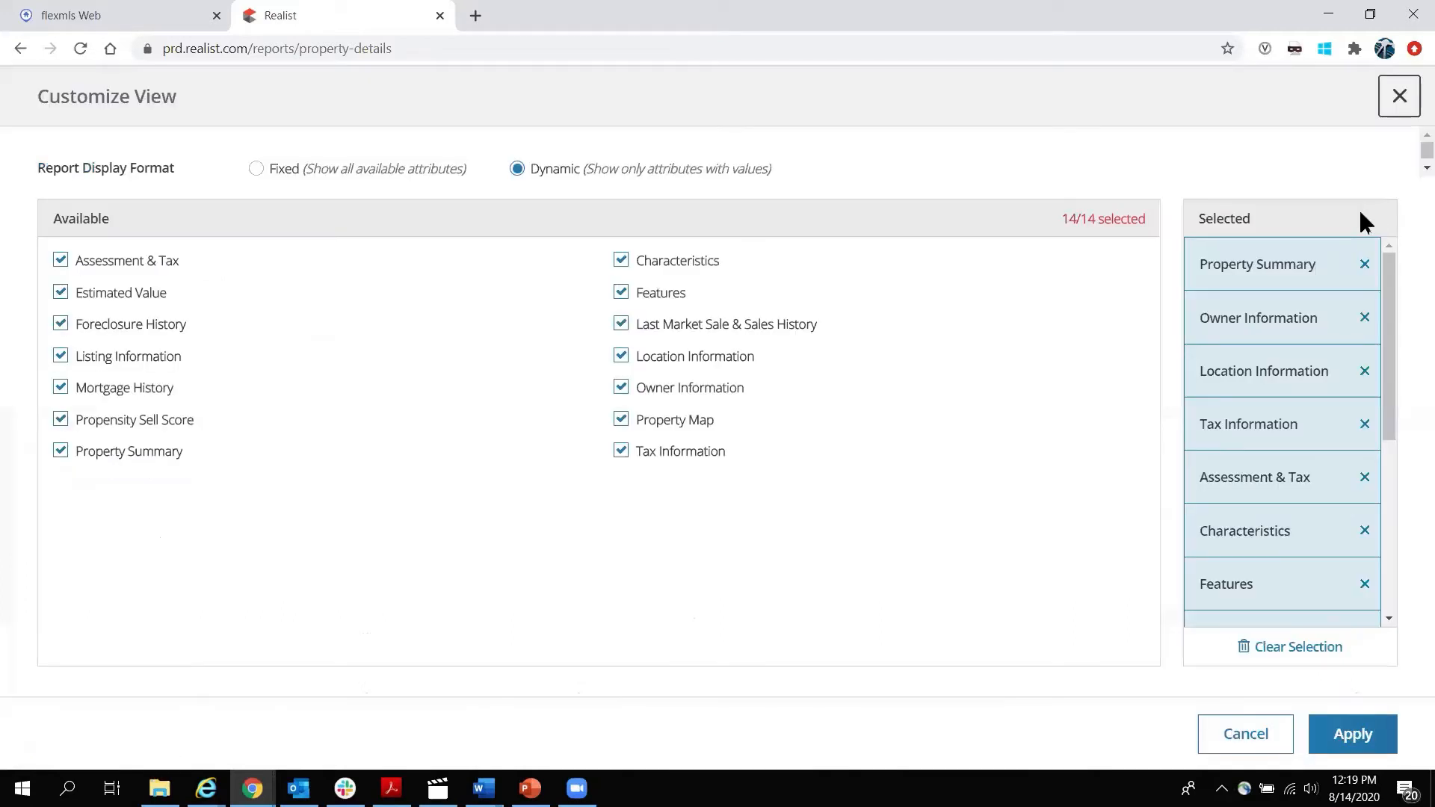
Hide the Estimated Value and Propensity Sell Score sections, leaving 12 of 14 shown.
{"action": "left_click", "coordinate": [61, 293]}
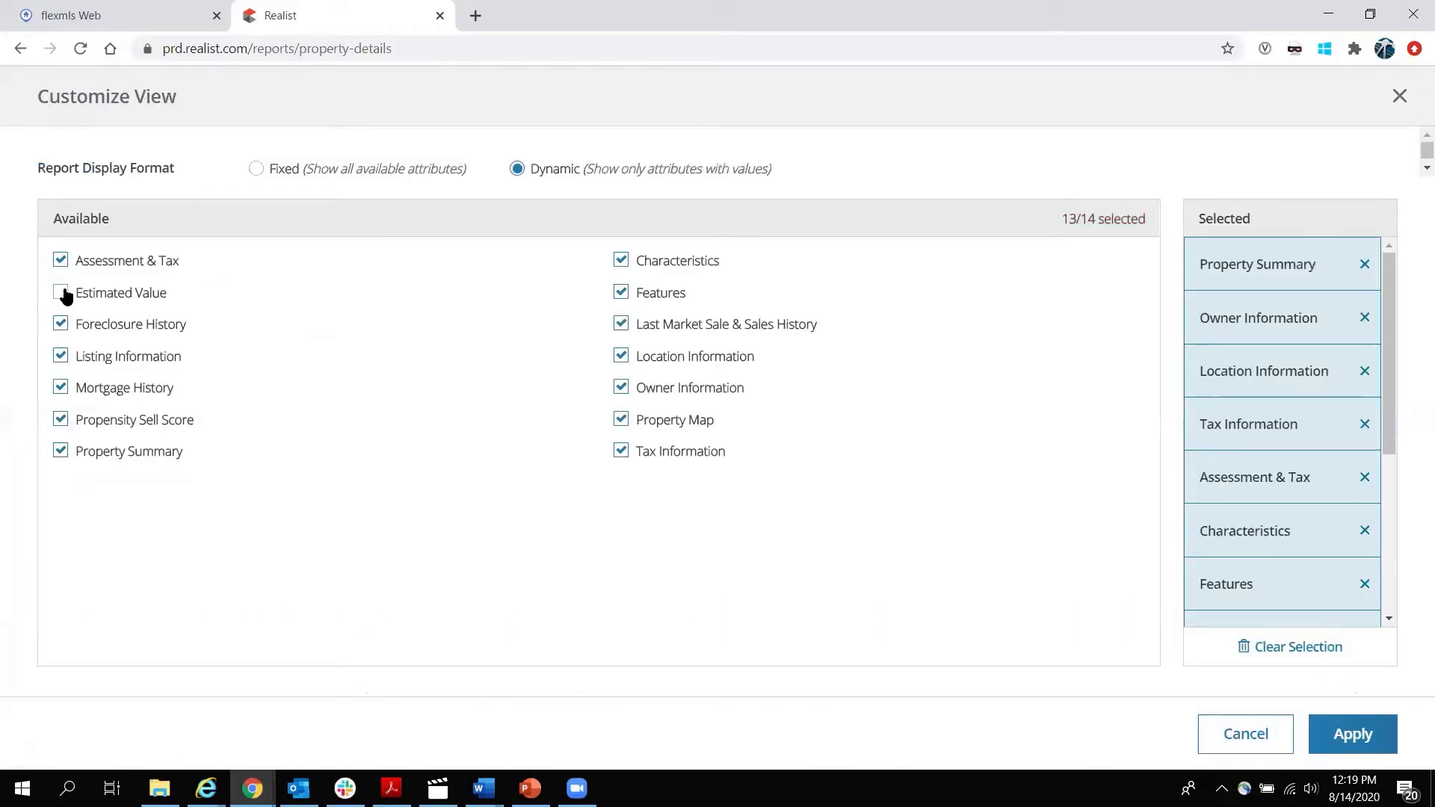
{"action": "left_click", "coordinate": [60, 420]}
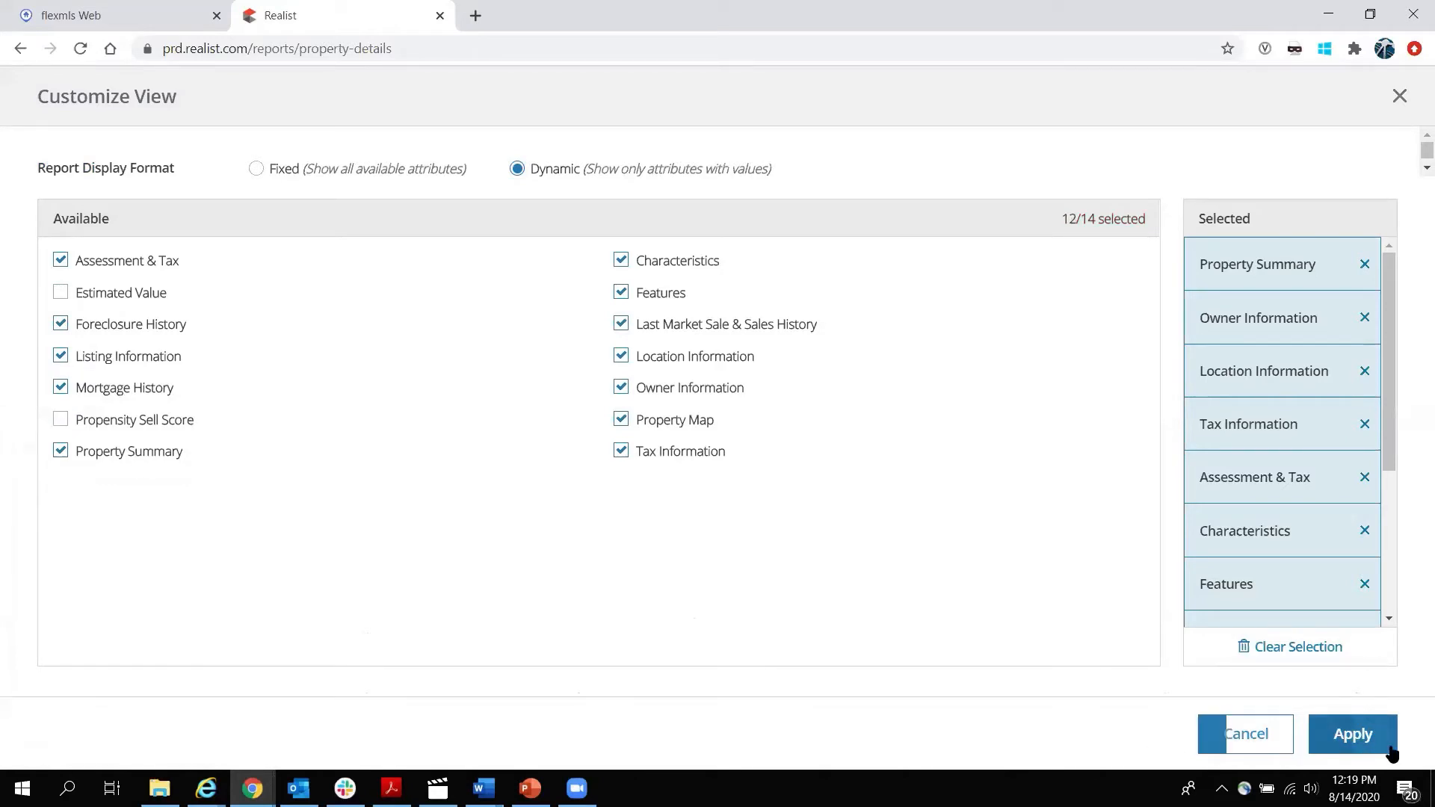
{"action": "left_click", "coordinate": [1352, 740]}
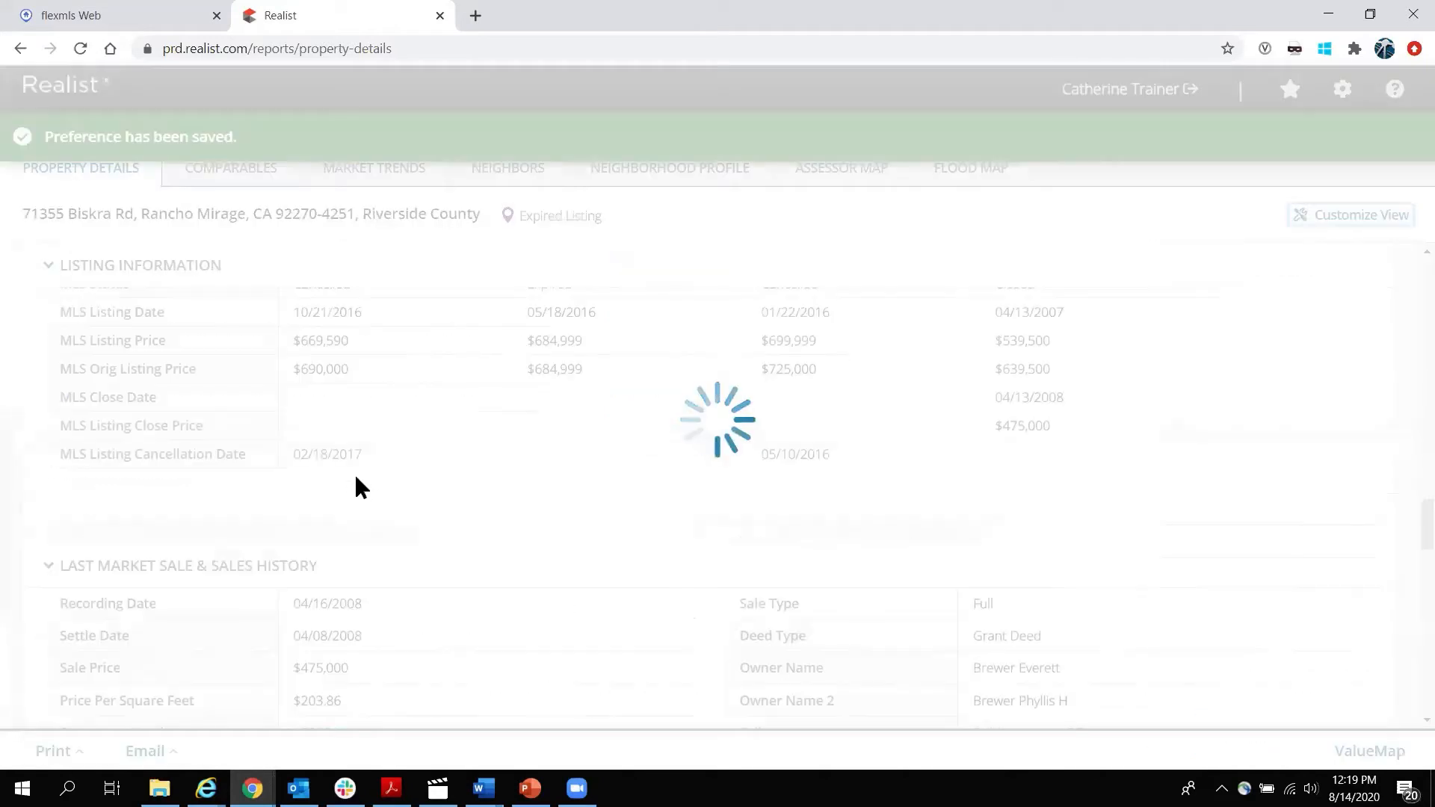
{"action": "scroll", "coordinate": [357, 477], "scroll_direction": "up", "scroll_amount": 4}
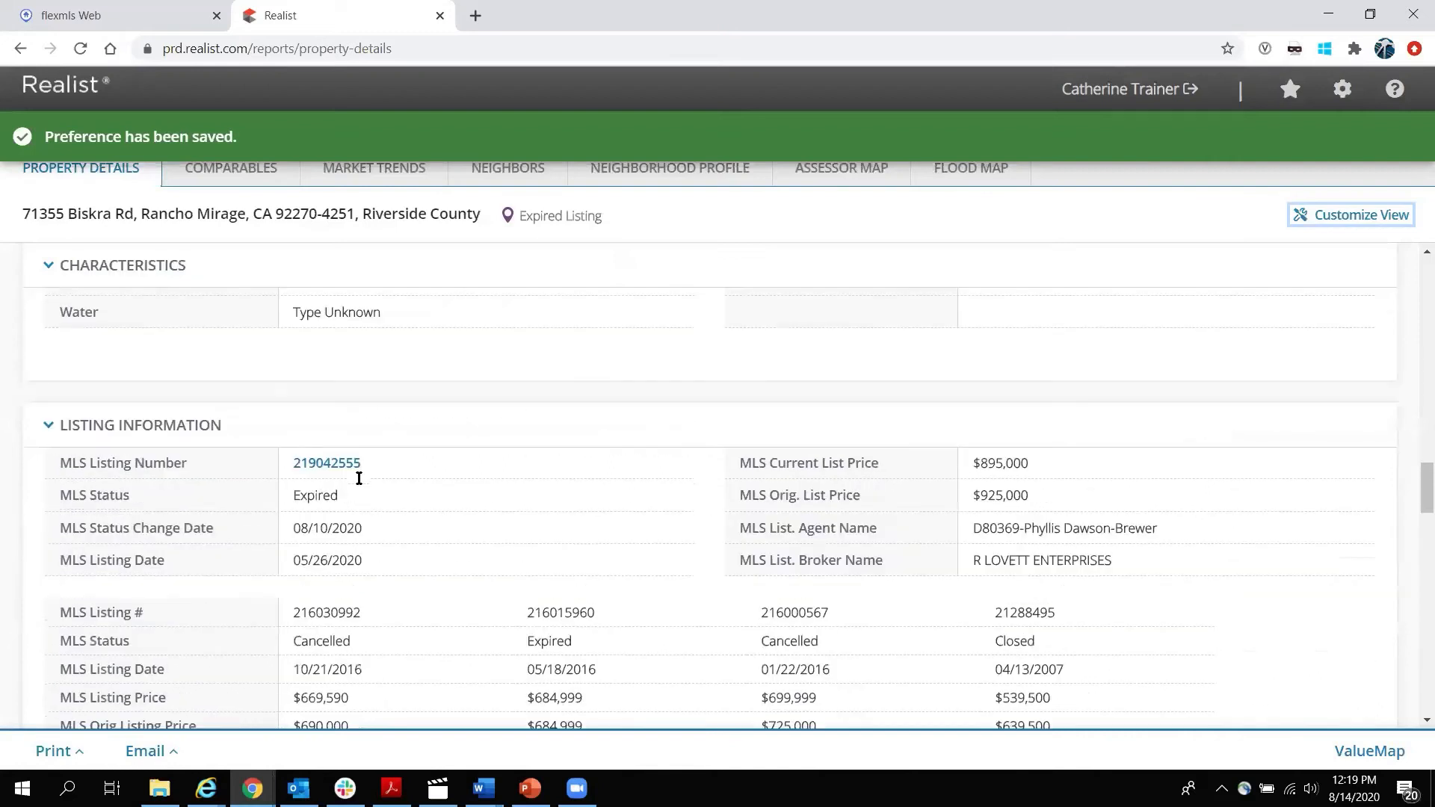
{"action": "scroll", "coordinate": [361, 486], "scroll_direction": "up", "scroll_amount": 3}
{"action": "scroll", "coordinate": [361, 486], "scroll_direction": "down", "scroll_amount": 4}
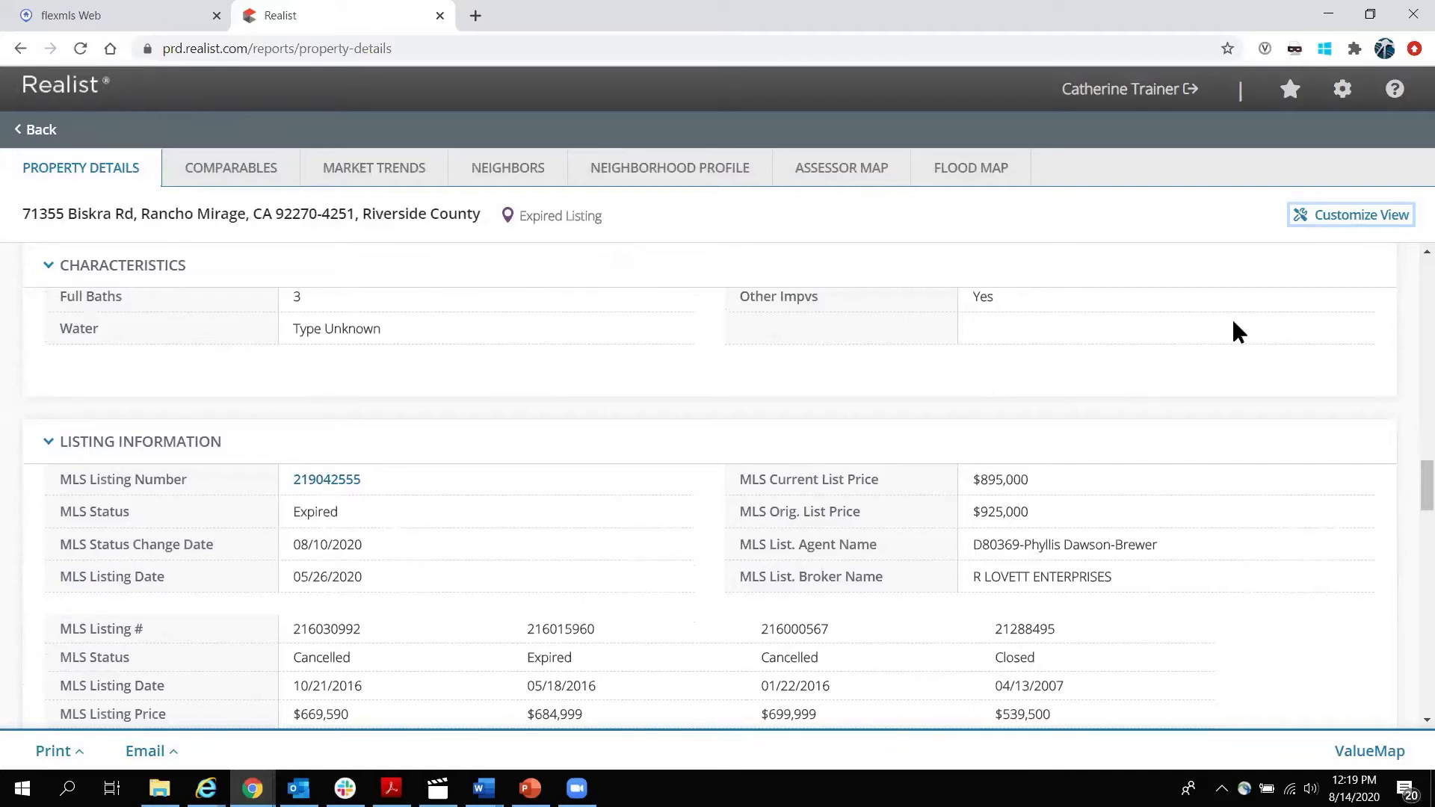
Re-enable Estimated Value and Propensity Sell Score so all 14 of 14 sections appear.
{"action": "left_click", "coordinate": [1369, 216]}
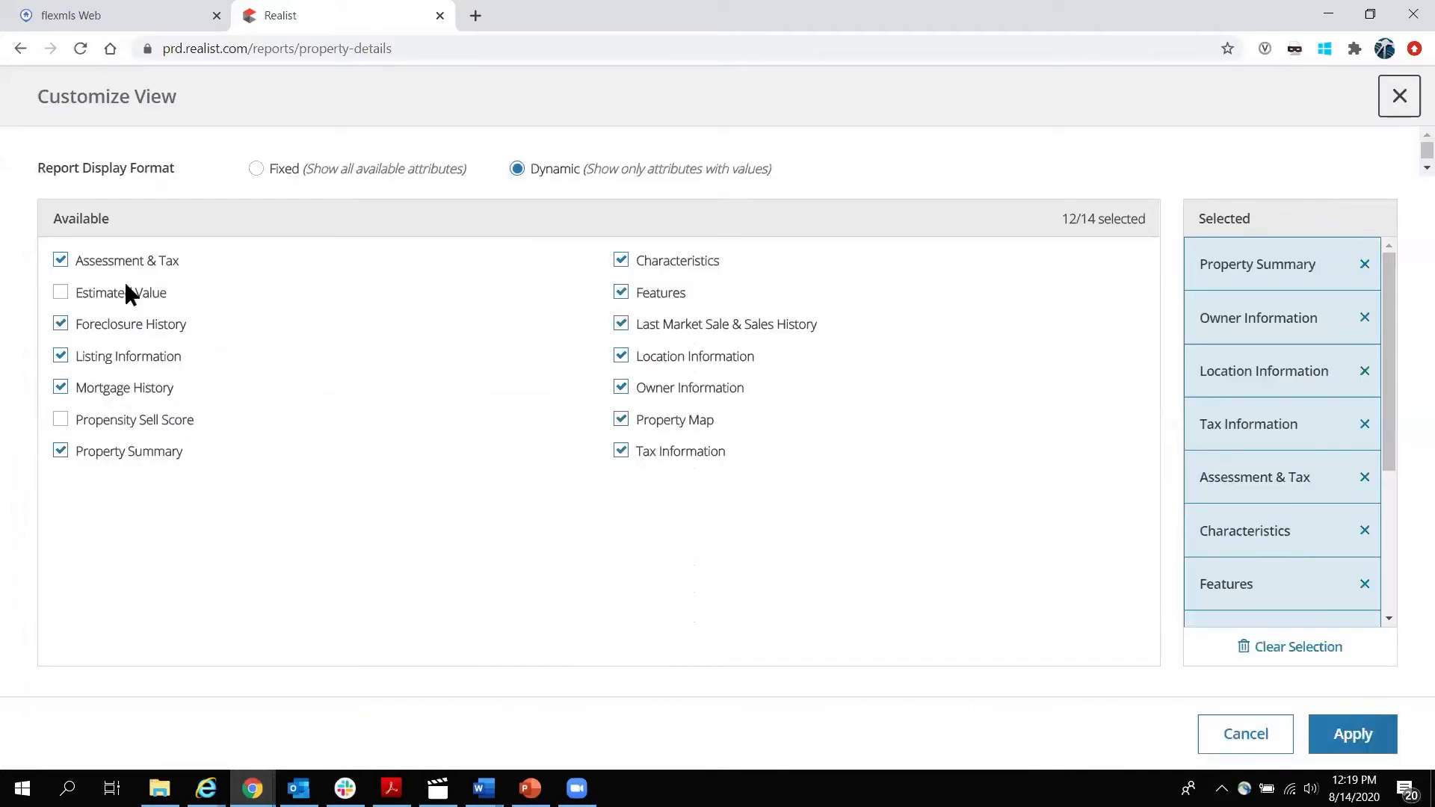
{"action": "left_click", "coordinate": [60, 293]}
{"action": "left_click", "coordinate": [60, 420]}
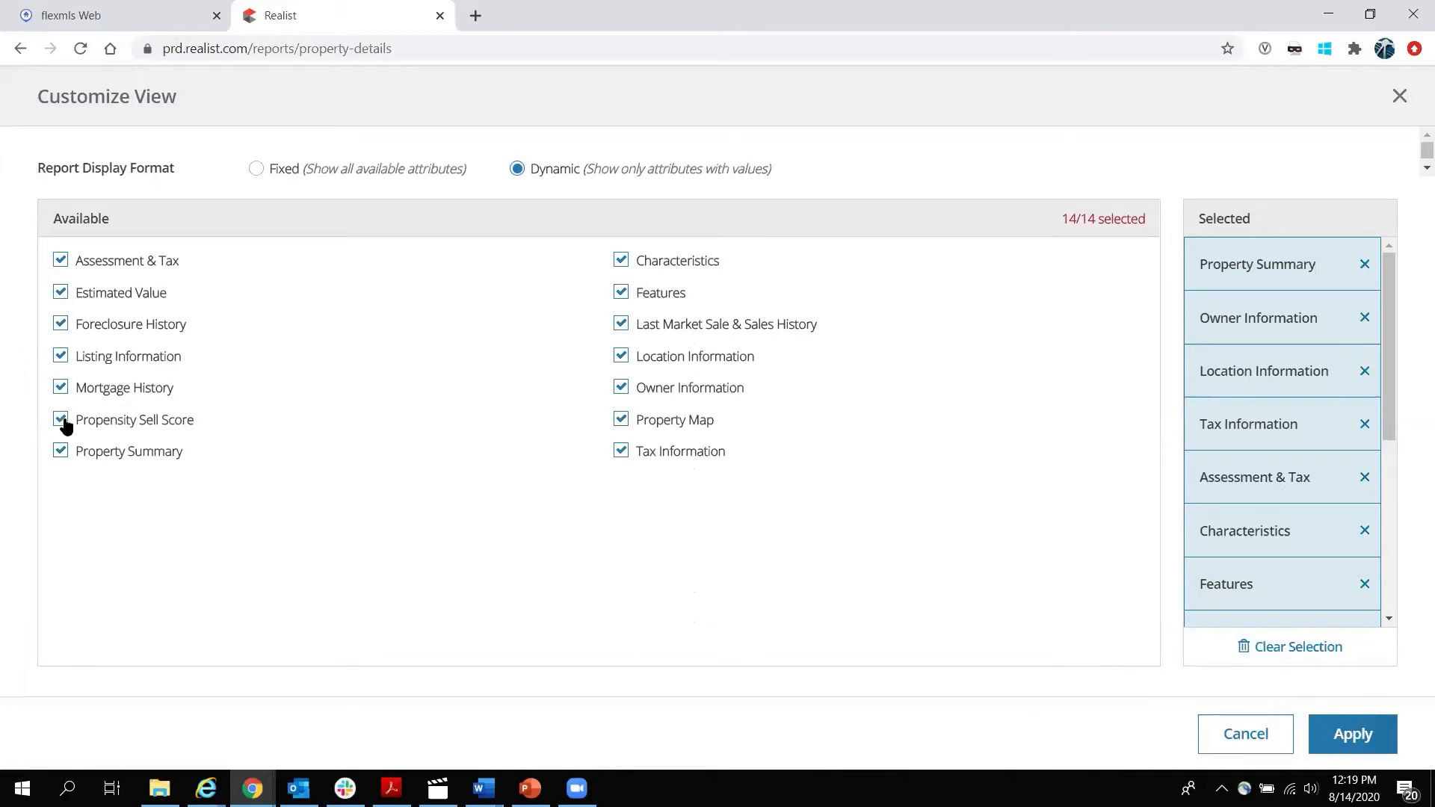
{"action": "left_click", "coordinate": [1350, 736]}
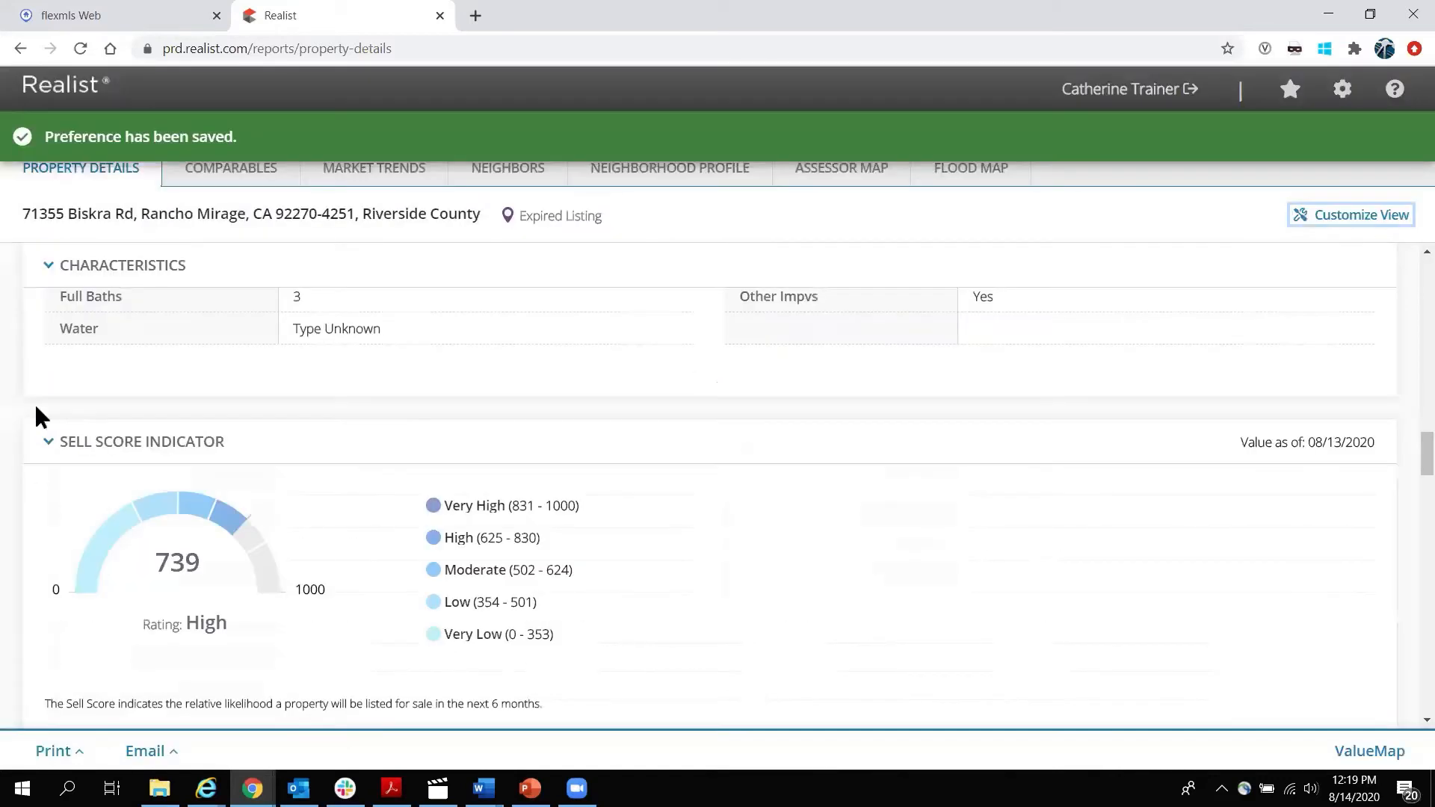
{"action": "scroll", "coordinate": [11, 407], "scroll_direction": "down", "scroll_amount": 6}
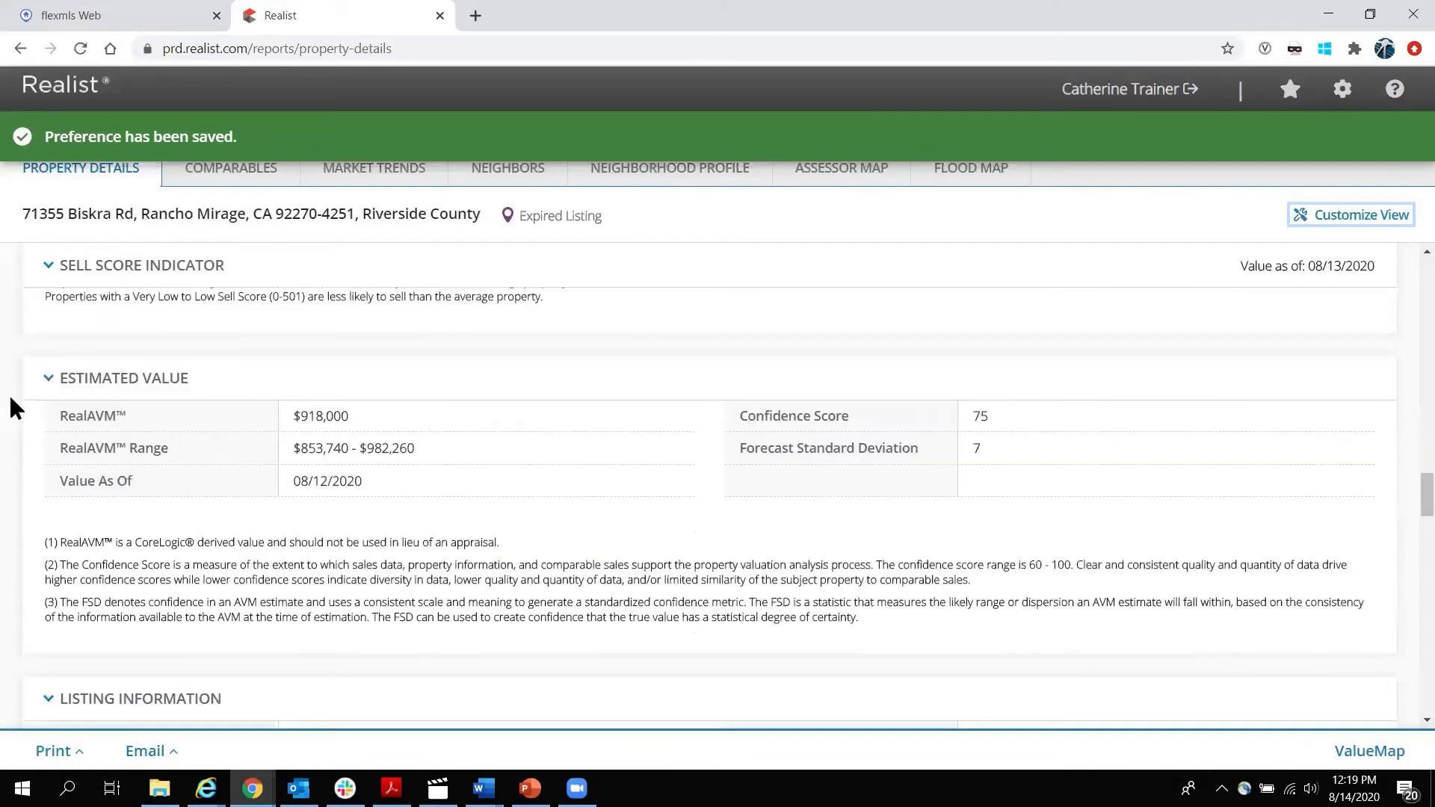
{"action": "scroll", "coordinate": [12, 399], "scroll_direction": "down", "scroll_amount": 5}
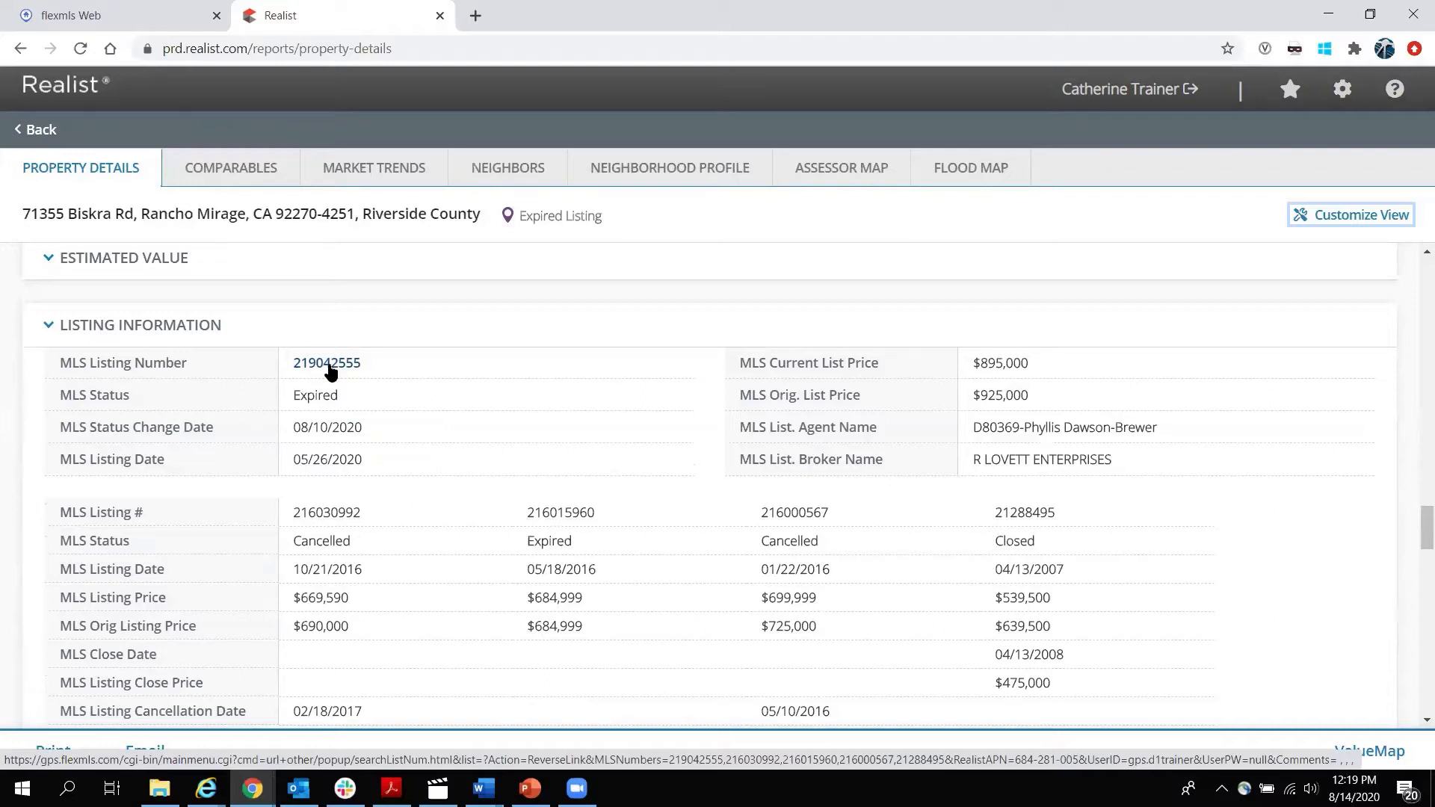
{"action": "double_click", "coordinate": [318, 404]}
{"action": "scroll", "coordinate": [299, 463], "scroll_direction": "down", "scroll_amount": 1}
{"action": "left_click_drag", "start_coordinate": [293, 420], "coordinate": [1100, 429]}
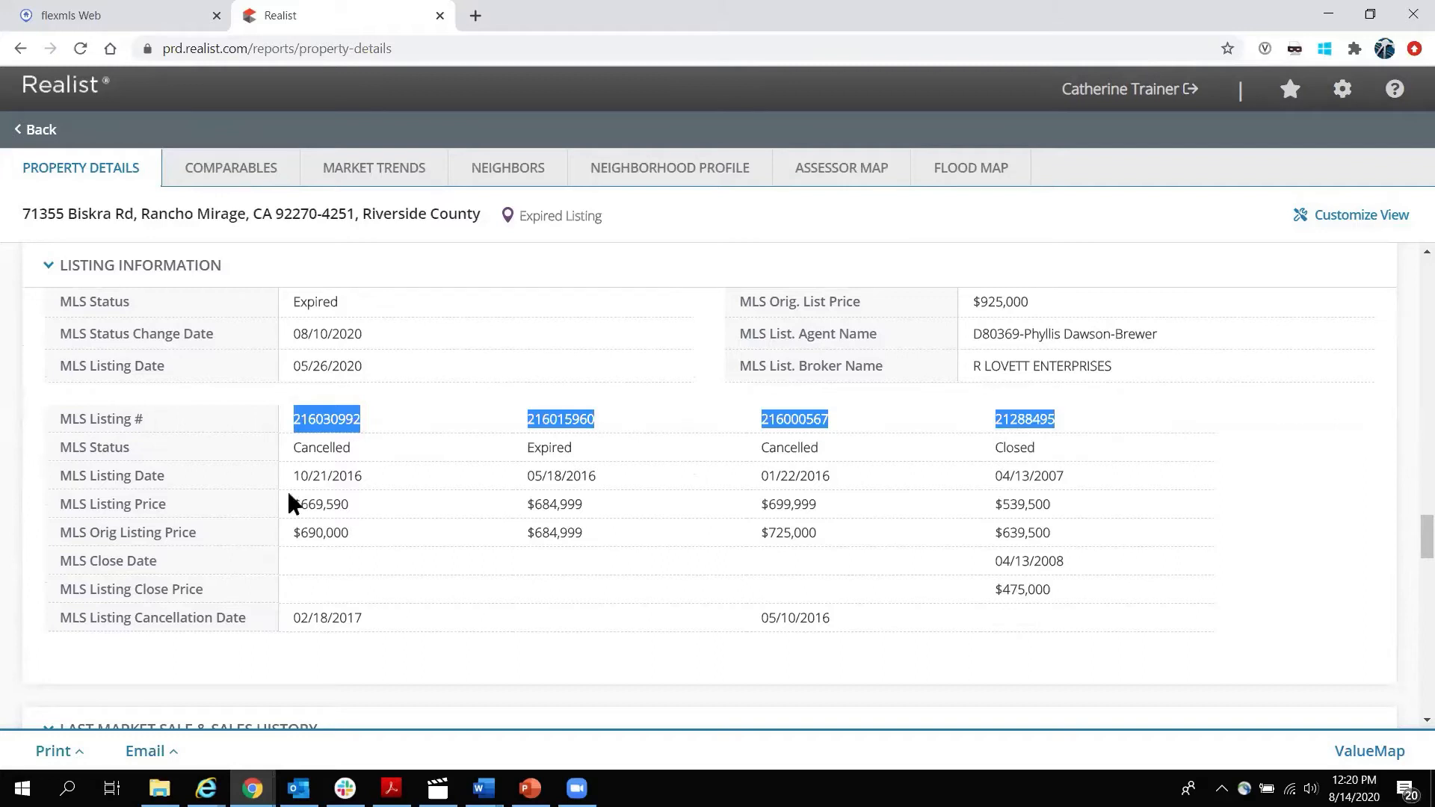
{"action": "double_click", "coordinate": [1055, 469]}
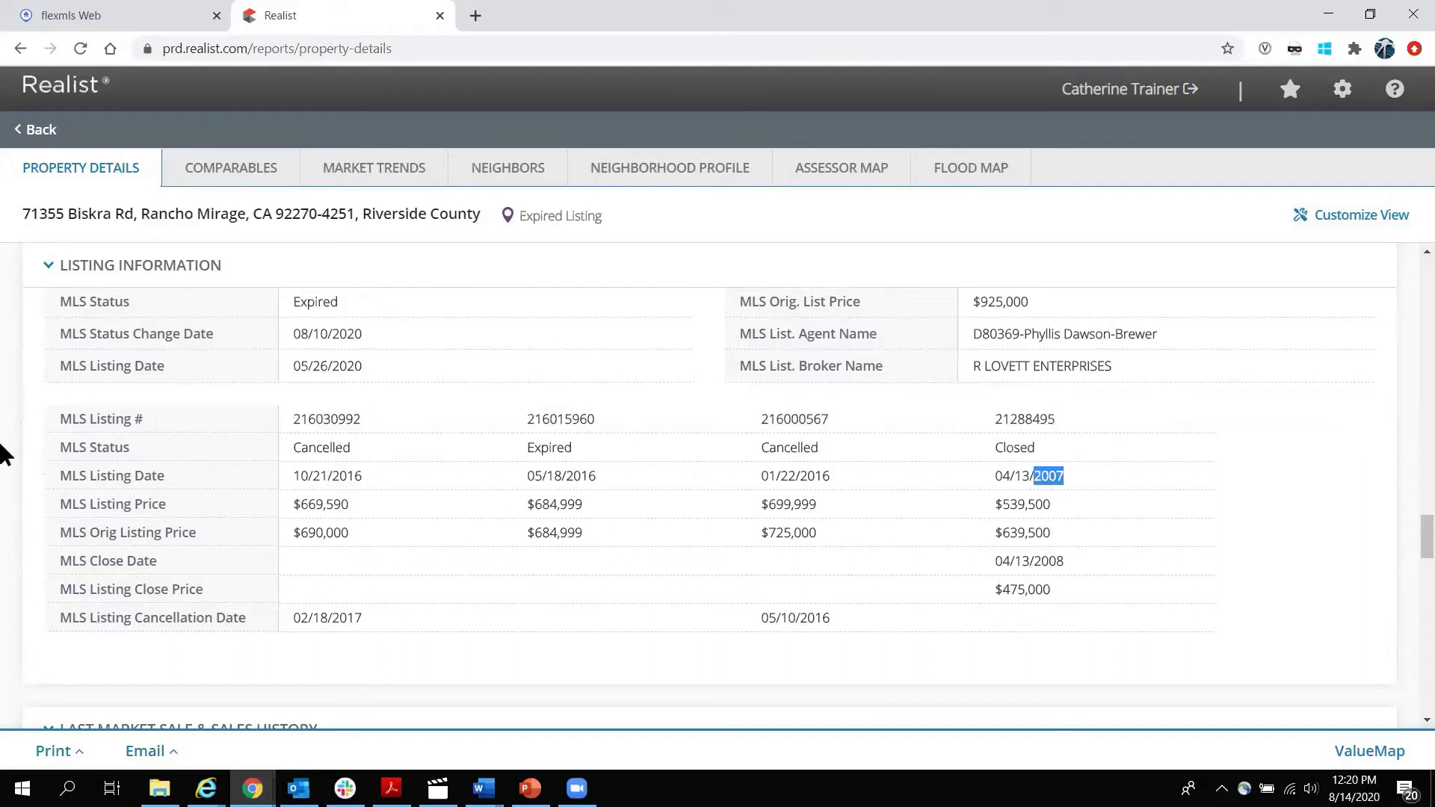
{"action": "scroll", "coordinate": [6, 453], "scroll_direction": "down", "scroll_amount": 2}
{"action": "scroll", "coordinate": [6, 453], "scroll_direction": "down", "scroll_amount": 1}
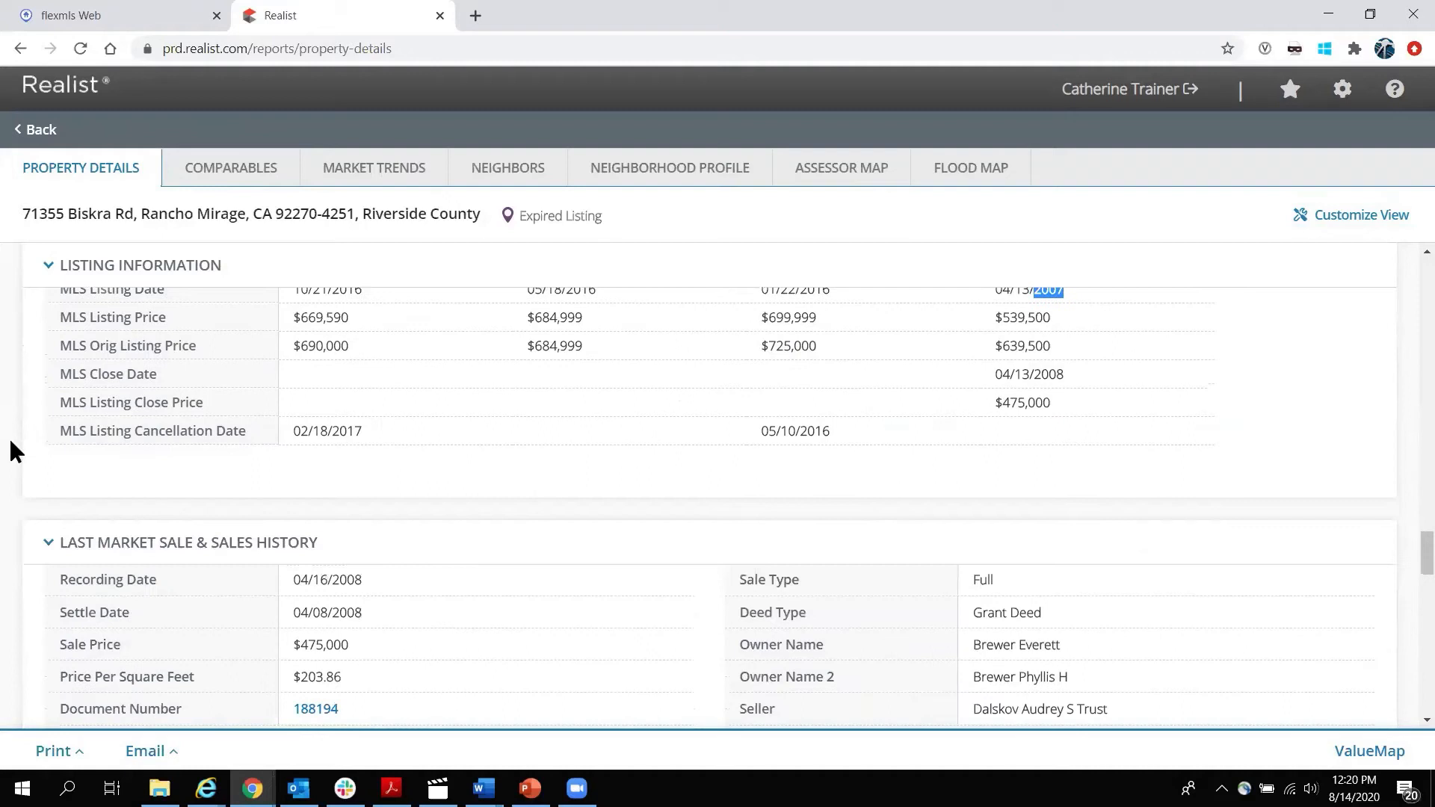
{"action": "scroll", "coordinate": [10, 441], "scroll_direction": "down", "scroll_amount": 4}
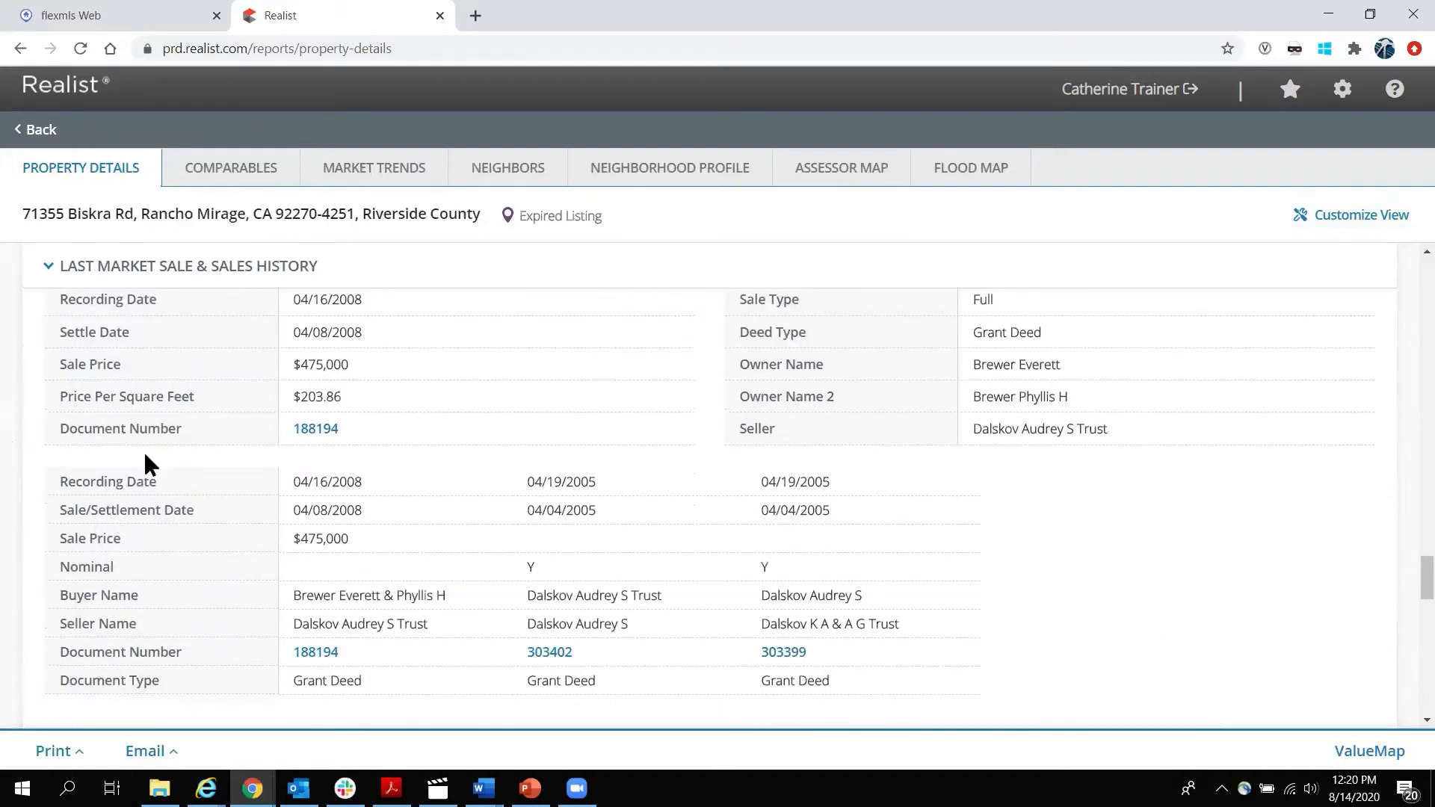
{"action": "left_click_drag", "start_coordinate": [290, 364], "coordinate": [343, 362]}
{"action": "scroll", "coordinate": [374, 389], "scroll_direction": "up", "scroll_amount": 1}
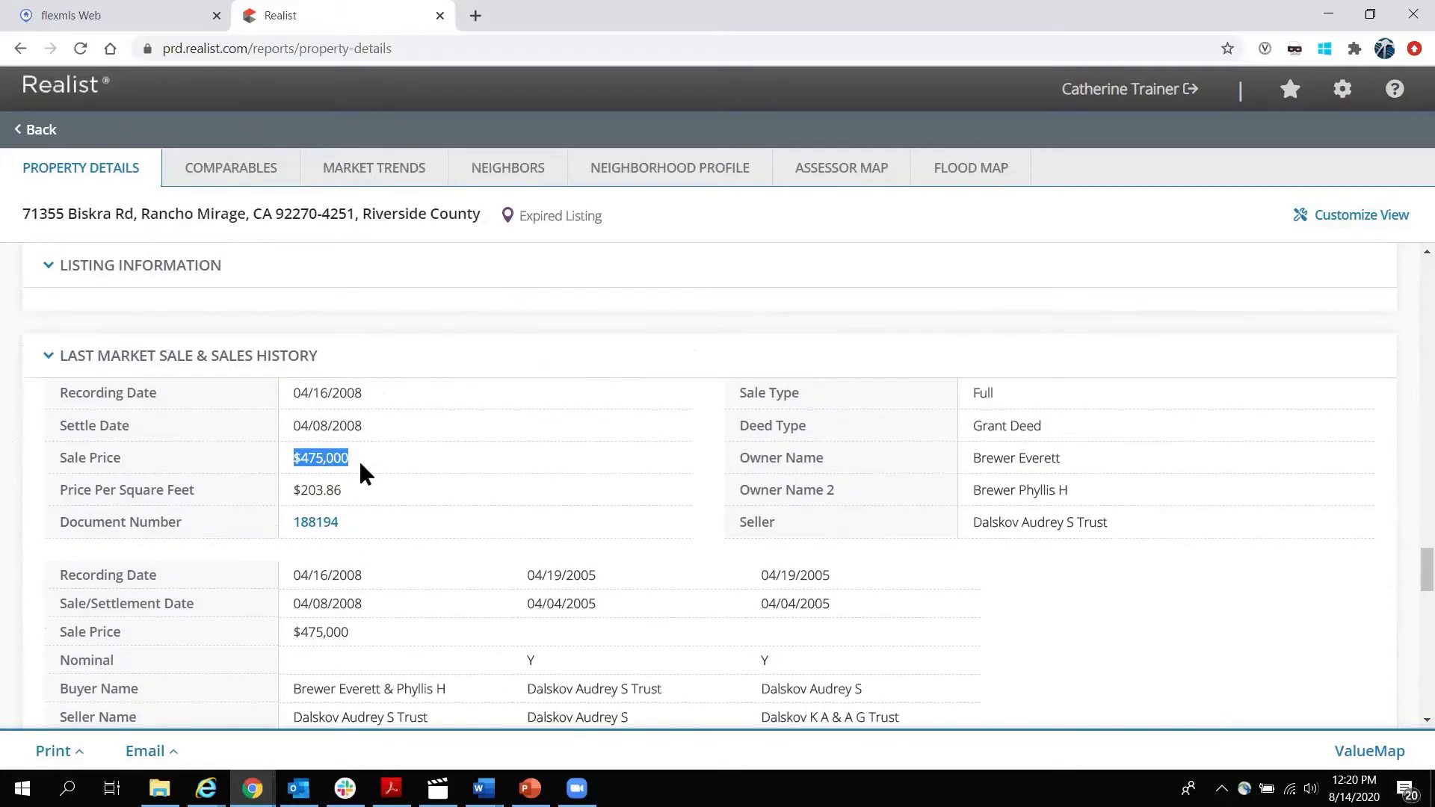
{"action": "left_click", "coordinate": [336, 461]}
{"action": "scroll", "coordinate": [348, 464], "scroll_direction": "down", "scroll_amount": 1}
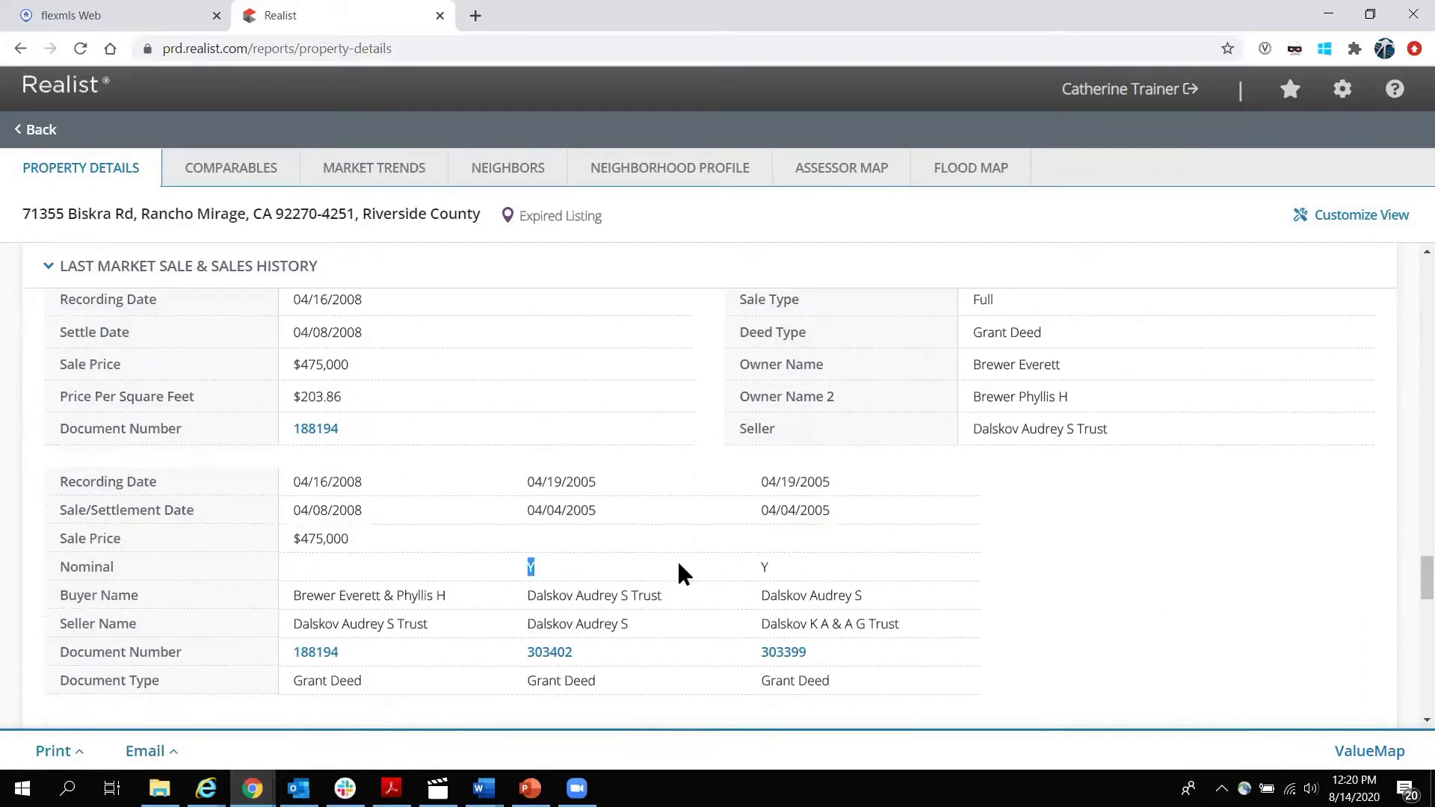
{"action": "left_click", "coordinate": [772, 567]}
{"action": "left_click", "coordinate": [317, 652]}
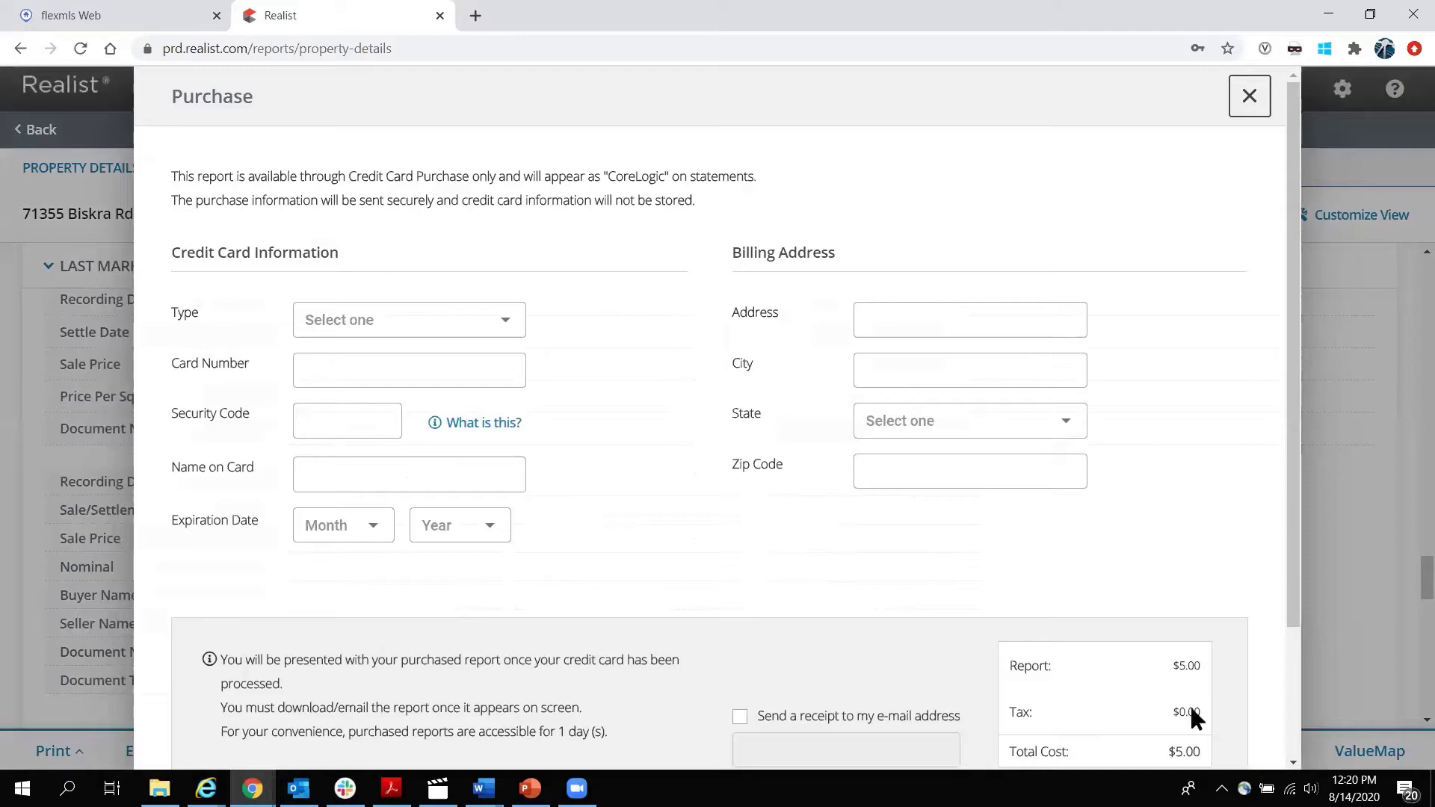
{"action": "left_click_drag", "start_coordinate": [1296, 484], "coordinate": [1271, 563]}
{"action": "left_click_drag", "start_coordinate": [1293, 511], "coordinate": [1290, 565]}
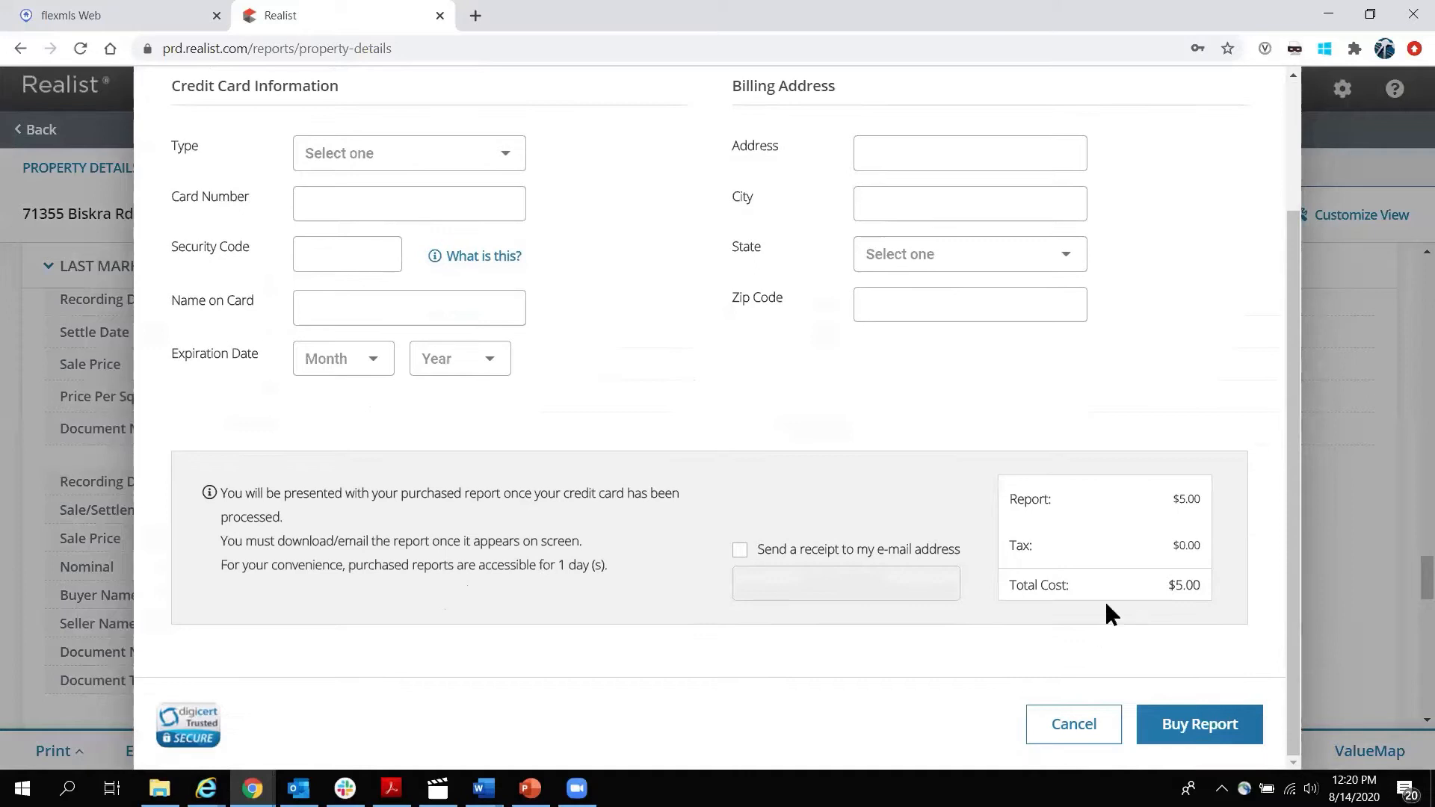
{"action": "left_click", "coordinate": [1083, 736]}
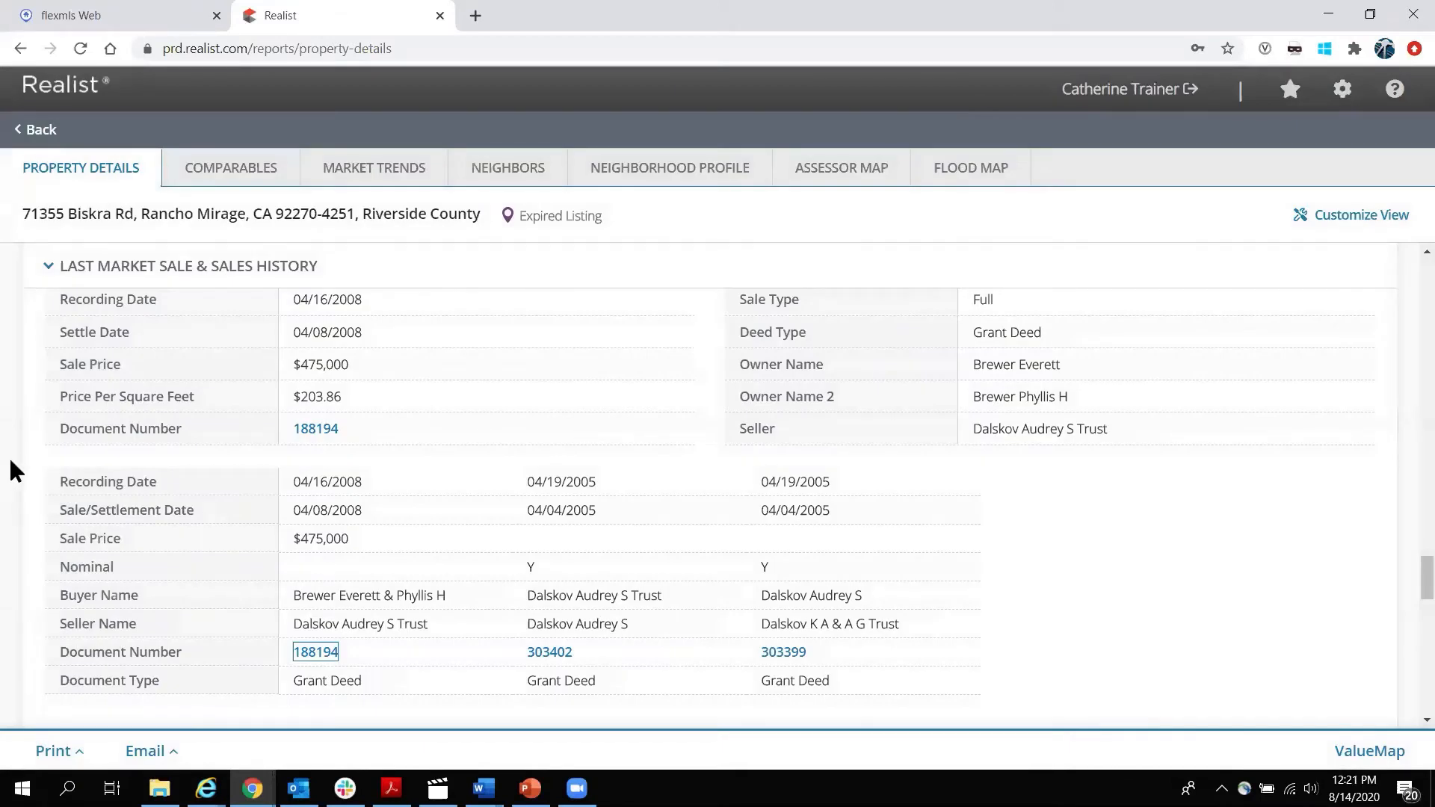
{"action": "scroll", "coordinate": [10, 470], "scroll_direction": "down", "scroll_amount": 5}
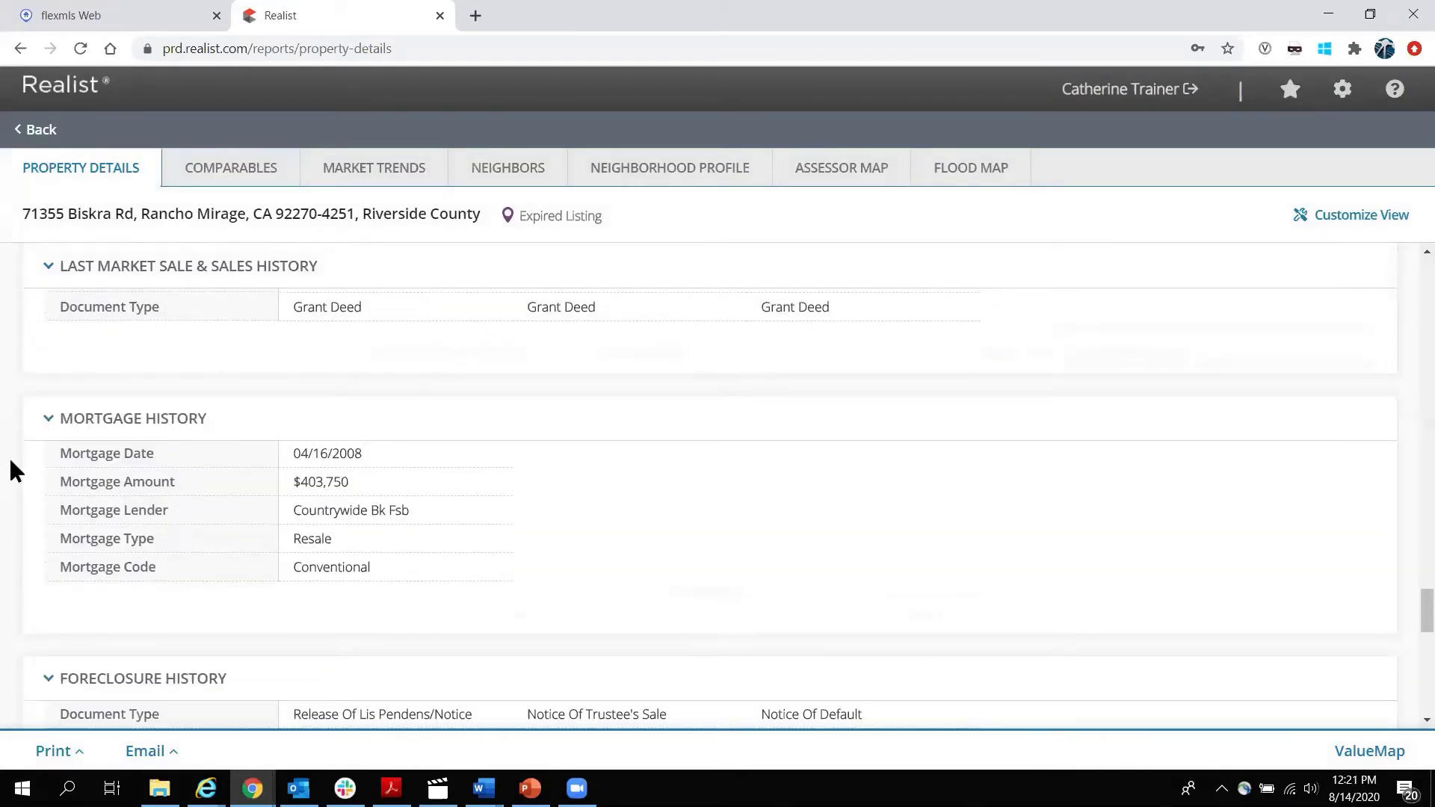
{"action": "scroll", "coordinate": [10, 471], "scroll_direction": "up", "scroll_amount": 3}
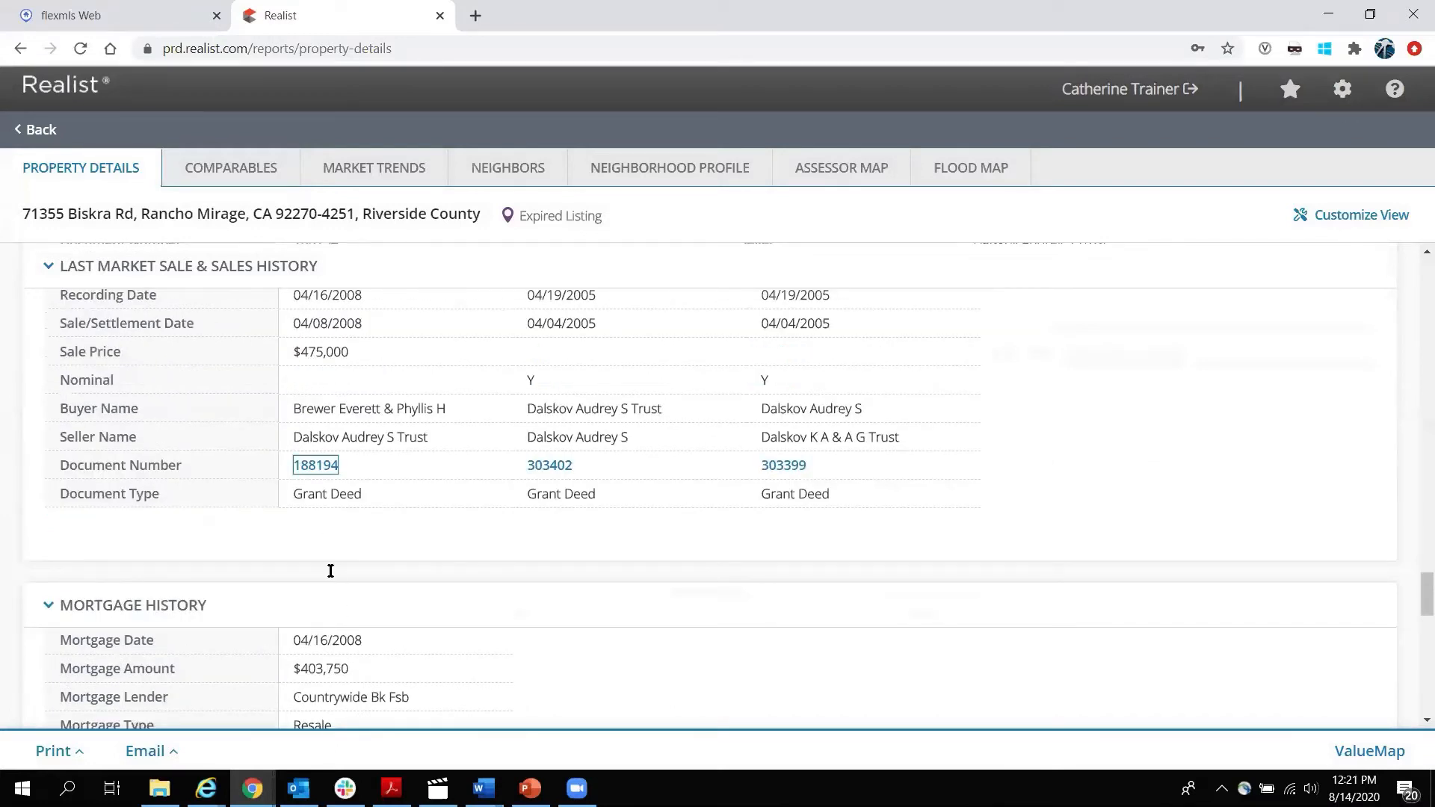
{"action": "left_click_drag", "start_coordinate": [291, 295], "coordinate": [350, 294]}
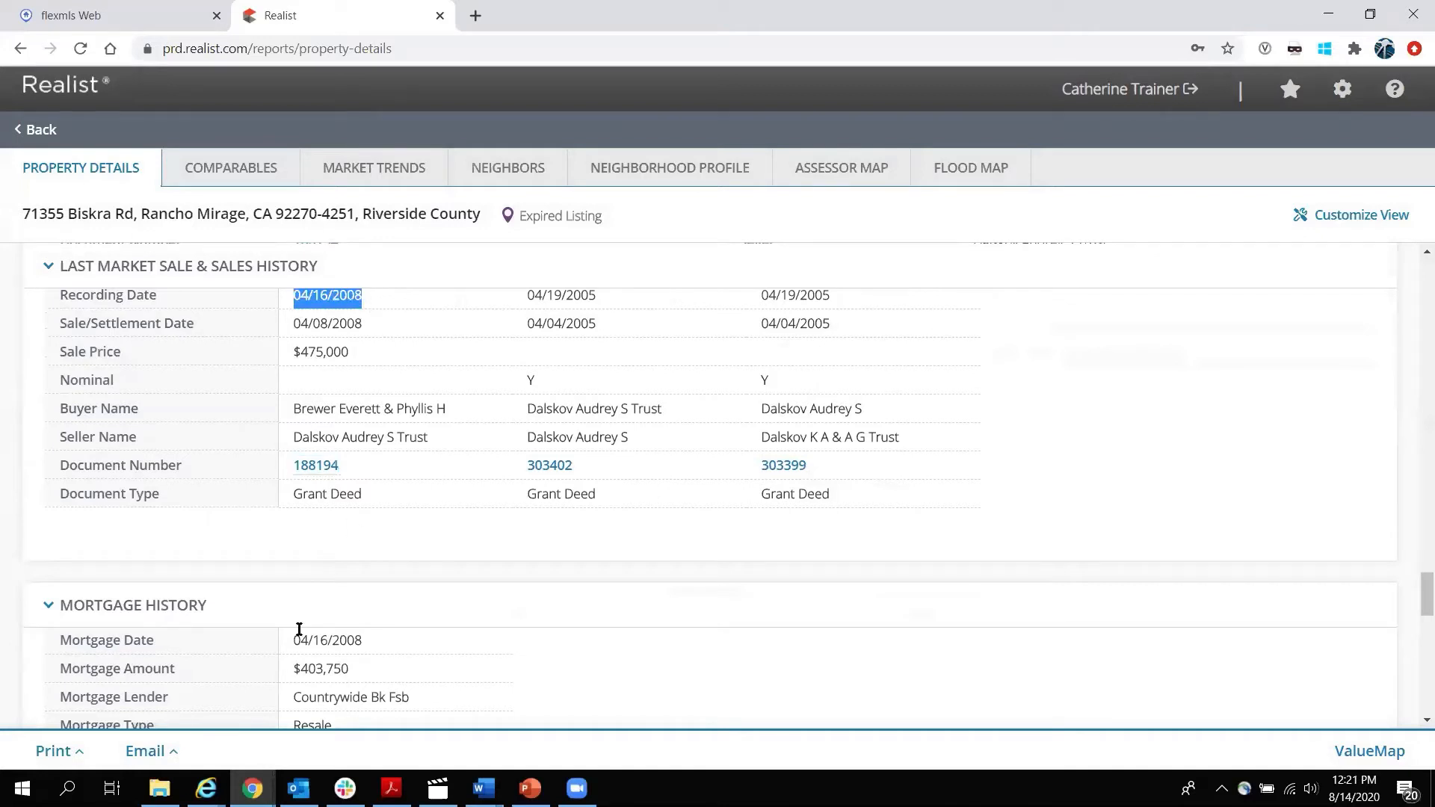
{"action": "left_click_drag", "start_coordinate": [293, 641], "coordinate": [373, 637]}
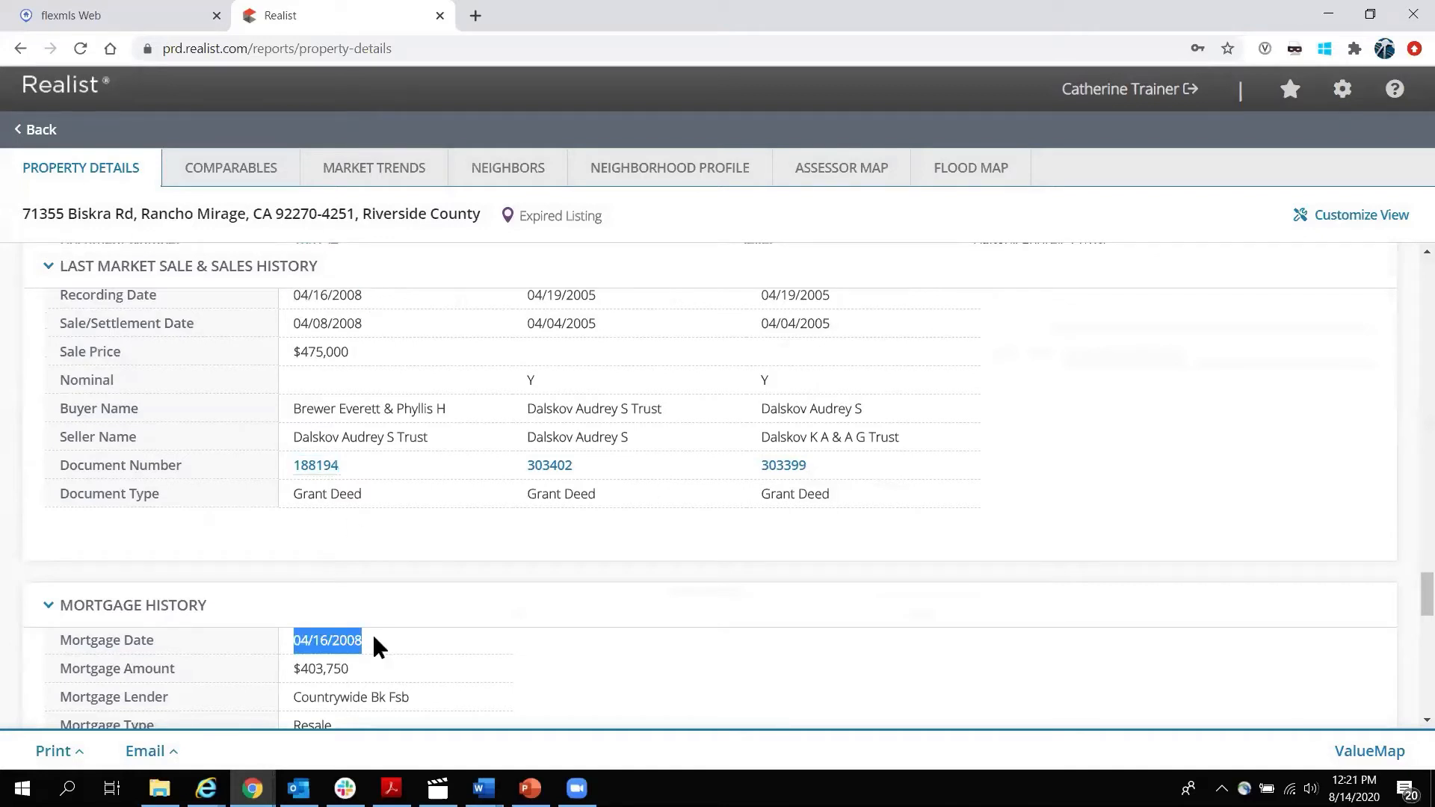
{"action": "left_click", "coordinate": [381, 573]}
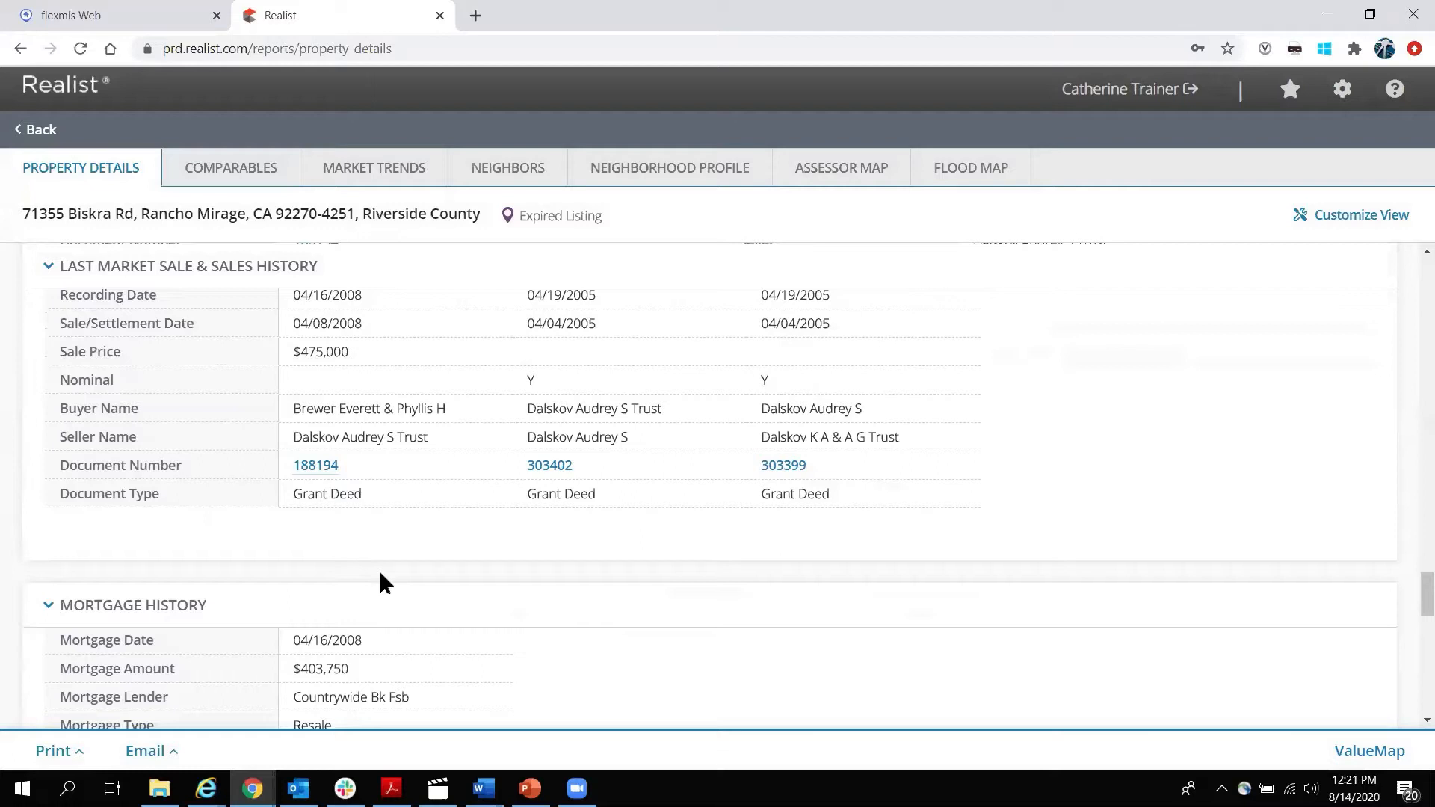
{"action": "scroll", "coordinate": [380, 573], "scroll_direction": "down", "scroll_amount": 1}
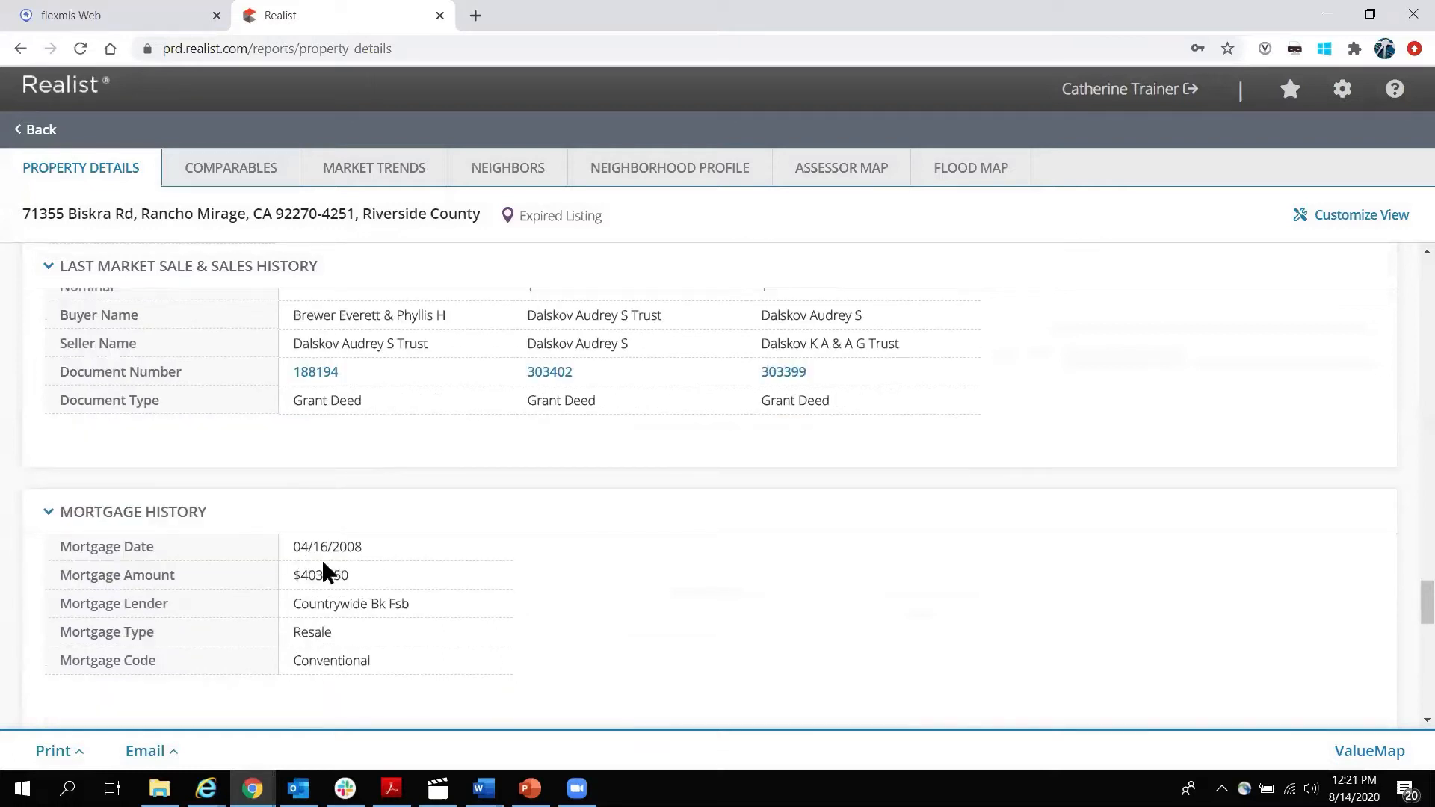
{"action": "scroll", "coordinate": [323, 561], "scroll_direction": "up", "scroll_amount": 1}
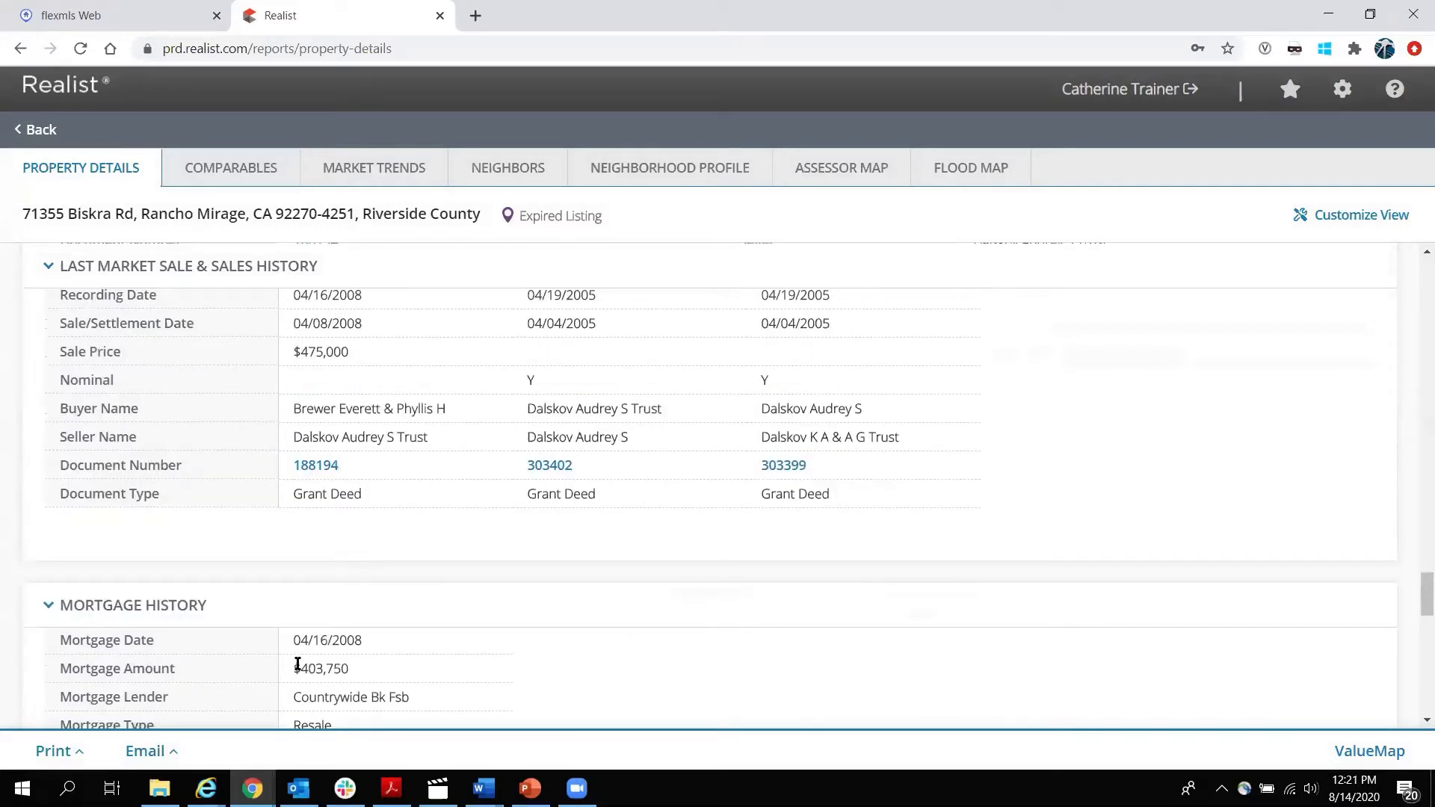
{"action": "left_click_drag", "start_coordinate": [293, 666], "coordinate": [369, 655]}
{"action": "left_click", "coordinate": [9, 559]}
{"action": "scroll", "coordinate": [17, 535], "scroll_direction": "down", "scroll_amount": 3}
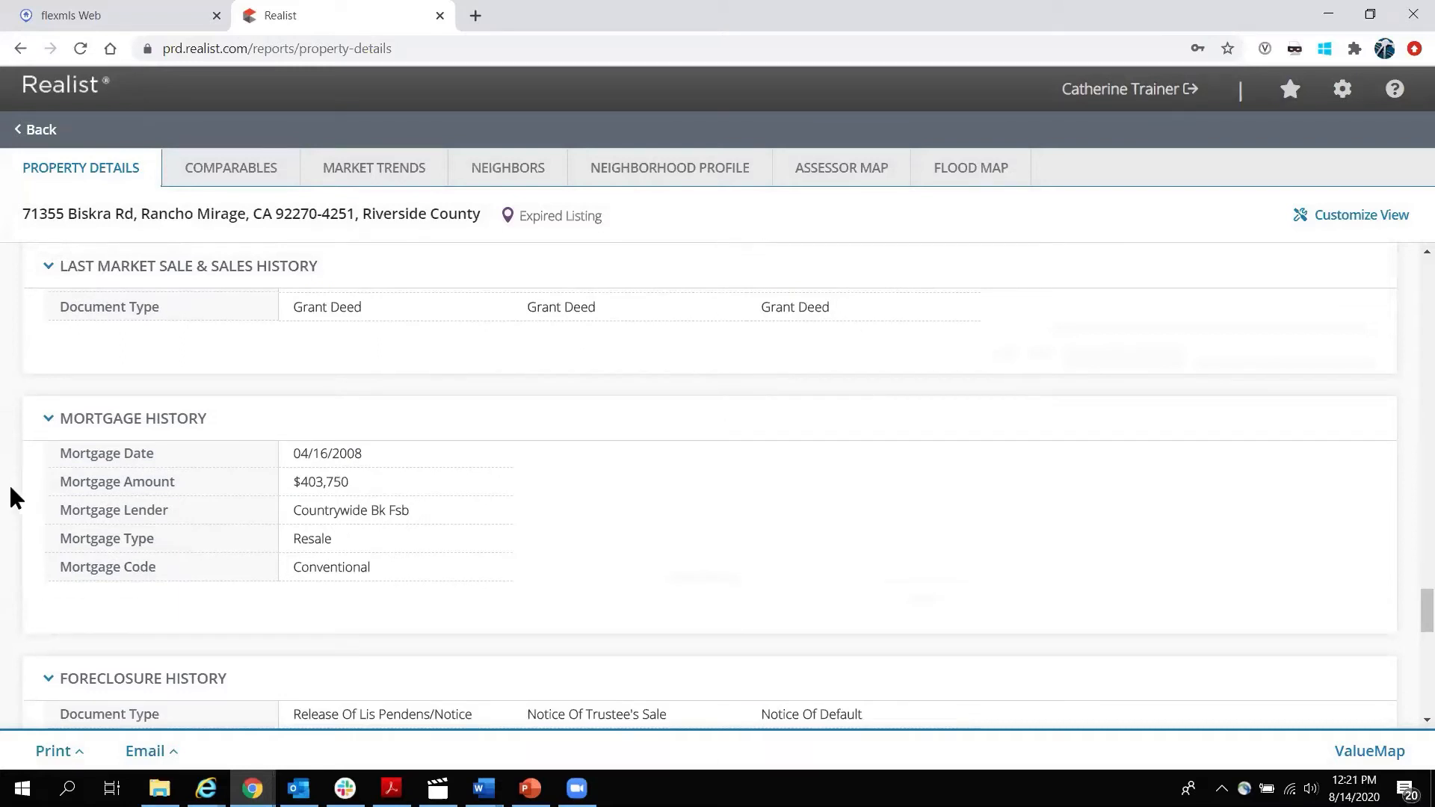
{"action": "scroll", "coordinate": [10, 482], "scroll_direction": "down", "scroll_amount": 4}
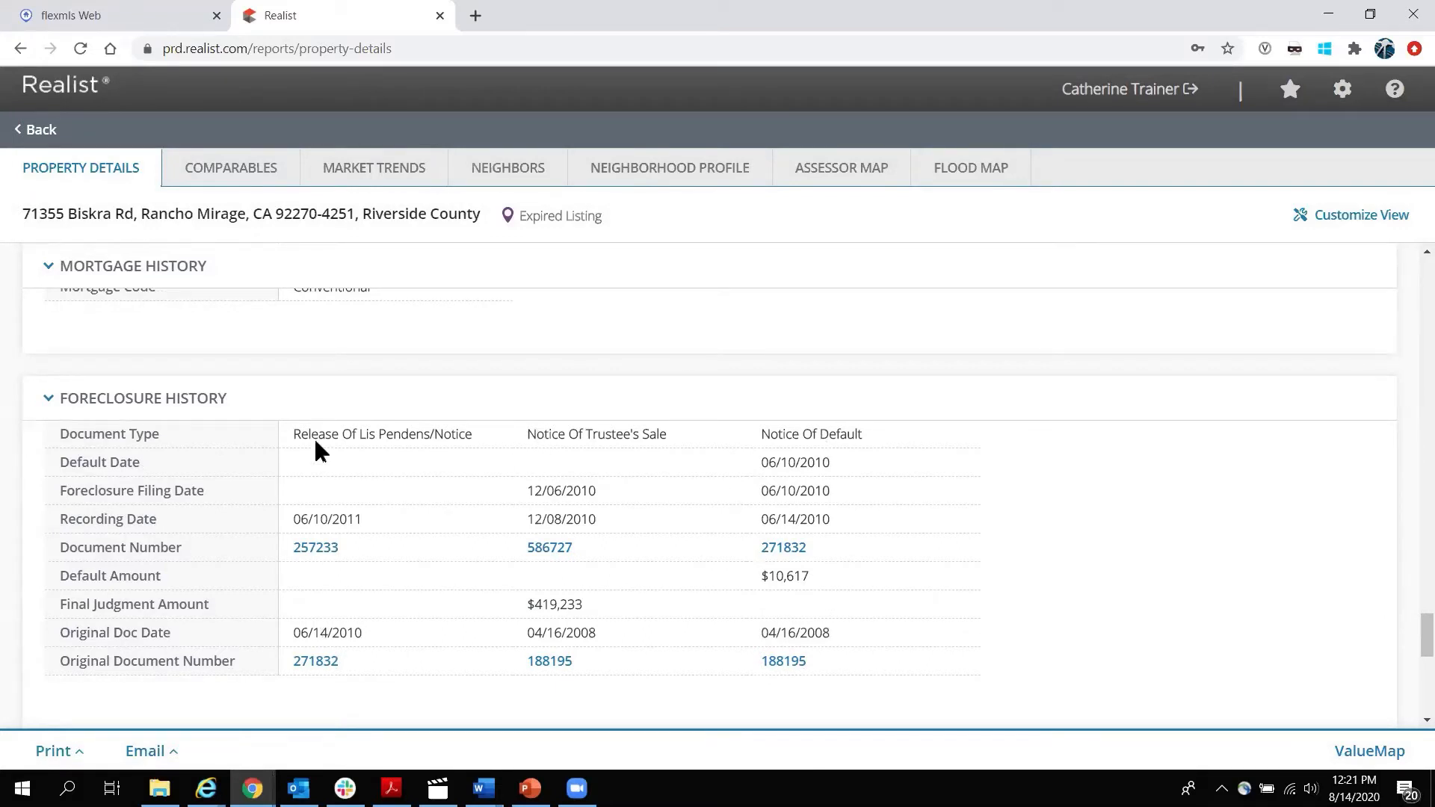
{"action": "left_click_drag", "start_coordinate": [295, 435], "coordinate": [393, 489]}
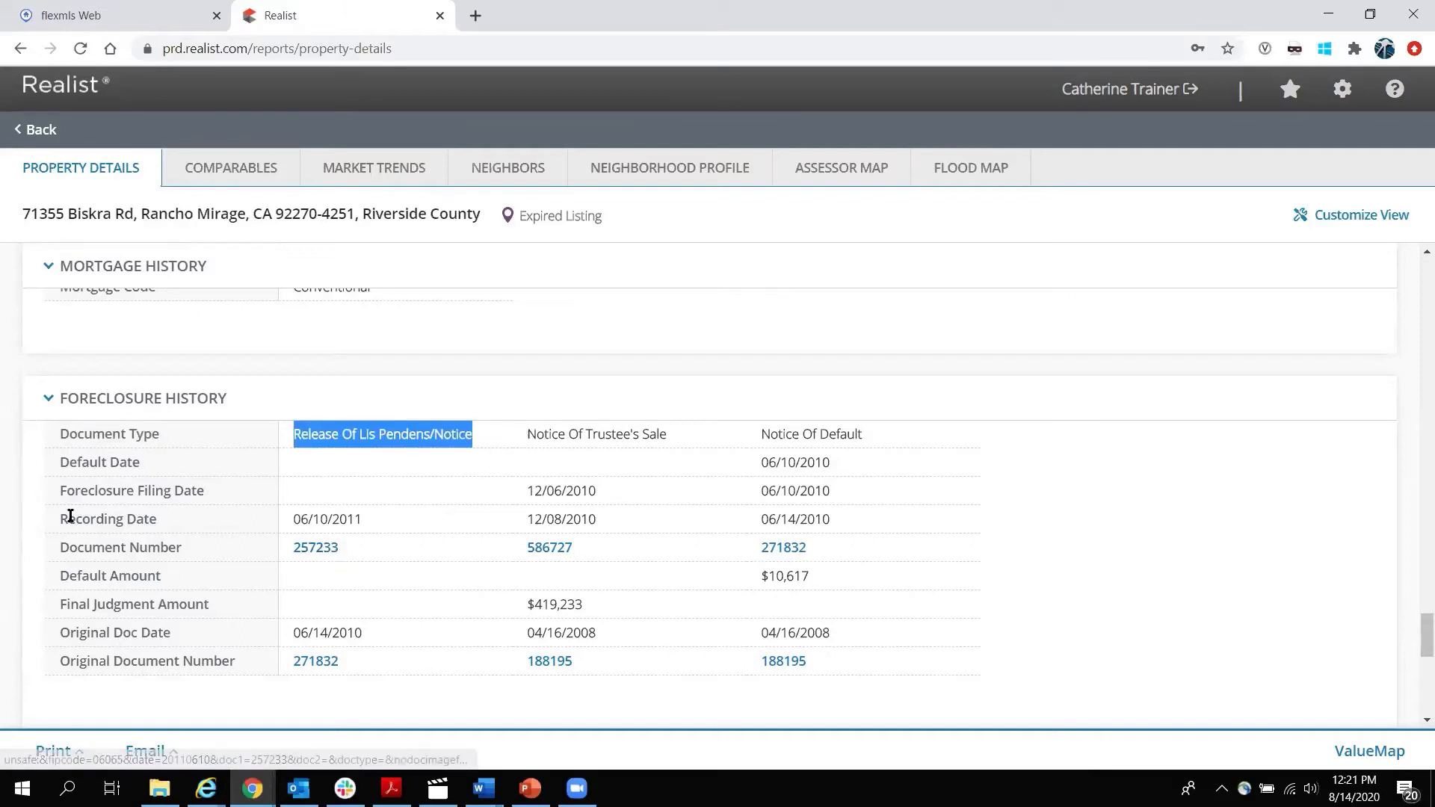
{"action": "left_click", "coordinate": [9, 503]}
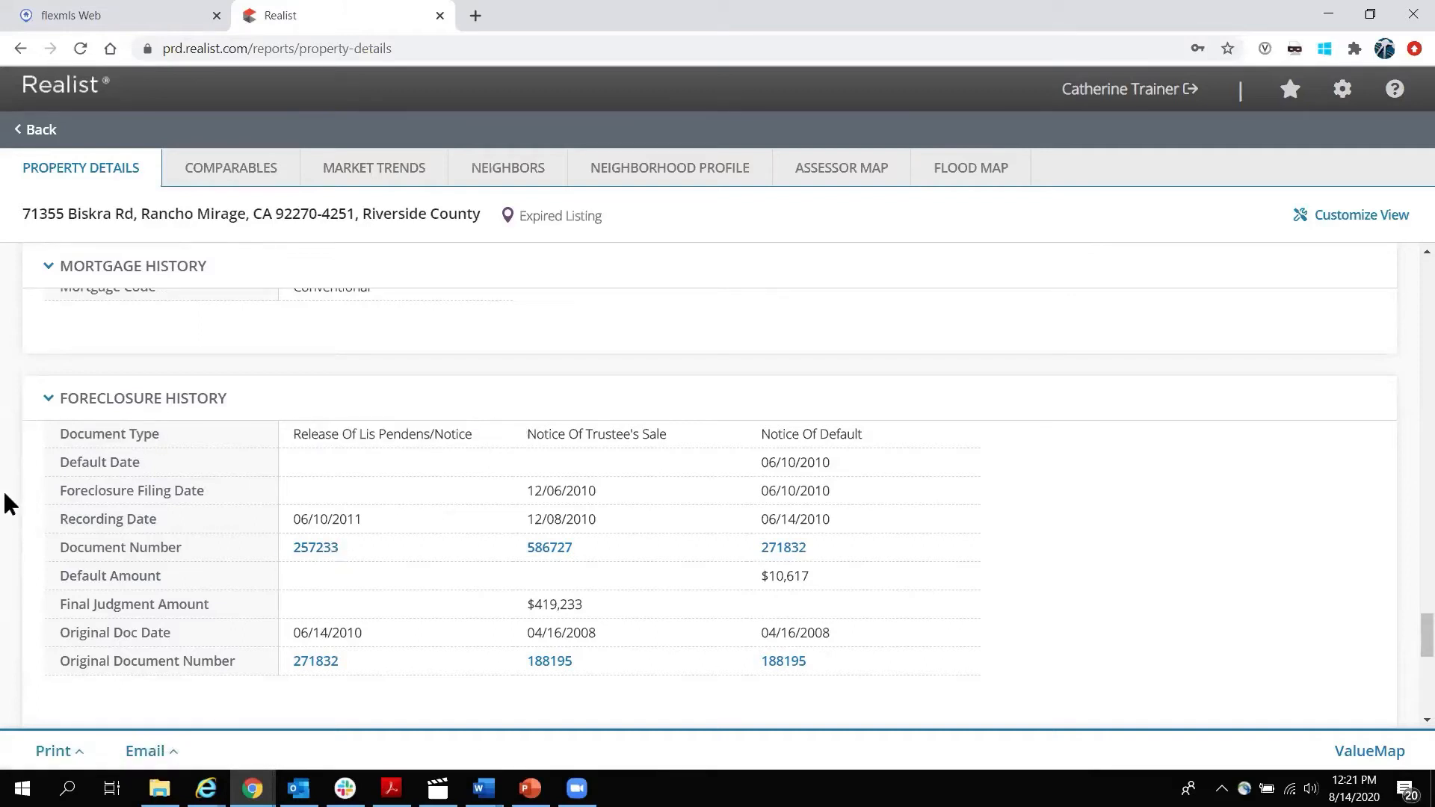
{"action": "scroll", "coordinate": [7, 491], "scroll_direction": "down", "scroll_amount": 2}
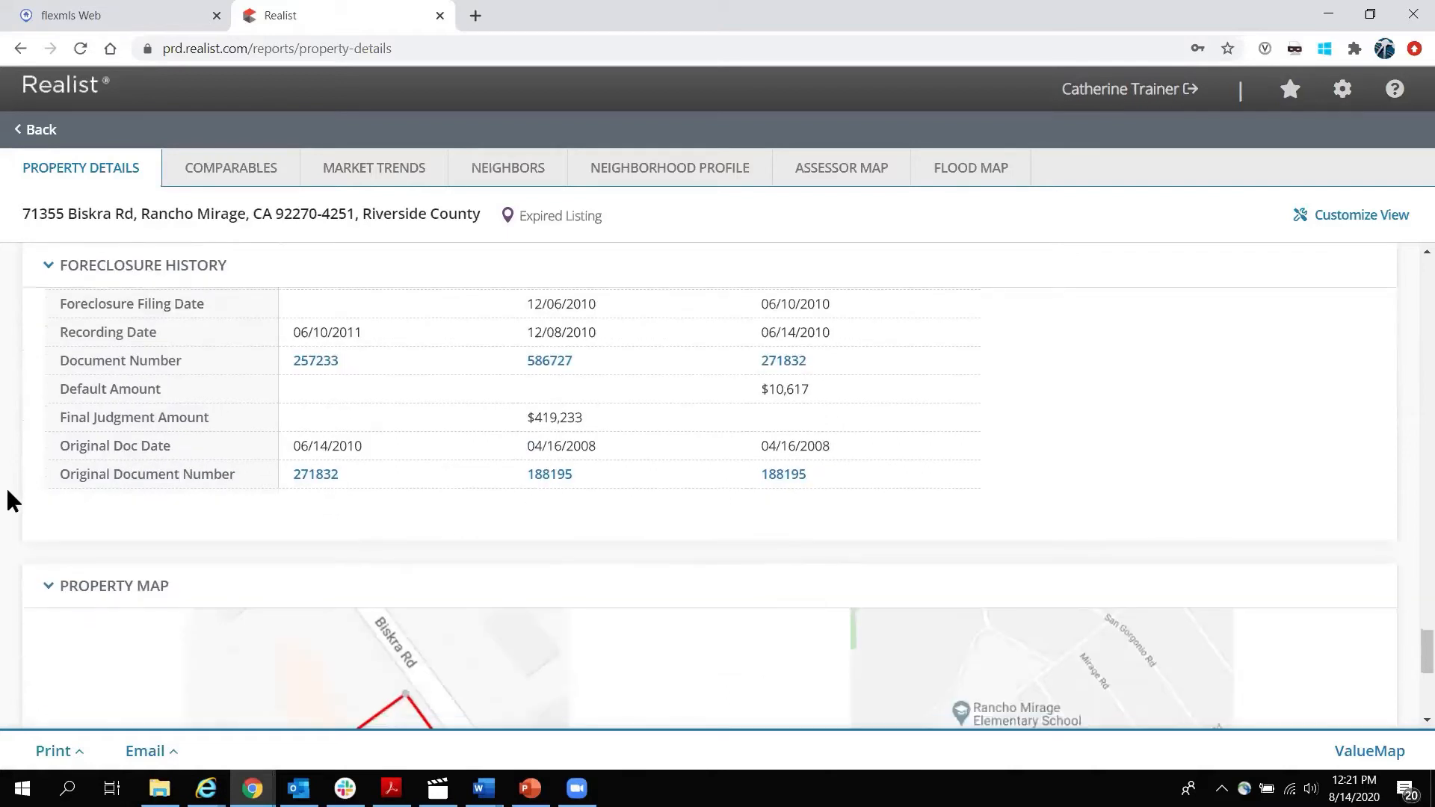
{"action": "scroll", "coordinate": [7, 492], "scroll_direction": "down", "scroll_amount": 4}
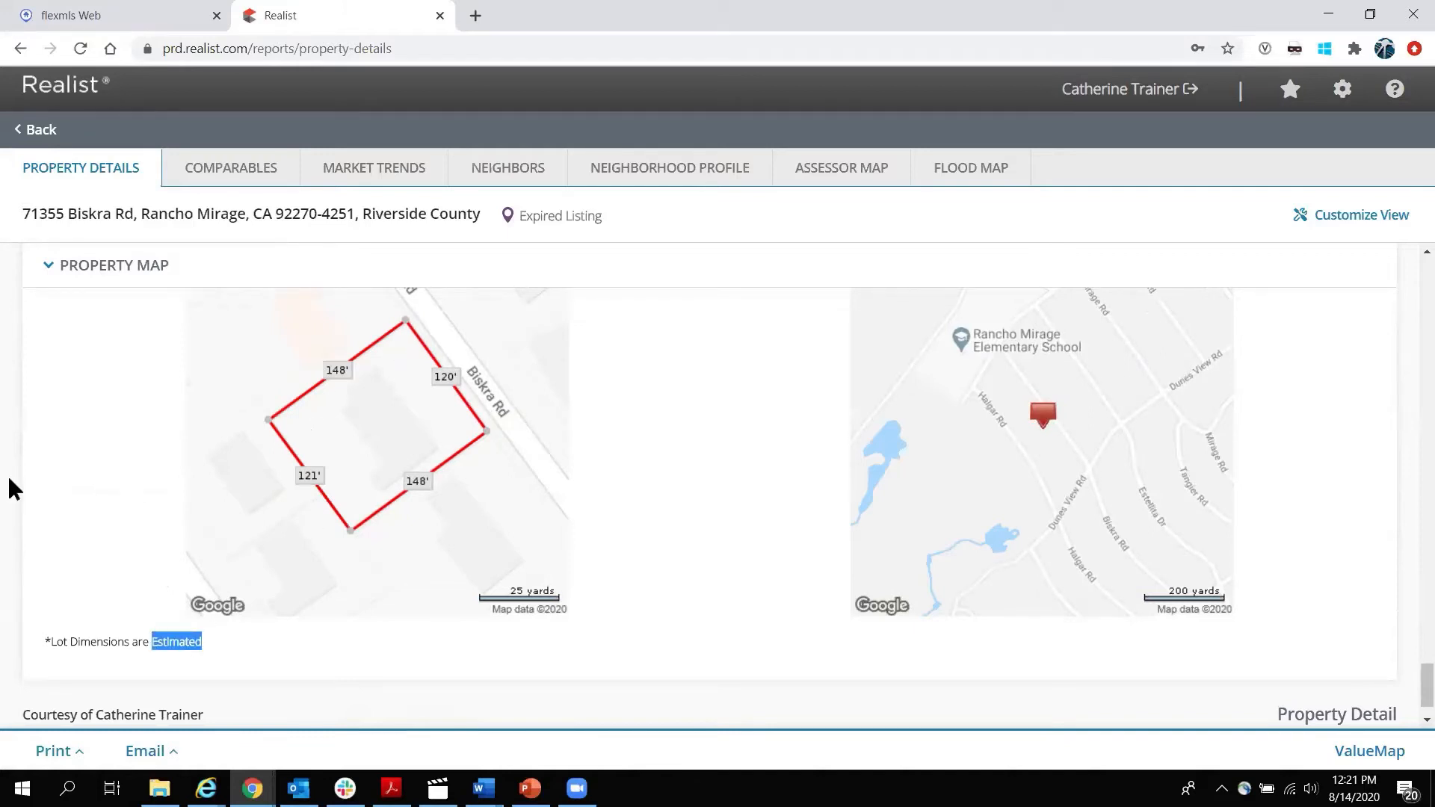
{"action": "scroll", "coordinate": [7, 474], "scroll_direction": "up", "scroll_amount": 15}
{"action": "scroll", "coordinate": [16, 482], "scroll_direction": "up", "scroll_amount": 10}
{"action": "scroll", "coordinate": [20, 491], "scroll_direction": "down", "scroll_amount": 1}
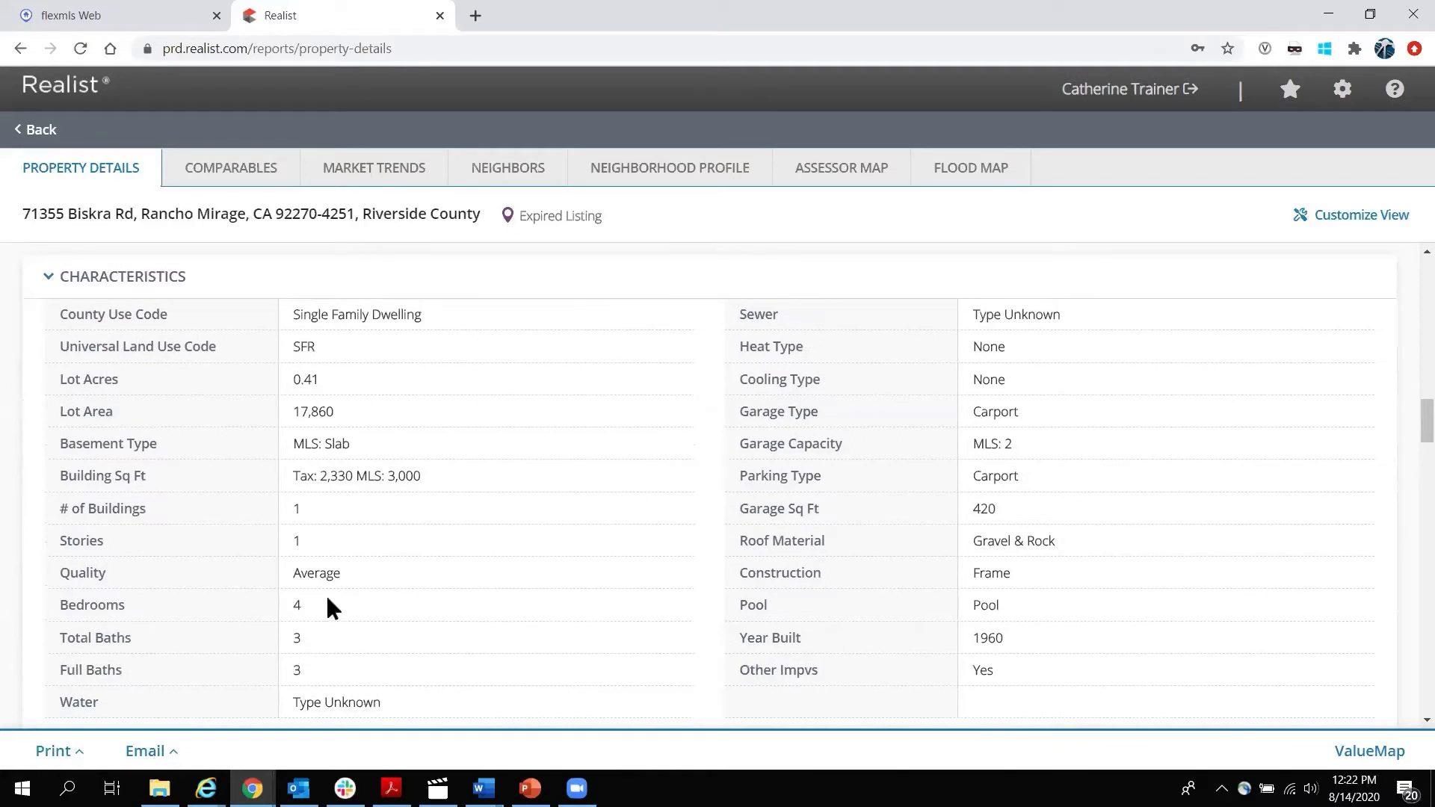
{"action": "scroll", "coordinate": [4, 502], "scroll_direction": "down", "scroll_amount": 1}
{"action": "scroll", "coordinate": [8, 502], "scroll_direction": "down", "scroll_amount": 20}
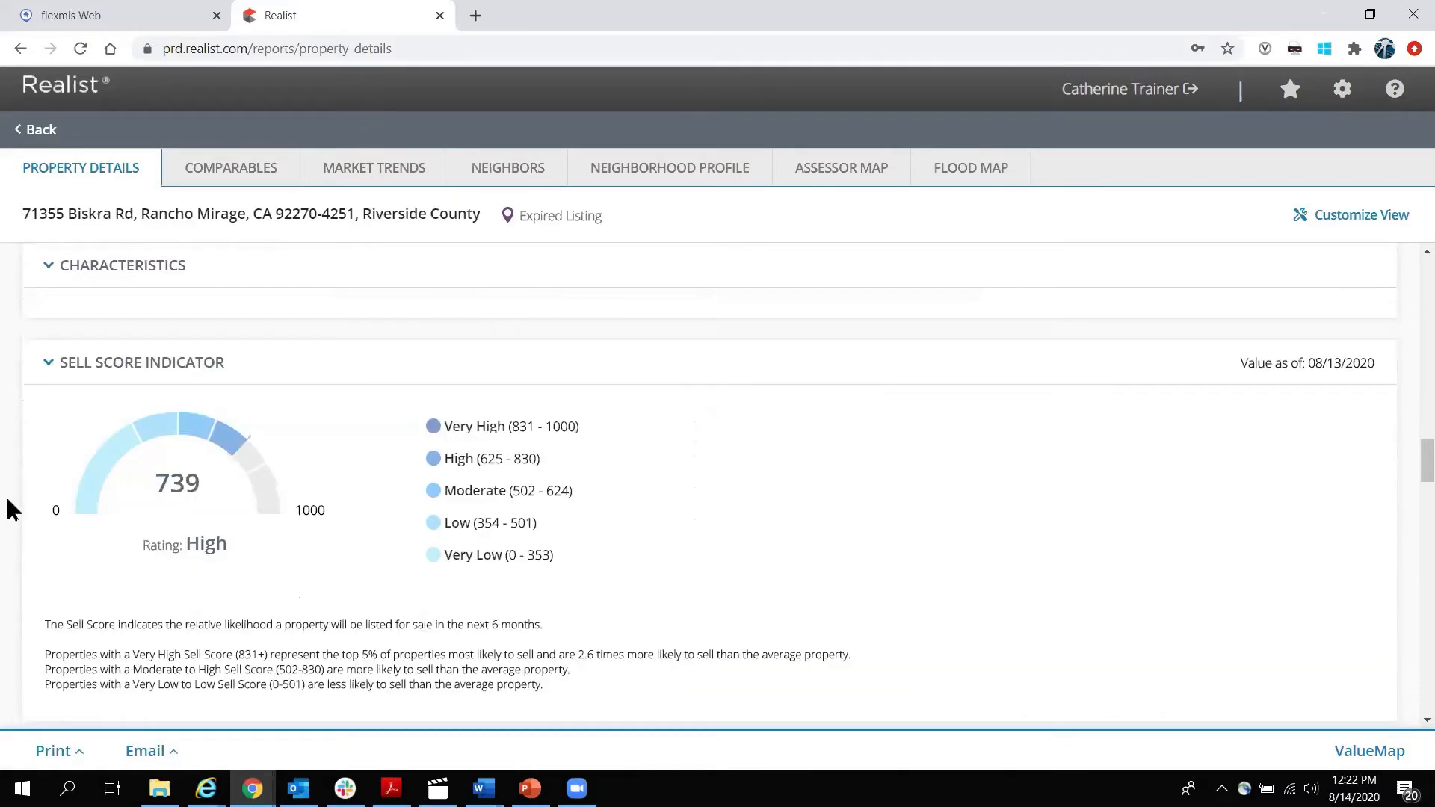
{"action": "scroll", "coordinate": [20, 490], "scroll_direction": "down", "scroll_amount": 8}
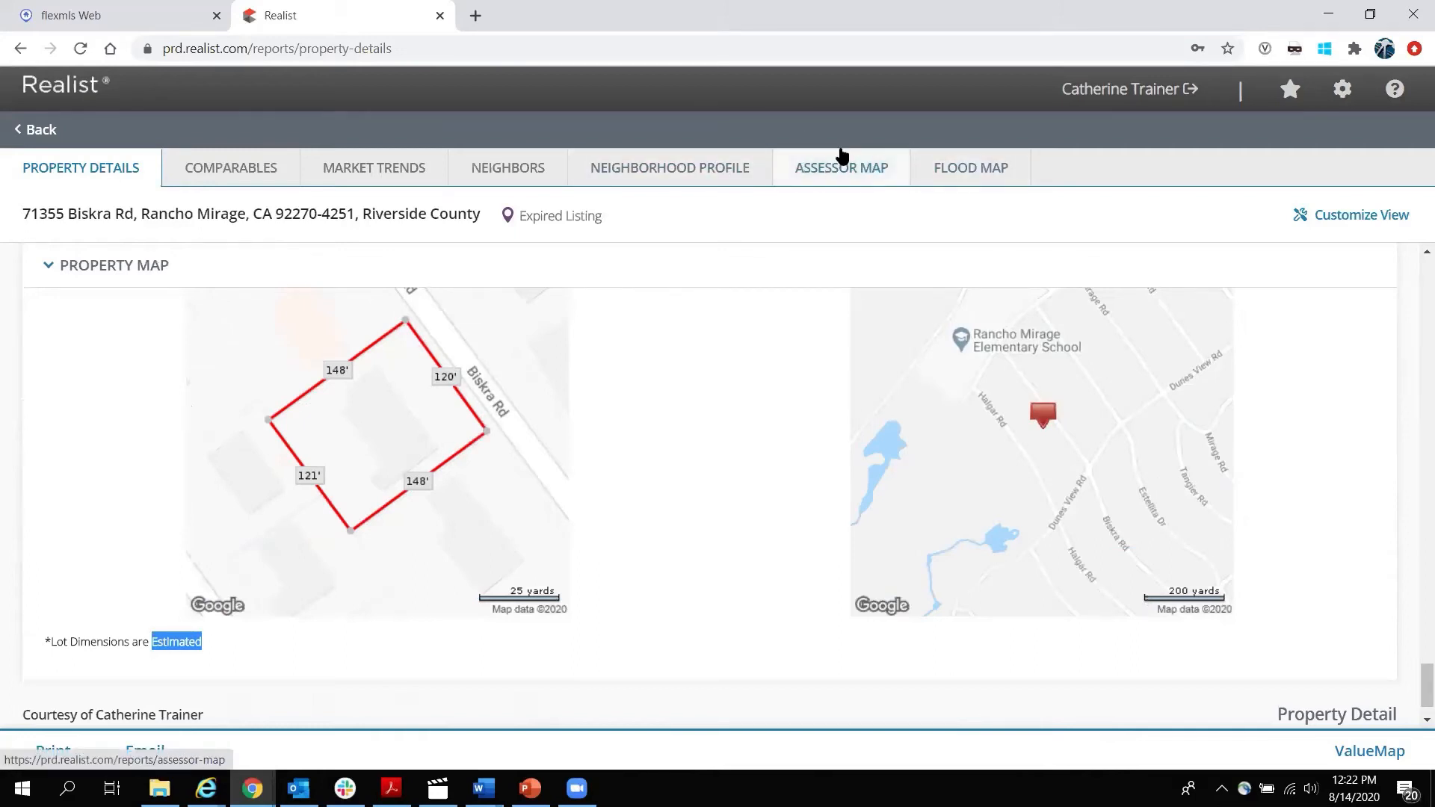
{"action": "scroll", "coordinate": [1001, 426], "scroll_direction": "up", "scroll_amount": 1}
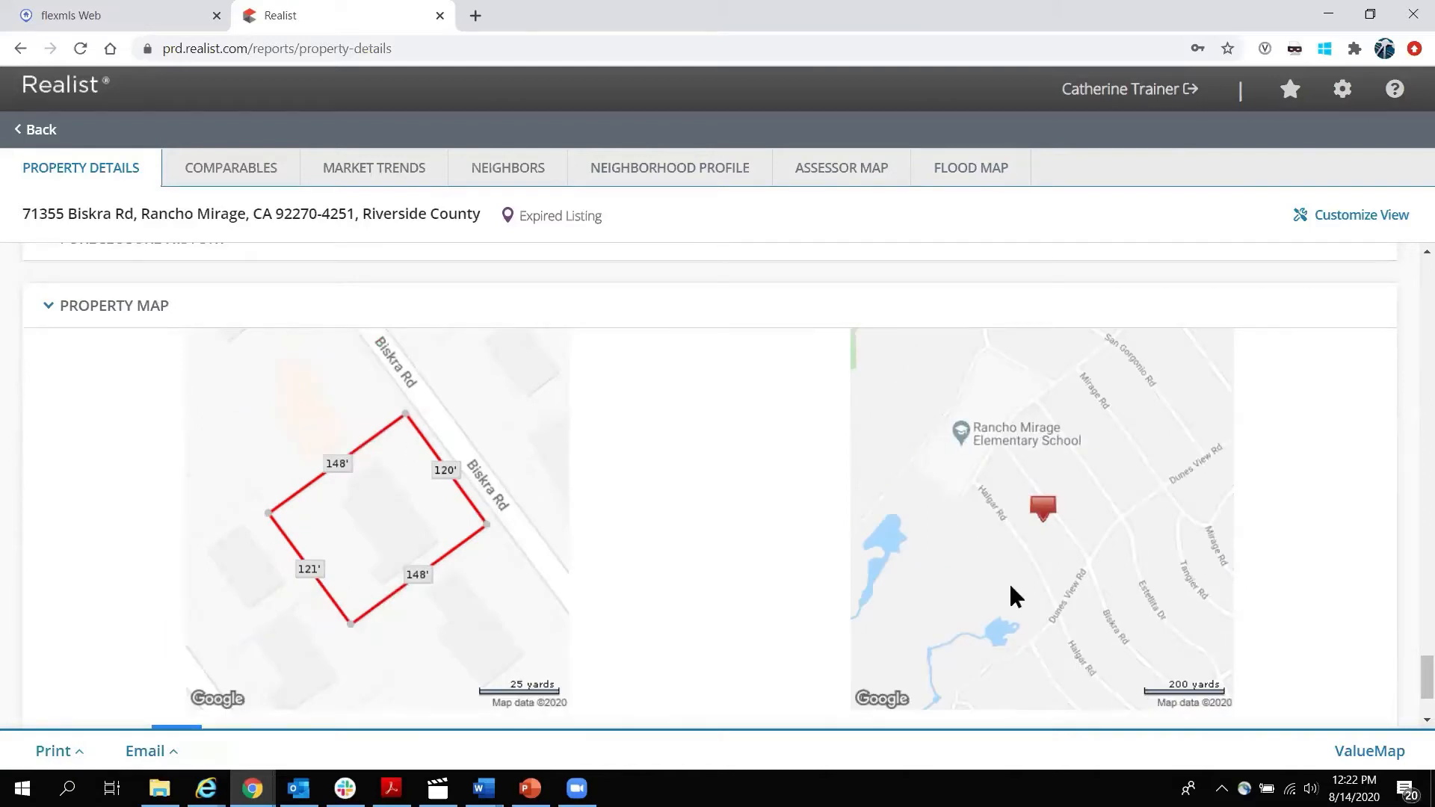
{"action": "scroll", "coordinate": [677, 471], "scroll_direction": "down", "scroll_amount": 2}
{"action": "left_click", "coordinate": [710, 460]}
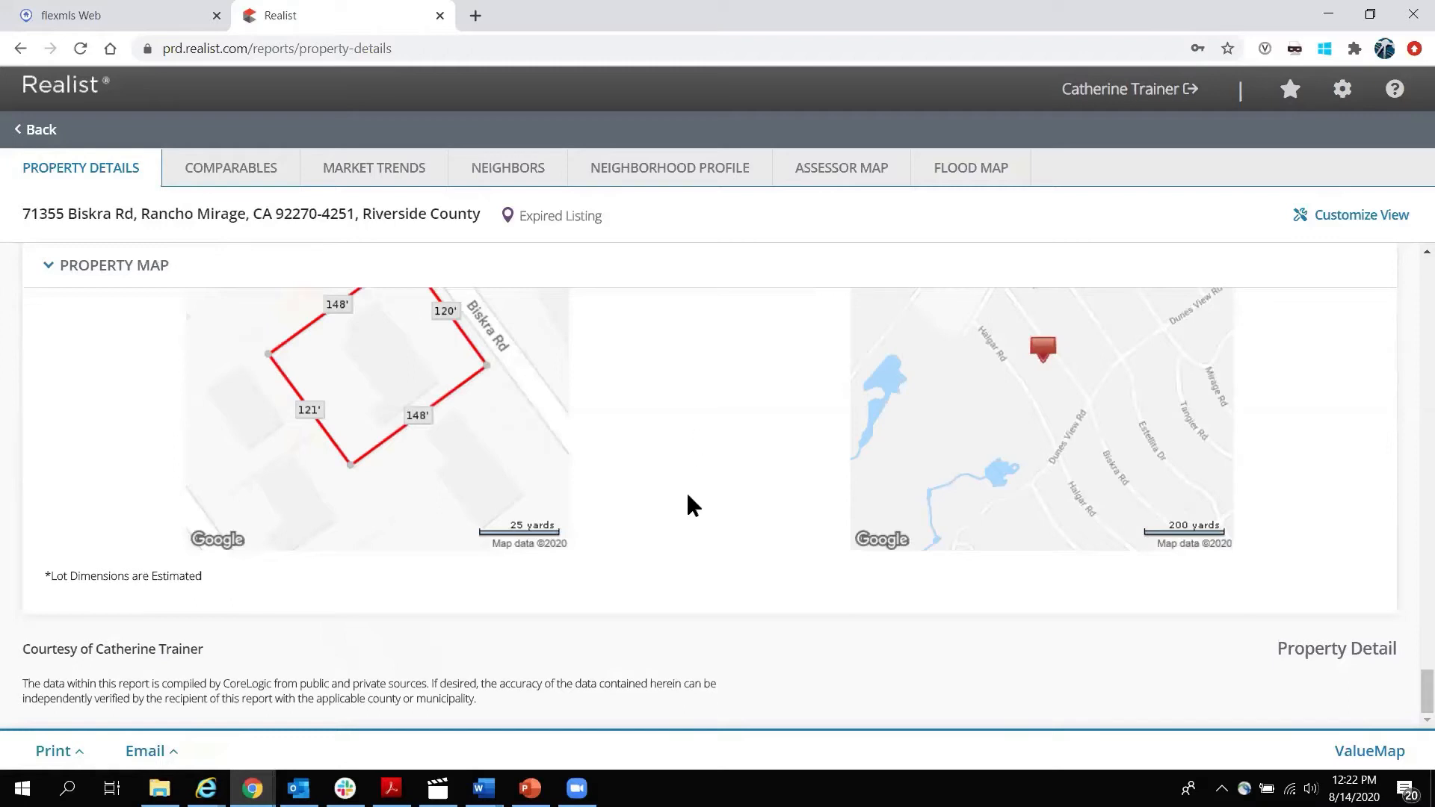
{"action": "scroll", "coordinate": [702, 508], "scroll_direction": "up", "scroll_amount": 2}
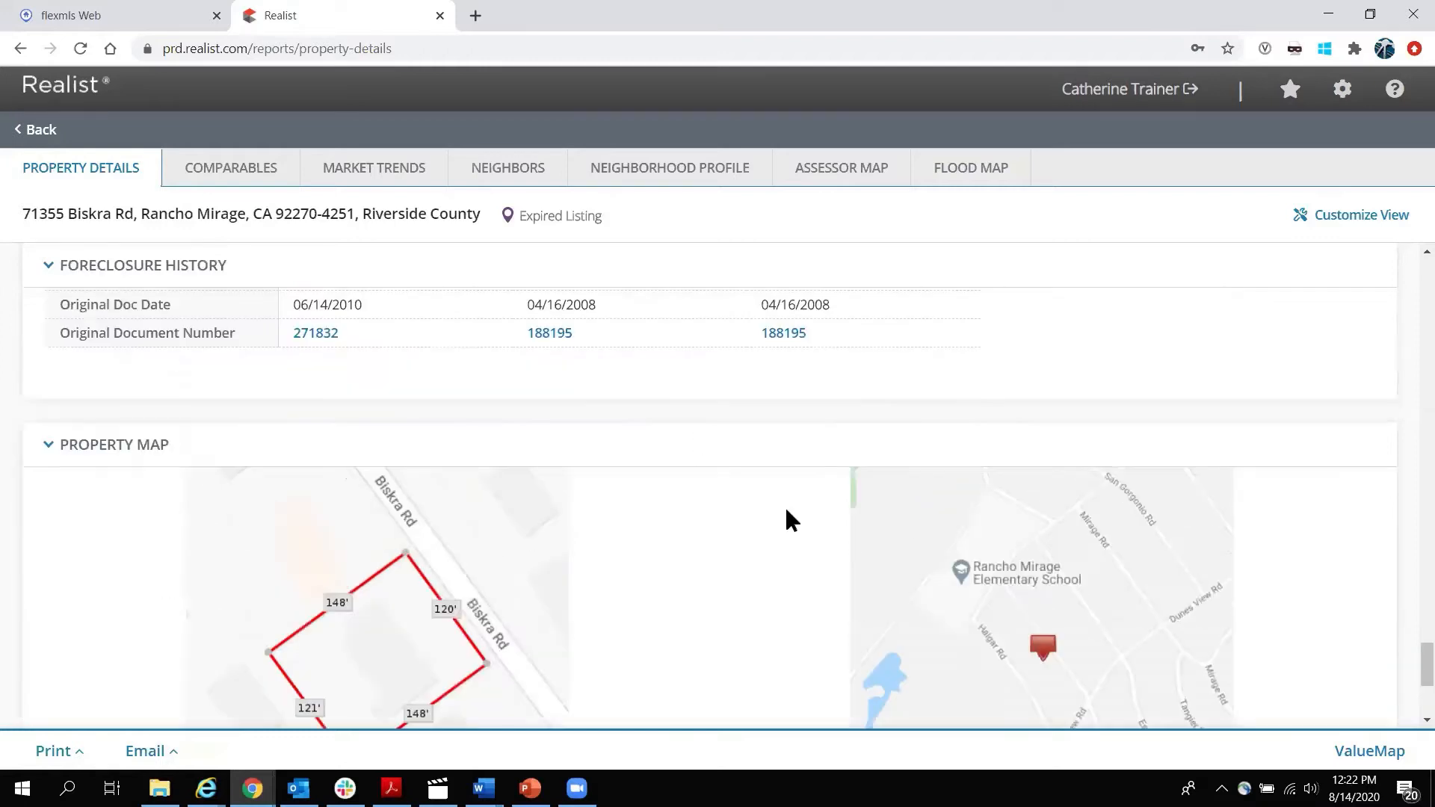
{"action": "scroll", "coordinate": [786, 510], "scroll_direction": "up", "scroll_amount": 9}
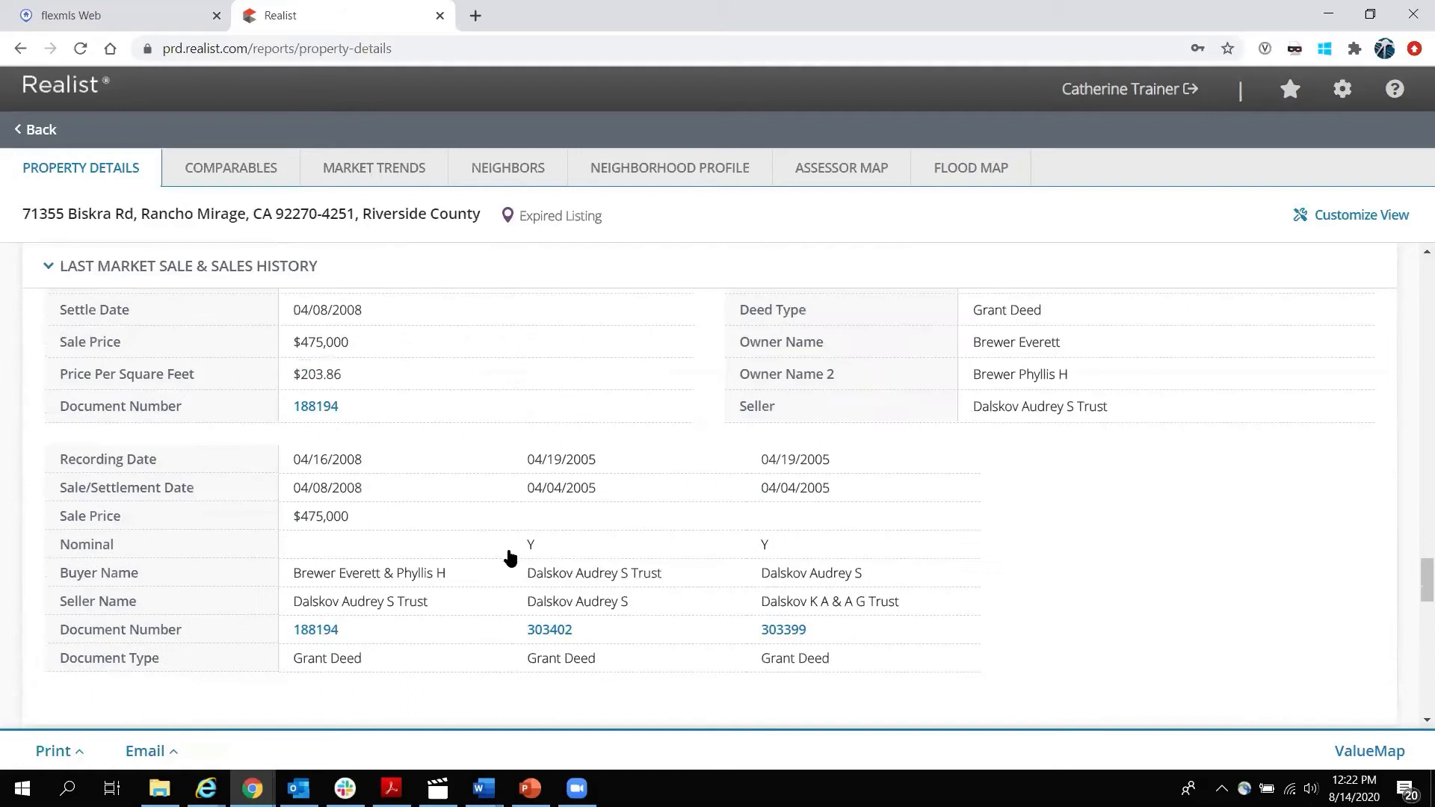
{"action": "scroll", "coordinate": [510, 557], "scroll_direction": "up", "scroll_amount": 6}
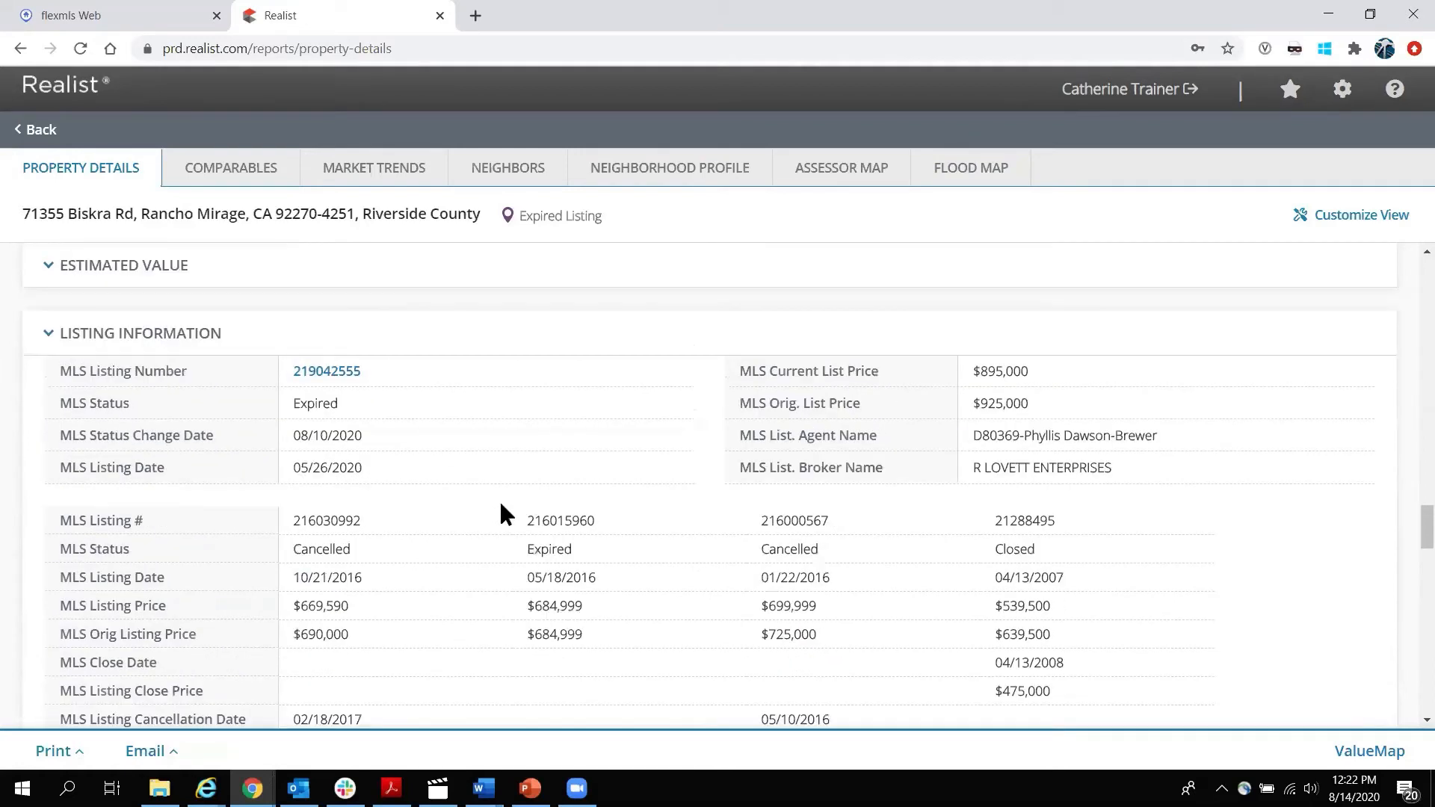
{"action": "scroll", "coordinate": [501, 515], "scroll_direction": "up", "scroll_amount": 7}
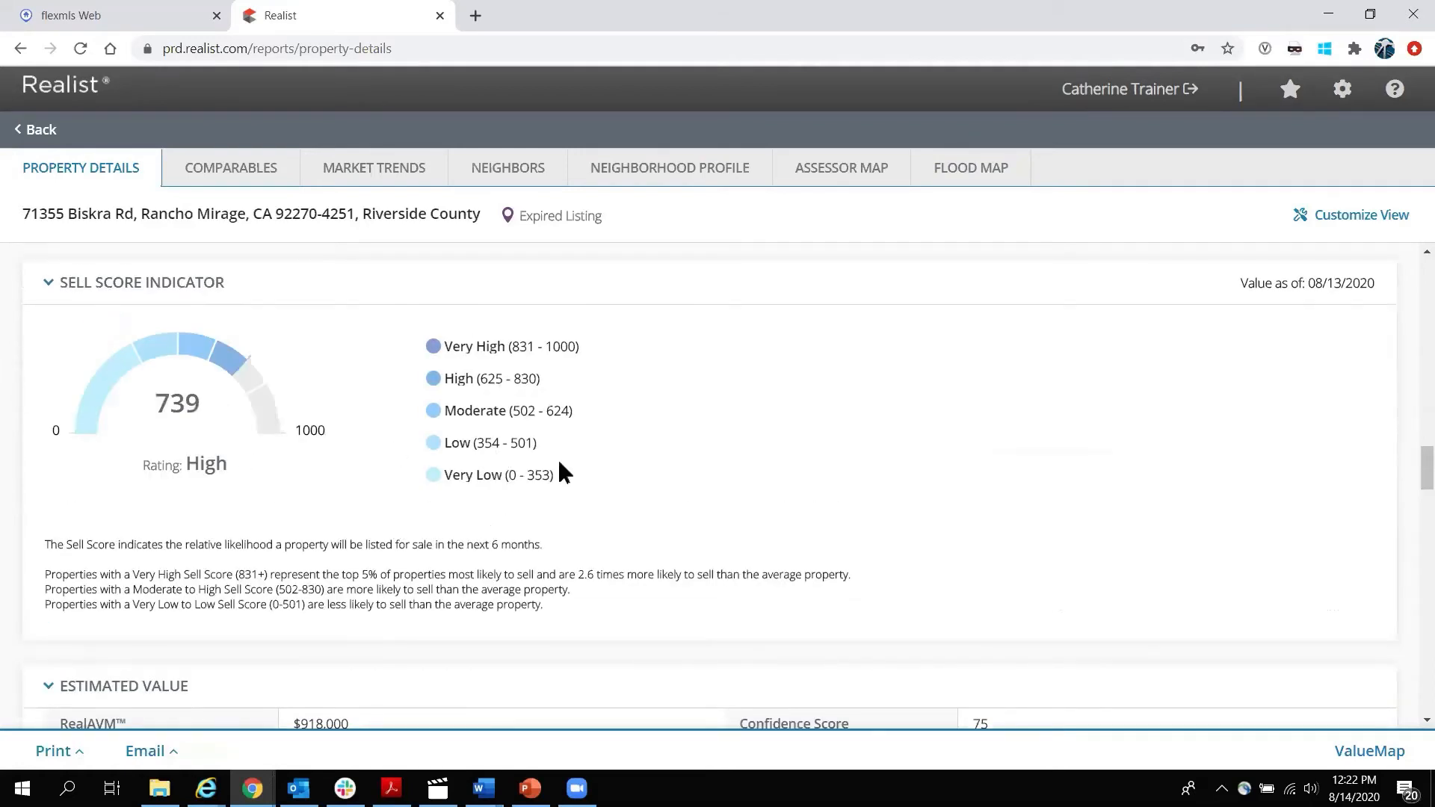
{"action": "scroll", "coordinate": [564, 472], "scroll_direction": "up", "scroll_amount": 5}
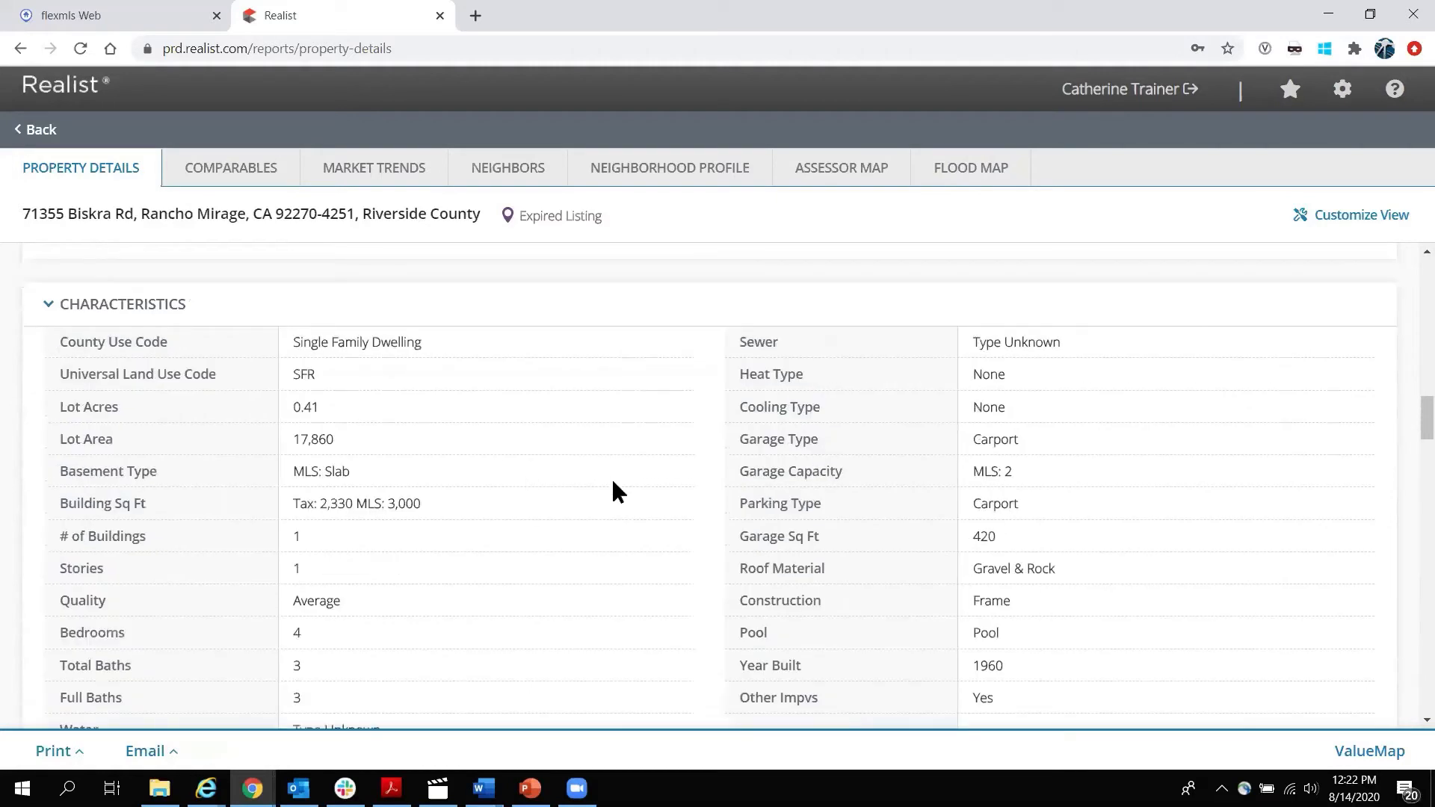
{"action": "scroll", "coordinate": [612, 480], "scroll_direction": "up", "scroll_amount": 7}
{"action": "scroll", "coordinate": [618, 489], "scroll_direction": "up", "scroll_amount": 10}
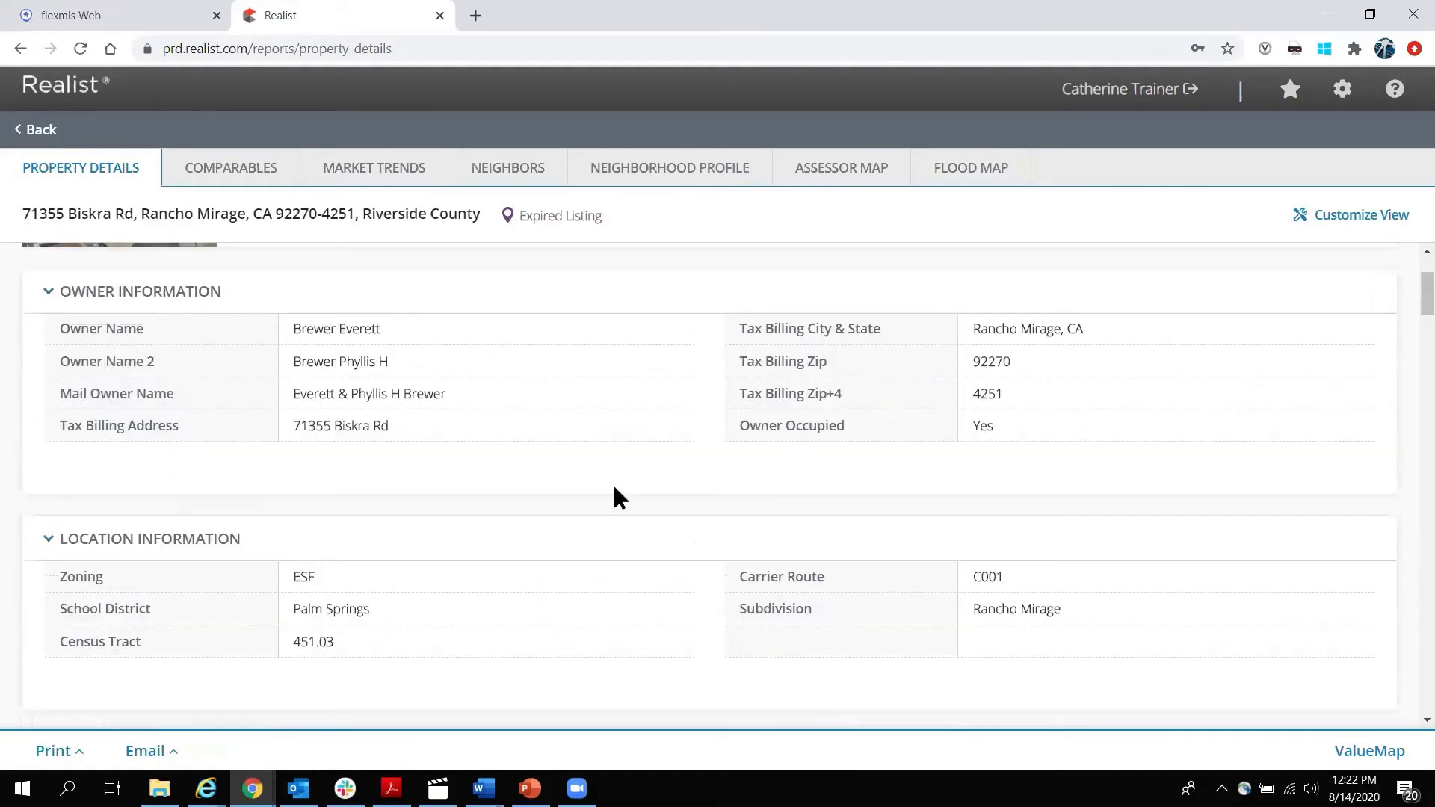
{"action": "scroll", "coordinate": [615, 493], "scroll_direction": "up", "scroll_amount": 2}
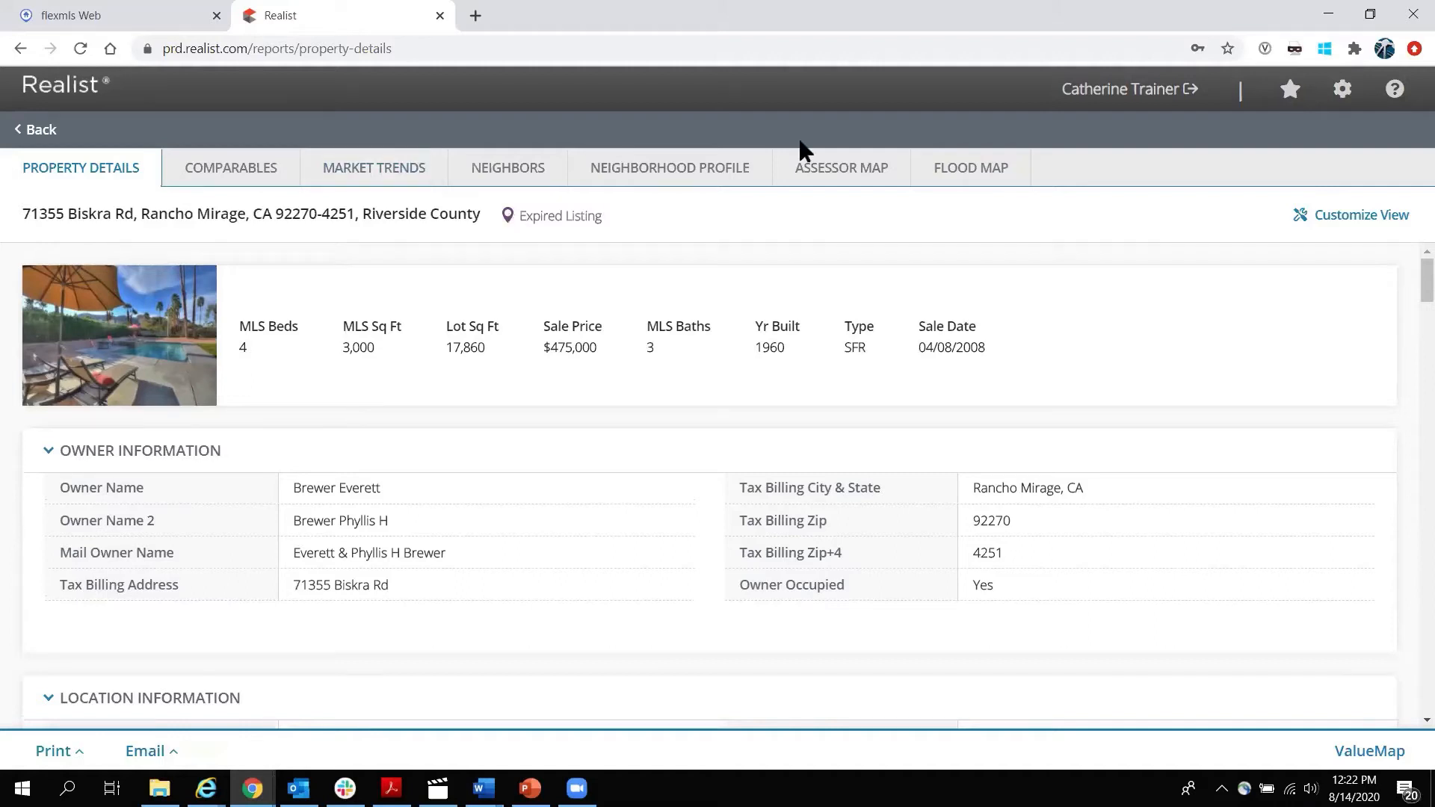
{"action": "left_click", "coordinate": [221, 172]}
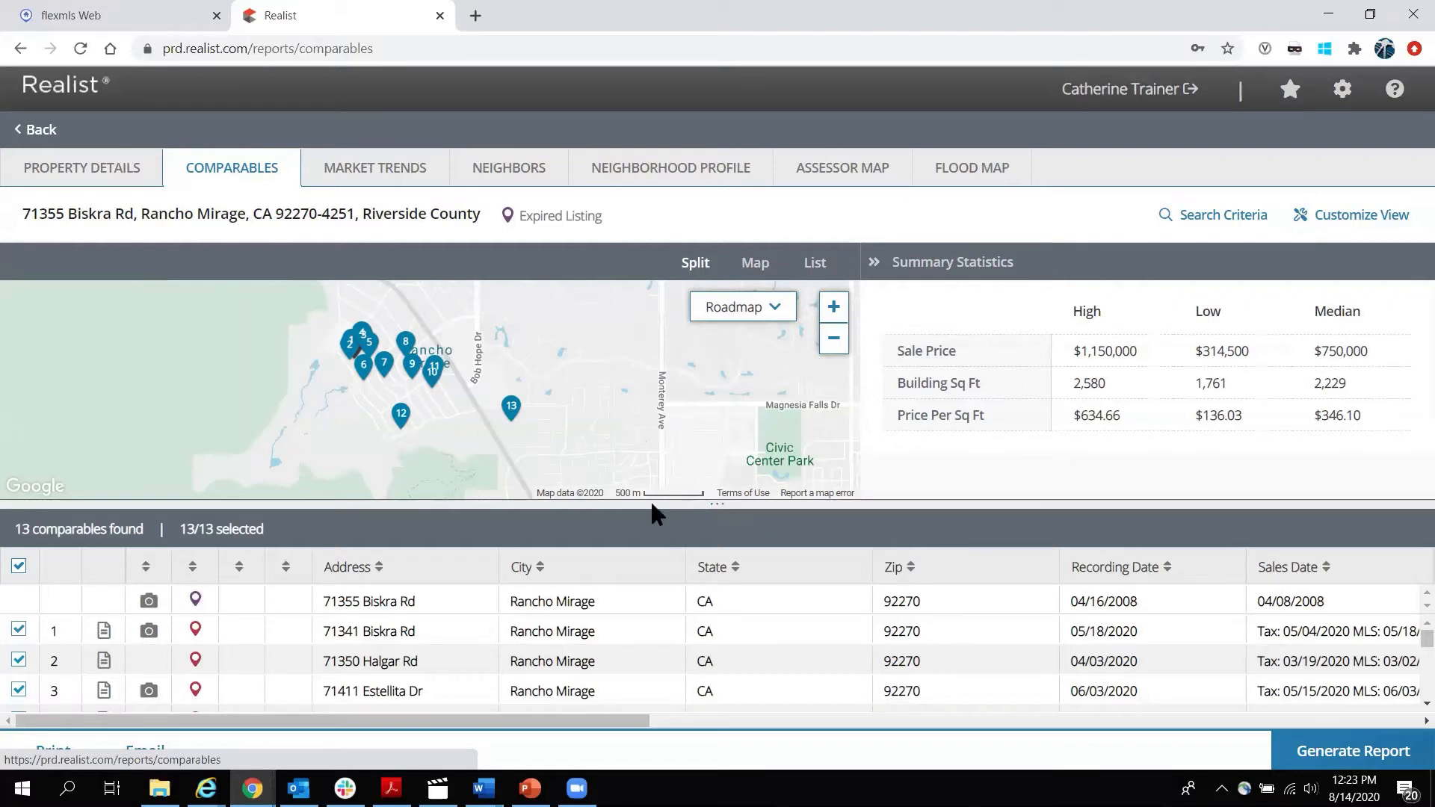
{"action": "left_click_drag", "start_coordinate": [717, 502], "coordinate": [732, 346]}
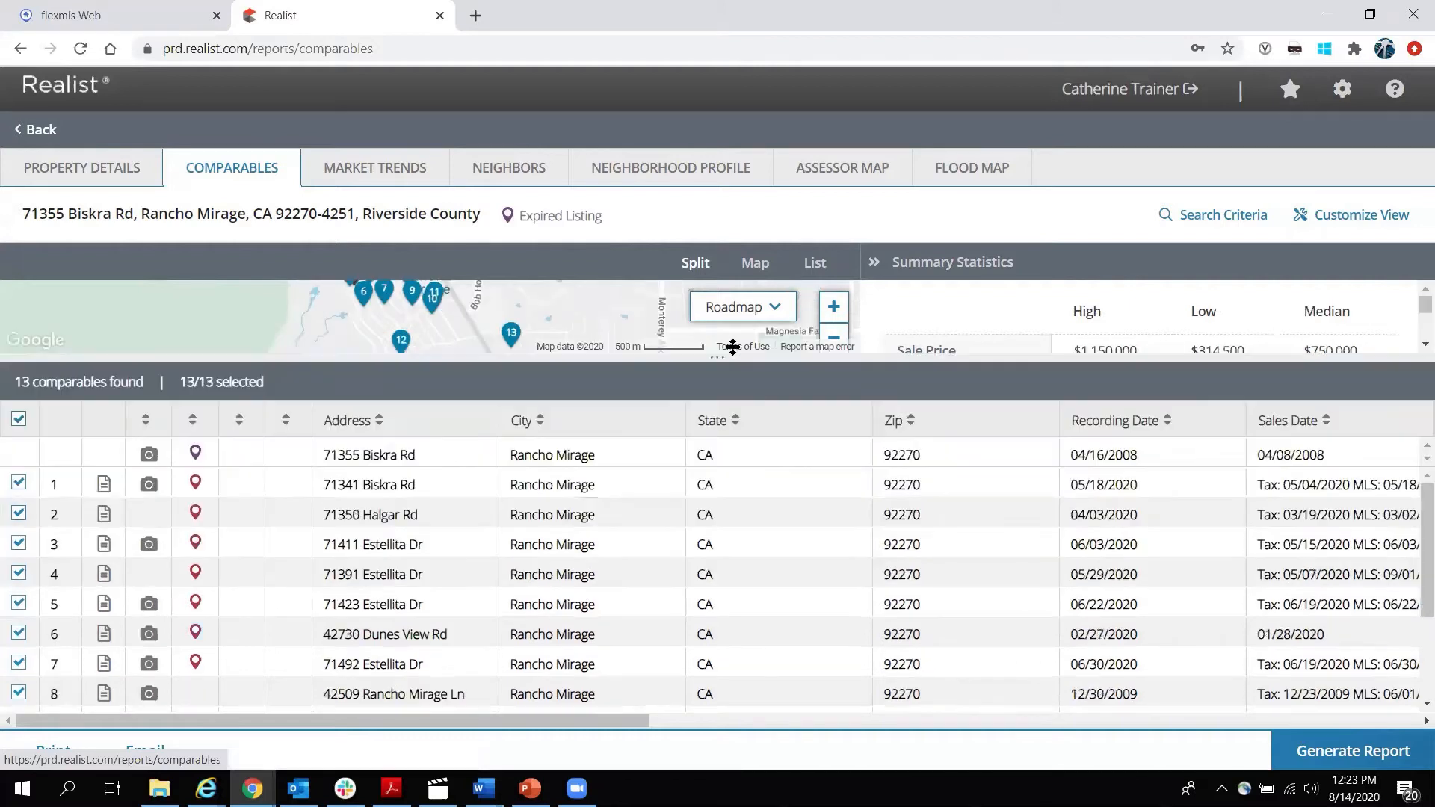
{"action": "scroll", "coordinate": [541, 576], "scroll_direction": "down", "scroll_amount": 2}
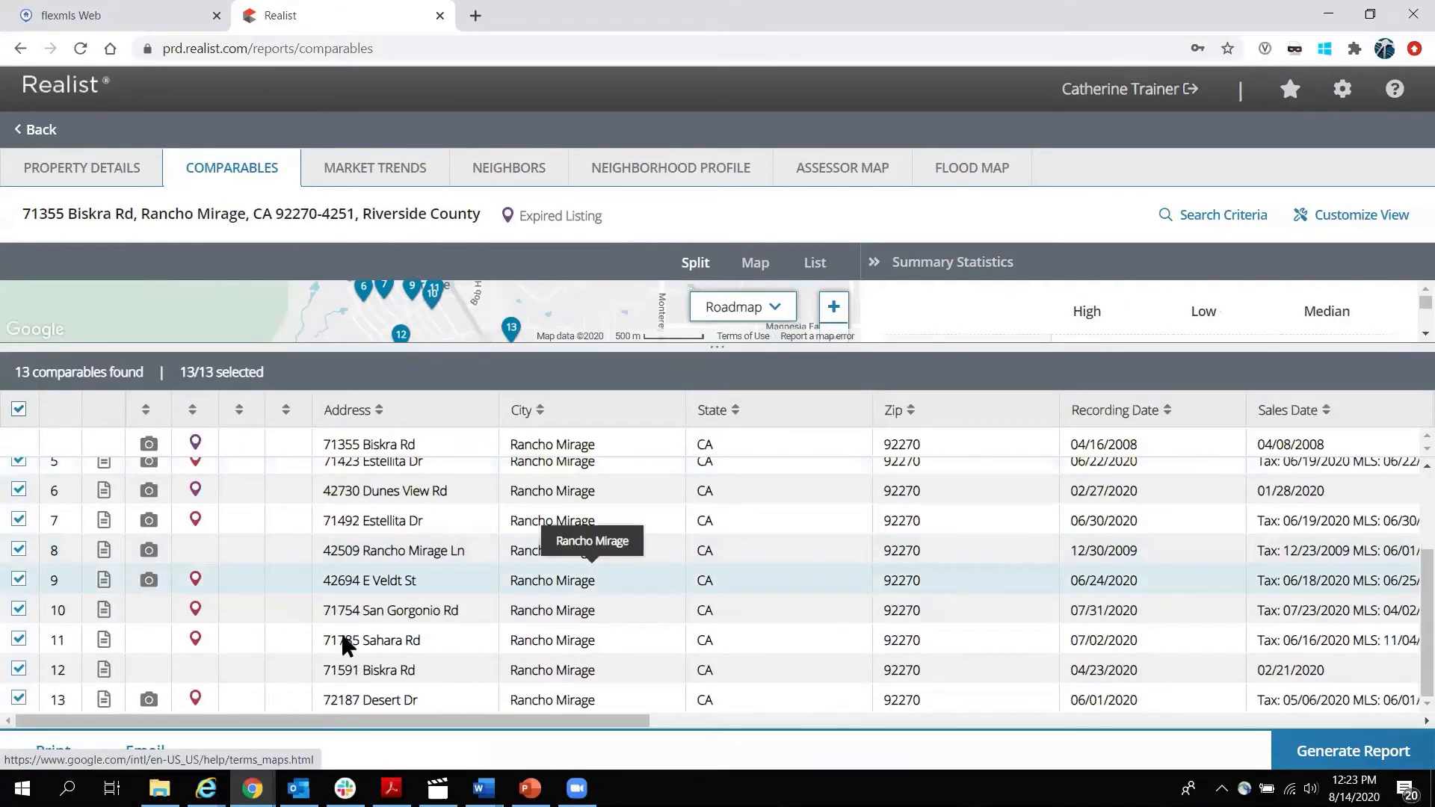
{"action": "scroll", "coordinate": [344, 644], "scroll_direction": "up", "scroll_amount": 3}
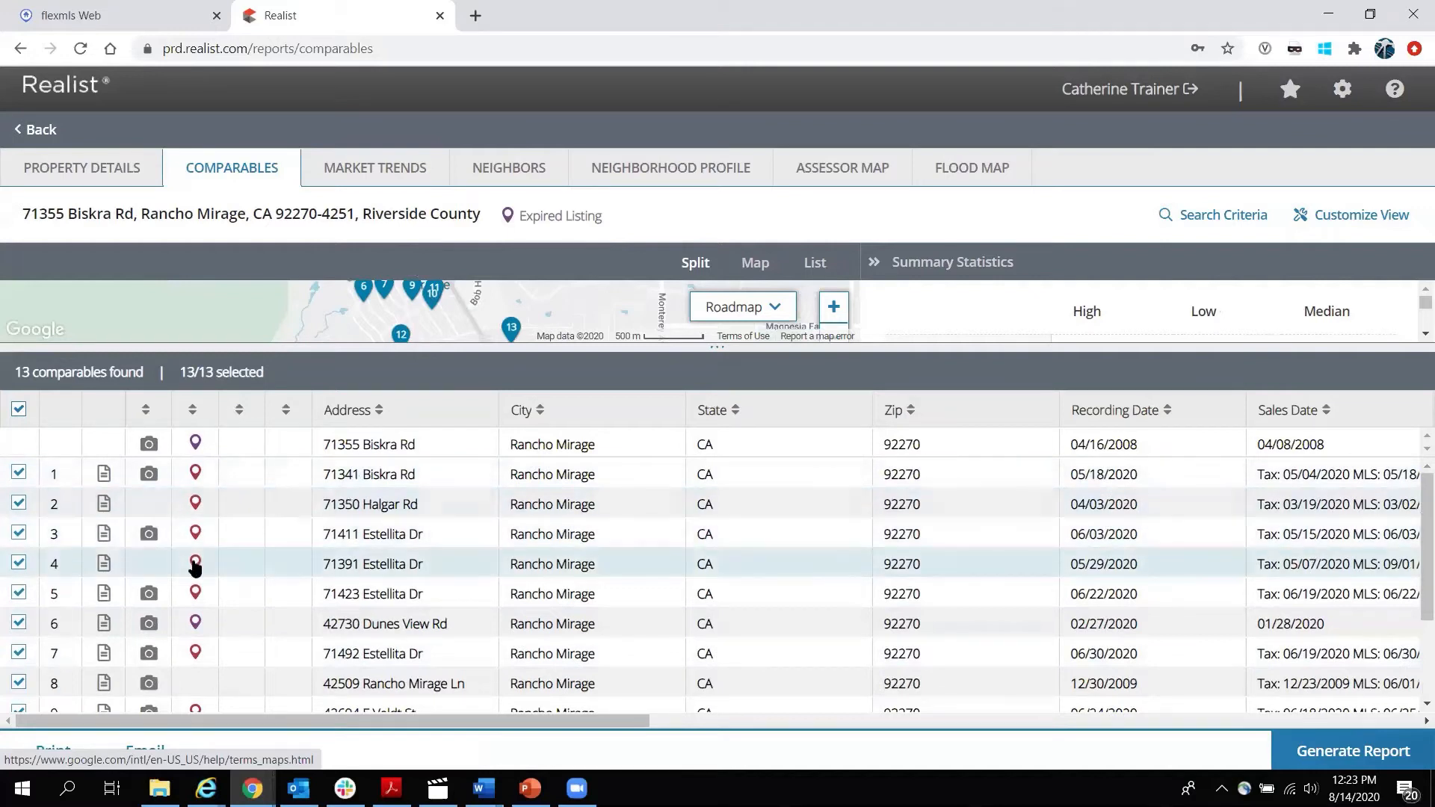
{"action": "mouse_move", "coordinate": [195, 627]}
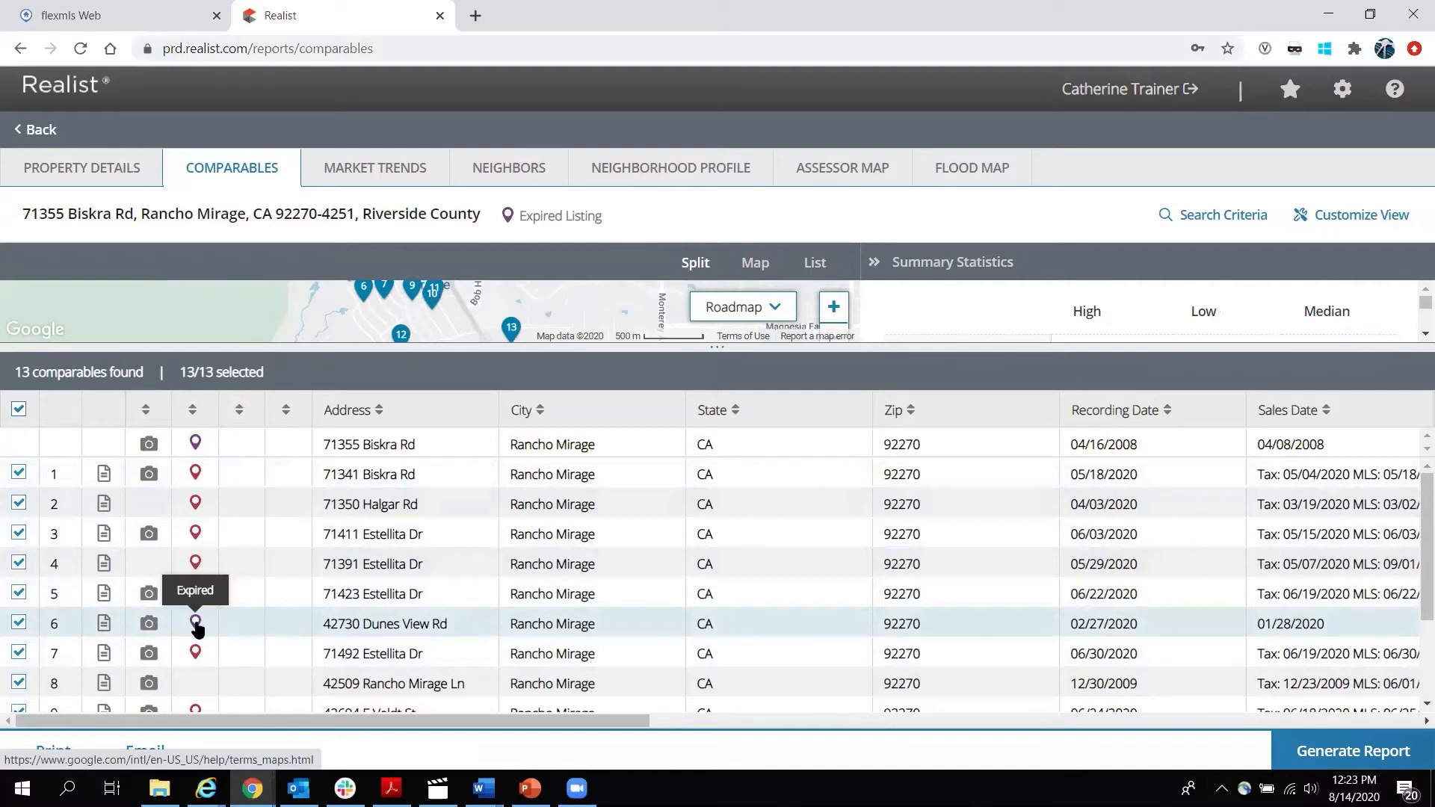
{"action": "scroll", "coordinate": [196, 628], "scroll_direction": "down", "scroll_amount": 2}
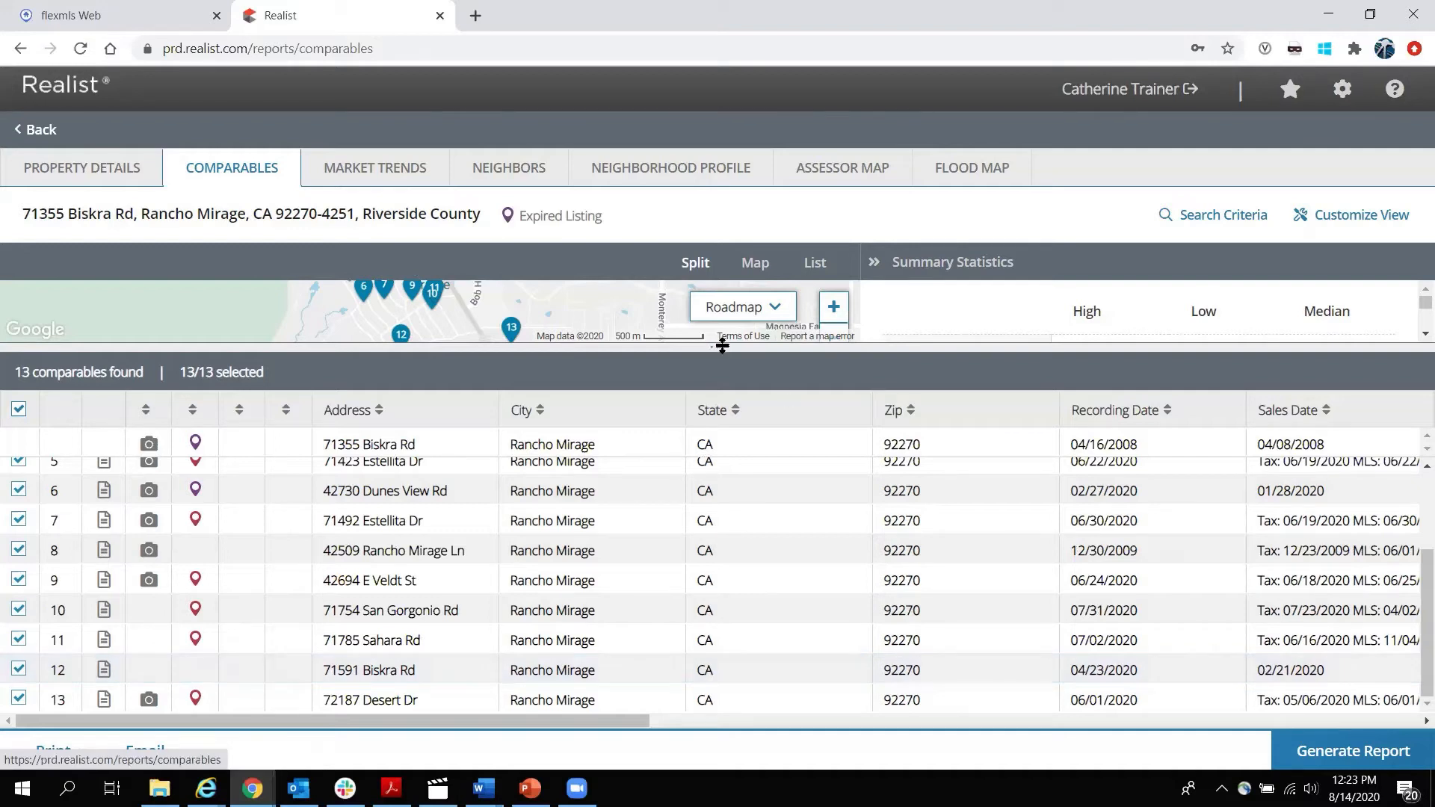
{"action": "left_click_drag", "start_coordinate": [722, 349], "coordinate": [716, 498]}
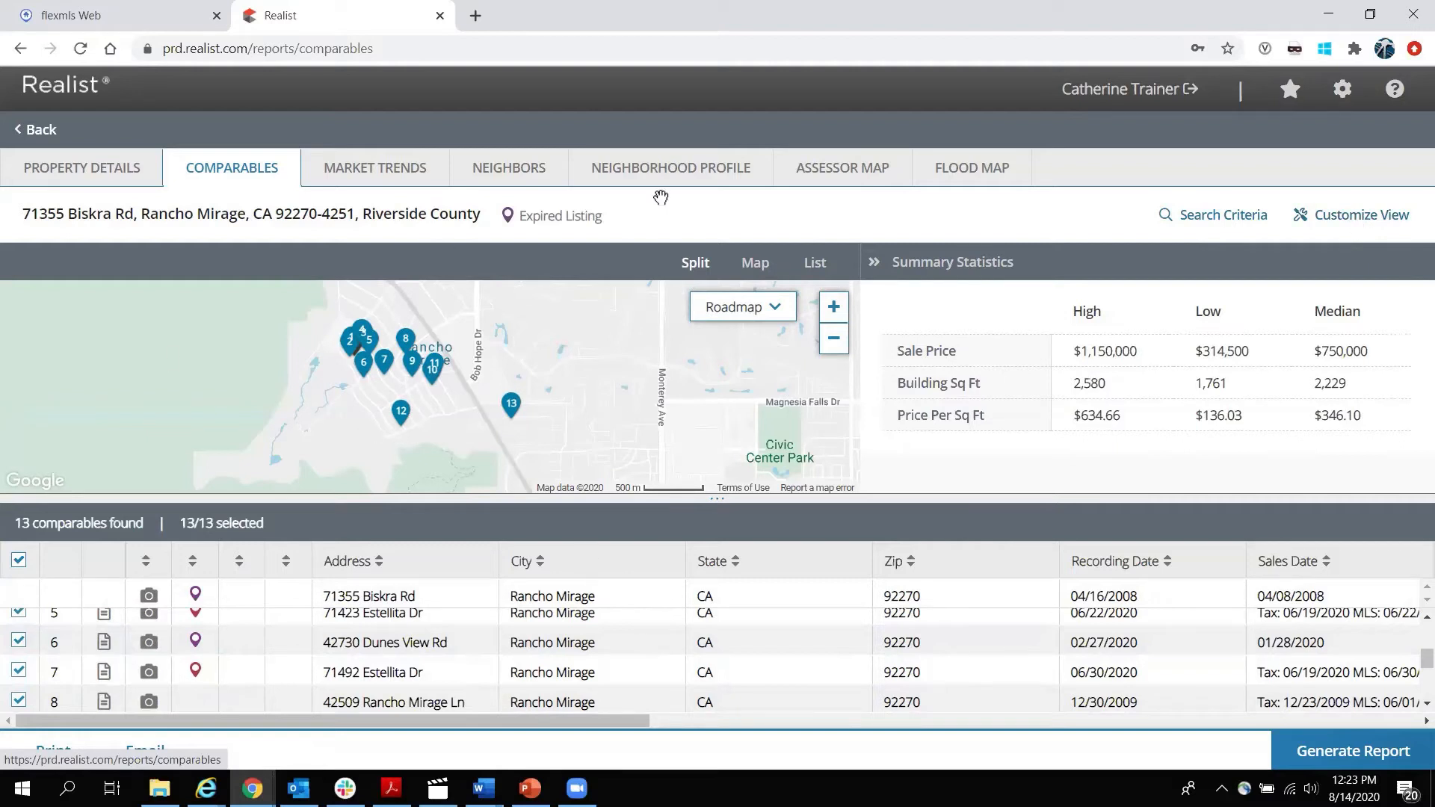
{"action": "left_click", "coordinate": [1225, 216]}
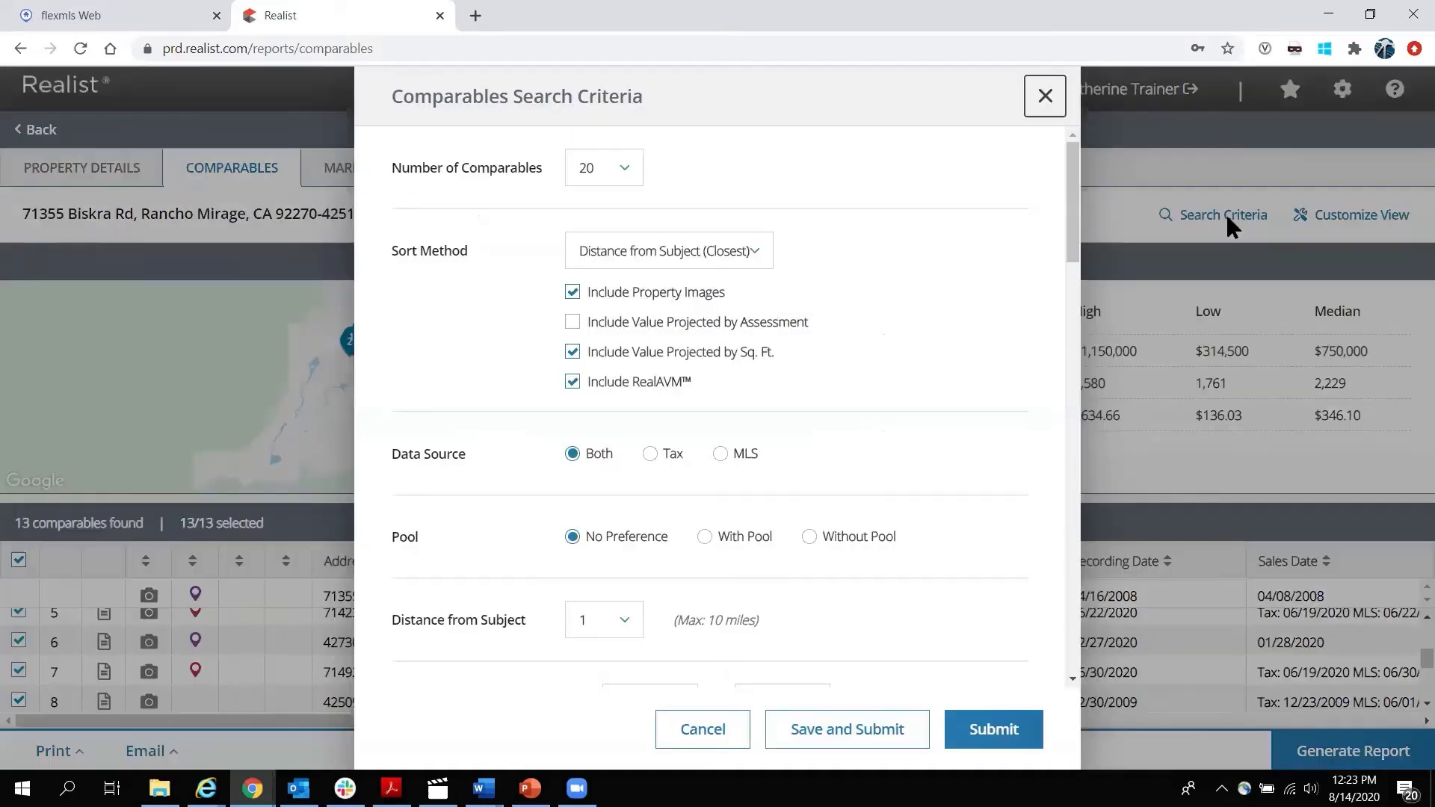
Keep 20 comparables and sorting by distance from subject in the search criteria.
{"action": "left_click", "coordinate": [620, 173]}
{"action": "mouse_move", "coordinate": [684, 290]}
{"action": "left_mouse_down"}
{"action": "mouse_move", "coordinate": [687, 409]}
{"action": "mouse_move", "coordinate": [689, 269]}
{"action": "left_mouse_up"}
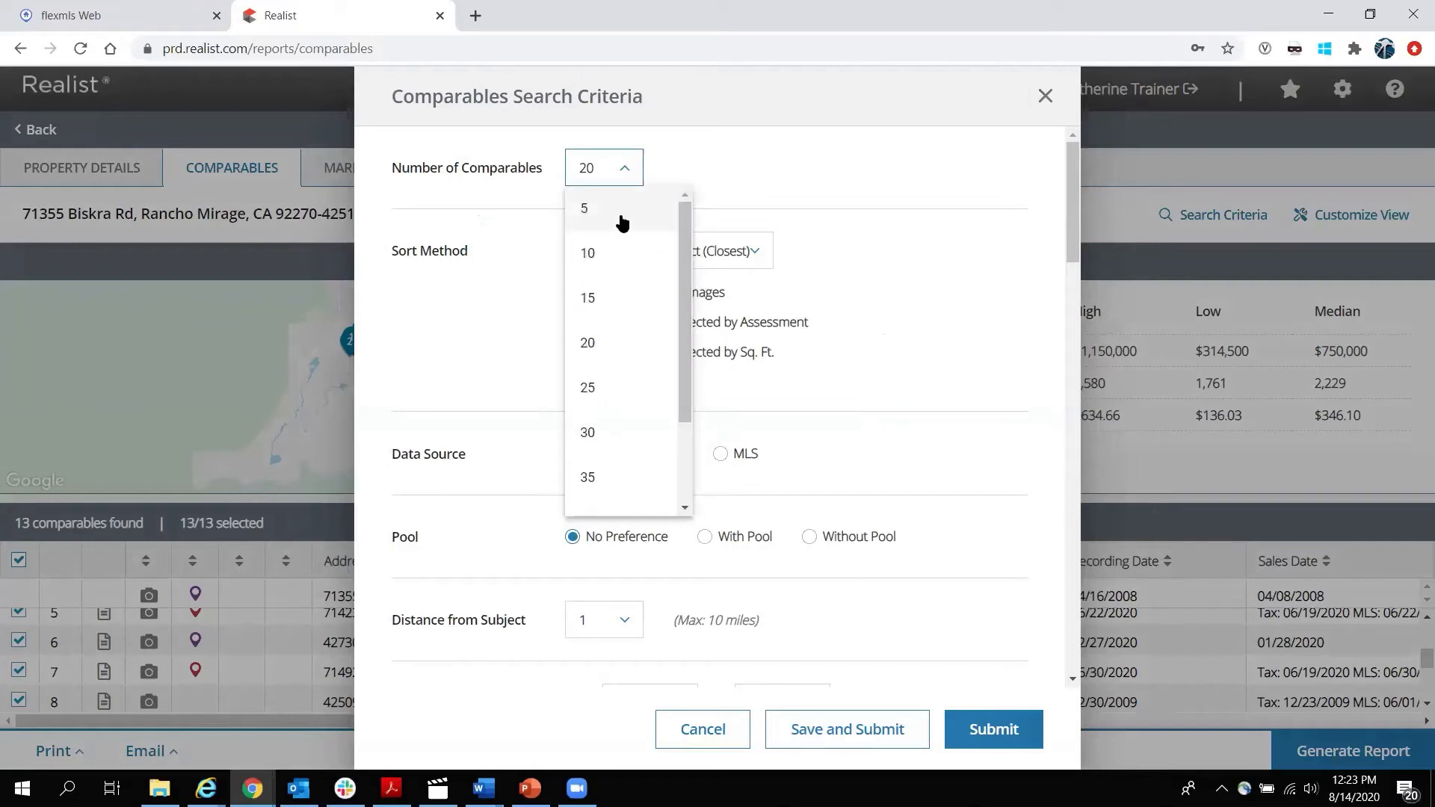
{"action": "left_click", "coordinate": [886, 154]}
{"action": "left_click", "coordinate": [755, 249]}
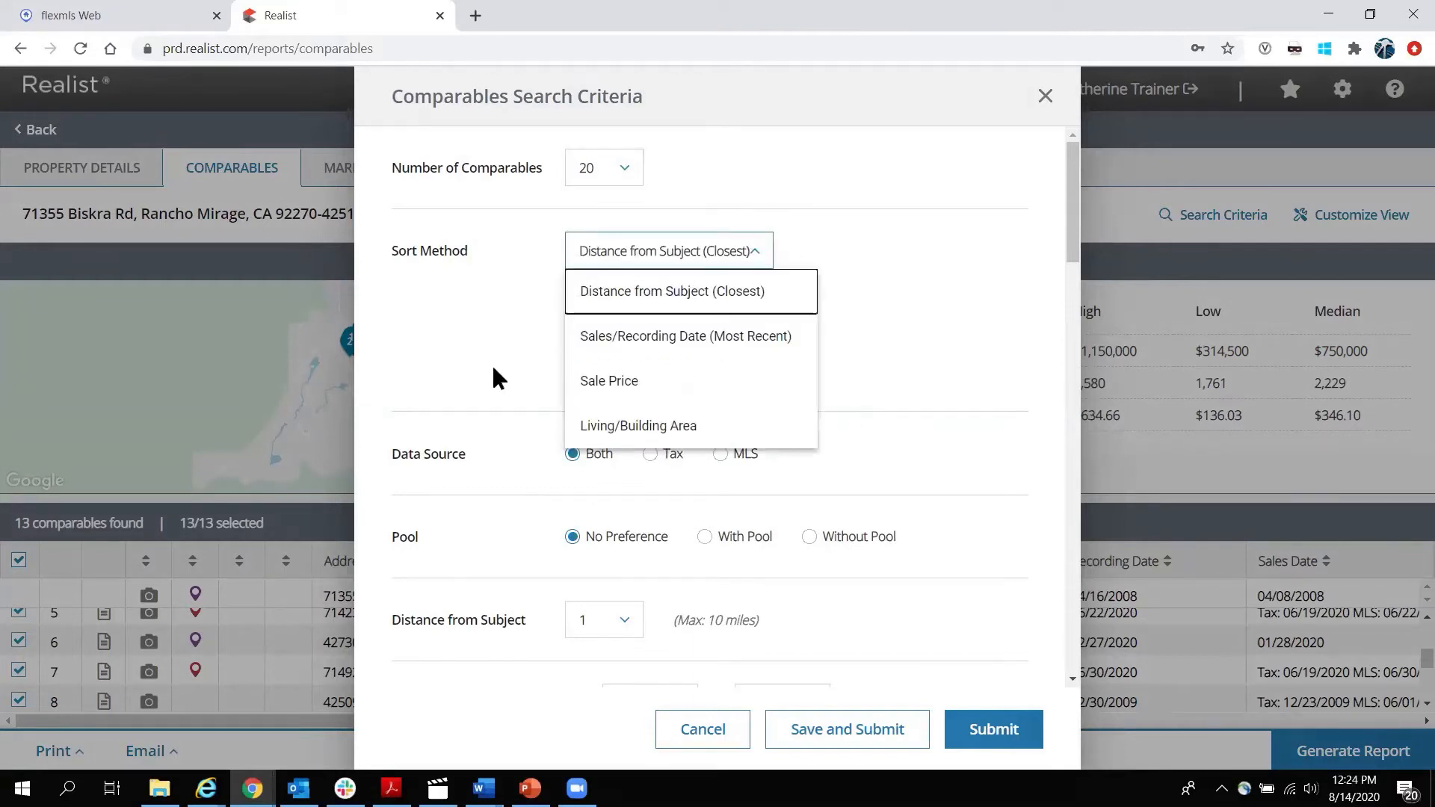
{"action": "left_click", "coordinate": [815, 250]}
Keep the 6-month search period and review the criteria down to the Style options.
{"action": "scroll", "coordinate": [850, 284], "scroll_direction": "down", "scroll_amount": 3}
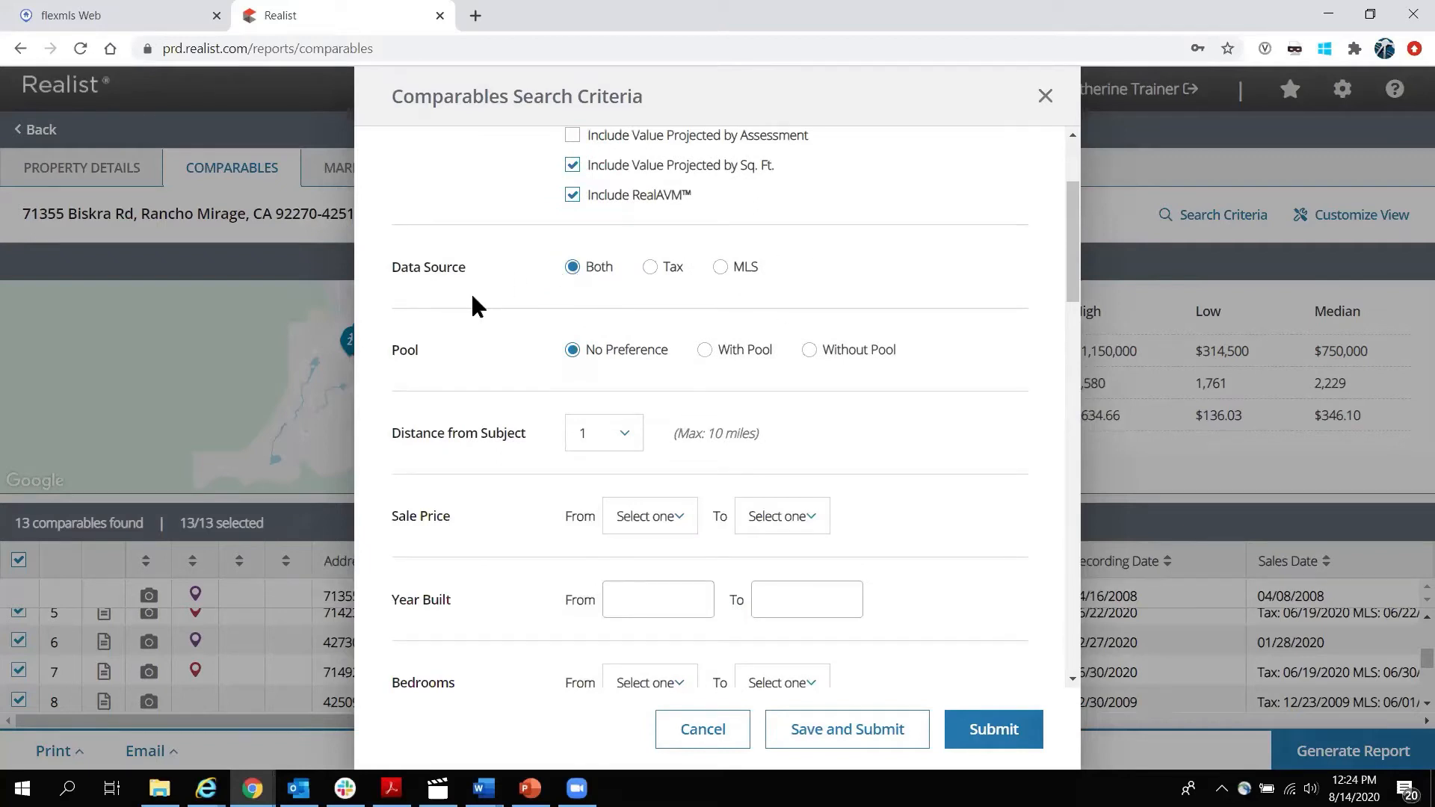
{"action": "scroll", "coordinate": [521, 301], "scroll_direction": "down", "scroll_amount": 3}
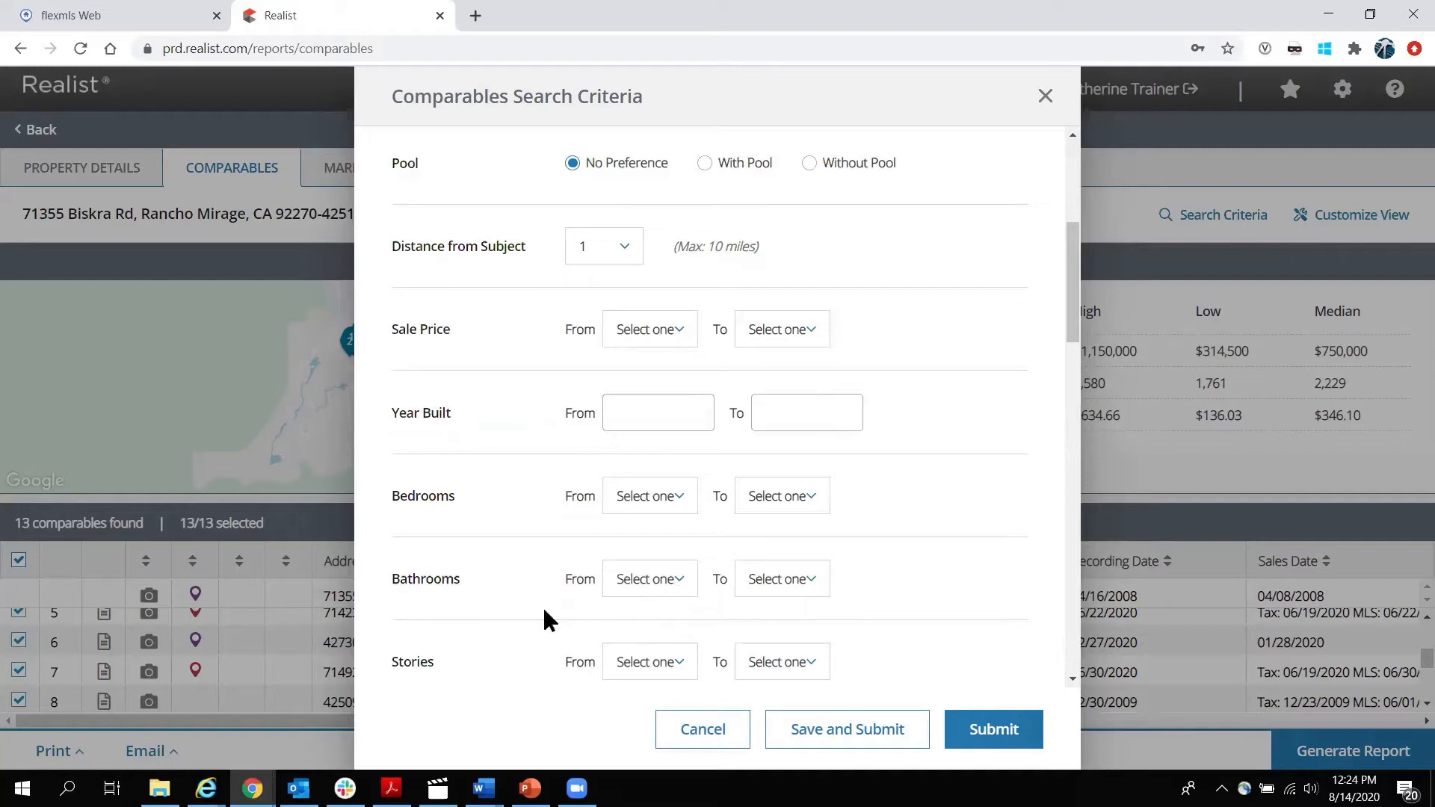
{"action": "scroll", "coordinate": [505, 396], "scroll_direction": "down", "scroll_amount": 10}
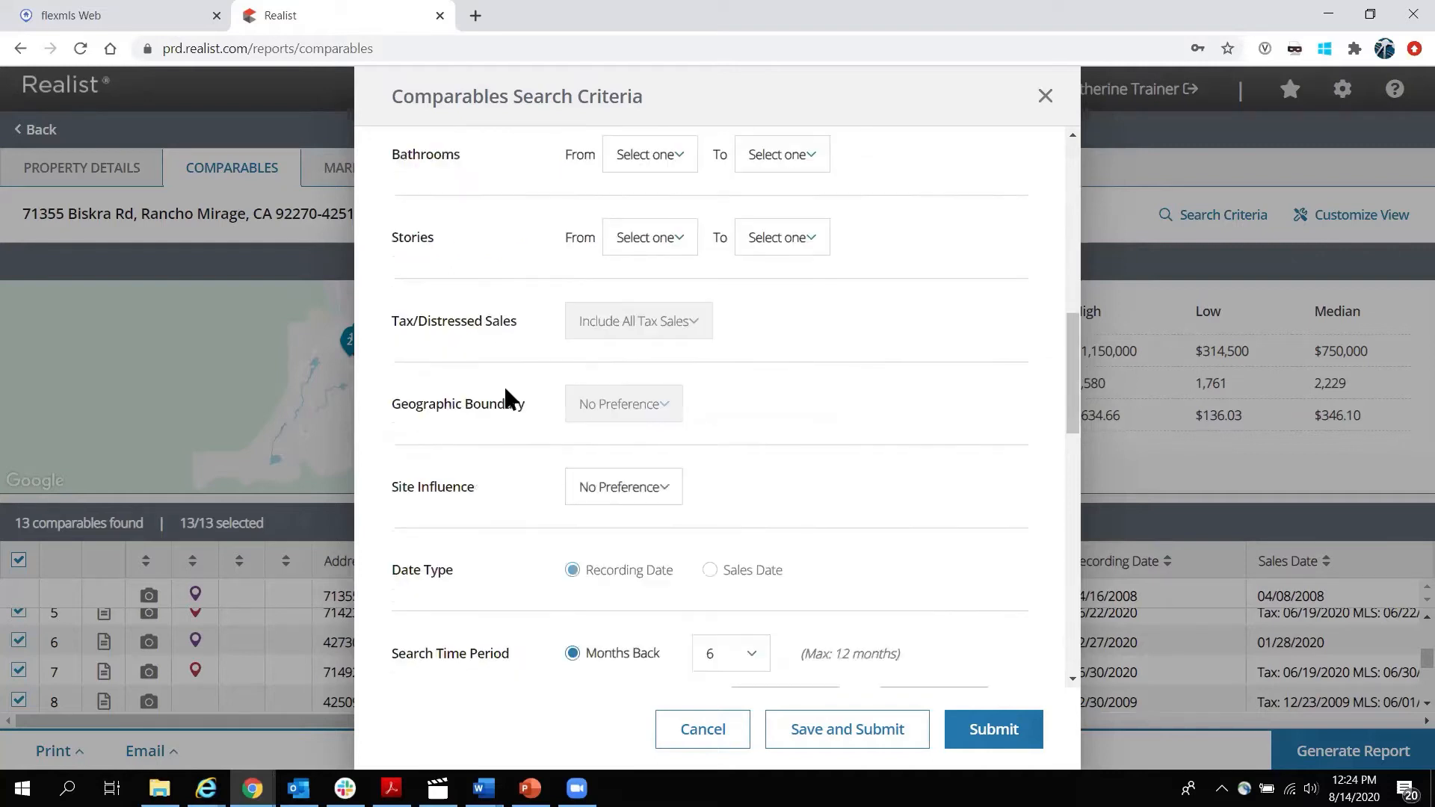
{"action": "scroll", "coordinate": [506, 393], "scroll_direction": "down", "scroll_amount": 1}
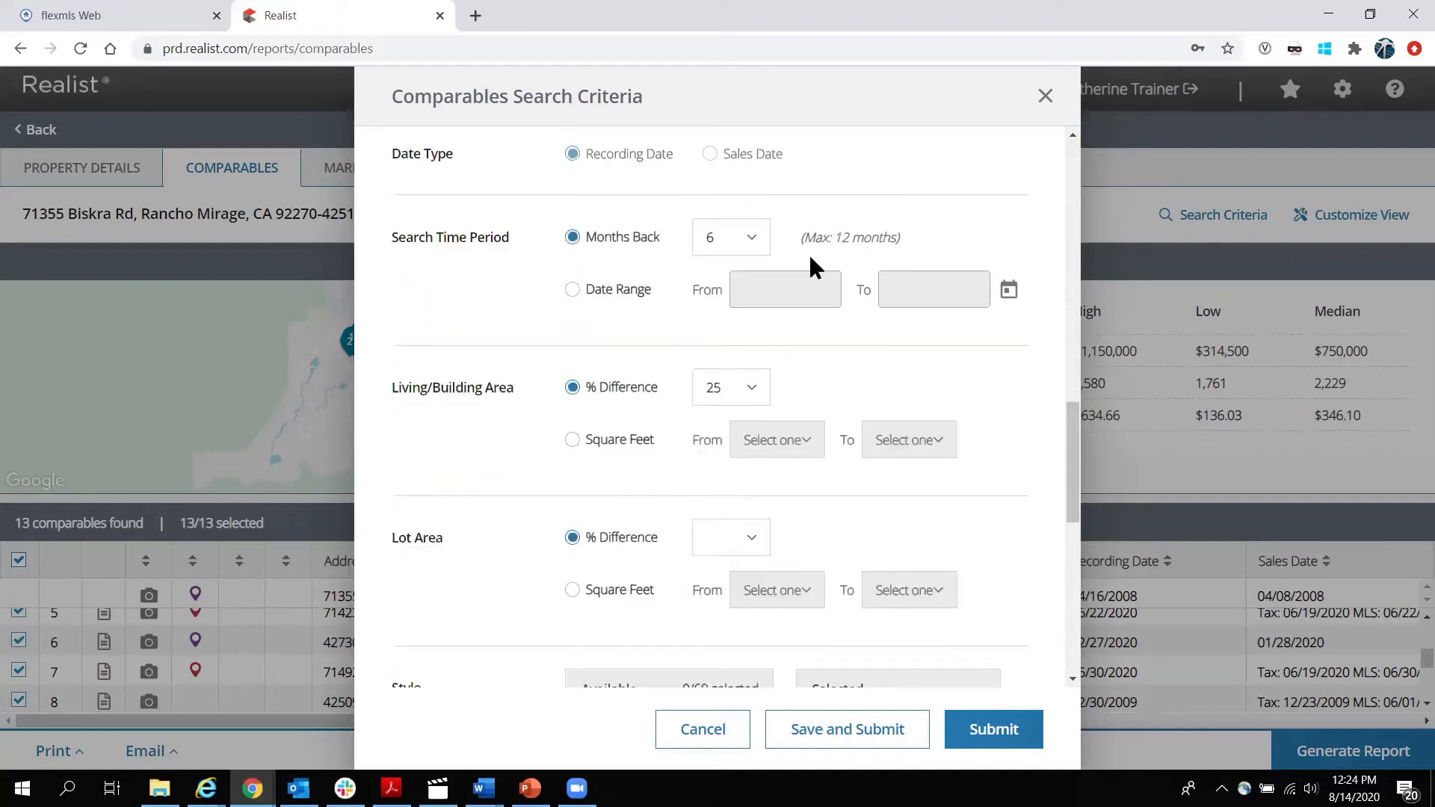
{"action": "left_click", "coordinate": [752, 237]}
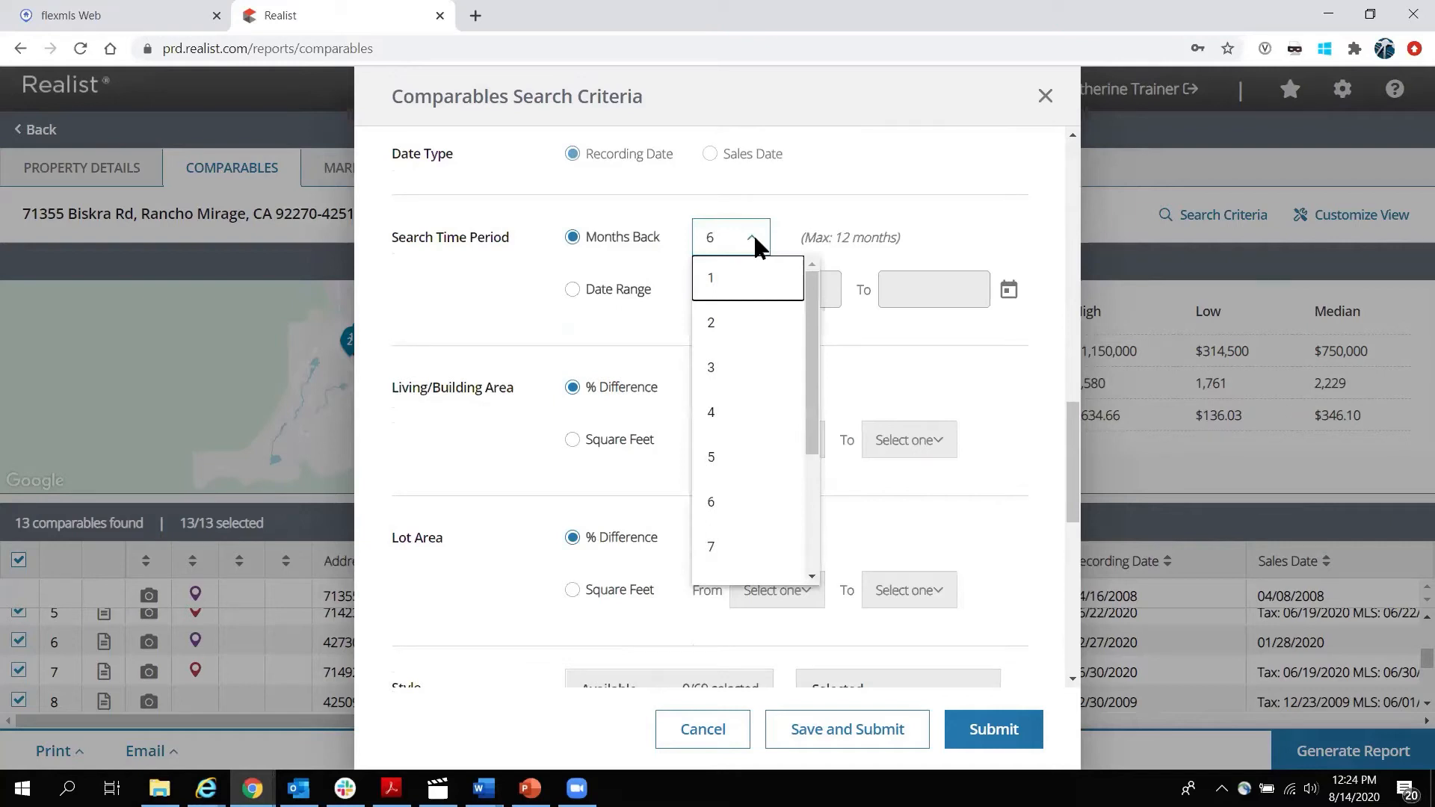
{"action": "left_click", "coordinate": [446, 294]}
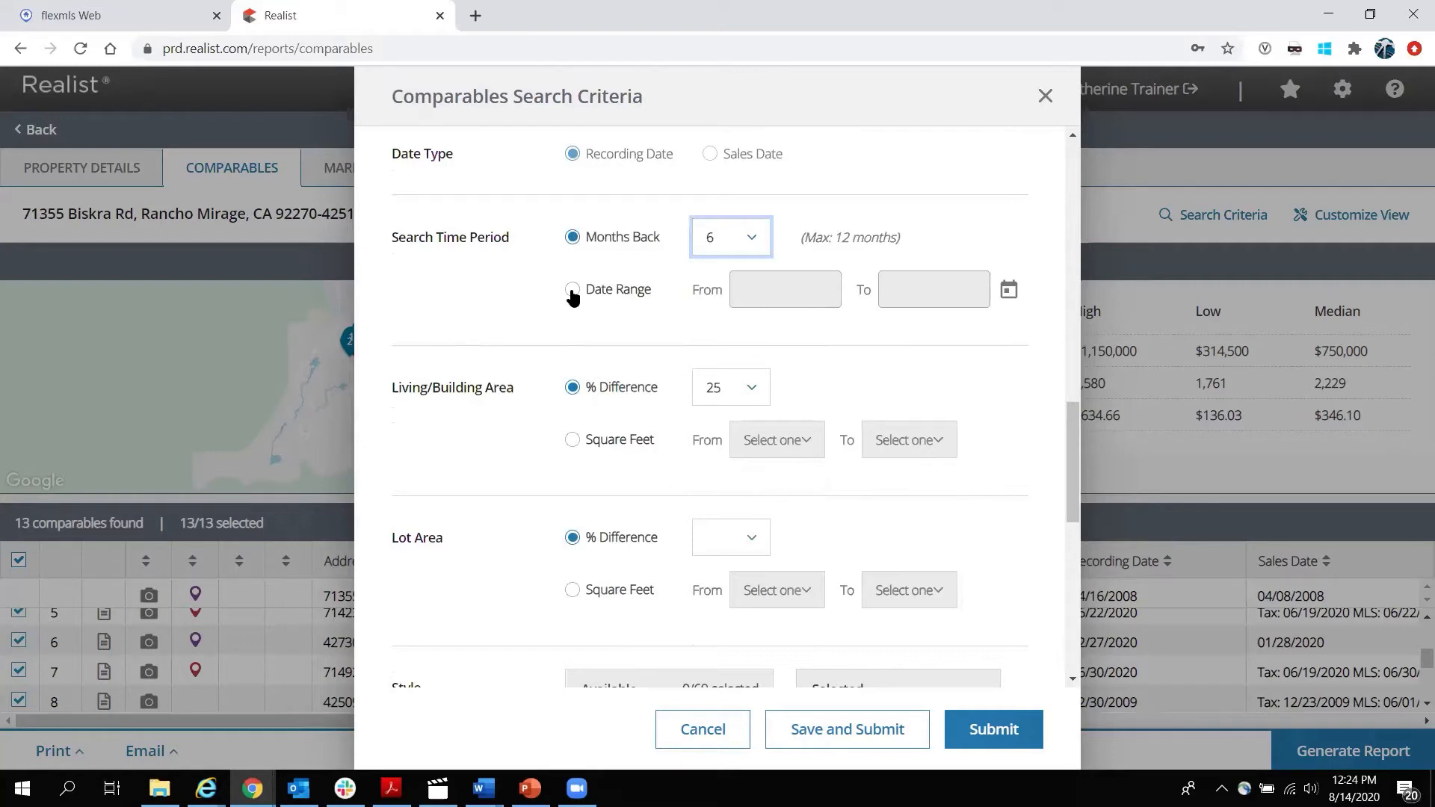
{"action": "left_click", "coordinate": [1007, 290]}
{"action": "scroll", "coordinate": [495, 334], "scroll_direction": "down", "scroll_amount": 1}
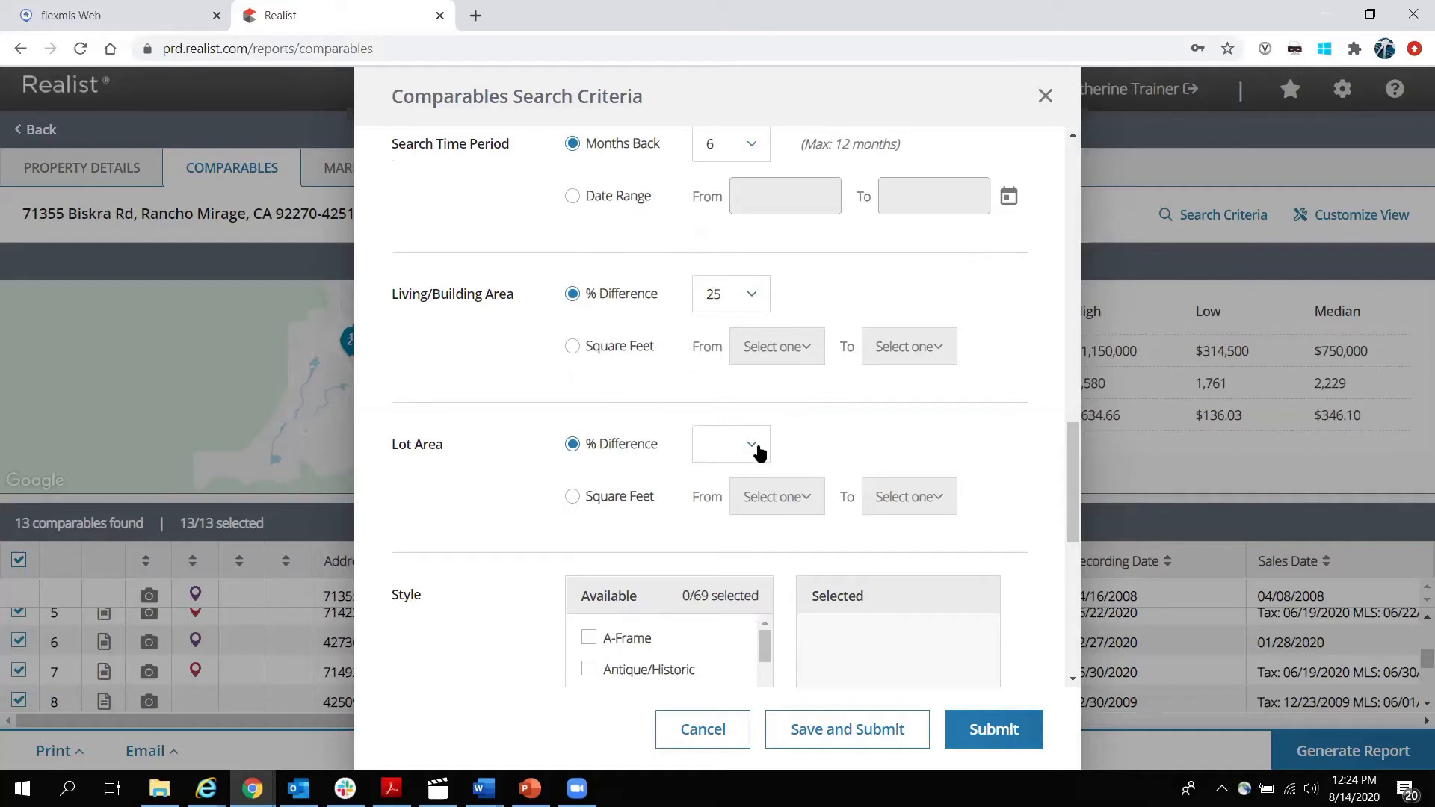
{"action": "scroll", "coordinate": [759, 453], "scroll_direction": "down", "scroll_amount": 1}
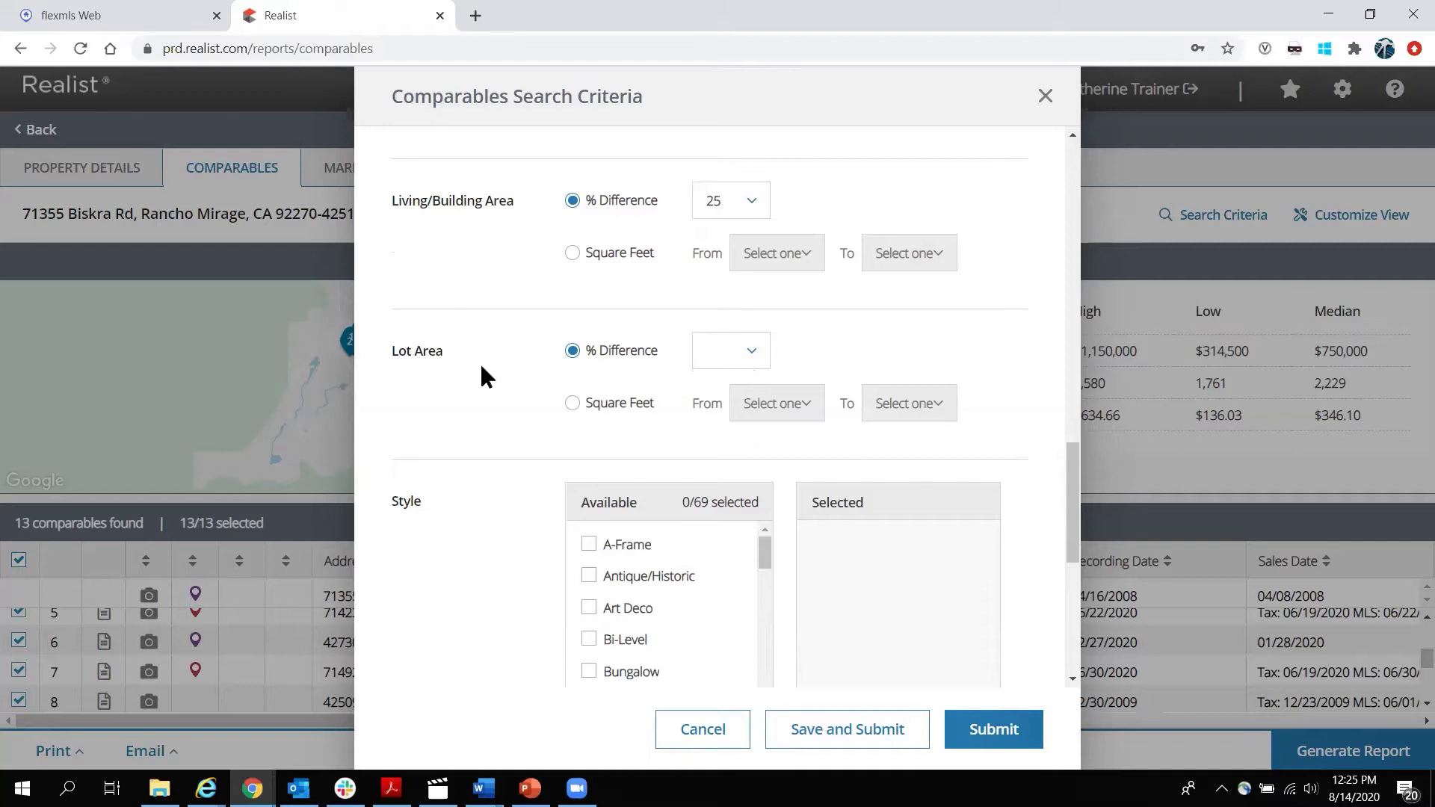
{"action": "scroll", "coordinate": [482, 370], "scroll_direction": "down", "scroll_amount": 4}
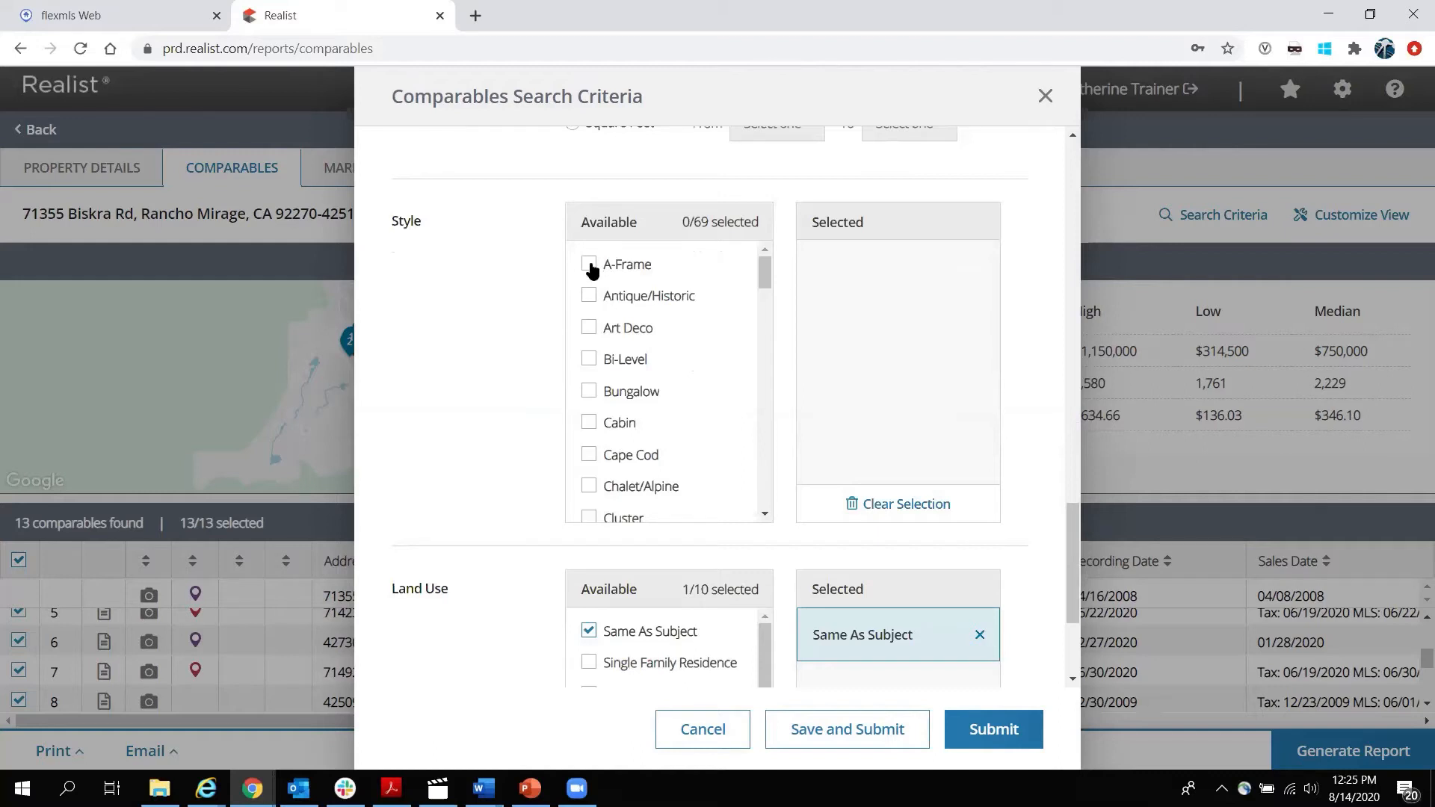
Try adding then removing Bungalow style, and cancel the criteria dialog without changes.
{"action": "left_click", "coordinate": [589, 392]}
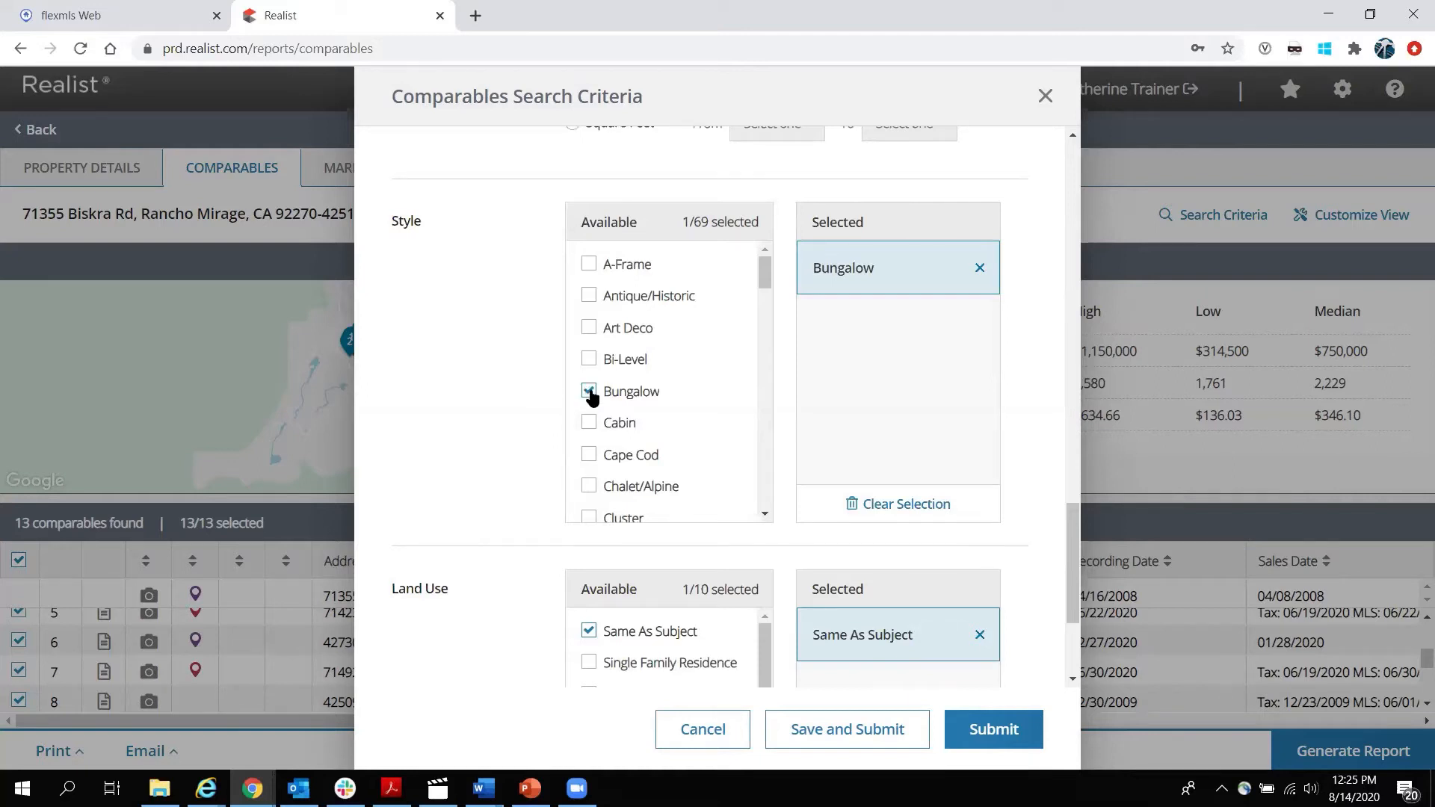
{"action": "left_click", "coordinate": [590, 392]}
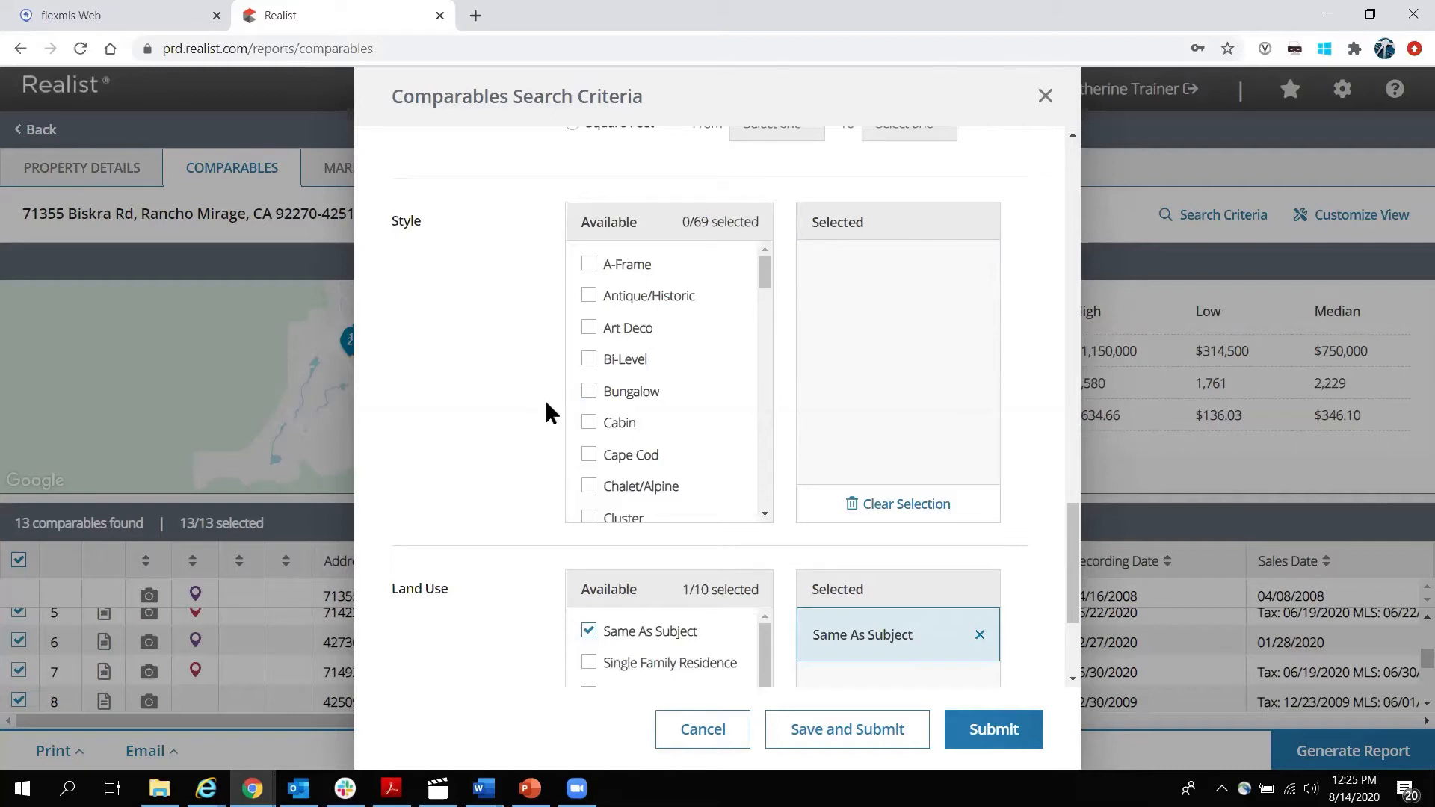
{"action": "scroll", "coordinate": [514, 322], "scroll_direction": "down", "scroll_amount": 3}
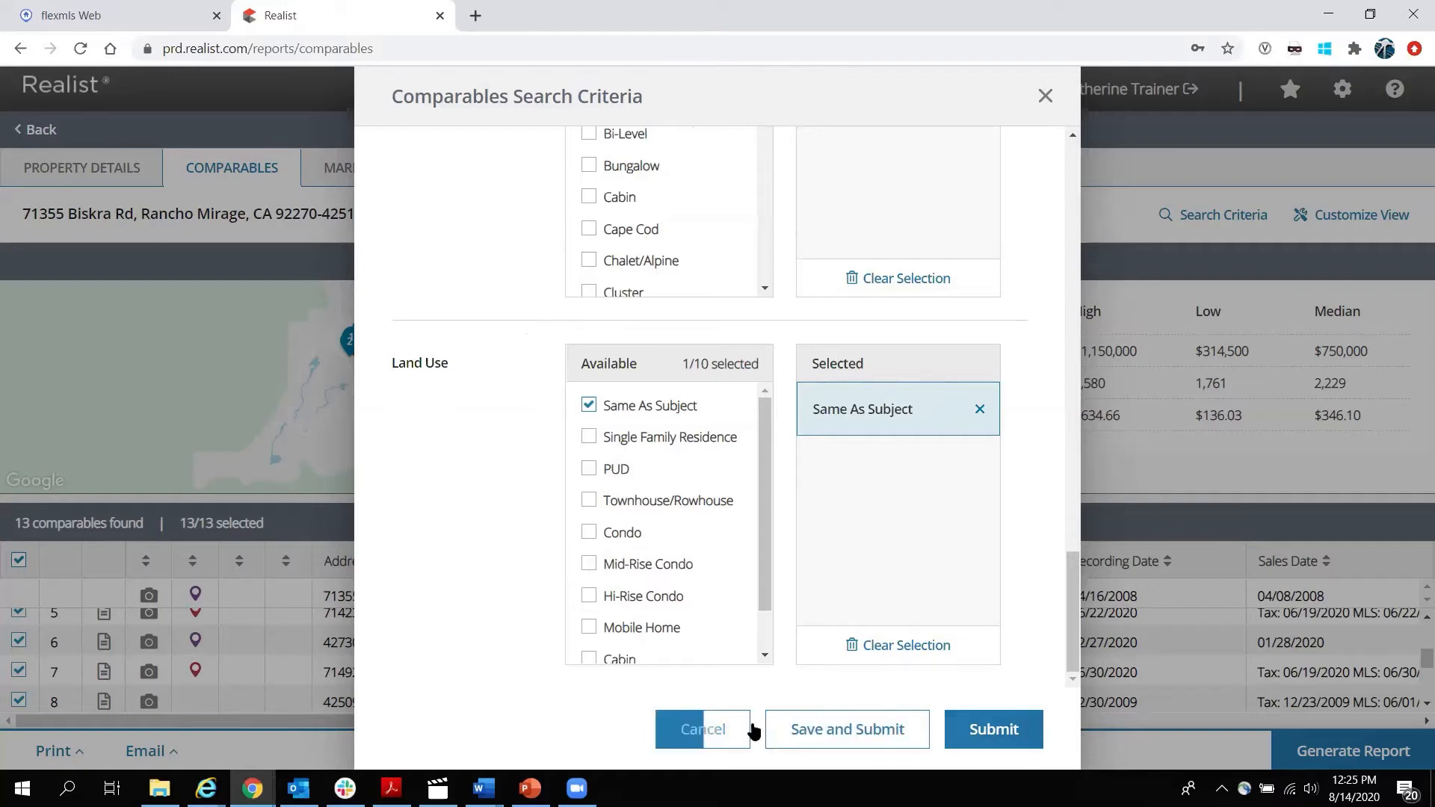
{"action": "left_click", "coordinate": [701, 729]}
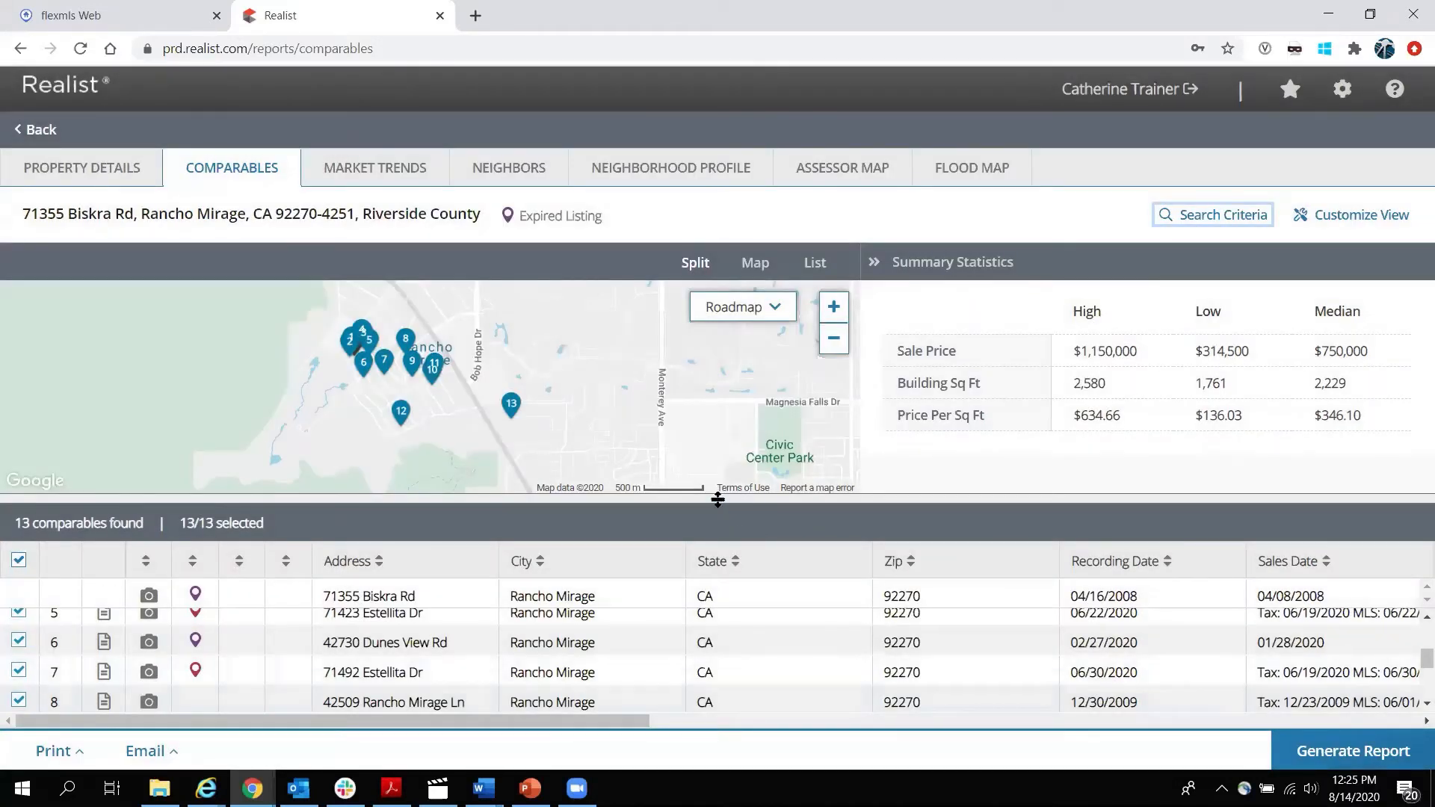
{"action": "left_click_drag", "start_coordinate": [717, 499], "coordinate": [717, 424]}
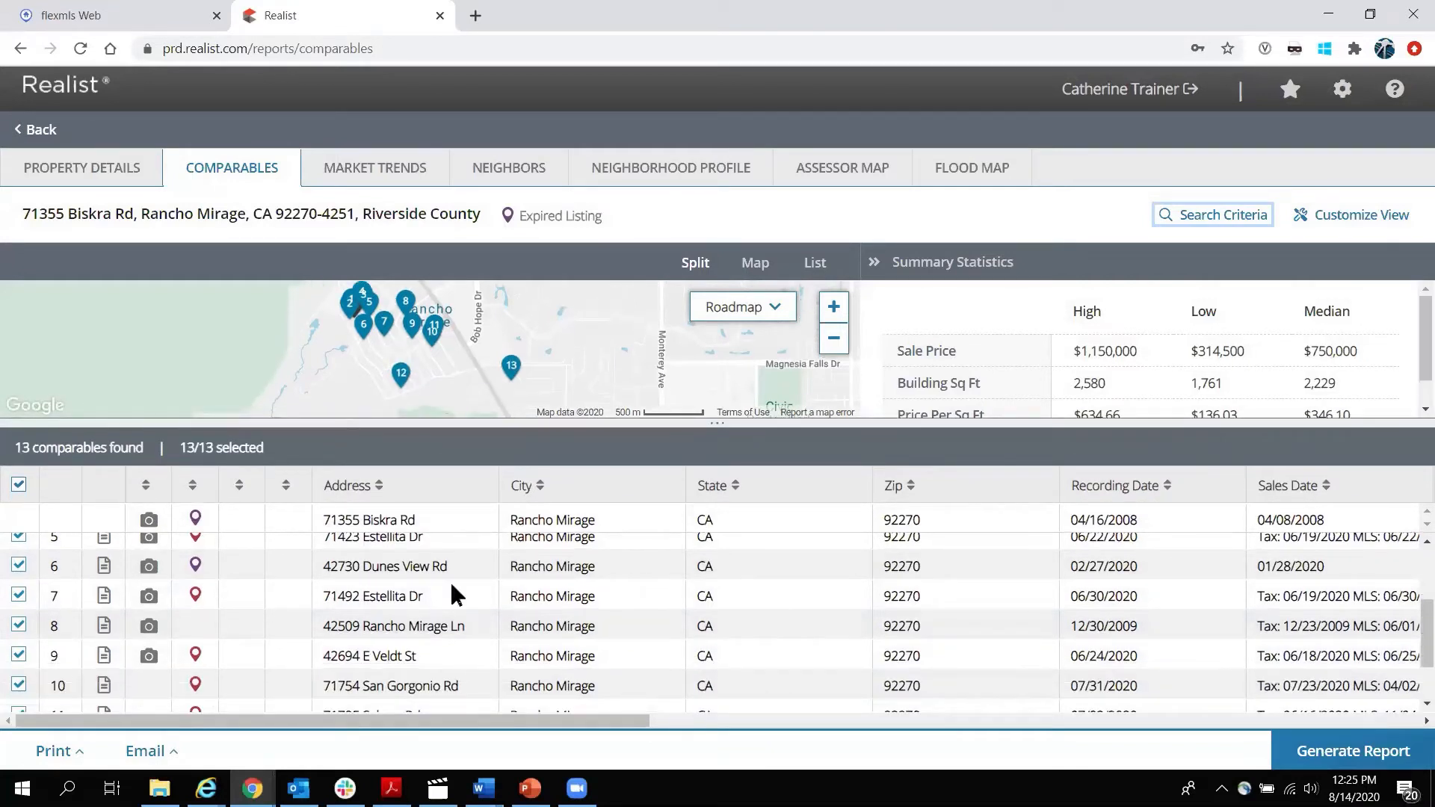
{"action": "scroll", "coordinate": [430, 616], "scroll_direction": "down", "scroll_amount": 1}
{"action": "scroll", "coordinate": [422, 620], "scroll_direction": "down", "scroll_amount": 1}
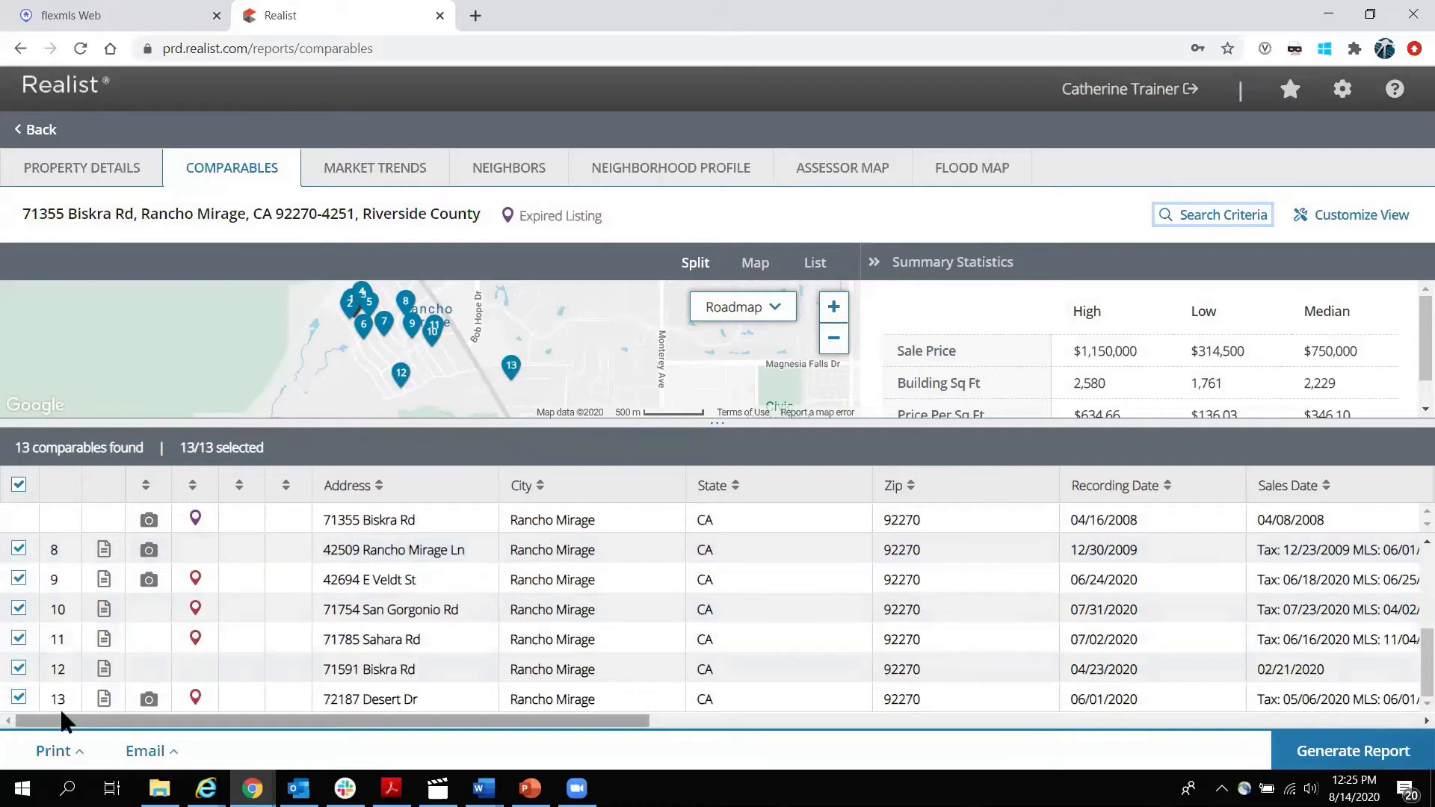
{"action": "left_click", "coordinate": [19, 698]}
{"action": "left_click_drag", "start_coordinate": [384, 722], "coordinate": [562, 722]}
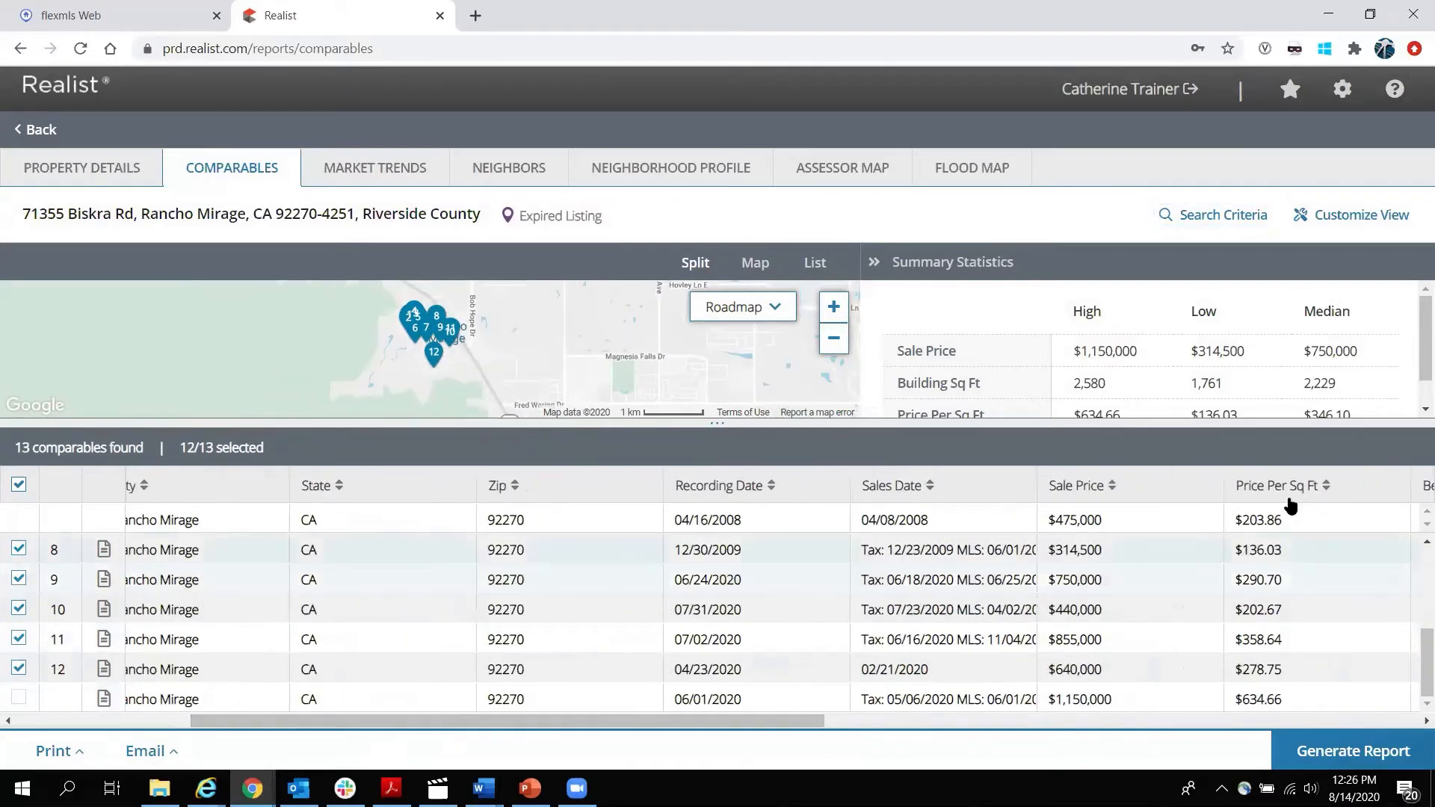
{"action": "left_click_drag", "start_coordinate": [1365, 486], "coordinate": [449, 482]}
{"action": "left_click_drag", "start_coordinate": [491, 718], "coordinate": [272, 721]}
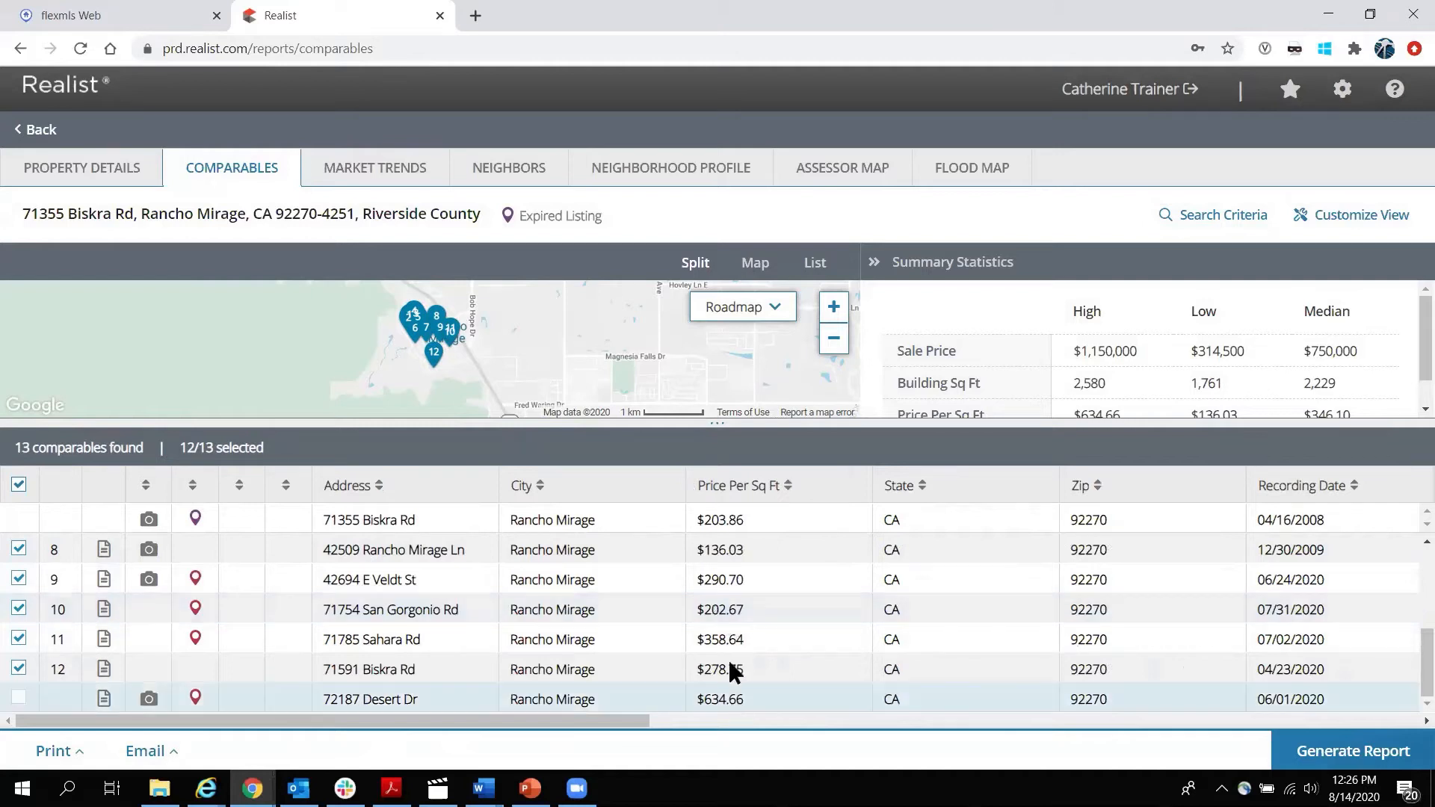
{"action": "scroll", "coordinate": [714, 647], "scroll_direction": "up", "scroll_amount": 3}
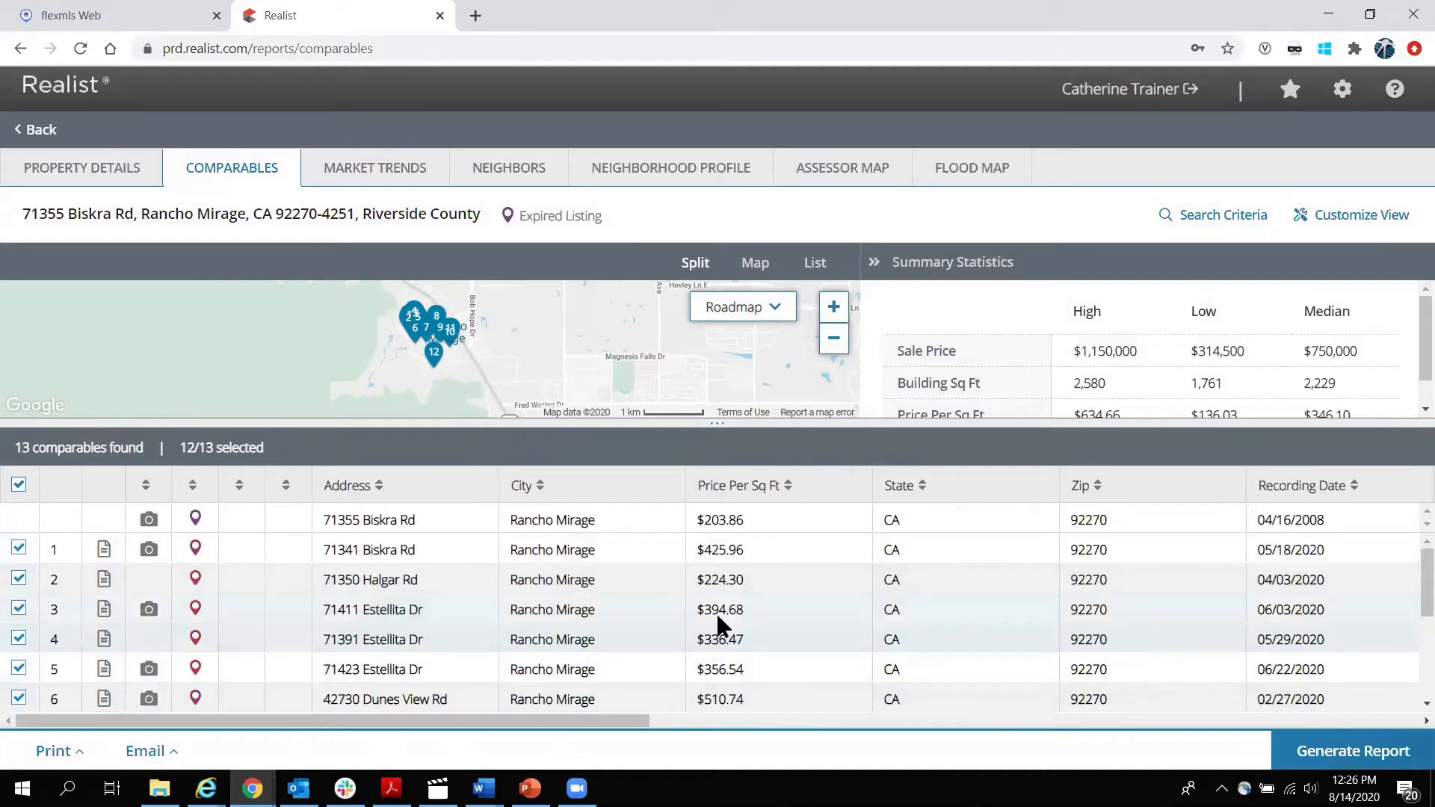
Exclude Dunes View Rd, Halgar Rd and two Estellita Dr comparables, then generate the 8-comparable report.
{"action": "left_click", "coordinate": [18, 697]}
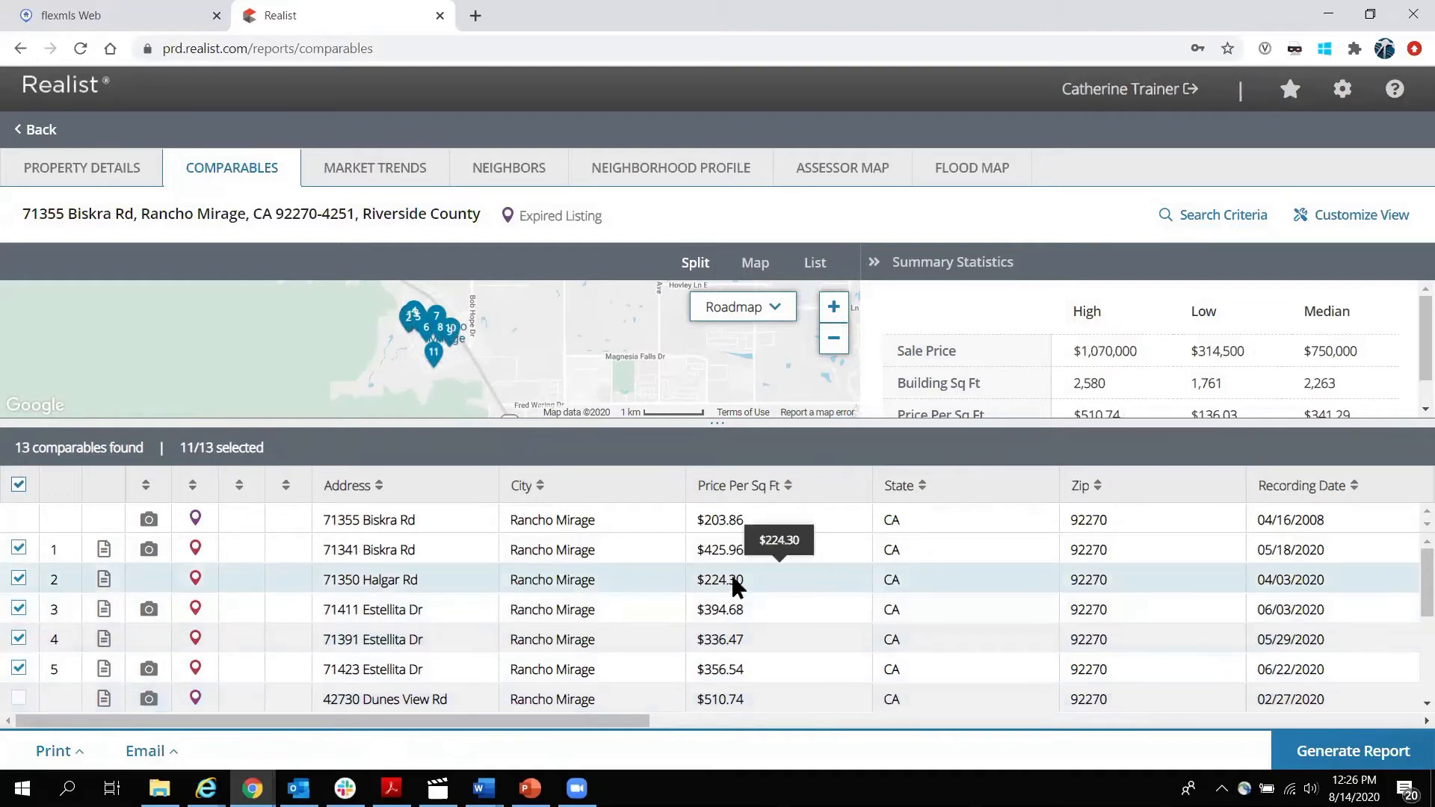
{"action": "left_click", "coordinate": [19, 577]}
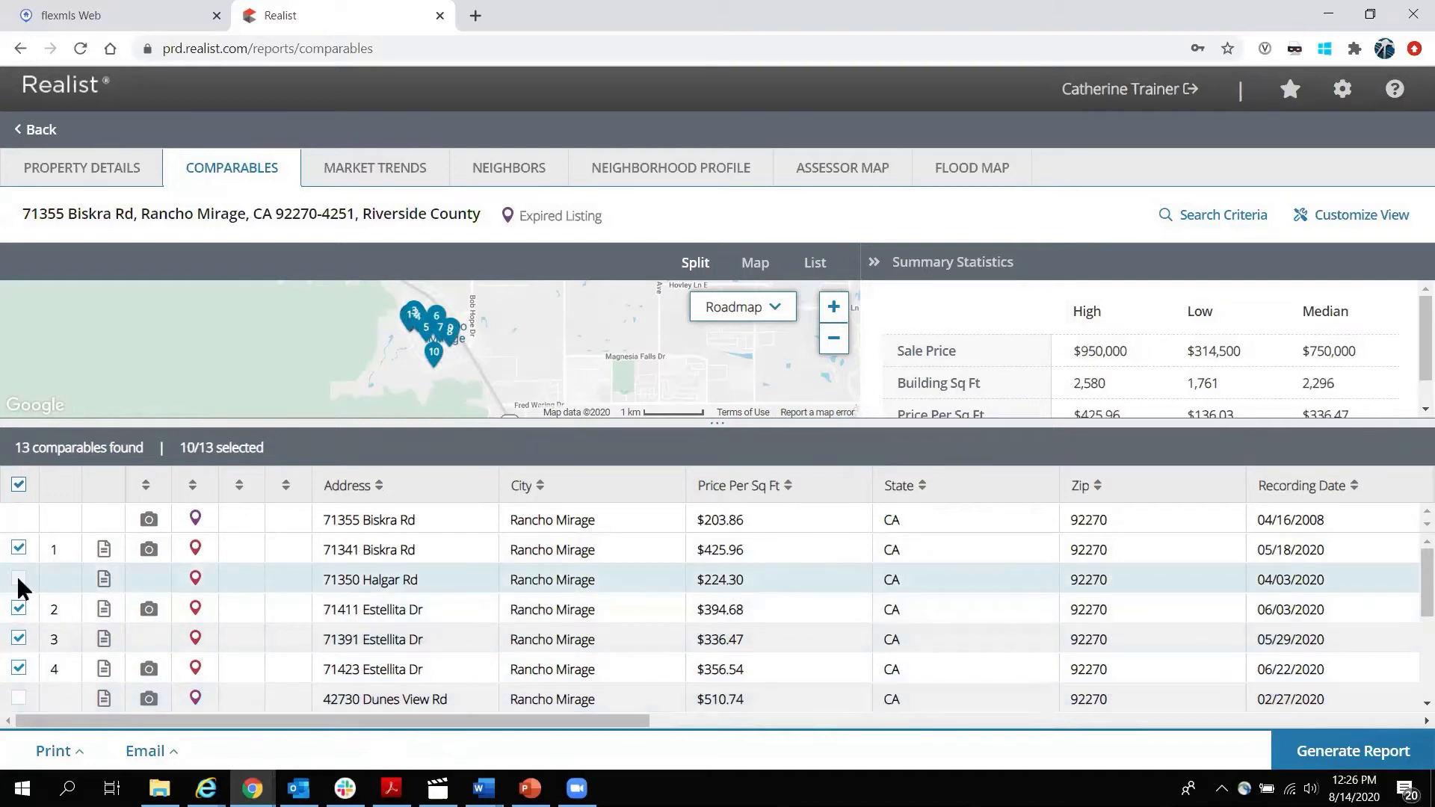
{"action": "left_click", "coordinate": [18, 639]}
{"action": "left_click", "coordinate": [18, 608]}
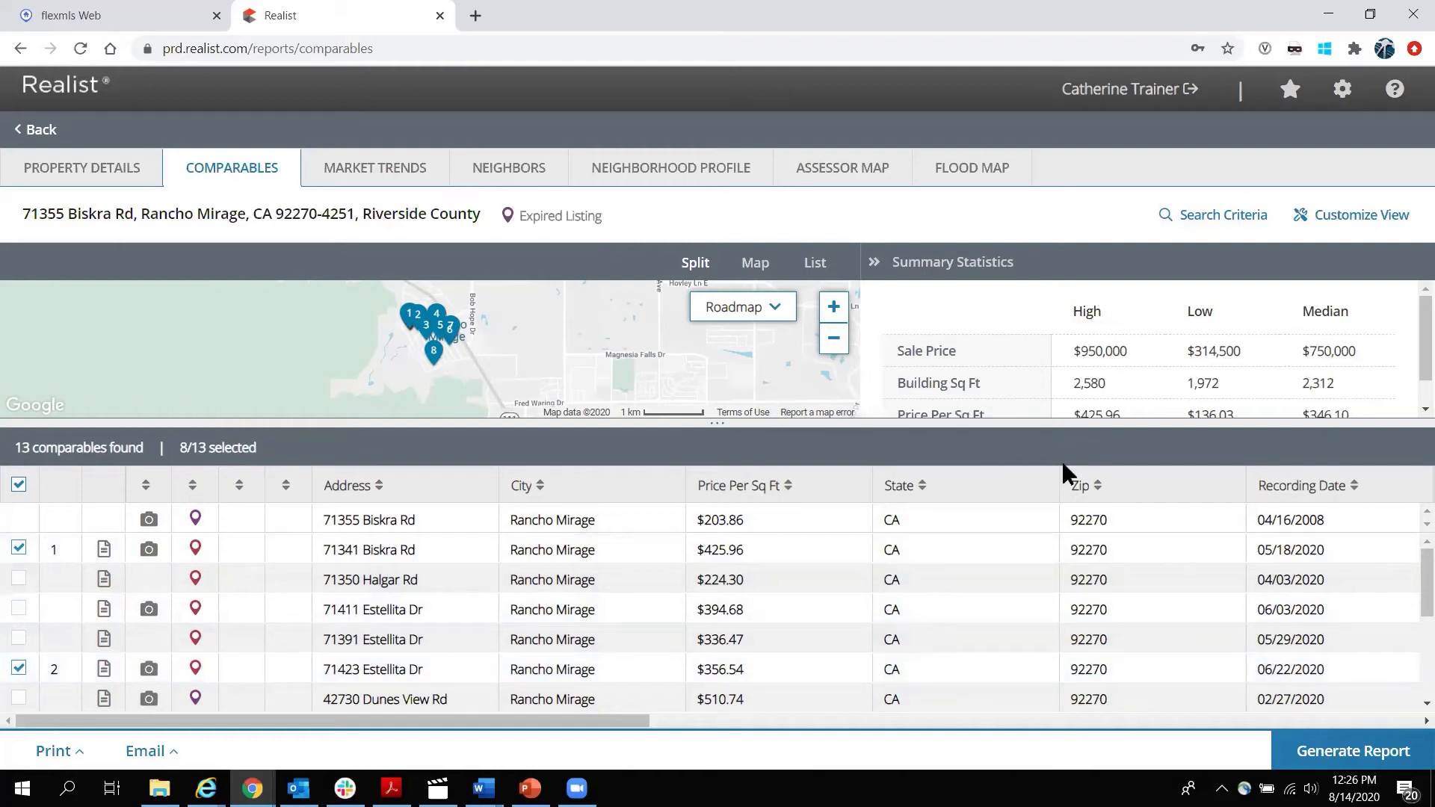
{"action": "left_click", "coordinate": [1359, 743]}
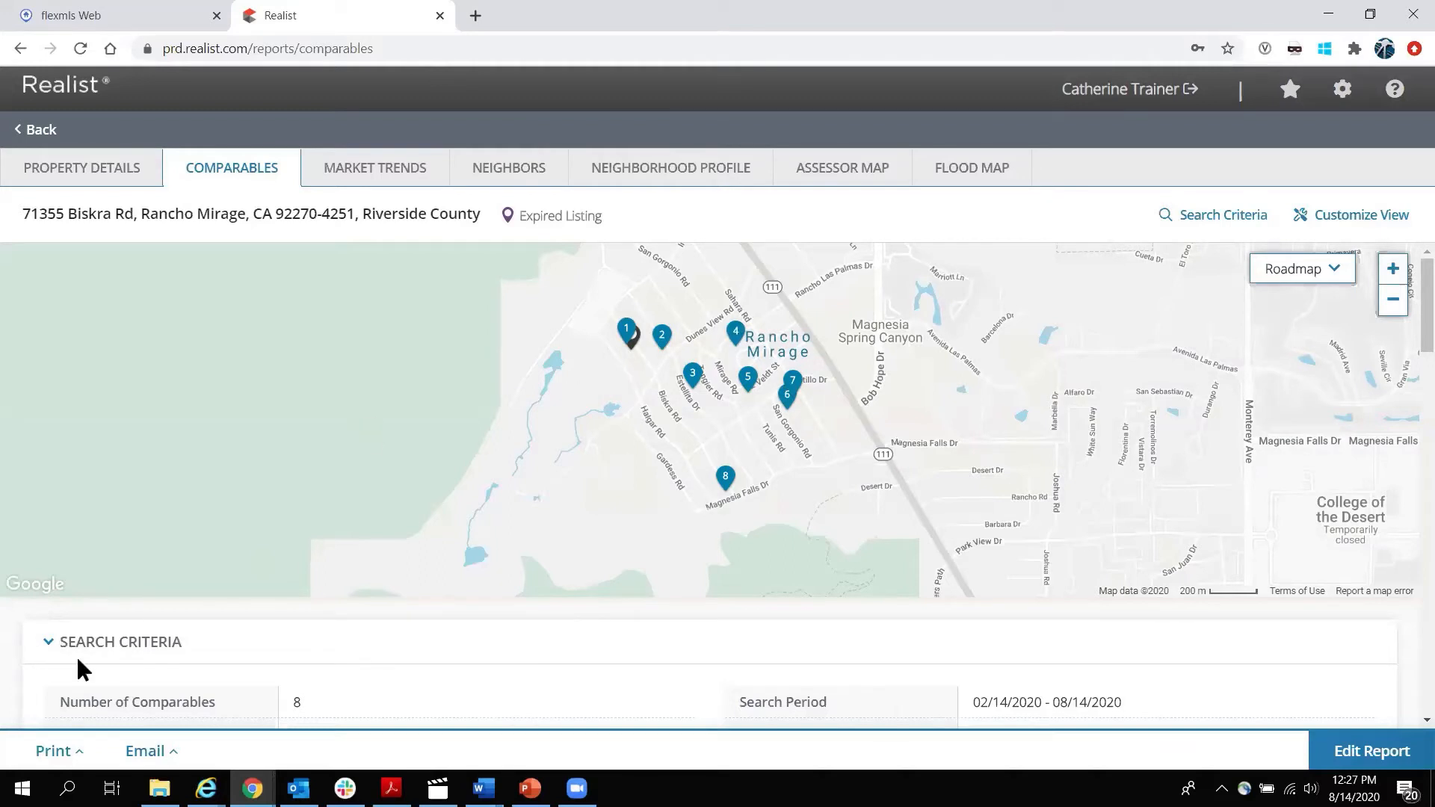
{"action": "scroll", "coordinate": [15, 643], "scroll_direction": "down", "scroll_amount": 3}
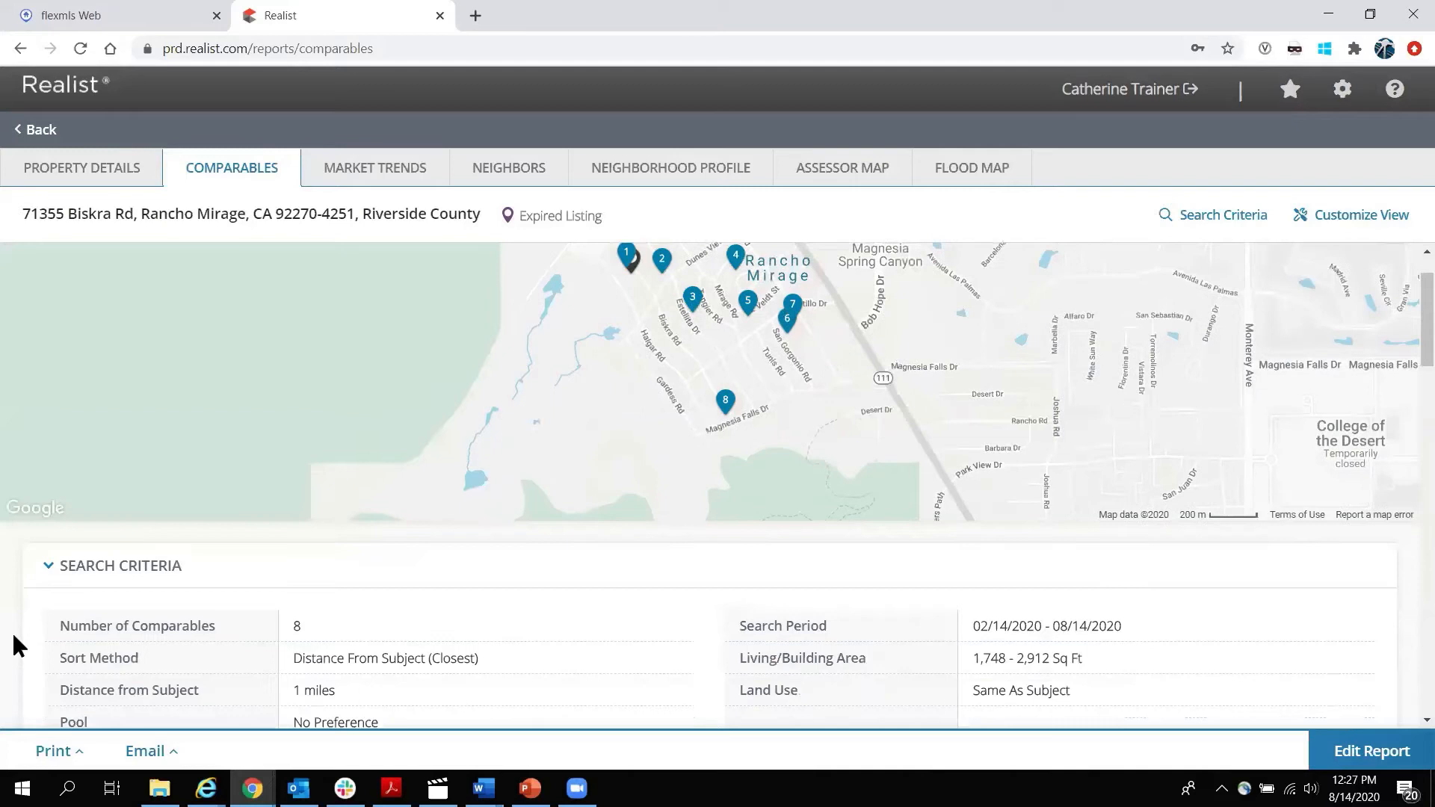
{"action": "scroll", "coordinate": [550, 491], "scroll_direction": "down", "scroll_amount": 1}
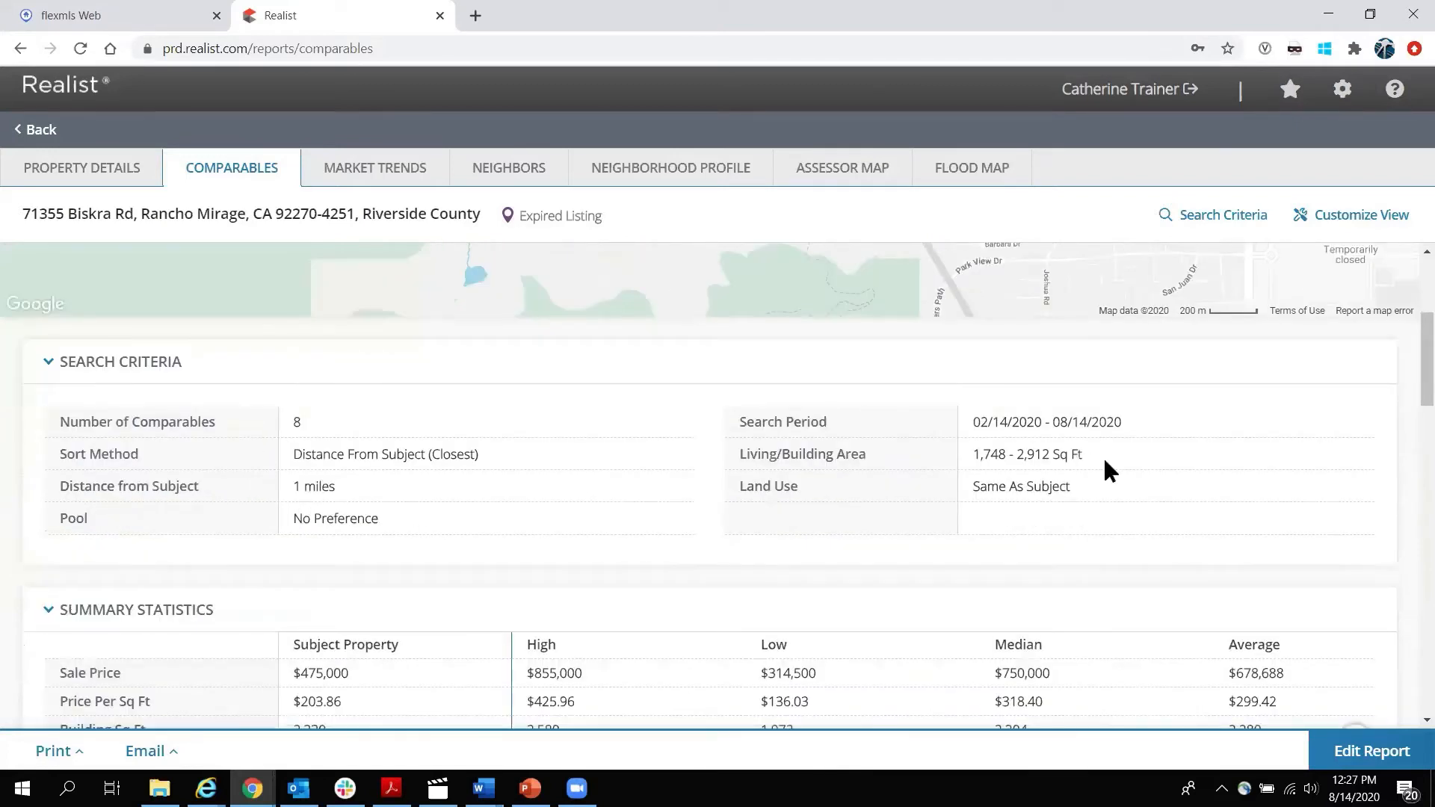
{"action": "scroll", "coordinate": [1106, 471], "scroll_direction": "down", "scroll_amount": 3}
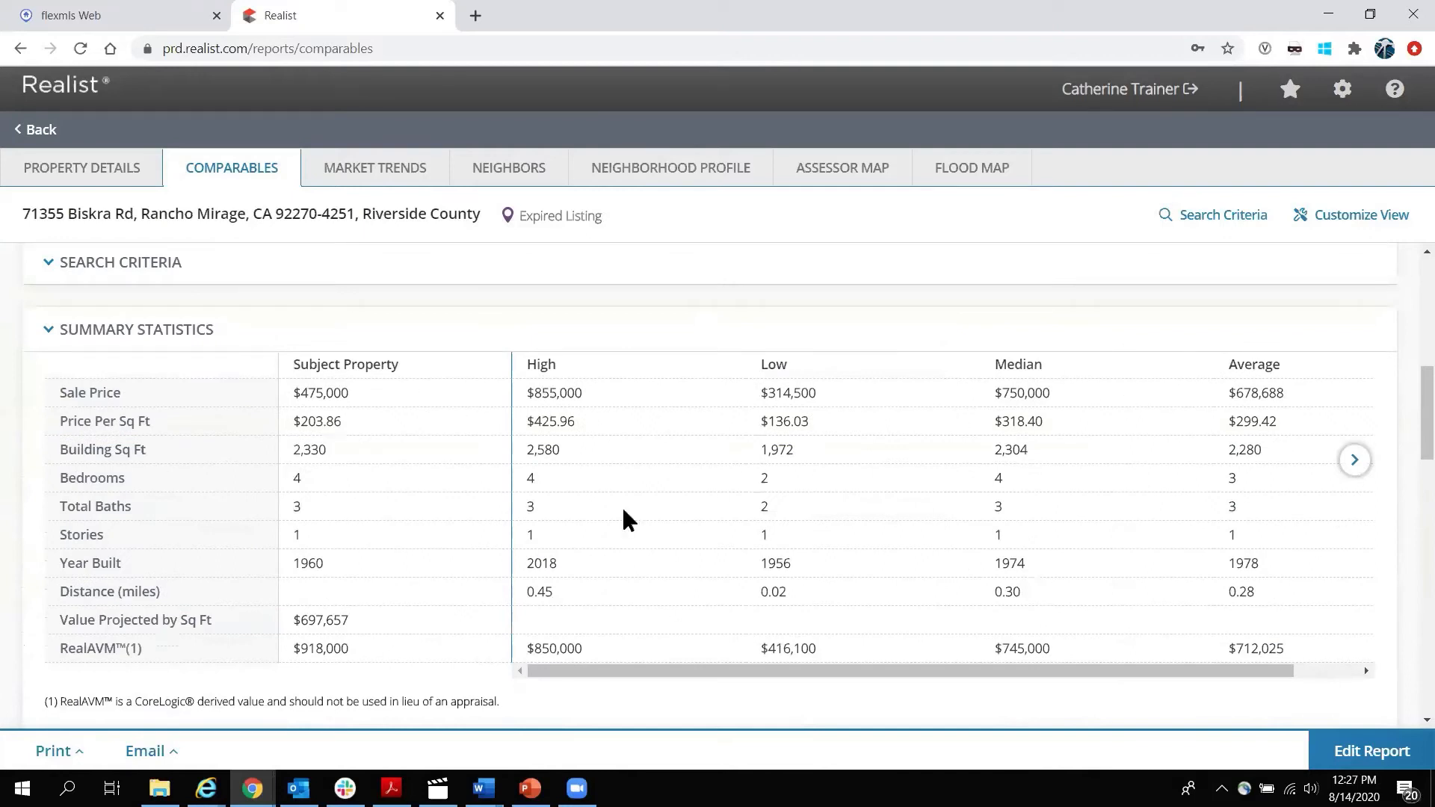
{"action": "scroll", "coordinate": [420, 522], "scroll_direction": "down", "scroll_amount": 4}
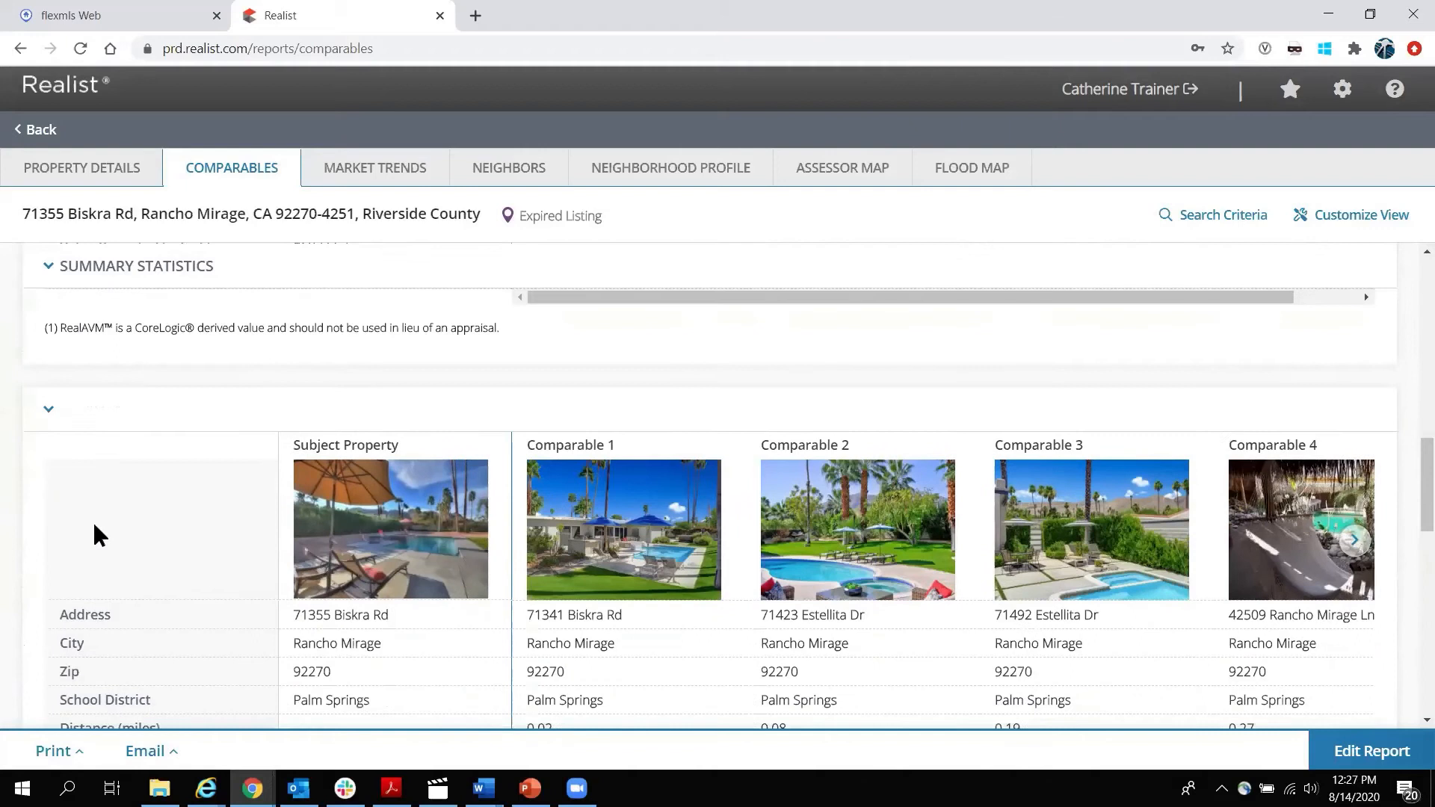
{"action": "scroll", "coordinate": [94, 525], "scroll_direction": "down", "scroll_amount": 2}
{"action": "scroll", "coordinate": [97, 523], "scroll_direction": "up", "scroll_amount": 1}
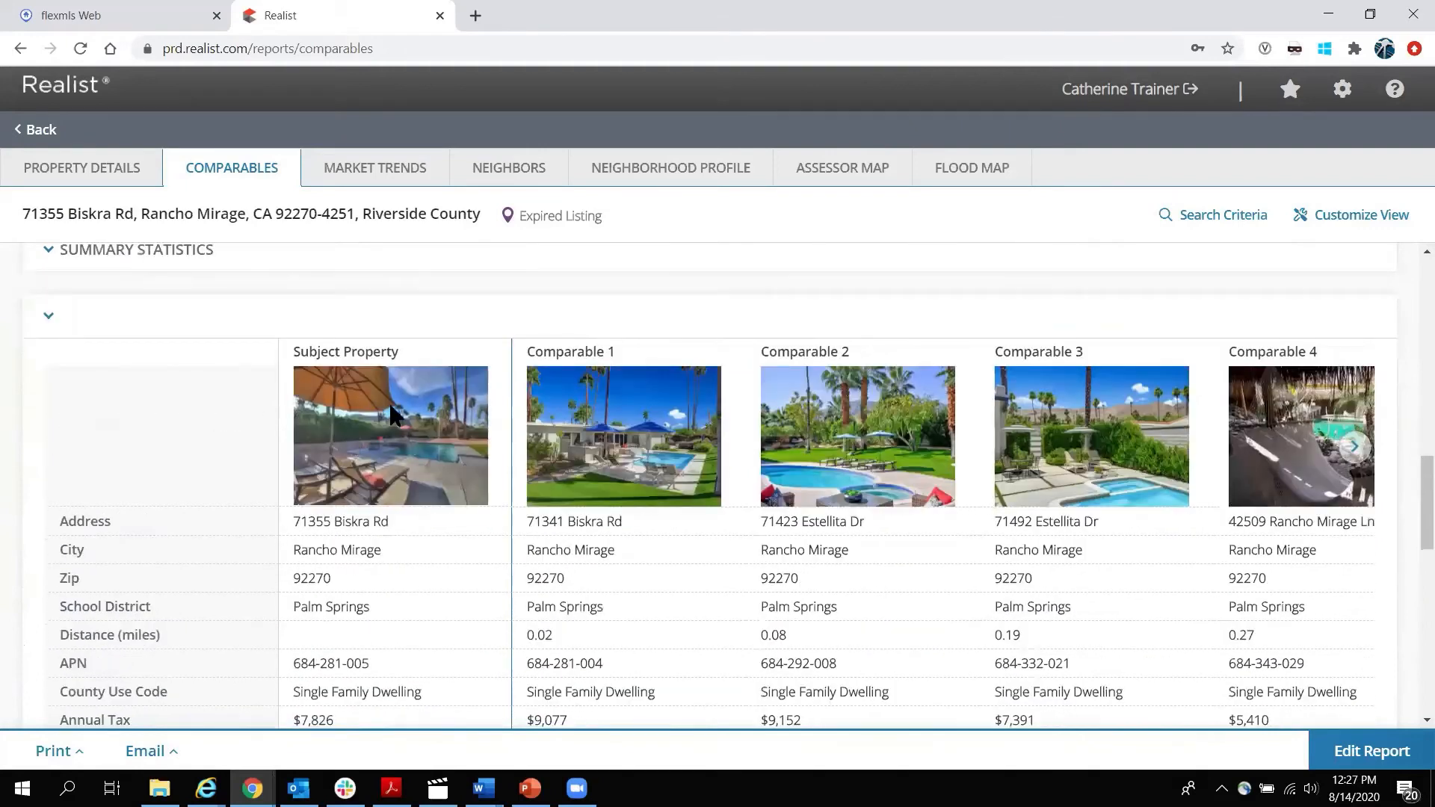
{"action": "left_click", "coordinate": [1356, 448]}
{"action": "left_click", "coordinate": [1356, 448]}
{"action": "left_click", "coordinate": [1355, 448]}
{"action": "left_click", "coordinate": [1354, 448]}
{"action": "left_click", "coordinate": [1355, 448]}
{"action": "left_click", "coordinate": [1355, 449]}
{"action": "left_click", "coordinate": [1355, 448]}
{"action": "left_click", "coordinate": [1355, 448]}
{"action": "left_click", "coordinate": [1355, 448]}
{"action": "left_click", "coordinate": [1354, 448]}
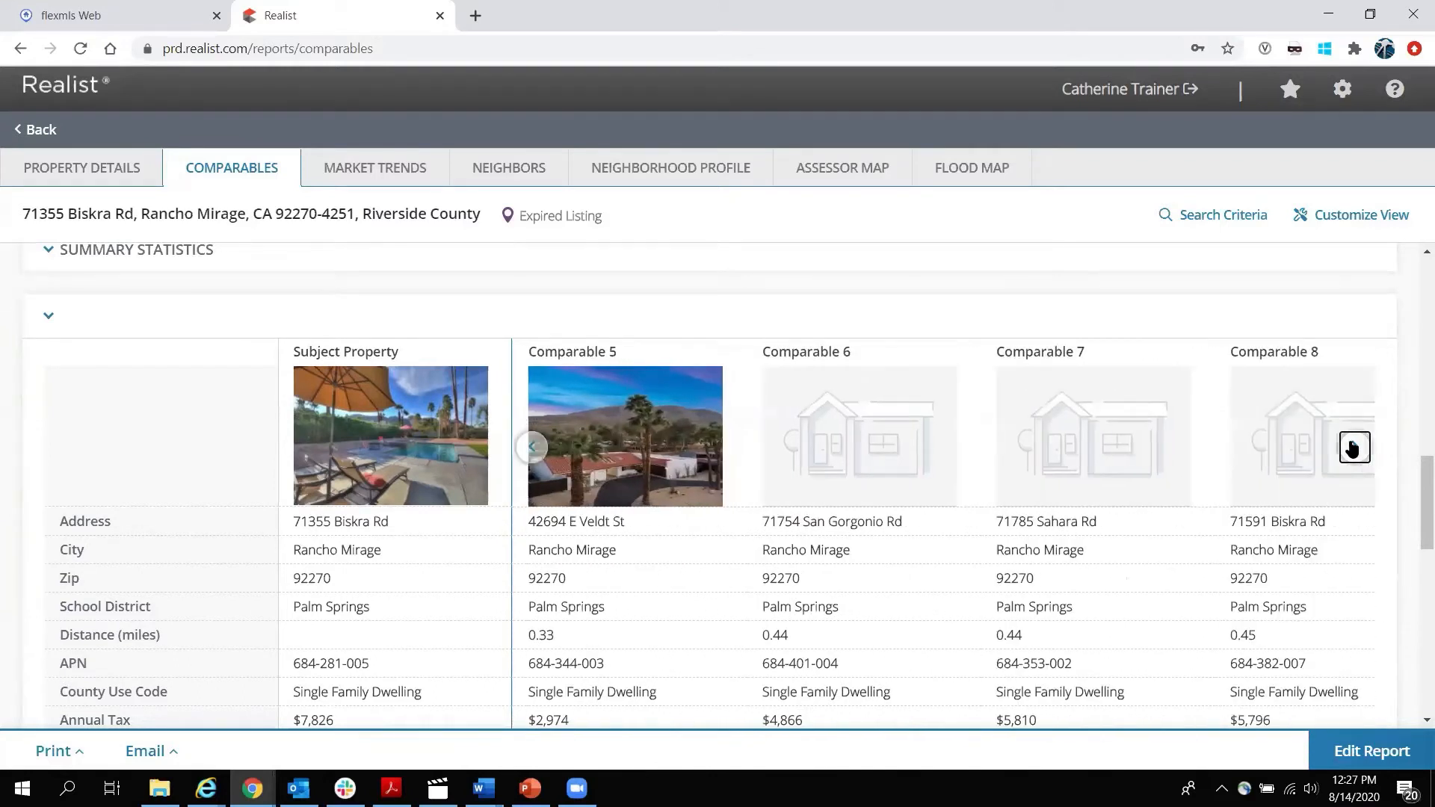
{"action": "left_click", "coordinate": [1355, 449]}
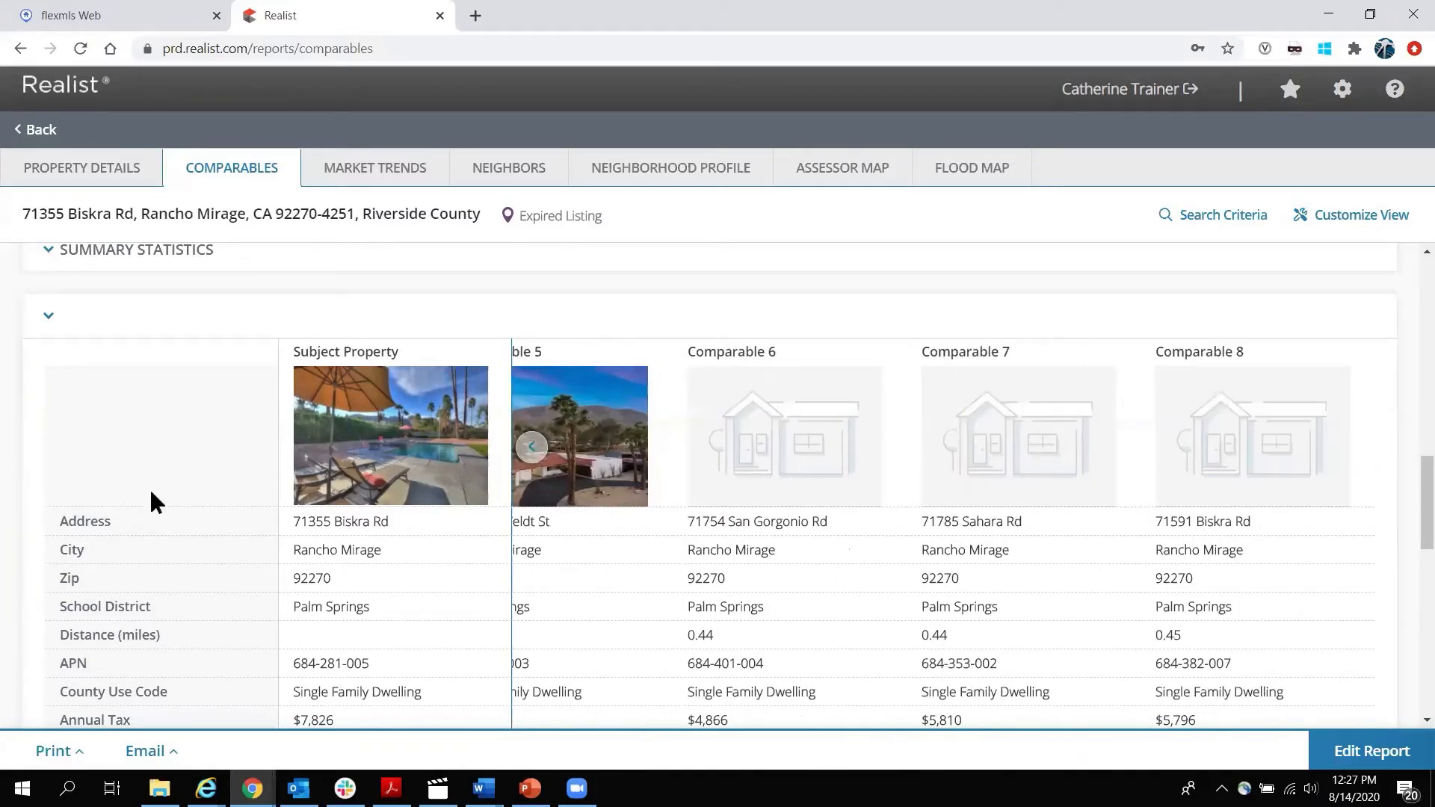
{"action": "scroll", "coordinate": [186, 500], "scroll_direction": "down", "scroll_amount": 5}
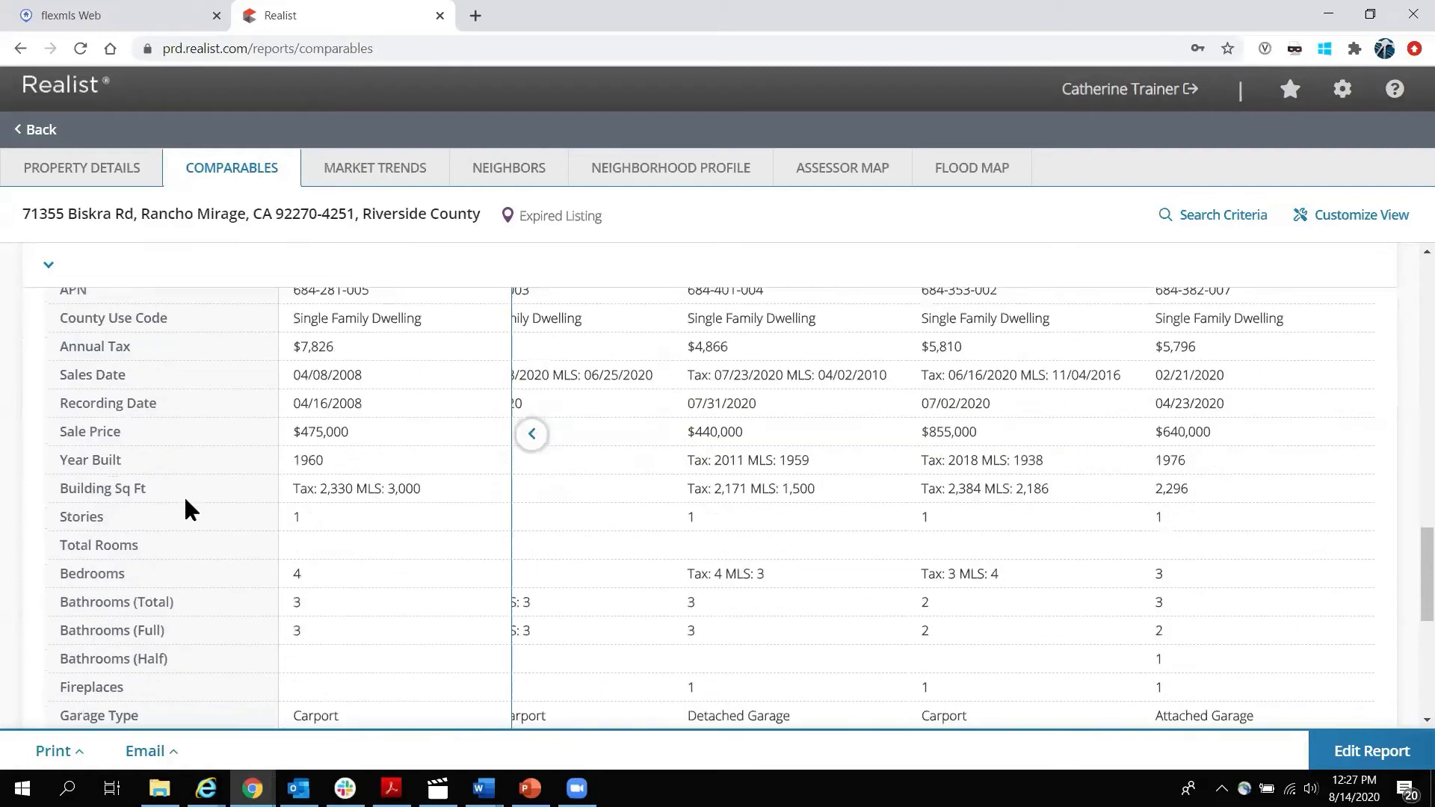
{"action": "scroll", "coordinate": [185, 500], "scroll_direction": "down", "scroll_amount": 6}
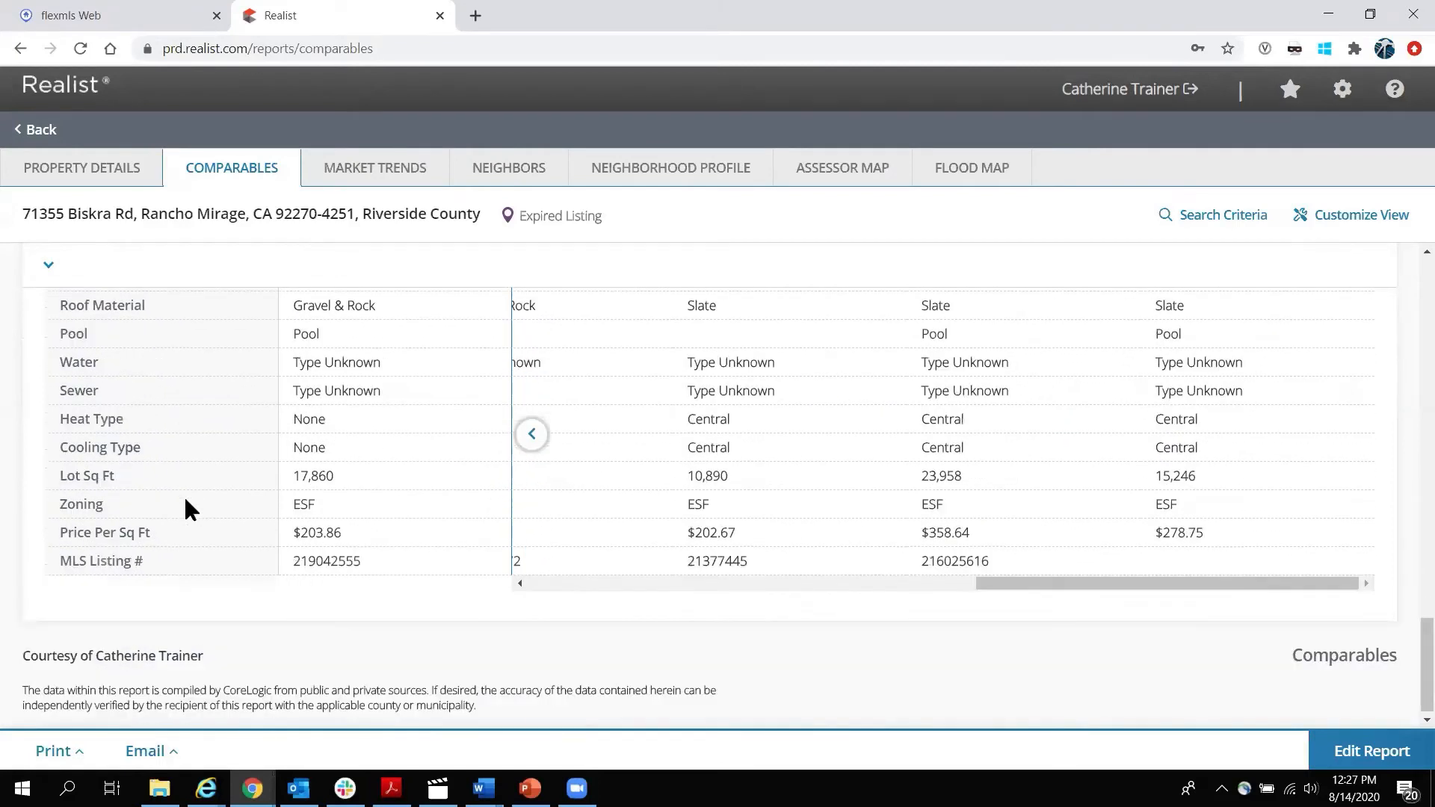
{"action": "left_click_drag", "start_coordinate": [1091, 583], "coordinate": [304, 576]}
{"action": "scroll", "coordinate": [304, 572], "scroll_direction": "up", "scroll_amount": 5}
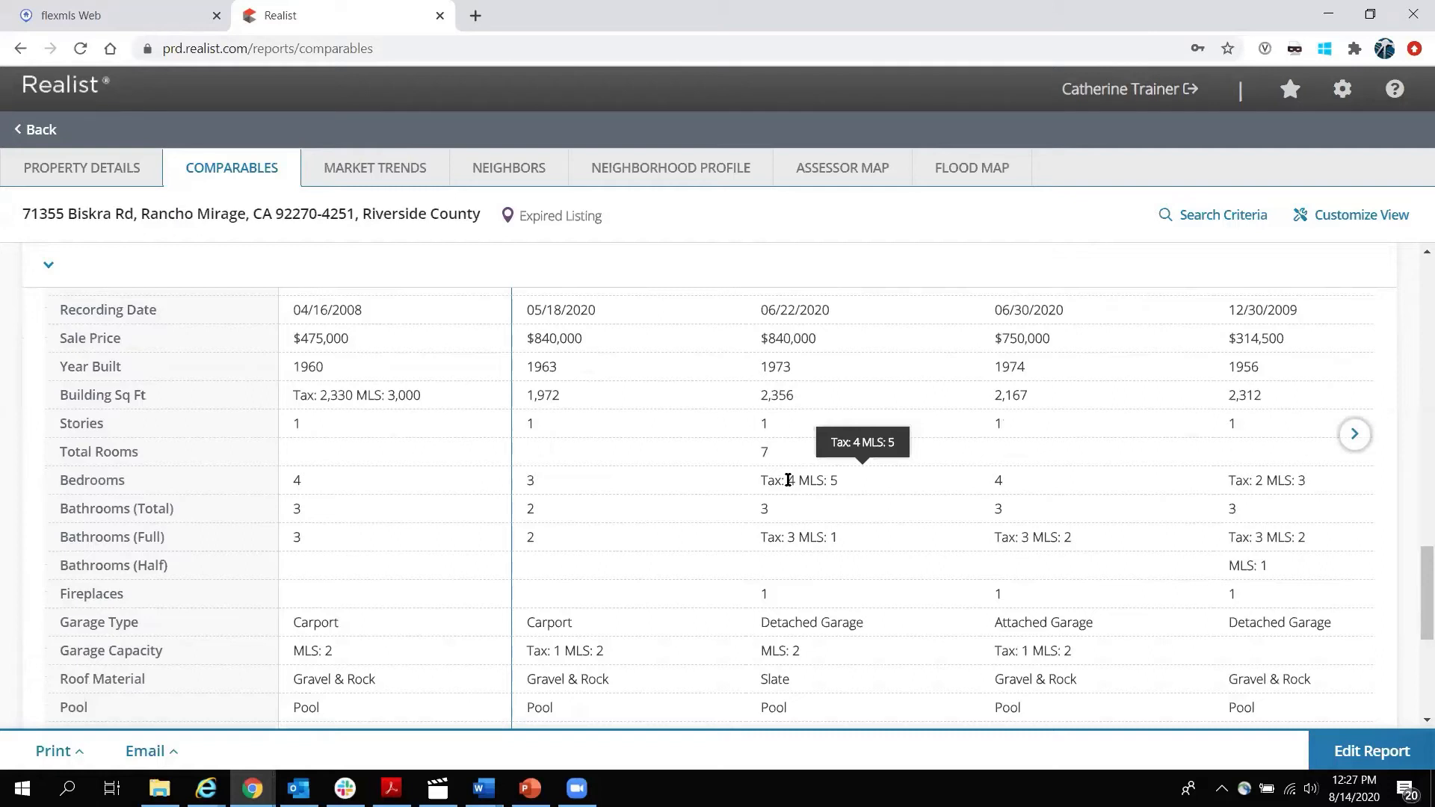
{"action": "double_click", "coordinate": [790, 480]}
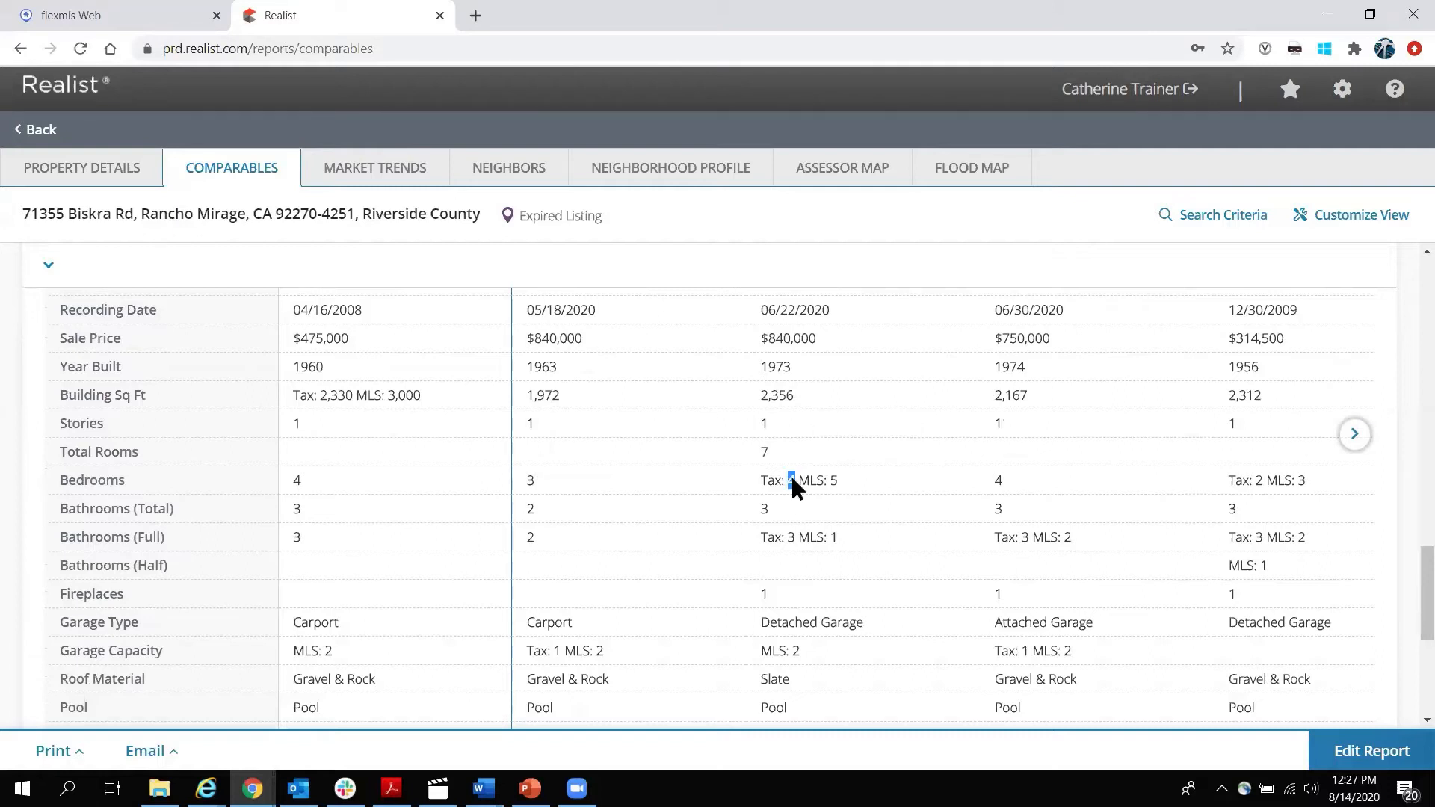
{"action": "left_click", "coordinate": [835, 482]}
{"action": "left_click", "coordinate": [833, 480]}
{"action": "scroll", "coordinate": [308, 254], "scroll_direction": "up", "scroll_amount": 4}
{"action": "left_click", "coordinate": [369, 171]}
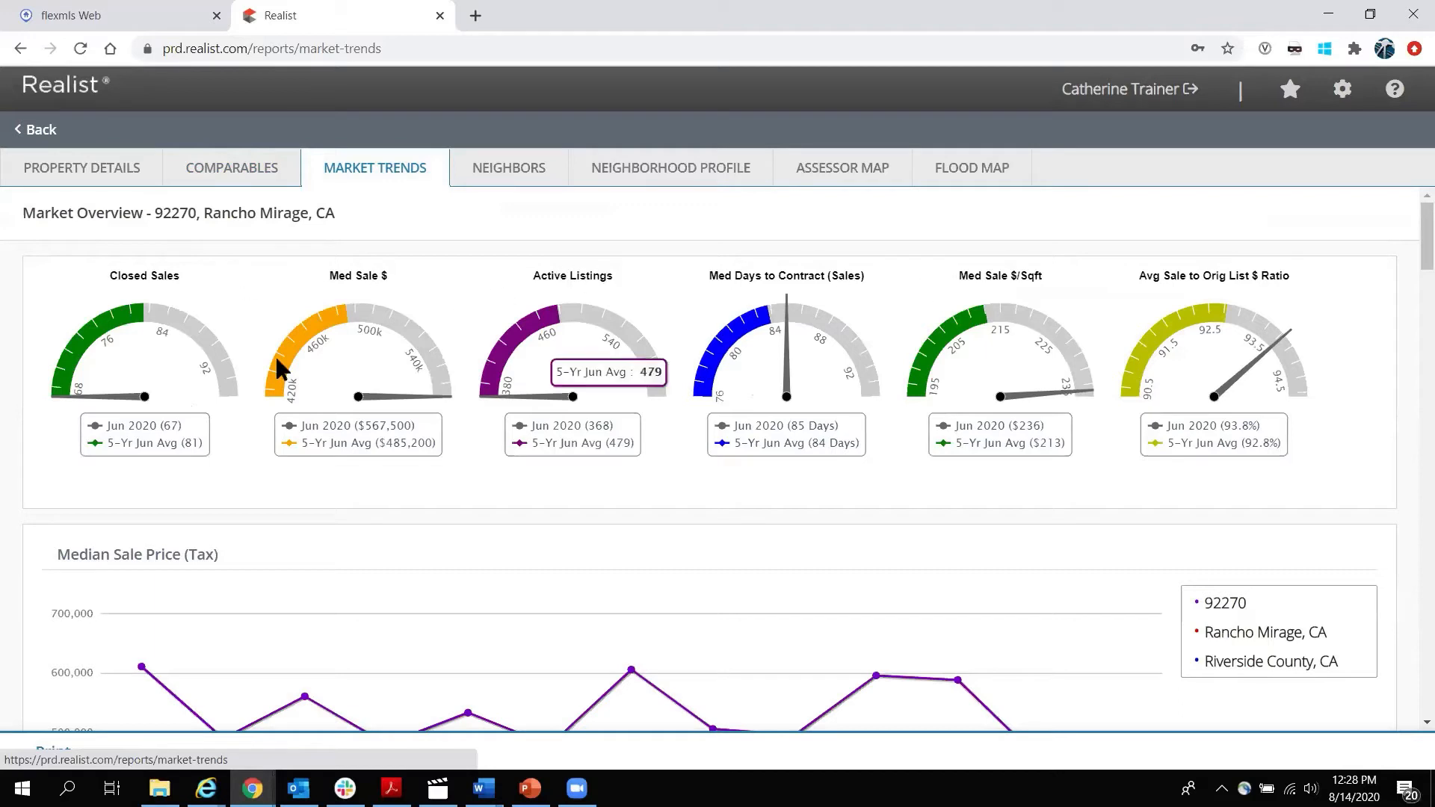
Read the 92270 gauges: June 2020 at 85 days to contract, $236/sq ft, 93.8% sale-to-list.
{"action": "mouse_move", "coordinate": [142, 317]}
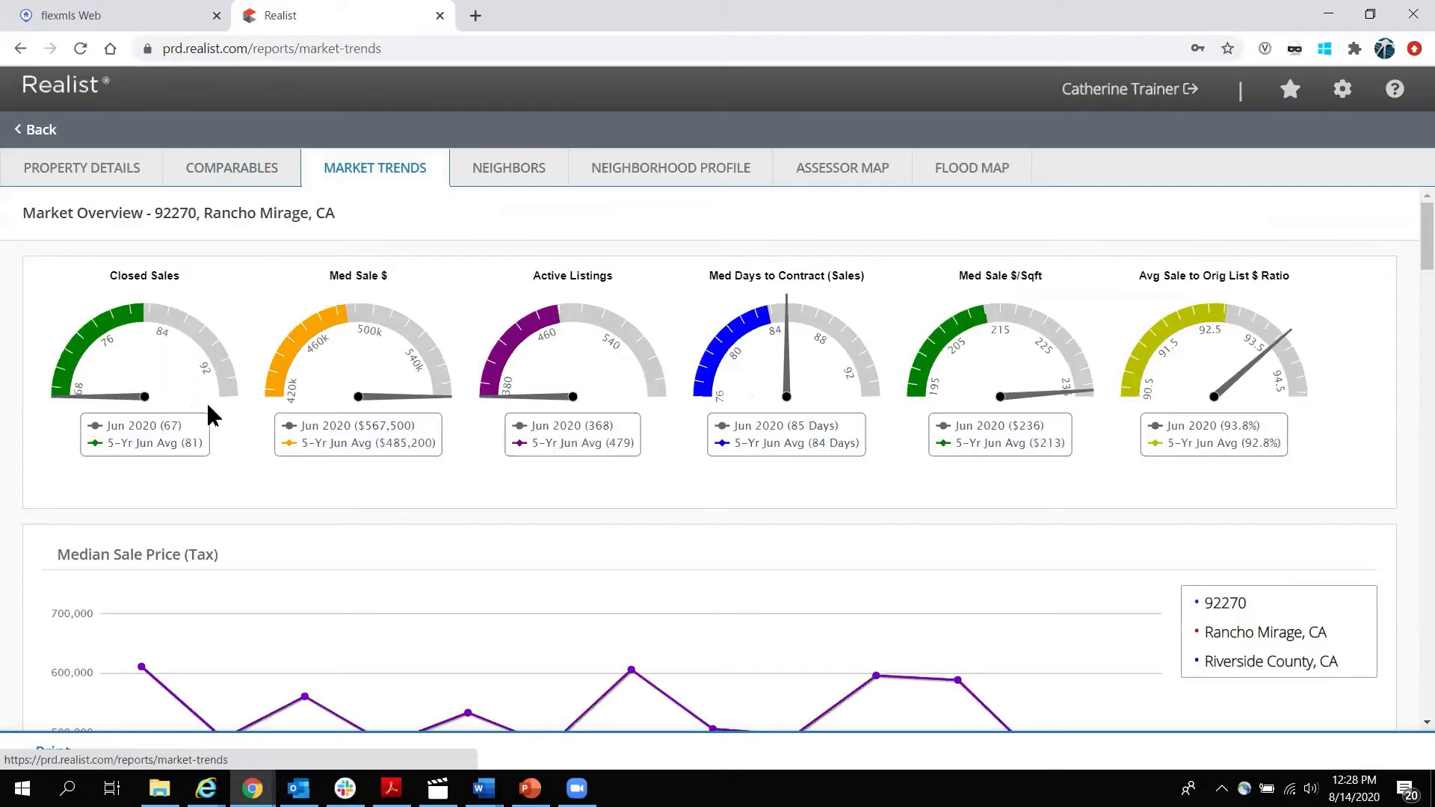
{"action": "mouse_move", "coordinate": [62, 397]}
{"action": "mouse_move", "coordinate": [401, 398]}
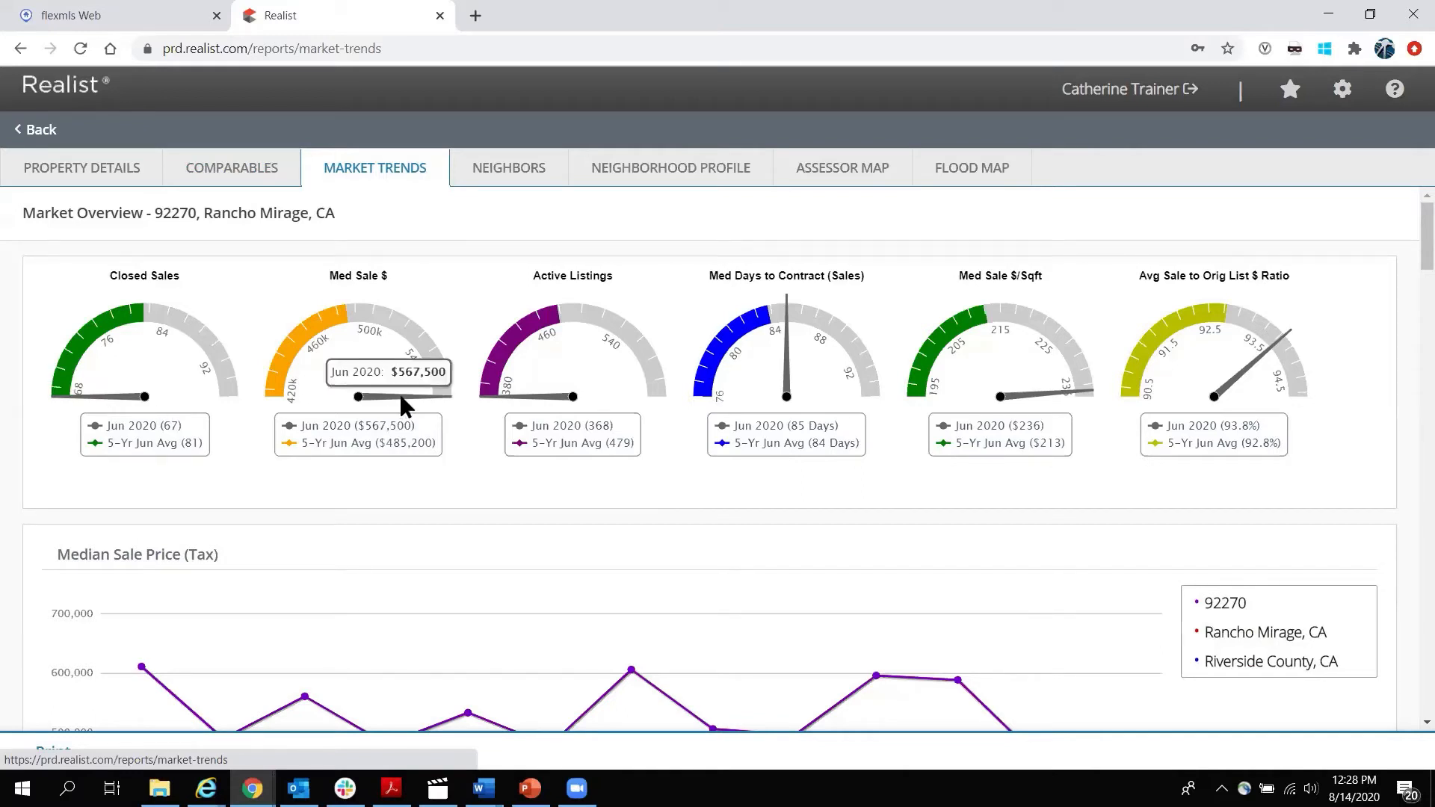
{"action": "mouse_move", "coordinate": [549, 400]}
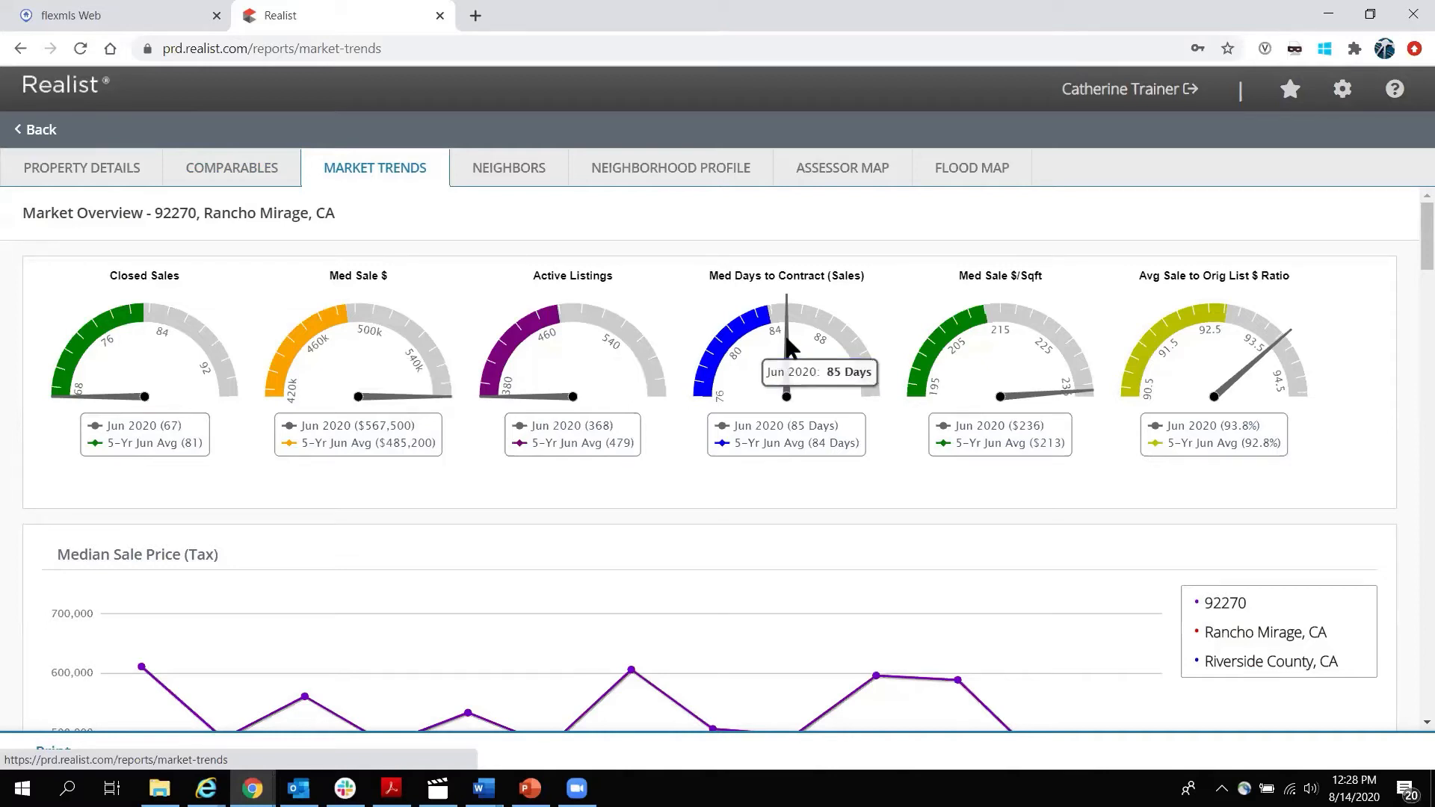
{"action": "mouse_move", "coordinate": [774, 323]}
{"action": "mouse_move", "coordinate": [1047, 390]}
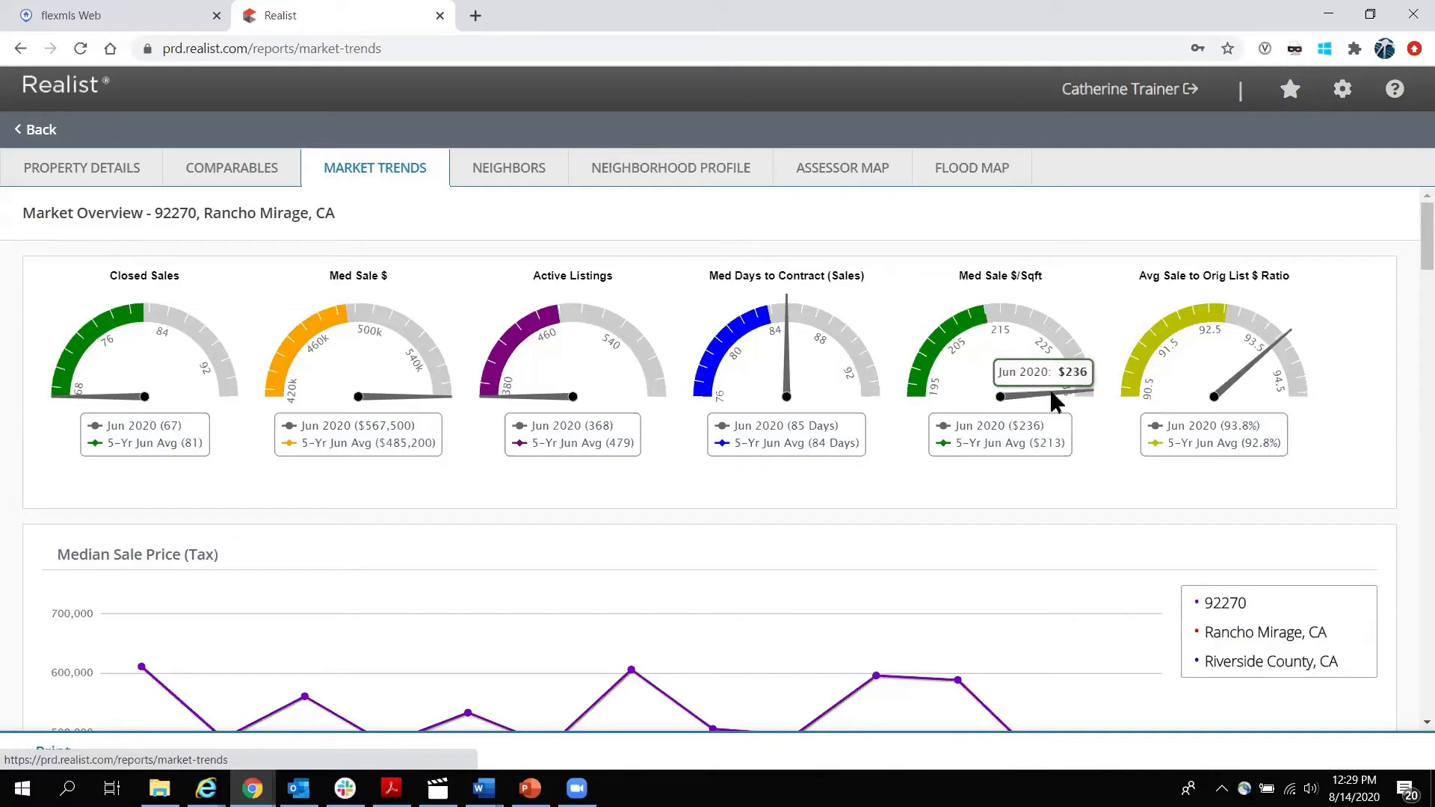
{"action": "mouse_move", "coordinate": [1286, 340]}
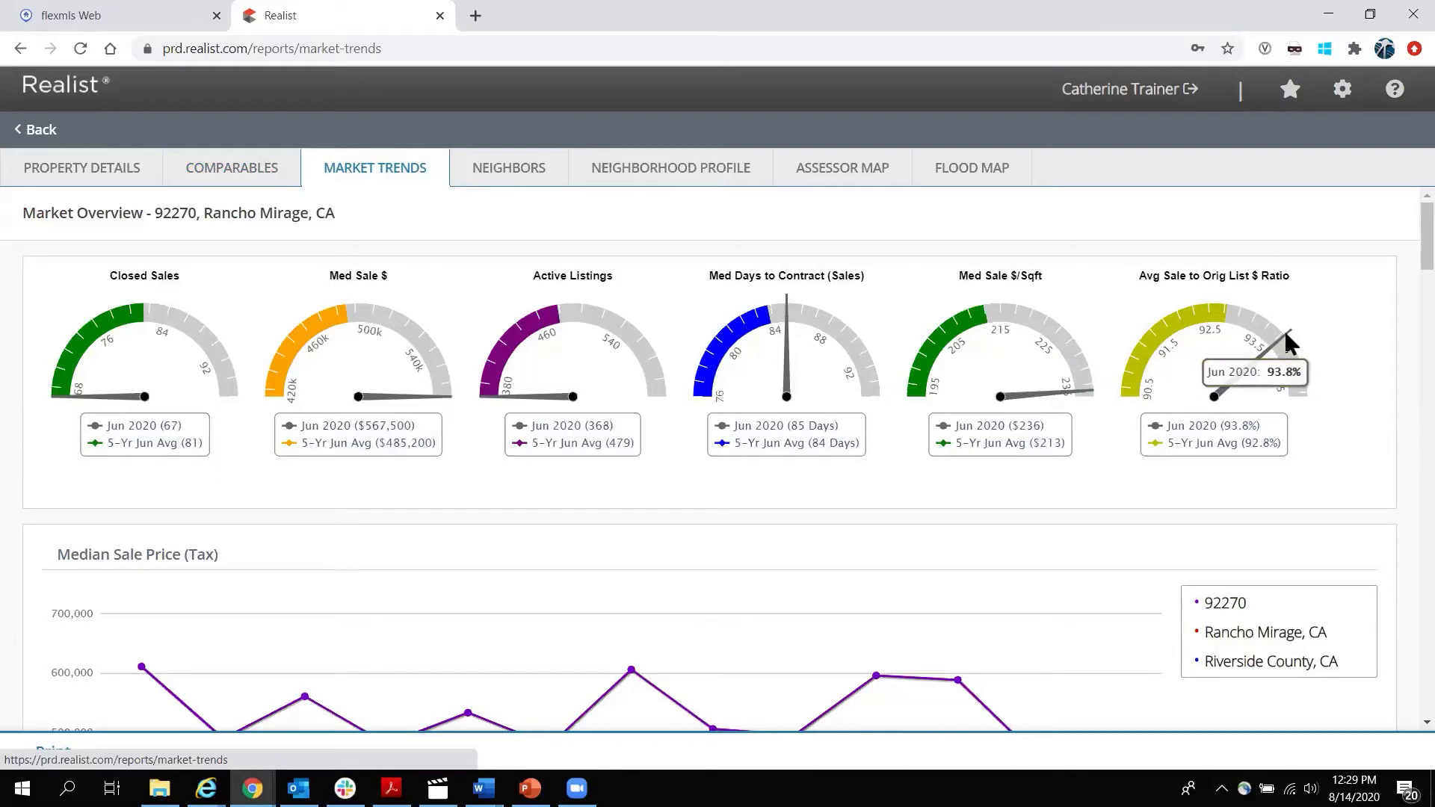
Inspect Market Trends chart data points and the Tax and MLS chart titles.
{"action": "scroll", "coordinate": [6, 469], "scroll_direction": "down", "scroll_amount": 2}
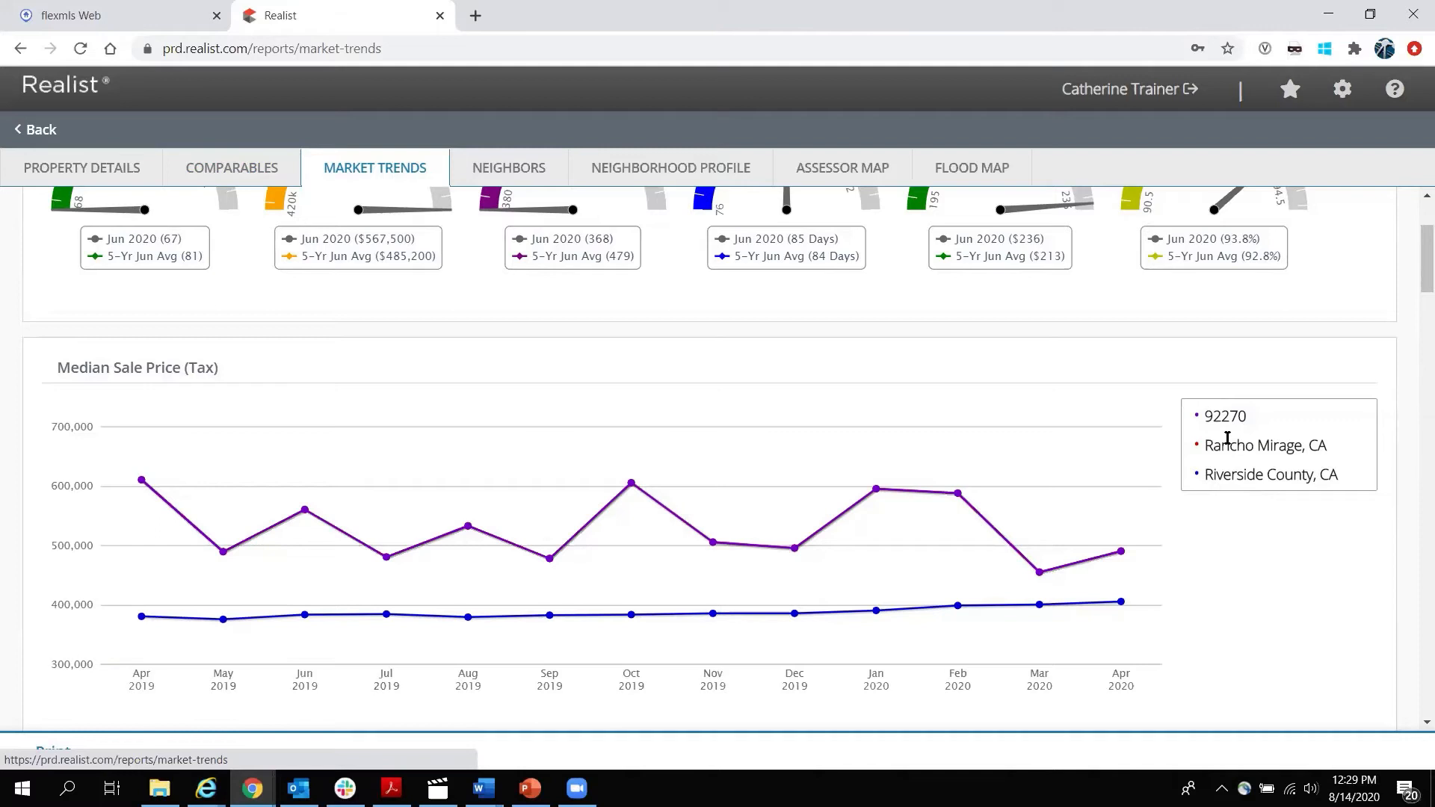
{"action": "mouse_move", "coordinate": [953, 527]}
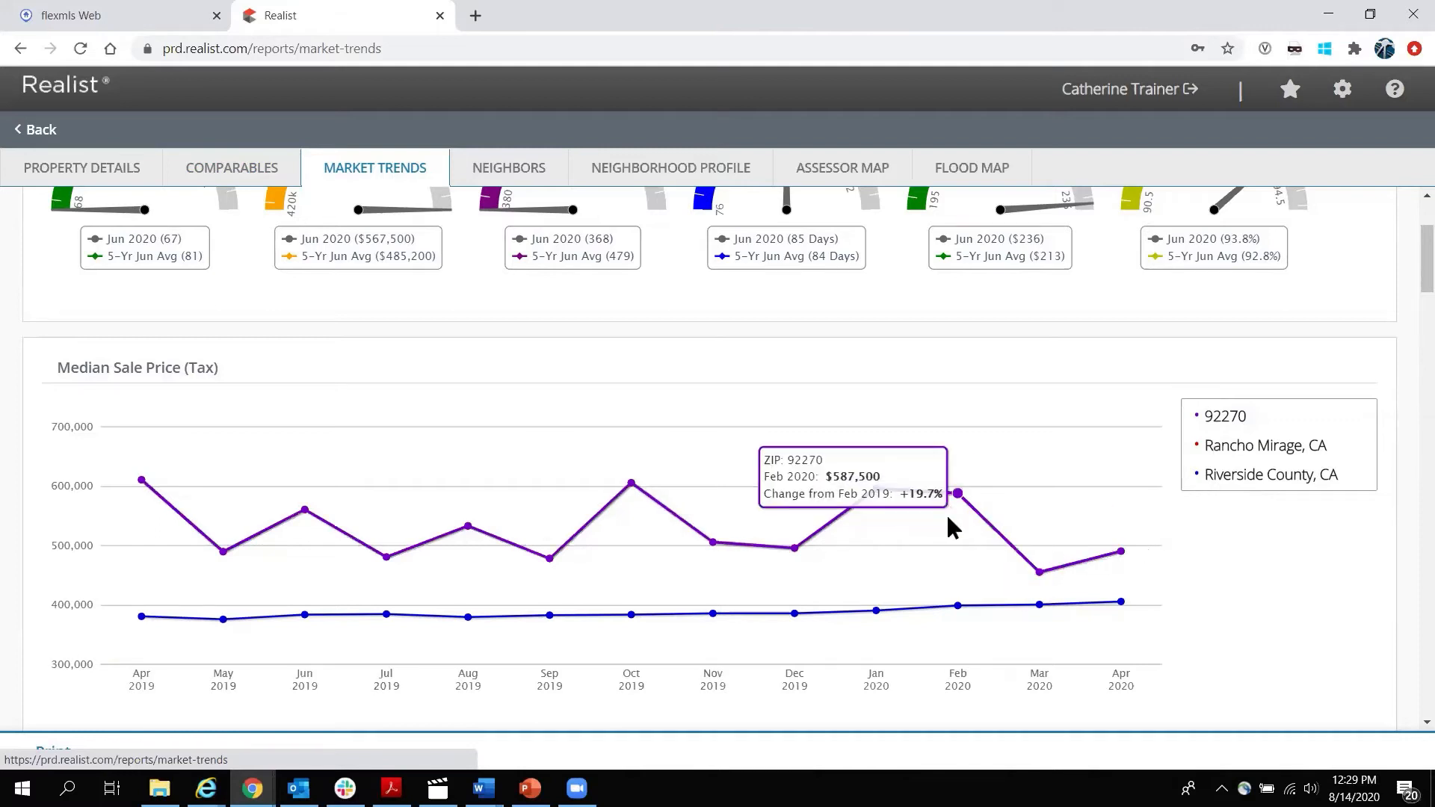
{"action": "mouse_move", "coordinate": [462, 526]}
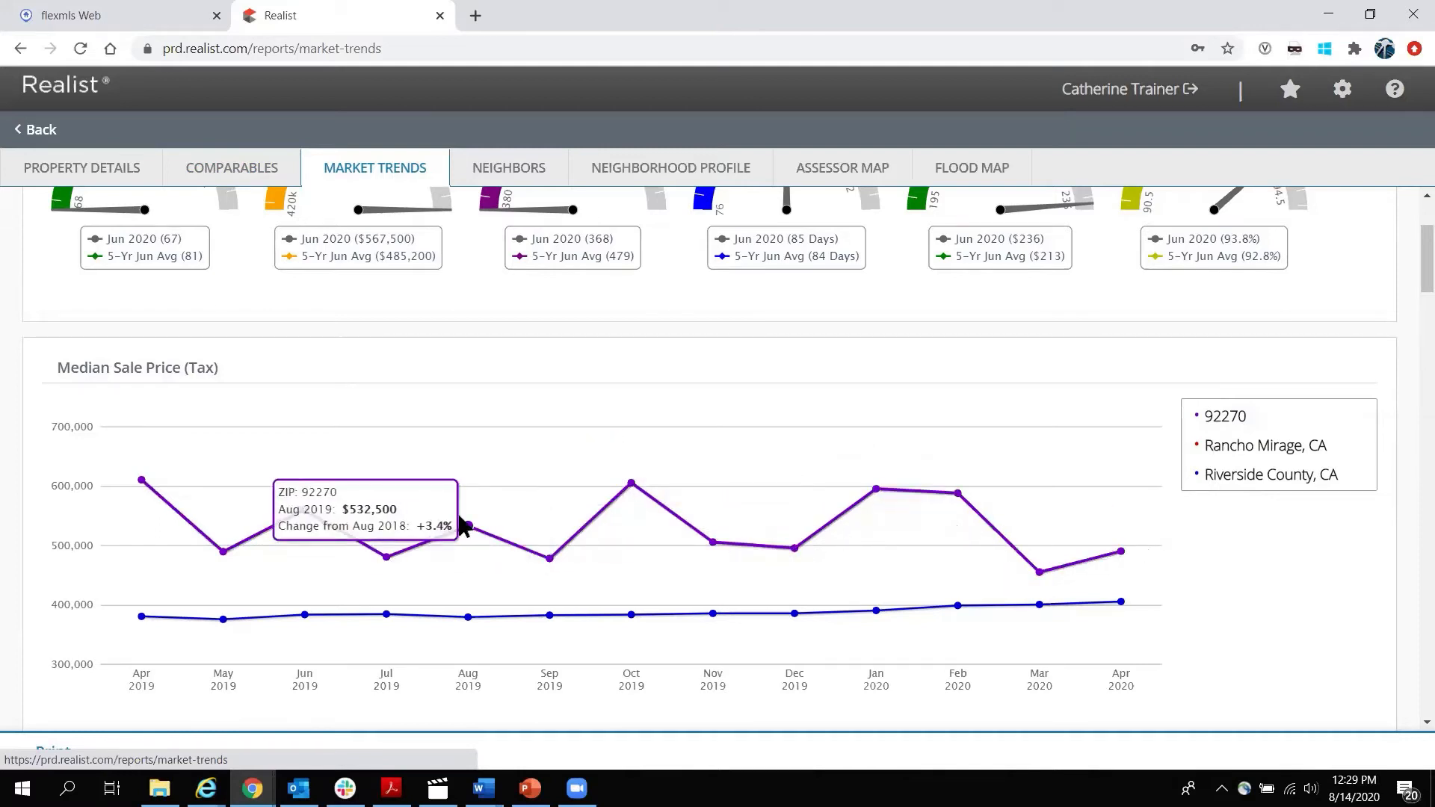
{"action": "mouse_move", "coordinate": [551, 518]}
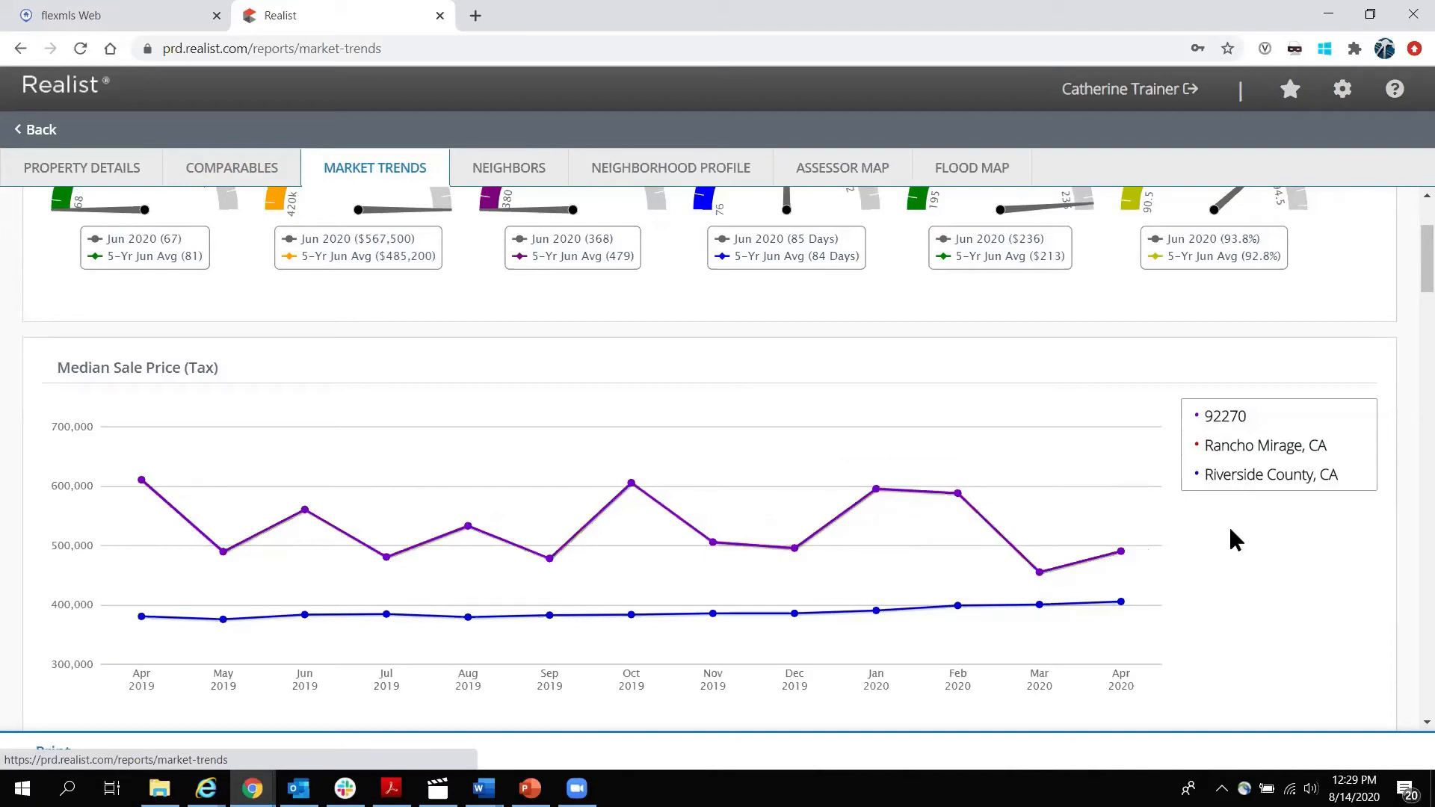
{"action": "scroll", "coordinate": [1226, 537], "scroll_direction": "down", "scroll_amount": 1}
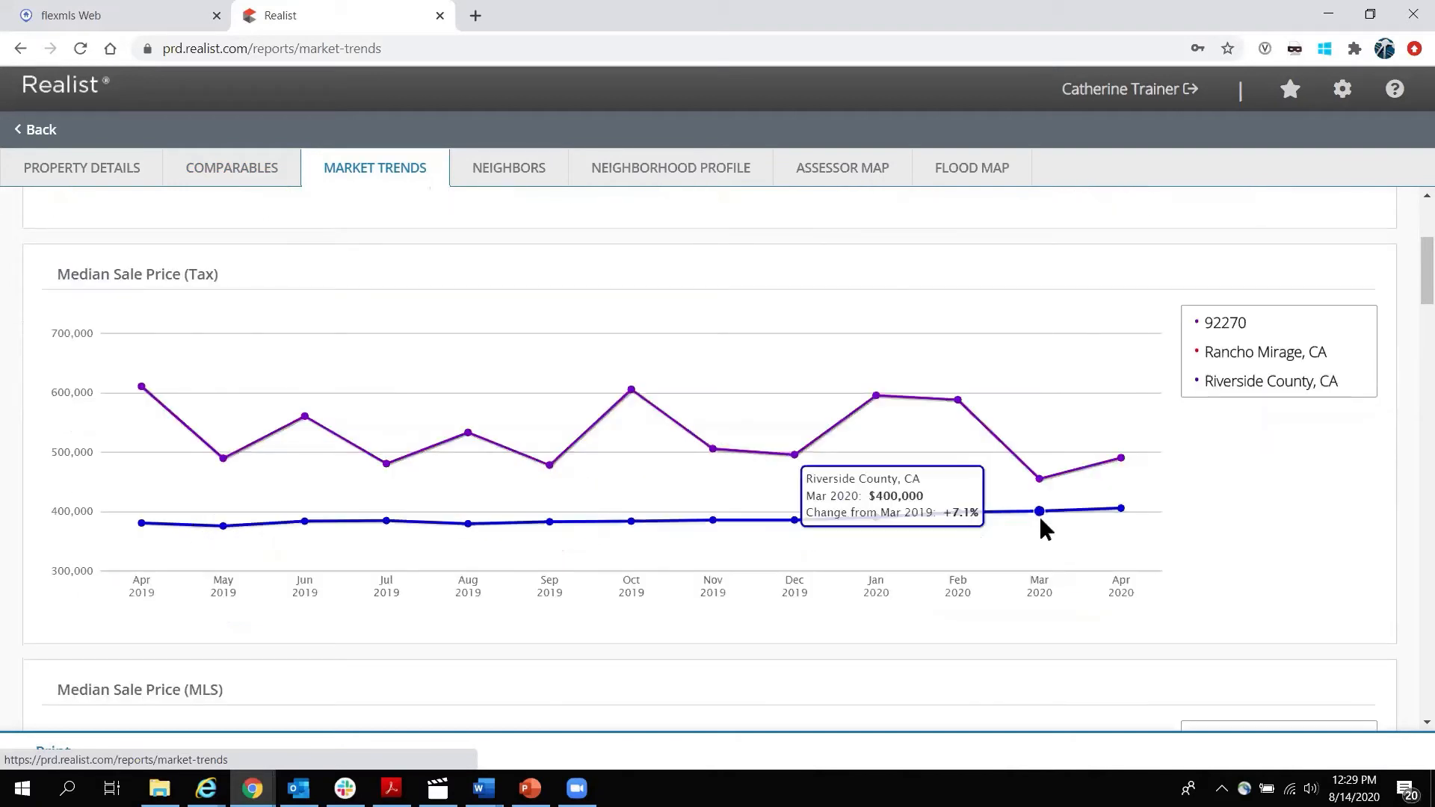
{"action": "double_click", "coordinate": [203, 273]}
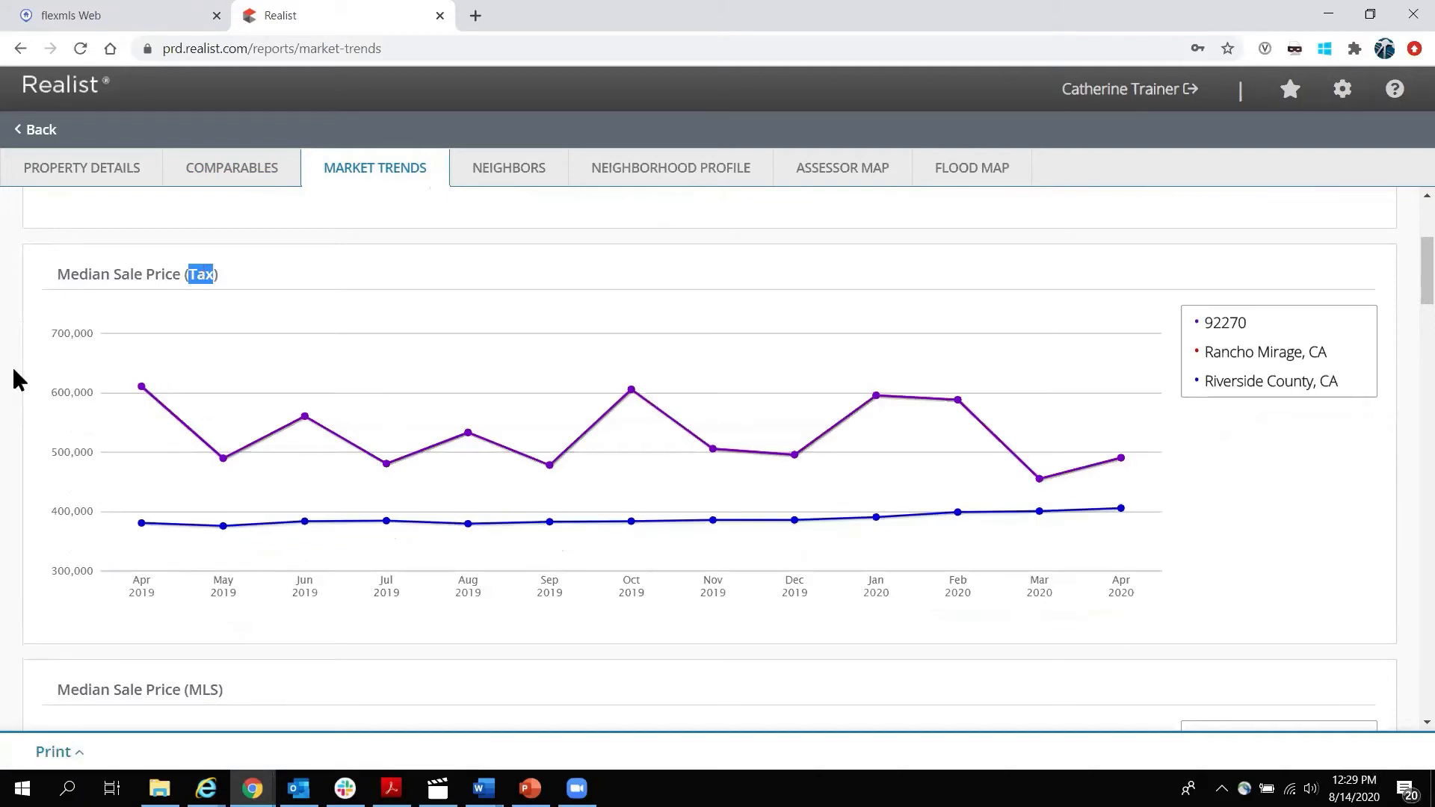
{"action": "scroll", "coordinate": [15, 379], "scroll_direction": "down", "scroll_amount": 3}
{"action": "double_click", "coordinate": [204, 410]}
{"action": "left_click", "coordinate": [6, 419]}
Scroll through the remaining trend charts and load the Neighbors report for the property.
{"action": "scroll", "coordinate": [7, 416], "scroll_direction": "up", "scroll_amount": 1}
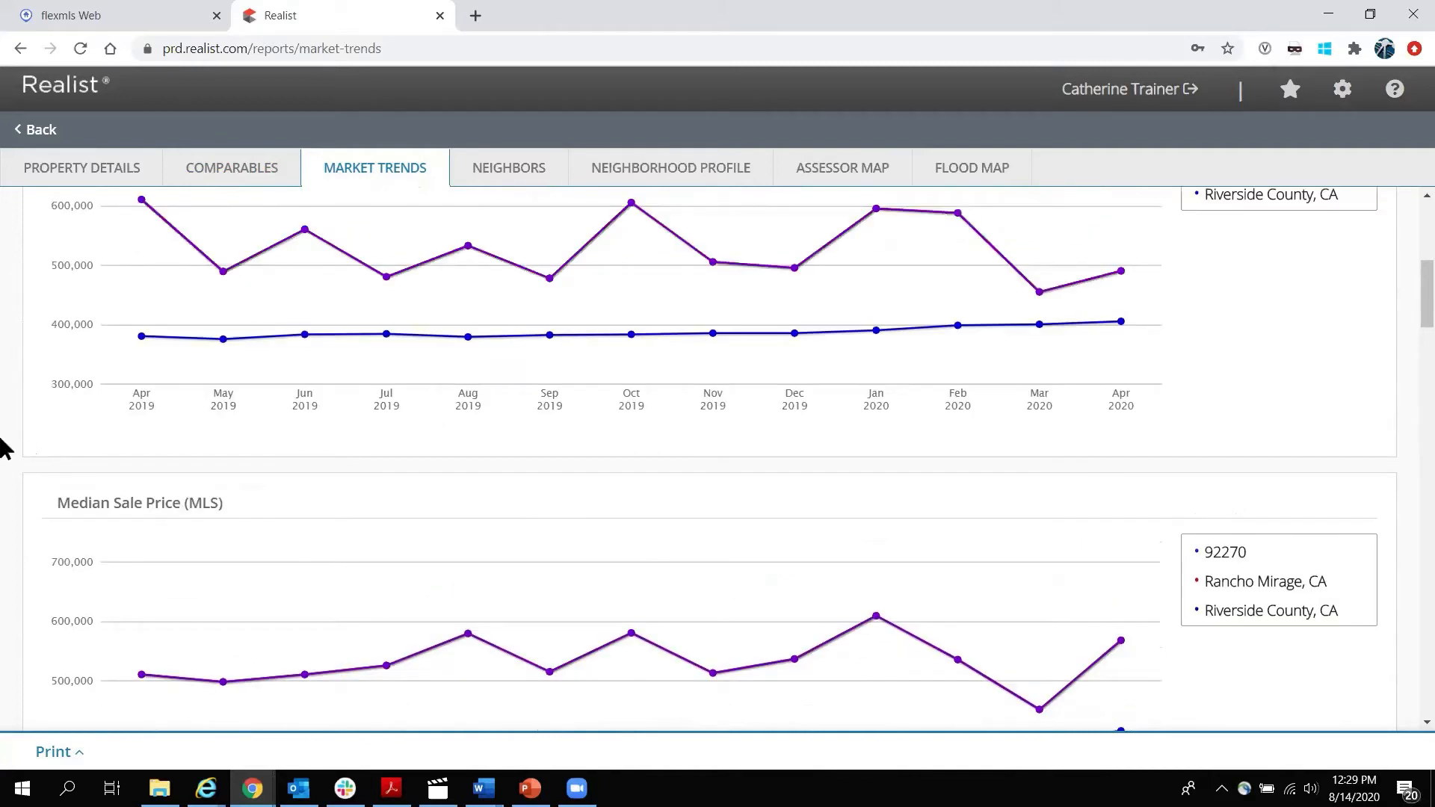
{"action": "scroll", "coordinate": [6, 441], "scroll_direction": "down", "scroll_amount": 1}
{"action": "scroll", "coordinate": [6, 441], "scroll_direction": "down", "scroll_amount": 3}
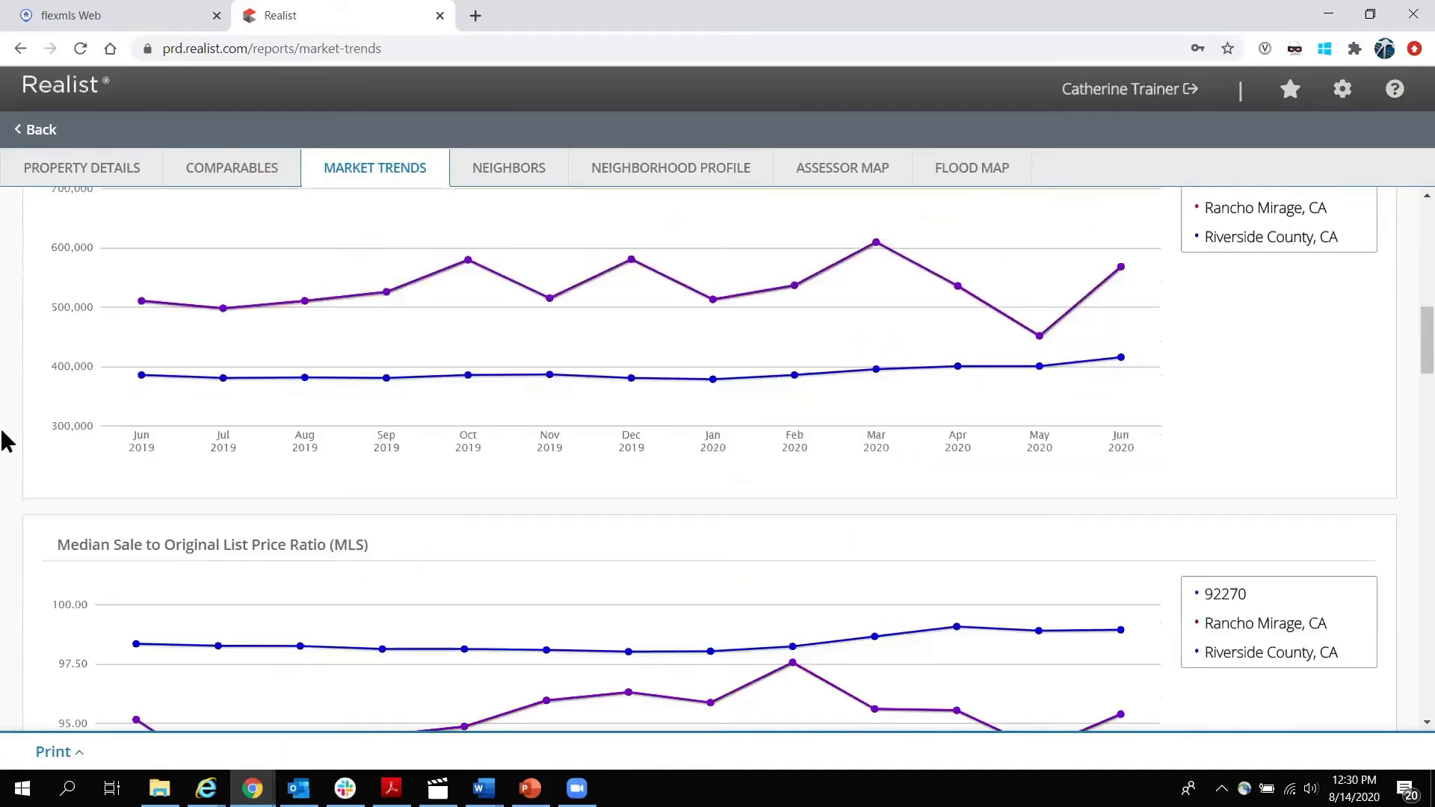
{"action": "scroll", "coordinate": [28, 396], "scroll_direction": "down", "scroll_amount": 3}
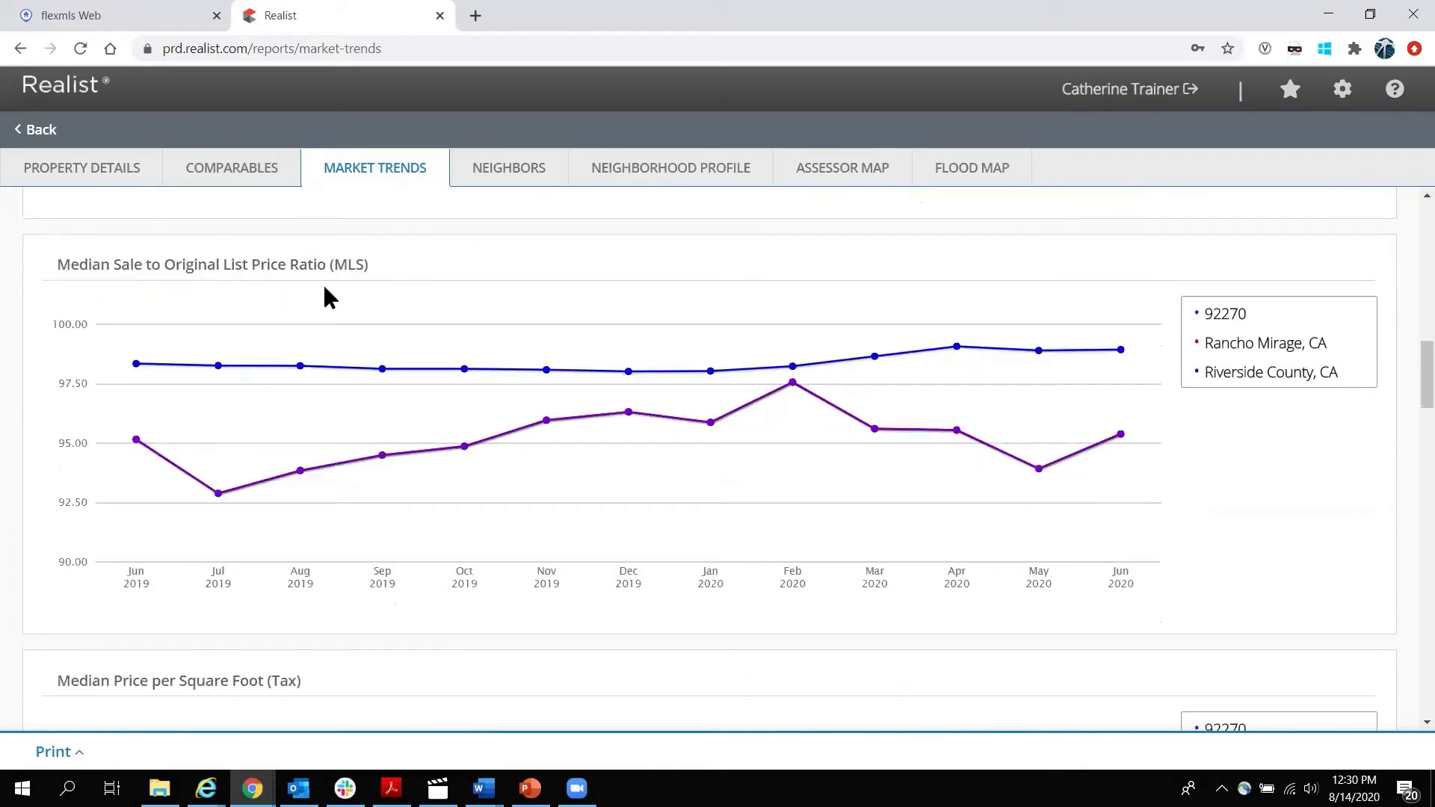
{"action": "scroll", "coordinate": [51, 348], "scroll_direction": "down", "scroll_amount": 4}
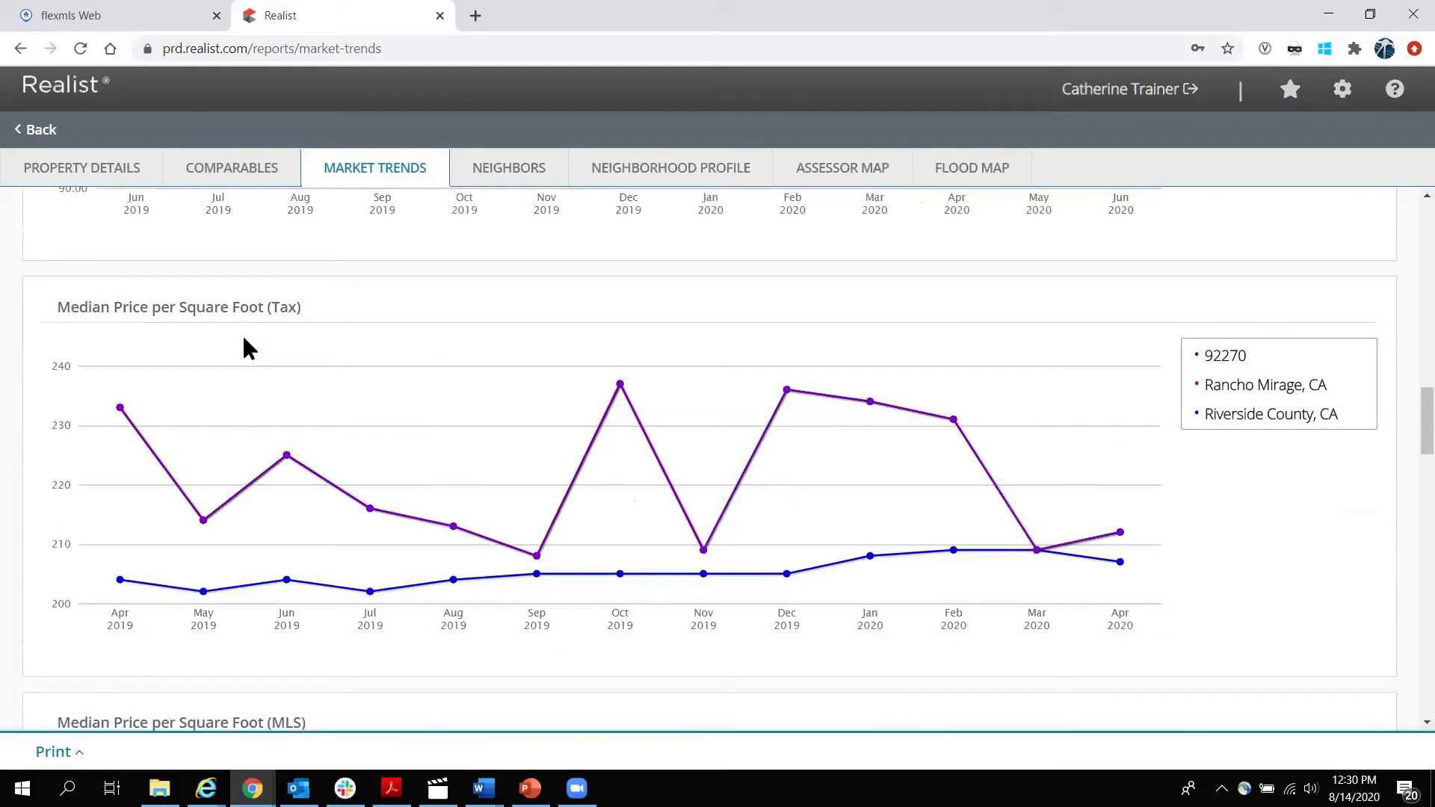
{"action": "scroll", "coordinate": [248, 329], "scroll_direction": "down", "scroll_amount": 5}
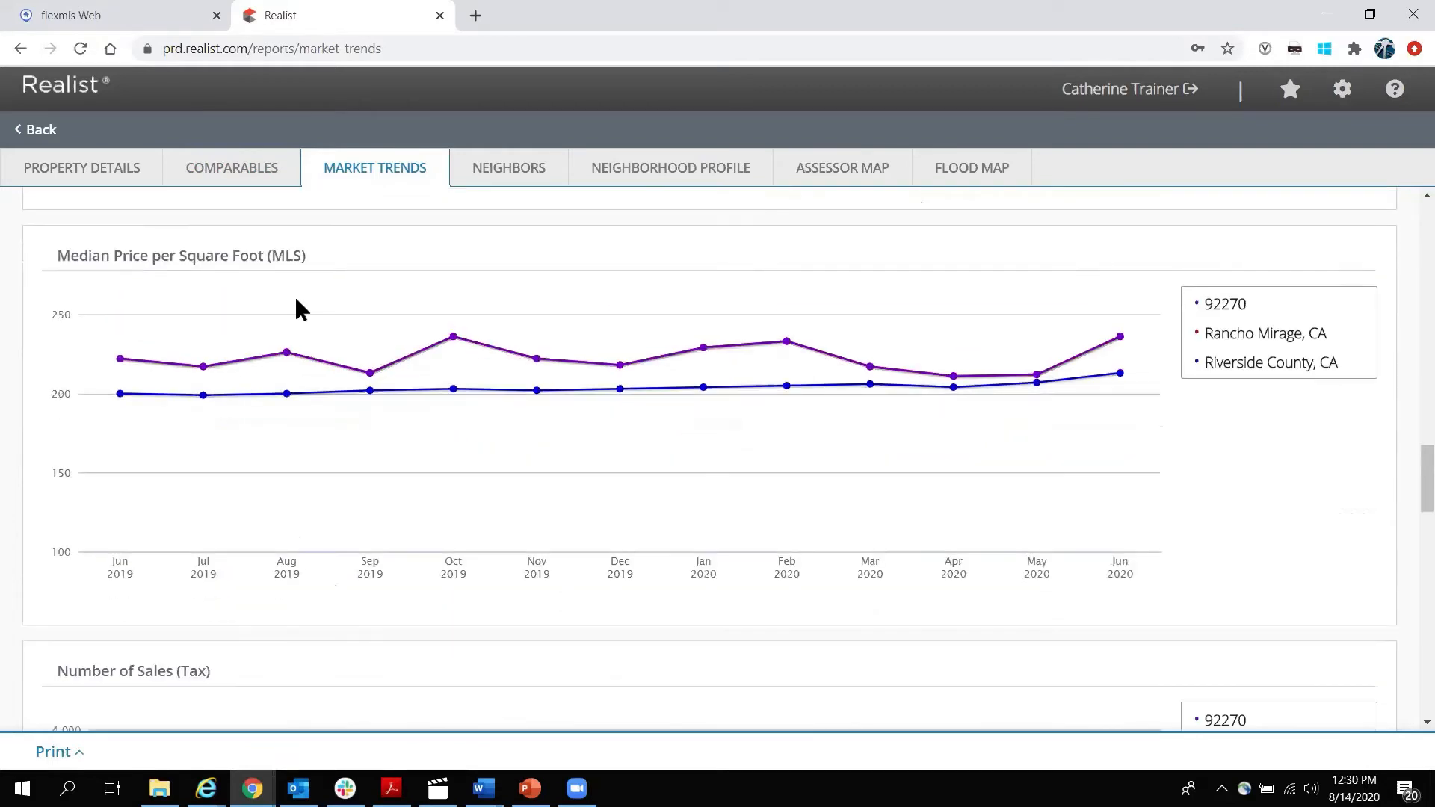
{"action": "scroll", "coordinate": [297, 300], "scroll_direction": "down", "scroll_amount": 4}
{"action": "scroll", "coordinate": [307, 360], "scroll_direction": "down", "scroll_amount": 3}
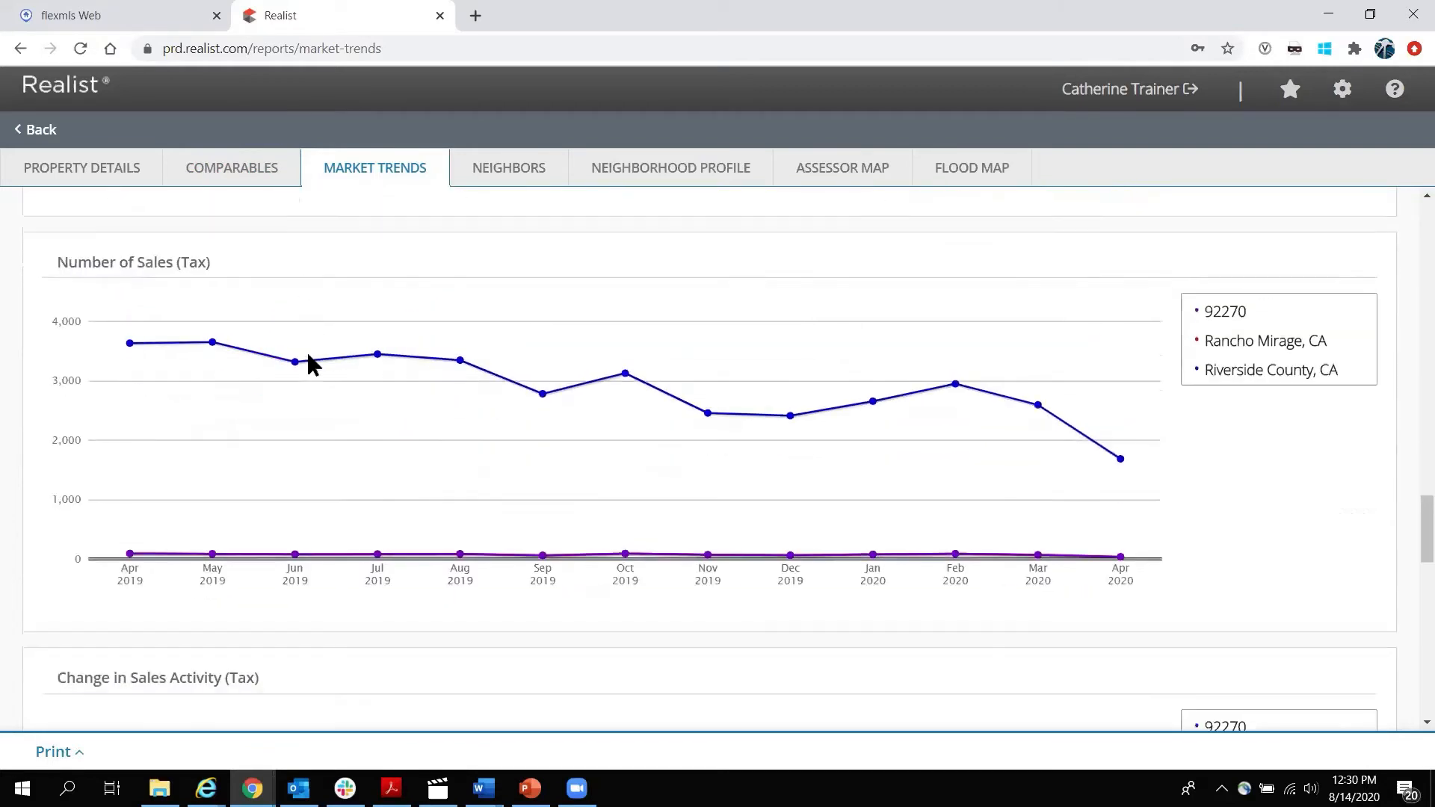
{"action": "scroll", "coordinate": [307, 354], "scroll_direction": "down", "scroll_amount": 1}
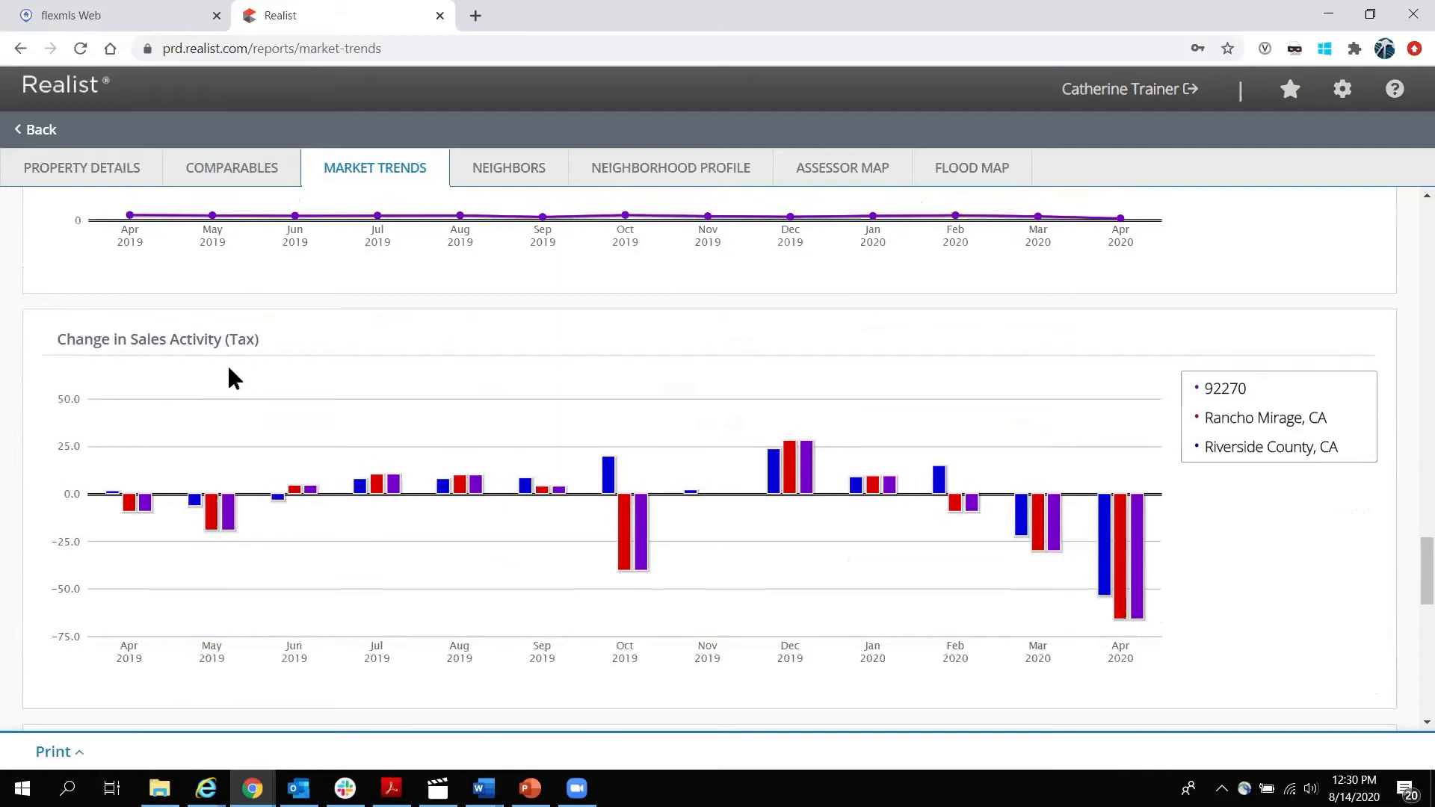
{"action": "scroll", "coordinate": [230, 372], "scroll_direction": "down", "scroll_amount": 4}
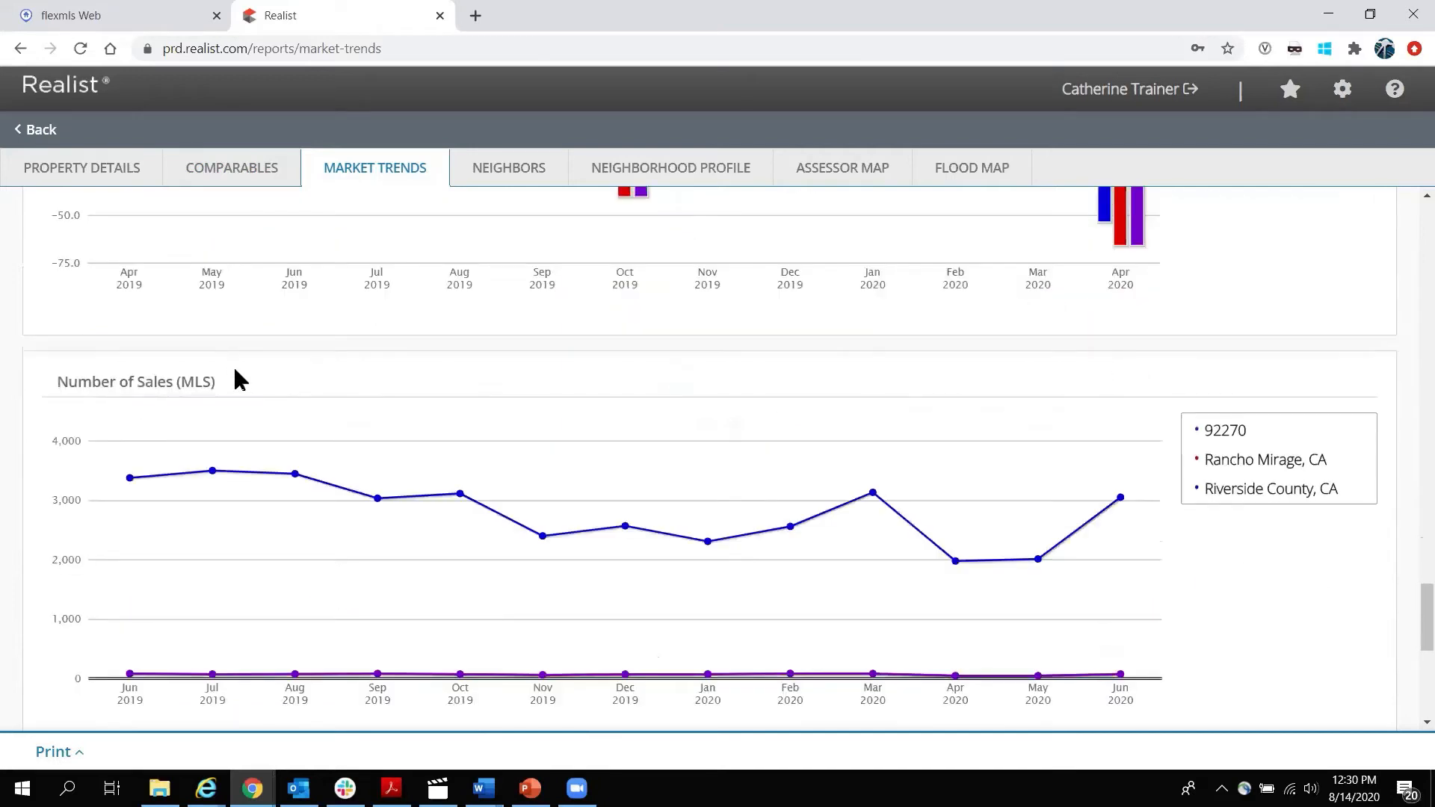
{"action": "scroll", "coordinate": [233, 381], "scroll_direction": "down", "scroll_amount": 4}
{"action": "scroll", "coordinate": [254, 400], "scroll_direction": "down", "scroll_amount": 1}
{"action": "scroll", "coordinate": [278, 395], "scroll_direction": "down", "scroll_amount": 1}
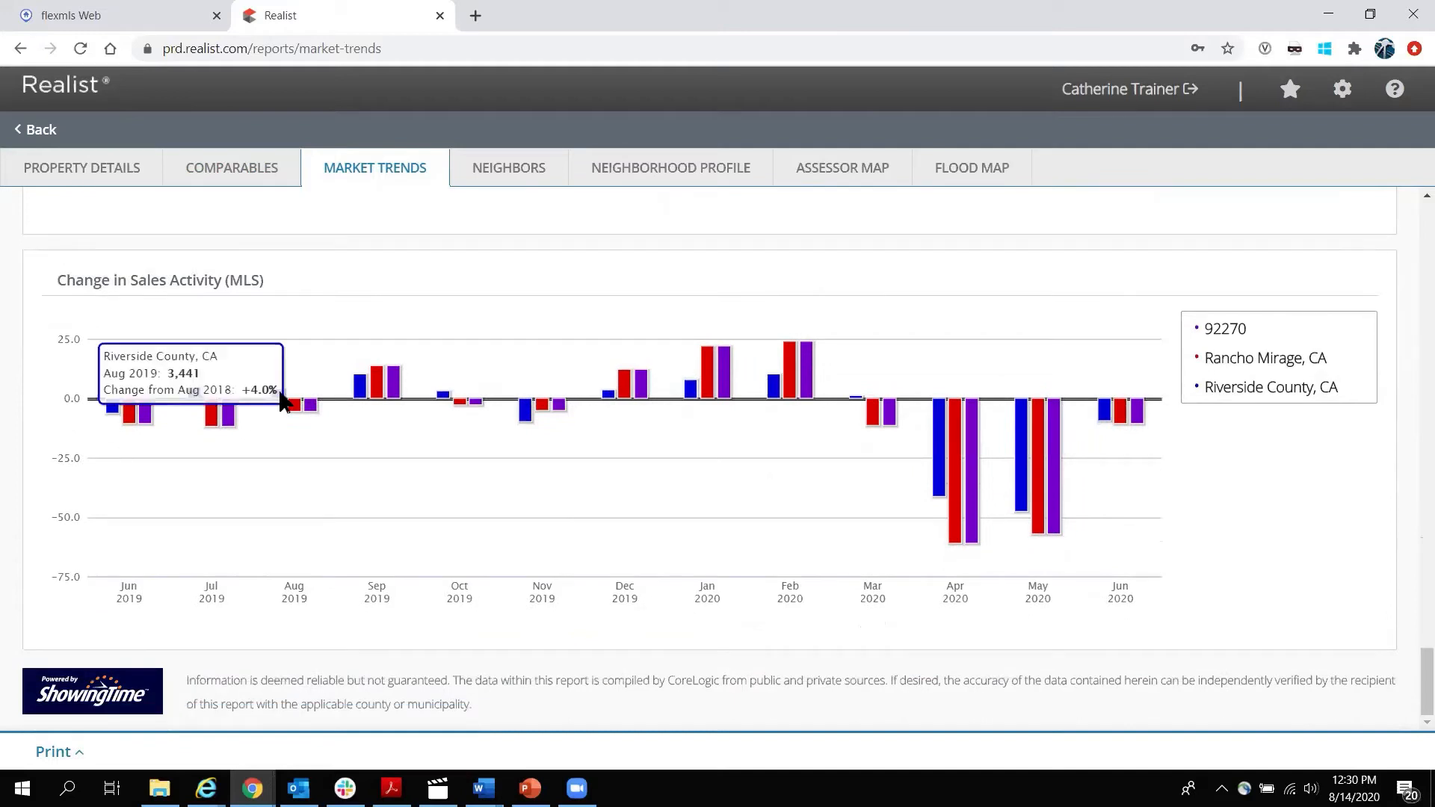
{"action": "left_click", "coordinate": [521, 178]}
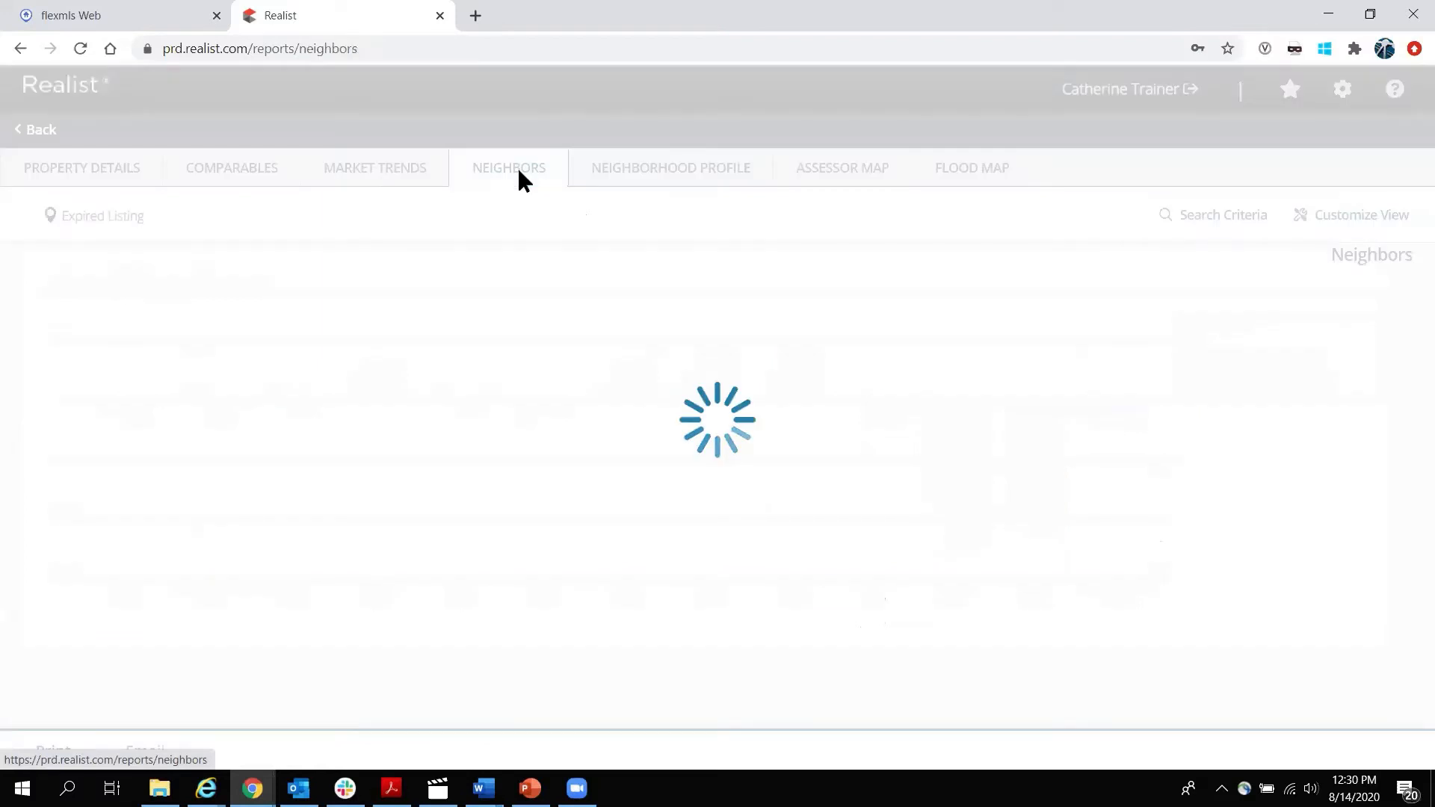
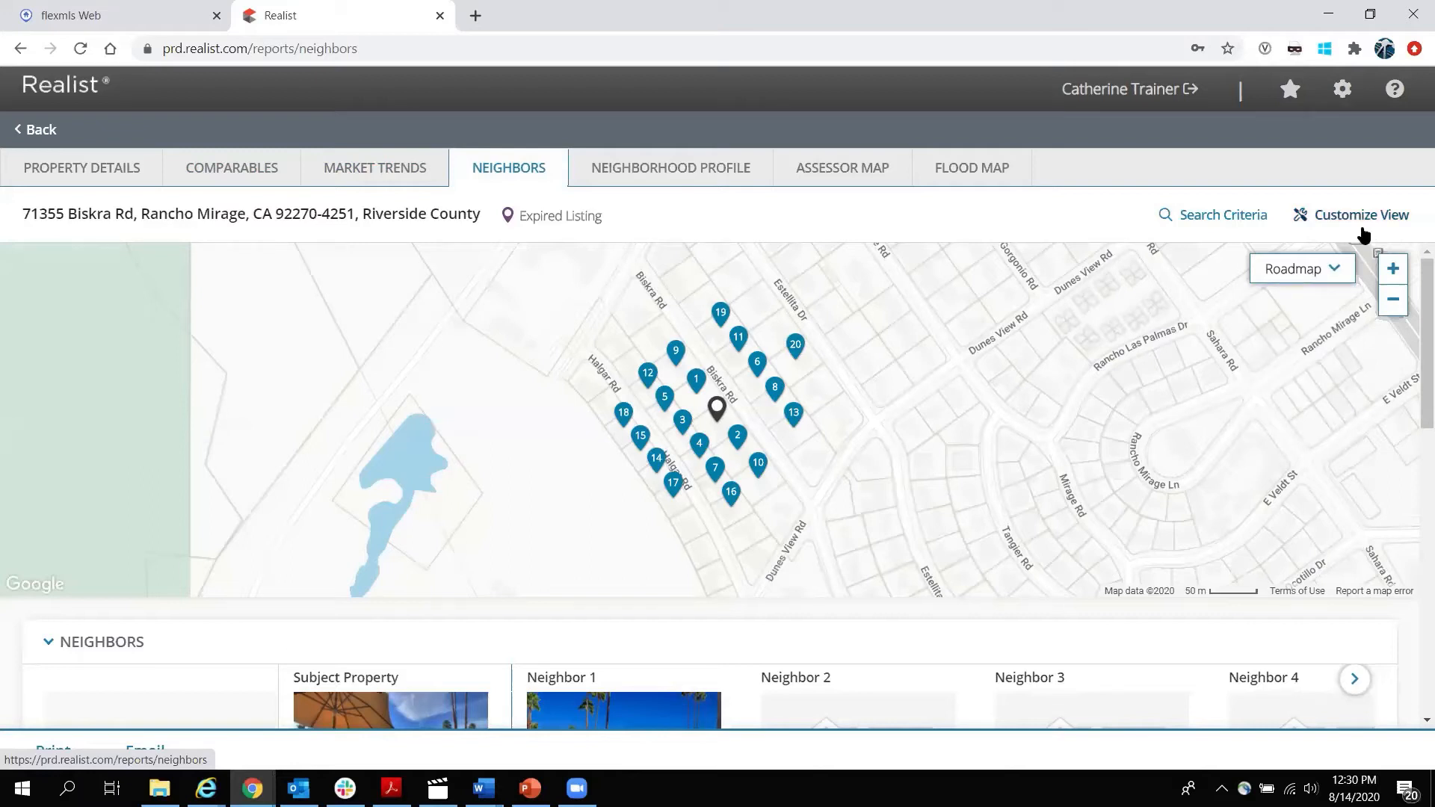
Look over the neighbor search settings (20 neighbors, distance, geographic boundary) and dismiss them unchanged.
{"action": "left_click", "coordinate": [1231, 218]}
{"action": "left_click_drag", "start_coordinate": [785, 309], "coordinate": [625, 294]}
{"action": "left_click_drag", "start_coordinate": [750, 389], "coordinate": [626, 378]}
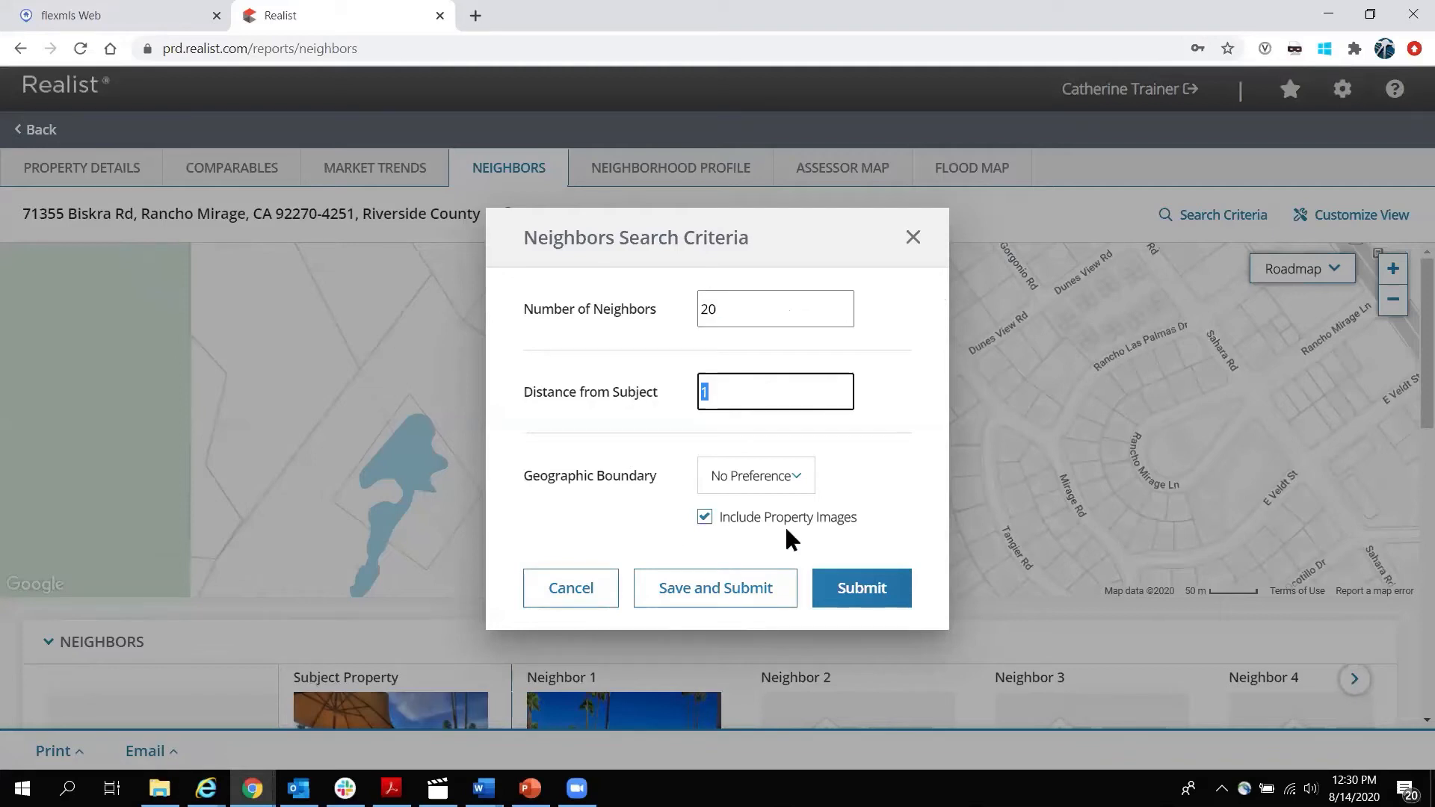
{"action": "left_click", "coordinate": [805, 476]}
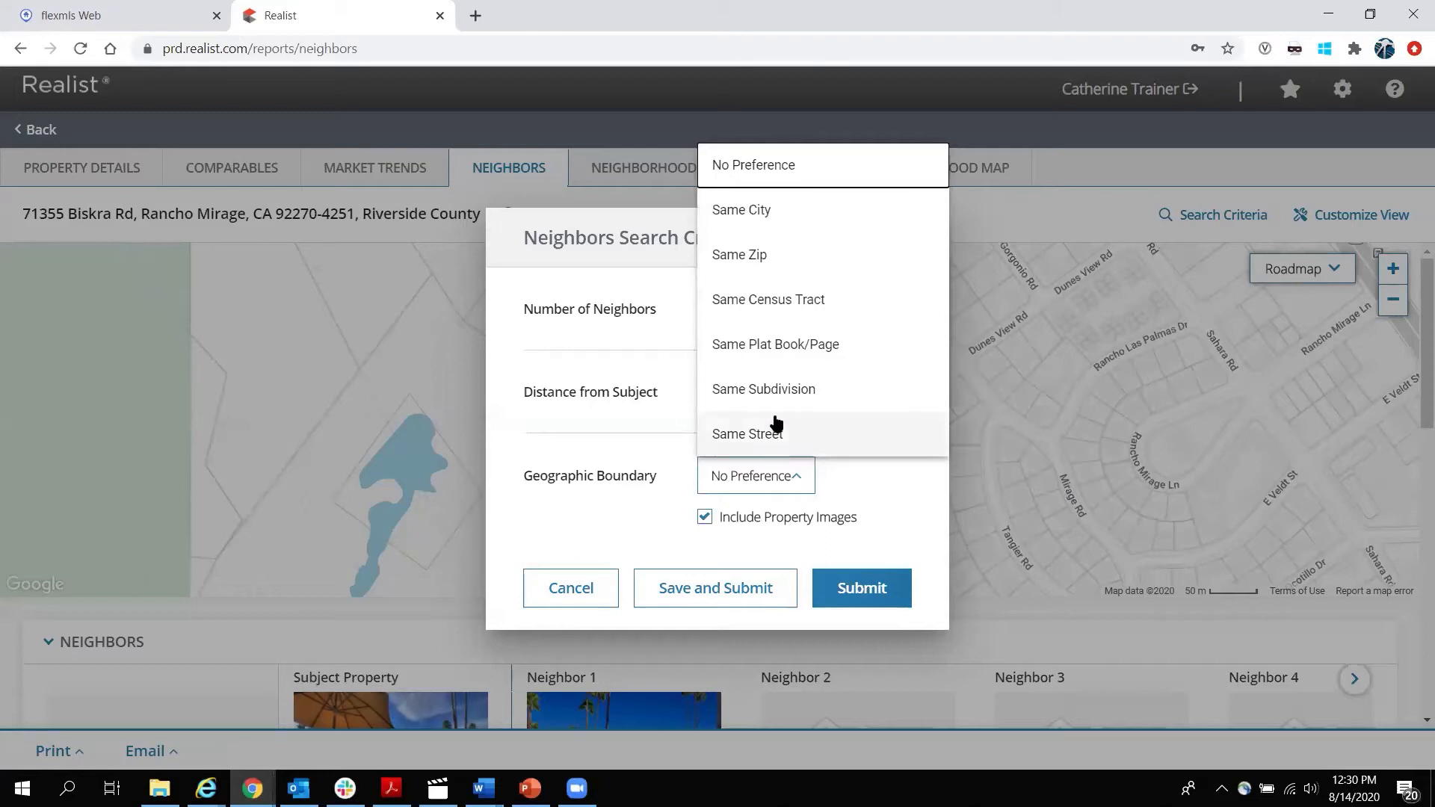
{"action": "left_click", "coordinate": [575, 588]}
{"action": "left_click", "coordinate": [575, 587]}
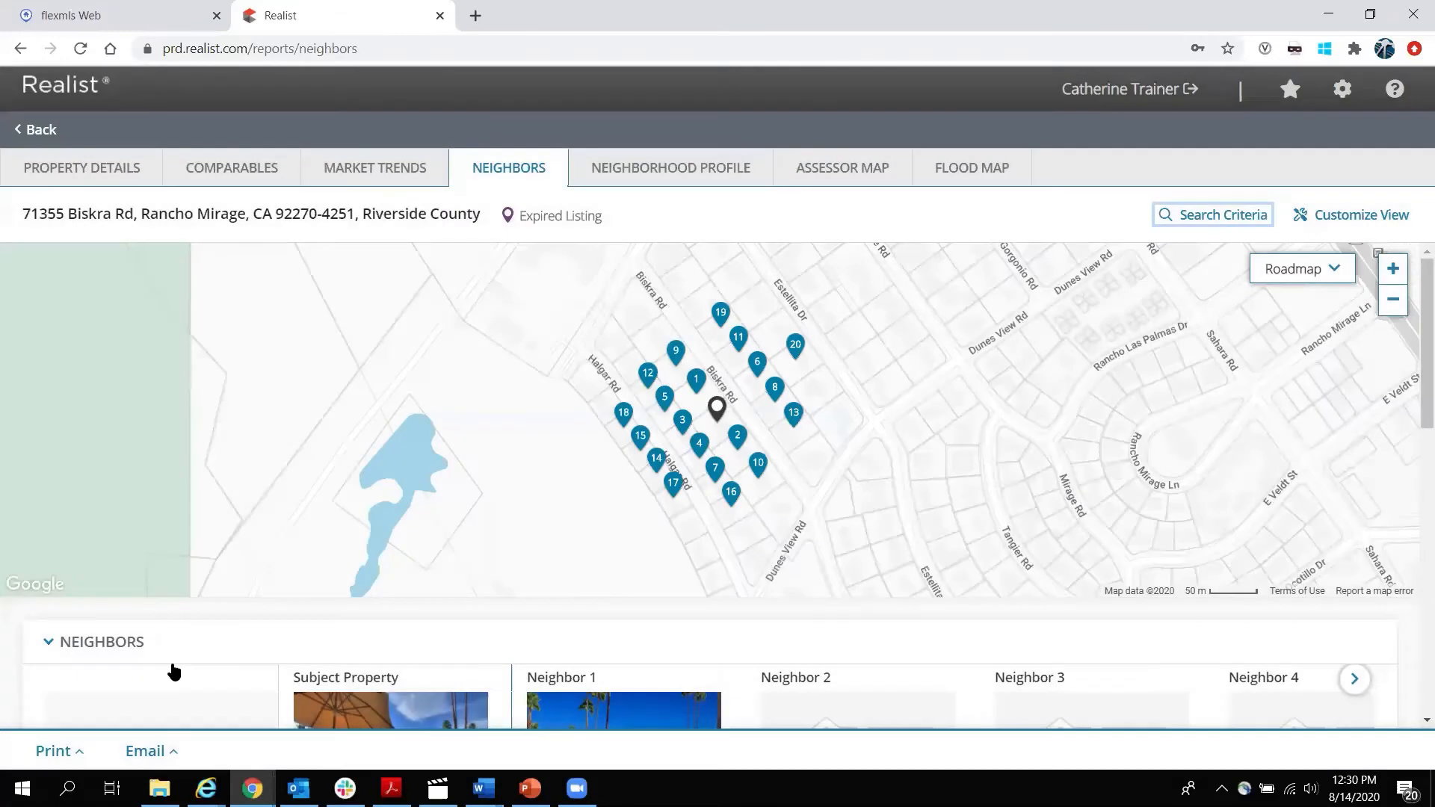
Review the Neighbors list, highlighting Biskra, the first neighbor's sale dates and the 150,000 sale price.
{"action": "scroll", "coordinate": [172, 665], "scroll_direction": "down", "scroll_amount": 5}
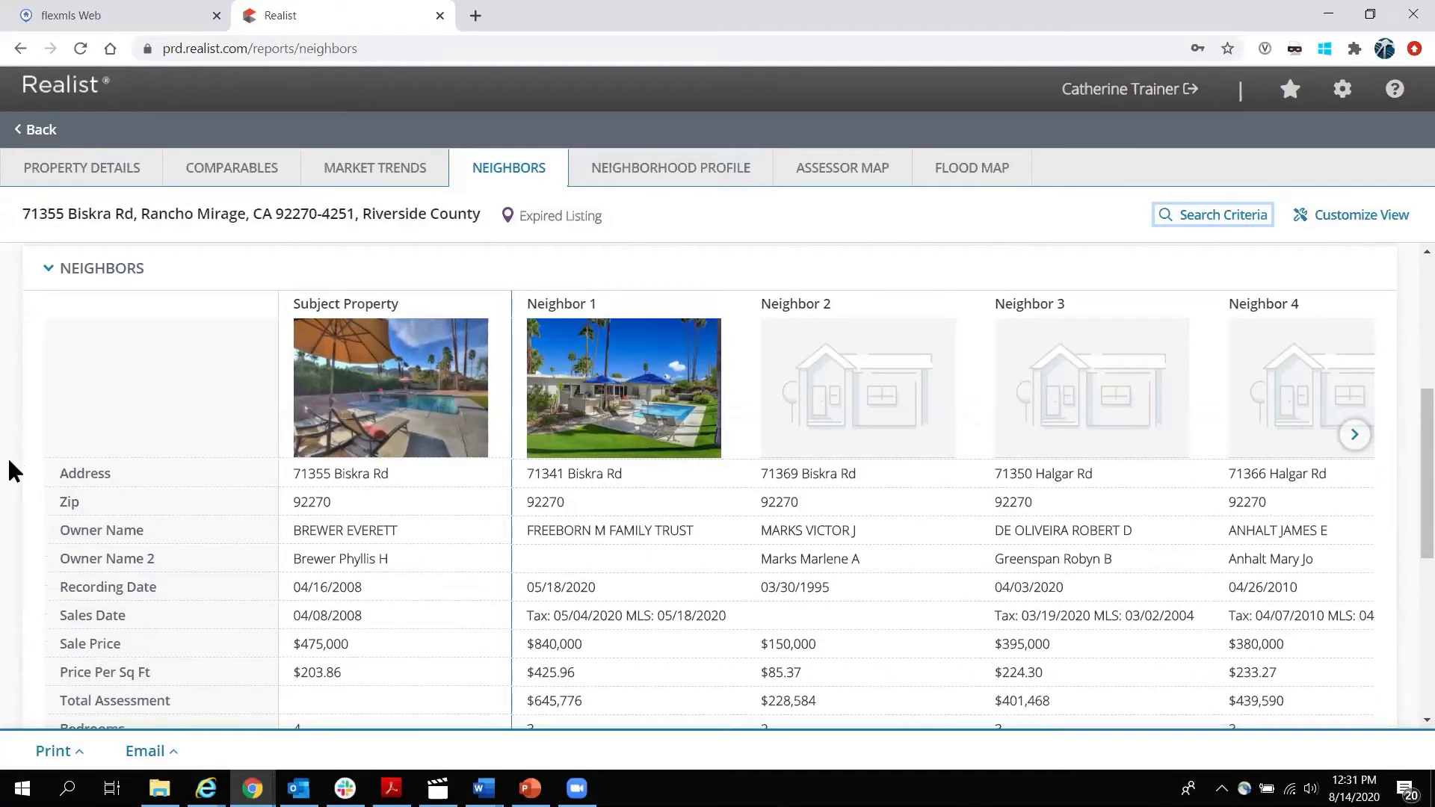
{"action": "scroll", "coordinate": [6, 457], "scroll_direction": "down", "scroll_amount": 3}
{"action": "scroll", "coordinate": [314, 404], "scroll_direction": "up", "scroll_amount": 2}
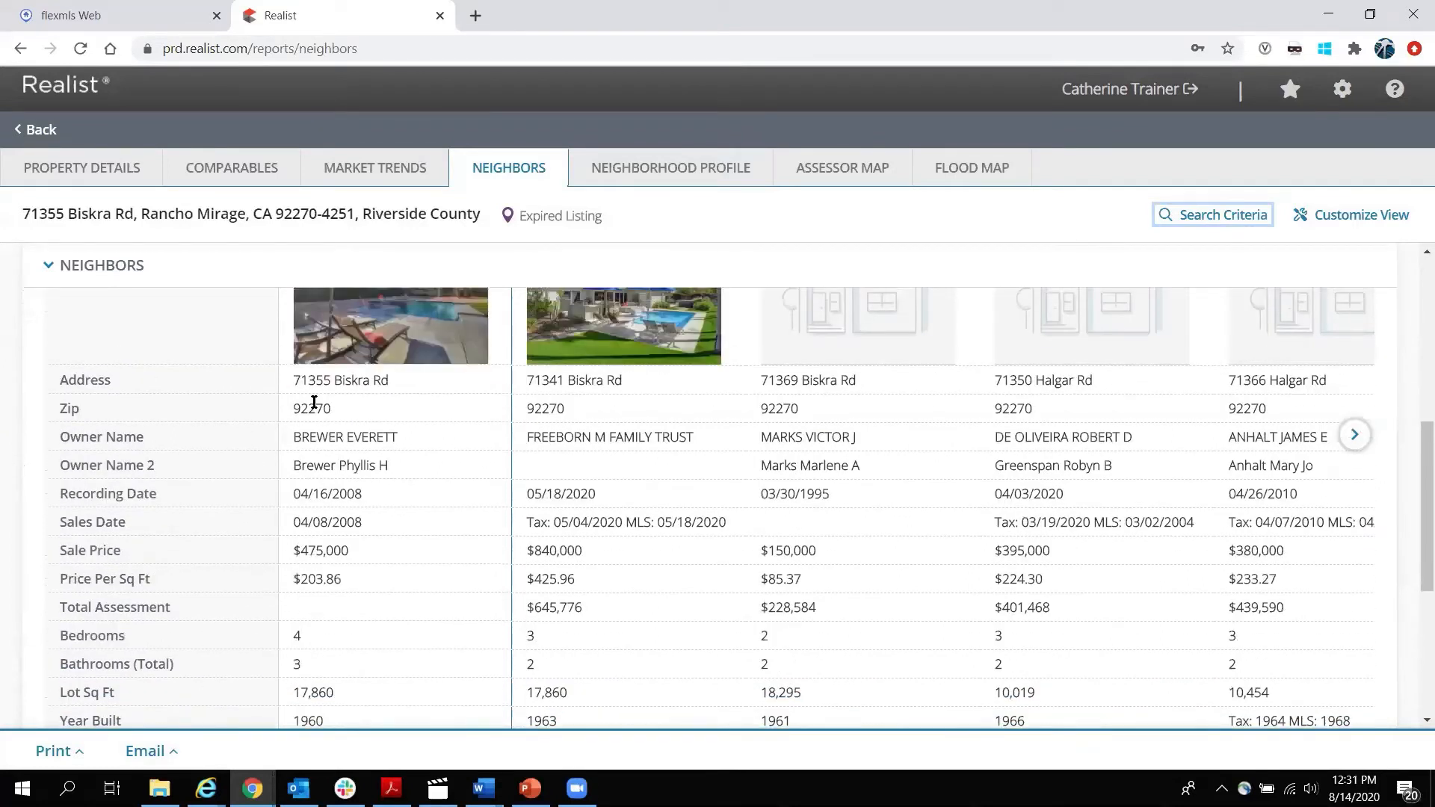
{"action": "double_click", "coordinate": [352, 380]}
{"action": "scroll", "coordinate": [465, 487], "scroll_direction": "down", "scroll_amount": 1}
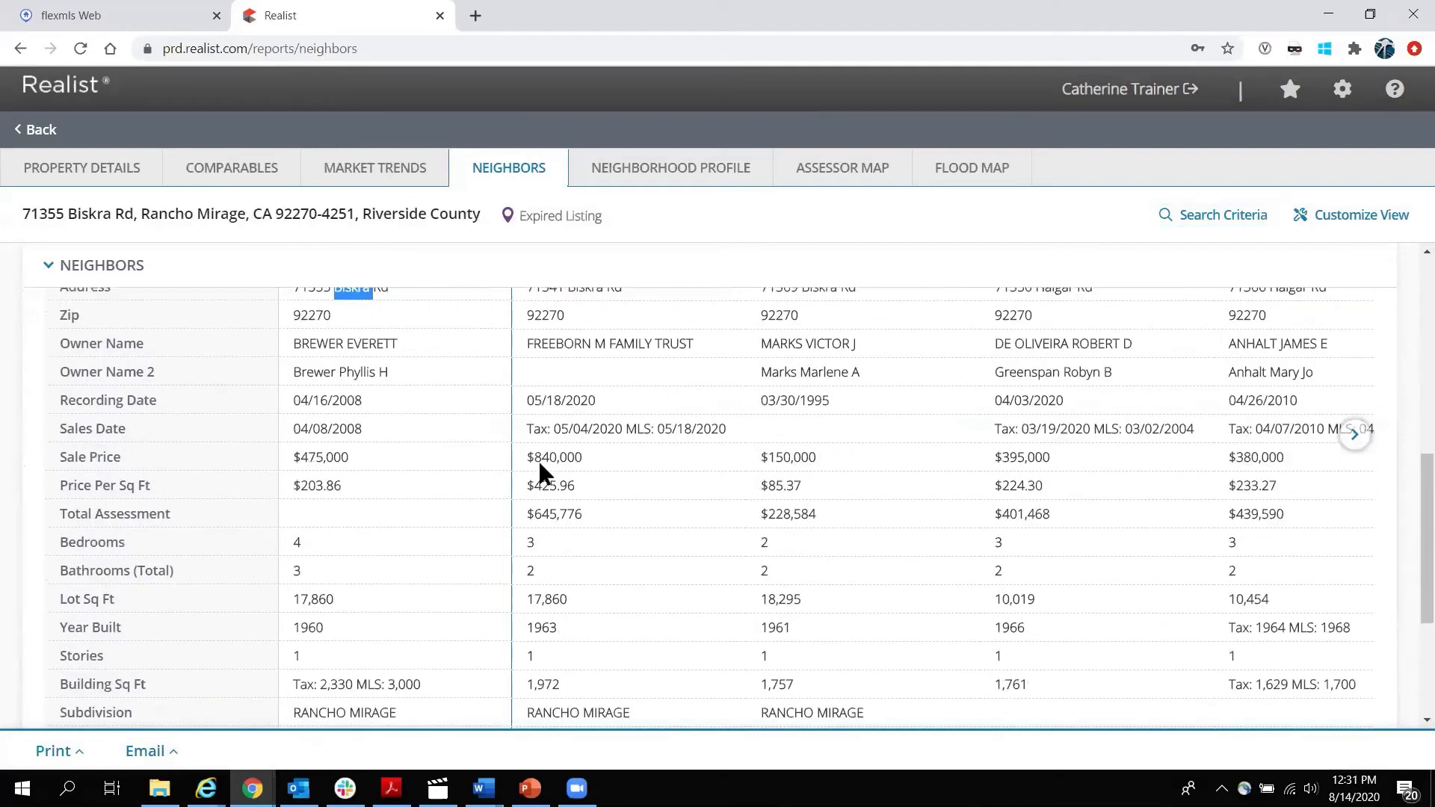
{"action": "left_click_drag", "start_coordinate": [549, 429], "coordinate": [710, 430]}
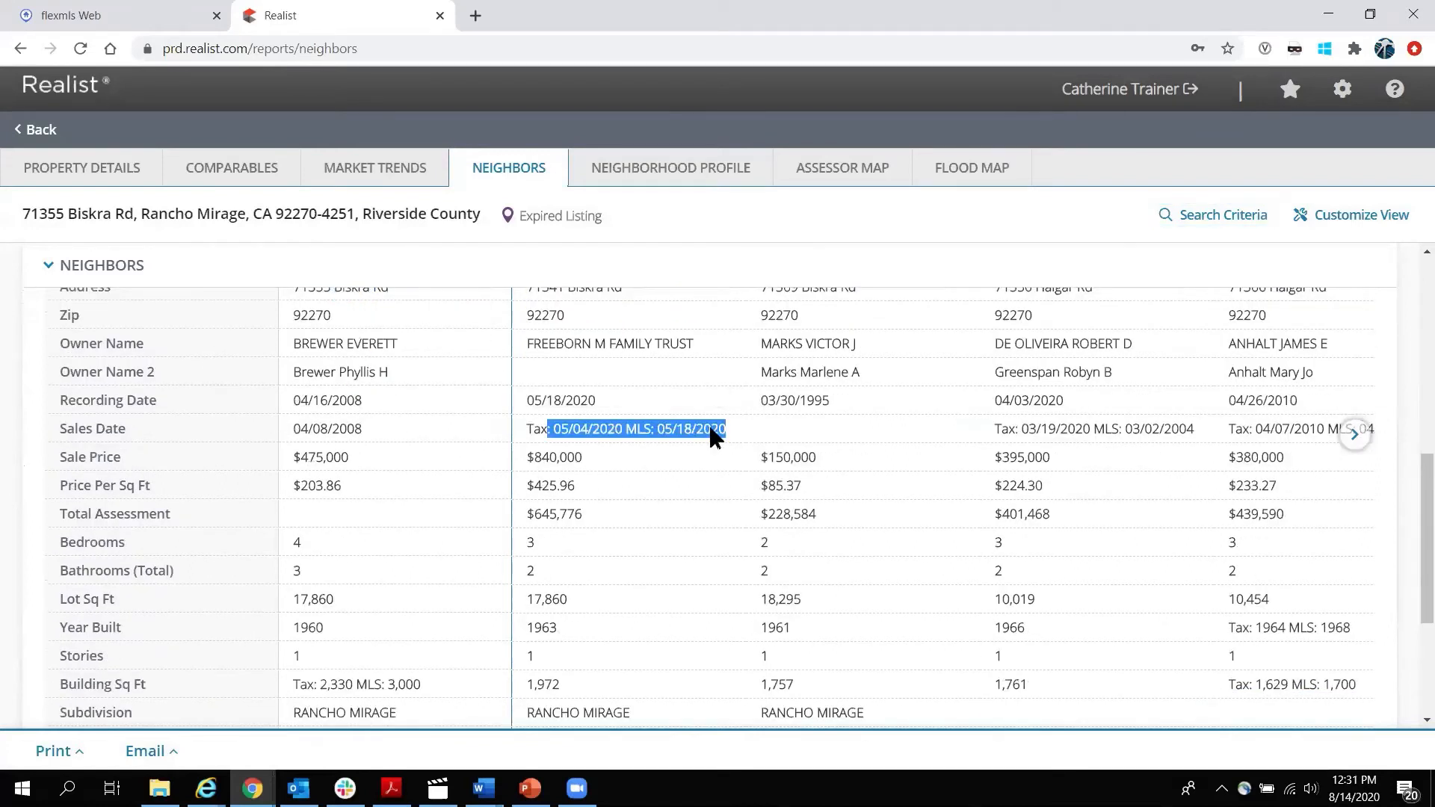
{"action": "left_click", "coordinate": [744, 431]}
{"action": "double_click", "coordinate": [788, 456]}
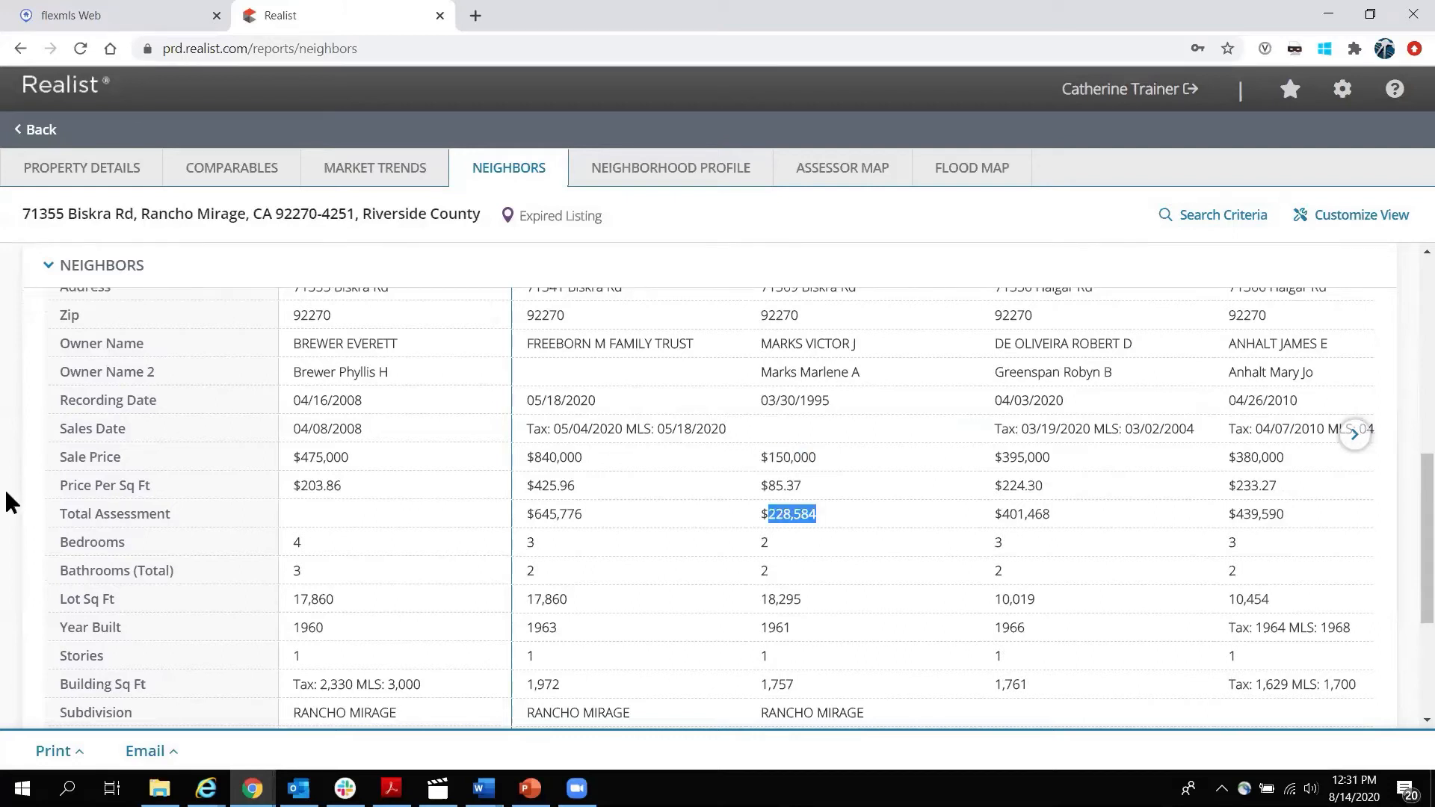
{"action": "scroll", "coordinate": [8, 499], "scroll_direction": "up", "scroll_amount": 10}
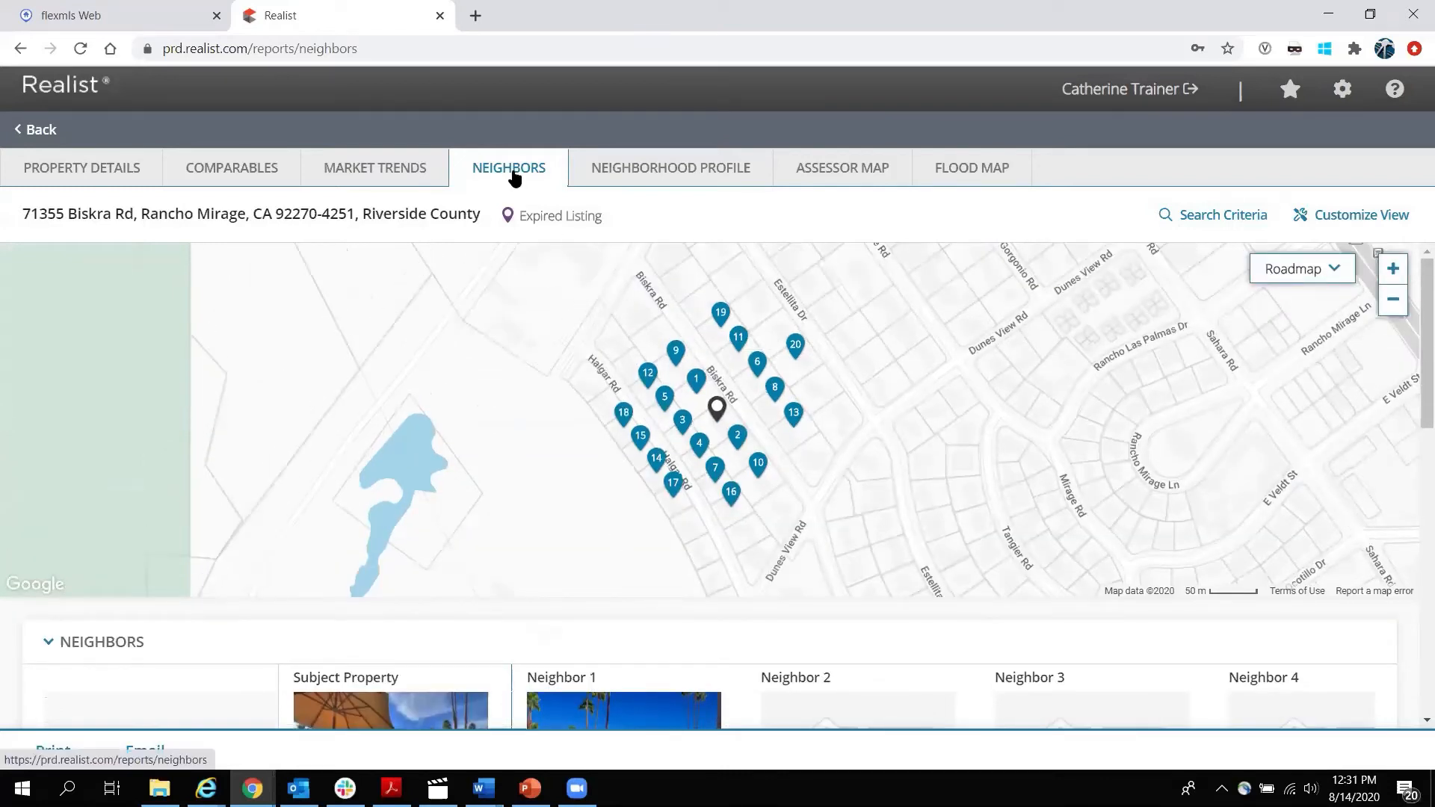
Open the Neighborhood Profile report and scroll to the 1 BD to 4 BD rent figures.
{"action": "left_click", "coordinate": [672, 169]}
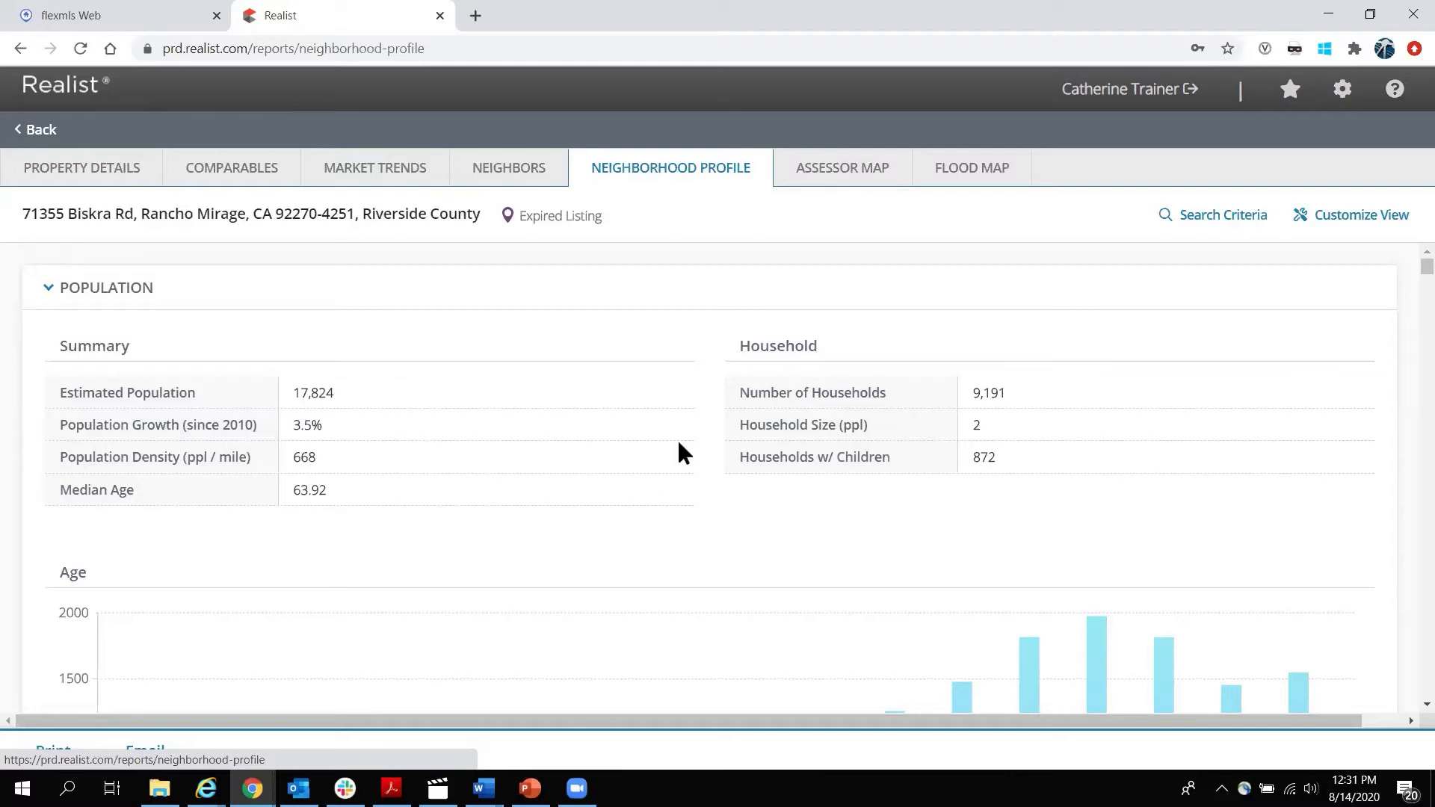
{"action": "scroll", "coordinate": [46, 471], "scroll_direction": "down", "scroll_amount": 6}
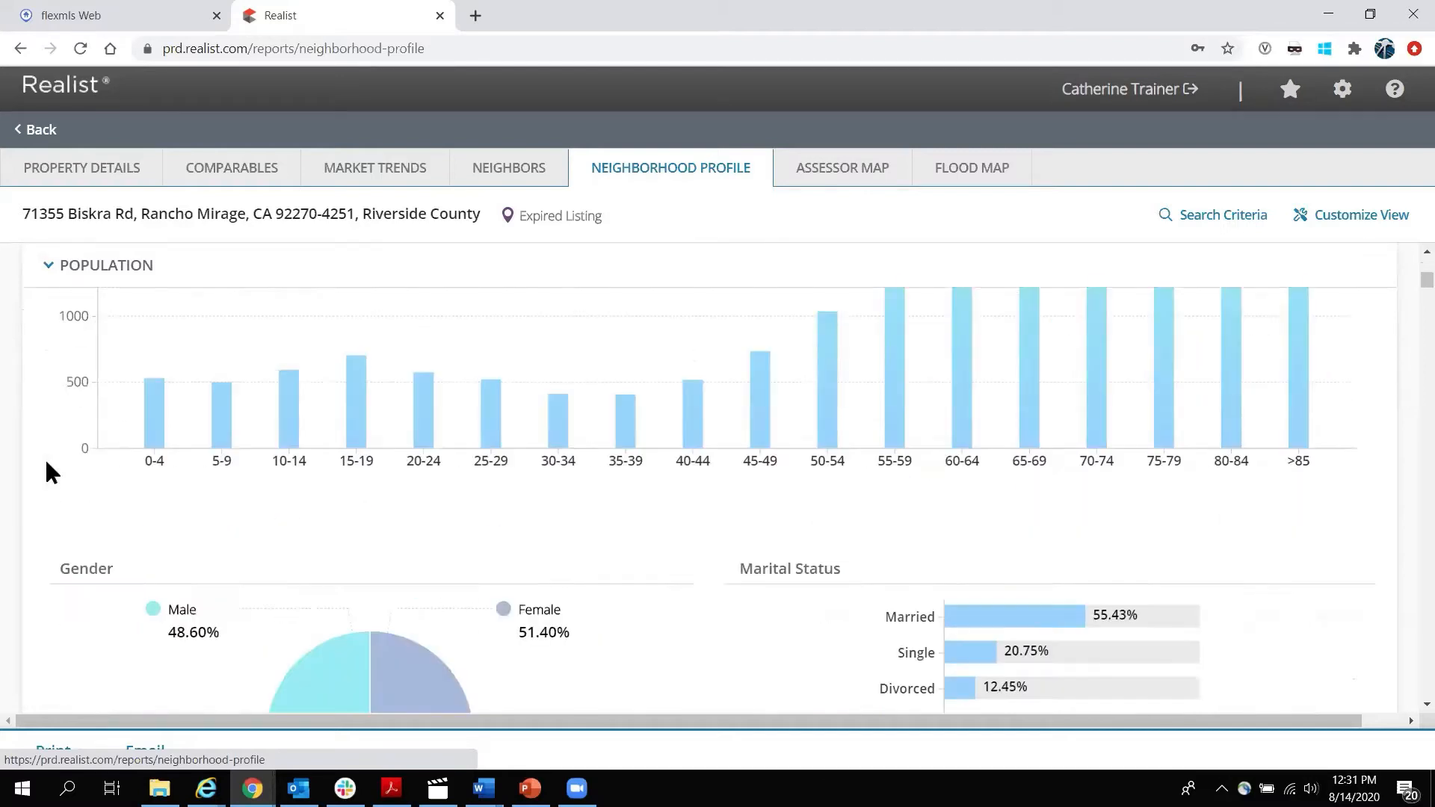
{"action": "scroll", "coordinate": [46, 473], "scroll_direction": "down", "scroll_amount": 3}
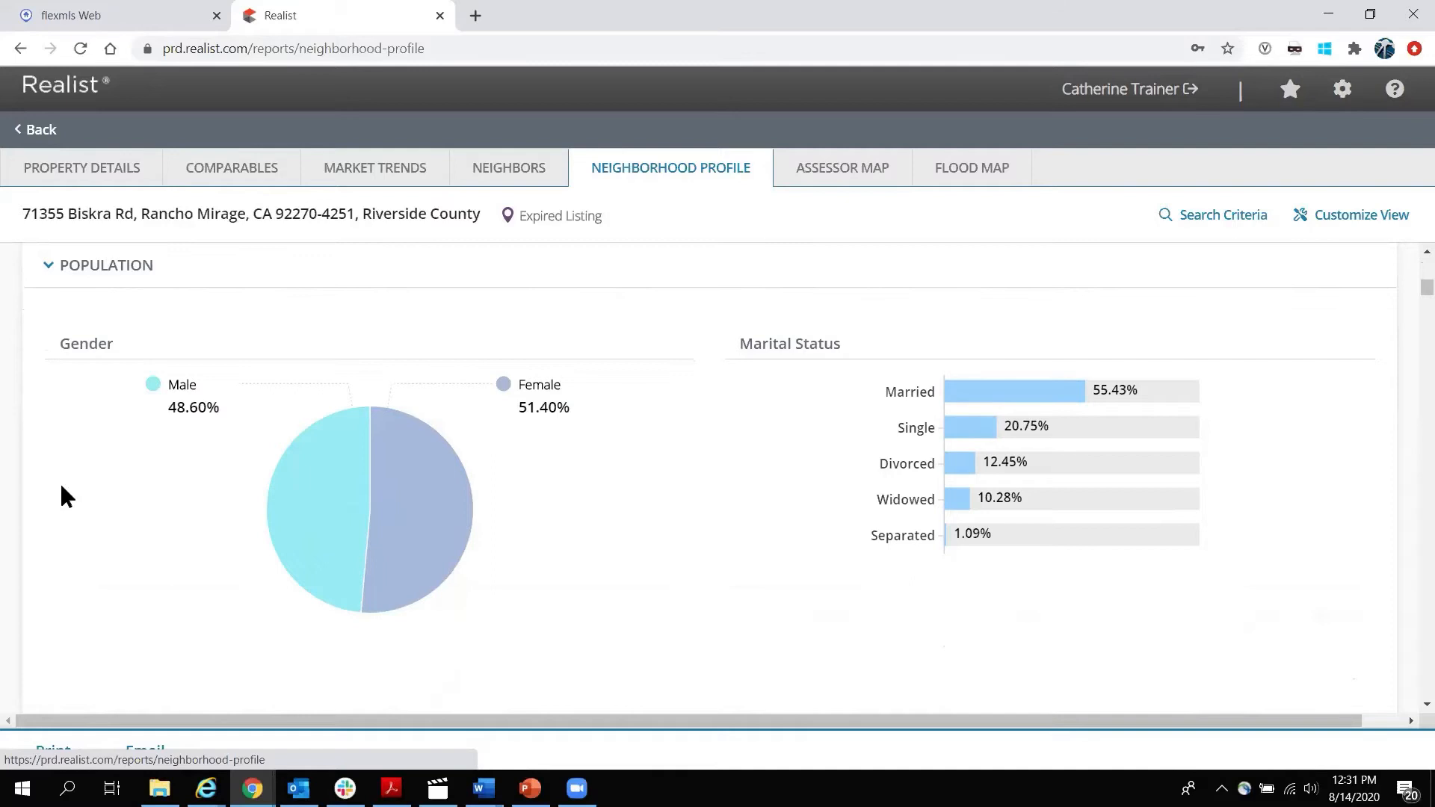
{"action": "scroll", "coordinate": [19, 479], "scroll_direction": "down", "scroll_amount": 6}
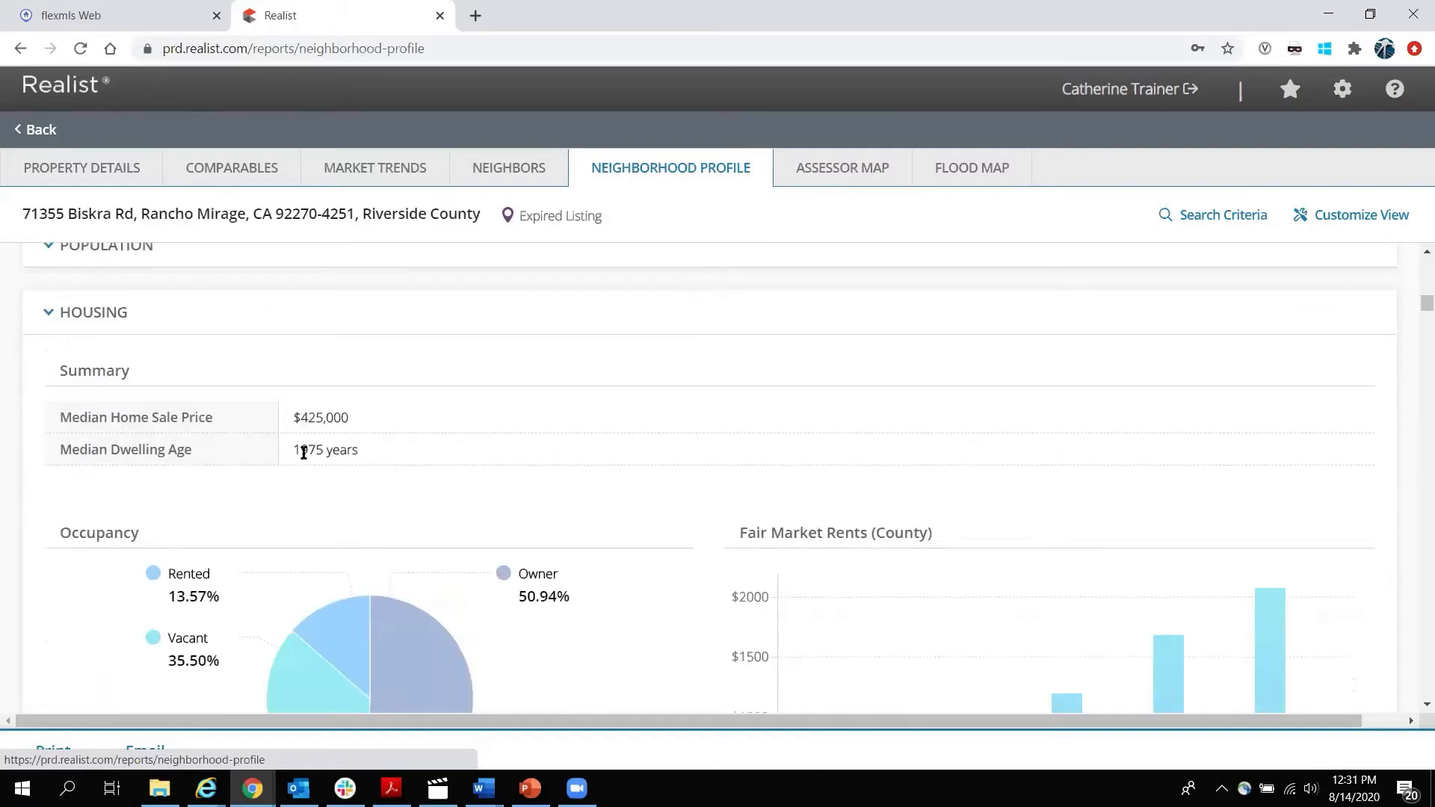
{"action": "scroll", "coordinate": [713, 415], "scroll_direction": "down", "scroll_amount": 3}
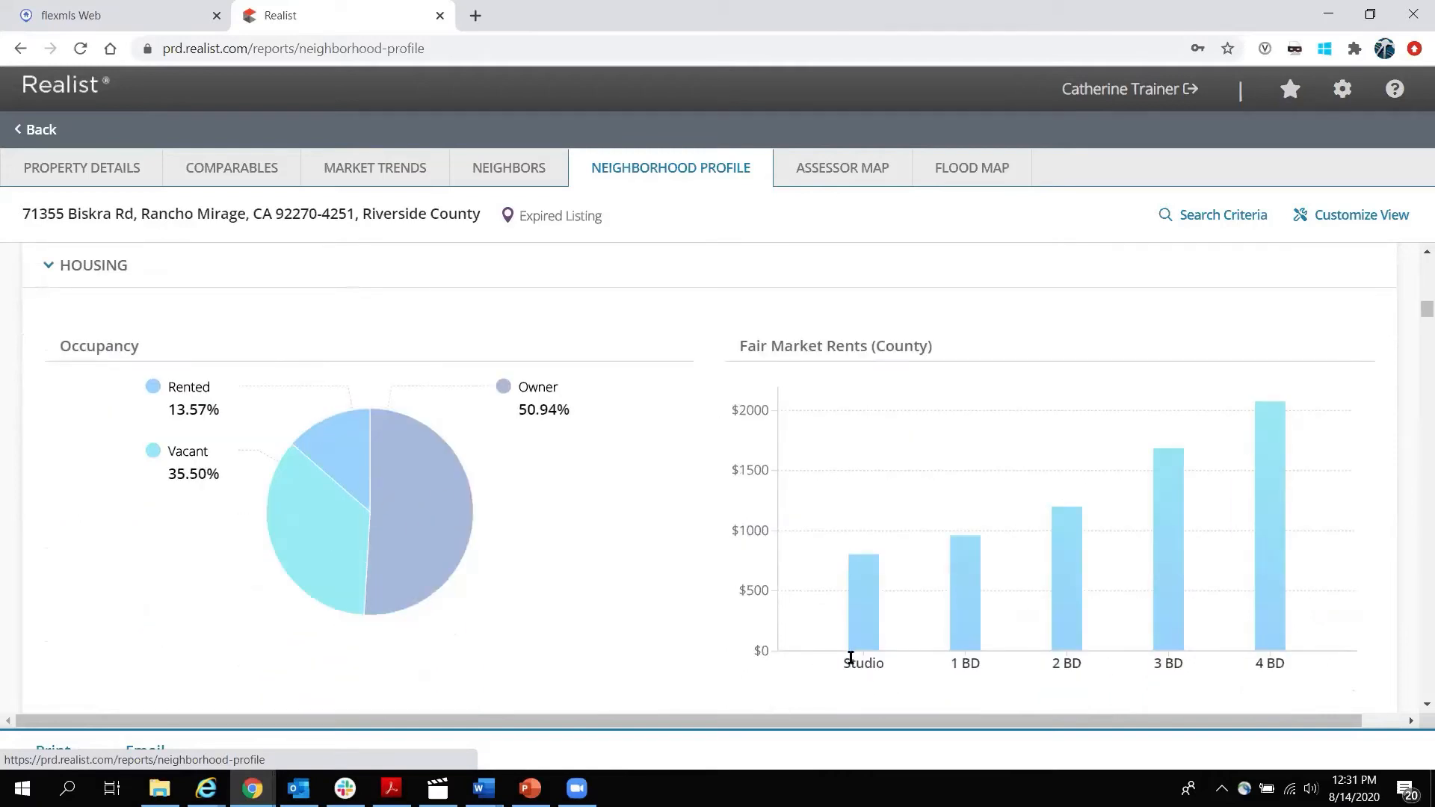
{"action": "left_click_drag", "start_coordinate": [957, 662], "coordinate": [1311, 663]}
{"action": "left_click", "coordinate": [1311, 665]}
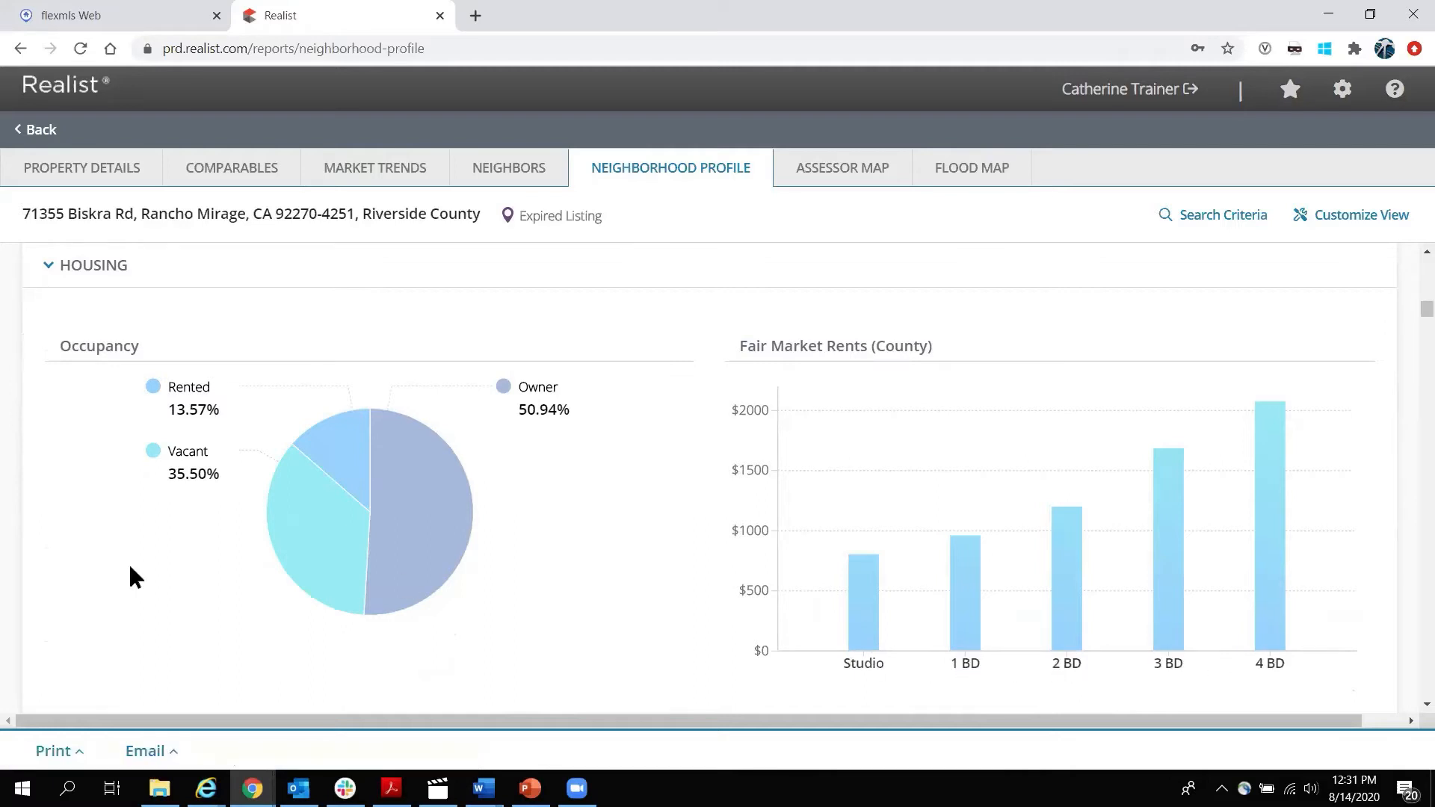
Continue down the profile, highlighting ZIP 92270, until the Schools section appears.
{"action": "scroll", "coordinate": [60, 516], "scroll_direction": "down", "scroll_amount": 3}
{"action": "scroll", "coordinate": [74, 519], "scroll_direction": "down", "scroll_amount": 3}
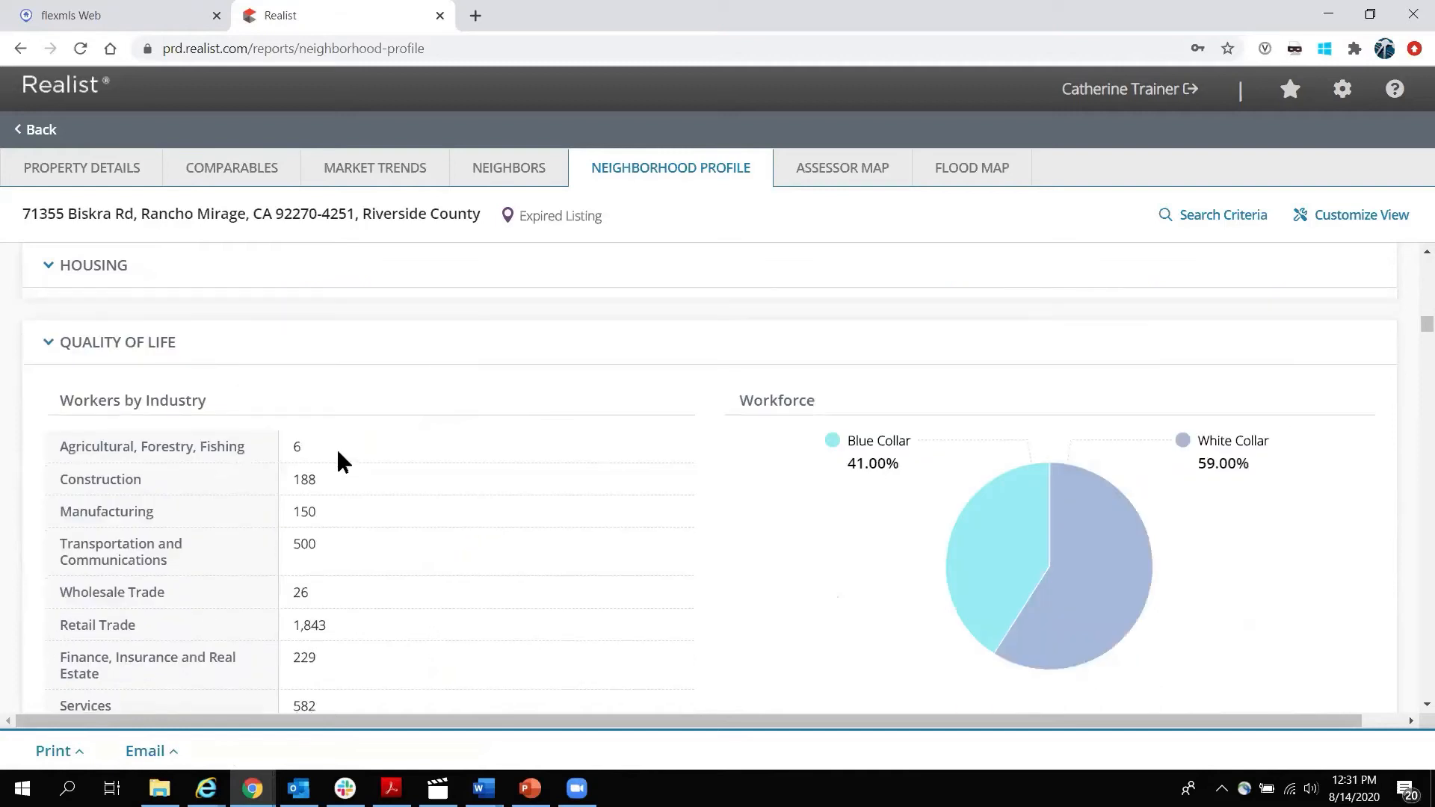
{"action": "scroll", "coordinate": [337, 452], "scroll_direction": "down", "scroll_amount": 5}
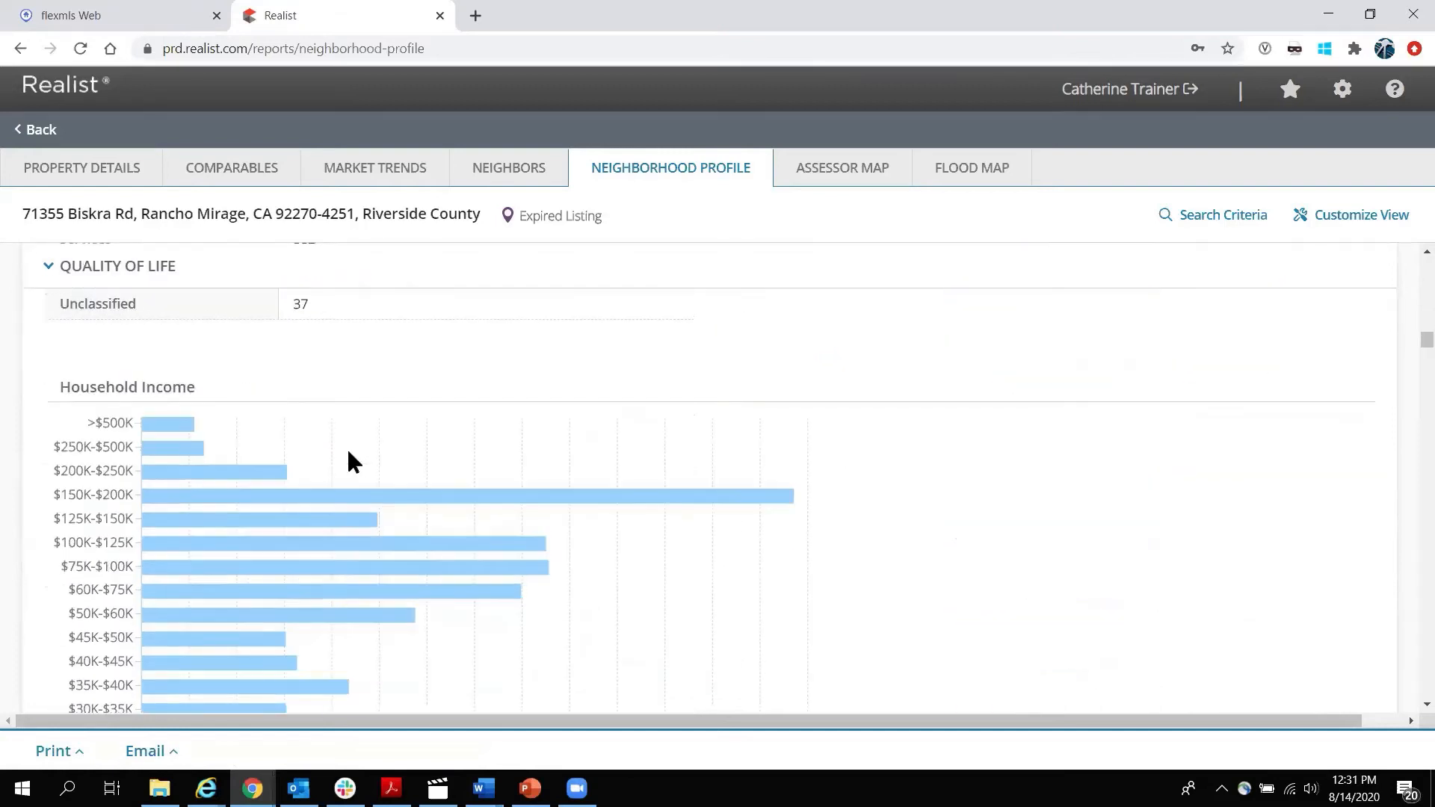
{"action": "scroll", "coordinate": [572, 452], "scroll_direction": "down", "scroll_amount": 7}
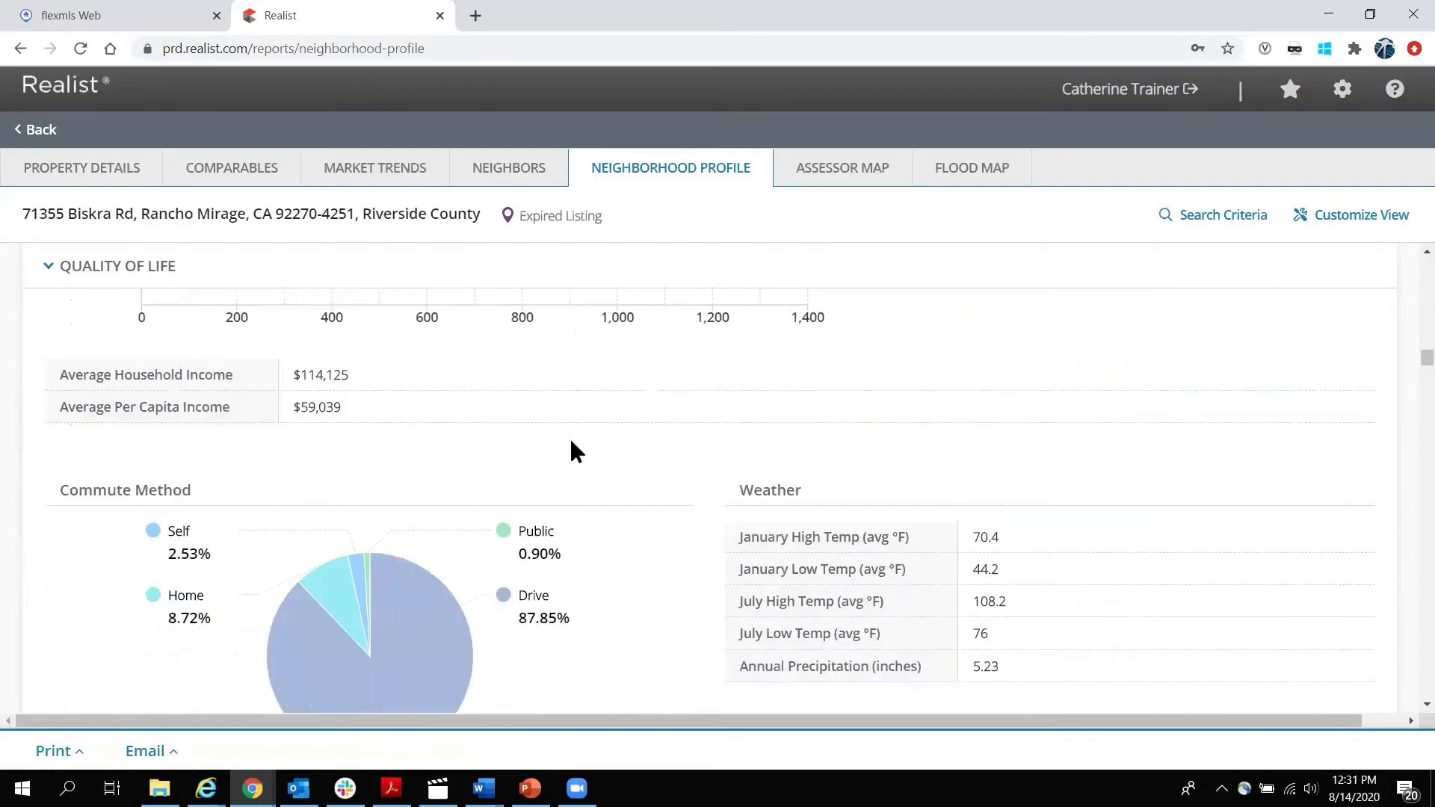
{"action": "scroll", "coordinate": [210, 461], "scroll_direction": "down", "scroll_amount": 6}
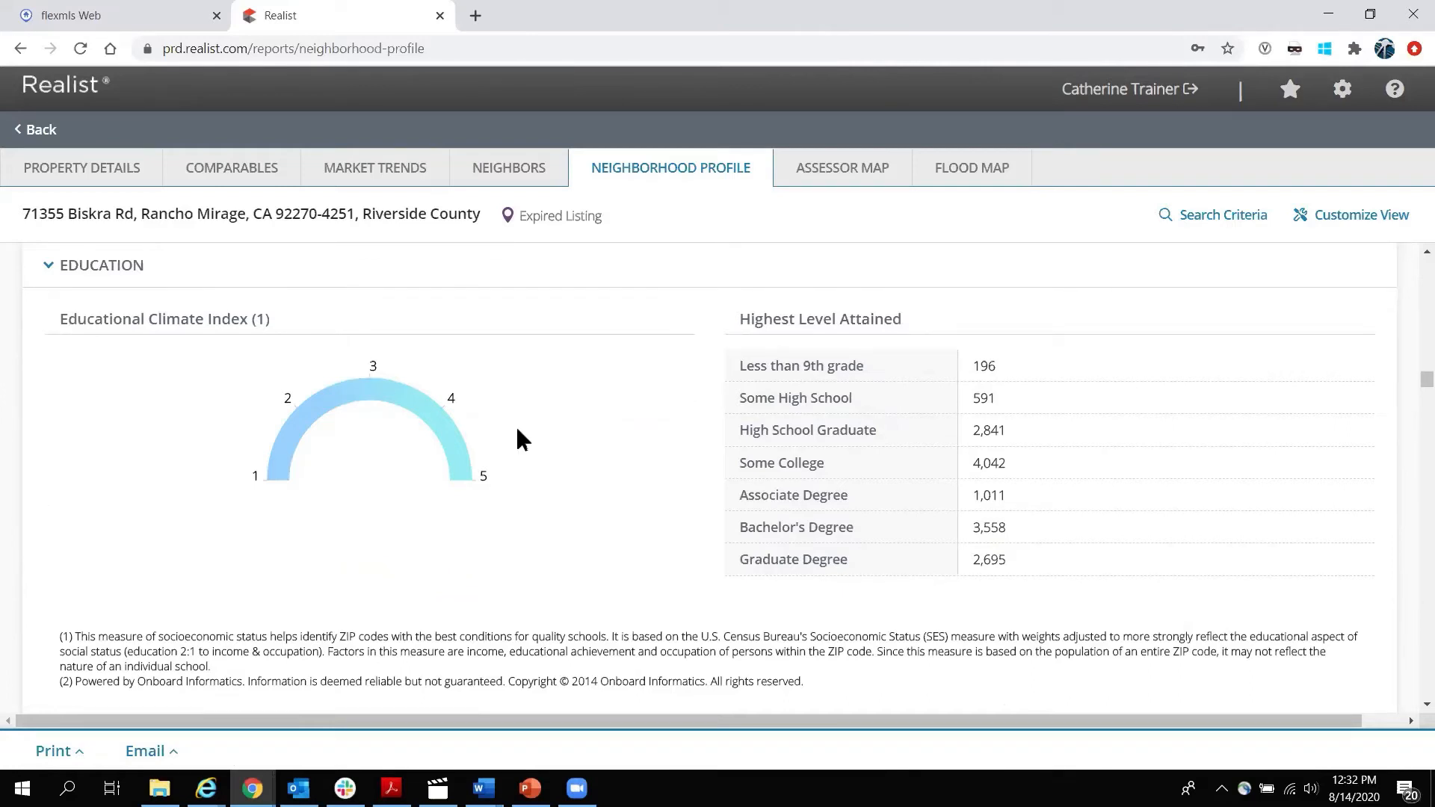
{"action": "double_click", "coordinate": [291, 214]}
{"action": "scroll", "coordinate": [669, 479], "scroll_direction": "down", "scroll_amount": 6}
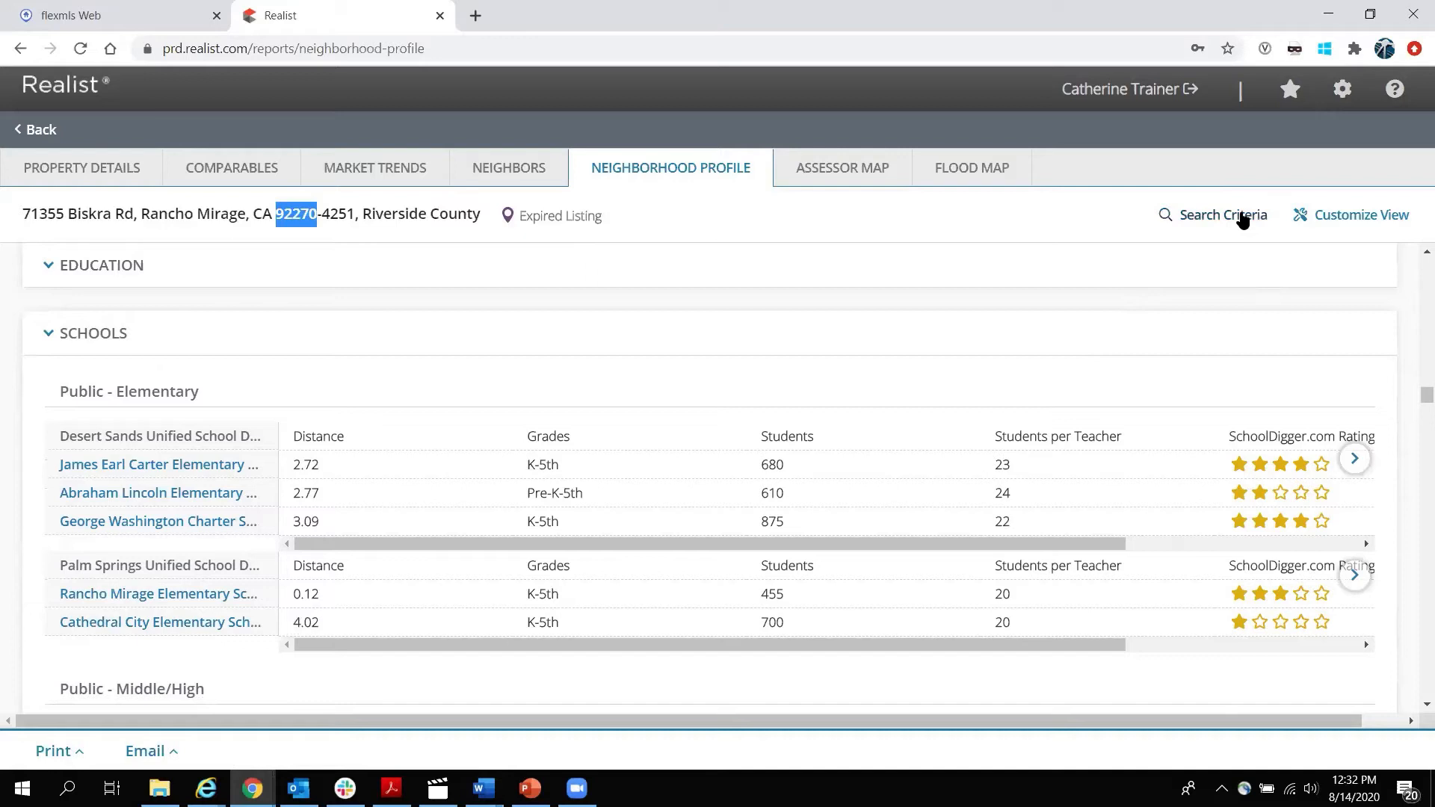
{"action": "mouse_move", "coordinate": [158, 523]}
{"action": "left_click", "coordinate": [1223, 216]}
{"action": "scroll", "coordinate": [522, 464], "scroll_direction": "down", "scroll_amount": 7}
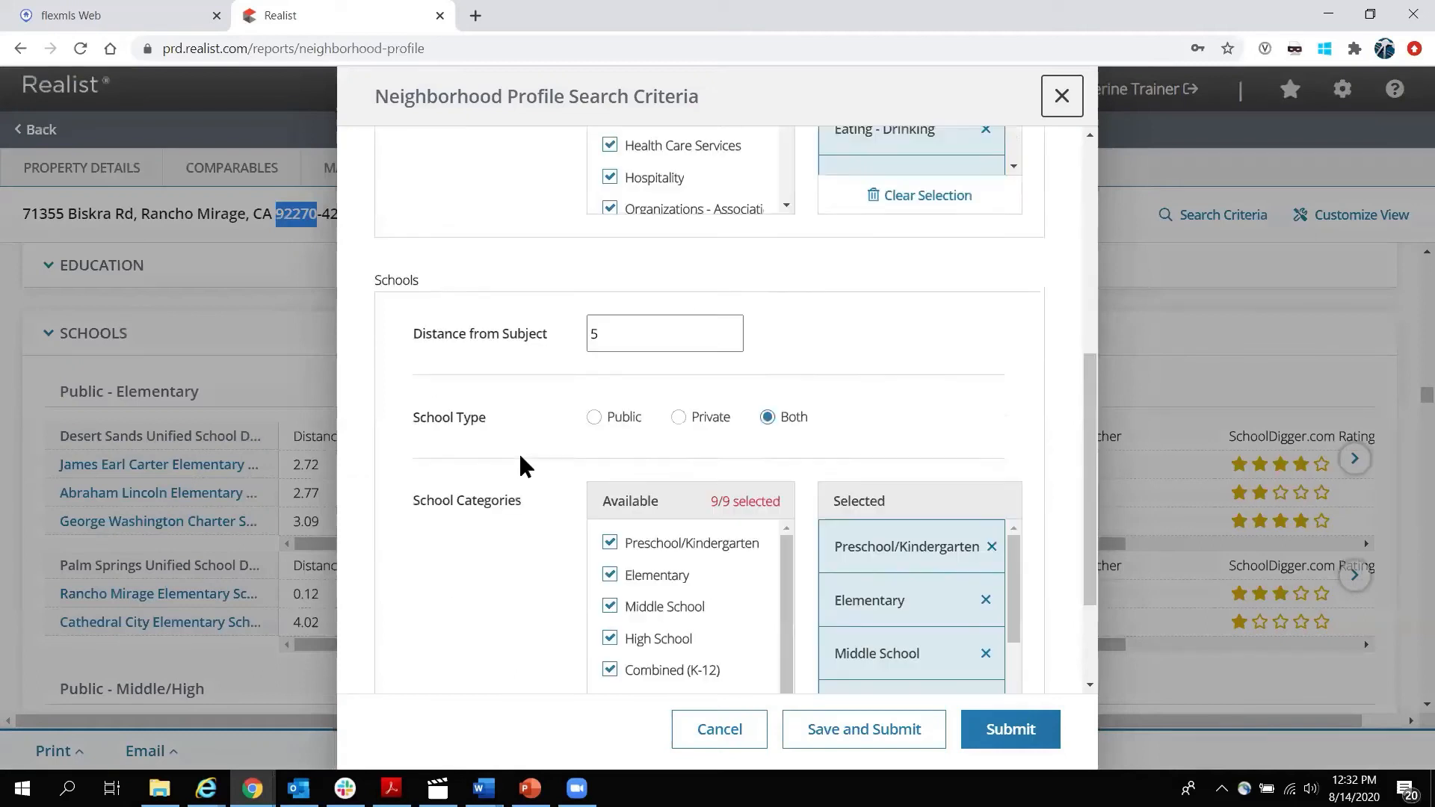
{"action": "scroll", "coordinate": [597, 262], "scroll_direction": "up", "scroll_amount": 1}
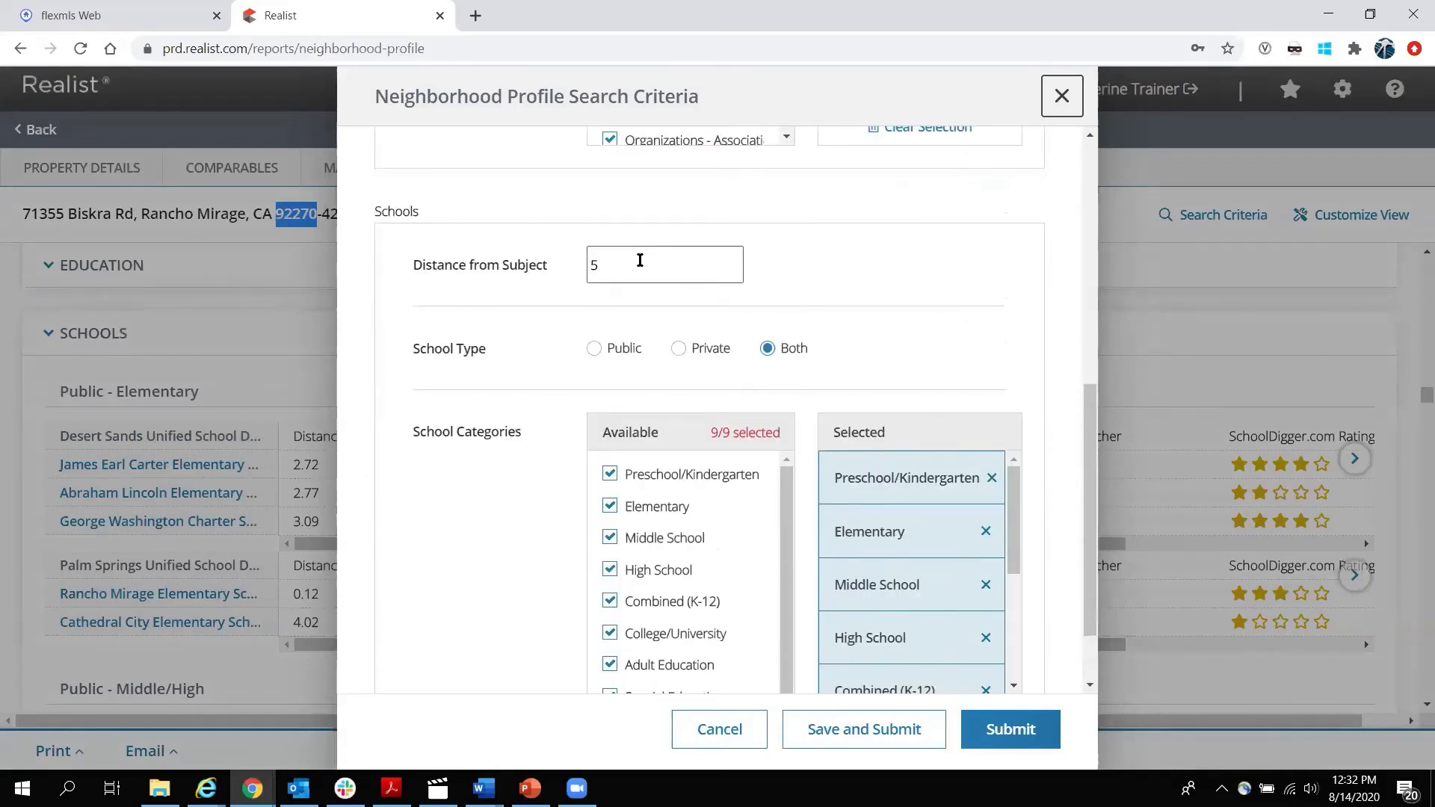
{"action": "left_click_drag", "start_coordinate": [637, 262], "coordinate": [514, 263]}
{"action": "scroll", "coordinate": [727, 507], "scroll_direction": "down", "scroll_amount": 1}
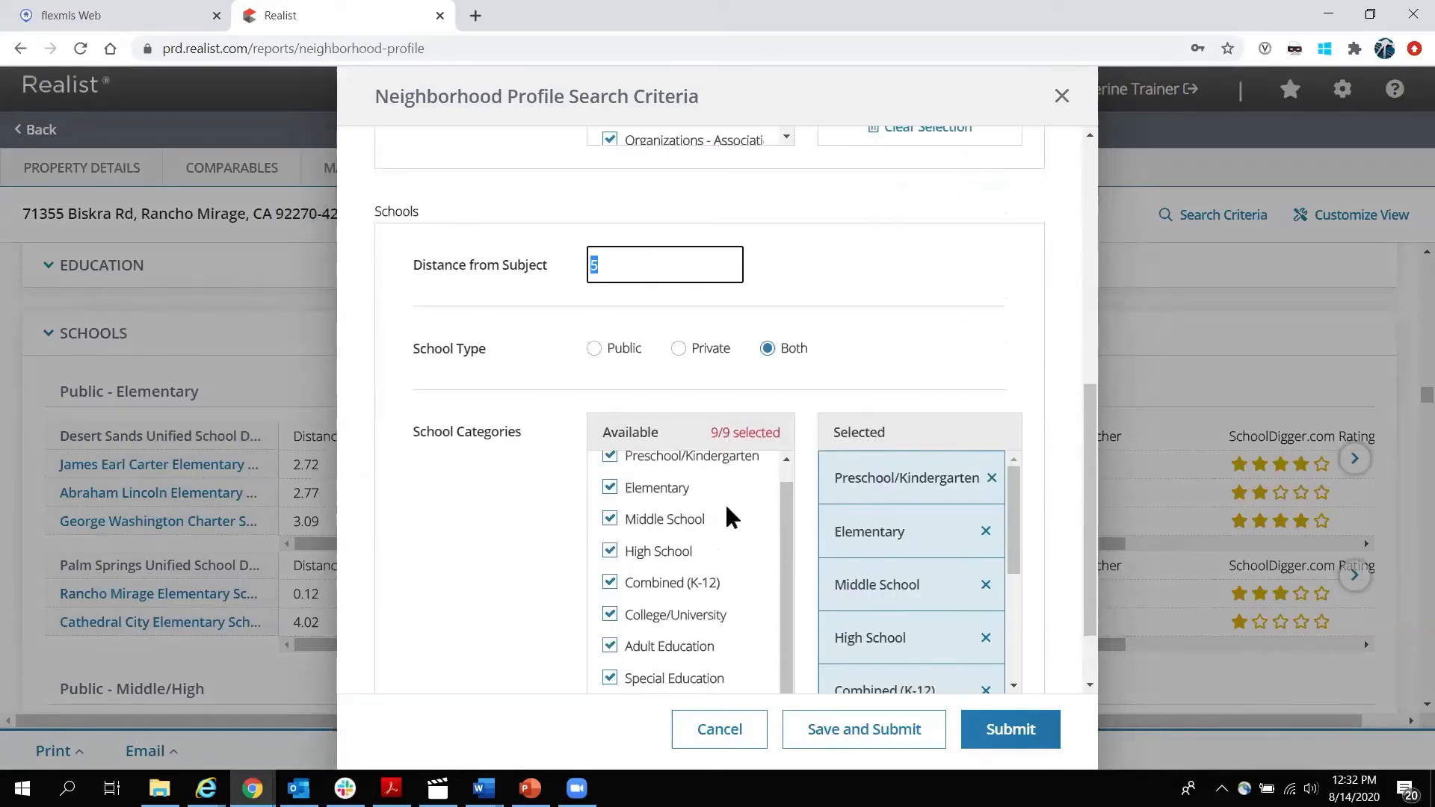
{"action": "left_click", "coordinate": [787, 527]}
{"action": "left_click_drag", "start_coordinate": [787, 527], "coordinate": [801, 605]}
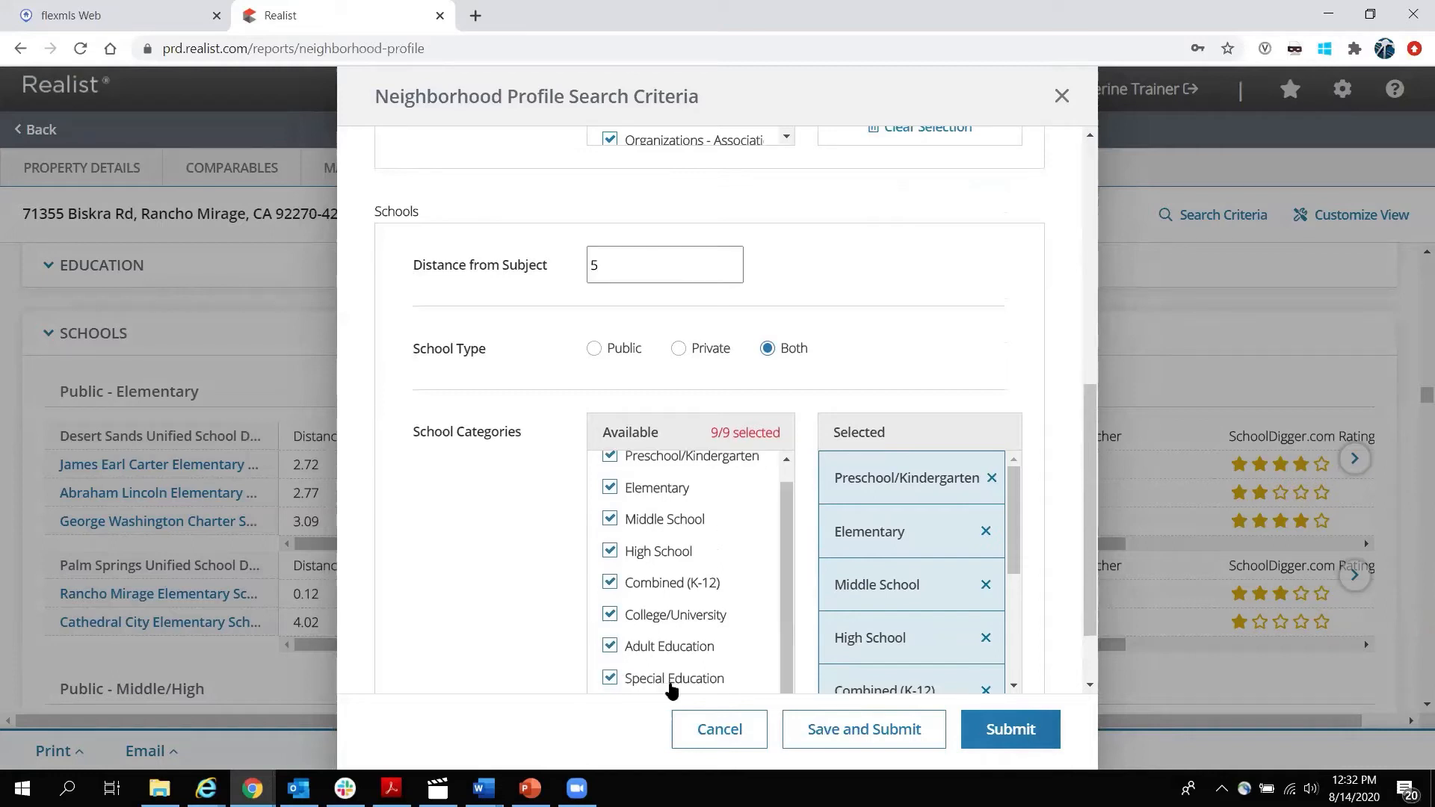
{"action": "left_click_drag", "start_coordinate": [1005, 544], "coordinate": [1004, 647]}
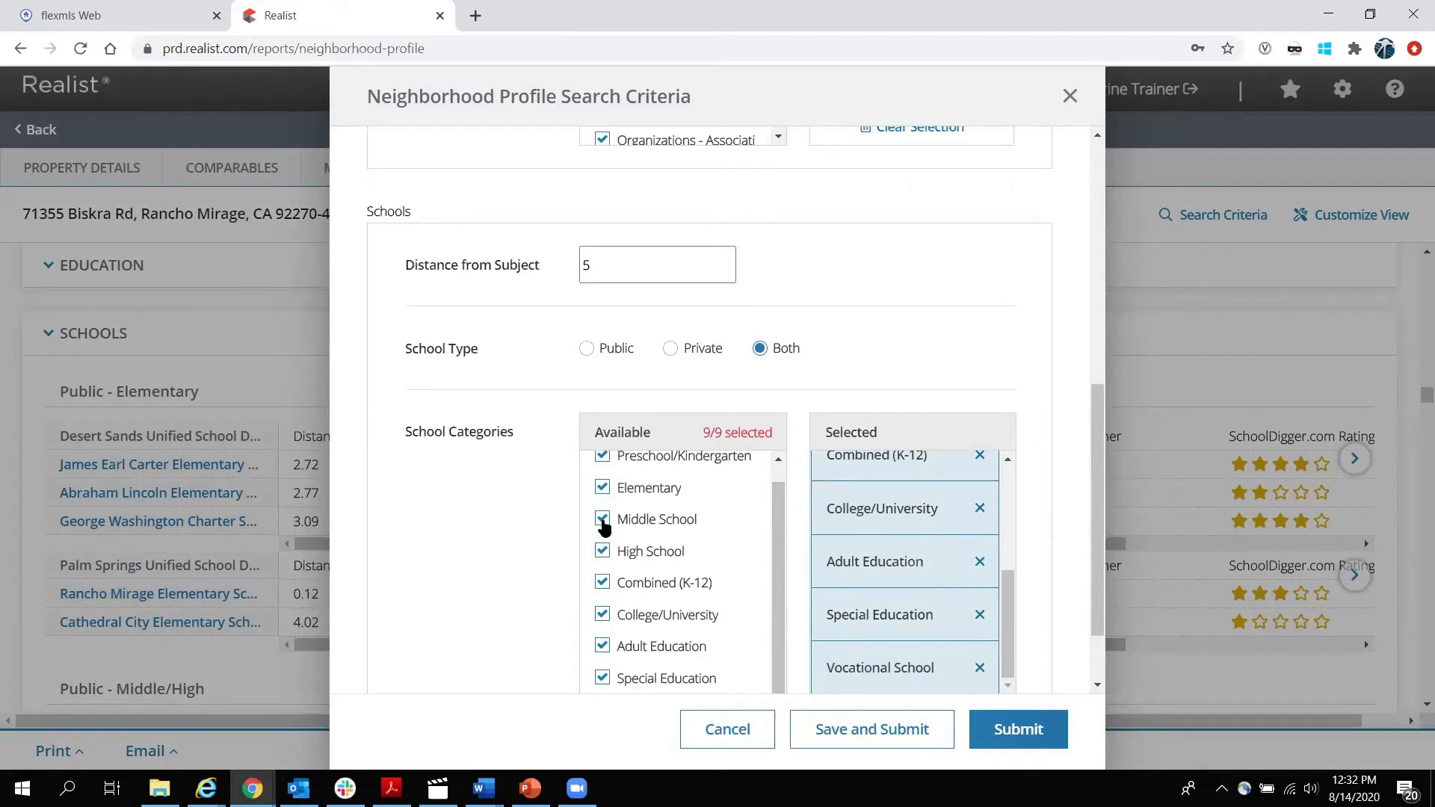
{"action": "left_click_drag", "start_coordinate": [1099, 537], "coordinate": [1109, 335]}
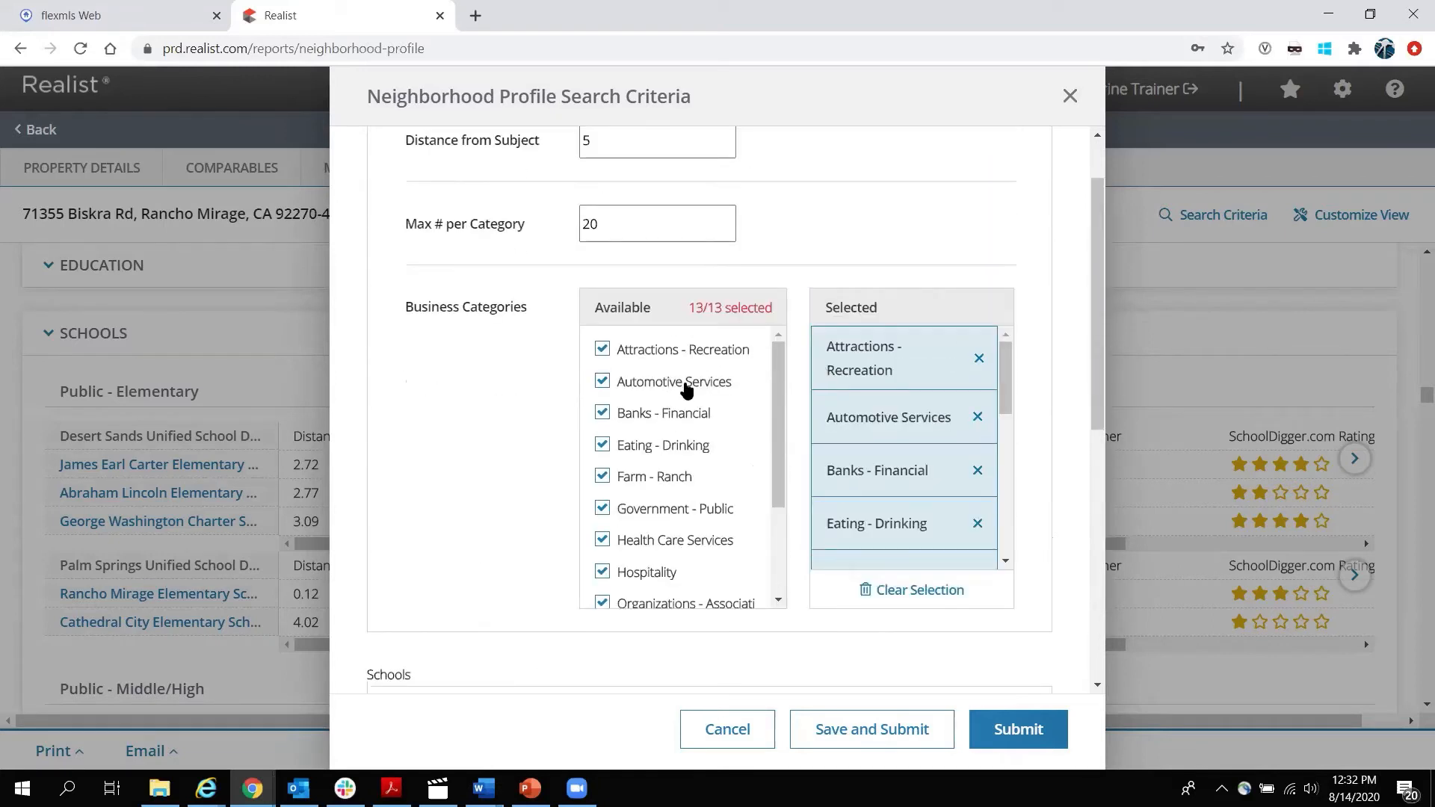
{"action": "scroll", "coordinate": [683, 389], "scroll_direction": "down", "scroll_amount": 2}
{"action": "scroll", "coordinate": [522, 436], "scroll_direction": "up", "scroll_amount": 1}
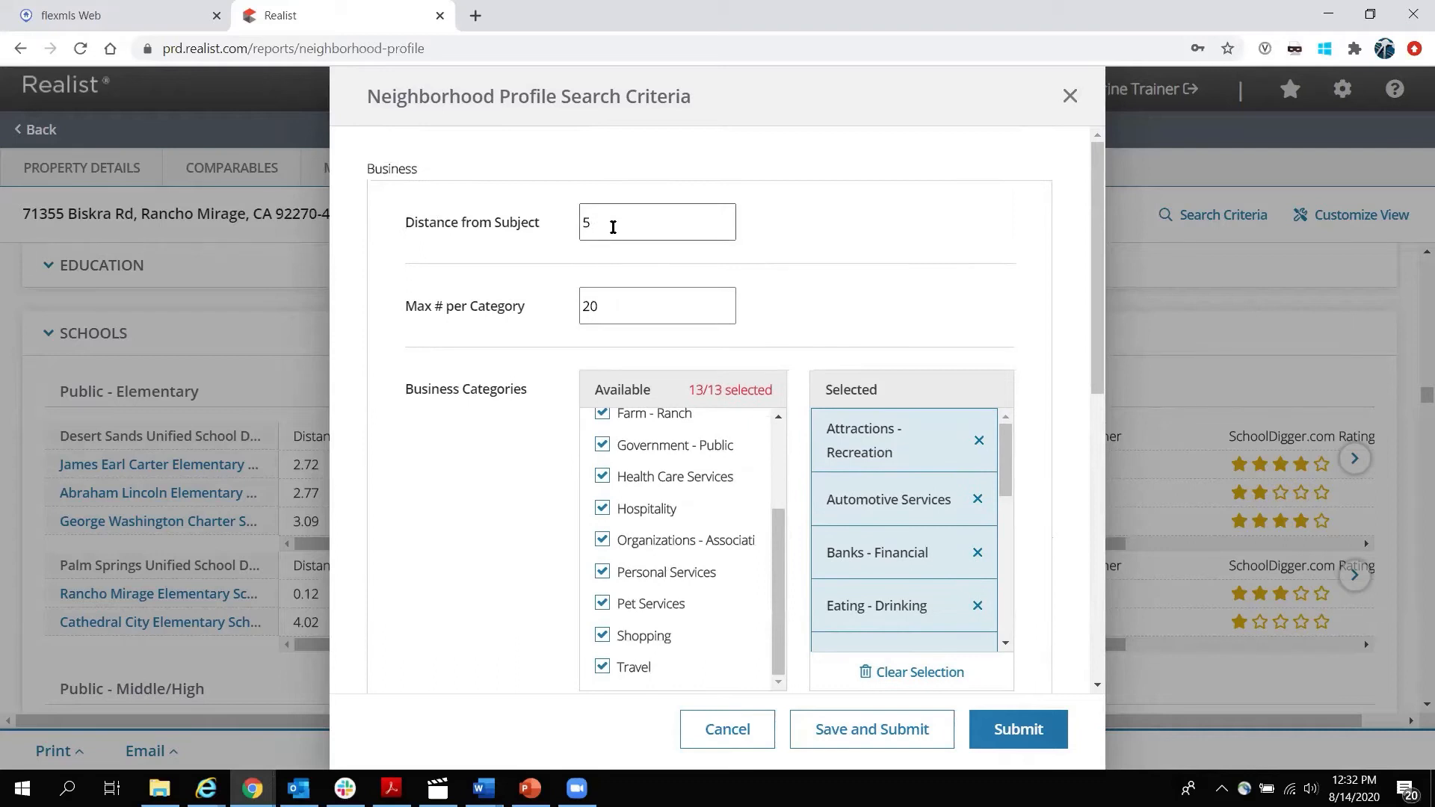
{"action": "left_click_drag", "start_coordinate": [654, 304], "coordinate": [551, 310]}
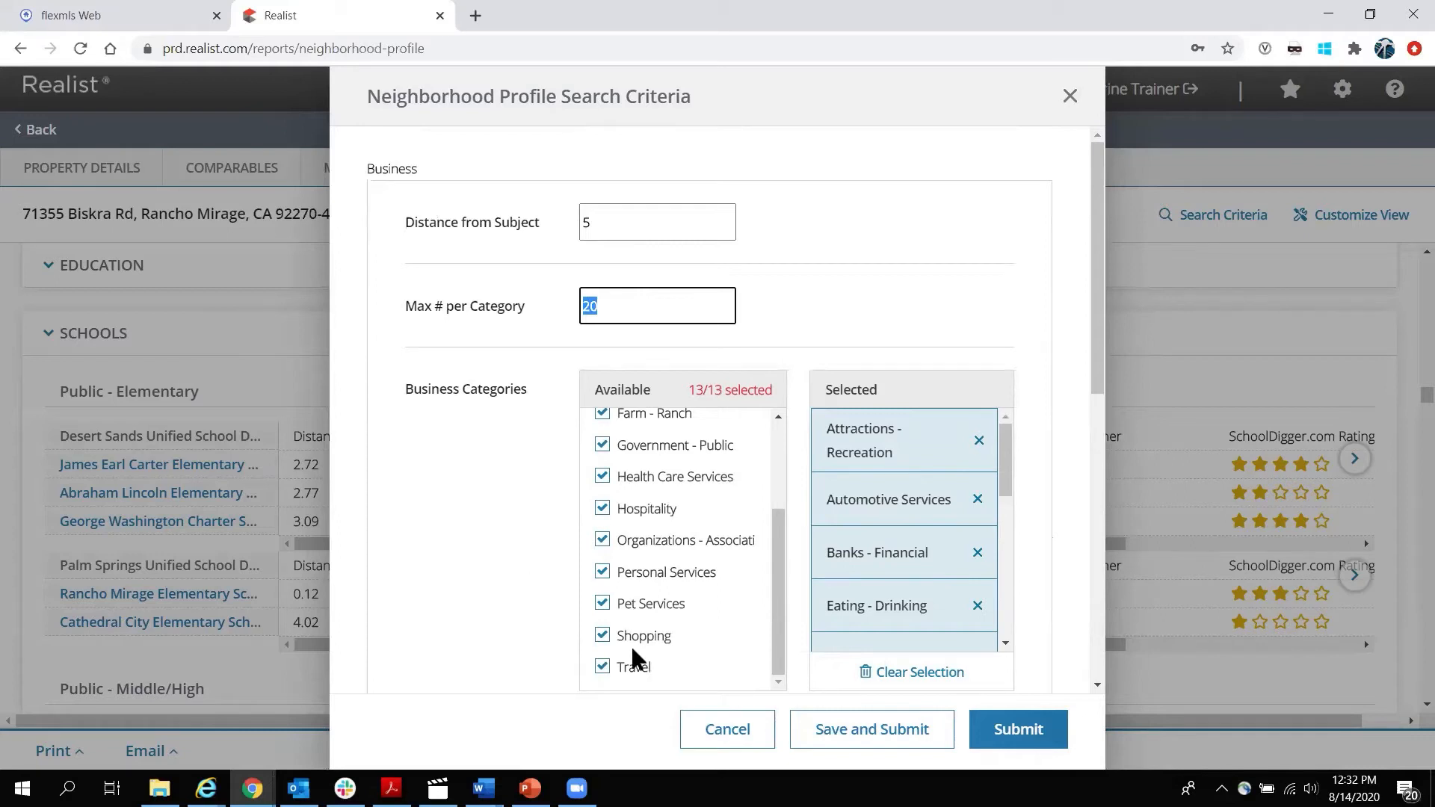
{"action": "left_click", "coordinate": [754, 736]}
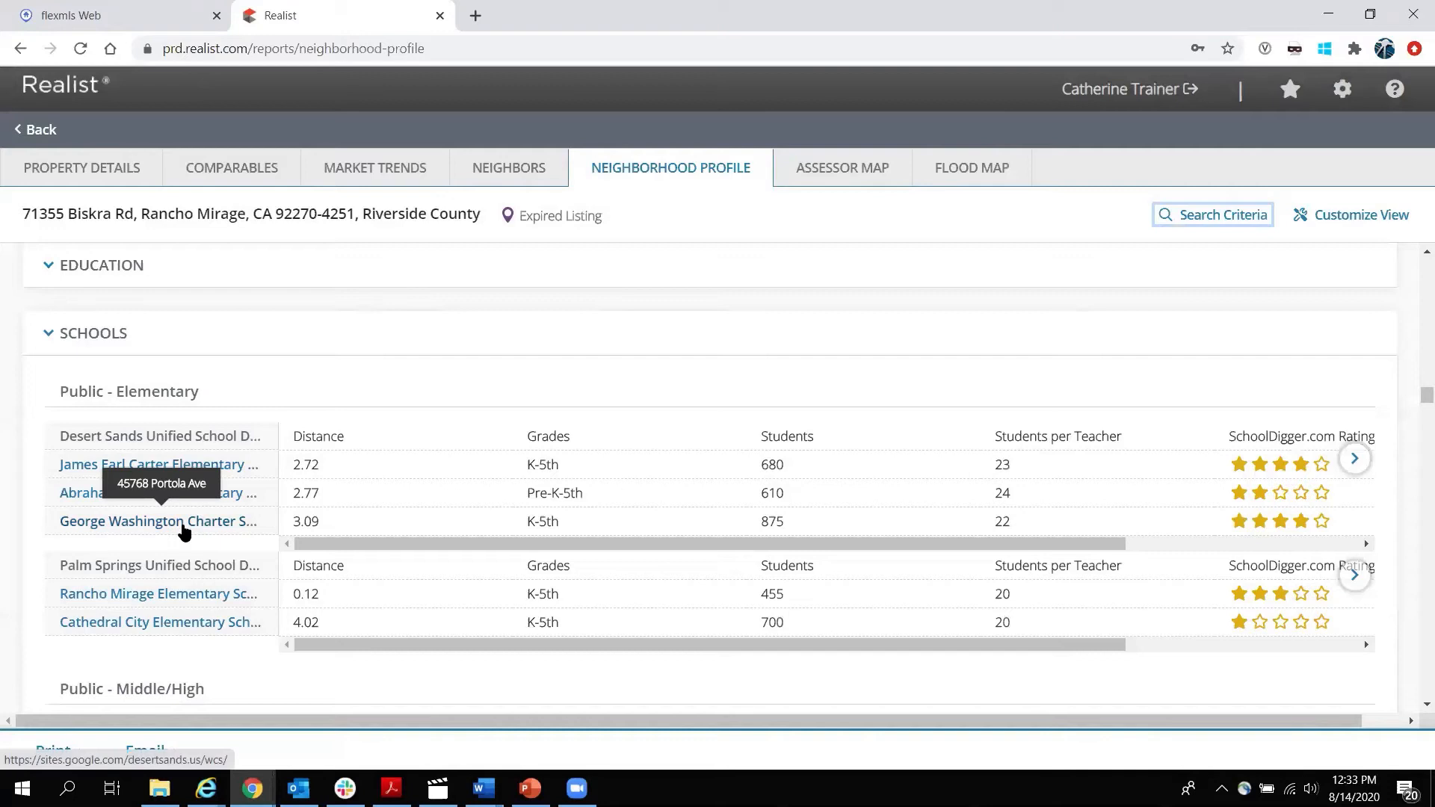
{"action": "left_click", "coordinate": [185, 527]}
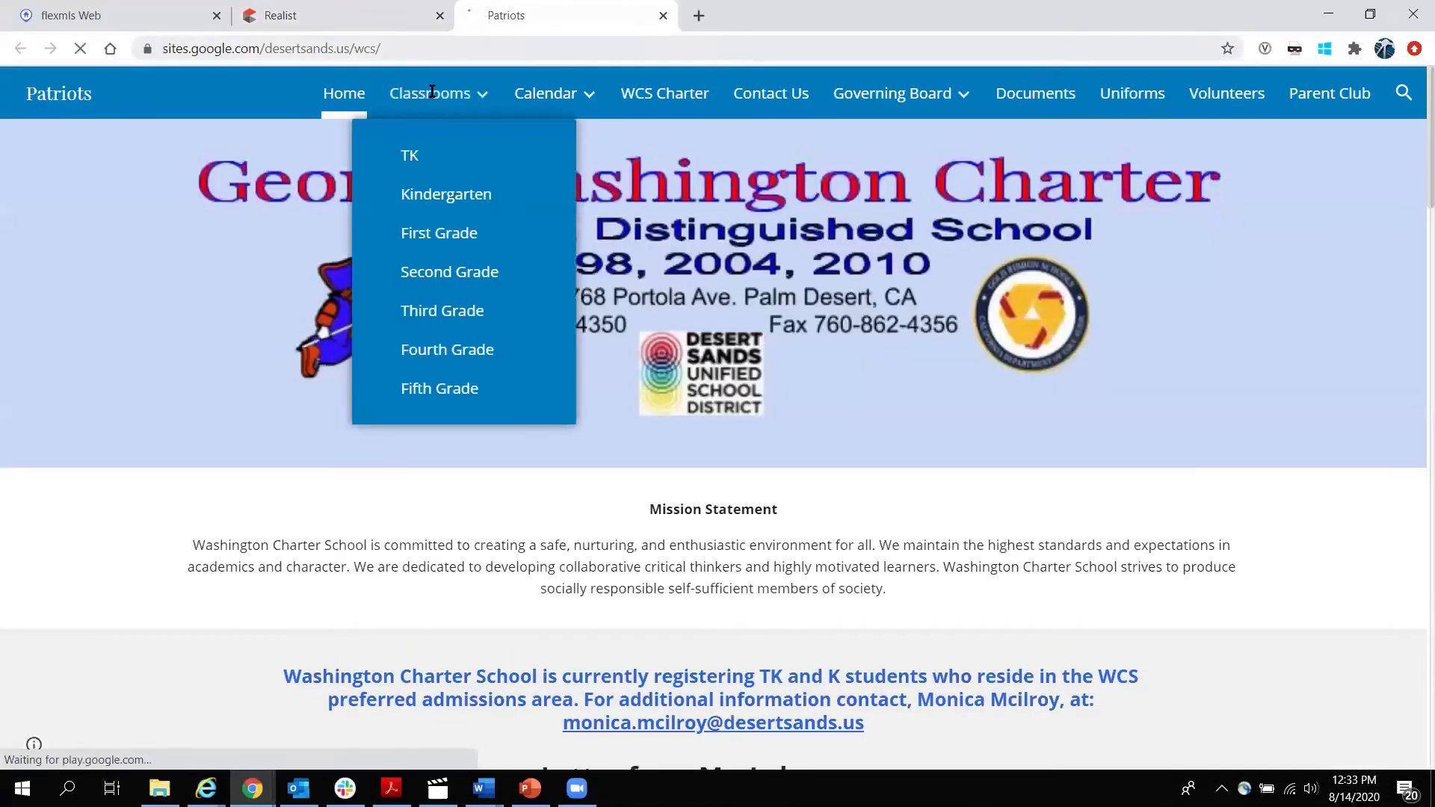
{"action": "left_click", "coordinate": [651, 16]}
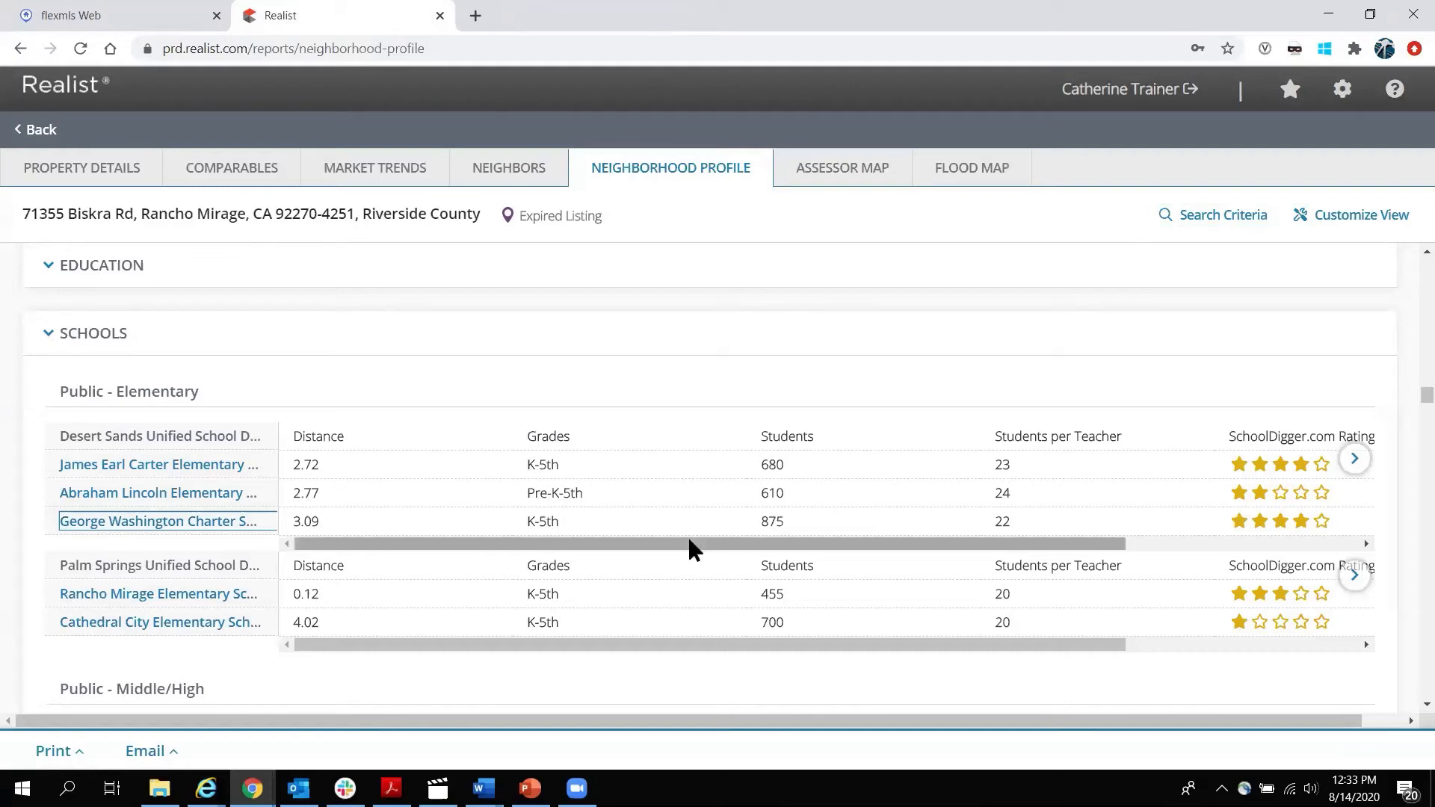
Highlight rows in the Neighborhood Profile's school rating tables.
{"action": "left_click_drag", "start_coordinate": [1007, 536], "coordinate": [1271, 545]}
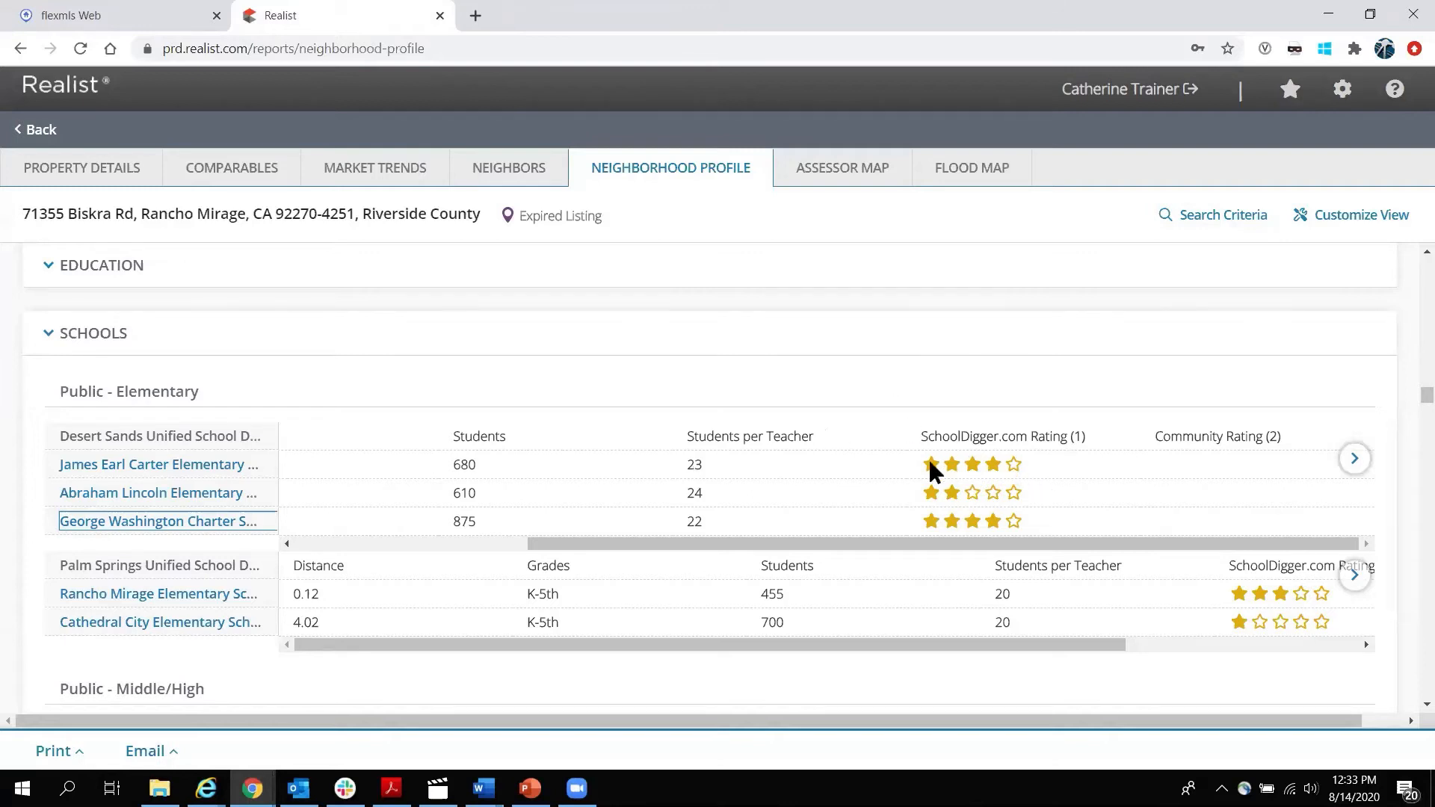
{"action": "scroll", "coordinate": [813, 406], "scroll_direction": "down", "scroll_amount": 4}
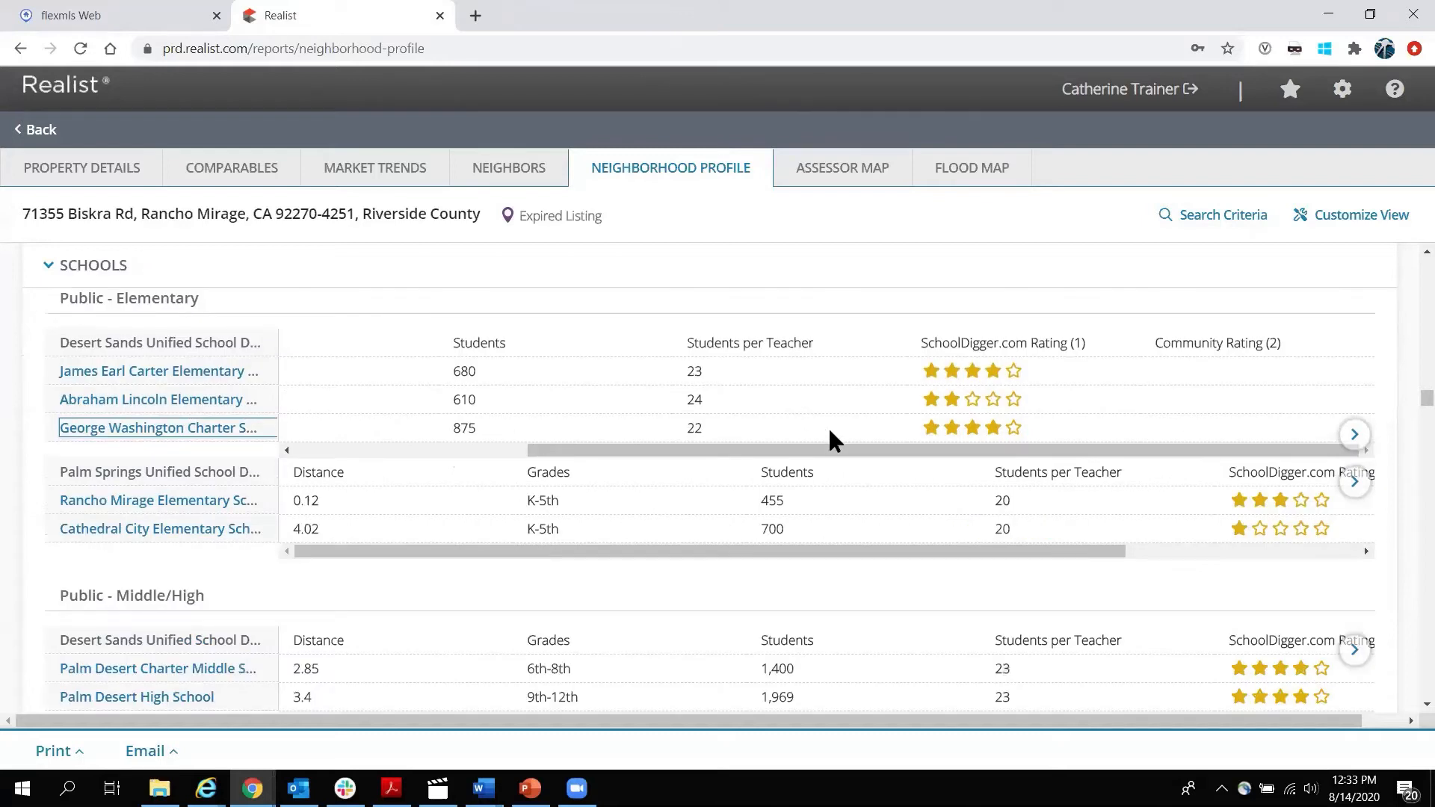
{"action": "scroll", "coordinate": [786, 560], "scroll_direction": "down", "scroll_amount": 4}
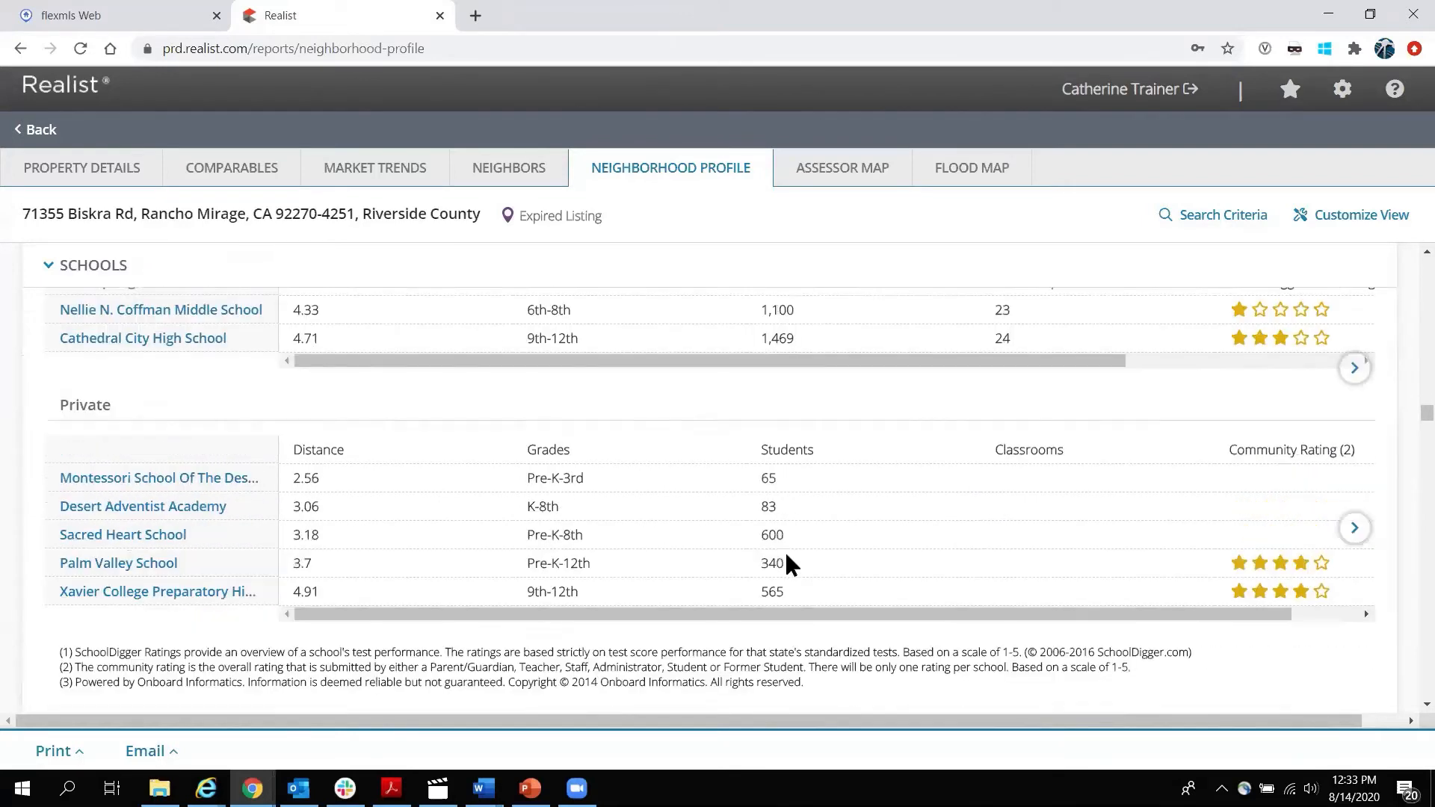
{"action": "left_click_drag", "start_coordinate": [1118, 616], "coordinate": [1252, 608]}
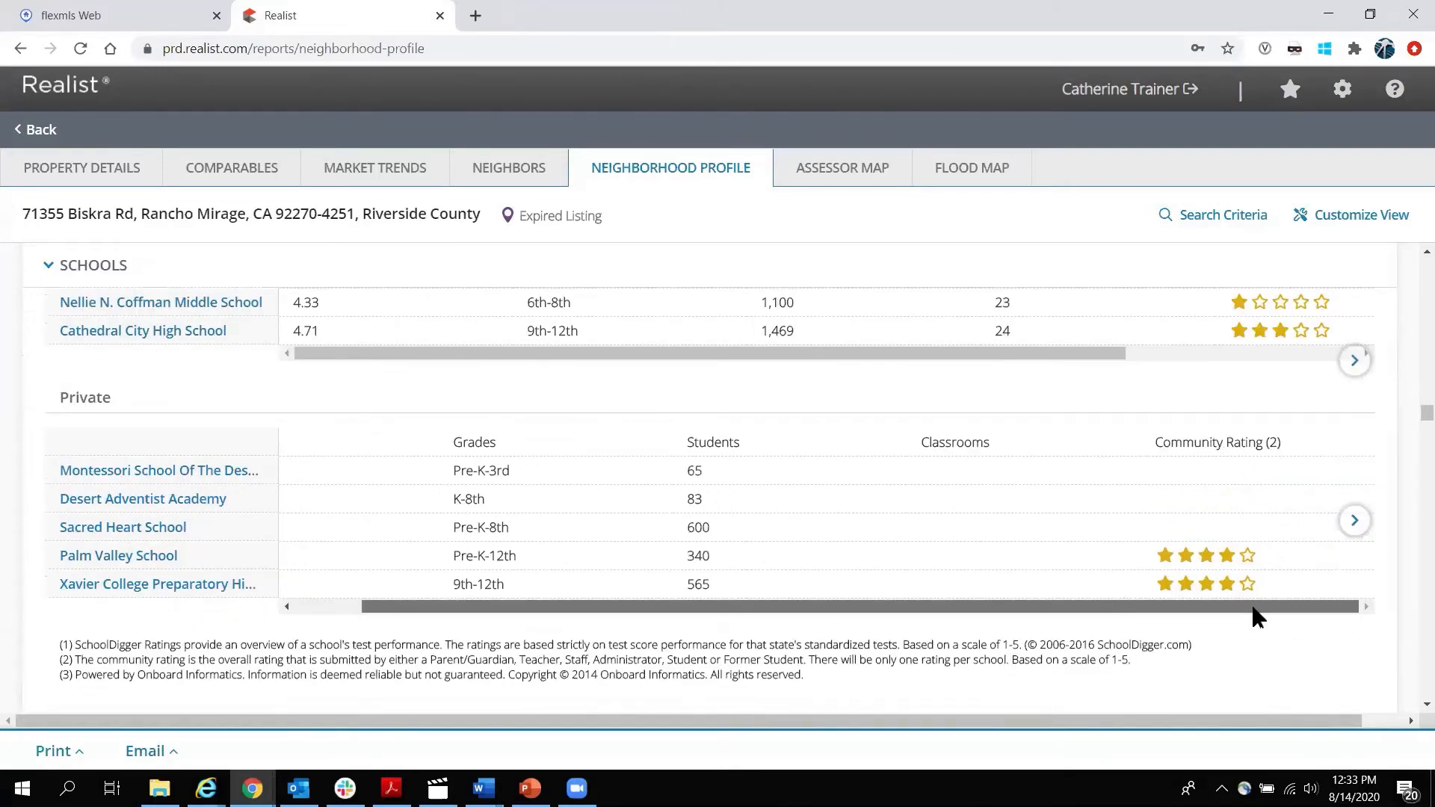
{"action": "scroll", "coordinate": [986, 393], "scroll_direction": "up", "scroll_amount": 3}
{"action": "left_click_drag", "start_coordinate": [963, 538], "coordinate": [1186, 549]}
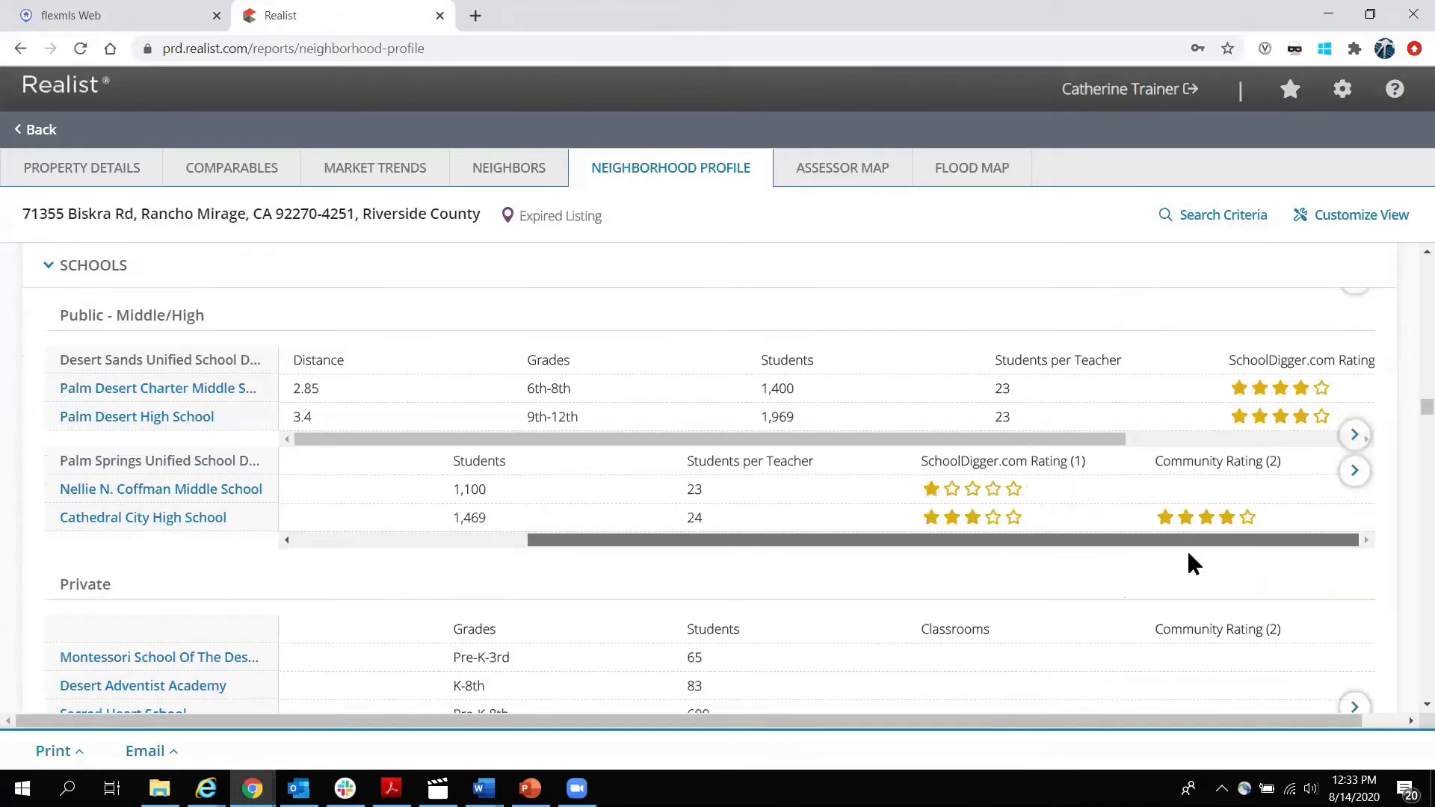
Highlight the Old Spaghetti Factory's address, phone, 0.41 distance and Food Products - Retail description in Local Businesses.
{"action": "scroll", "coordinate": [1166, 526], "scroll_direction": "down", "scroll_amount": 1}
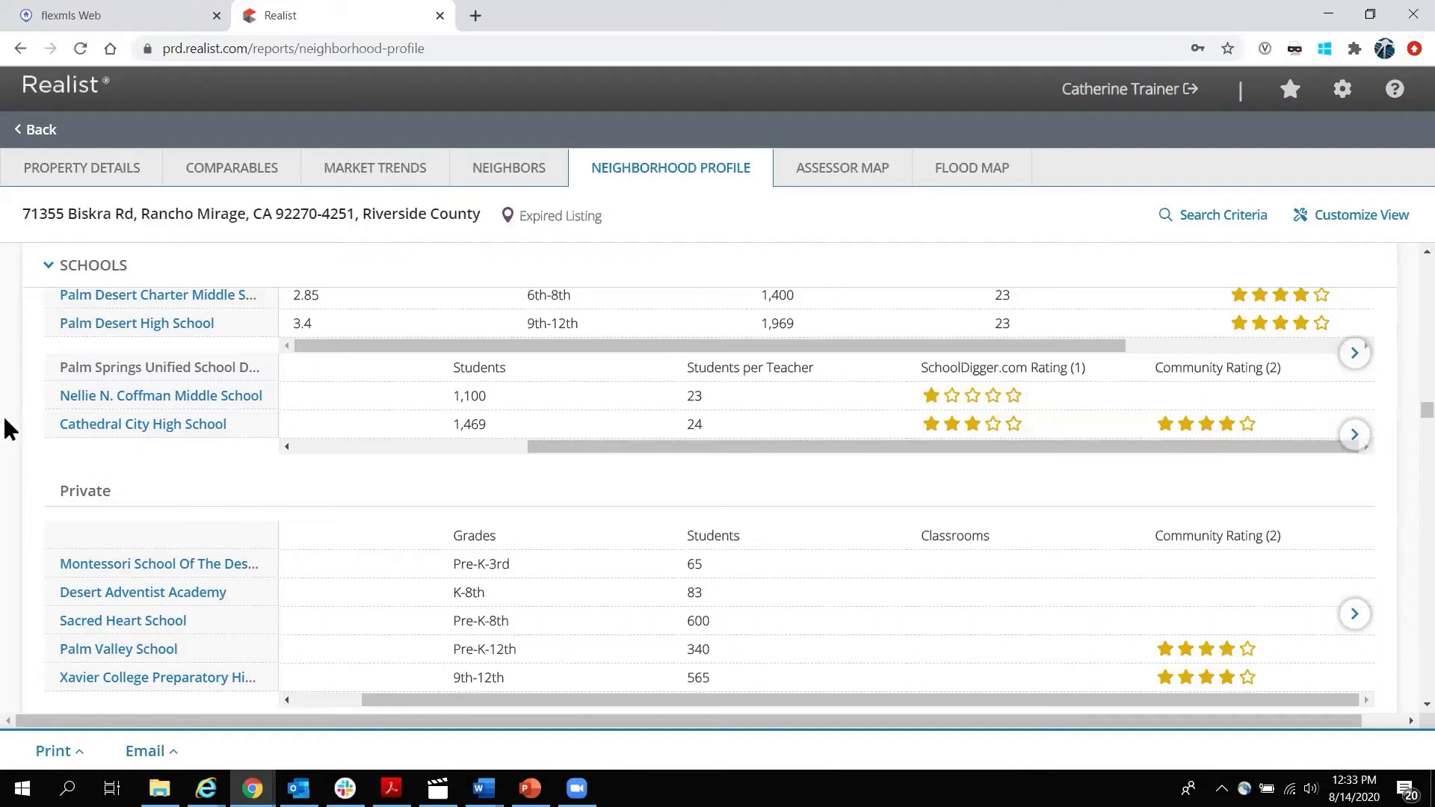
{"action": "scroll", "coordinate": [6, 420], "scroll_direction": "down", "scroll_amount": 8}
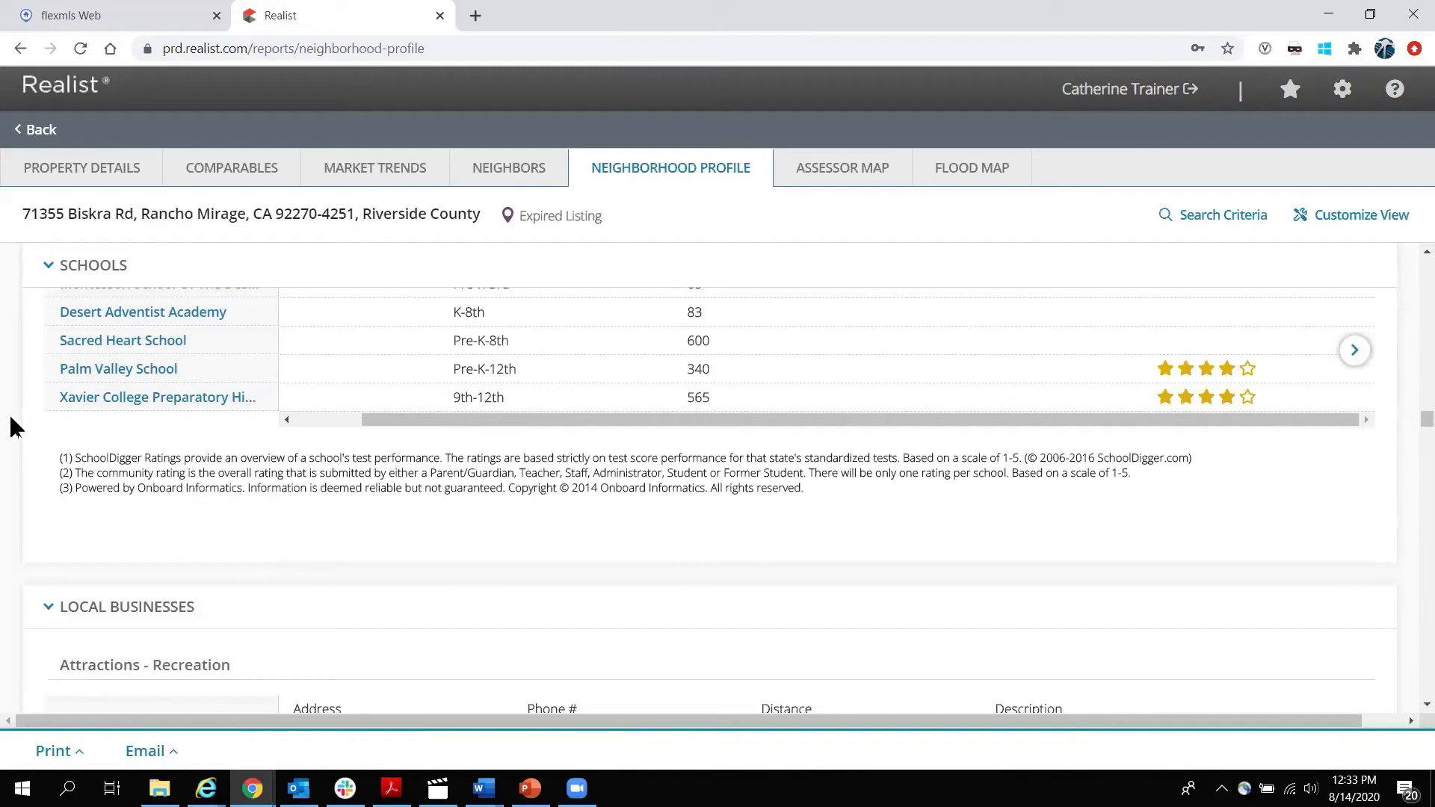
{"action": "scroll", "coordinate": [199, 360], "scroll_direction": "down", "scroll_amount": 6}
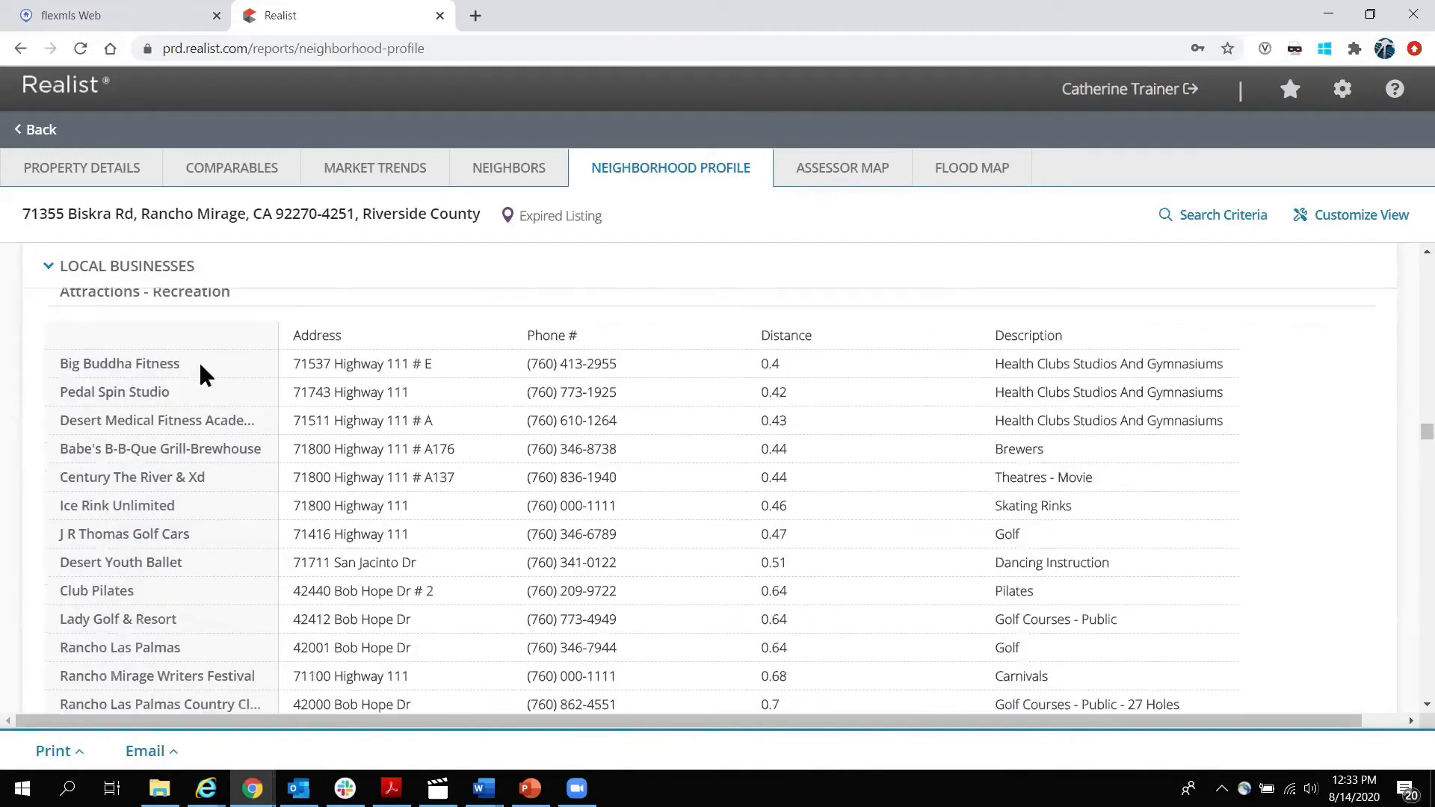
{"action": "scroll", "coordinate": [187, 438], "scroll_direction": "down", "scroll_amount": 10}
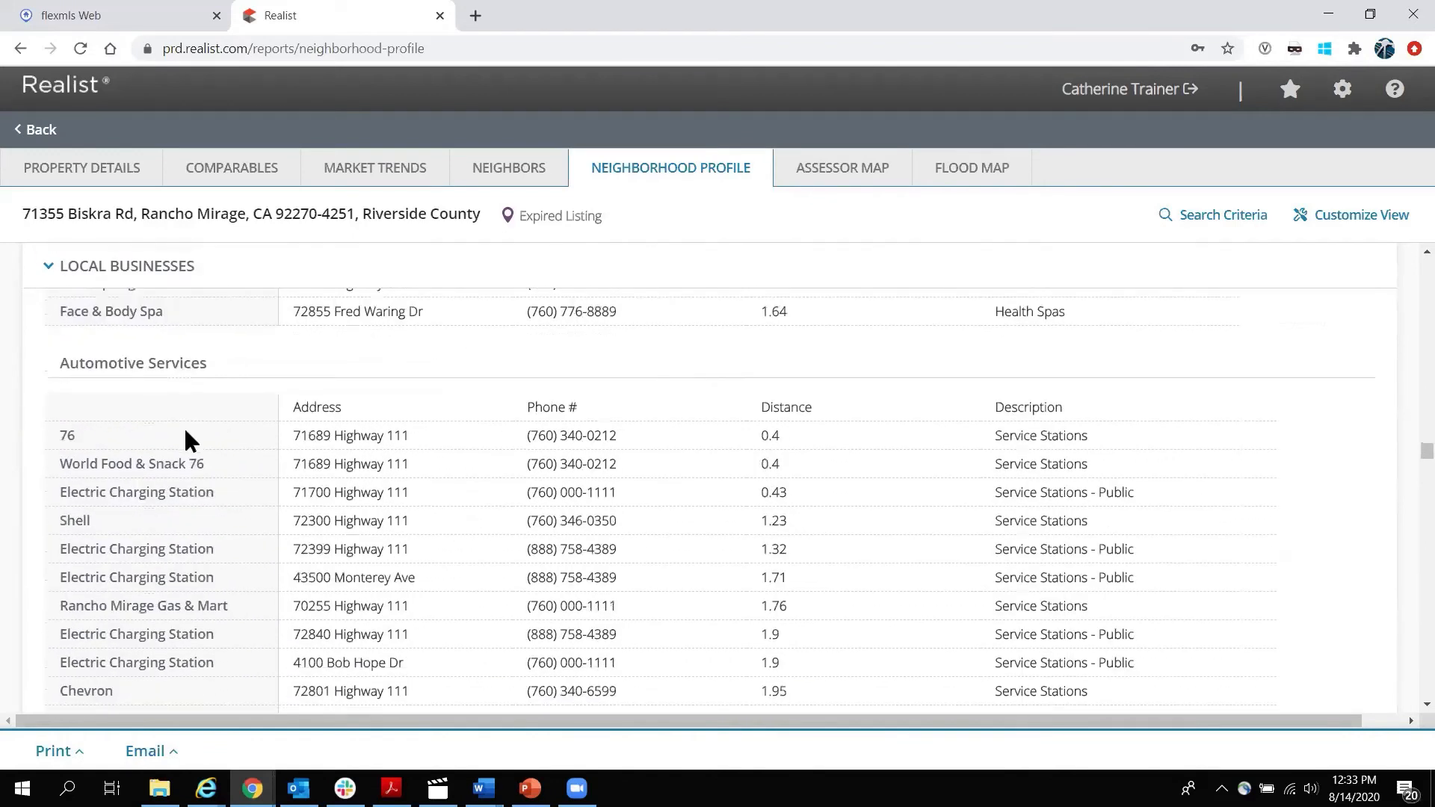
{"action": "scroll", "coordinate": [168, 440], "scroll_direction": "down", "scroll_amount": 10}
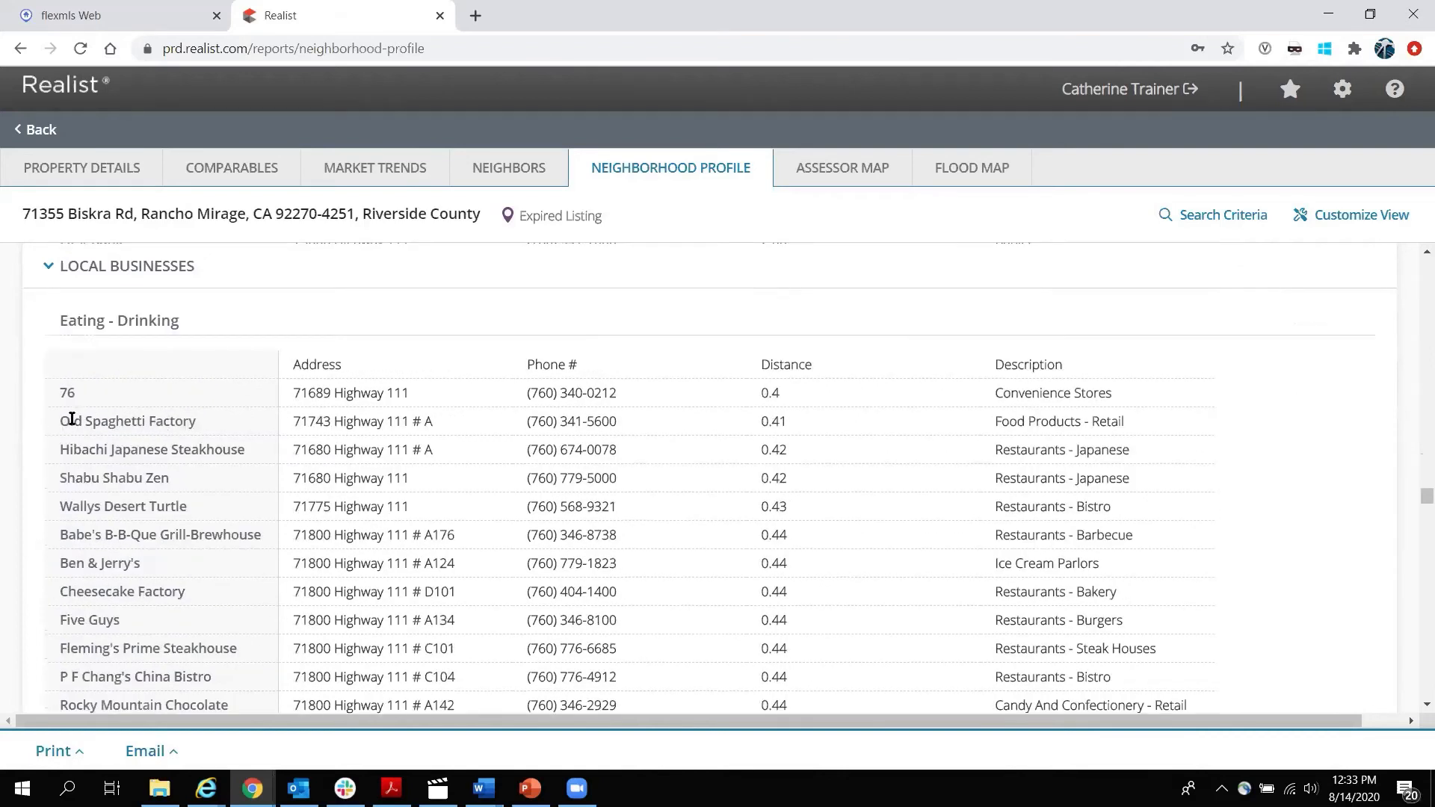
{"action": "left_click_drag", "start_coordinate": [71, 418], "coordinate": [205, 414]}
{"action": "left_click_drag", "start_coordinate": [292, 417], "coordinate": [742, 415]}
{"action": "double_click", "coordinate": [764, 423]}
{"action": "left_click_drag", "start_coordinate": [995, 420], "coordinate": [1160, 424]}
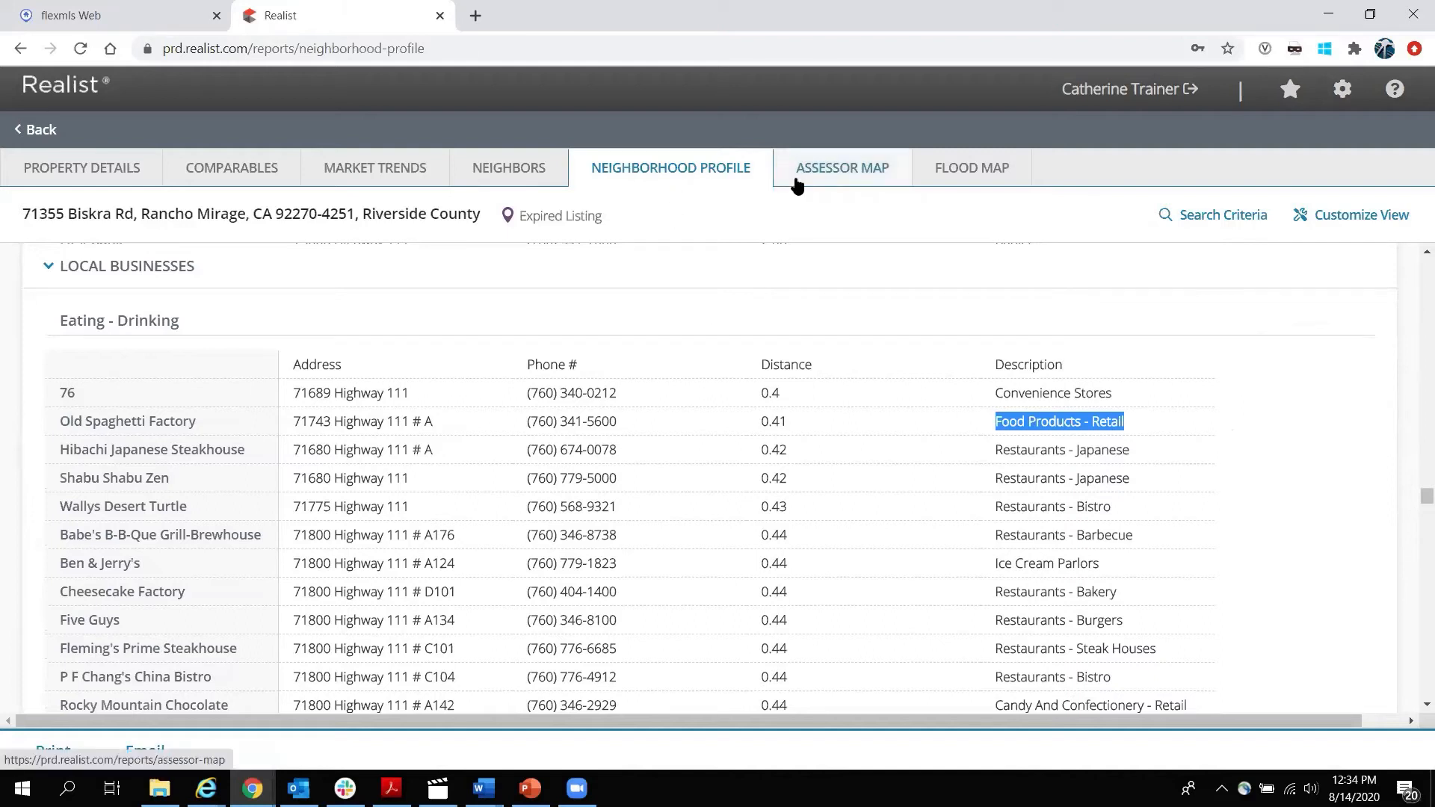
{"action": "left_click", "coordinate": [846, 173]}
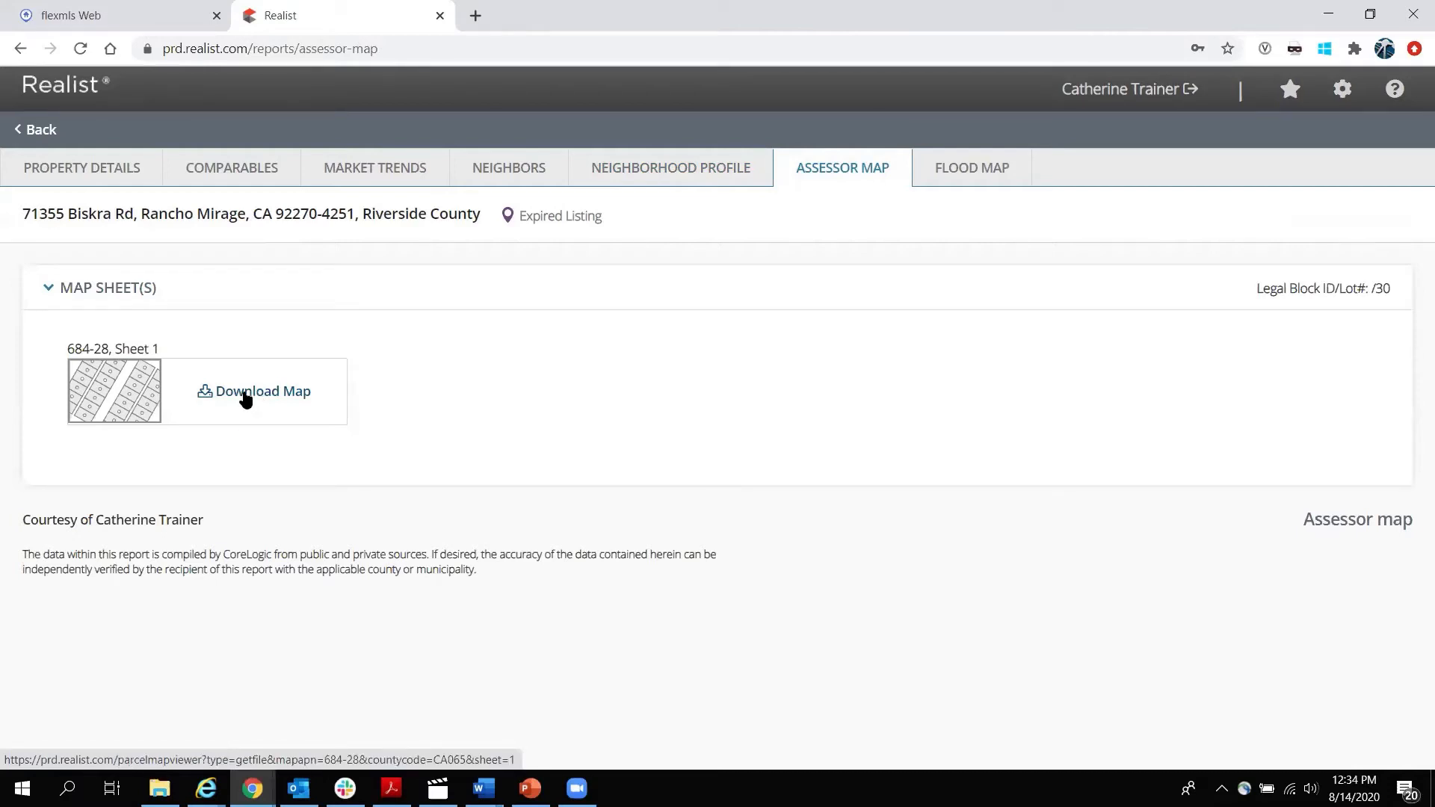
Download assessor map sheet 684-28 and open CA065_684-28_1 in Windows Photo Viewer.
{"action": "left_click", "coordinate": [244, 391]}
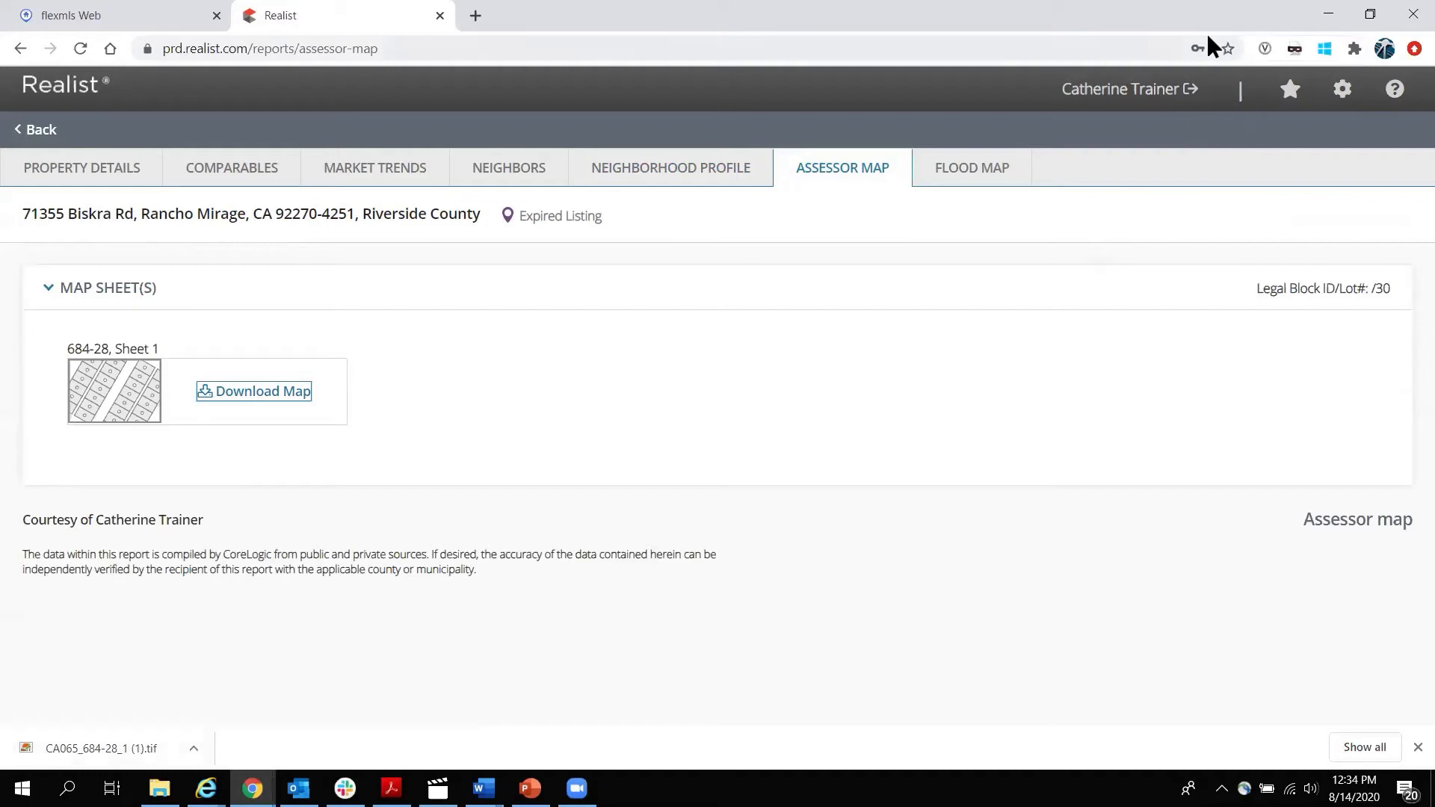
{"action": "left_click", "coordinate": [194, 749]}
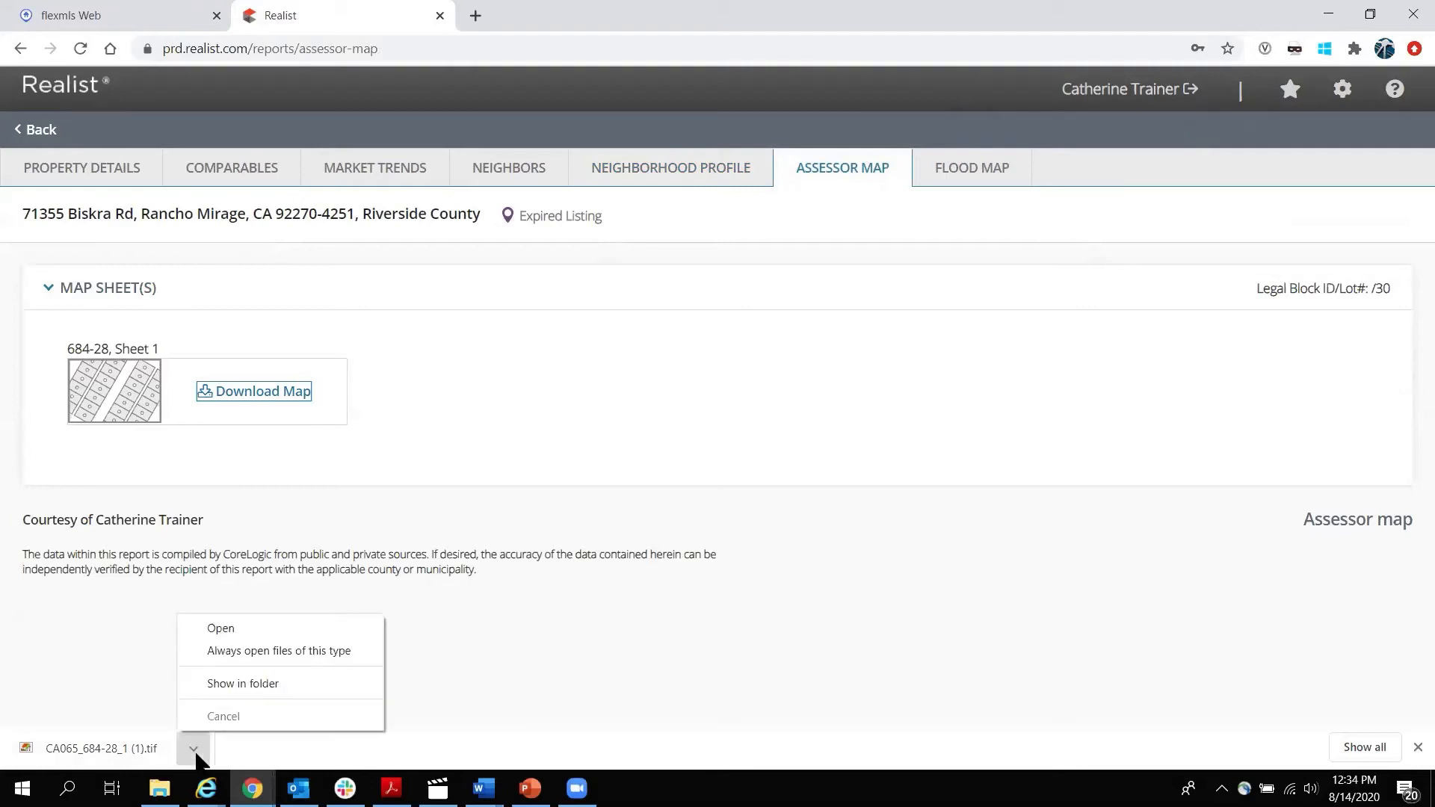
{"action": "left_click", "coordinate": [213, 626]}
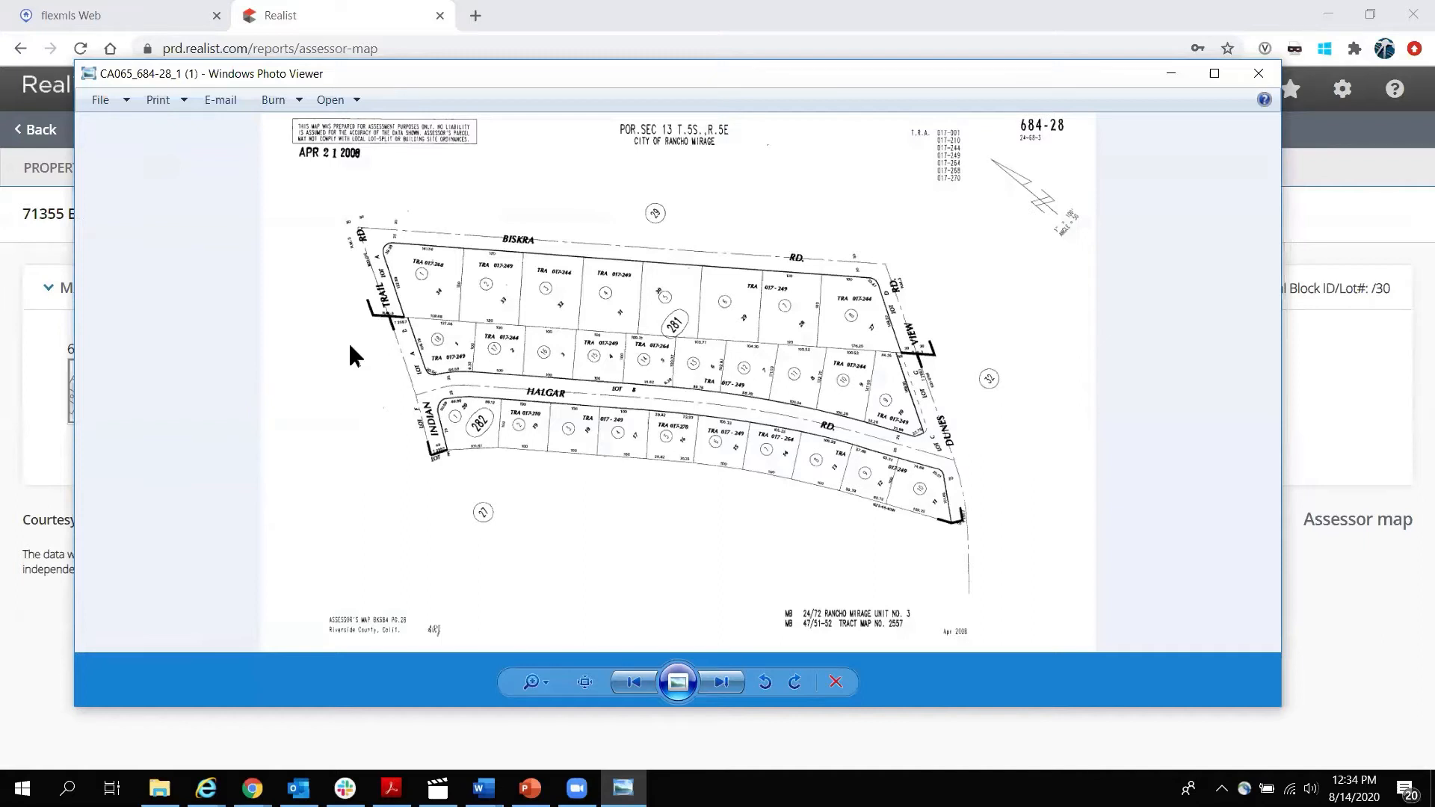
Zoom into block 281's Halgar Rd lots, pan toward lot 15, the Dunes end and View Rd, then close the map.
{"action": "scroll", "coordinate": [282, 266], "scroll_direction": "up", "scroll_amount": 1}
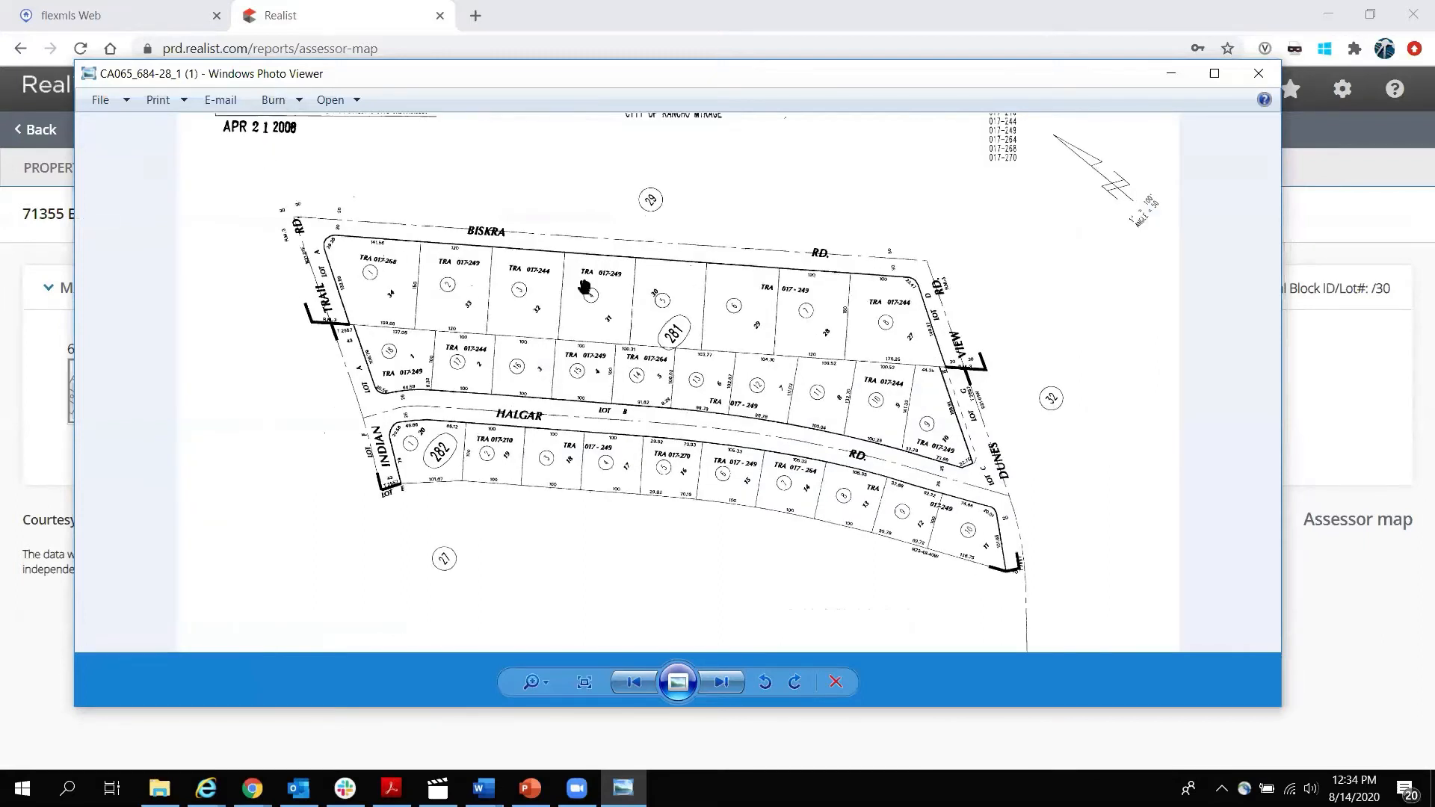
{"action": "scroll", "coordinate": [635, 325], "scroll_direction": "up", "scroll_amount": 5}
{"action": "left_click_drag", "start_coordinate": [642, 500], "coordinate": [661, 433]}
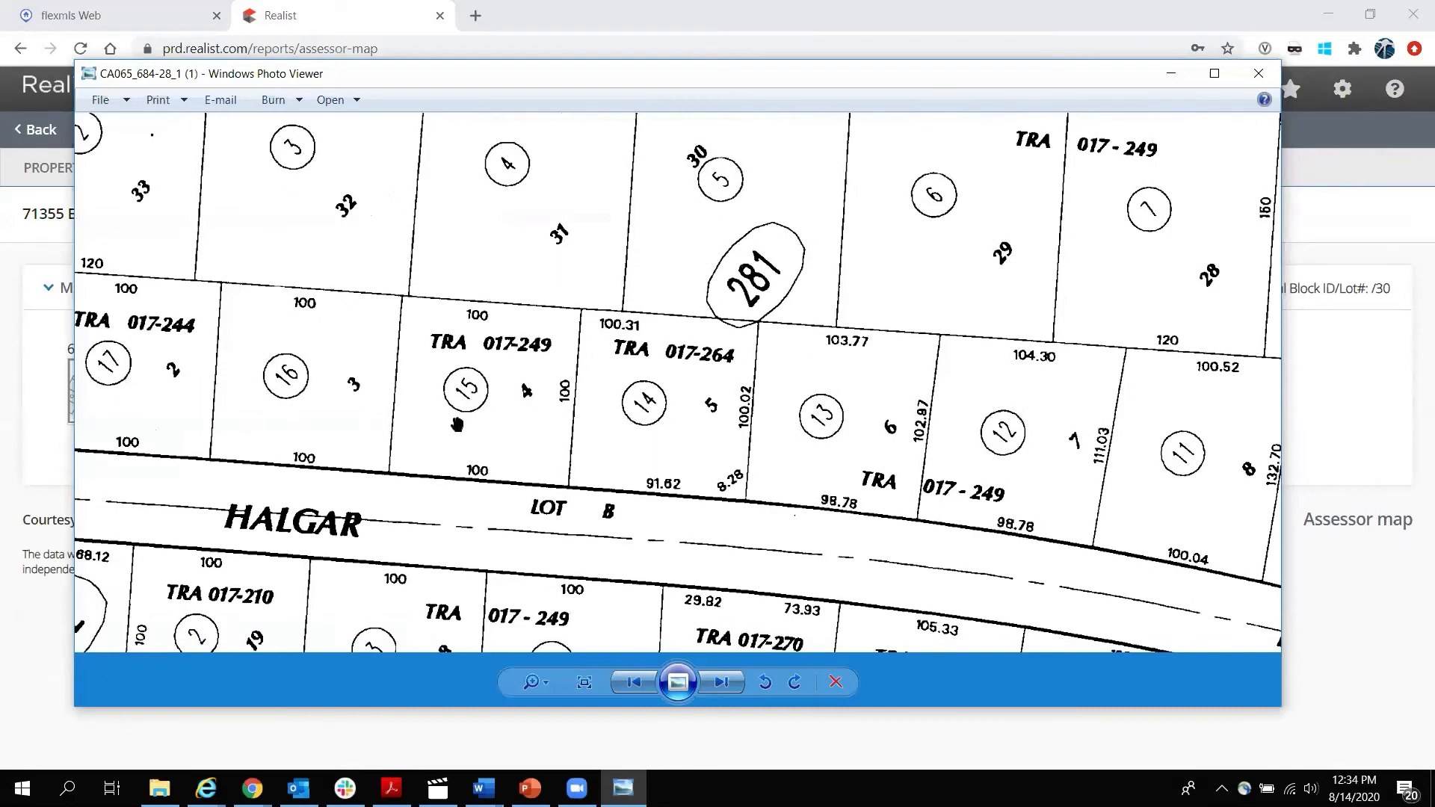
{"action": "scroll", "coordinate": [456, 422], "scroll_direction": "down", "scroll_amount": 3}
{"action": "scroll", "coordinate": [563, 451], "scroll_direction": "up", "scroll_amount": 1}
{"action": "left_click_drag", "start_coordinate": [777, 466], "coordinate": [705, 333]}
{"action": "left_click_drag", "start_coordinate": [897, 523], "coordinate": [502, 327]}
{"action": "left_click_drag", "start_coordinate": [927, 300], "coordinate": [659, 502]}
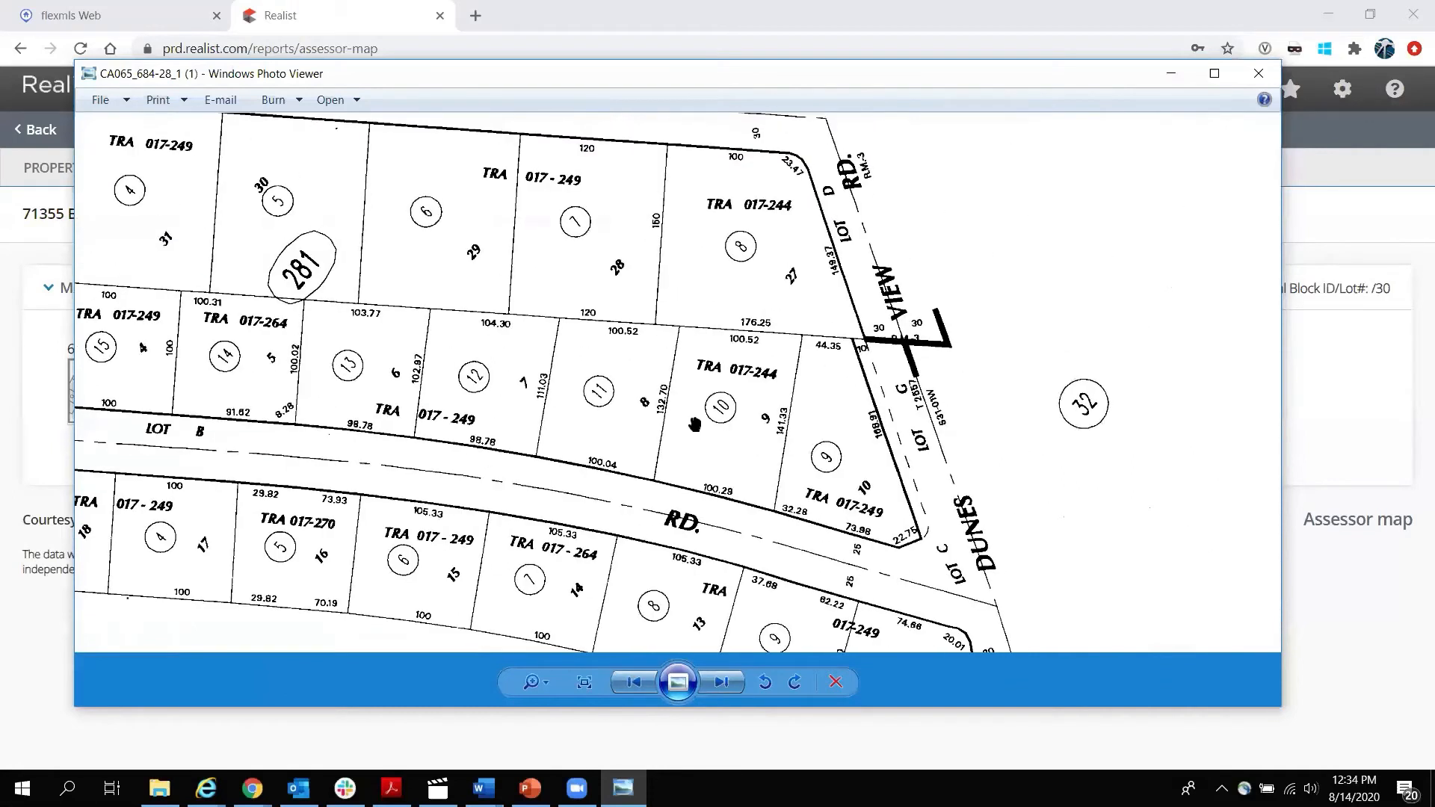
{"action": "left_click", "coordinate": [1259, 74]}
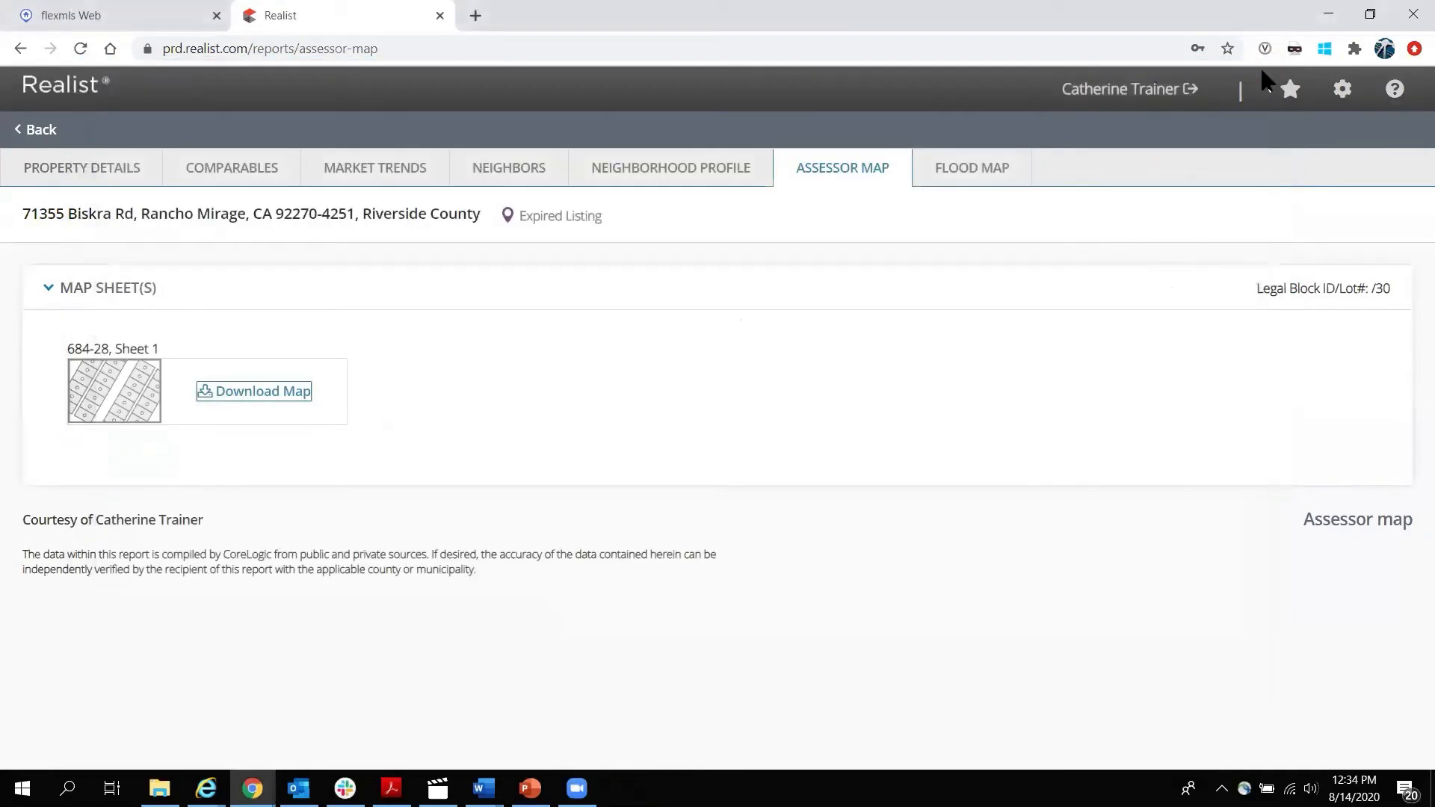
{"action": "left_click", "coordinate": [973, 170]}
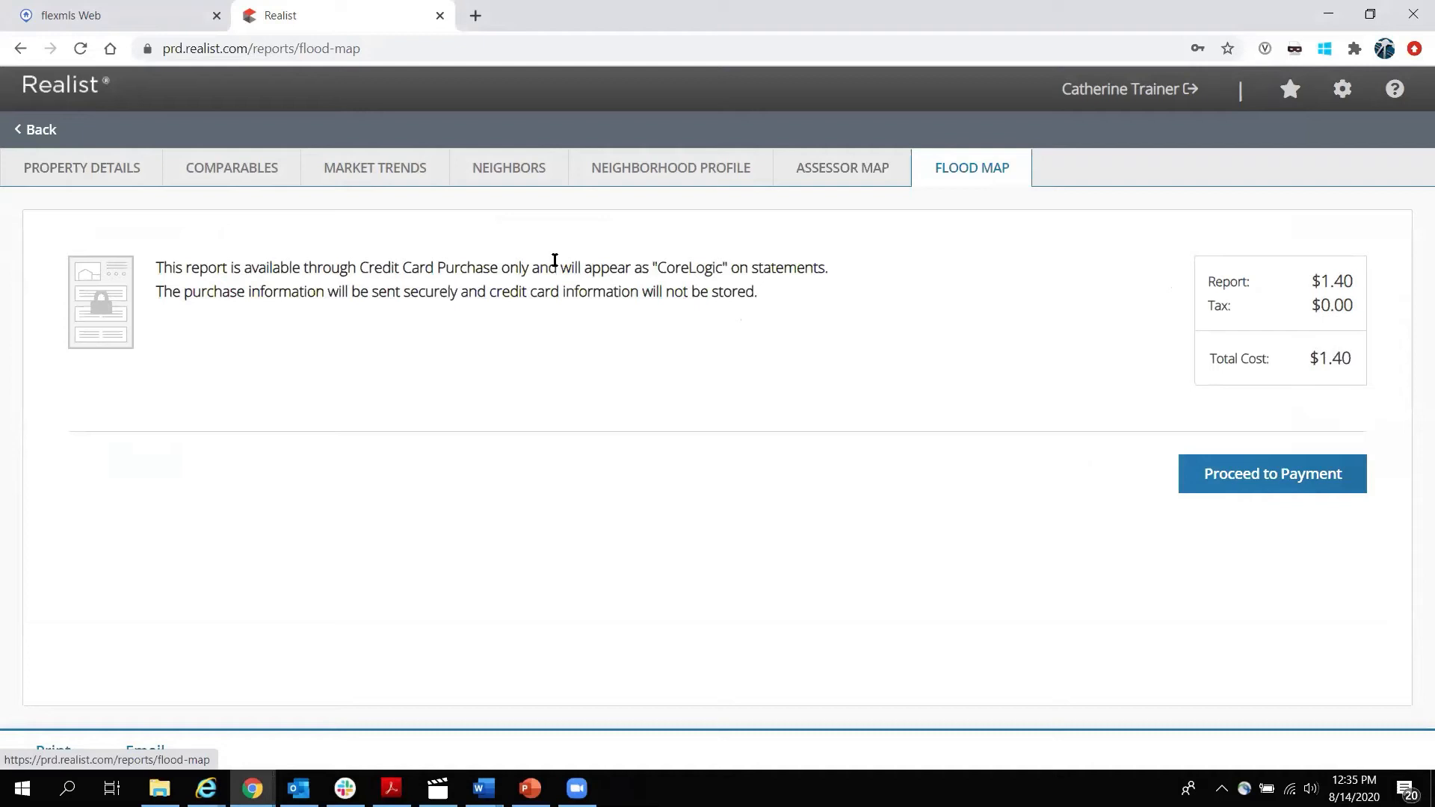
{"action": "left_click", "coordinate": [692, 167]}
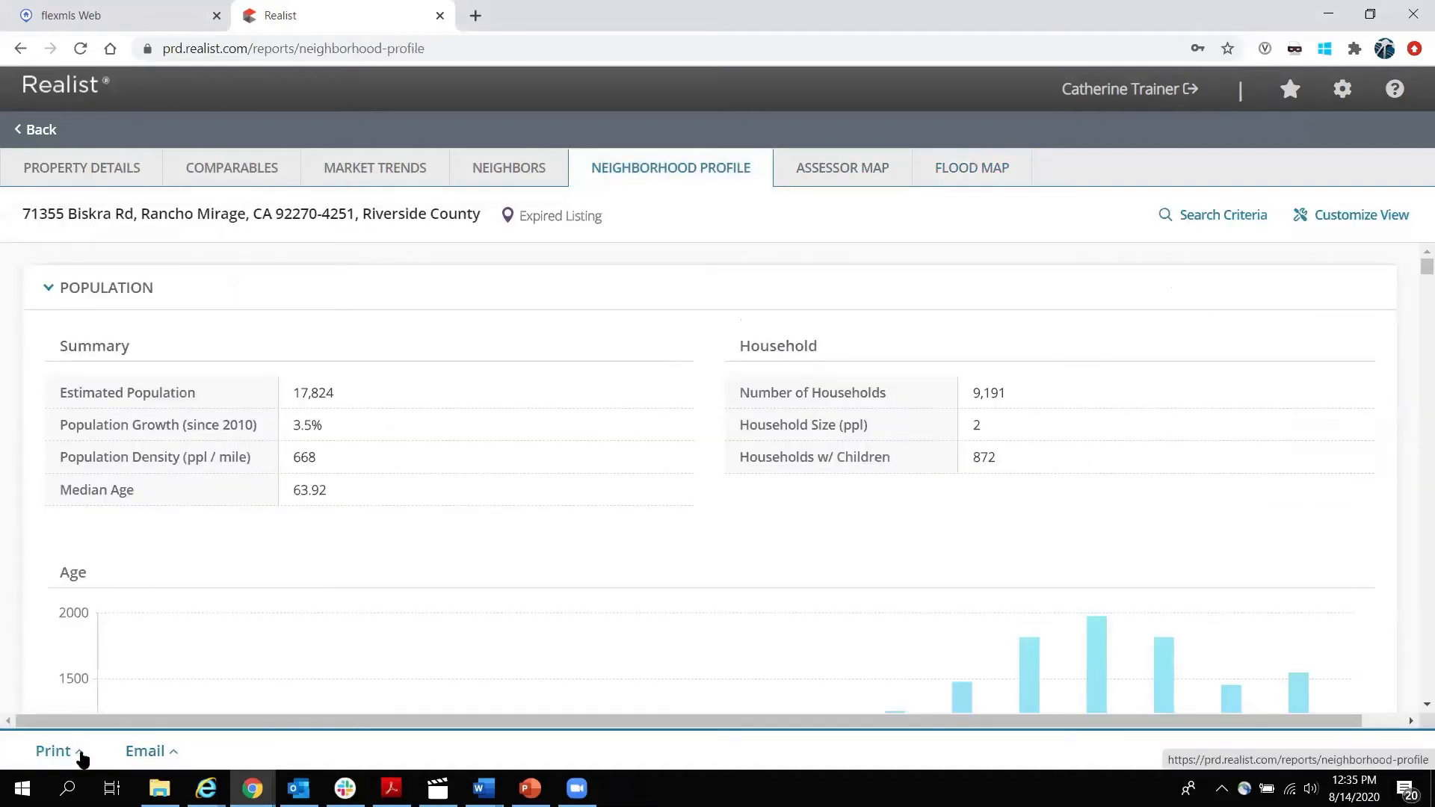
{"action": "left_click", "coordinate": [81, 754]}
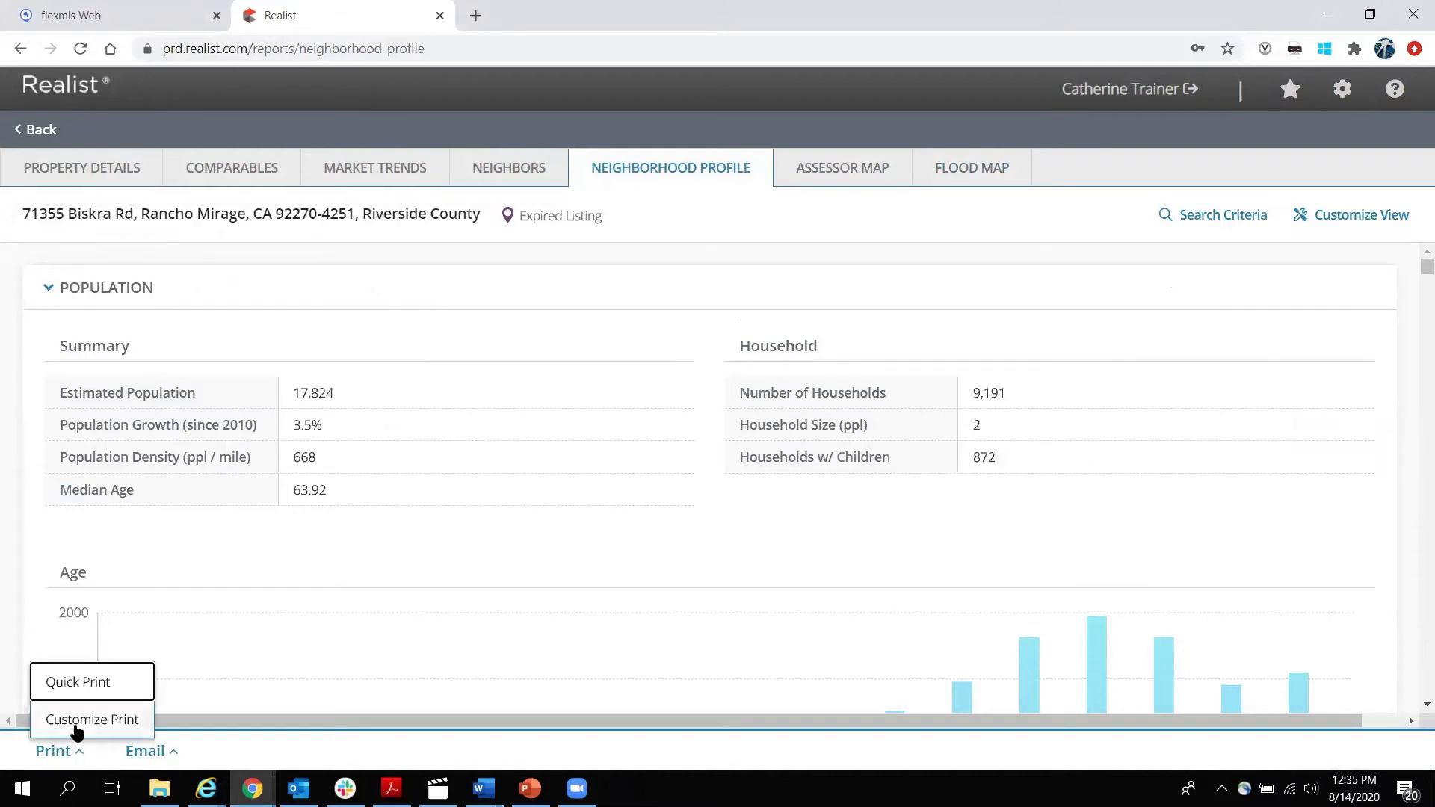
{"action": "left_click", "coordinate": [84, 689]}
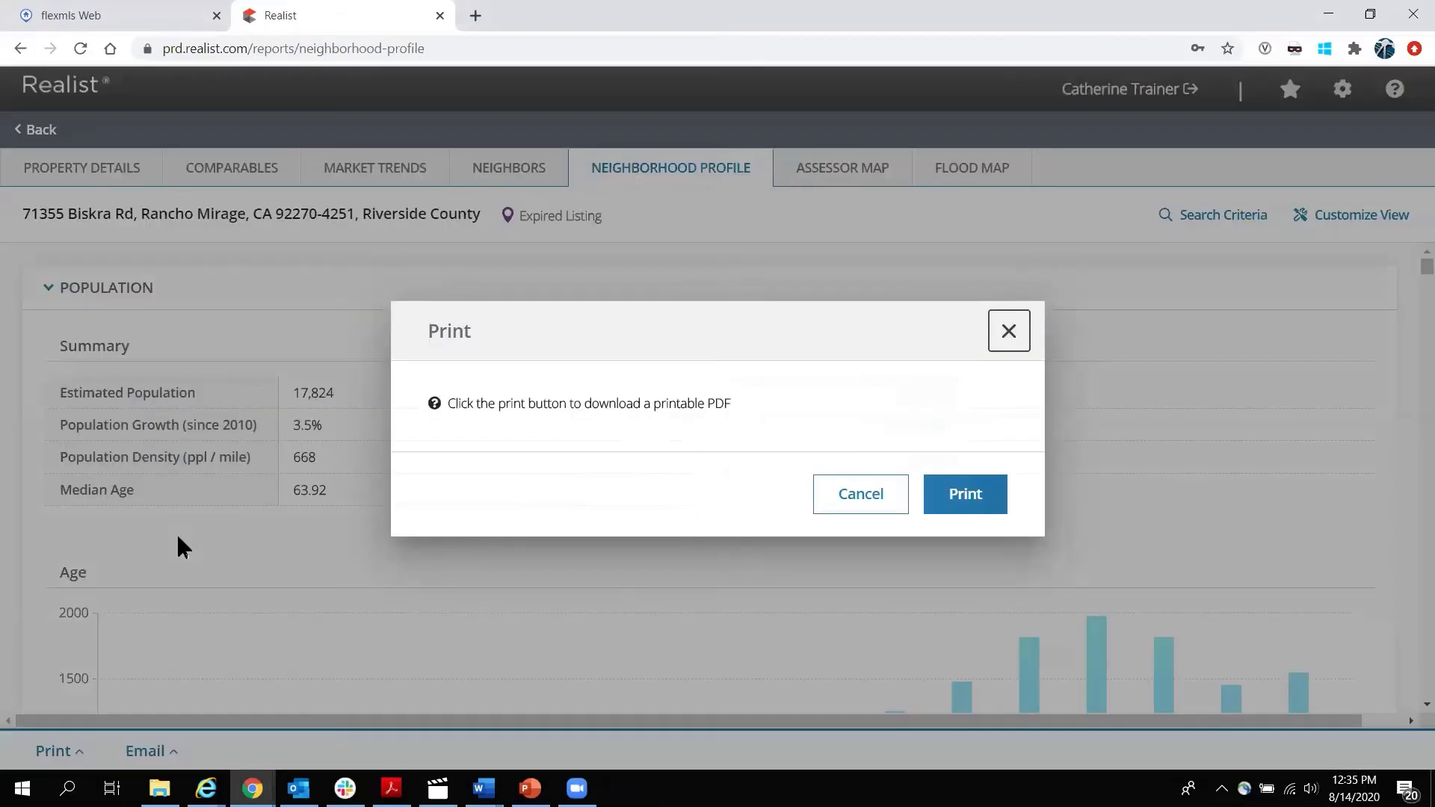
{"action": "left_click", "coordinate": [998, 499]}
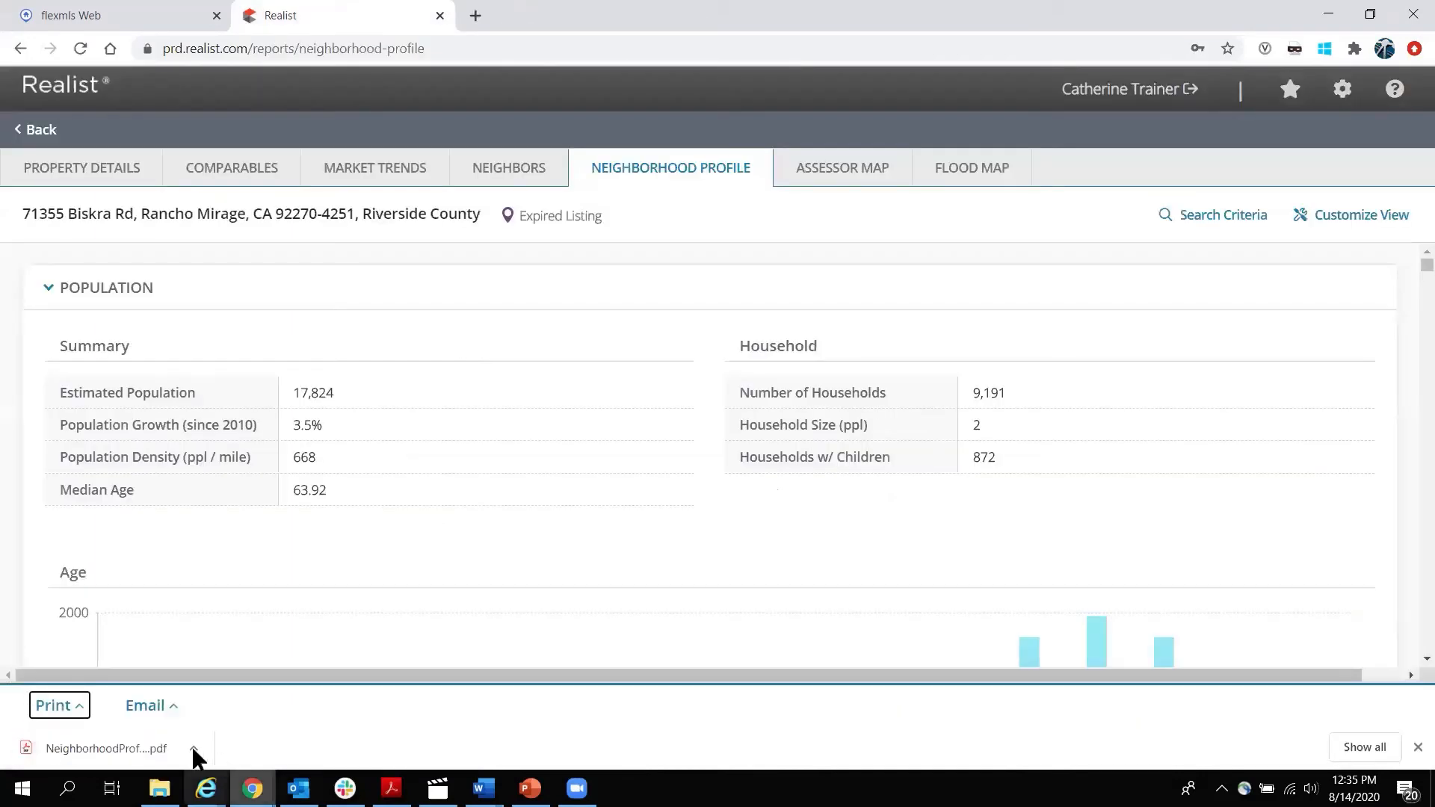
{"action": "left_click", "coordinate": [194, 750]}
{"action": "left_click", "coordinate": [217, 605]}
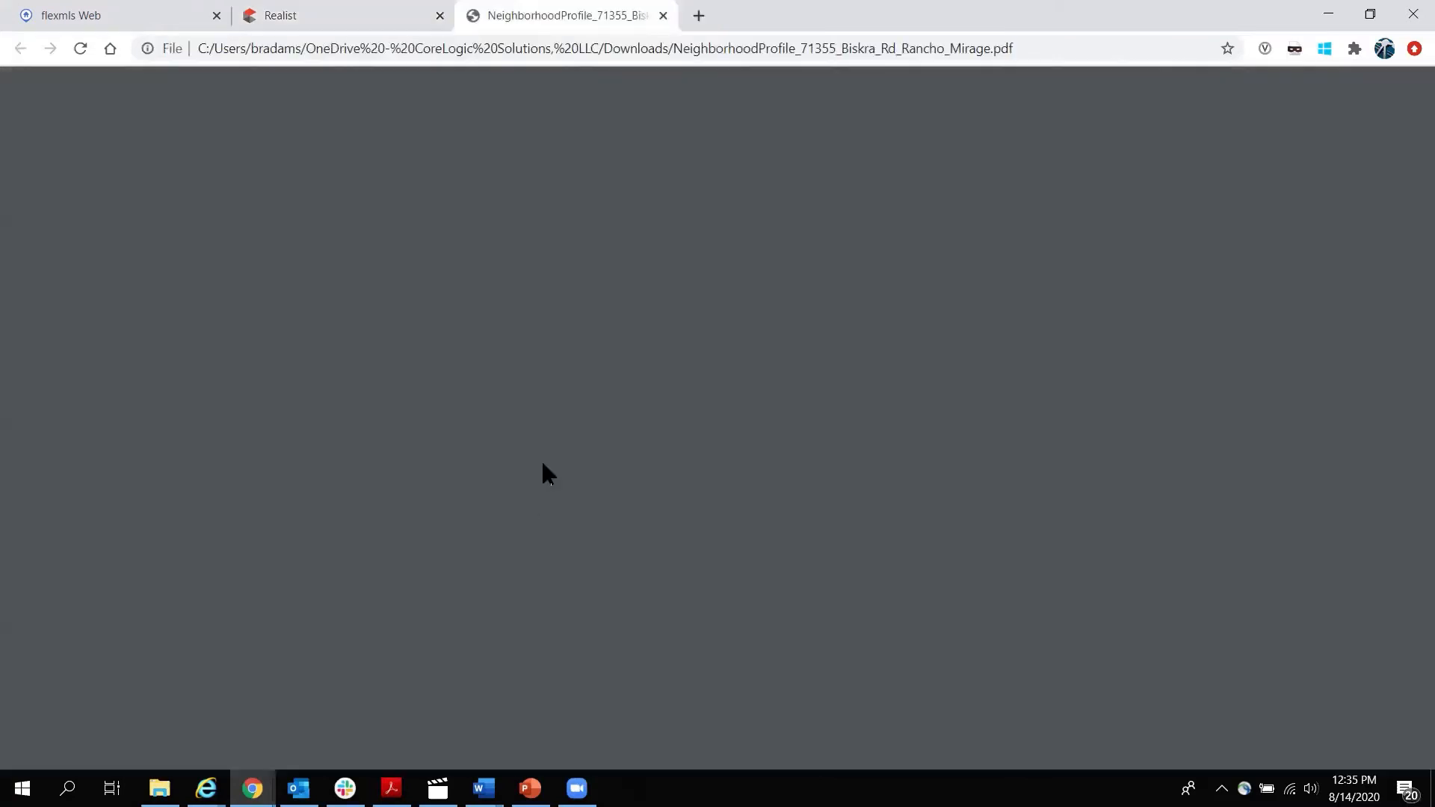
Scroll the profile PDF to the school tables and page 4's Local Businesses, then close it.
{"action": "scroll", "coordinate": [559, 455], "scroll_direction": "down", "scroll_amount": 10}
{"action": "scroll", "coordinate": [559, 455], "scroll_direction": "down", "scroll_amount": 20}
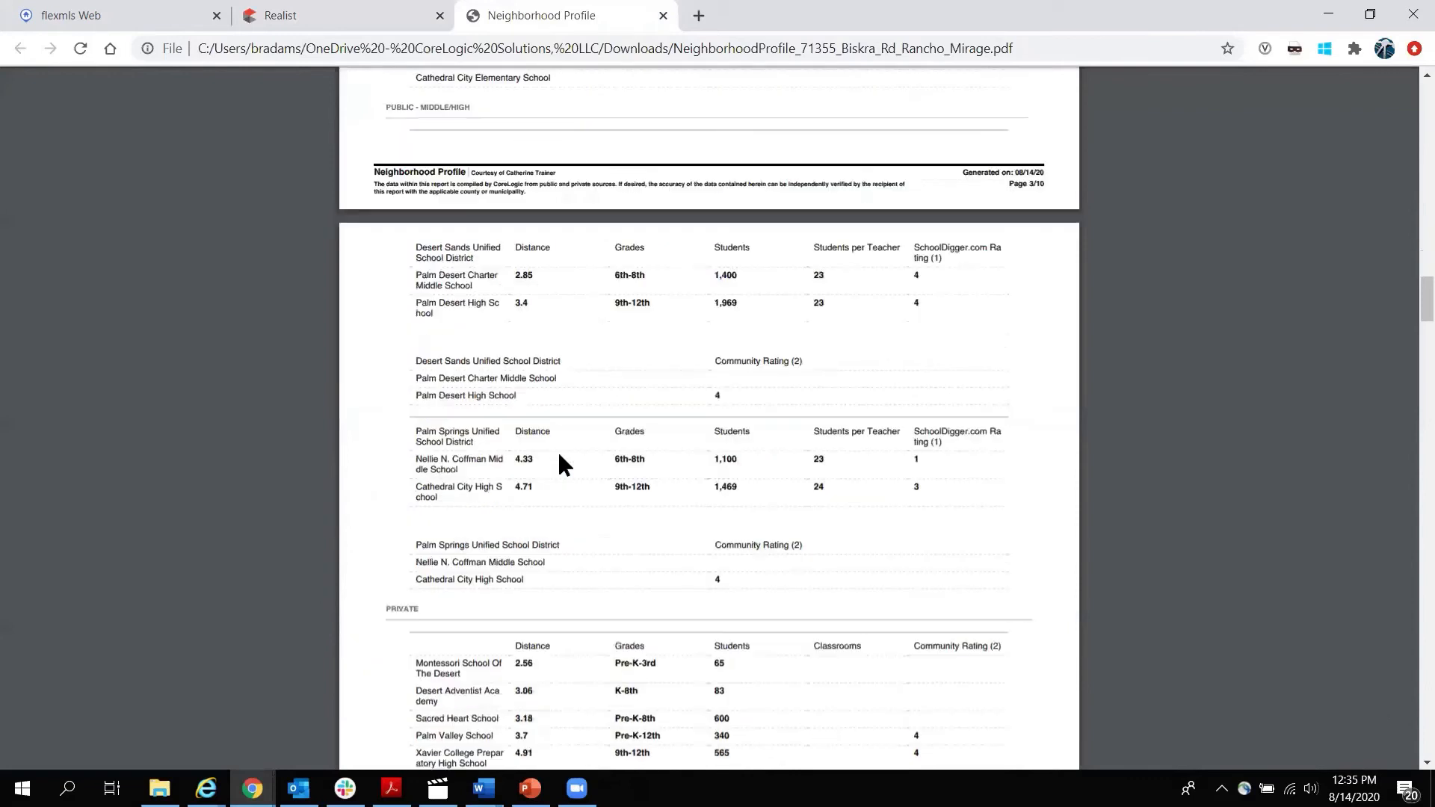
{"action": "scroll", "coordinate": [559, 463], "scroll_direction": "down", "scroll_amount": 6}
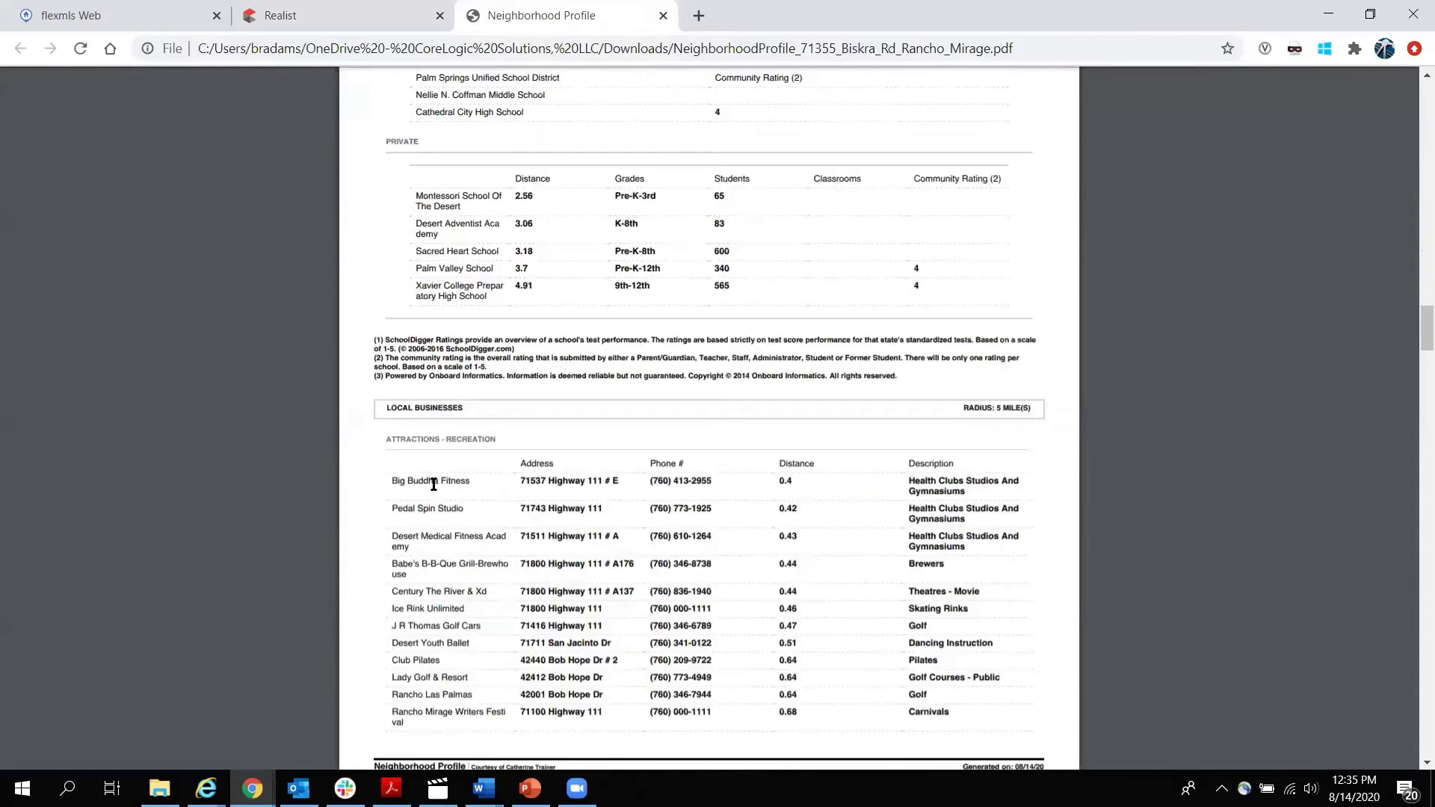
{"action": "mouse_move", "coordinate": [1316, 106]}
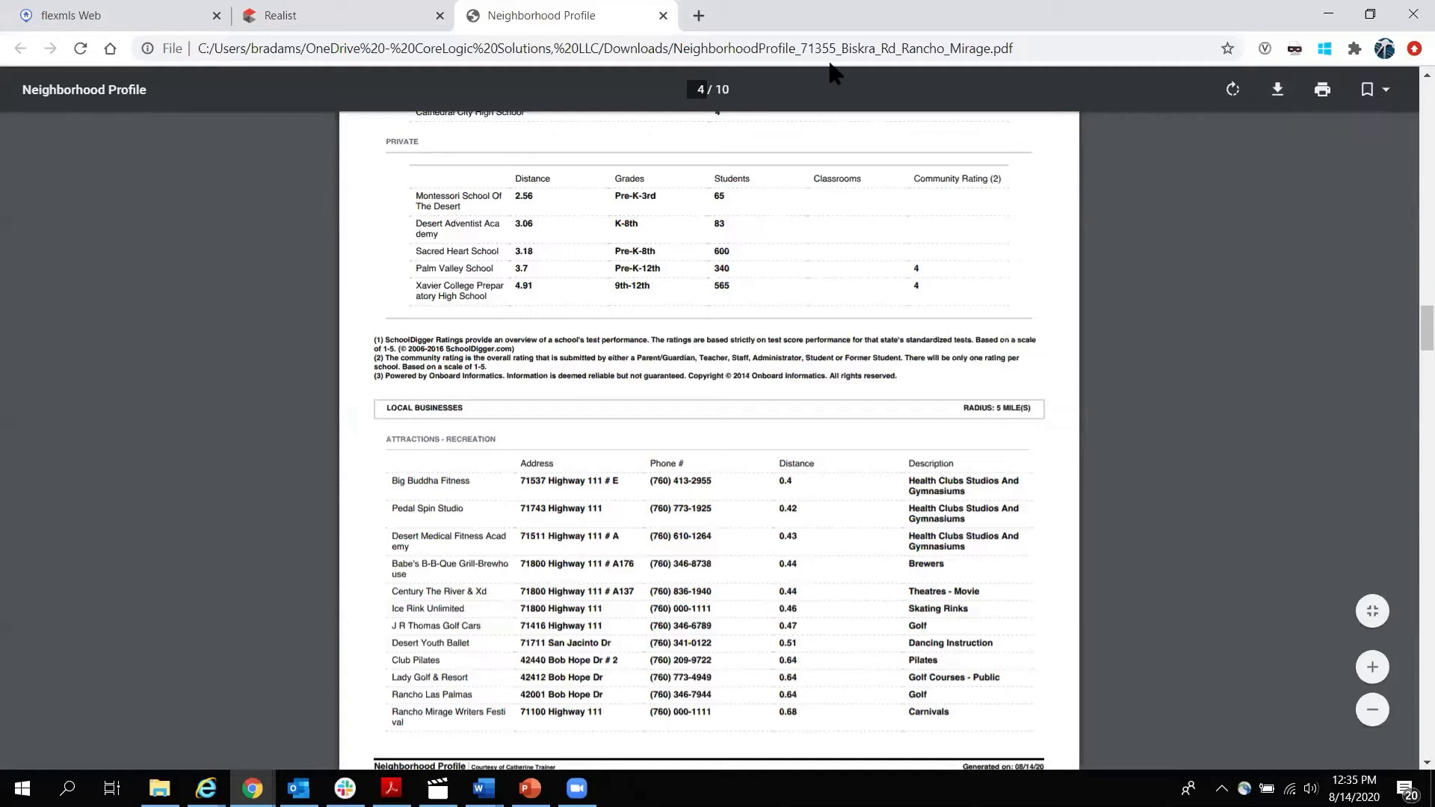
{"action": "left_click", "coordinate": [662, 16]}
Start a Quick Email of the report and step through the reply-to, To, CC and BCC fields.
{"action": "left_click", "coordinate": [160, 753]}
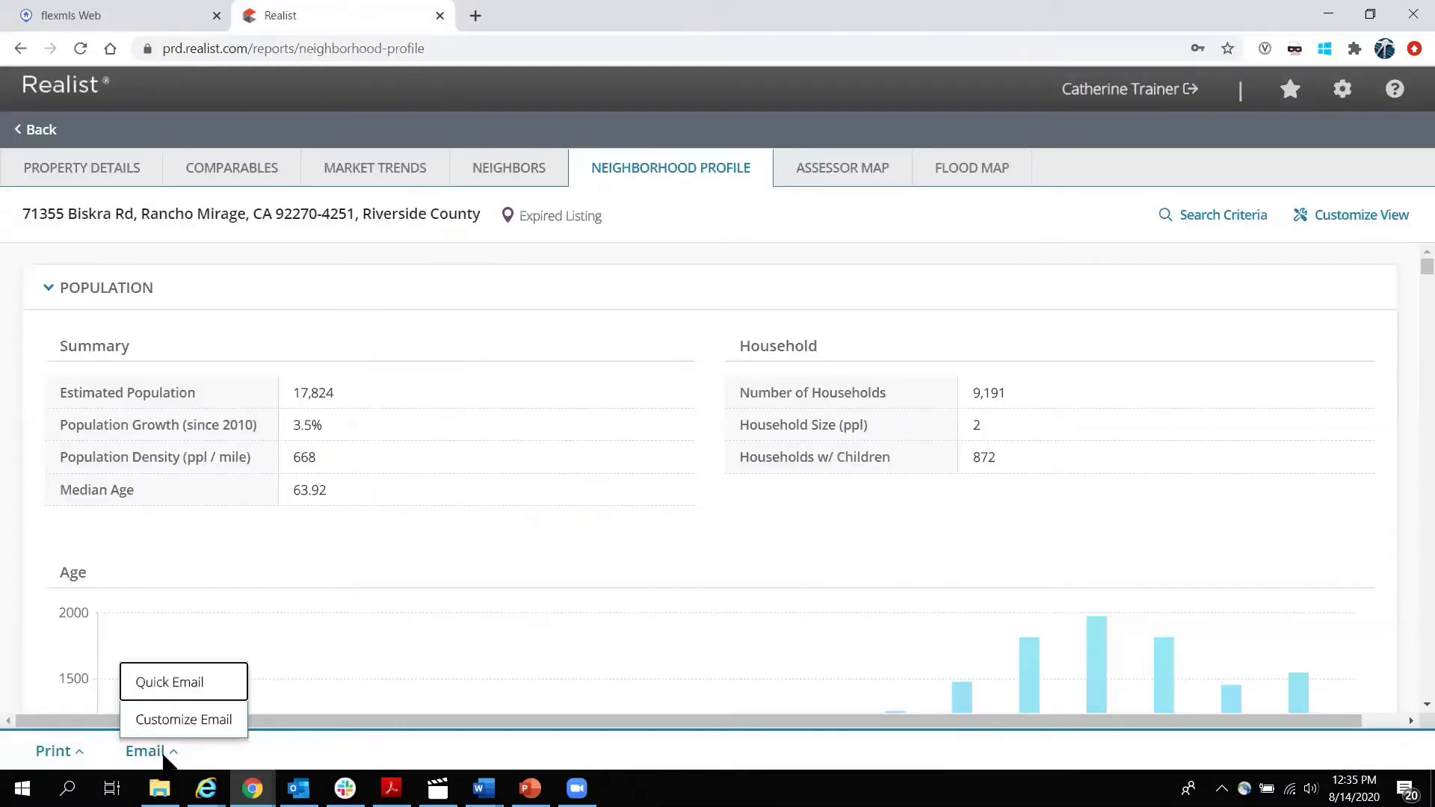
{"action": "left_click", "coordinate": [178, 683]}
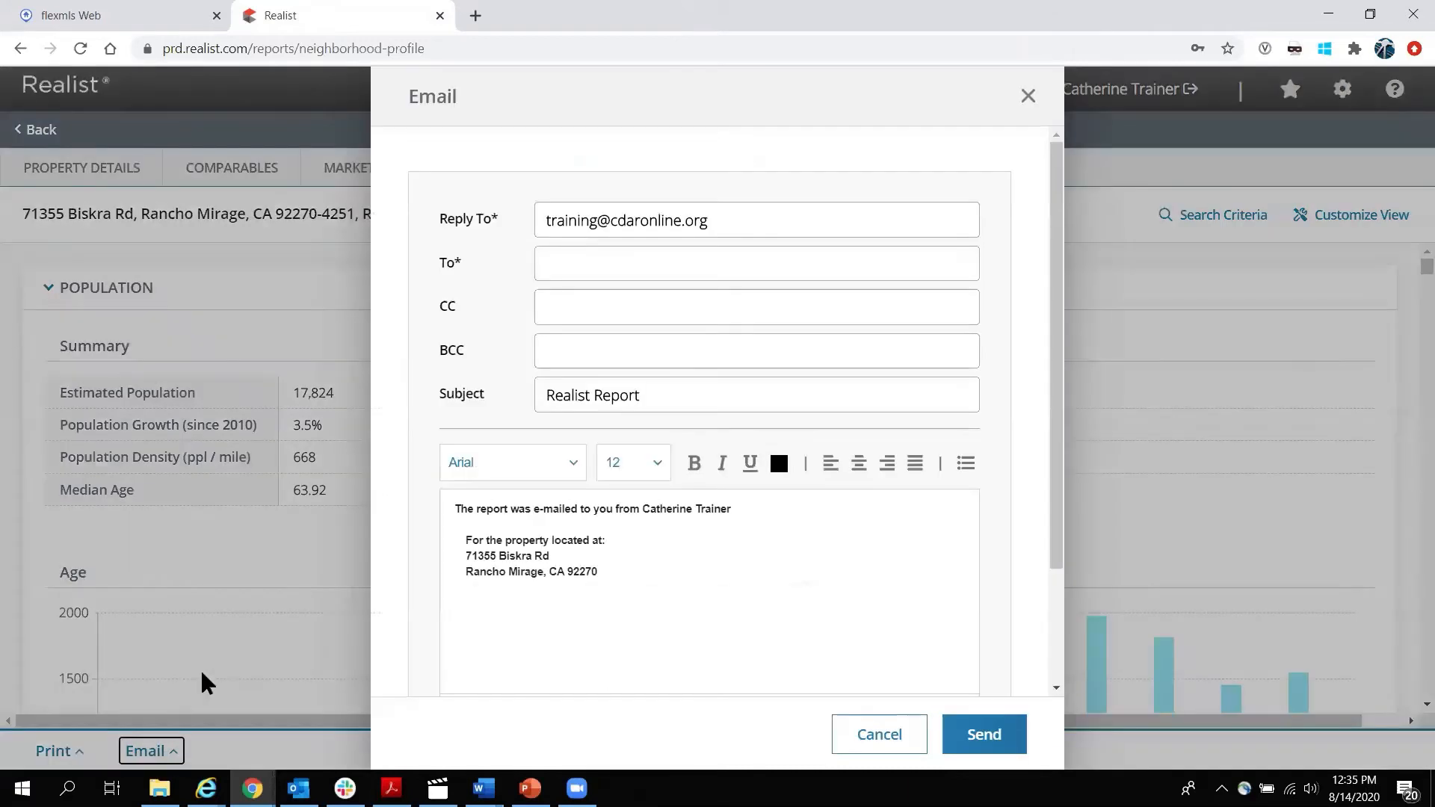
{"action": "left_click", "coordinate": [741, 218]}
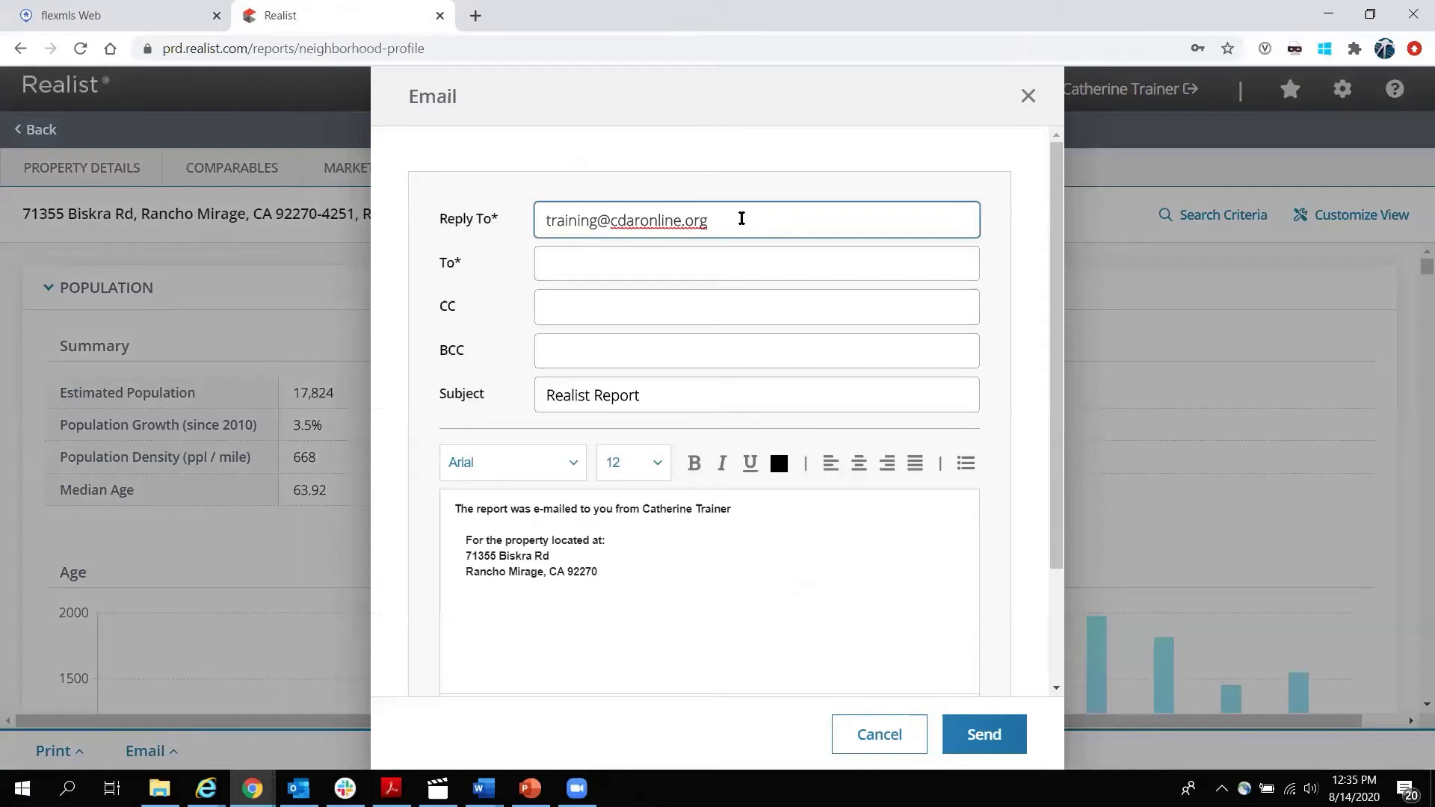
{"action": "left_click", "coordinate": [577, 263]}
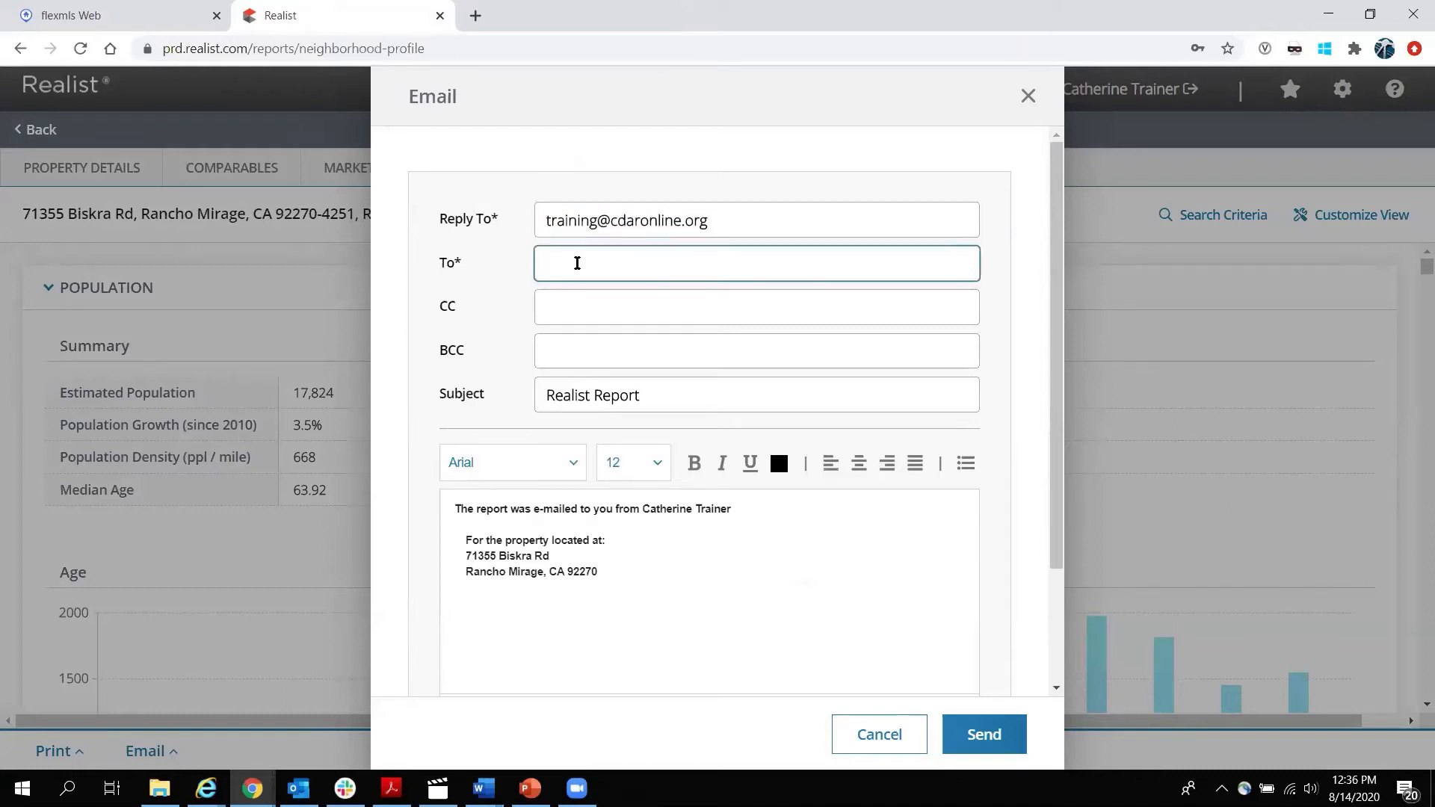
{"action": "left_click", "coordinate": [575, 308]}
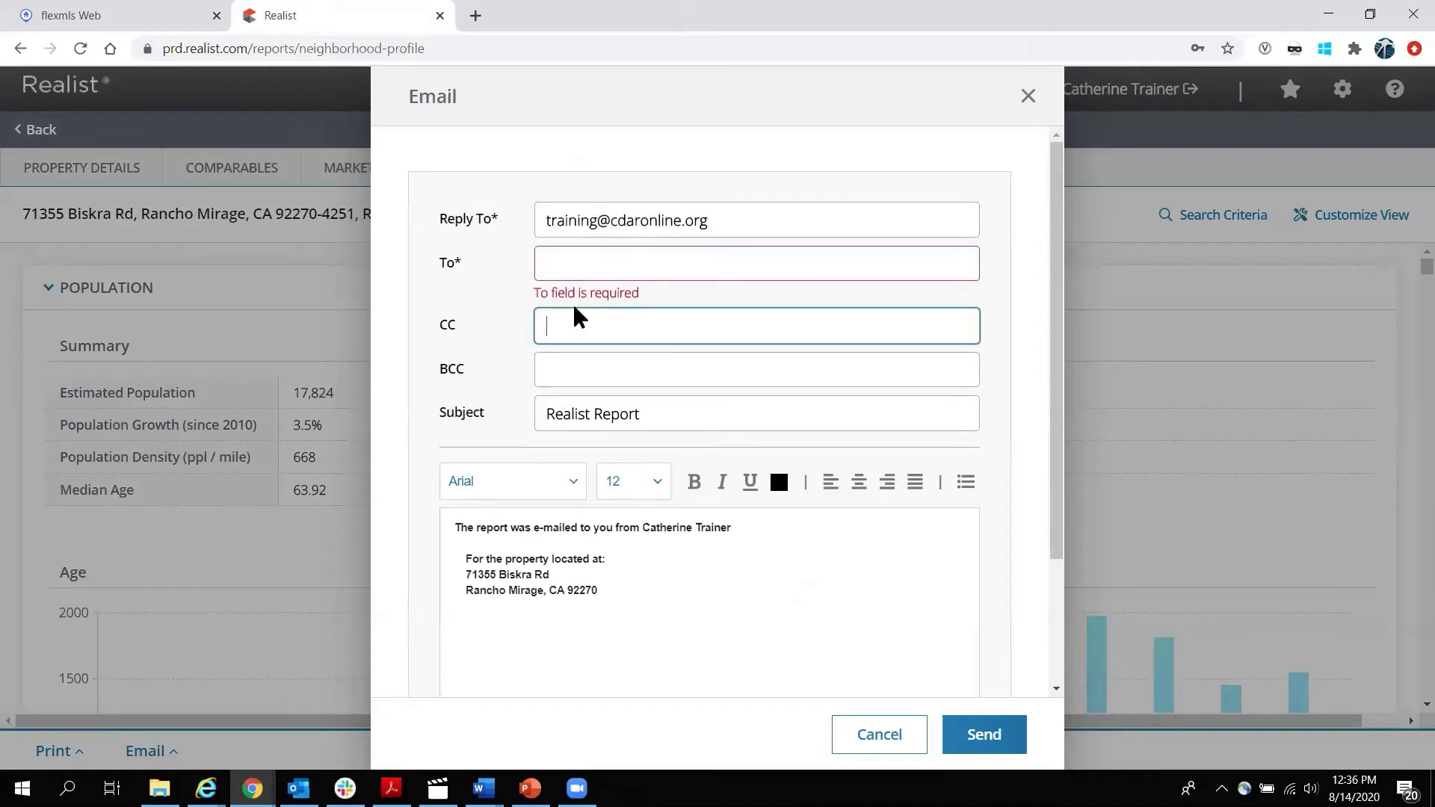
{"action": "left_click", "coordinate": [569, 363]}
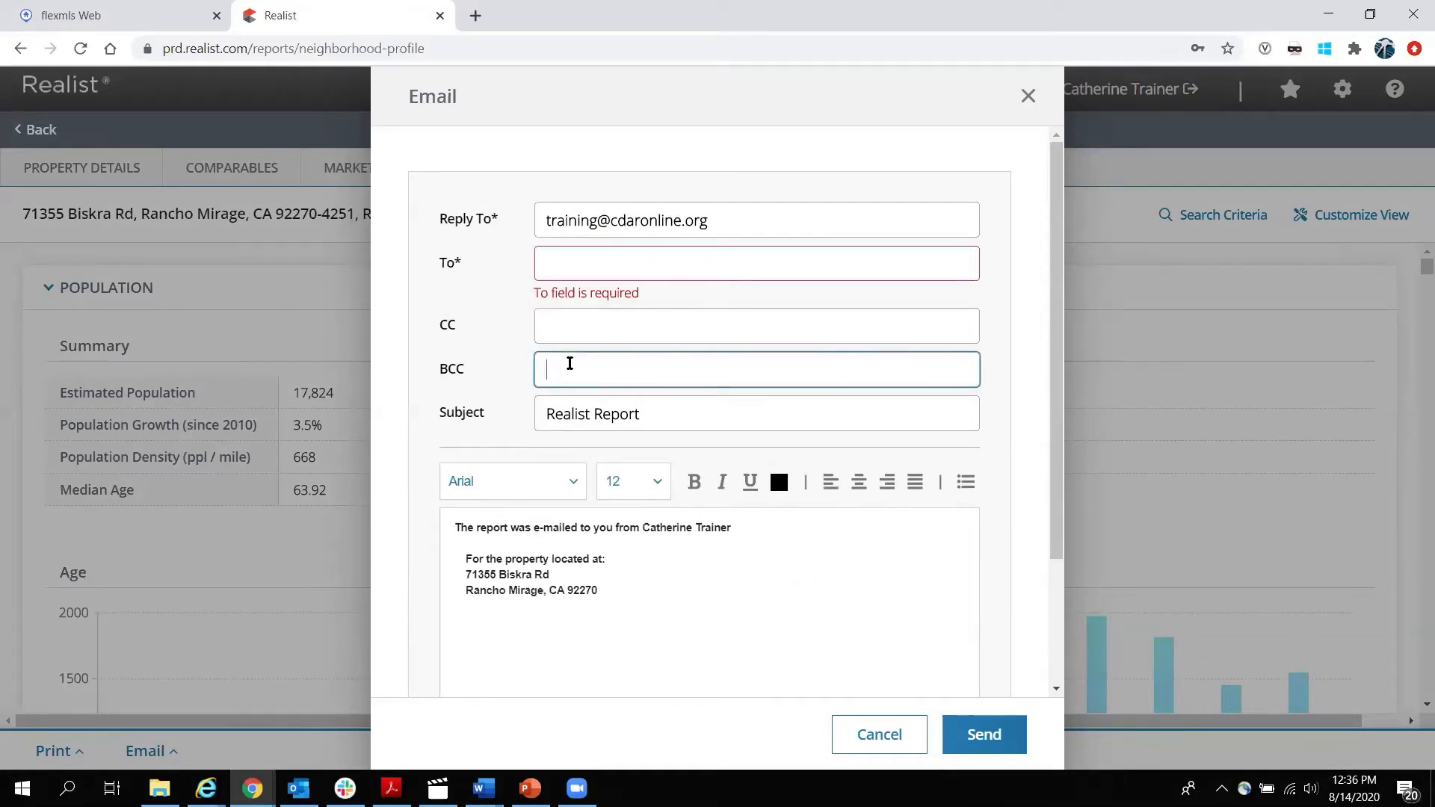
Select the sender's name and the three property address lines in the message body.
{"action": "scroll", "coordinate": [646, 541], "scroll_direction": "down", "scroll_amount": 1}
{"action": "scroll", "coordinate": [646, 541], "scroll_direction": "down", "scroll_amount": 2}
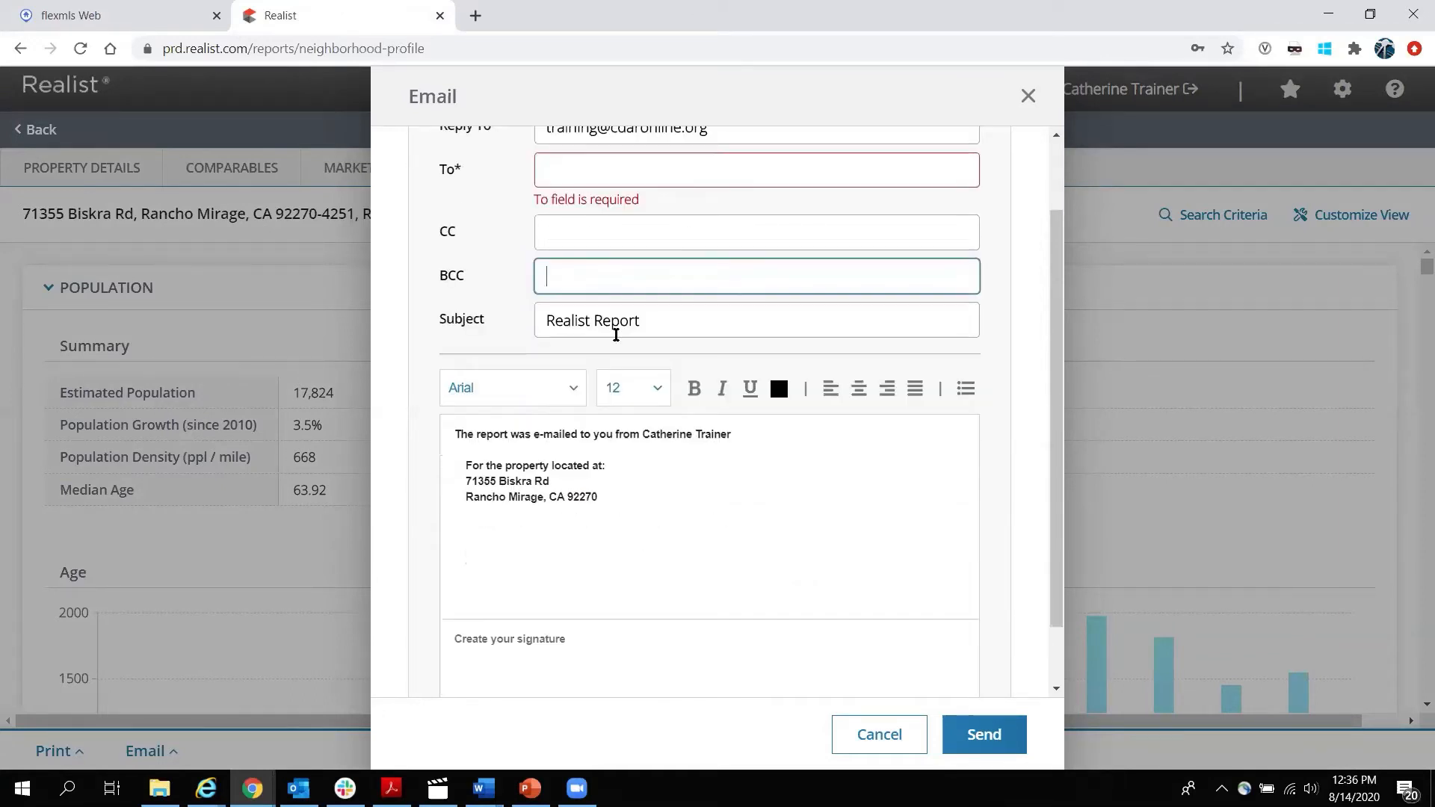
{"action": "left_click_drag", "start_coordinate": [661, 323], "coordinate": [482, 320]}
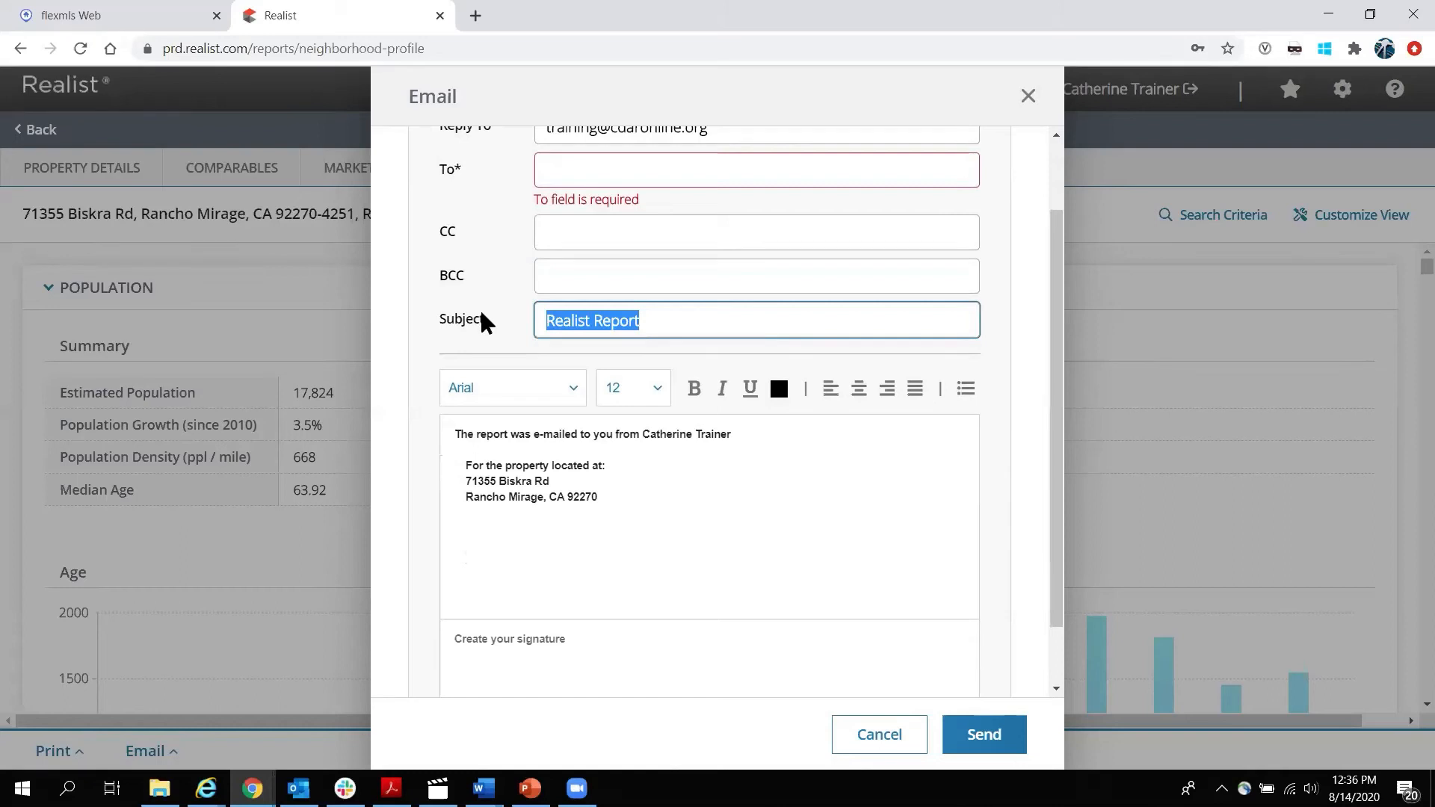
{"action": "left_click", "coordinate": [612, 497]}
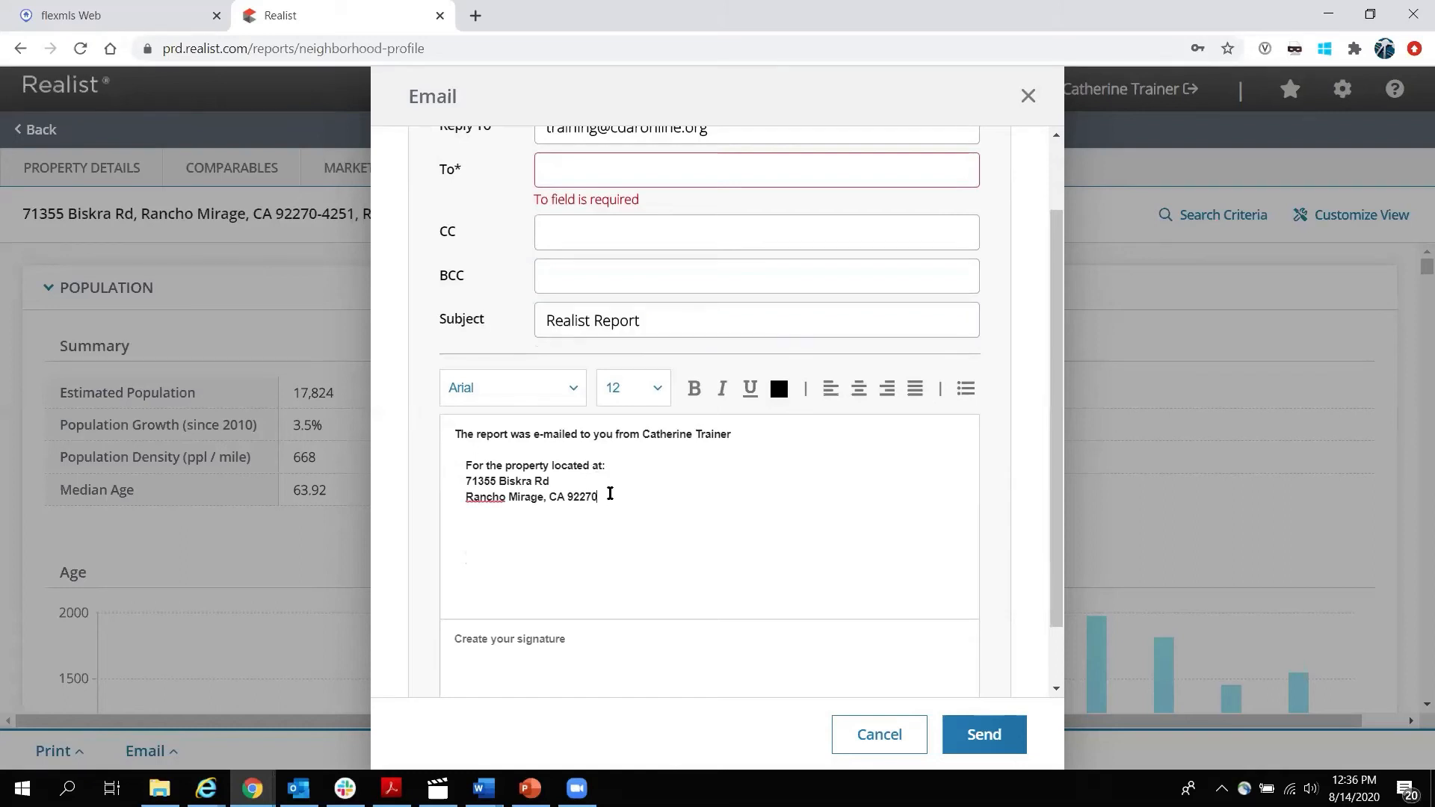
{"action": "left_click_drag", "start_coordinate": [640, 436], "coordinate": [769, 430]}
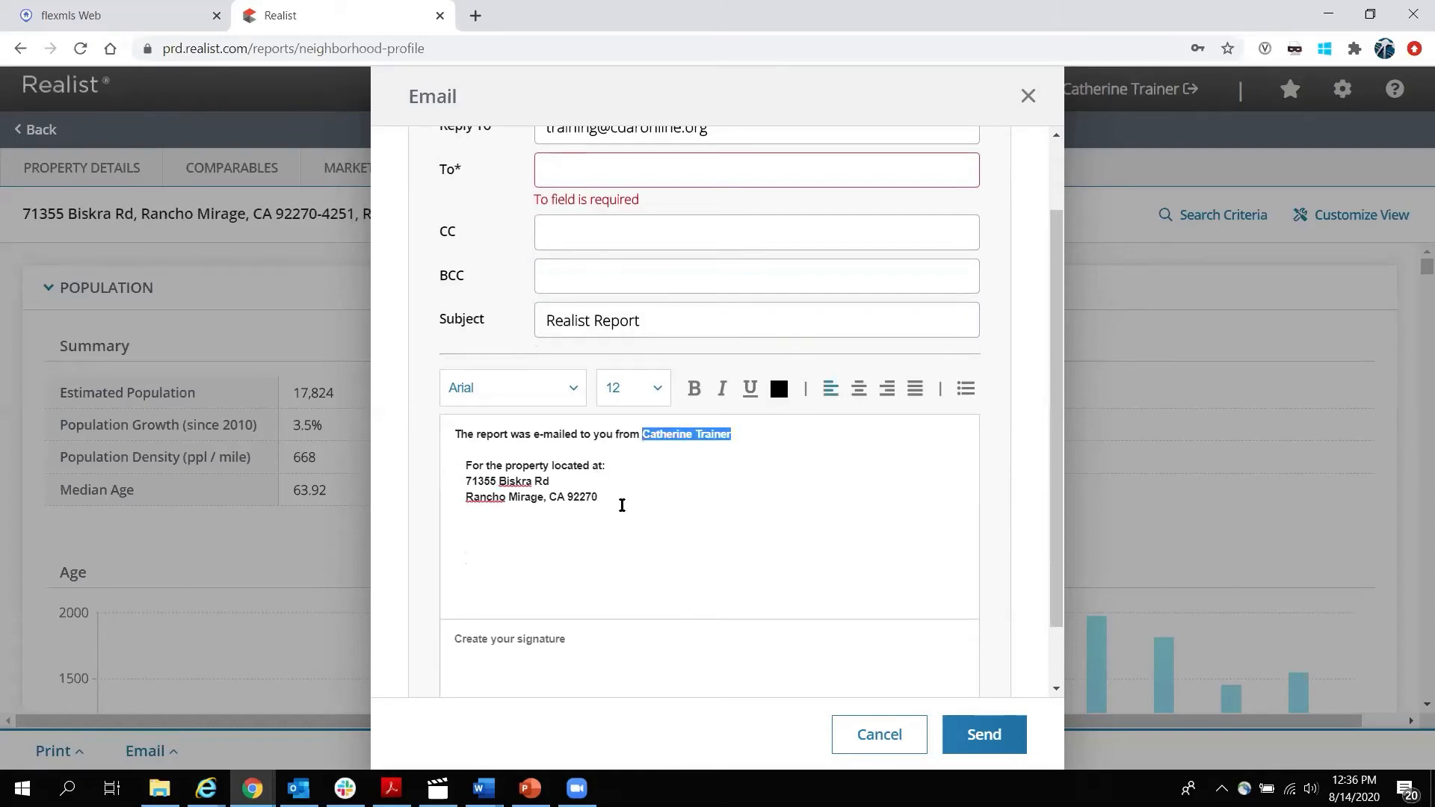
{"action": "left_click_drag", "start_coordinate": [618, 499], "coordinate": [432, 472]}
{"action": "left_click", "coordinate": [648, 497]}
{"action": "scroll", "coordinate": [580, 564], "scroll_direction": "down", "scroll_amount": 1}
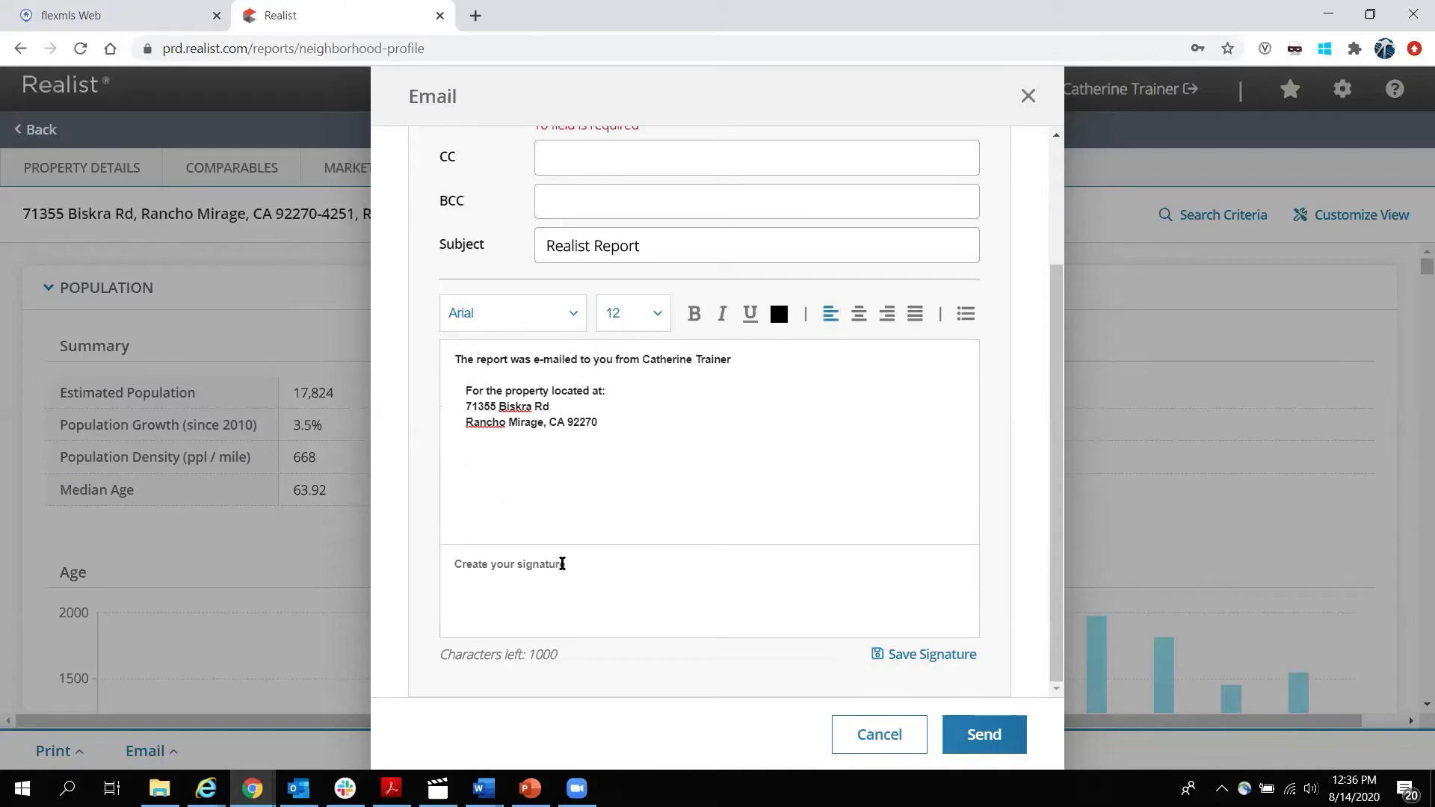
Add a two-line signature with a website and phone number, make its first word 24 pt red, then cancel.
{"action": "type", "text": "Trainer "}
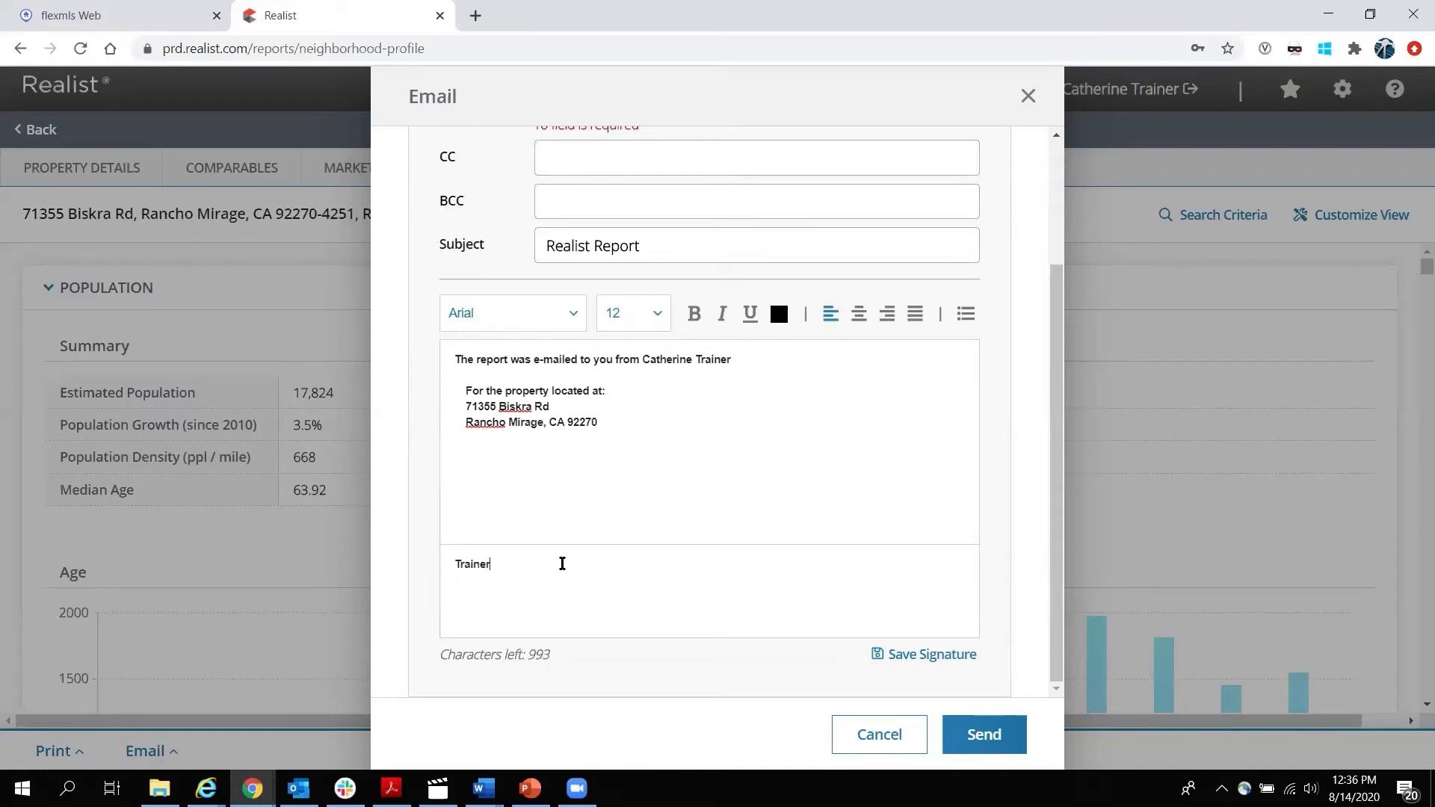
{"action": "type", "text": "www.isellhmes.com"}
{"action": "key", "text": "Return"}
{"action": "type", "text": "555-1212"}
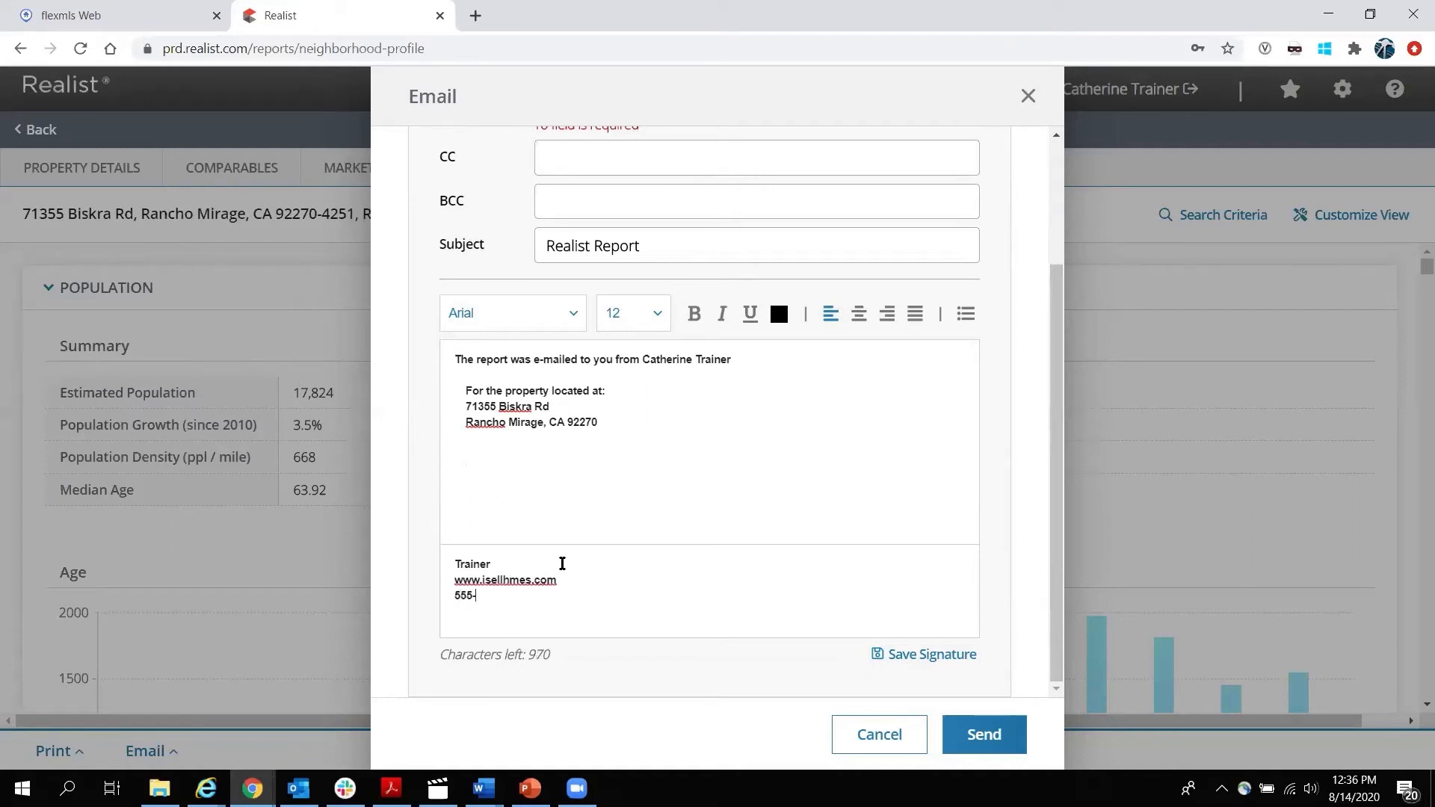
{"action": "double_click", "coordinate": [462, 564]}
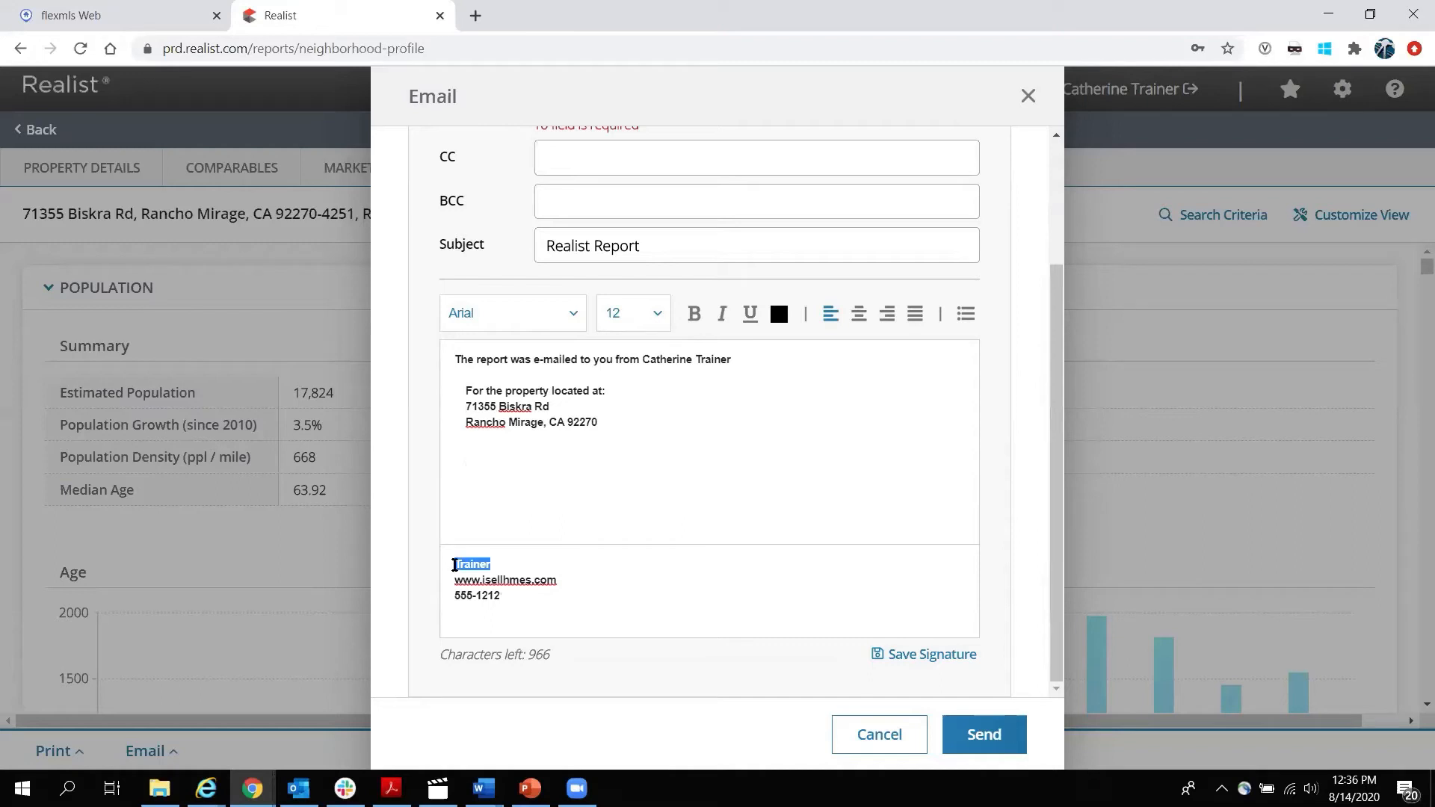
{"action": "left_click", "coordinate": [656, 313]}
{"action": "left_click", "coordinate": [630, 615]}
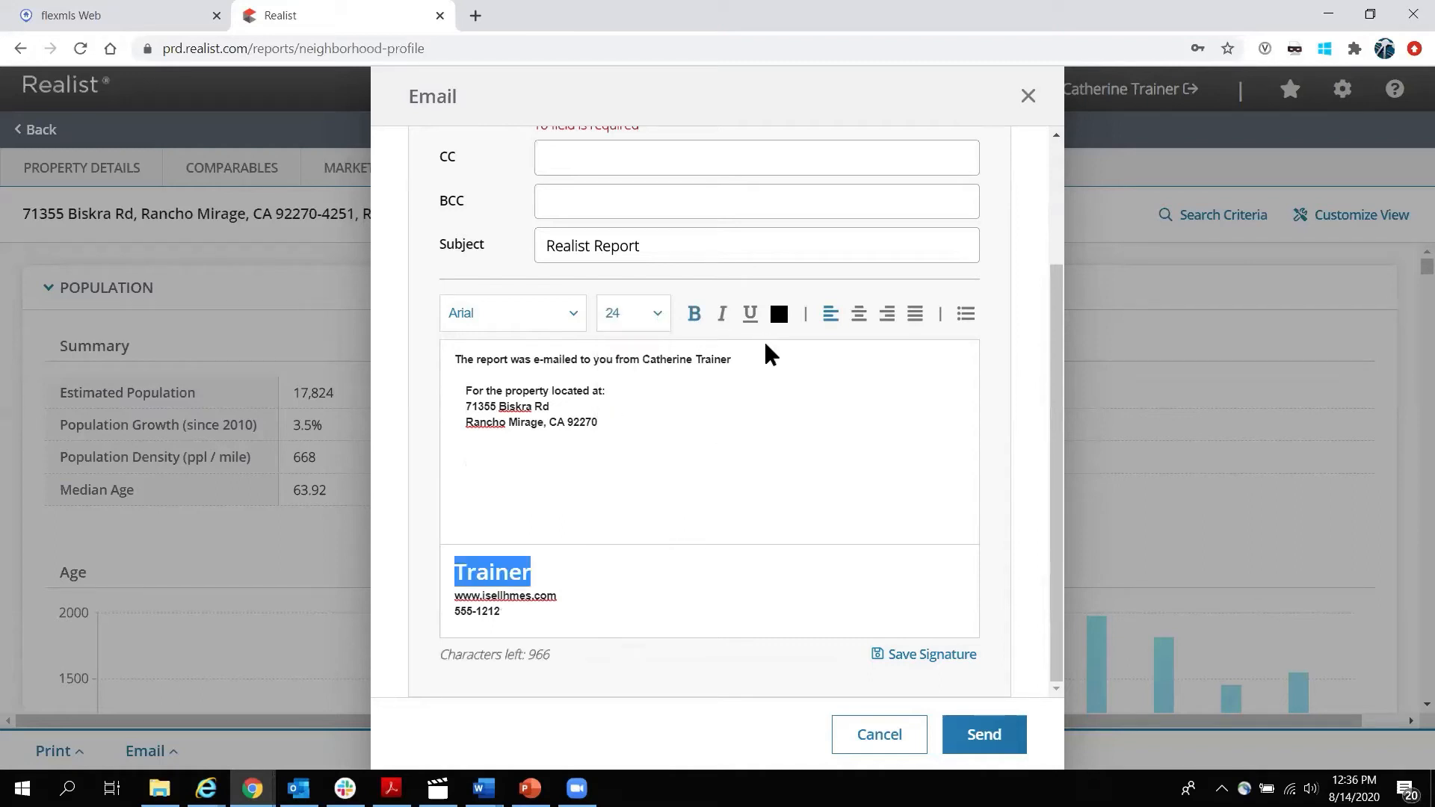
{"action": "left_click", "coordinate": [779, 313]}
{"action": "left_click", "coordinate": [804, 331]}
{"action": "left_click", "coordinate": [693, 595]}
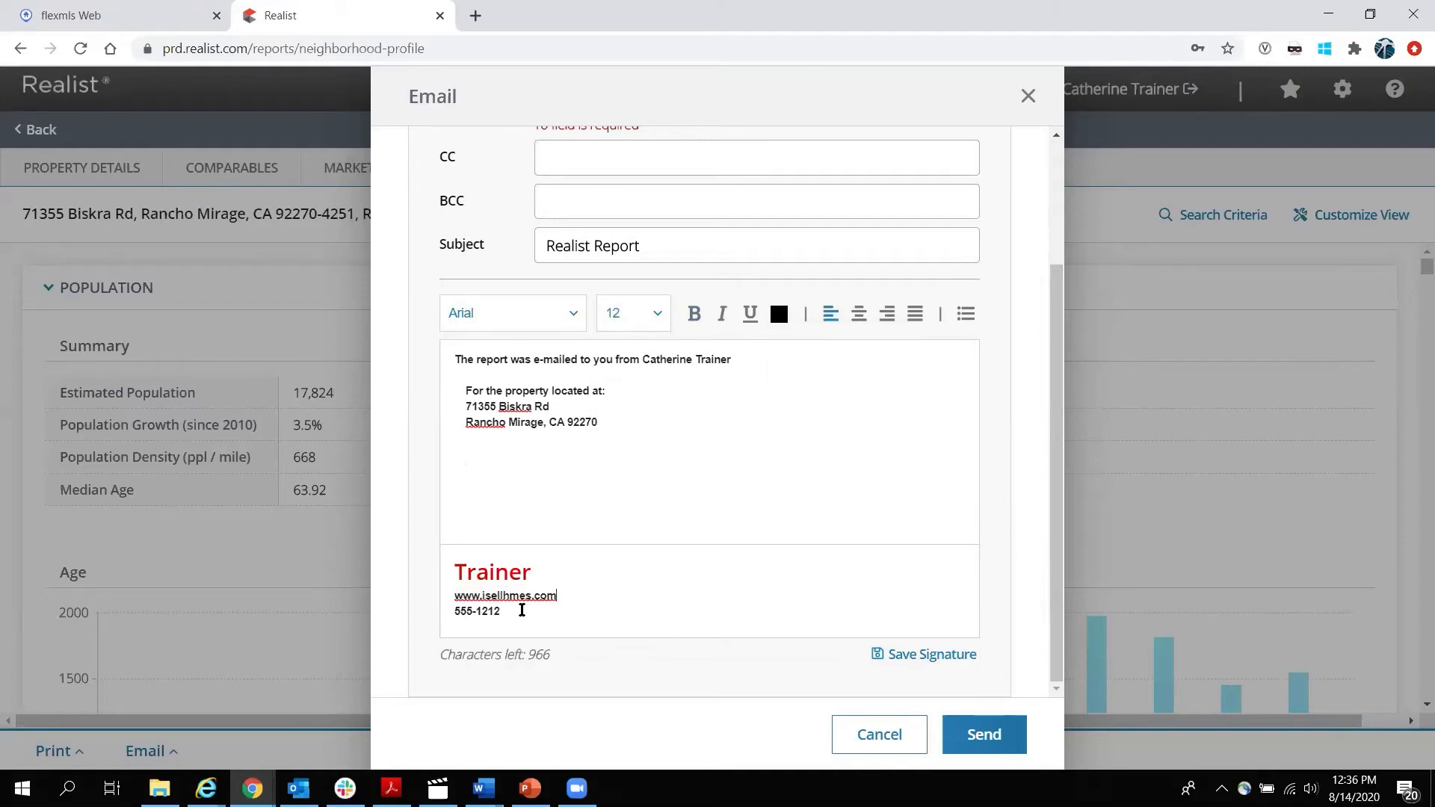
{"action": "left_click", "coordinate": [896, 740]}
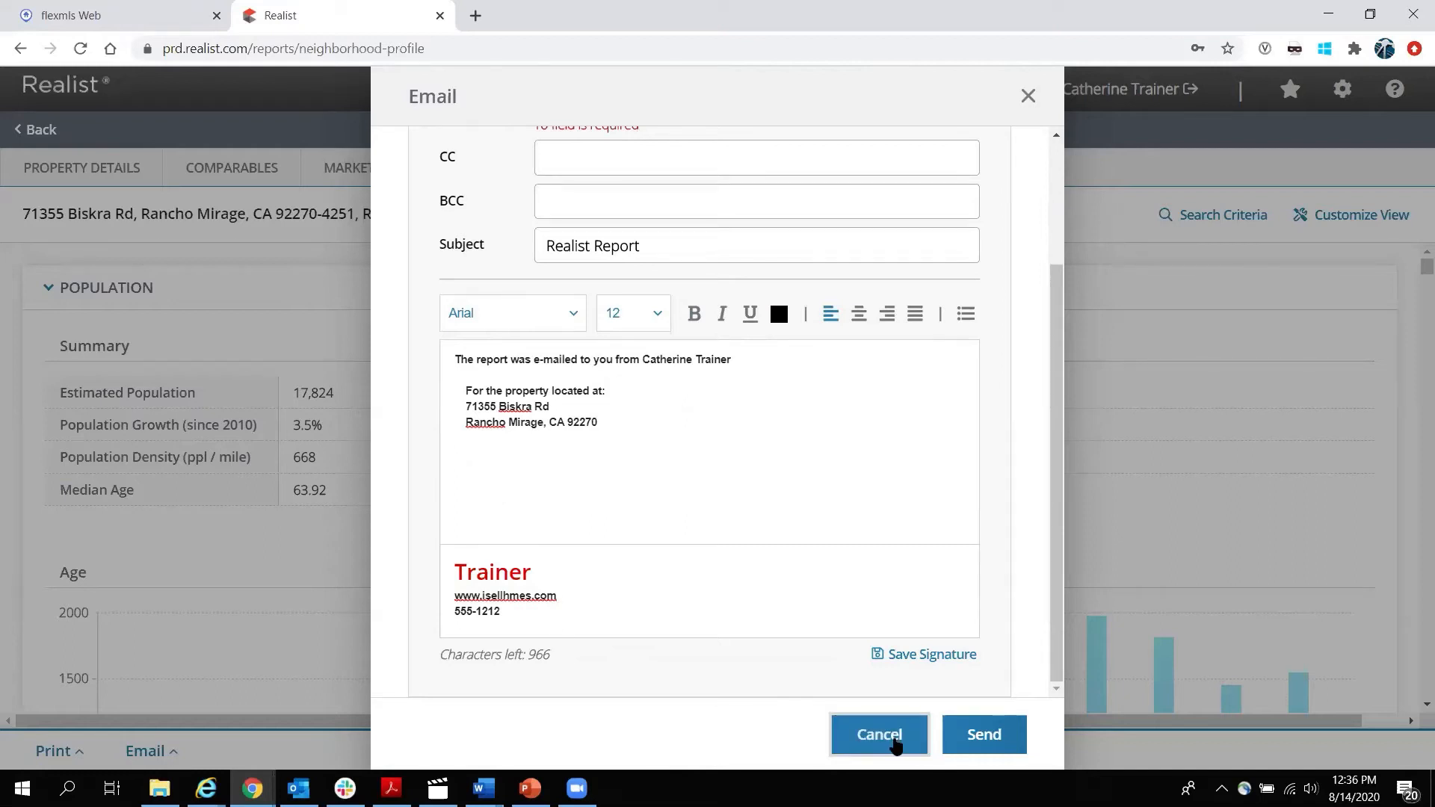
{"action": "left_click", "coordinate": [77, 751]}
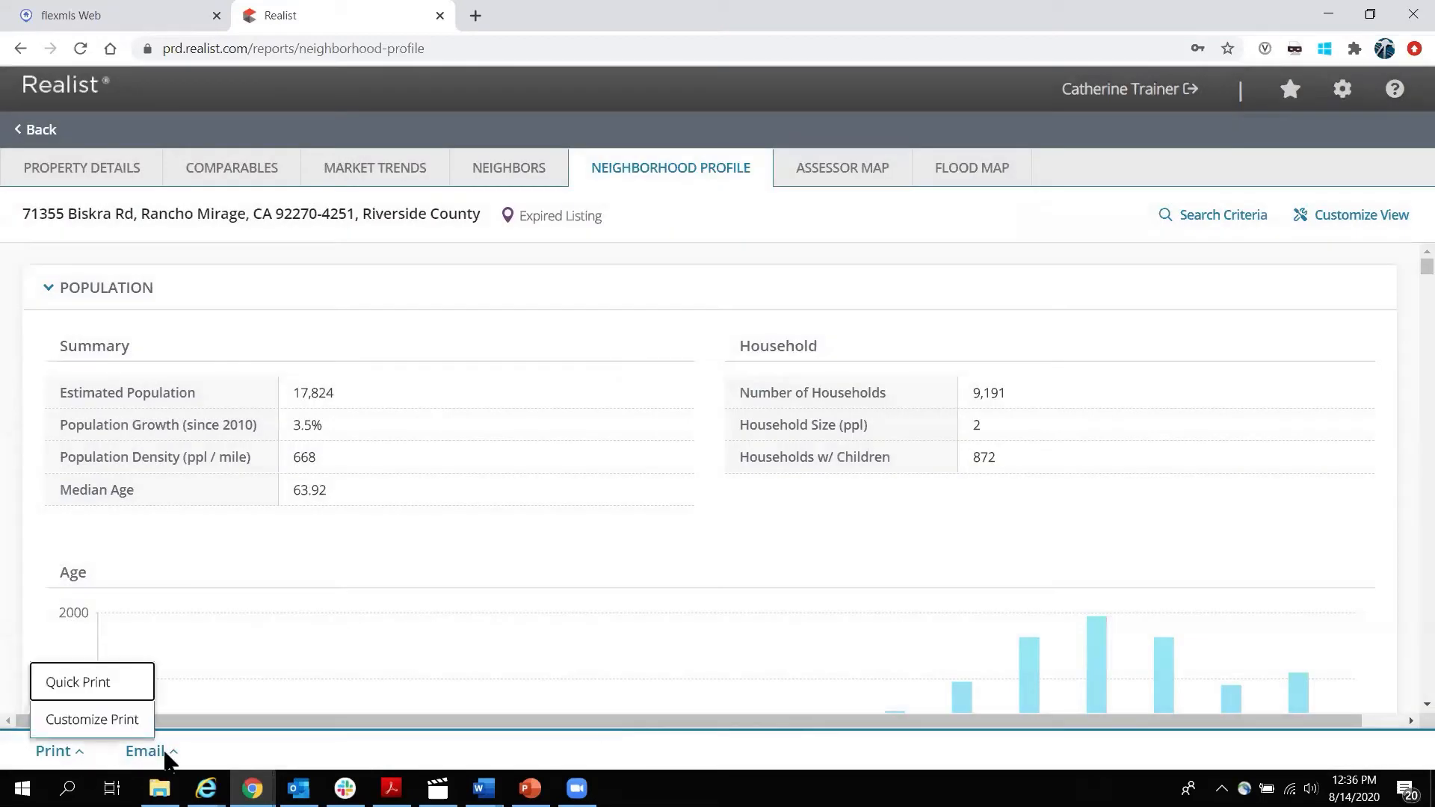
{"action": "left_click", "coordinate": [153, 752]}
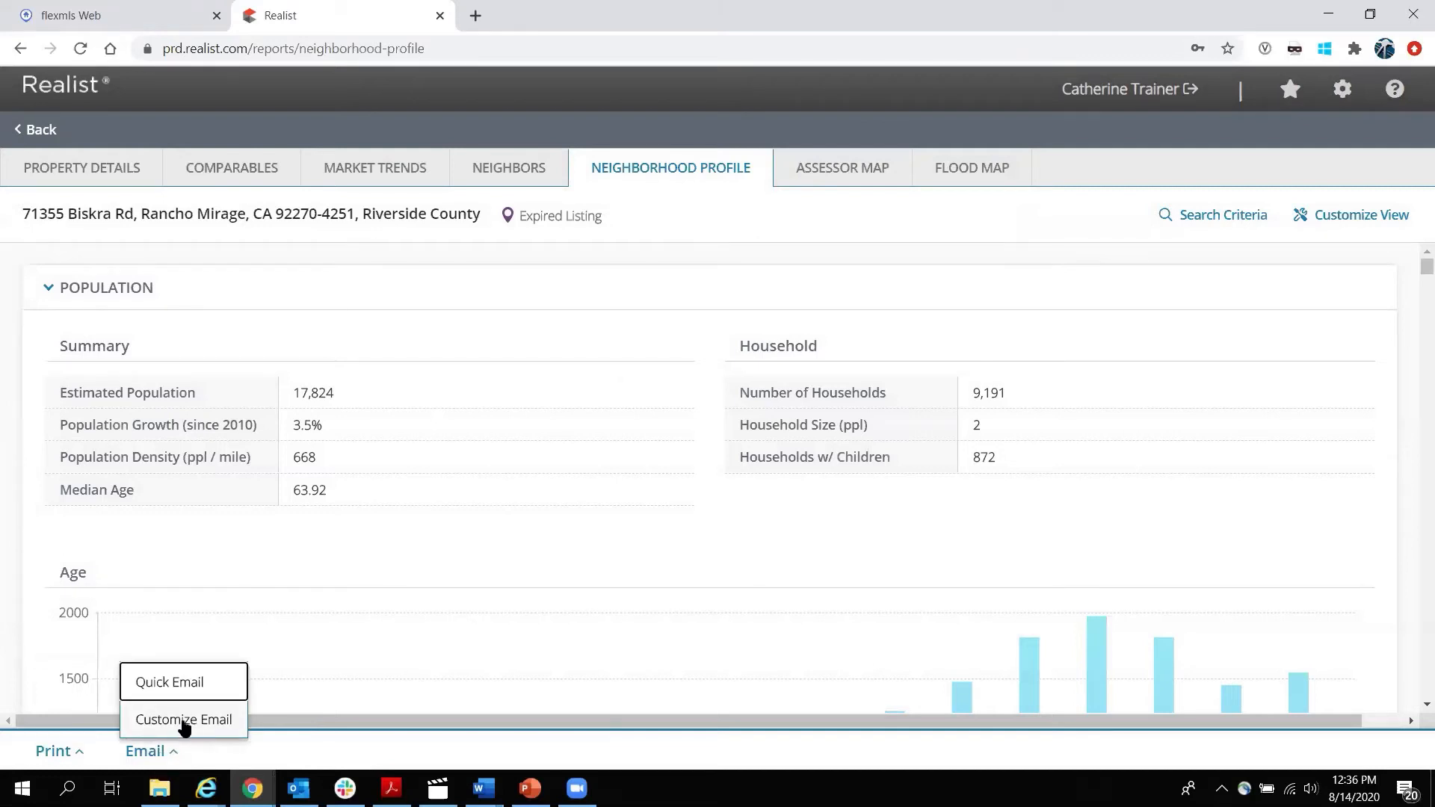
{"action": "left_click", "coordinate": [184, 720]}
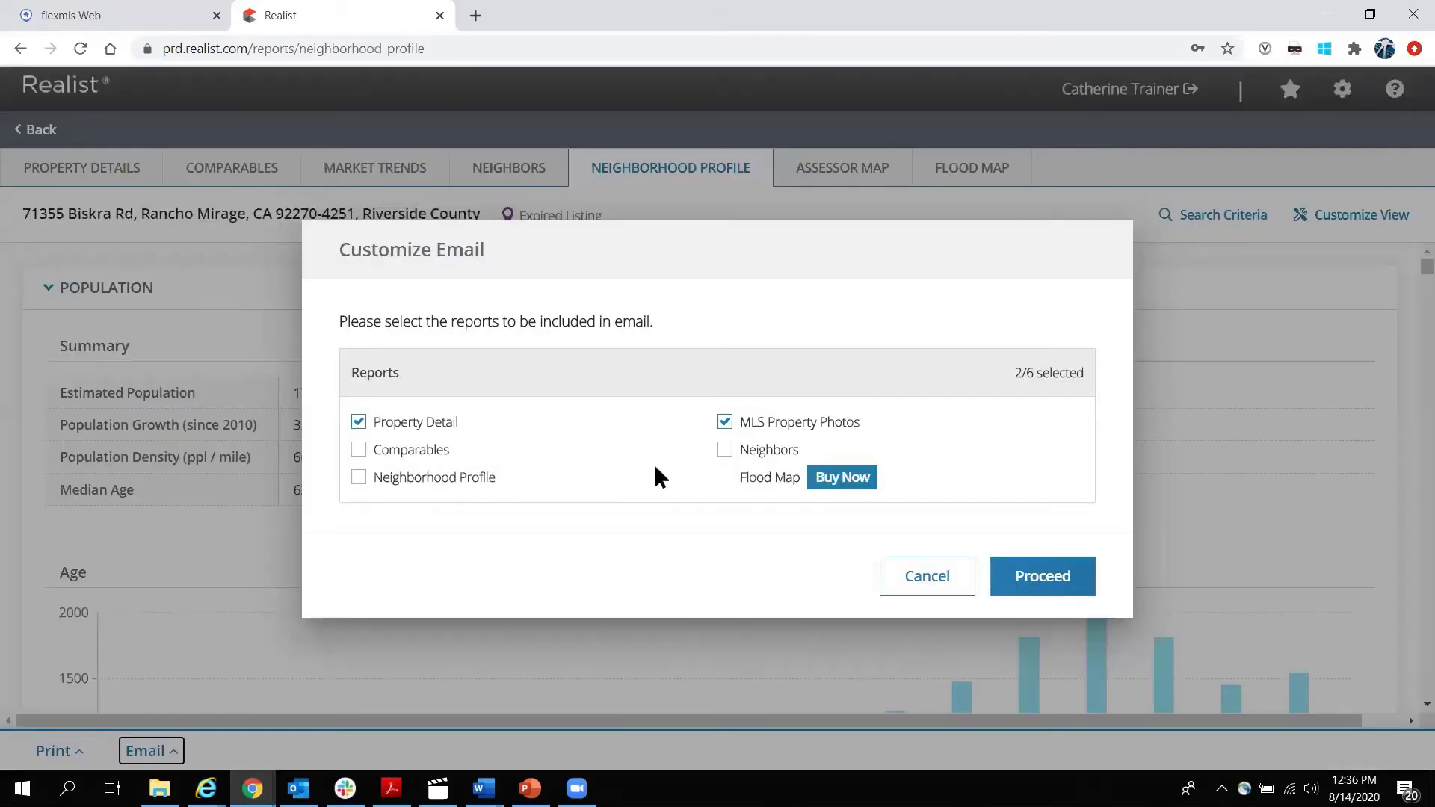
{"action": "left_click", "coordinate": [359, 478]}
{"action": "left_click", "coordinate": [359, 450]}
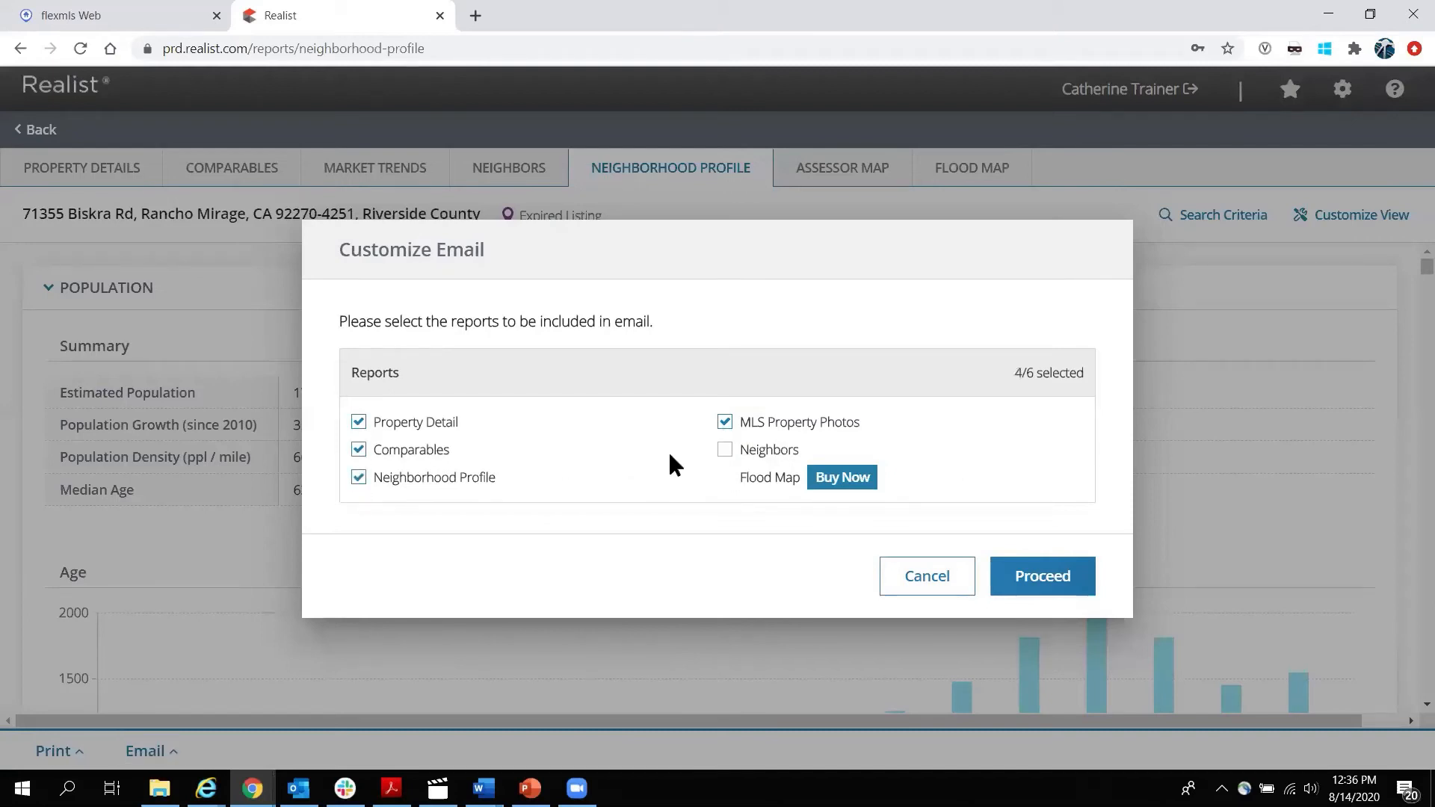
{"action": "left_click", "coordinate": [724, 450]}
{"action": "left_click", "coordinate": [724, 422]}
{"action": "left_click", "coordinate": [359, 452]}
{"action": "left_click", "coordinate": [933, 580]}
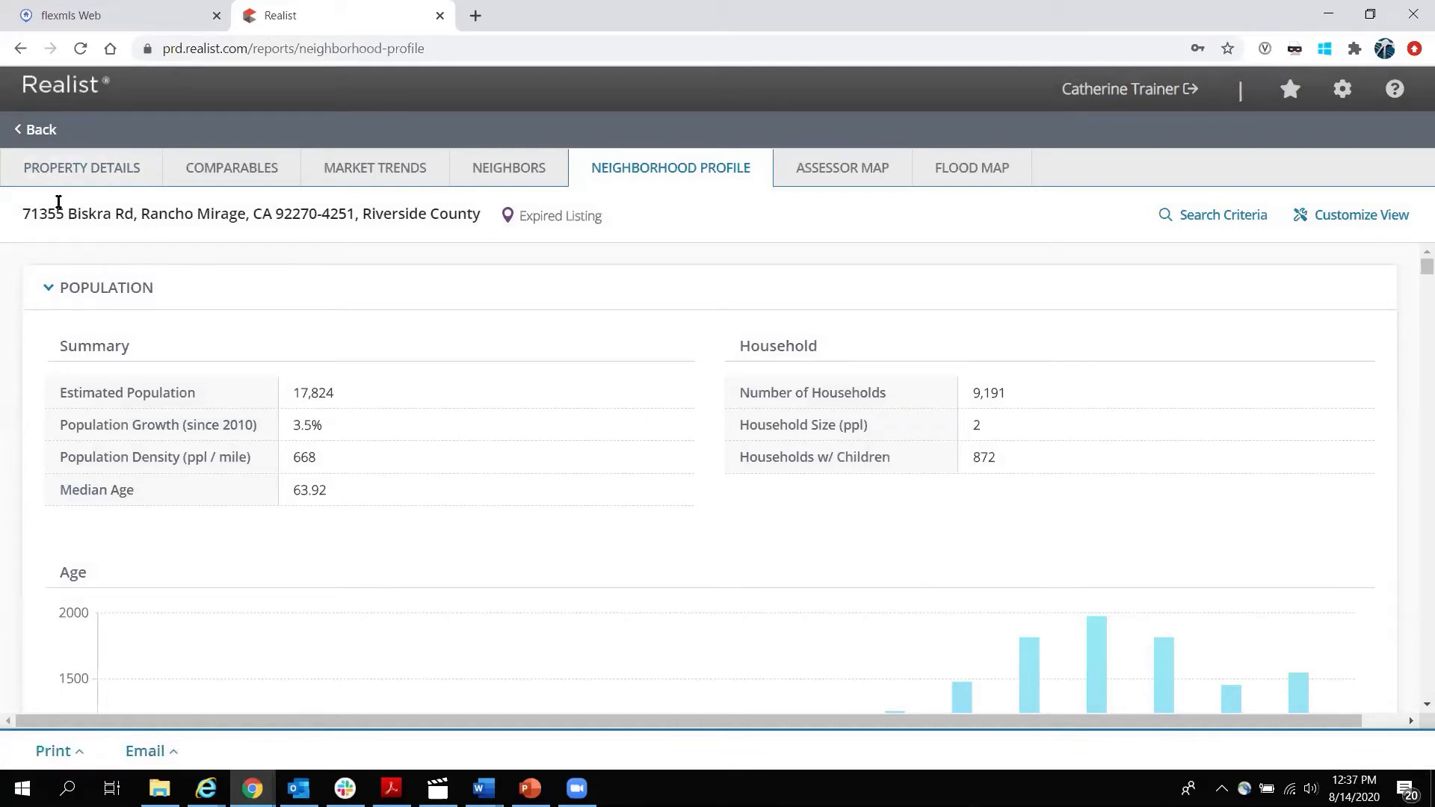
{"action": "left_click", "coordinate": [42, 130]}
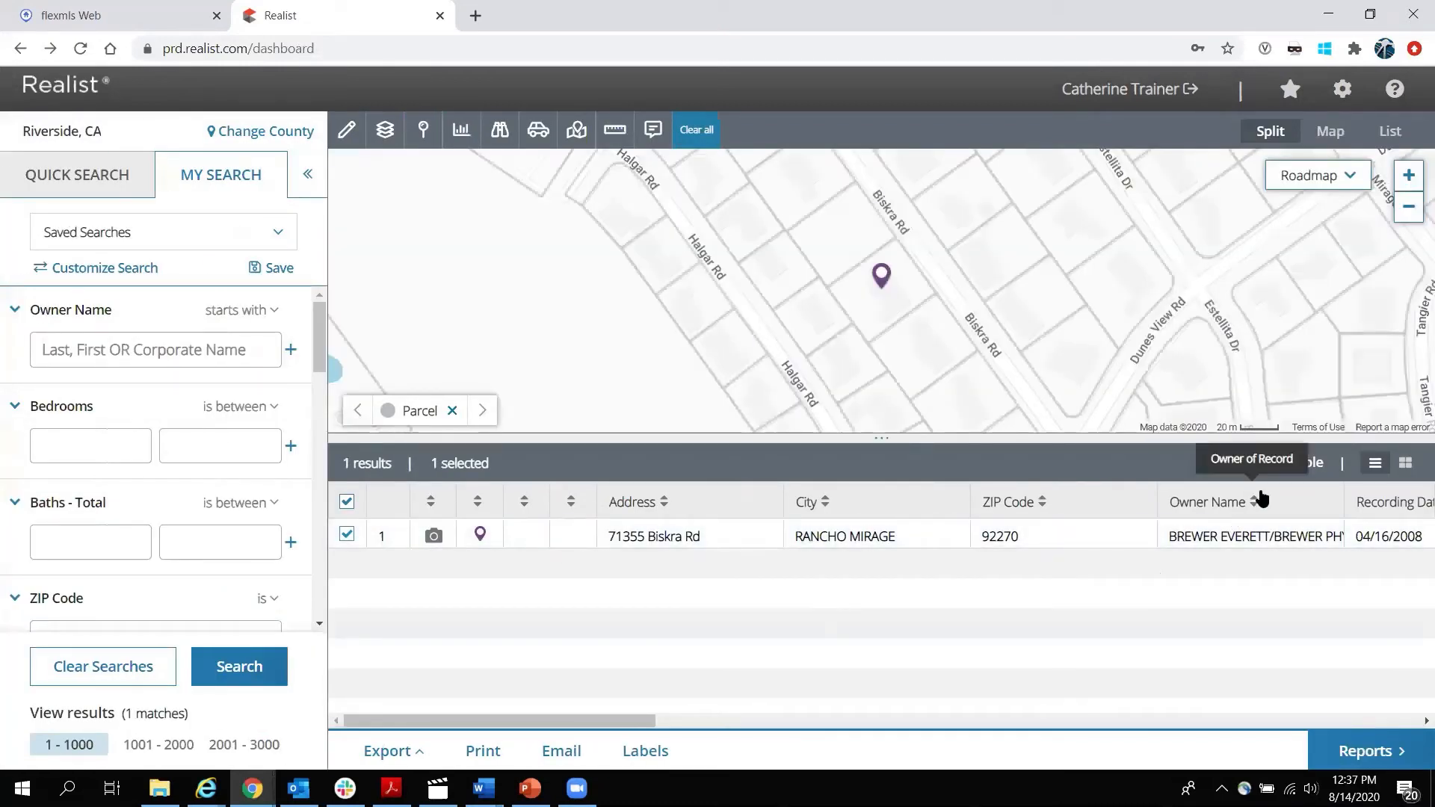
Expand the map across the results area and switch it to satellite imagery, zoomed in.
{"action": "left_click", "coordinate": [1336, 139]}
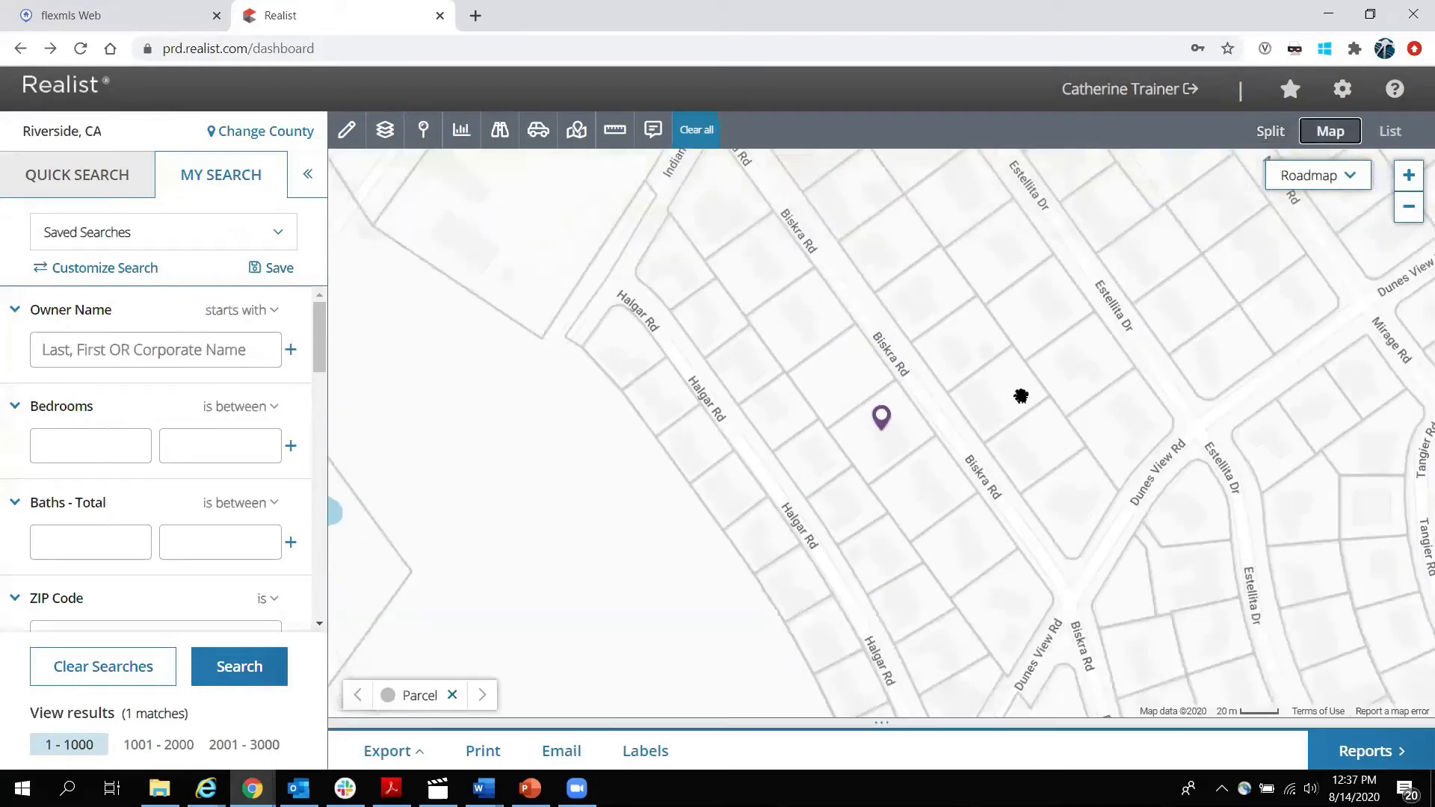
{"action": "left_click", "coordinate": [1342, 184]}
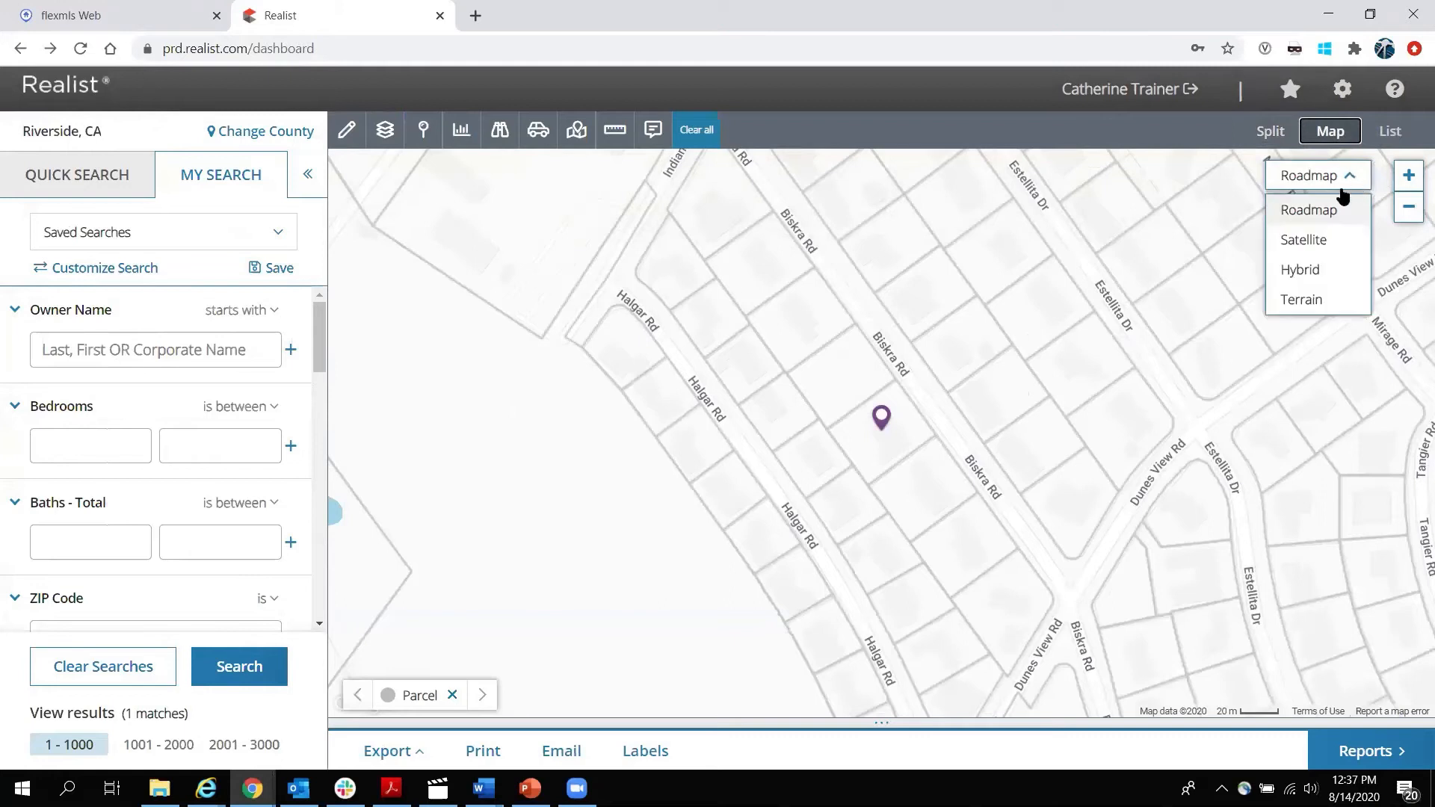
{"action": "left_click", "coordinate": [1325, 241]}
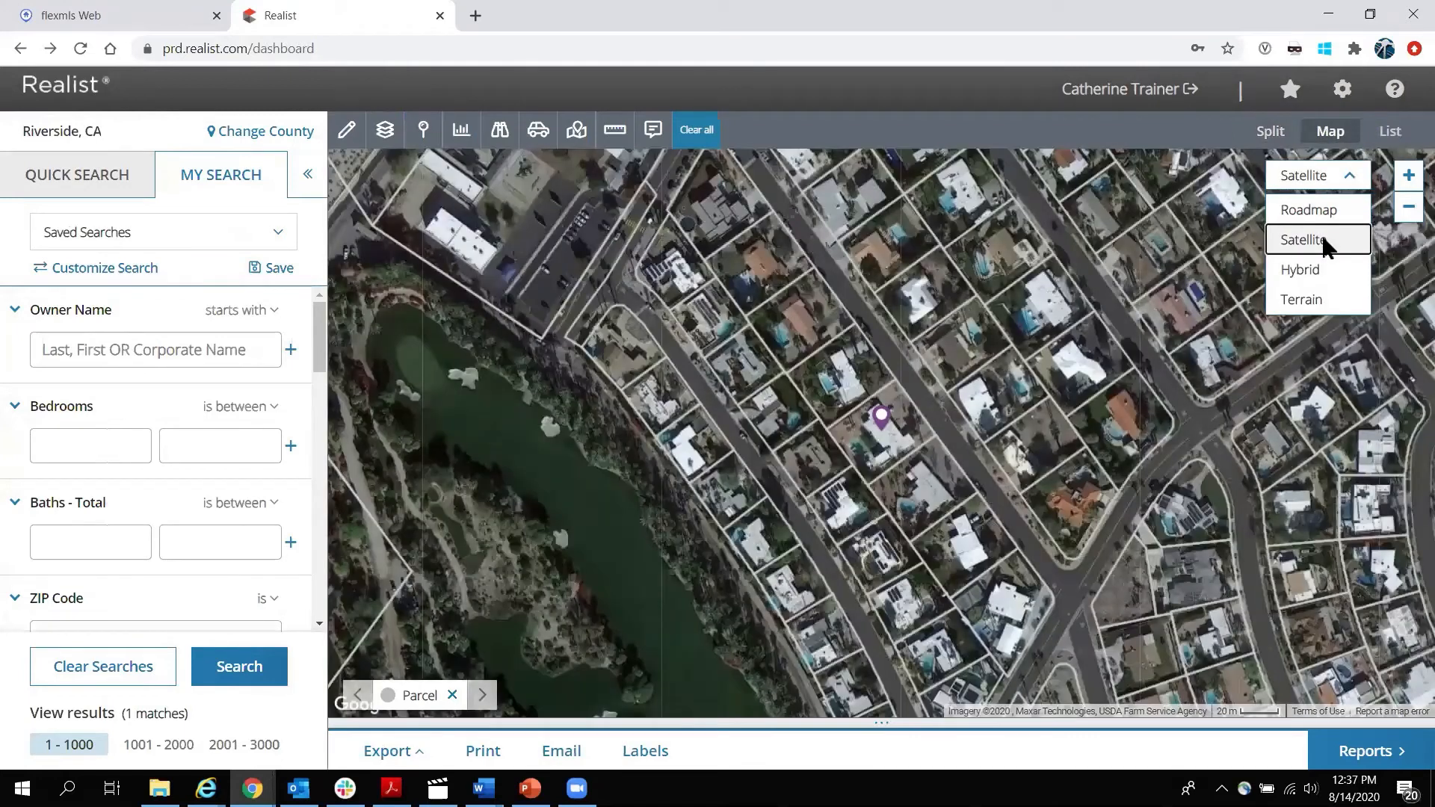
{"action": "scroll", "coordinate": [898, 388], "scroll_direction": "up", "scroll_amount": 1}
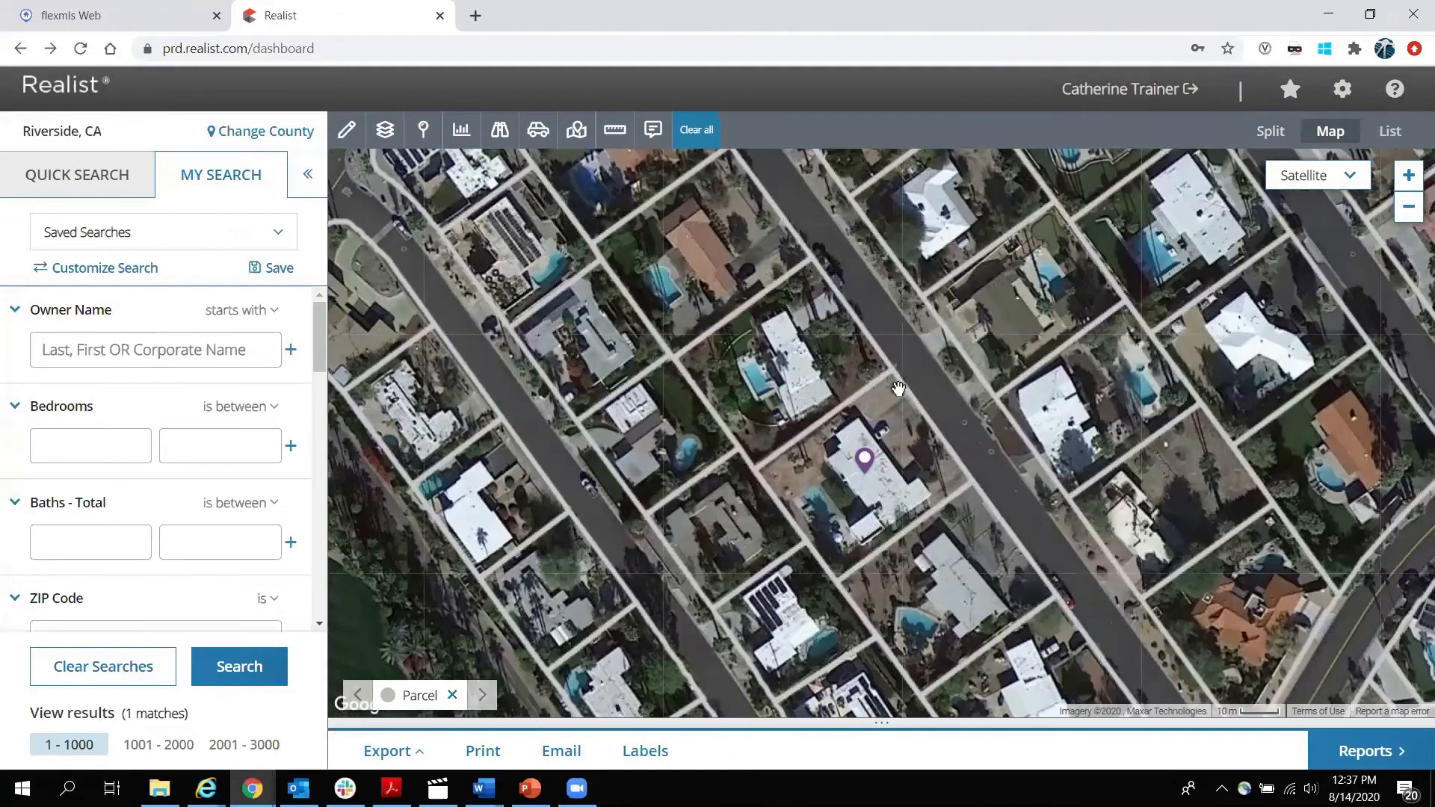
{"action": "left_click", "coordinate": [799, 385]}
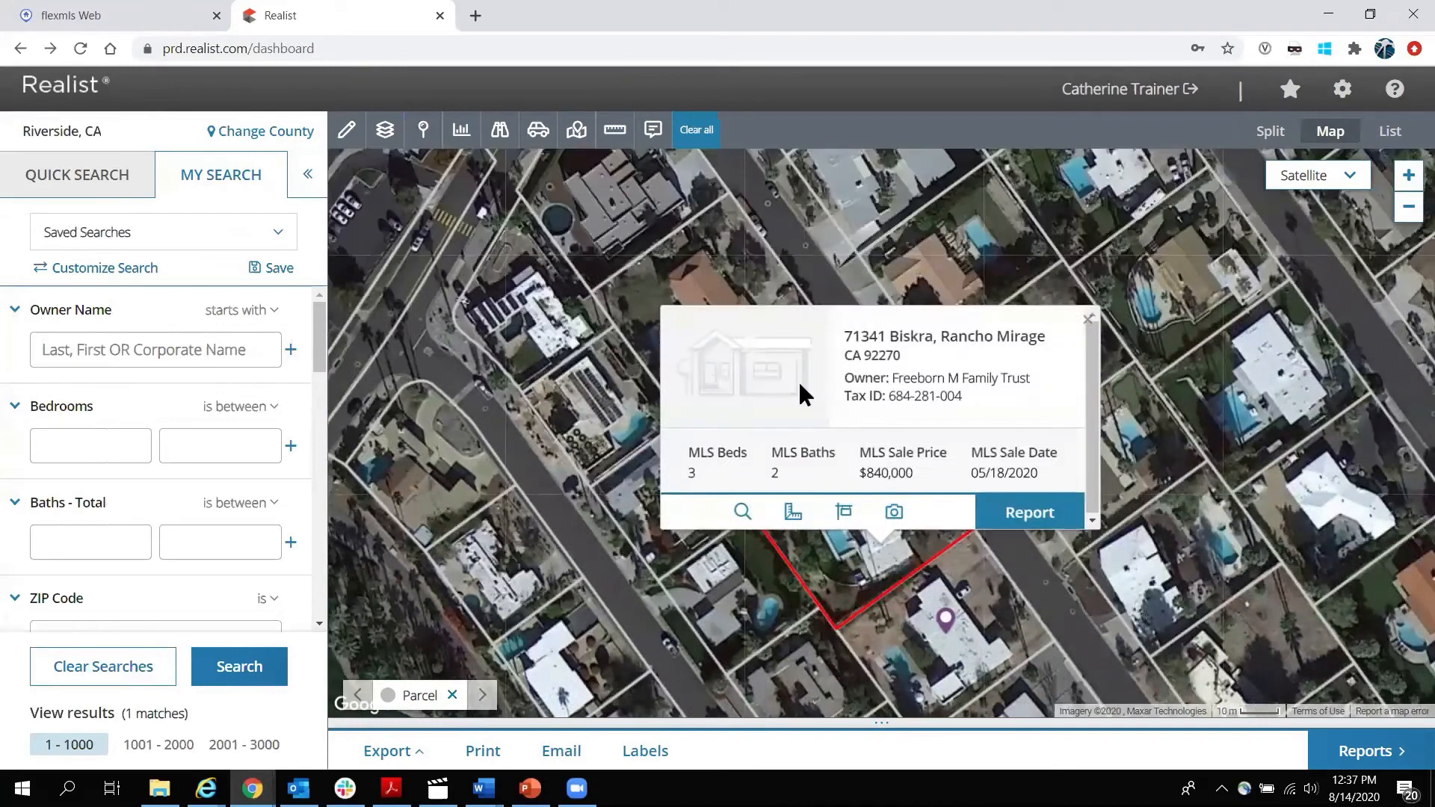
{"action": "left_click", "coordinate": [749, 585]}
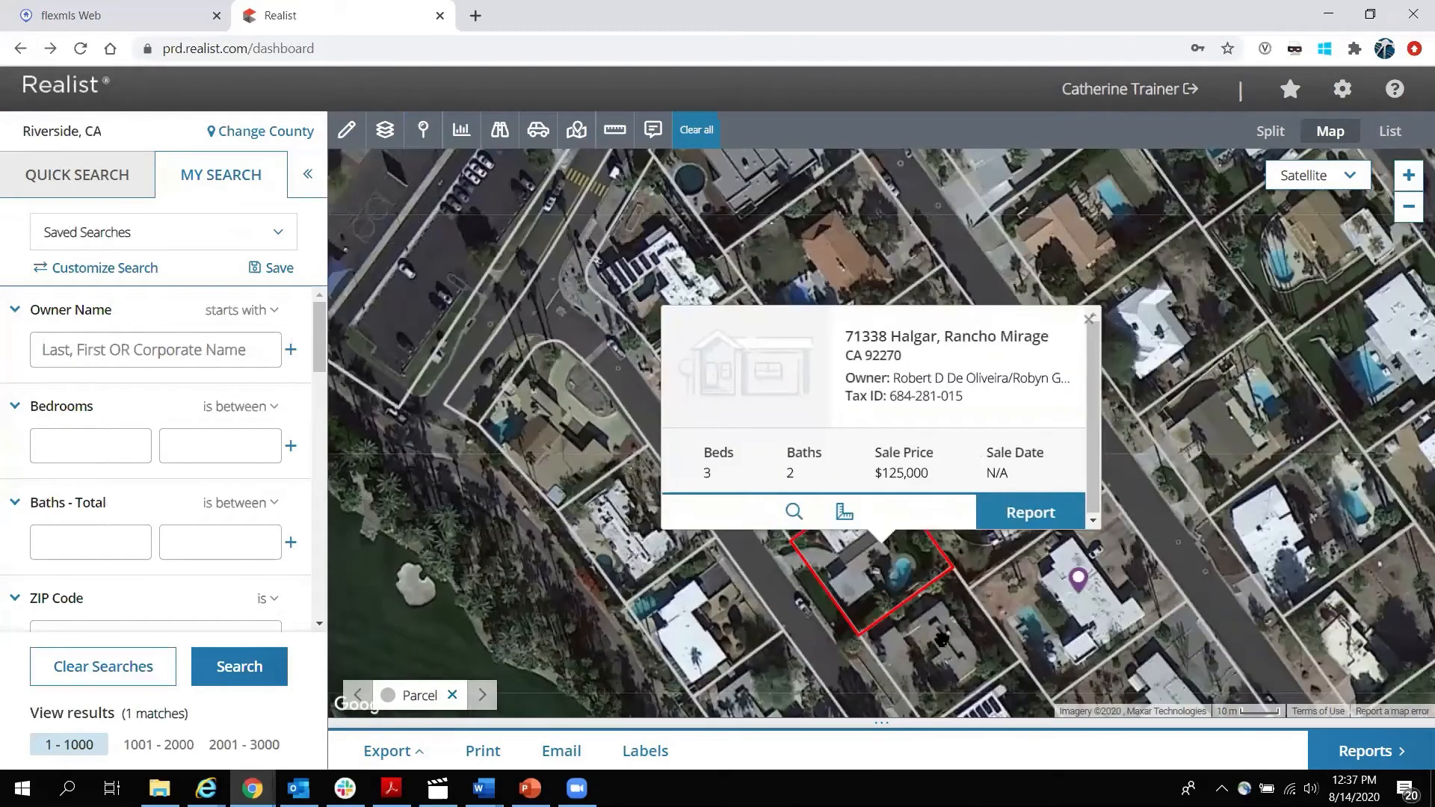
{"action": "left_click", "coordinate": [941, 639]}
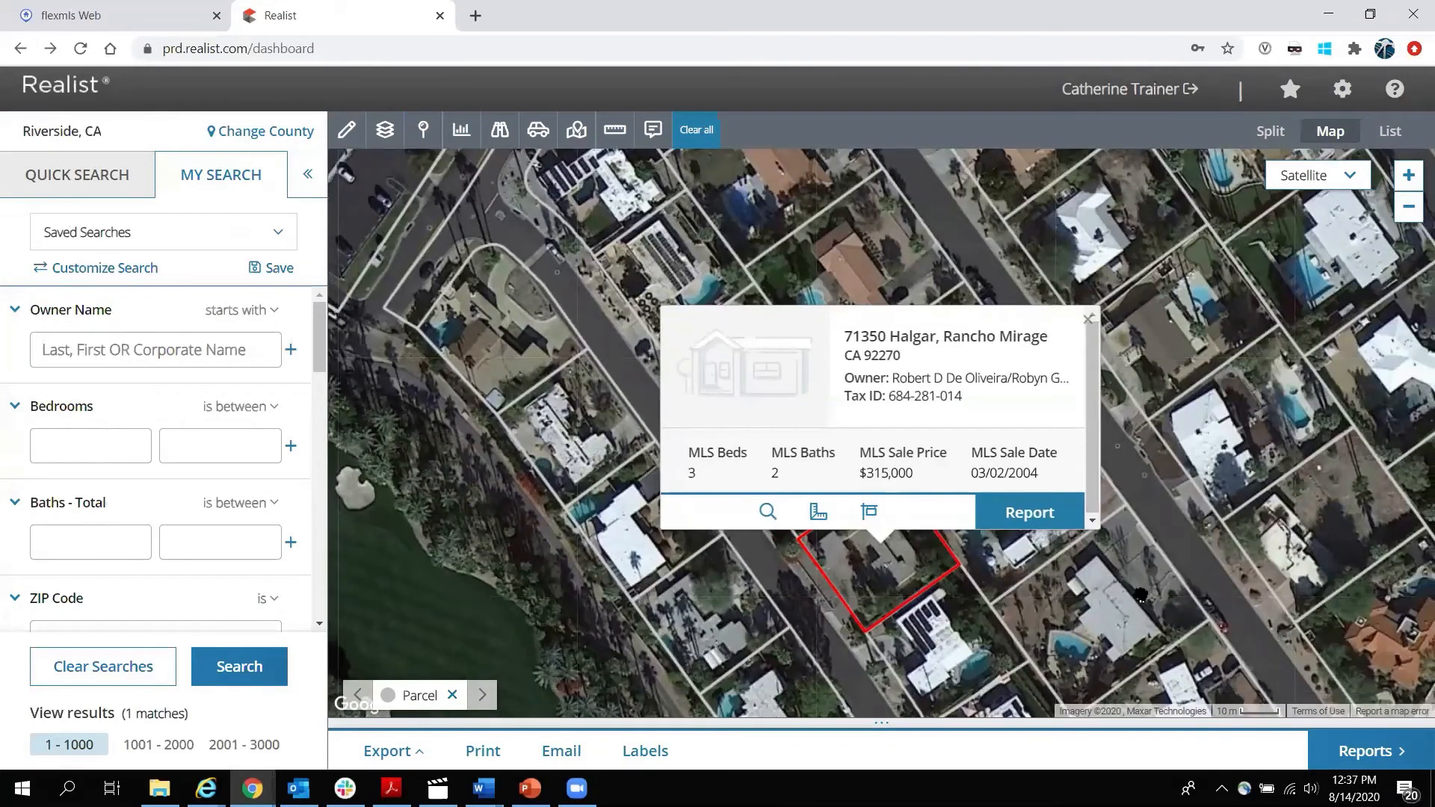
{"action": "left_click", "coordinate": [1141, 598]}
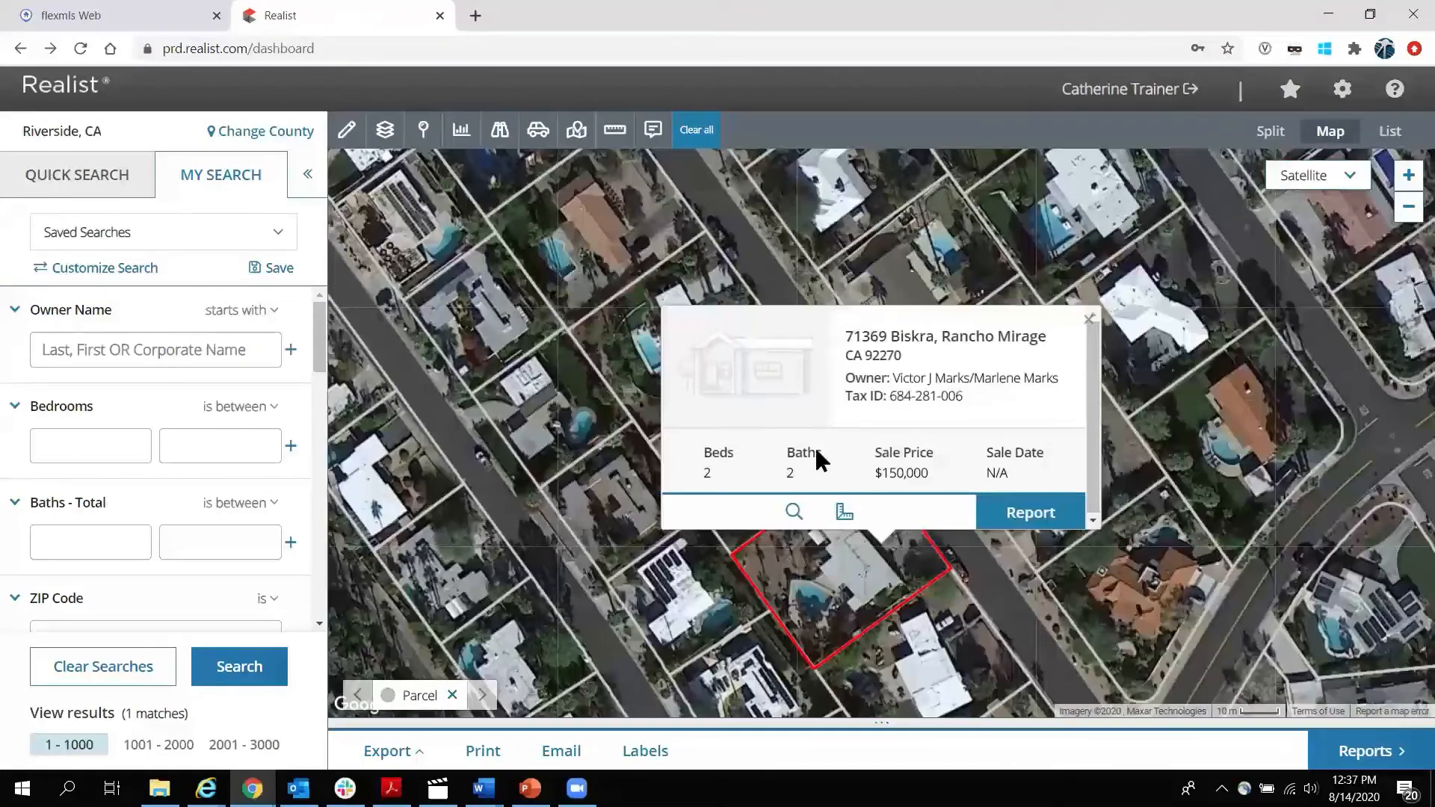
{"action": "left_click", "coordinate": [791, 512]}
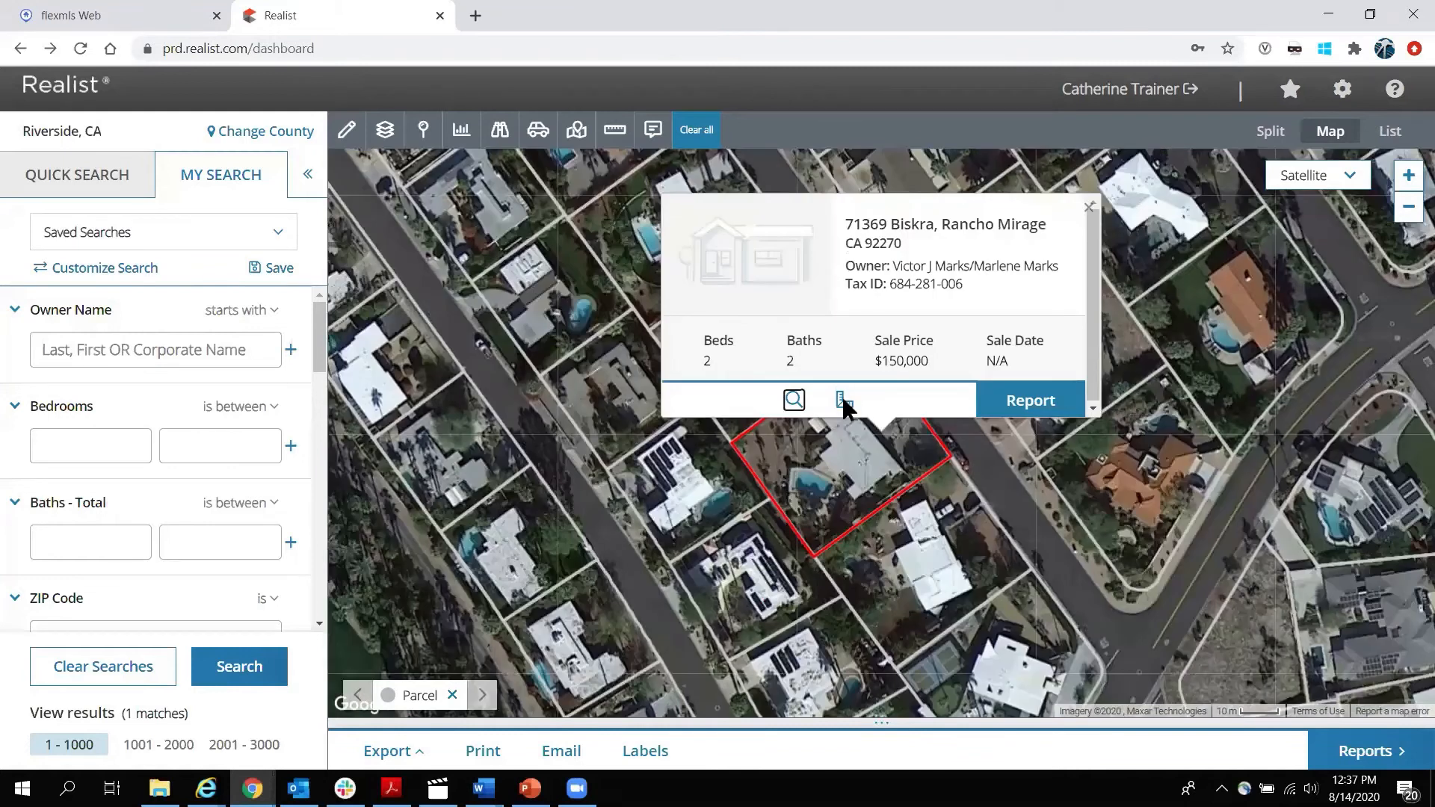
{"action": "left_click", "coordinate": [842, 401]}
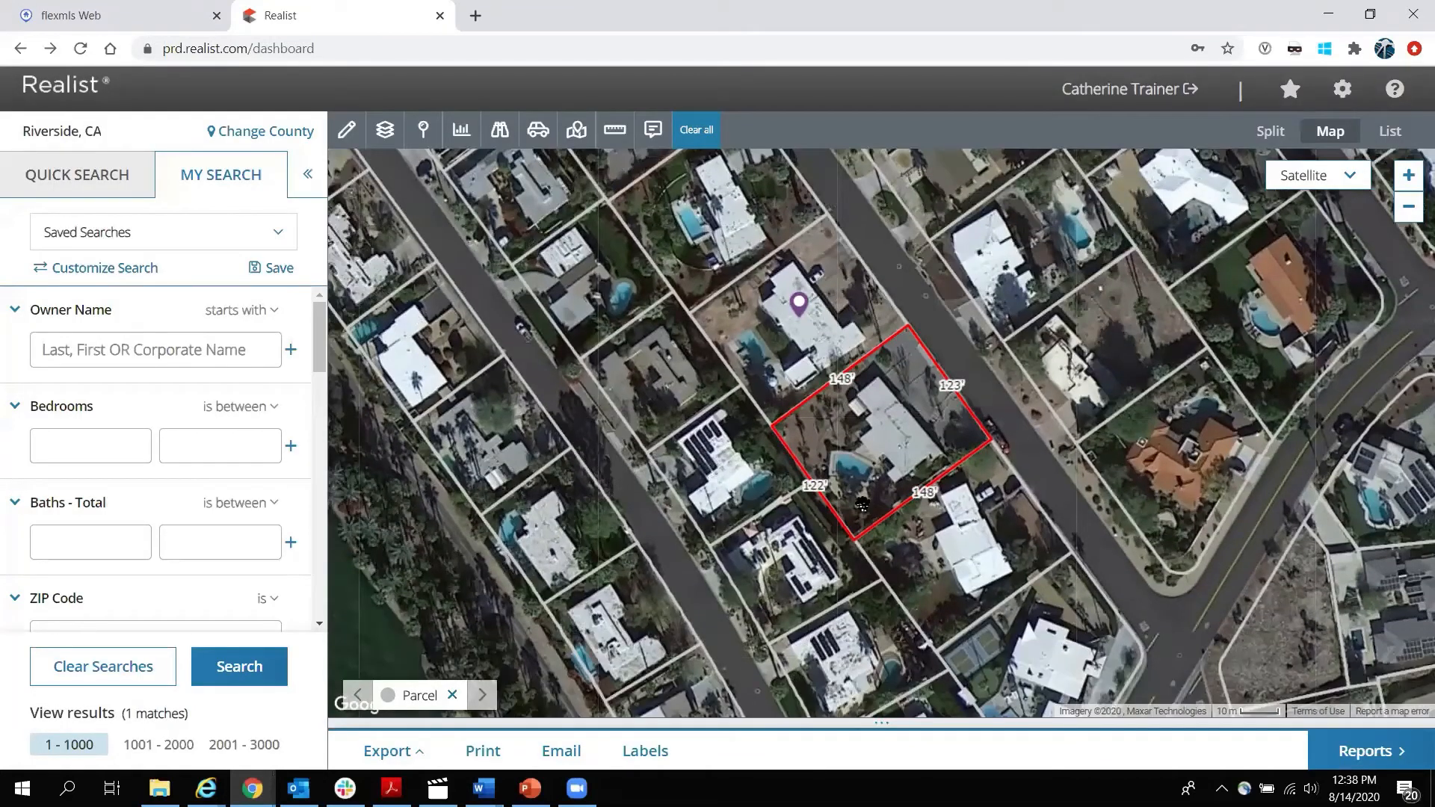
{"action": "left_click", "coordinate": [799, 302]}
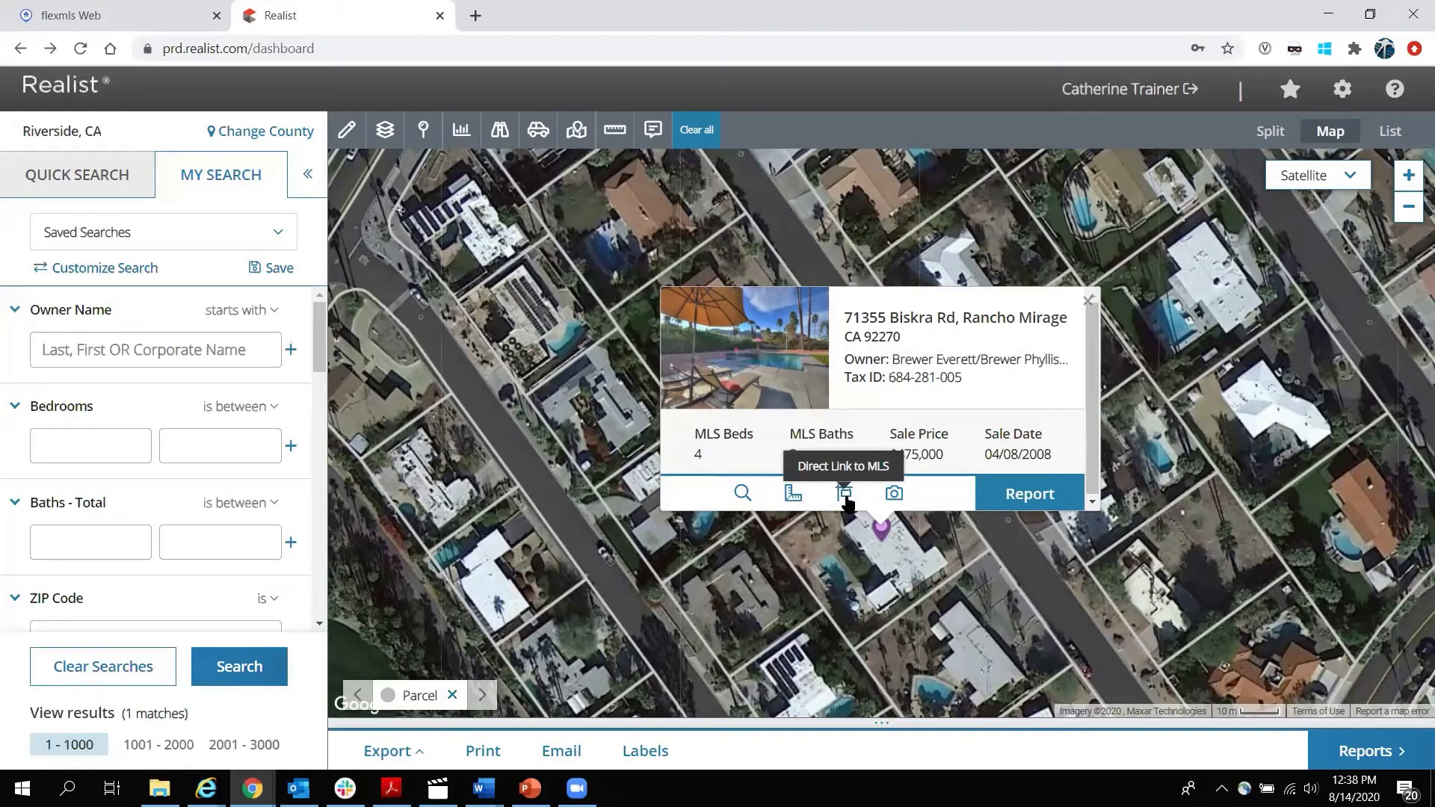
{"action": "left_click", "coordinate": [1088, 299]}
Try the hybrid and then terrain map styles, zooming out and back in.
{"action": "left_click", "coordinate": [1358, 183]}
{"action": "left_click", "coordinate": [1304, 267]}
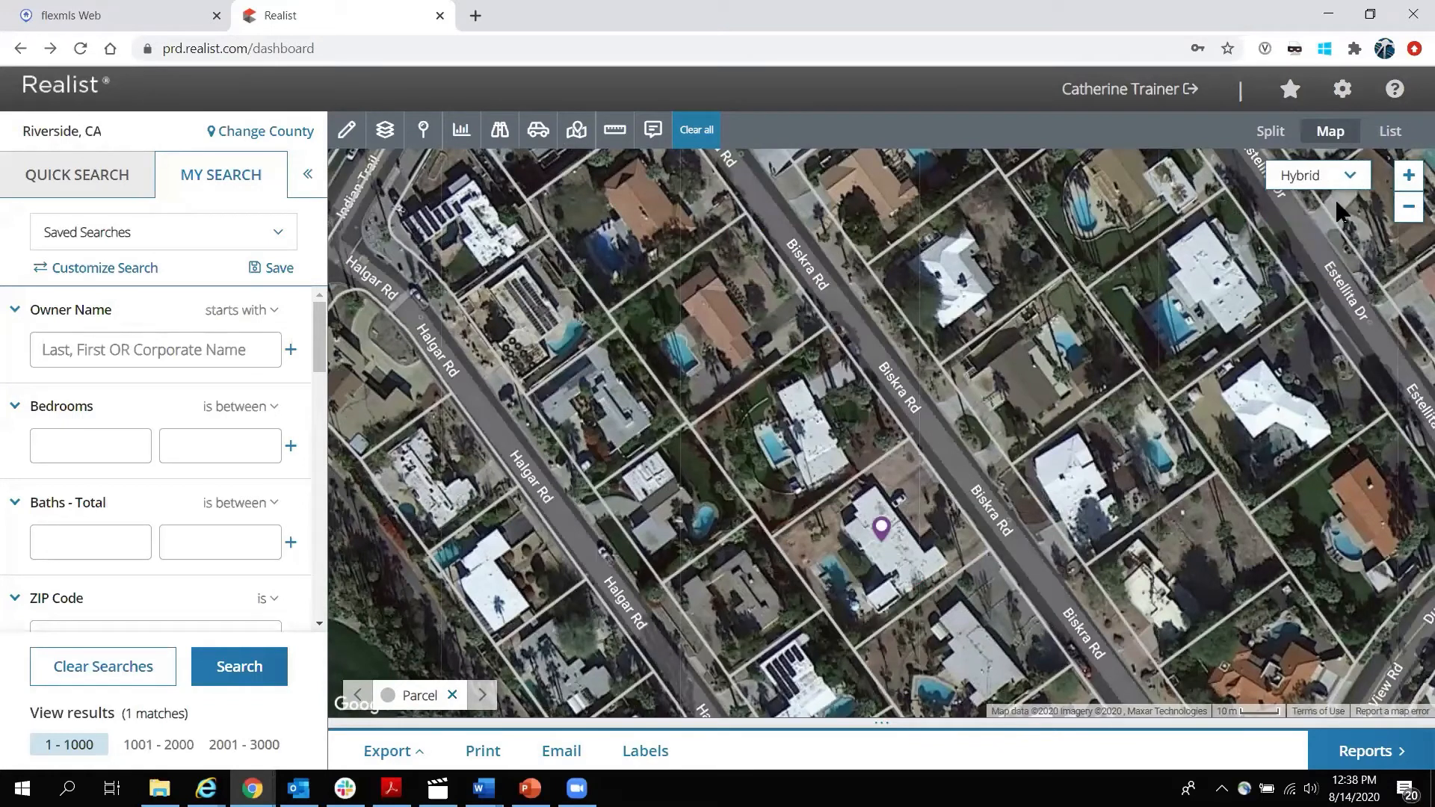
{"action": "left_click", "coordinate": [1341, 179]}
{"action": "left_click", "coordinate": [1300, 300]}
{"action": "scroll", "coordinate": [845, 413], "scroll_direction": "down", "scroll_amount": 3}
{"action": "scroll", "coordinate": [846, 421], "scroll_direction": "down", "scroll_amount": 3}
{"action": "scroll", "coordinate": [846, 421], "scroll_direction": "down", "scroll_amount": 1}
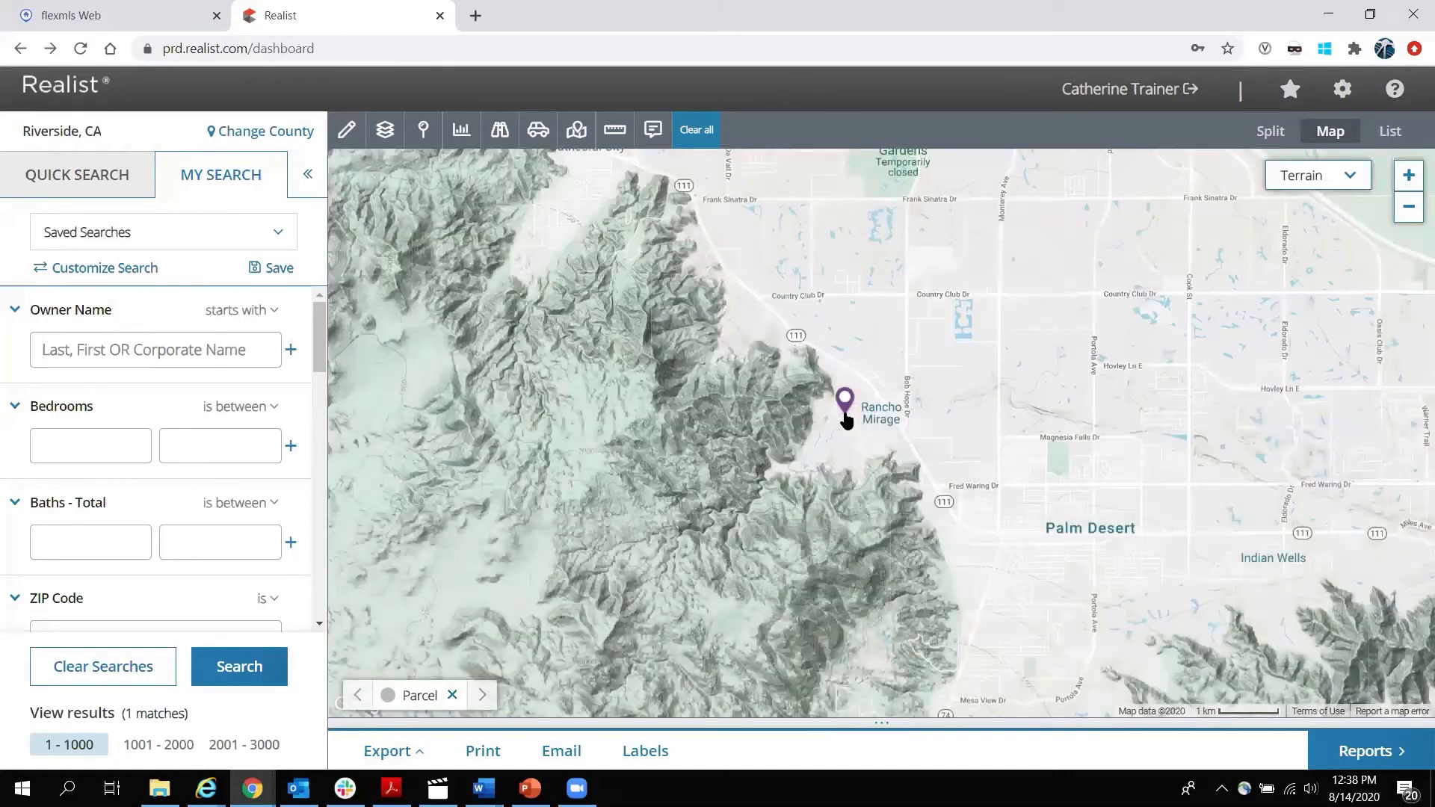
{"action": "scroll", "coordinate": [845, 419], "scroll_direction": "up", "scroll_amount": 4}
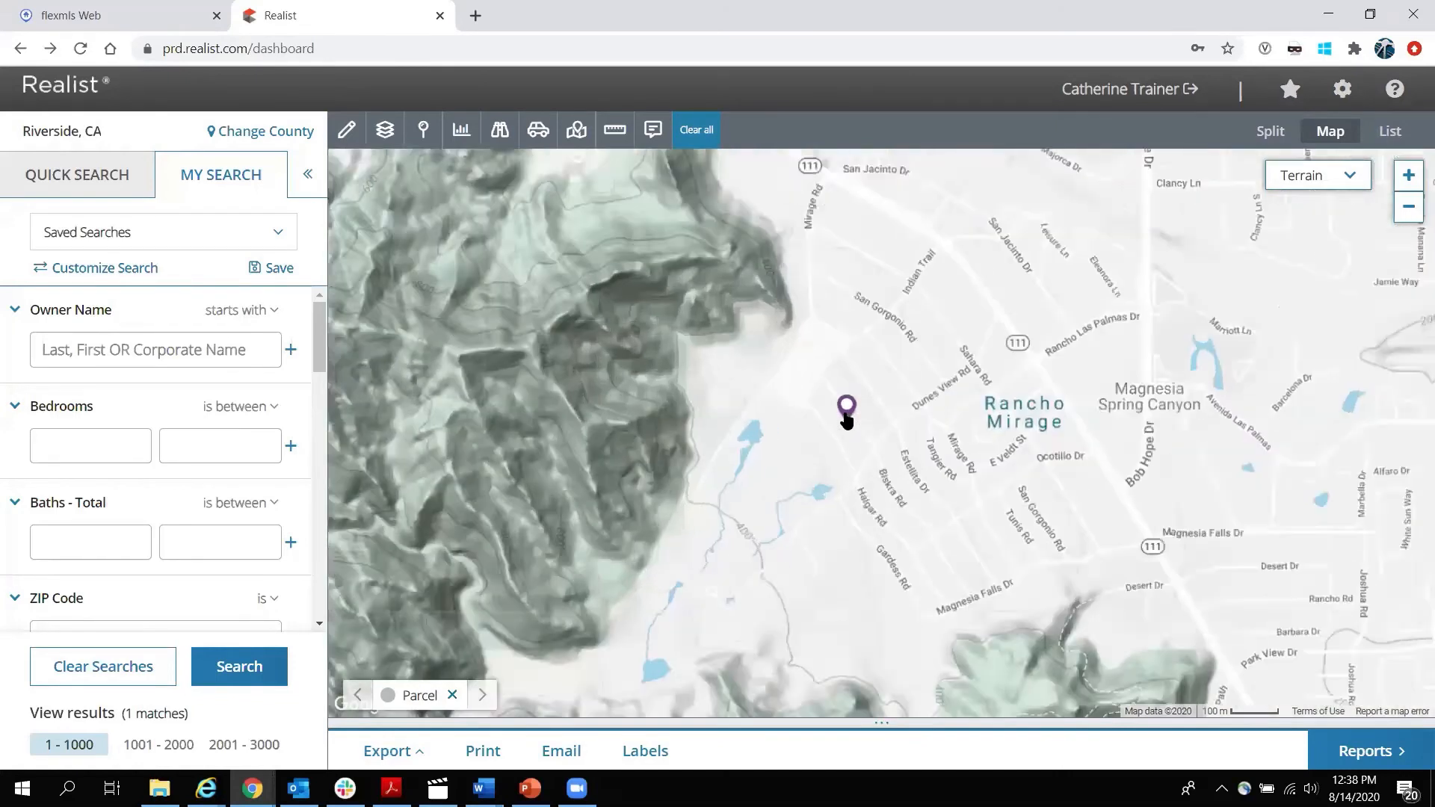
{"action": "scroll", "coordinate": [847, 415], "scroll_direction": "up", "scroll_amount": 1}
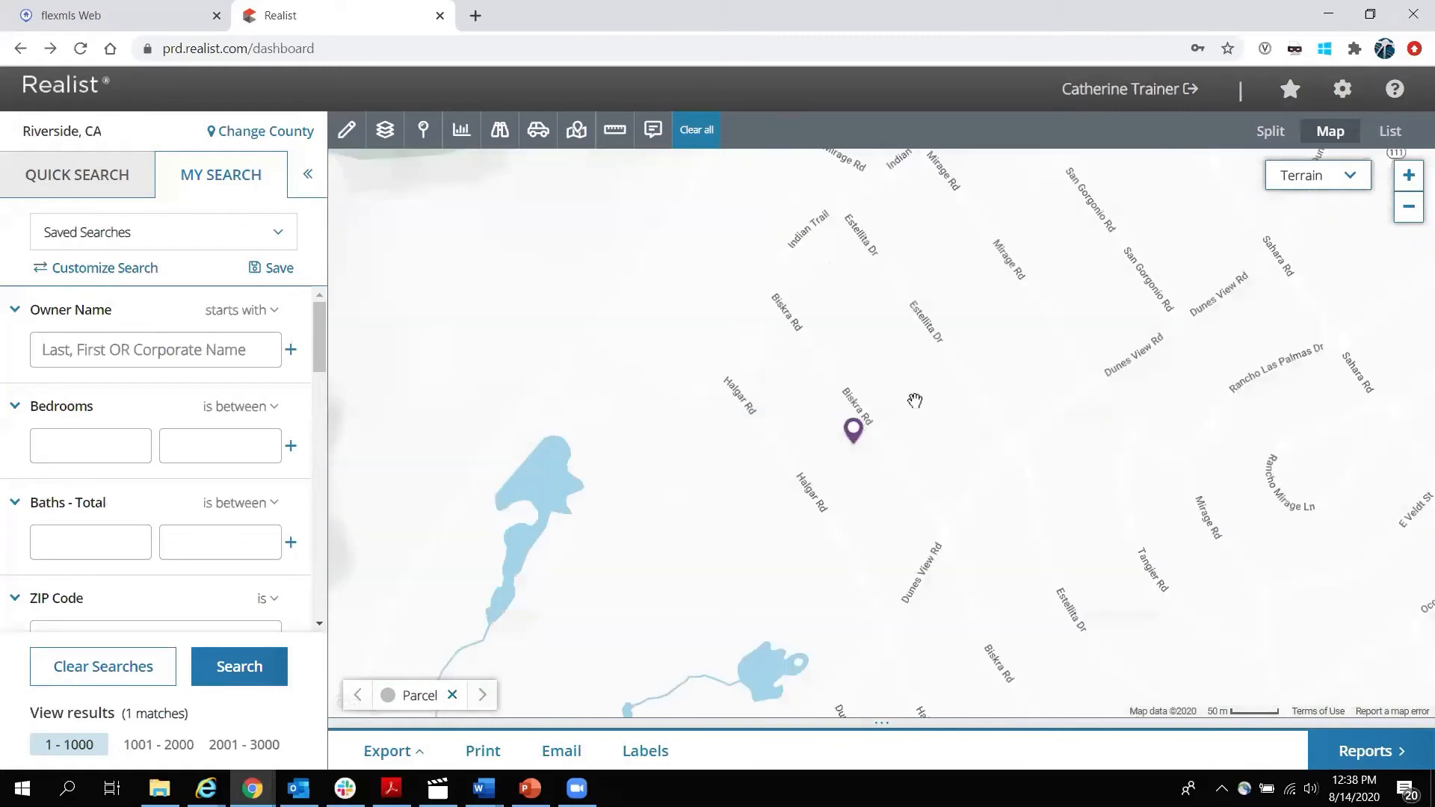
Switch to the road map and centre the pinned Rancho Mirage neighbourhood at street level.
{"action": "left_click", "coordinate": [1324, 182]}
{"action": "left_click", "coordinate": [1320, 210]}
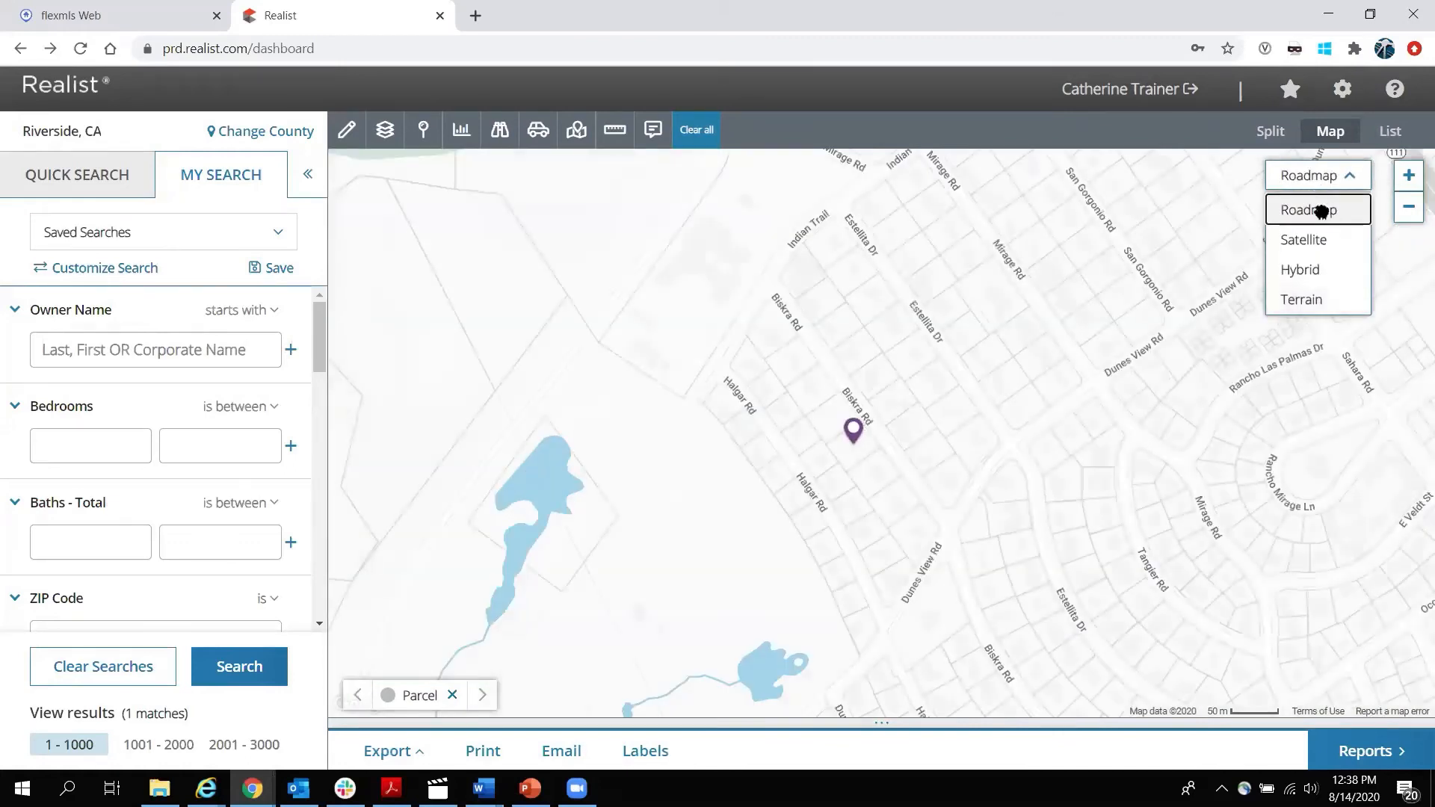
{"action": "scroll", "coordinate": [917, 383], "scroll_direction": "down", "scroll_amount": 1}
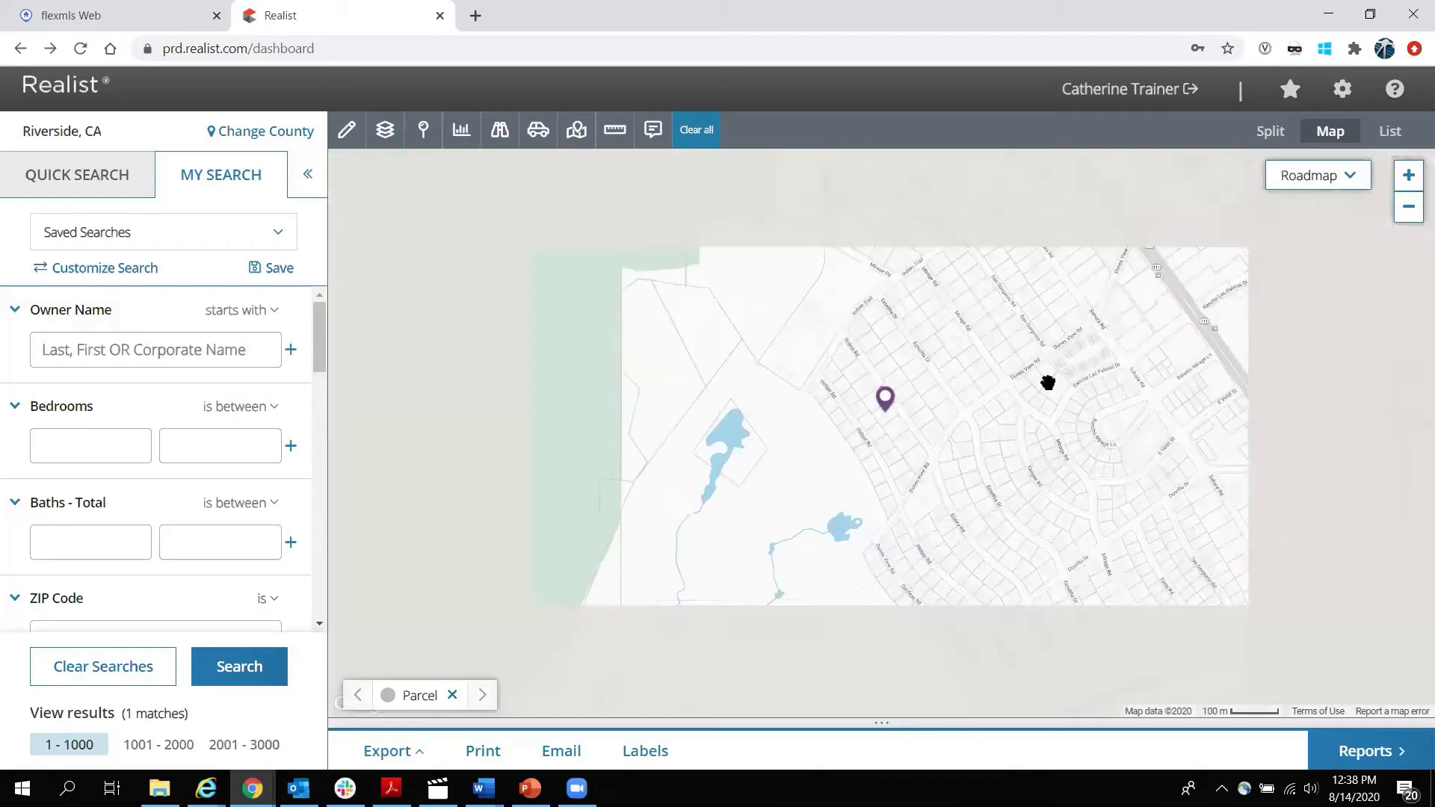
{"action": "left_click_drag", "start_coordinate": [1034, 387], "coordinate": [848, 421]}
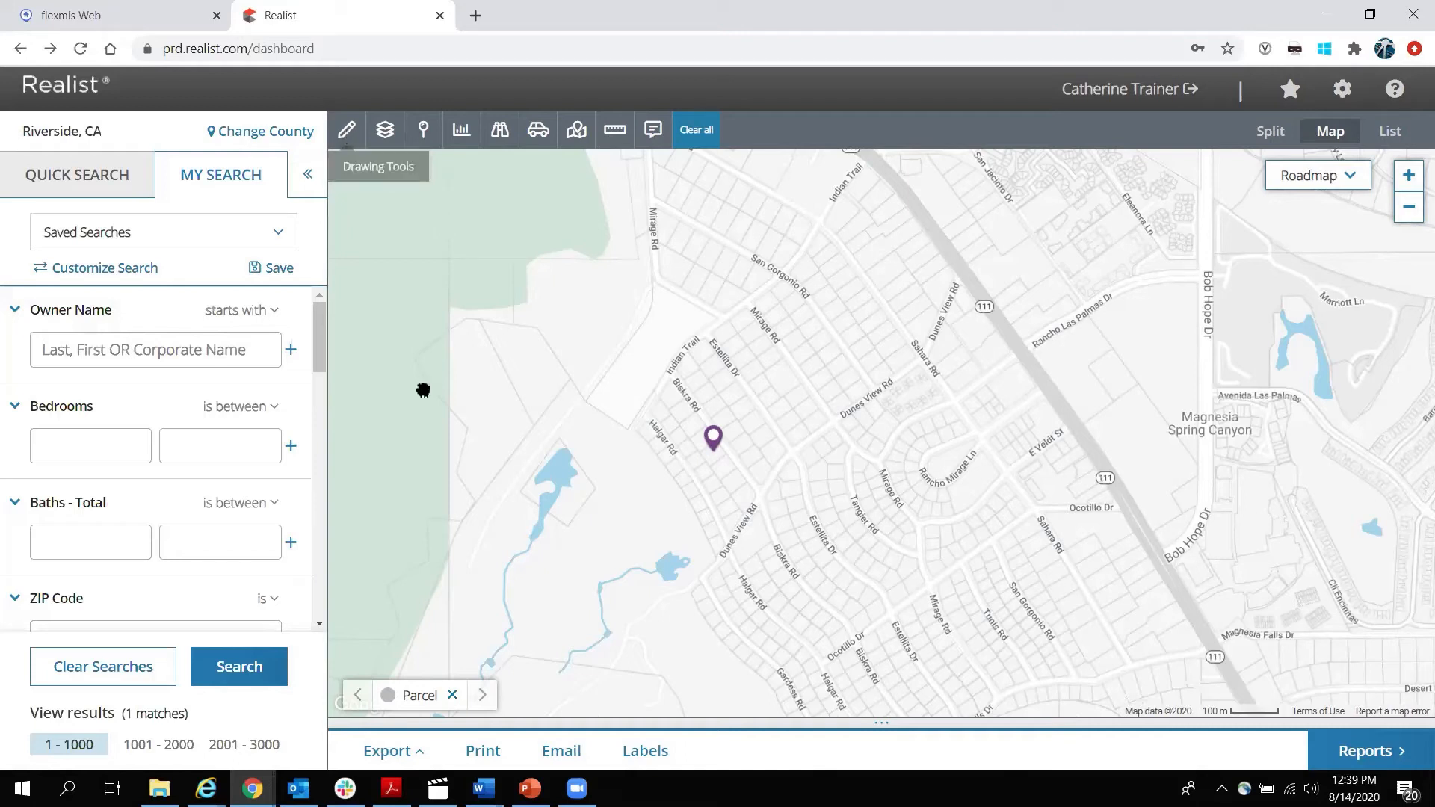
{"action": "scroll", "coordinate": [129, 506], "scroll_direction": "down", "scroll_amount": 4}
{"action": "scroll", "coordinate": [131, 510], "scroll_direction": "down", "scroll_amount": 1}
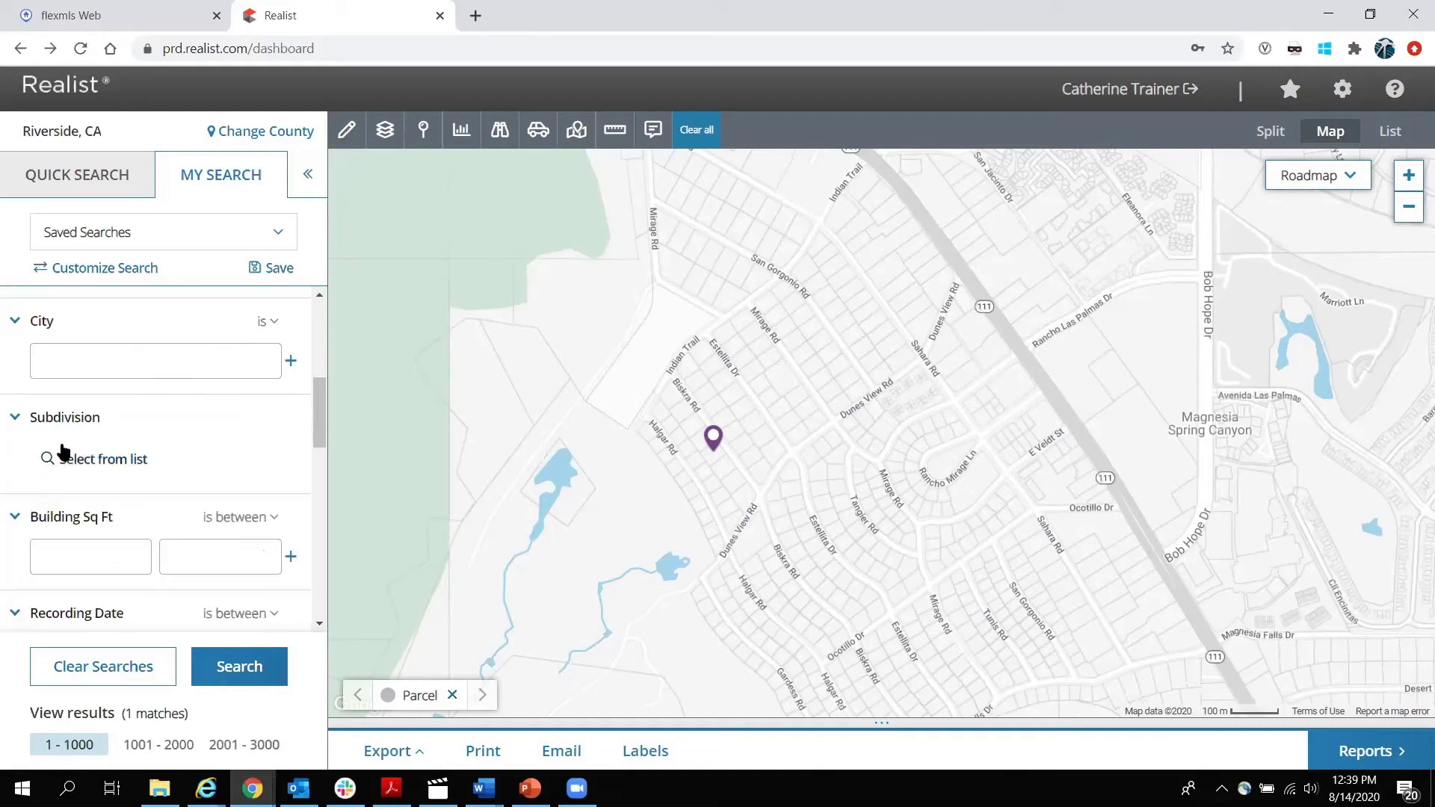
{"action": "scroll", "coordinate": [69, 464], "scroll_direction": "down", "scroll_amount": 2}
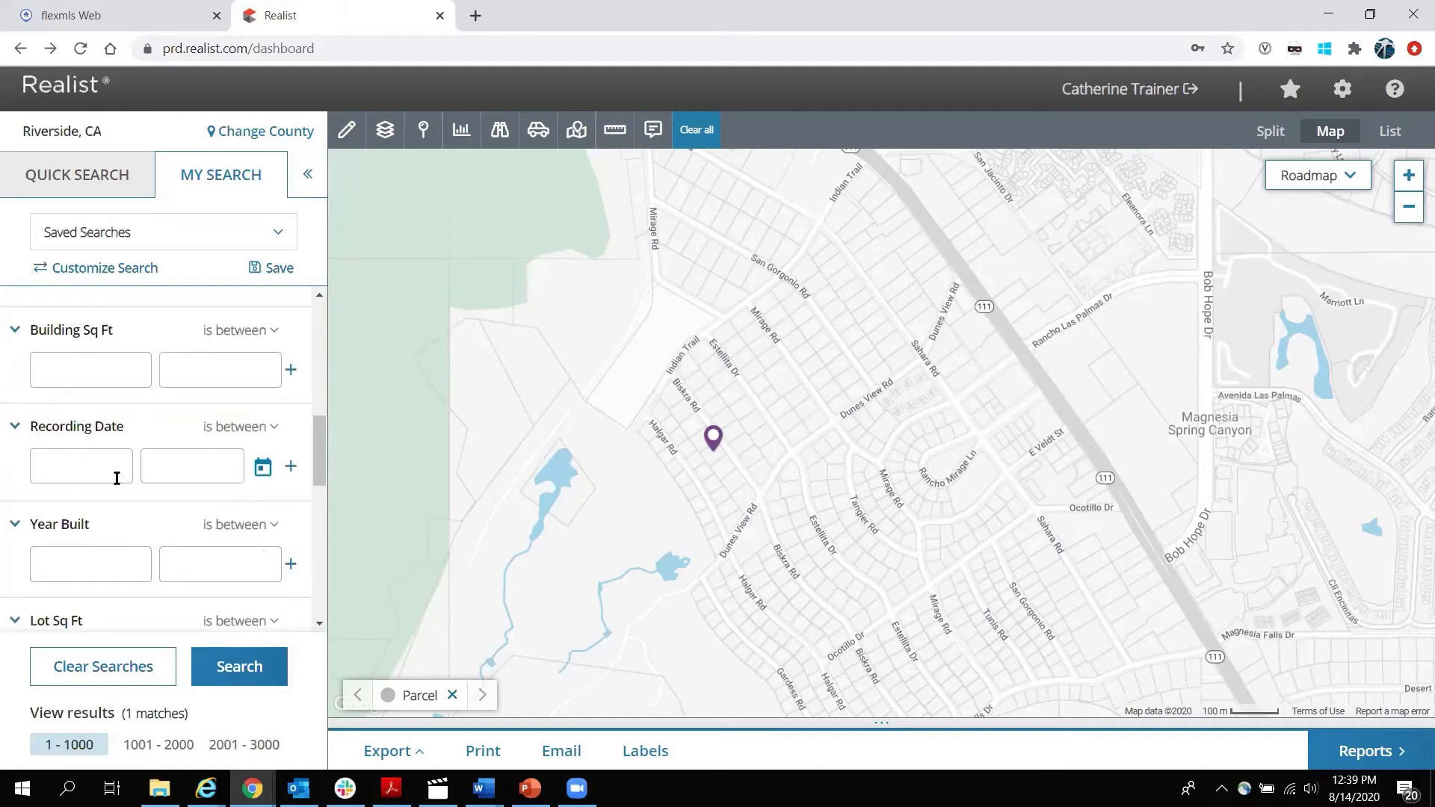
{"action": "scroll", "coordinate": [113, 477], "scroll_direction": "up", "scroll_amount": 7}
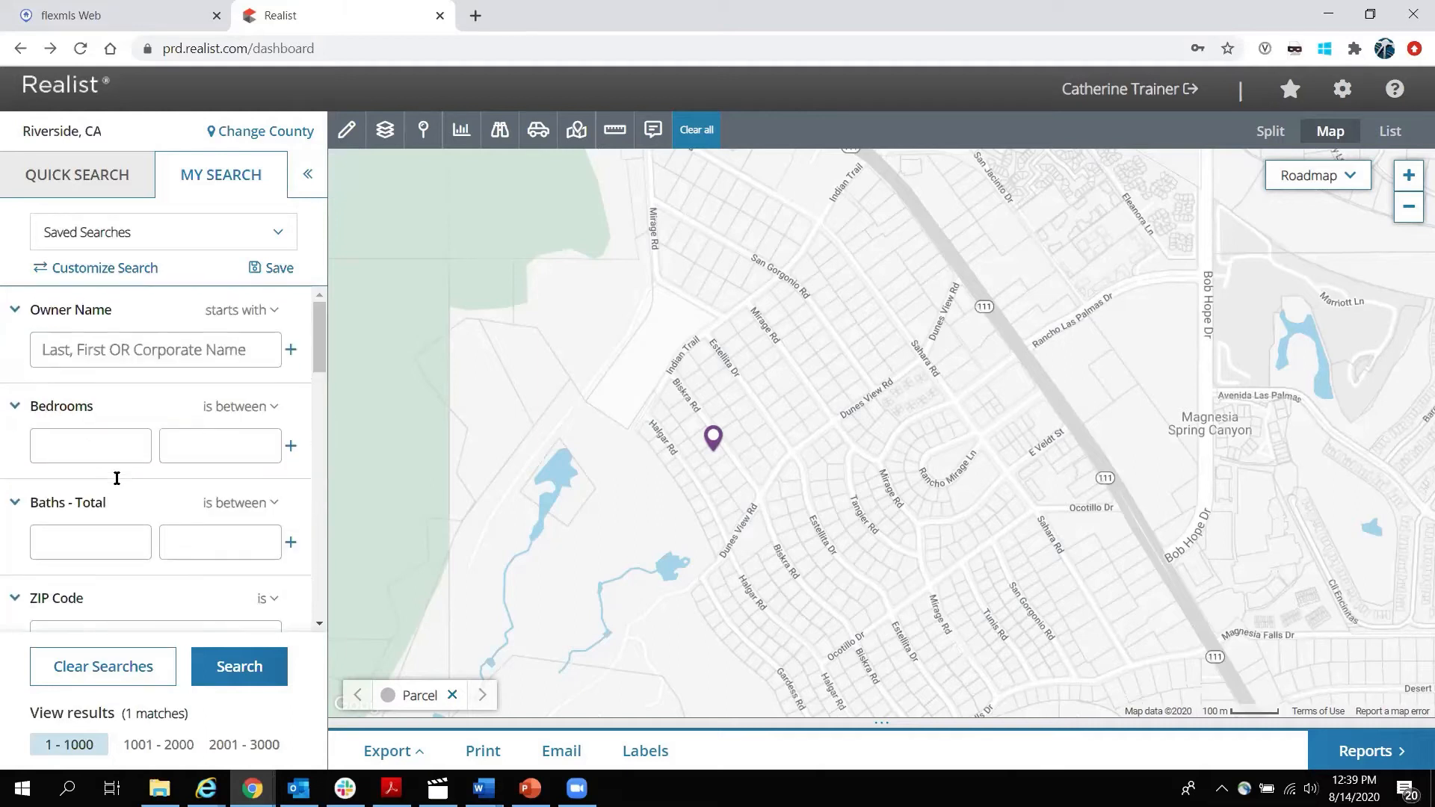
Draw a polygon around the pin spanning Haiger Rd, Indian Trail, Dunes View Rd and Sahara Rd.
{"action": "left_click", "coordinate": [353, 132]}
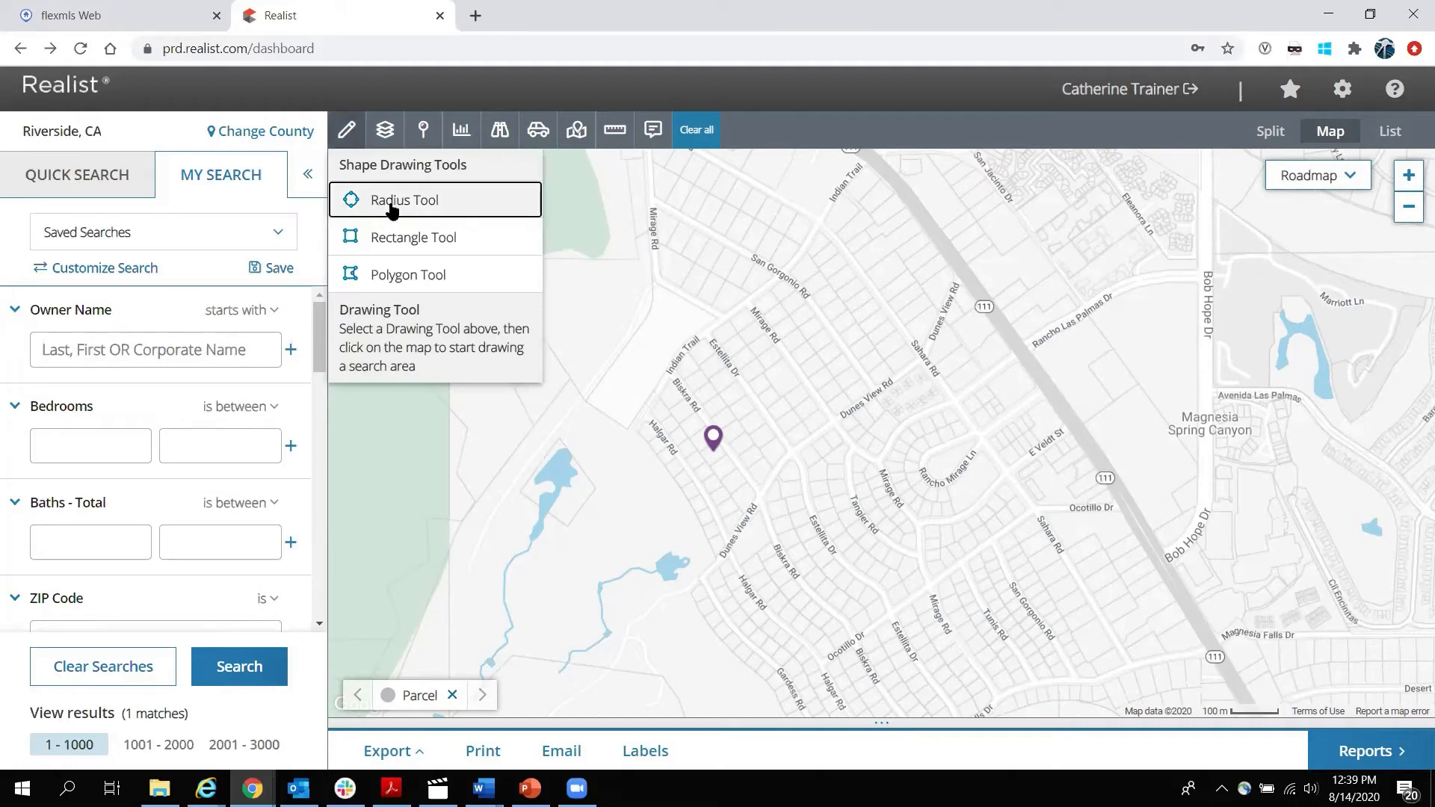
{"action": "left_click", "coordinate": [407, 275]}
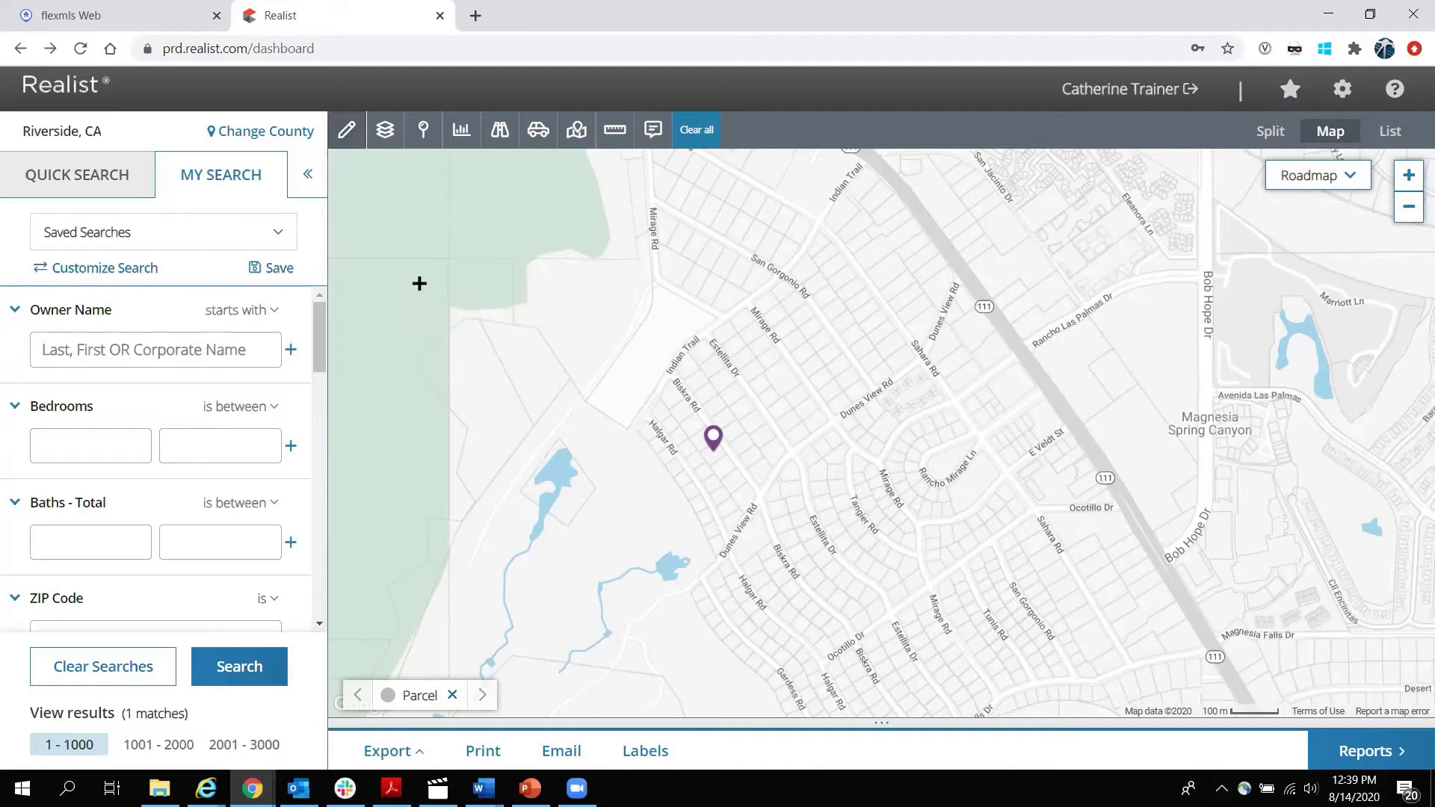
{"action": "left_click", "coordinate": [642, 428]}
{"action": "left_click", "coordinate": [676, 357]}
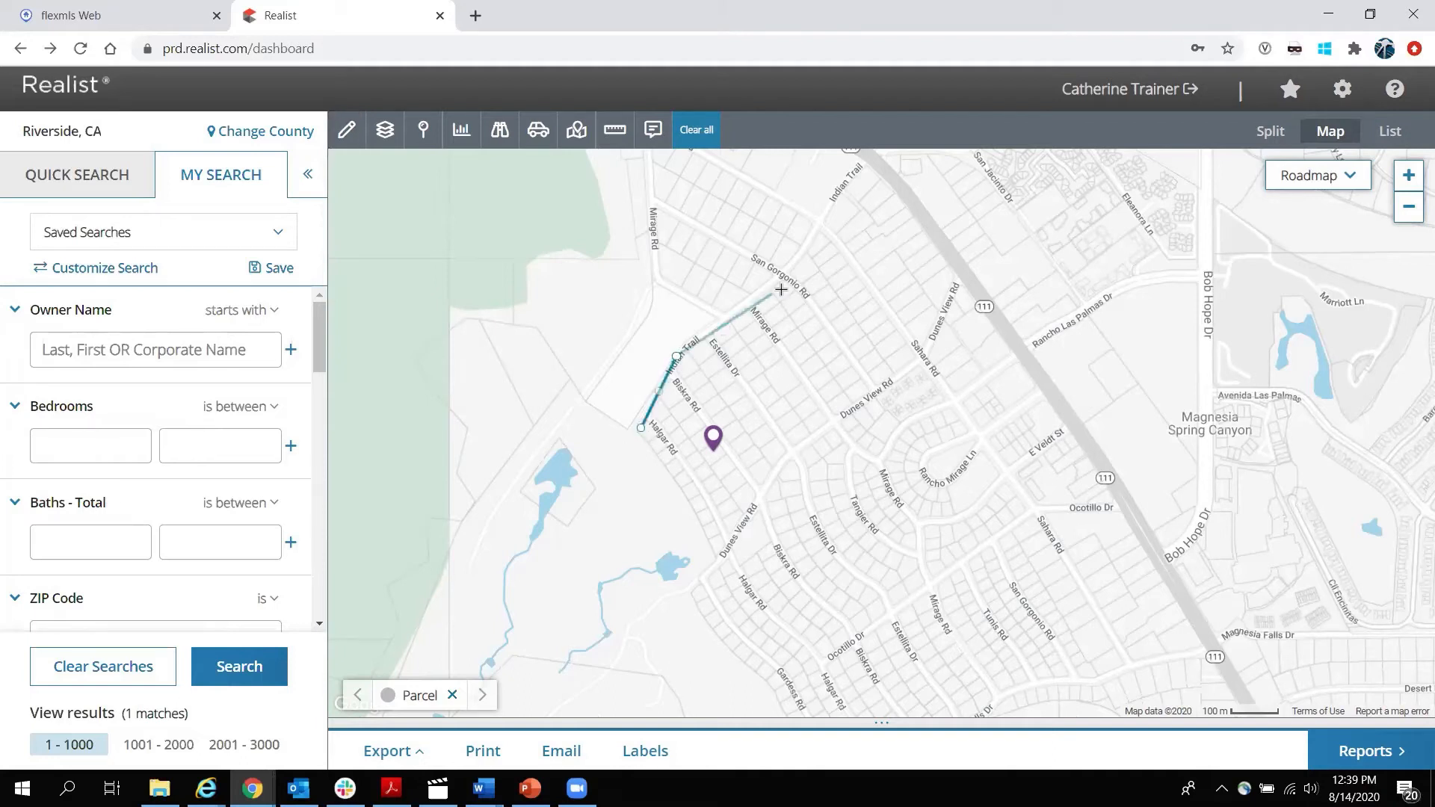
{"action": "left_click", "coordinate": [790, 266]}
{"action": "left_click", "coordinate": [831, 203]}
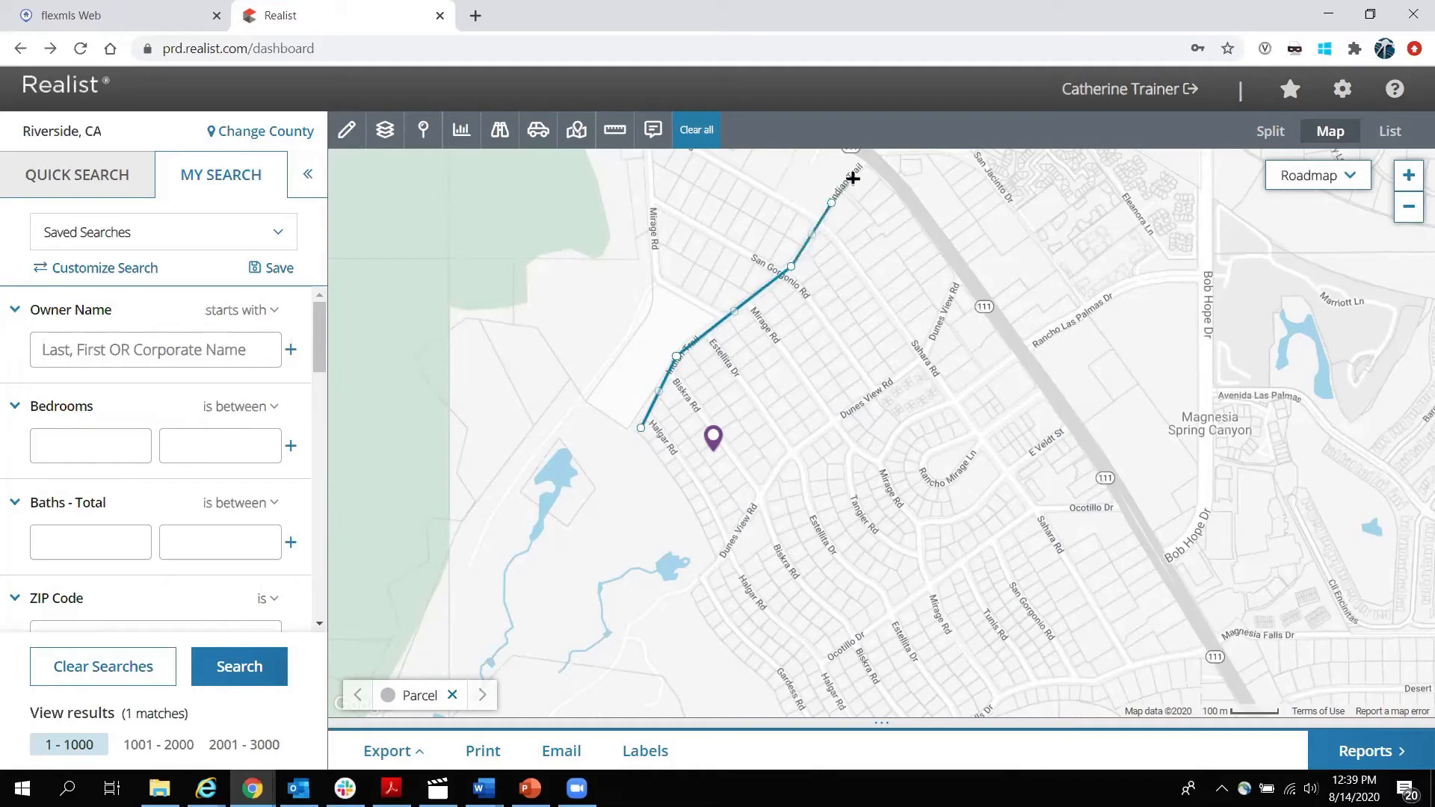
{"action": "left_click", "coordinate": [866, 168]}
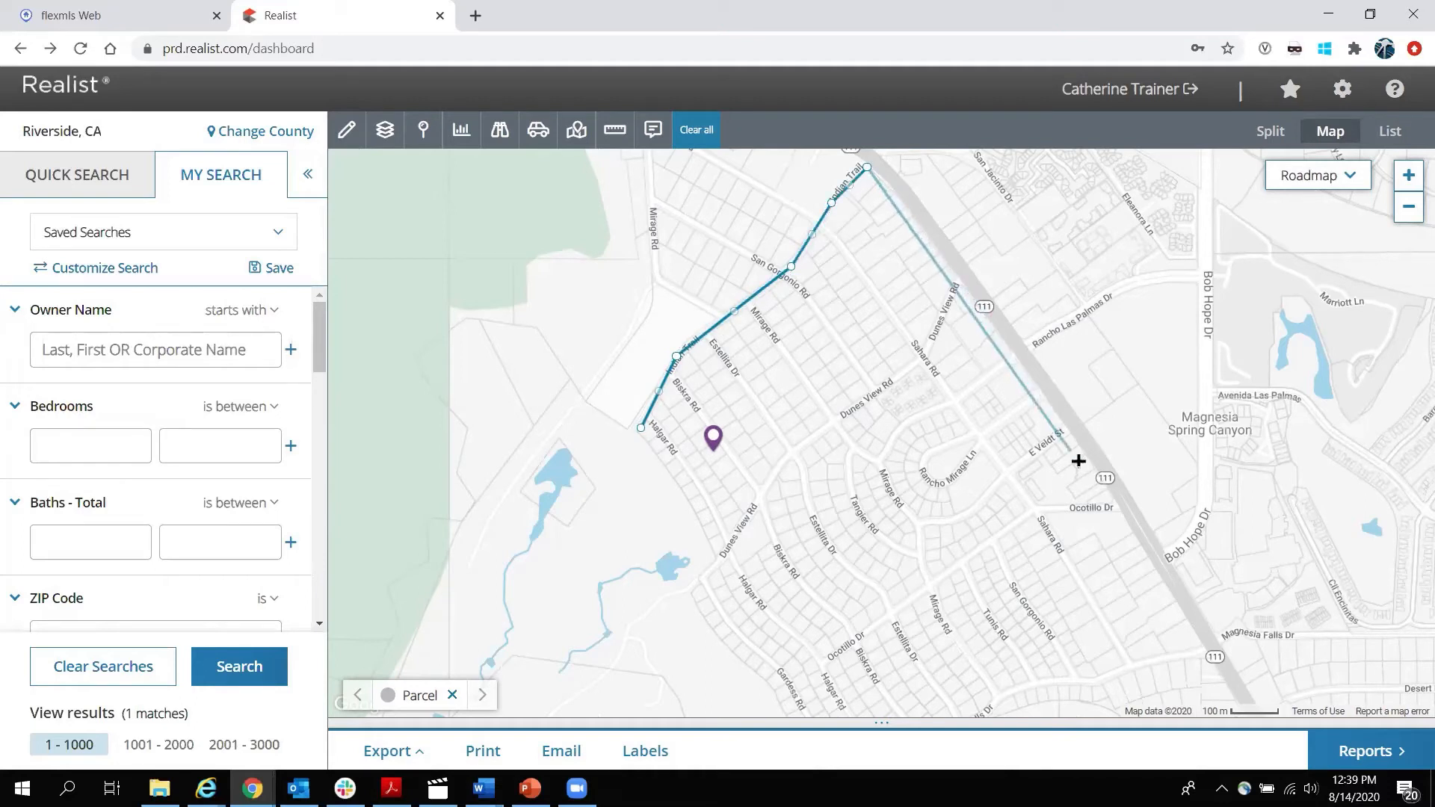
{"action": "left_click", "coordinate": [963, 282]}
{"action": "left_click", "coordinate": [926, 367]}
{"action": "left_click", "coordinate": [783, 460]}
{"action": "left_click", "coordinate": [719, 566]}
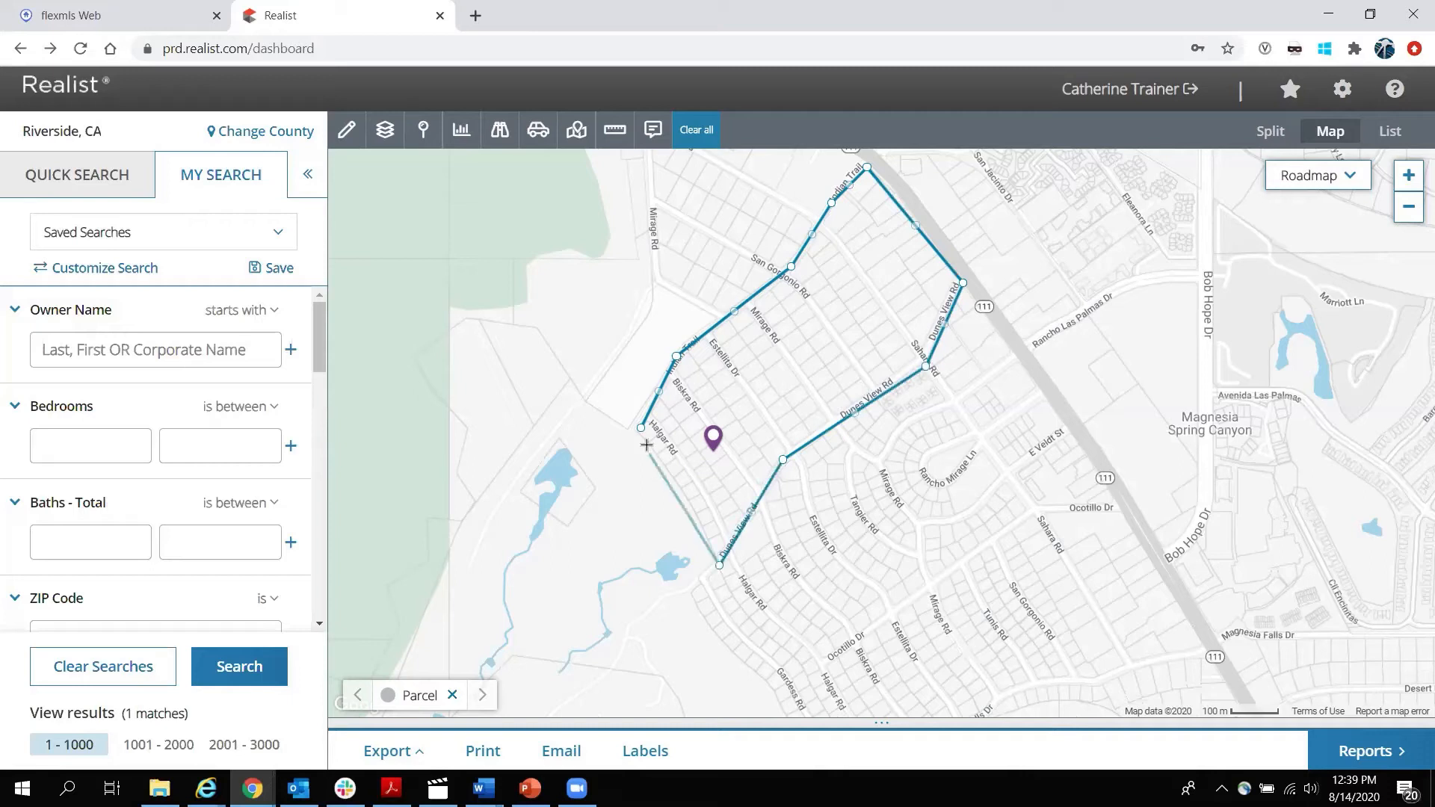
{"action": "left_click", "coordinate": [641, 429]}
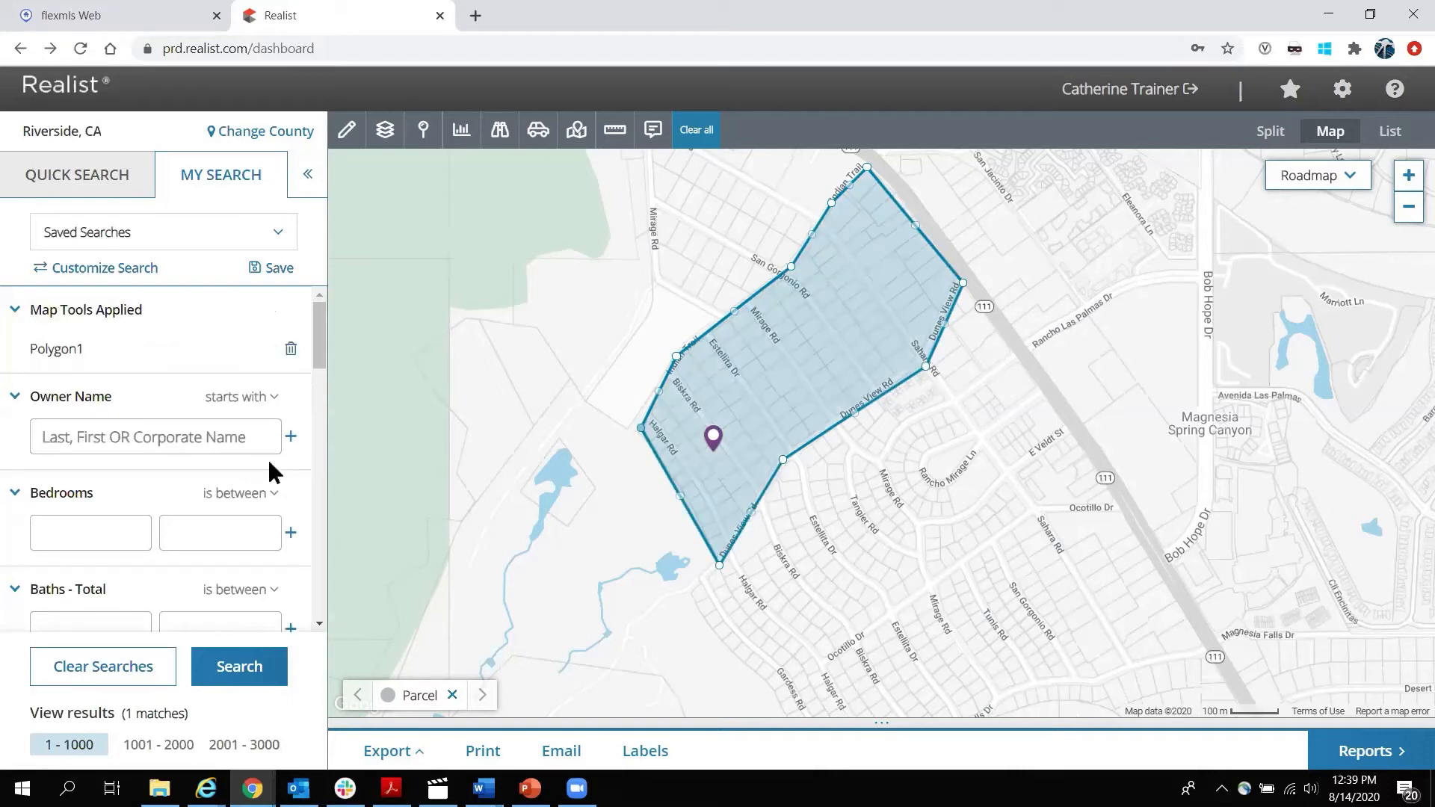
Select the Polygon1 entry in the applied map tools and review the search panel.
{"action": "double_click", "coordinate": [60, 348]}
{"action": "scroll", "coordinate": [217, 442], "scroll_direction": "down", "scroll_amount": 9}
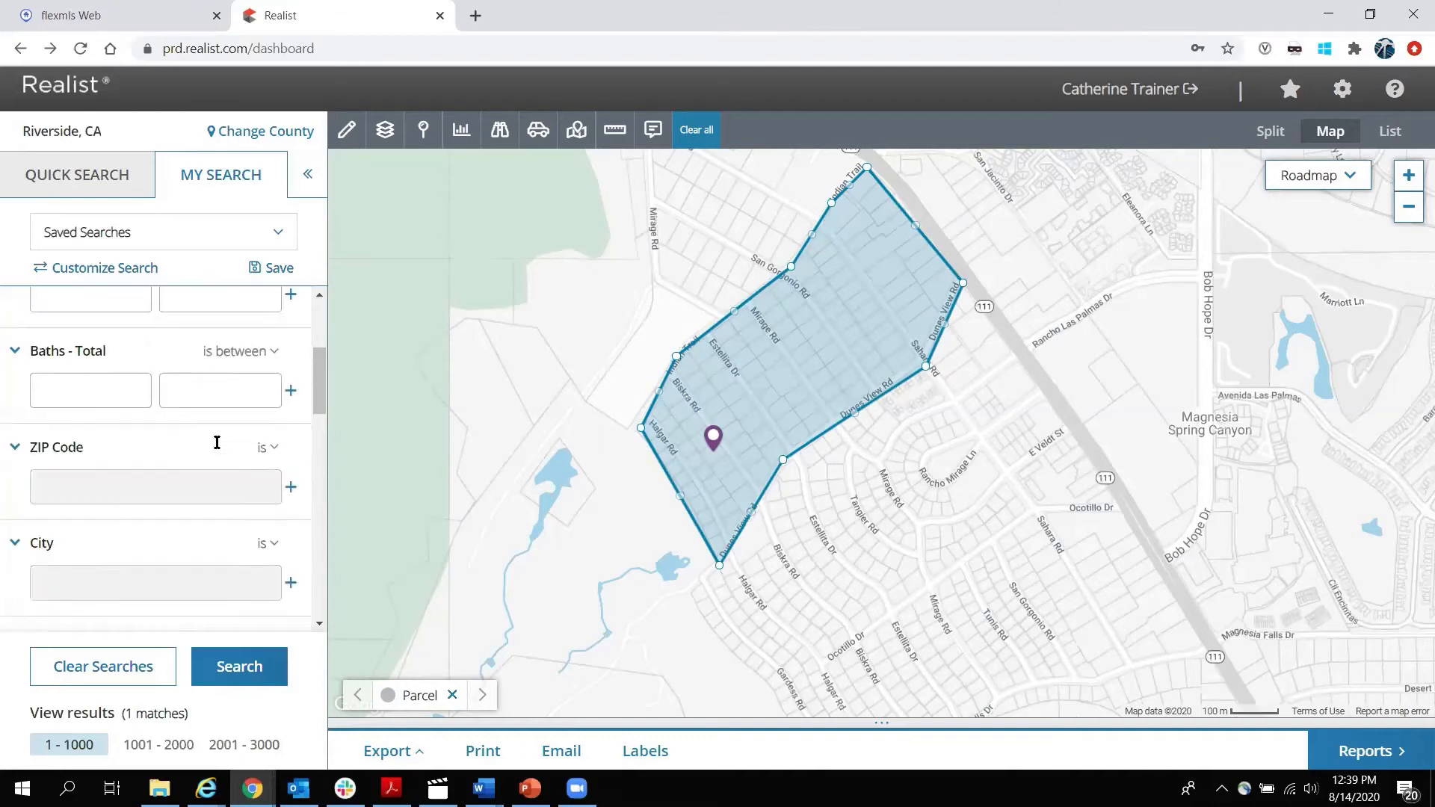
{"action": "scroll", "coordinate": [217, 443], "scroll_direction": "up", "scroll_amount": 3}
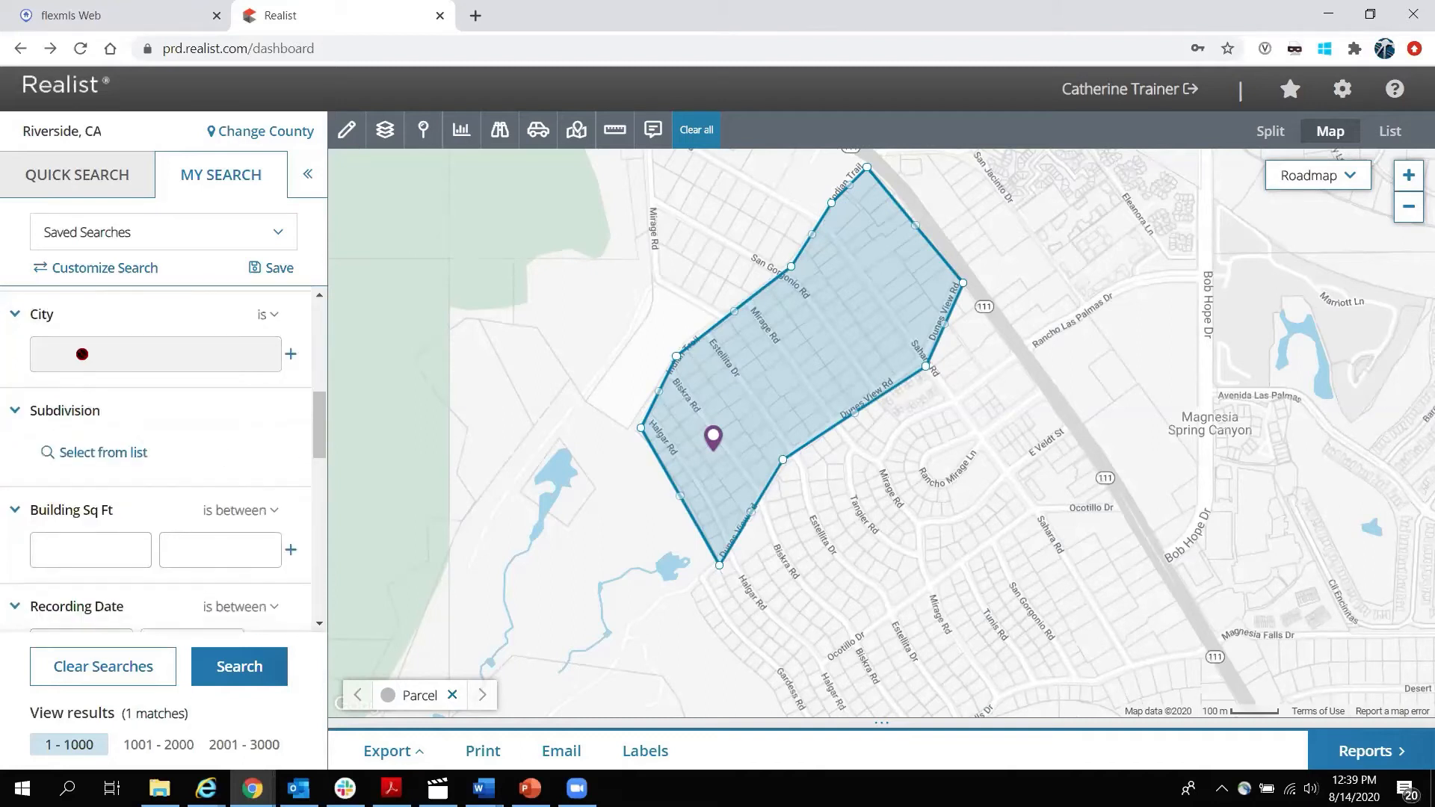
{"action": "mouse_move", "coordinate": [82, 354]}
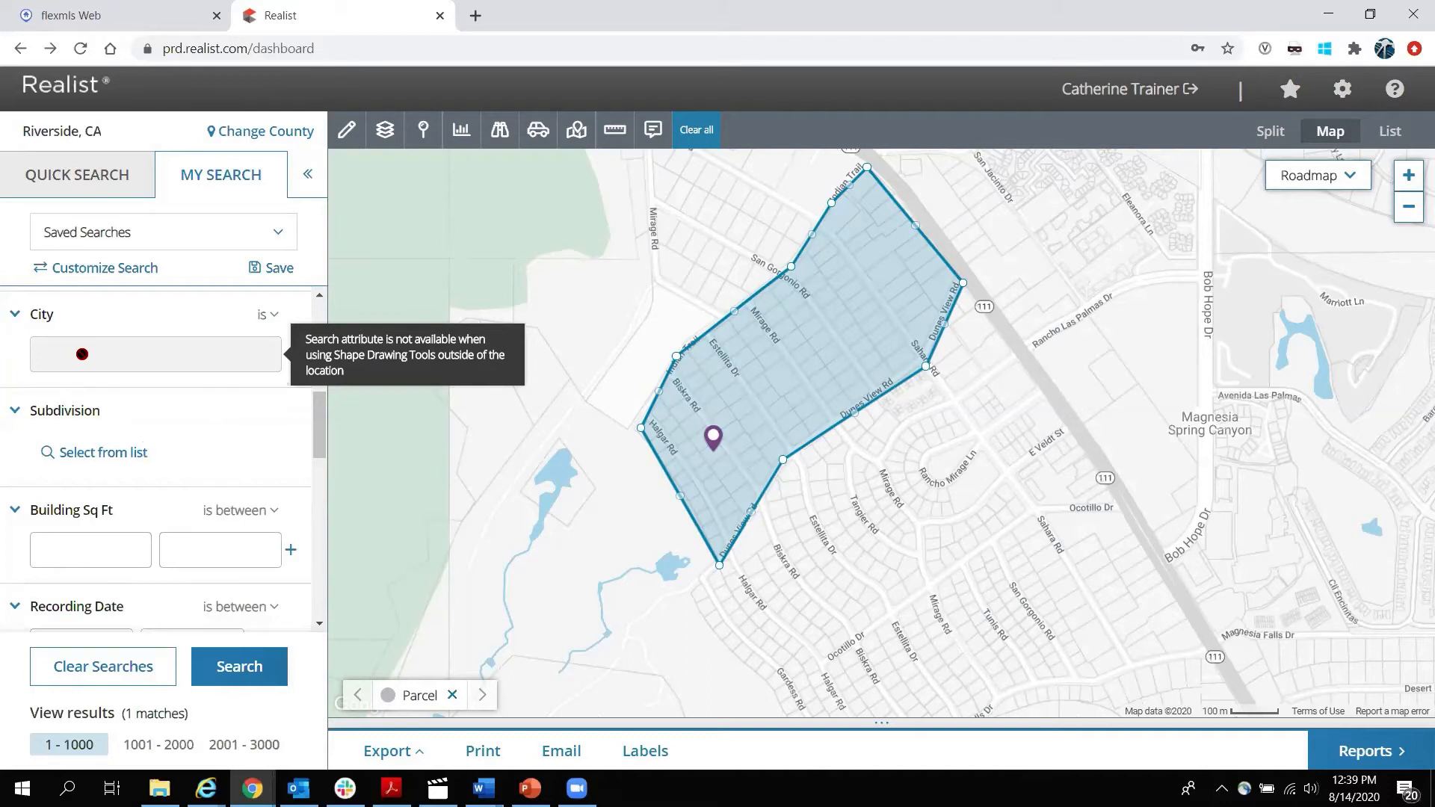
{"action": "scroll", "coordinate": [82, 354], "scroll_direction": "down", "scroll_amount": 8}
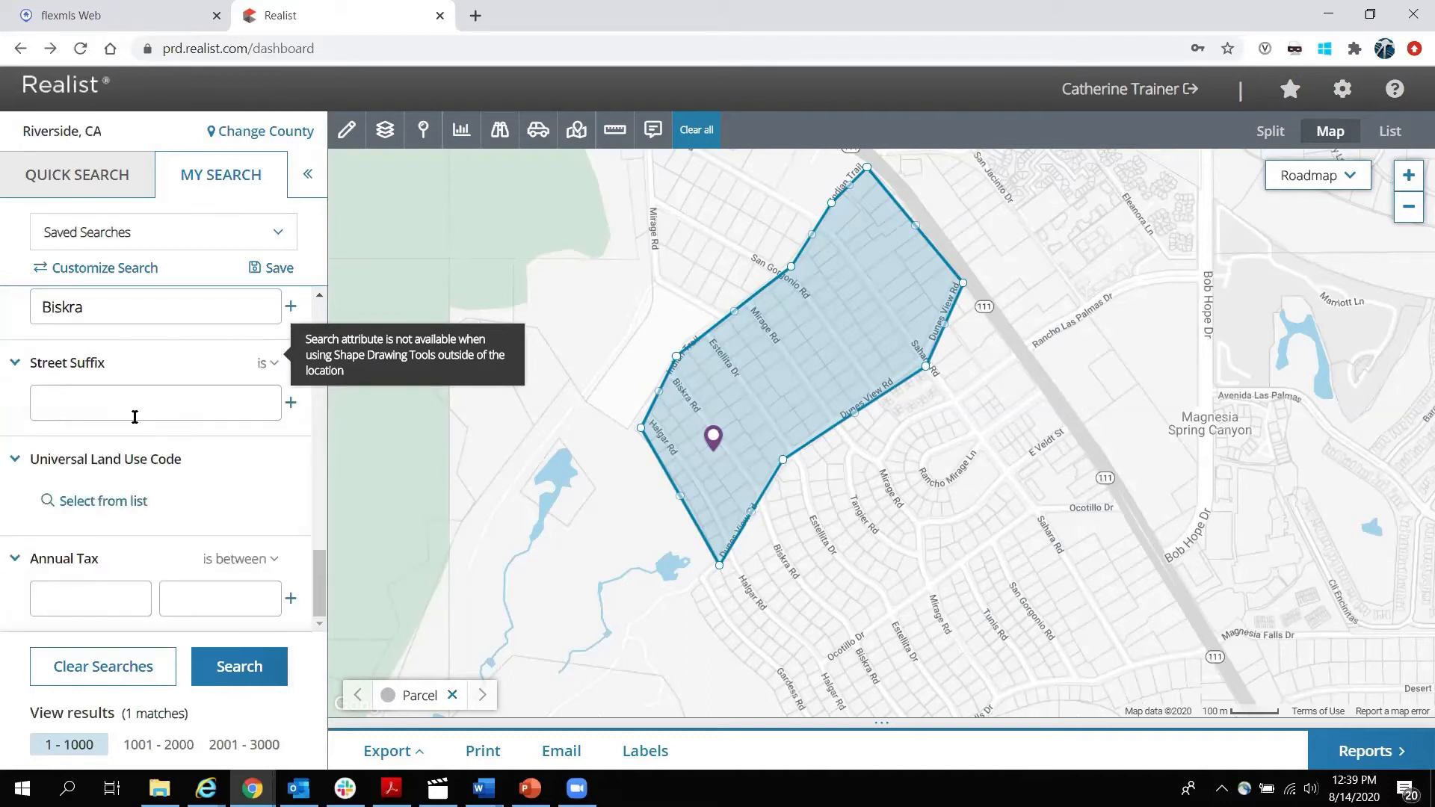
{"action": "scroll", "coordinate": [134, 417], "scroll_direction": "up", "scroll_amount": 10}
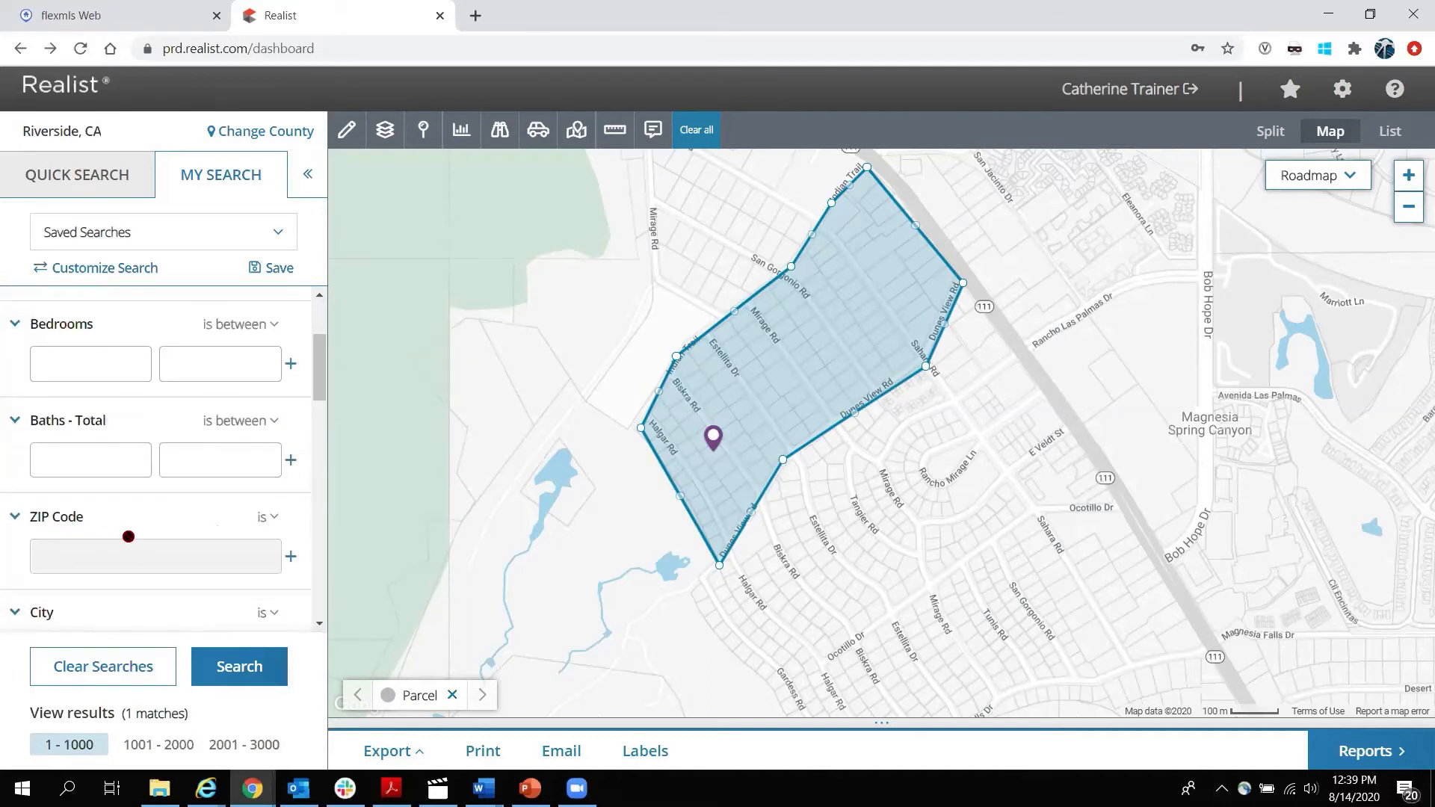
{"action": "scroll", "coordinate": [89, 551], "scroll_direction": "down", "scroll_amount": 1}
{"action": "mouse_move", "coordinate": [79, 463]}
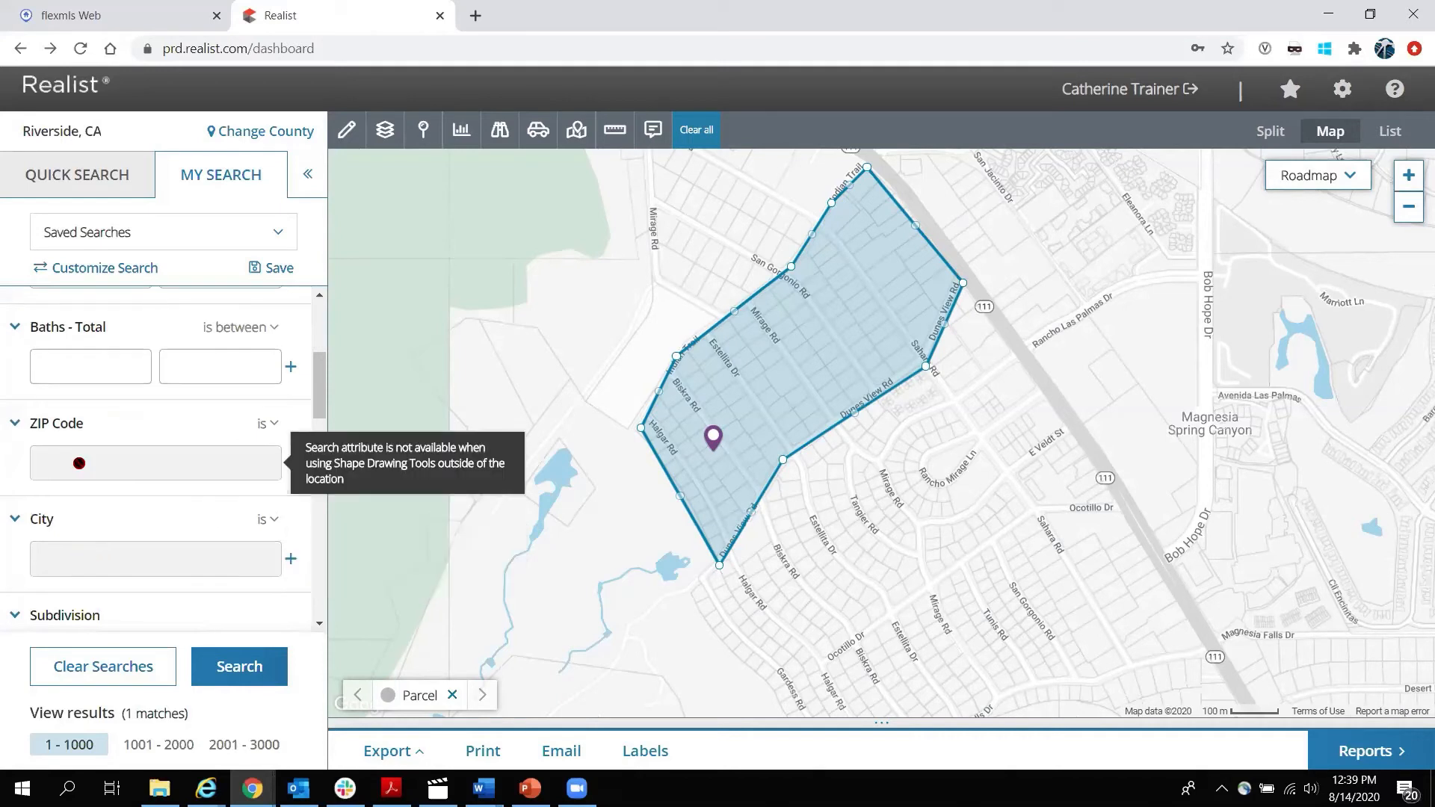
{"action": "scroll", "coordinate": [78, 463], "scroll_direction": "up", "scroll_amount": 3}
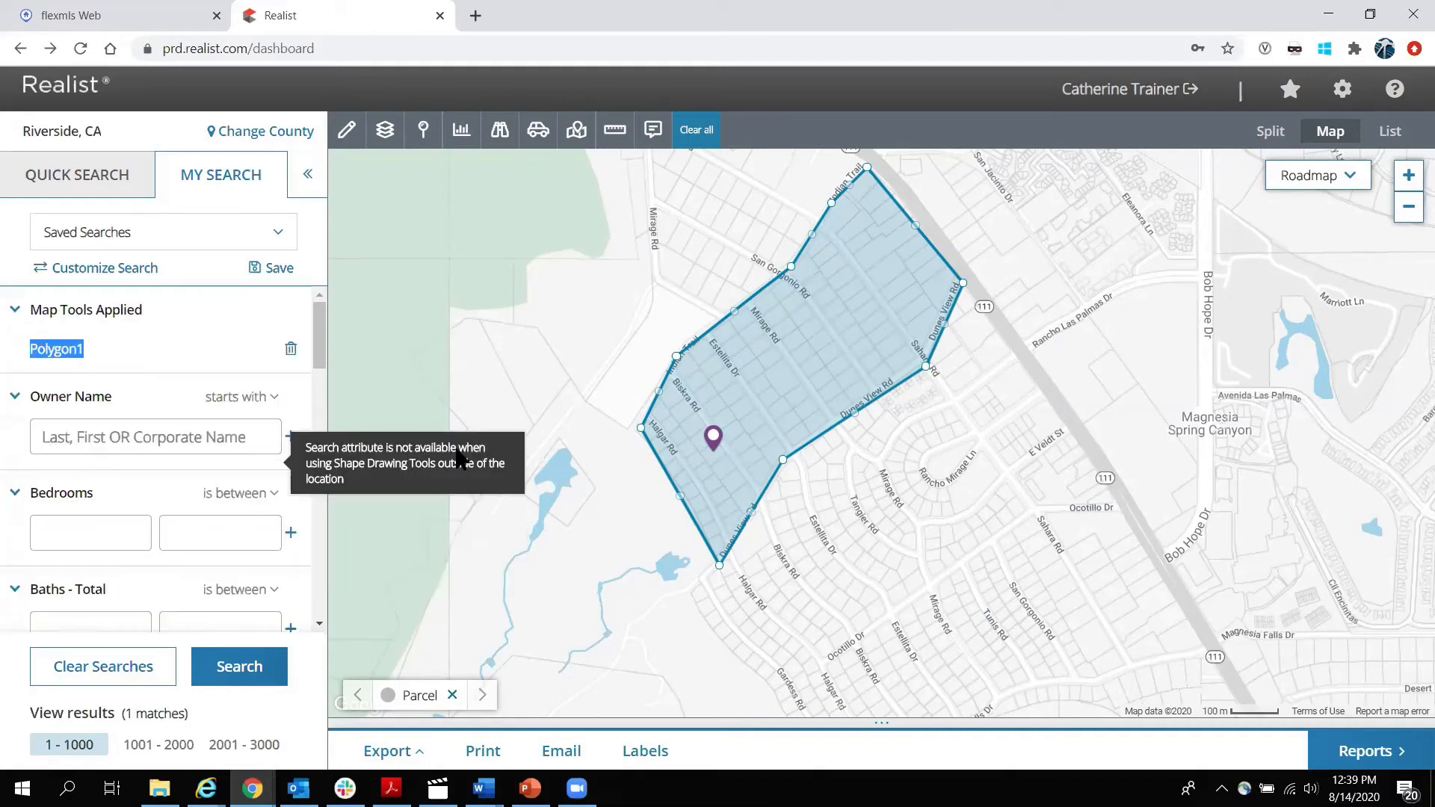
Rename the drawn polygon to 'Rancho Mirage Farm Search'.
{"action": "left_click", "coordinate": [894, 372]}
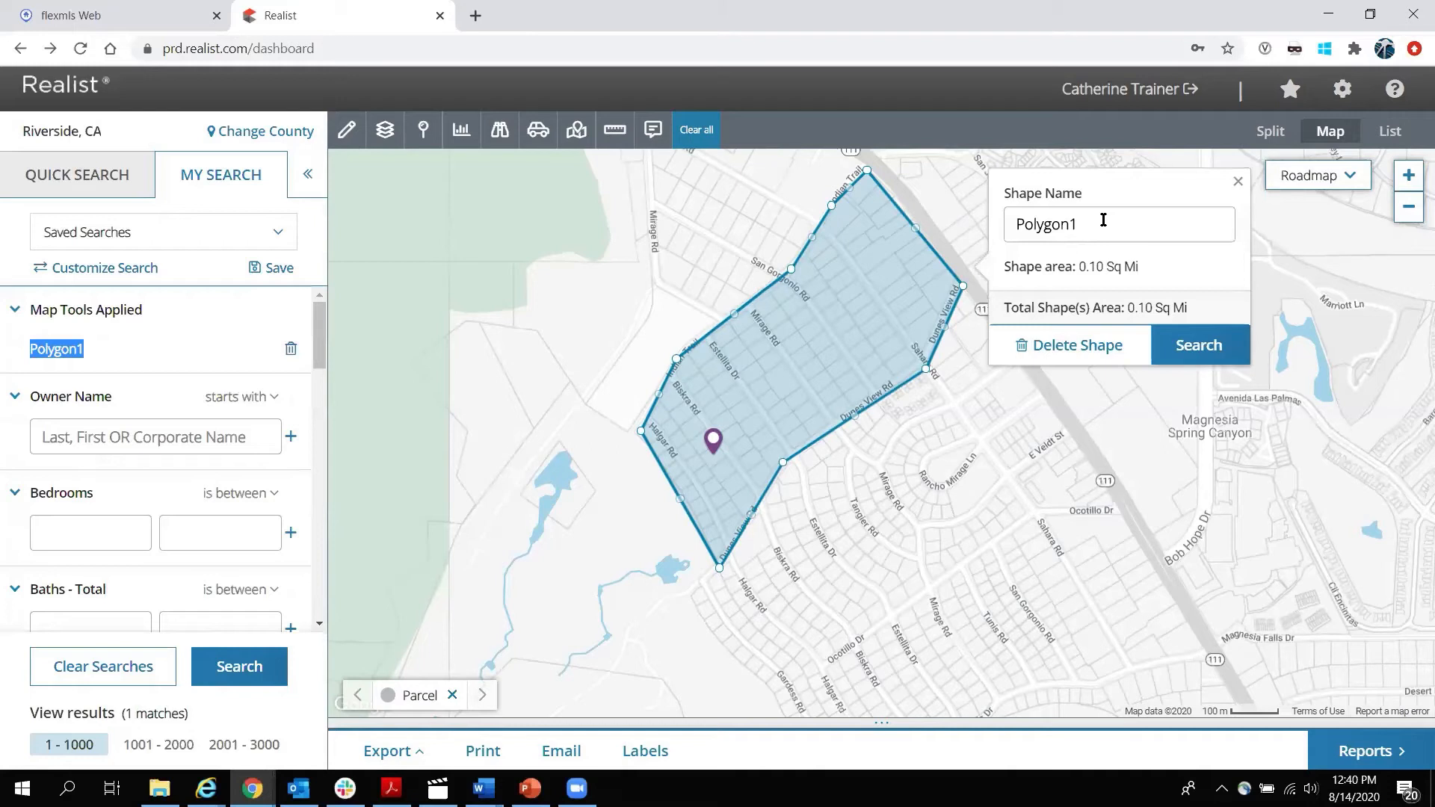
{"action": "left_click_drag", "start_coordinate": [1113, 221], "coordinate": [1009, 213]}
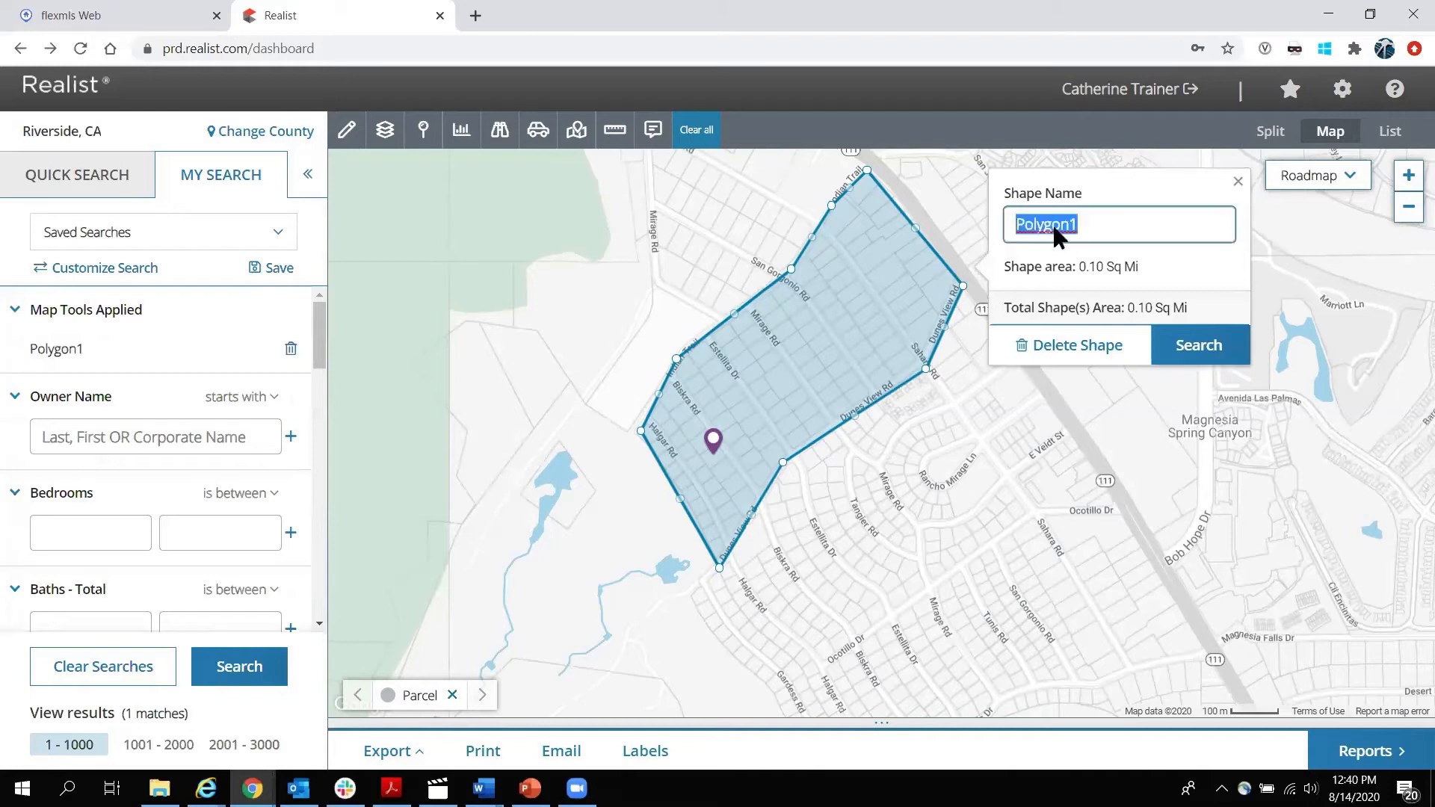
{"action": "type", "text": "Rancho Mirage Farm Search"}
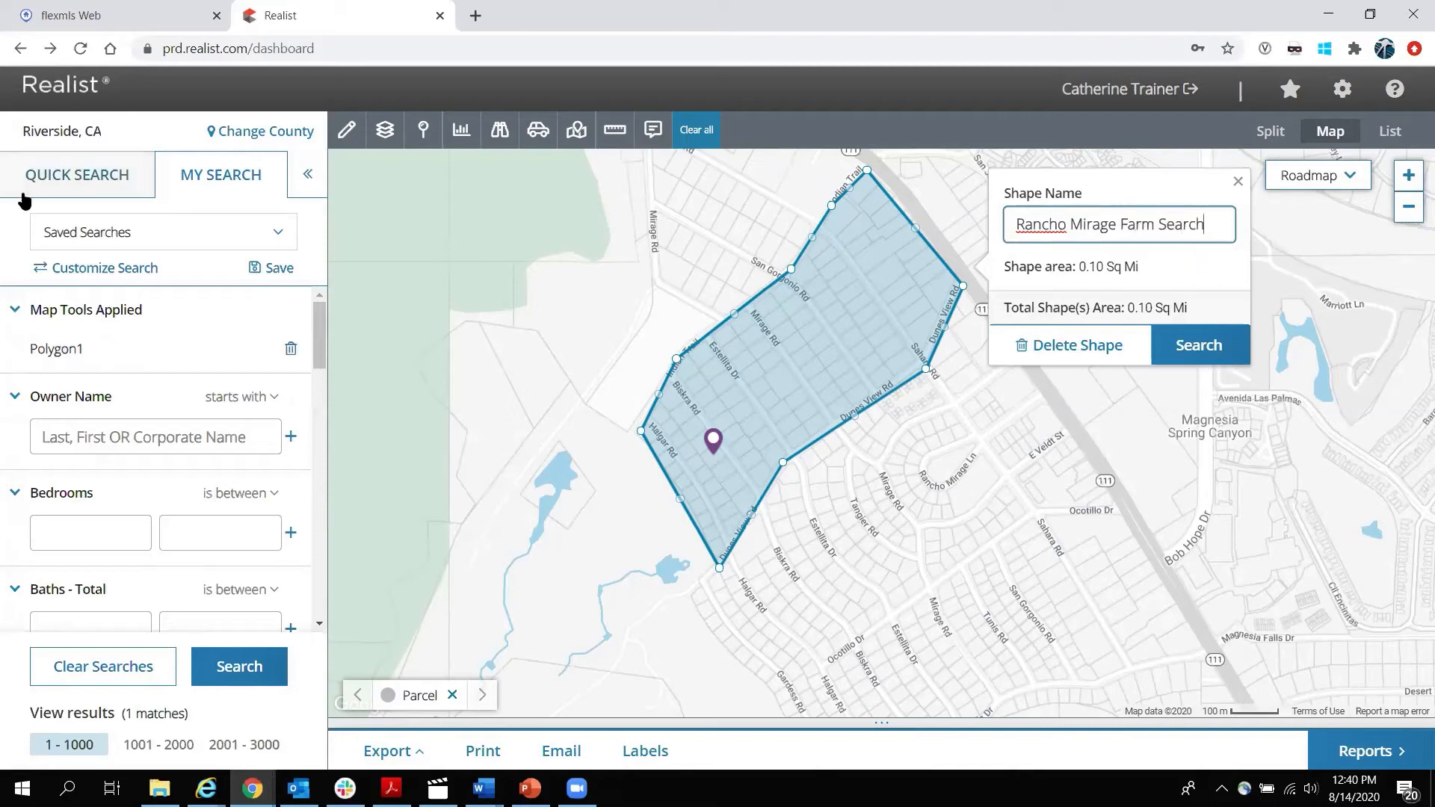
{"action": "left_click", "coordinate": [10, 233]}
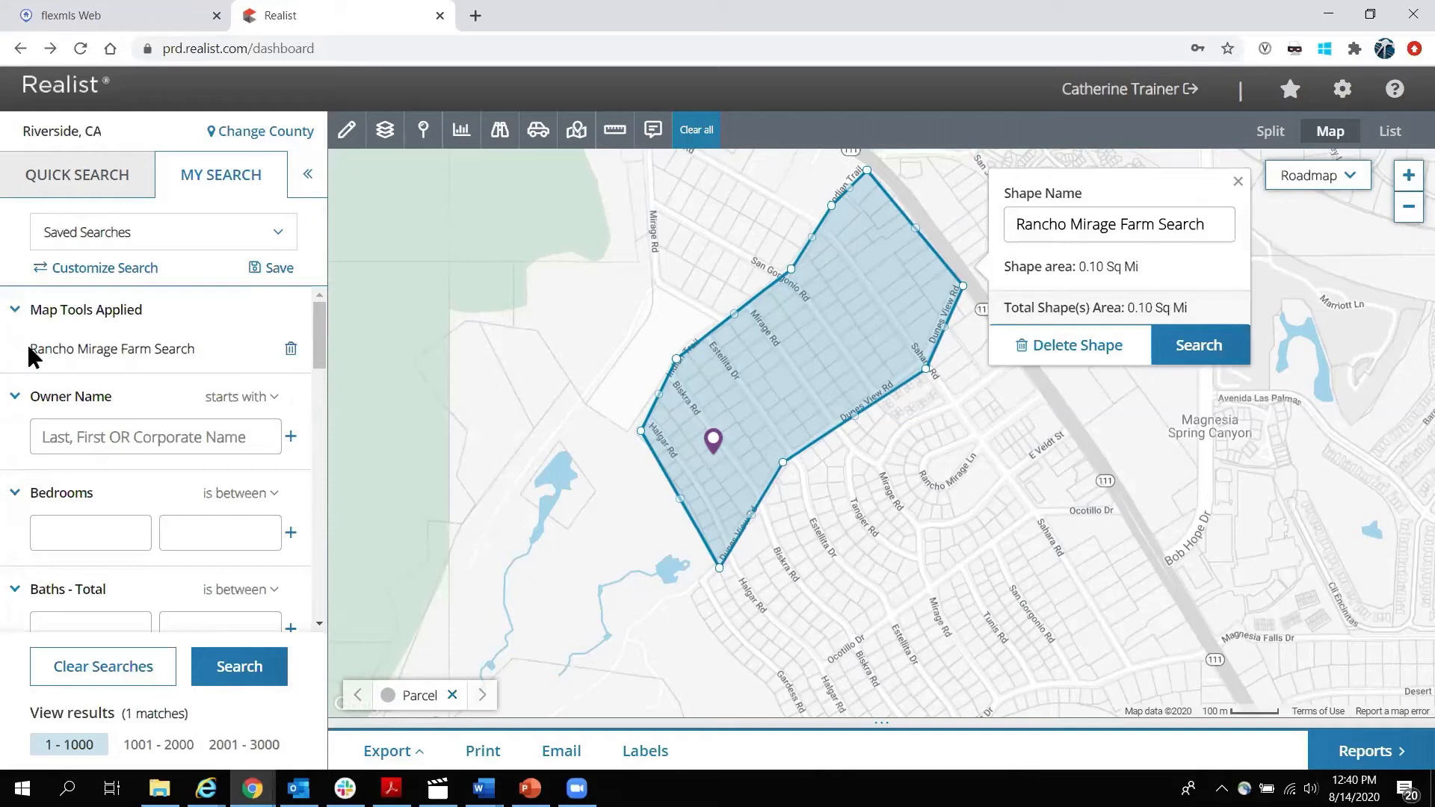
{"action": "left_click_drag", "start_coordinate": [45, 348], "coordinate": [224, 360]}
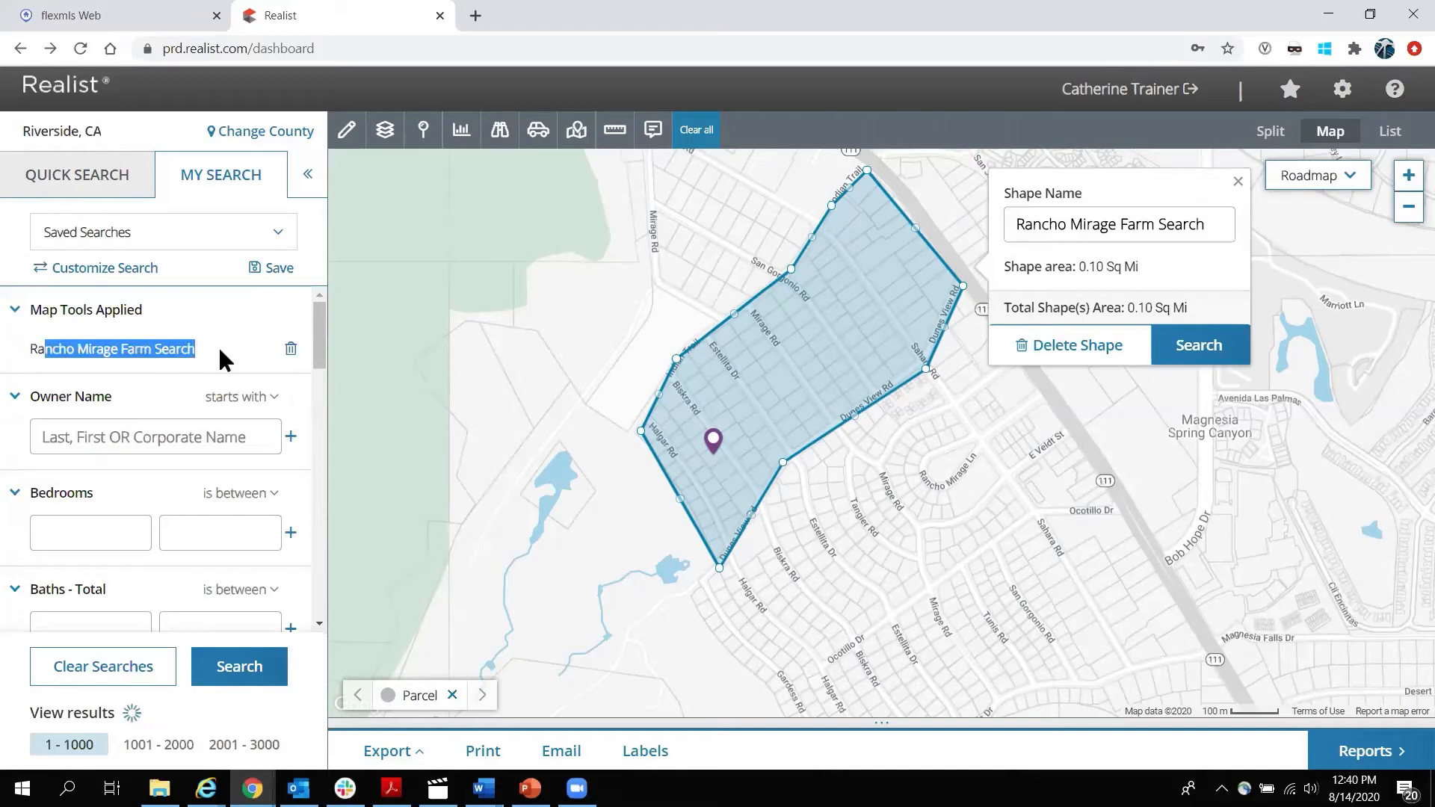
{"action": "left_click", "coordinate": [119, 341]}
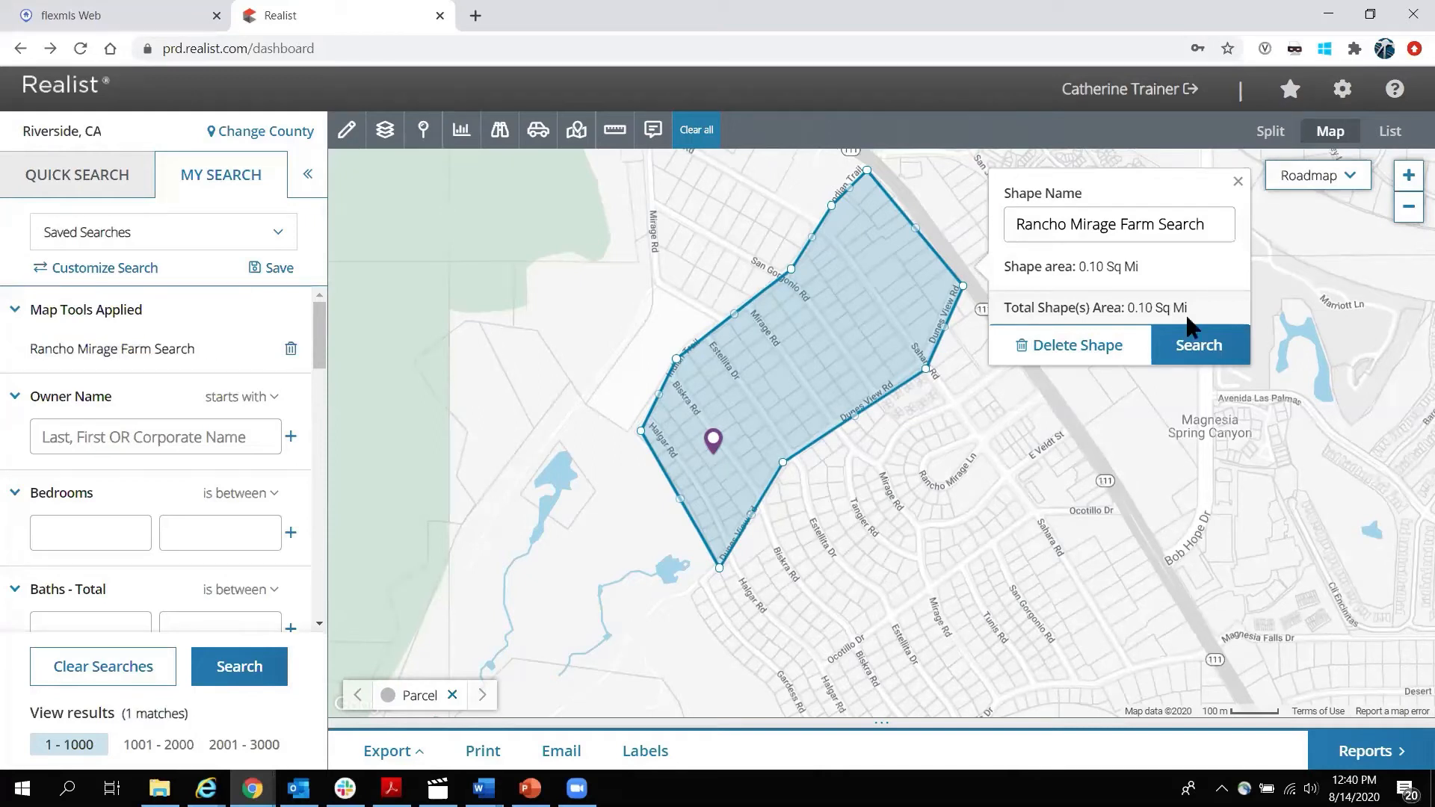
{"action": "left_click", "coordinate": [1238, 181]}
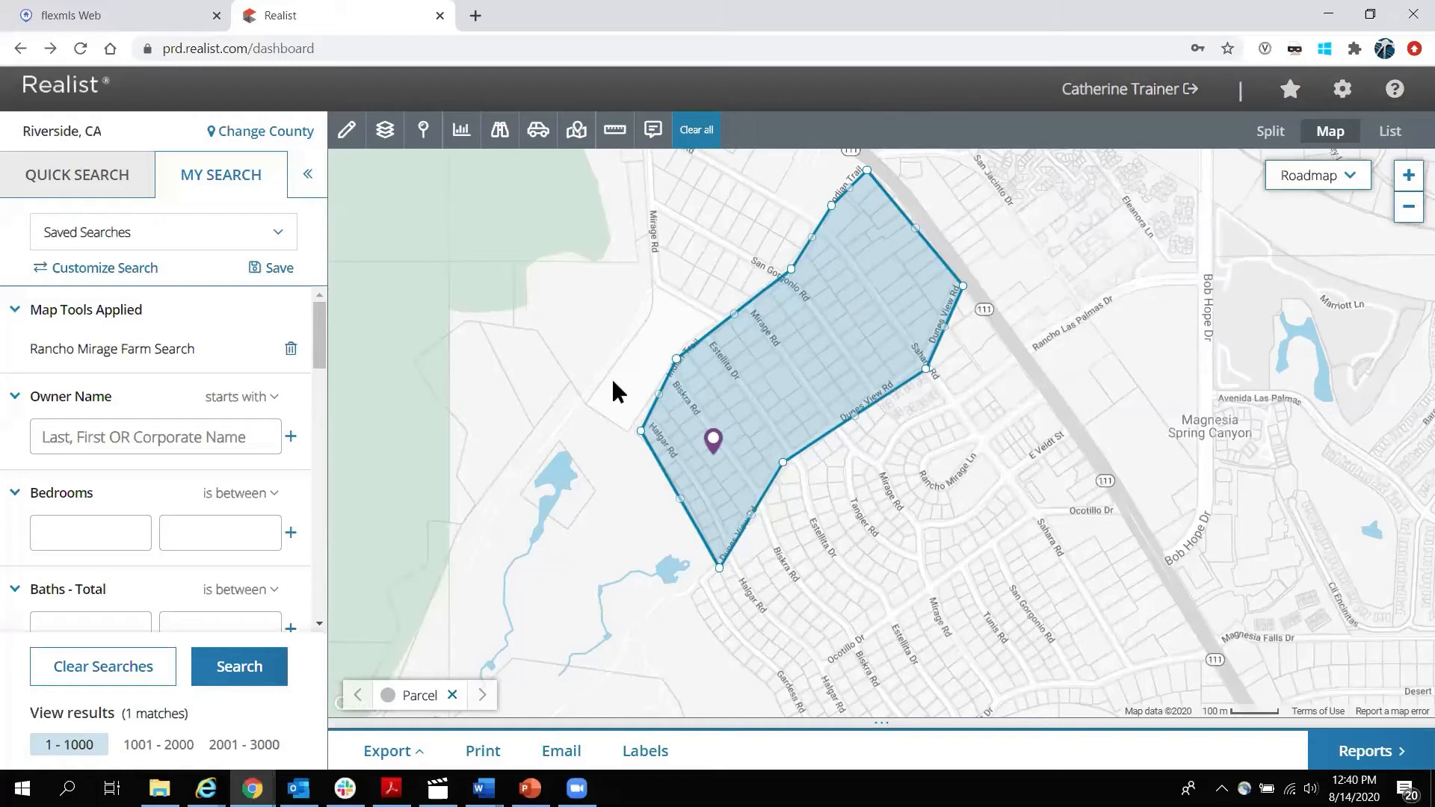
{"action": "scroll", "coordinate": [173, 421], "scroll_direction": "down", "scroll_amount": 10}
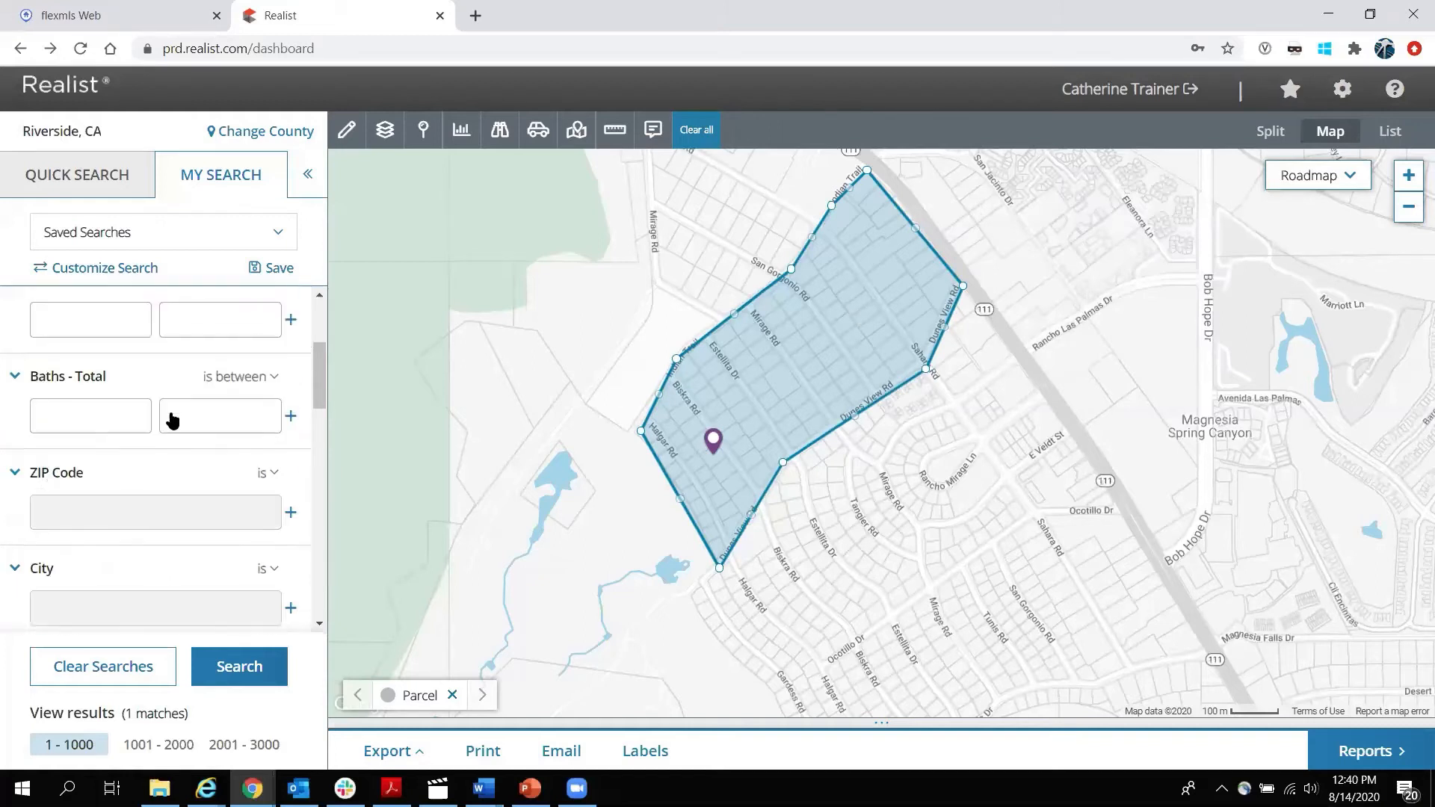
{"action": "scroll", "coordinate": [164, 420], "scroll_direction": "down", "scroll_amount": 4}
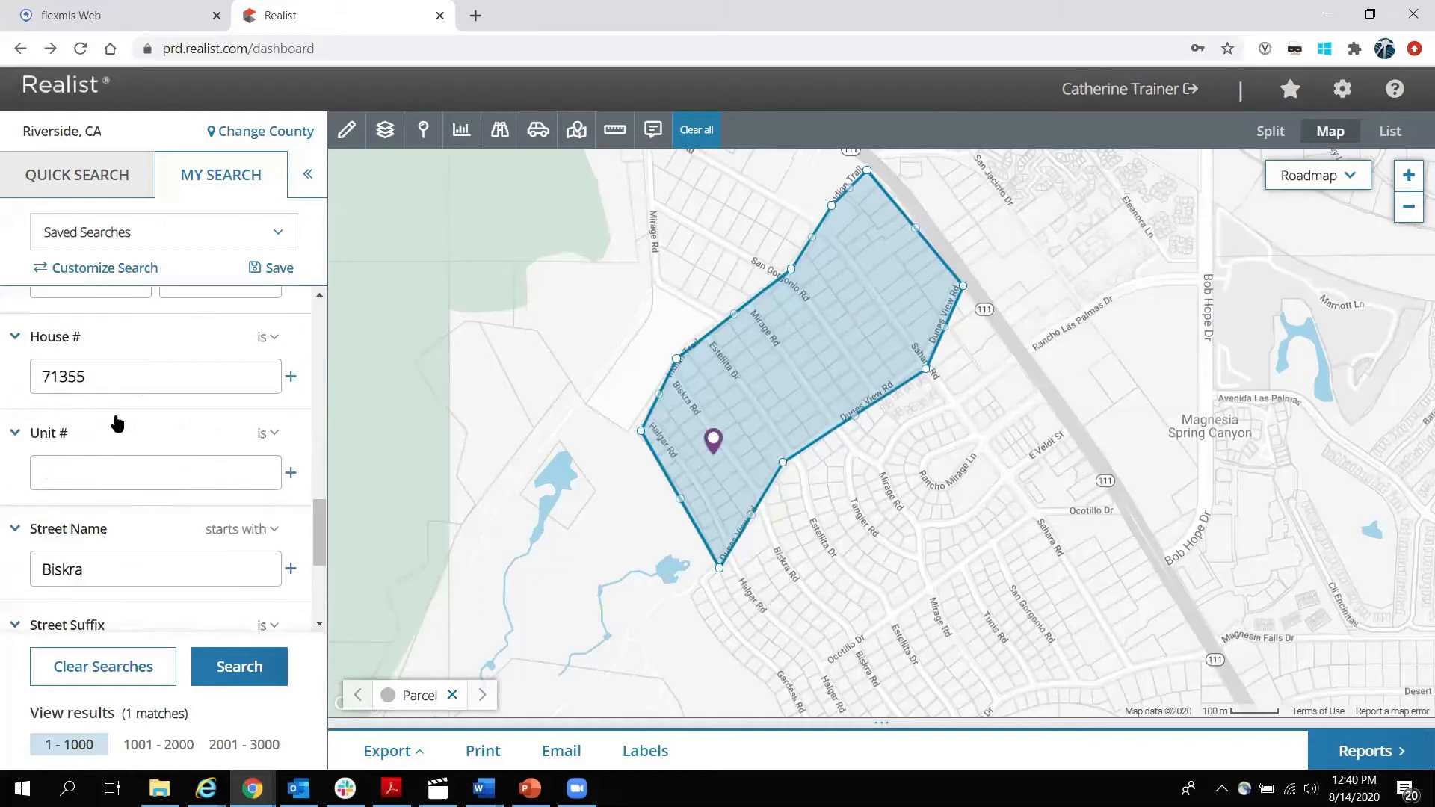
{"action": "double_click", "coordinate": [108, 570]}
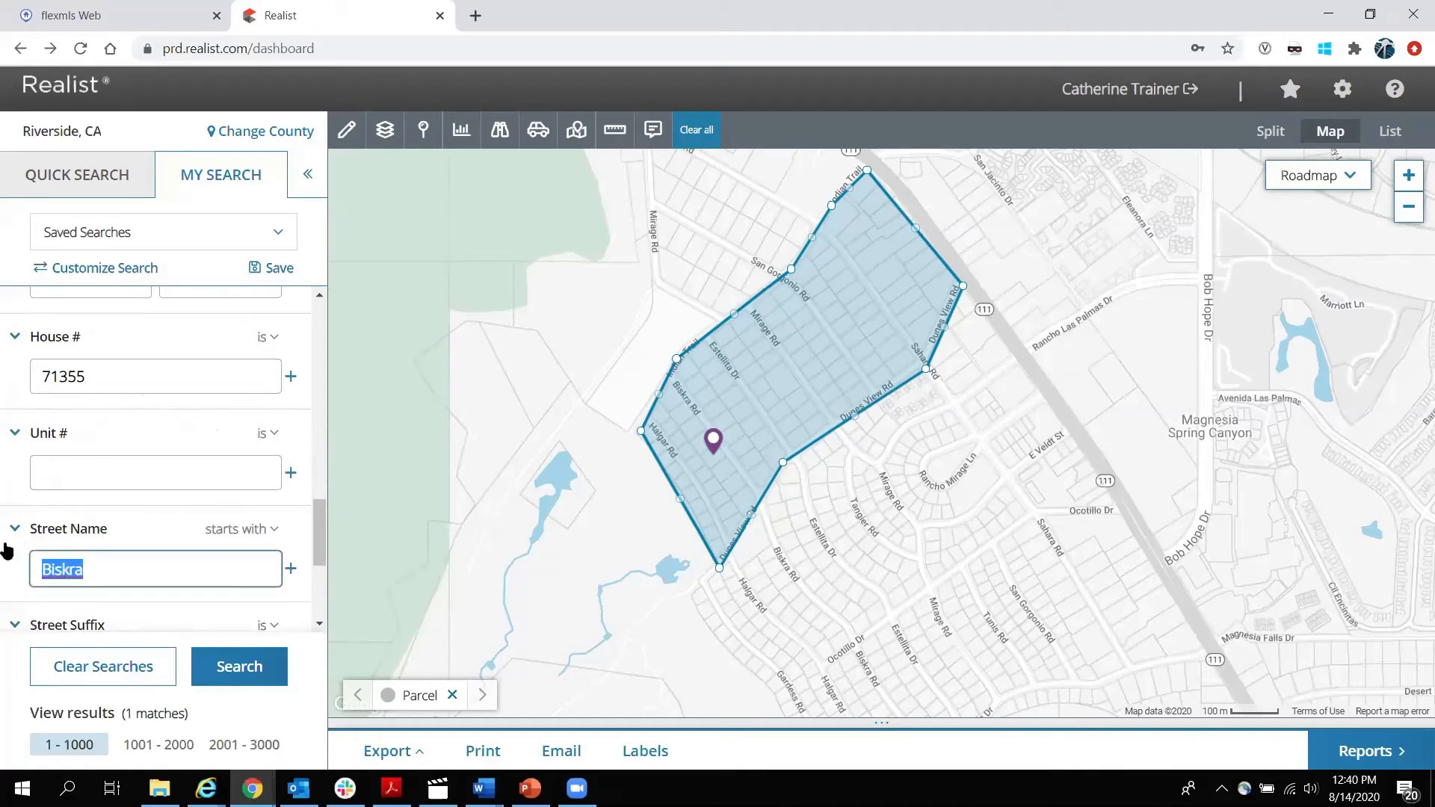
{"action": "key", "text": "BackSpace"}
{"action": "double_click", "coordinate": [130, 376]}
{"action": "key", "text": "BackSpace"}
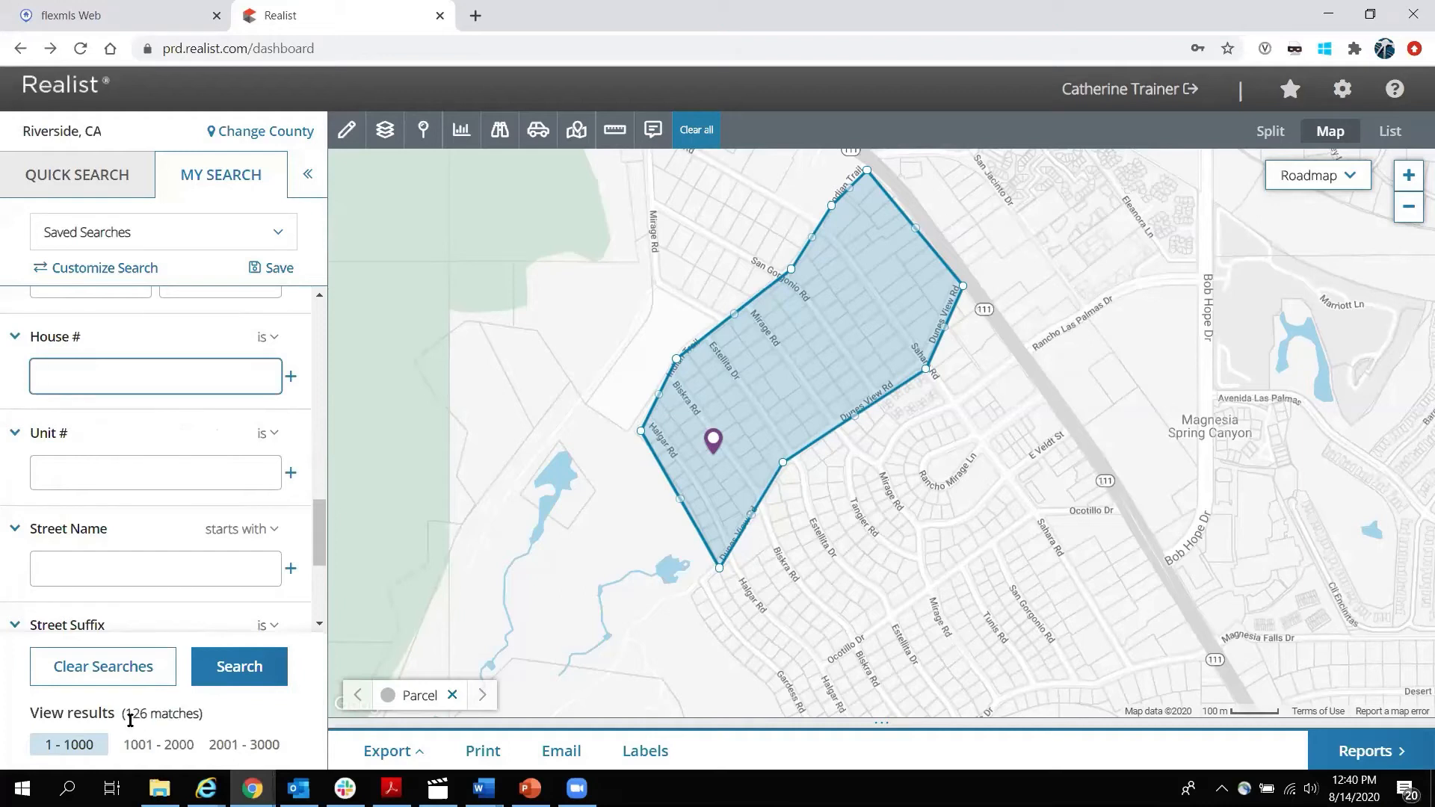
Set Recording Date to less than 1/1/2010 and search, cutting 126 matches to 57.
{"action": "left_click_drag", "start_coordinate": [126, 714], "coordinate": [201, 711]}
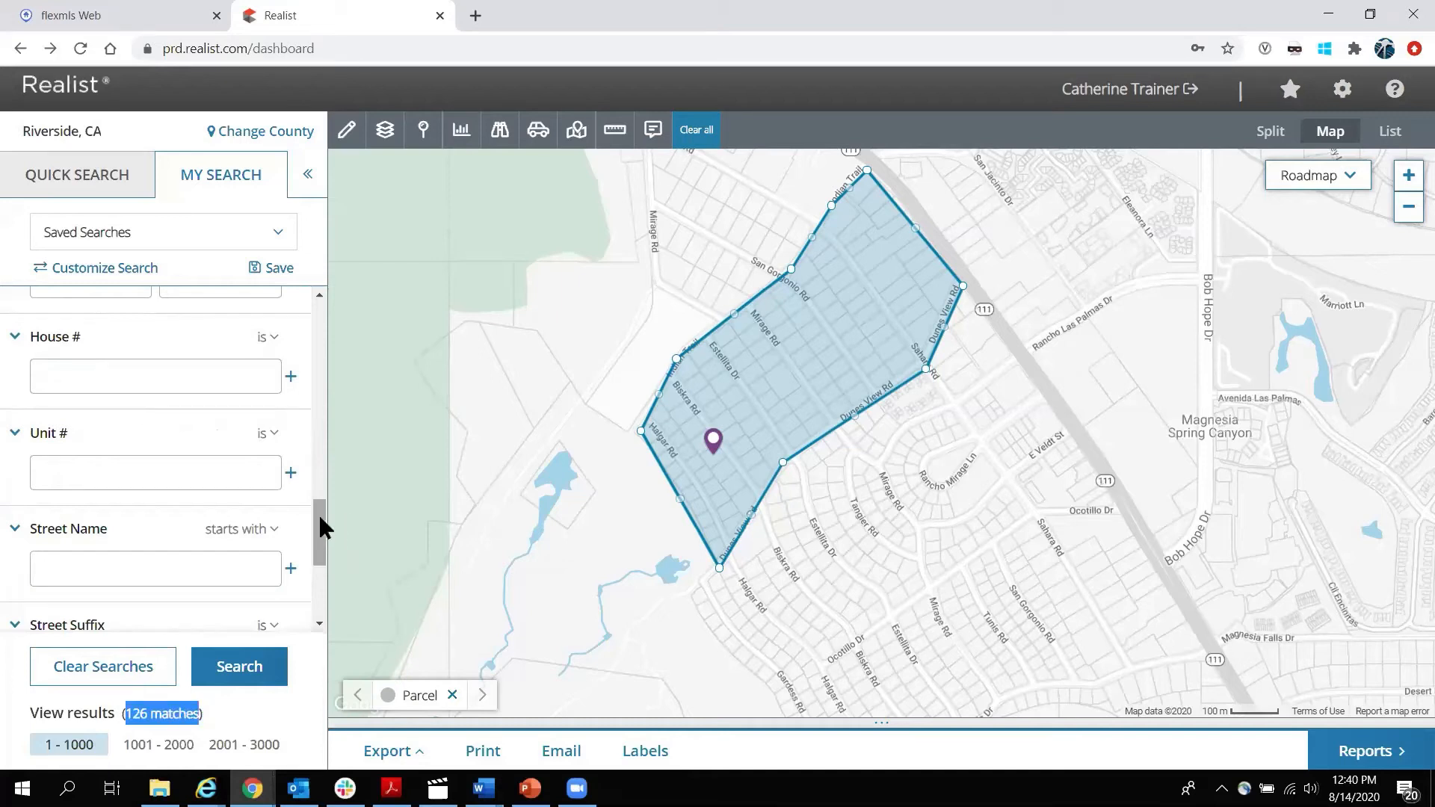
{"action": "left_click_drag", "start_coordinate": [320, 516], "coordinate": [323, 478]}
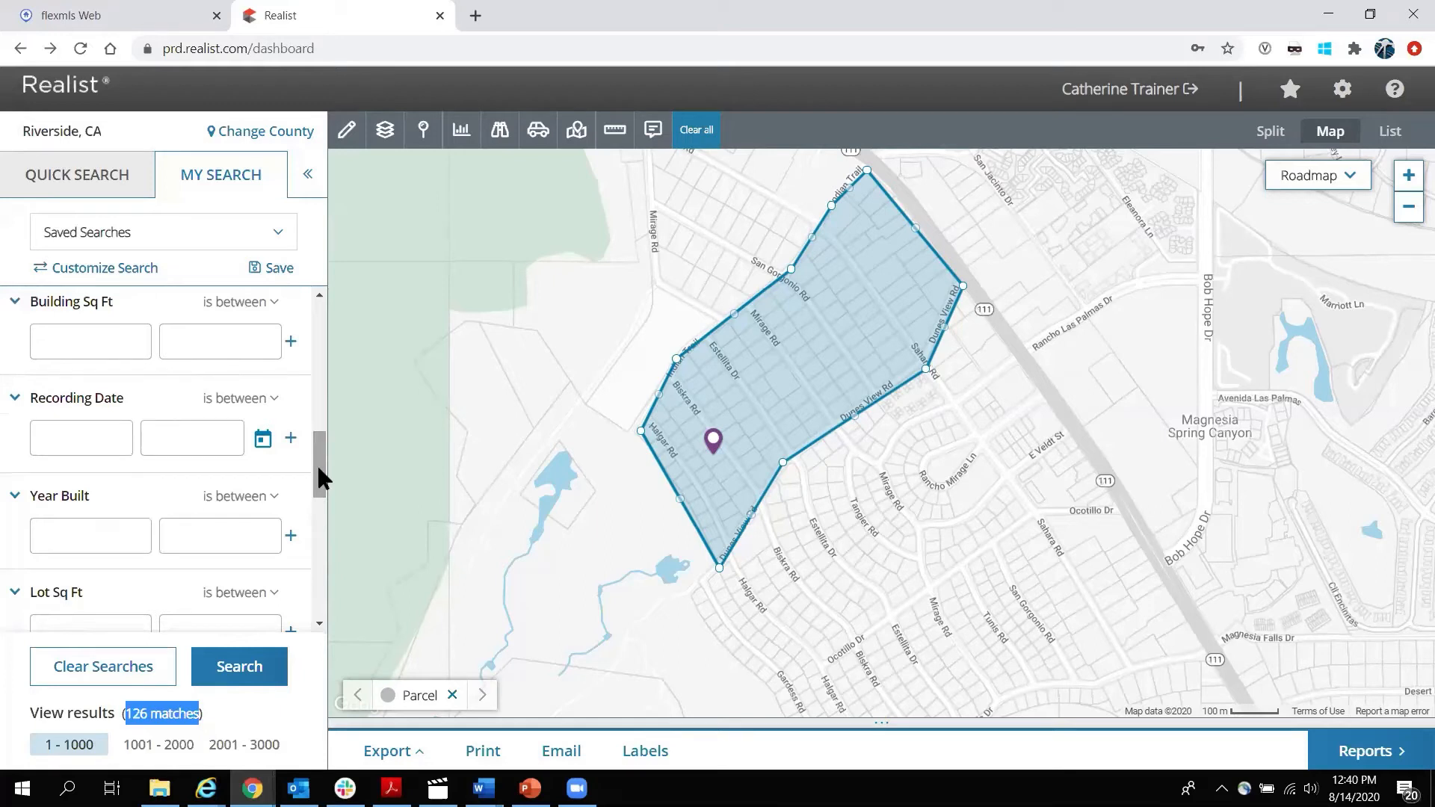
{"action": "left_click", "coordinate": [275, 396]}
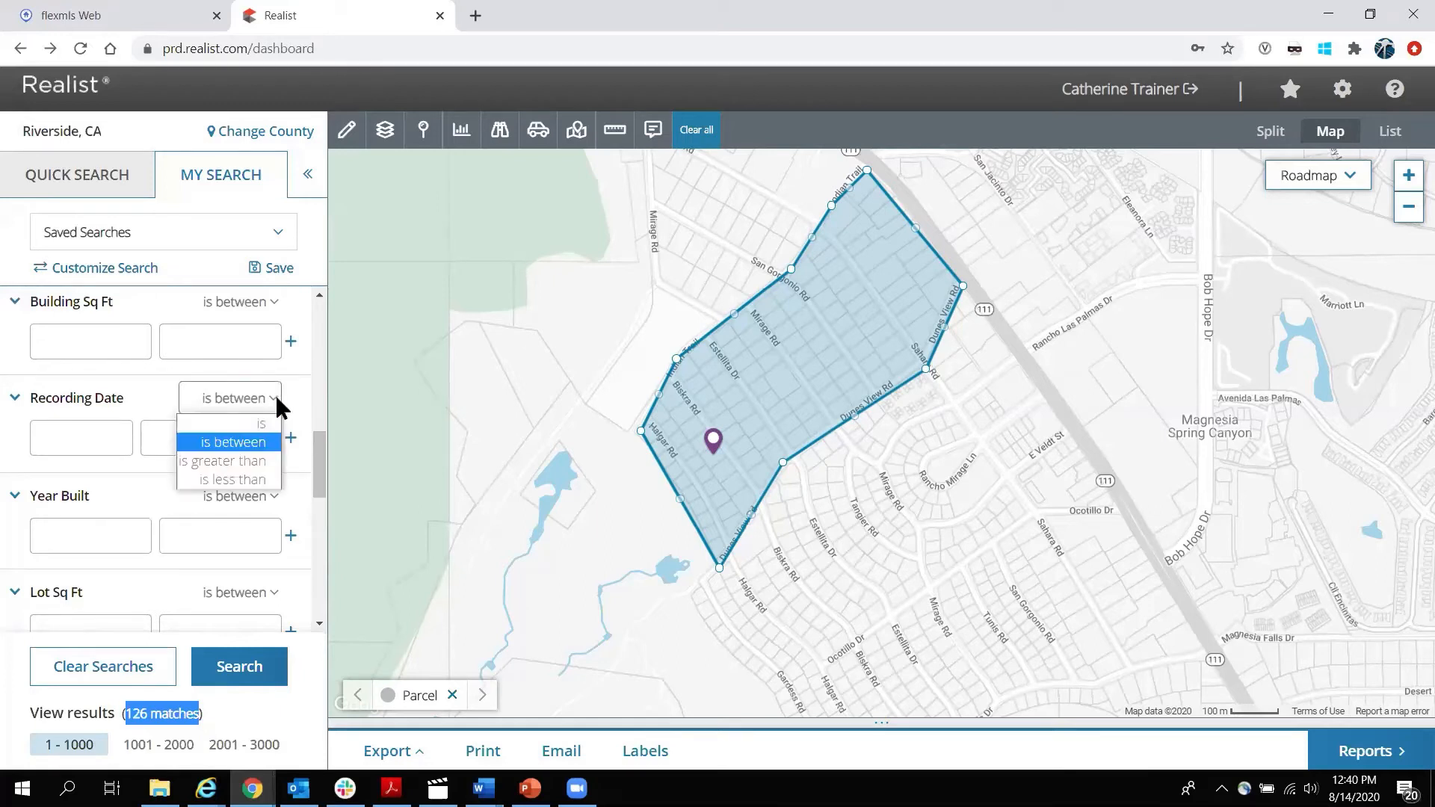
{"action": "left_click", "coordinate": [227, 479]}
{"action": "left_click", "coordinate": [104, 428]}
{"action": "type", "text": "1/1/2010"}
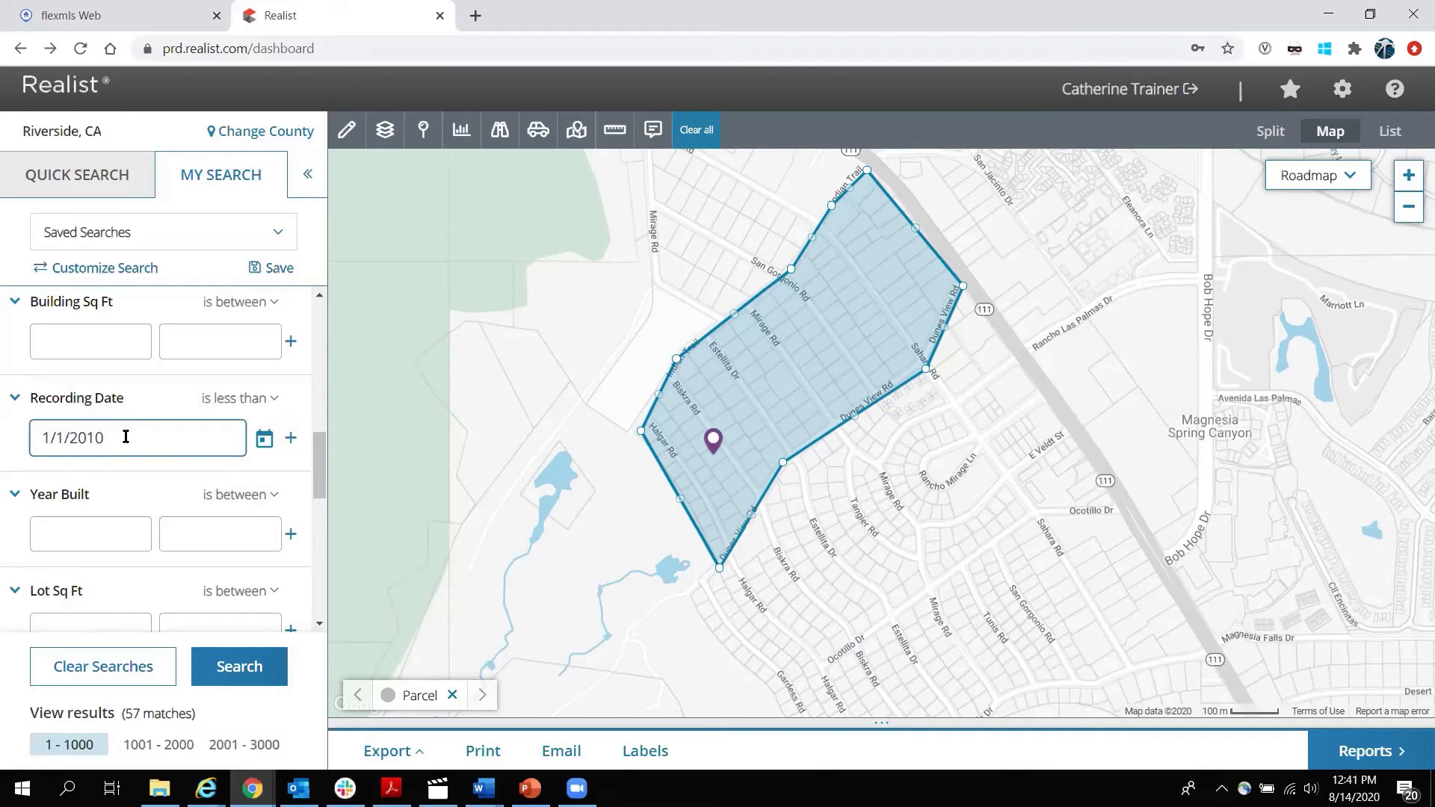
{"action": "left_click", "coordinate": [239, 666]}
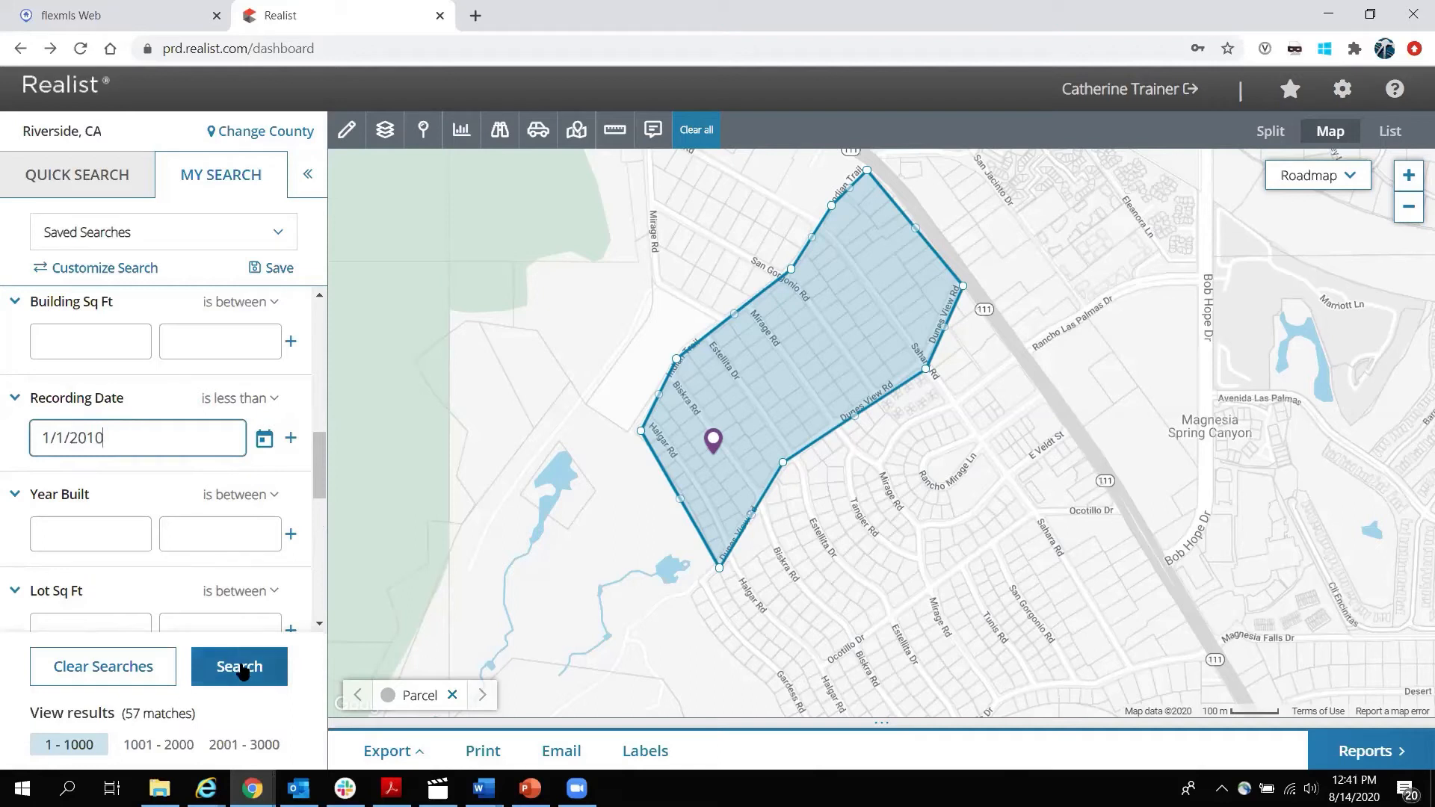
{"action": "double_click", "coordinate": [131, 712]}
{"action": "left_click", "coordinate": [245, 671]}
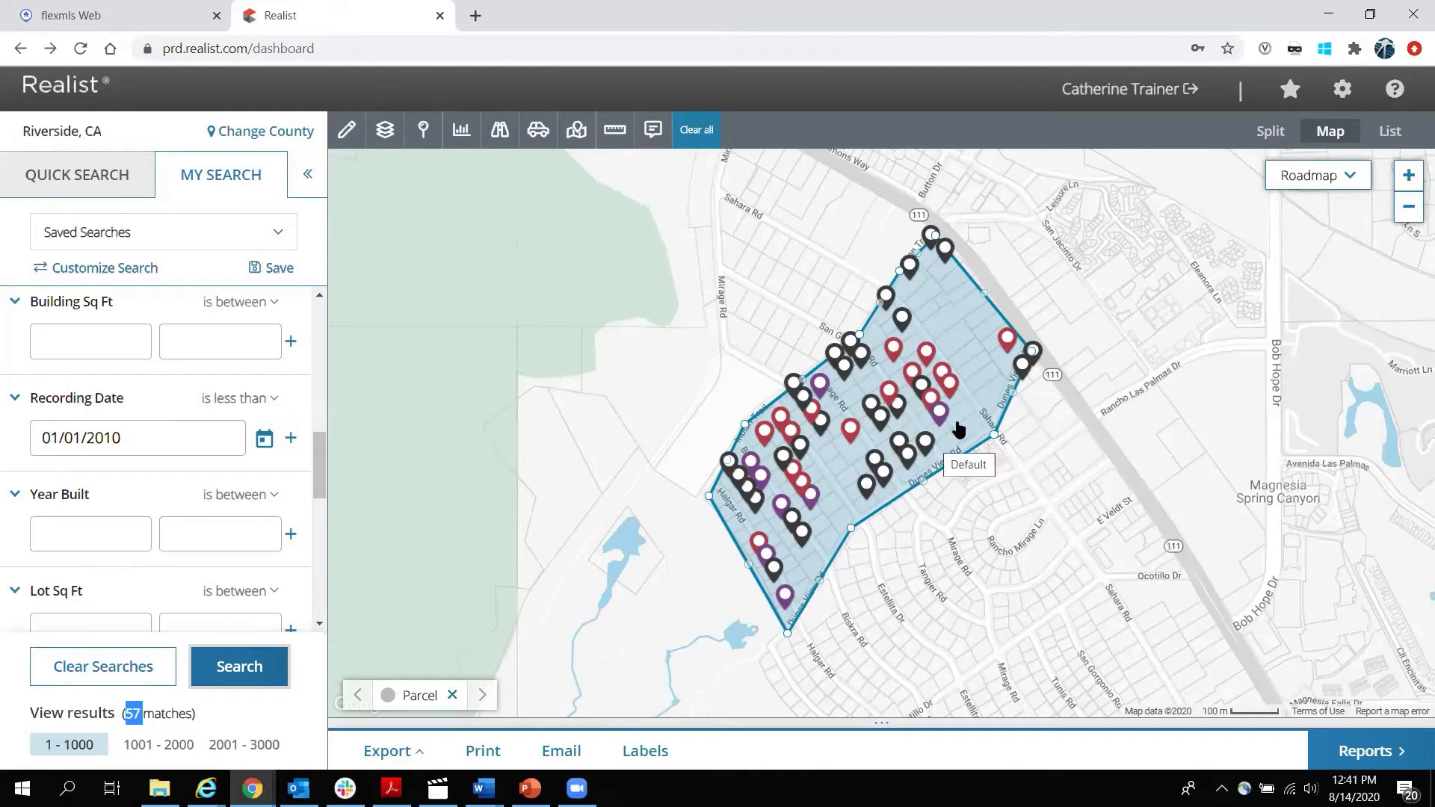
Switch to the split results view and uncheck rows 21 and 22, leaving 55 selected.
{"action": "left_click", "coordinate": [1274, 133]}
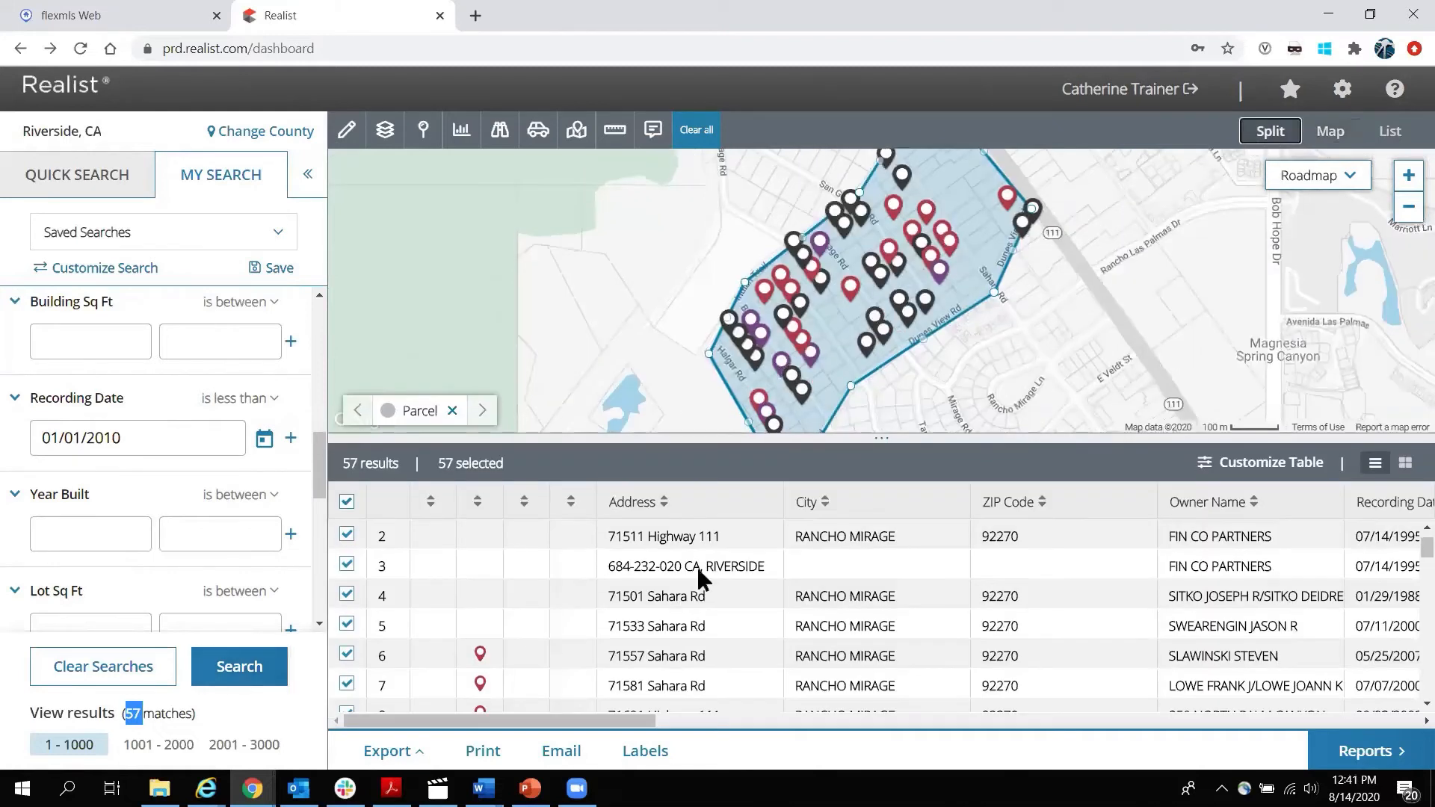
{"action": "scroll", "coordinate": [356, 607], "scroll_direction": "down", "scroll_amount": 3}
{"action": "scroll", "coordinate": [355, 631], "scroll_direction": "down", "scroll_amount": 3}
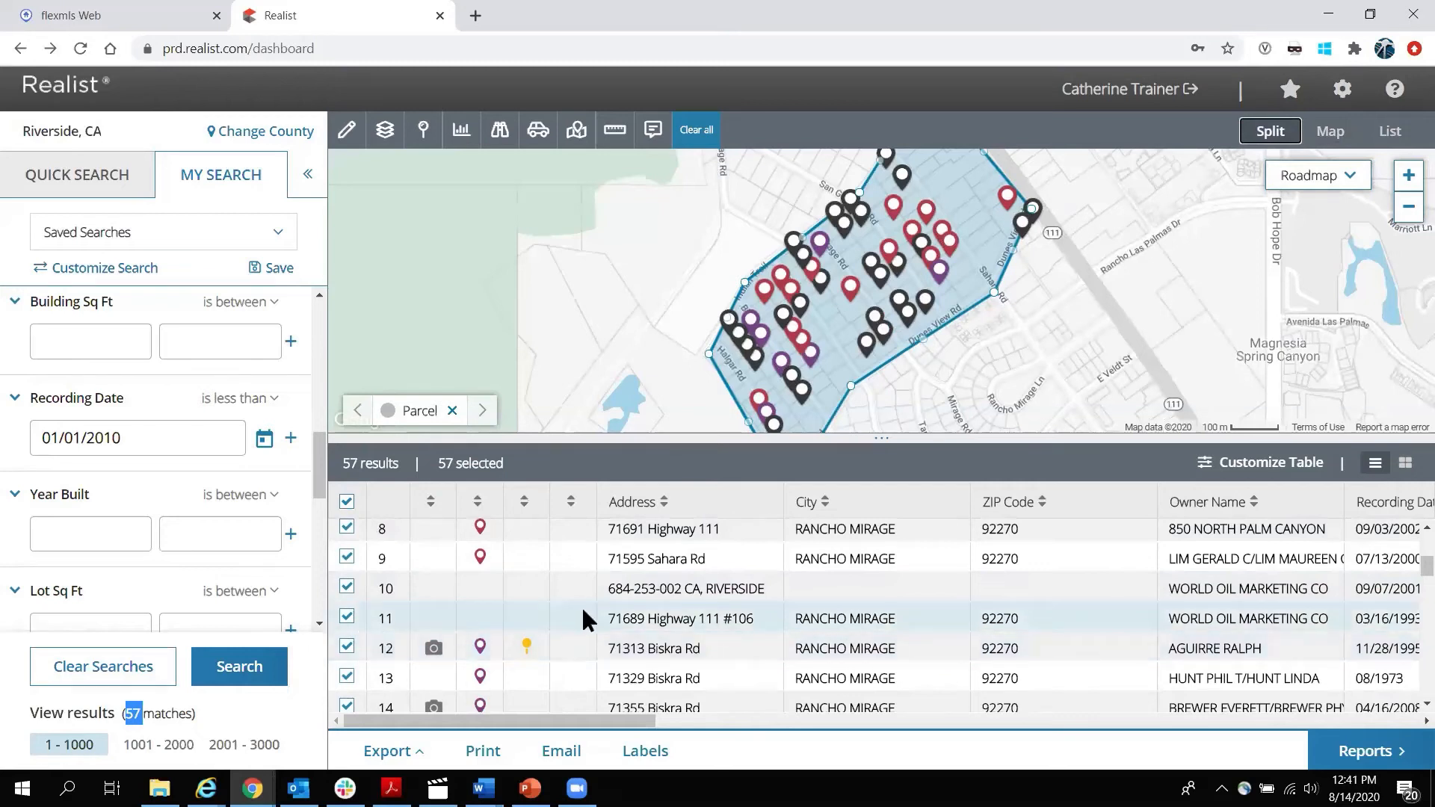
{"action": "scroll", "coordinate": [553, 595], "scroll_direction": "down", "scroll_amount": 3}
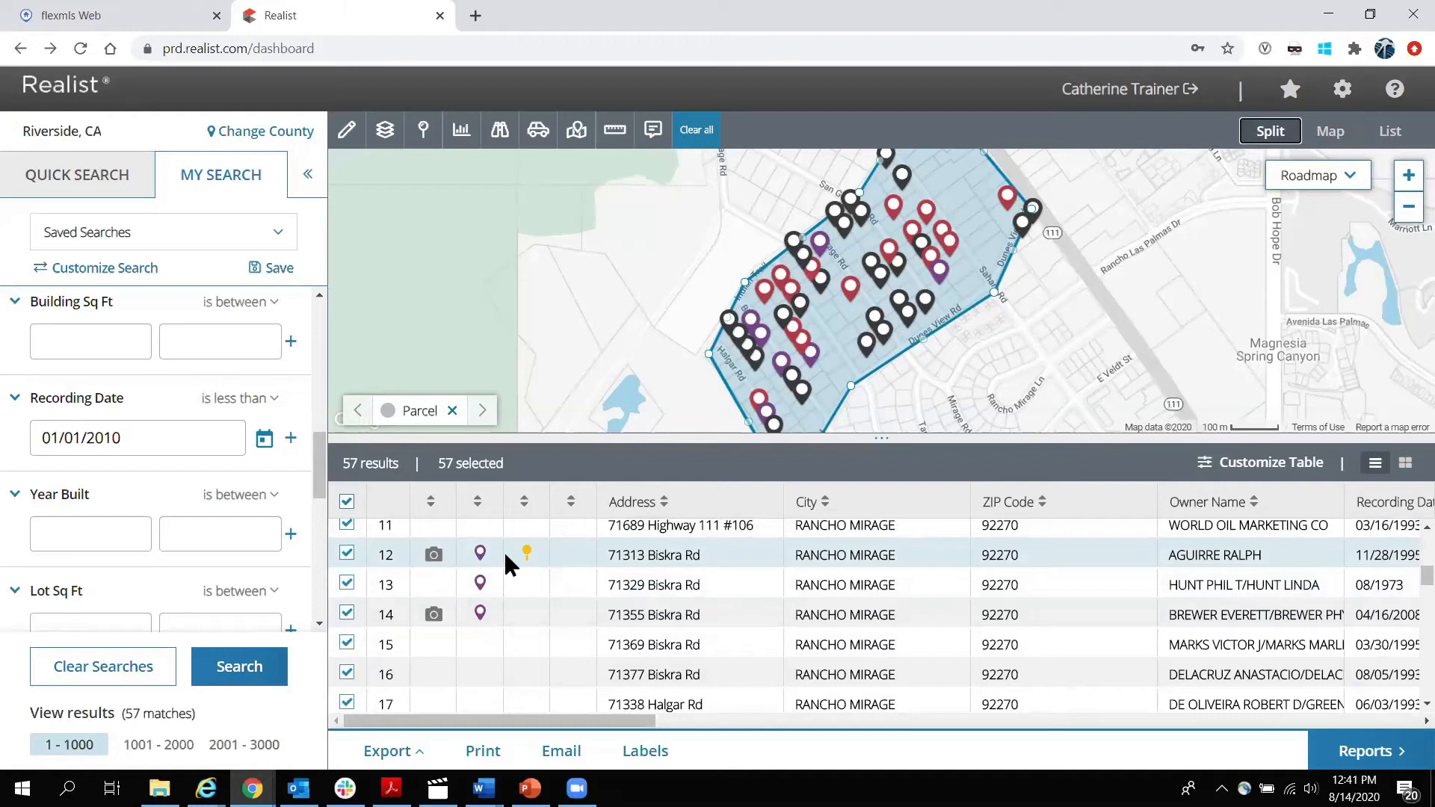
{"action": "scroll", "coordinate": [503, 553], "scroll_direction": "down", "scroll_amount": 10}
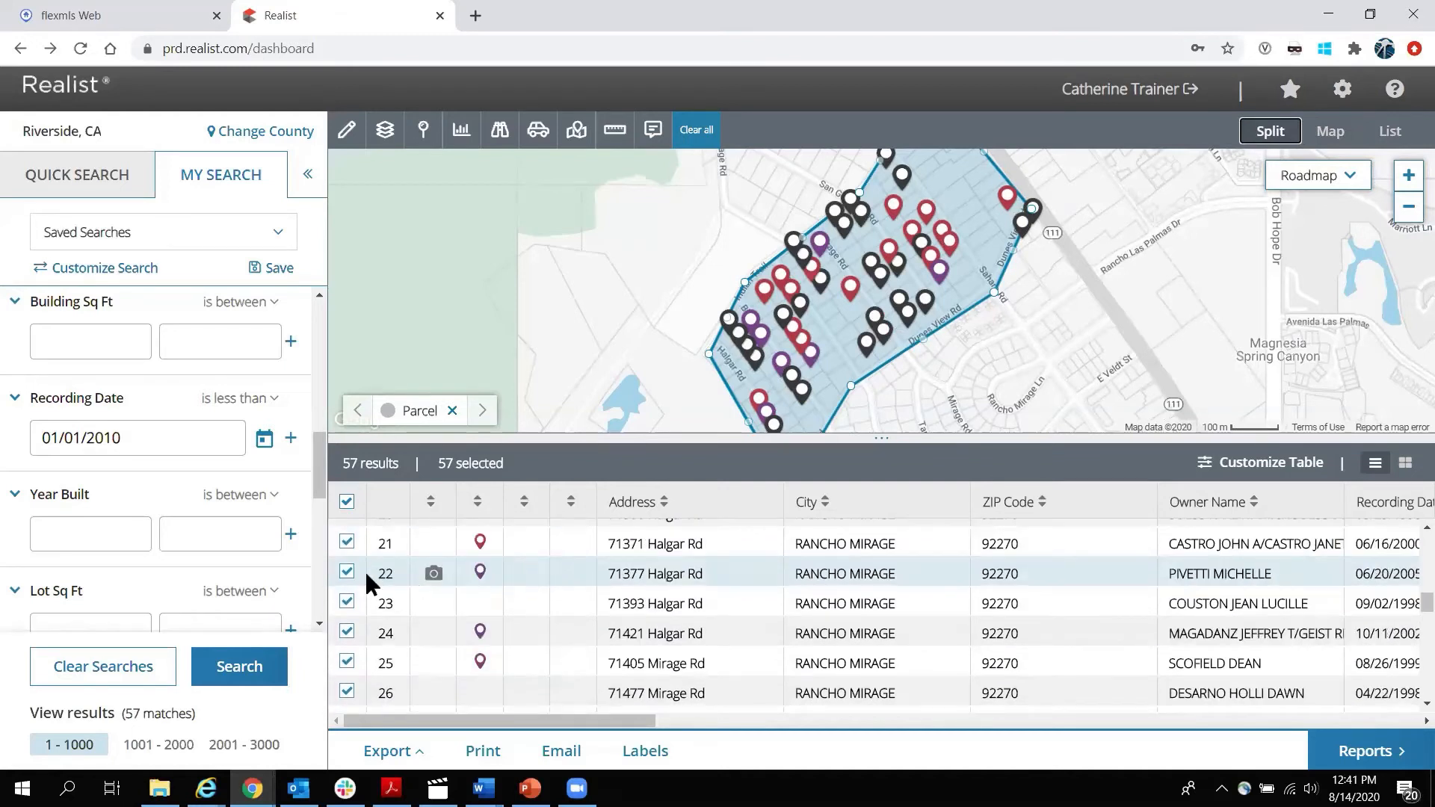
{"action": "left_click", "coordinate": [348, 572]}
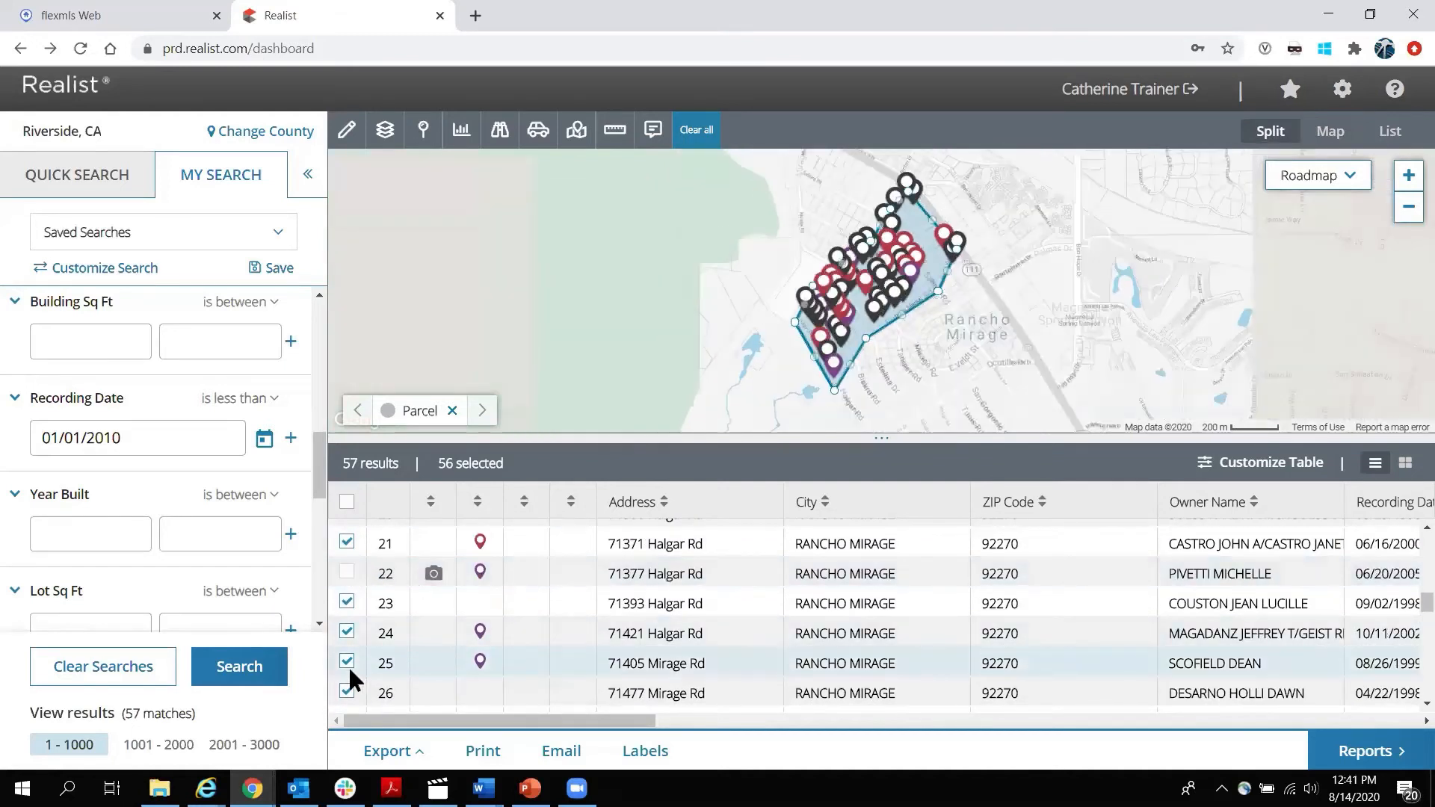
{"action": "left_click", "coordinate": [348, 543]}
{"action": "scroll", "coordinate": [646, 628], "scroll_direction": "down", "scroll_amount": 15}
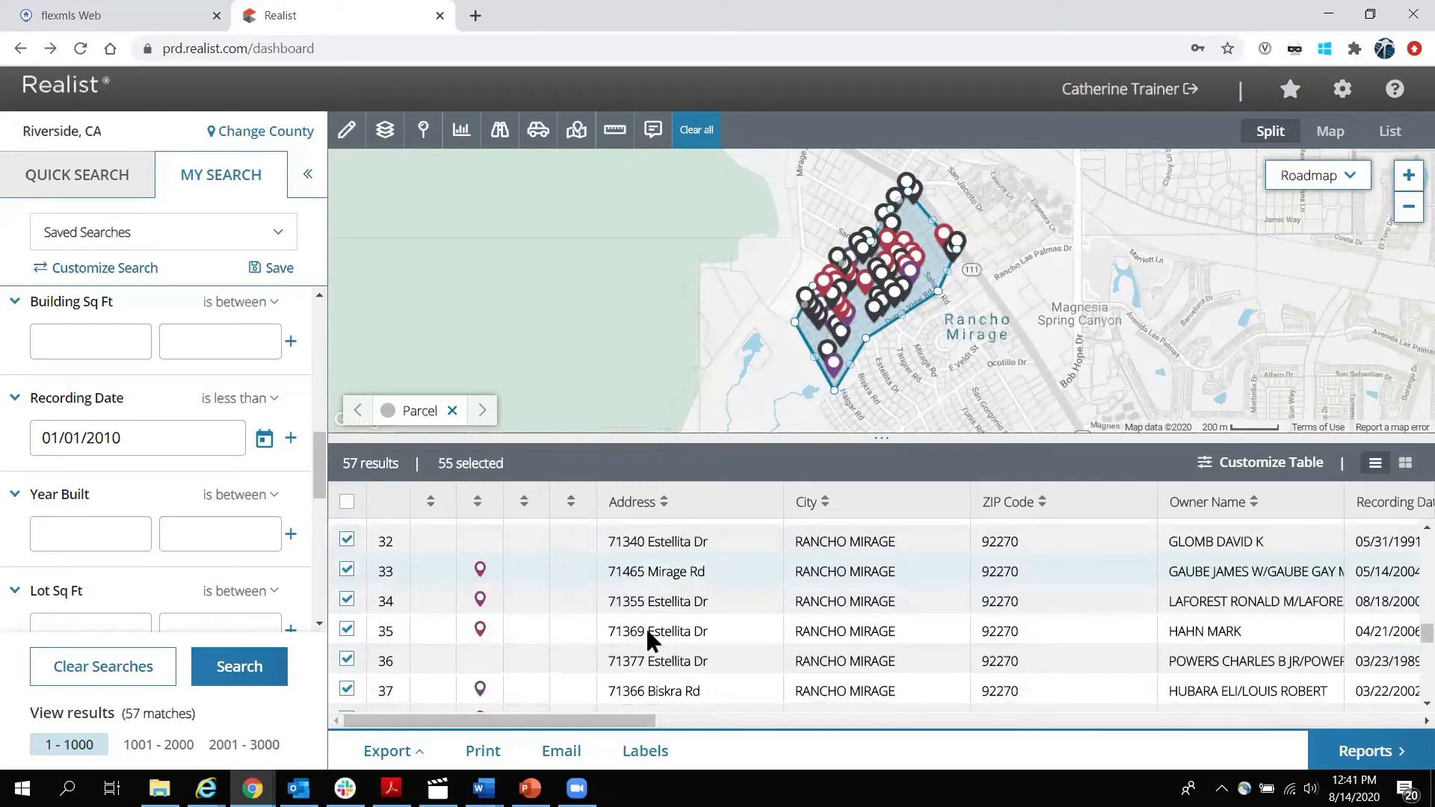
{"action": "scroll", "coordinate": [646, 627], "scroll_direction": "down", "scroll_amount": 7}
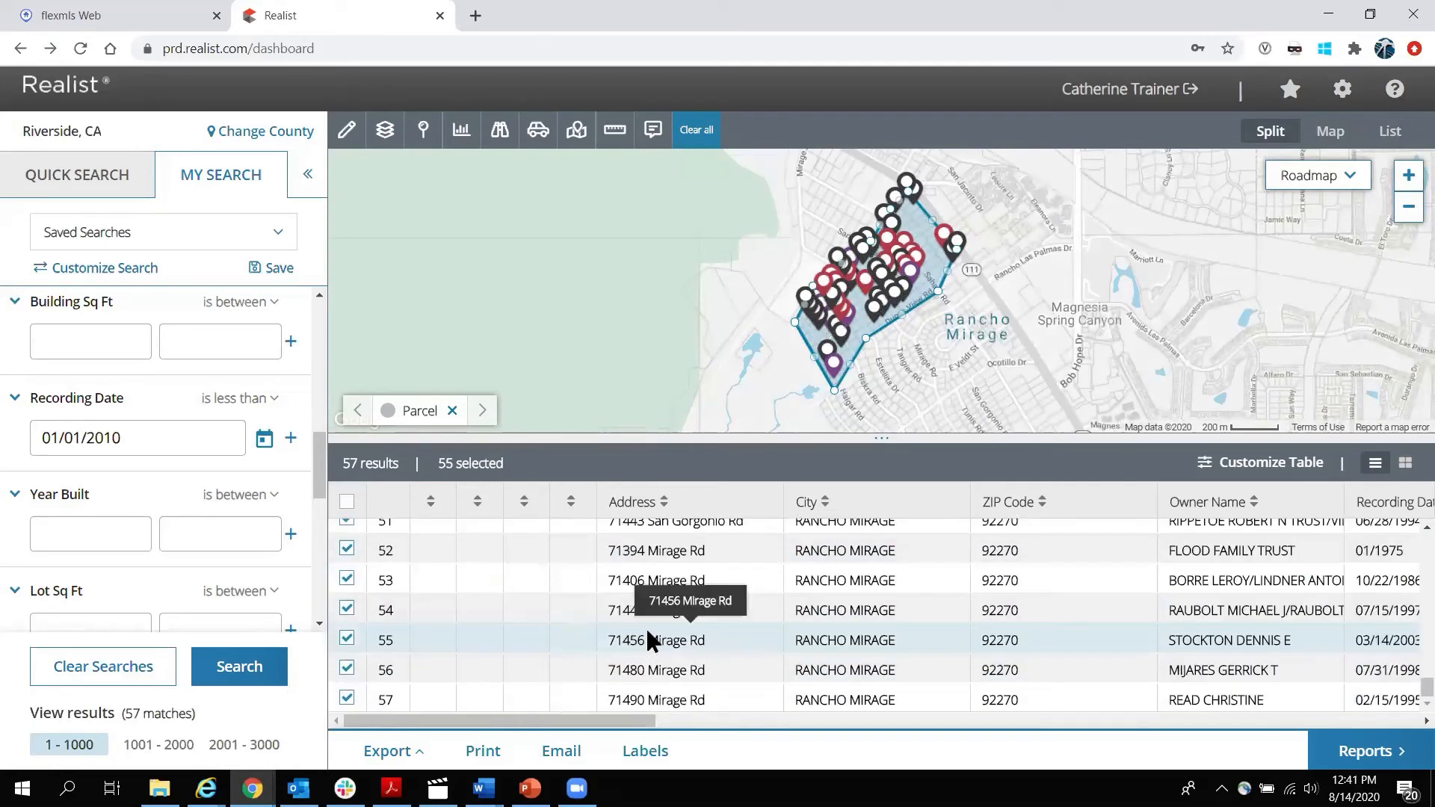
Open the Labels options for the 55 properties and enable Show Current Owner and Create Custom Label.
{"action": "left_click", "coordinate": [648, 751]}
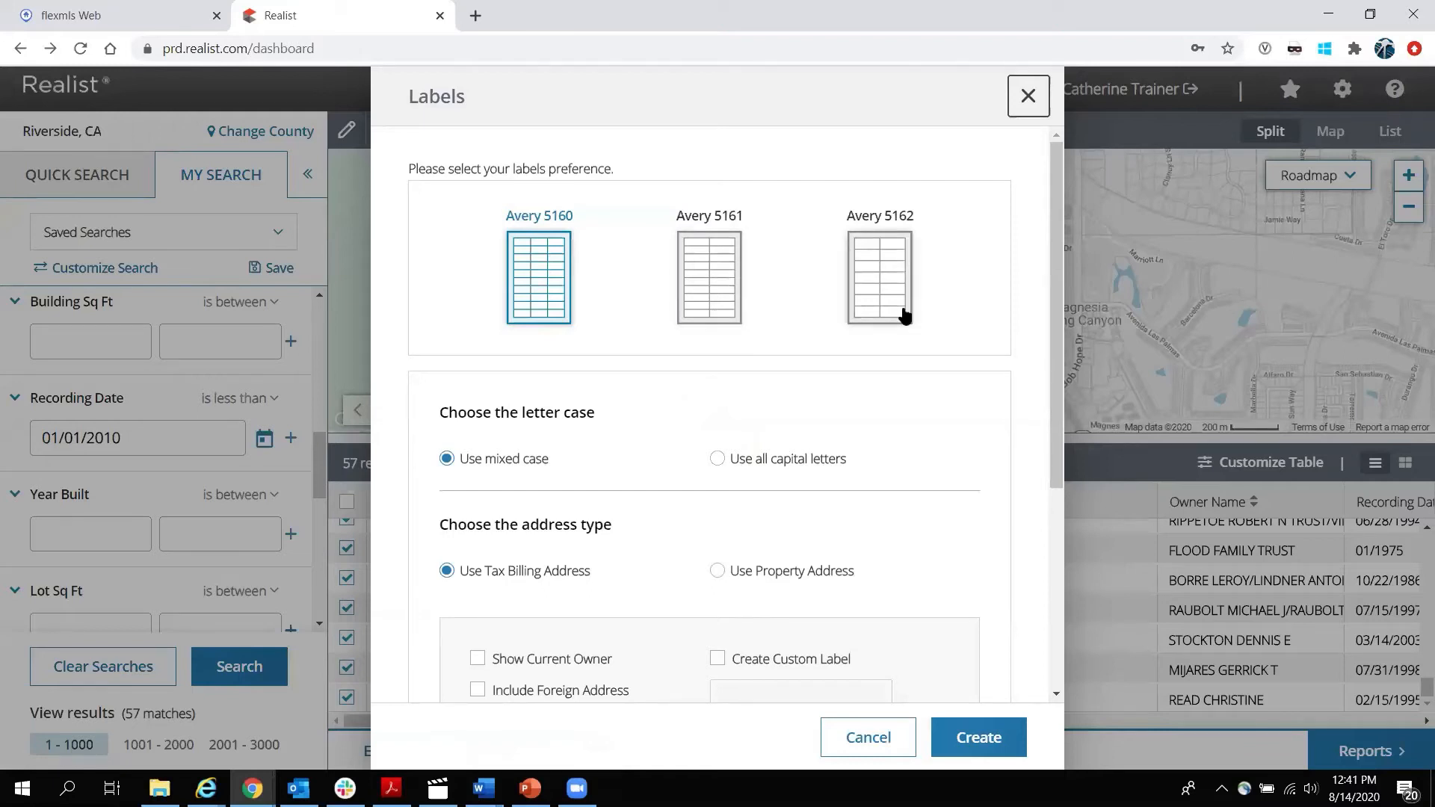
{"action": "scroll", "coordinate": [562, 413], "scroll_direction": "down", "scroll_amount": 2}
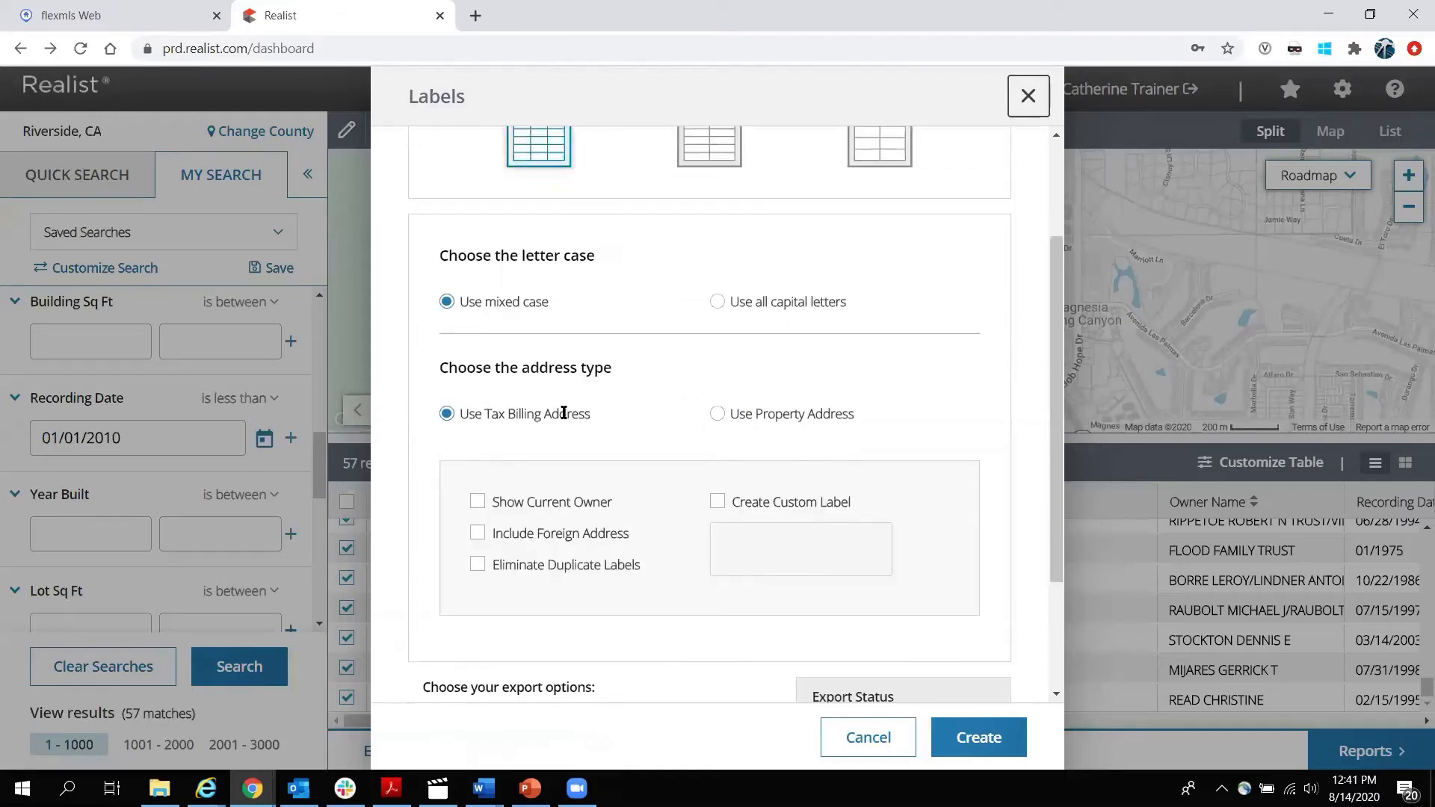
{"action": "scroll", "coordinate": [564, 412], "scroll_direction": "down", "scroll_amount": 1}
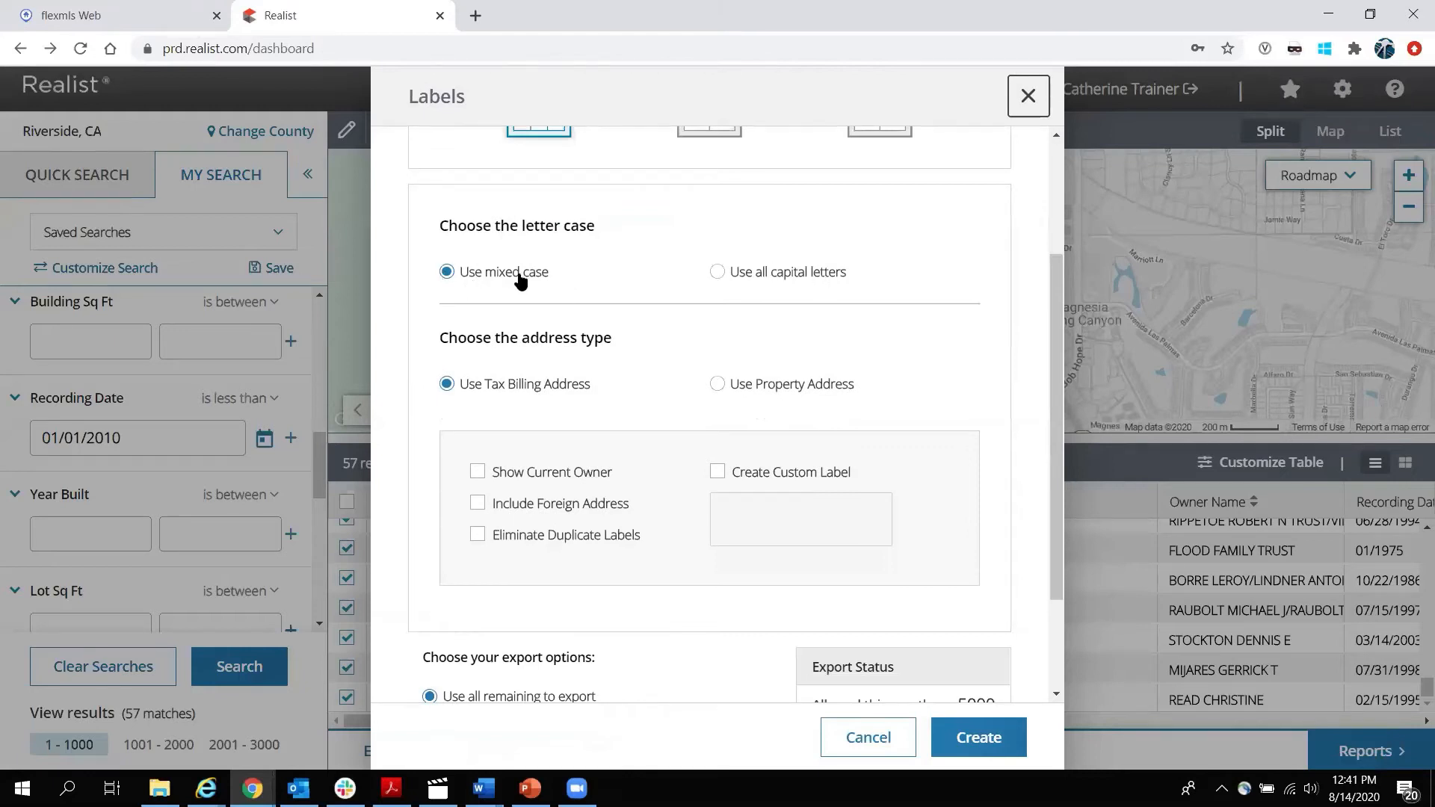
{"action": "scroll", "coordinate": [648, 299], "scroll_direction": "down", "scroll_amount": 3}
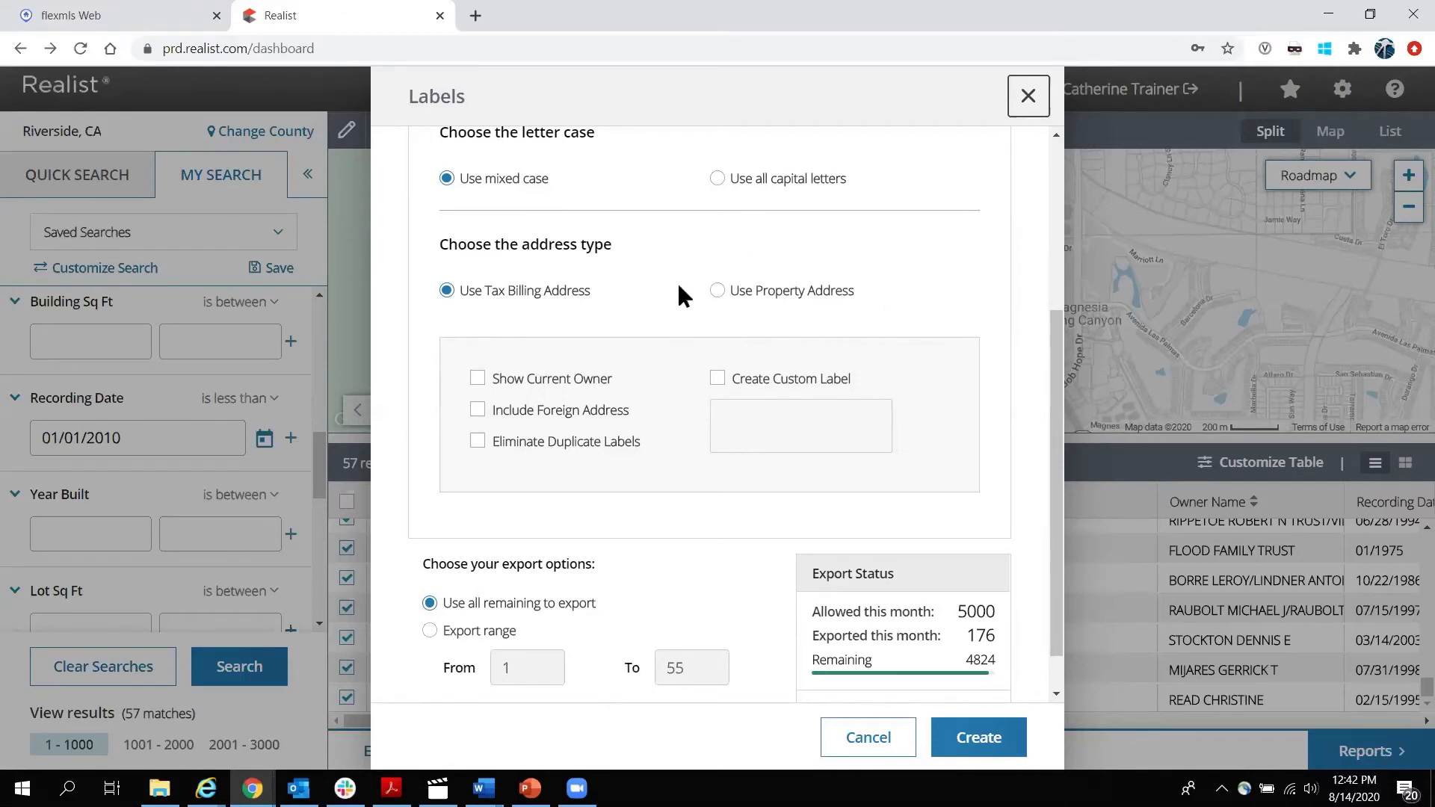
{"action": "left_click", "coordinate": [479, 379]}
{"action": "left_click", "coordinate": [718, 378]}
Add the custom line 'Future Homeseller', include foreign addresses, eliminate duplicates, and create the labels.
{"action": "left_click", "coordinate": [740, 420]}
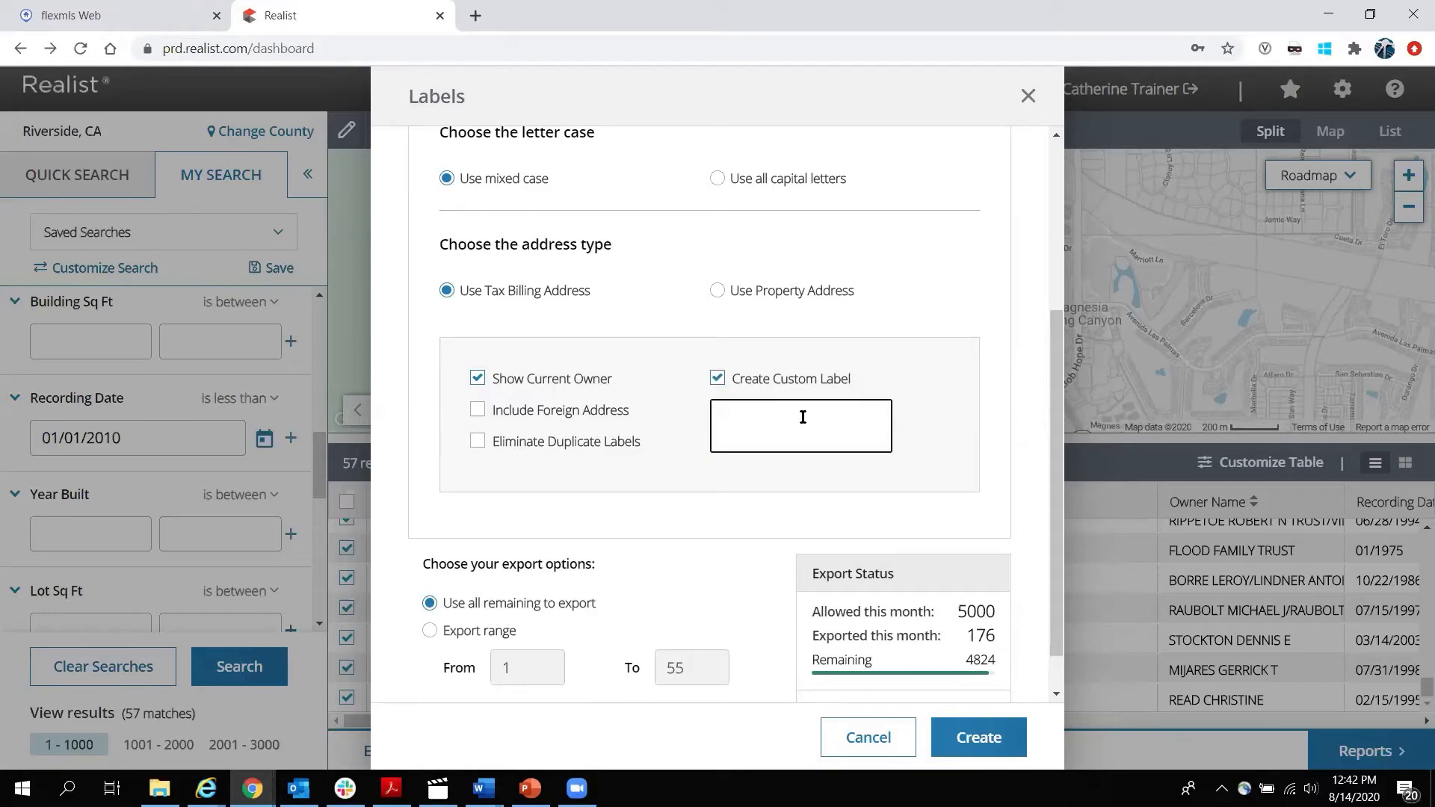
{"action": "type", "text": "Future Homeseller"}
{"action": "left_click", "coordinate": [478, 411]}
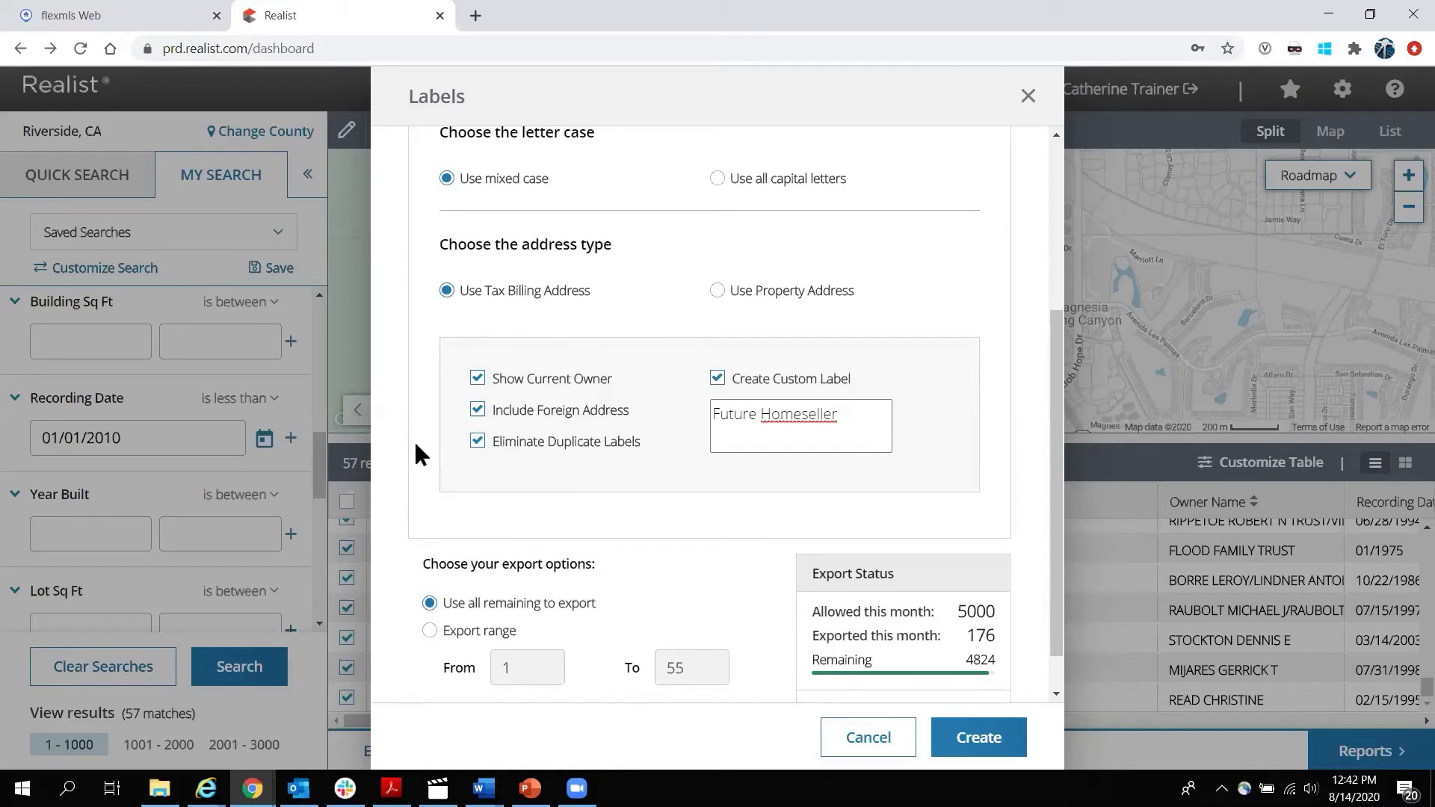
{"action": "scroll", "coordinate": [420, 443], "scroll_direction": "down", "scroll_amount": 1}
{"action": "mouse_move", "coordinate": [986, 560]}
{"action": "left_mouse_down"}
{"action": "mouse_move", "coordinate": [963, 559]}
{"action": "mouse_move", "coordinate": [1012, 557]}
{"action": "left_mouse_up"}
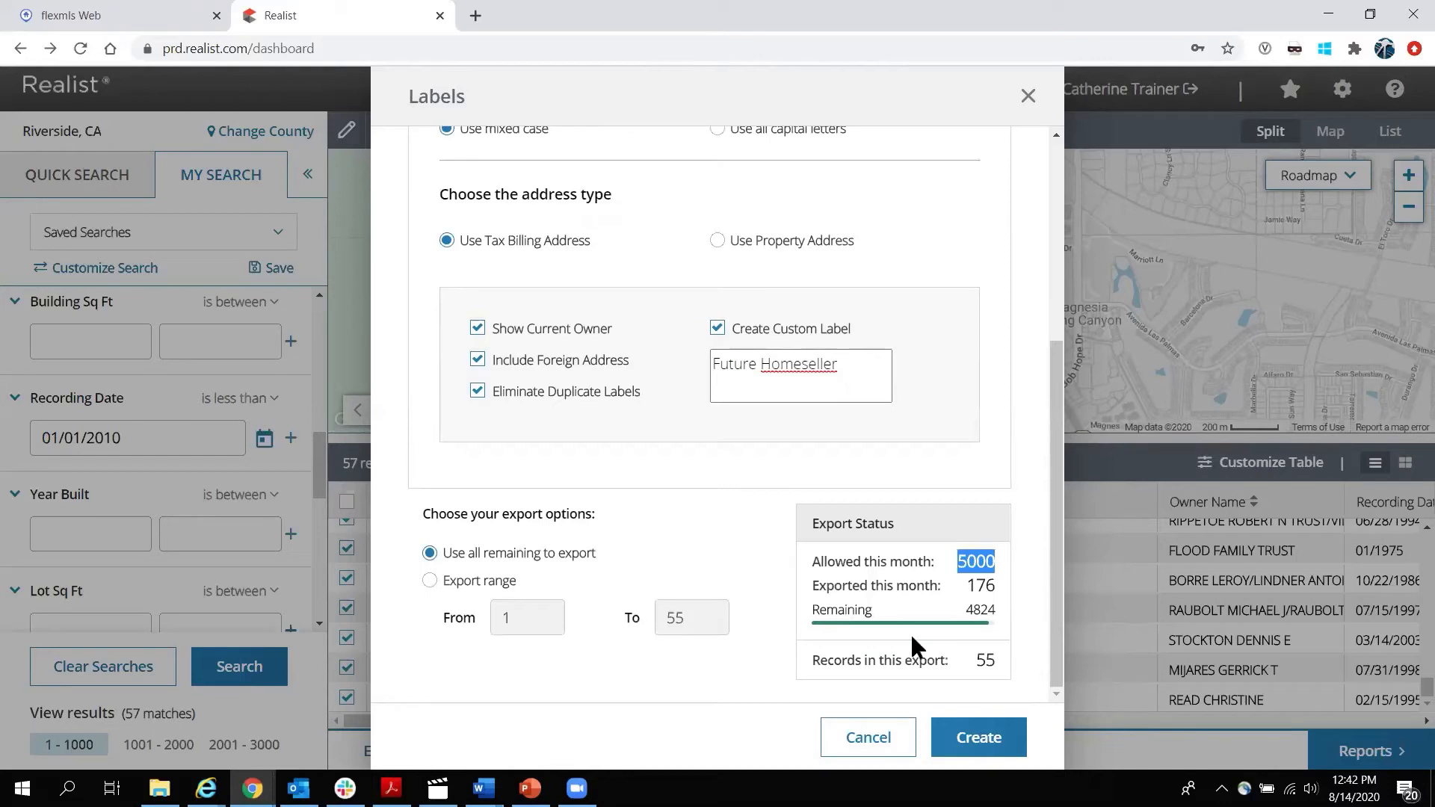
{"action": "left_click", "coordinate": [985, 738]}
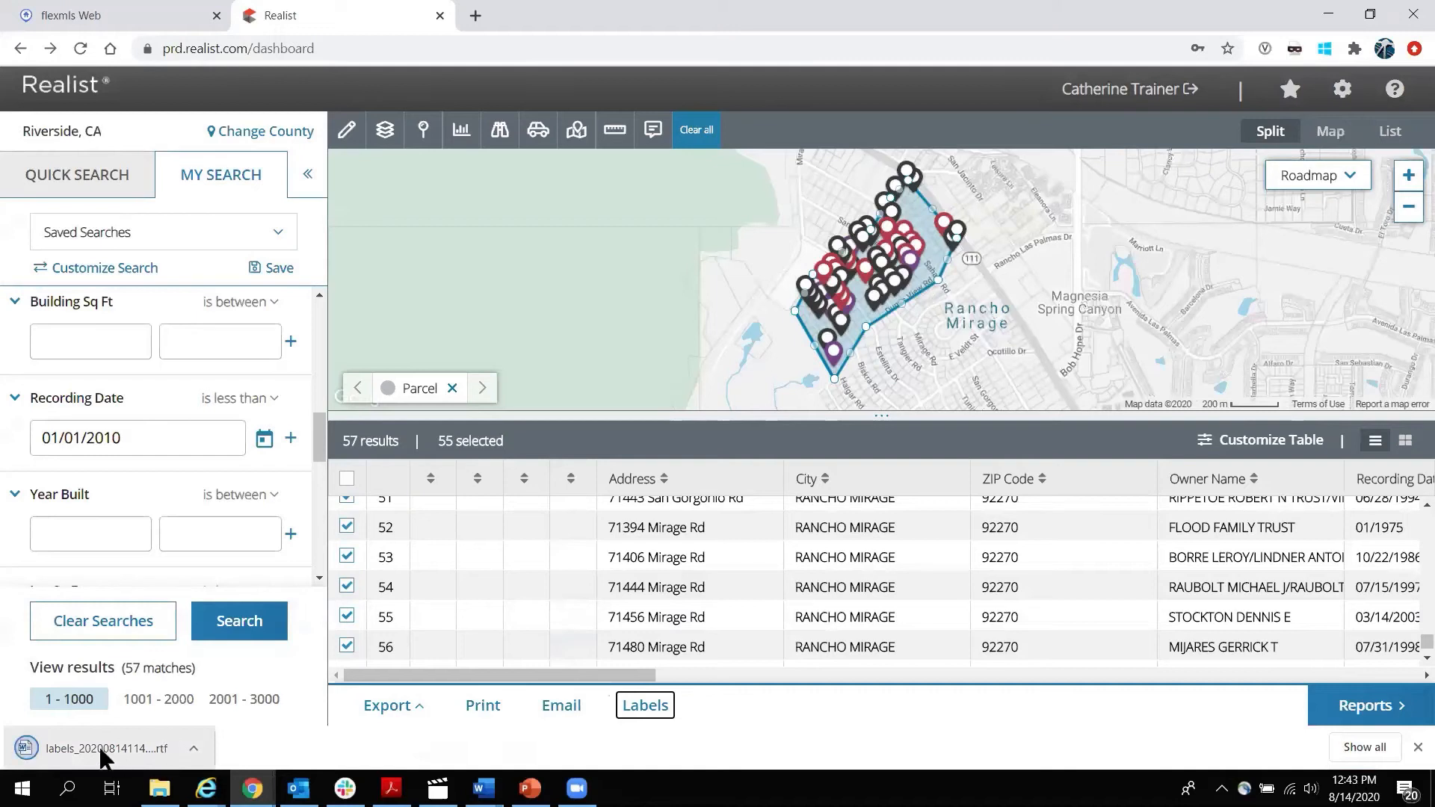
Open the downloaded labels RTF file in Word.
{"action": "left_click", "coordinate": [194, 748]}
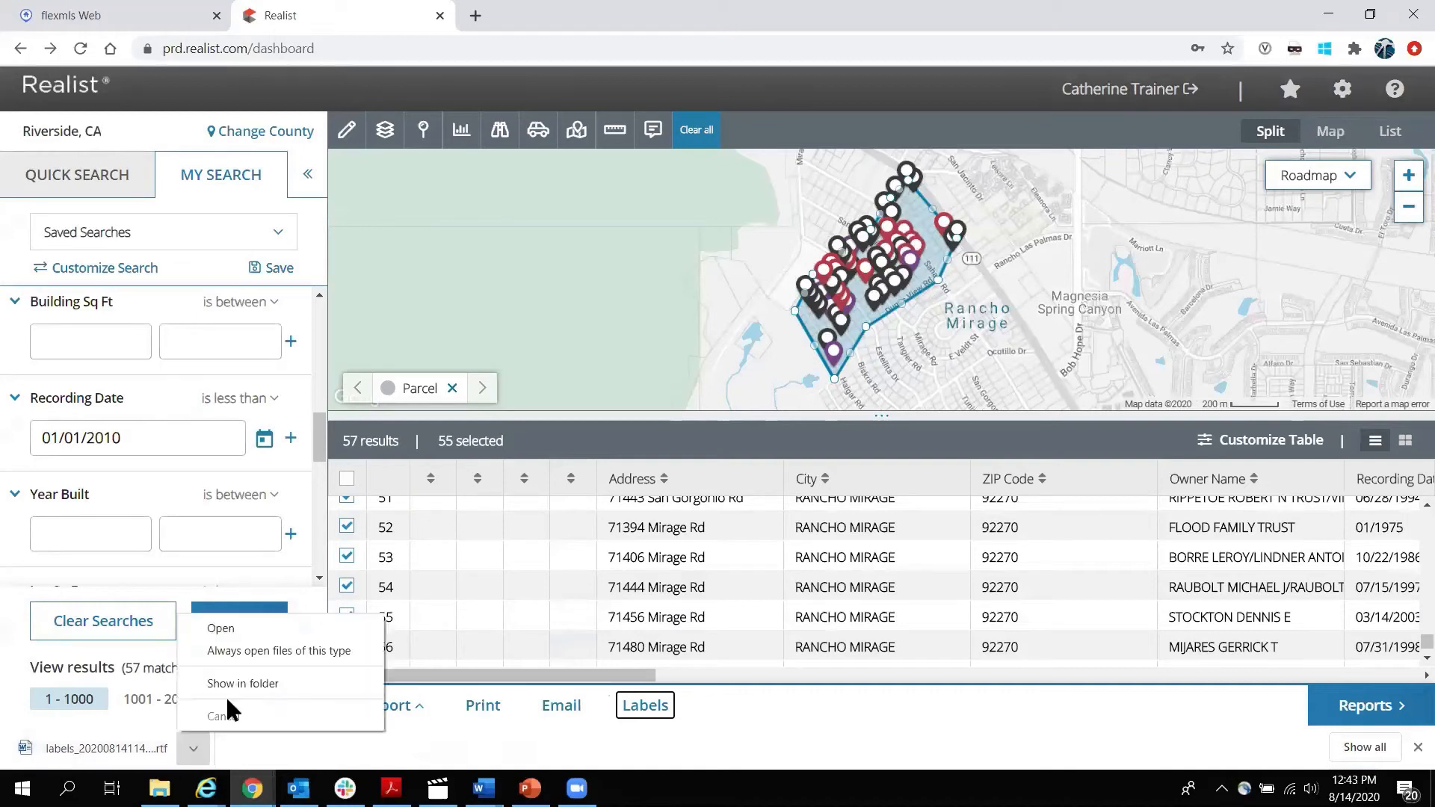
{"action": "left_click", "coordinate": [231, 629]}
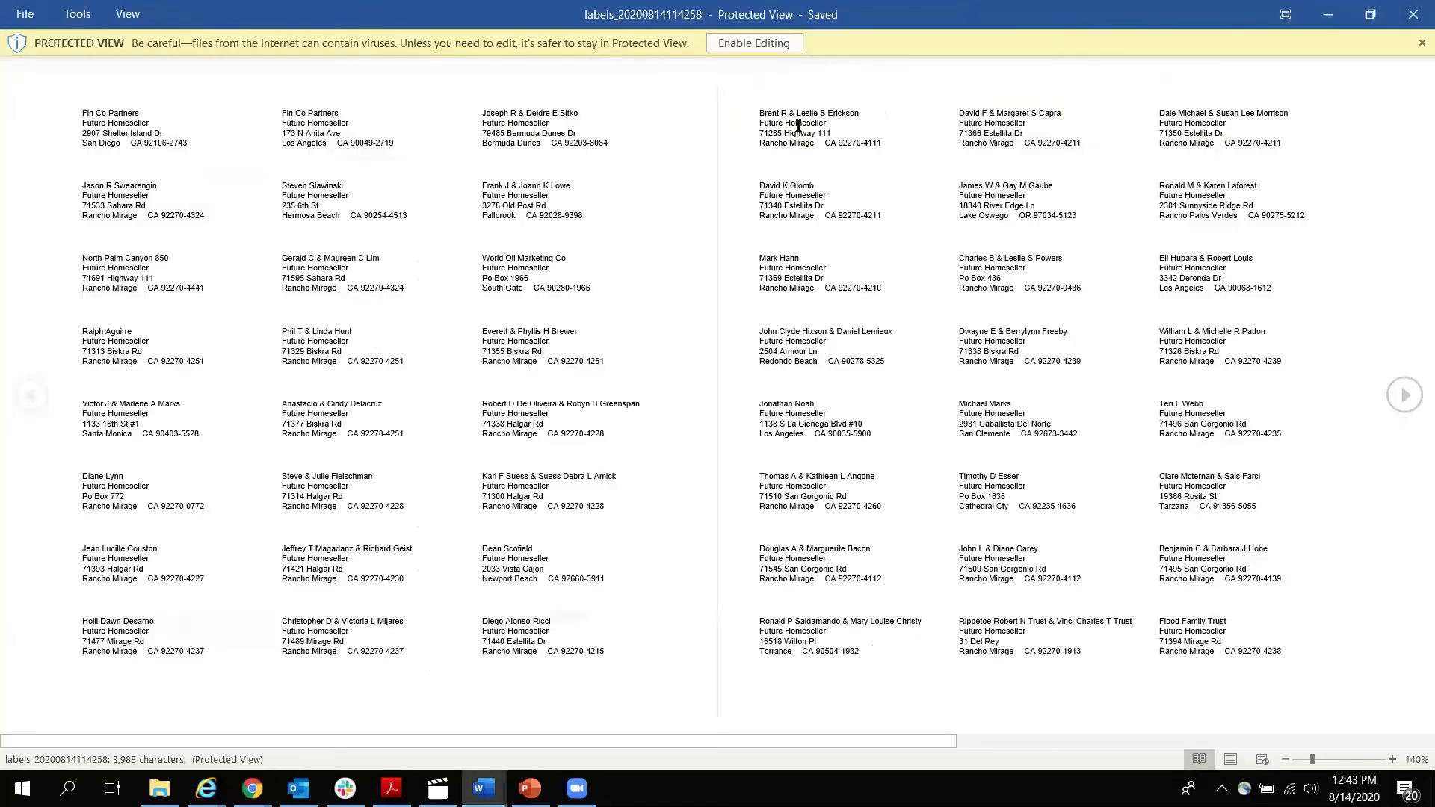
Enable editing, centre the first label's text, then delete that label's text.
{"action": "left_click", "coordinate": [759, 43]}
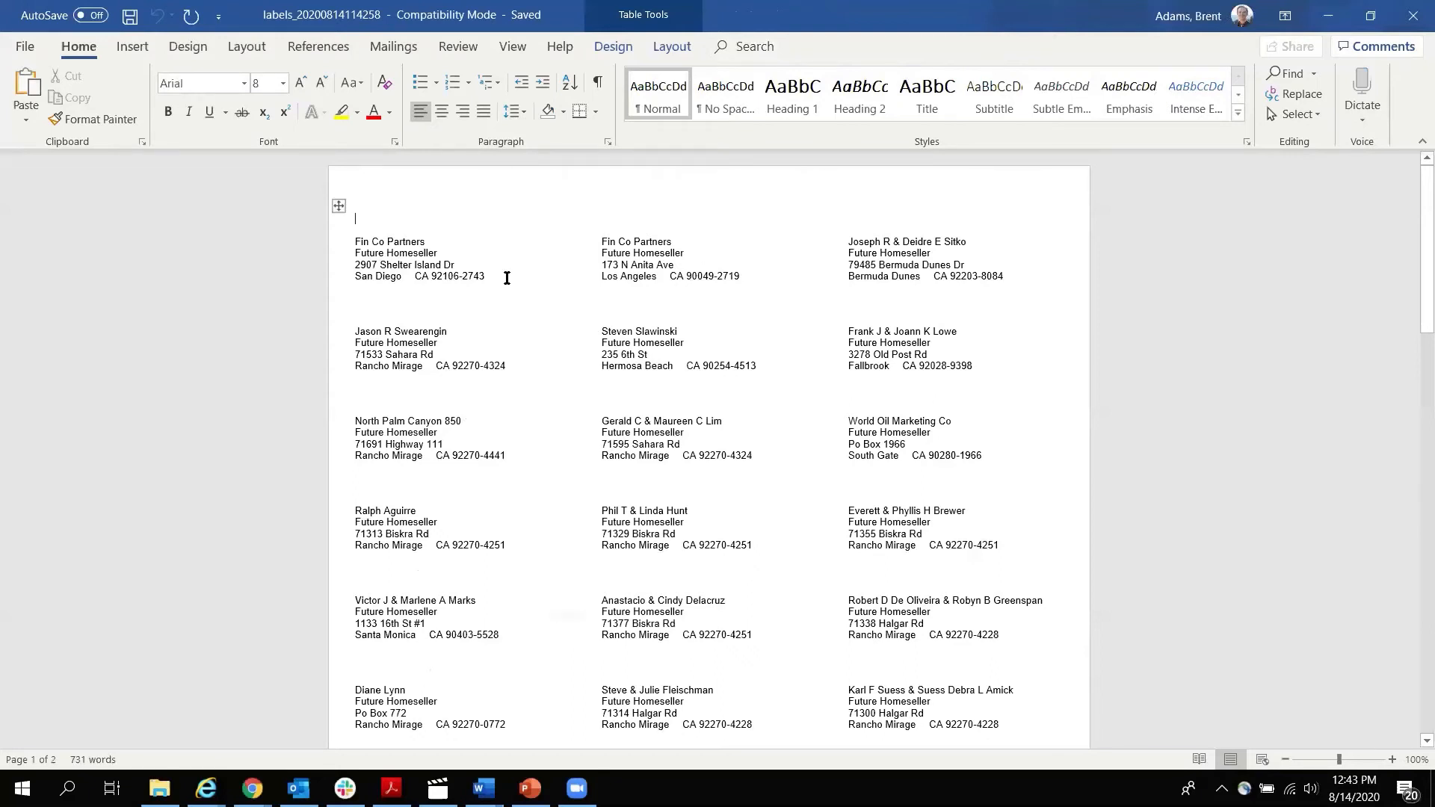
{"action": "left_click_drag", "start_coordinate": [487, 278], "coordinate": [356, 240]}
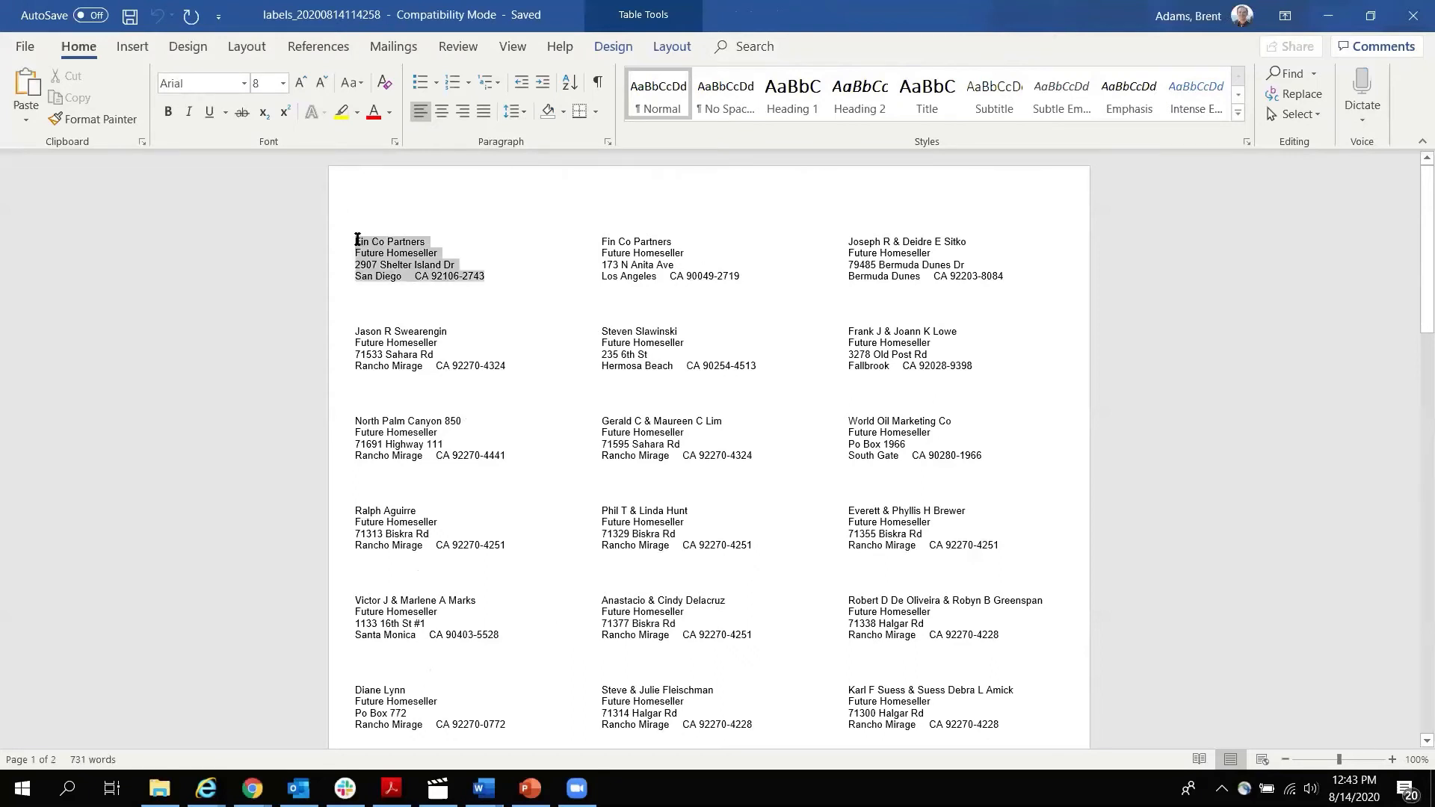
{"action": "key", "text": "ctrl+e"}
{"action": "left_click", "coordinate": [522, 422]}
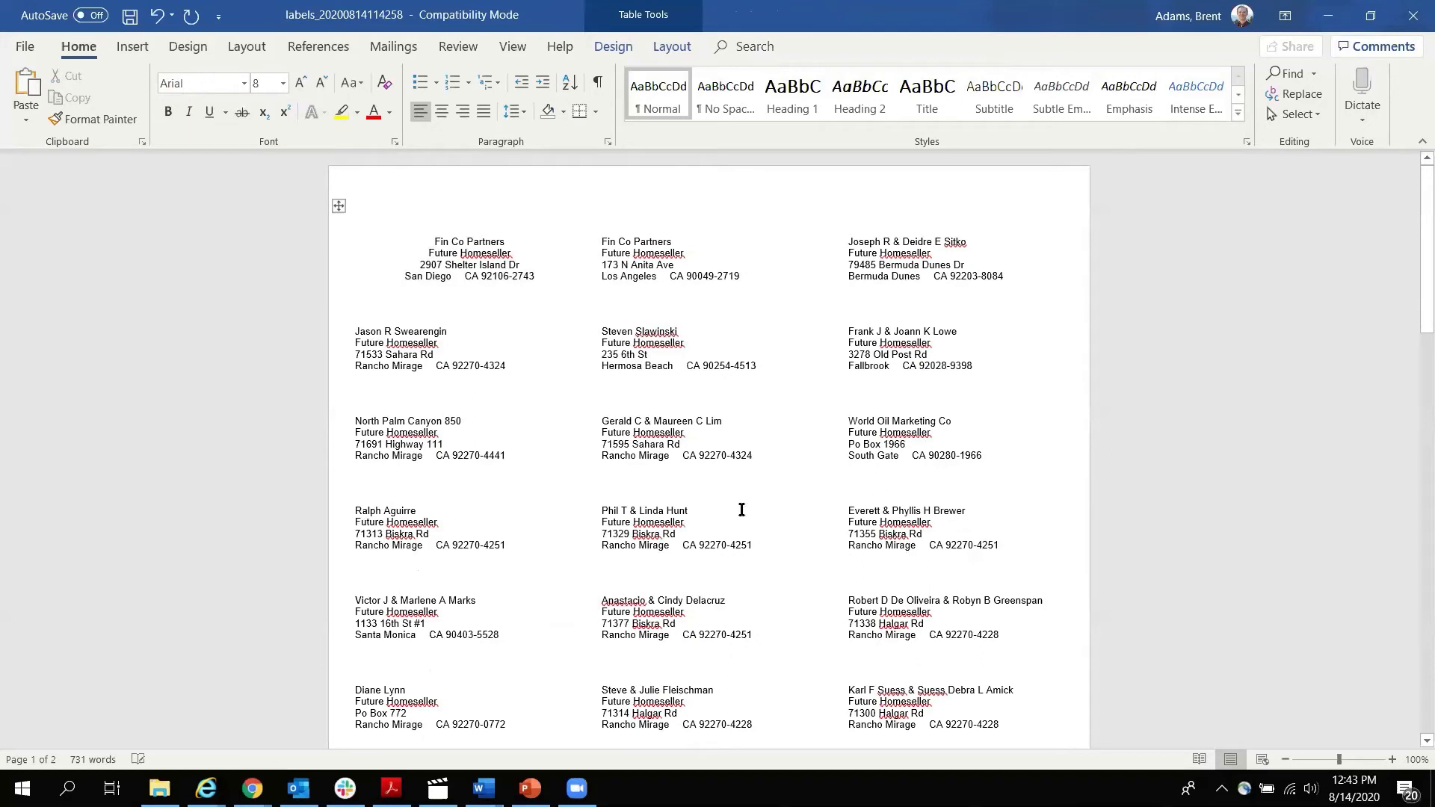
{"action": "scroll", "coordinate": [598, 488], "scroll_direction": "down", "scroll_amount": 1}
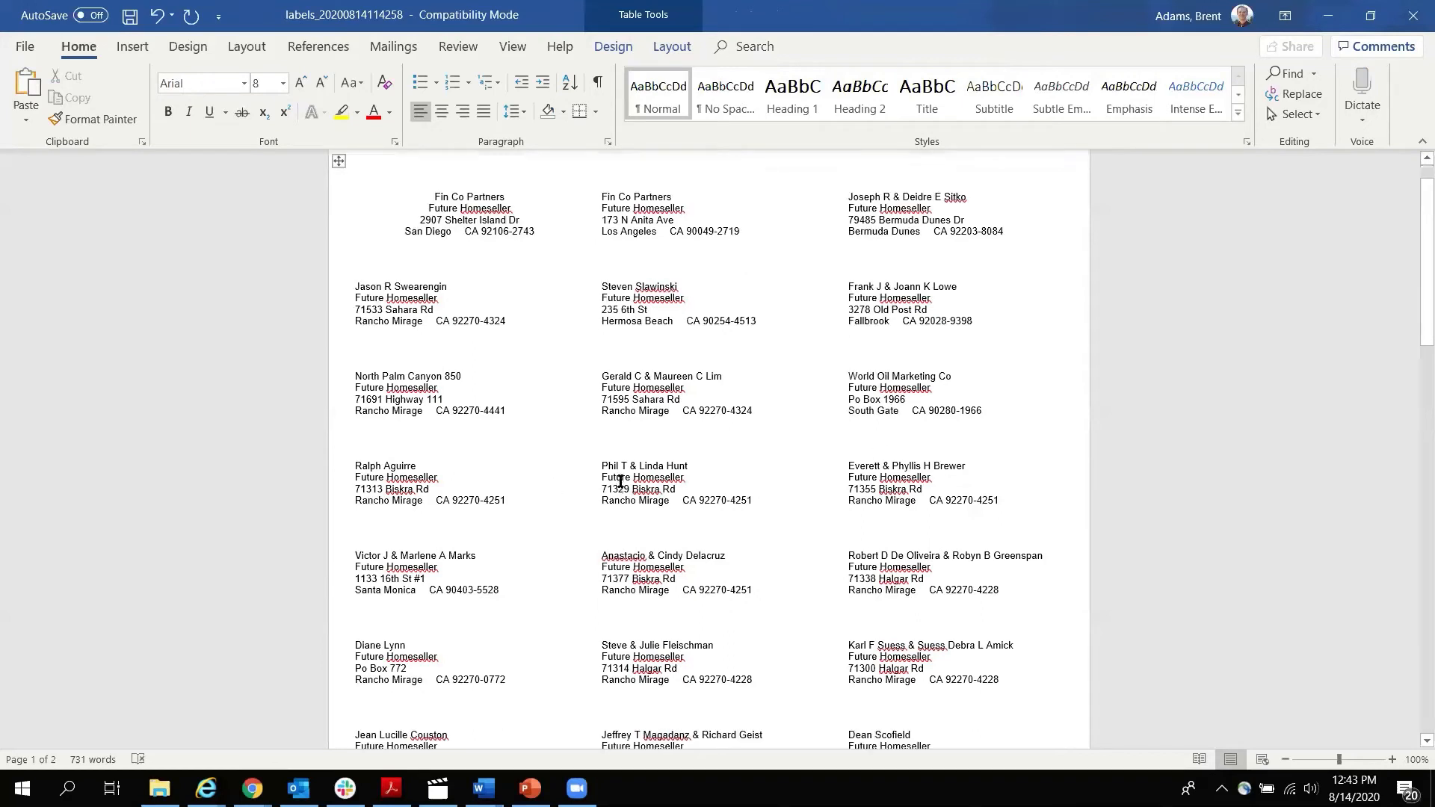
{"action": "left_click_drag", "start_coordinate": [538, 238], "coordinate": [421, 191]}
{"action": "key", "text": "Delete"}
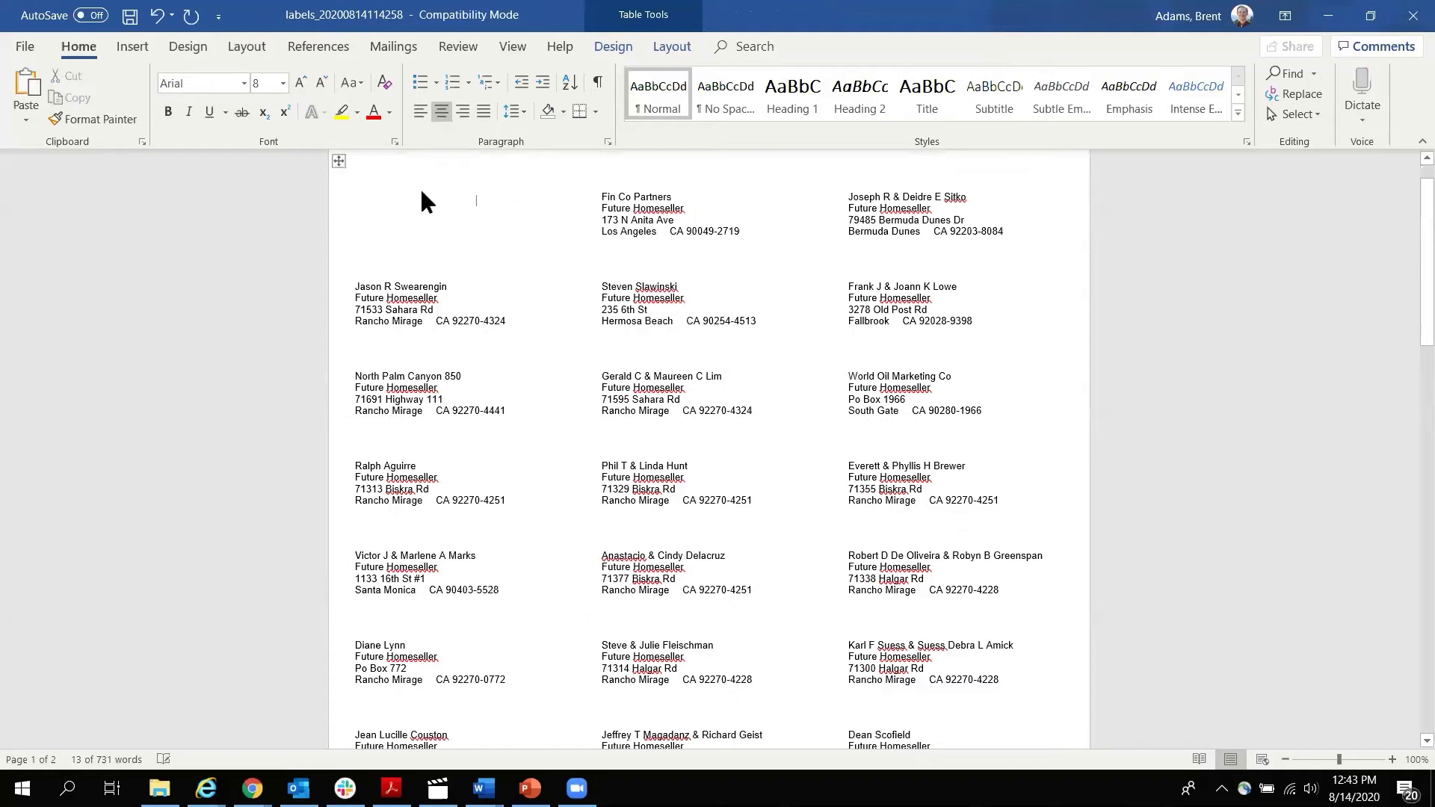
Make the first label in the second row bold.
{"action": "left_click_drag", "start_coordinate": [512, 322], "coordinate": [353, 285]}
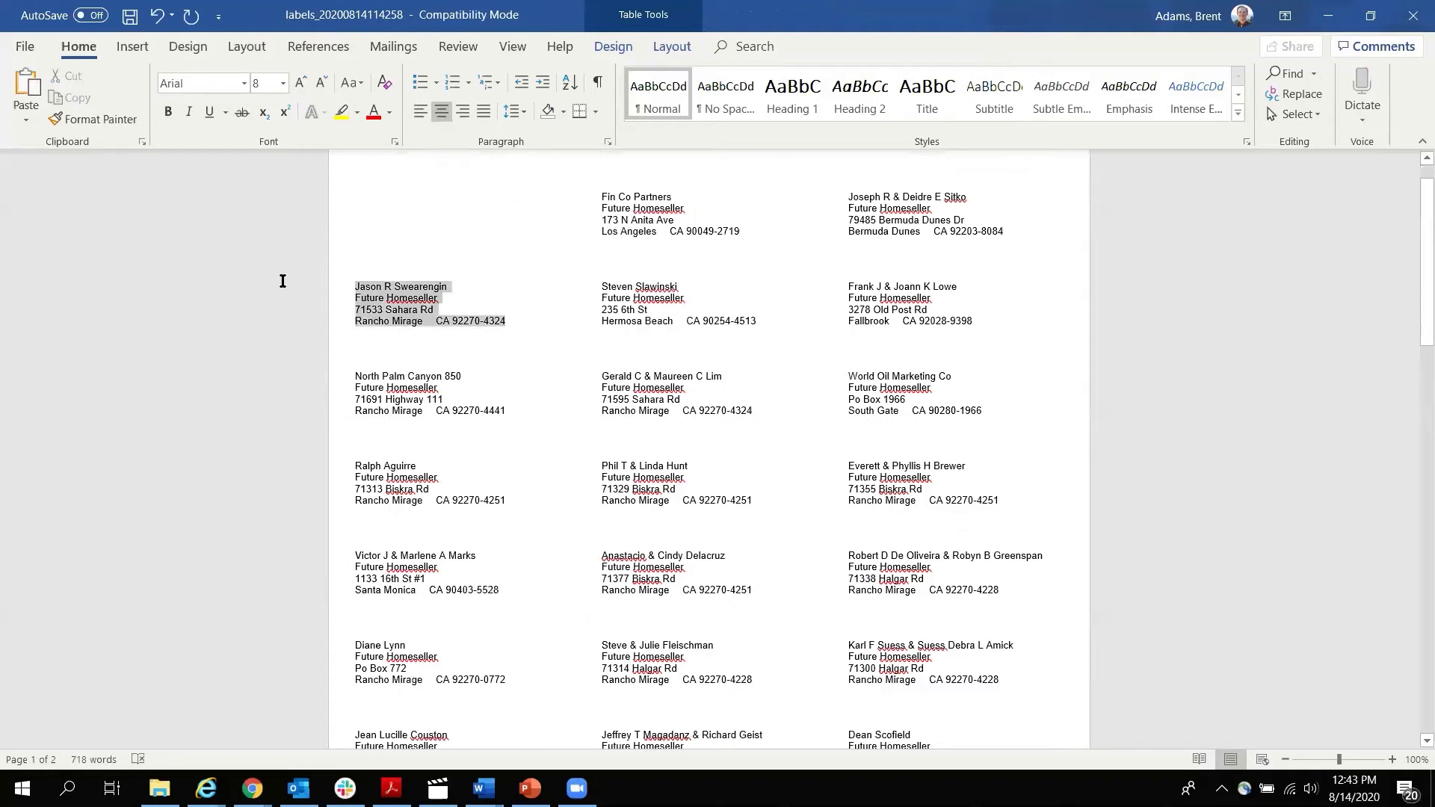
{"action": "left_click", "coordinate": [163, 114]}
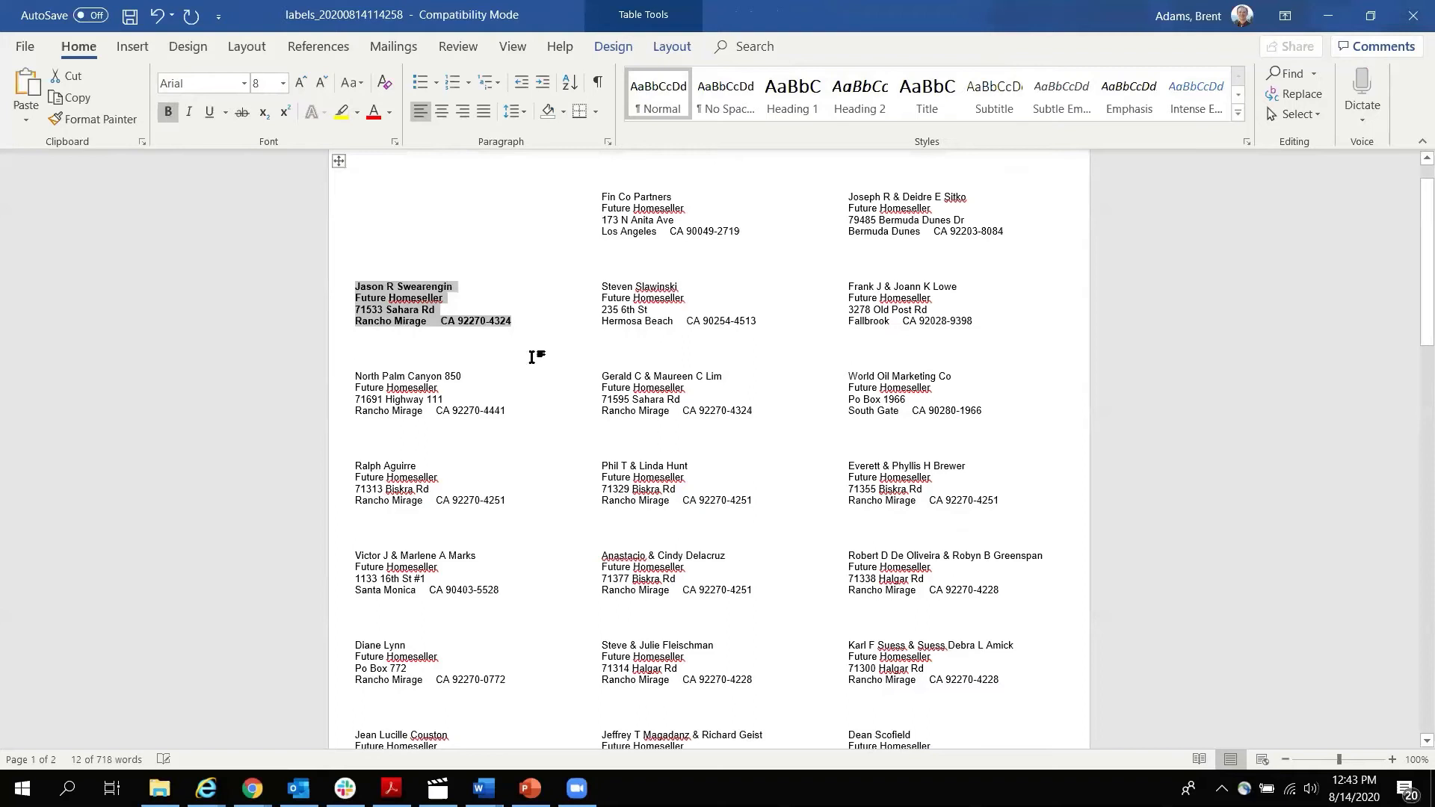
{"action": "left_click", "coordinate": [532, 357]}
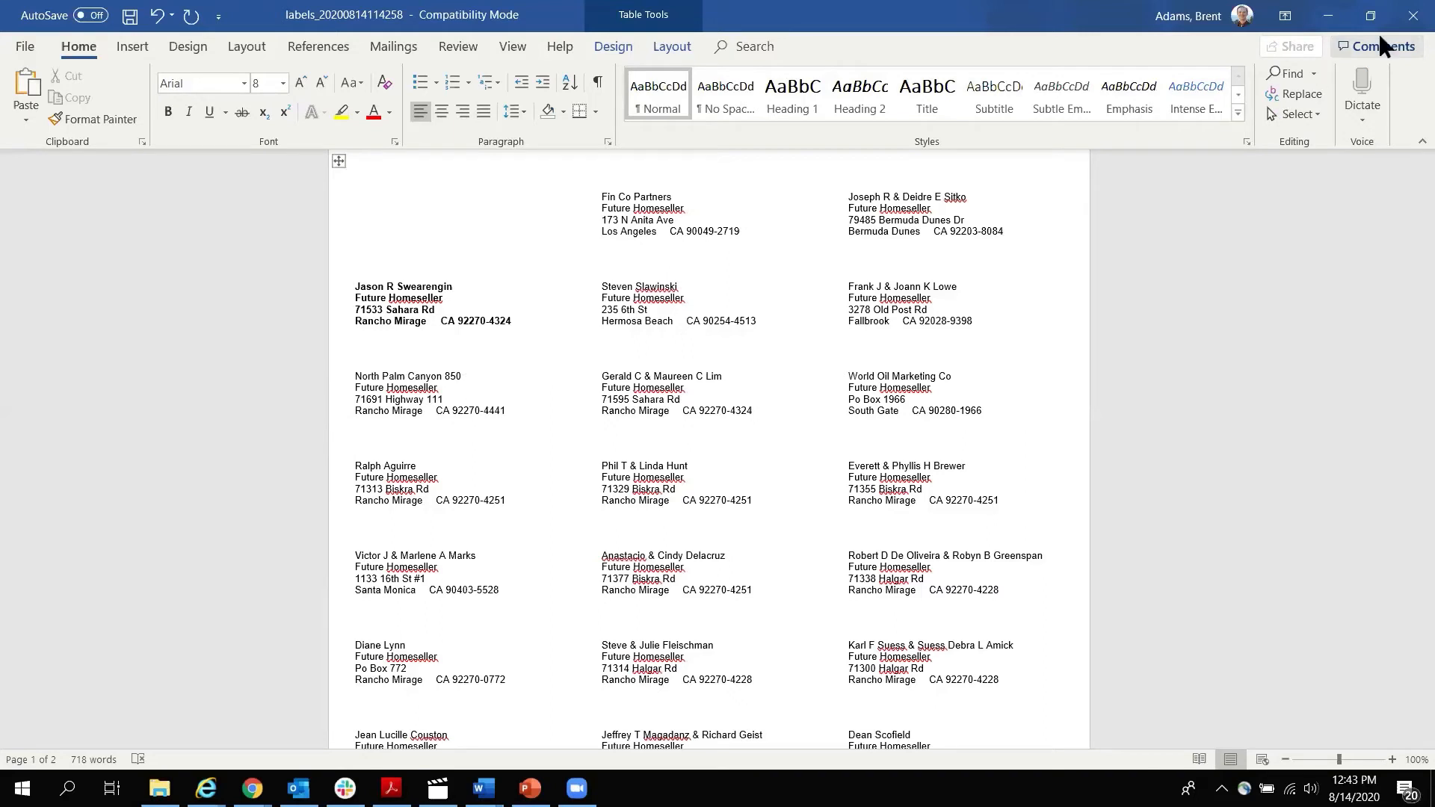
Close the labels document without saving and minimize Word.
{"action": "left_click", "coordinate": [1413, 15]}
{"action": "left_click", "coordinate": [714, 432]}
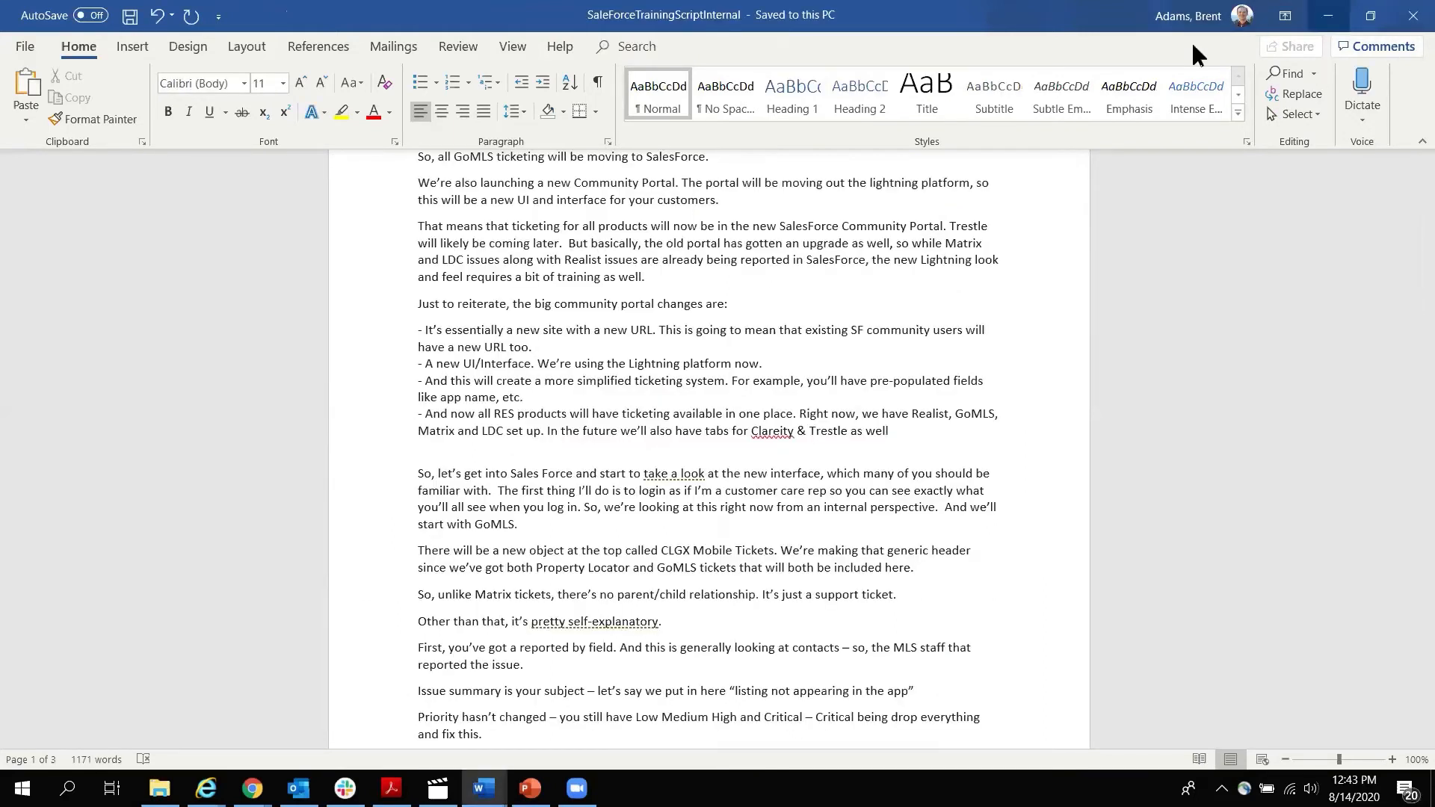
{"action": "left_click", "coordinate": [1327, 15]}
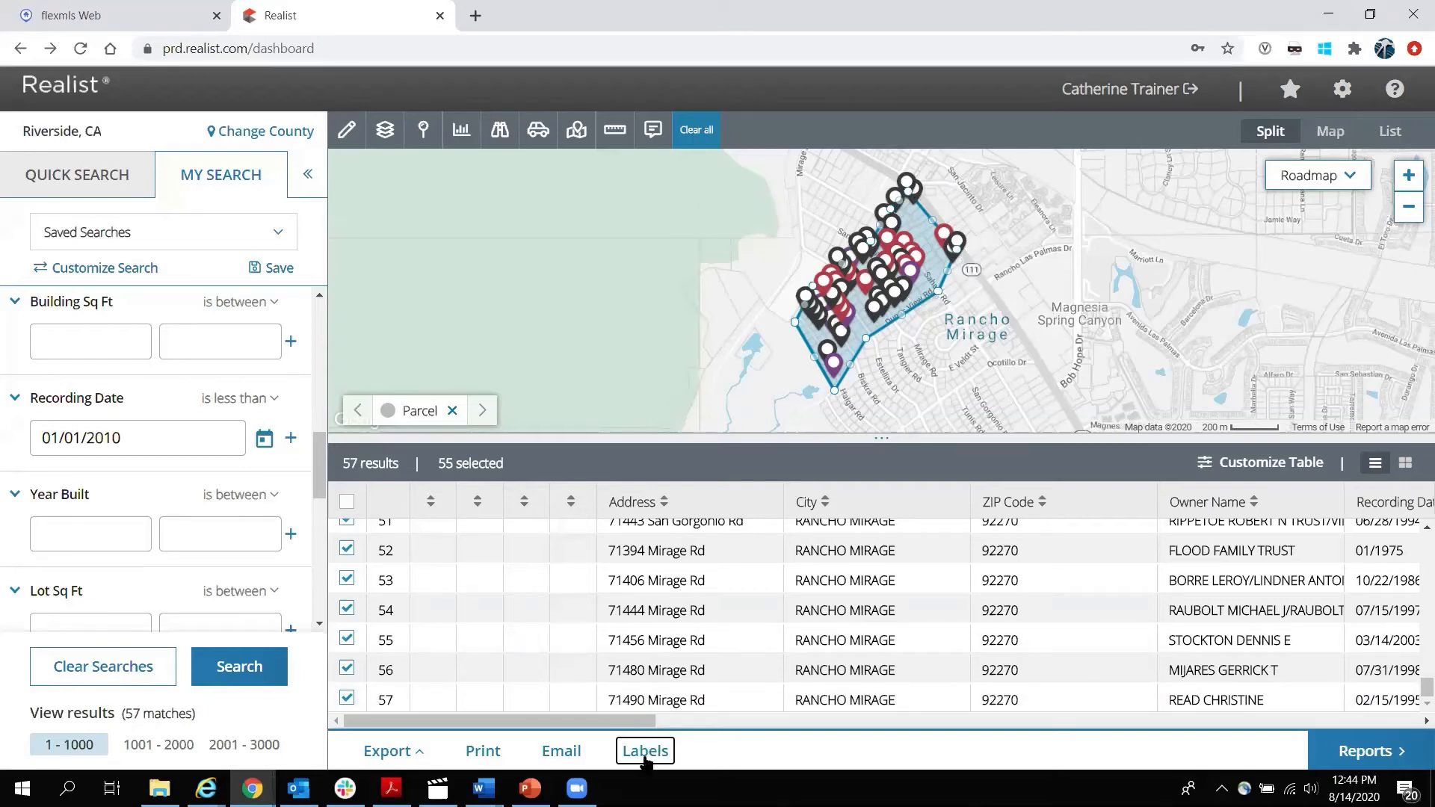
Open the Quick Export dialog for the 55 selected property results.
{"action": "left_click", "coordinate": [413, 756]}
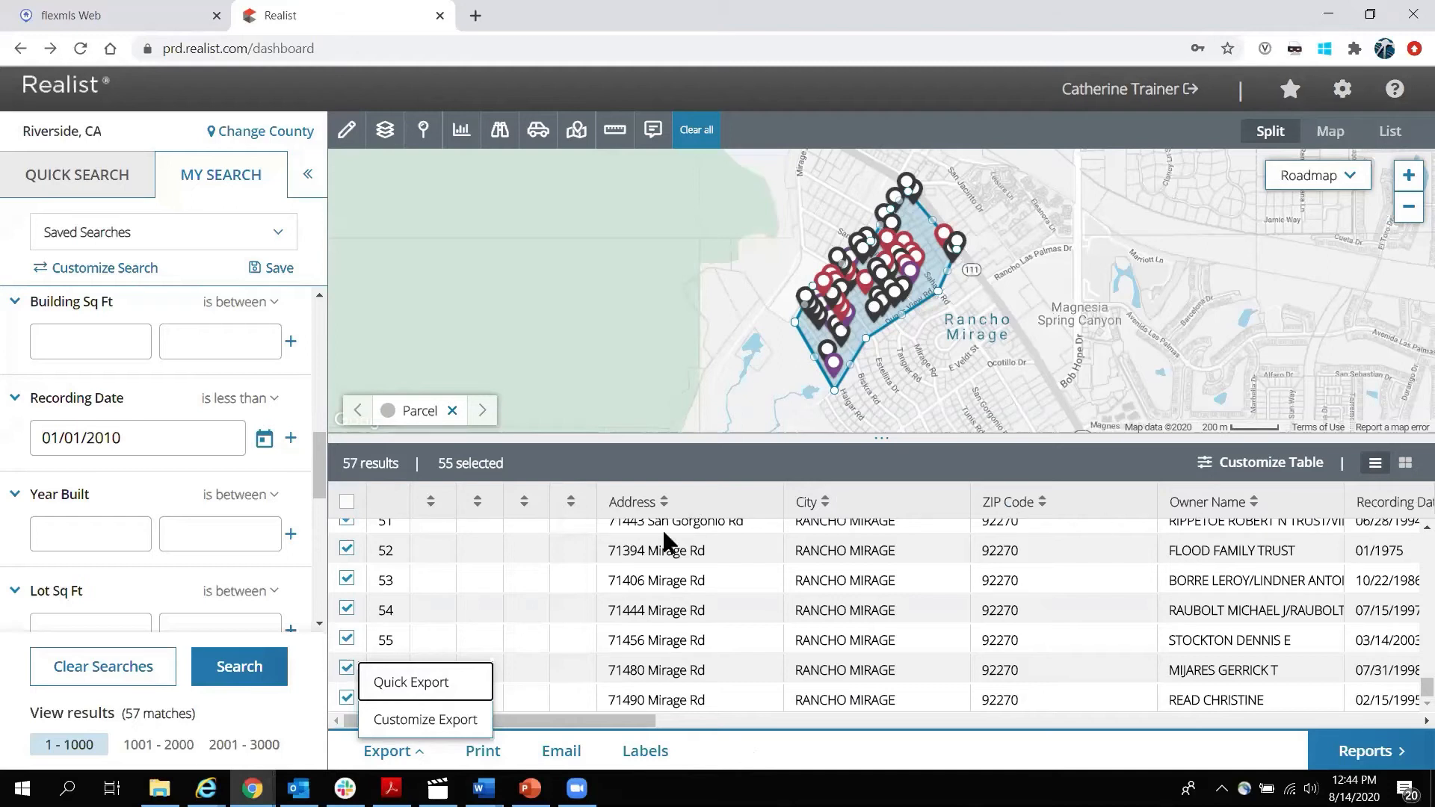
{"action": "left_click", "coordinate": [423, 683]}
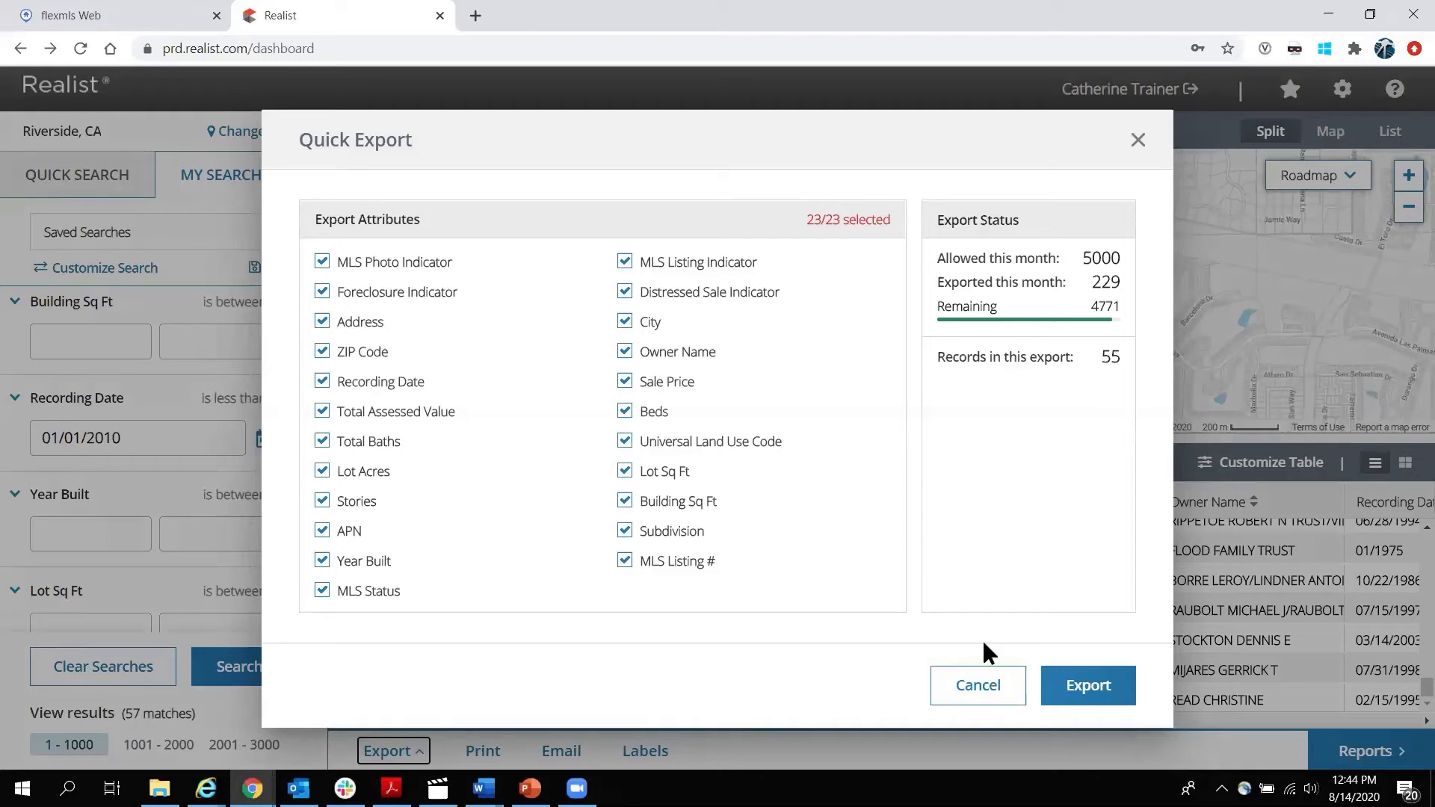
Cancel Quick Export and open the Customize Export settings instead.
{"action": "left_click", "coordinate": [983, 683]}
{"action": "left_click", "coordinate": [417, 755]}
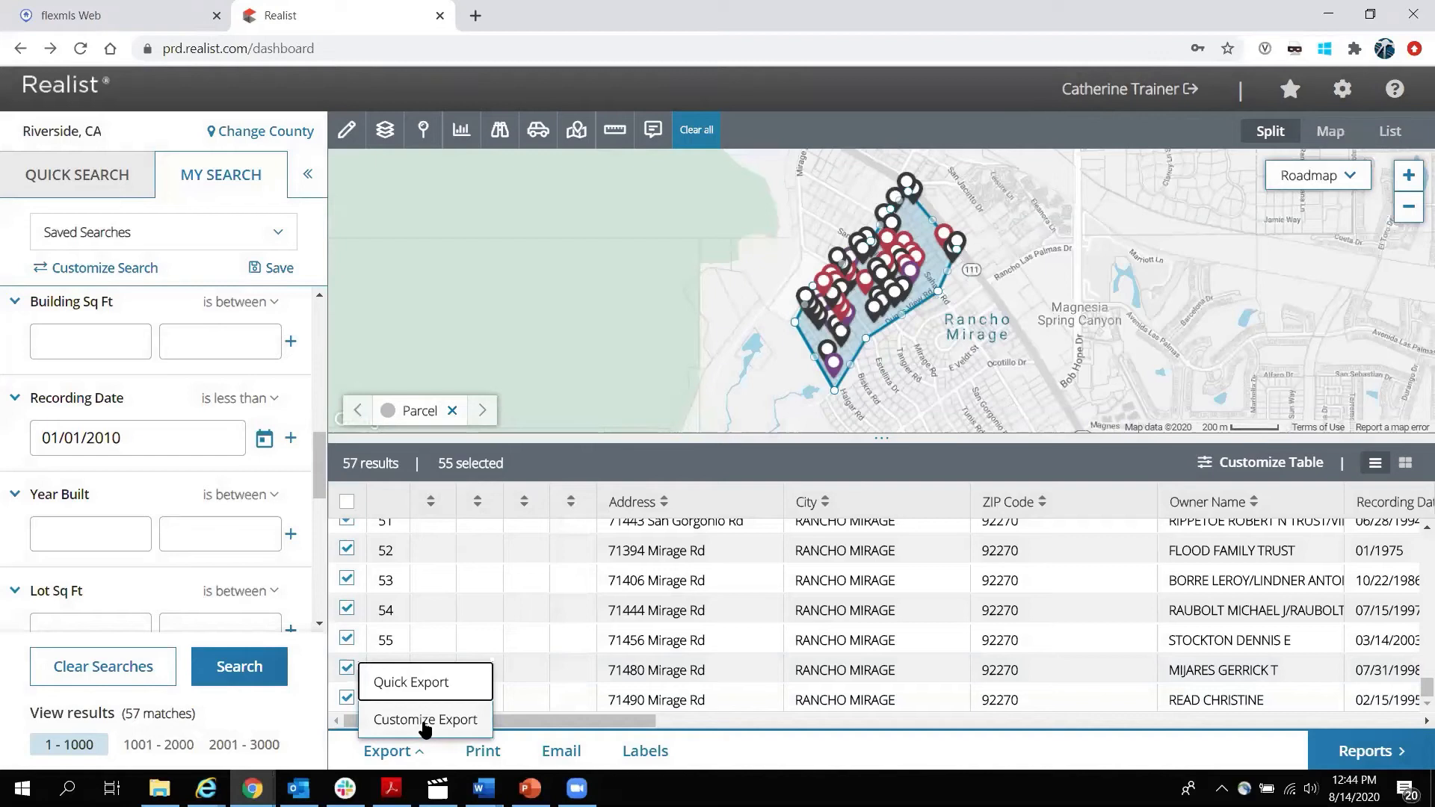
{"action": "left_click", "coordinate": [423, 720]}
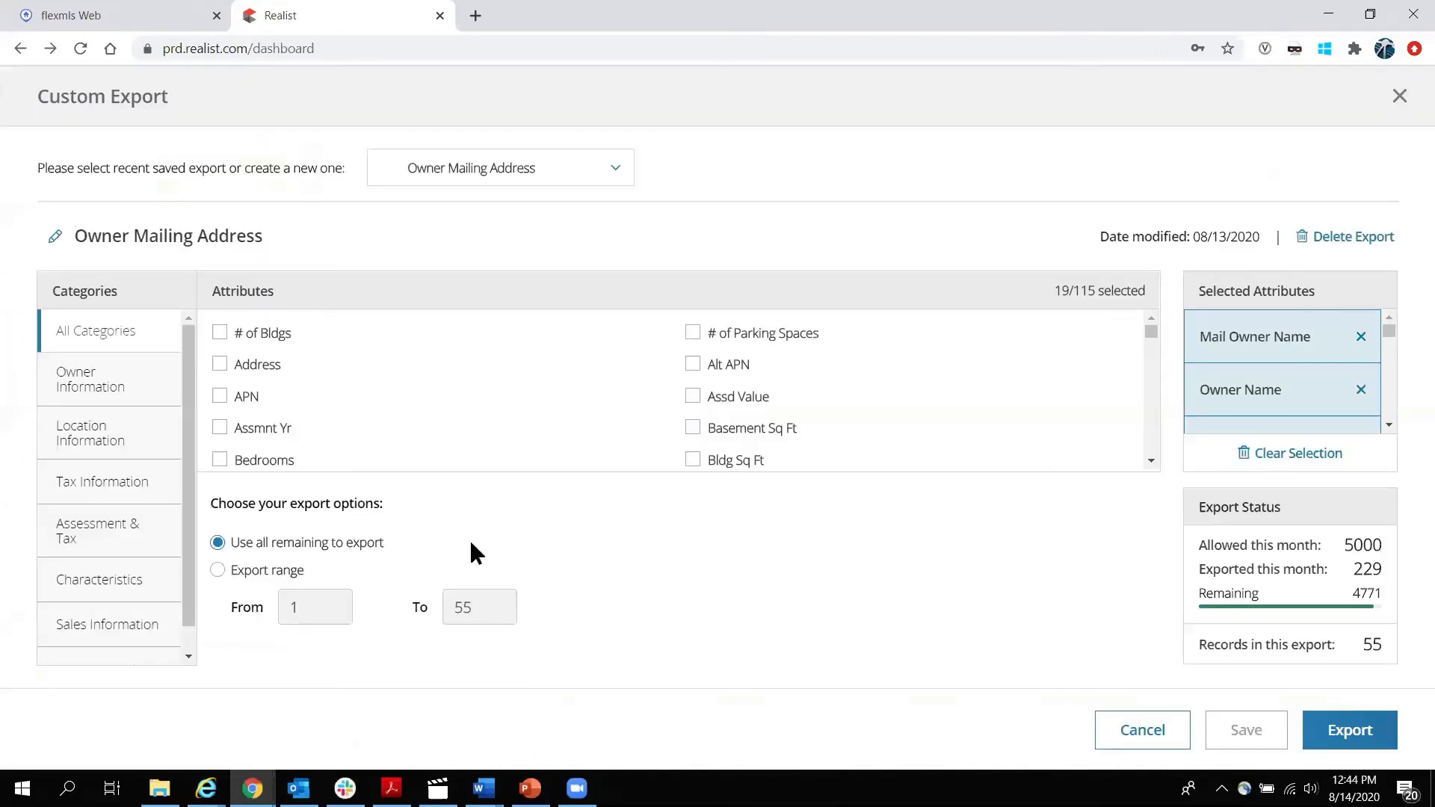
{"action": "double_click", "coordinate": [1085, 291]}
{"action": "left_click", "coordinate": [484, 605]}
{"action": "left_click", "coordinate": [617, 170]}
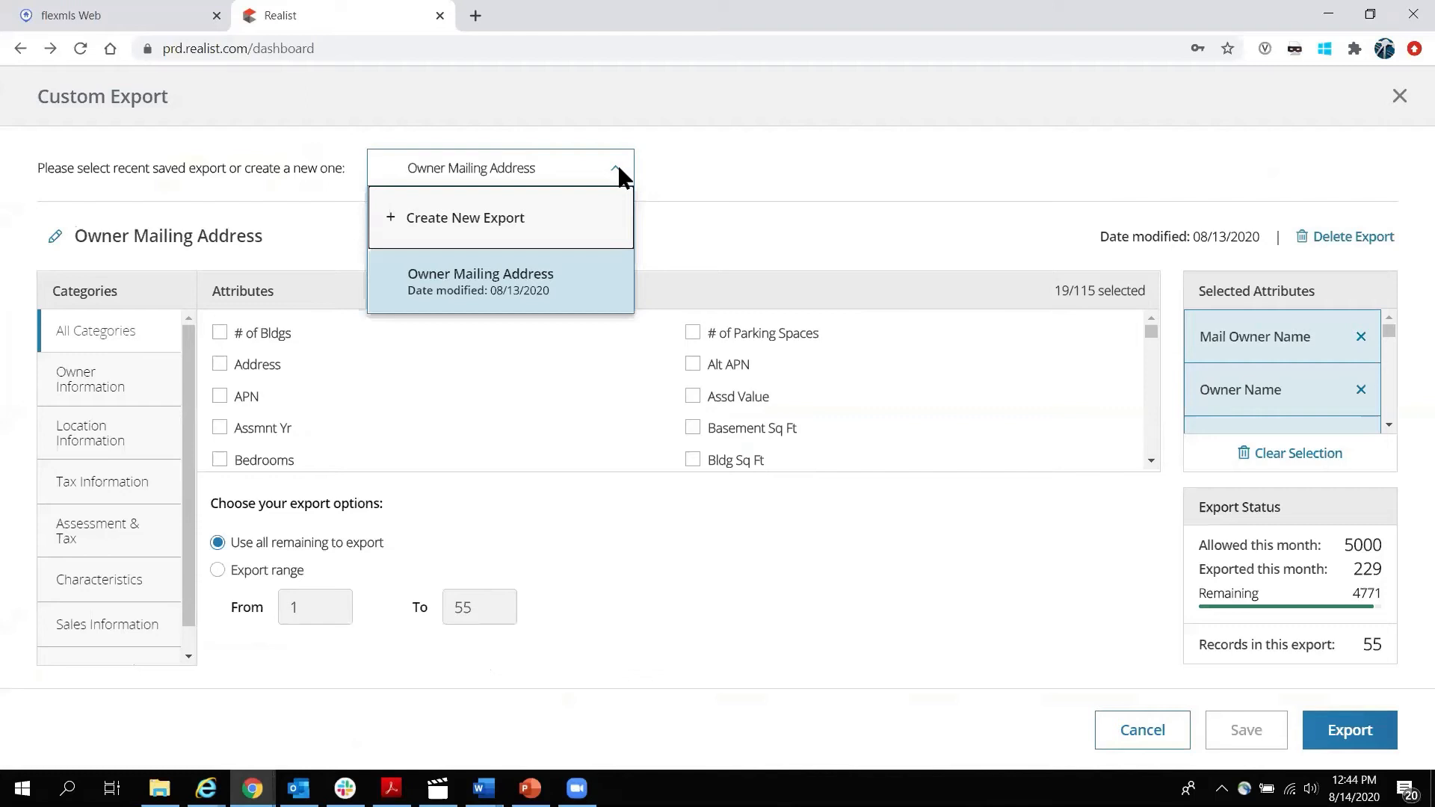
{"action": "left_click", "coordinate": [740, 165]}
Reload the saved Owner Mailing Address export, discard added attributes, and export the 55 records as CSV.
{"action": "left_click", "coordinate": [221, 334]}
{"action": "left_click", "coordinate": [220, 365]}
{"action": "left_click", "coordinate": [220, 396]}
{"action": "left_click", "coordinate": [219, 428]}
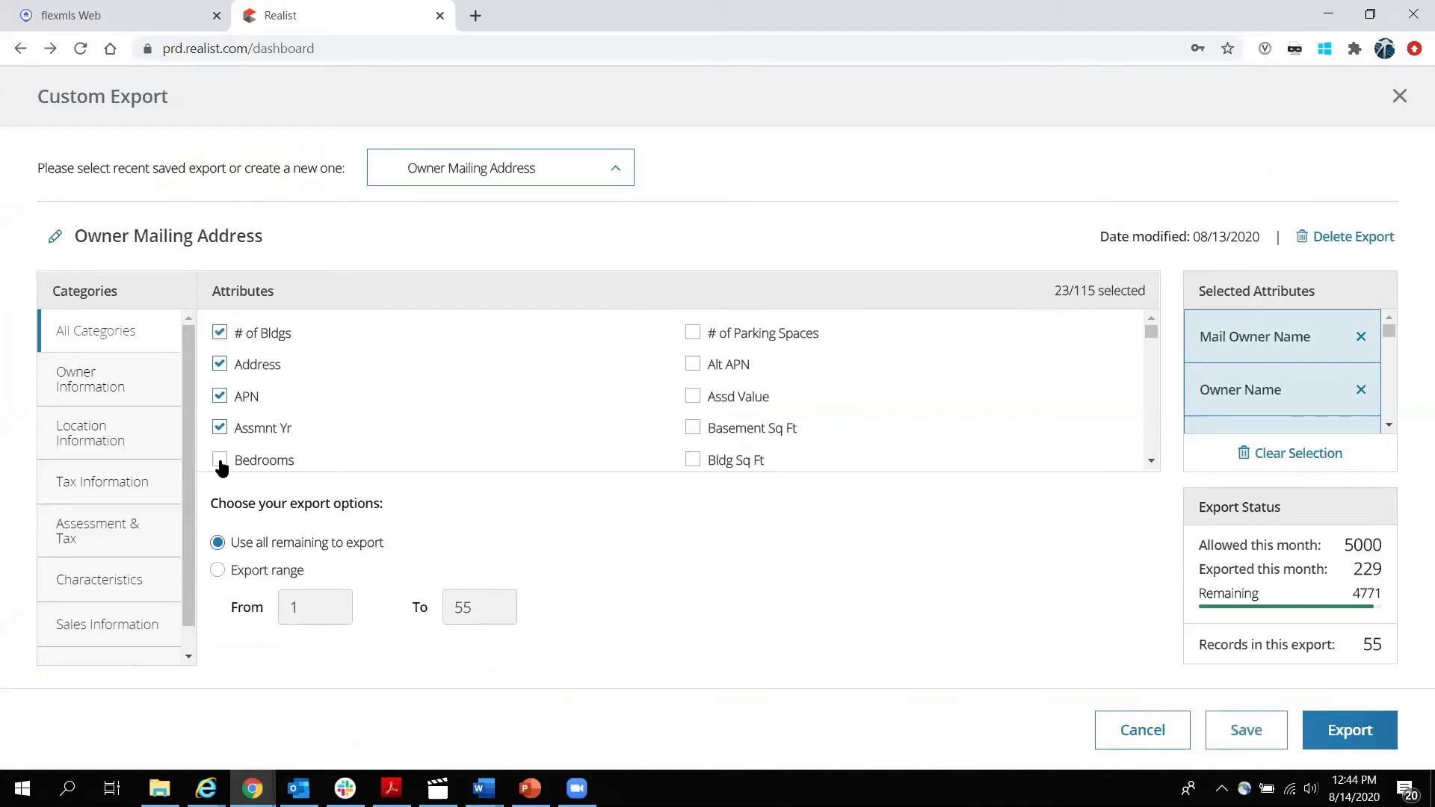
{"action": "left_click", "coordinate": [221, 462]}
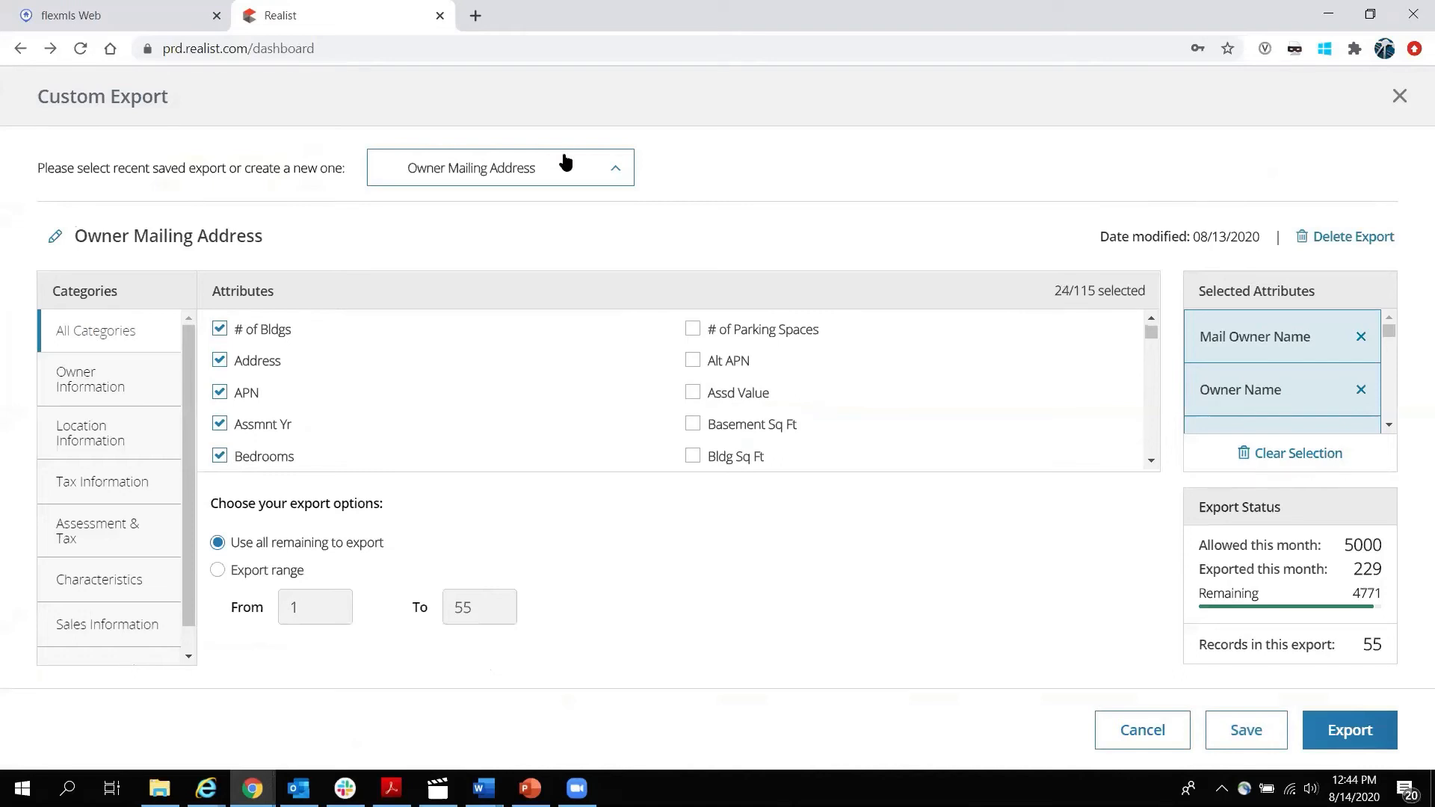
{"action": "left_click", "coordinate": [599, 169]}
{"action": "left_click", "coordinate": [478, 282]}
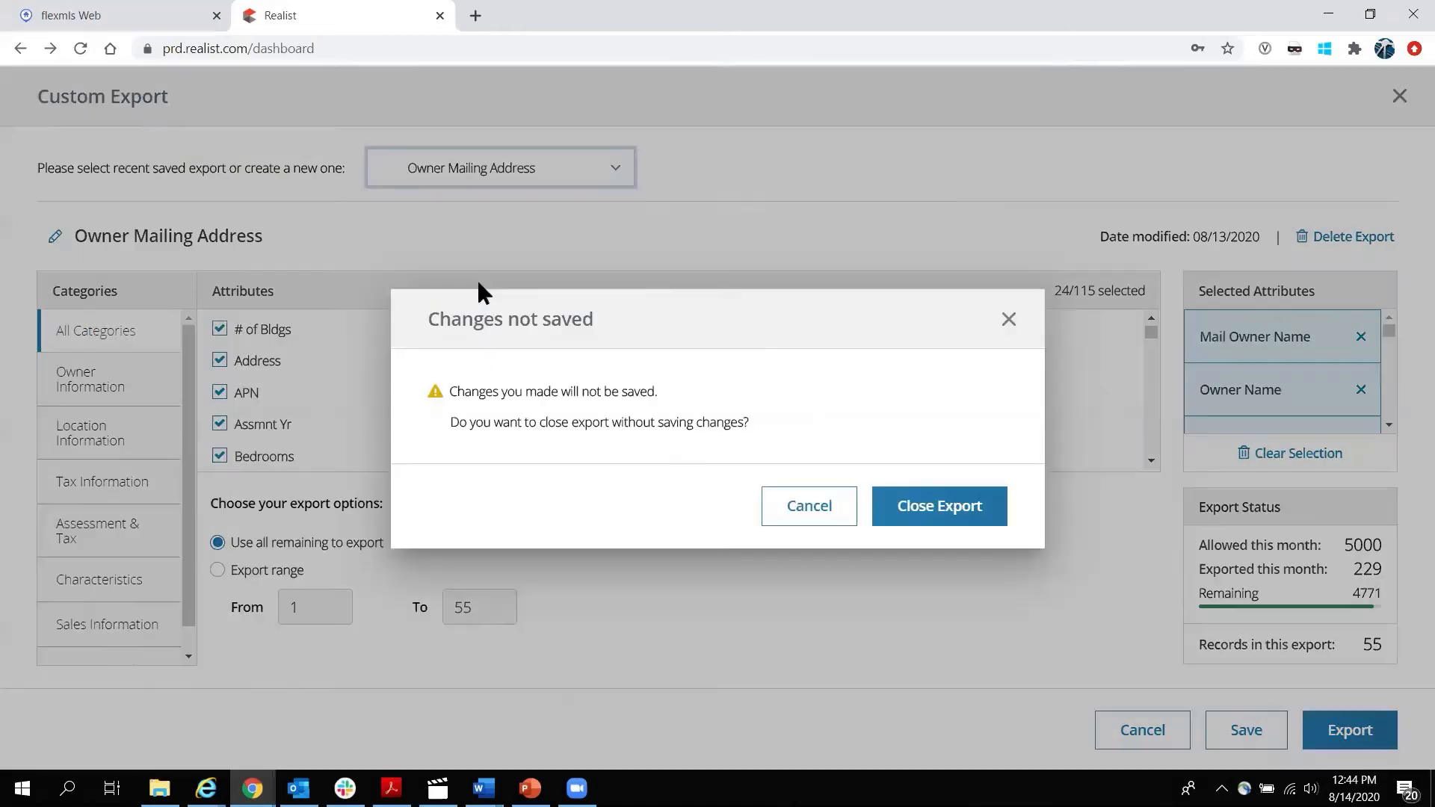
{"action": "left_click", "coordinate": [949, 510]}
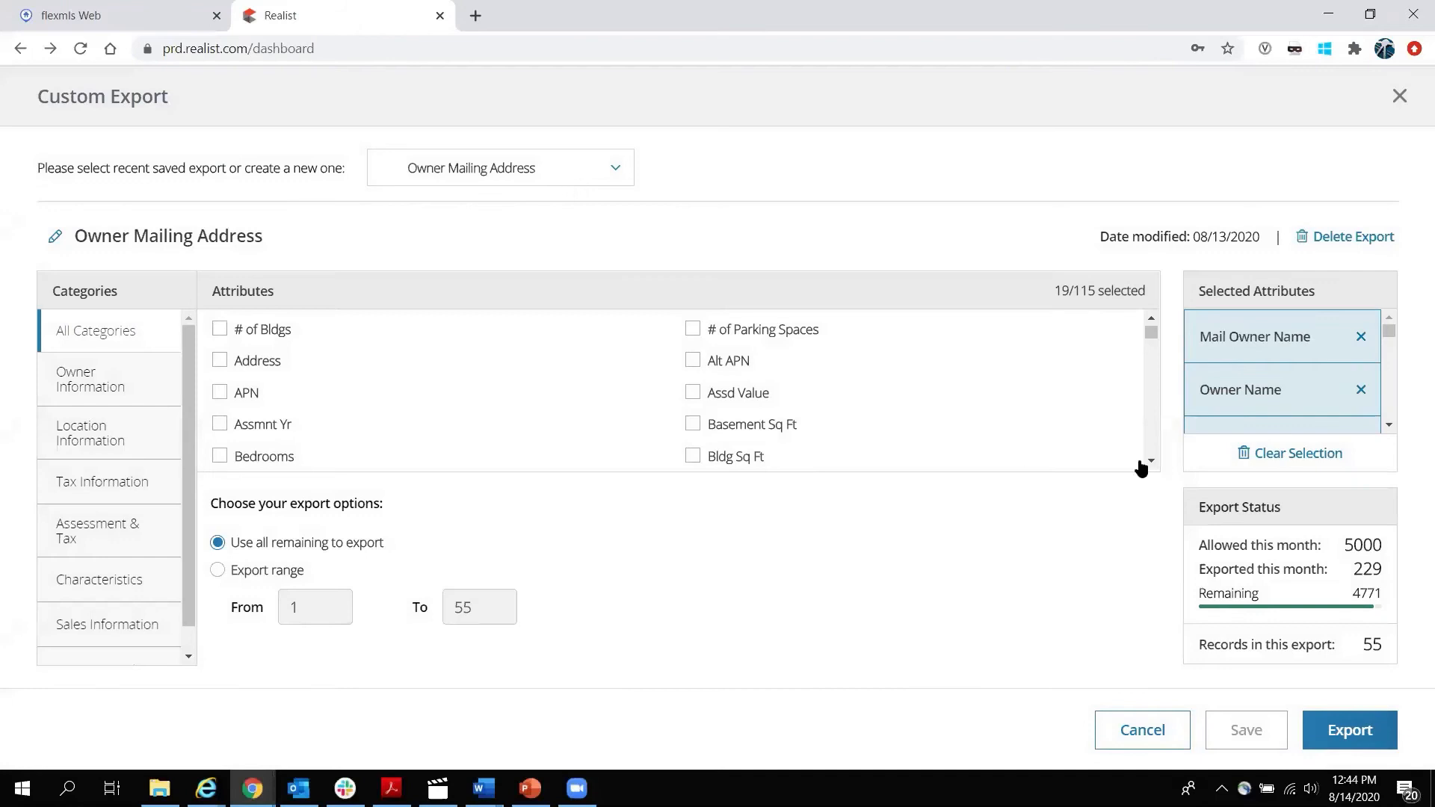
{"action": "mouse_move", "coordinate": [1390, 335]}
{"action": "left_mouse_down"}
{"action": "mouse_move", "coordinate": [1404, 409]}
{"action": "mouse_move", "coordinate": [1388, 320]}
{"action": "left_mouse_up"}
{"action": "left_click_drag", "start_coordinate": [1391, 333], "coordinate": [1397, 418]}
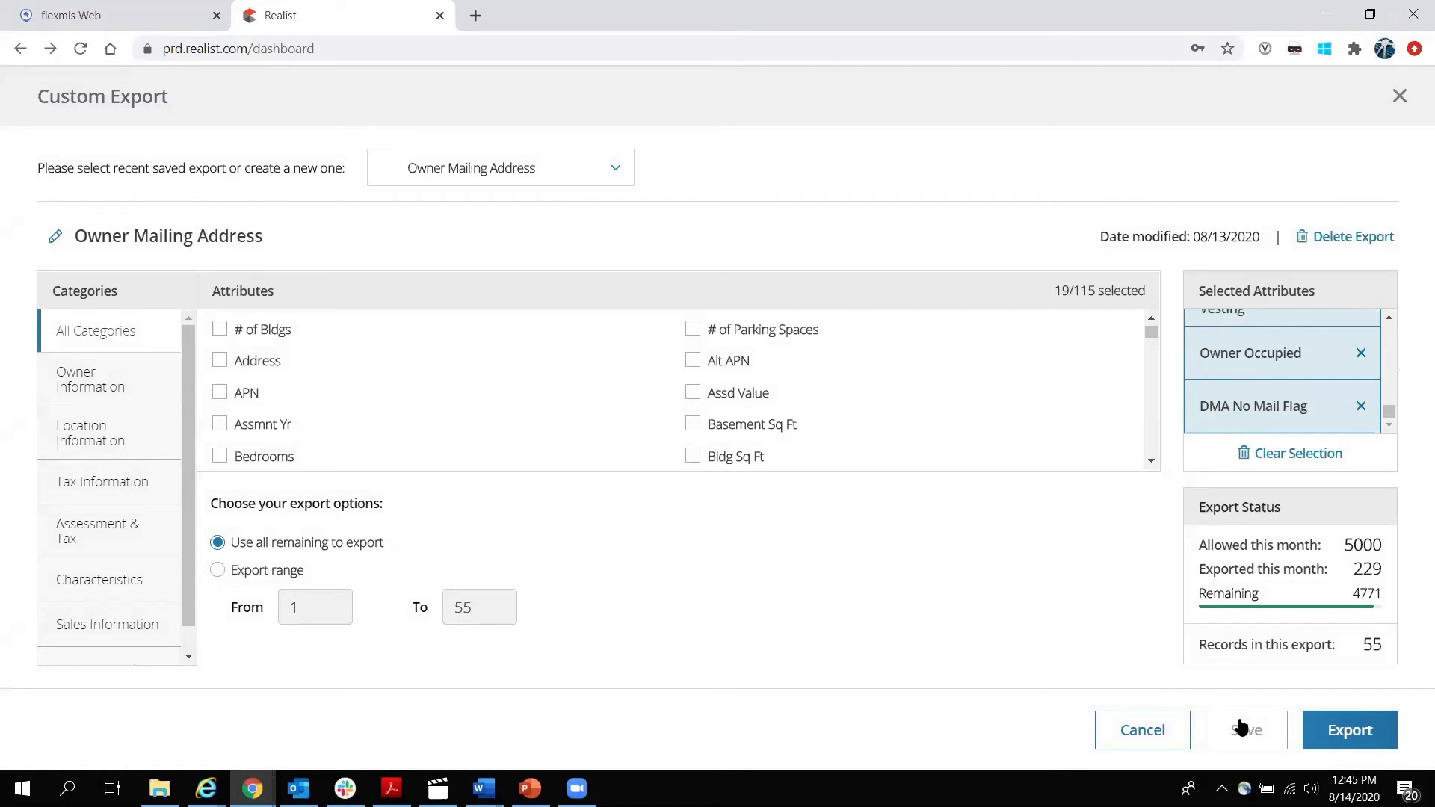
{"action": "left_click", "coordinate": [1357, 738]}
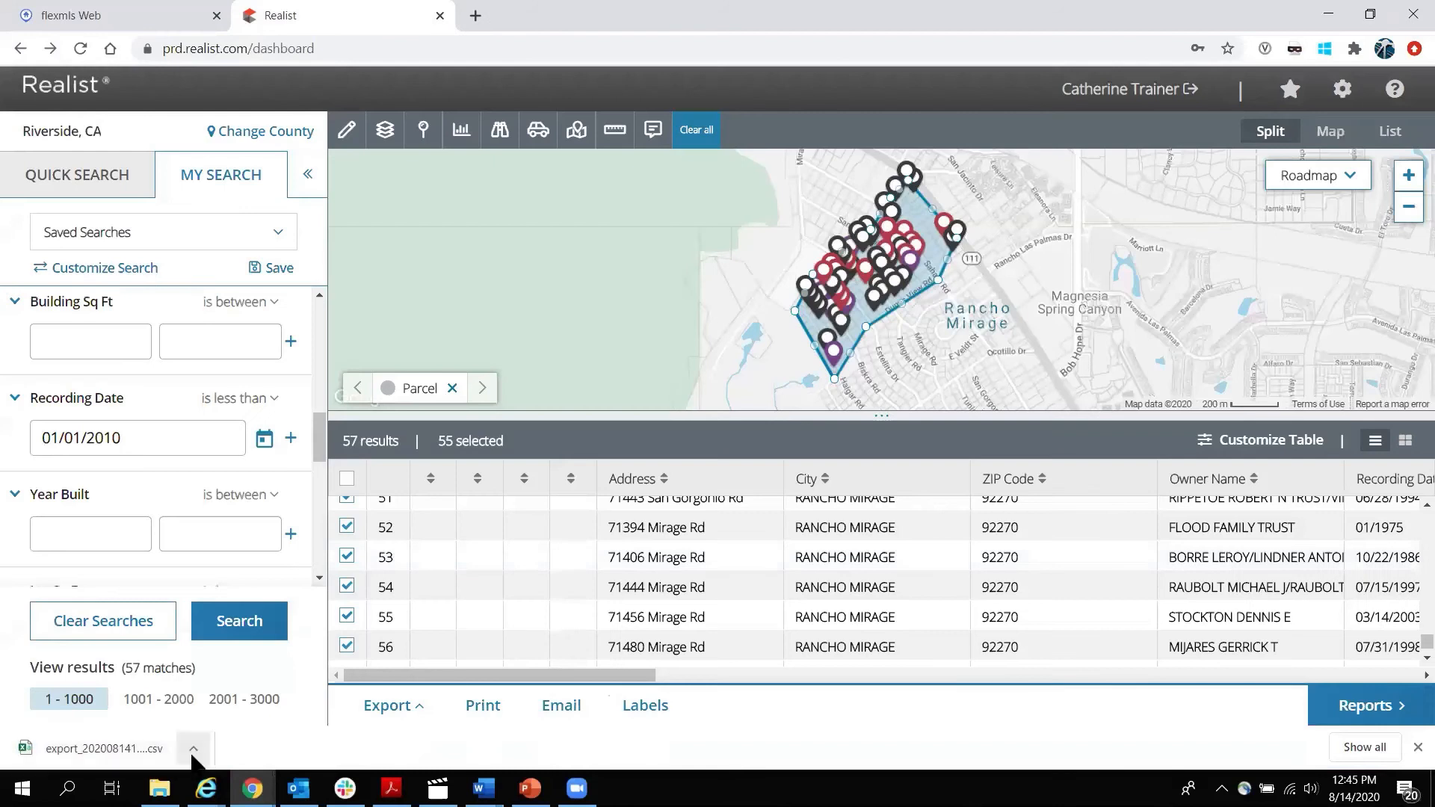
Open the exported CSV in maximized Excel and autofit every column to its contents.
{"action": "left_click", "coordinate": [193, 749]}
{"action": "left_click", "coordinate": [212, 632]}
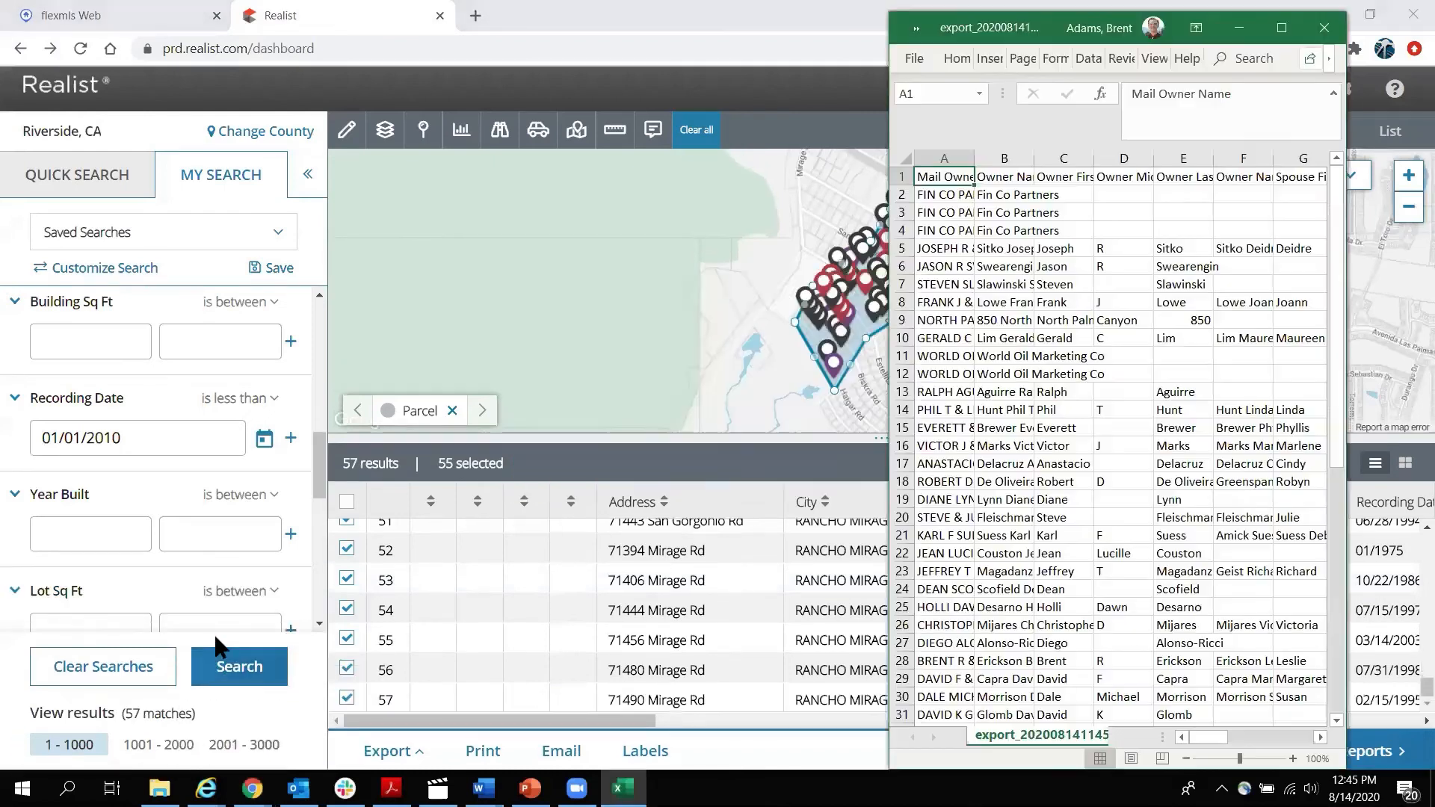
{"action": "left_click", "coordinate": [1281, 30]}
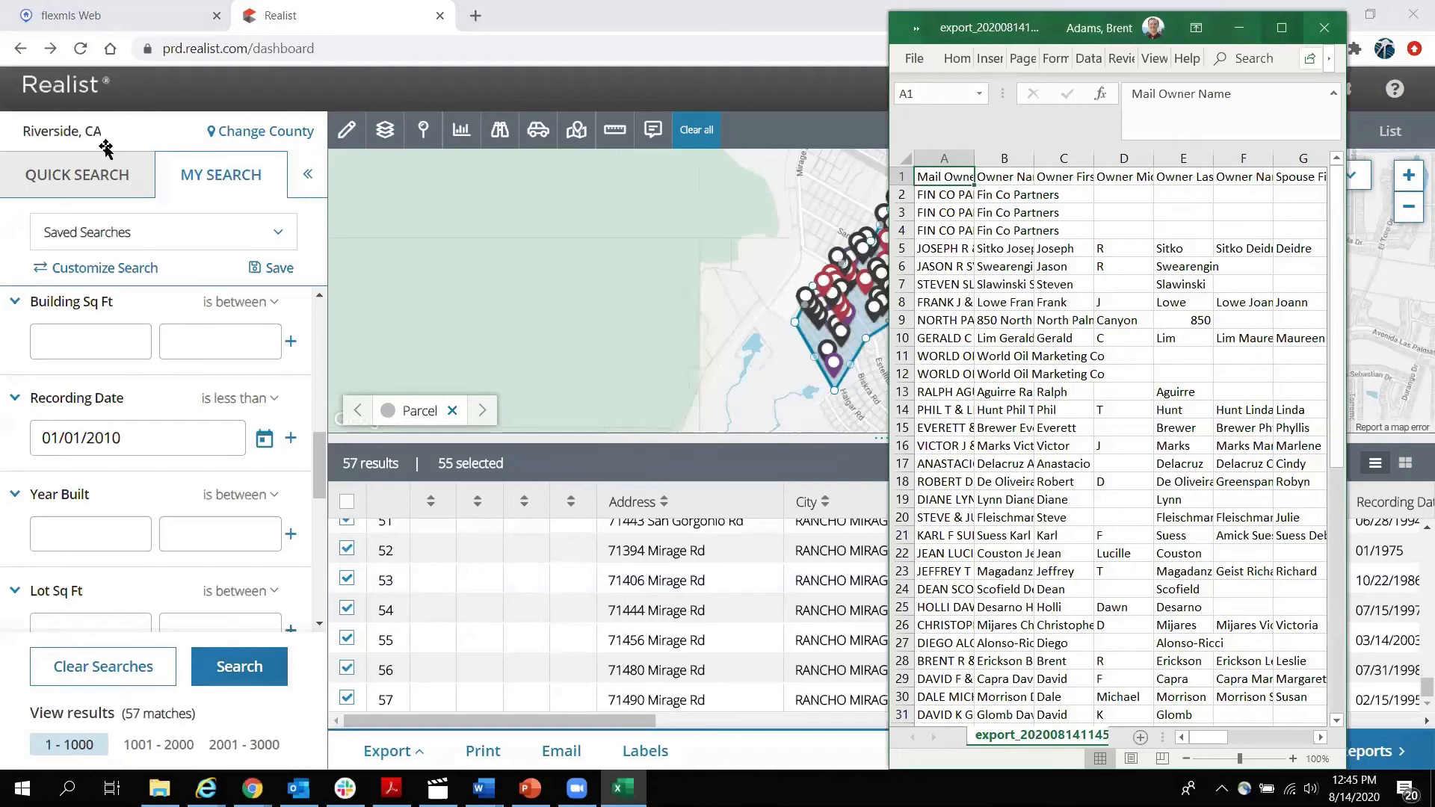
{"action": "key", "text": "ctrl+a"}
{"action": "double_click", "coordinate": [87, 147]}
{"action": "left_click", "coordinate": [592, 454]}
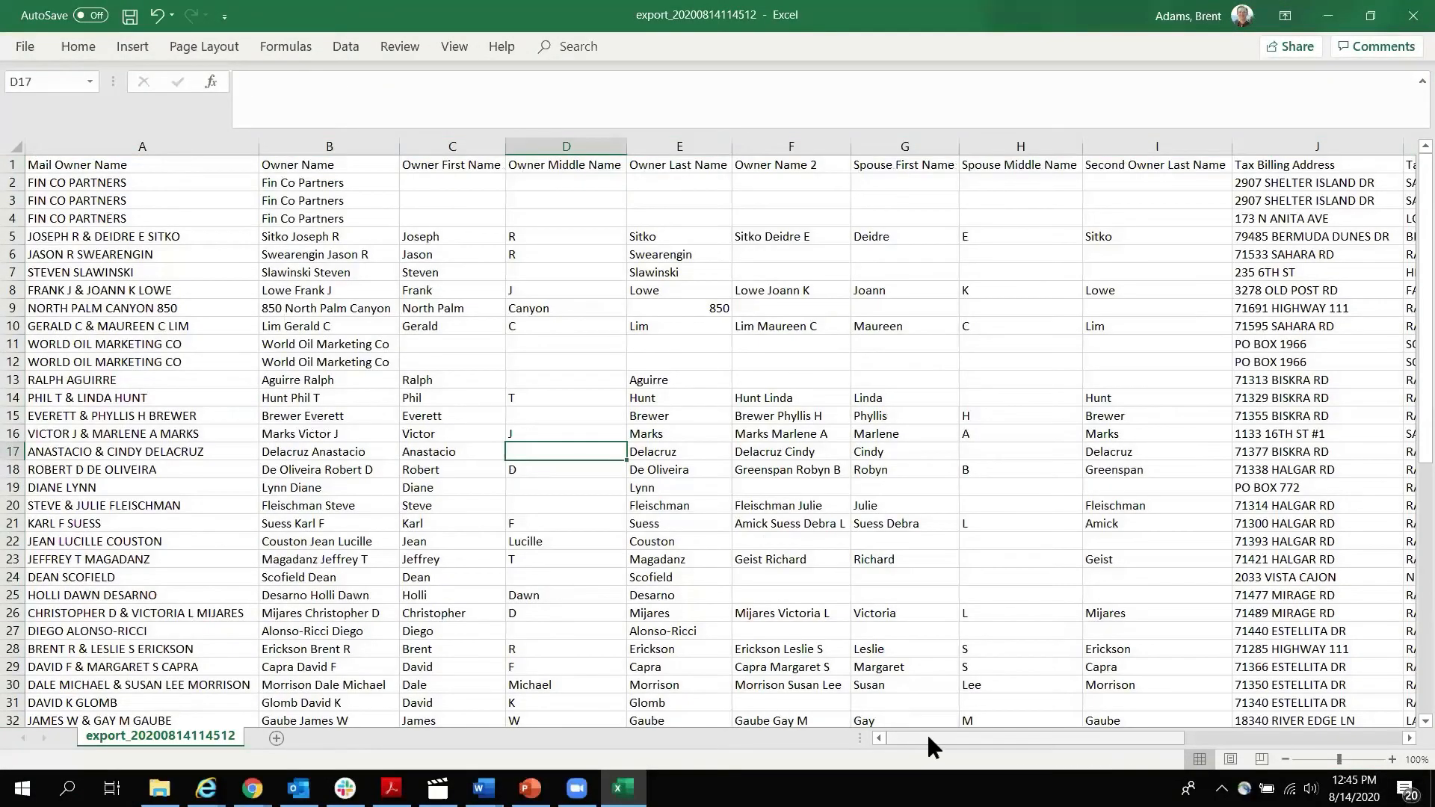
{"action": "left_click_drag", "start_coordinate": [928, 736], "coordinate": [1335, 734]}
{"action": "left_click", "coordinate": [78, 42]}
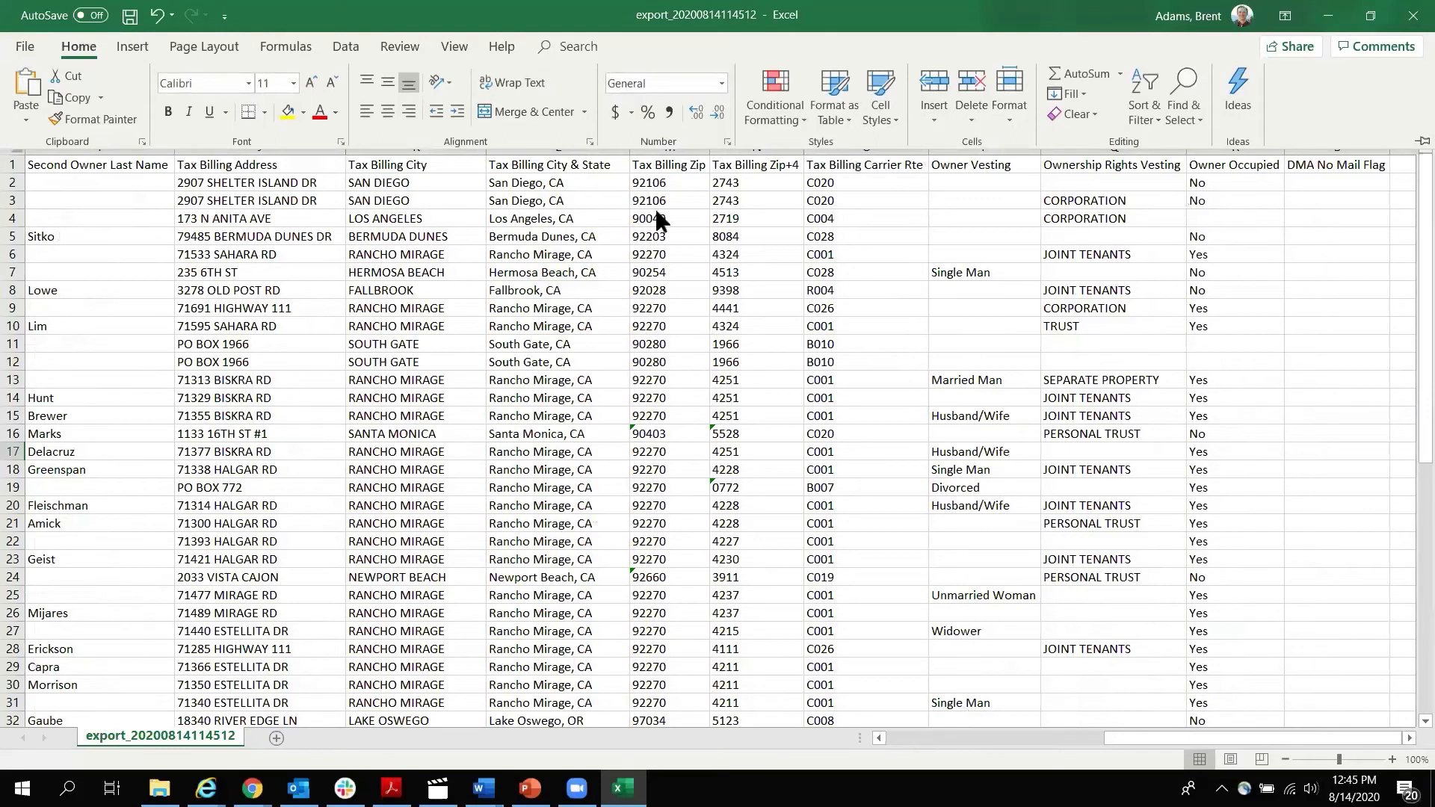
{"action": "left_click", "coordinate": [876, 402]}
{"action": "left_click_drag", "start_coordinate": [1136, 736], "coordinate": [919, 740]}
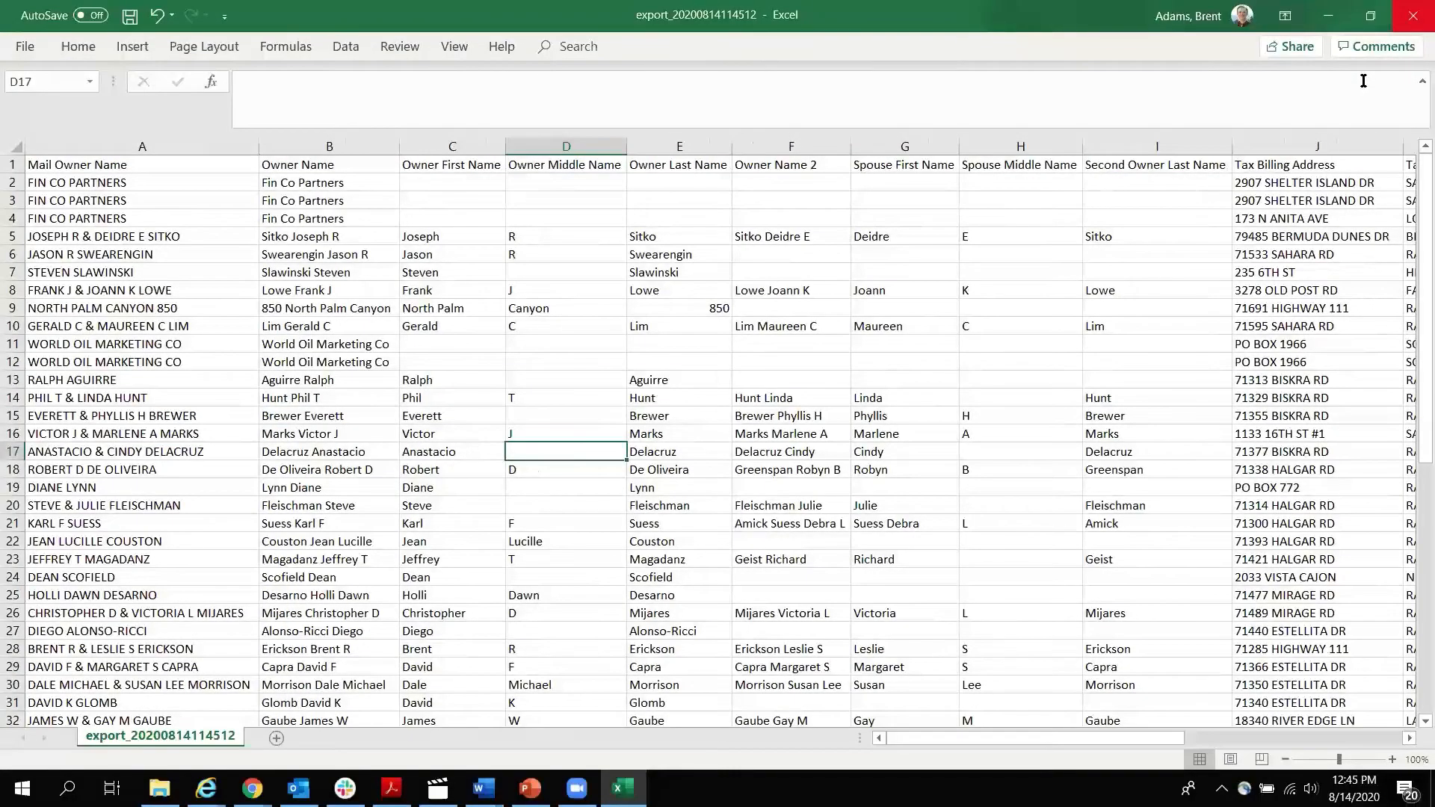
{"action": "left_click", "coordinate": [1413, 15]}
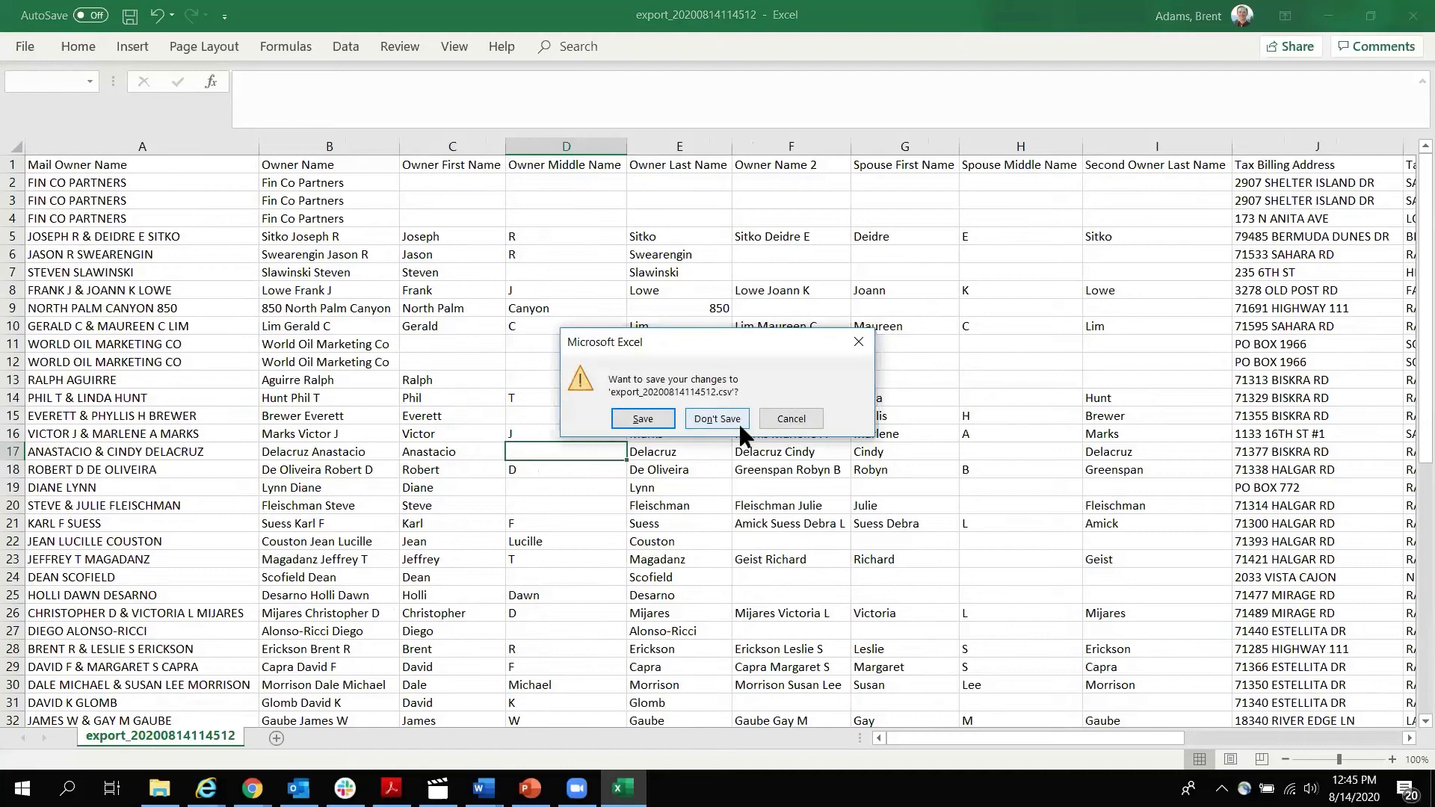
{"action": "left_click", "coordinate": [719, 419]}
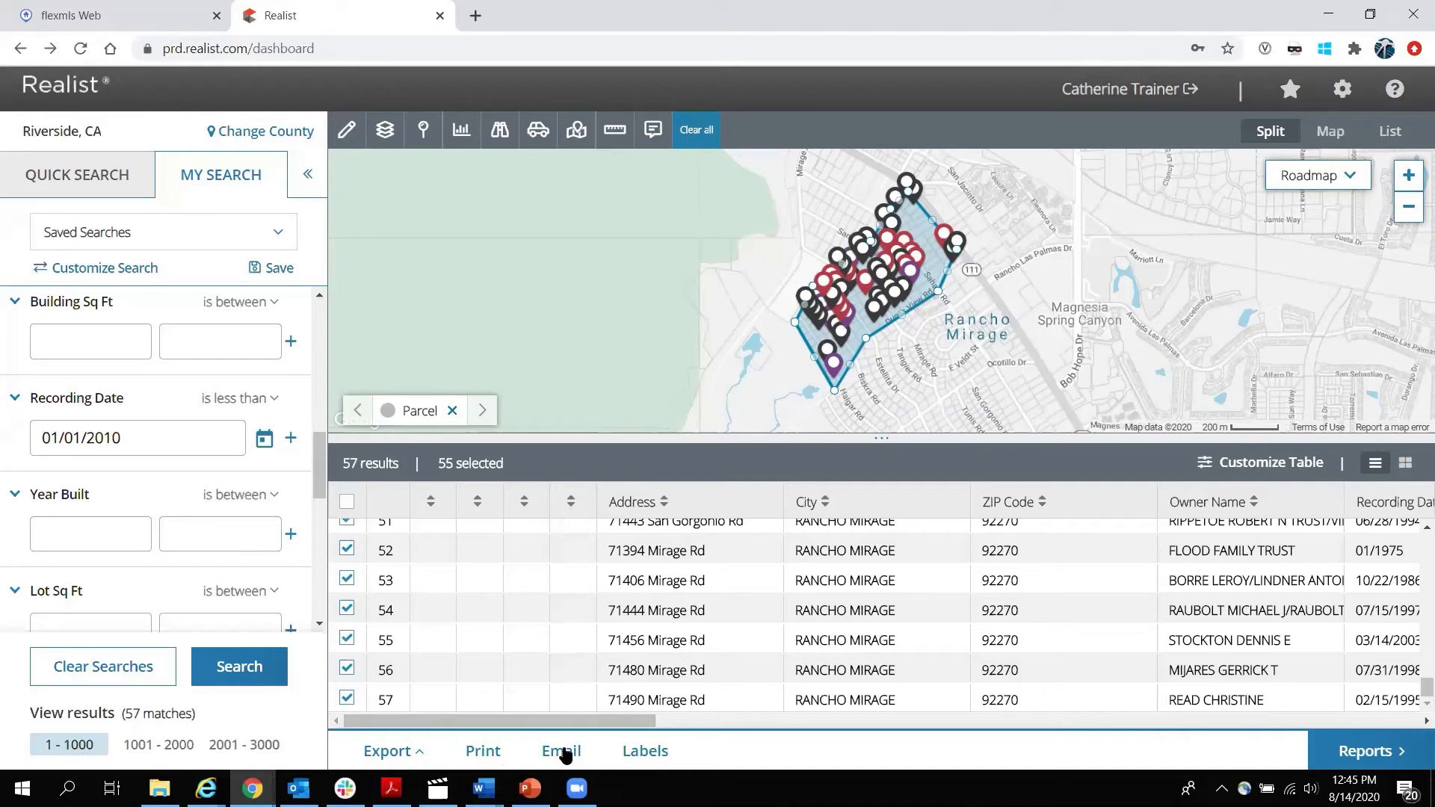
Print only the Map instead of Map & Table, then open the downloaded RealistReport_Results_Map (19).png.
{"action": "left_click", "coordinate": [483, 751]}
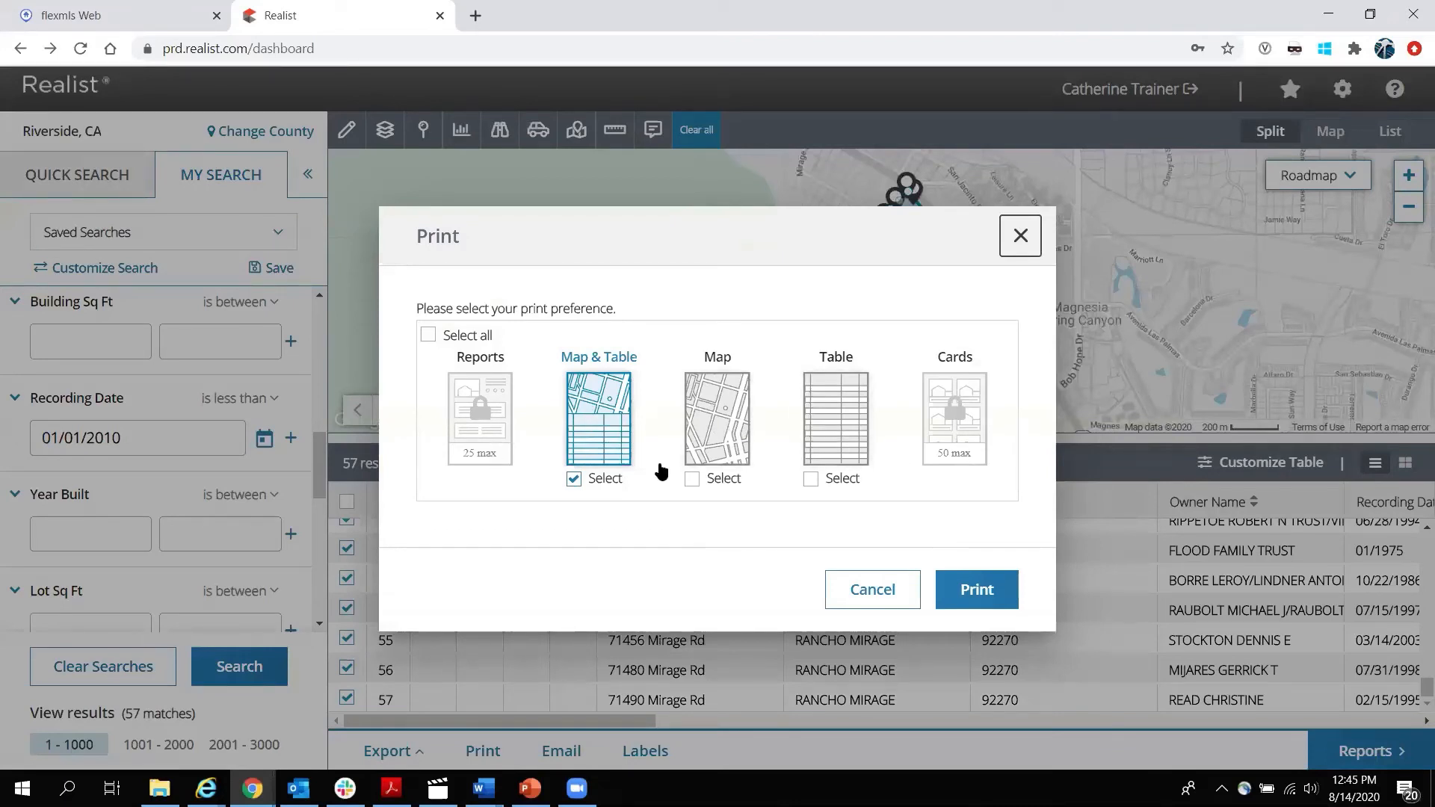
{"action": "left_click", "coordinate": [574, 480]}
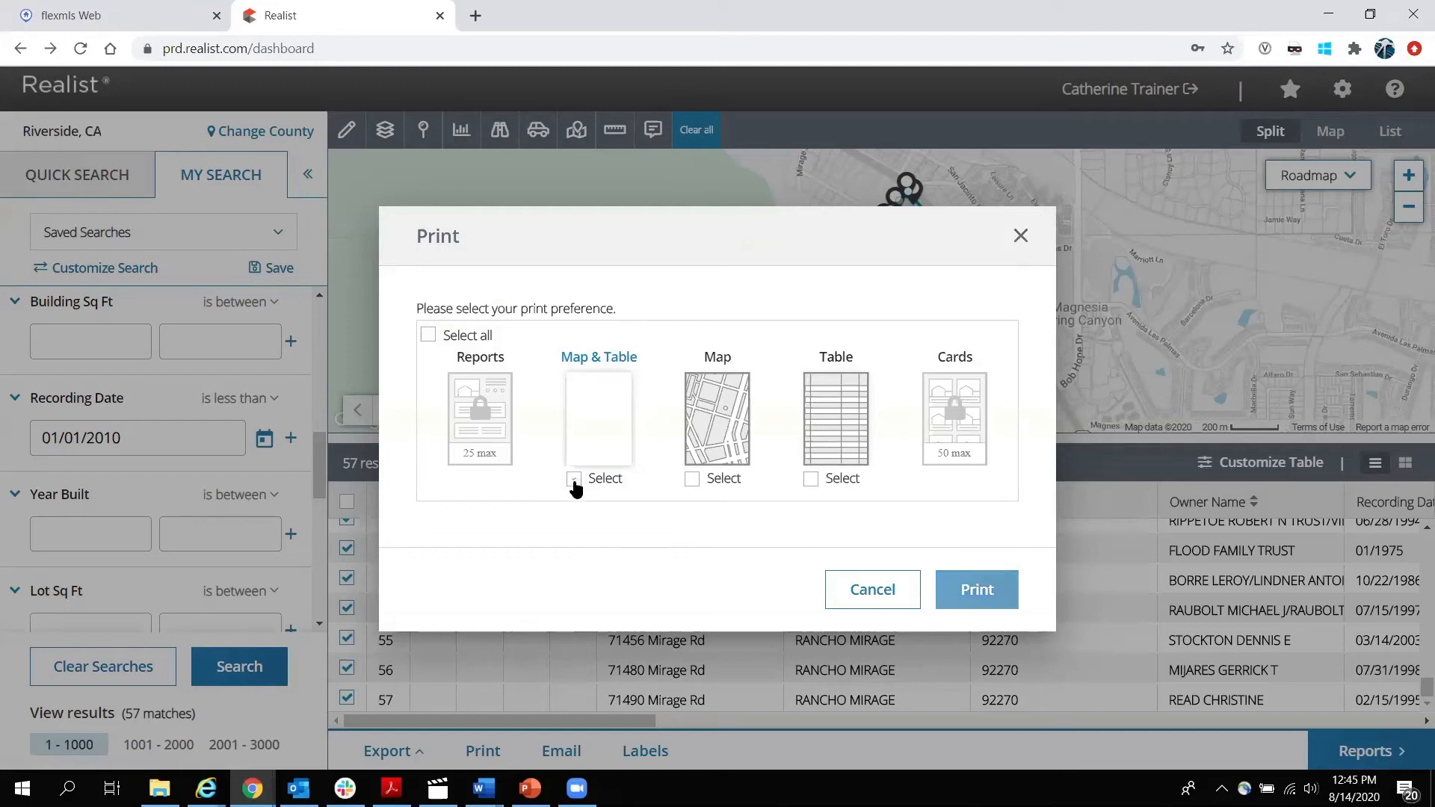
{"action": "left_click", "coordinate": [691, 478]}
{"action": "left_click", "coordinate": [979, 597]}
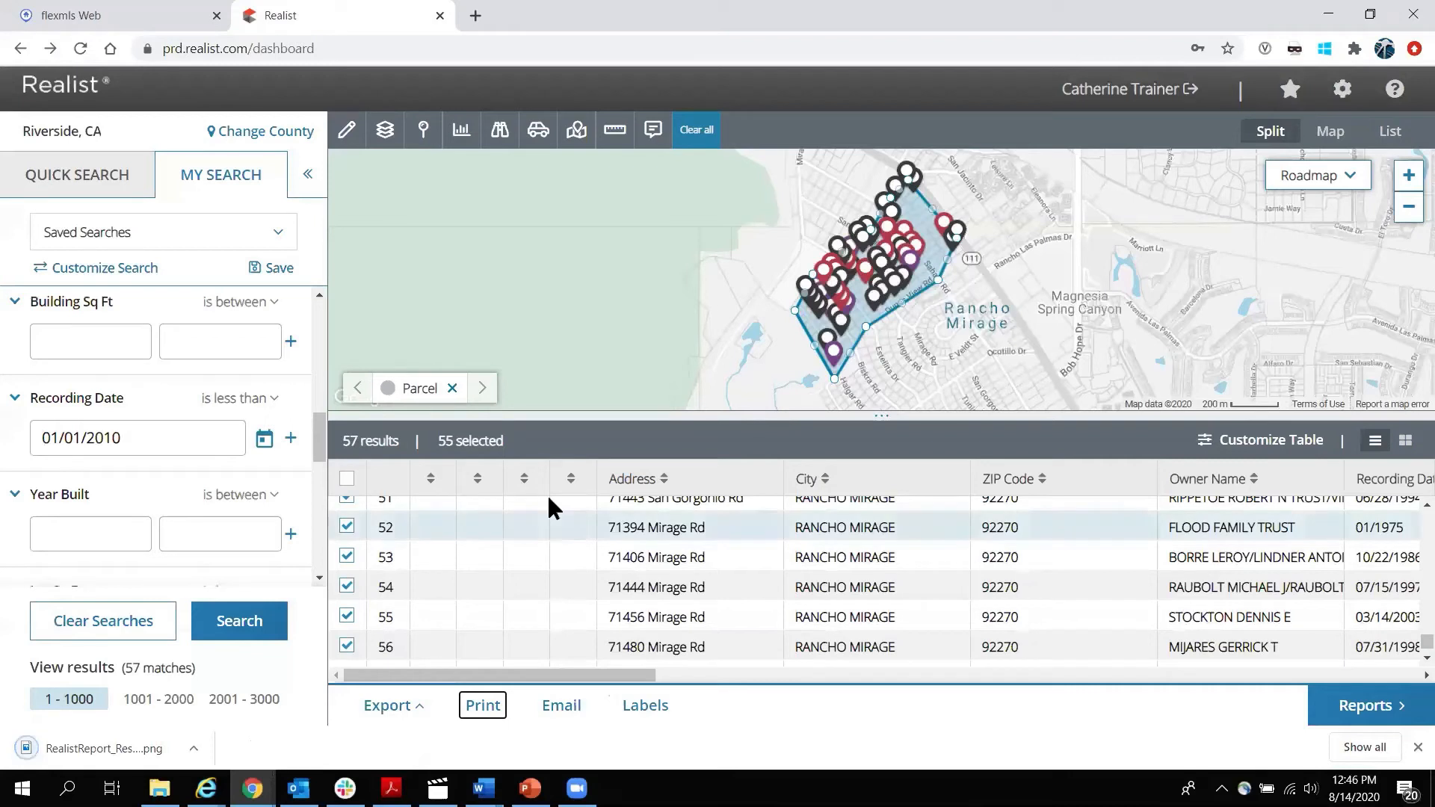
{"action": "left_click", "coordinate": [193, 750]}
{"action": "left_click", "coordinate": [230, 627]}
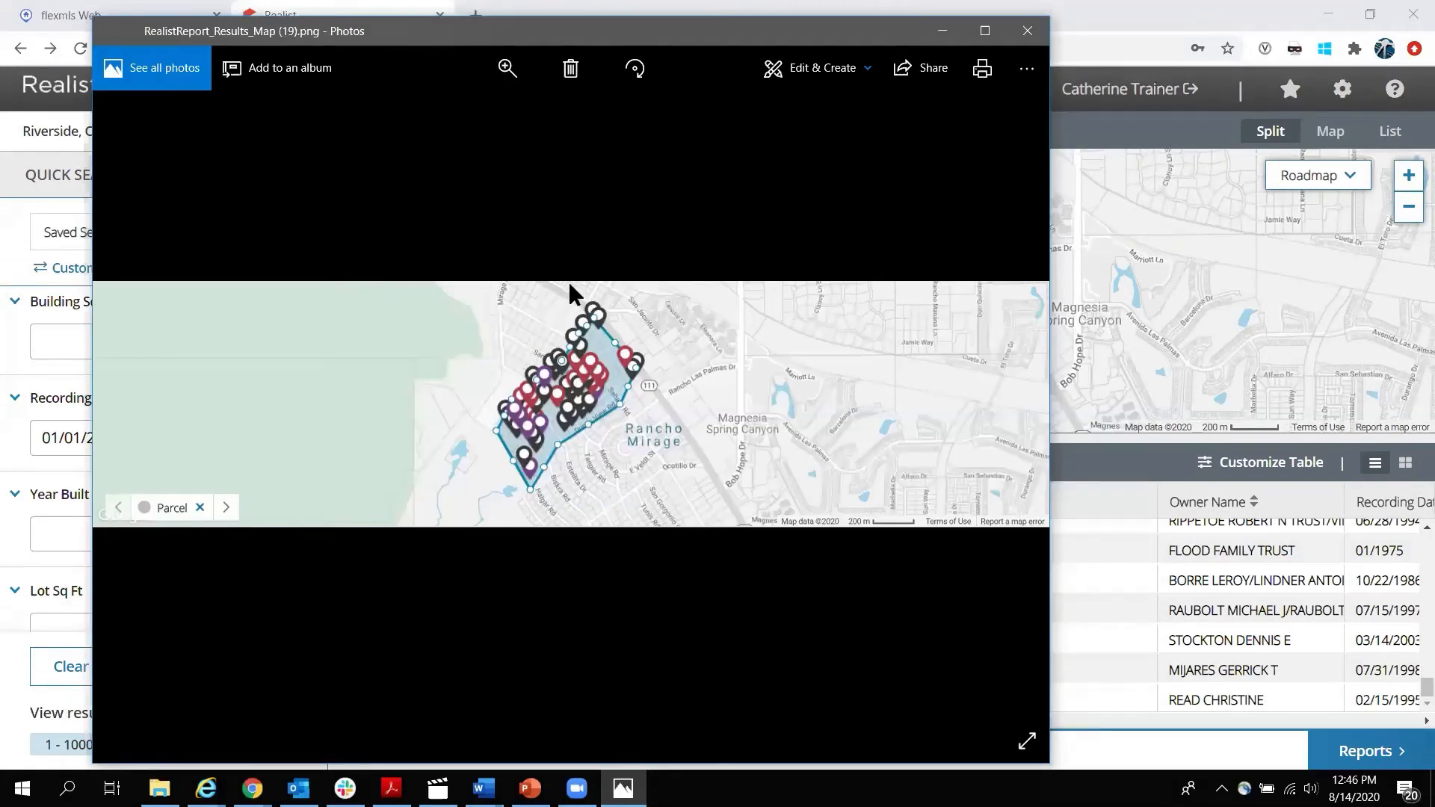
Draw blue ink loops around the Rancho Mirage pins, Magnesia Spring Canyon and a western spot, then close Photos.
{"action": "left_click", "coordinate": [869, 71]}
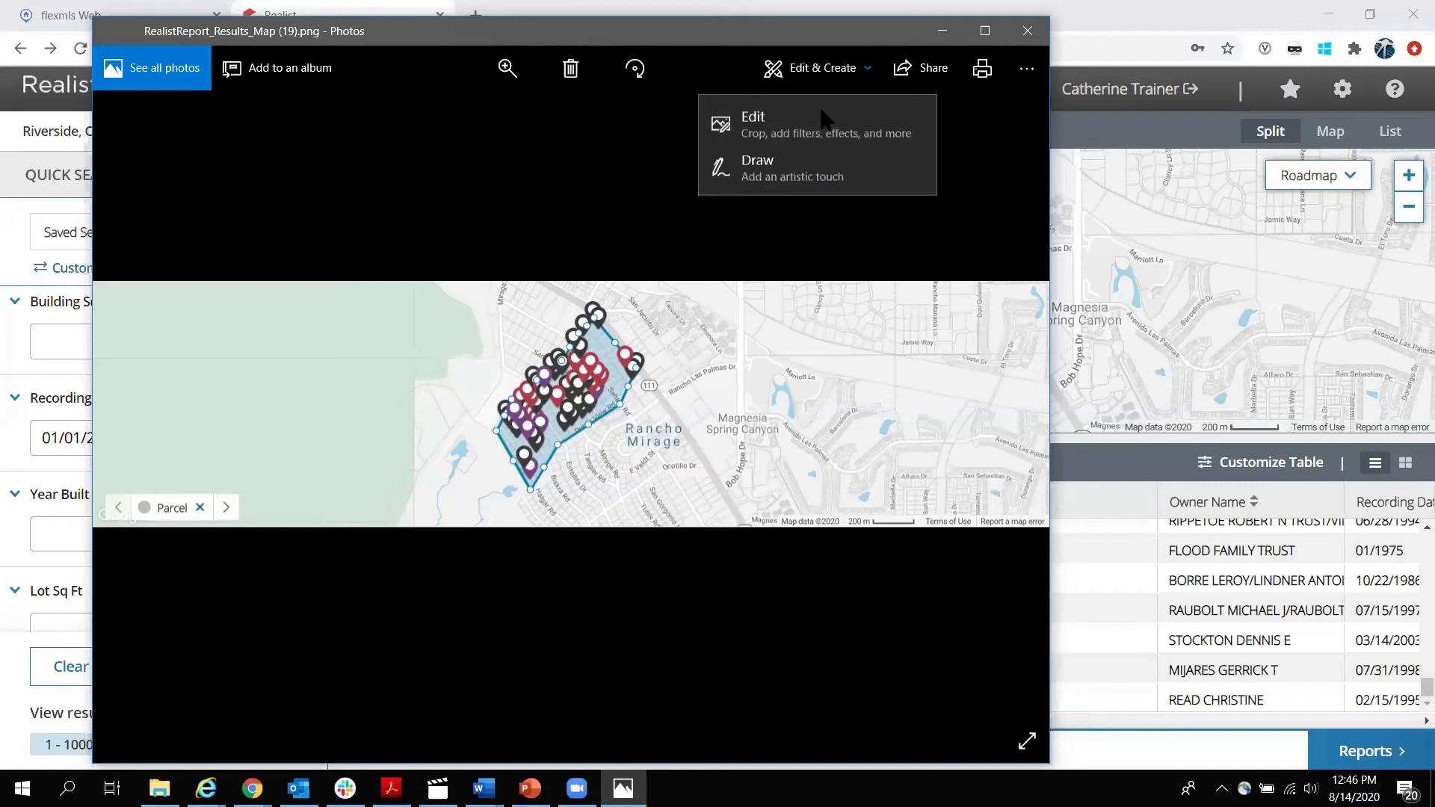
{"action": "left_click", "coordinate": [787, 172]}
{"action": "mouse_move", "coordinate": [548, 319]}
{"action": "left_mouse_down"}
{"action": "mouse_move", "coordinate": [551, 515]}
{"action": "mouse_move", "coordinate": [675, 340]}
{"action": "left_mouse_up"}
{"action": "left_click_drag", "start_coordinate": [591, 299], "coordinate": [543, 332]}
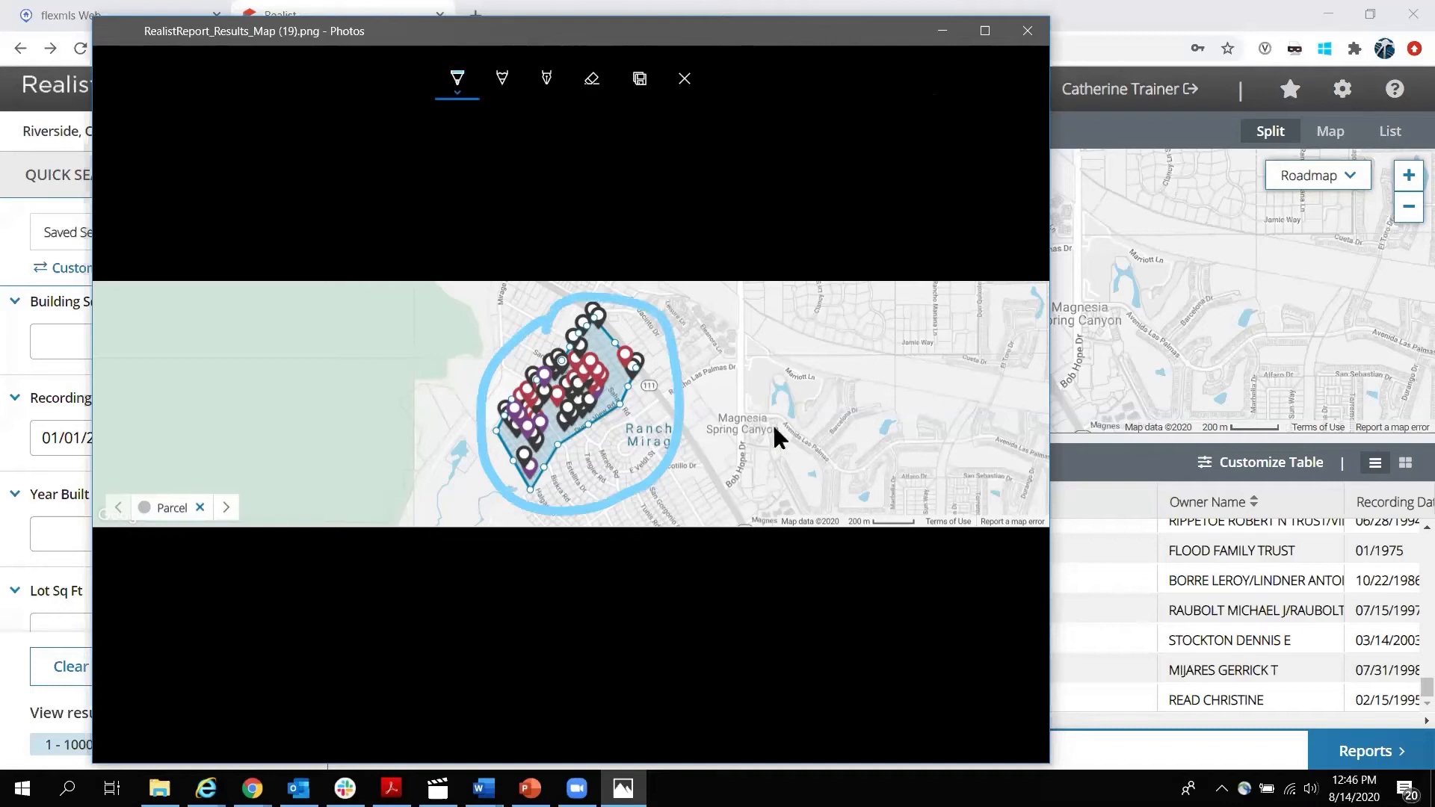
{"action": "mouse_move", "coordinate": [762, 396]}
{"action": "left_mouse_down"}
{"action": "mouse_move", "coordinate": [729, 426]}
{"action": "mouse_move", "coordinate": [793, 456]}
{"action": "left_mouse_up"}
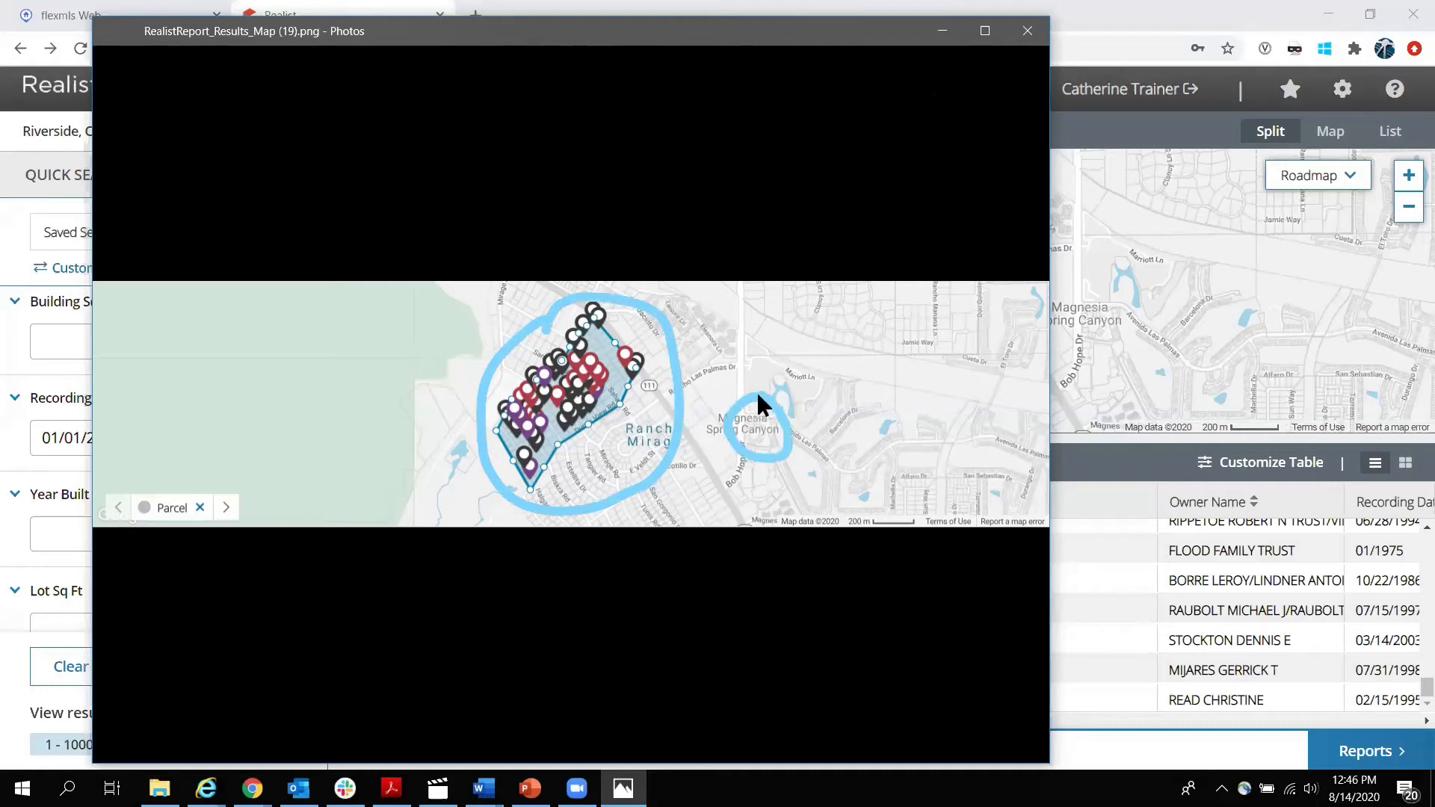
{"action": "left_click_drag", "start_coordinate": [424, 376], "coordinate": [446, 432]}
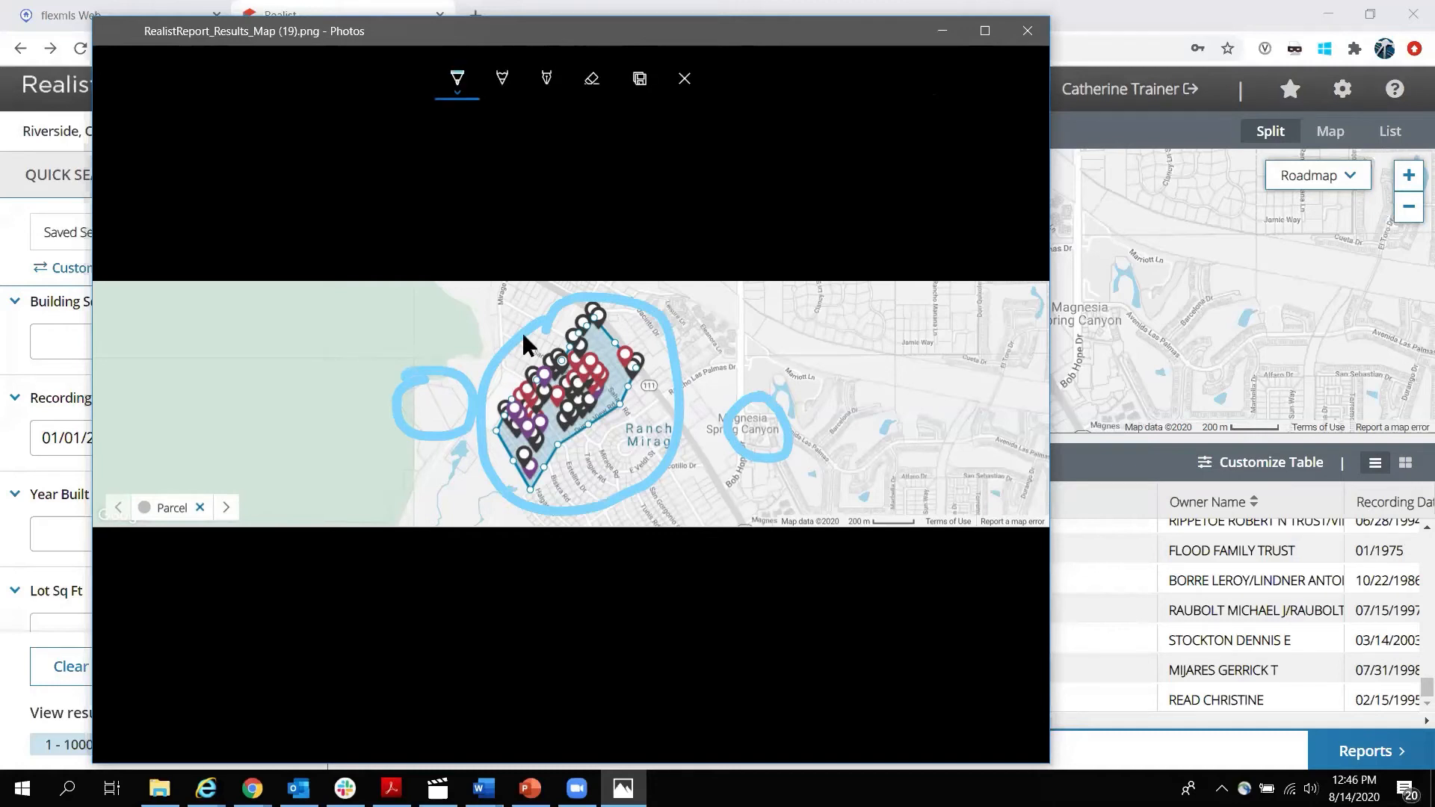
{"action": "left_click", "coordinate": [1028, 32]}
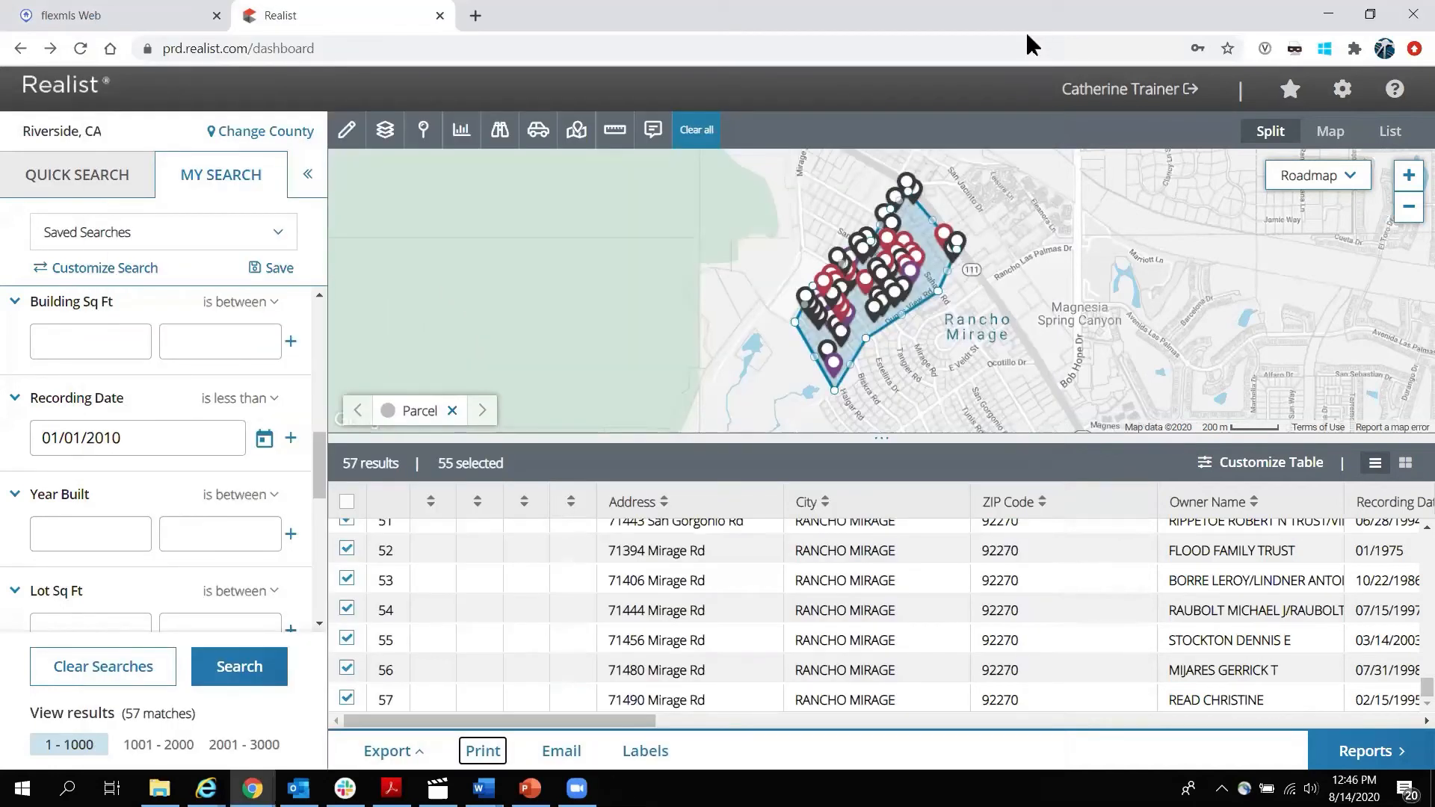
Dismiss the email form and remove the drawn search area from the map.
{"action": "left_click", "coordinate": [562, 751]}
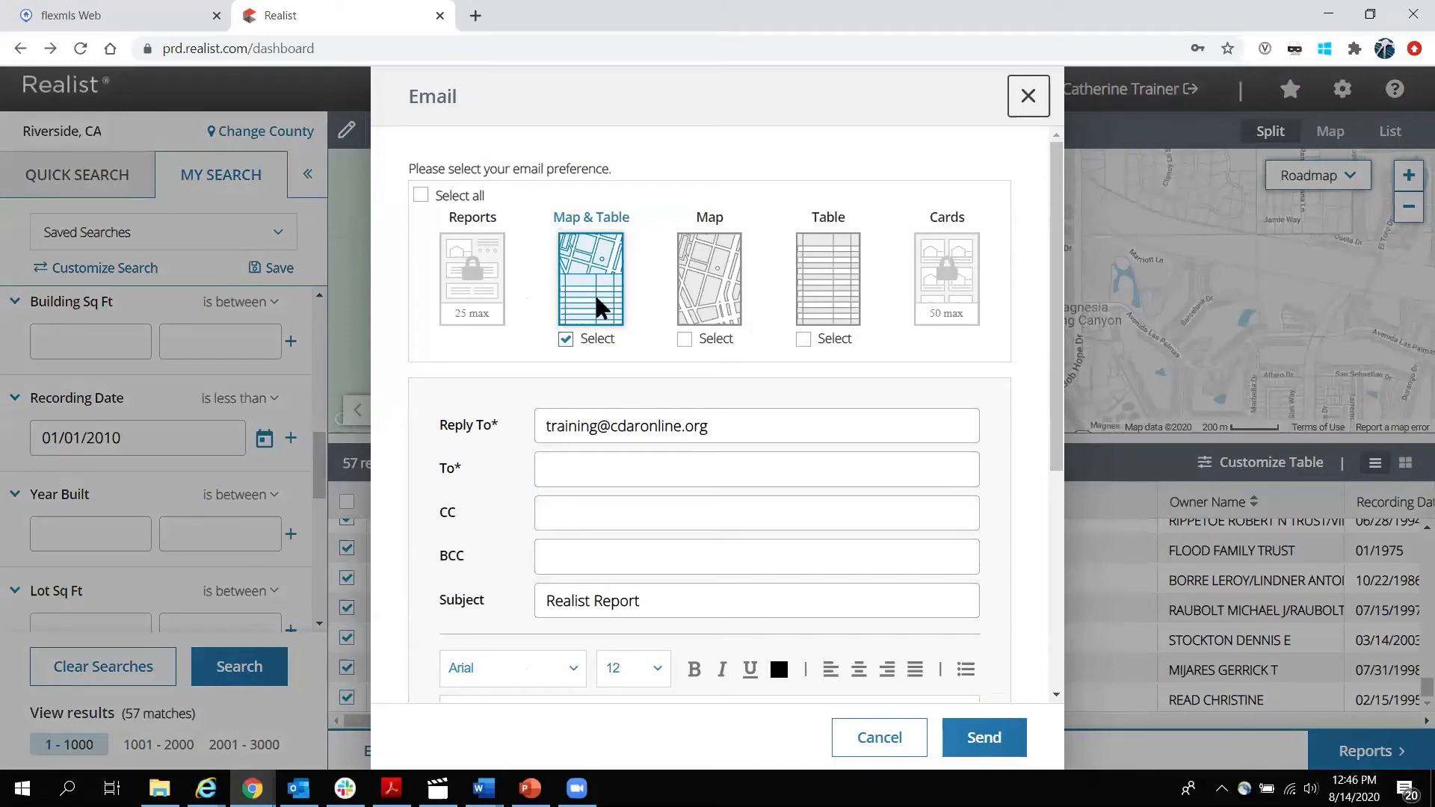
{"action": "left_click", "coordinate": [1028, 96]}
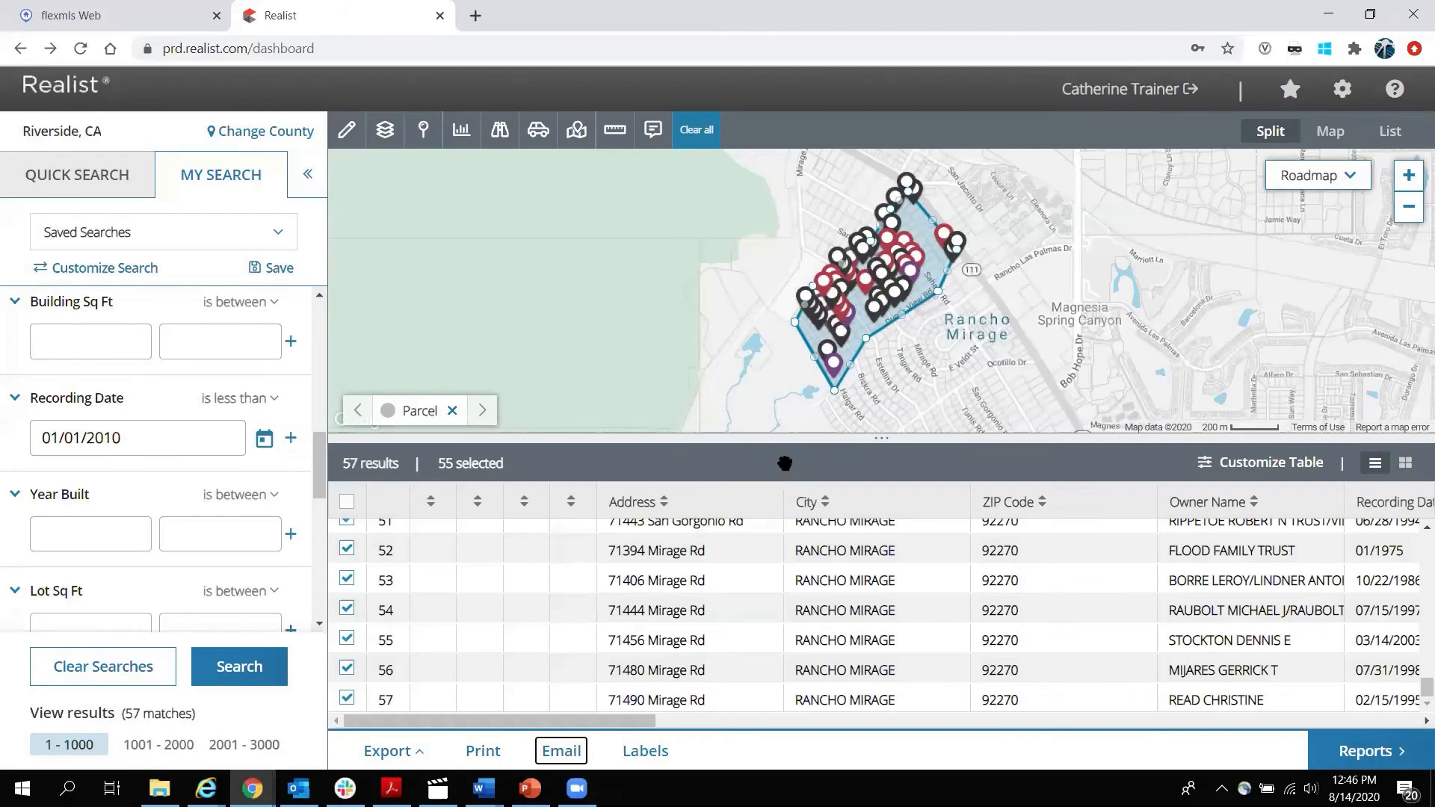
{"action": "left_click", "coordinate": [701, 133]}
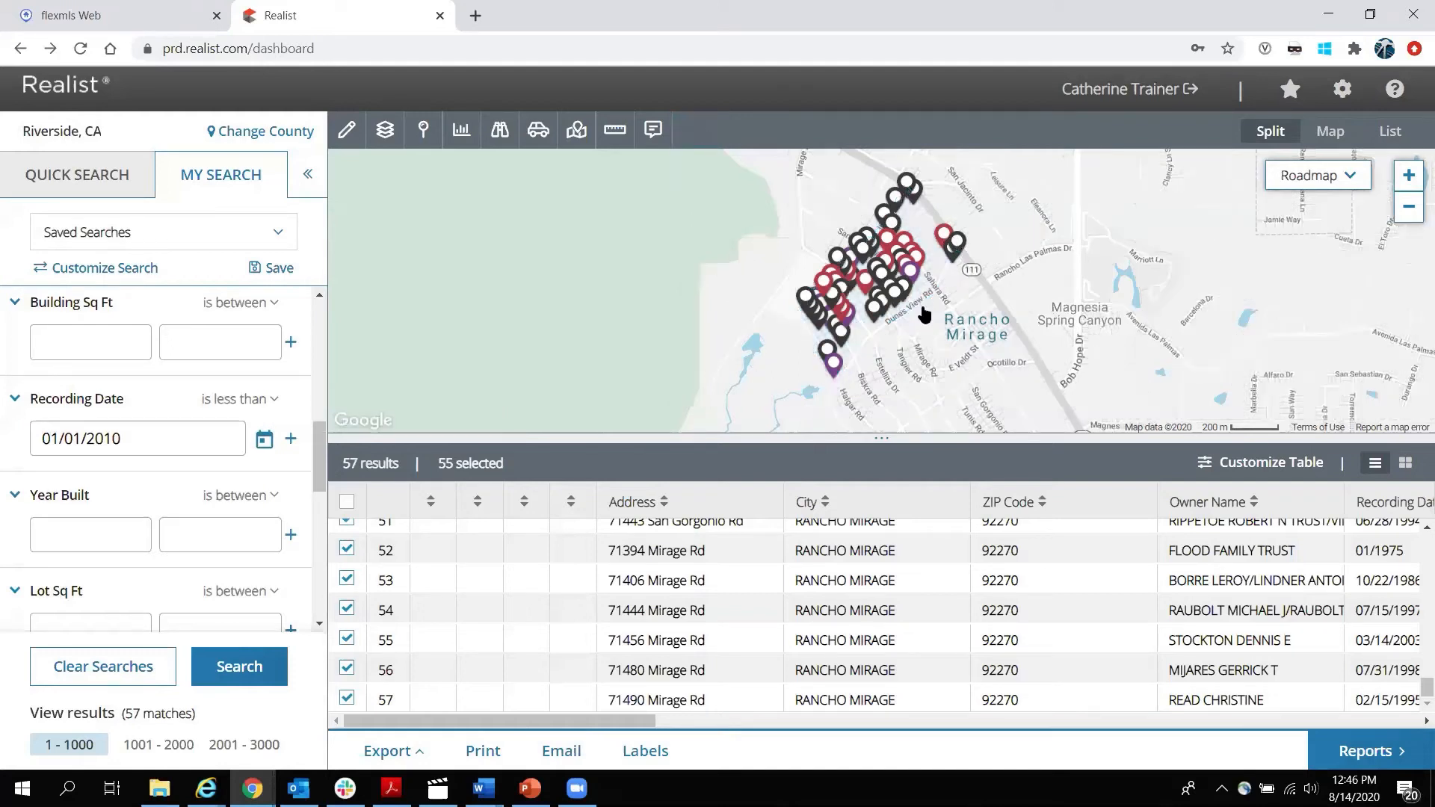
Re-enable Parcel boundaries, clear all searches to 0 results, and show the map full size.
{"action": "left_click", "coordinate": [386, 131]}
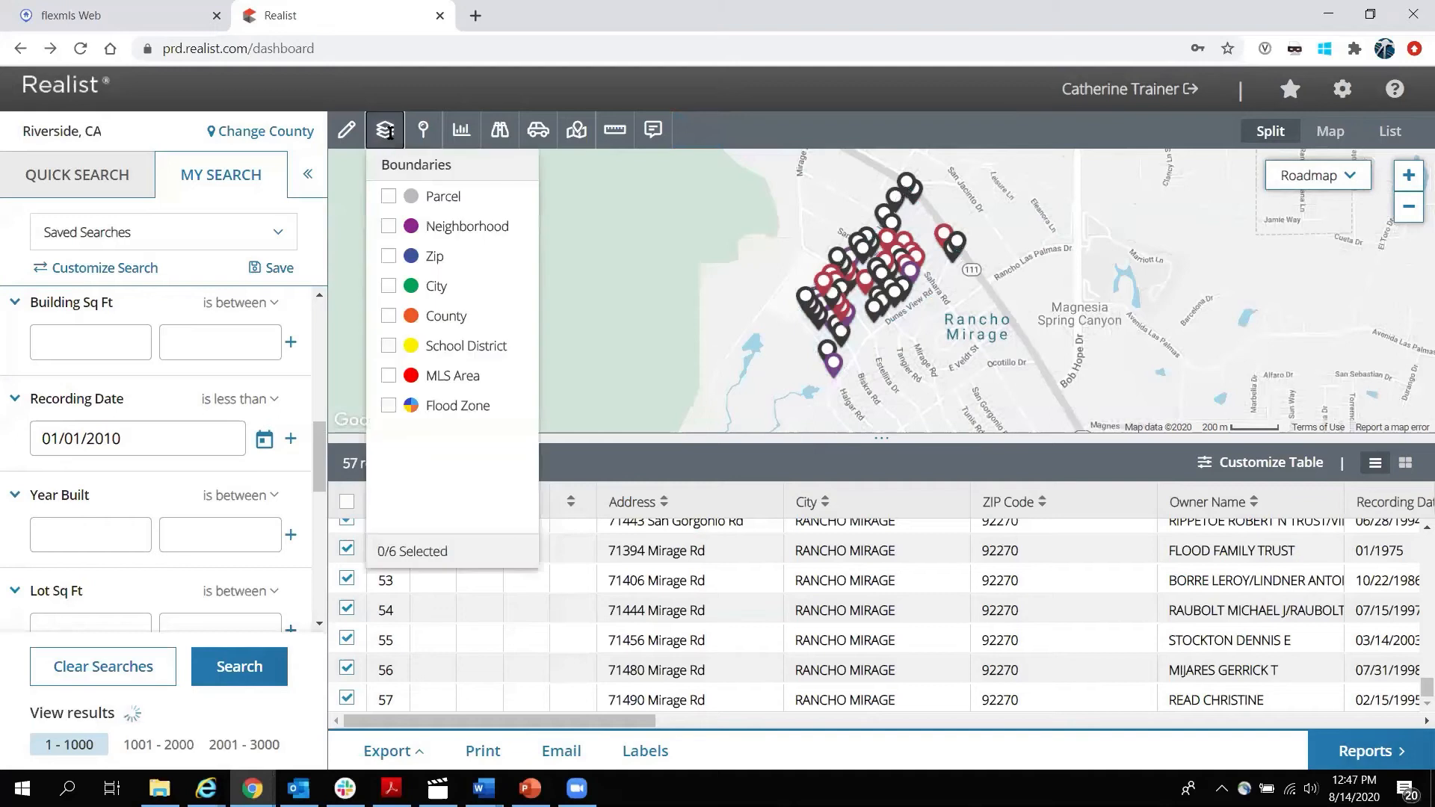
{"action": "left_click", "coordinate": [388, 195]}
{"action": "left_click", "coordinate": [385, 134]}
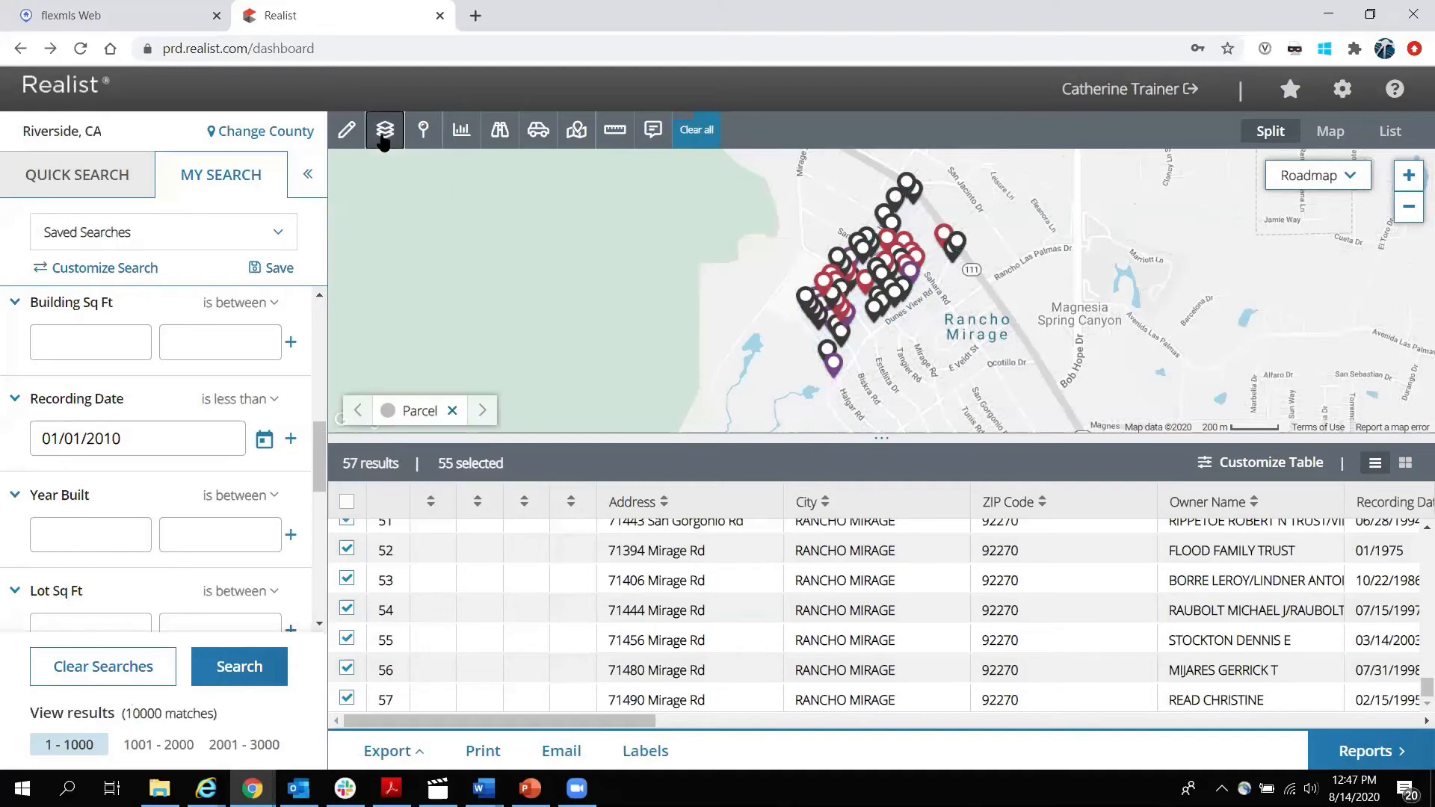
{"action": "left_click", "coordinate": [103, 681]}
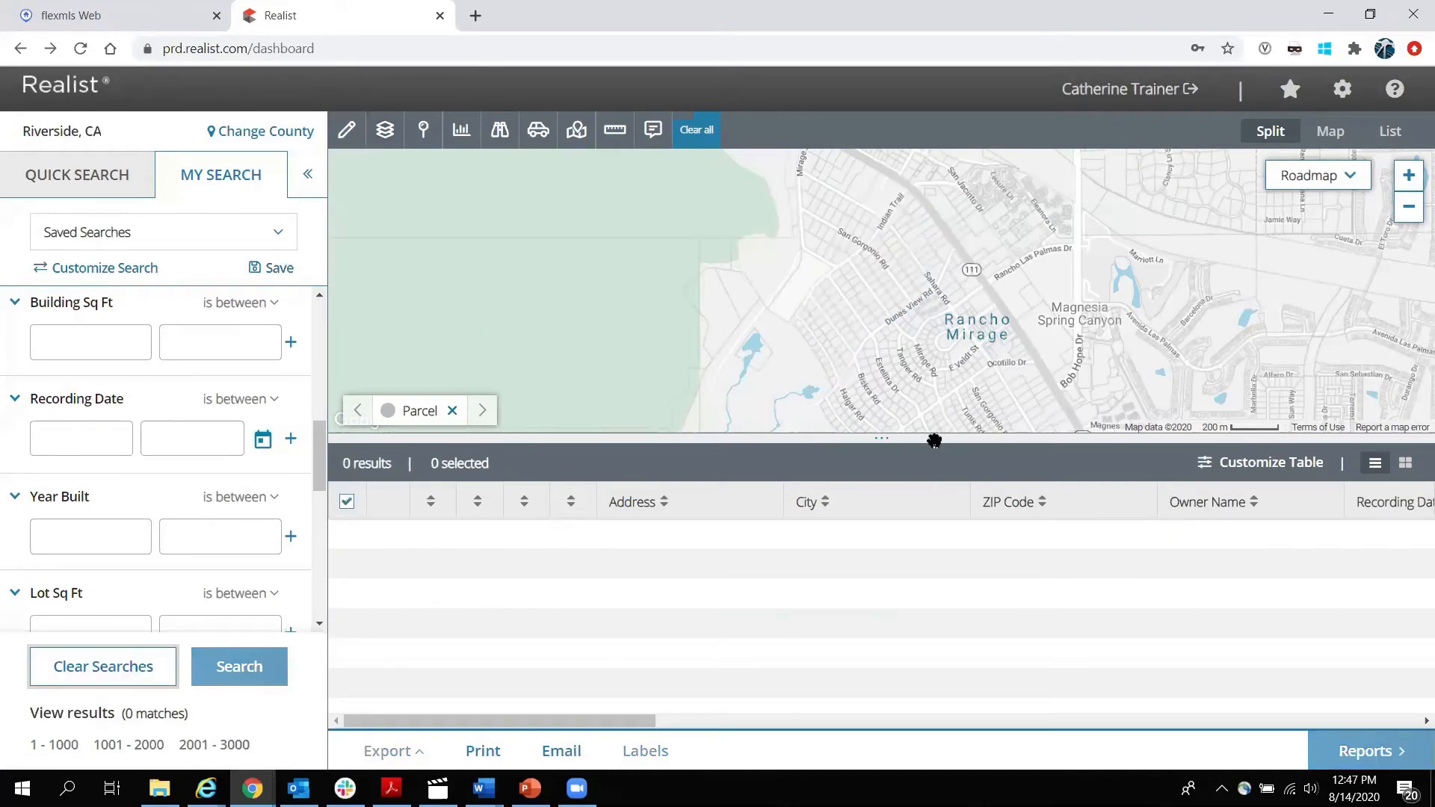
{"action": "left_click", "coordinate": [1330, 133]}
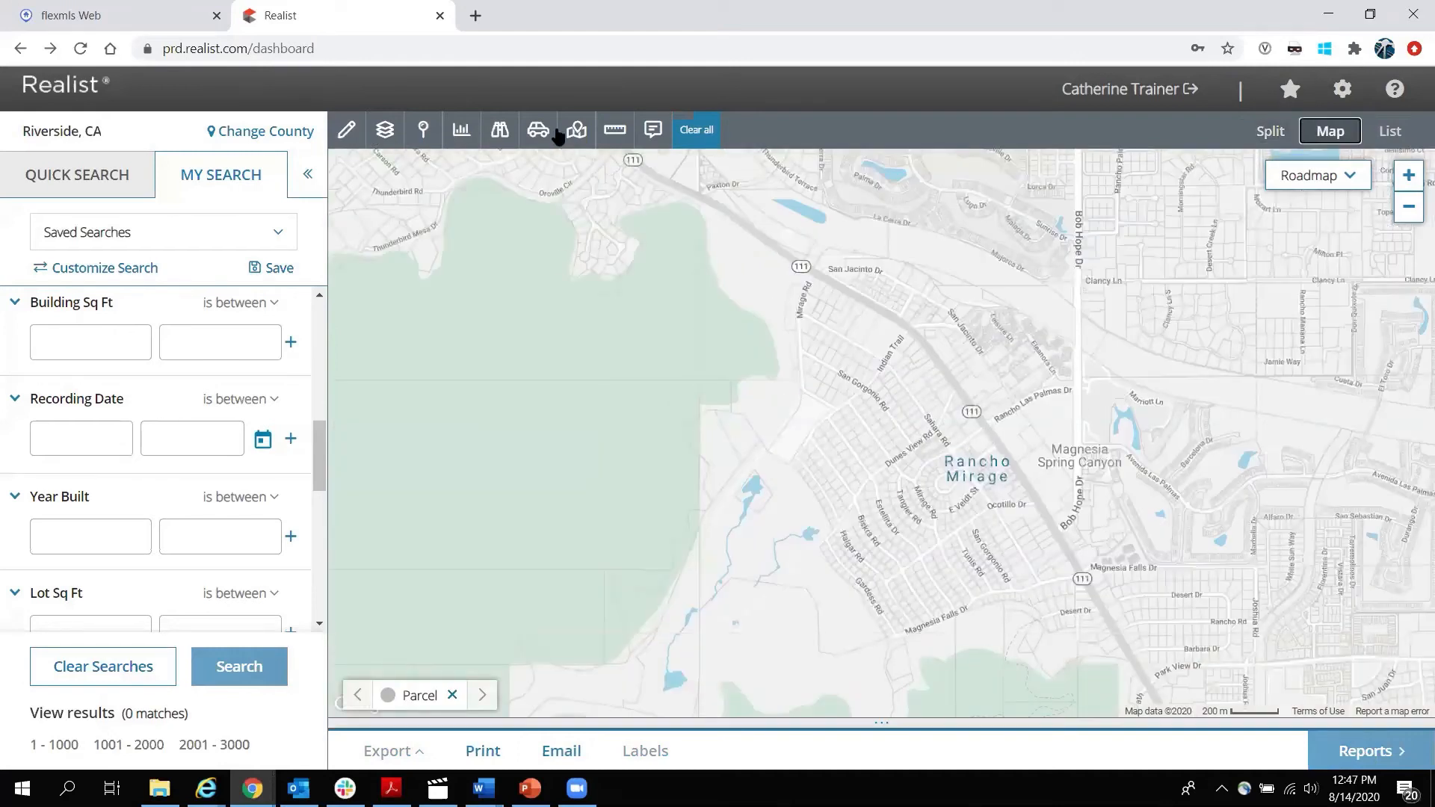
Overlay Neighborhood boundaries on the map from the Boundaries layer list.
{"action": "left_click", "coordinate": [386, 134]}
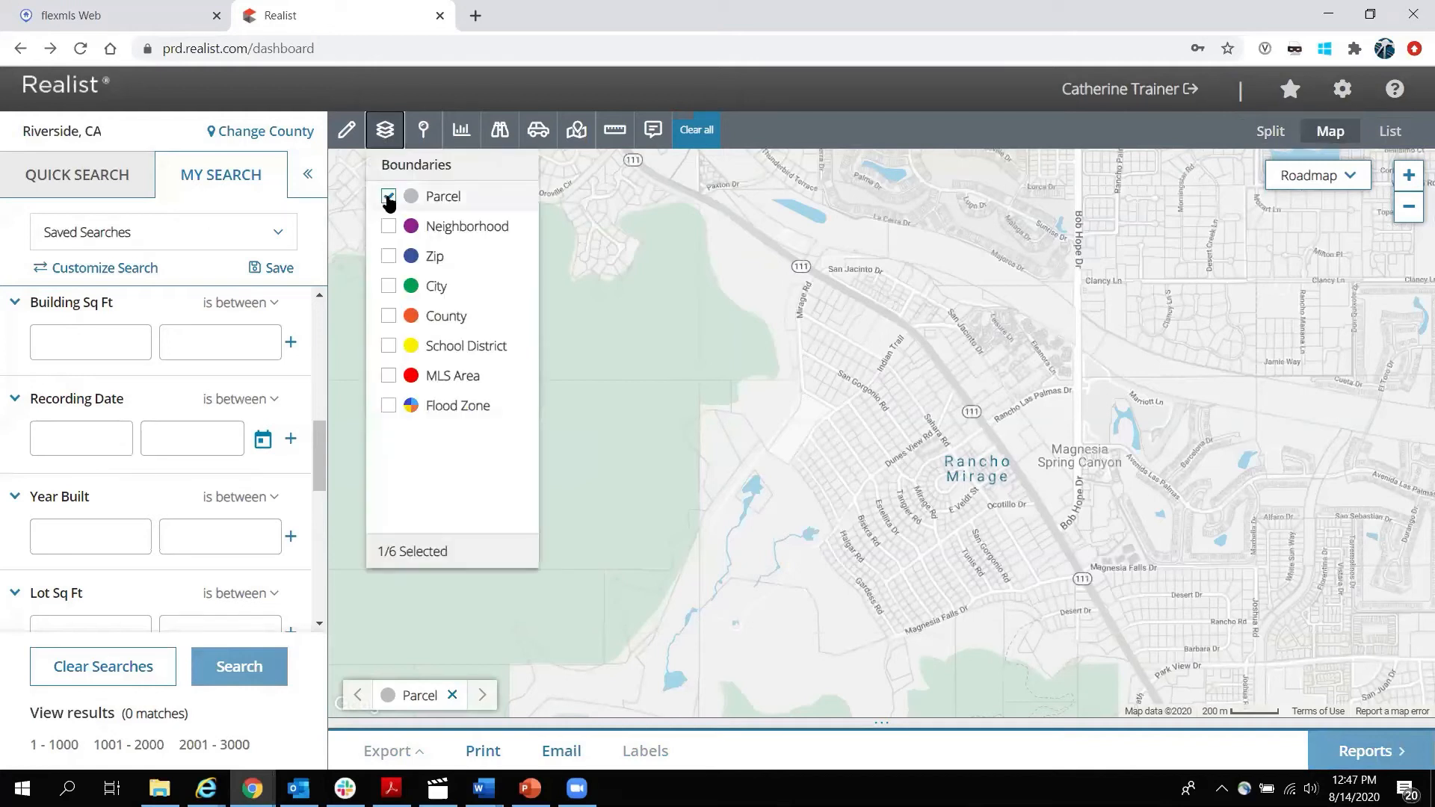
{"action": "left_click", "coordinate": [384, 130]}
{"action": "left_click", "coordinate": [345, 131]}
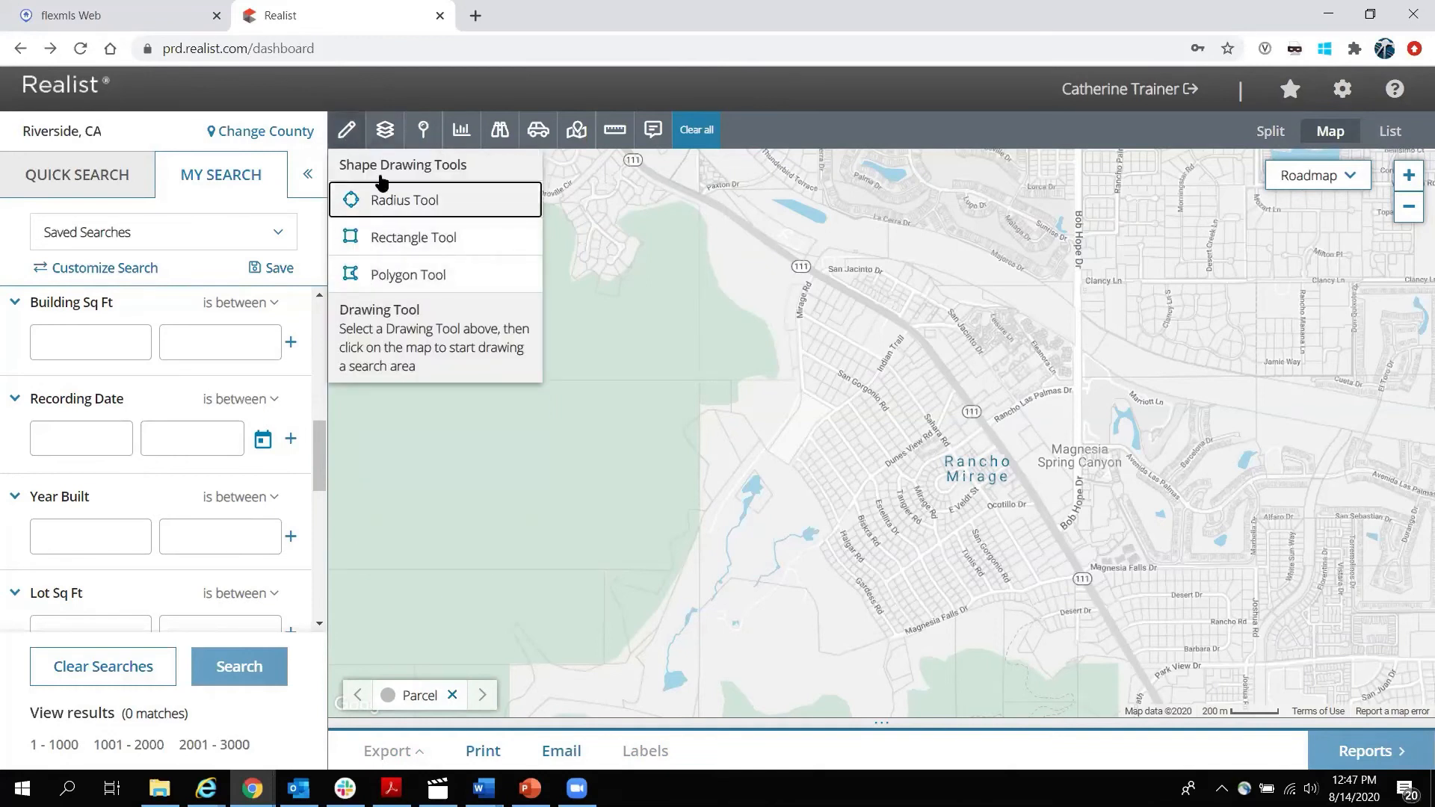
{"action": "left_click", "coordinate": [348, 133]}
{"action": "left_click", "coordinate": [348, 145]}
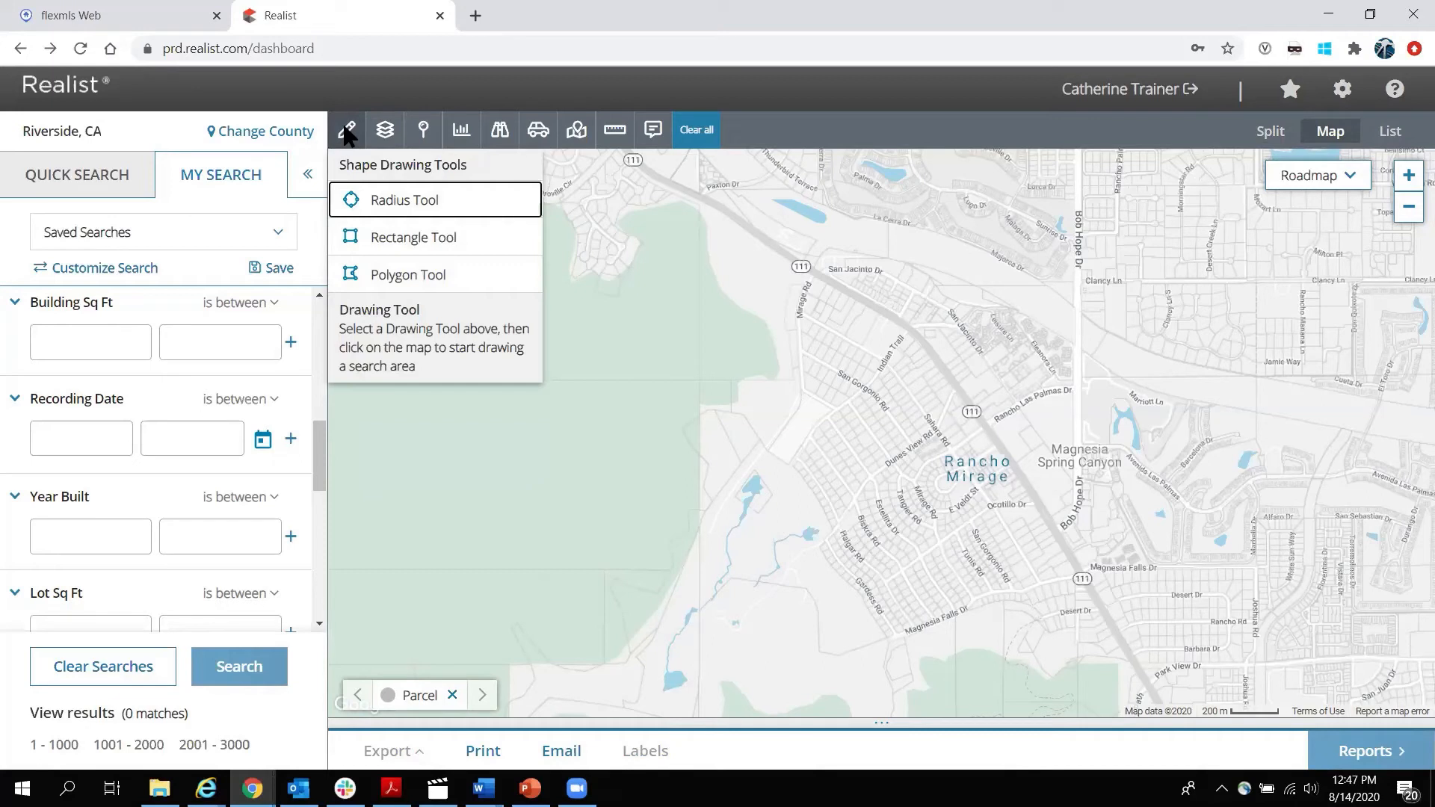
{"action": "left_click", "coordinate": [387, 139]}
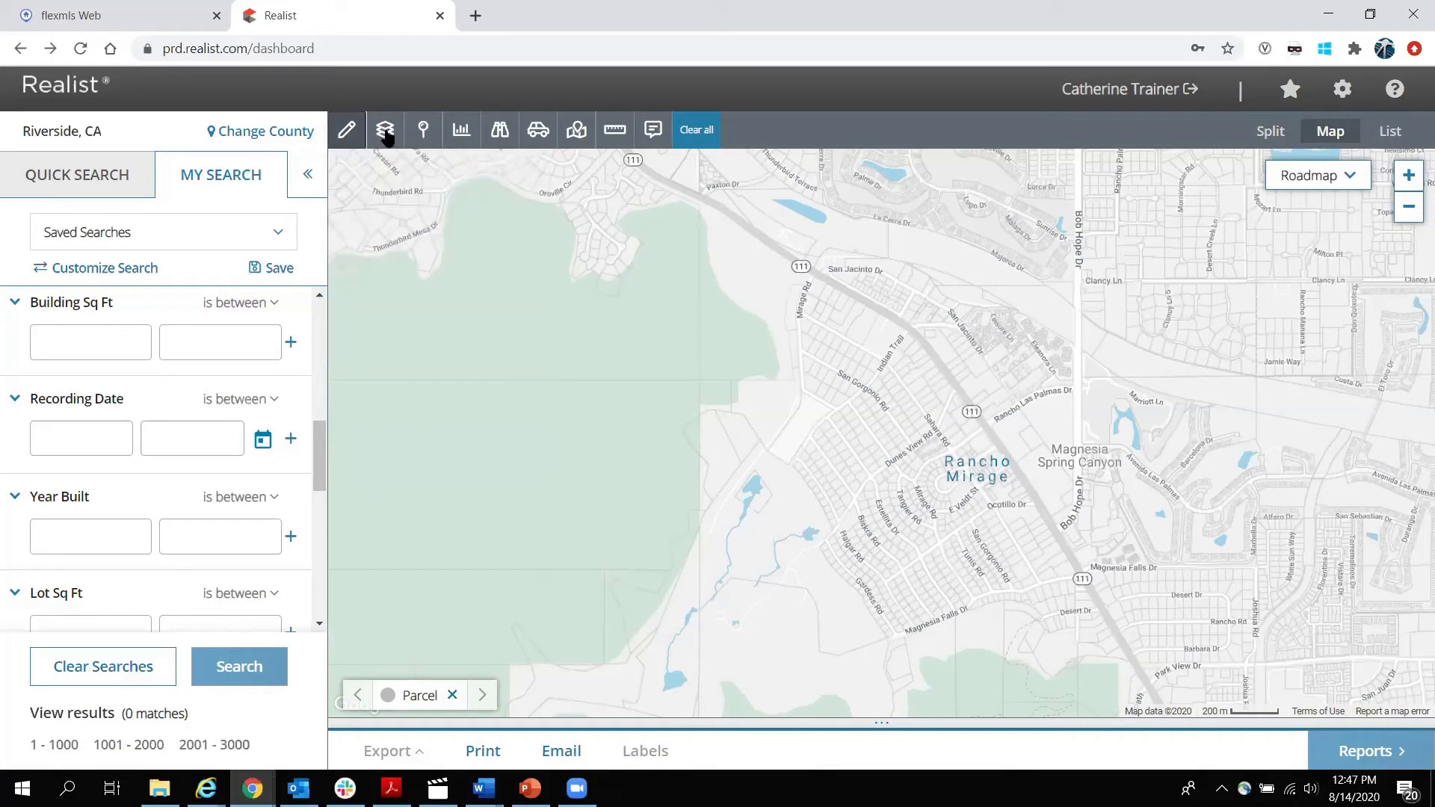
{"action": "left_click", "coordinate": [389, 228]}
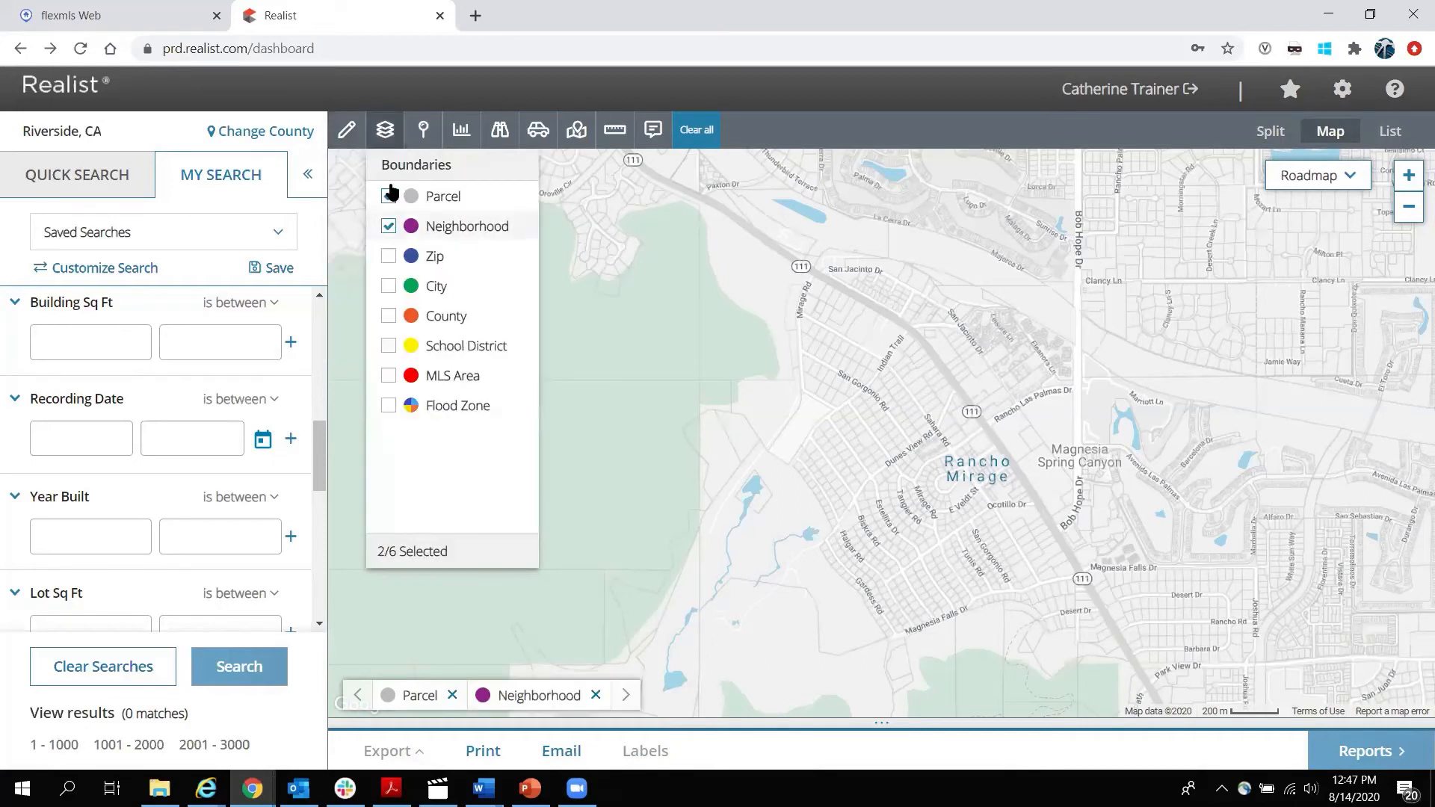
{"action": "left_click", "coordinate": [383, 135]}
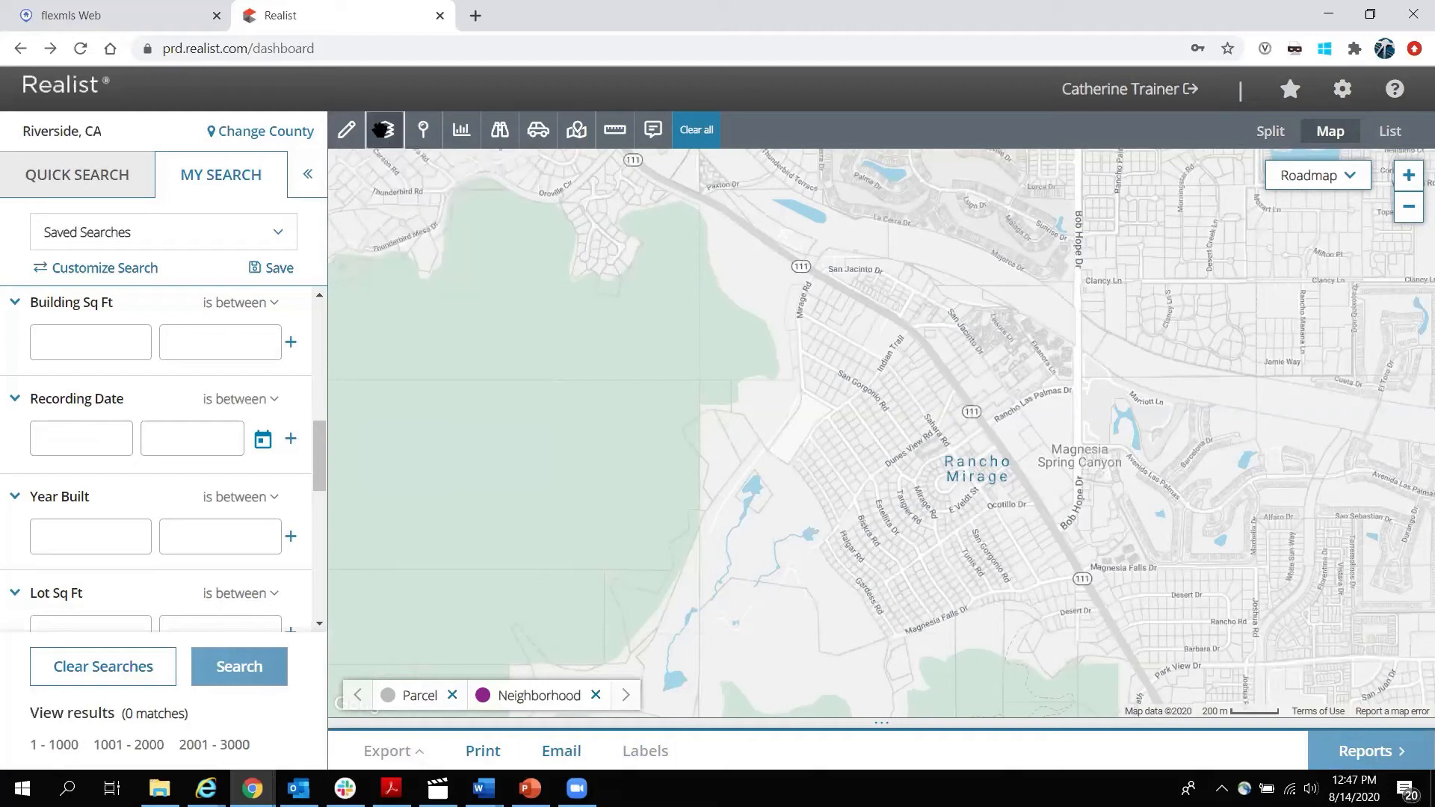
Zoom and pan so the neighbourhood outlines around Rancho Mirage and Cove are in view.
{"action": "scroll", "coordinate": [1100, 382], "scroll_direction": "down", "scroll_amount": 1}
{"action": "left_click_drag", "start_coordinate": [1135, 358], "coordinate": [747, 389]}
{"action": "scroll", "coordinate": [842, 372], "scroll_direction": "down", "scroll_amount": 2}
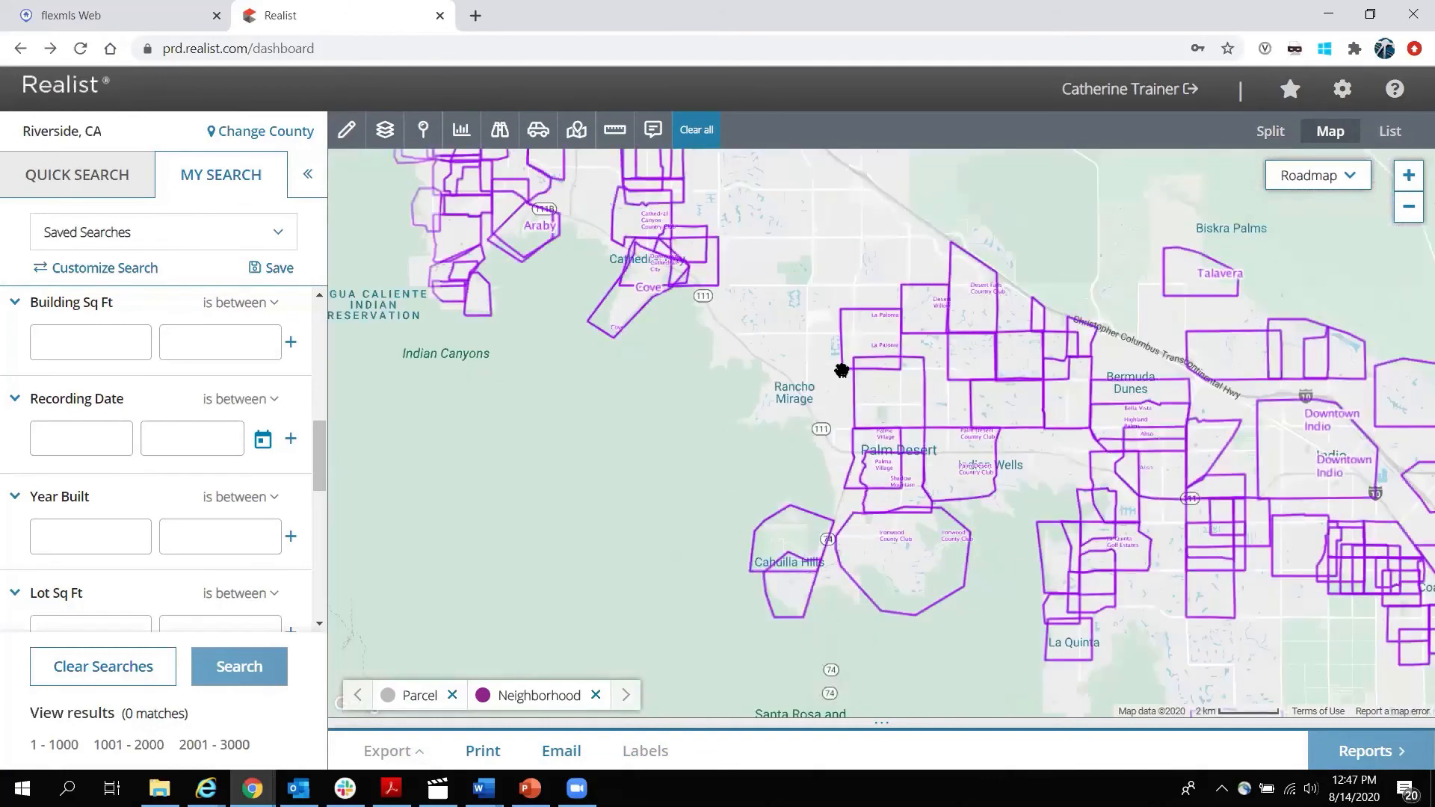
{"action": "scroll", "coordinate": [841, 371], "scroll_direction": "down", "scroll_amount": 1}
{"action": "left_click_drag", "start_coordinate": [841, 369], "coordinate": [770, 471]}
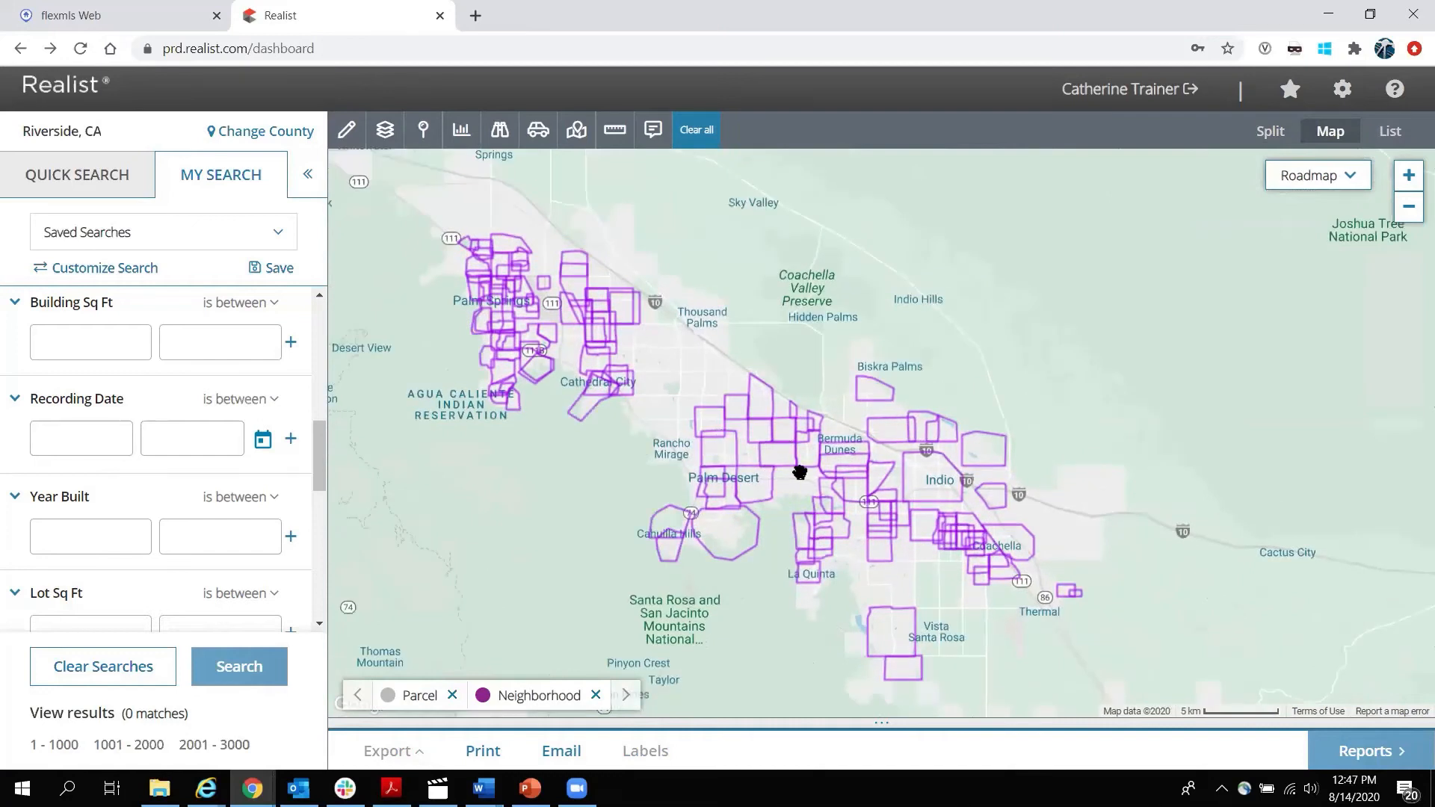
{"action": "scroll", "coordinate": [792, 473], "scroll_direction": "up", "scroll_amount": 3}
{"action": "scroll", "coordinate": [695, 467], "scroll_direction": "up", "scroll_amount": 1}
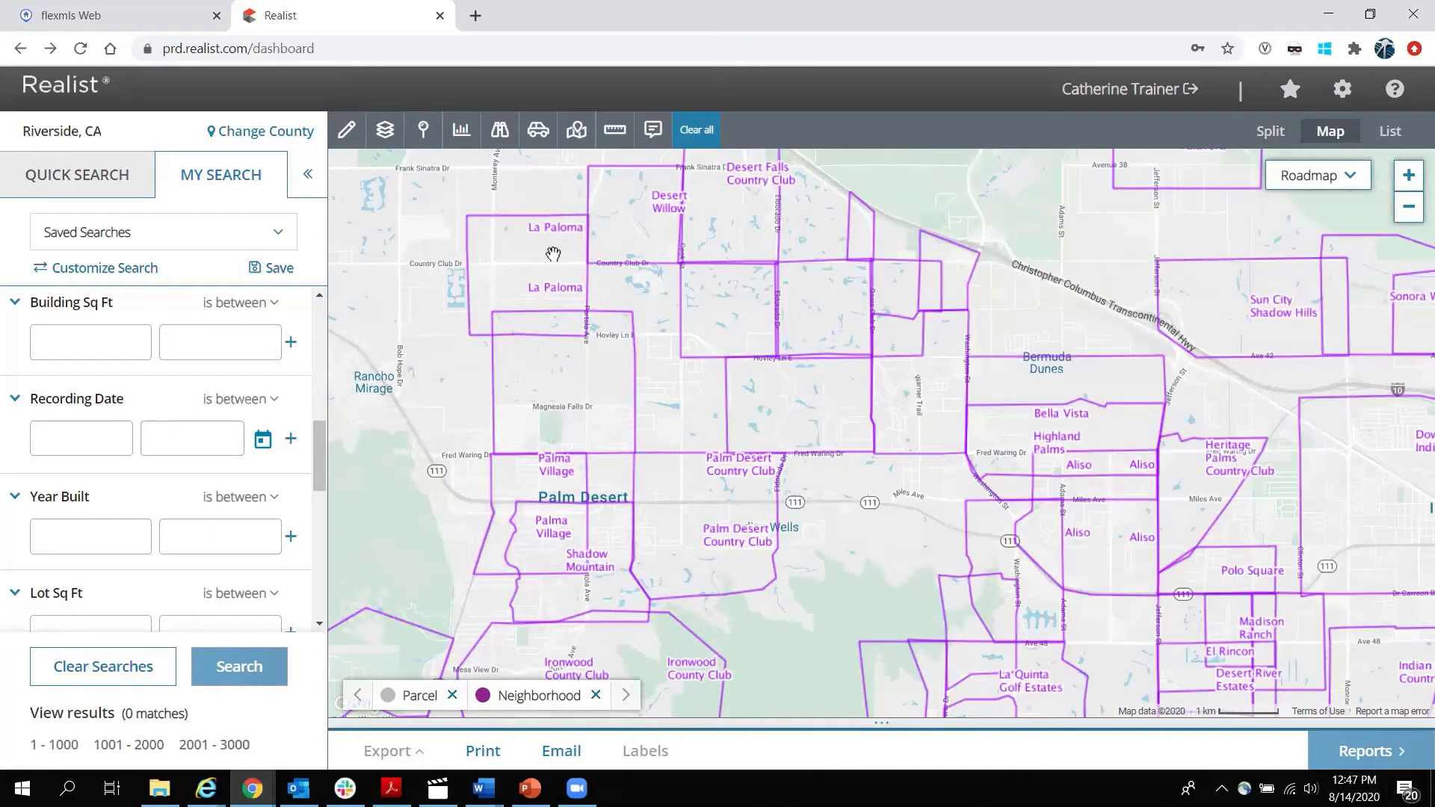
{"action": "left_click_drag", "start_coordinate": [460, 372], "coordinate": [889, 391]}
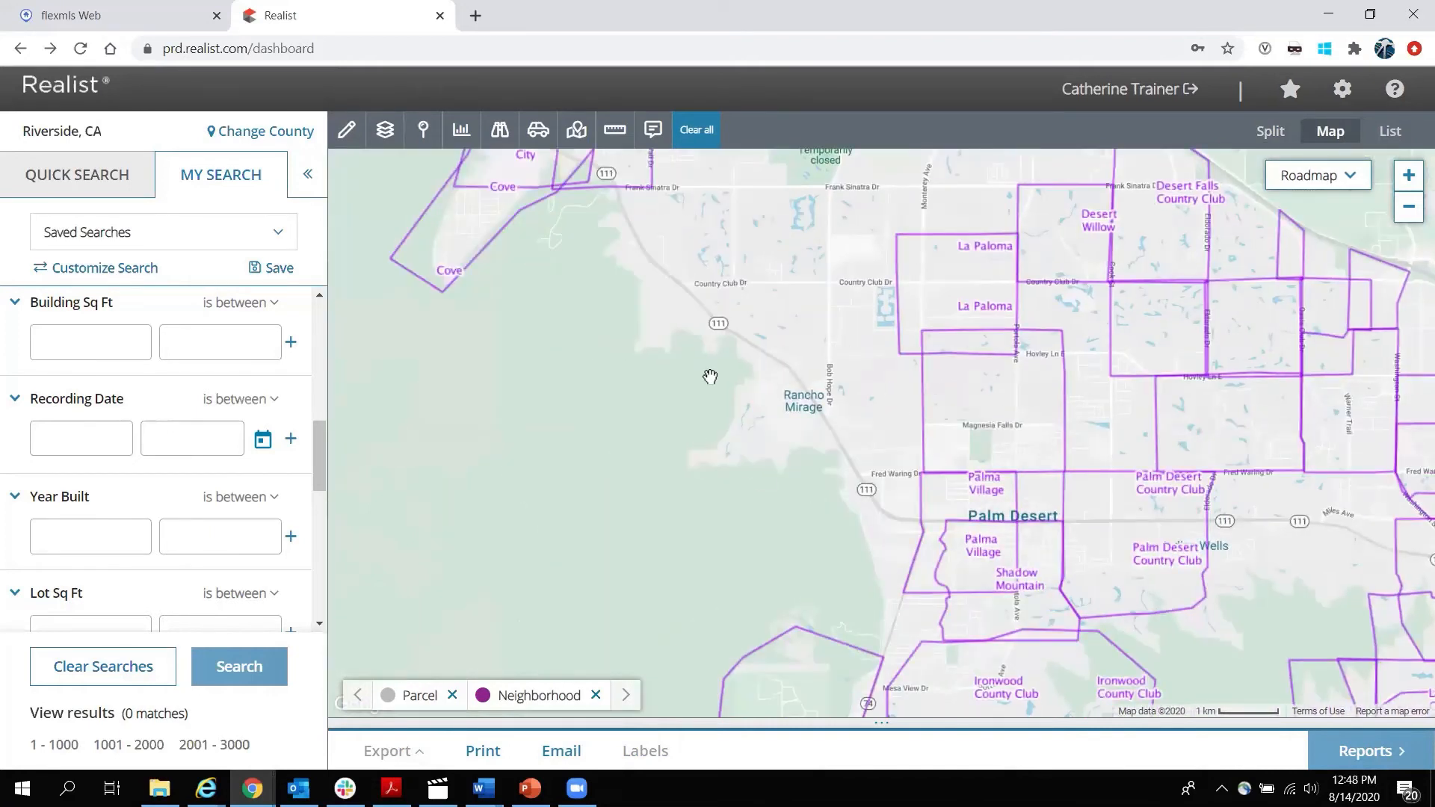
Overlay Zip, City, County and School District boundaries on the map.
{"action": "left_click", "coordinate": [378, 139]}
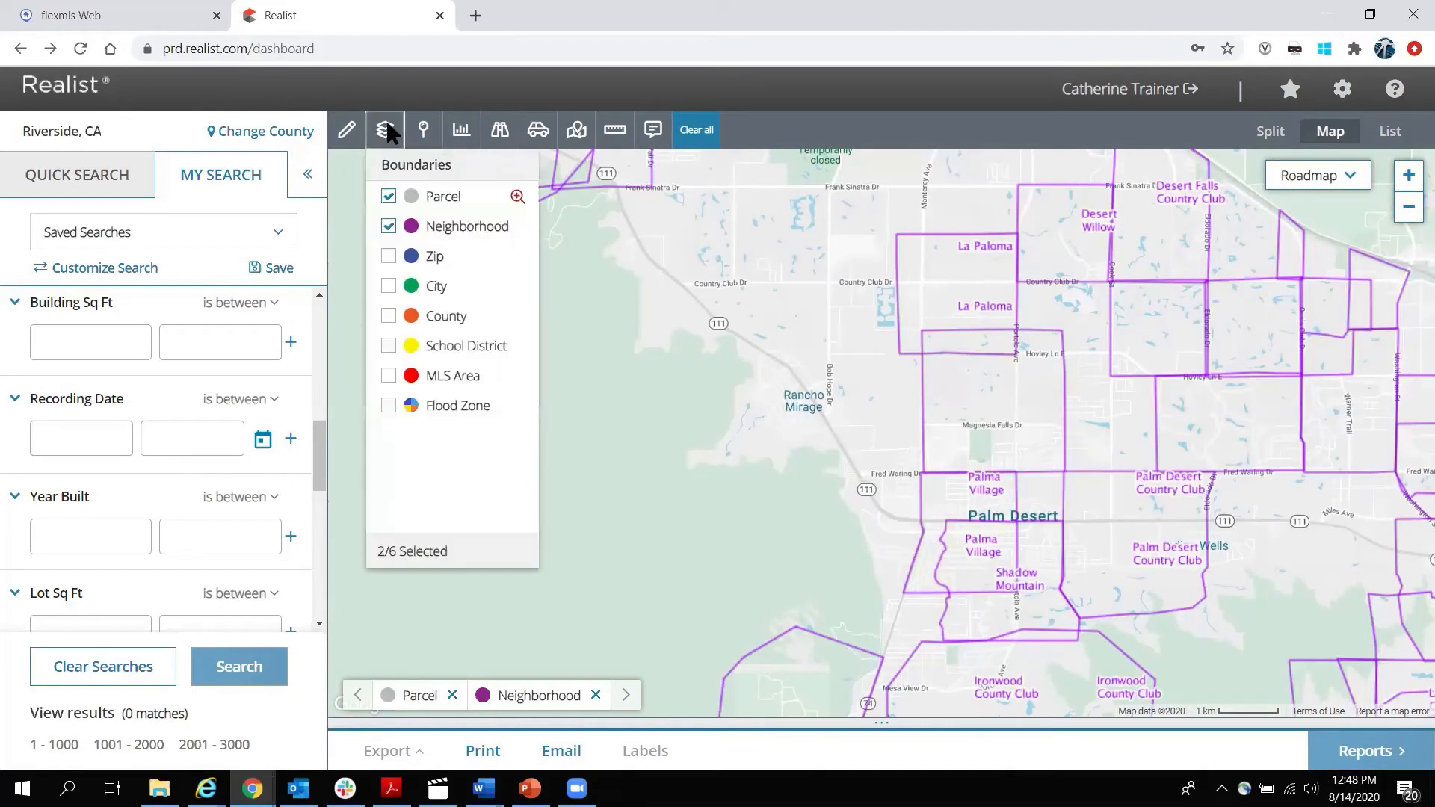
{"action": "left_click", "coordinate": [390, 257]}
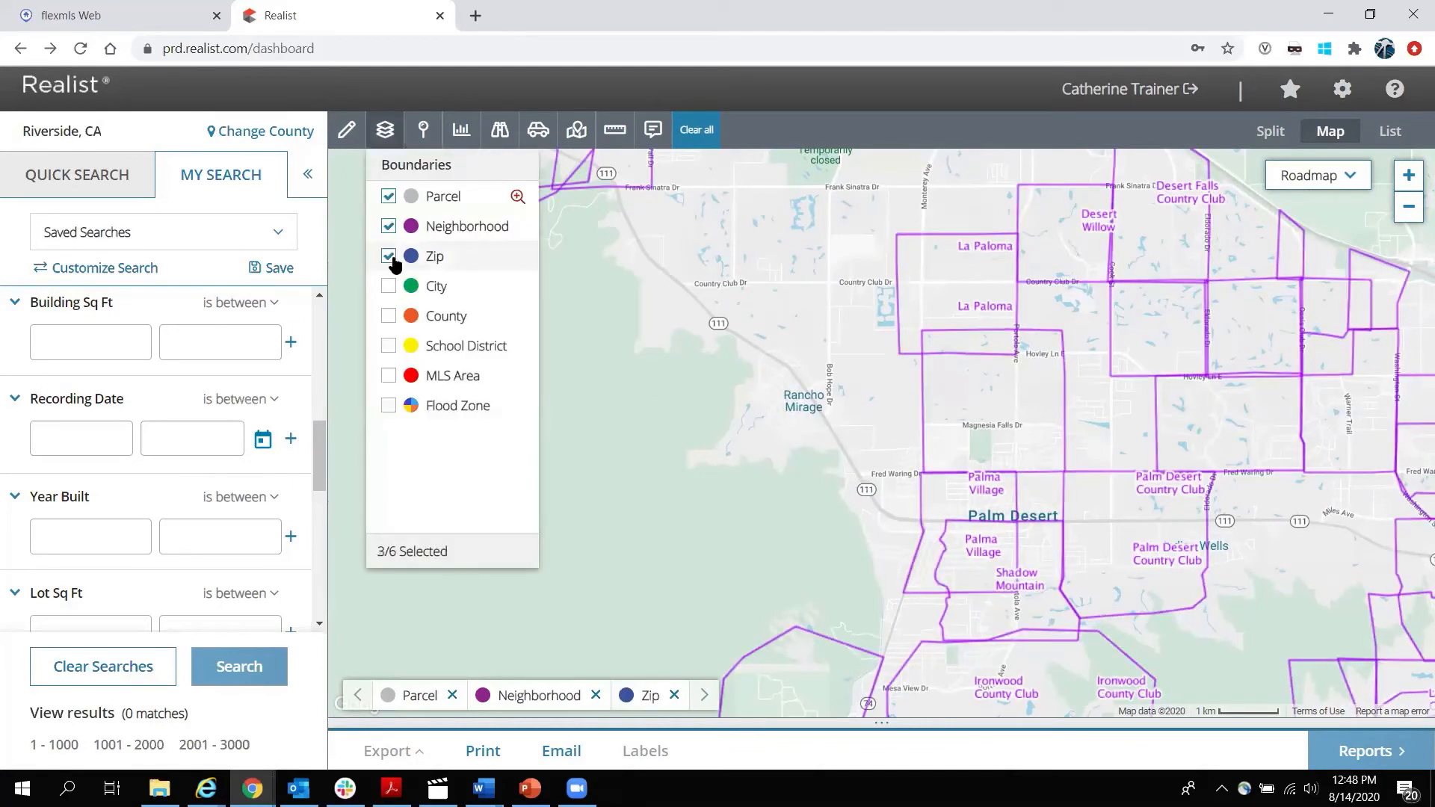
{"action": "left_click", "coordinate": [388, 286]}
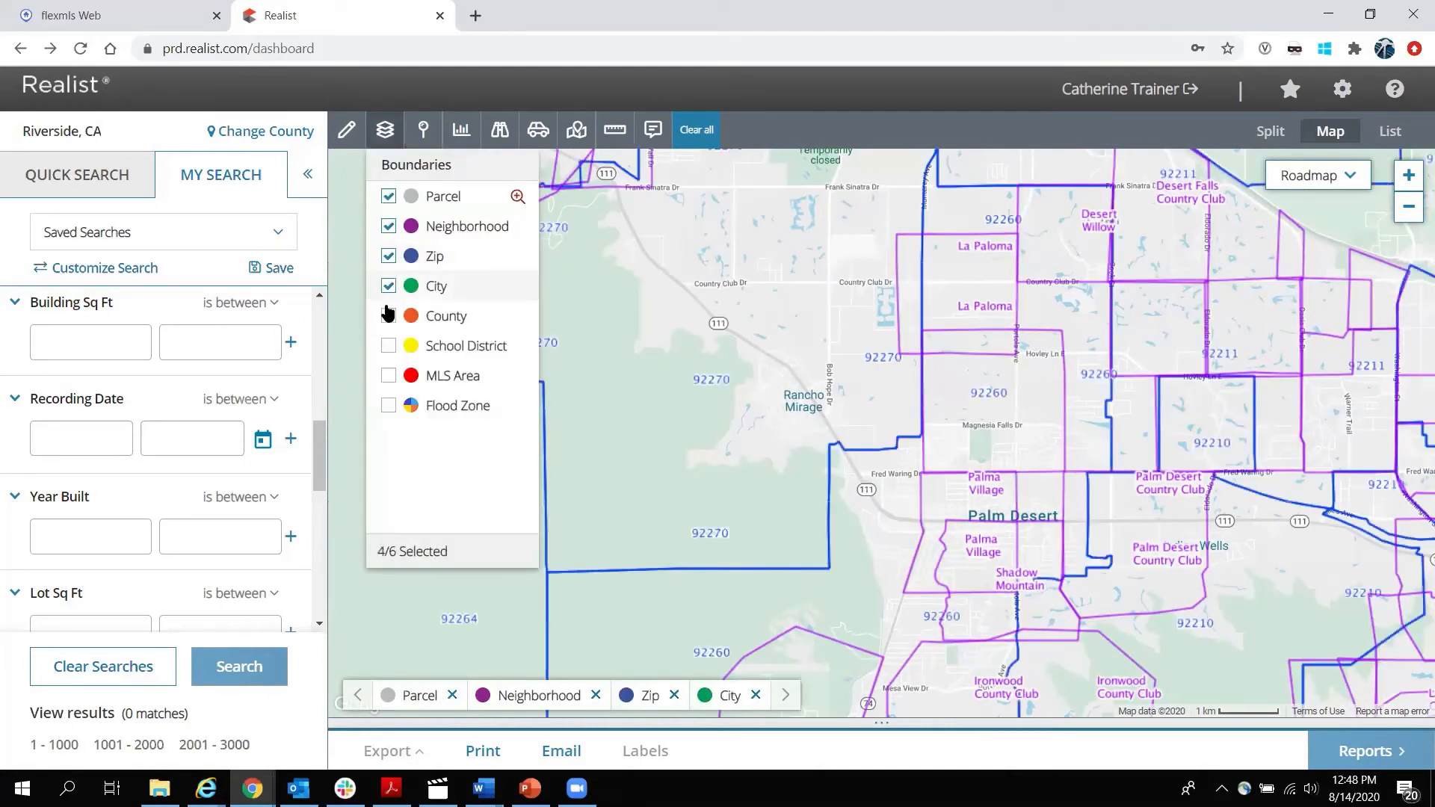
{"action": "left_click", "coordinate": [389, 318]}
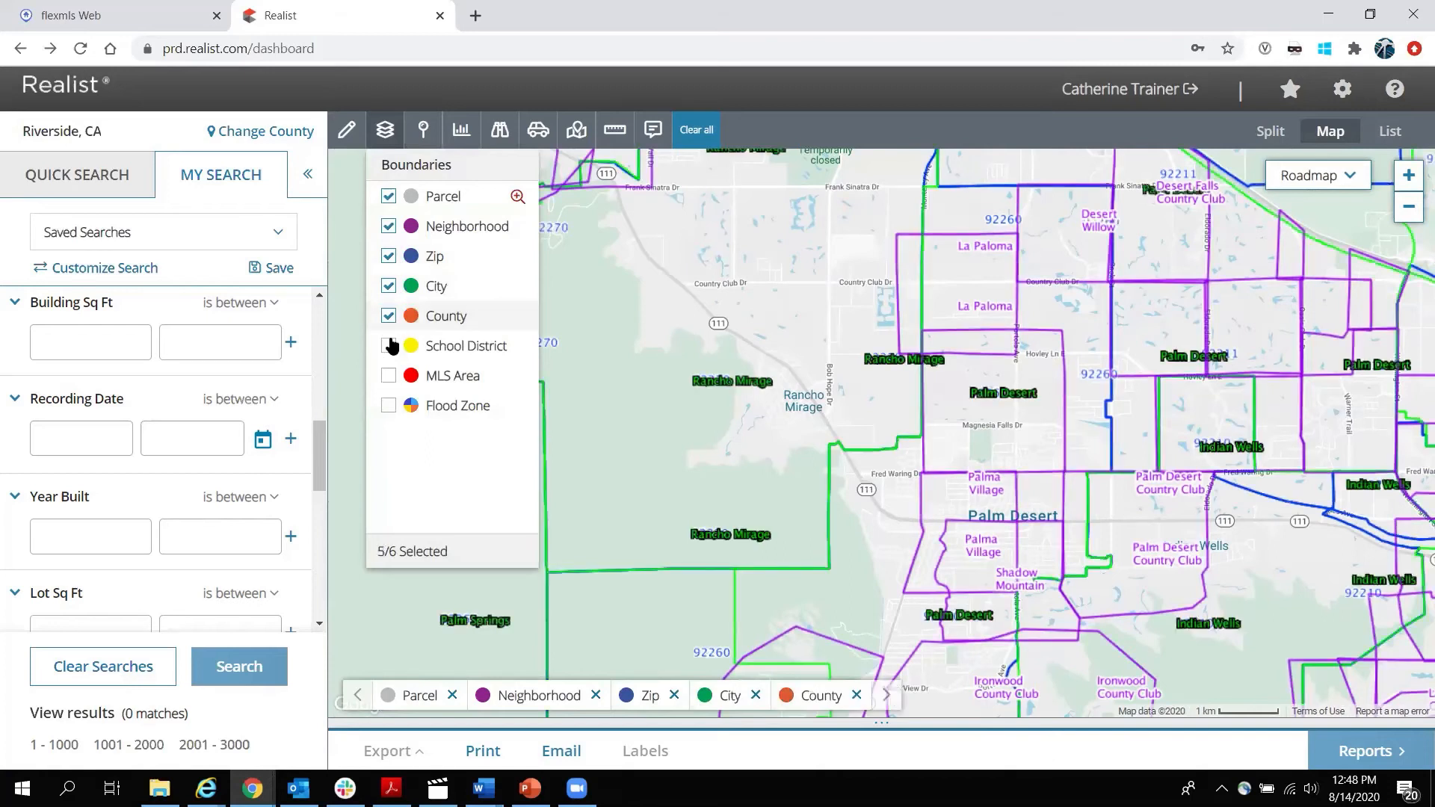
{"action": "left_click", "coordinate": [388, 347]}
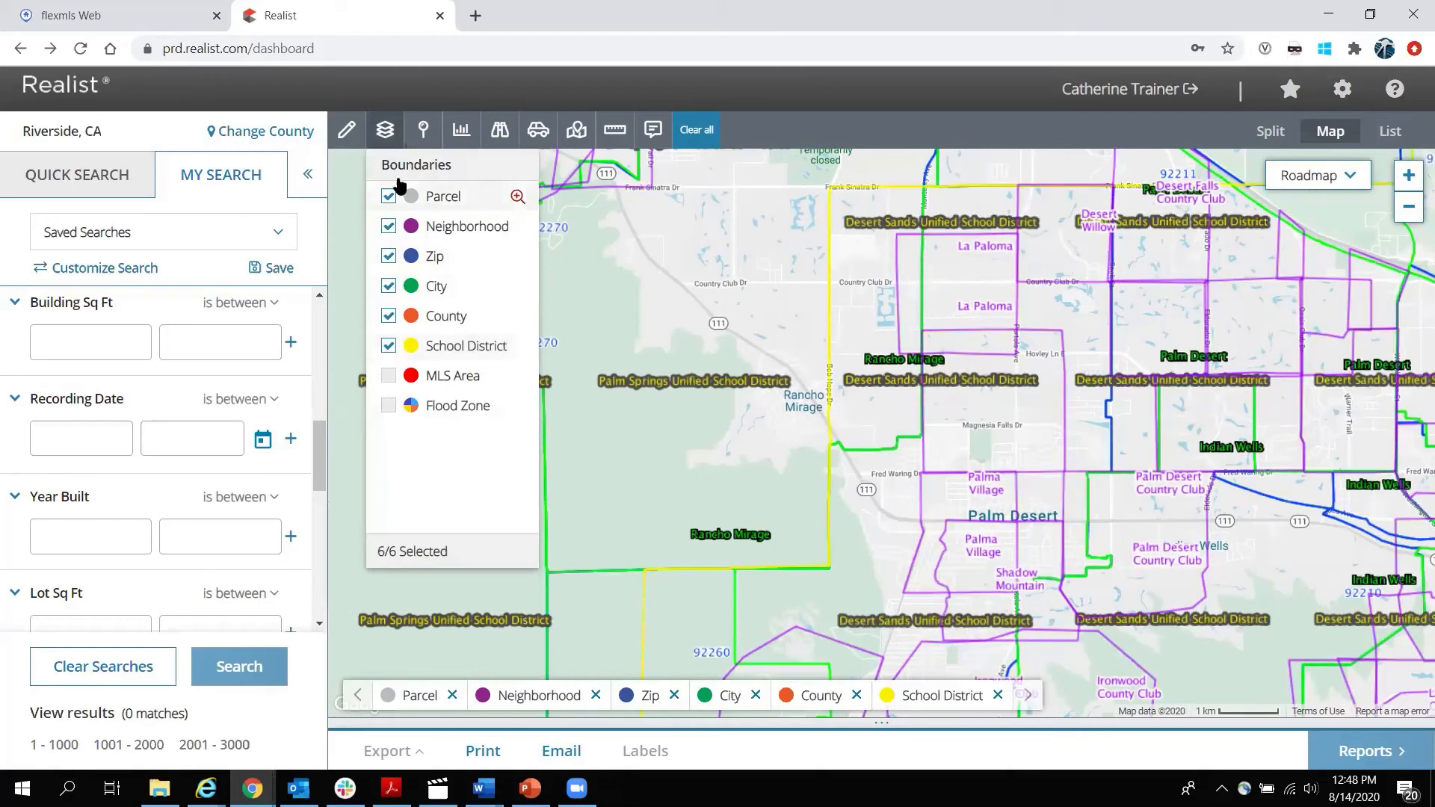
{"action": "left_click", "coordinate": [392, 130]}
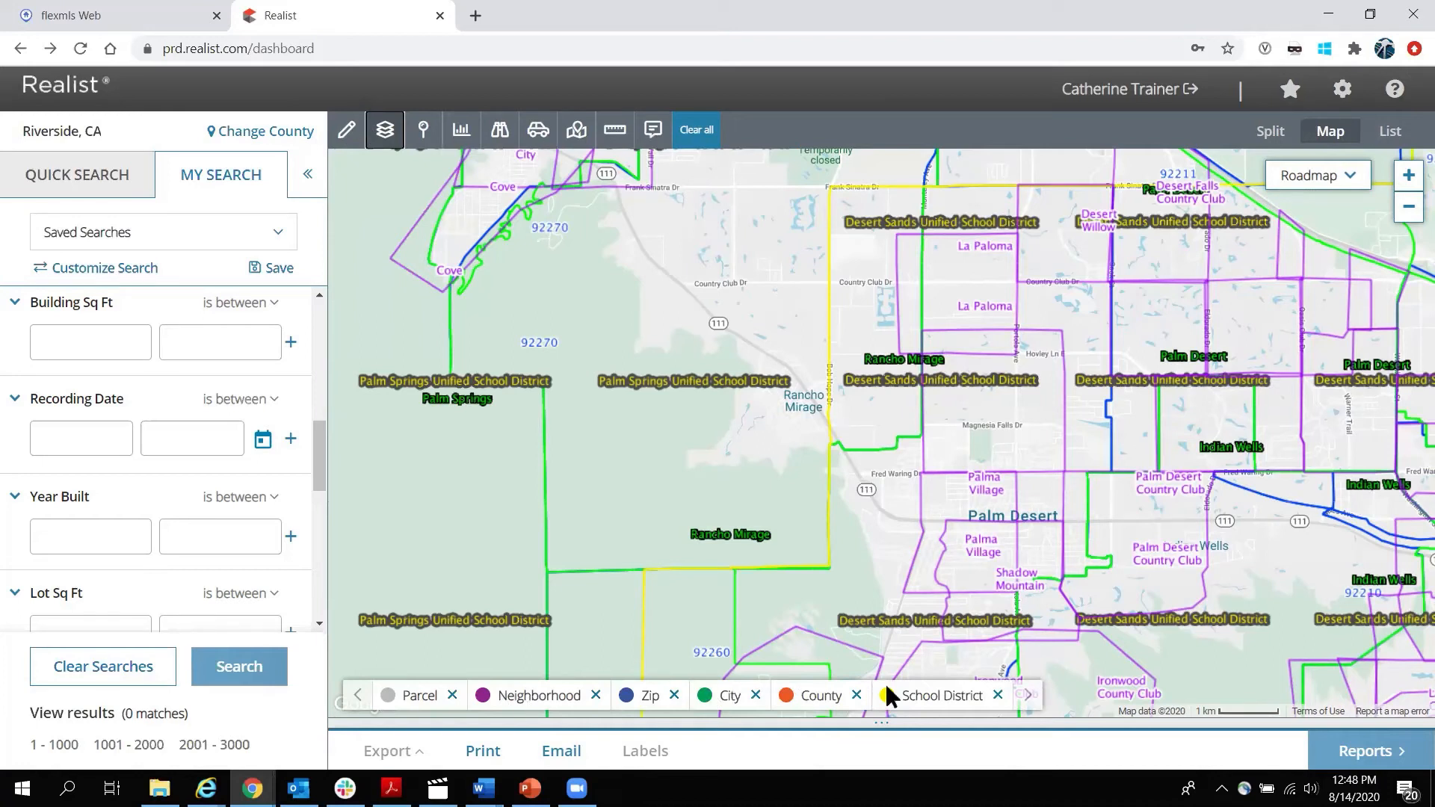
Remove the School District, County, City, Zip and Neighborhood overlays, keeping only Parcel.
{"action": "left_click", "coordinate": [997, 695]}
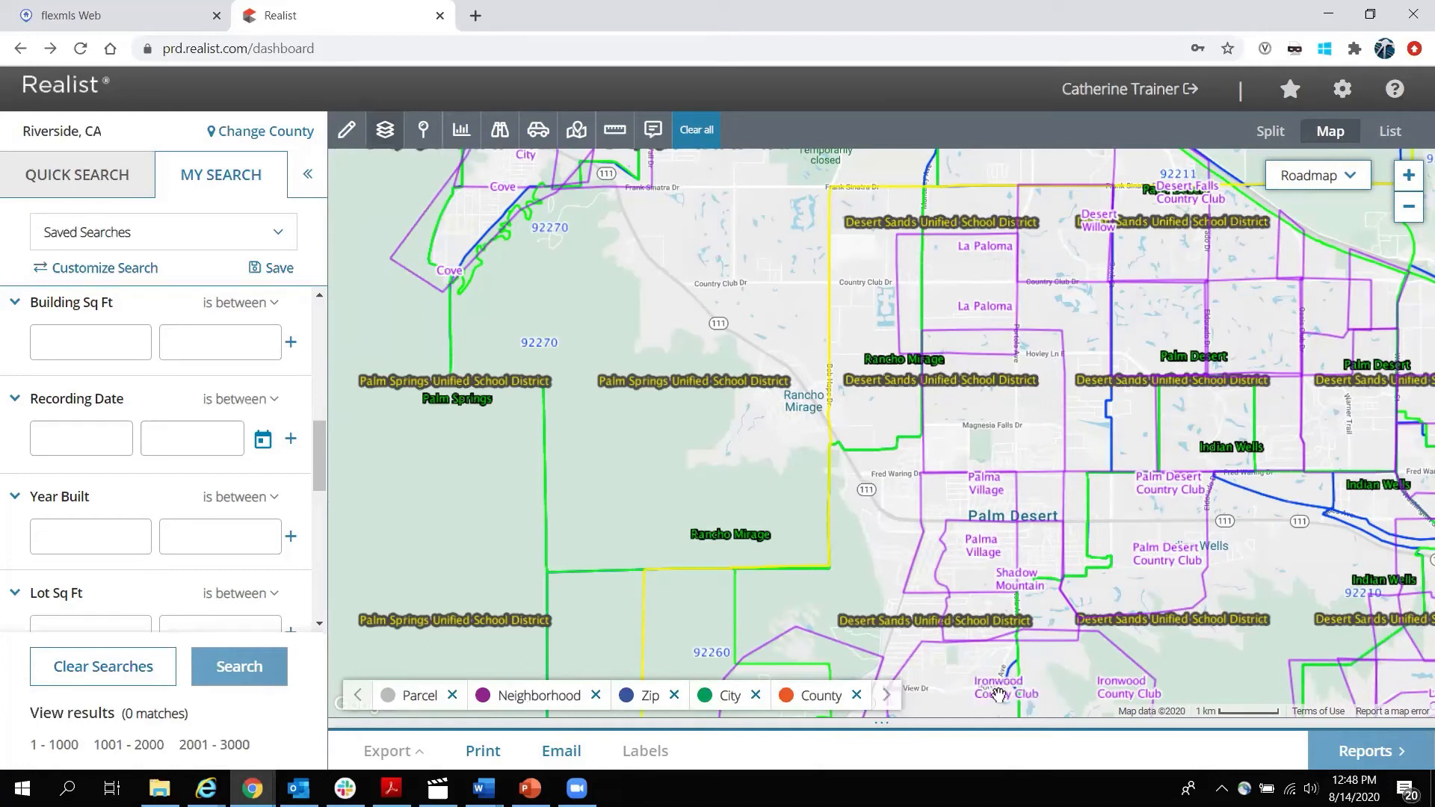
{"action": "left_click", "coordinate": [857, 695]}
{"action": "left_click", "coordinate": [755, 695]}
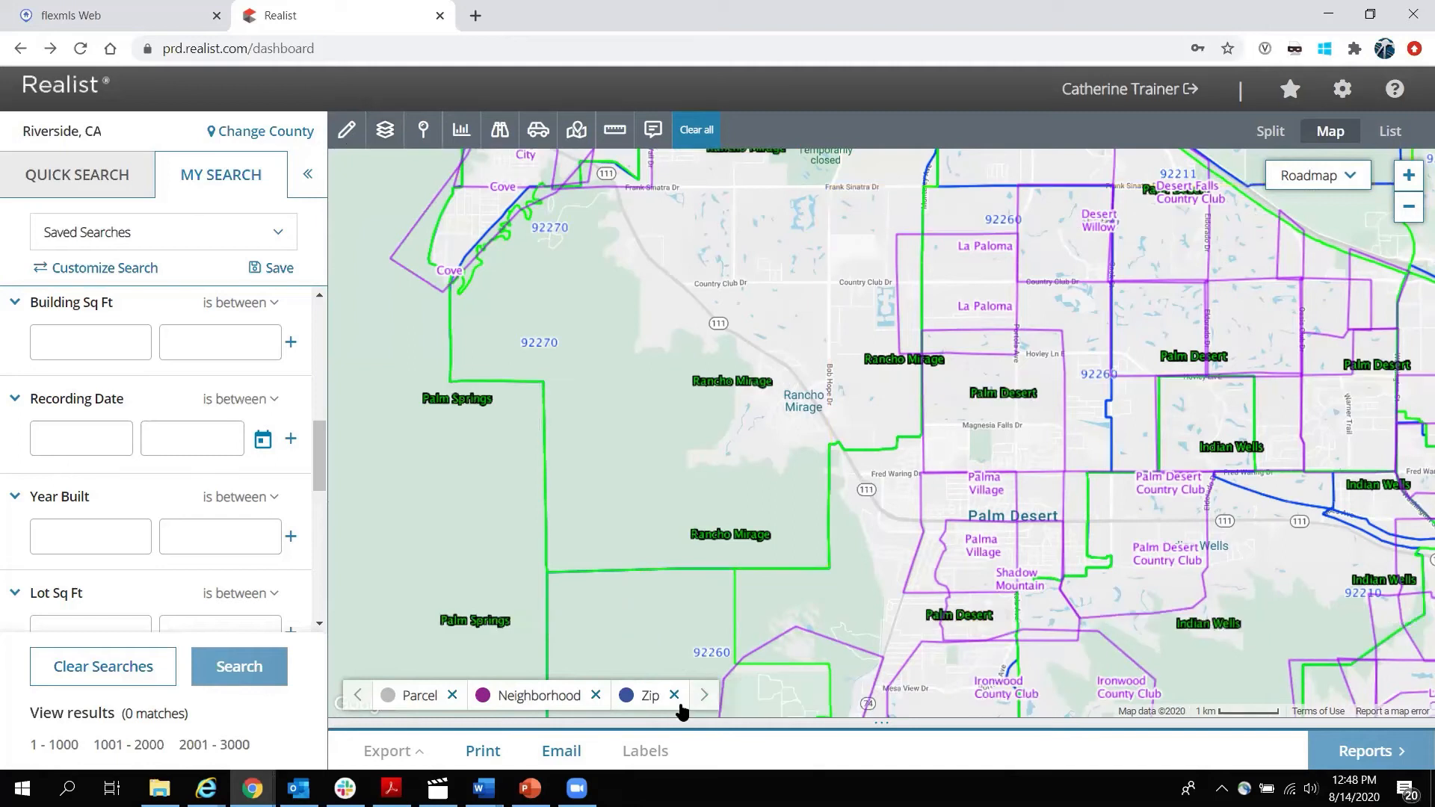
{"action": "left_click", "coordinate": [674, 695]}
{"action": "left_click", "coordinate": [596, 695]}
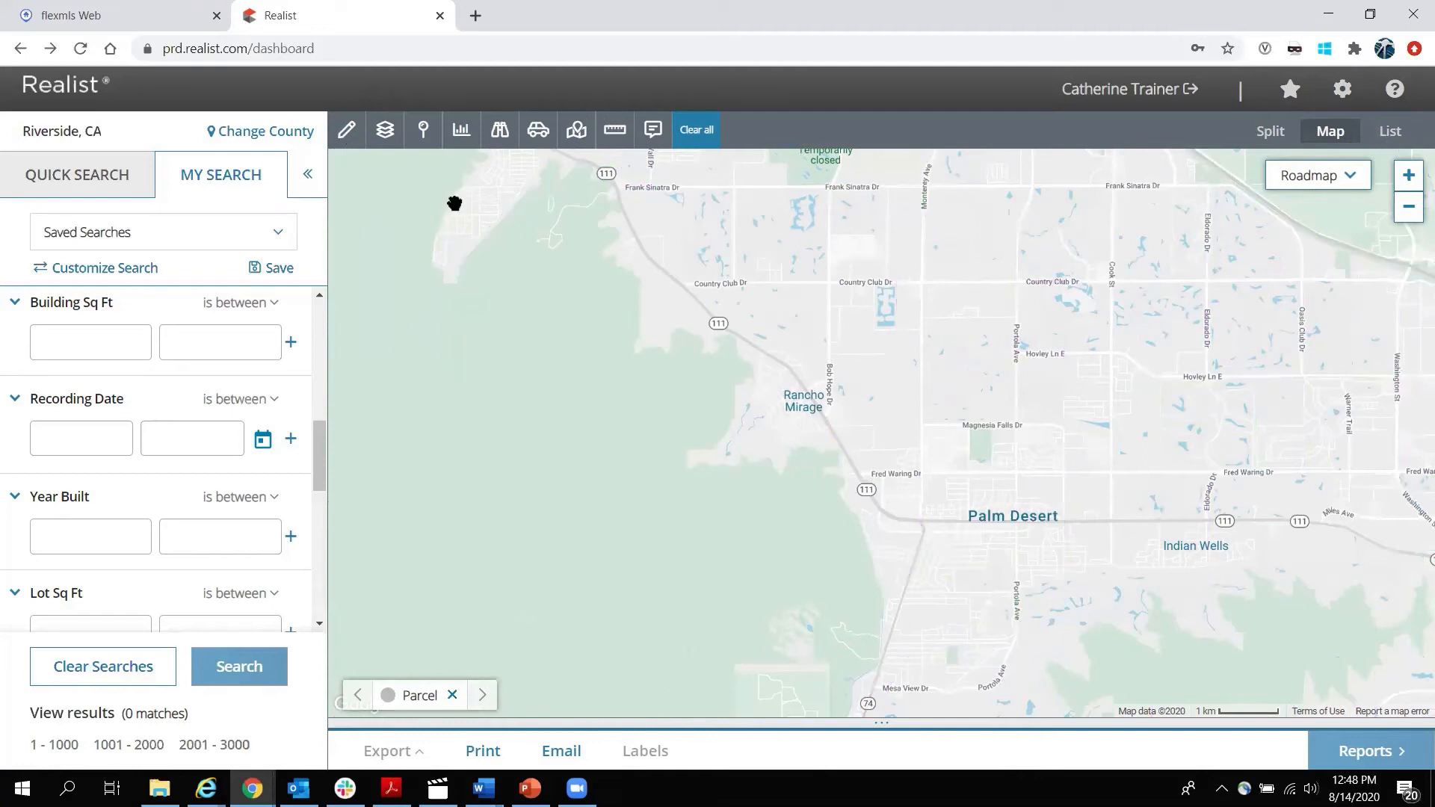
{"action": "left_click", "coordinate": [385, 129]}
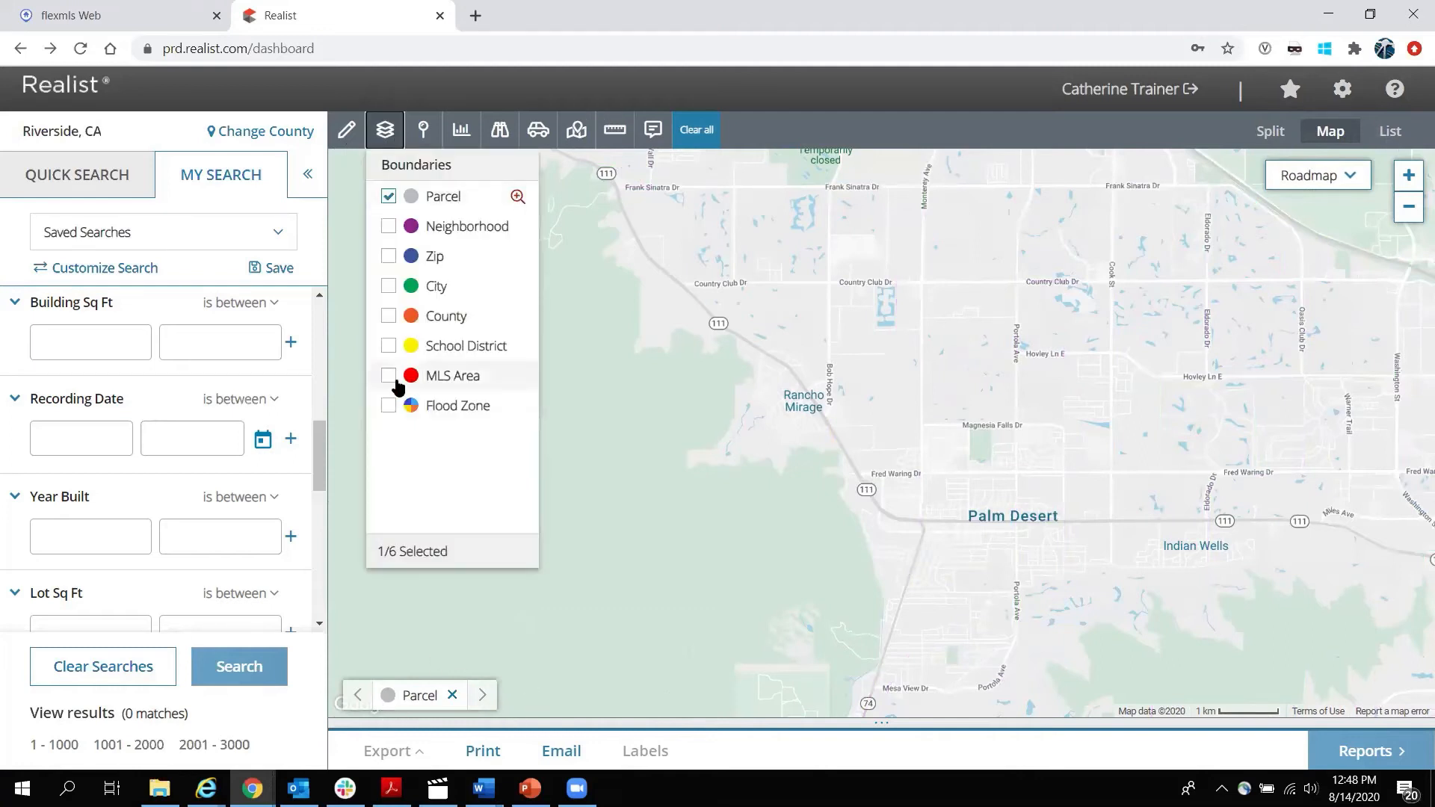
Overlay MLS Area boundaries and zoom around to inspect them.
{"action": "left_click", "coordinate": [390, 376]}
{"action": "left_click", "coordinate": [385, 133]}
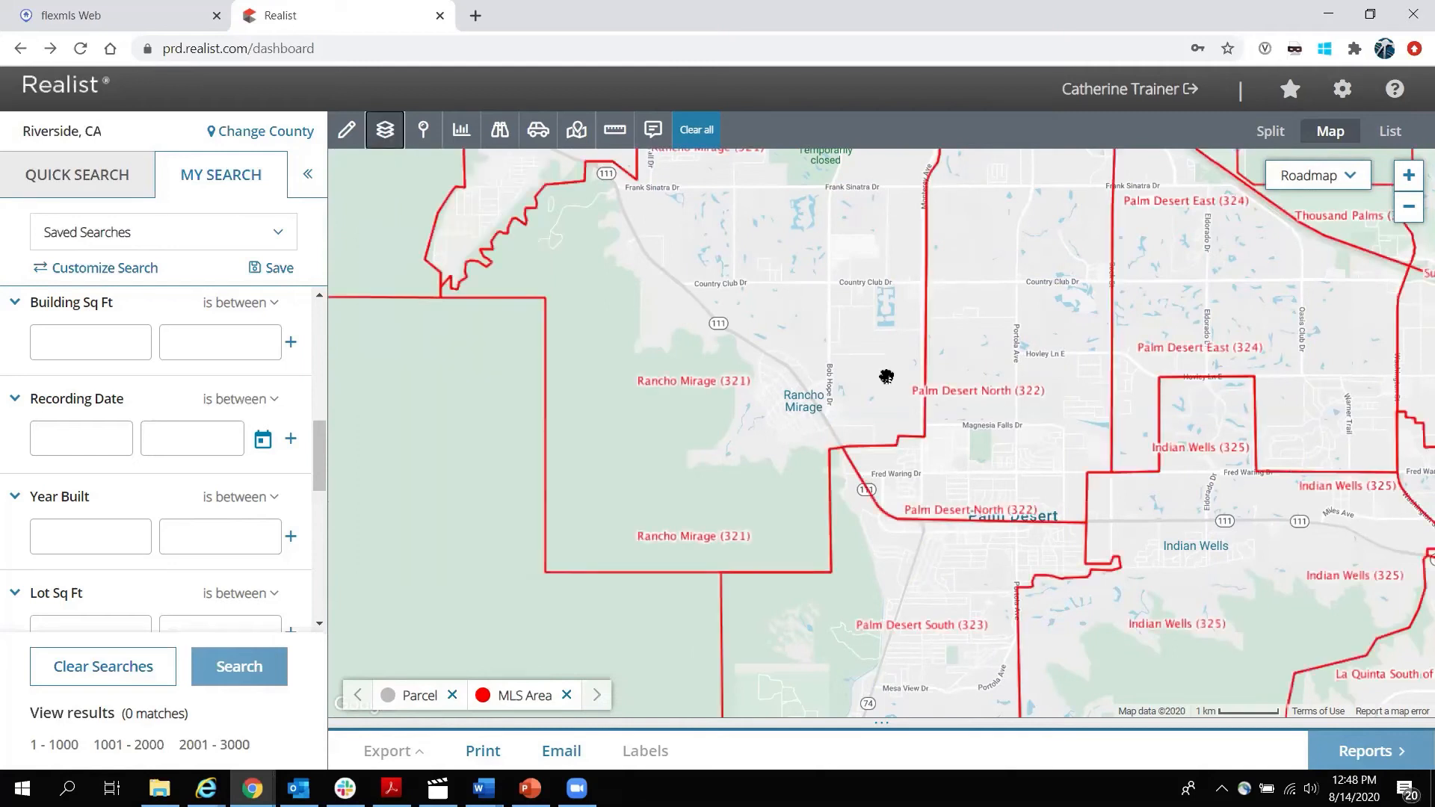
{"action": "scroll", "coordinate": [885, 376], "scroll_direction": "down", "scroll_amount": 3}
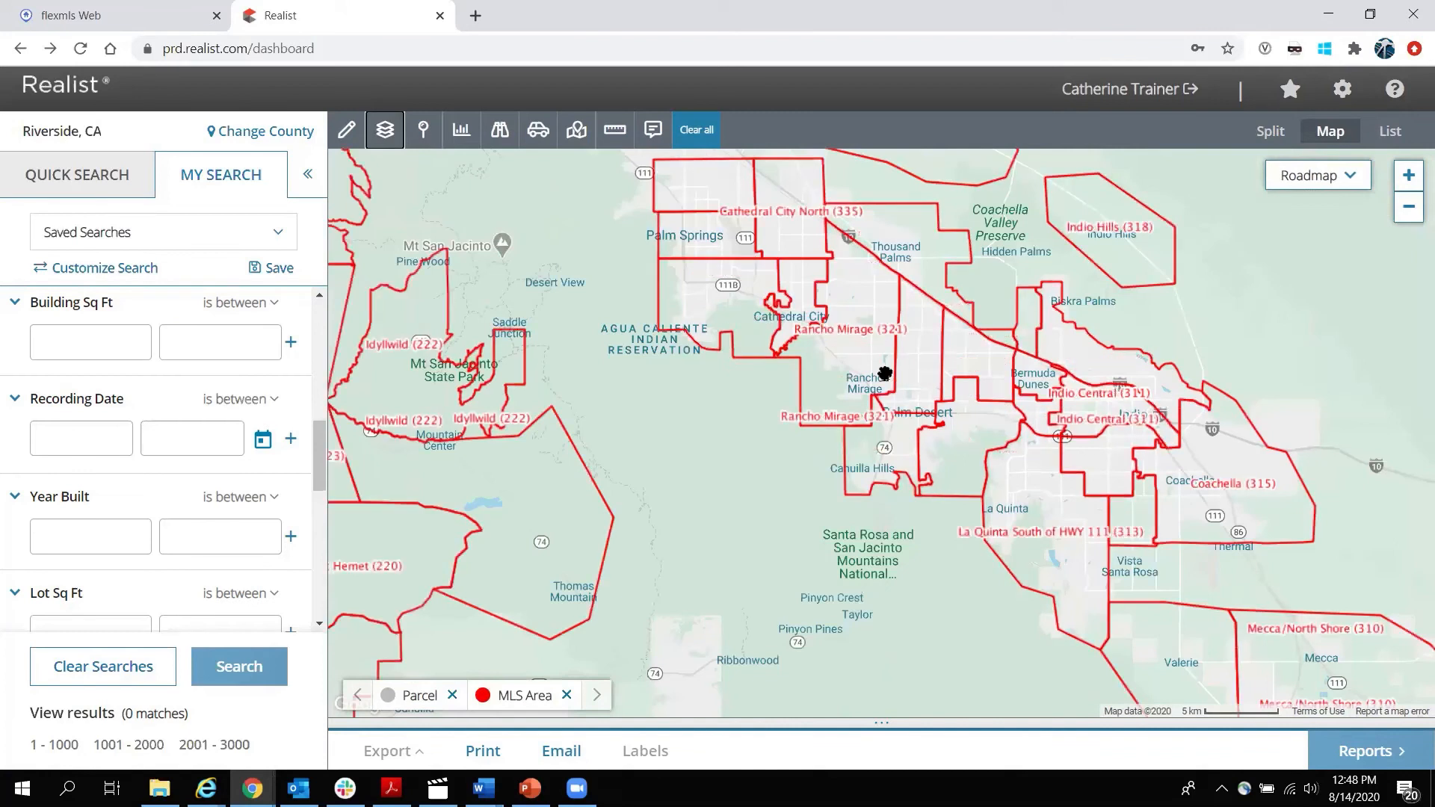
{"action": "scroll", "coordinate": [886, 374], "scroll_direction": "up", "scroll_amount": 3}
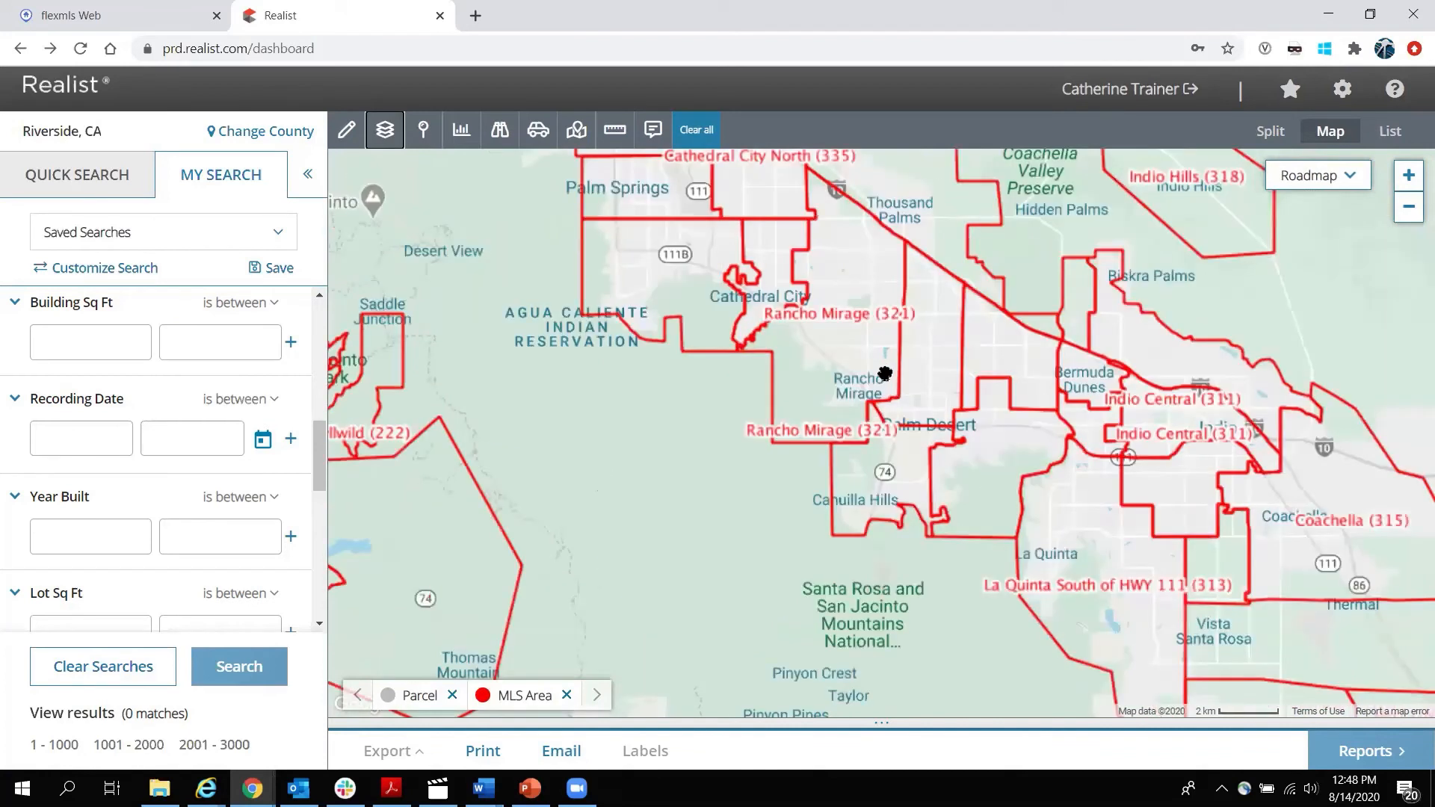
Replace MLS Area with the Flood Zone overlay and check flood details at one spot.
{"action": "left_click", "coordinate": [388, 132]}
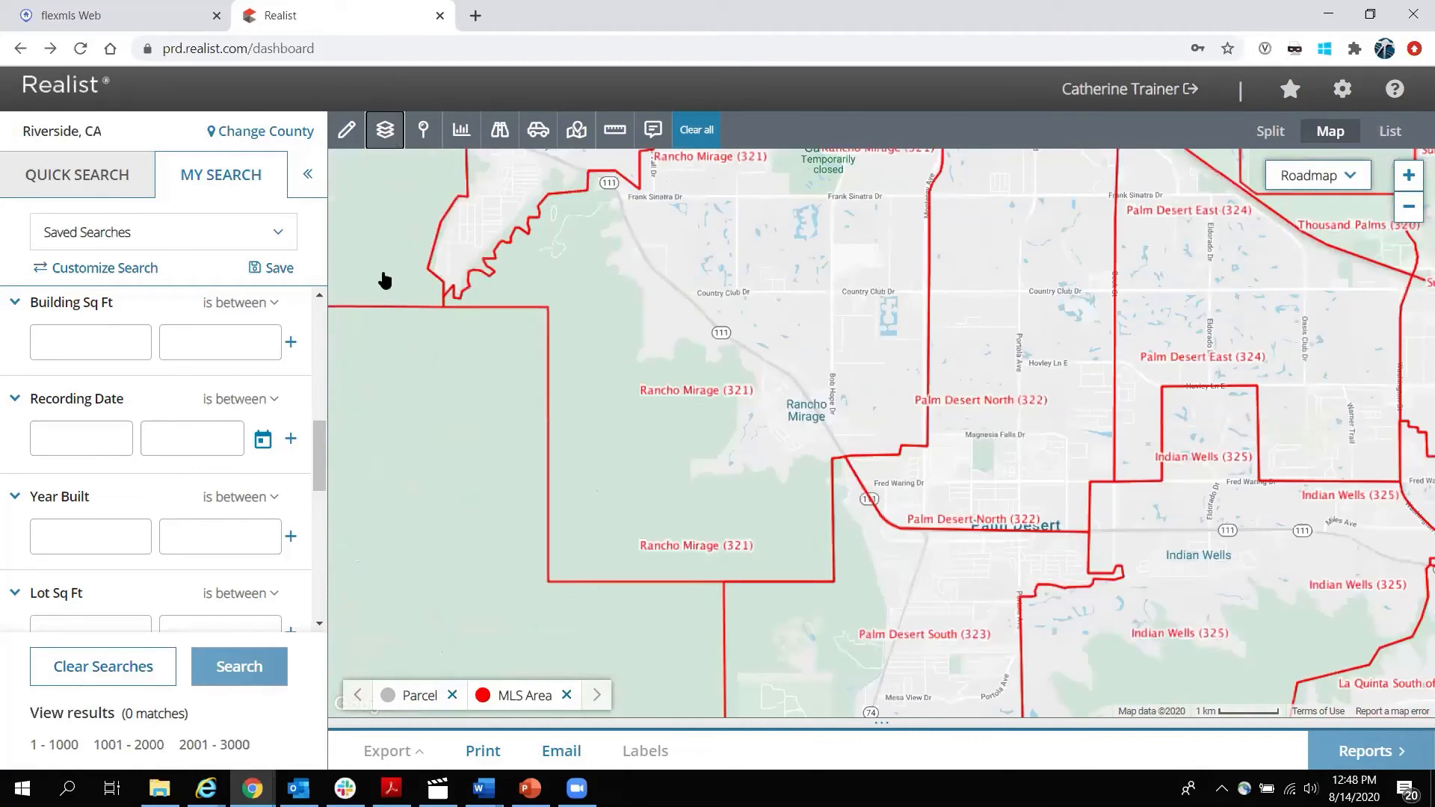
{"action": "left_click", "coordinate": [388, 376]}
{"action": "left_click", "coordinate": [390, 405]}
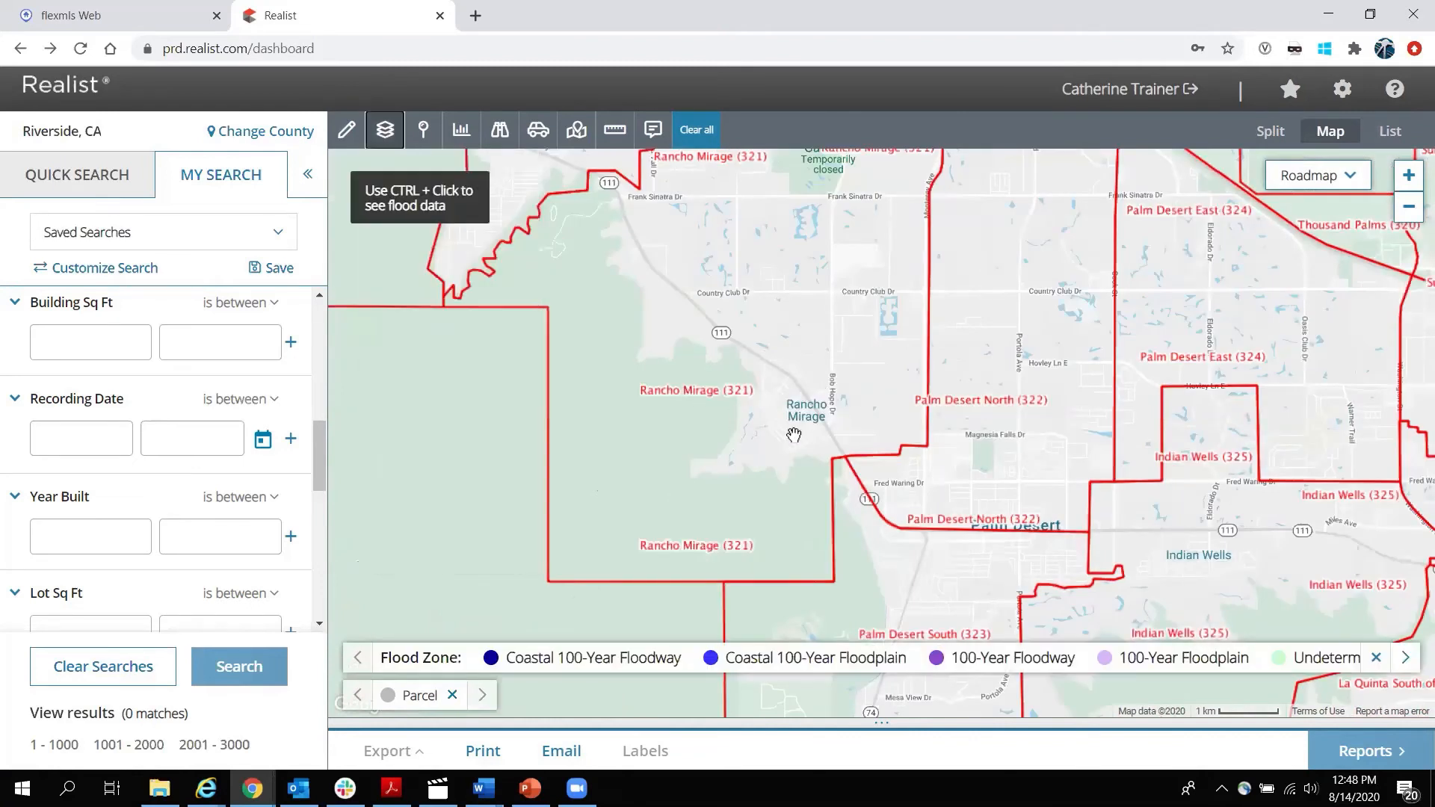
{"action": "scroll", "coordinate": [794, 435], "scroll_direction": "up", "scroll_amount": 4}
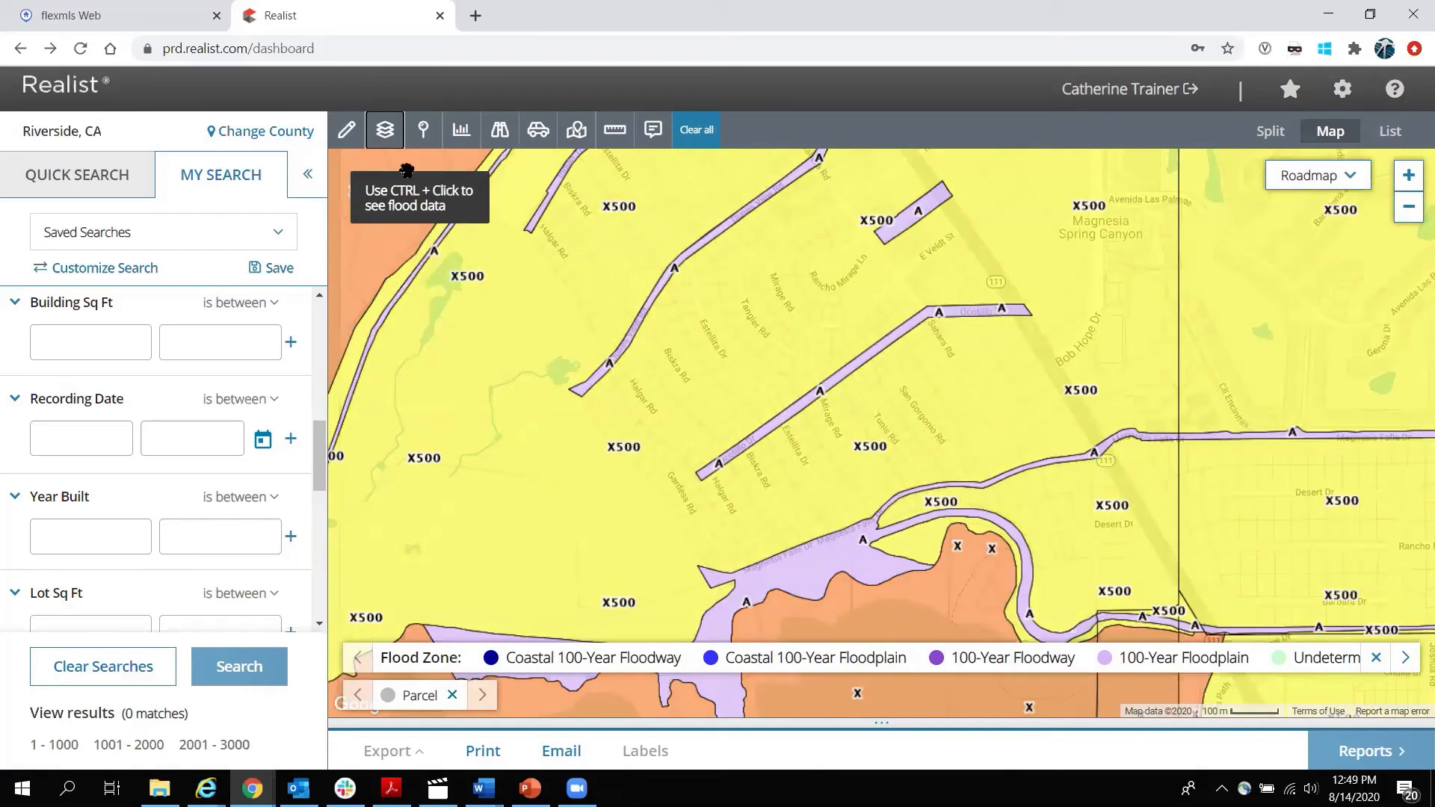
{"action": "left_click", "coordinate": [721, 451], "text": "ctrl"}
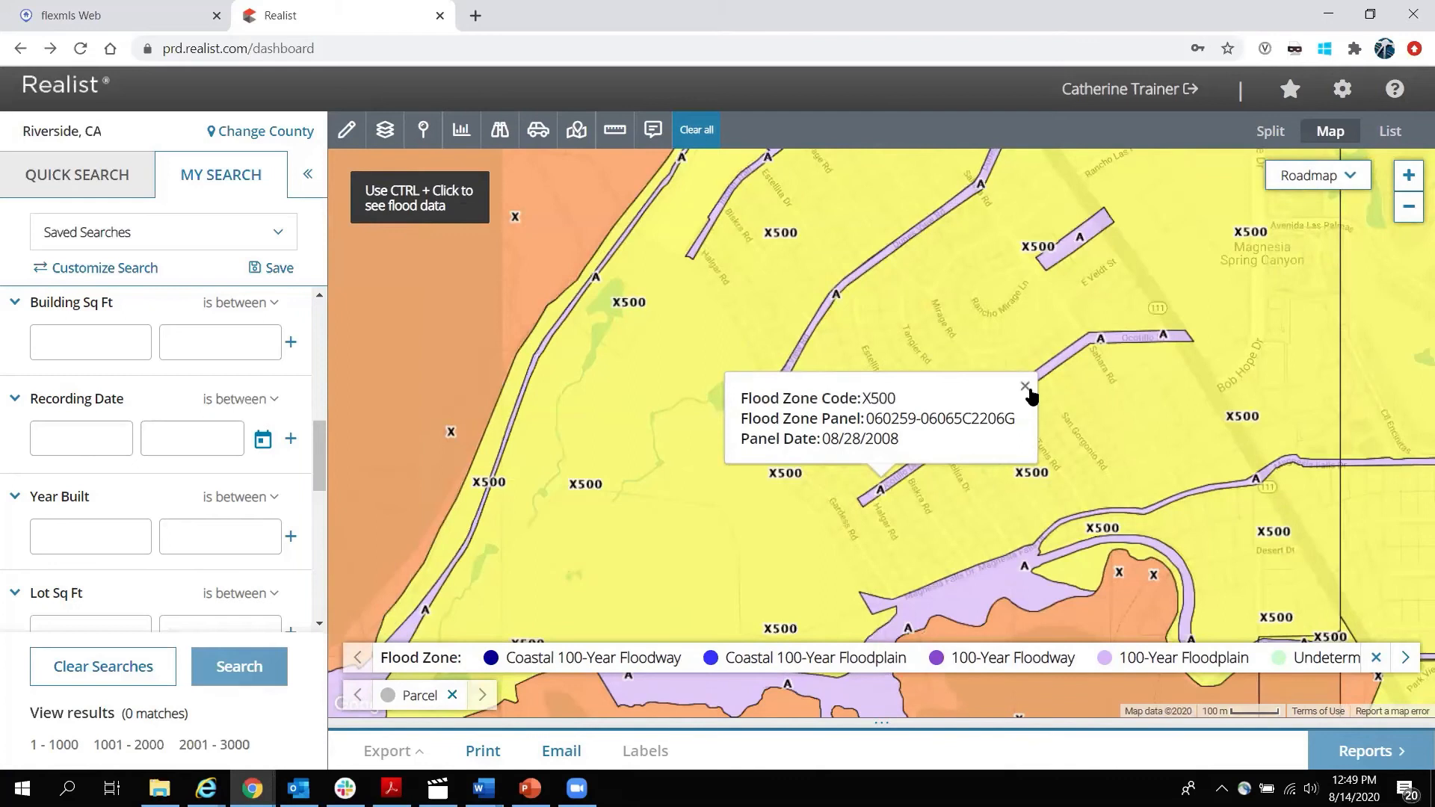
{"action": "left_click", "coordinate": [1025, 387]}
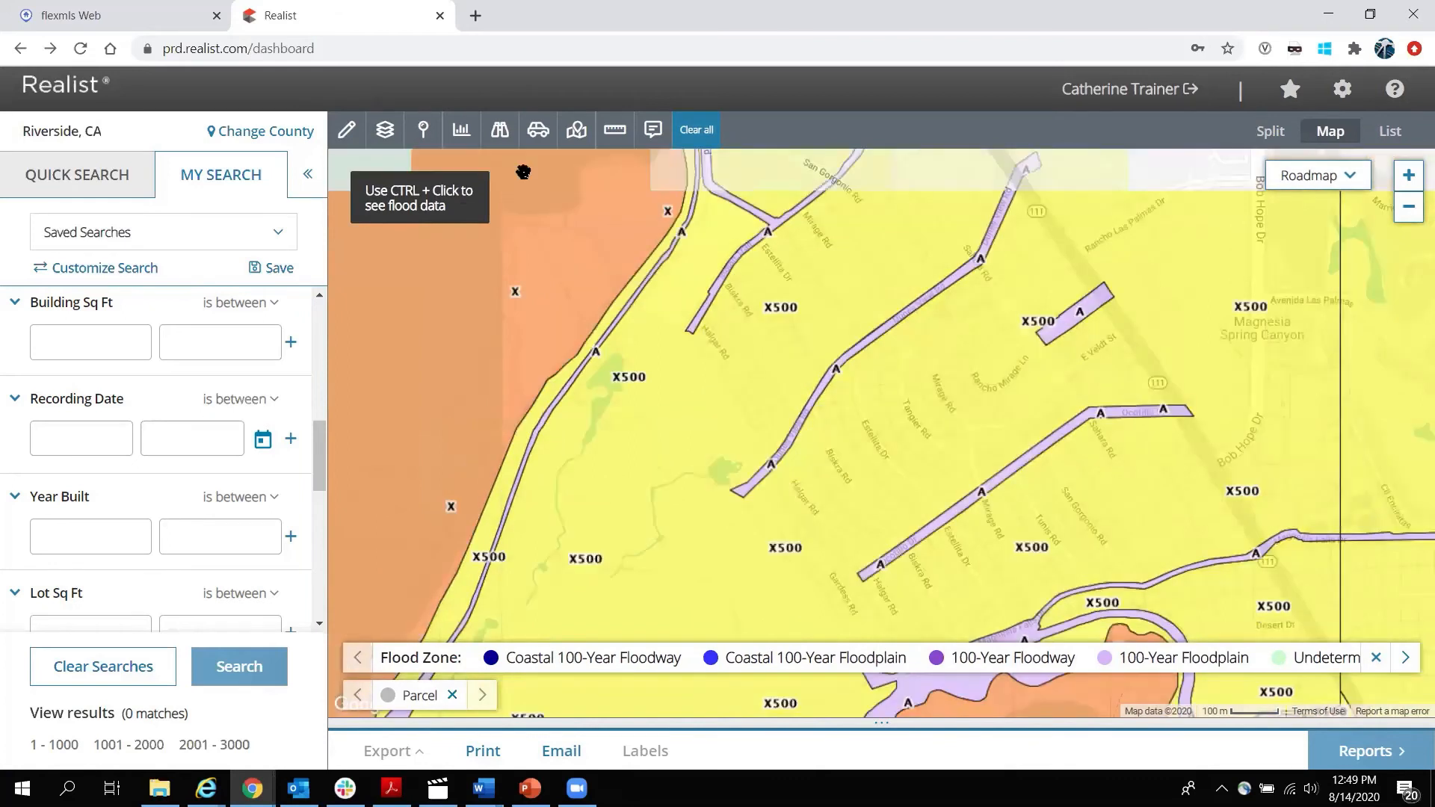
Turn off the Flood Zone overlay.
{"action": "left_click", "coordinate": [386, 132]}
{"action": "left_click", "coordinate": [389, 405]}
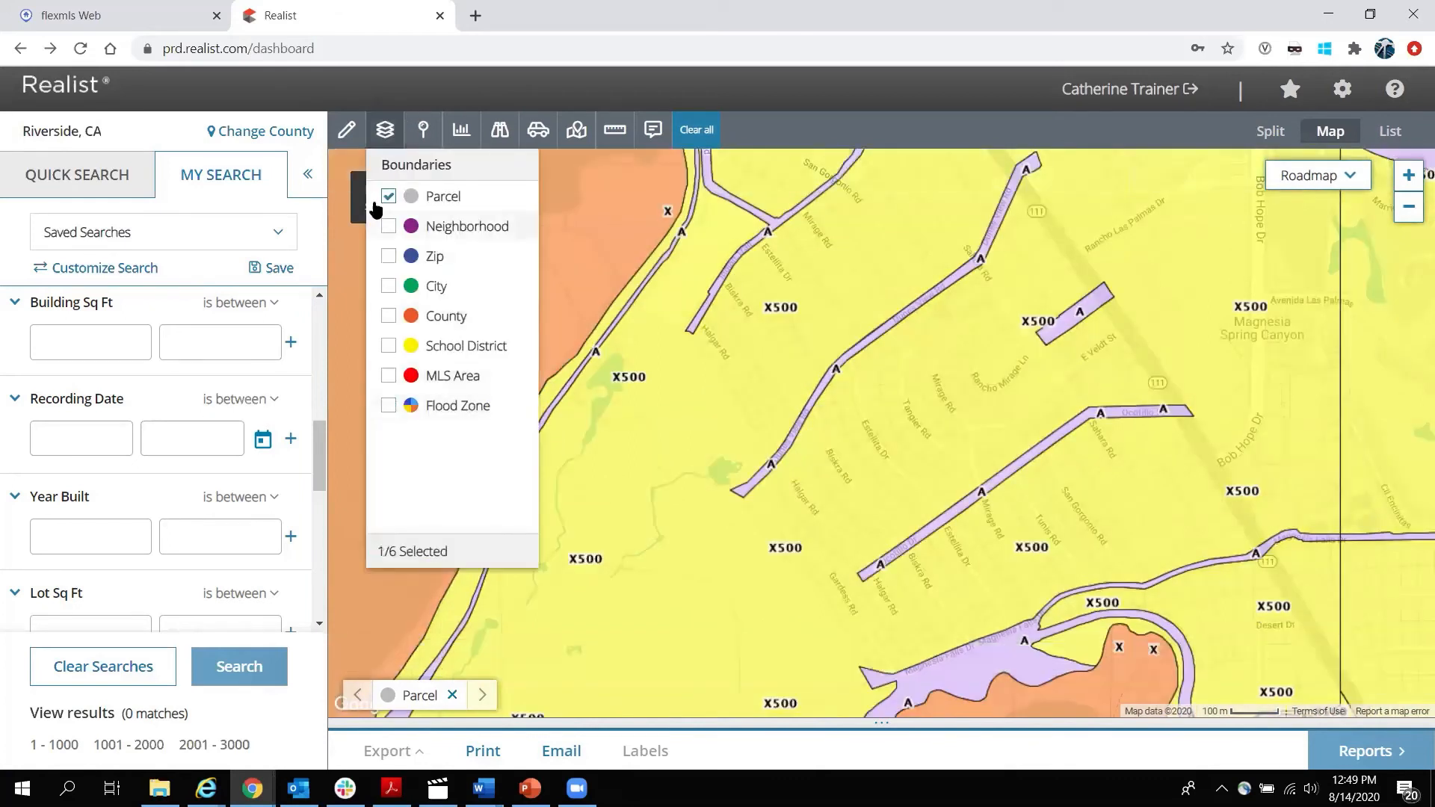
{"action": "left_click", "coordinate": [386, 133]}
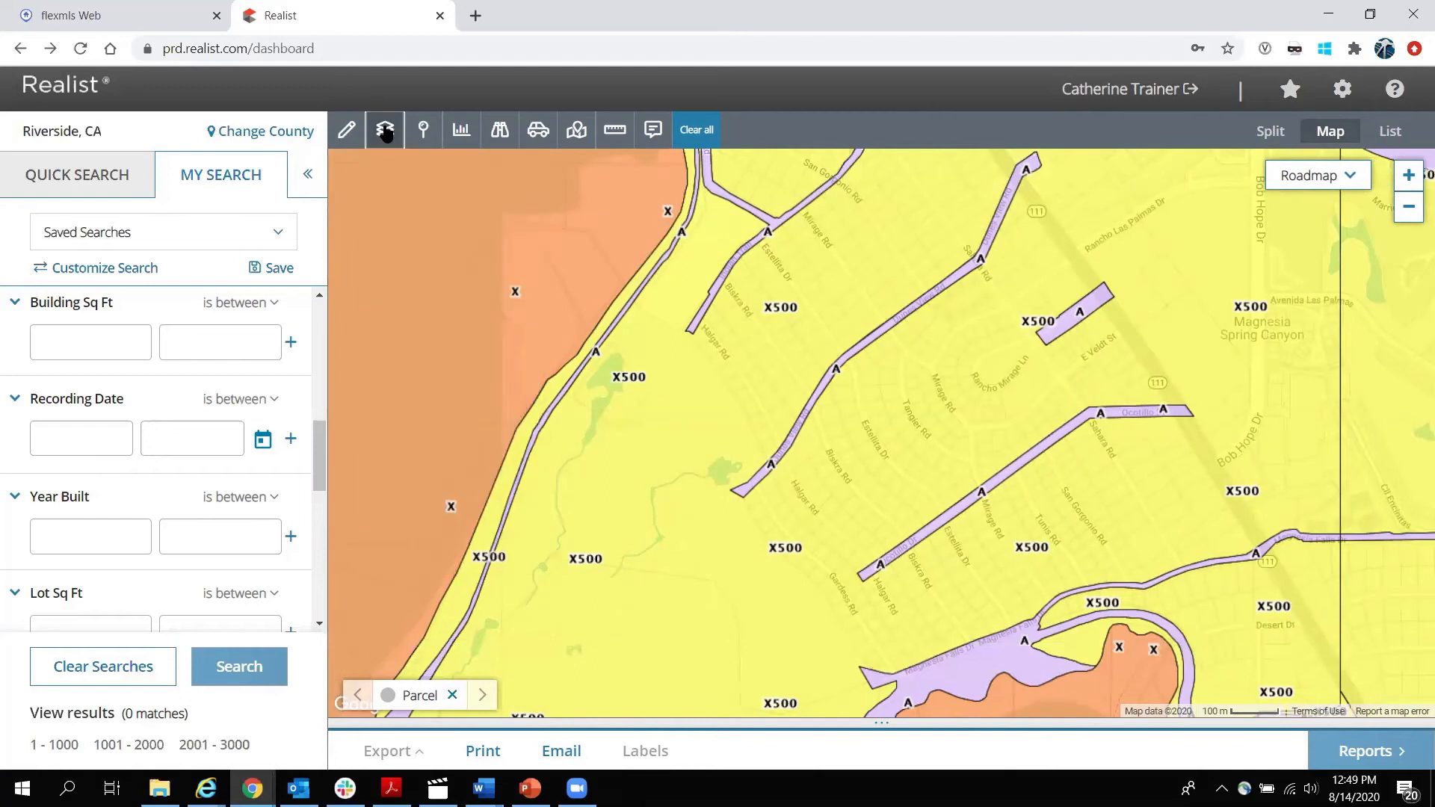
Show Pre-Foreclosure, Auction, Bank Owned/REO, Short Sales and Bank/REO Sales pins on the map.
{"action": "left_click", "coordinate": [426, 132]}
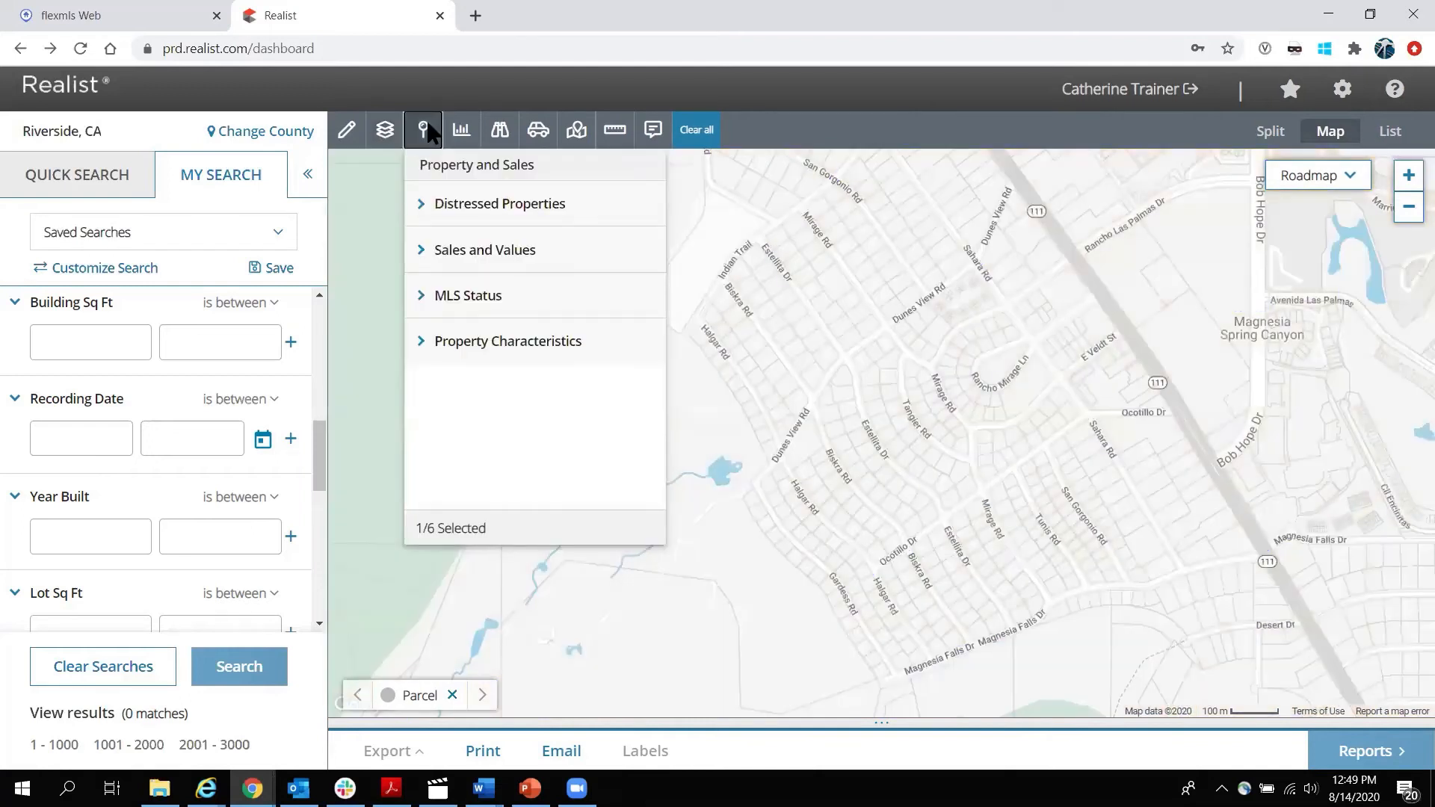
{"action": "left_click", "coordinate": [424, 203]}
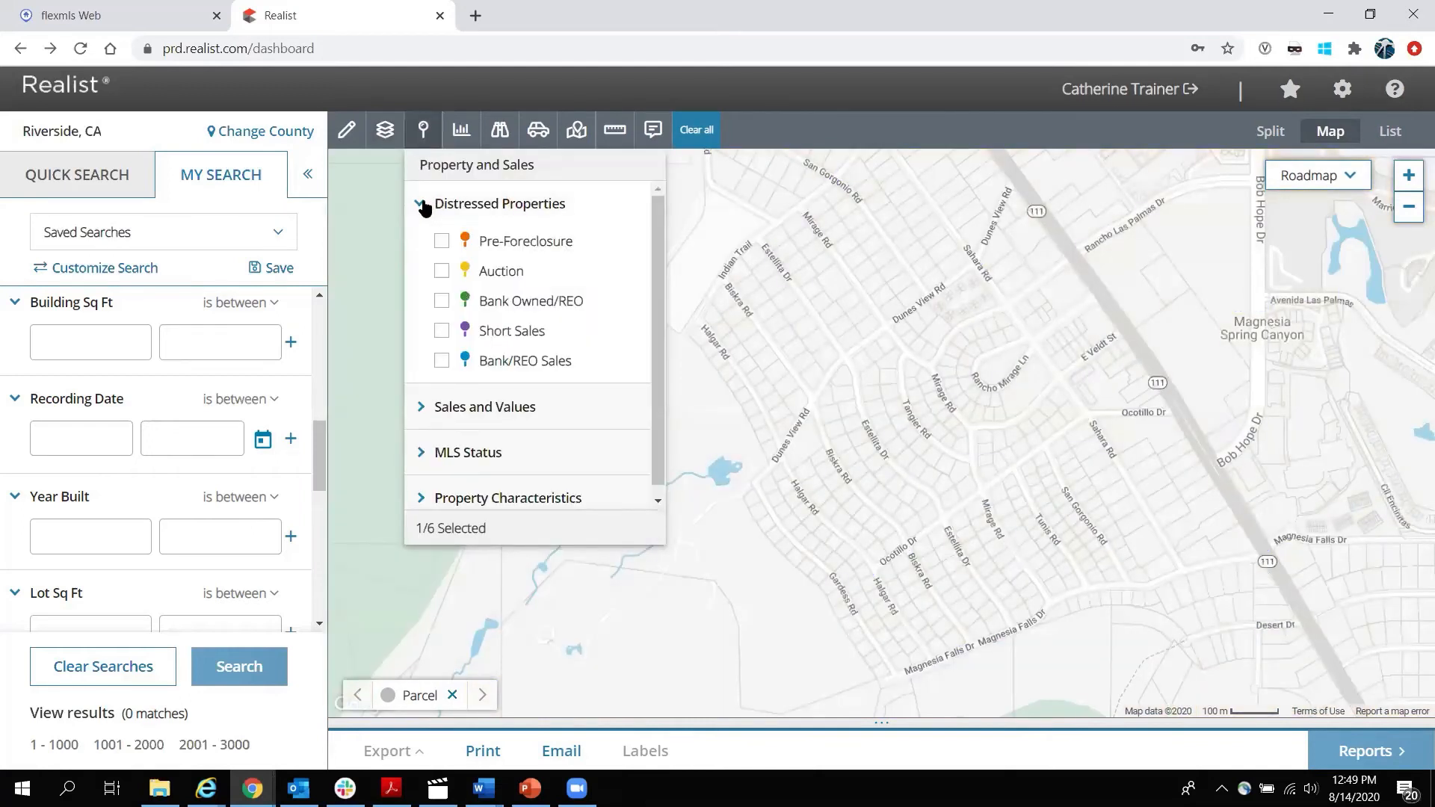
{"action": "left_click", "coordinate": [442, 242]}
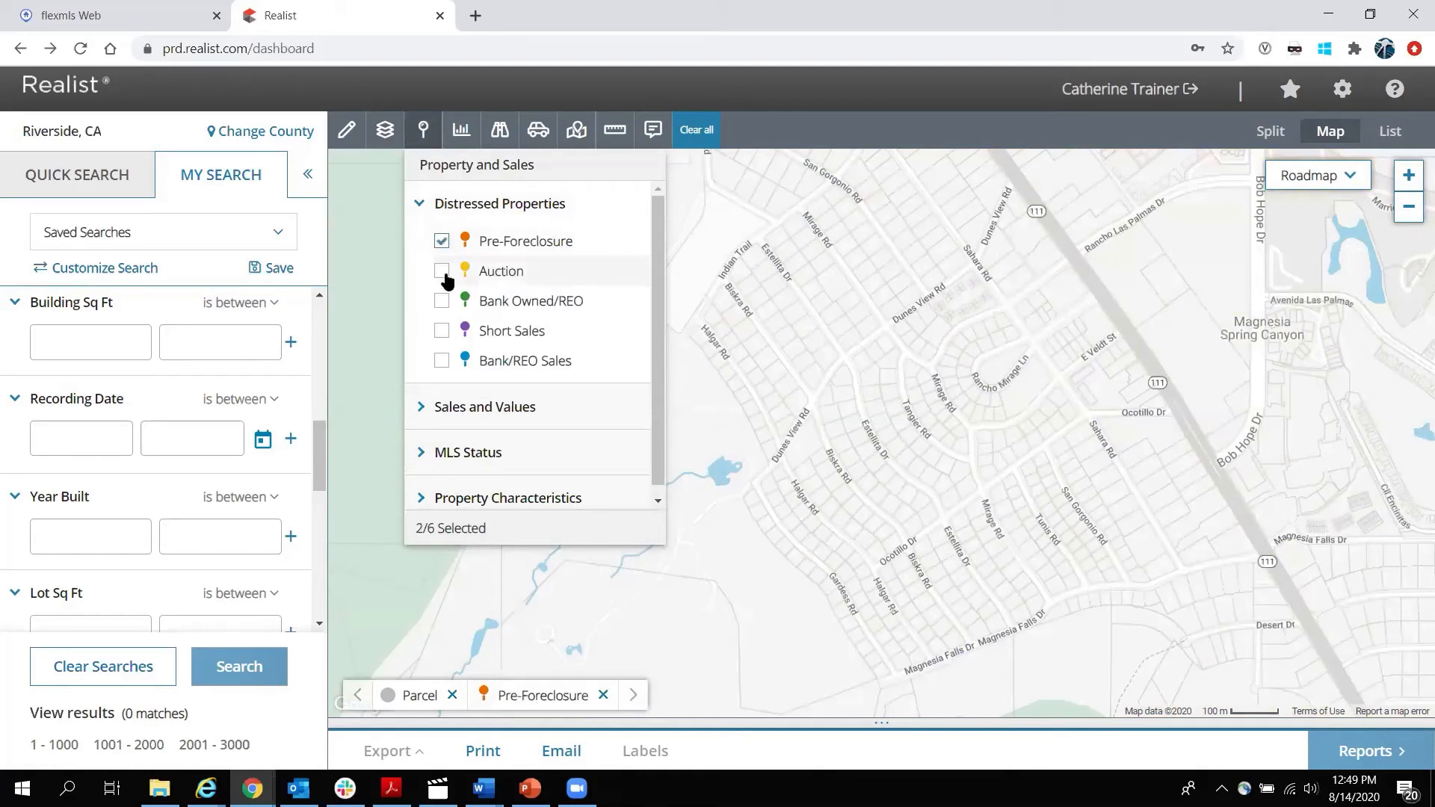
{"action": "left_click", "coordinate": [442, 271]}
{"action": "left_click", "coordinate": [441, 300]}
{"action": "left_click", "coordinate": [441, 330]}
{"action": "left_click", "coordinate": [442, 360]}
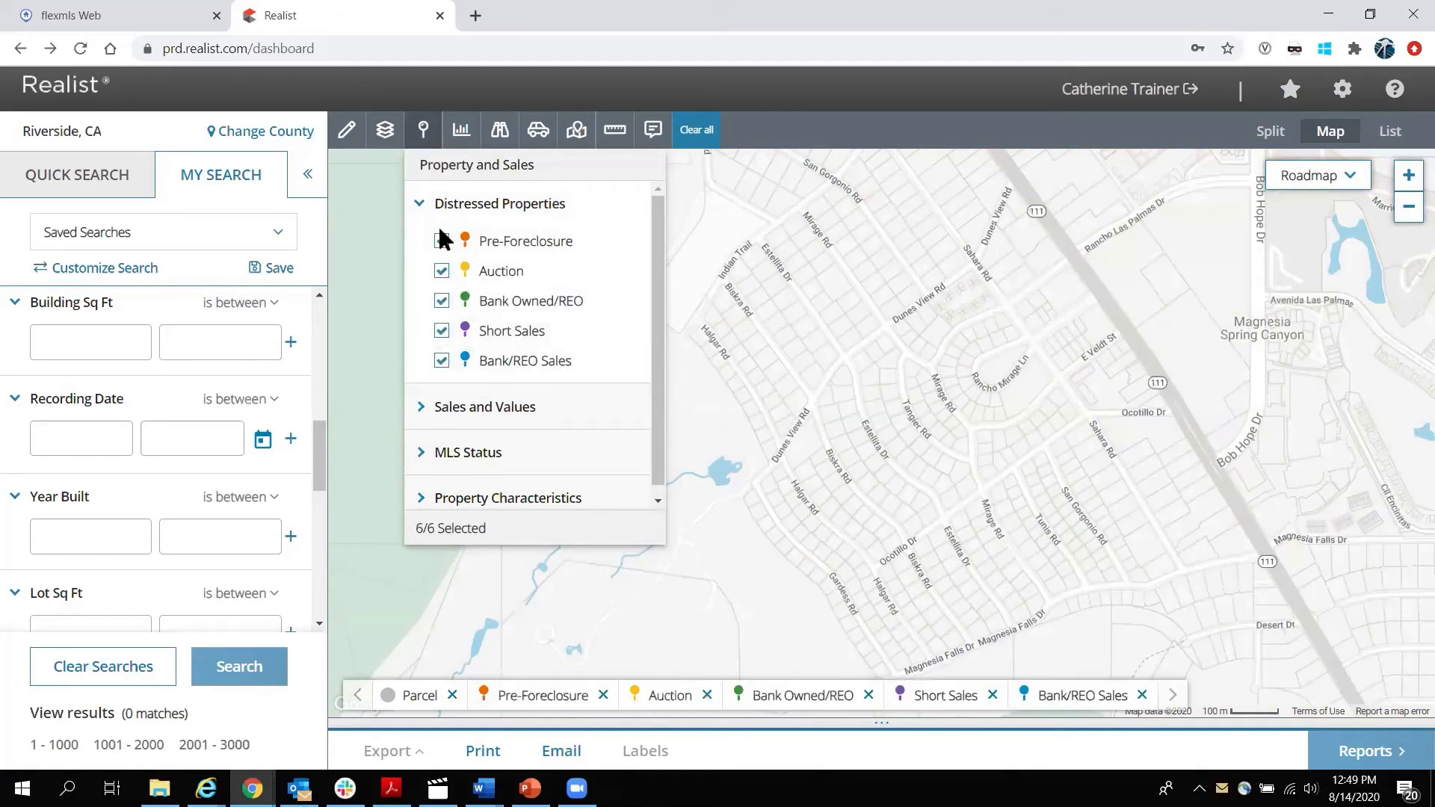
{"action": "left_click", "coordinate": [422, 129]}
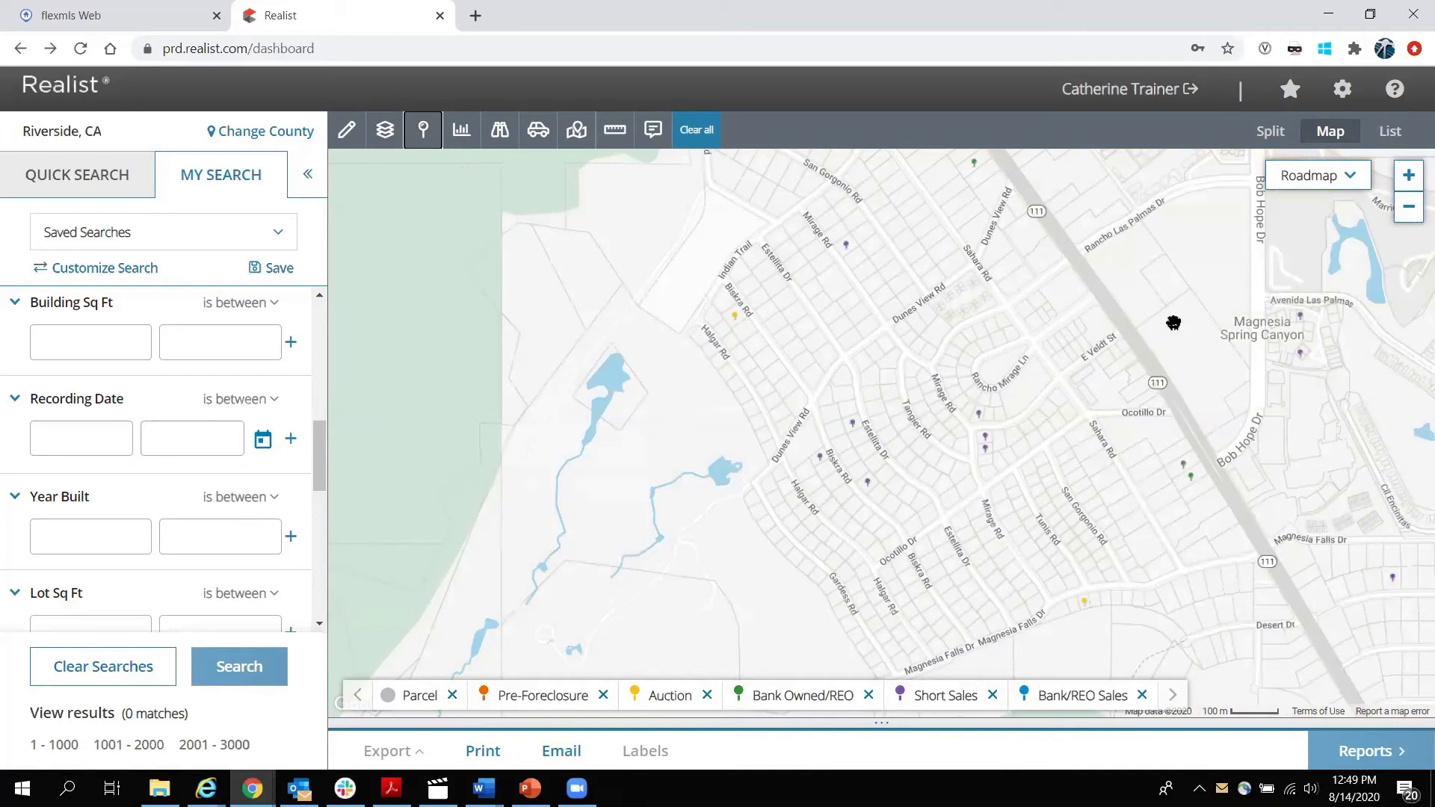
{"action": "left_click_drag", "start_coordinate": [1178, 306], "coordinate": [926, 554]}
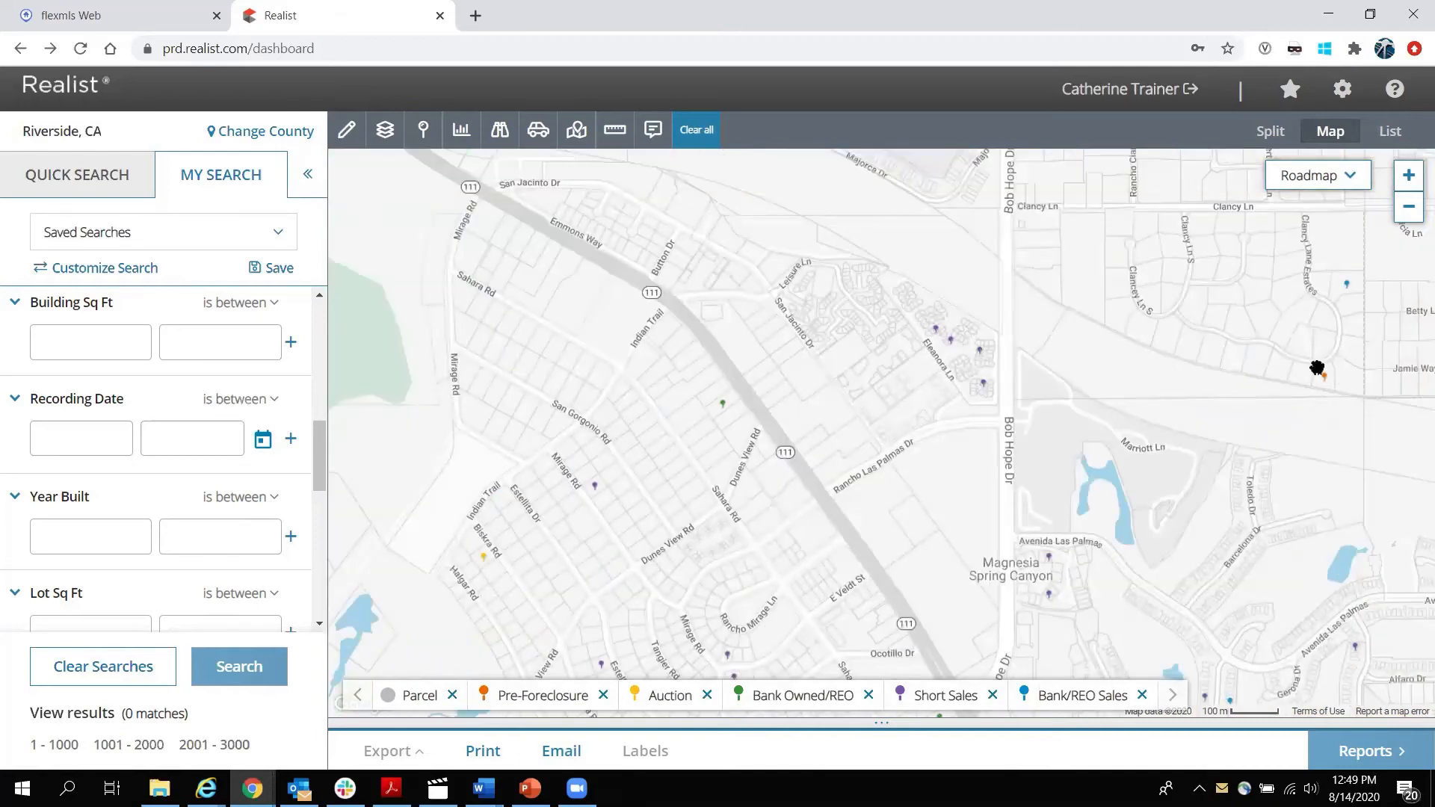
Open the full property report for the orange pre-foreclosure pin.
{"action": "left_click", "coordinate": [1328, 387]}
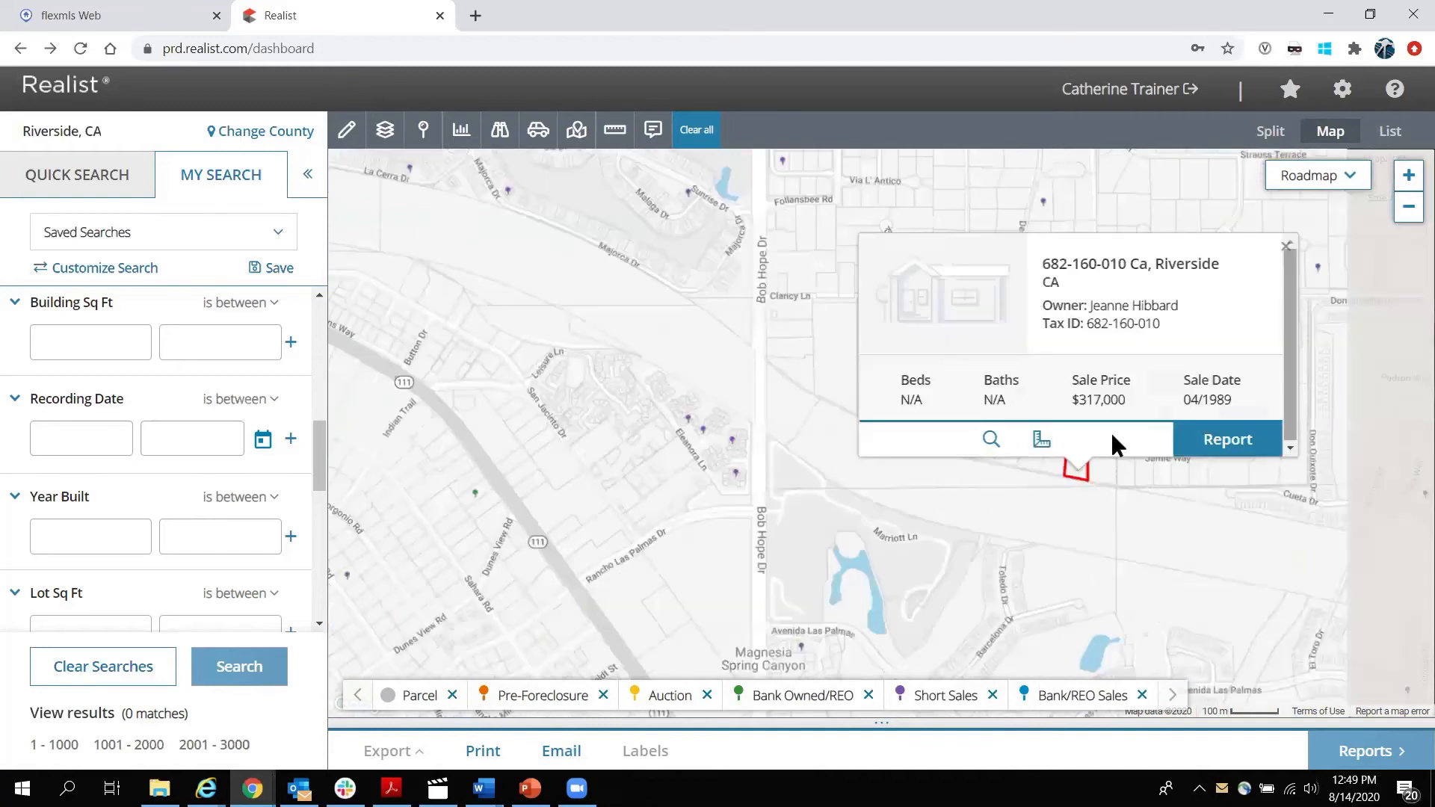
{"action": "left_click", "coordinate": [1028, 514]}
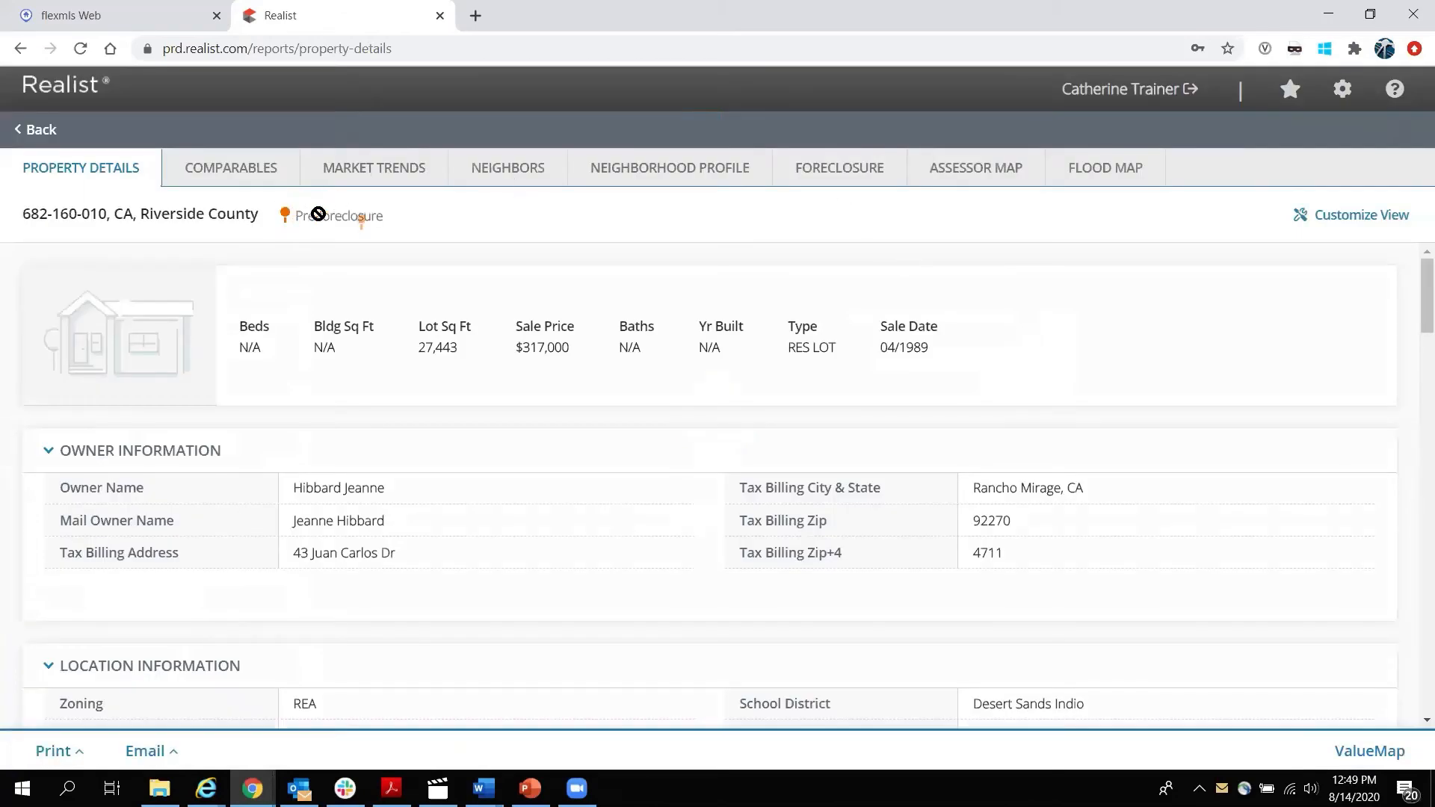
{"action": "left_click_drag", "start_coordinate": [295, 213], "coordinate": [393, 206]}
{"action": "left_click", "coordinate": [404, 217]}
Review the Foreclosure tab's 2019 Notice of Default and 2013 default date, then return to the map.
{"action": "left_click", "coordinate": [839, 176]}
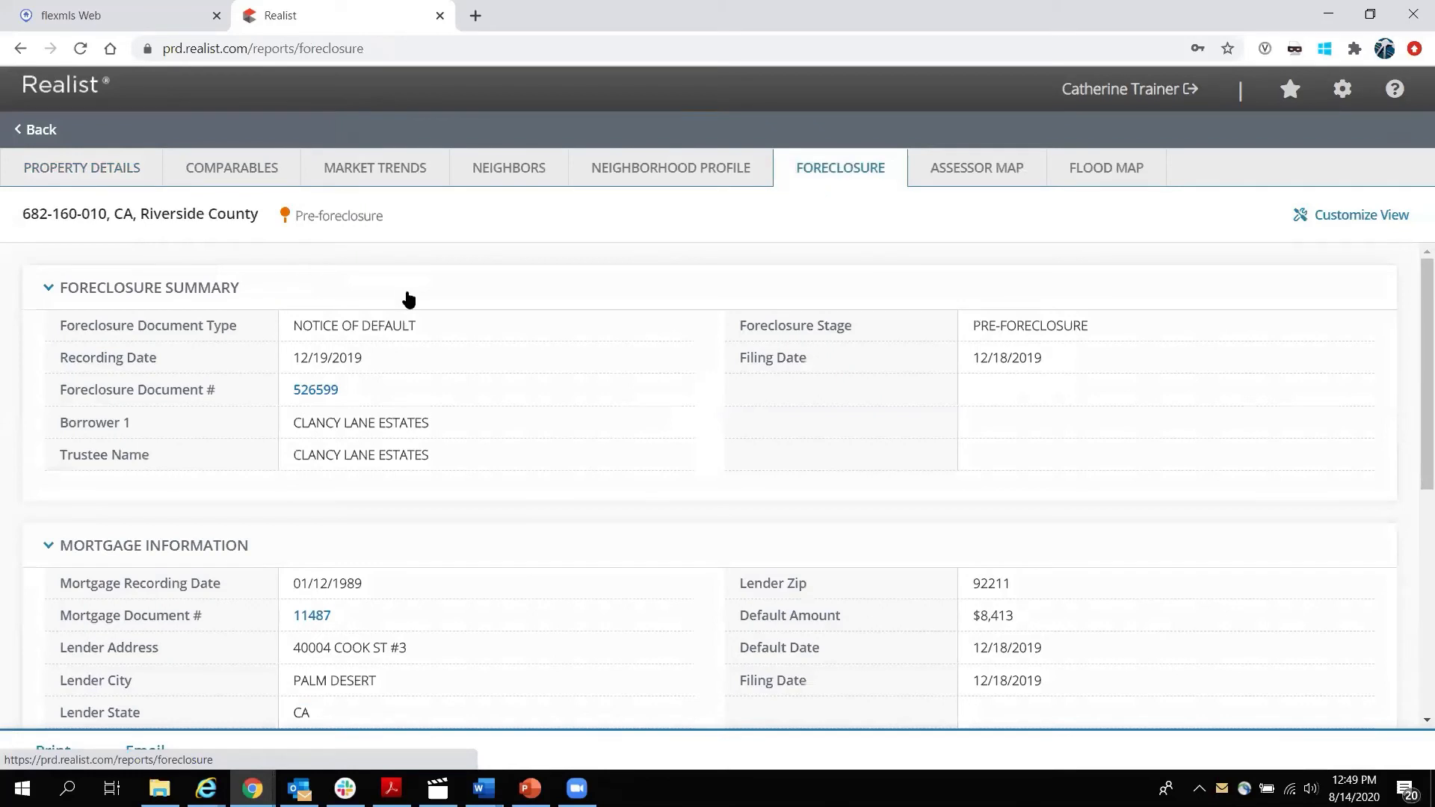
{"action": "left_click_drag", "start_coordinate": [296, 325], "coordinate": [436, 333]}
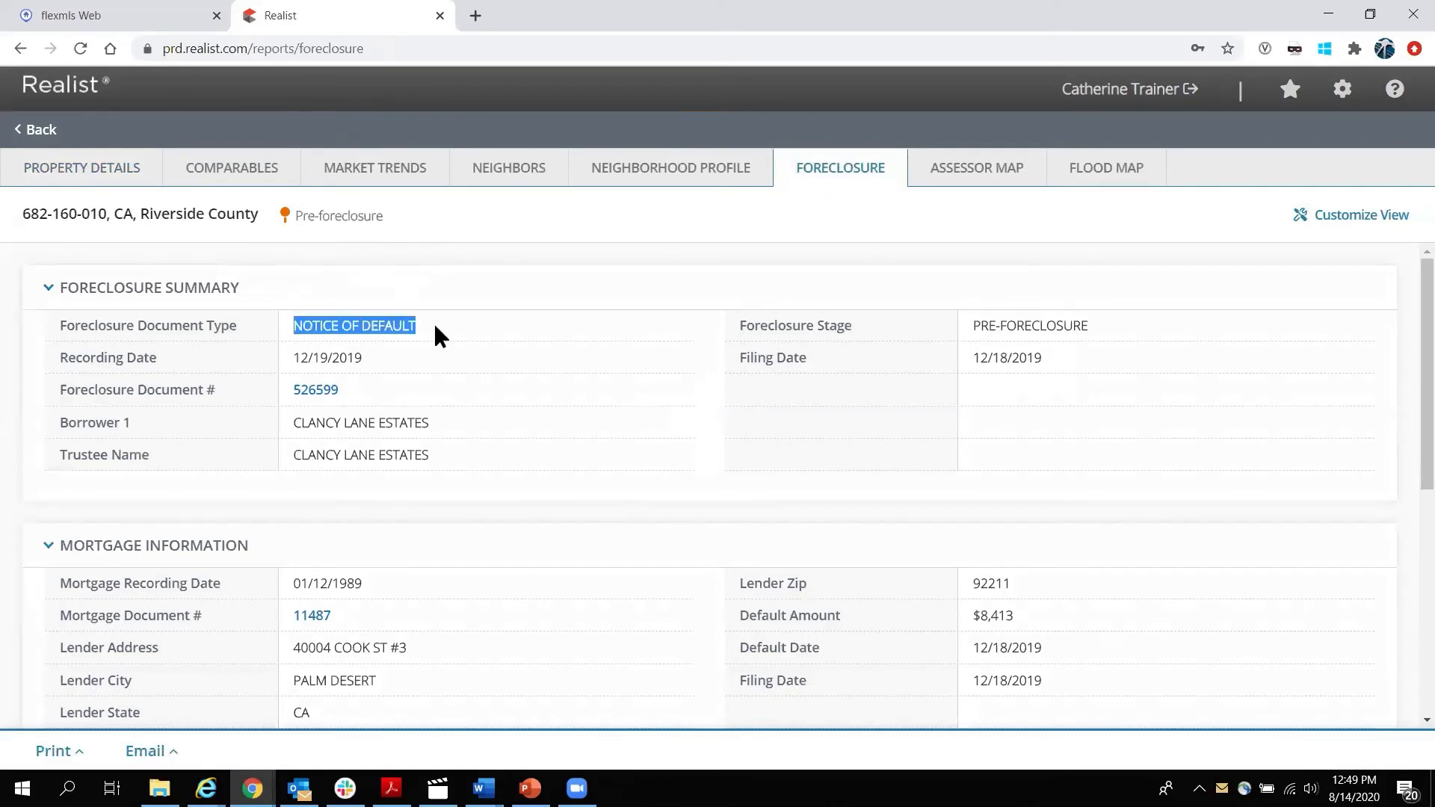
{"action": "left_click", "coordinate": [333, 358]}
{"action": "left_click_drag", "start_coordinate": [333, 358], "coordinate": [393, 352]}
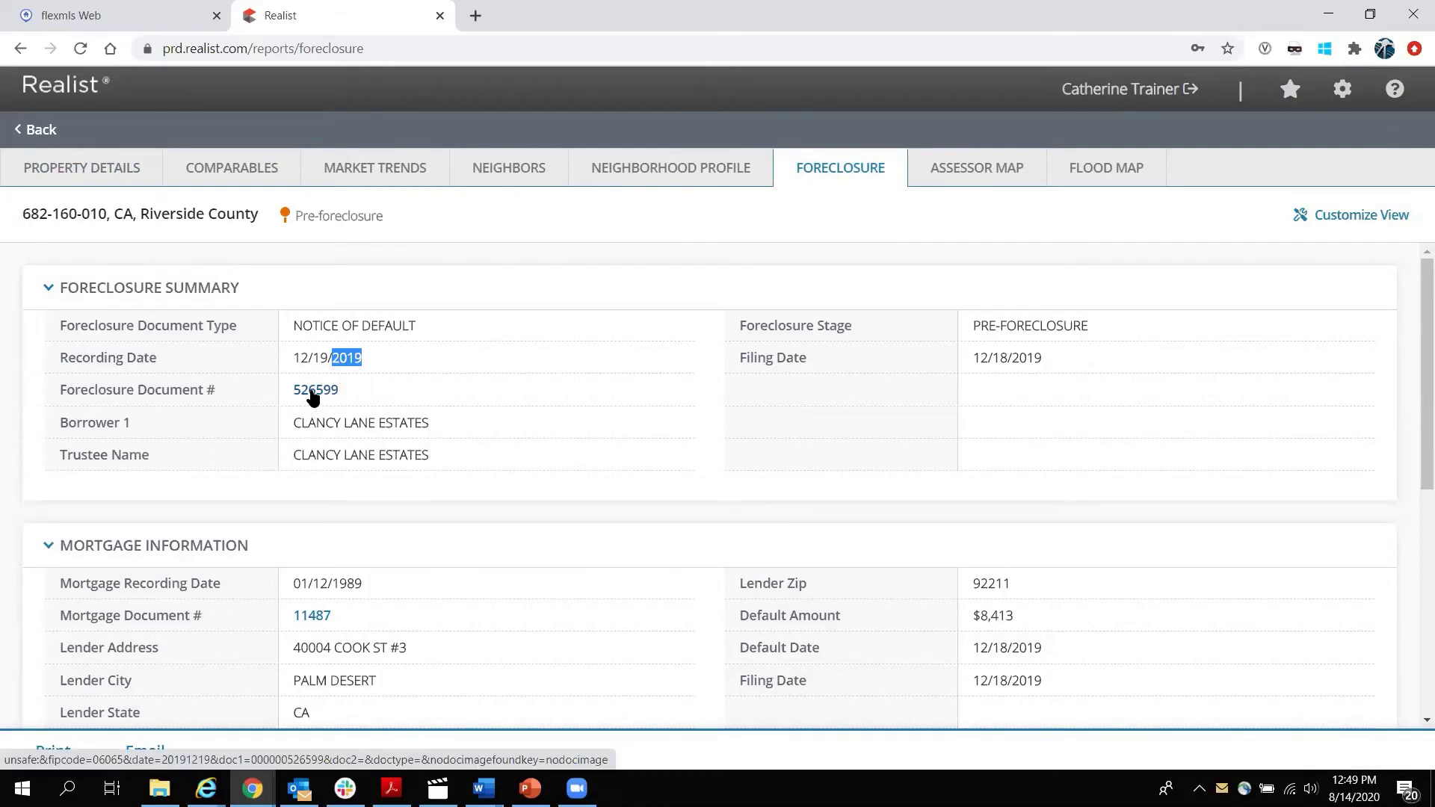
{"action": "scroll", "coordinate": [448, 381], "scroll_direction": "down", "scroll_amount": 3}
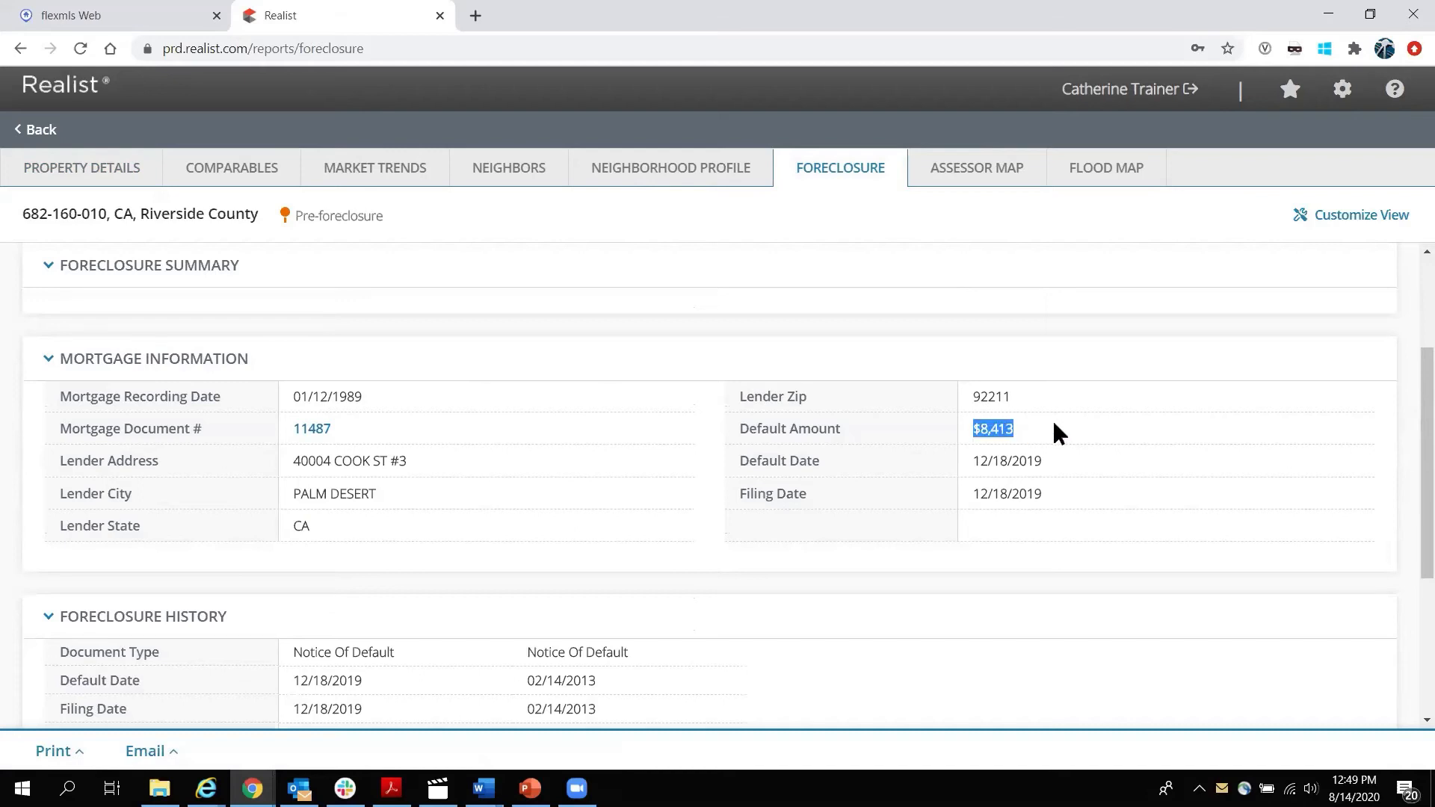
{"action": "scroll", "coordinate": [1087, 421], "scroll_direction": "down", "scroll_amount": 3}
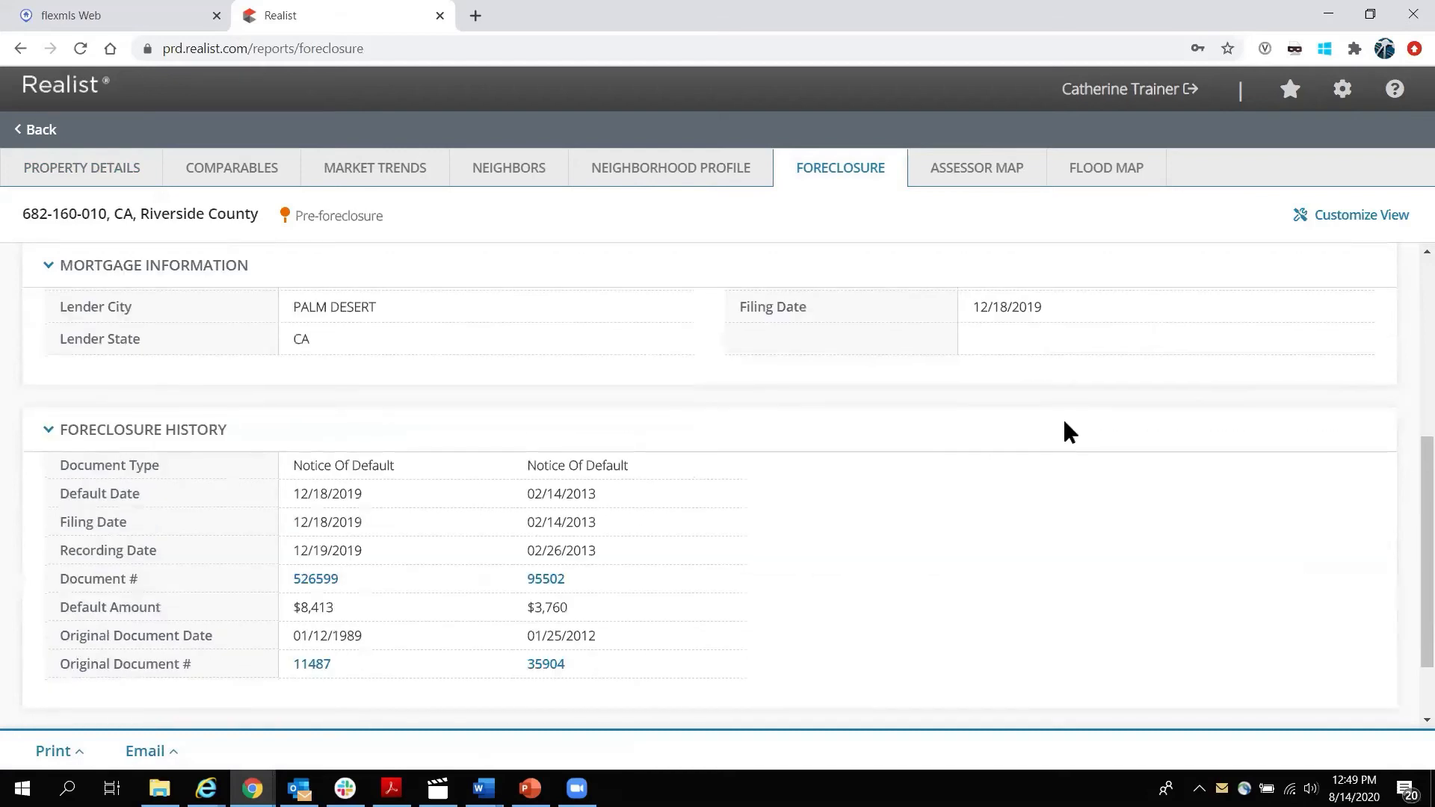
{"action": "left_click_drag", "start_coordinate": [562, 493], "coordinate": [615, 493]}
{"action": "scroll", "coordinate": [4, 493], "scroll_direction": "up", "scroll_amount": 5}
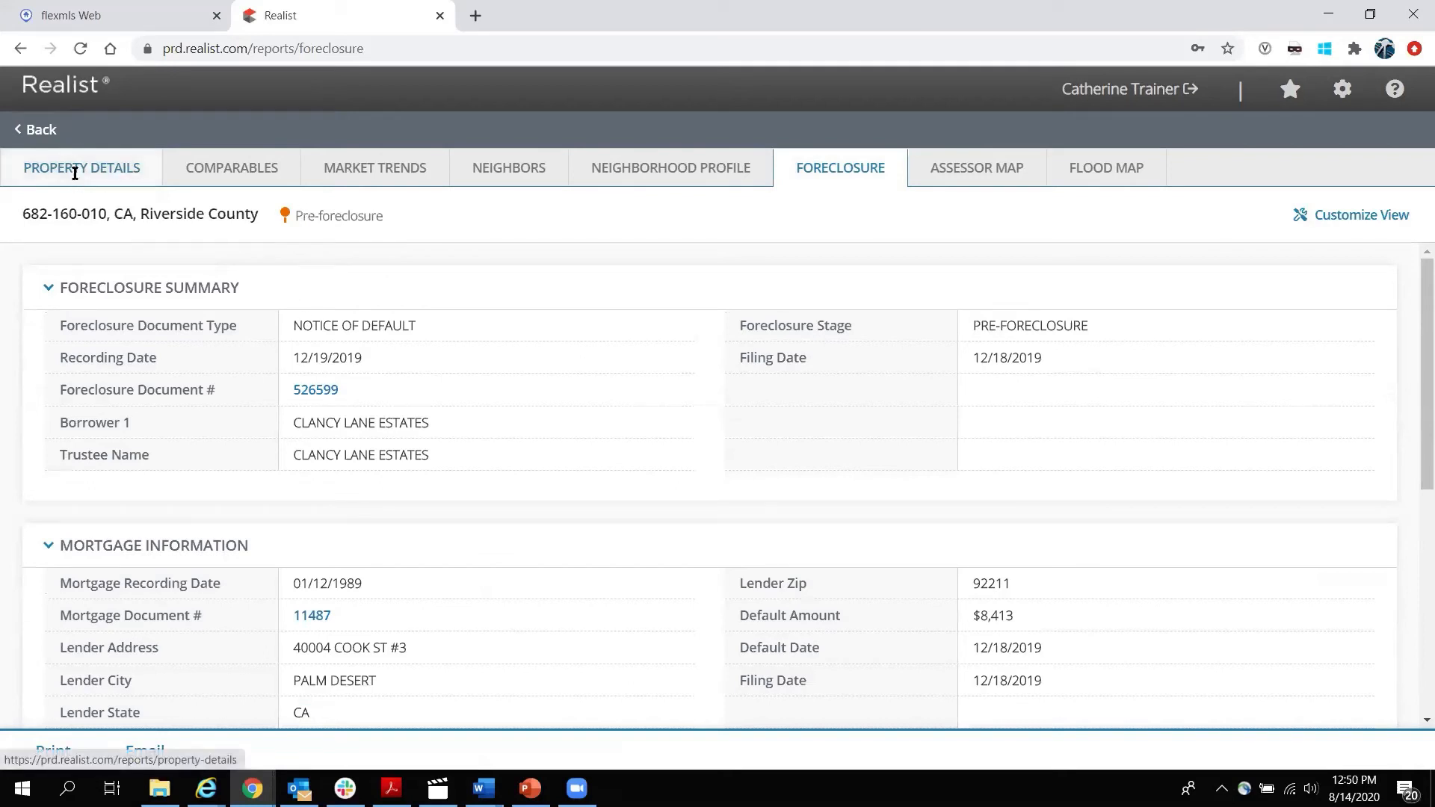
{"action": "left_click", "coordinate": [18, 130]}
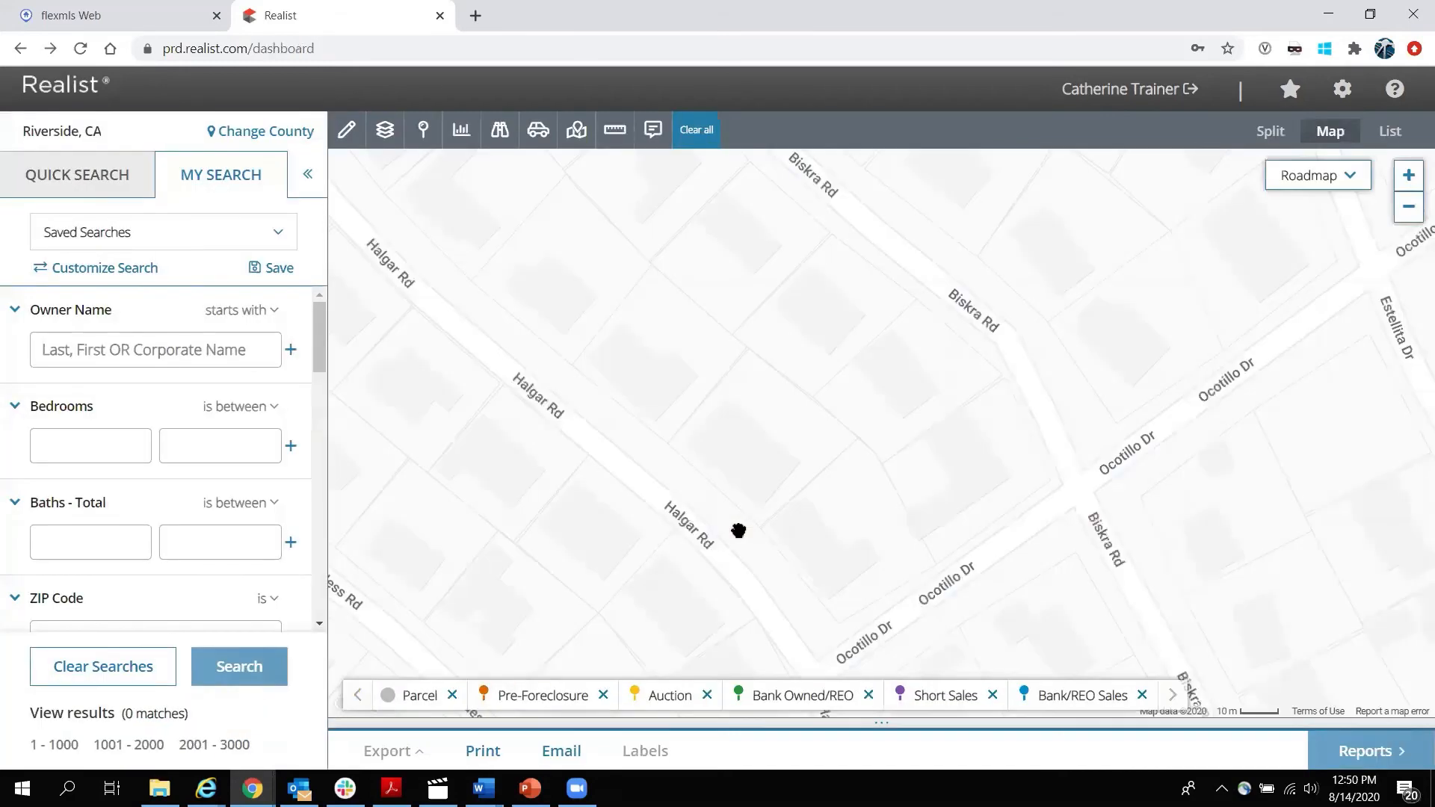
{"action": "scroll", "coordinate": [719, 541], "scroll_direction": "down", "scroll_amount": 3}
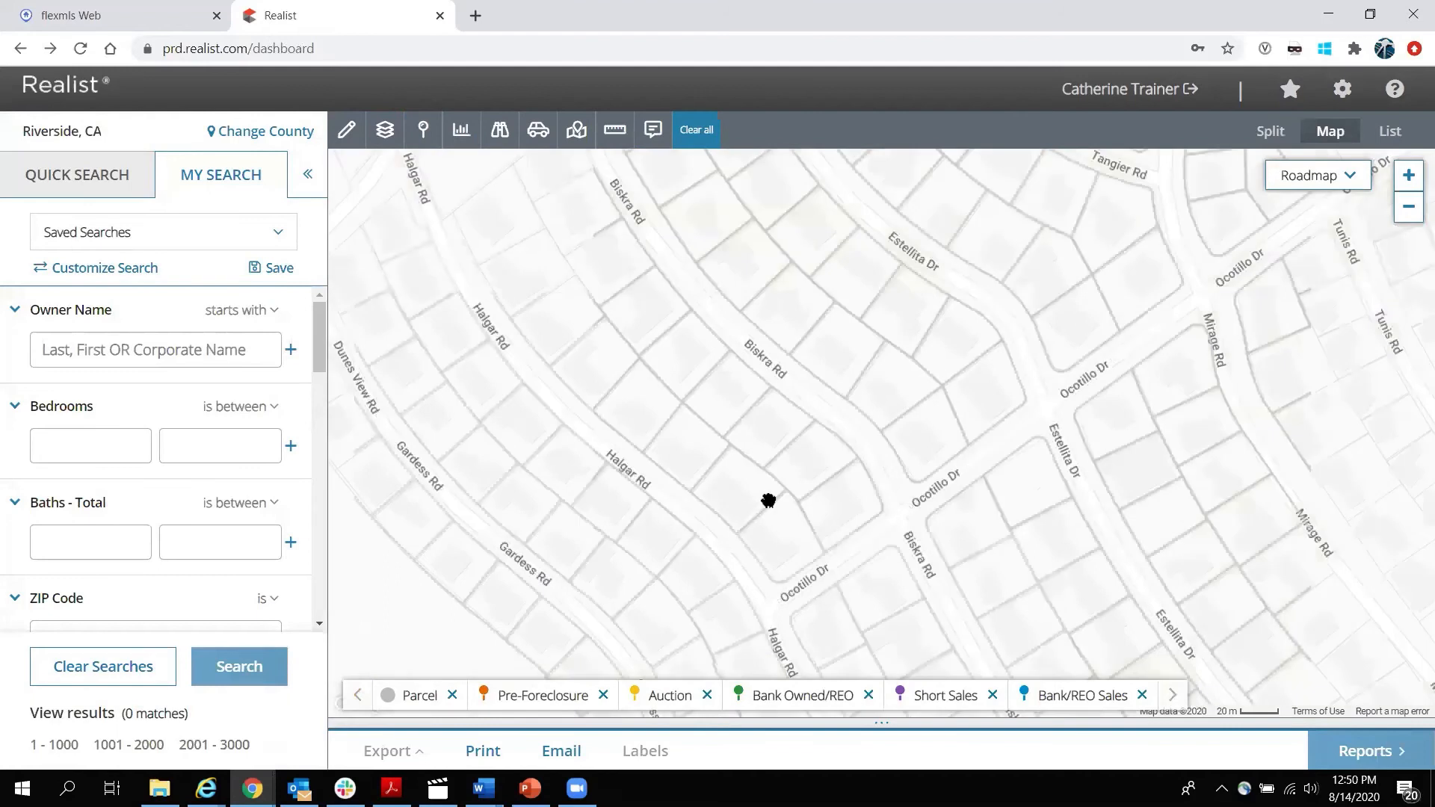
{"action": "left_click_drag", "start_coordinate": [688, 420], "coordinate": [922, 530]}
{"action": "left_click_drag", "start_coordinate": [844, 357], "coordinate": [1024, 570]}
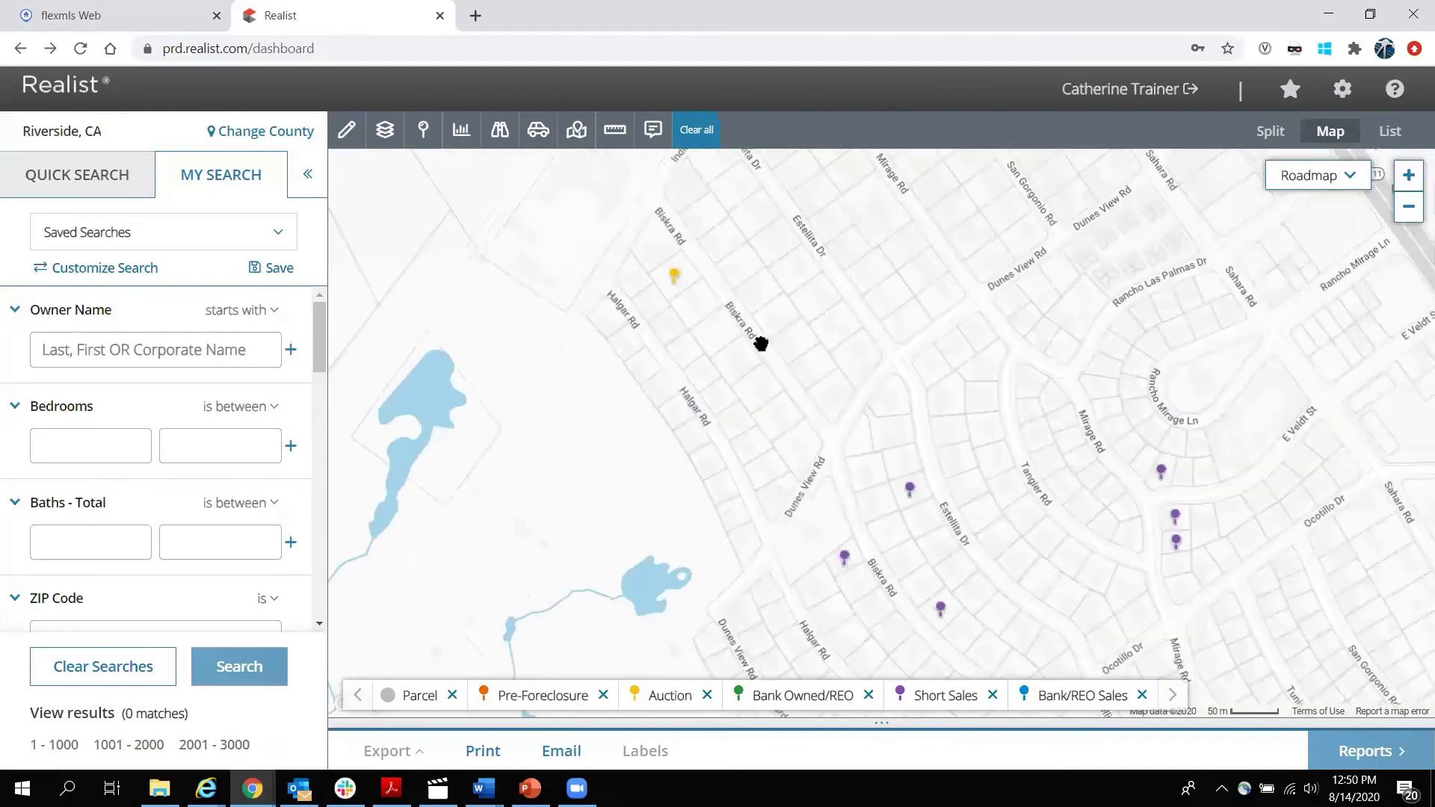
{"action": "left_click", "coordinate": [676, 277]}
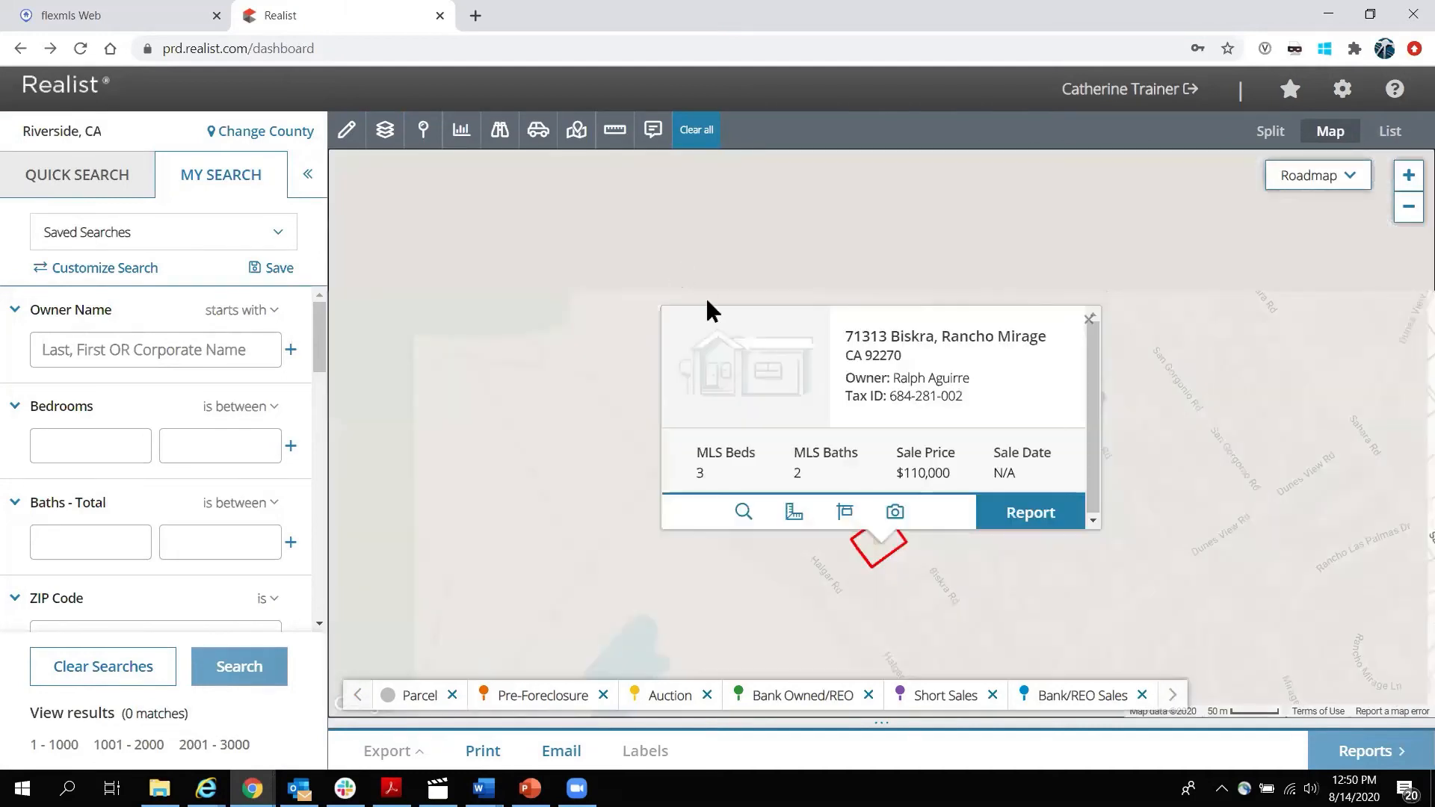
{"action": "left_click", "coordinate": [1027, 513]}
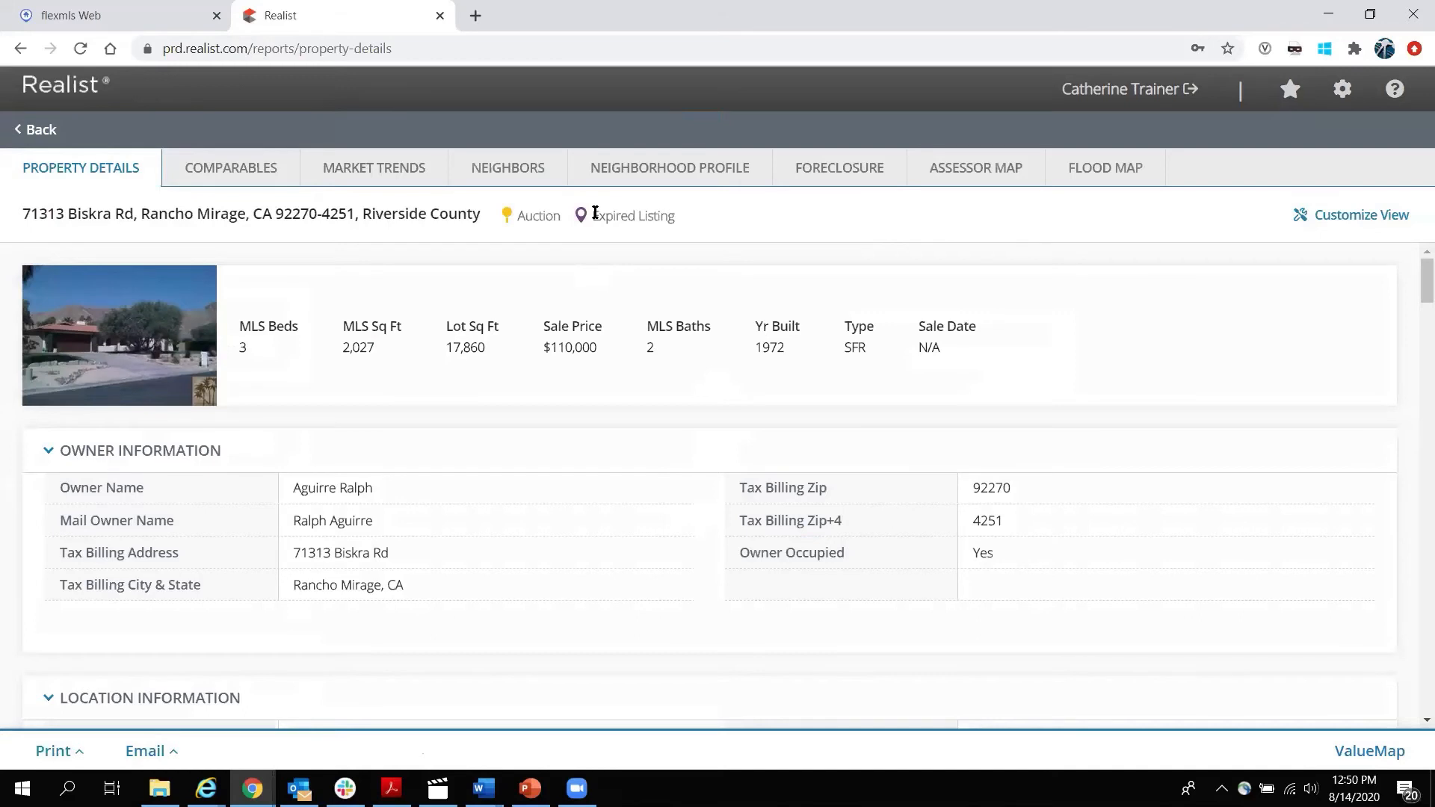
{"action": "left_click", "coordinate": [849, 169]}
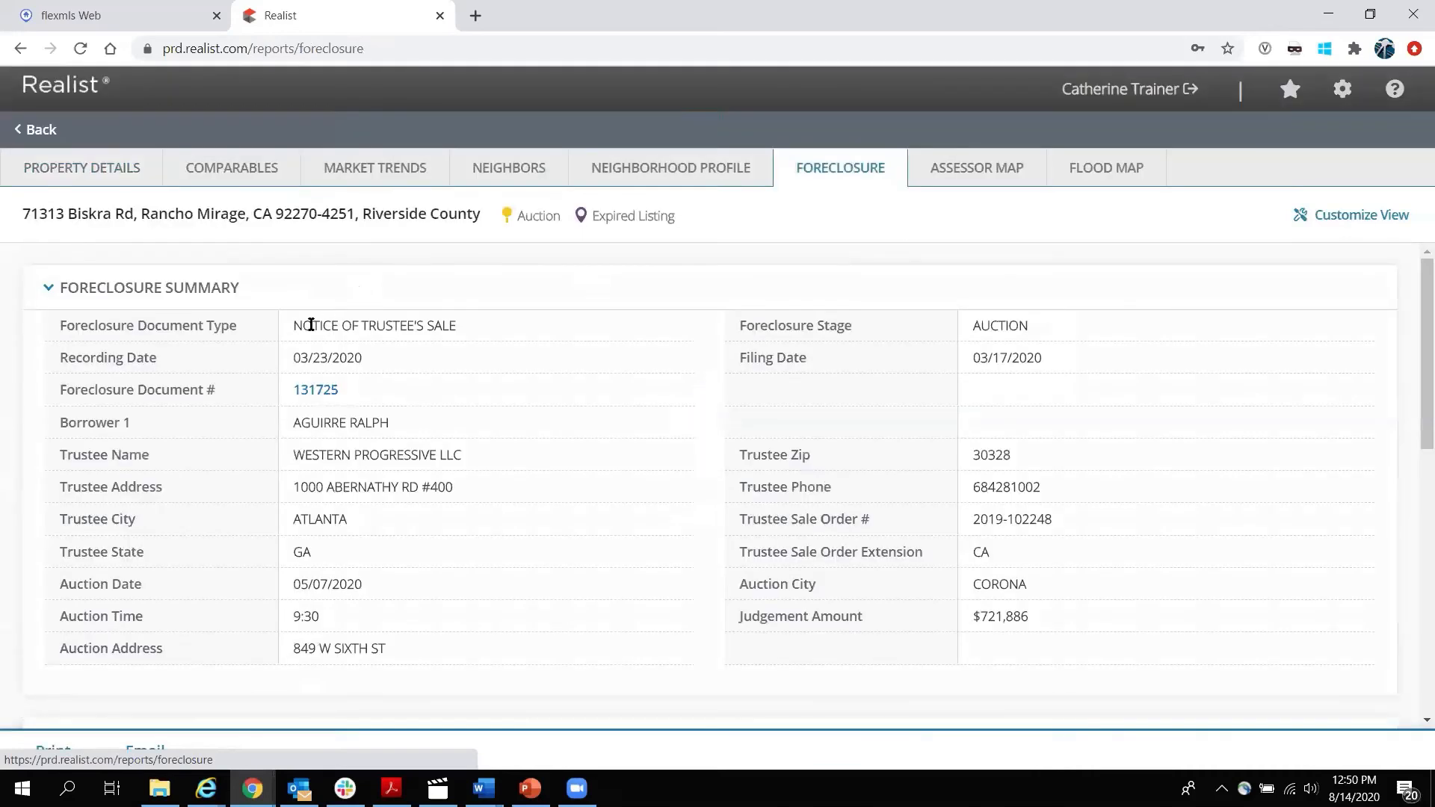
{"action": "triple_click", "coordinate": [295, 360]}
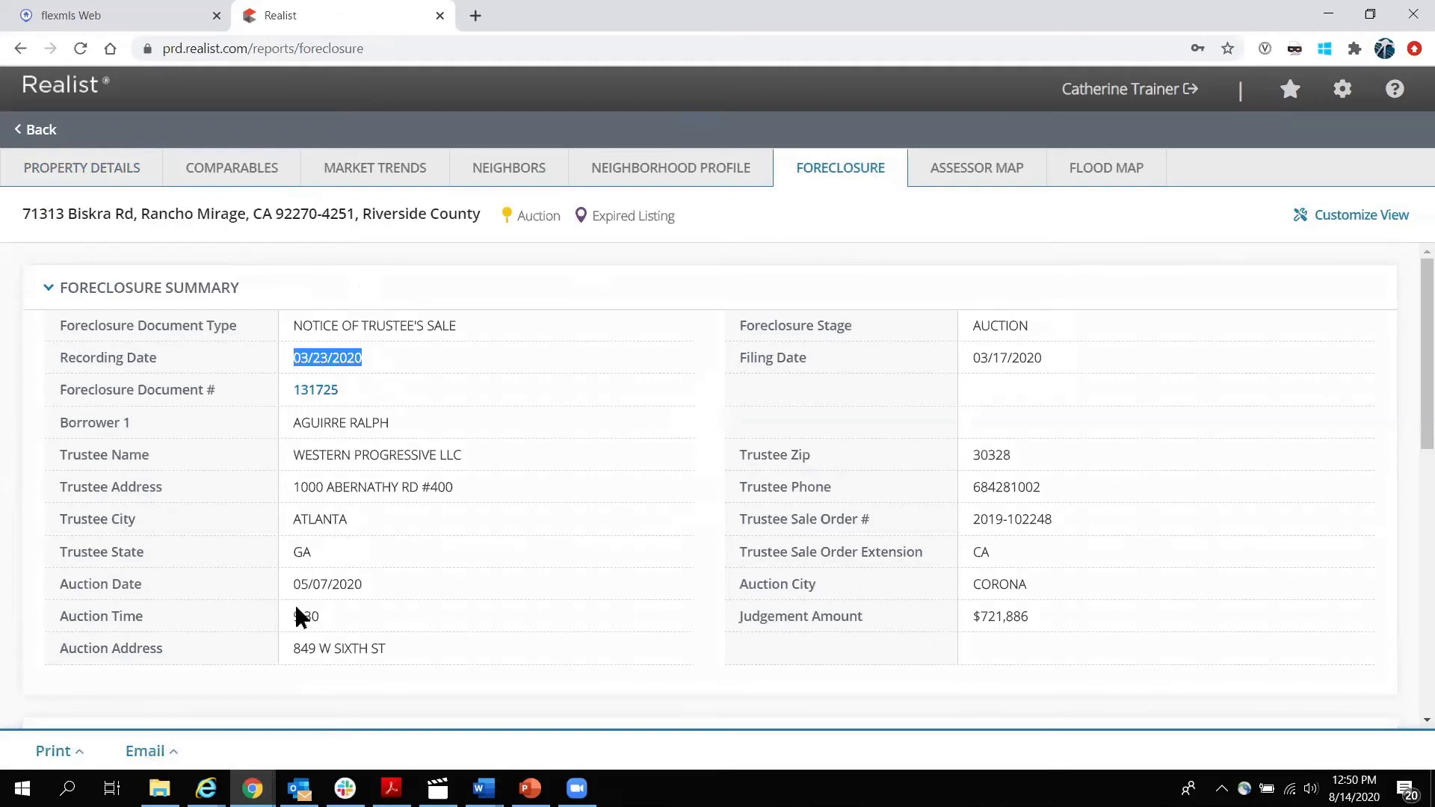
{"action": "left_click_drag", "start_coordinate": [291, 585], "coordinate": [418, 582]}
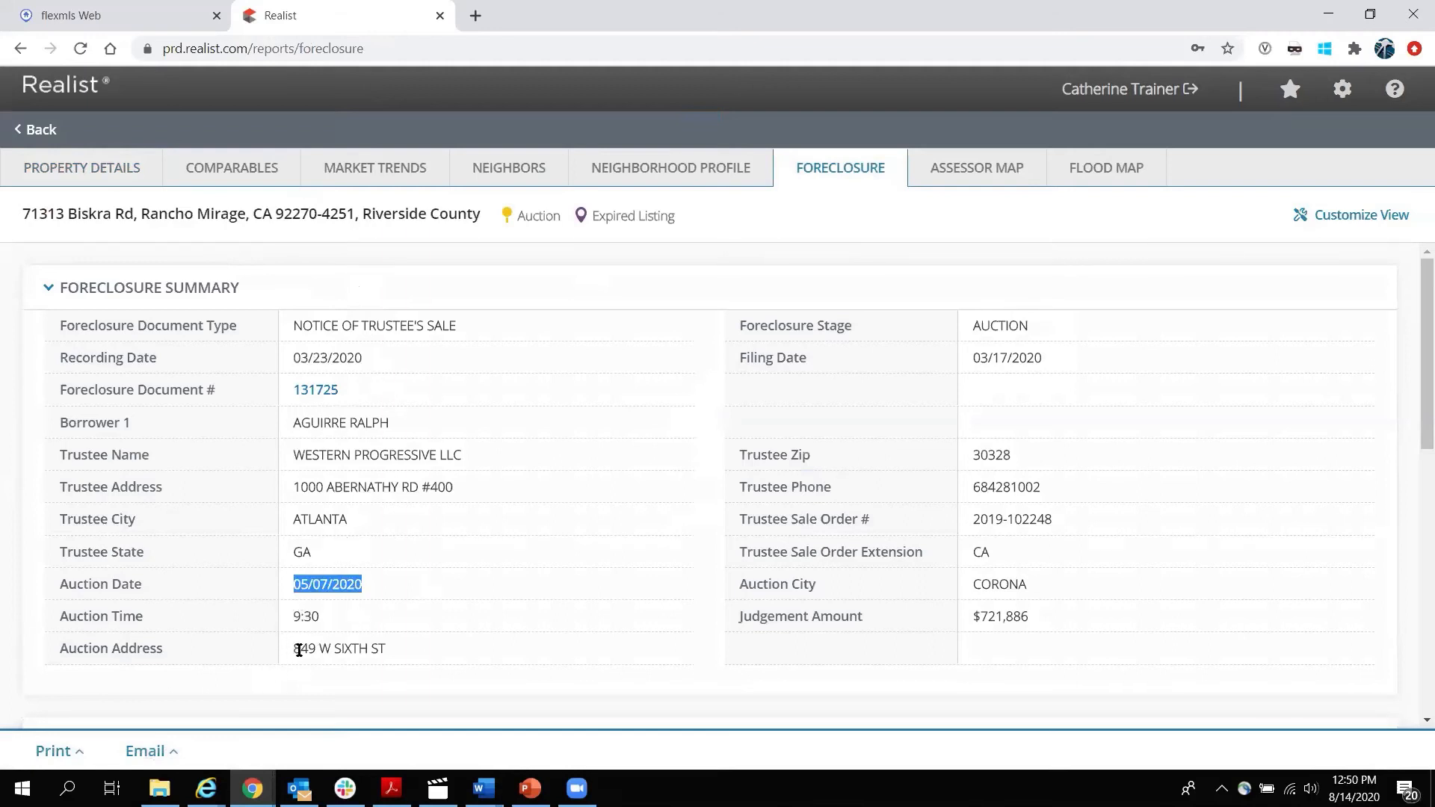
{"action": "left_click_drag", "start_coordinate": [299, 650], "coordinate": [397, 641]}
{"action": "left_click_drag", "start_coordinate": [293, 617], "coordinate": [318, 617]}
{"action": "left_click", "coordinate": [408, 627]}
{"action": "double_click", "coordinate": [349, 644]}
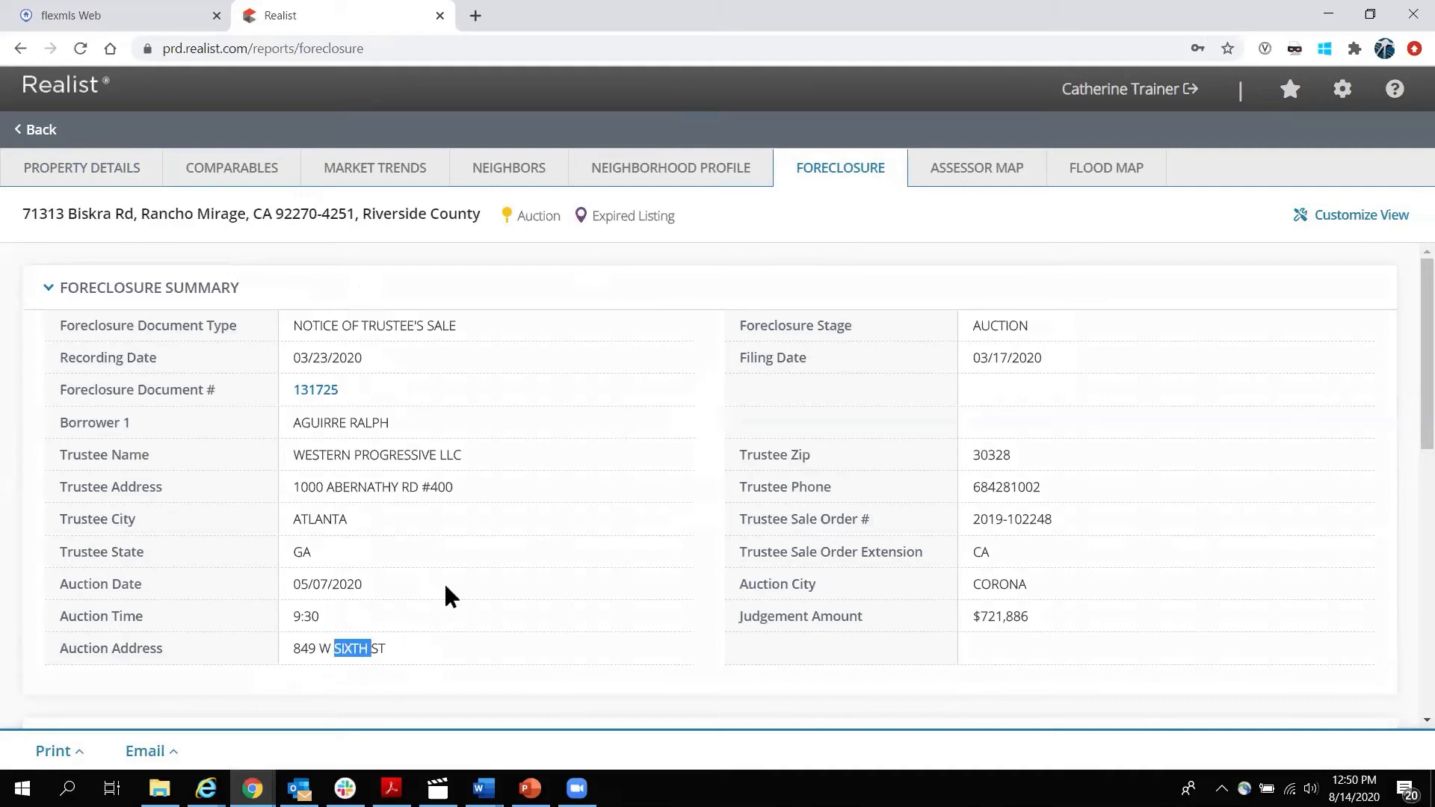
{"action": "scroll", "coordinate": [350, 644], "scroll_direction": "down", "scroll_amount": 3}
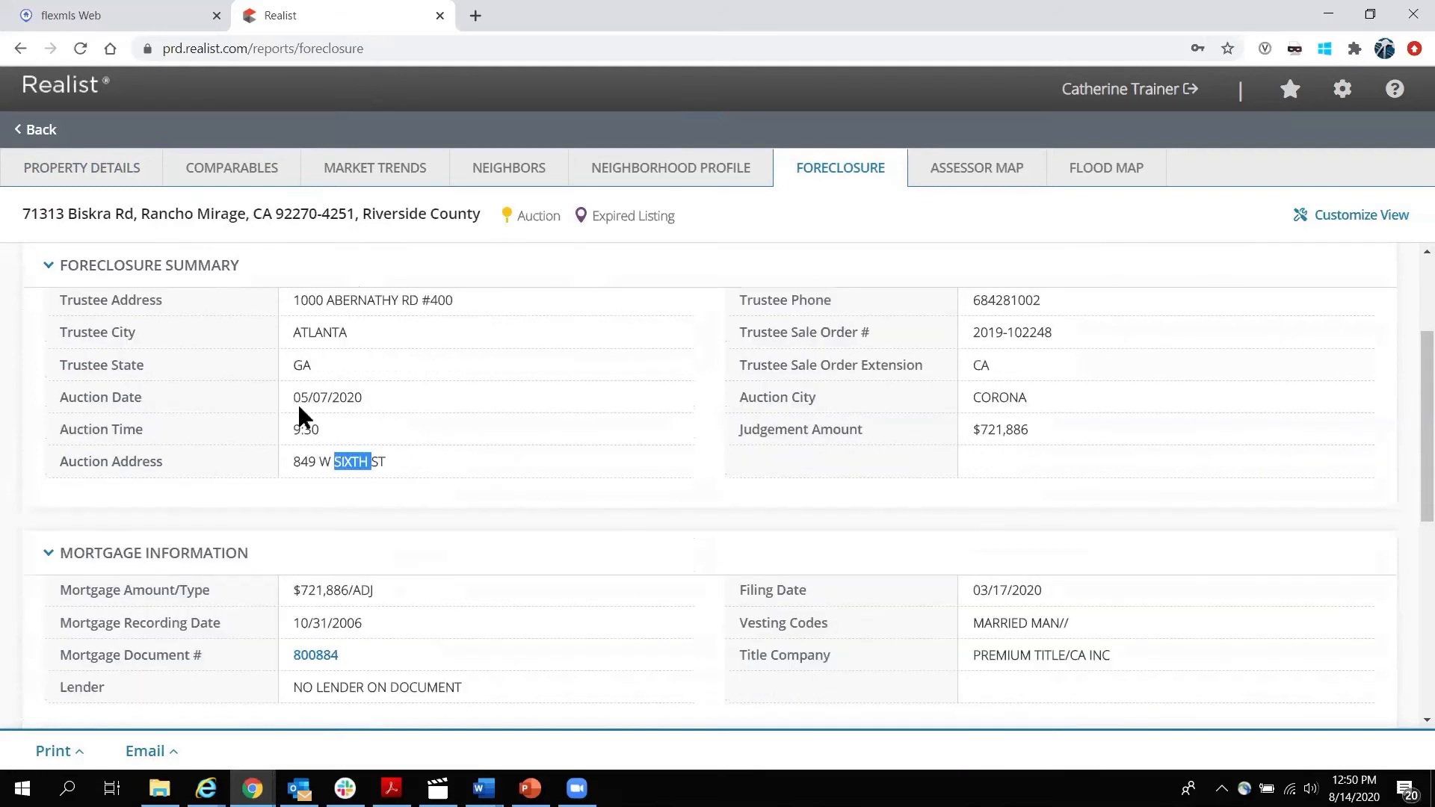
{"action": "left_click_drag", "start_coordinate": [296, 396], "coordinate": [367, 402]}
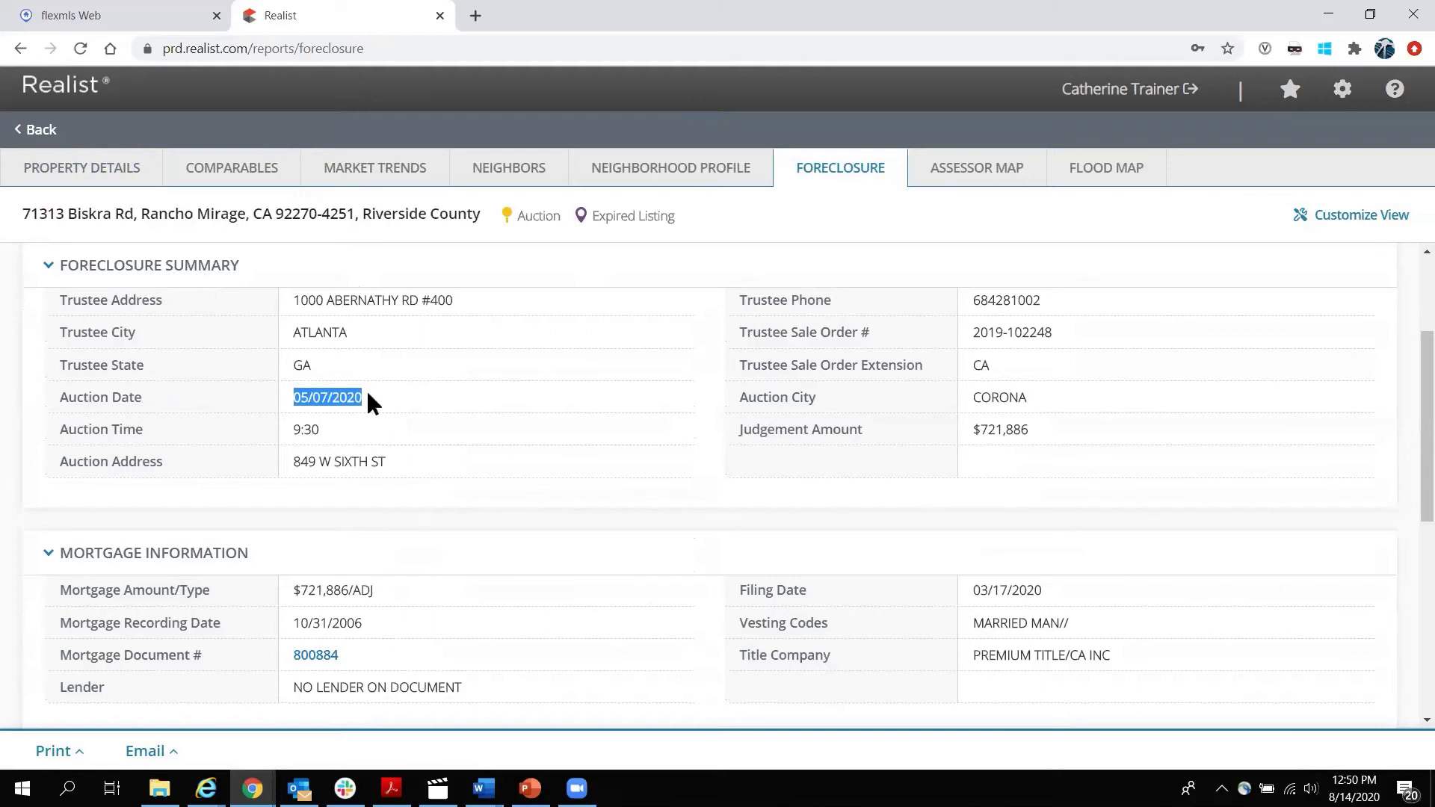
{"action": "left_click", "coordinate": [405, 397]}
{"action": "scroll", "coordinate": [299, 418], "scroll_direction": "down", "scroll_amount": 2}
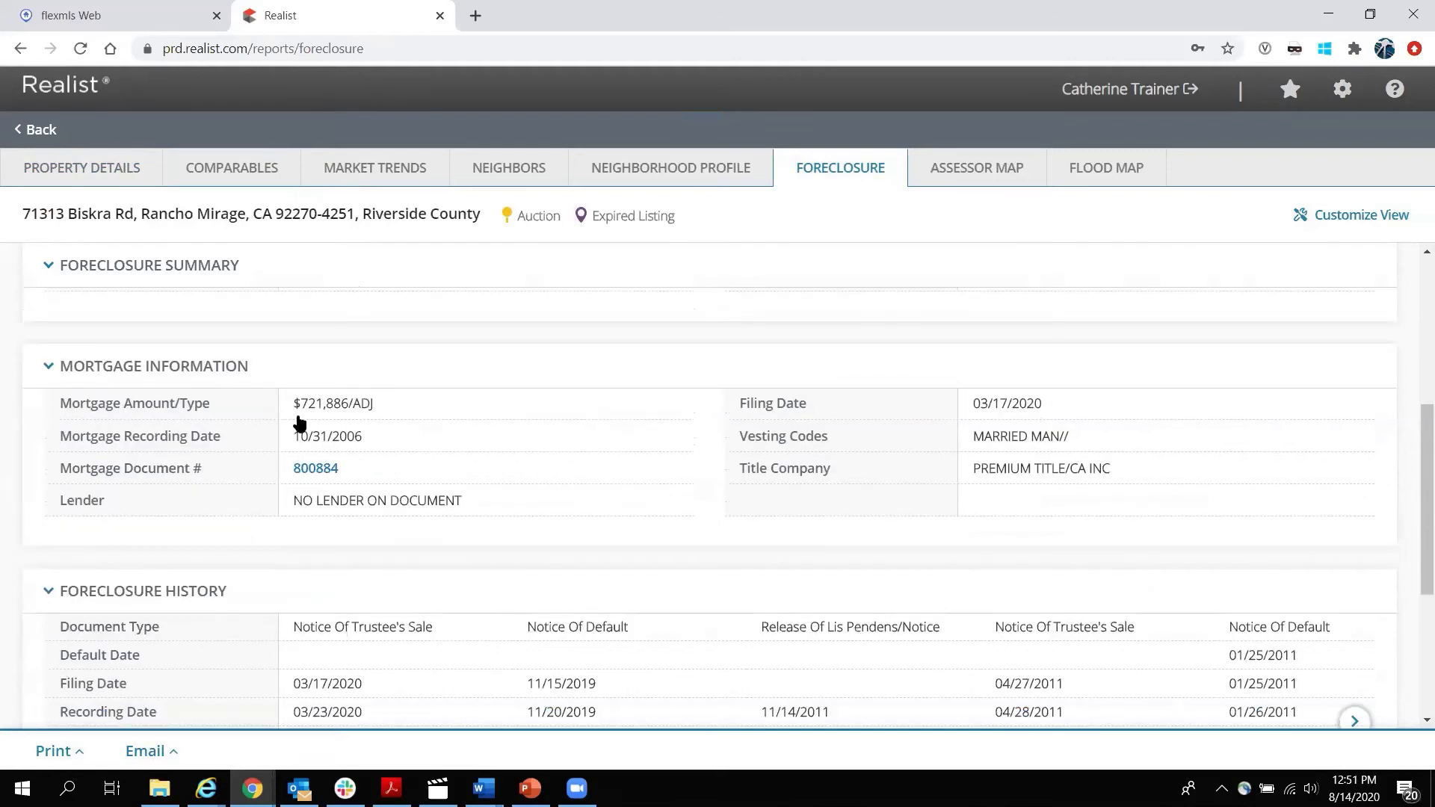
{"action": "scroll", "coordinate": [299, 421], "scroll_direction": "down", "scroll_amount": 2}
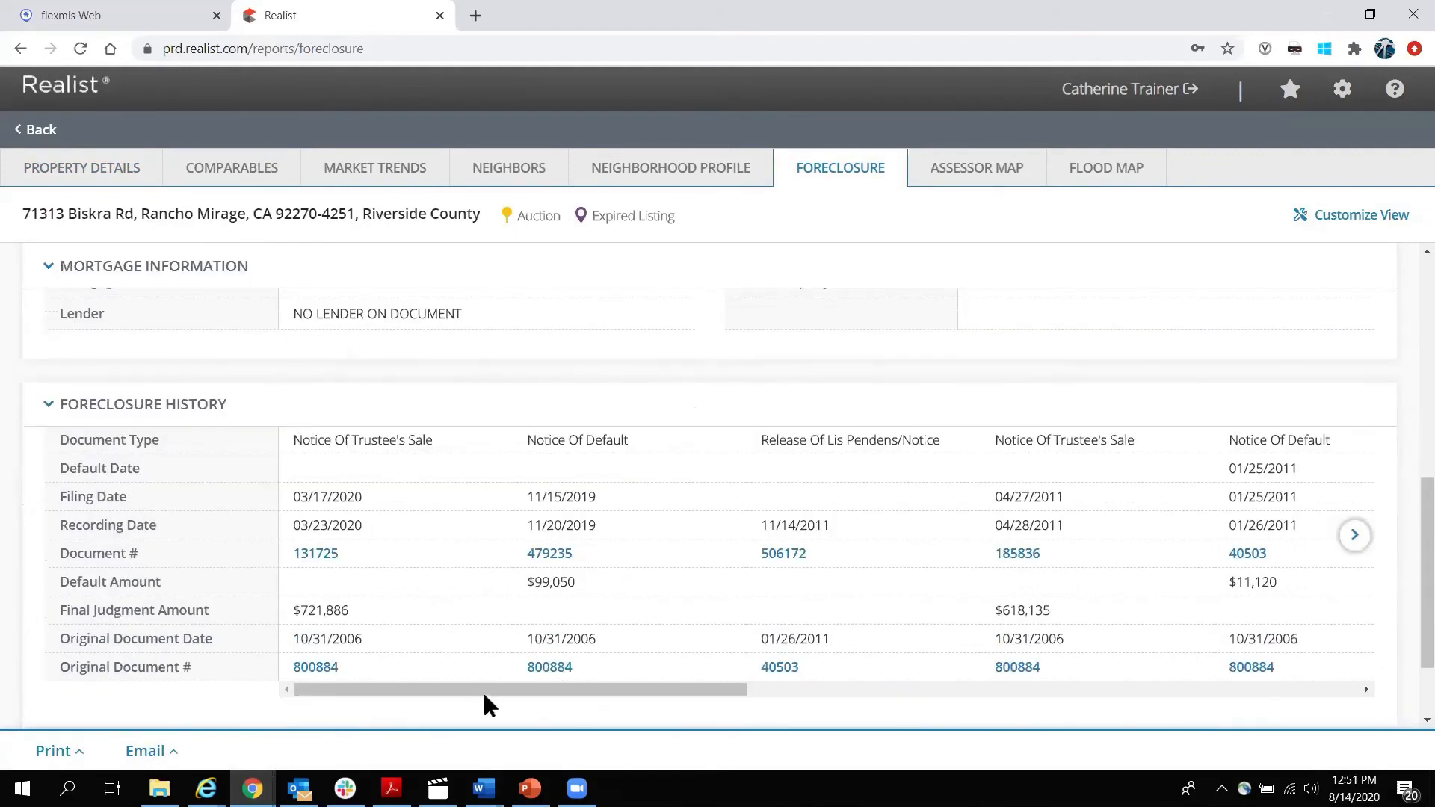
{"action": "left_click_drag", "start_coordinate": [503, 689], "coordinate": [1285, 722]}
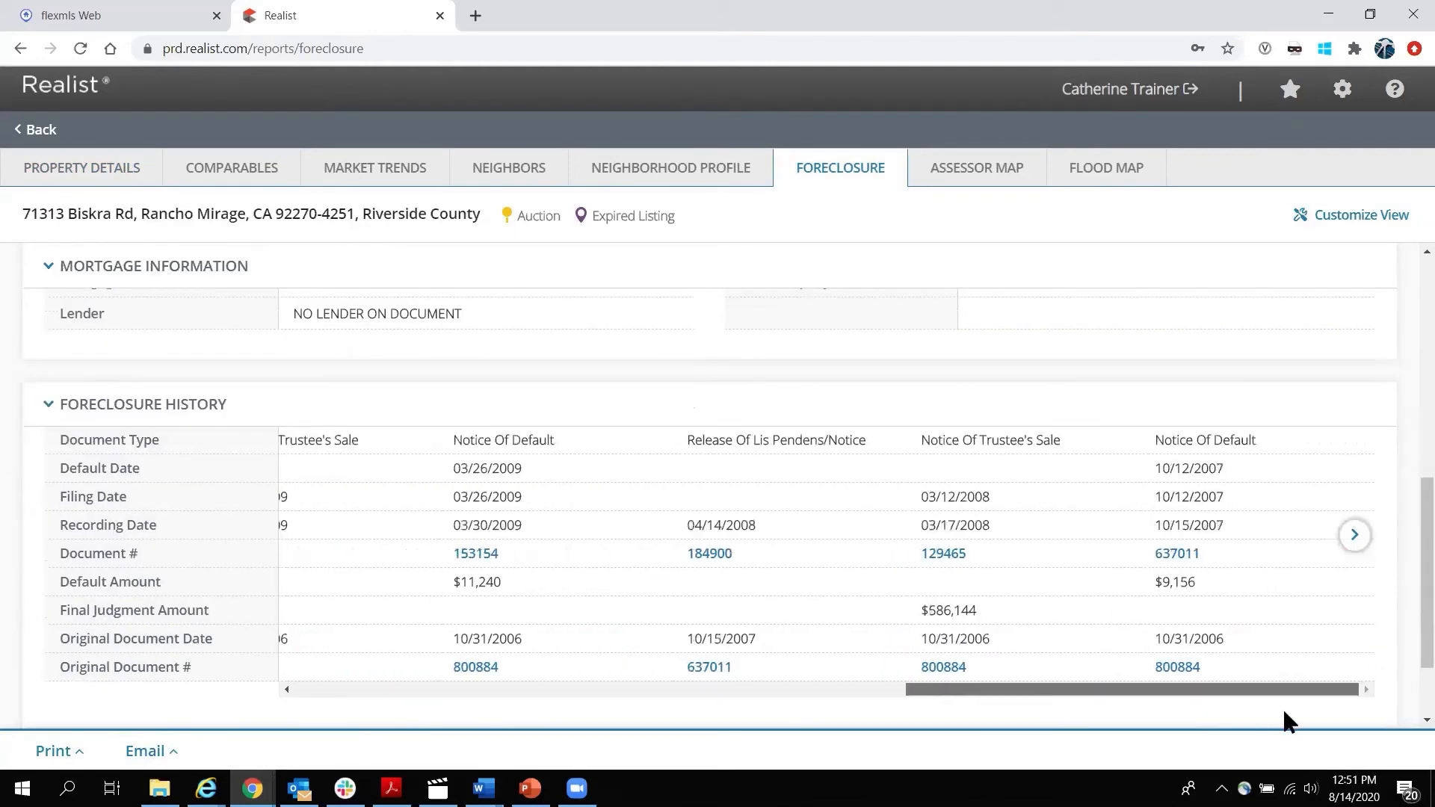
{"action": "left_click_drag", "start_coordinate": [1172, 694], "coordinate": [411, 685]}
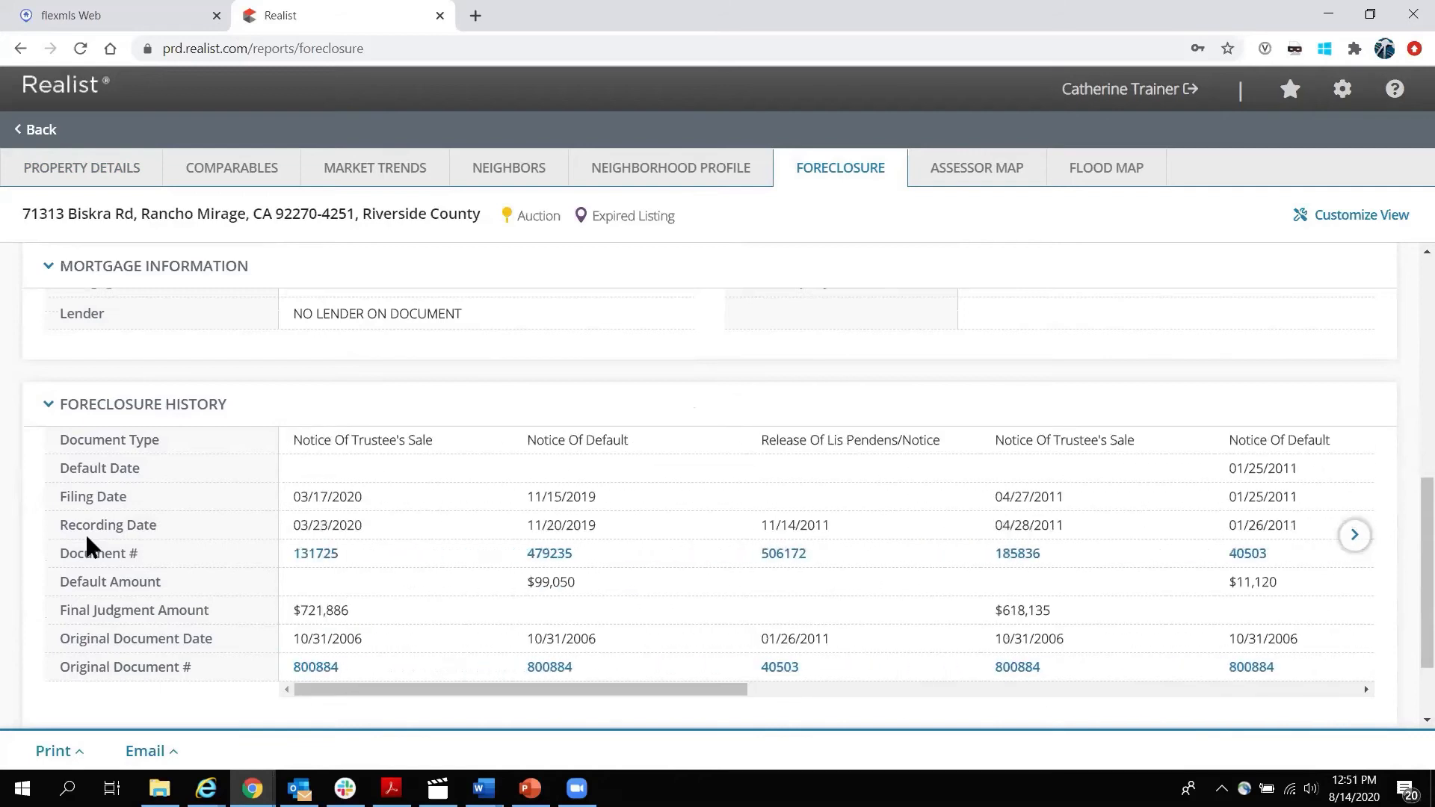
{"action": "scroll", "coordinate": [3, 549], "scroll_direction": "up", "scroll_amount": 10}
{"action": "left_click", "coordinate": [41, 133]}
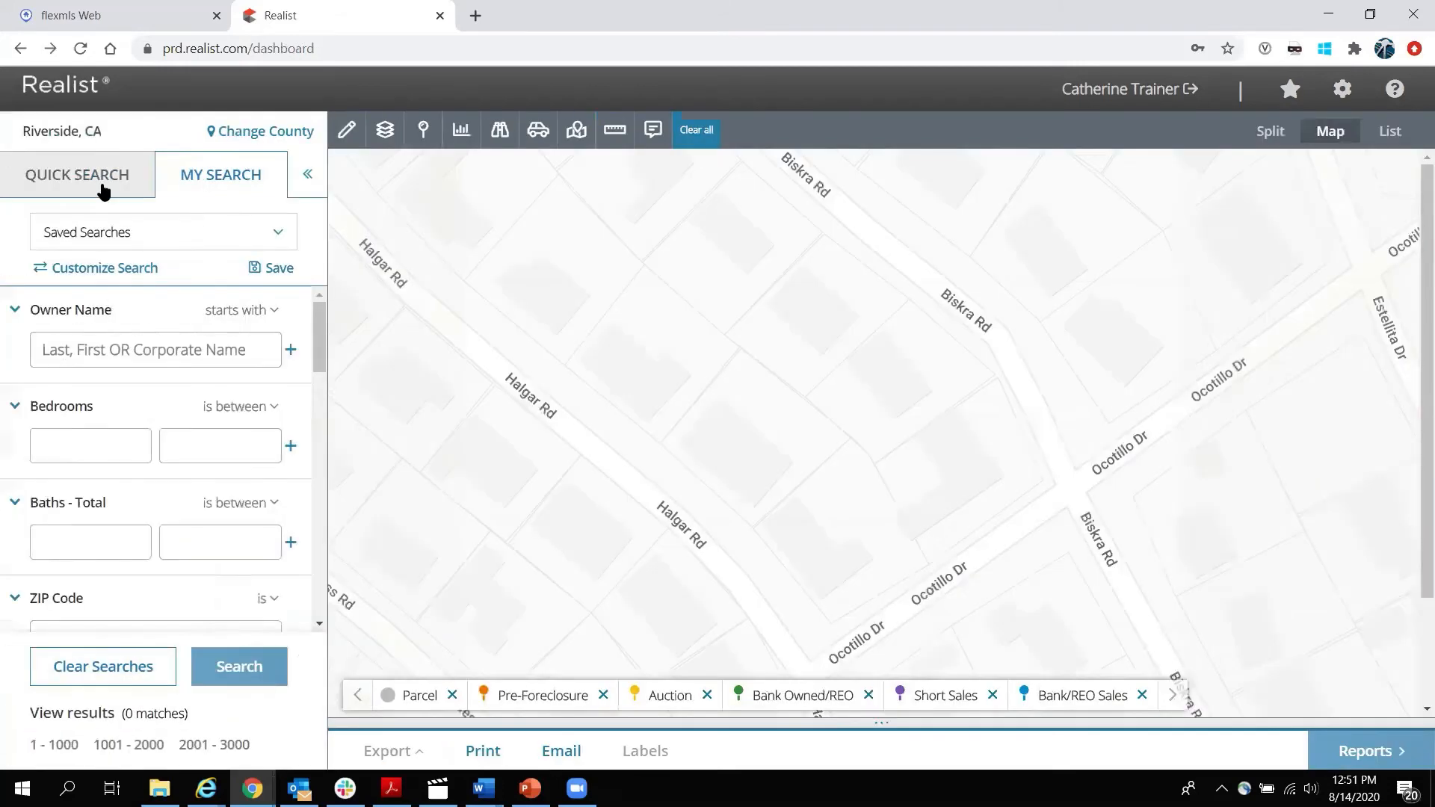
Zoom out toward Highway 111 and inspect, then close, a bank-owned pin's popup.
{"action": "scroll", "coordinate": [767, 398], "scroll_direction": "down", "scroll_amount": 1}
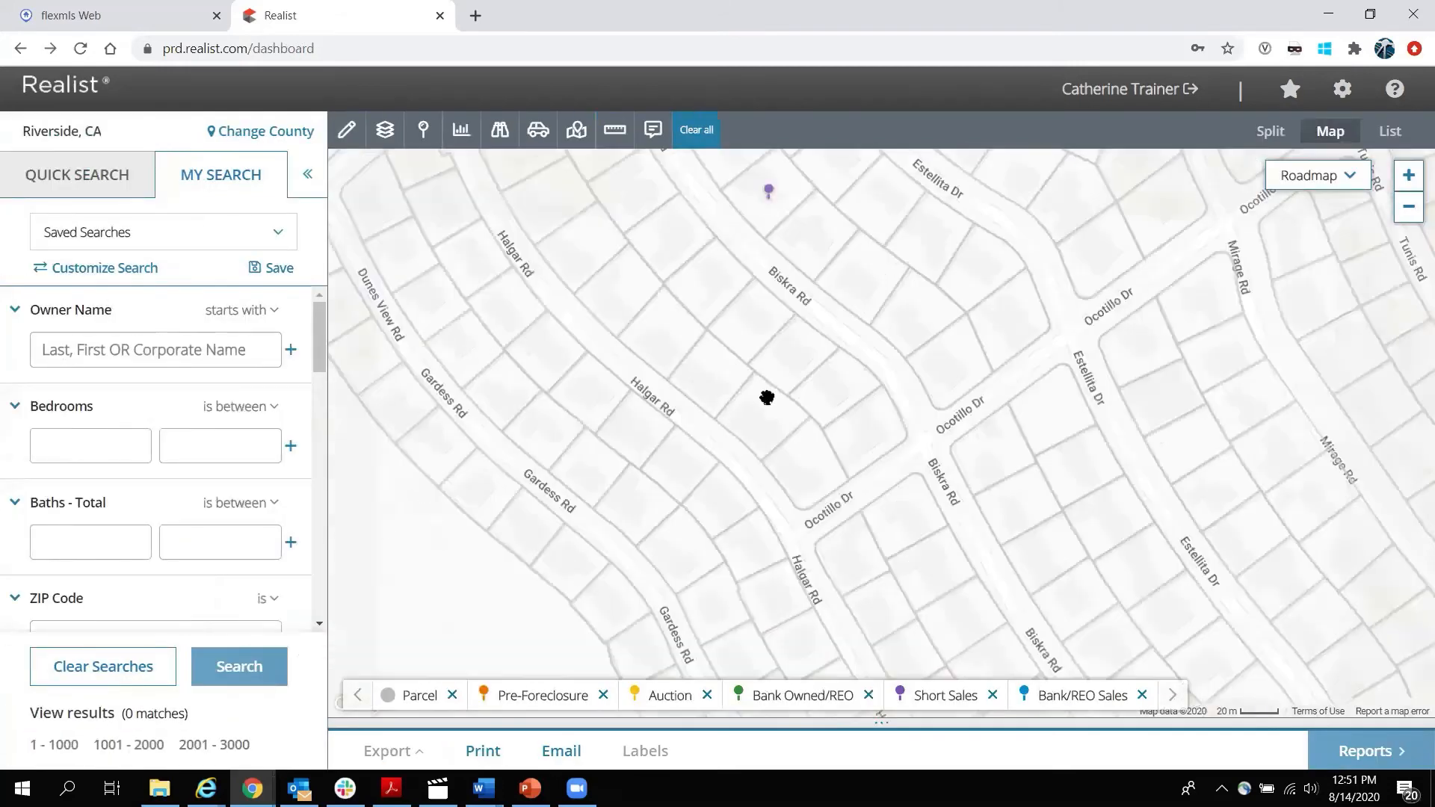
{"action": "scroll", "coordinate": [900, 322], "scroll_direction": "down", "scroll_amount": 1}
{"action": "left_click_drag", "start_coordinate": [1200, 319], "coordinate": [650, 352]}
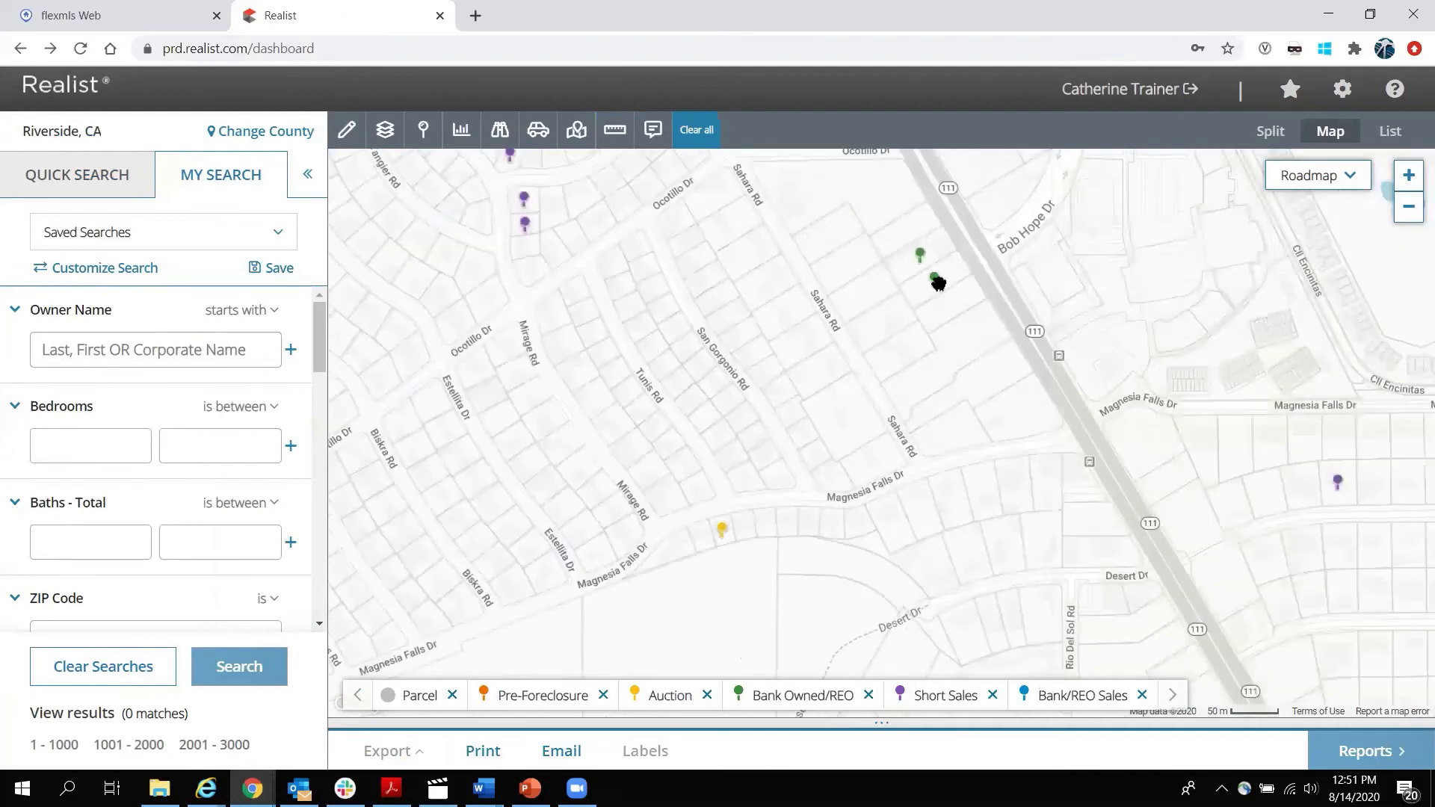
{"action": "left_click", "coordinate": [935, 280]}
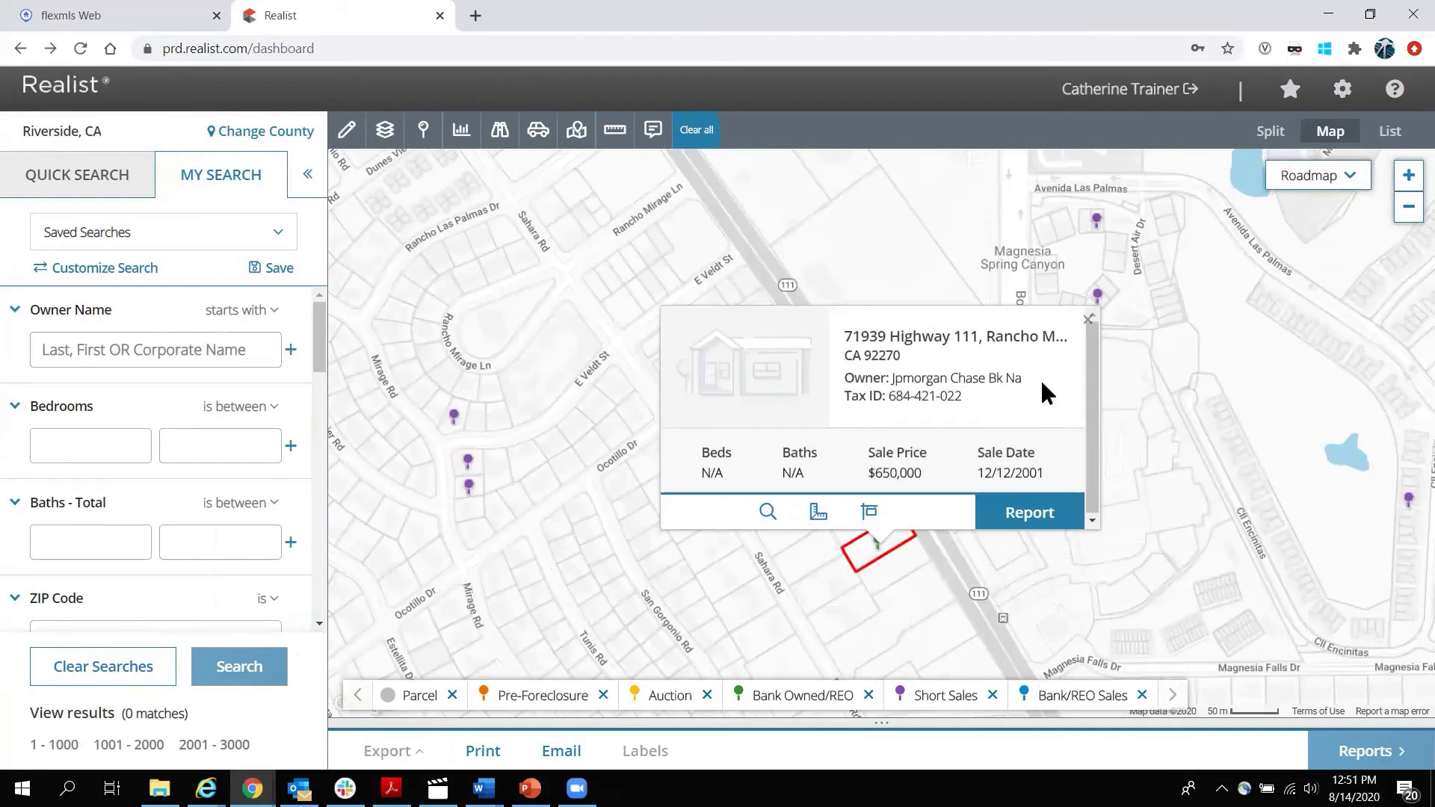
{"action": "left_click", "coordinate": [1087, 320]}
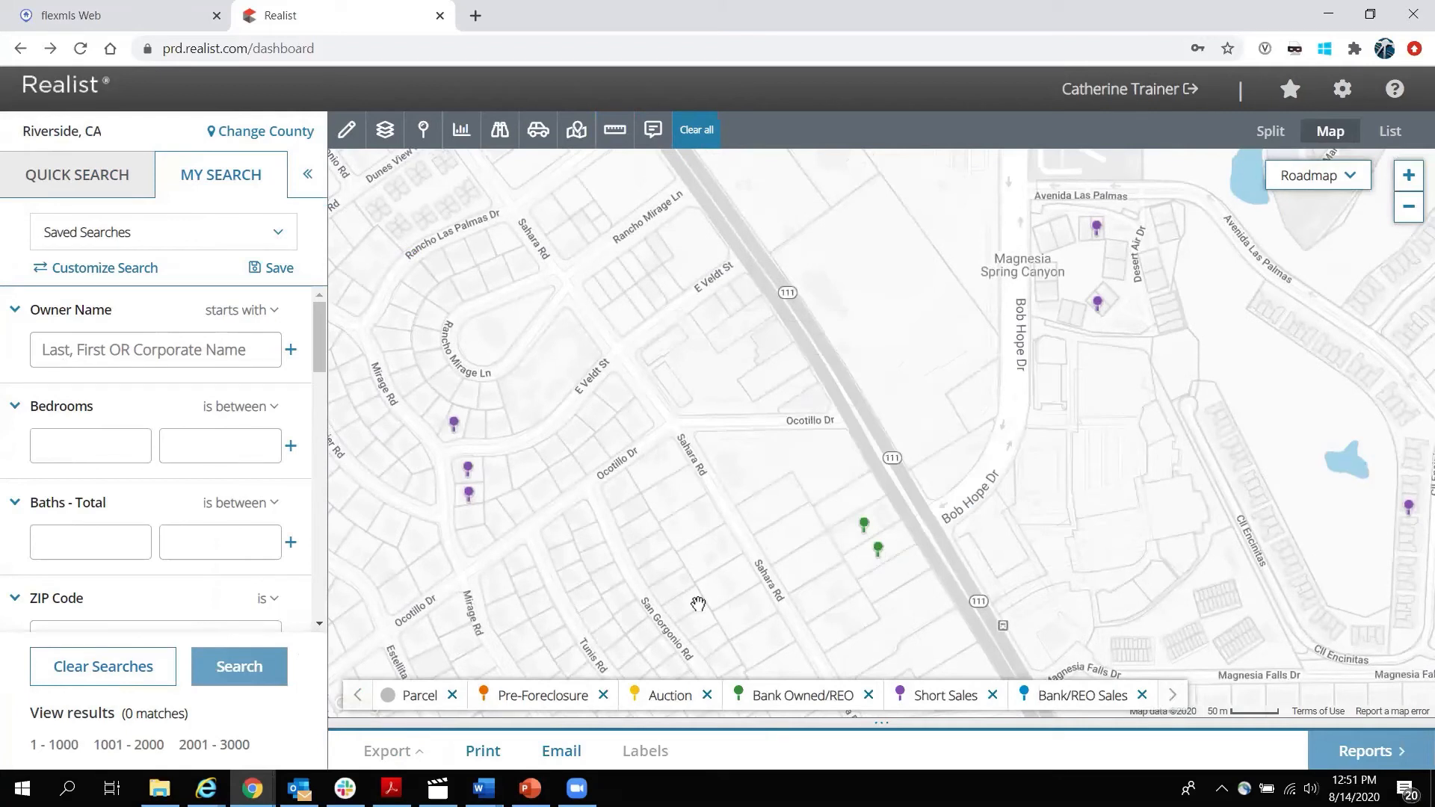
{"action": "scroll", "coordinate": [652, 549], "scroll_direction": "down", "scroll_amount": 1}
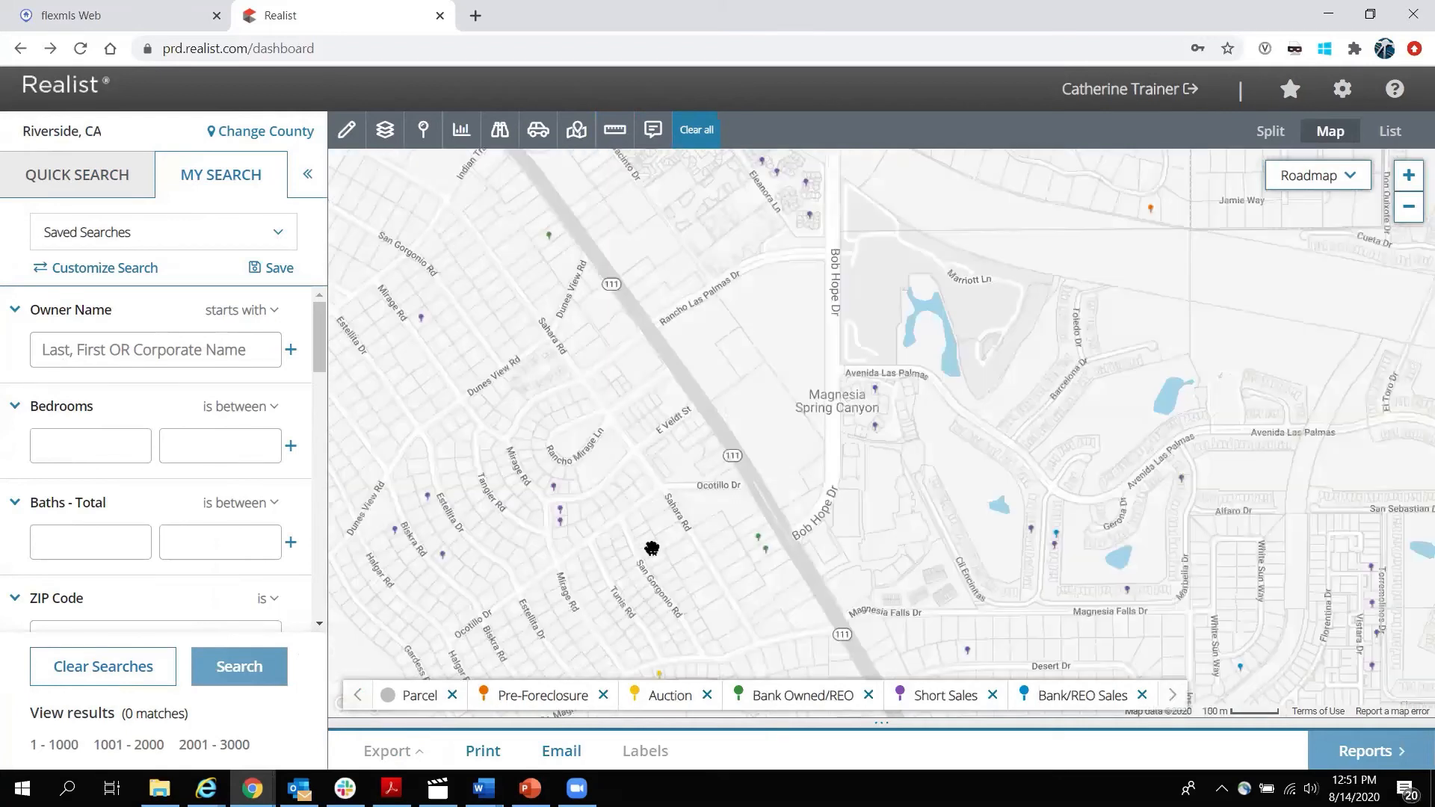
{"action": "left_click_drag", "start_coordinate": [683, 379], "coordinate": [522, 335]}
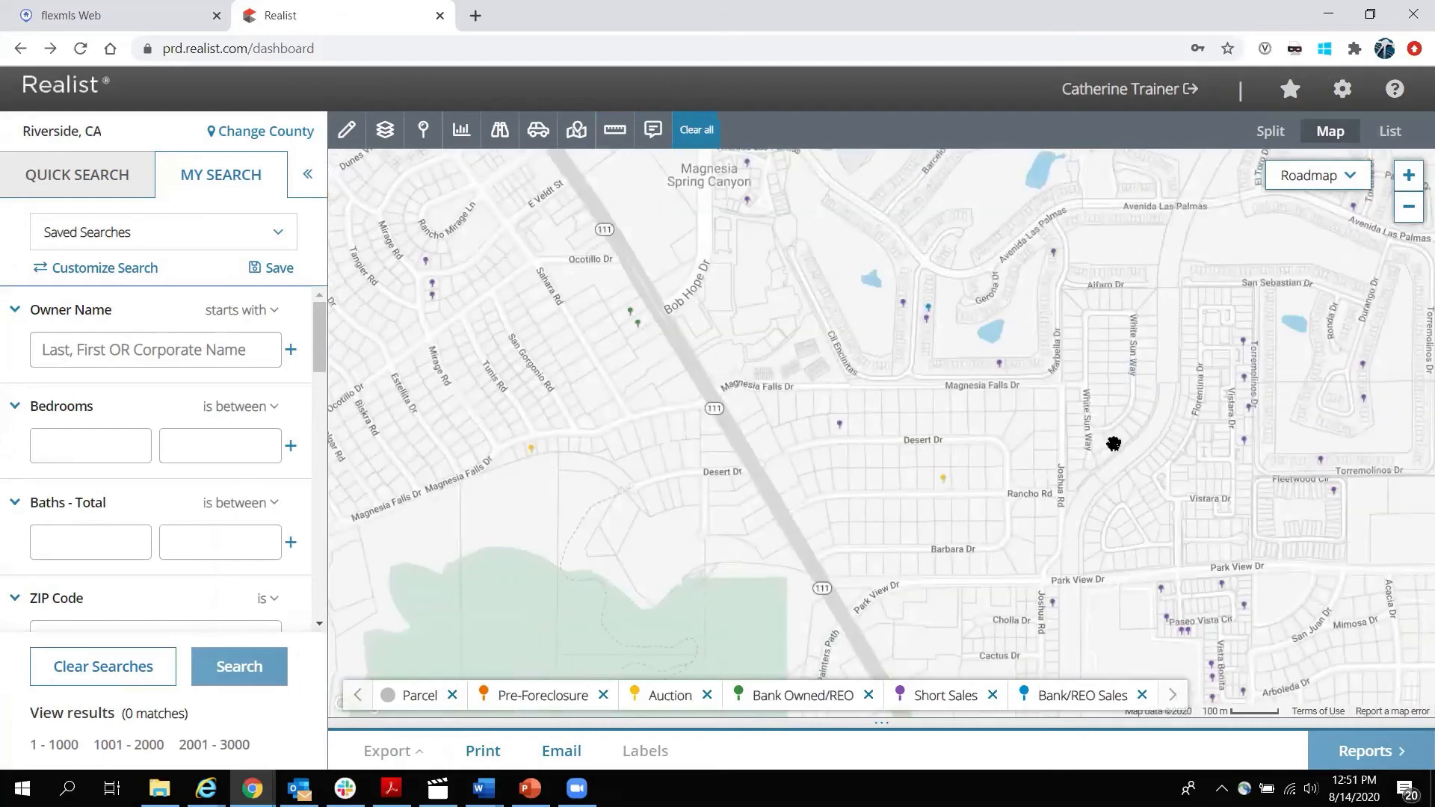
{"action": "left_click", "coordinate": [1113, 444]}
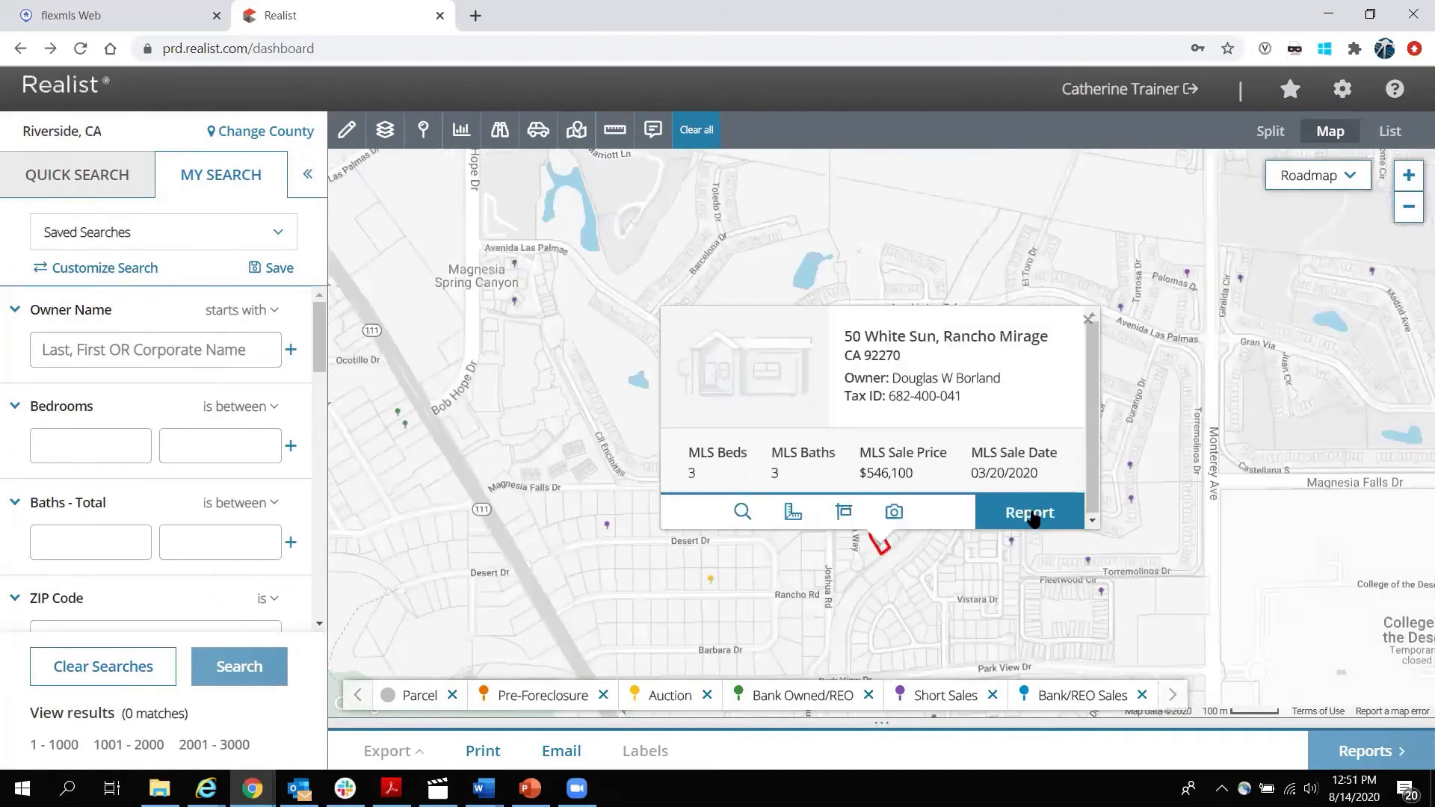
{"action": "left_click", "coordinate": [1034, 518]}
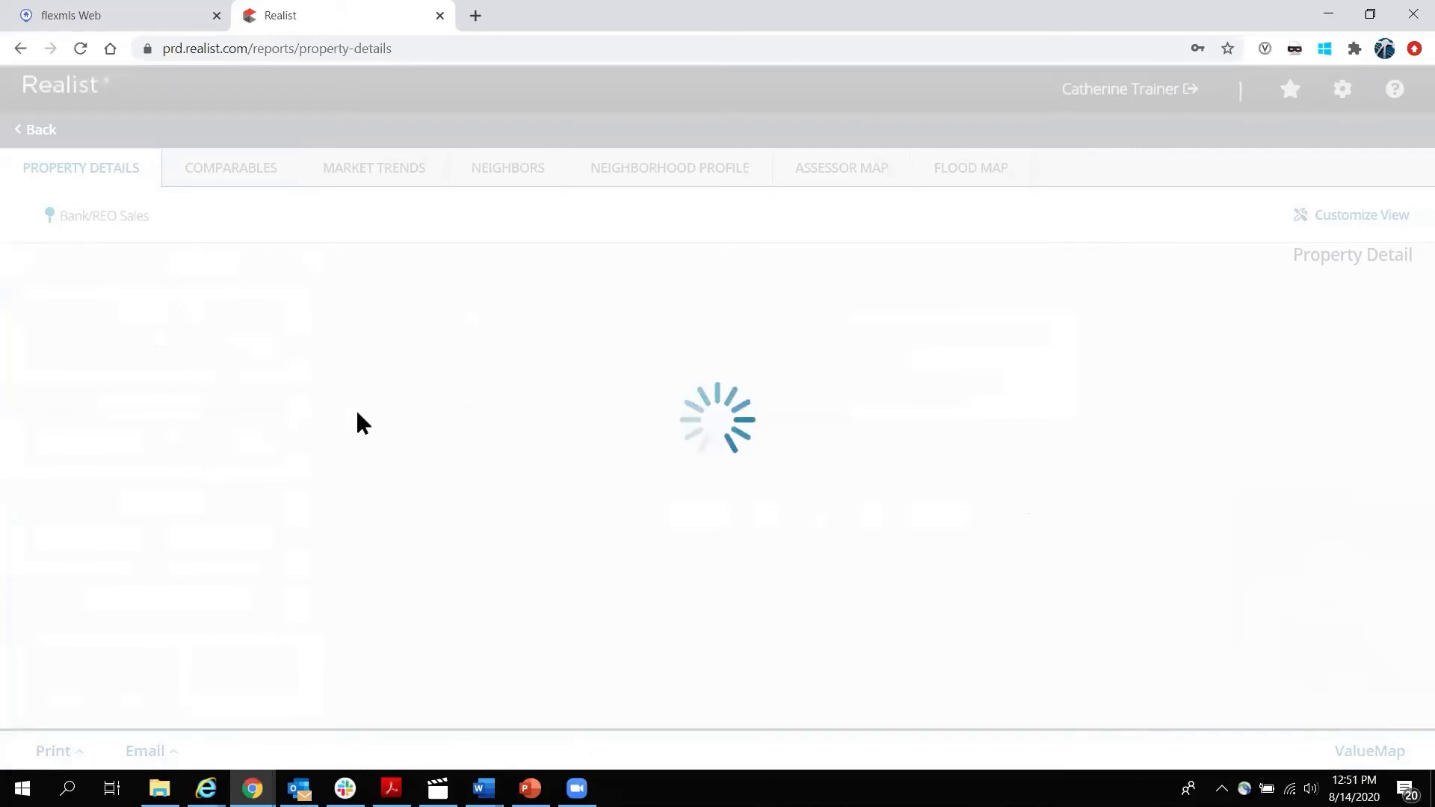
Scroll to the sales history and highlight the latest sale's buyer and seller, Hud-Housing Of Urban Dev.
{"action": "scroll", "coordinate": [380, 414], "scroll_direction": "down", "scroll_amount": 8}
{"action": "scroll", "coordinate": [381, 414], "scroll_direction": "down", "scroll_amount": 15}
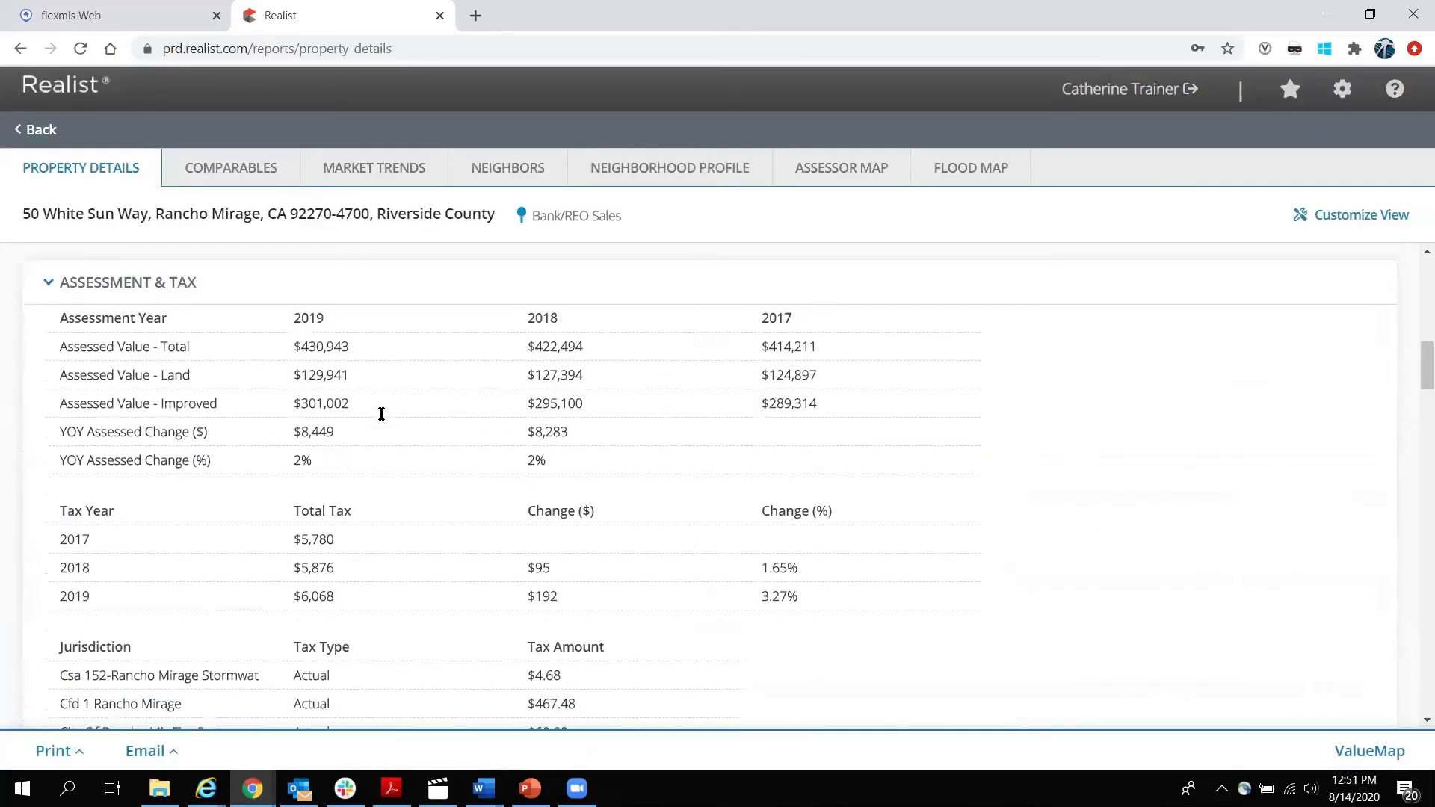
{"action": "scroll", "coordinate": [381, 421], "scroll_direction": "down", "scroll_amount": 12}
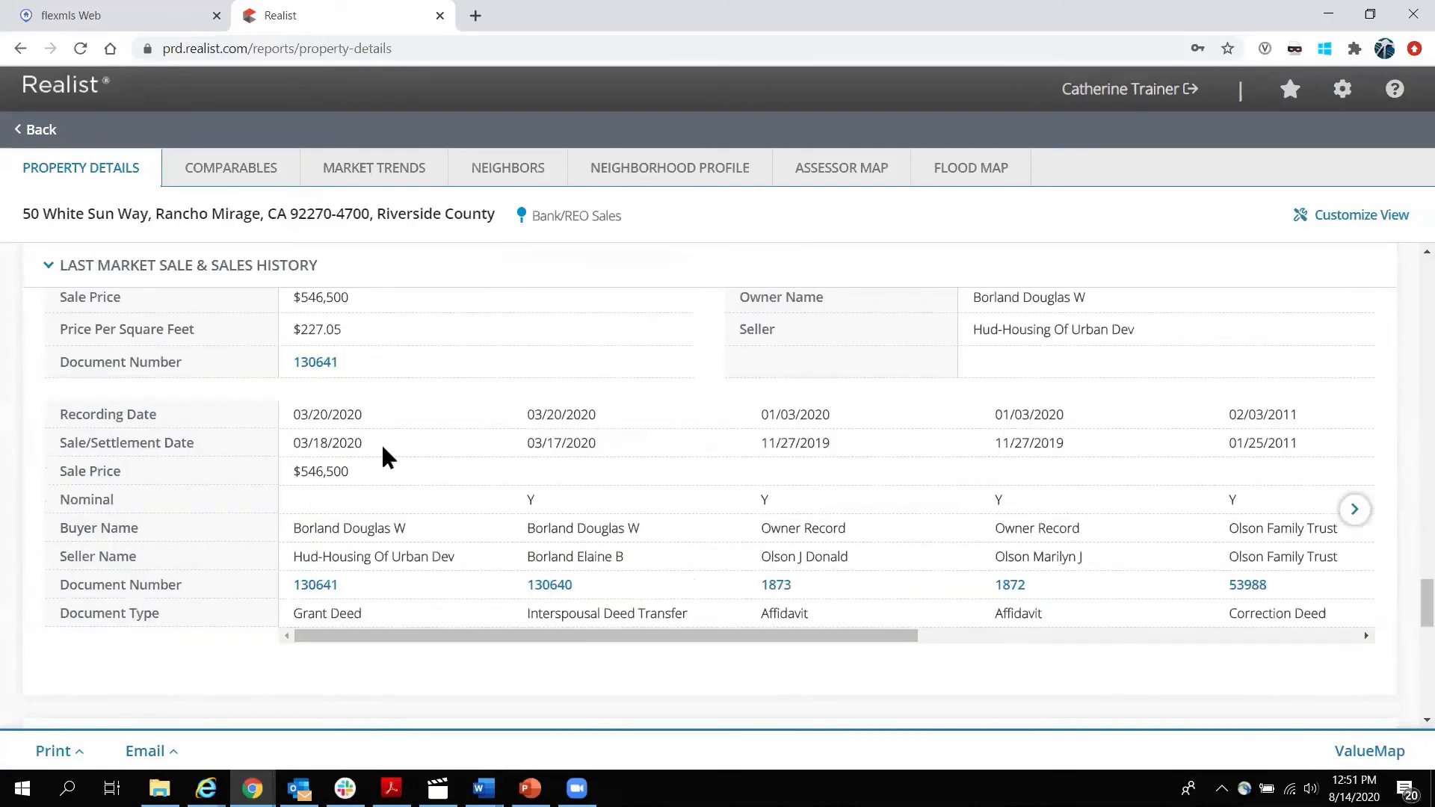
{"action": "left_click_drag", "start_coordinate": [300, 528], "coordinate": [403, 528]}
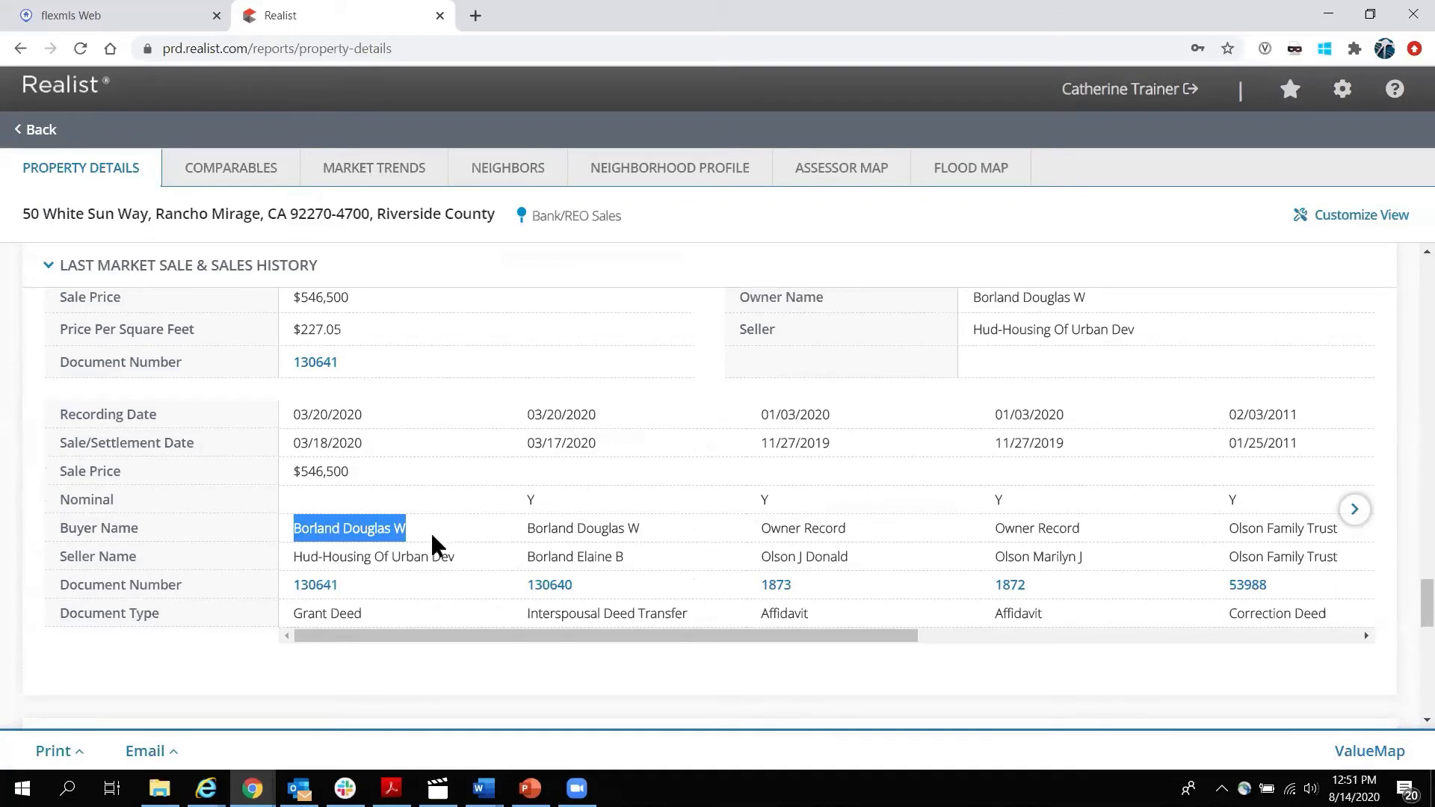
{"action": "left_click_drag", "start_coordinate": [292, 564], "coordinate": [491, 554]}
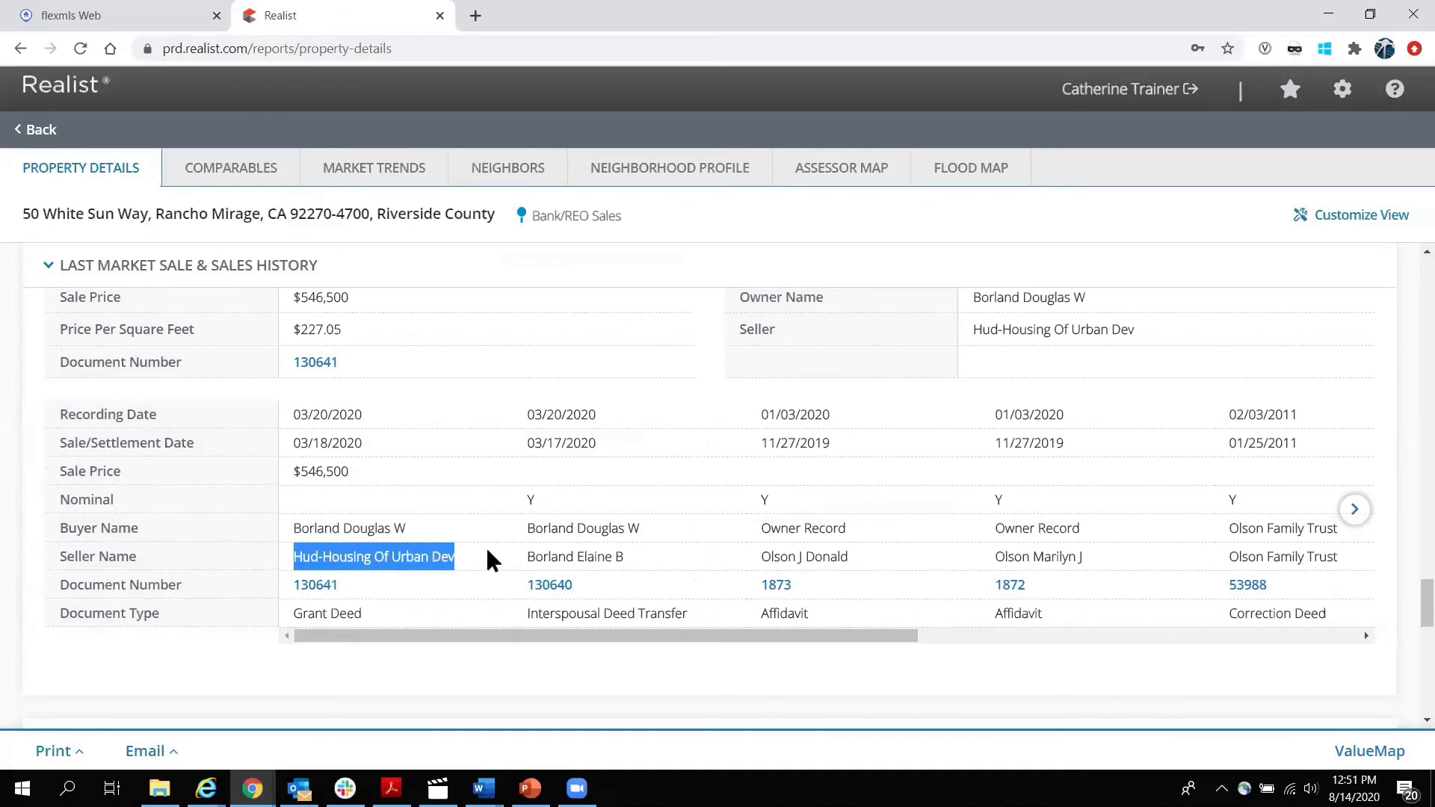
{"action": "left_click", "coordinate": [307, 566]}
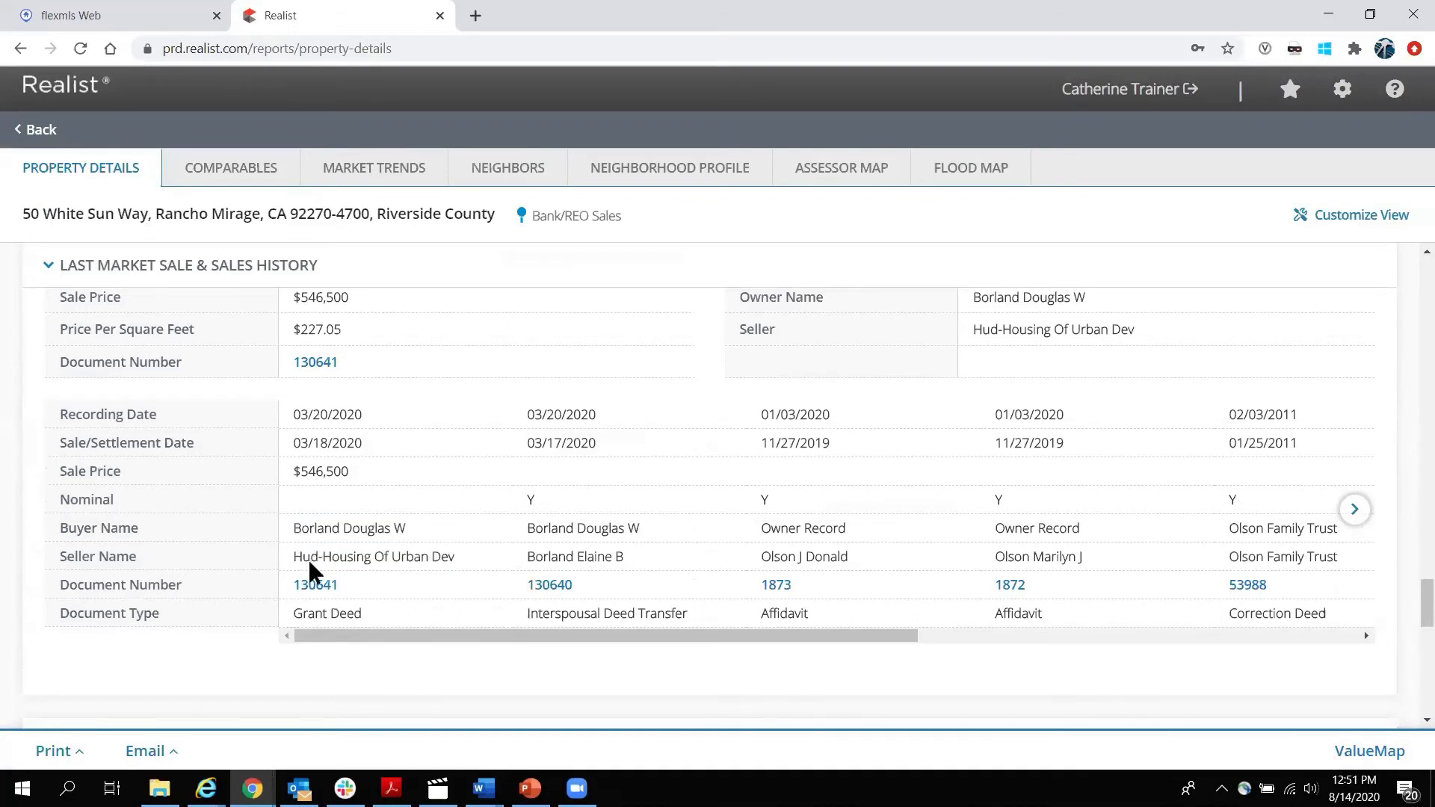
Check the latest sale's 03/20/2020 recording date, then return to the distressed-property map.
{"action": "scroll", "coordinate": [125, 526], "scroll_direction": "up", "scroll_amount": 1}
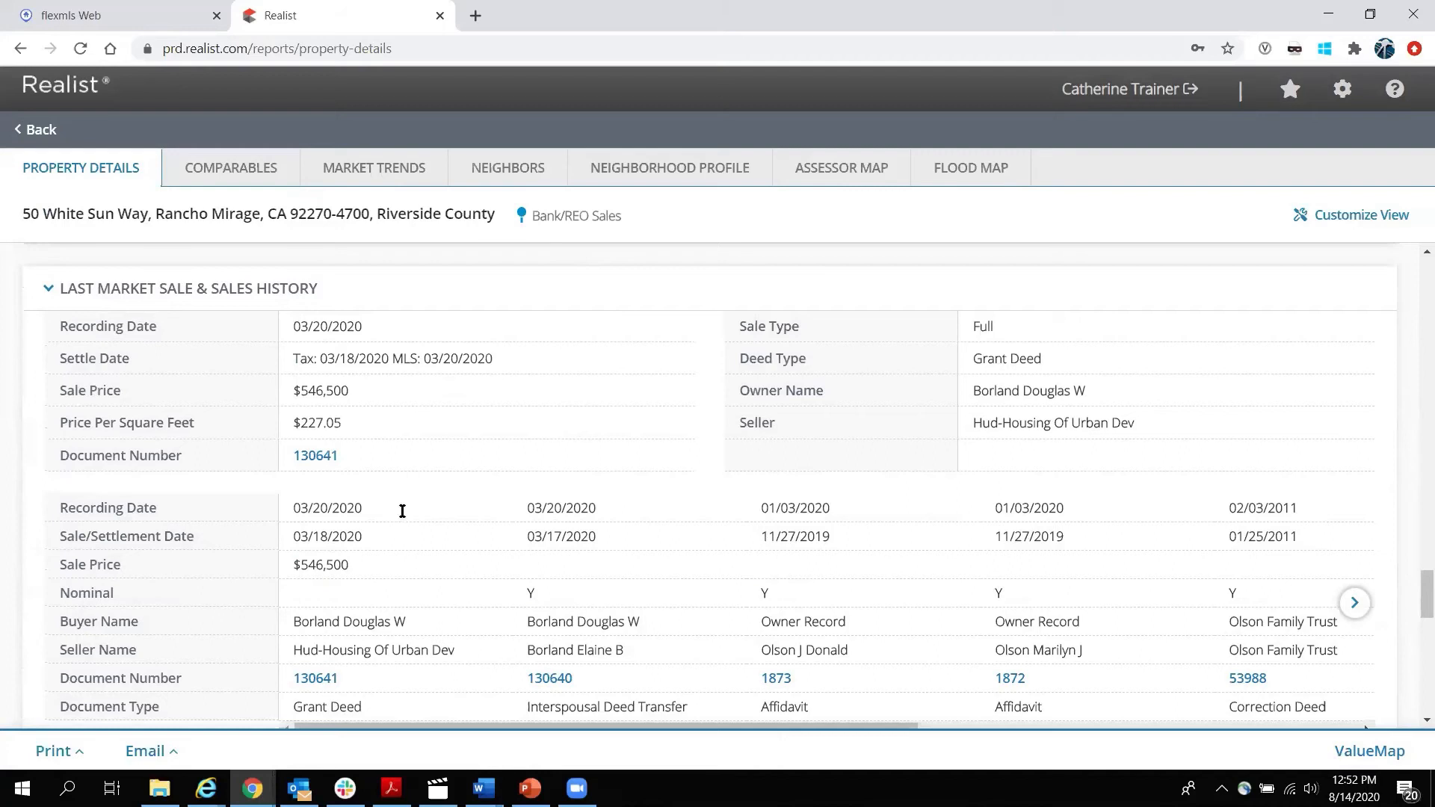
{"action": "left_click_drag", "start_coordinate": [302, 507], "coordinate": [394, 507]}
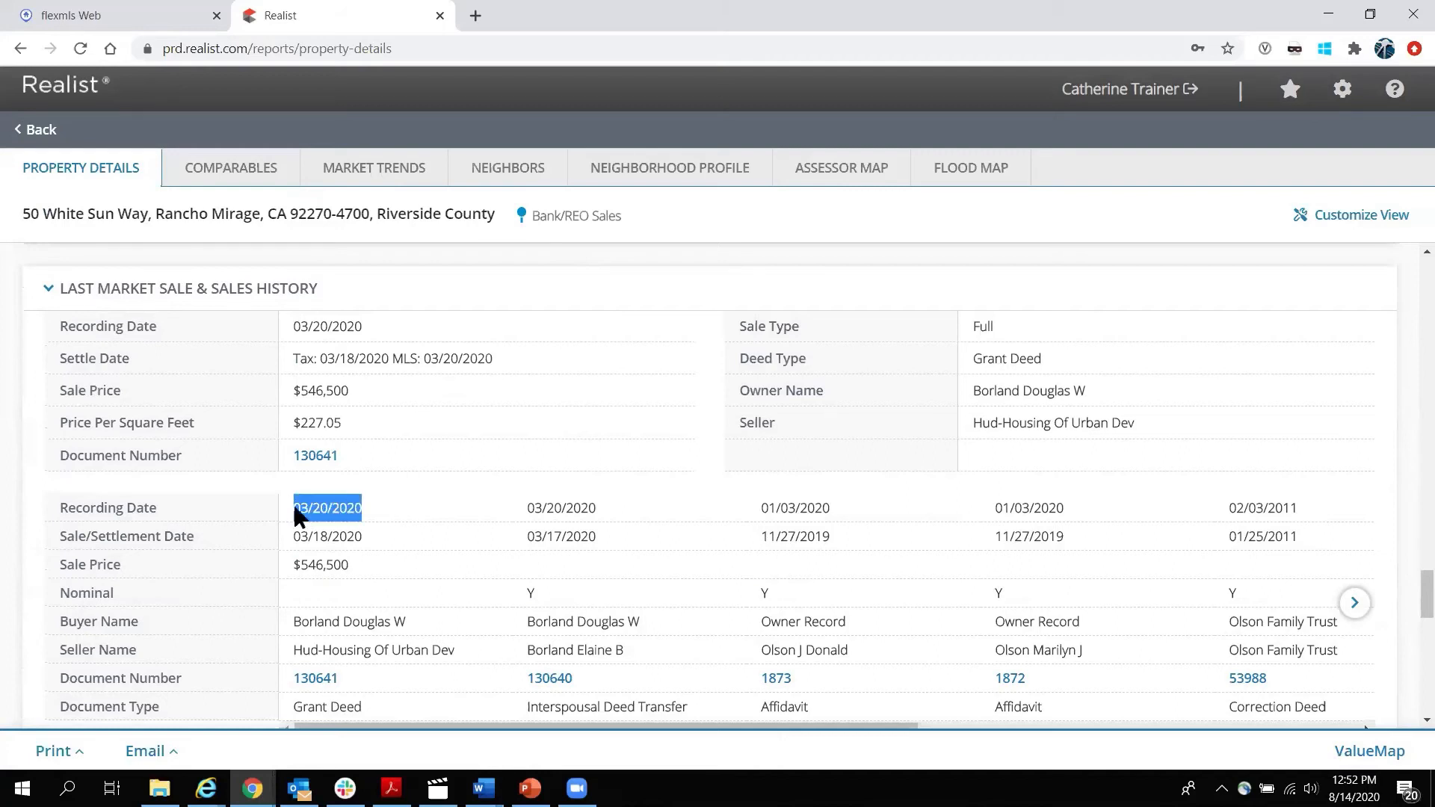
{"action": "left_click", "coordinate": [293, 559]}
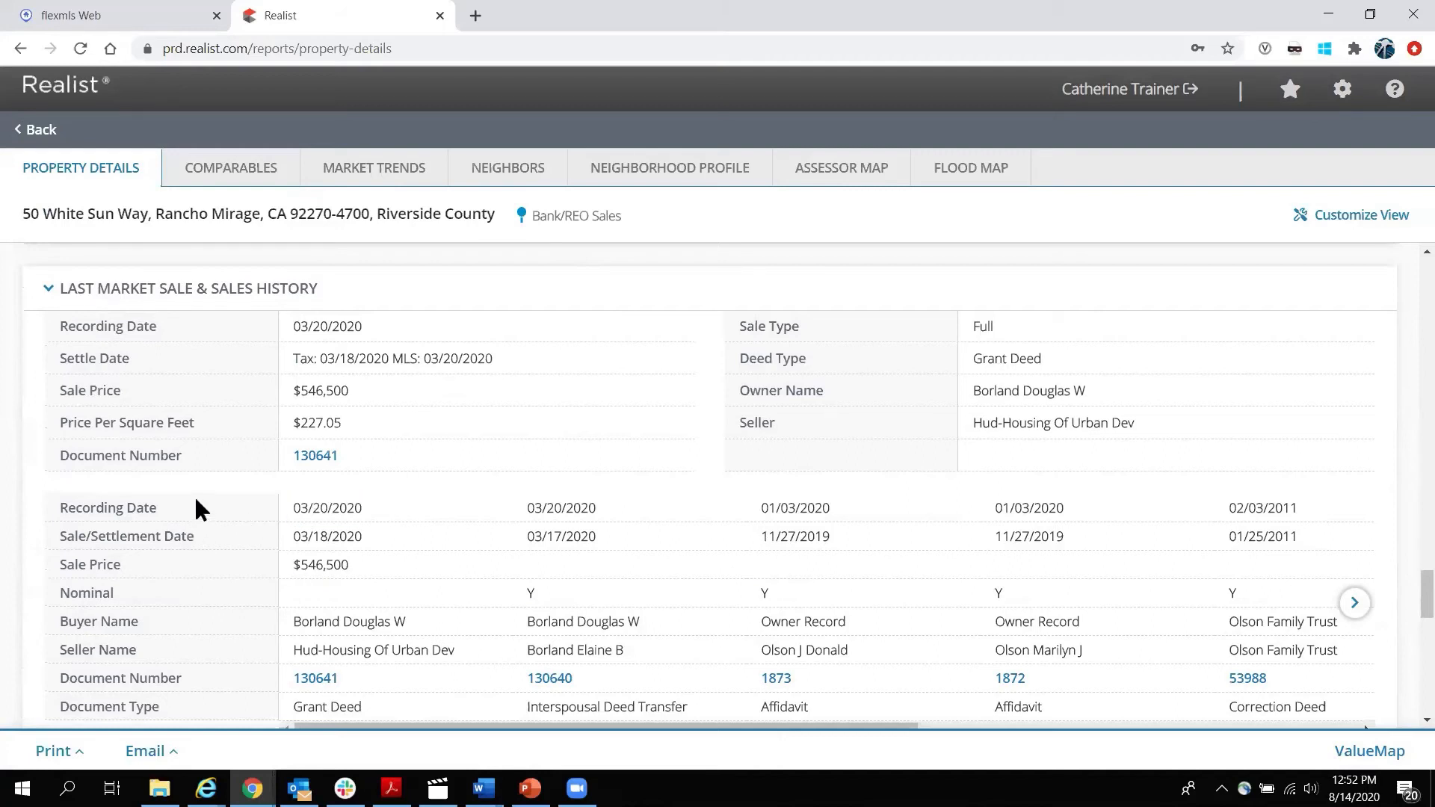
{"action": "left_click", "coordinate": [43, 130]}
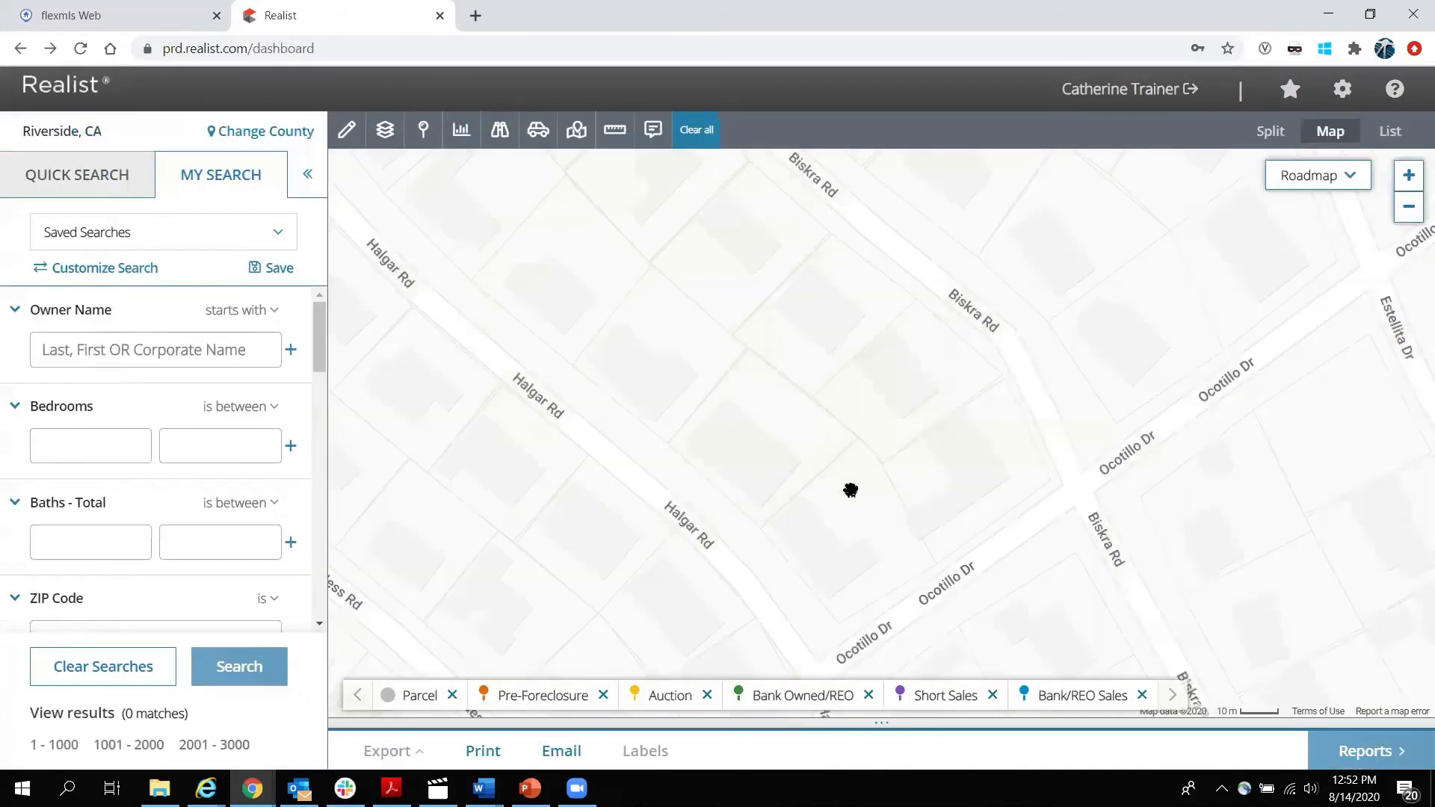
Zoom the map out one level and pan to show the property pins along Biskra Rd.
{"action": "scroll", "coordinate": [849, 494], "scroll_direction": "down", "scroll_amount": 1}
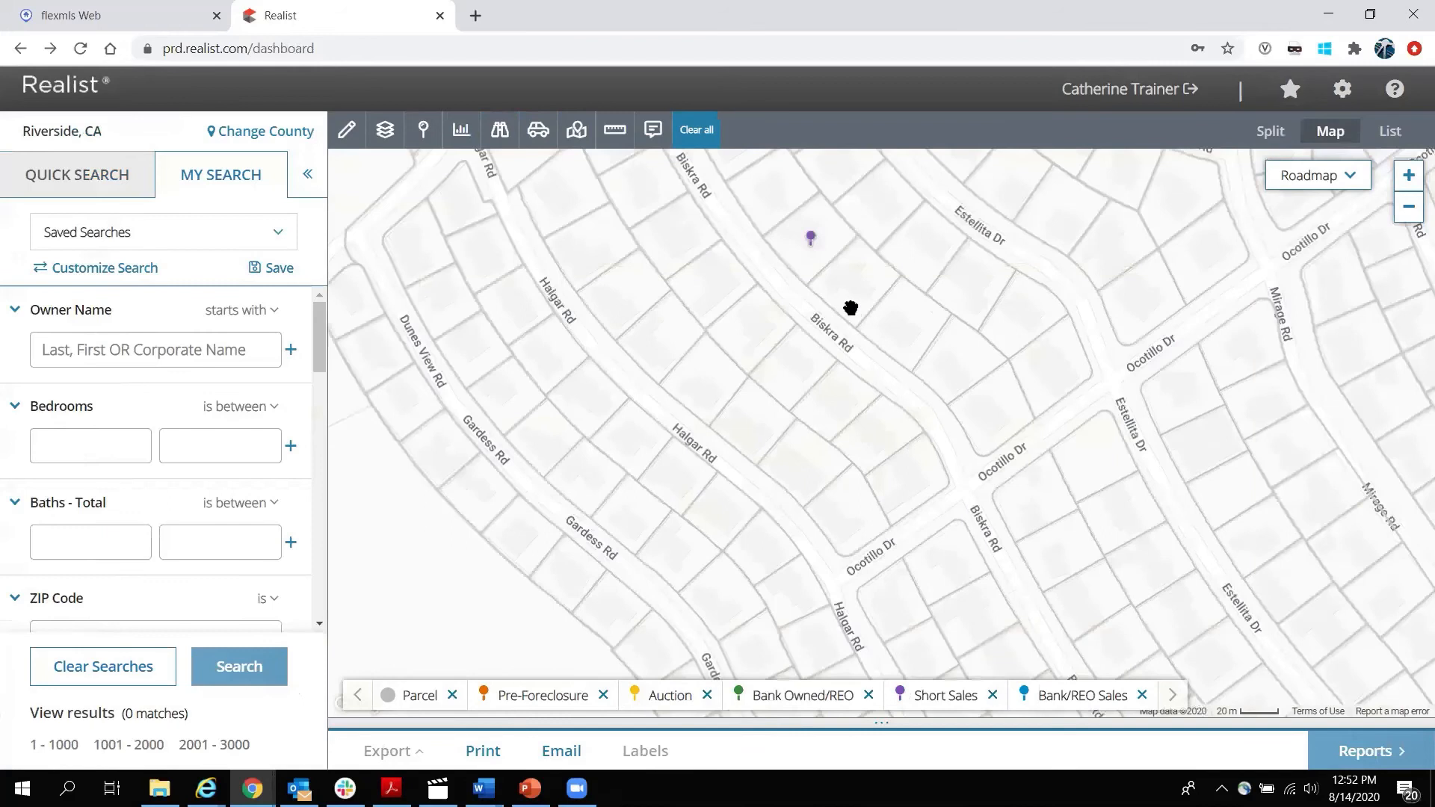
{"action": "left_click_drag", "start_coordinate": [850, 307], "coordinate": [900, 461]}
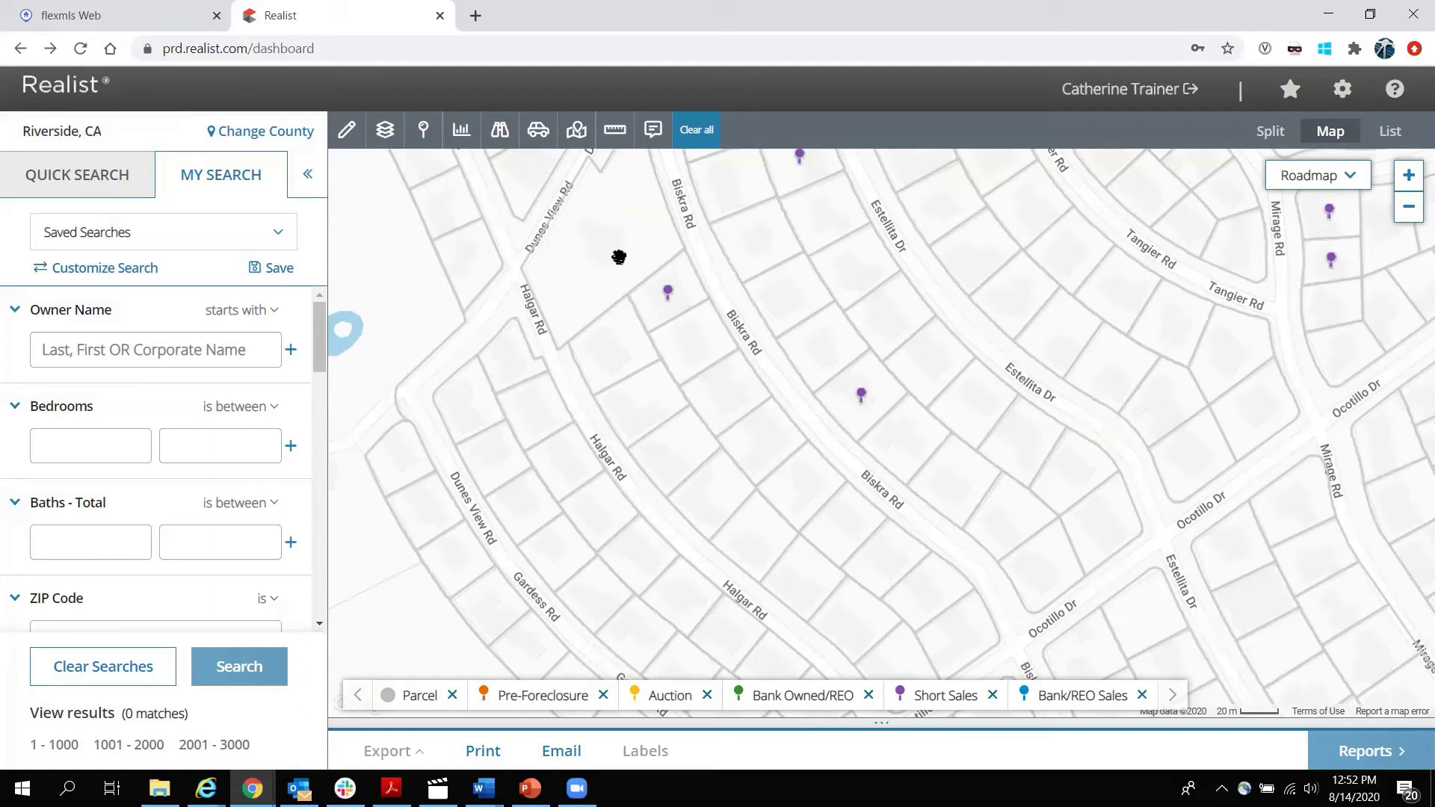
Hide all Distressed Properties layers: Pre-Foreclosure, Auction, Bank Owned/REO, Short Sales and Bank/REO Sales.
{"action": "left_click", "coordinate": [424, 138]}
{"action": "left_click", "coordinate": [431, 212]}
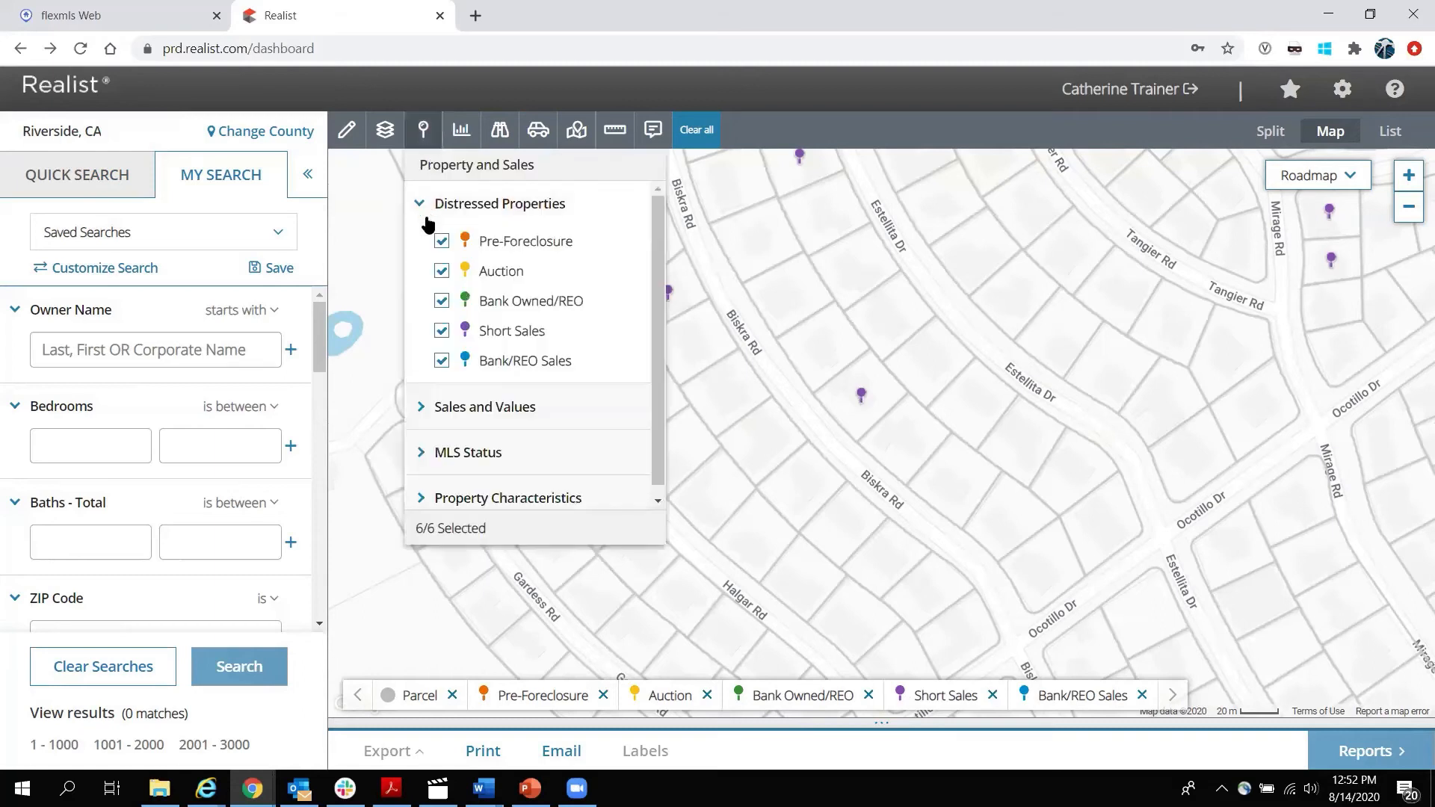
{"action": "left_click", "coordinate": [441, 240]}
{"action": "left_click", "coordinate": [442, 271]}
{"action": "left_click", "coordinate": [442, 302]}
{"action": "left_click", "coordinate": [442, 331]}
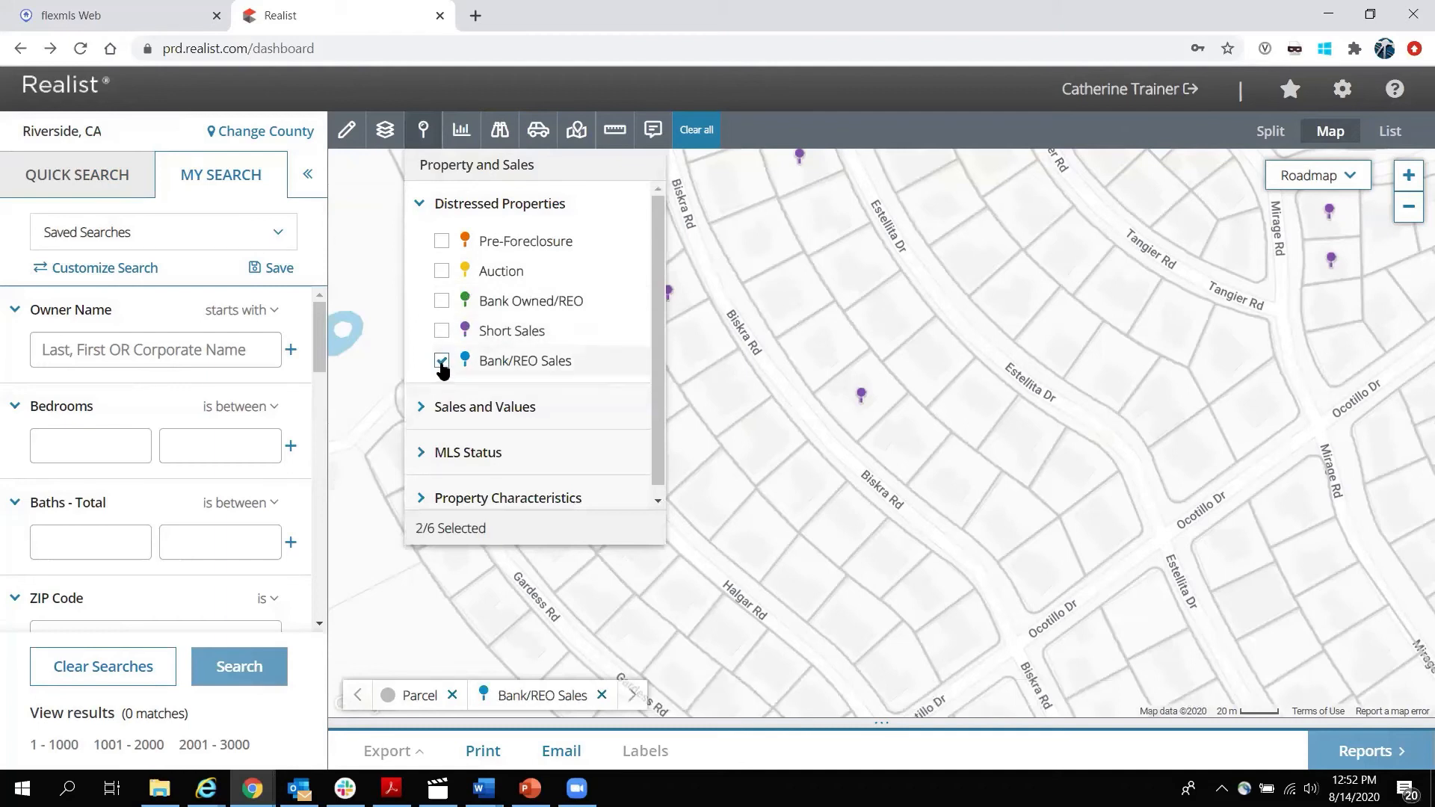
{"action": "left_click", "coordinate": [442, 361]}
{"action": "left_click", "coordinate": [420, 207]}
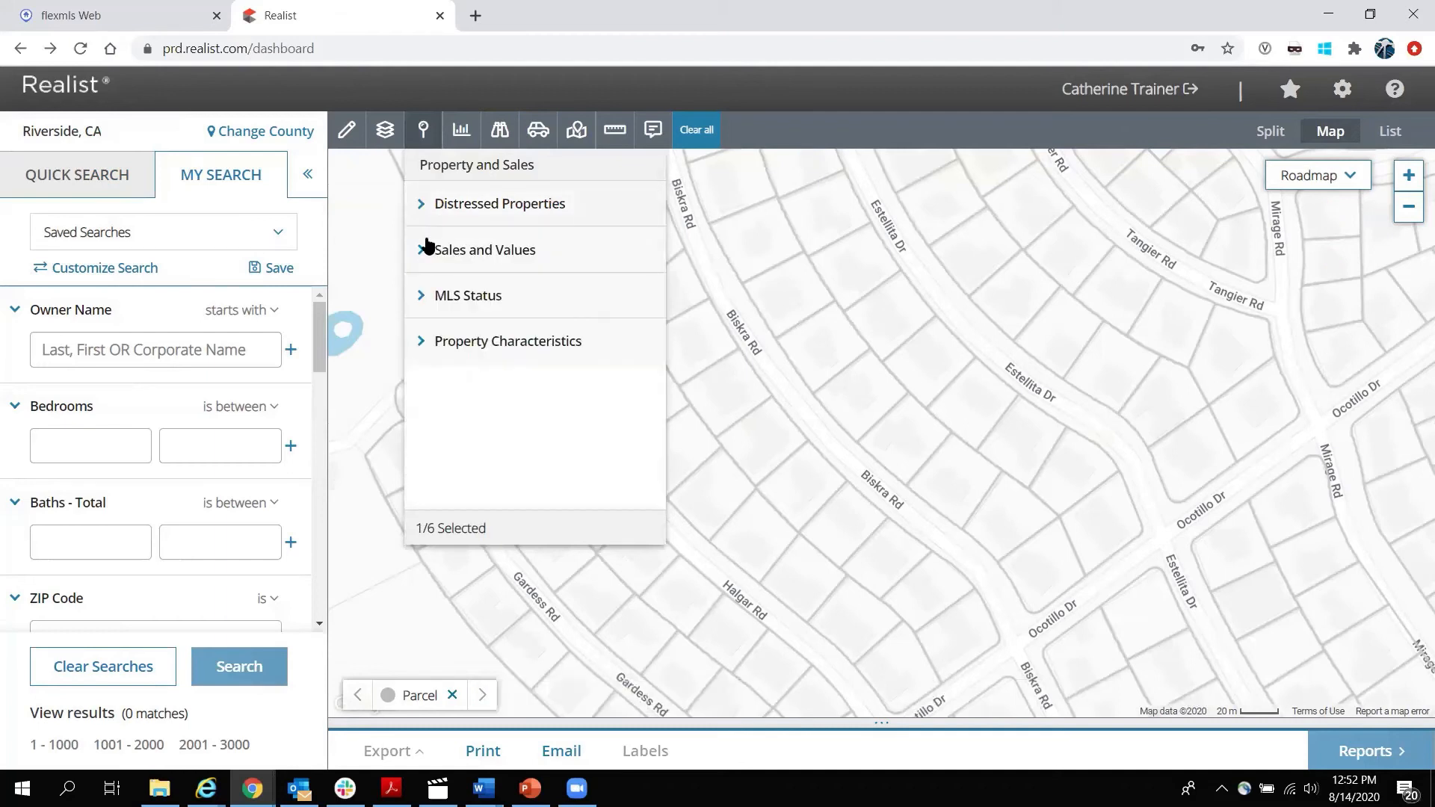
Turn on Tax Sales and the Sold, Expired, Pending and Active MLS listings.
{"action": "triple_click", "coordinate": [426, 254]}
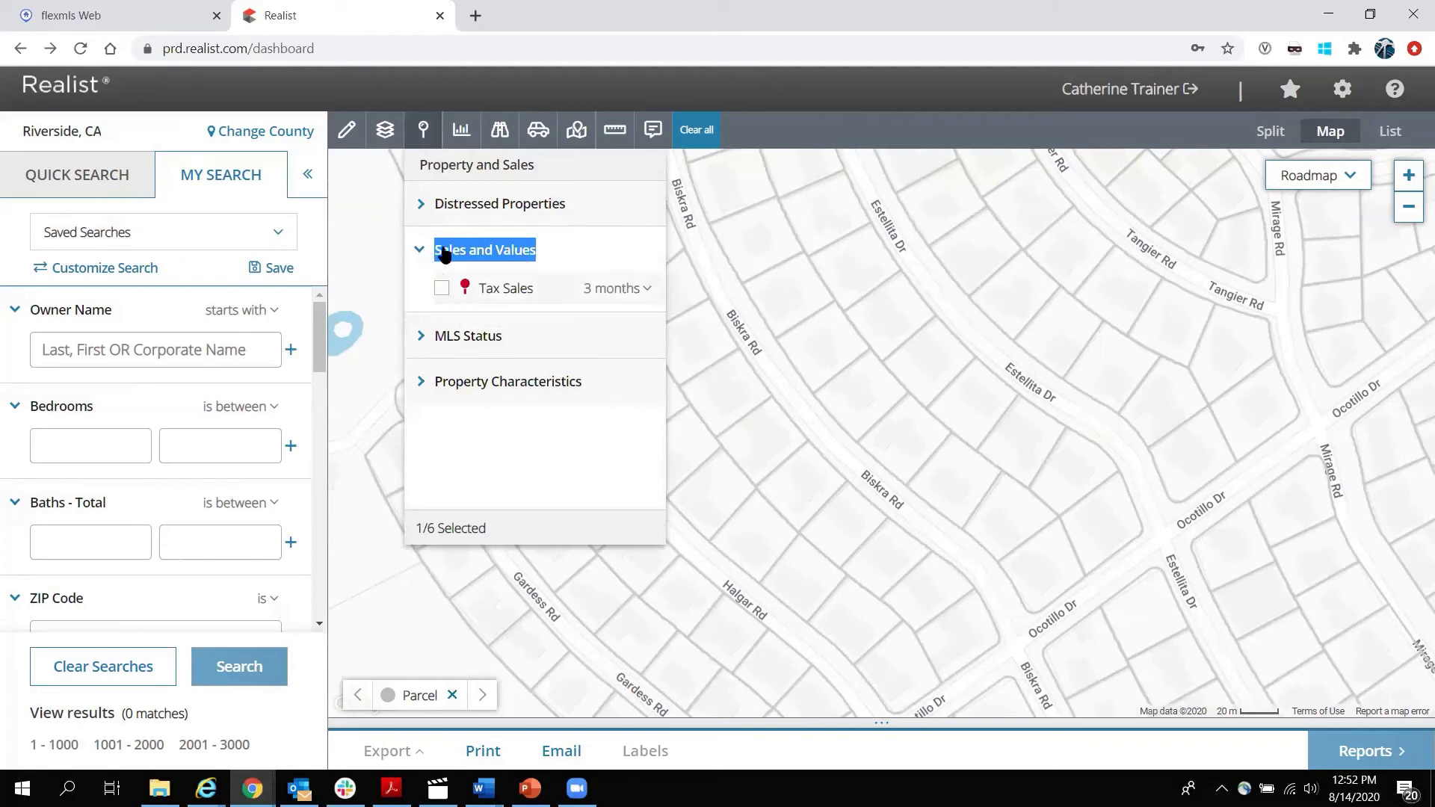
{"action": "left_click", "coordinate": [441, 290]}
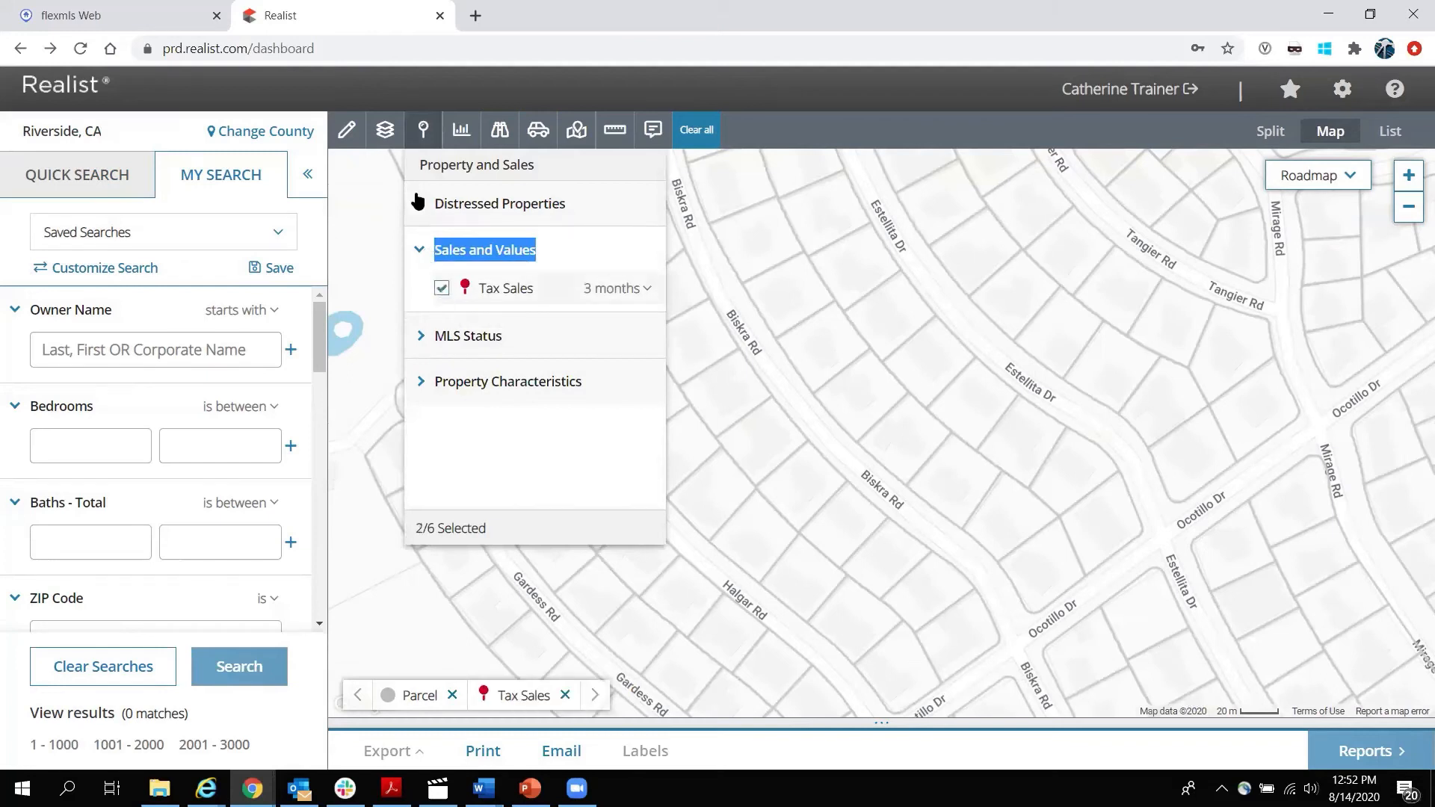
{"action": "left_click", "coordinate": [423, 129]}
{"action": "scroll", "coordinate": [756, 340], "scroll_direction": "down", "scroll_amount": 2}
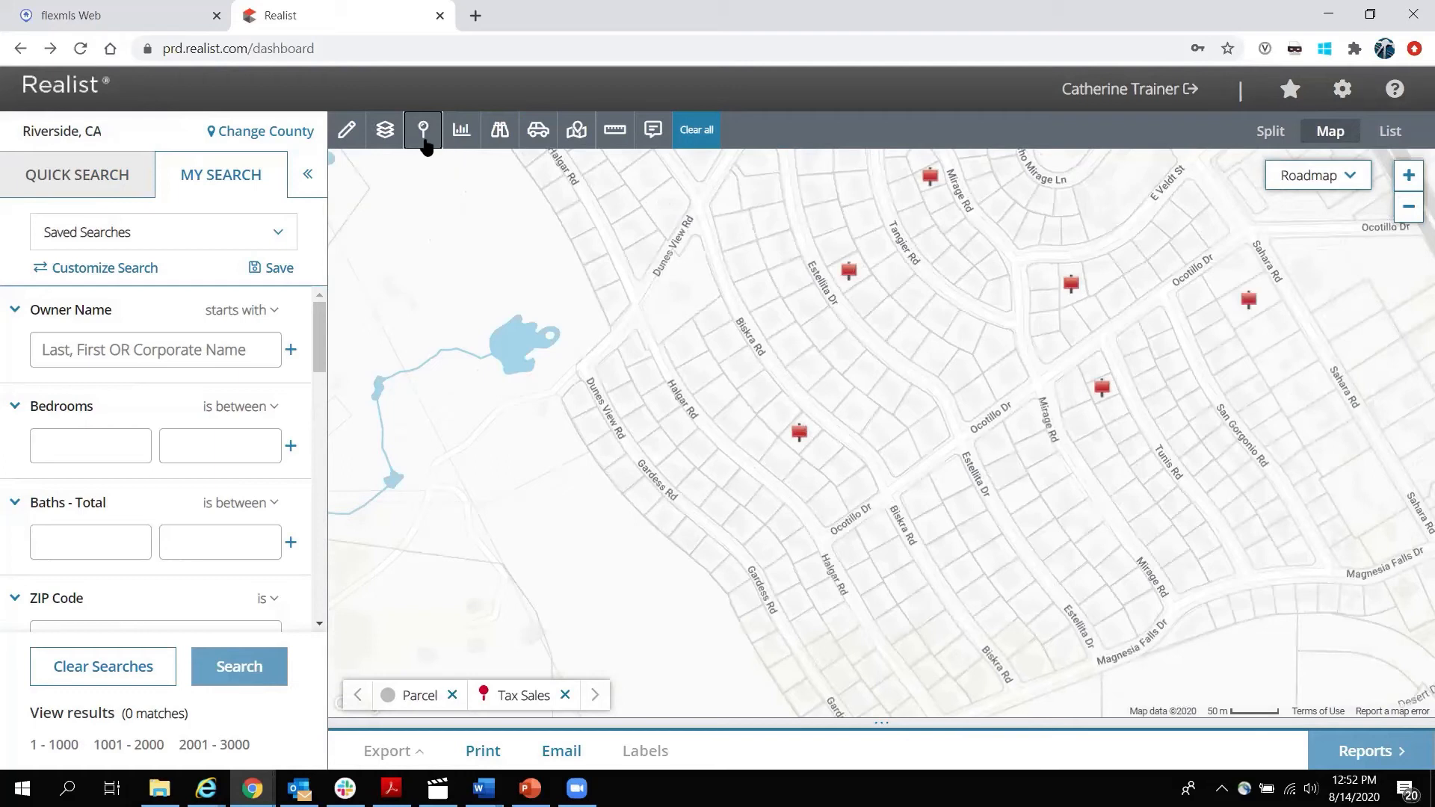
{"action": "left_click", "coordinate": [426, 141]}
{"action": "left_click", "coordinate": [420, 295]}
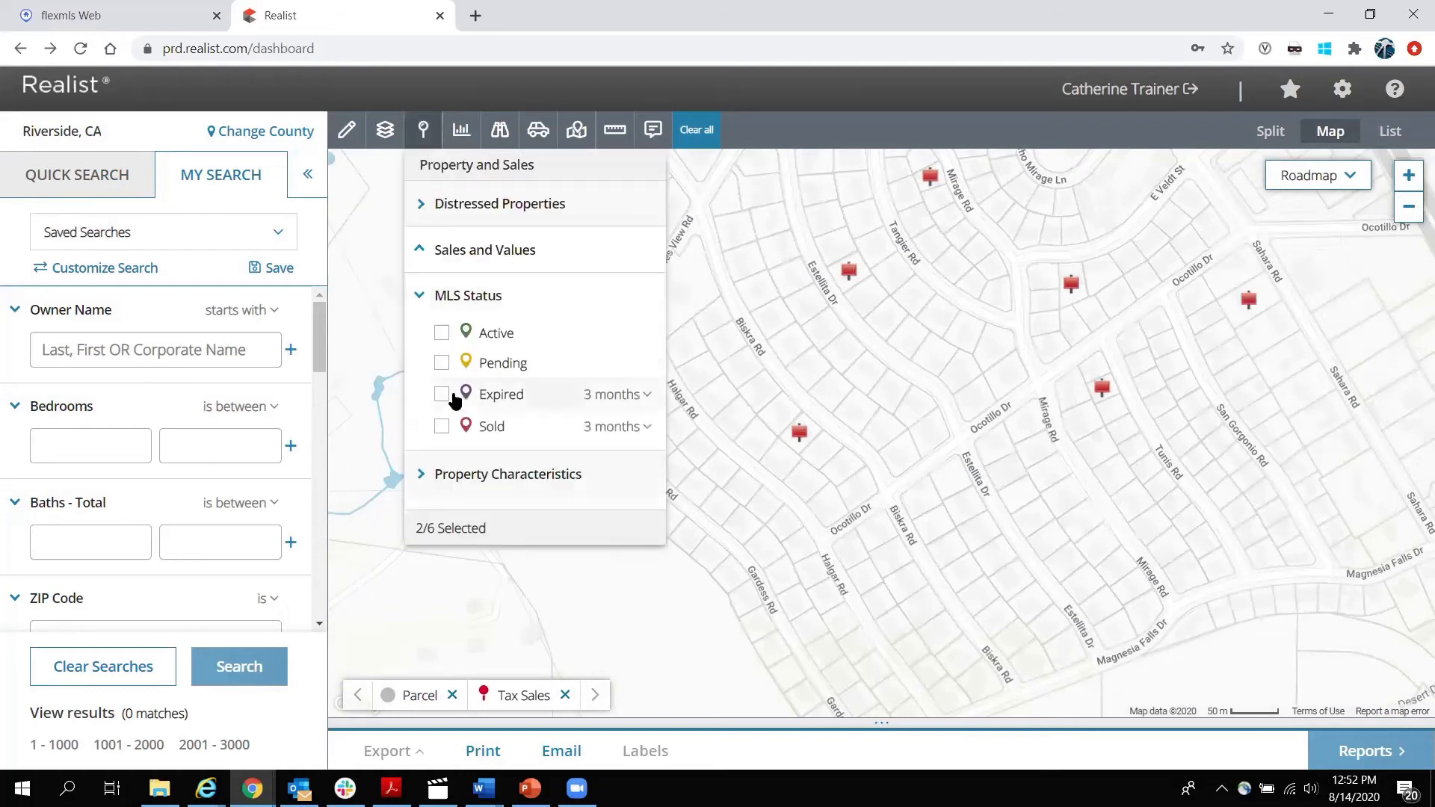
{"action": "left_click", "coordinate": [443, 427]}
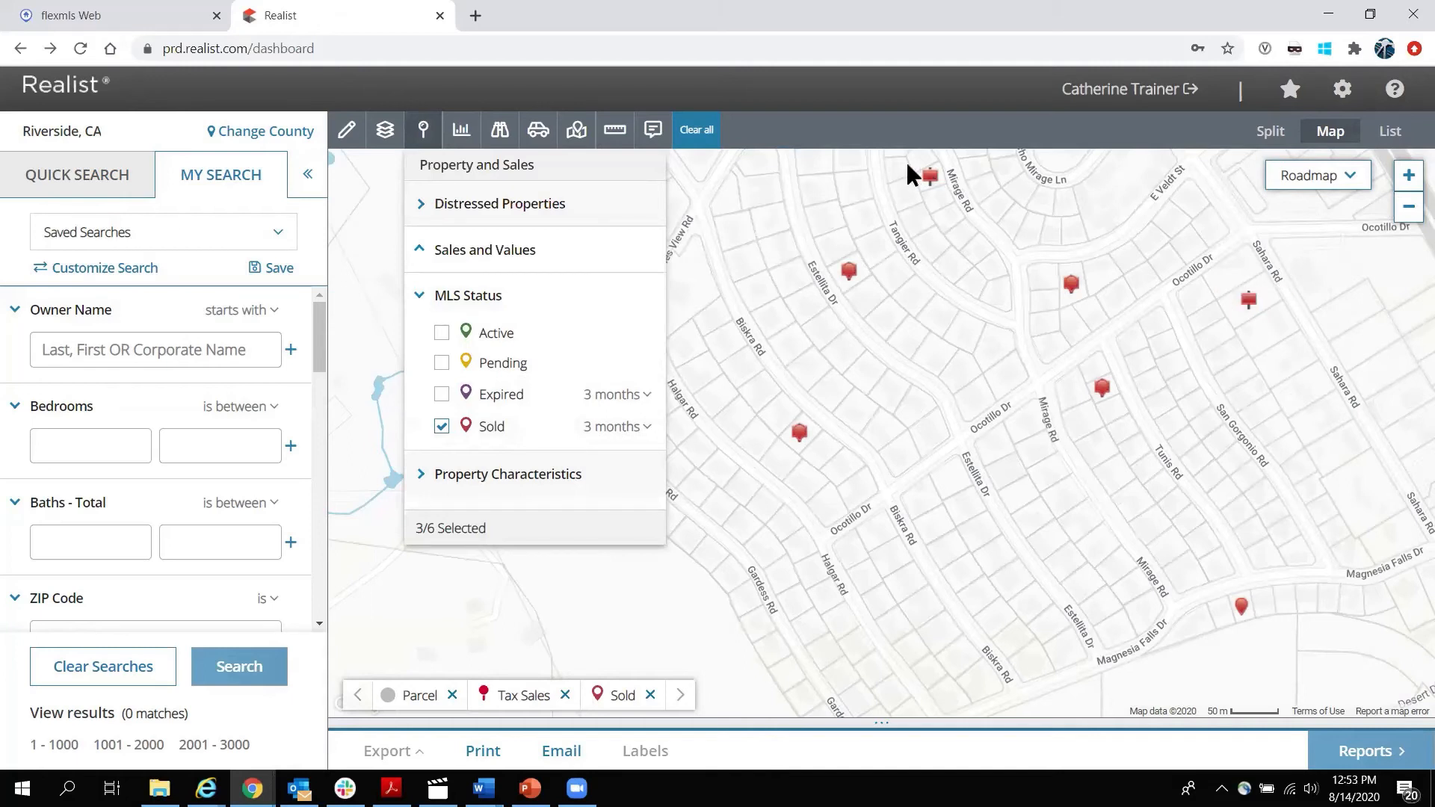
{"action": "left_click", "coordinate": [442, 394]}
{"action": "left_click", "coordinate": [442, 362]}
{"action": "left_click", "coordinate": [442, 332]}
Hide Tax Sales and the Active, Pending, Expired and Sold MLS listings again.
{"action": "left_click", "coordinate": [423, 261]}
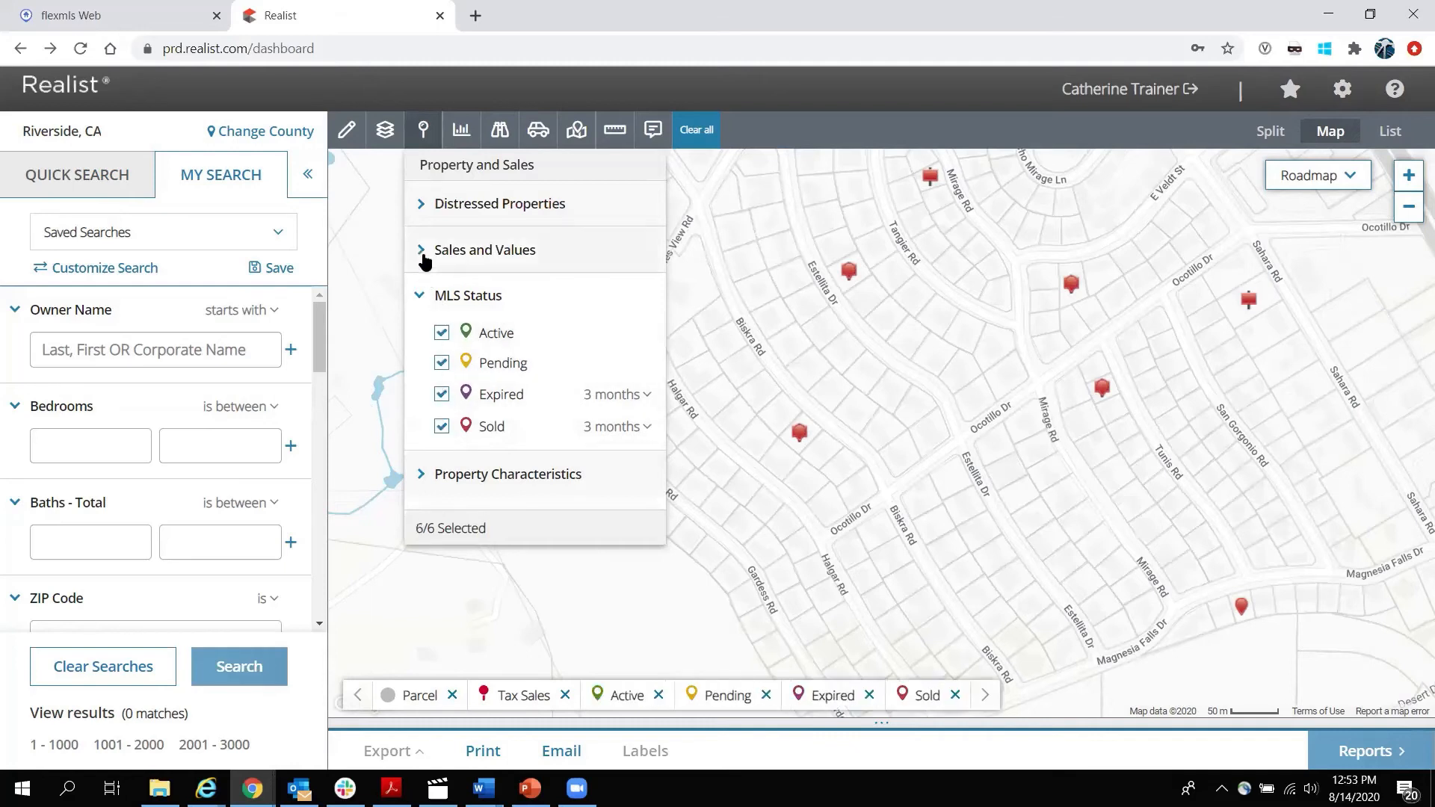
{"action": "left_click", "coordinate": [440, 286]}
{"action": "left_click", "coordinate": [413, 253]}
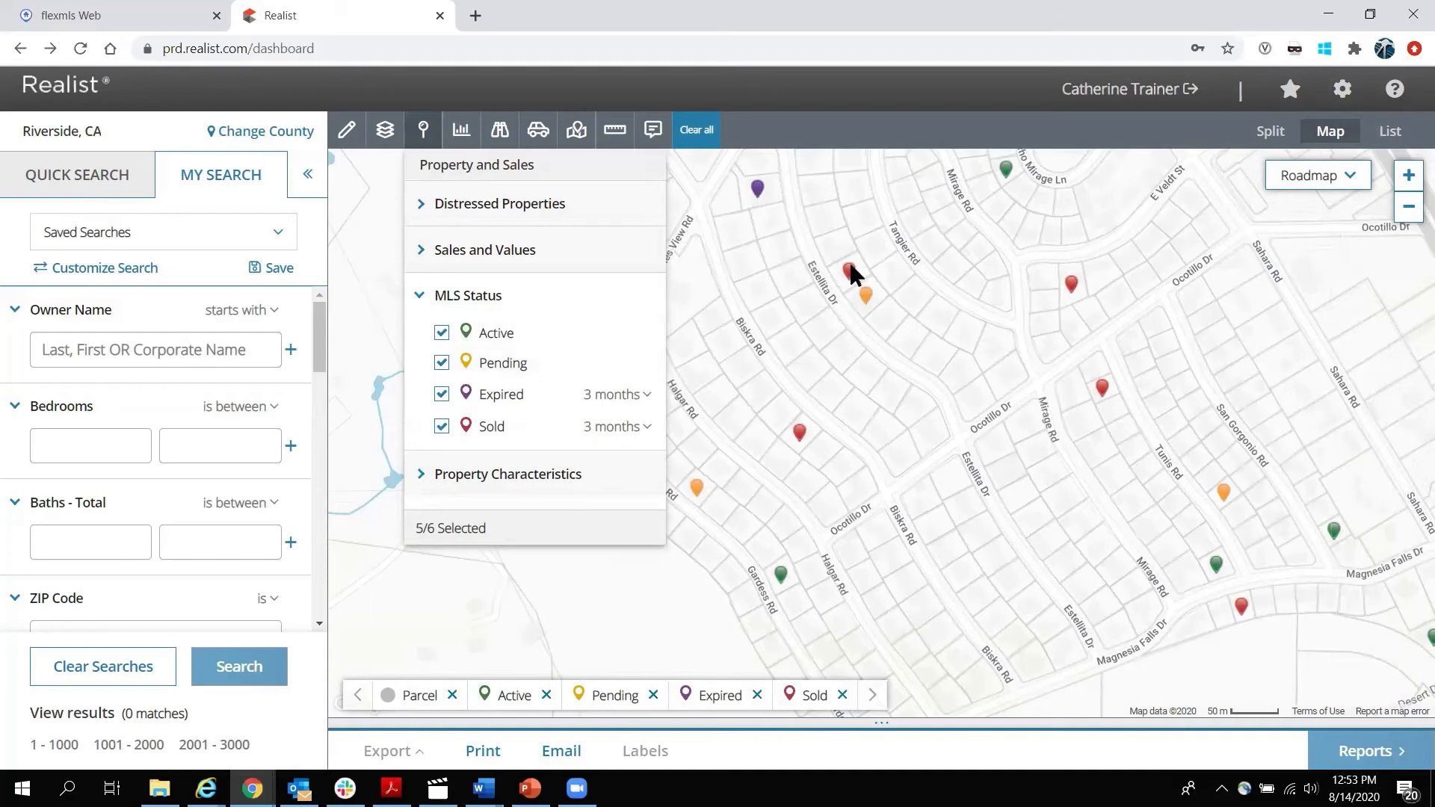
{"action": "left_click", "coordinate": [441, 333]}
{"action": "left_click", "coordinate": [442, 364]}
{"action": "left_click", "coordinate": [442, 394]}
{"action": "left_click", "coordinate": [441, 425]}
{"action": "left_click", "coordinate": [419, 295]}
Try bed/bath and building-area parcel labels, then set Property Characteristics to None.
{"action": "left_click", "coordinate": [428, 342]}
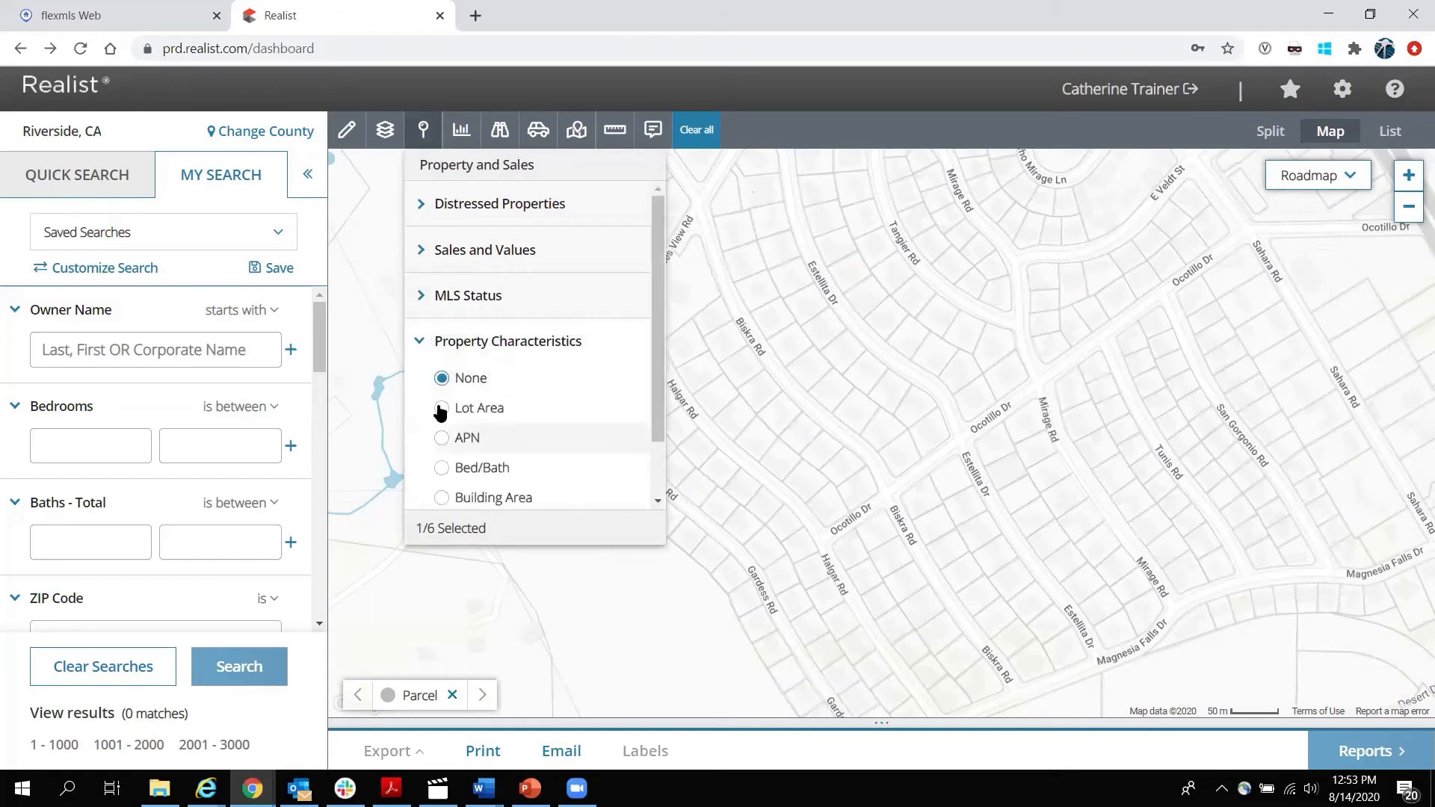
{"action": "left_click", "coordinate": [442, 471]}
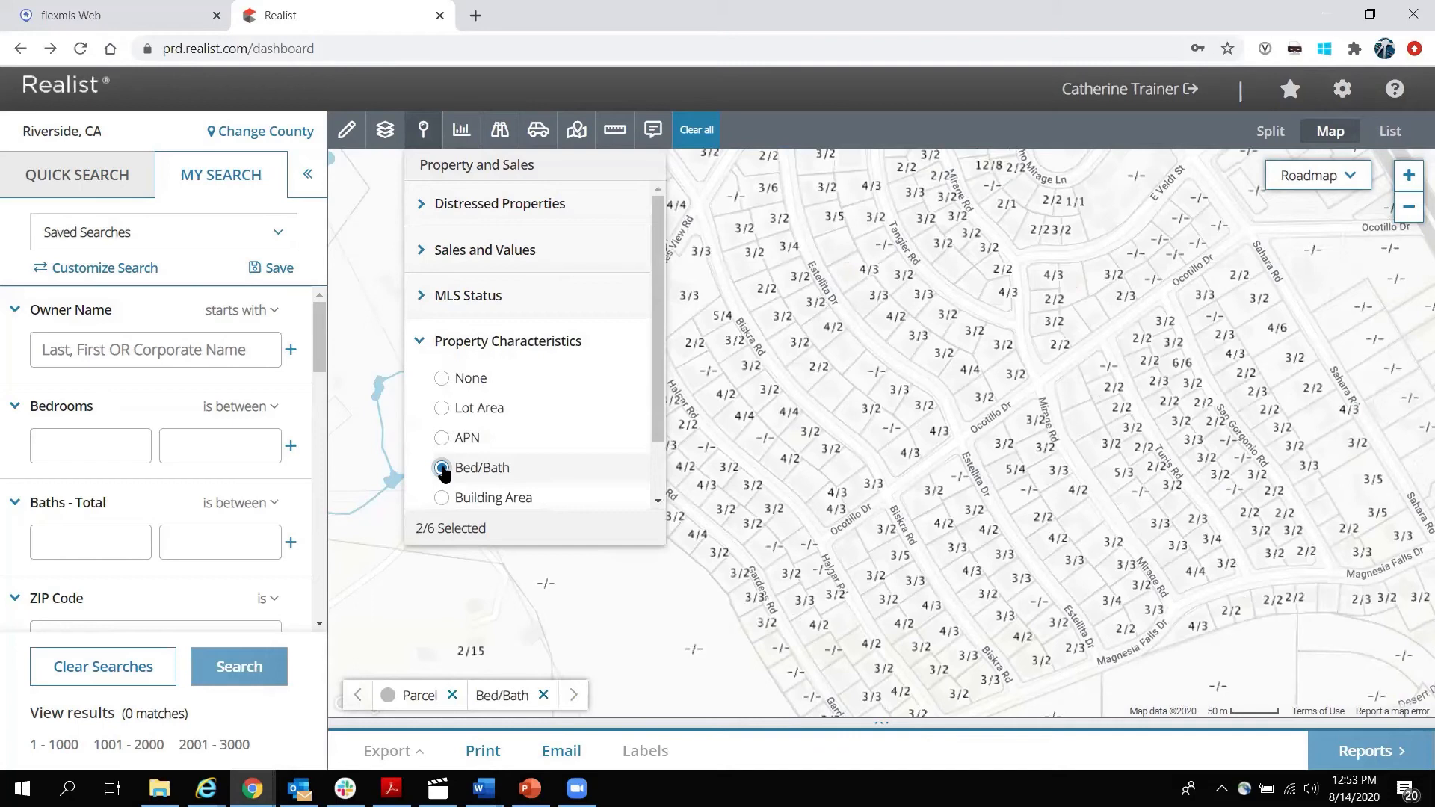
{"action": "scroll", "coordinate": [441, 470], "scroll_direction": "down", "scroll_amount": 1}
{"action": "left_click", "coordinate": [442, 428]}
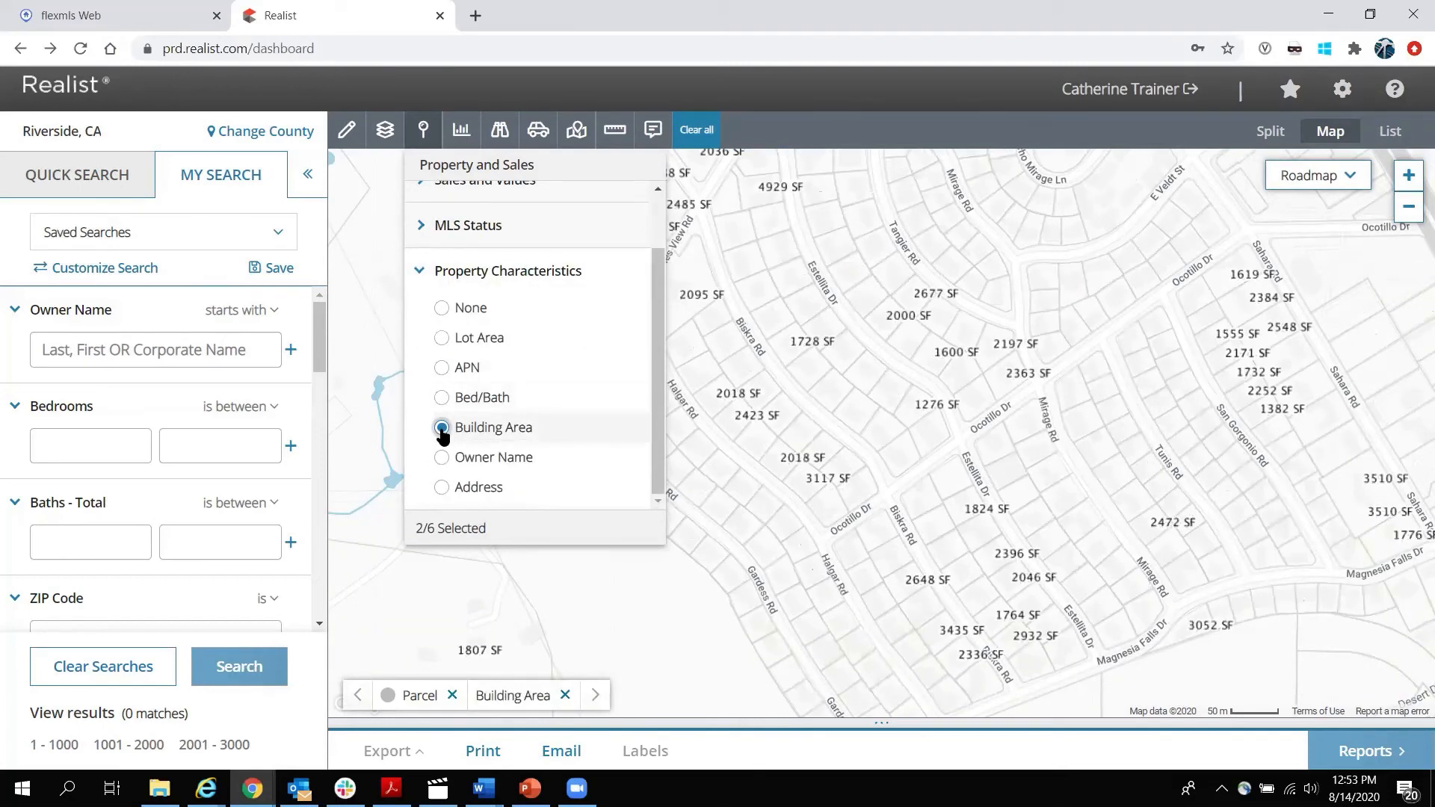
{"action": "left_click", "coordinate": [442, 308]}
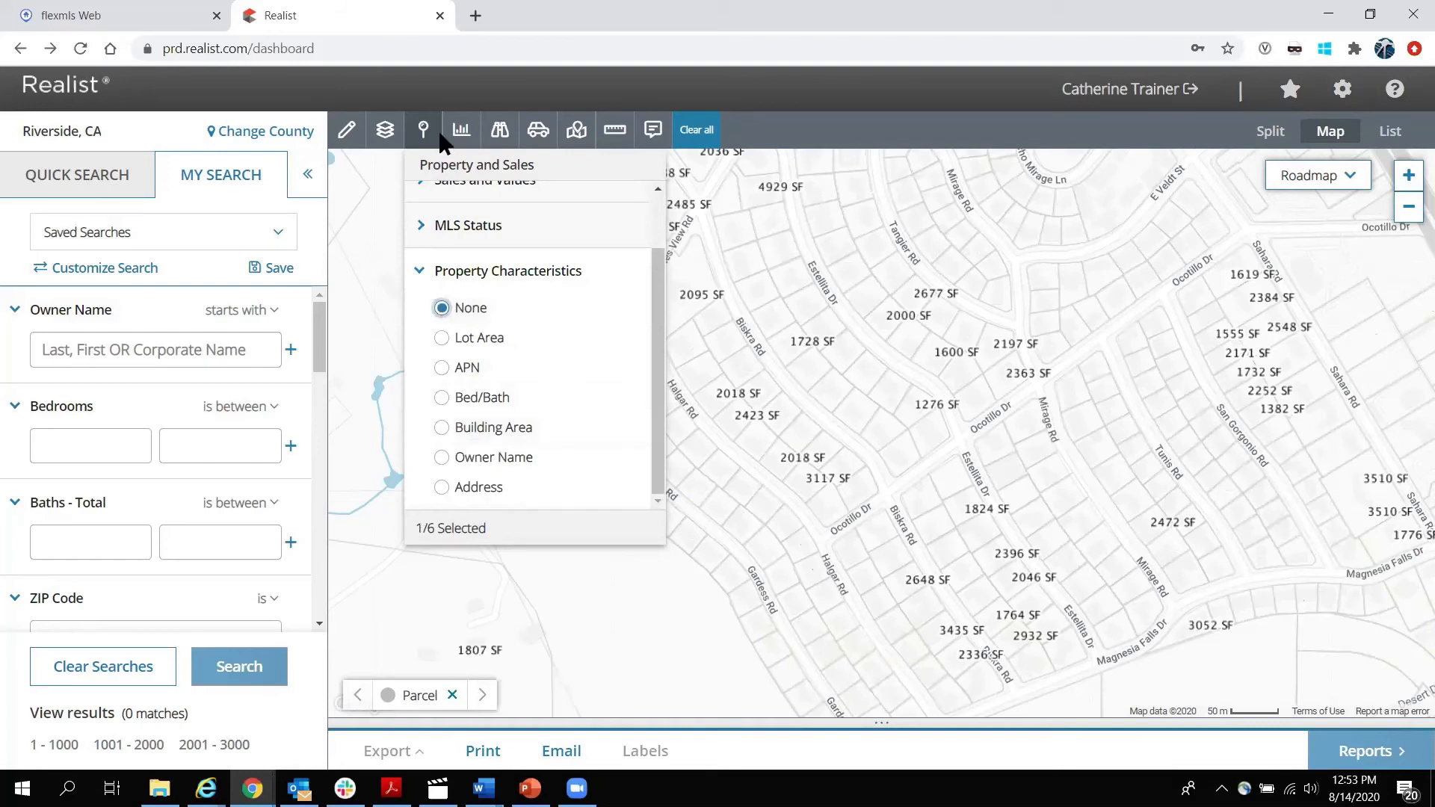
{"action": "left_click", "coordinate": [423, 131]}
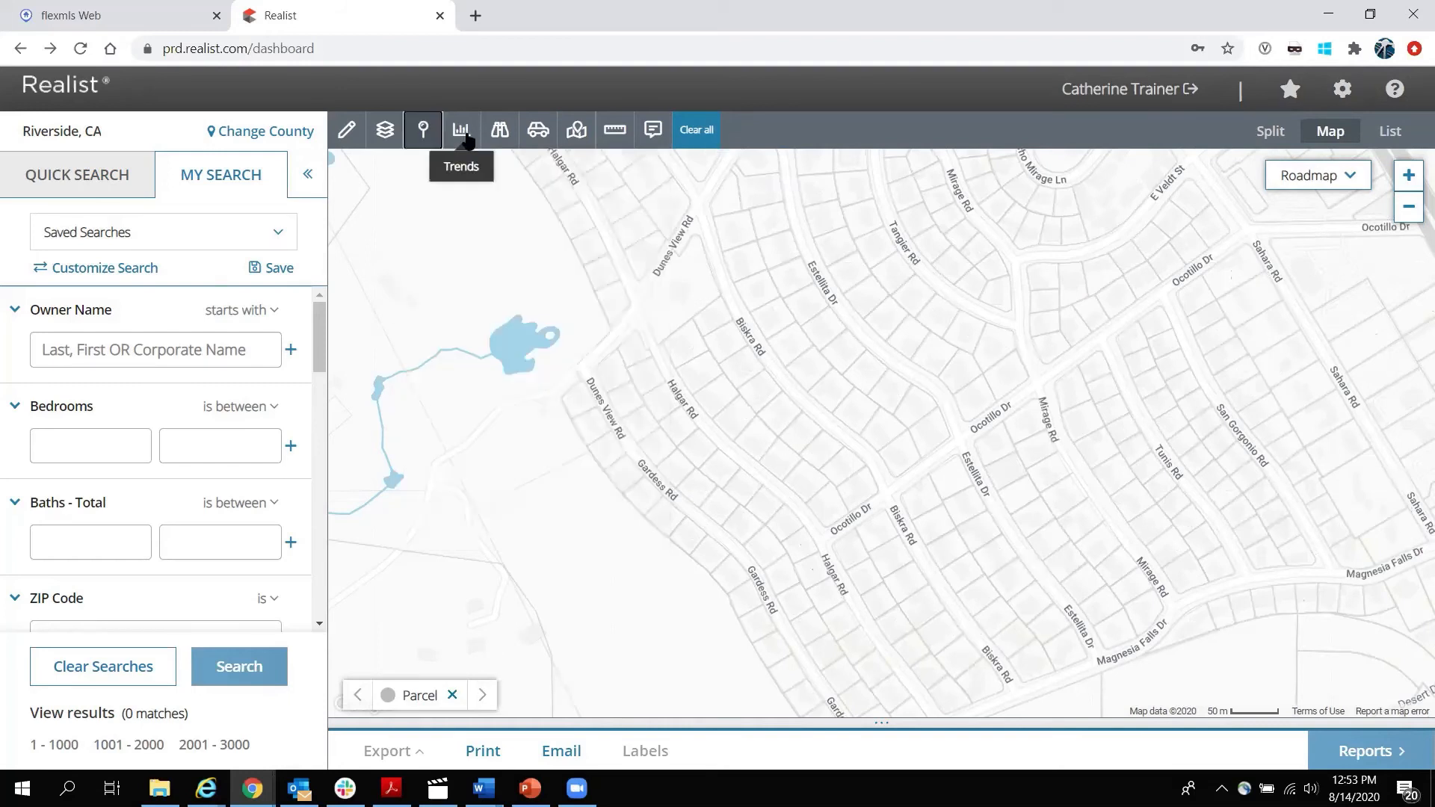
{"action": "scroll", "coordinate": [829, 408], "scroll_direction": "down", "scroll_amount": 3}
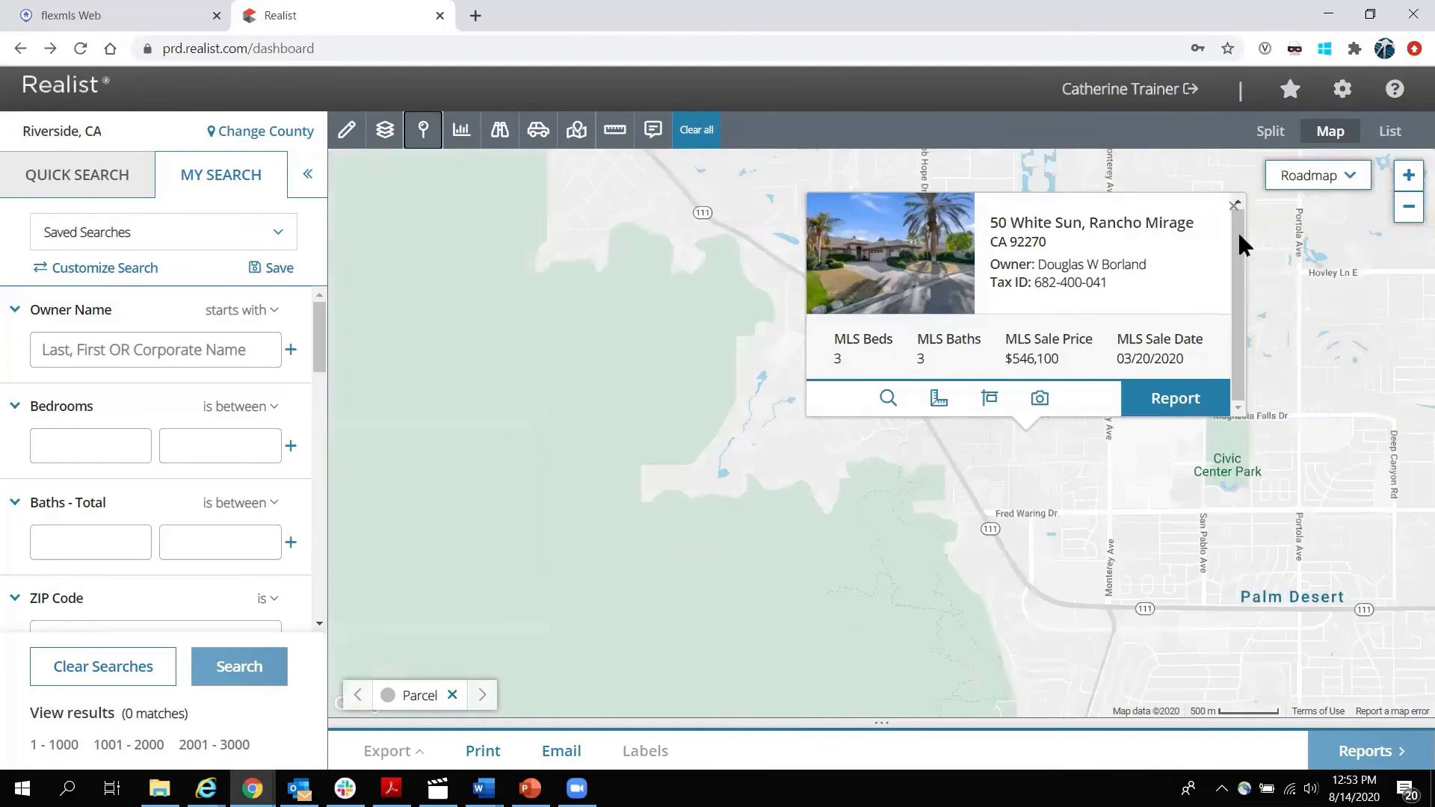
{"action": "left_click", "coordinate": [1233, 206]}
{"action": "scroll", "coordinate": [819, 390], "scroll_direction": "down", "scroll_amount": 1}
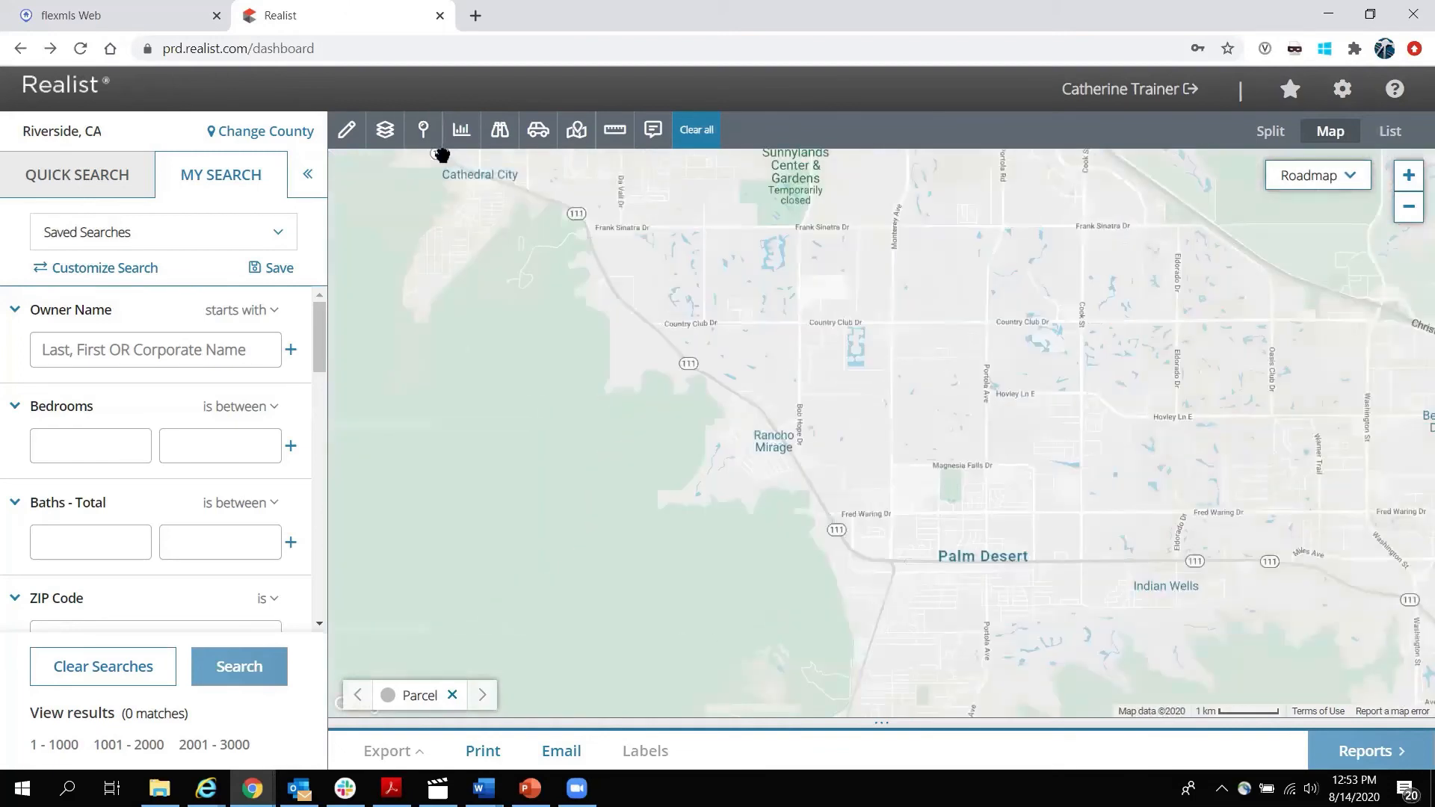
{"action": "left_click", "coordinate": [461, 130]}
{"action": "left_click", "coordinate": [461, 209]}
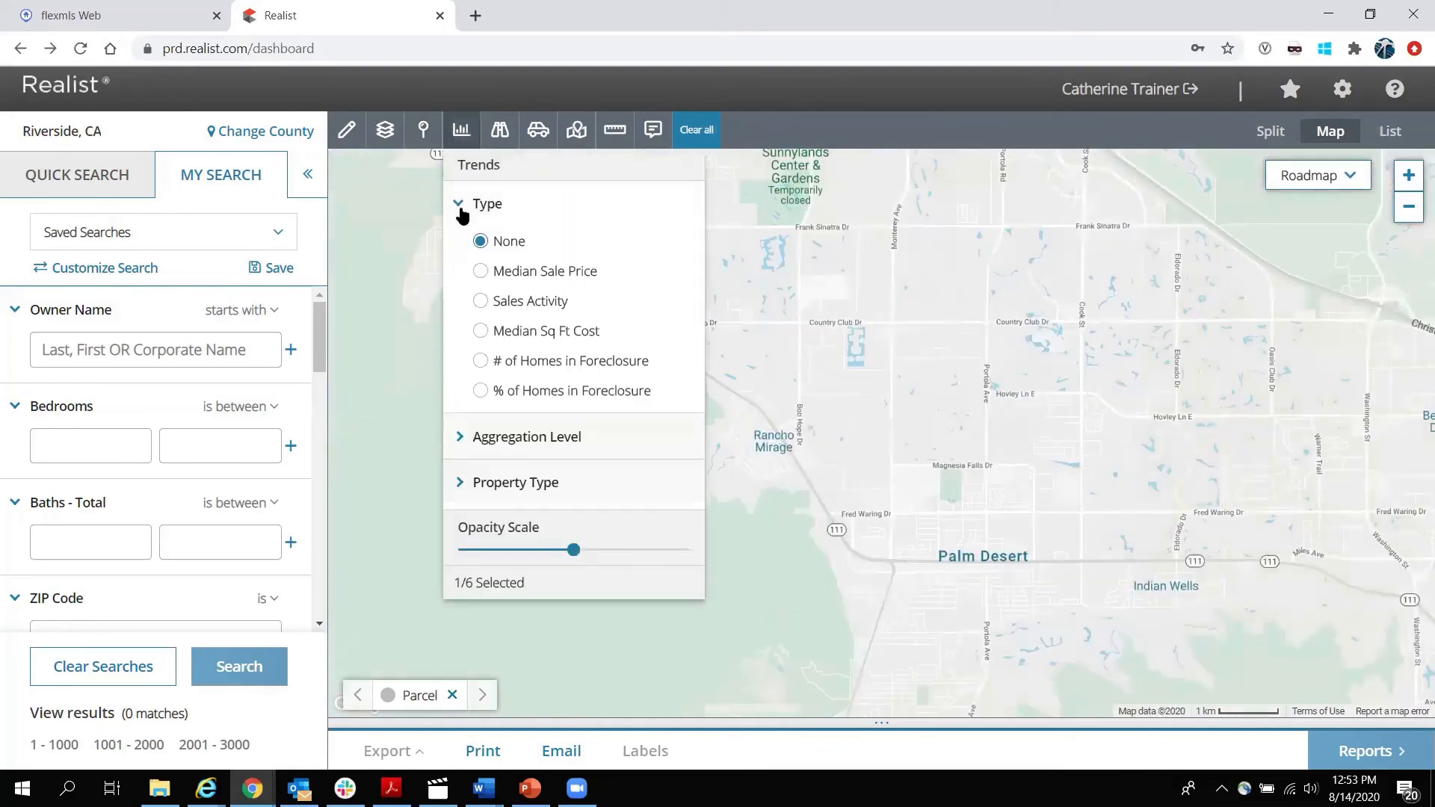
{"action": "left_click", "coordinate": [480, 271]}
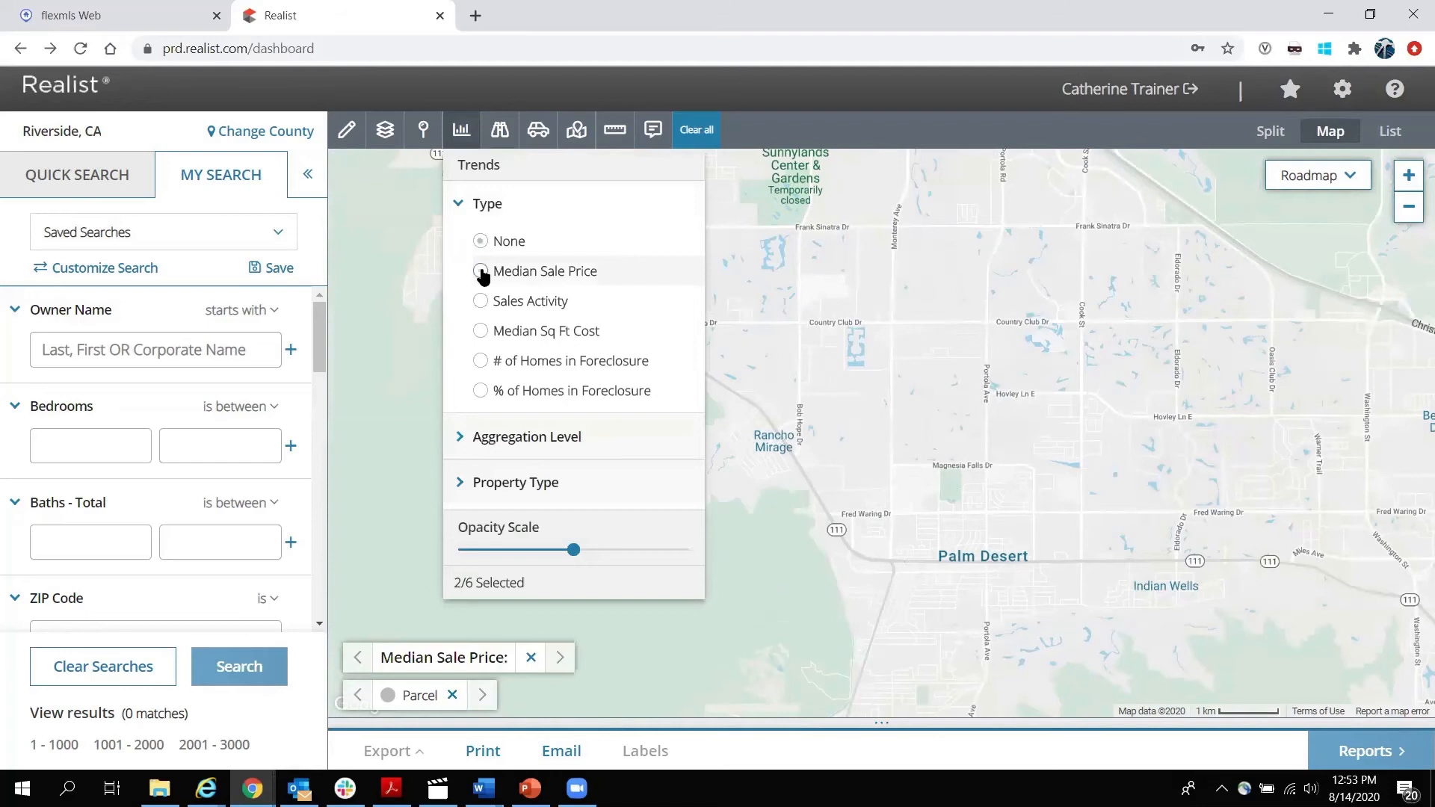
{"action": "left_click", "coordinate": [466, 132]}
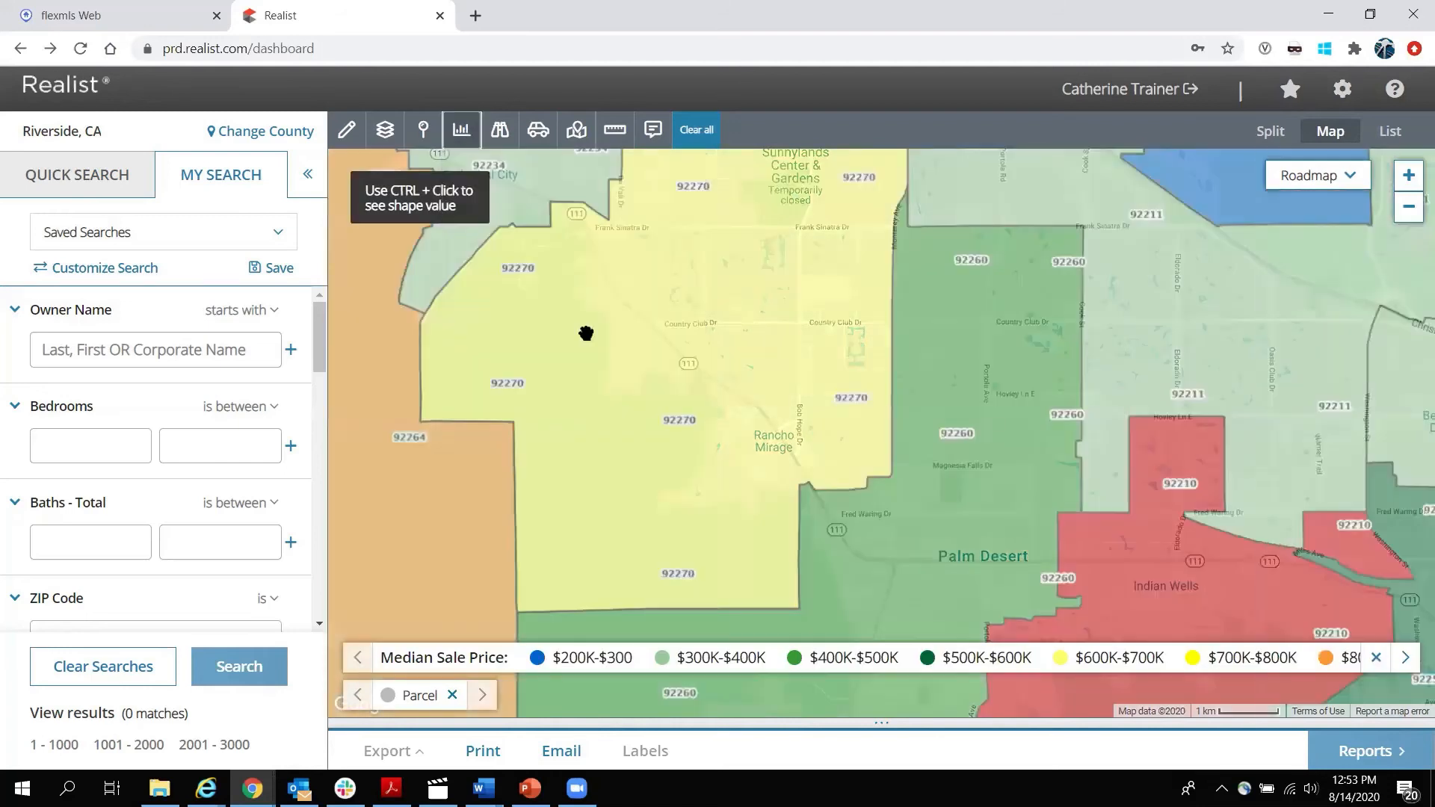
Check trend details for ZIPs 92210 and 92260, then set aggregation to Neighborhood.
{"action": "scroll", "coordinate": [640, 343], "scroll_direction": "down", "scroll_amount": 1}
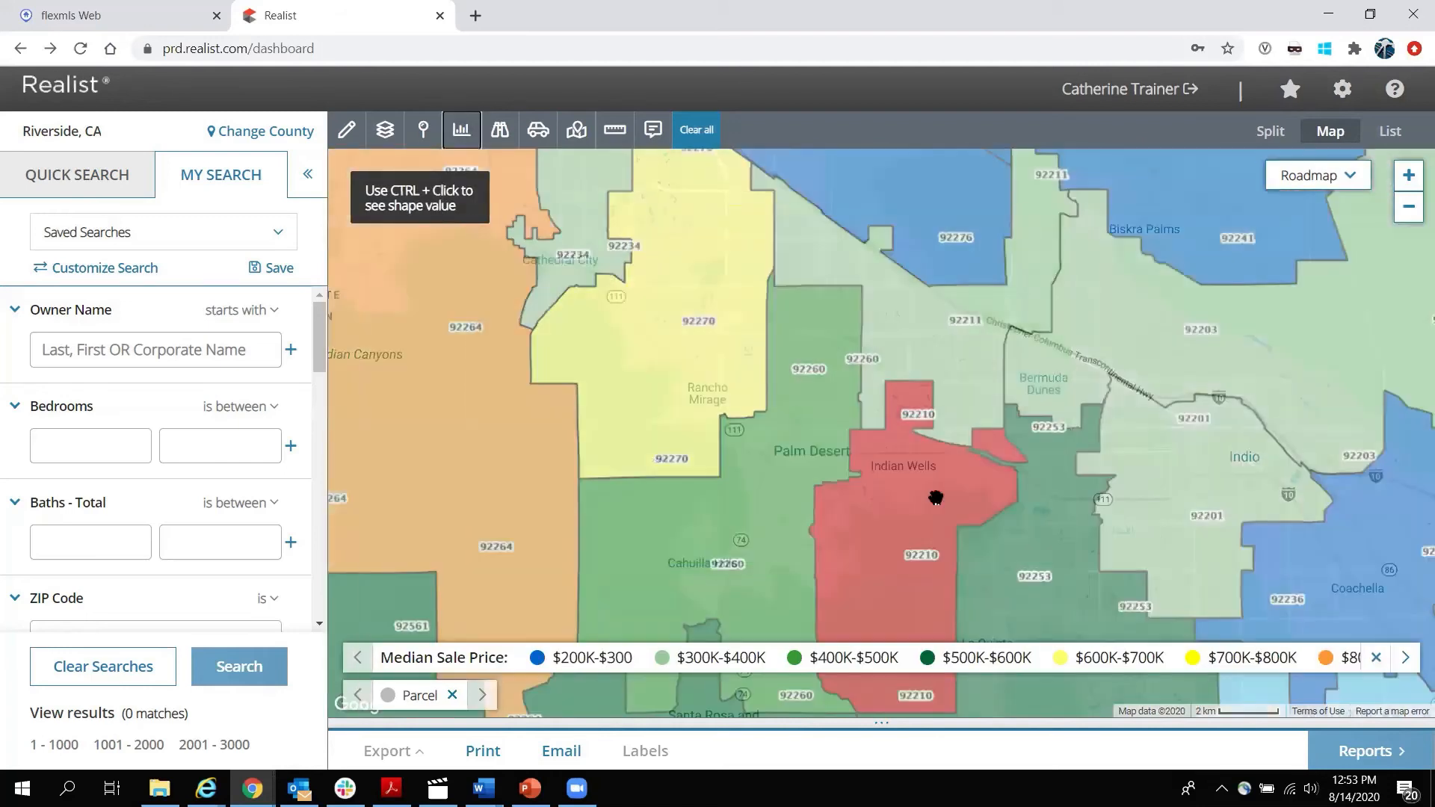
{"action": "left_click", "coordinate": [935, 494], "text": "ctrl"}
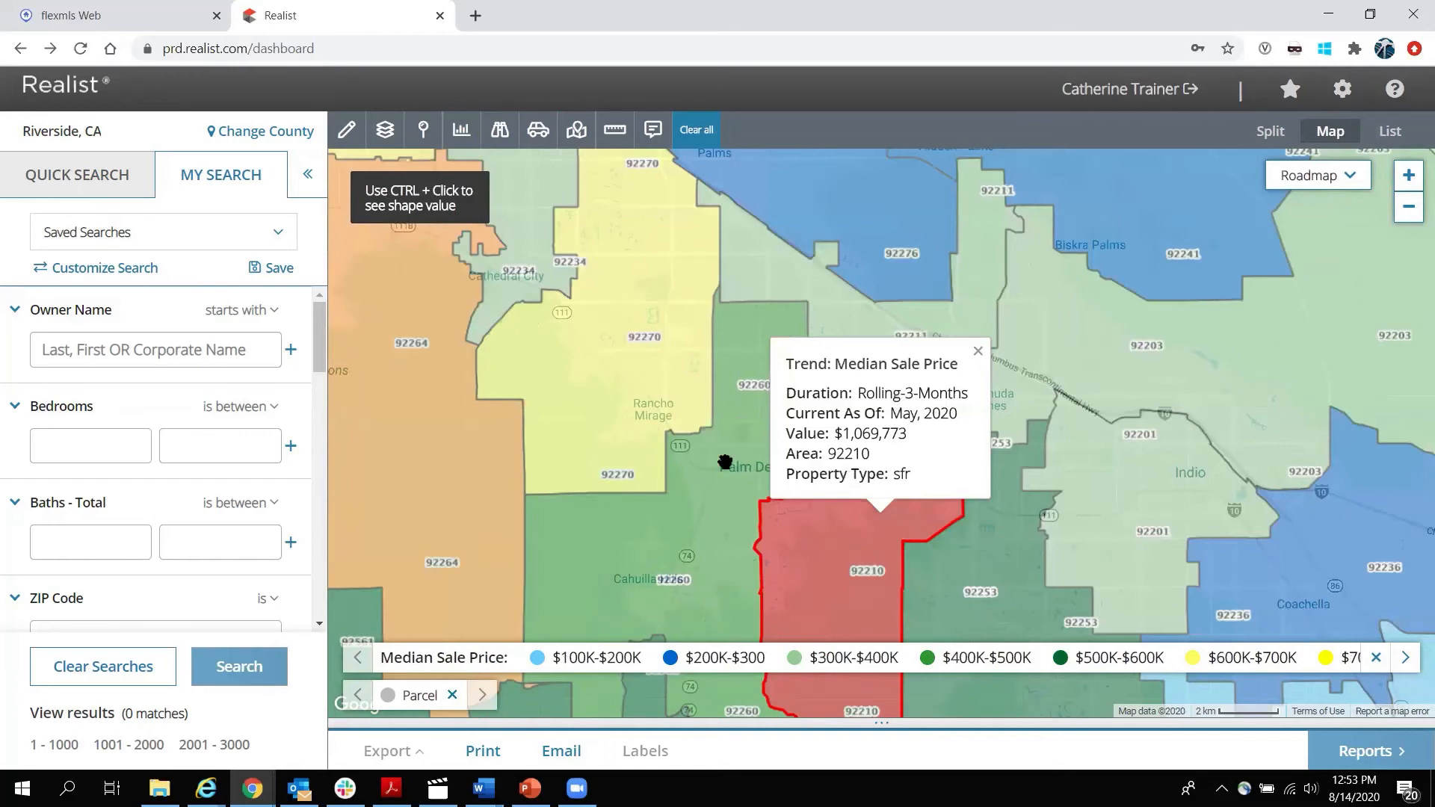
{"action": "left_click", "coordinate": [723, 461], "text": "ctrl"}
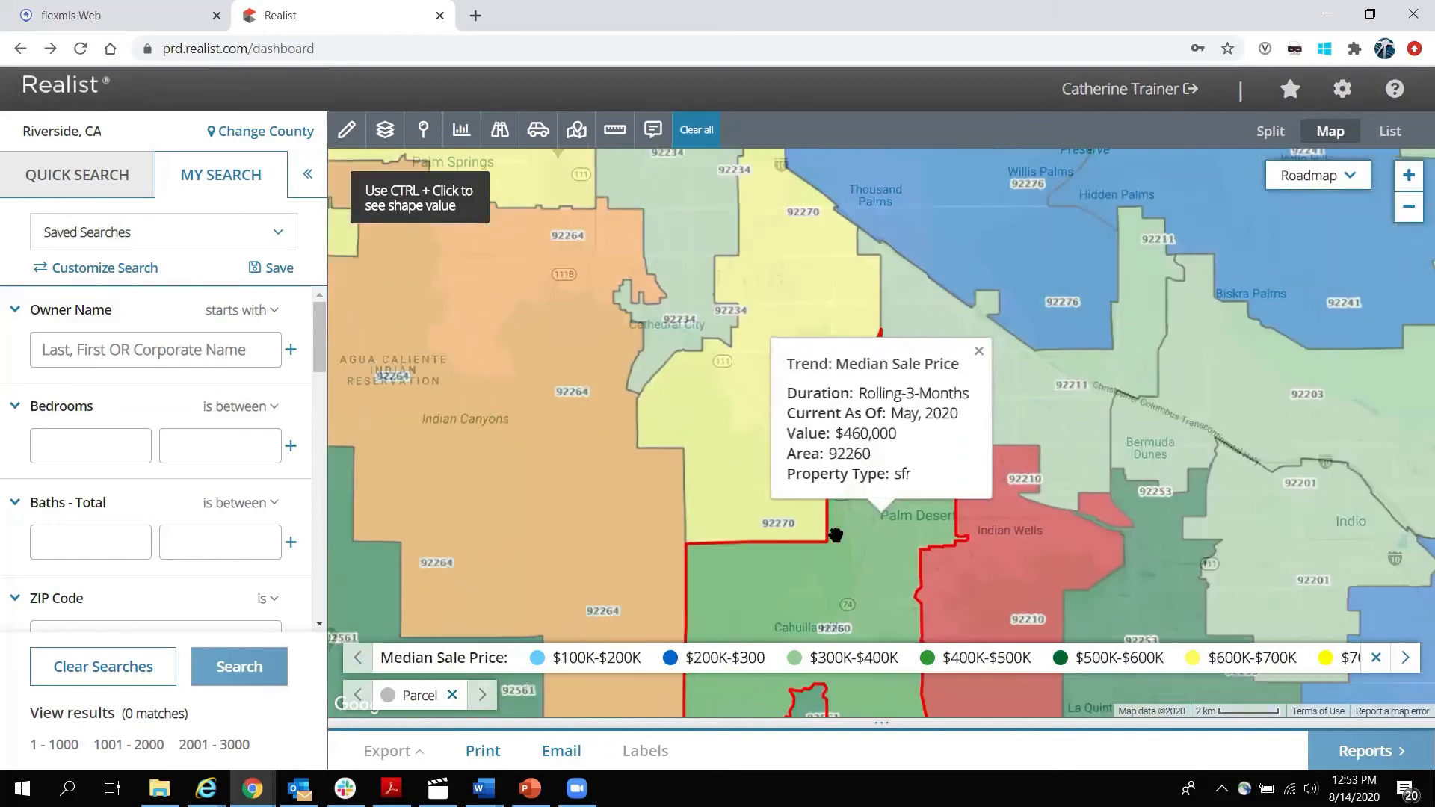
{"action": "left_click", "coordinate": [978, 351]}
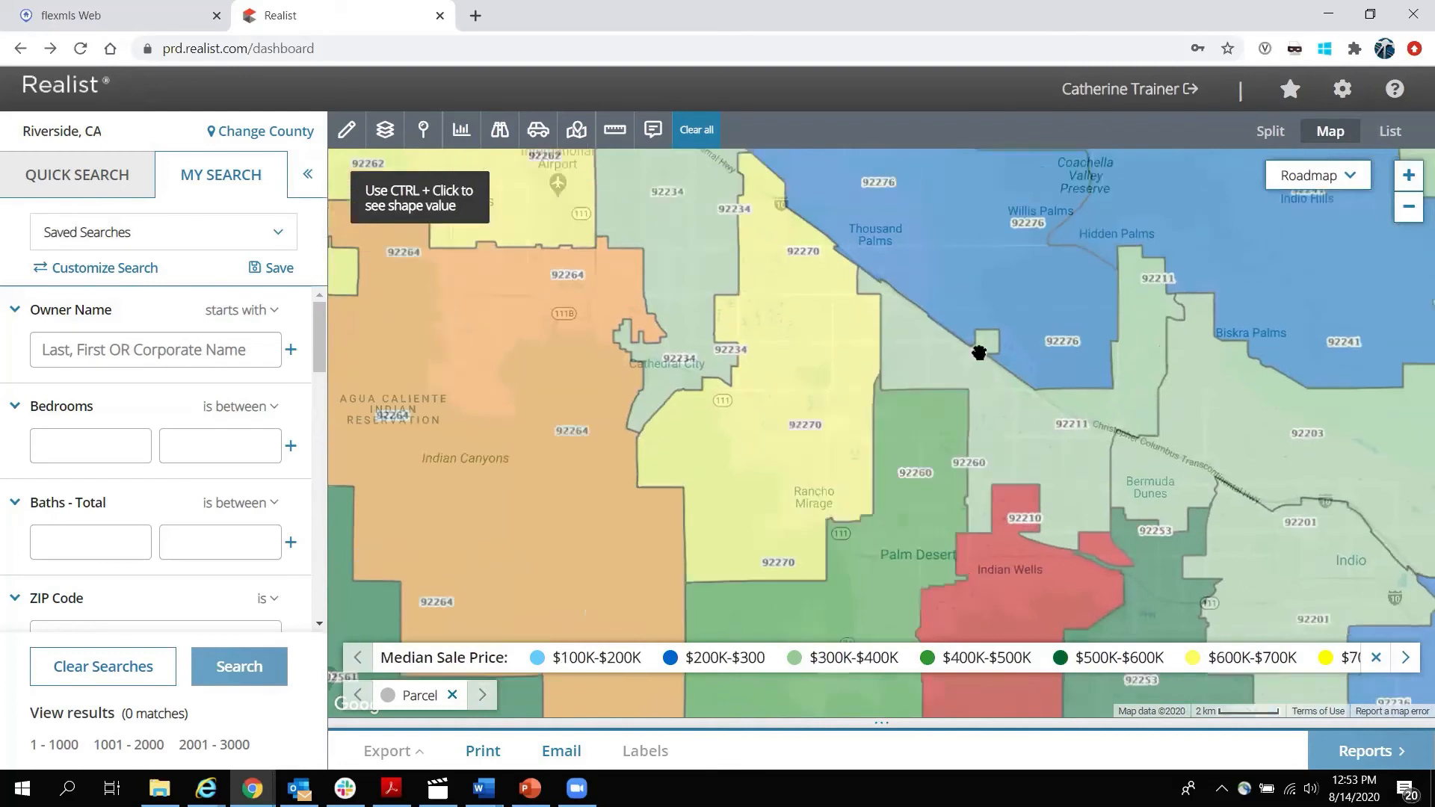
{"action": "left_click", "coordinate": [478, 131]}
{"action": "left_click", "coordinate": [476, 251]}
{"action": "left_click", "coordinate": [481, 316]}
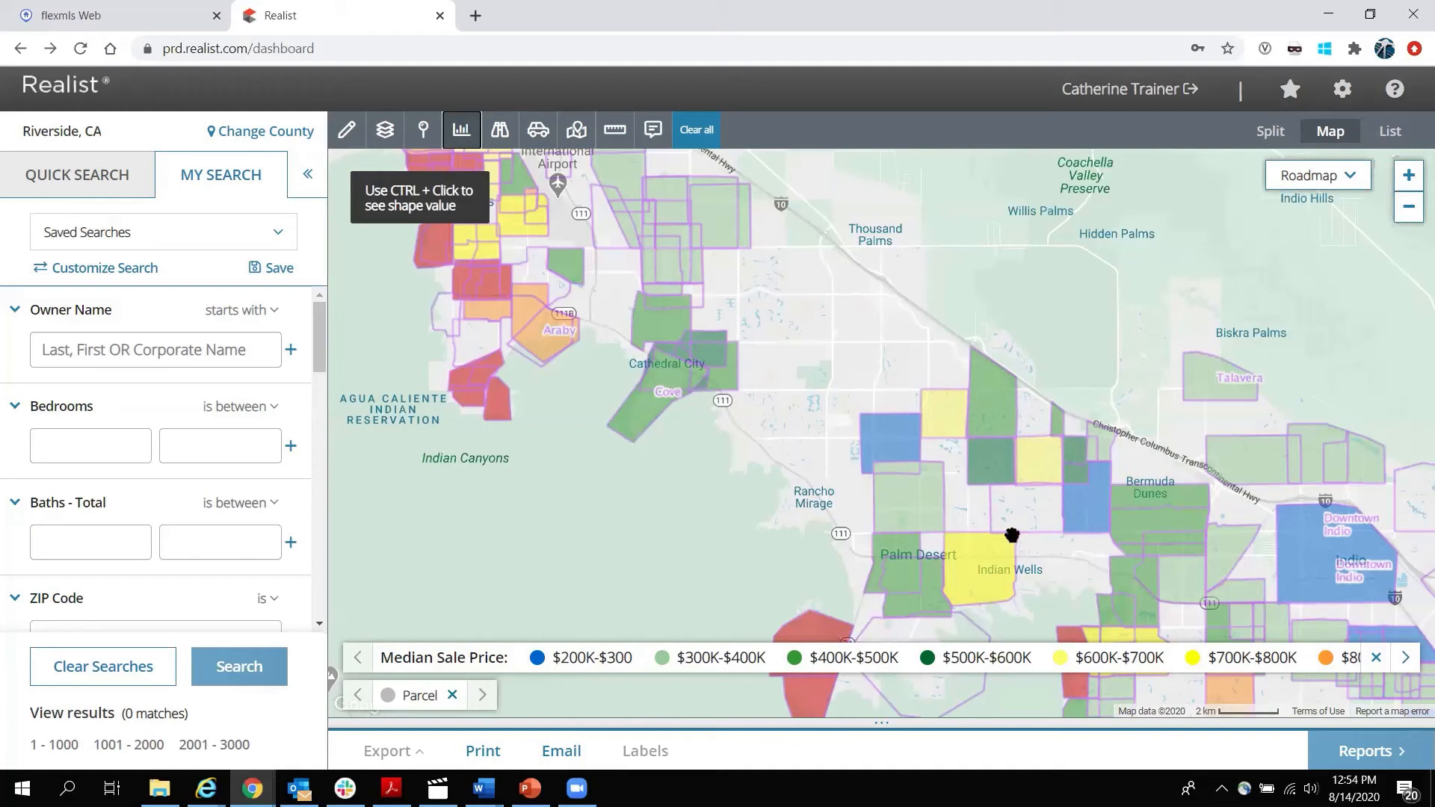
Switch trends to ZIP-code Sales Activity, lower its opacity, then set the trend type to None.
{"action": "left_click", "coordinate": [423, 133]}
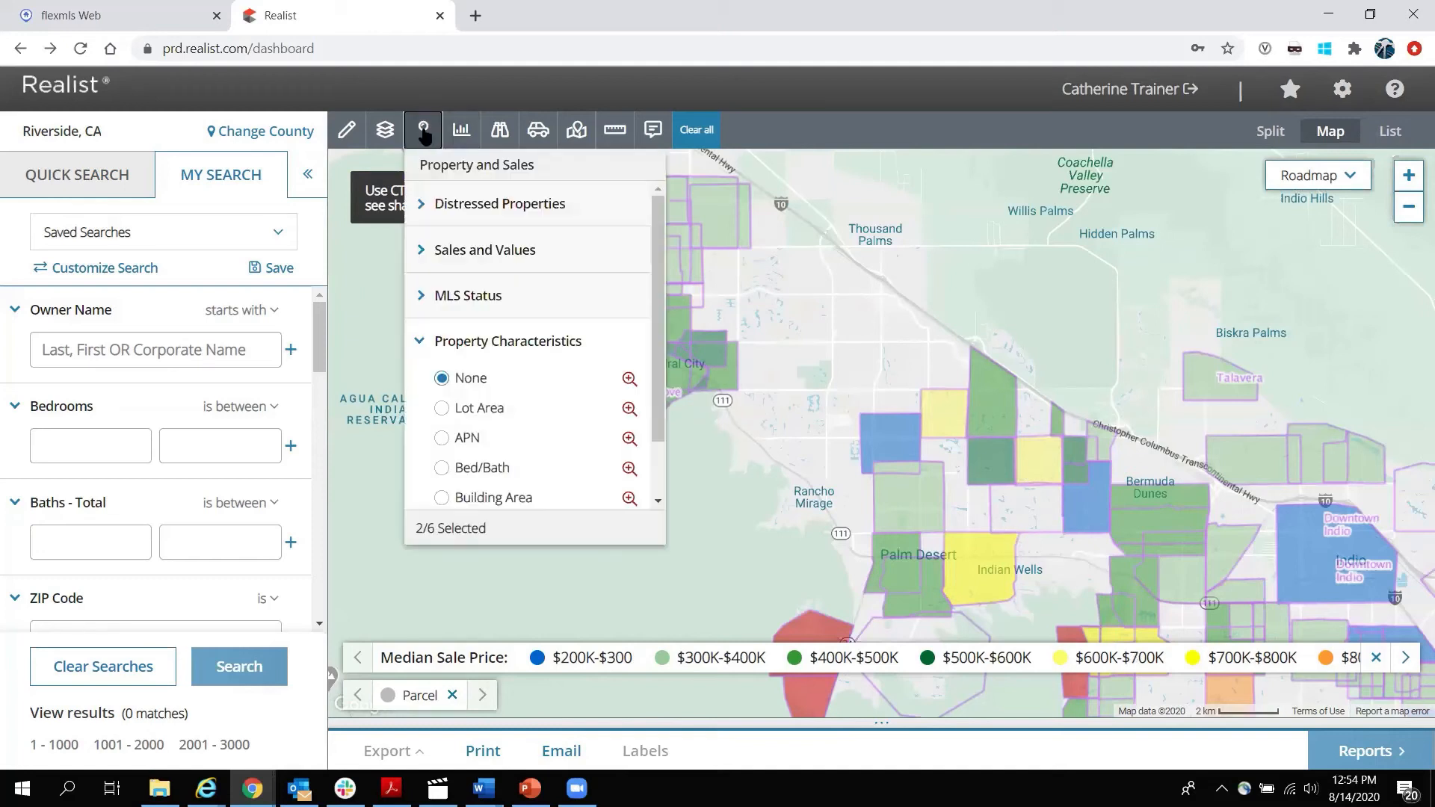
{"action": "left_click", "coordinate": [461, 131]}
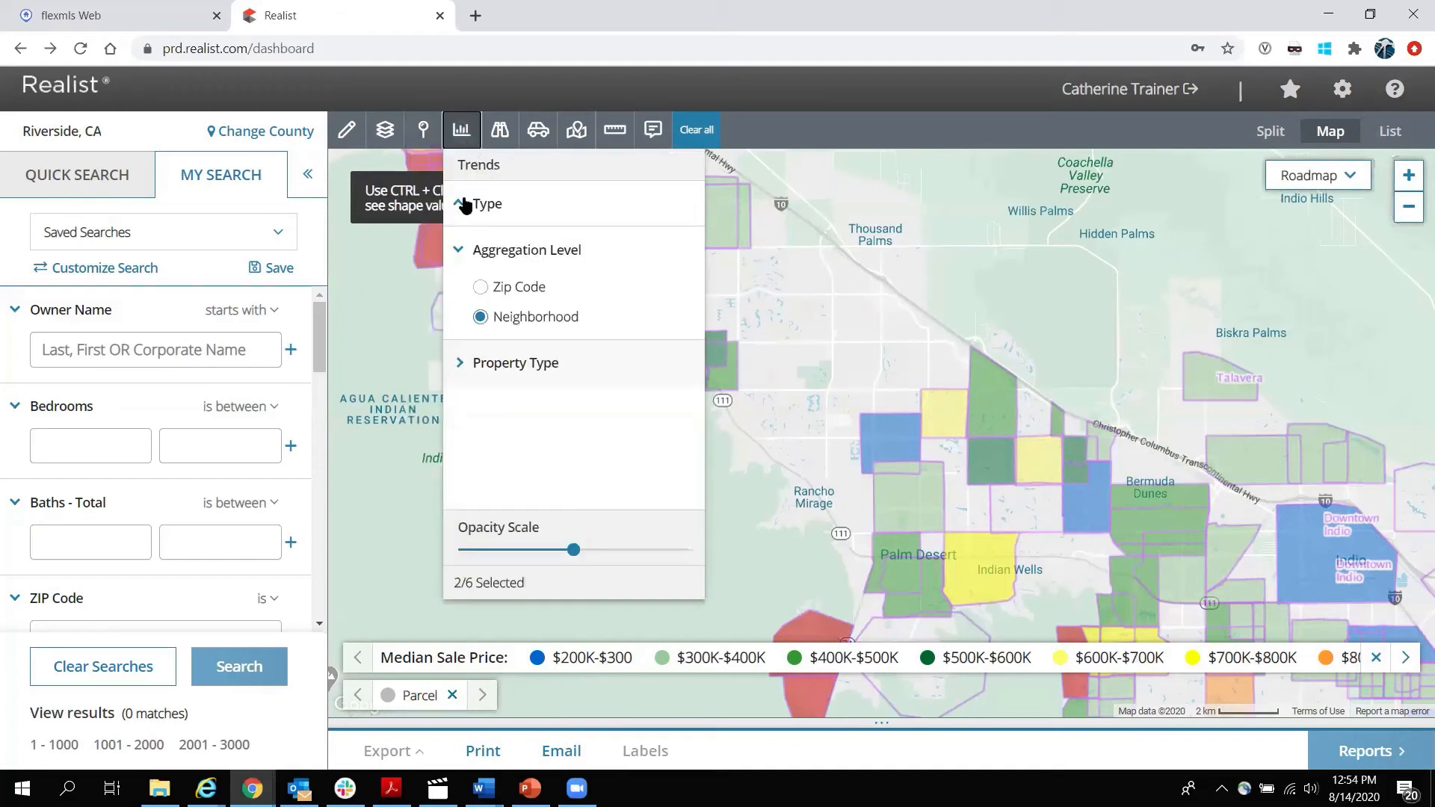
{"action": "left_click", "coordinate": [480, 290]}
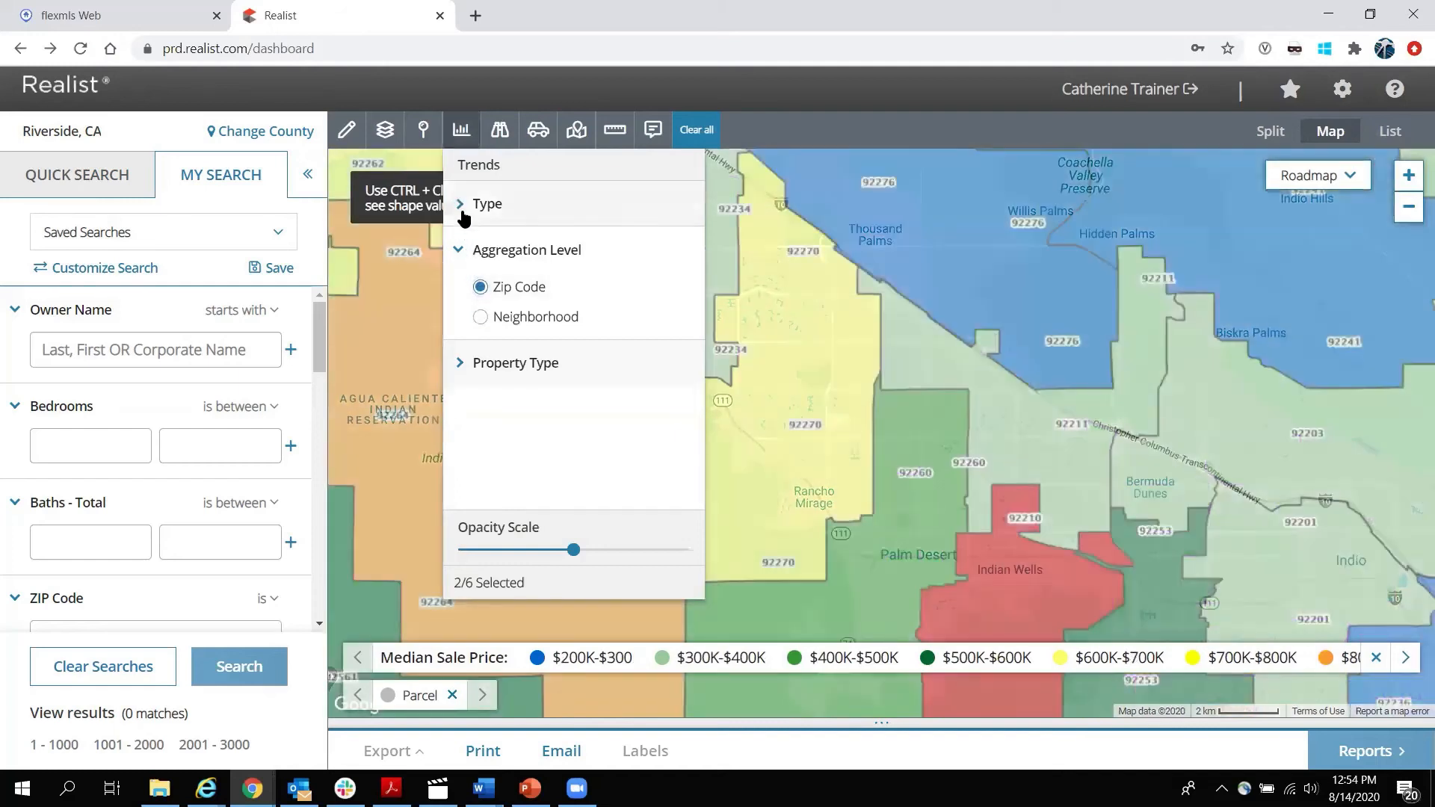
{"action": "left_click", "coordinate": [459, 213]}
{"action": "left_click", "coordinate": [480, 303]}
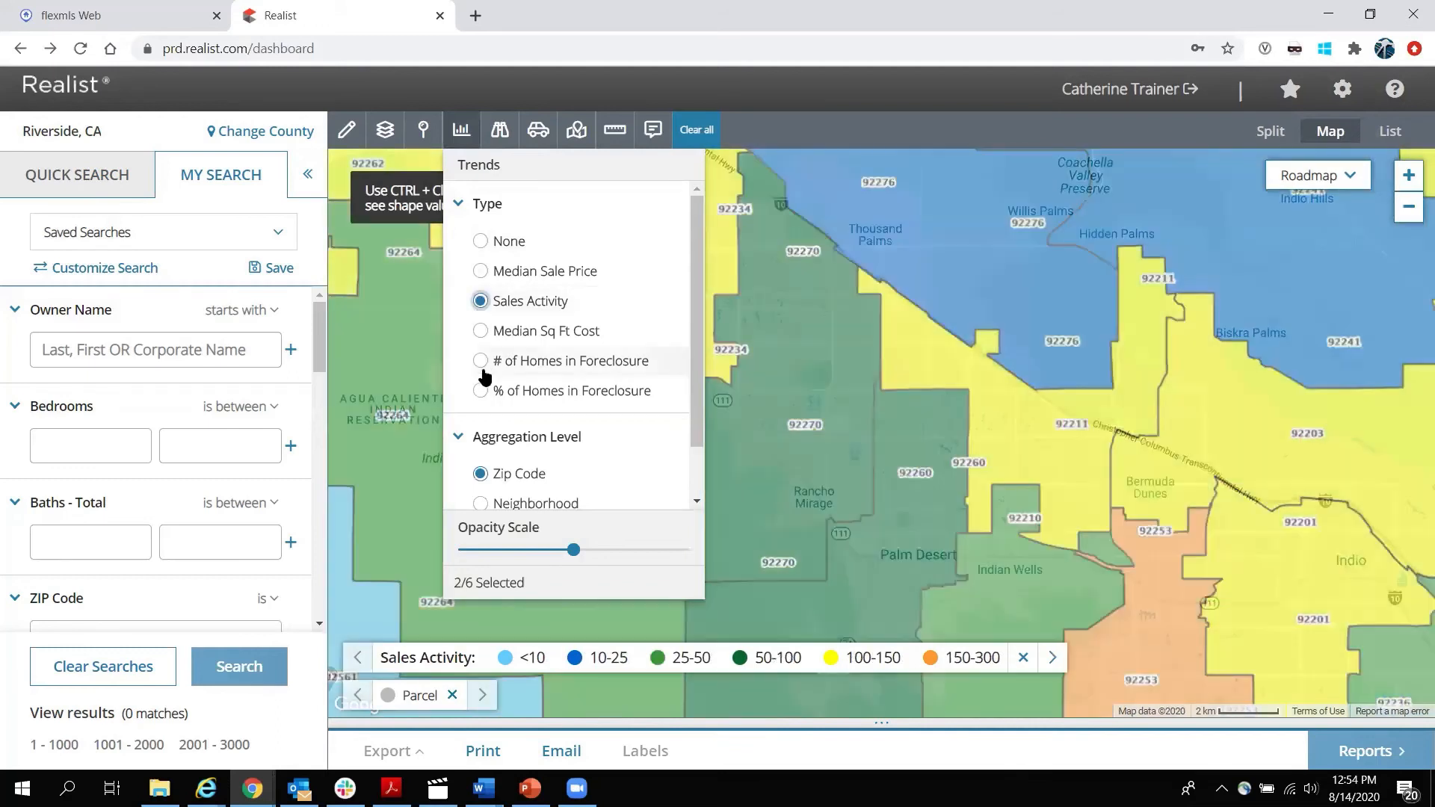
{"action": "scroll", "coordinate": [598, 473], "scroll_direction": "down", "scroll_amount": 1}
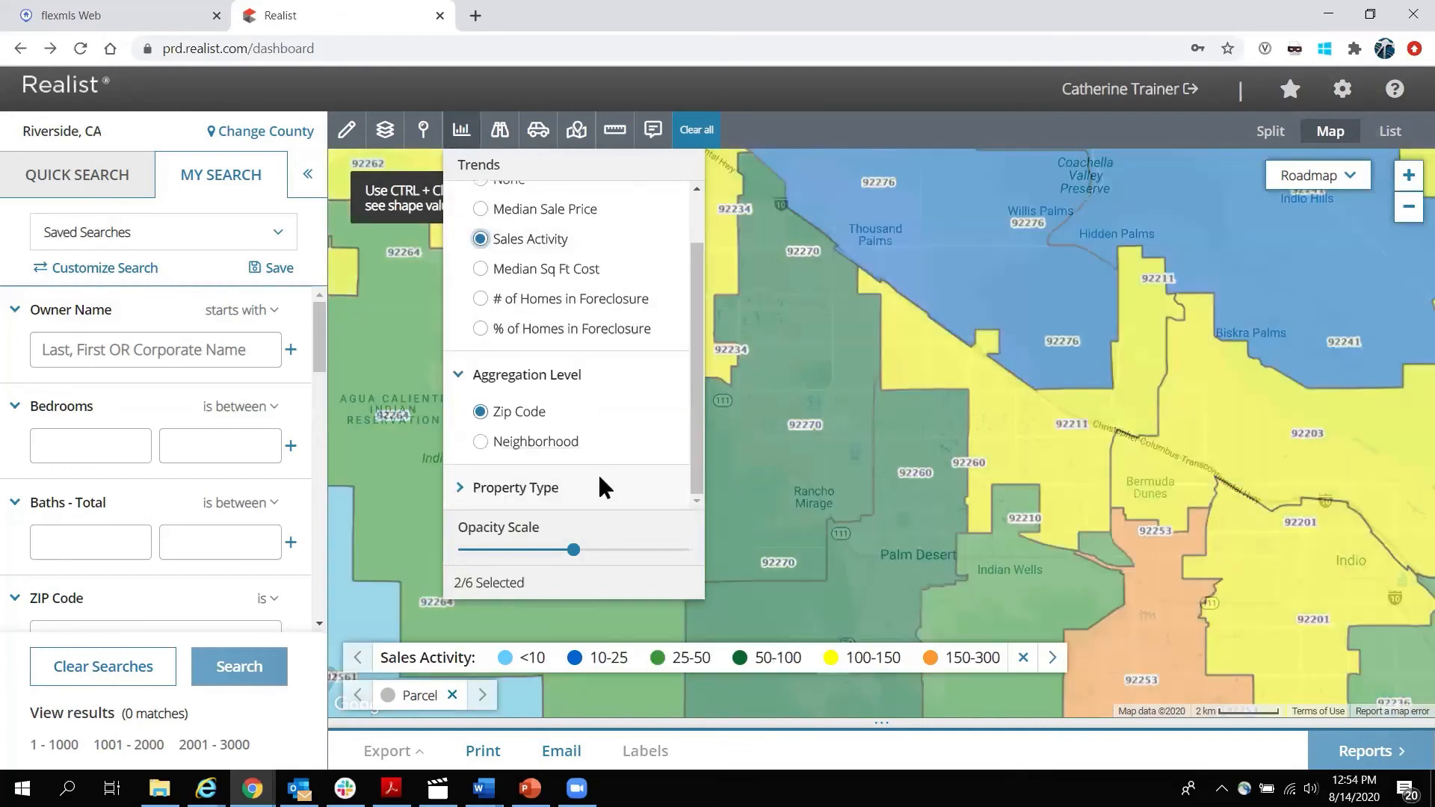
{"action": "mouse_move", "coordinate": [572, 547]}
{"action": "left_mouse_down"}
{"action": "mouse_move", "coordinate": [474, 542]}
{"action": "mouse_move", "coordinate": [670, 554]}
{"action": "mouse_move", "coordinate": [523, 548]}
{"action": "mouse_move", "coordinate": [594, 550]}
{"action": "mouse_move", "coordinate": [553, 546]}
{"action": "left_mouse_up"}
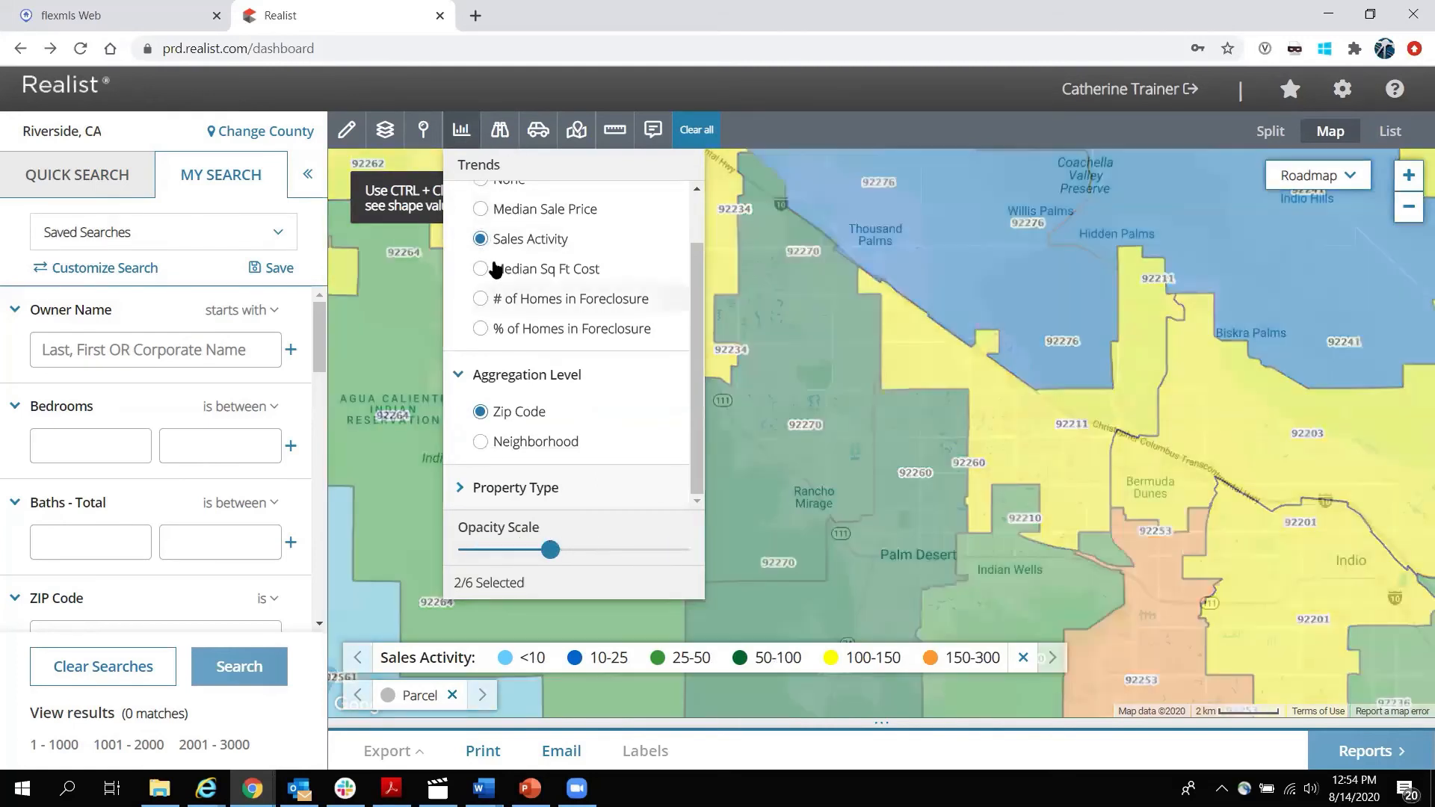
{"action": "scroll", "coordinate": [494, 269], "scroll_direction": "up", "scroll_amount": 1}
{"action": "left_click", "coordinate": [481, 241]}
{"action": "left_click", "coordinate": [463, 136]}
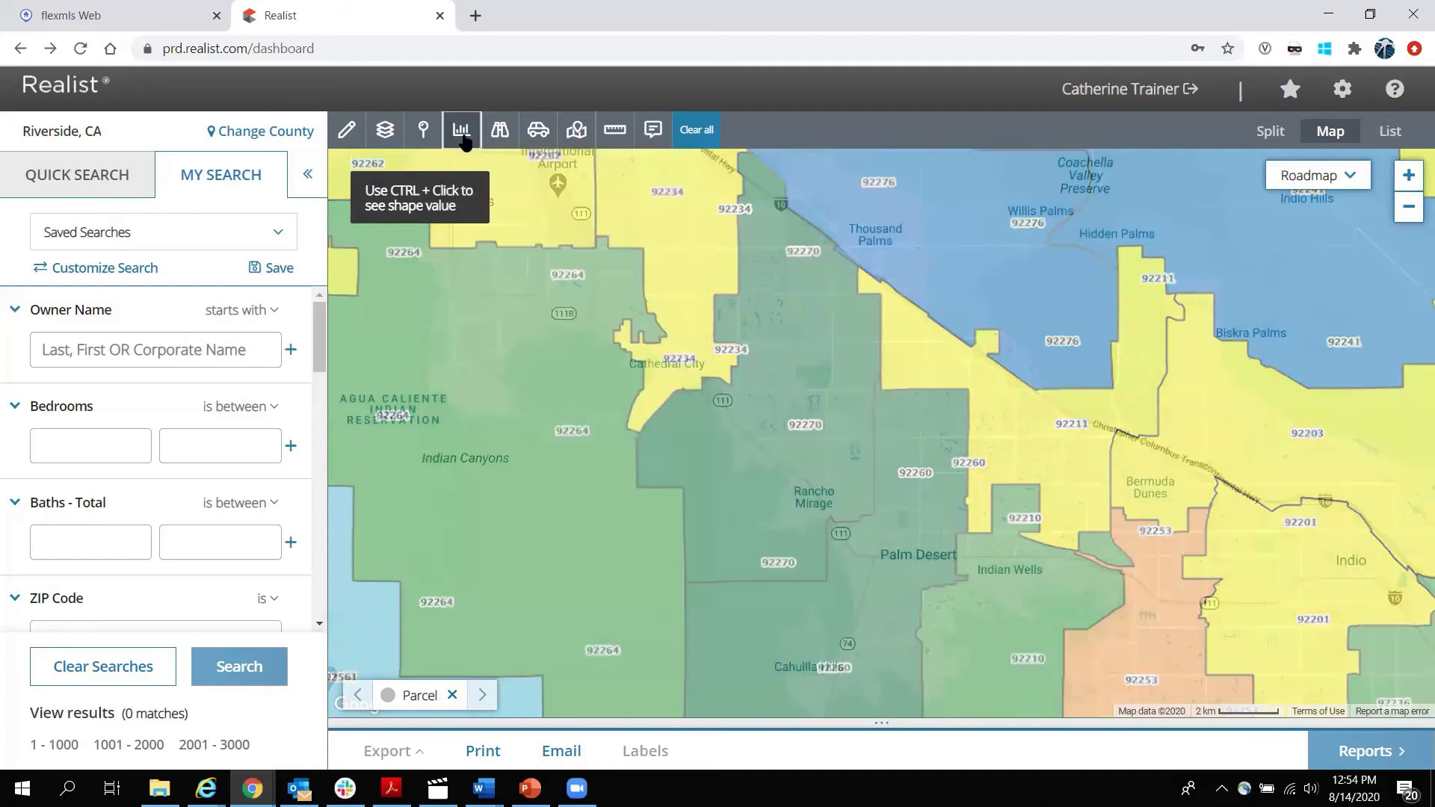
Show POI categories Arts And Entertainment, Banking, Education, Police, Food And Dining, Gas Station, Healthcare, Libraries, Postal Services, Shopping.
{"action": "left_click", "coordinate": [499, 133]}
{"action": "left_click", "coordinate": [504, 199]}
{"action": "left_click", "coordinate": [504, 227]}
{"action": "left_click", "coordinate": [504, 257]}
{"action": "left_click", "coordinate": [504, 286]}
{"action": "left_click", "coordinate": [504, 316]}
{"action": "left_click", "coordinate": [504, 346]}
{"action": "left_click", "coordinate": [504, 376]}
{"action": "left_click", "coordinate": [504, 405]}
{"action": "left_click", "coordinate": [504, 435]}
{"action": "left_click", "coordinate": [503, 466]}
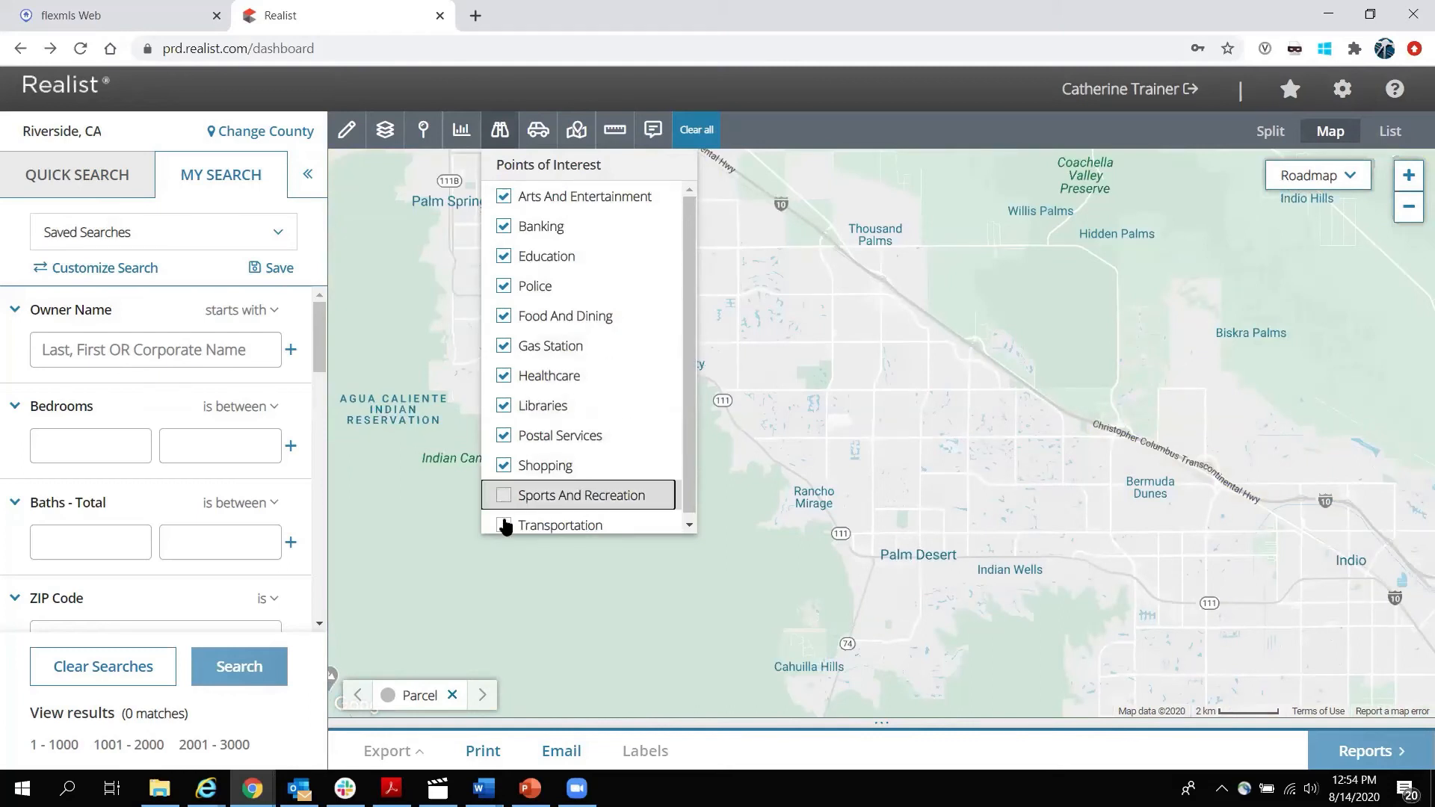
Zoom into Palm Springs and view the PS House restaurant, a dance studio and an Alejo Road bank.
{"action": "left_click", "coordinate": [500, 129]}
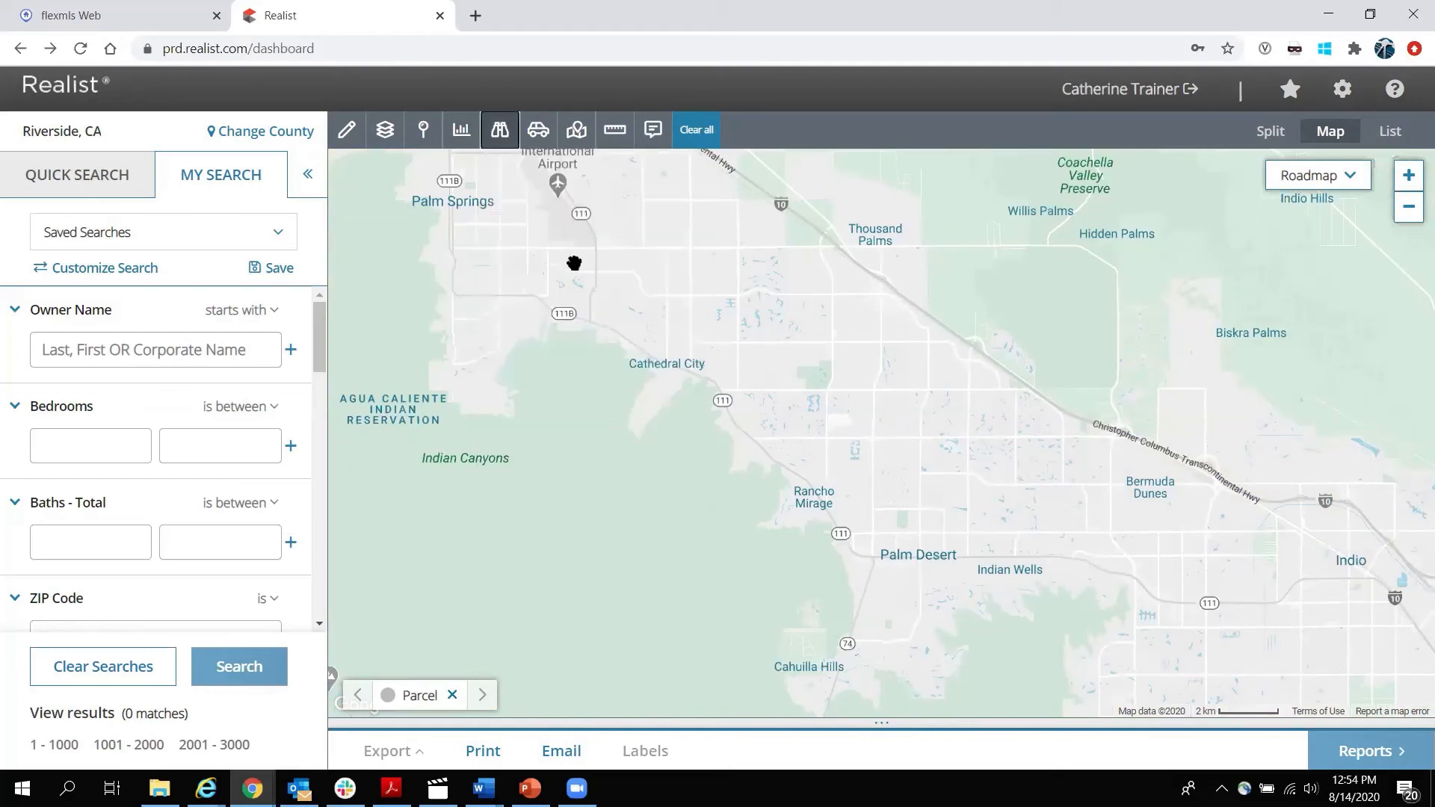
{"action": "left_click_drag", "start_coordinate": [550, 262], "coordinate": [739, 429]}
{"action": "scroll", "coordinate": [653, 353], "scroll_direction": "up", "scroll_amount": 1}
{"action": "scroll", "coordinate": [704, 357], "scroll_direction": "up", "scroll_amount": 1}
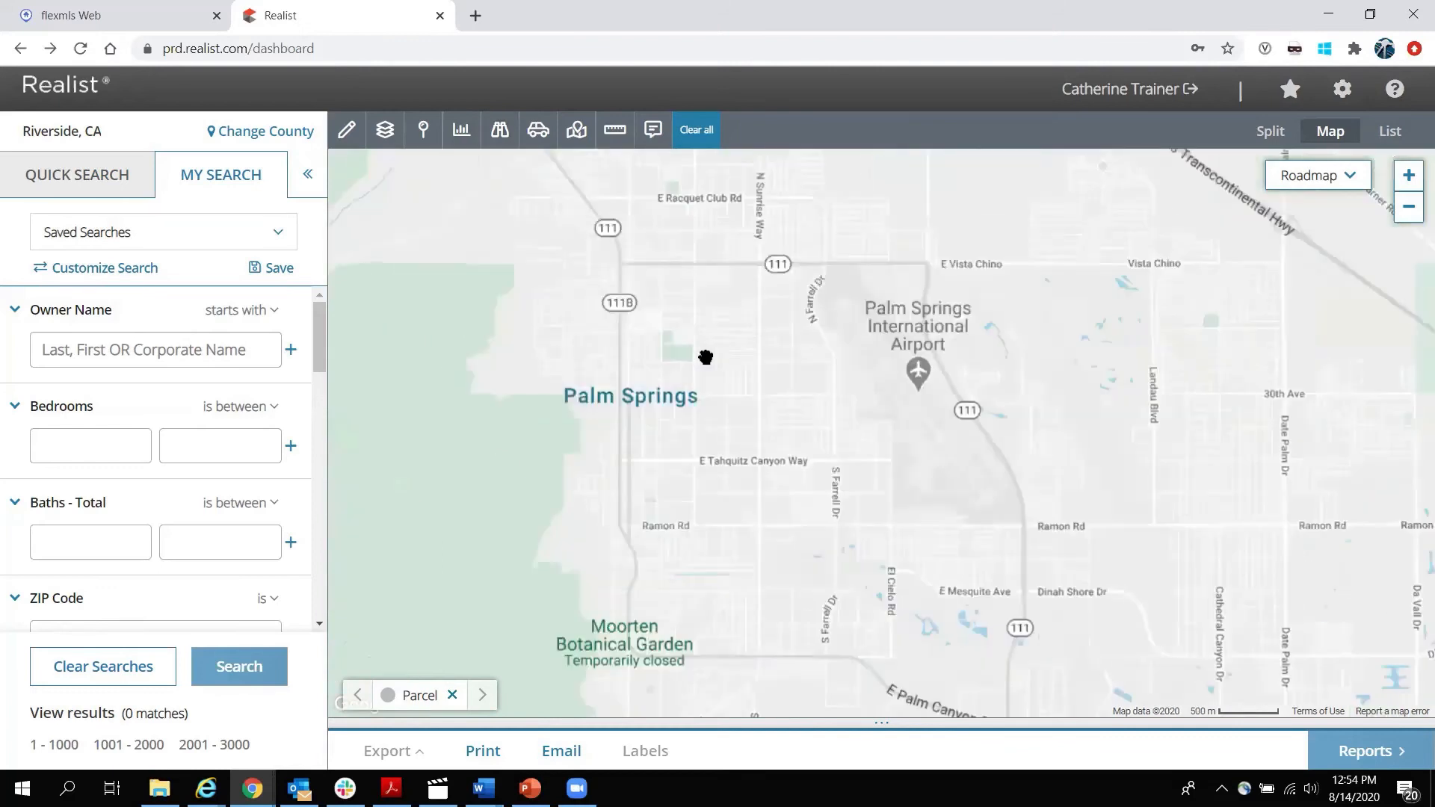
{"action": "scroll", "coordinate": [753, 366], "scroll_direction": "up", "scroll_amount": 1}
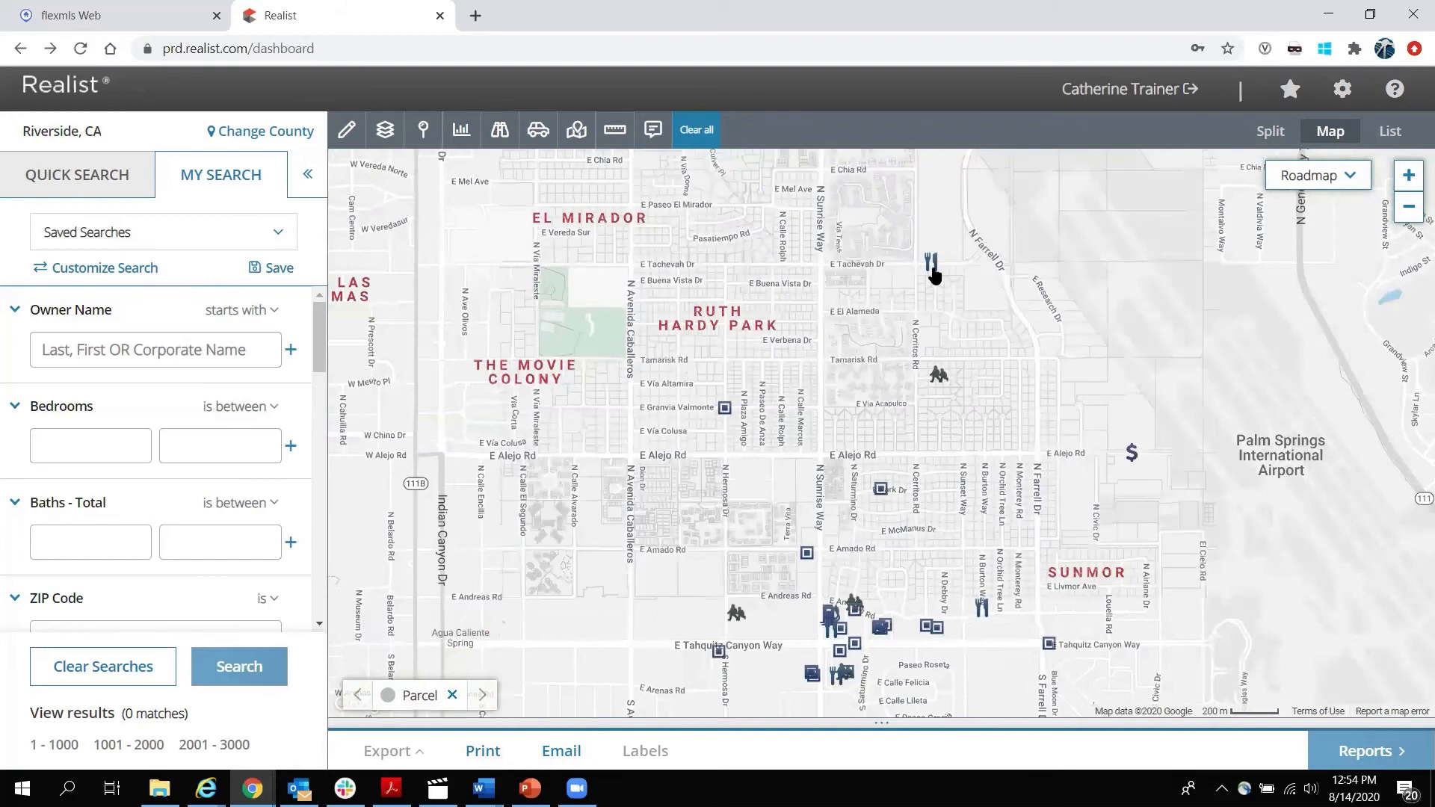
{"action": "left_click", "coordinate": [931, 263]}
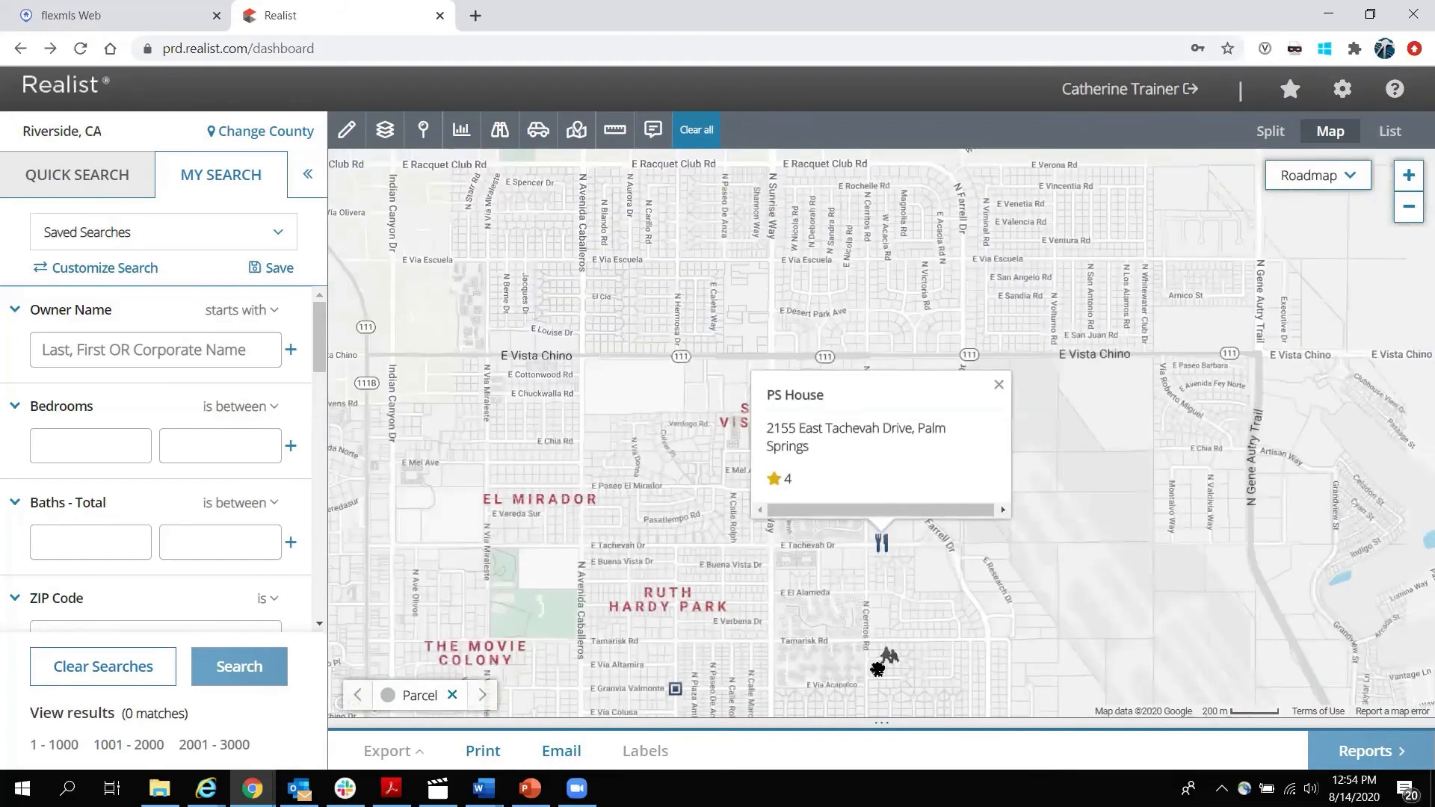
{"action": "left_click", "coordinate": [889, 656]}
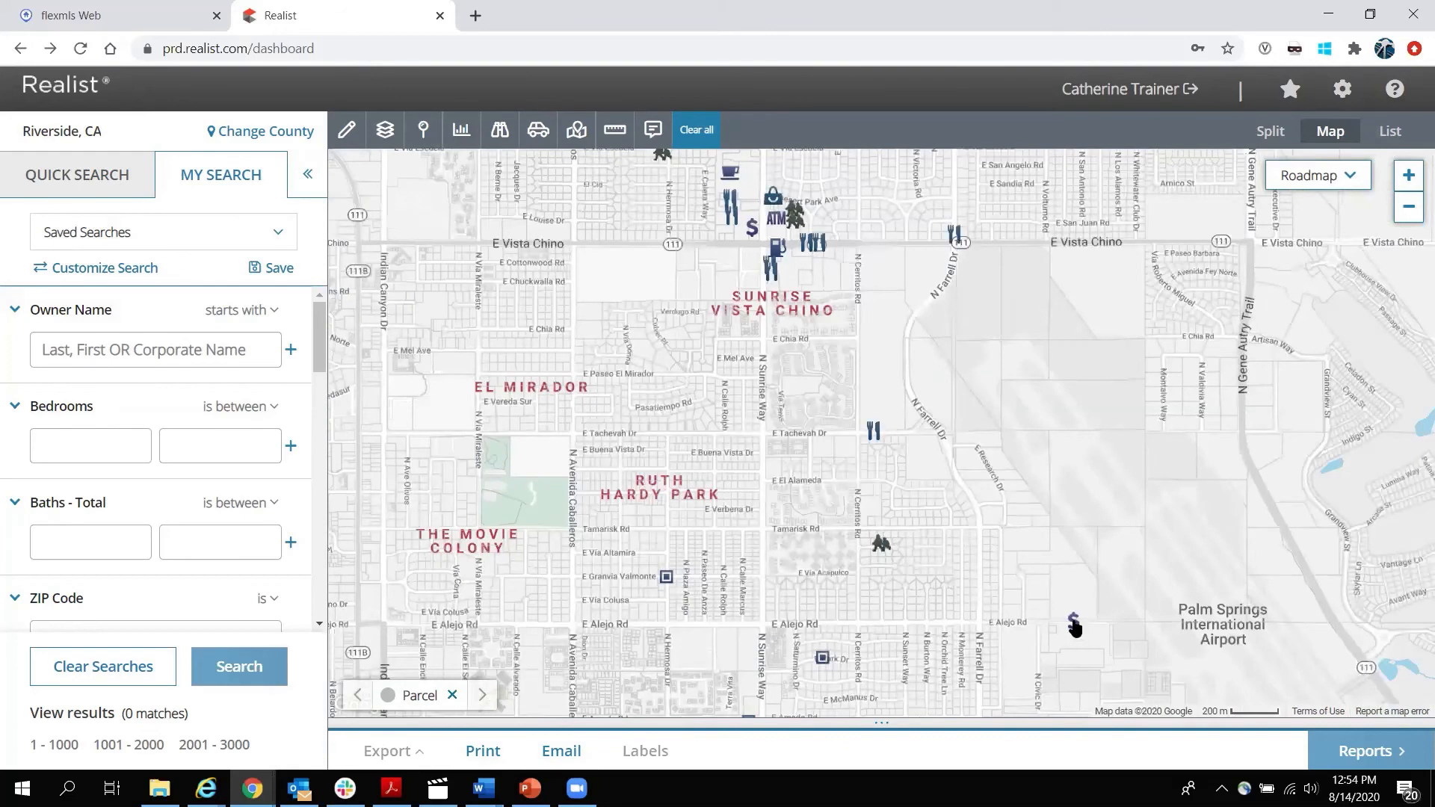
{"action": "left_click", "coordinate": [1074, 623]}
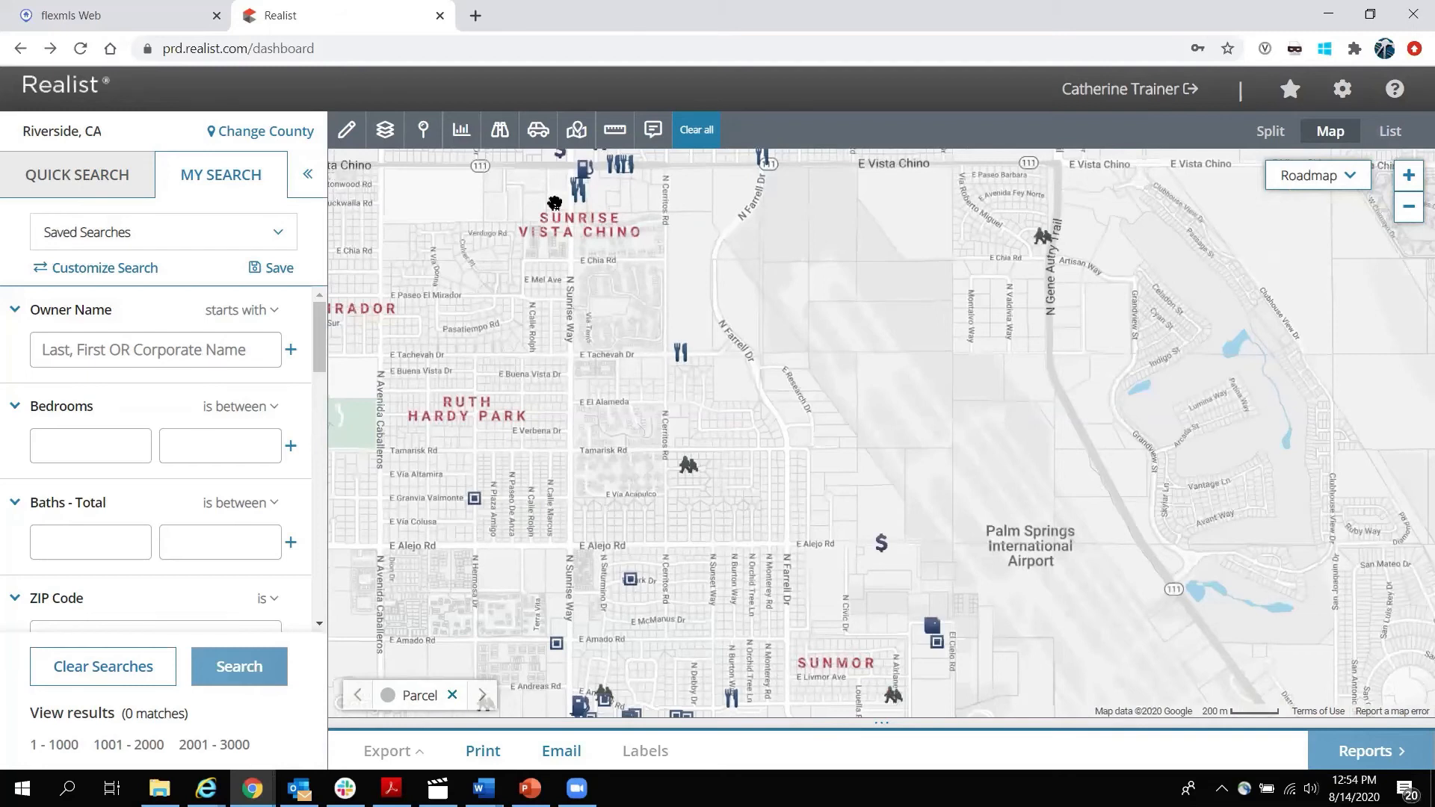
Uncheck all twelve points-of-interest categories, Arts And Entertainment through Transportation.
{"action": "left_click", "coordinate": [500, 129]}
{"action": "left_click", "coordinate": [502, 197]}
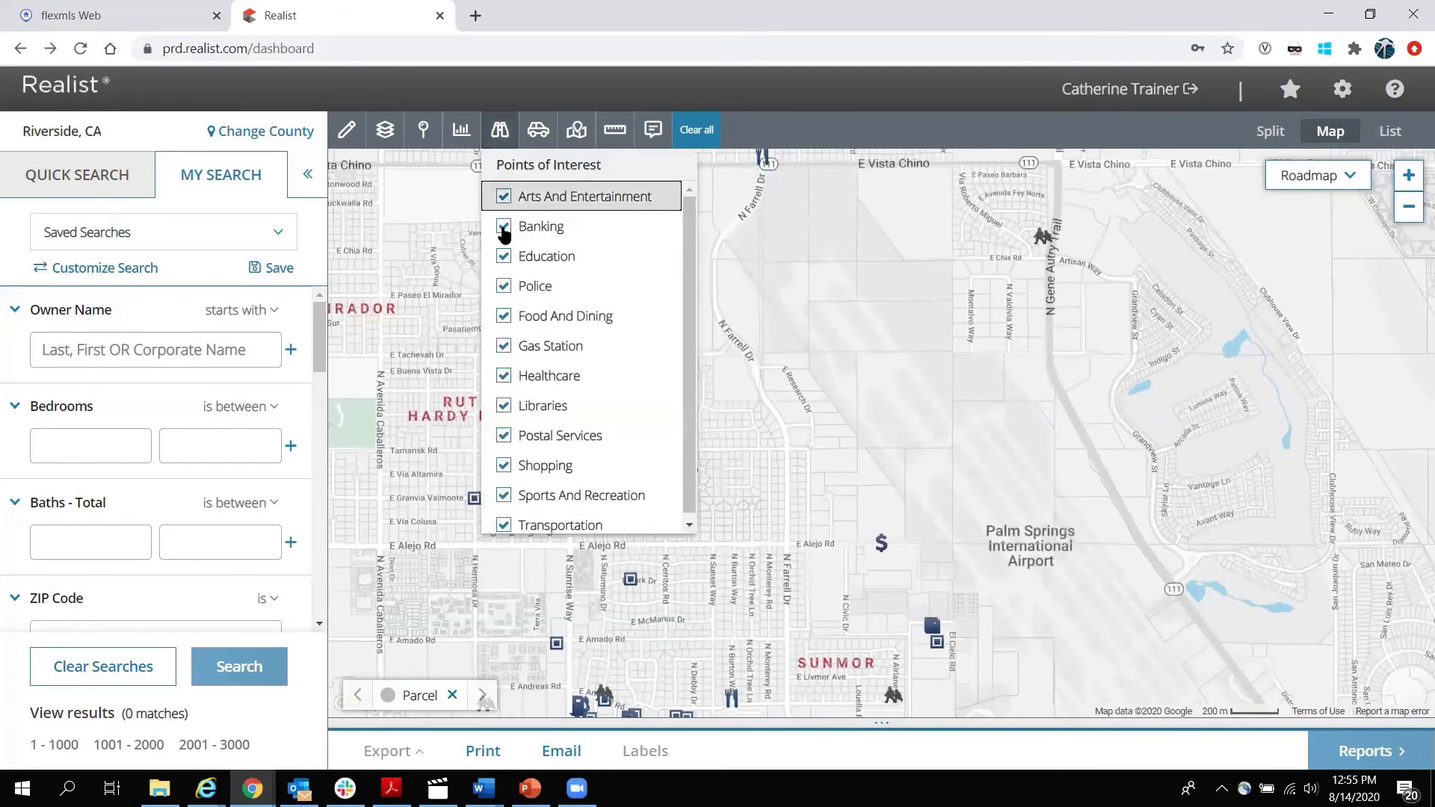
{"action": "left_click", "coordinate": [503, 225]}
{"action": "left_click", "coordinate": [503, 255]}
{"action": "left_click", "coordinate": [503, 286]}
{"action": "left_click", "coordinate": [503, 315]}
{"action": "left_click", "coordinate": [503, 345]}
{"action": "left_click", "coordinate": [503, 375]}
{"action": "left_click", "coordinate": [503, 405]}
{"action": "left_click", "coordinate": [503, 435]}
{"action": "left_click", "coordinate": [502, 465]}
{"action": "left_click", "coordinate": [503, 495]}
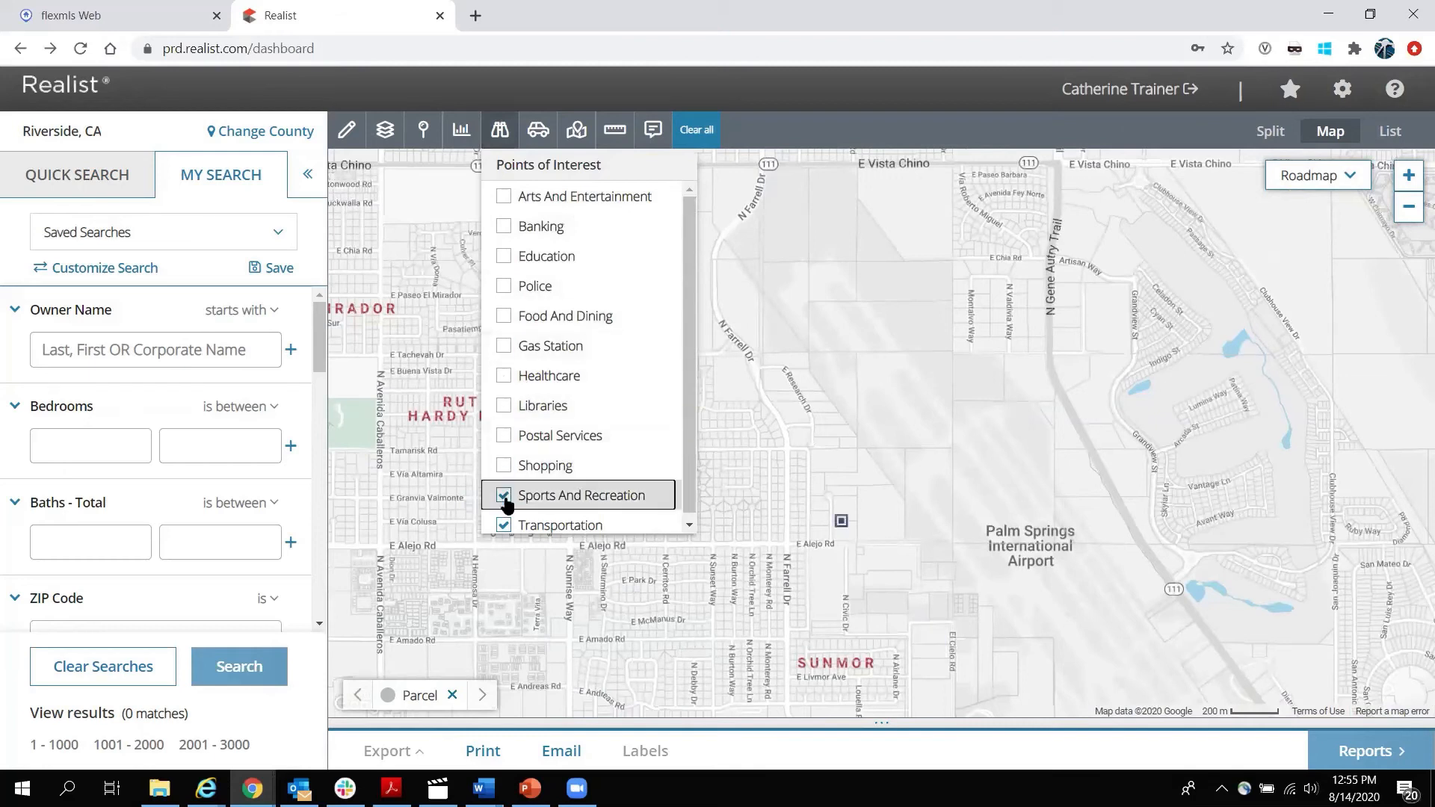
{"action": "left_click", "coordinate": [503, 525]}
{"action": "left_click", "coordinate": [541, 144]}
Set driving directions from a Biskra Rd, Rancho Mirage address to 123 Main St, Los Angeles.
{"action": "left_click", "coordinate": [539, 142]}
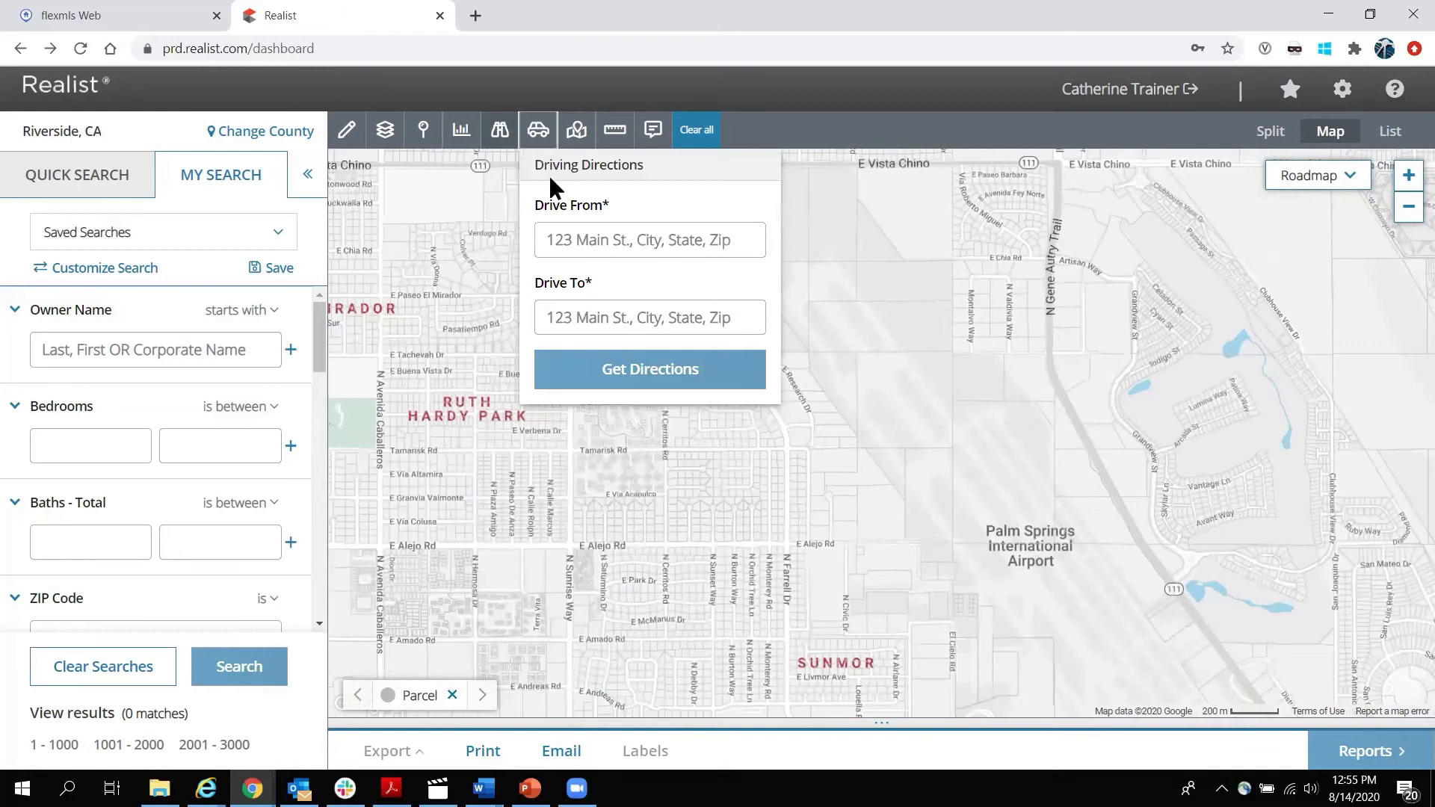
{"action": "left_click", "coordinate": [575, 243]}
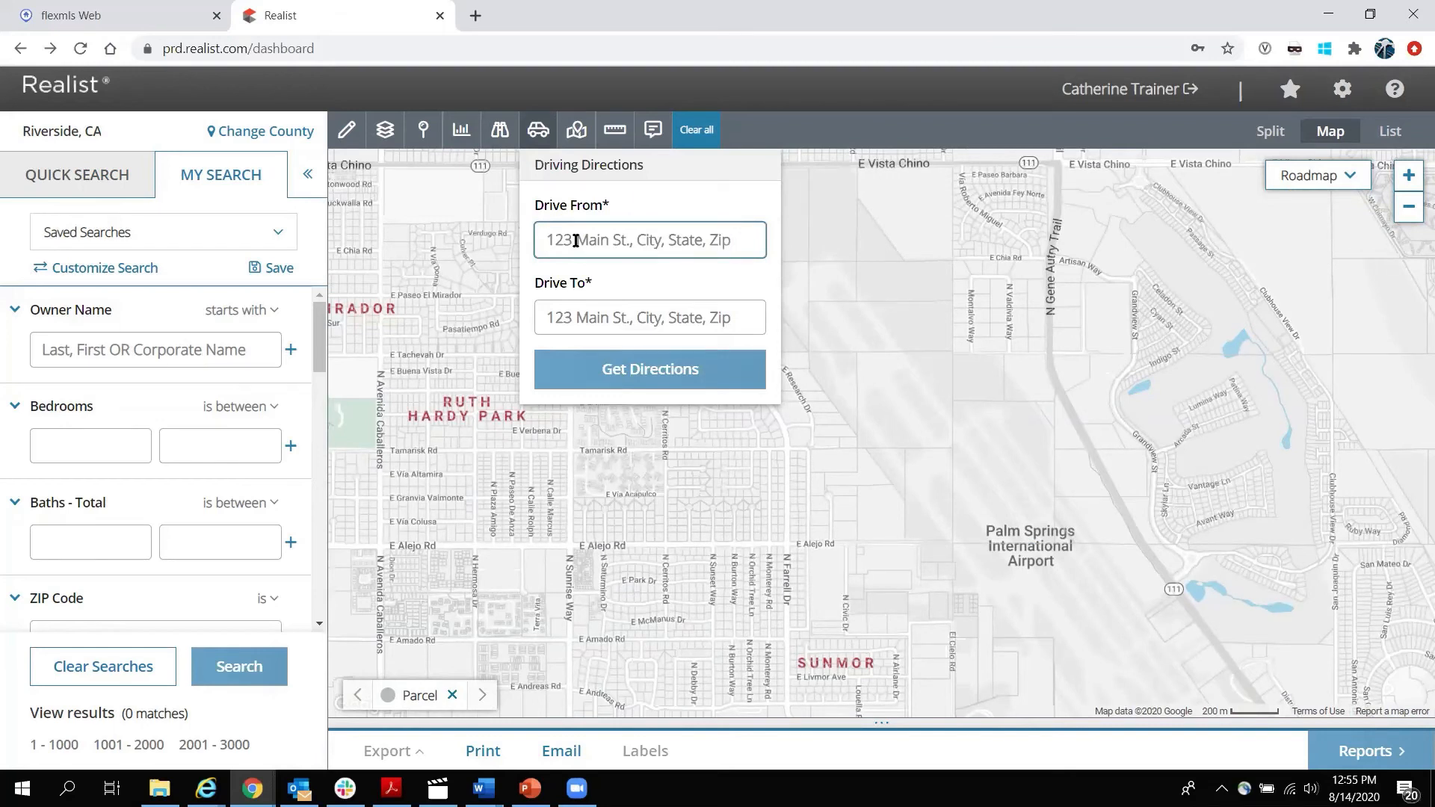
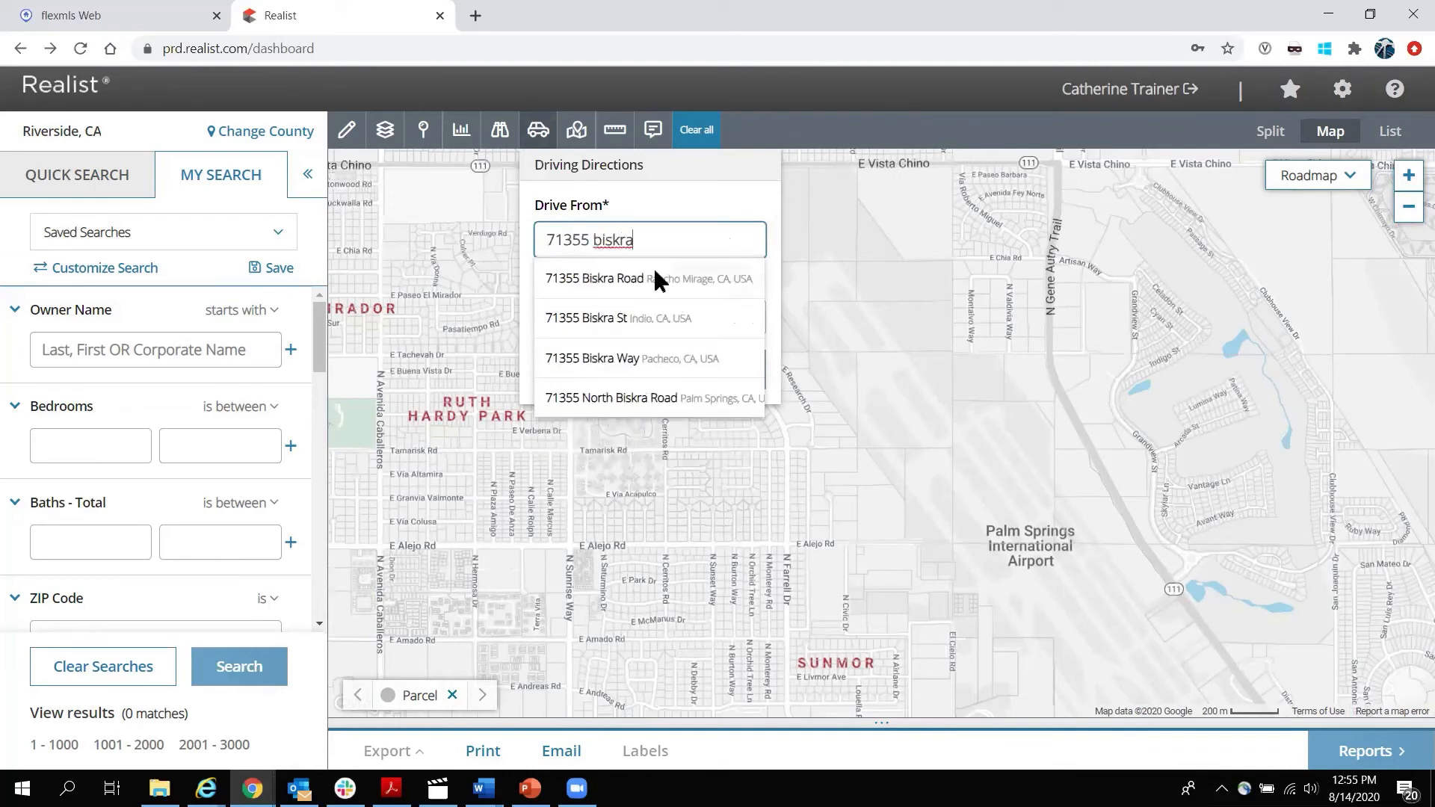
{"action": "left_click", "coordinate": [654, 277]}
{"action": "left_click", "coordinate": [627, 323]}
{"action": "type", "text": "123 main st ca"}
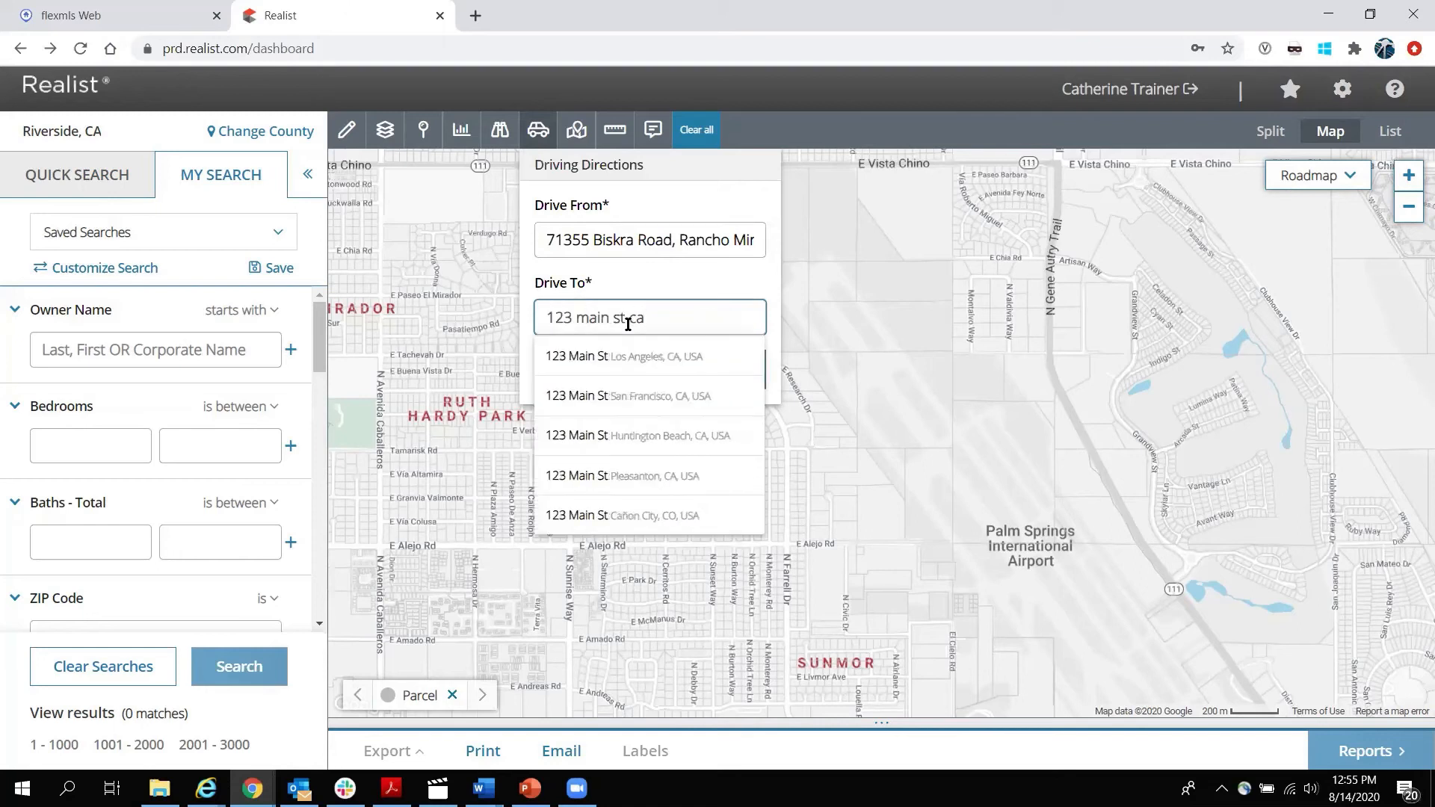
{"action": "left_click", "coordinate": [631, 357]}
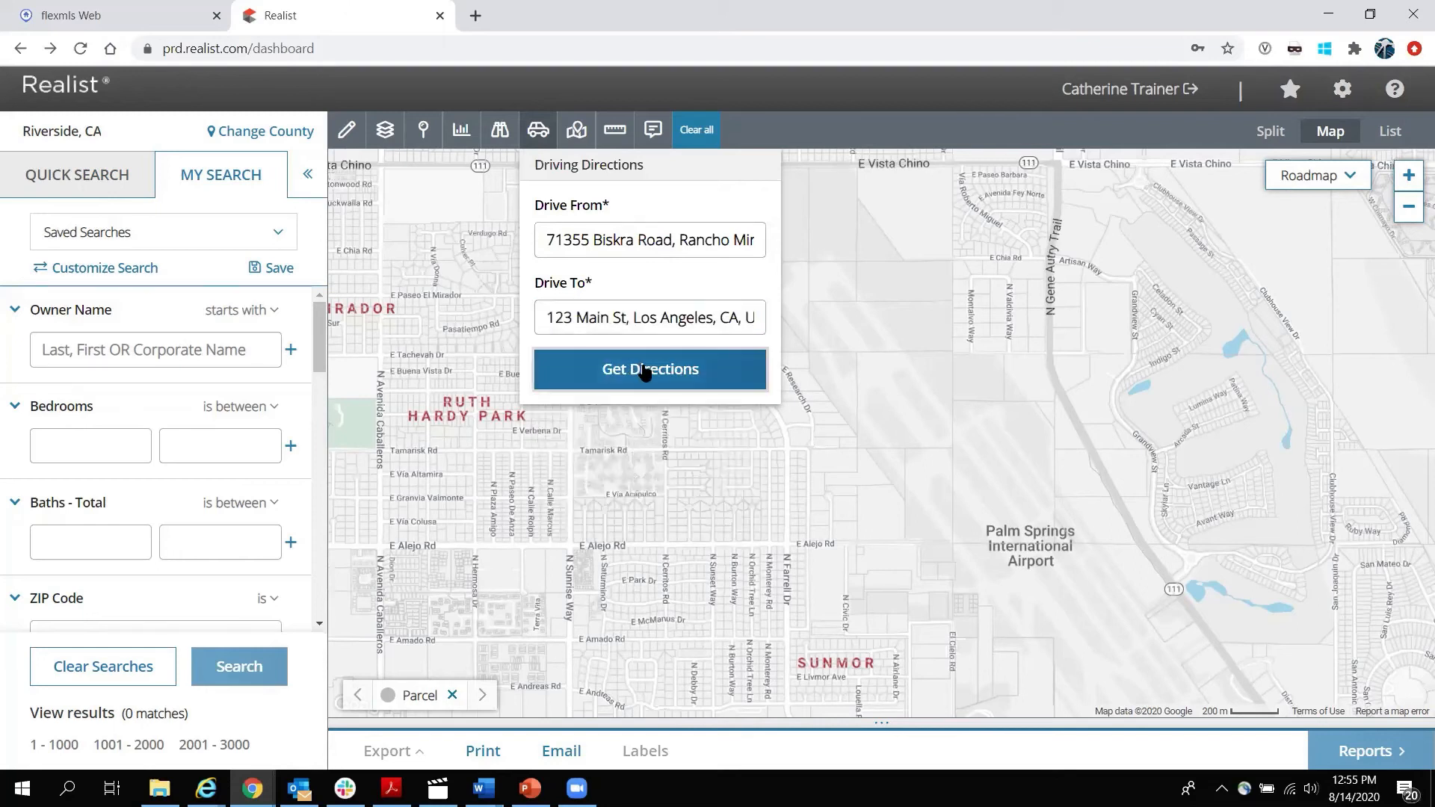
Calculate the 120-mile route, review its steps, then clear it from the map.
{"action": "left_click", "coordinate": [645, 371]}
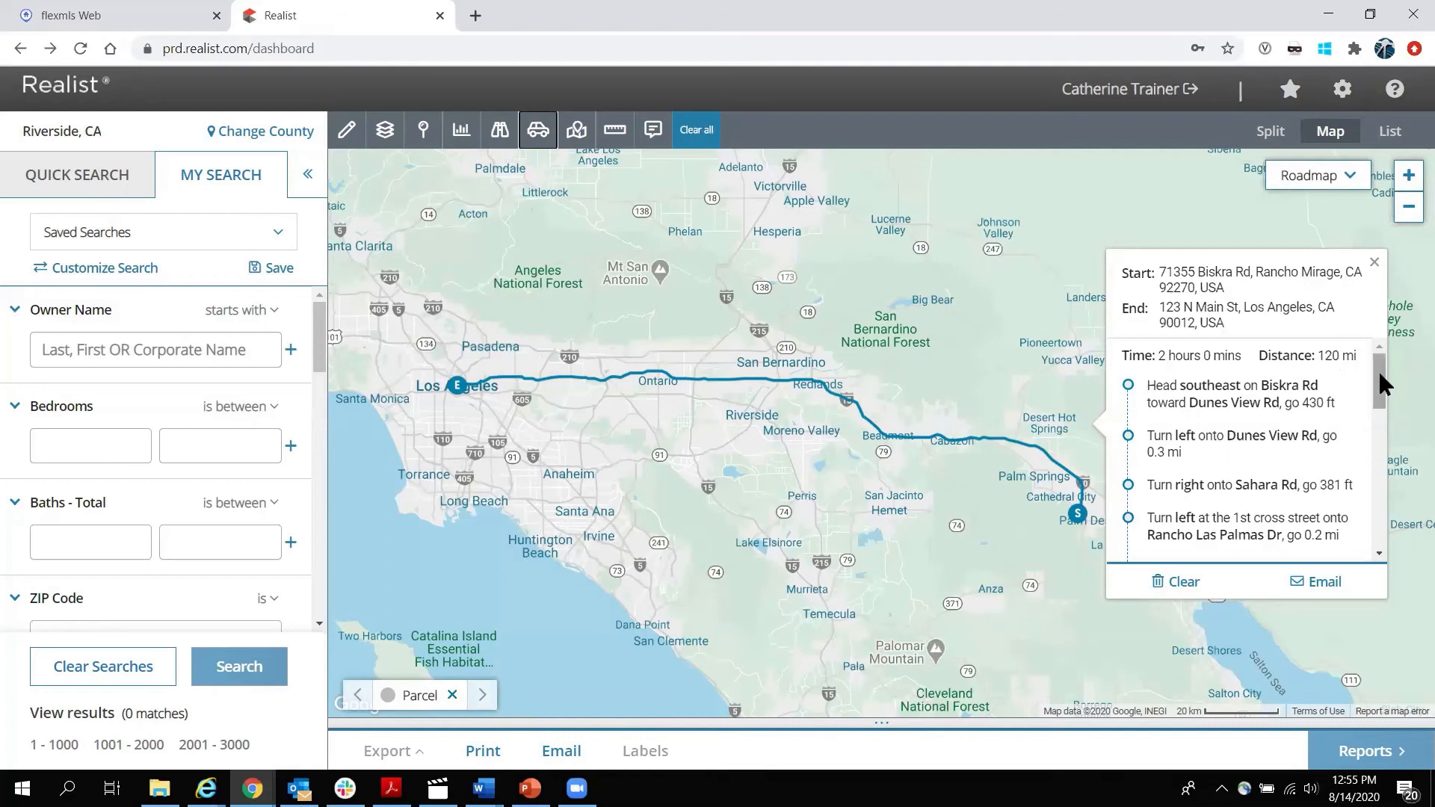
{"action": "mouse_move", "coordinate": [1380, 369]}
{"action": "left_mouse_down"}
{"action": "mouse_move", "coordinate": [1381, 479]}
{"action": "mouse_move", "coordinate": [1379, 364]}
{"action": "left_mouse_up"}
{"action": "left_click", "coordinate": [1191, 581]}
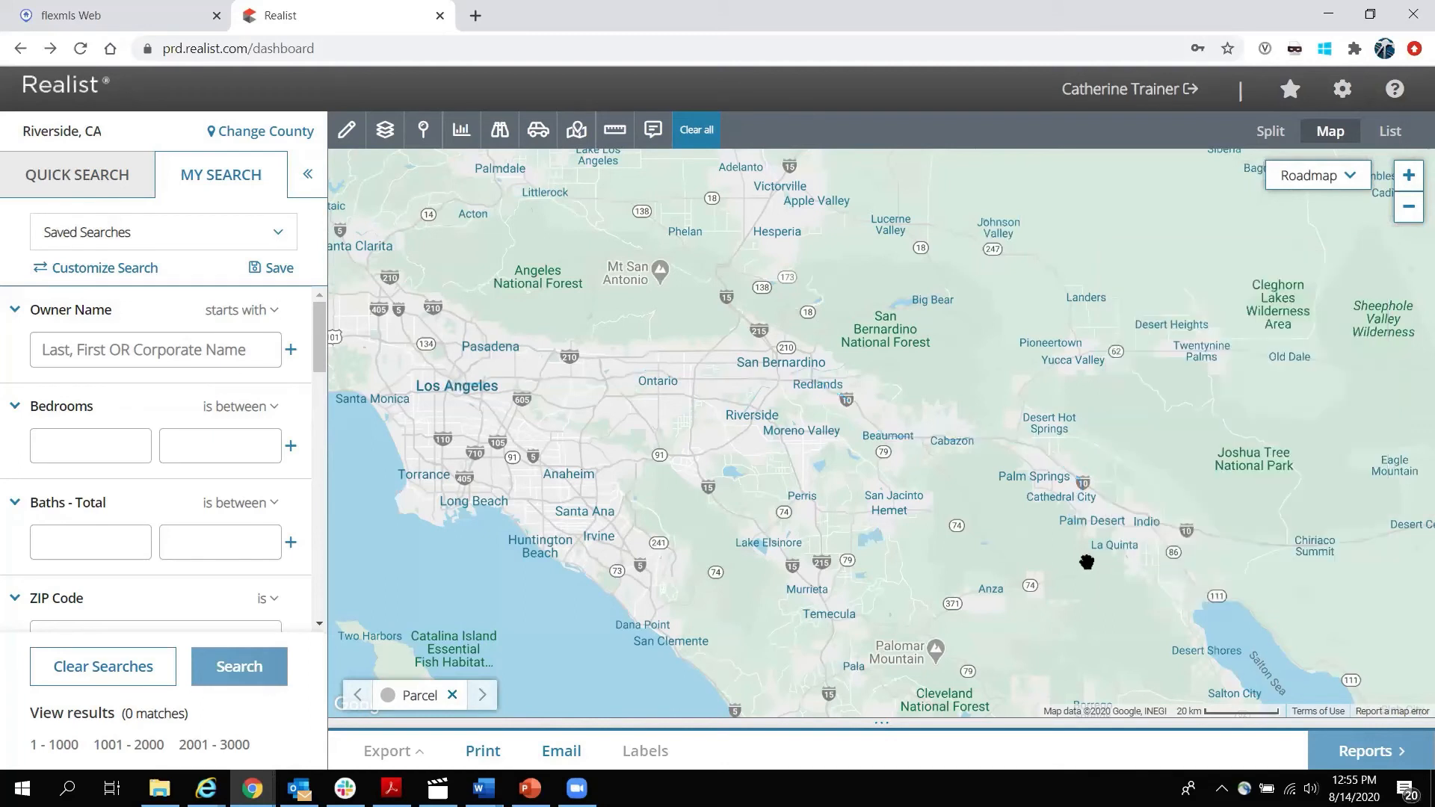
Locate 'salton se' as Salton Sea, California on the map, then empty the address field.
{"action": "left_click_drag", "start_coordinate": [1117, 570], "coordinate": [970, 365]}
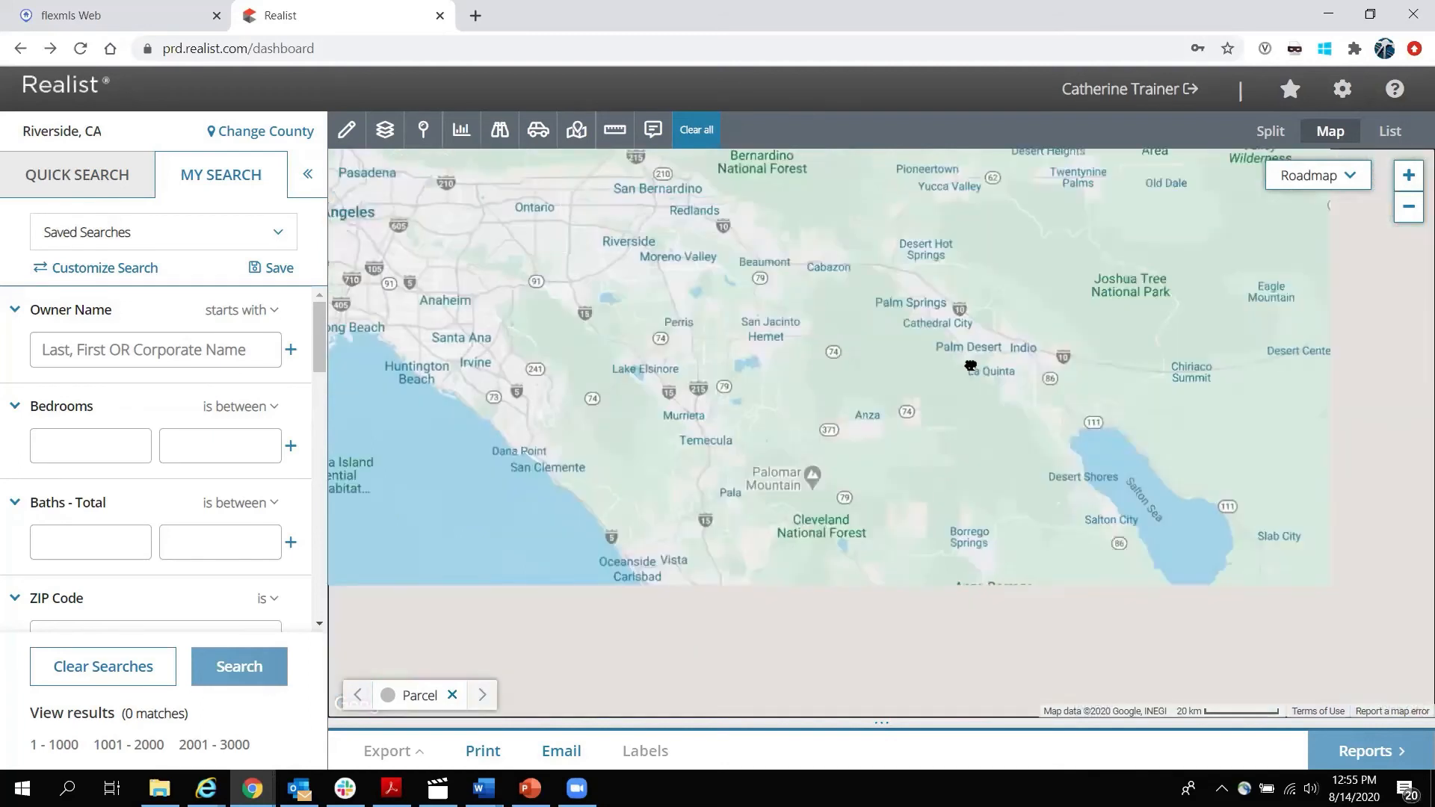
{"action": "left_click", "coordinate": [576, 132]}
{"action": "left_click", "coordinate": [634, 240]}
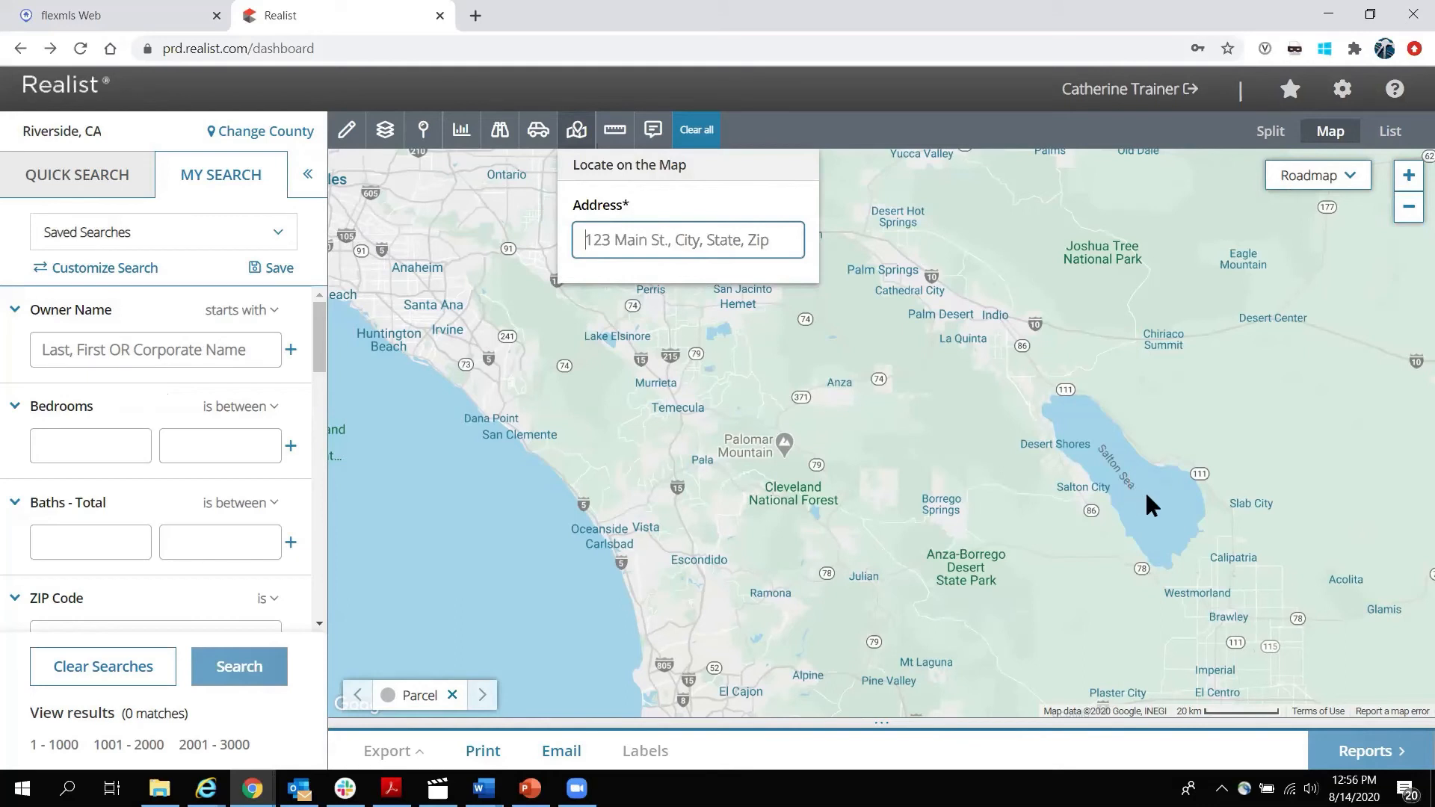
{"action": "type", "text": "s"}
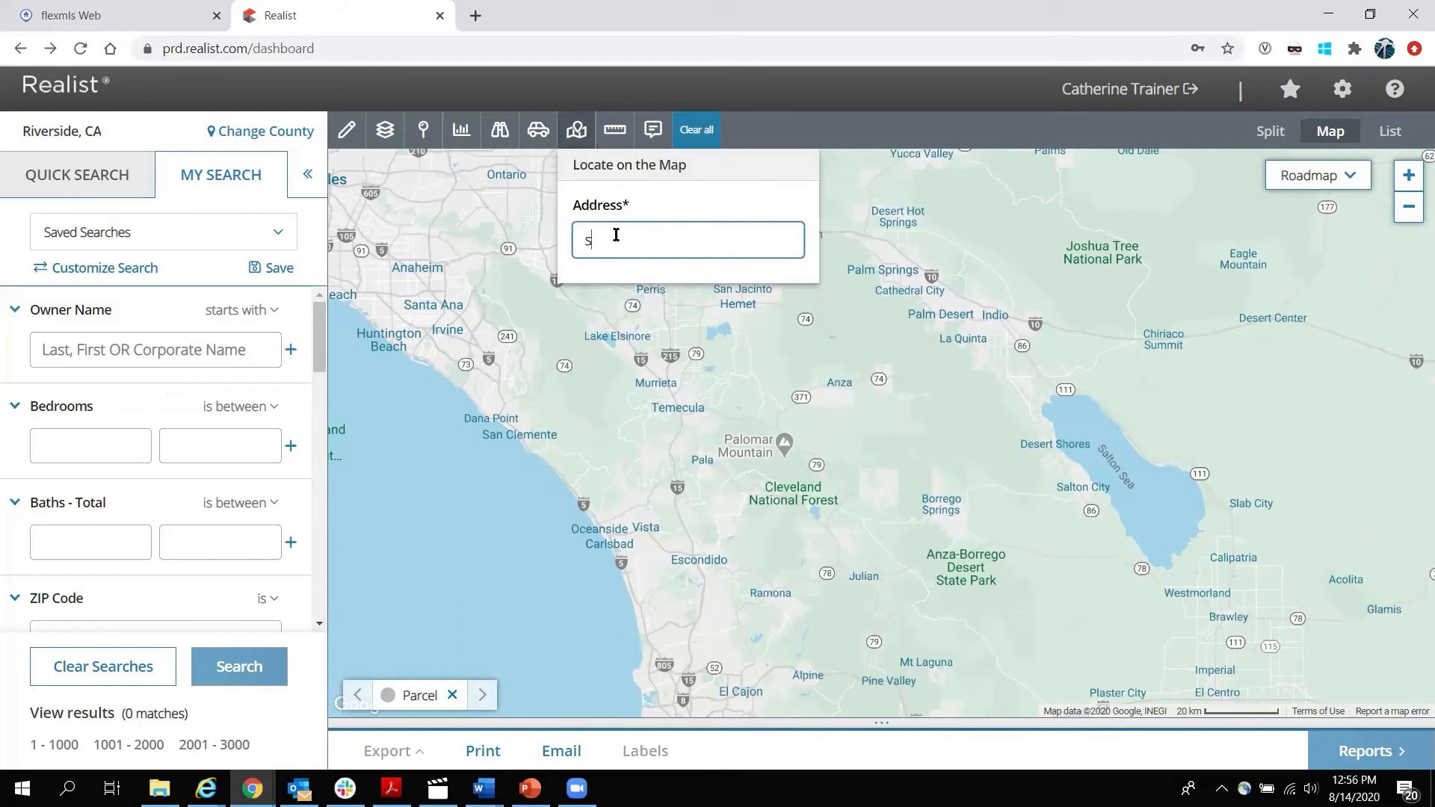
{"action": "type", "text": "alton sea"}
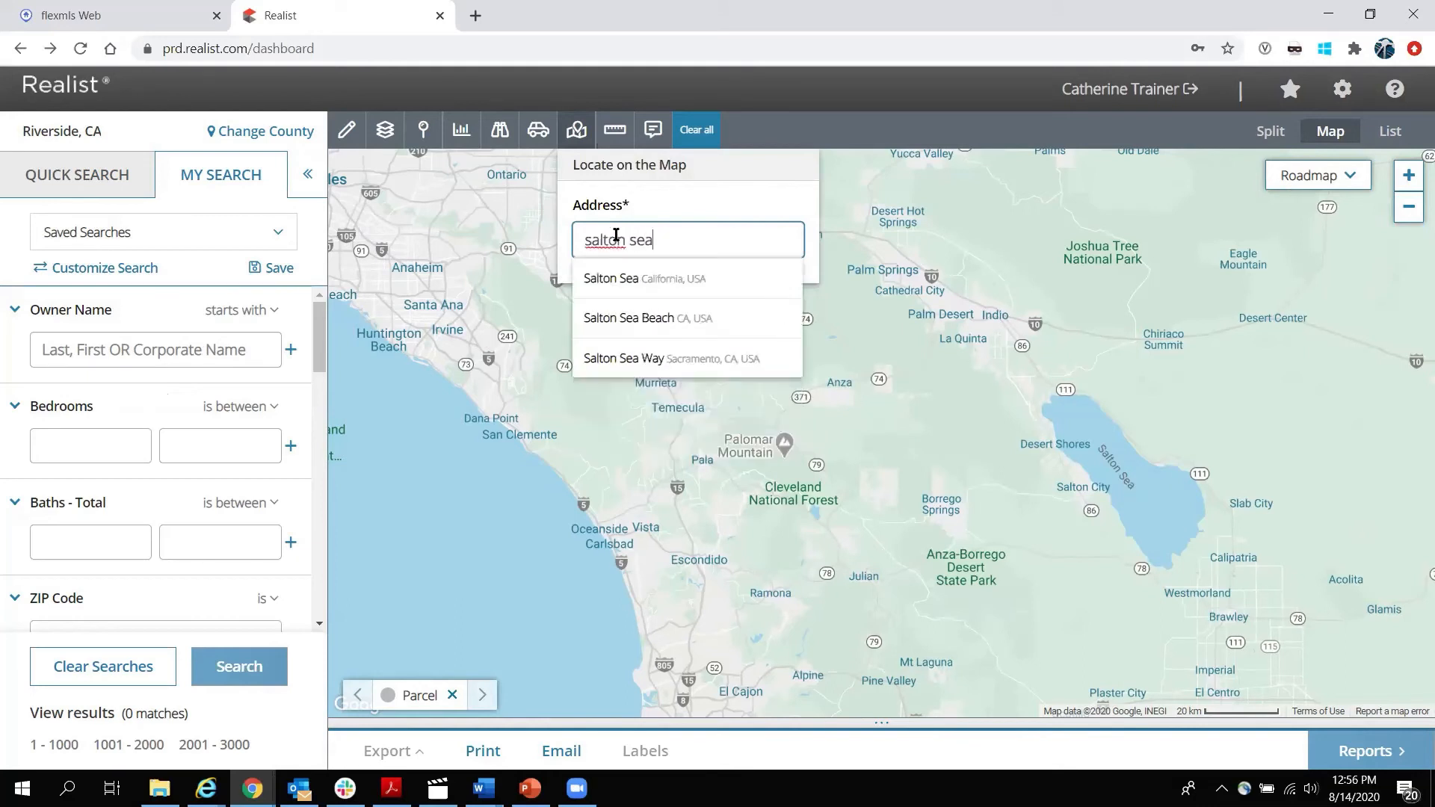
{"action": "left_click", "coordinate": [643, 276]}
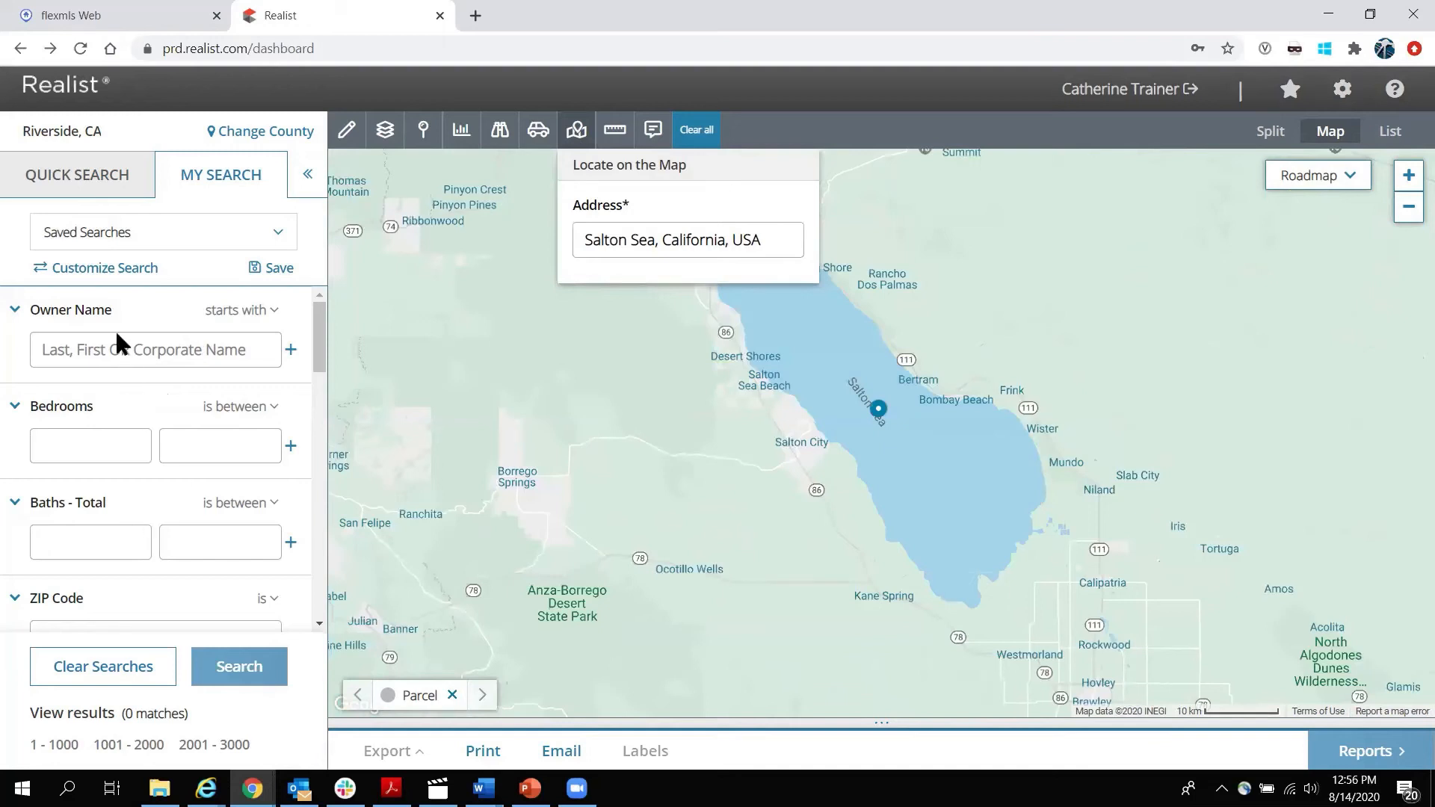
{"action": "left_click_drag", "start_coordinate": [775, 240], "coordinate": [572, 230]}
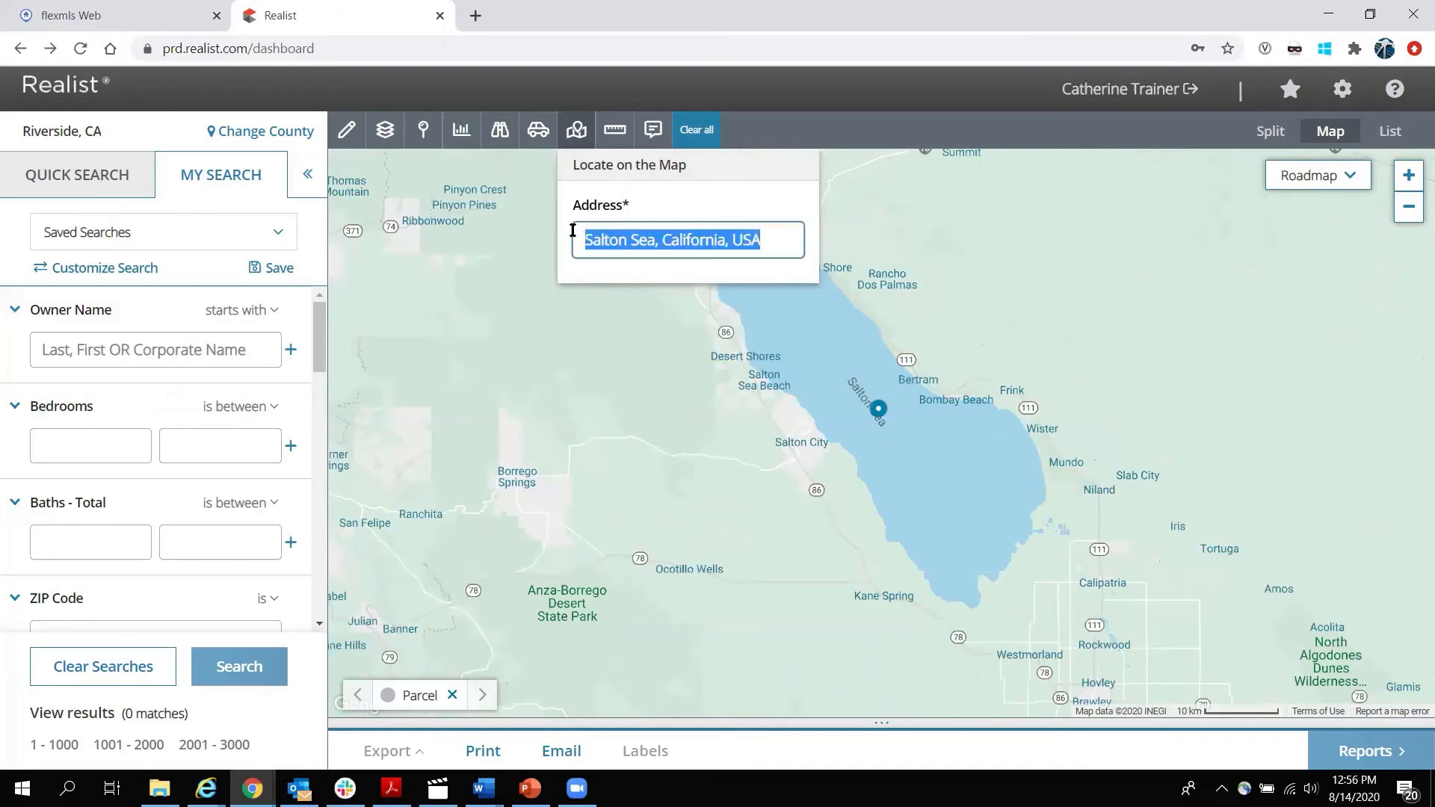
{"action": "key", "text": "BackSpace"}
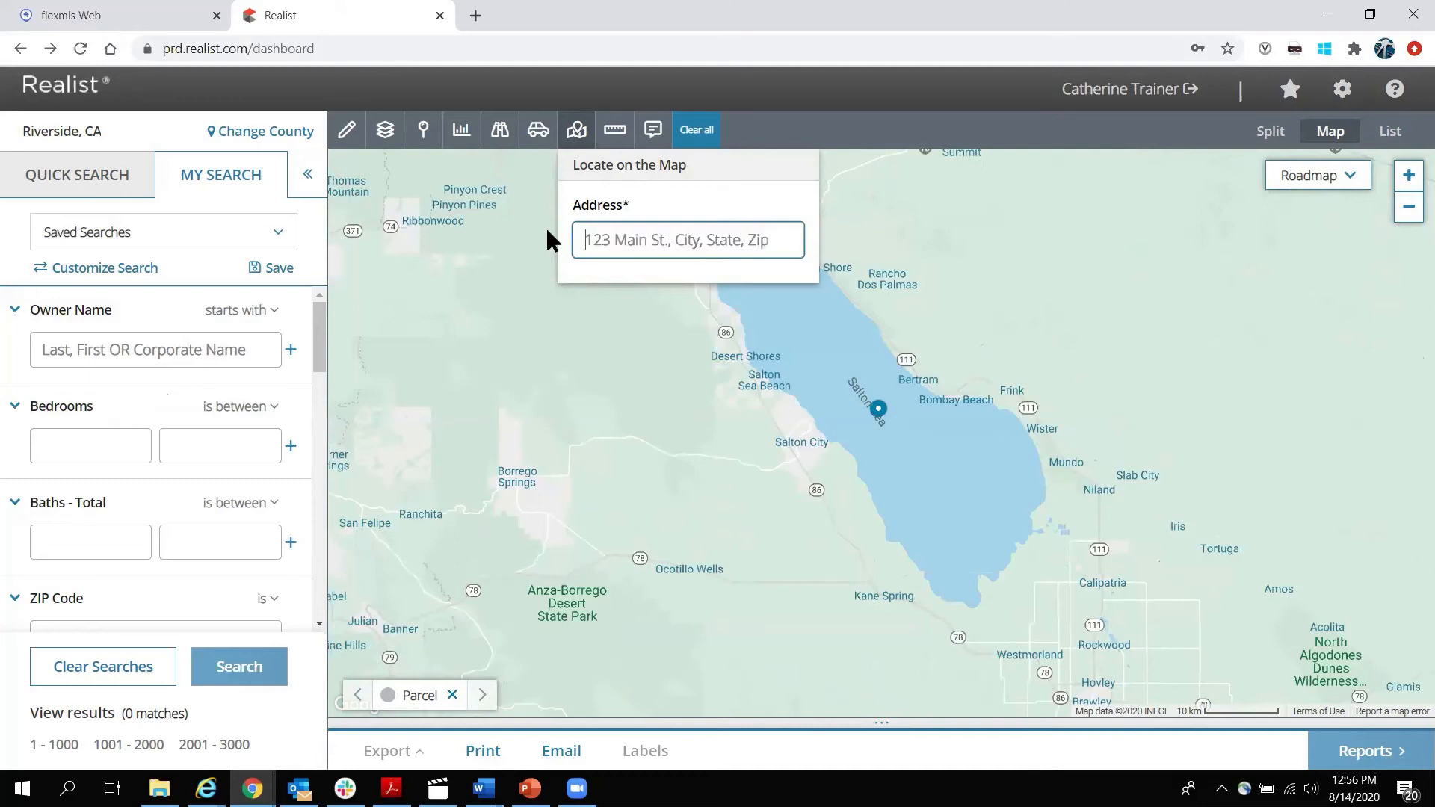
{"action": "left_click", "coordinate": [614, 130]}
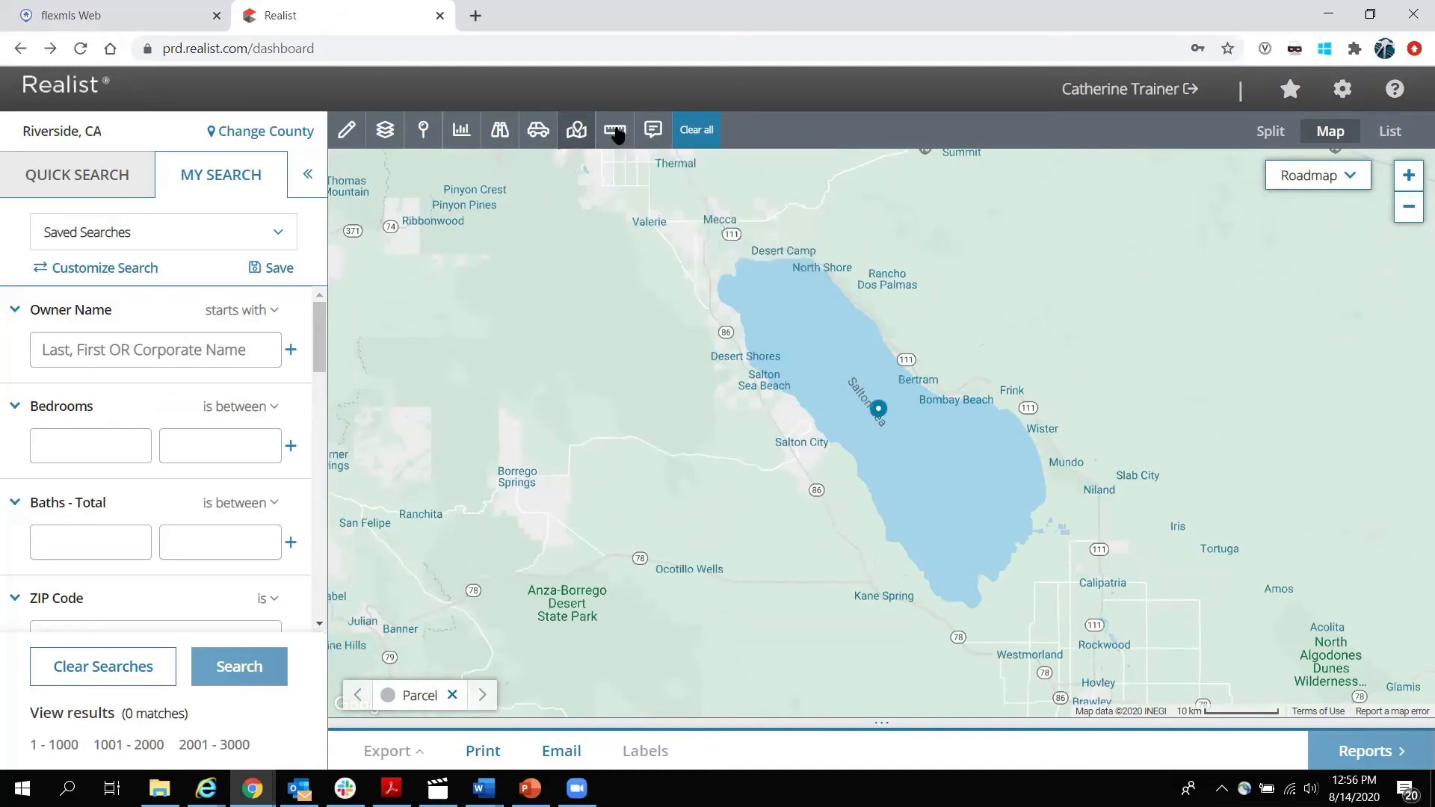
Draw a measurement line across the Salton Sea, read its 176183.63 Ft length, then delete it.
{"action": "left_click", "coordinate": [737, 274]}
{"action": "double_click", "coordinate": [1027, 539]}
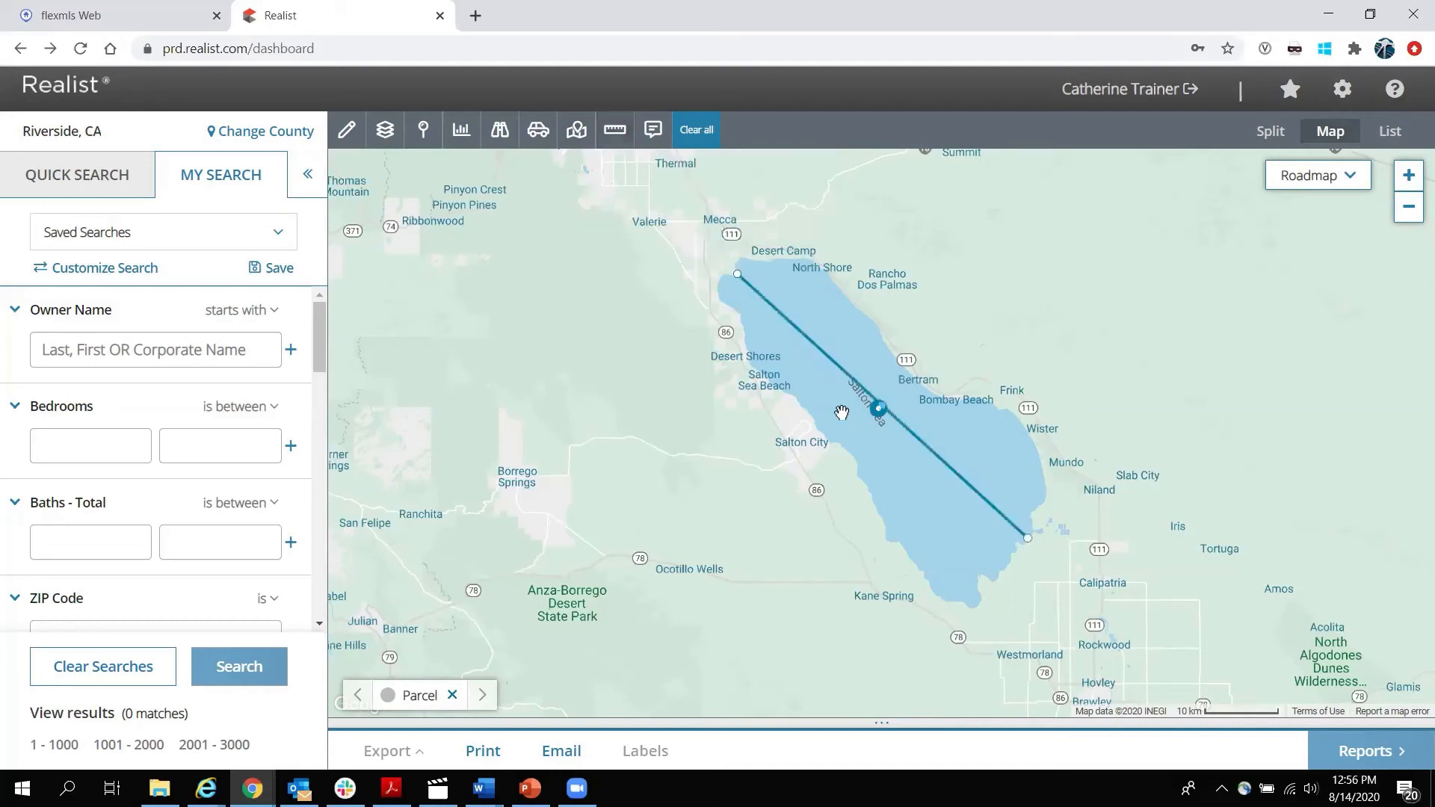
{"action": "left_click", "coordinate": [927, 446]}
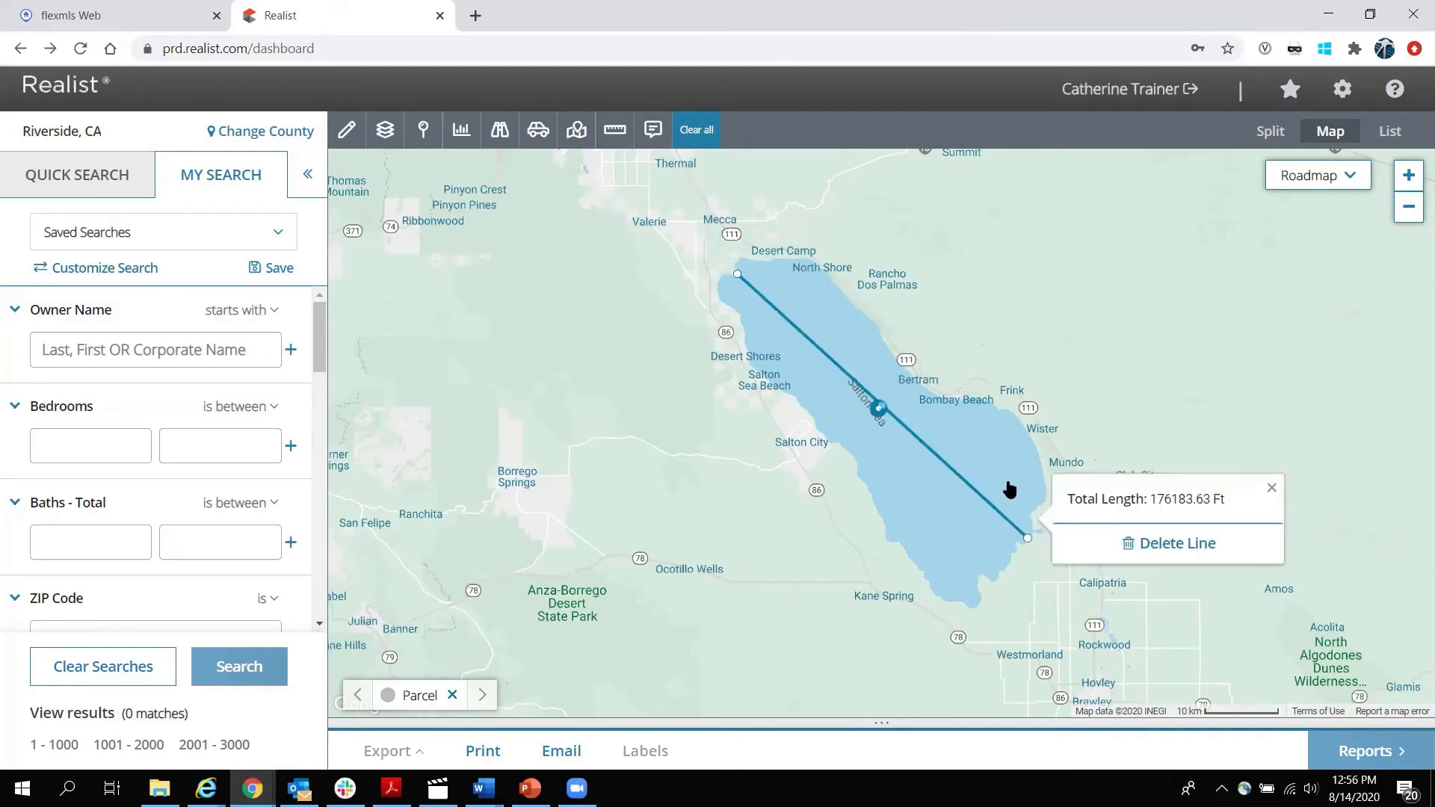
{"action": "left_click", "coordinate": [1178, 544]}
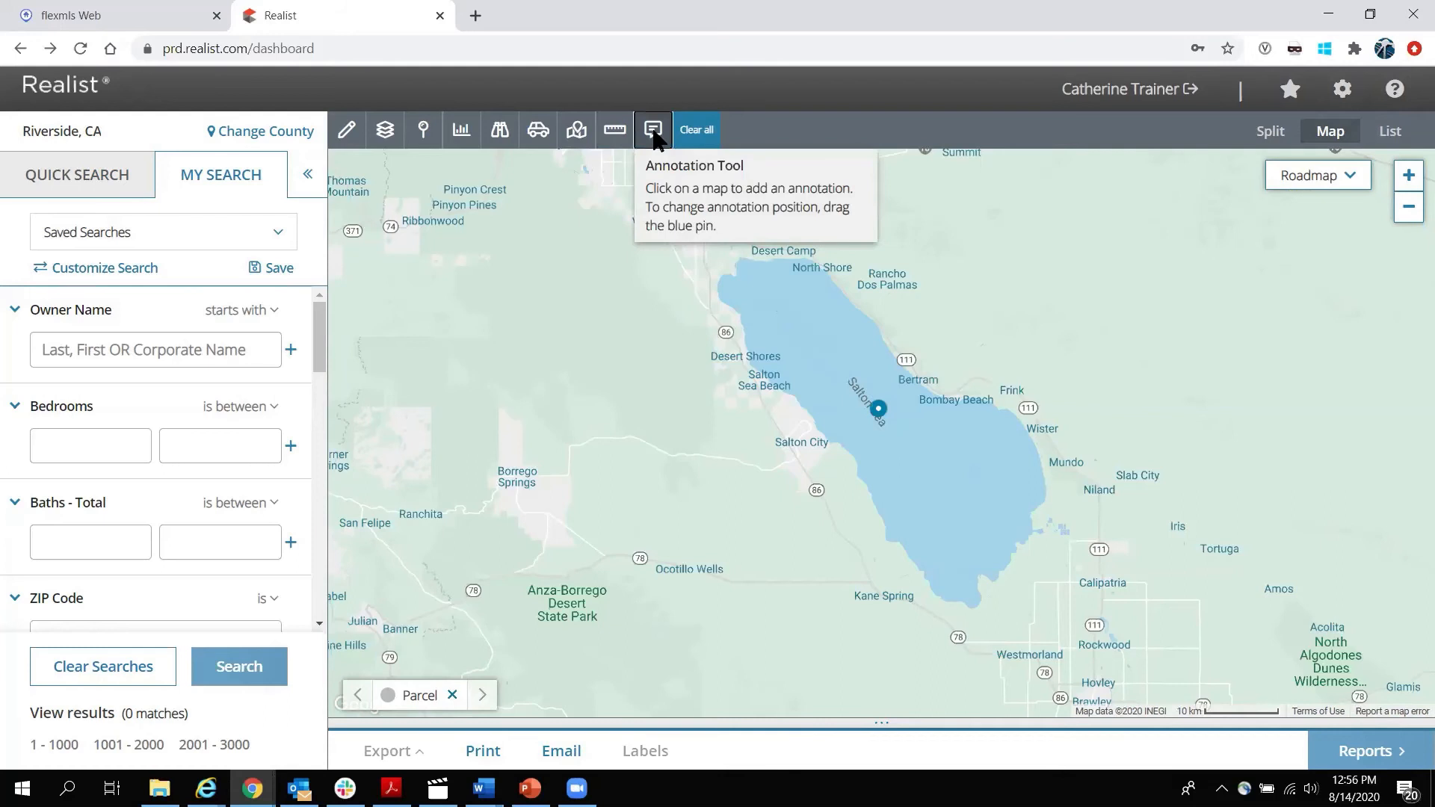
{"action": "left_click", "coordinate": [931, 448]}
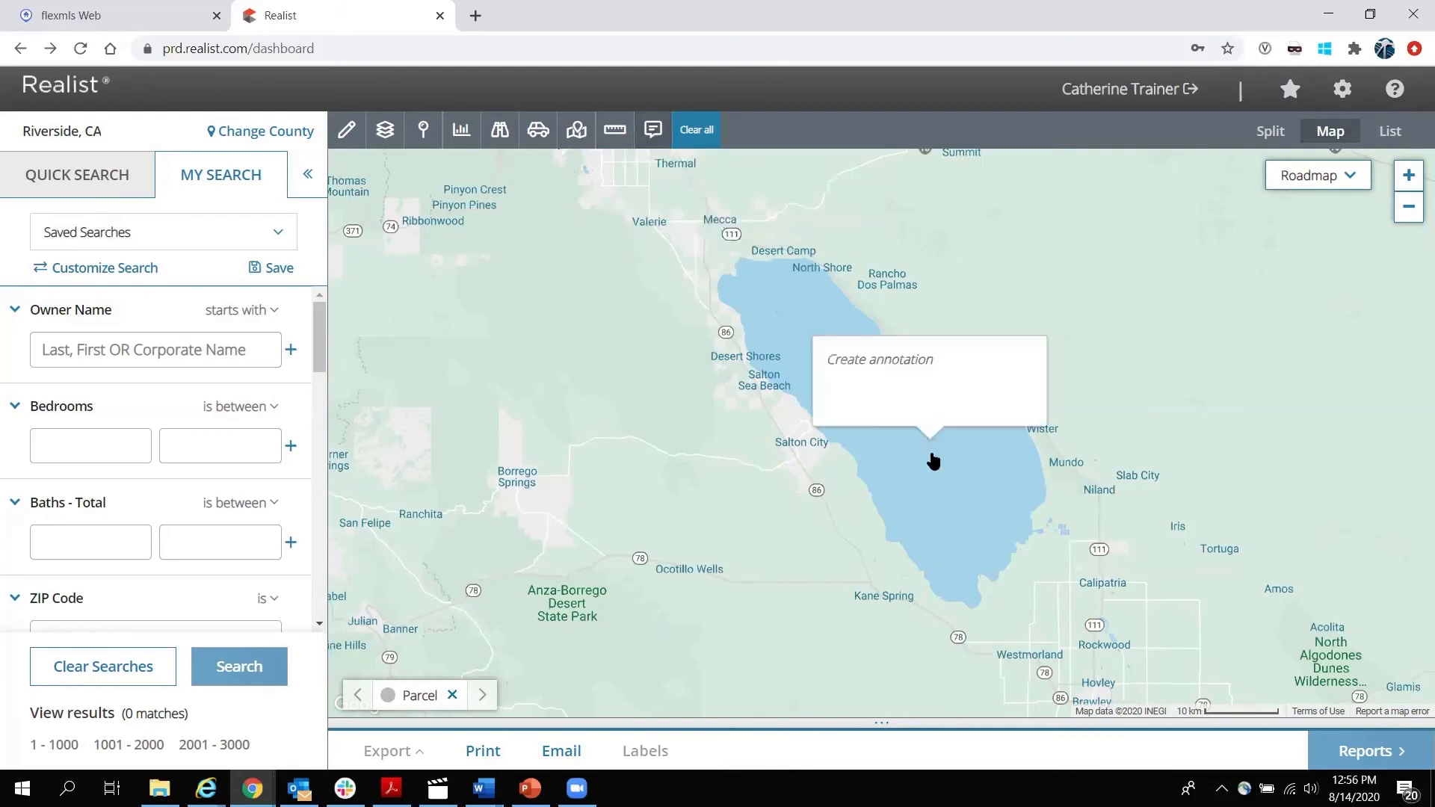
{"action": "left_click", "coordinate": [942, 359]}
{"action": "type", "text": "Great huse with views of the sea!"}
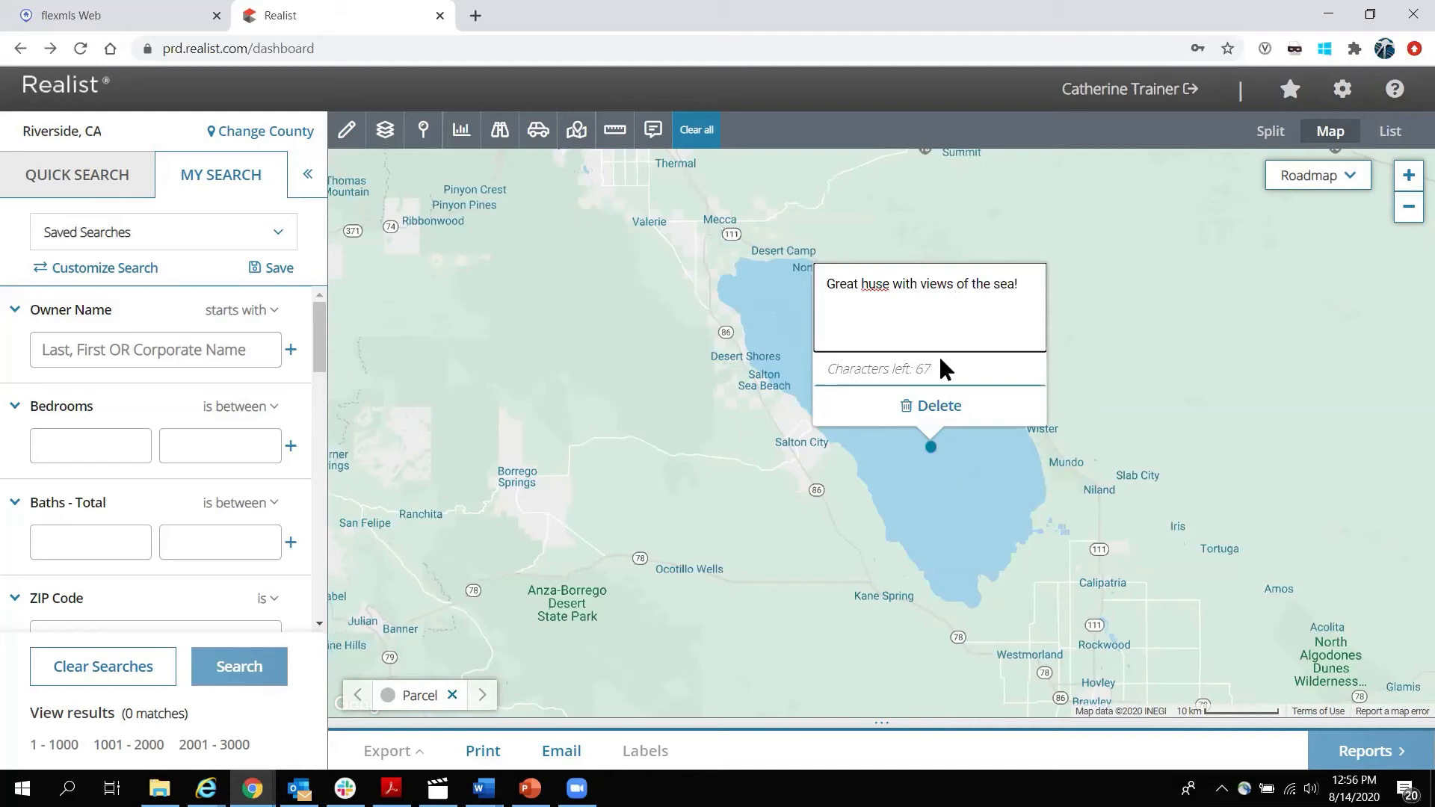
{"action": "left_click", "coordinate": [873, 273]}
{"action": "type", "text": "o"}
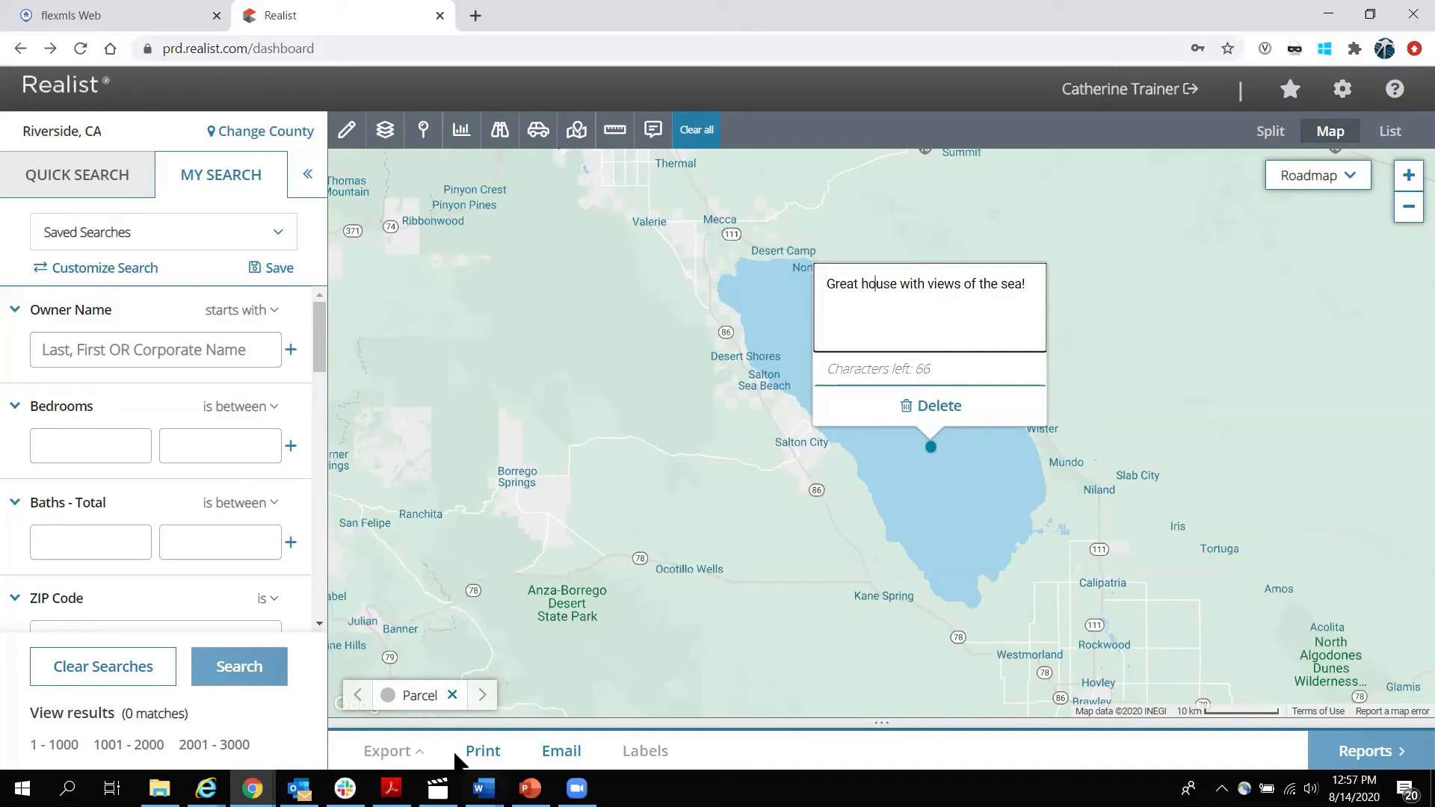
{"action": "left_click", "coordinate": [924, 409]}
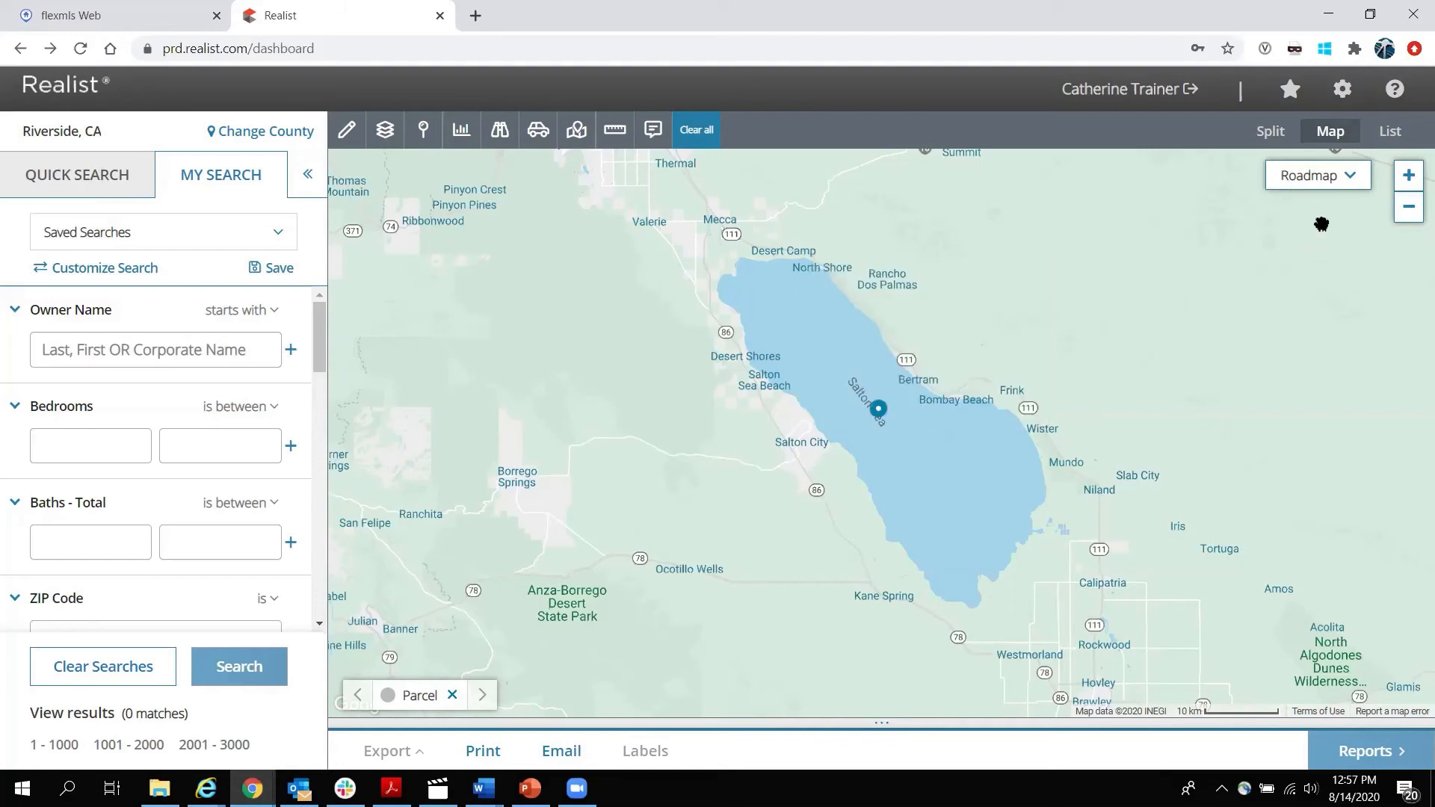
{"action": "left_click", "coordinate": [1271, 133]}
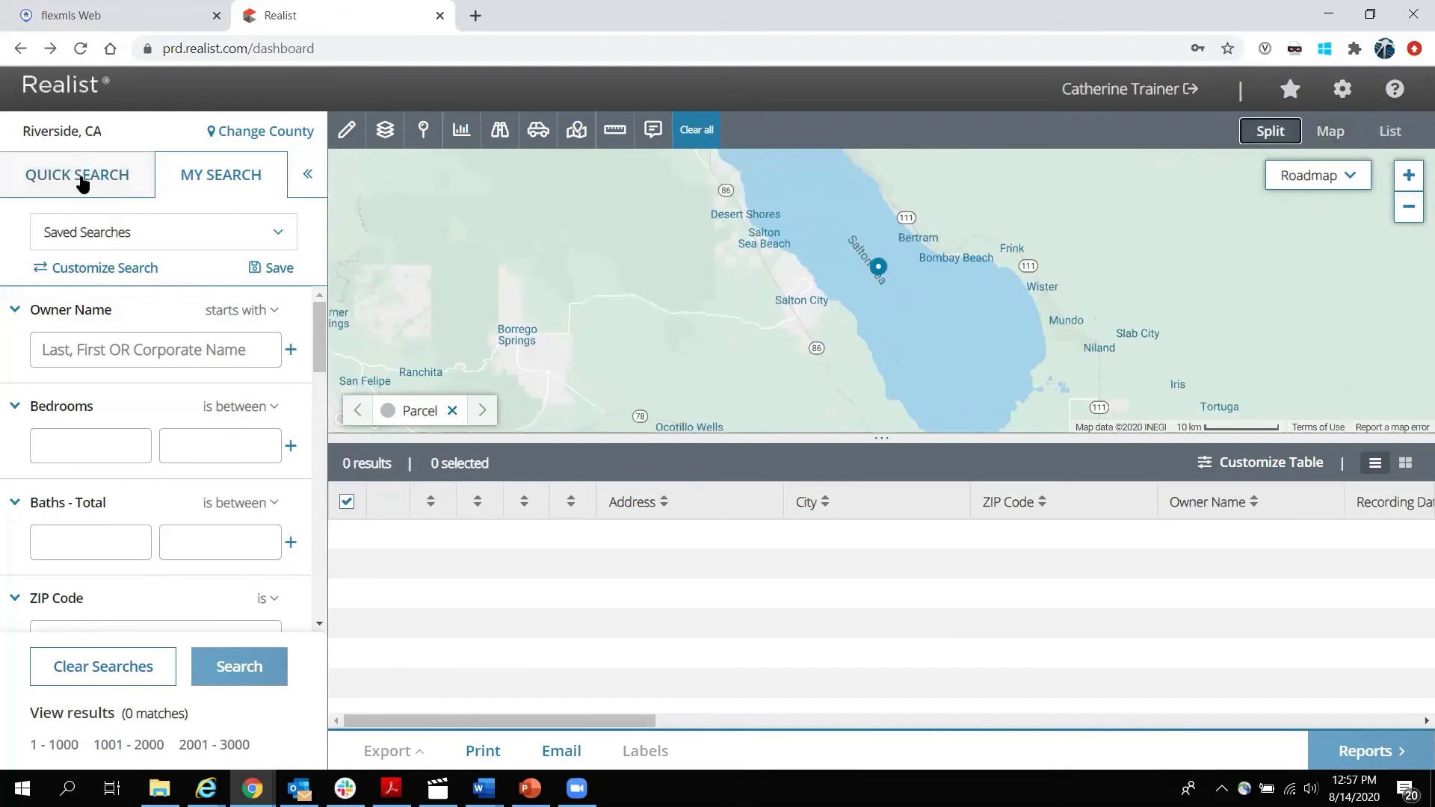
Run a Quick Search on the owner's surname in the Owner Name field.
{"action": "left_click", "coordinate": [83, 179]}
{"action": "left_click", "coordinate": [102, 366]}
{"action": "type", "text": "wilkins"}
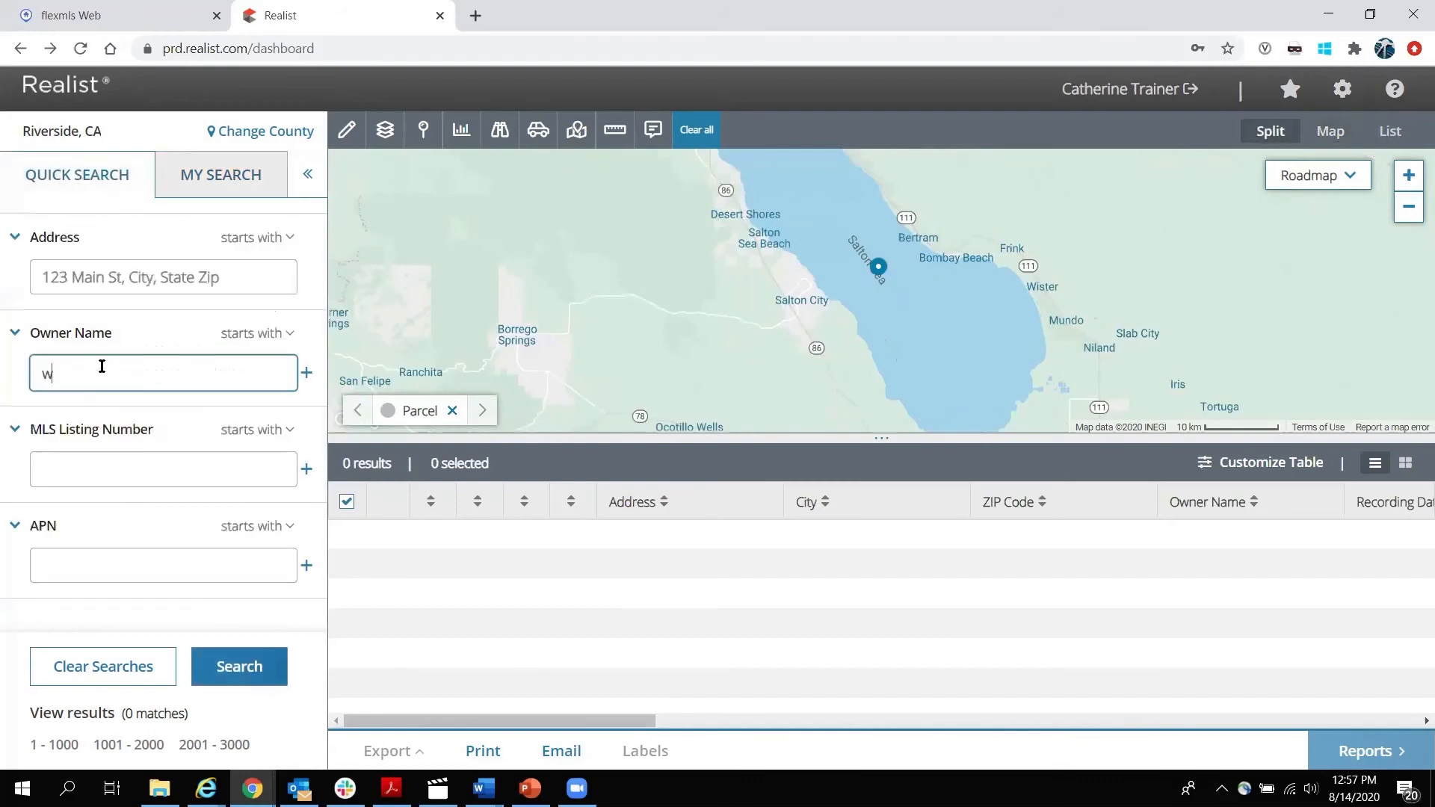
{"action": "key", "text": "Return"}
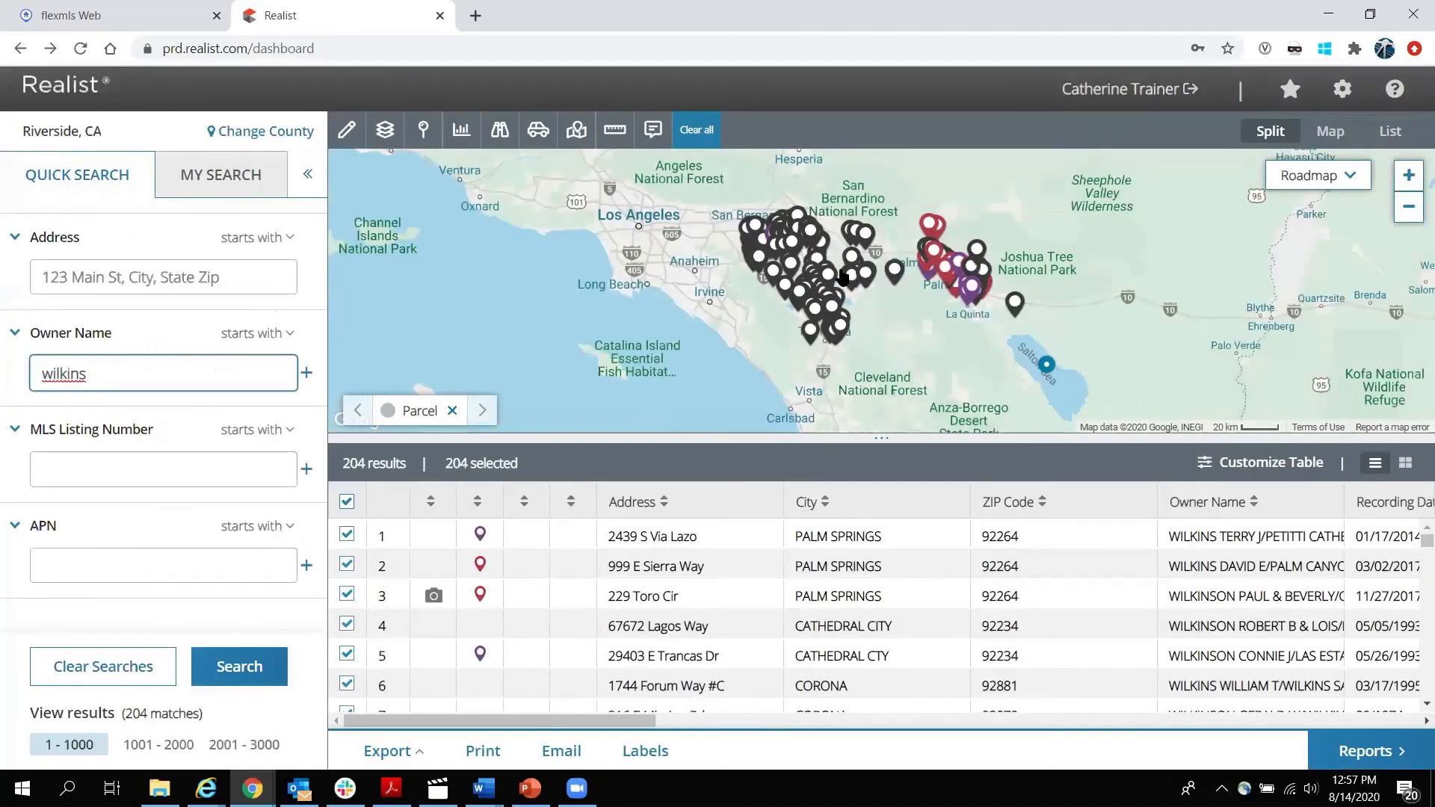
Preview the third and first result's property details, then close the popup.
{"action": "scroll", "coordinate": [842, 276], "scroll_direction": "up", "scroll_amount": 1}
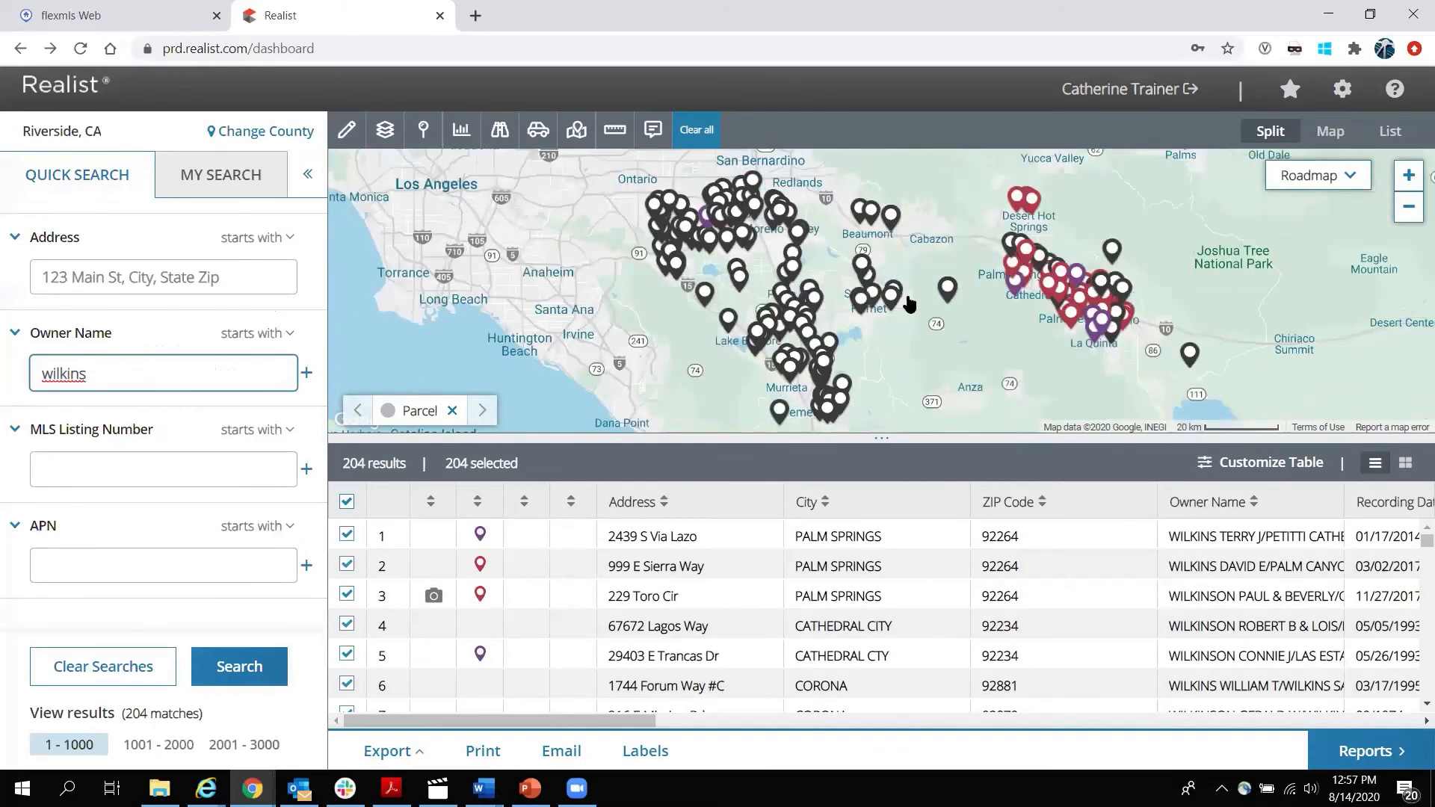
{"action": "scroll", "coordinate": [908, 303], "scroll_direction": "down", "scroll_amount": 1}
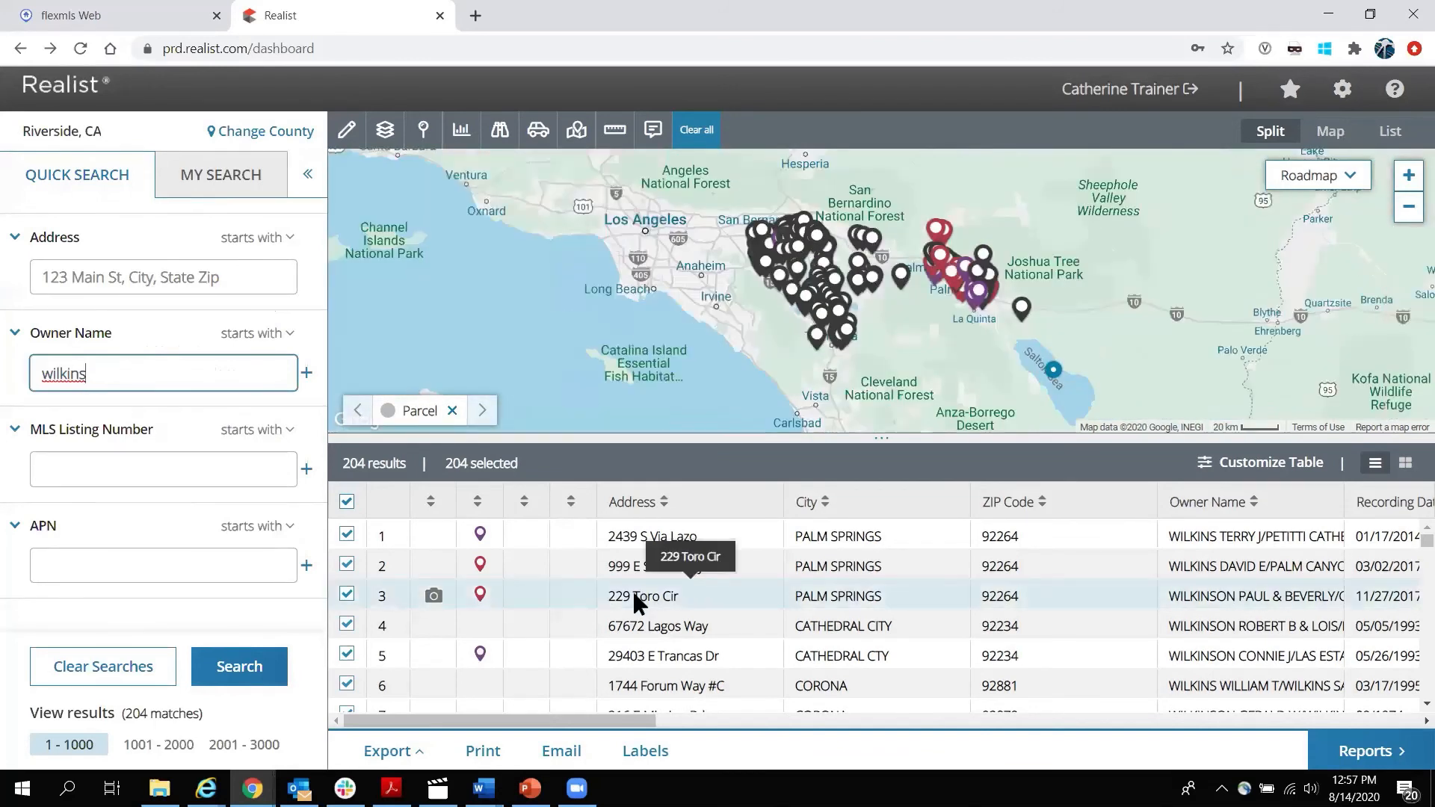
{"action": "left_click", "coordinate": [634, 596]}
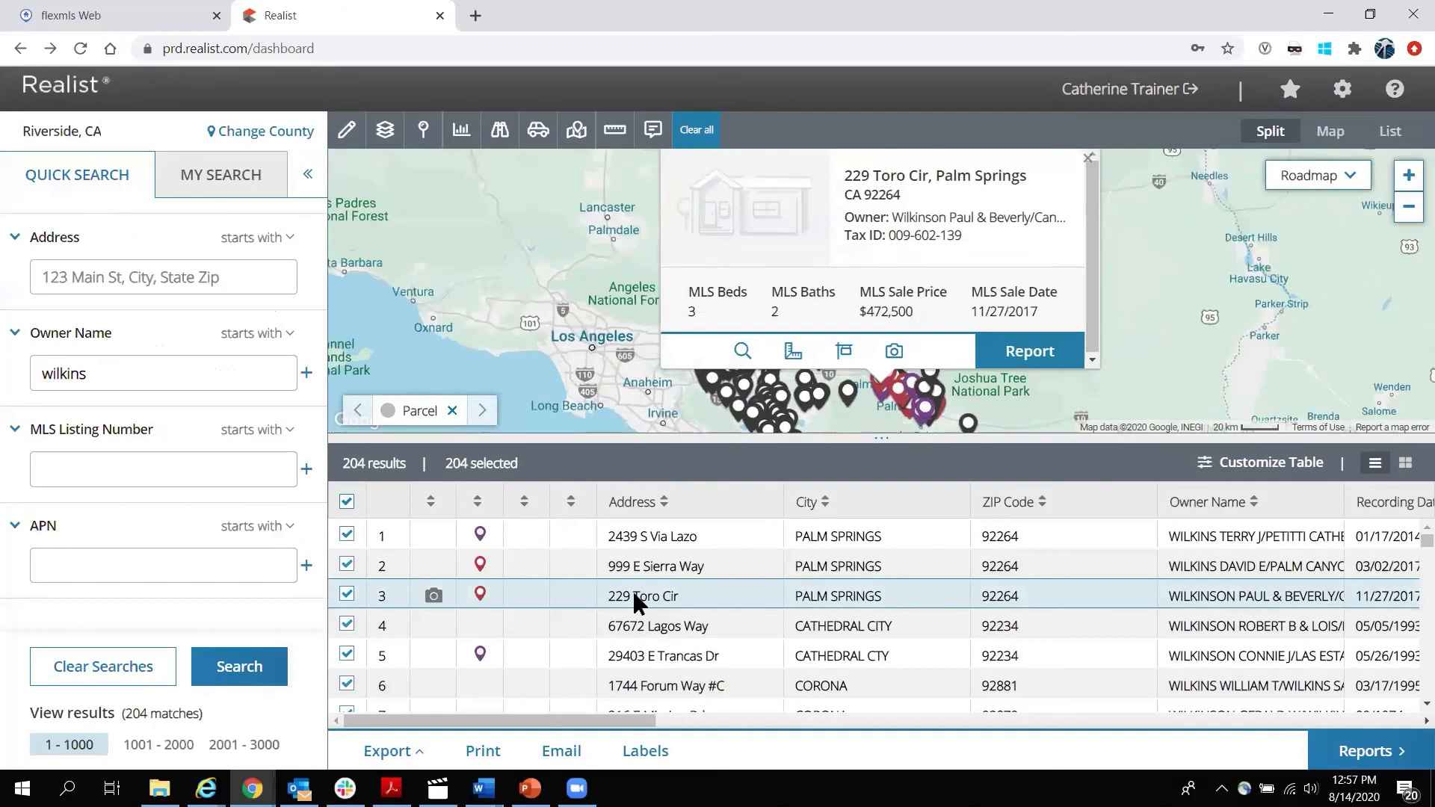
{"action": "left_click", "coordinate": [661, 535]}
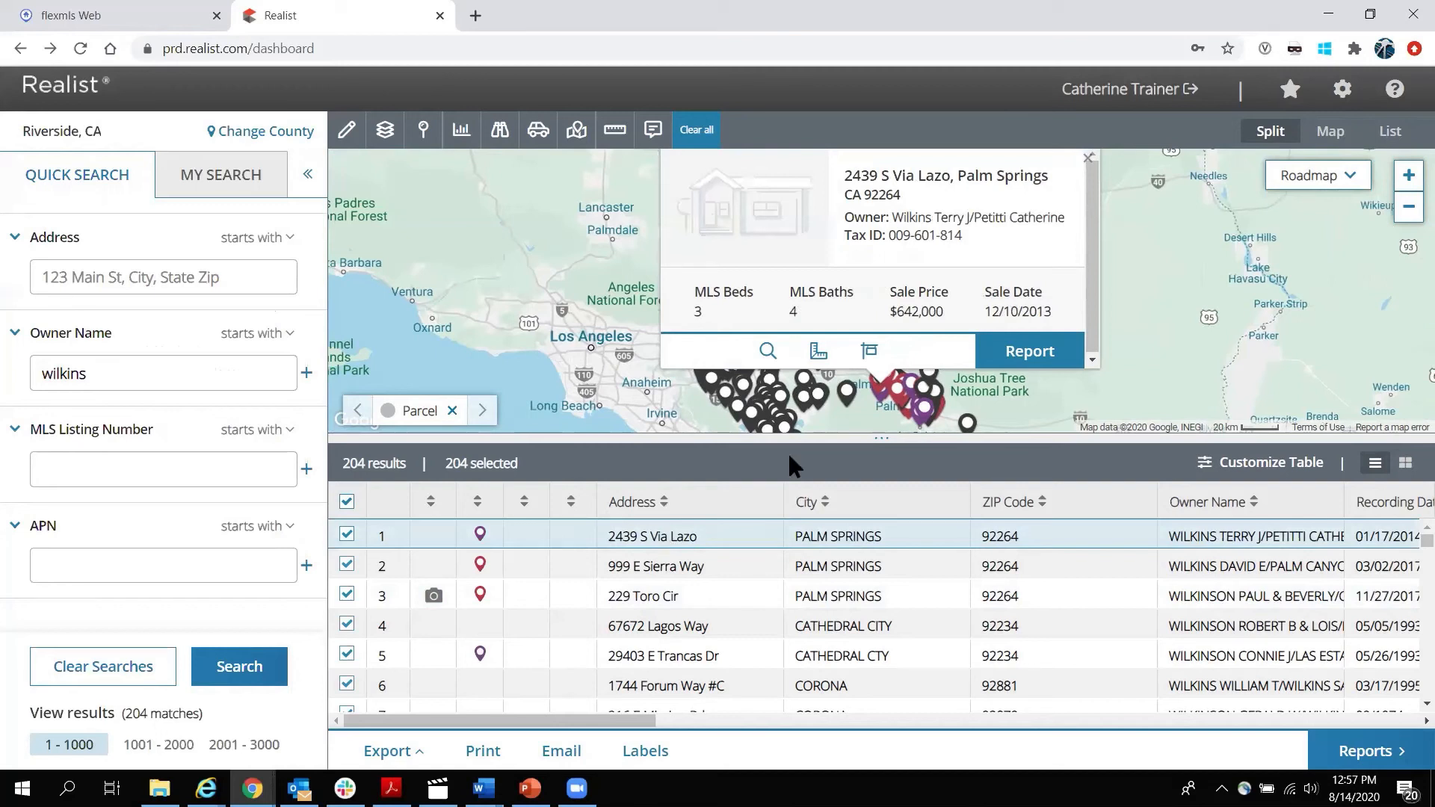
{"action": "left_click", "coordinate": [1088, 158]}
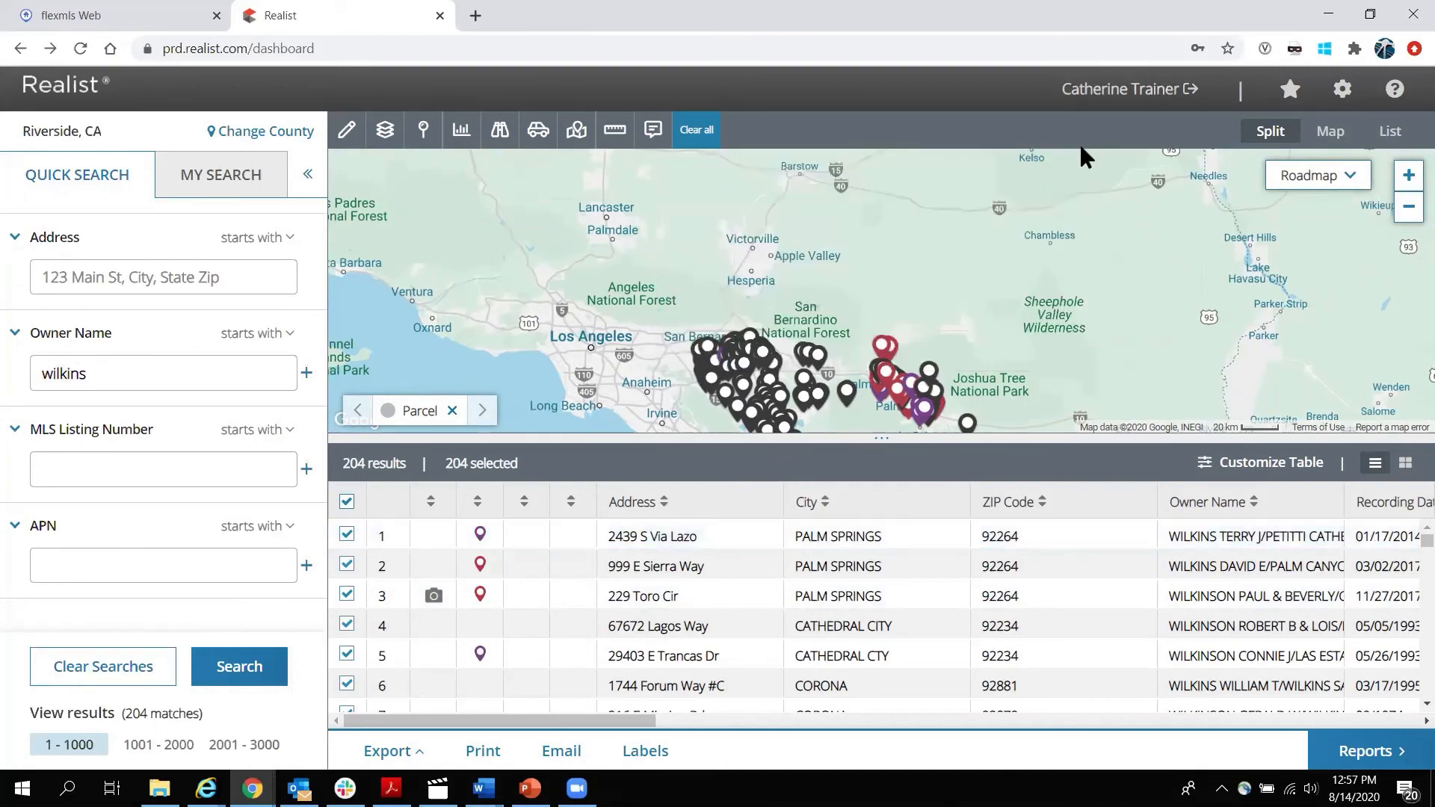
Collapse the search panel, show the 204 results as property cards, and restore down the browser.
{"action": "left_click", "coordinate": [308, 173]}
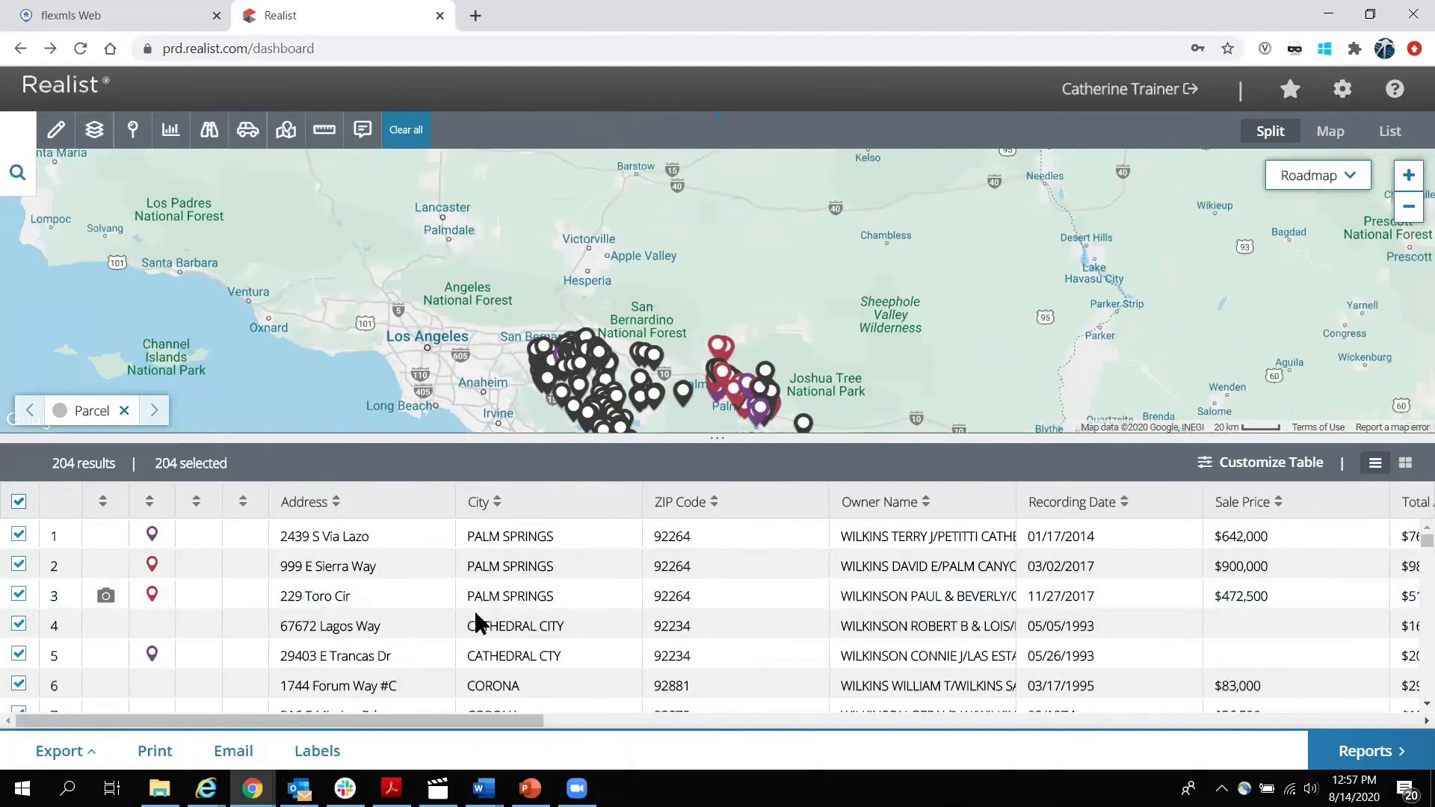
{"action": "left_click", "coordinate": [1391, 133]}
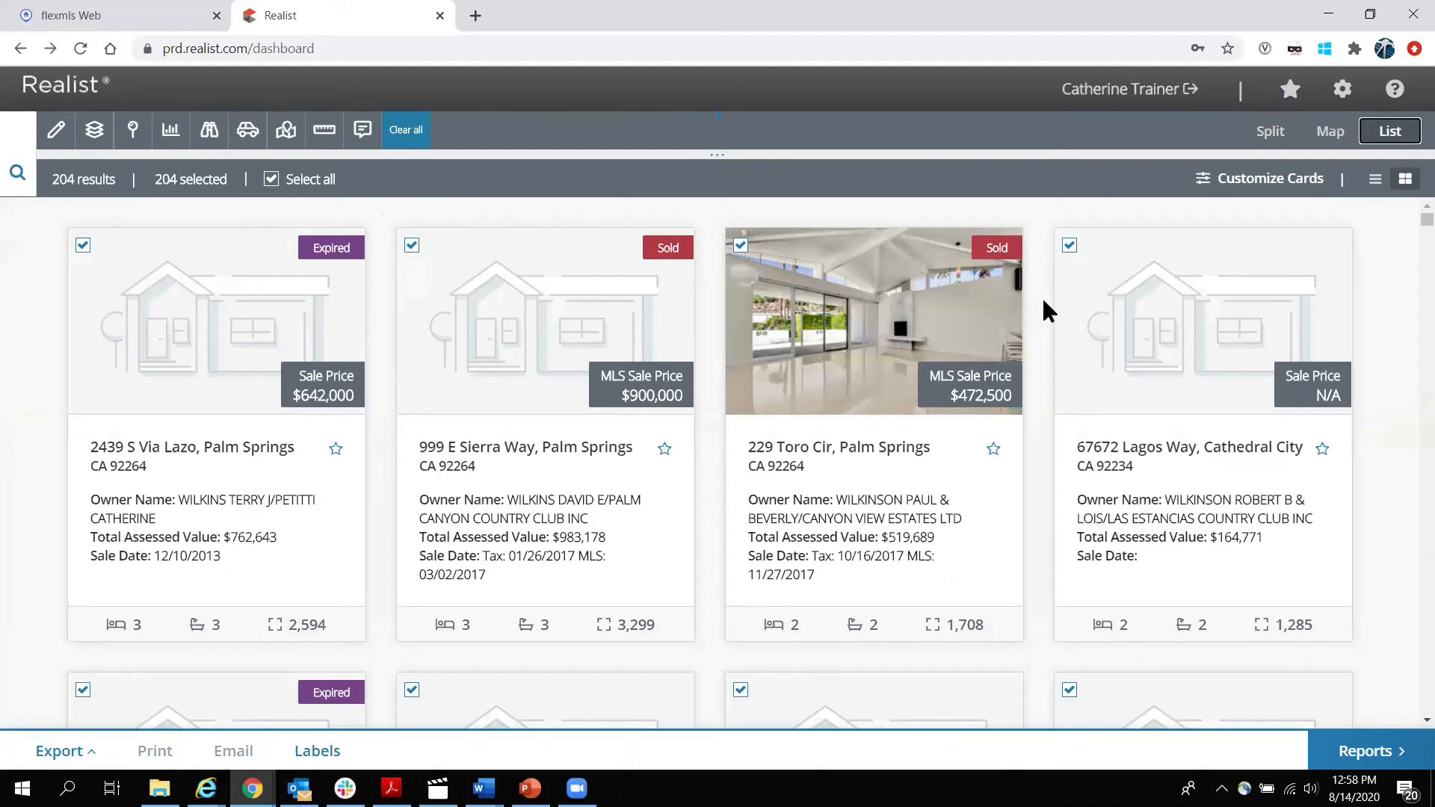
{"action": "left_click", "coordinate": [1350, 34]}
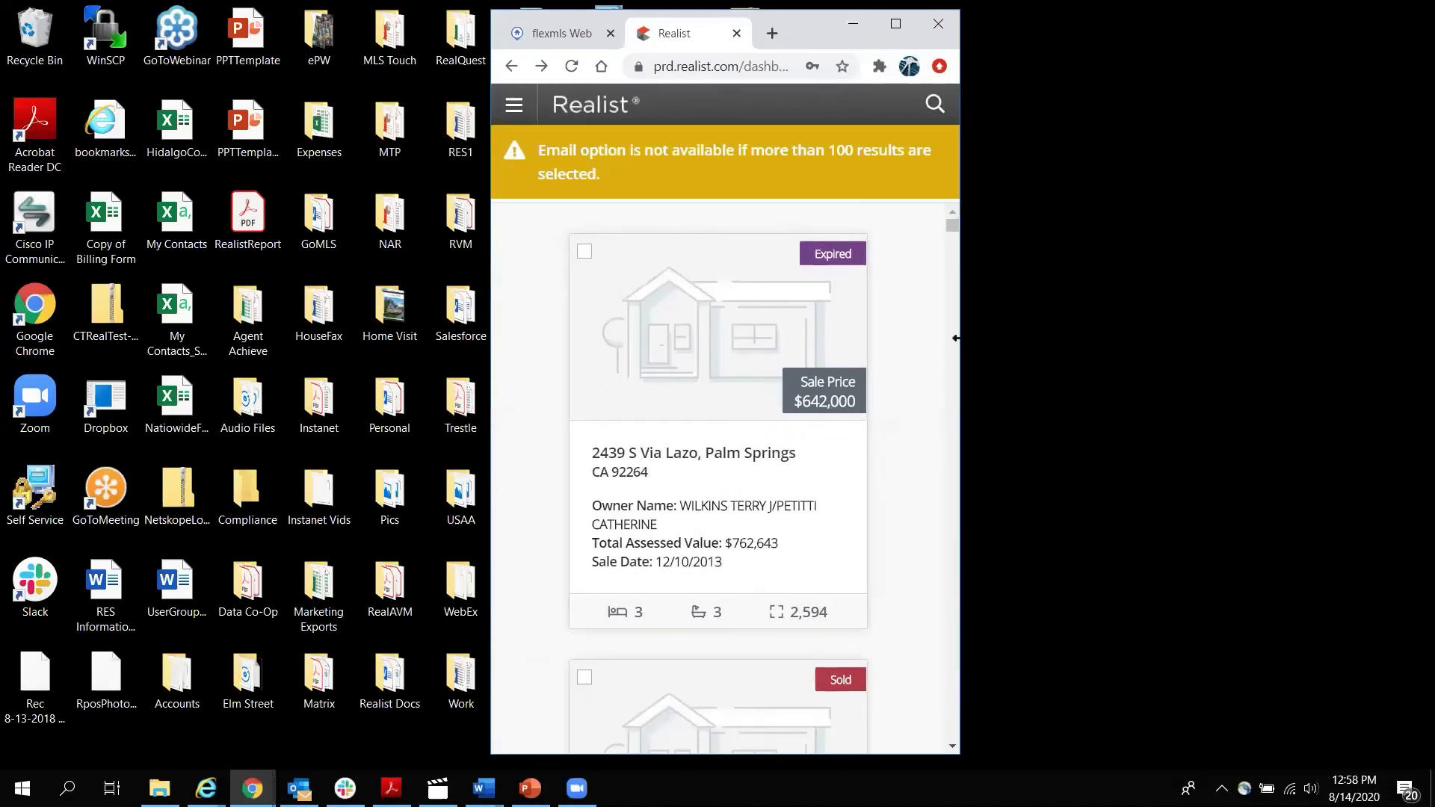
Resize the browser to a narrow, full-height window and rerun the owner name search.
{"action": "left_click_drag", "start_coordinate": [956, 338], "coordinate": [954, 338]}
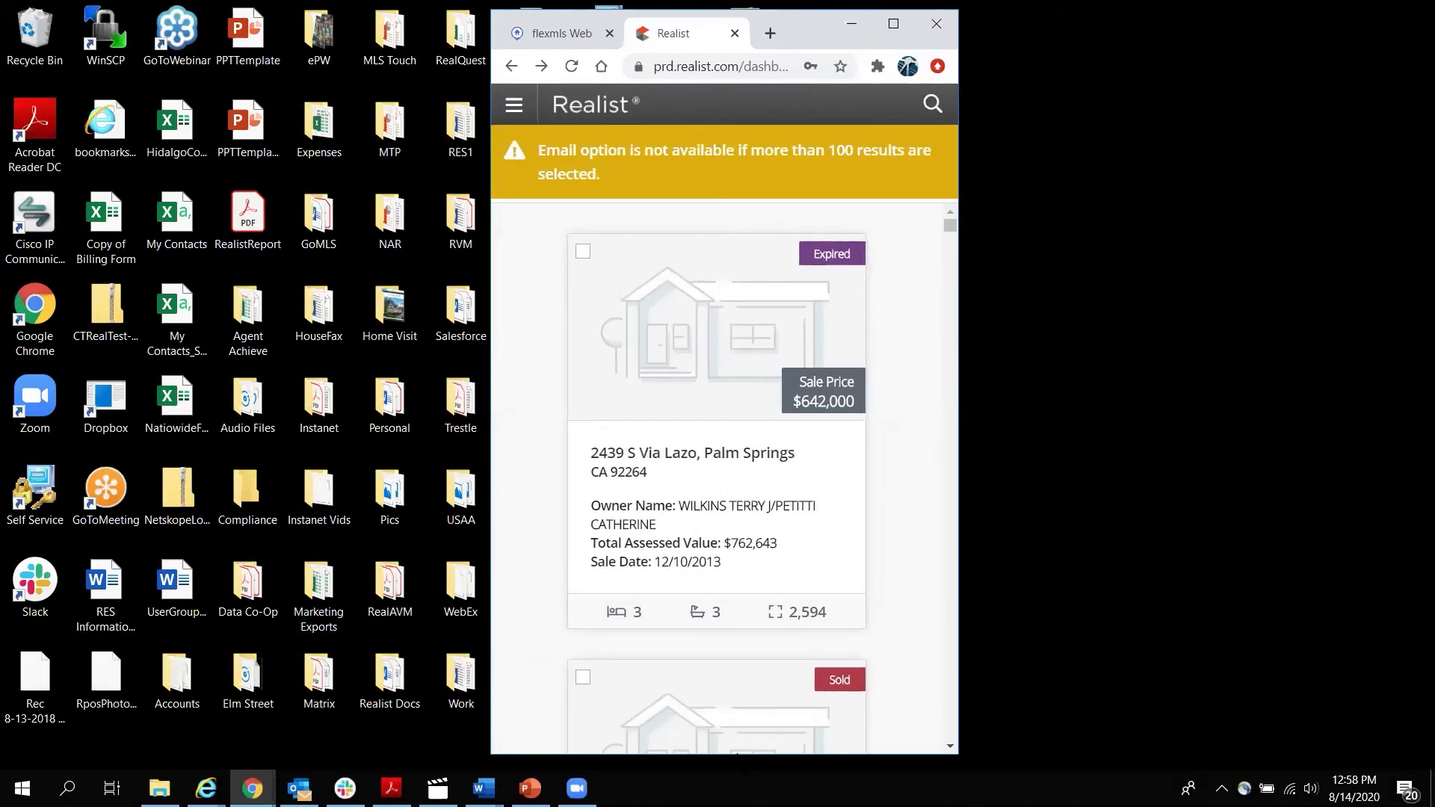
{"action": "double_click", "coordinate": [737, 750]}
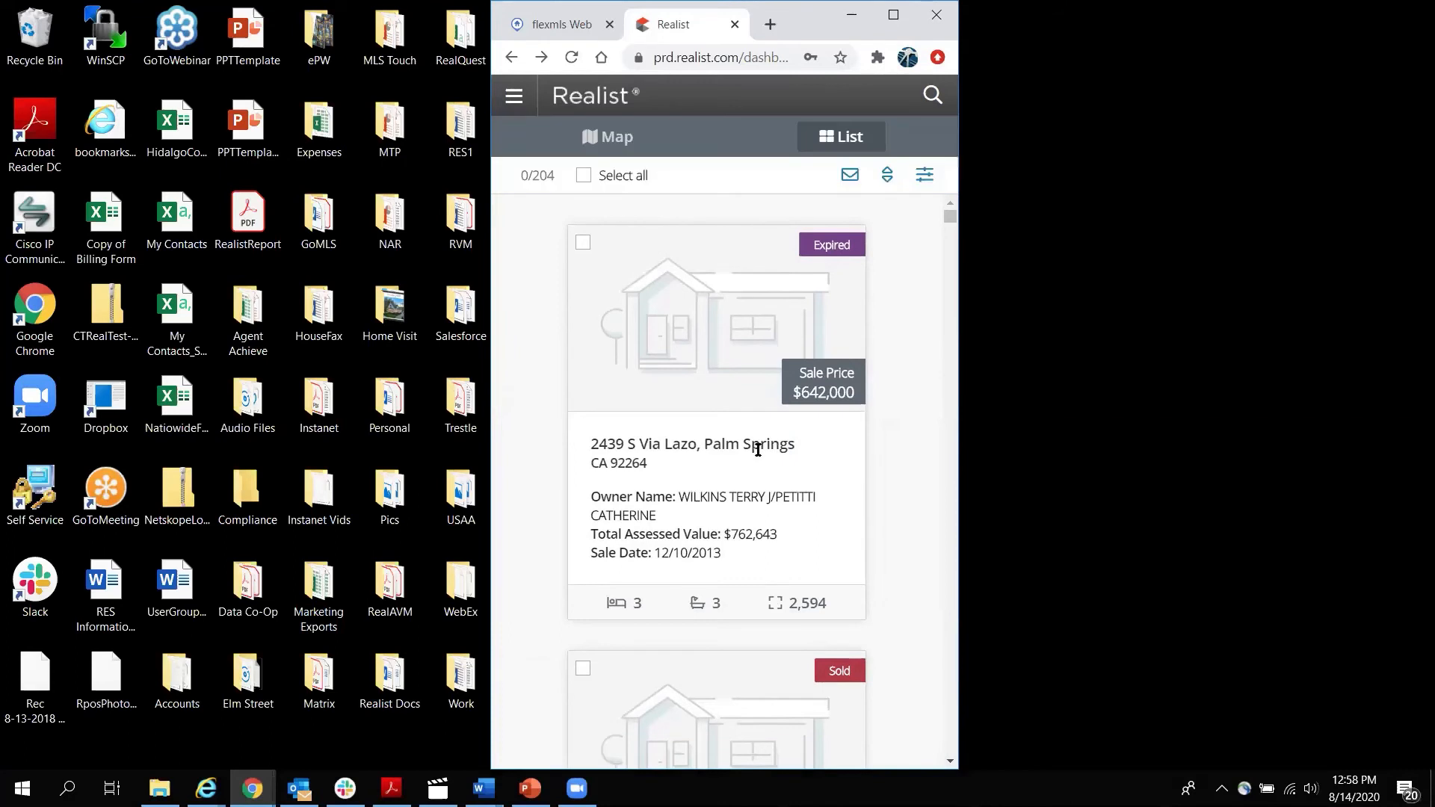
{"action": "left_click", "coordinate": [934, 96]}
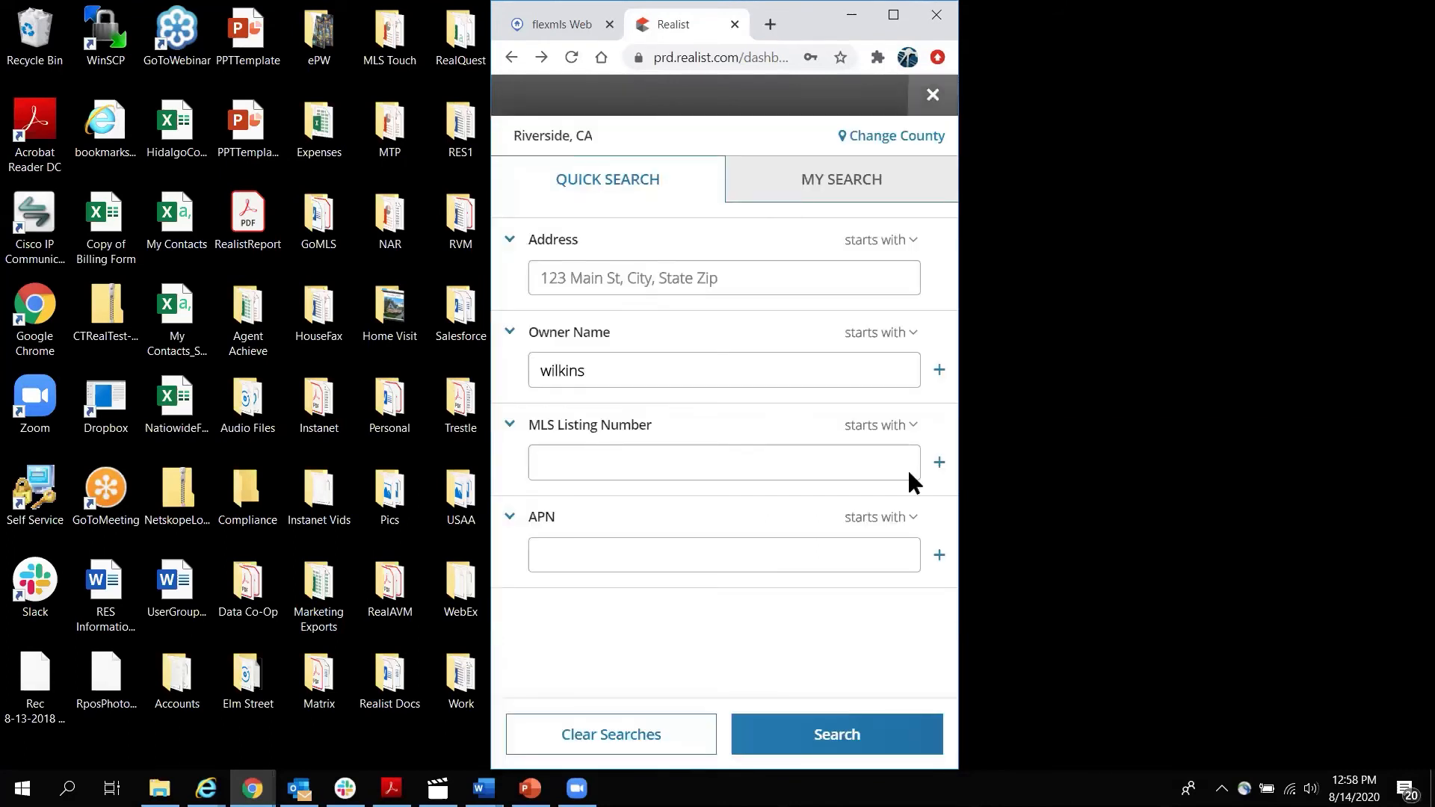
{"action": "left_click", "coordinate": [838, 735]}
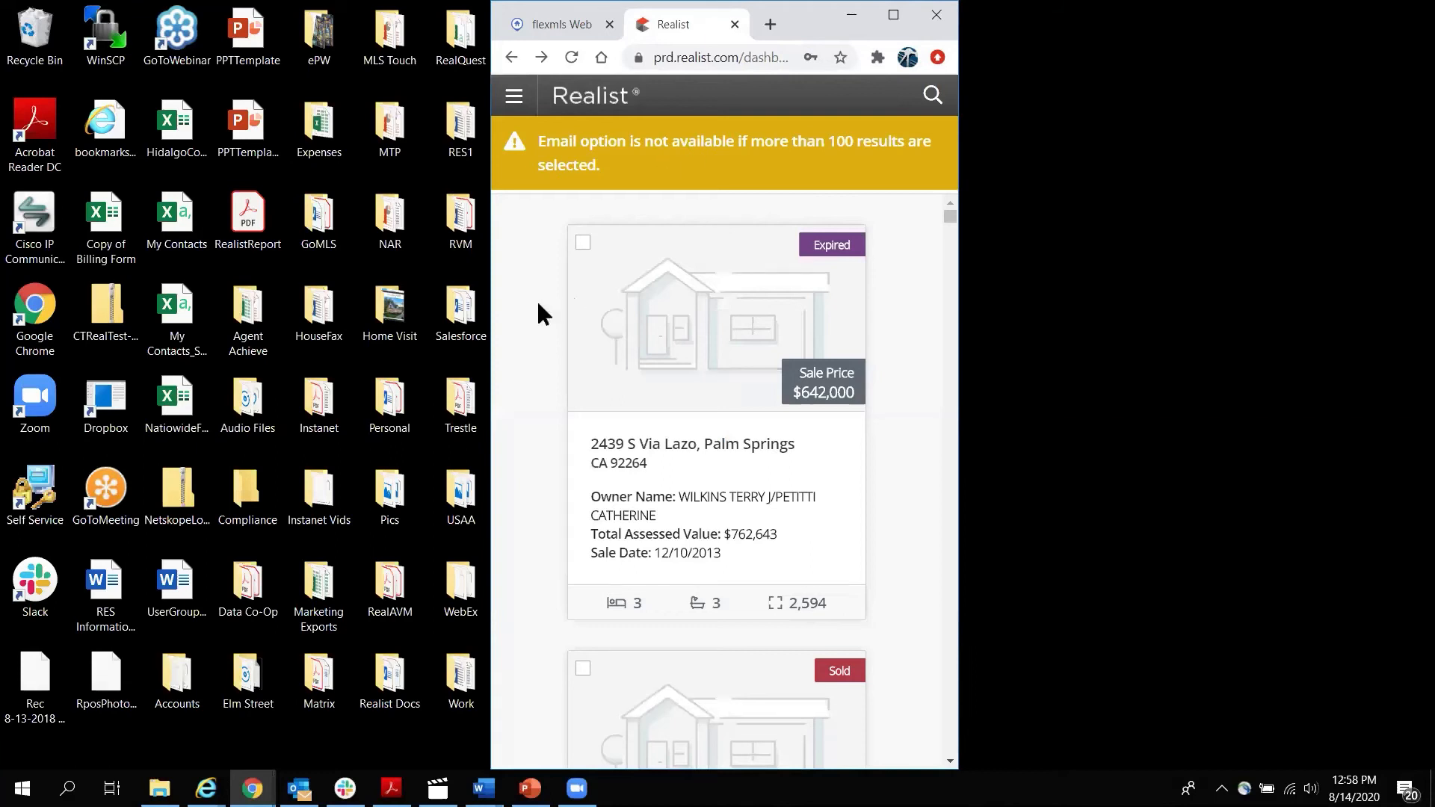
On the Map view, try the boundary layers, points of interest and driving directions panels.
{"action": "left_click", "coordinate": [621, 138]}
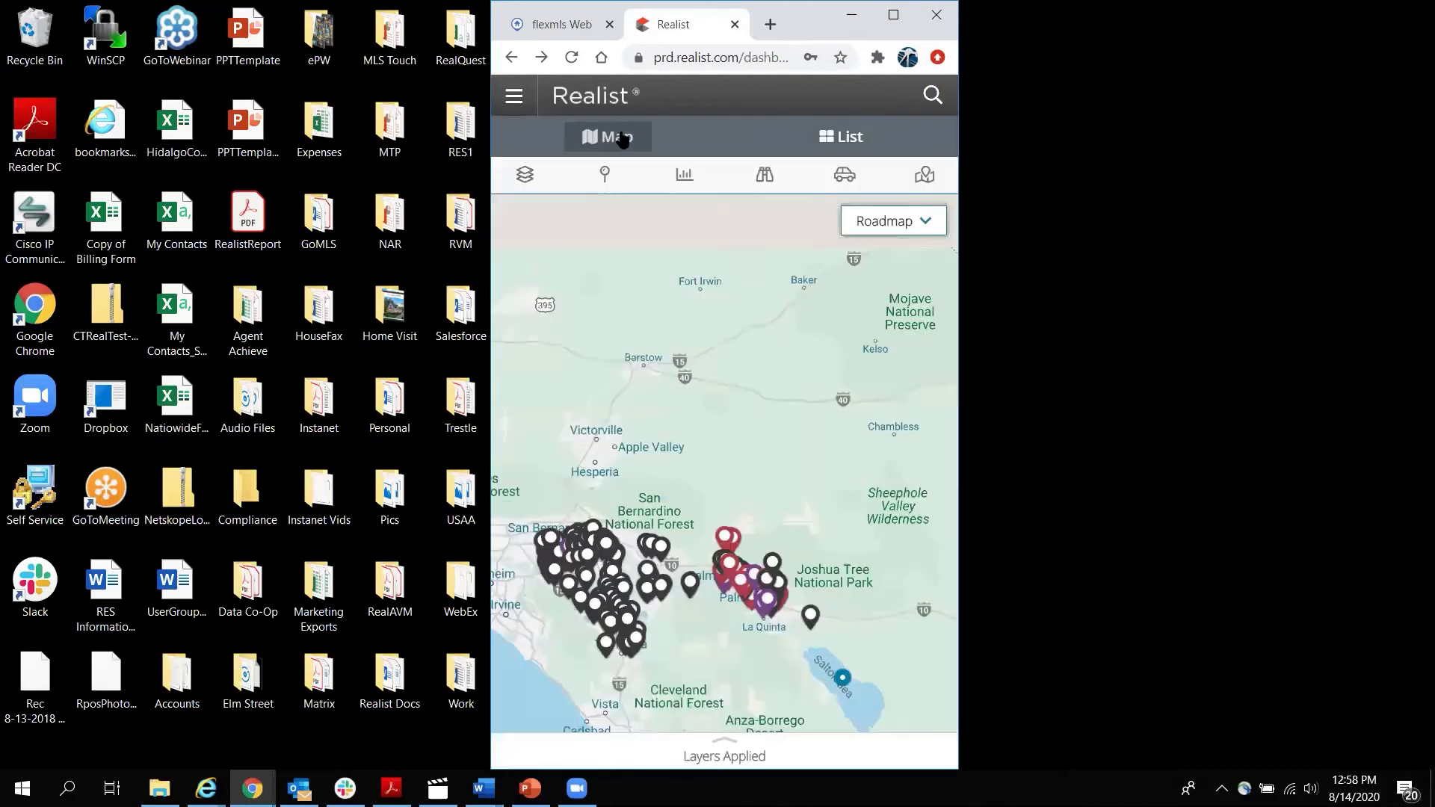
{"action": "left_click", "coordinate": [527, 178]}
{"action": "left_click", "coordinate": [527, 178]}
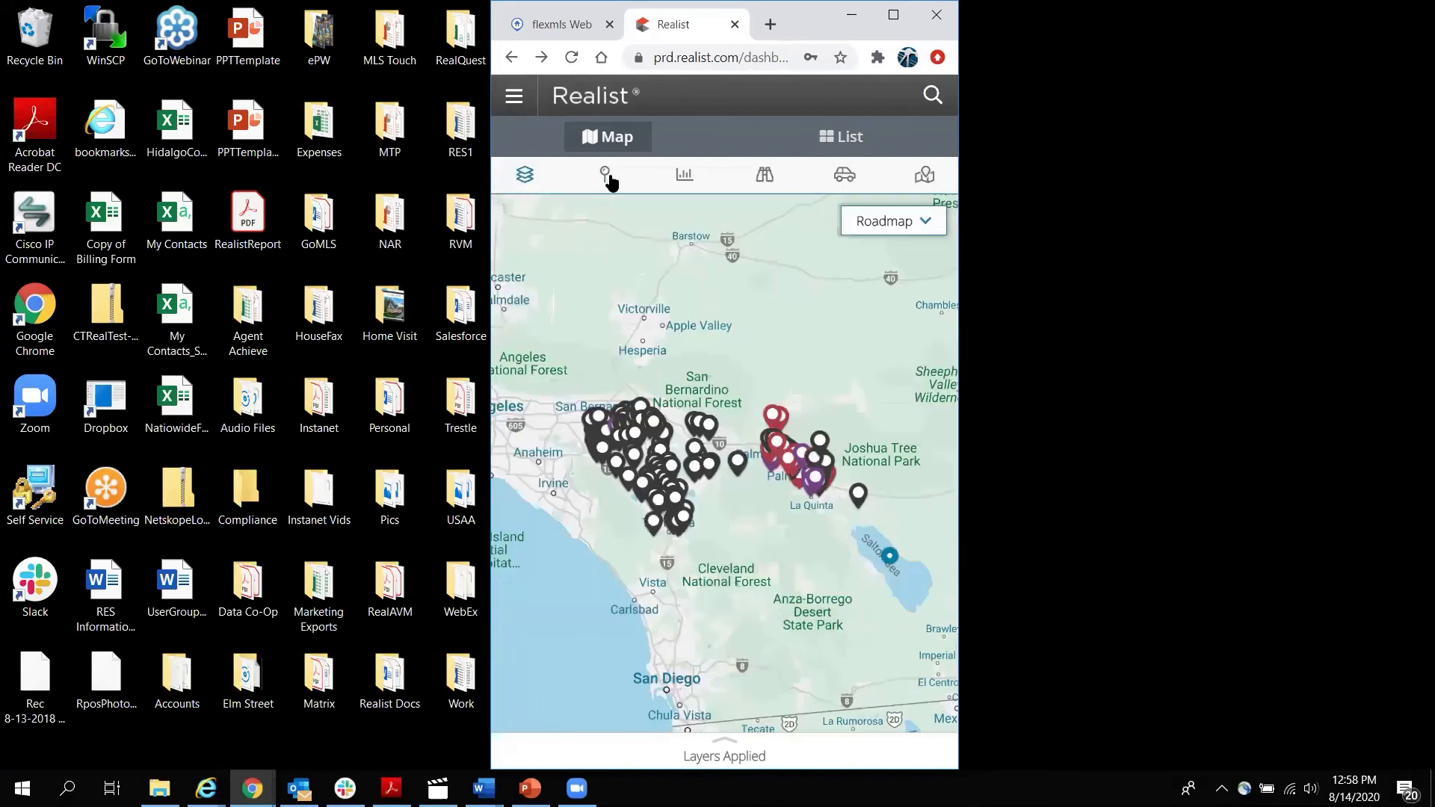
{"action": "left_click", "coordinate": [762, 180]}
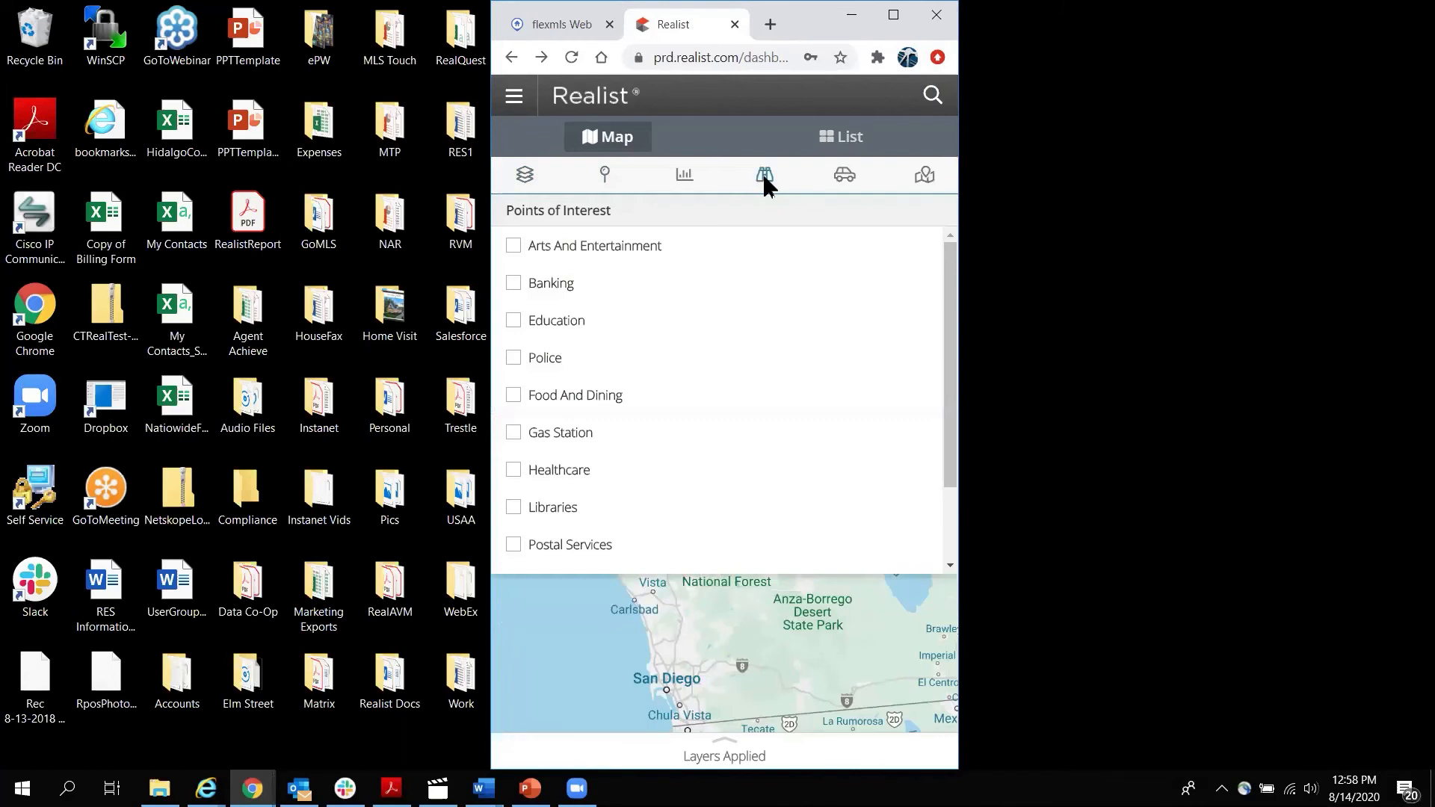
{"action": "left_click", "coordinate": [841, 180]}
{"action": "left_click", "coordinate": [840, 179]}
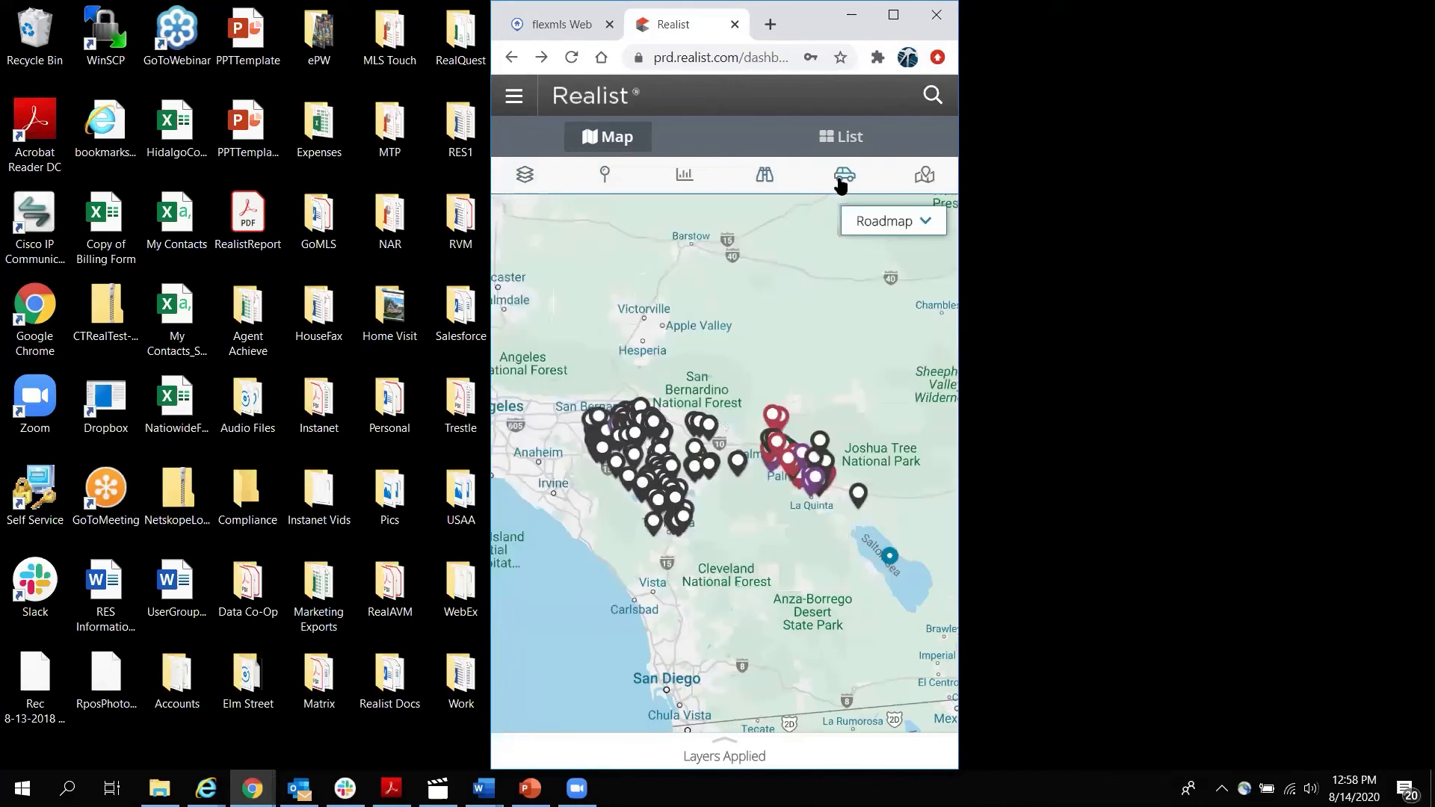
Return to the property card list and open the third property's details.
{"action": "left_click", "coordinate": [852, 142]}
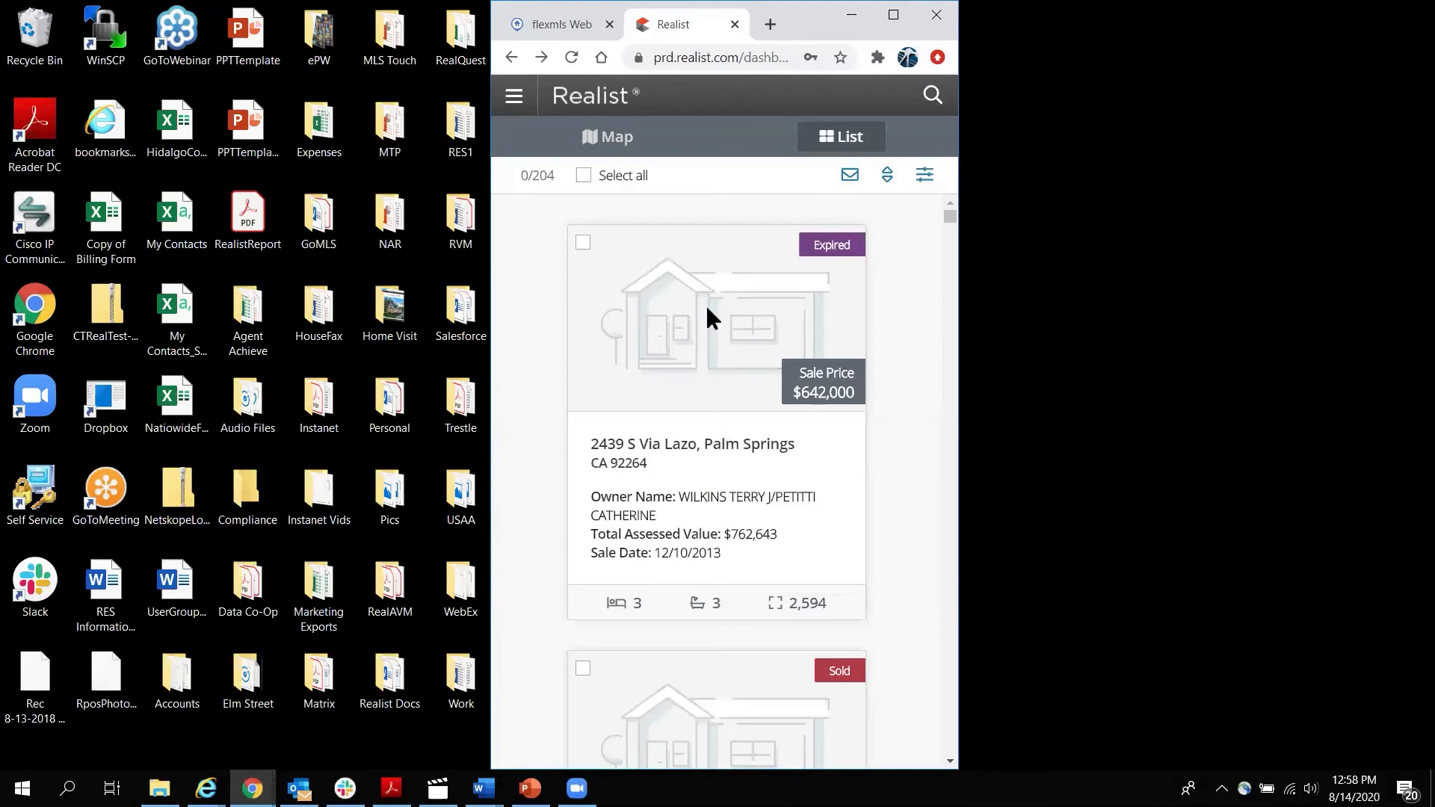
{"action": "scroll", "coordinate": [706, 303], "scroll_direction": "down", "scroll_amount": 10}
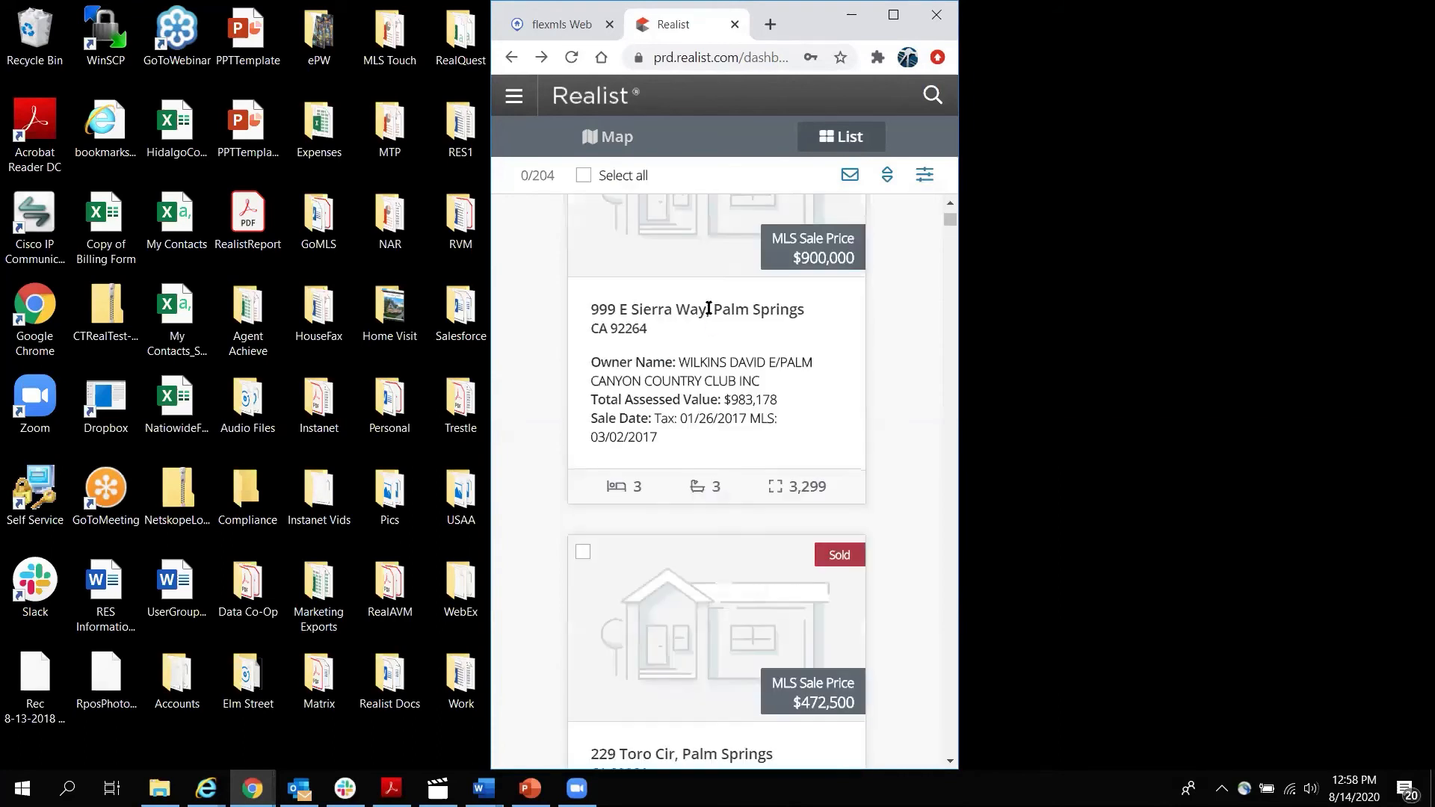
{"action": "scroll", "coordinate": [703, 291], "scroll_direction": "down", "scroll_amount": 3}
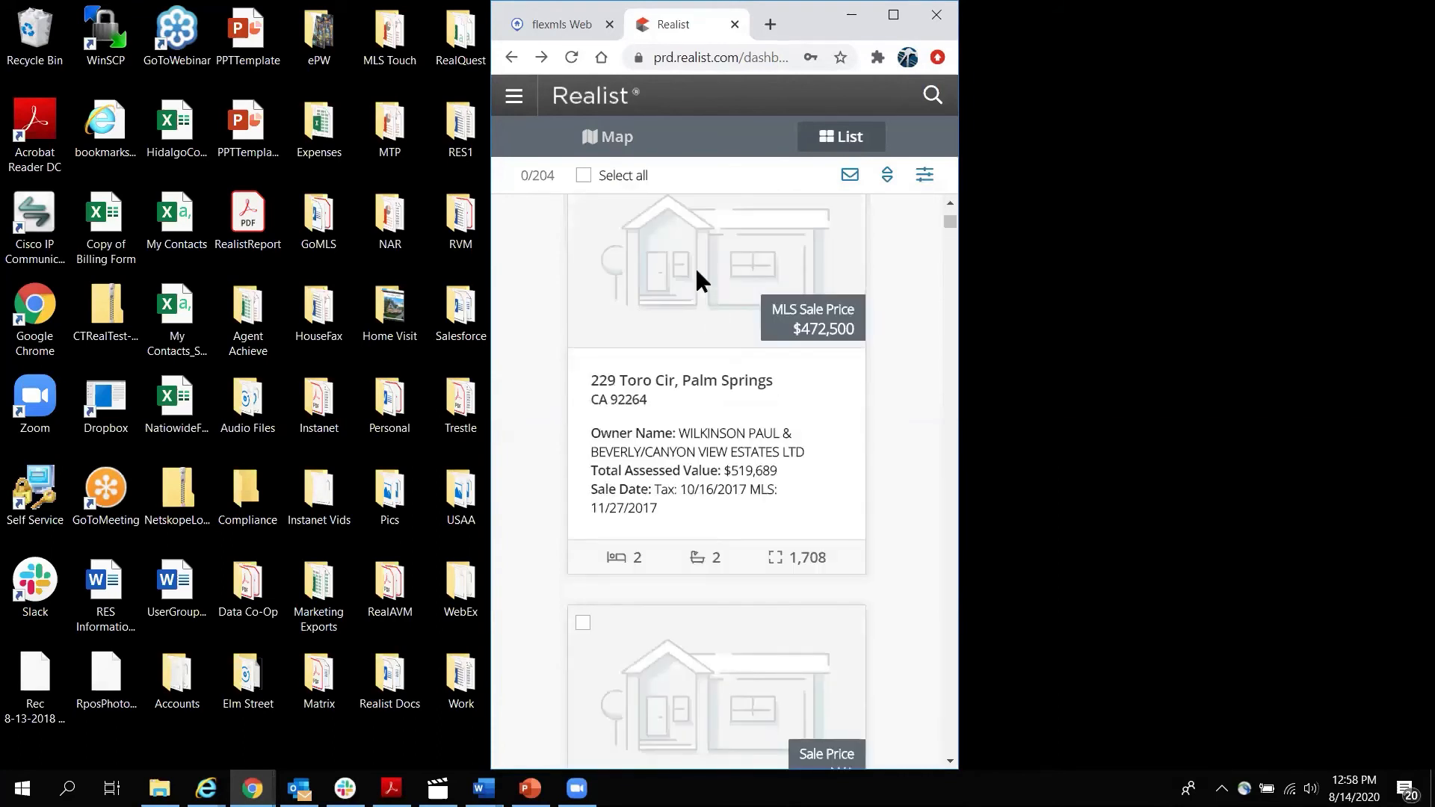
{"action": "left_click", "coordinate": [697, 273]}
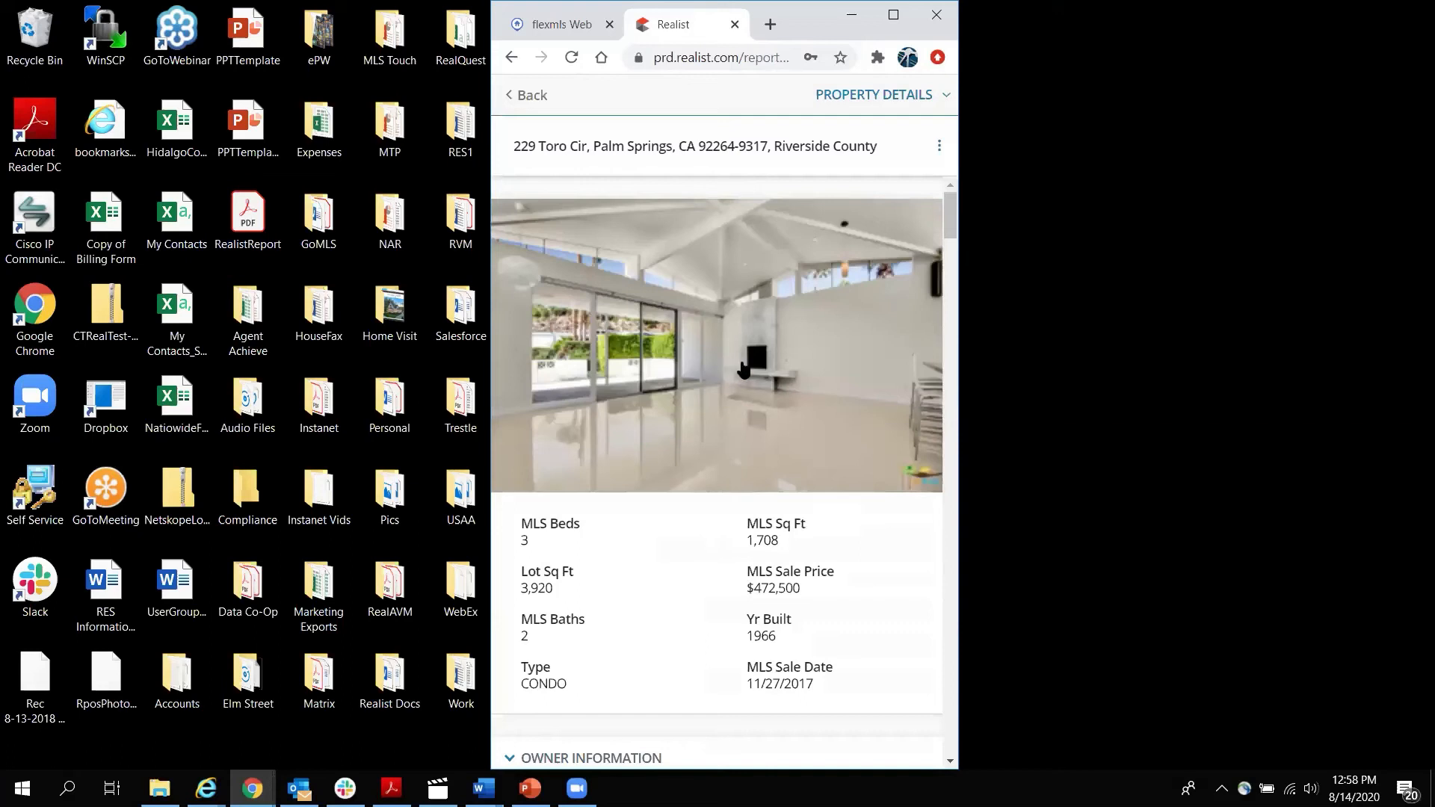
{"action": "scroll", "coordinate": [743, 368], "scroll_direction": "down", "scroll_amount": 12}
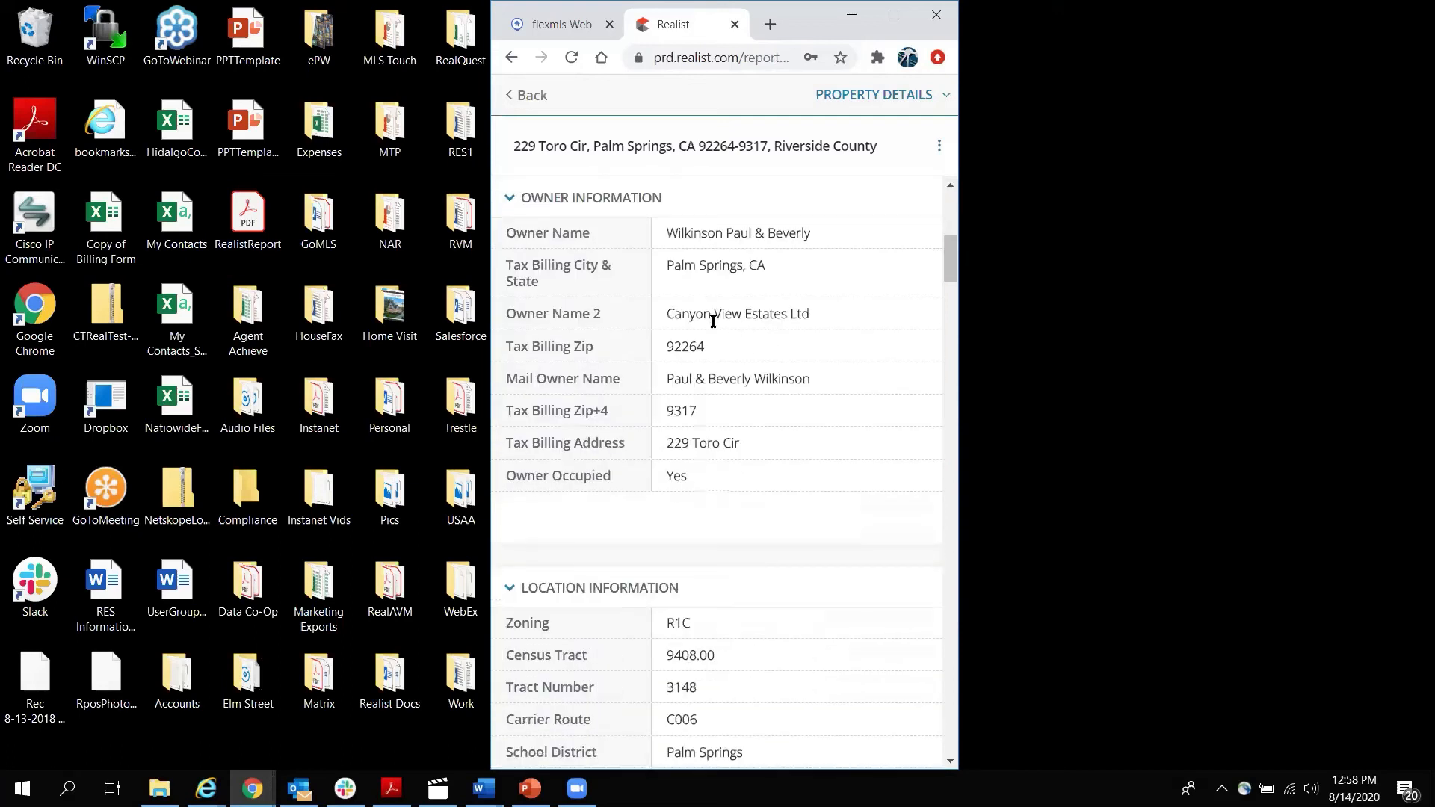
{"action": "scroll", "coordinate": [711, 320], "scroll_direction": "down", "scroll_amount": 2}
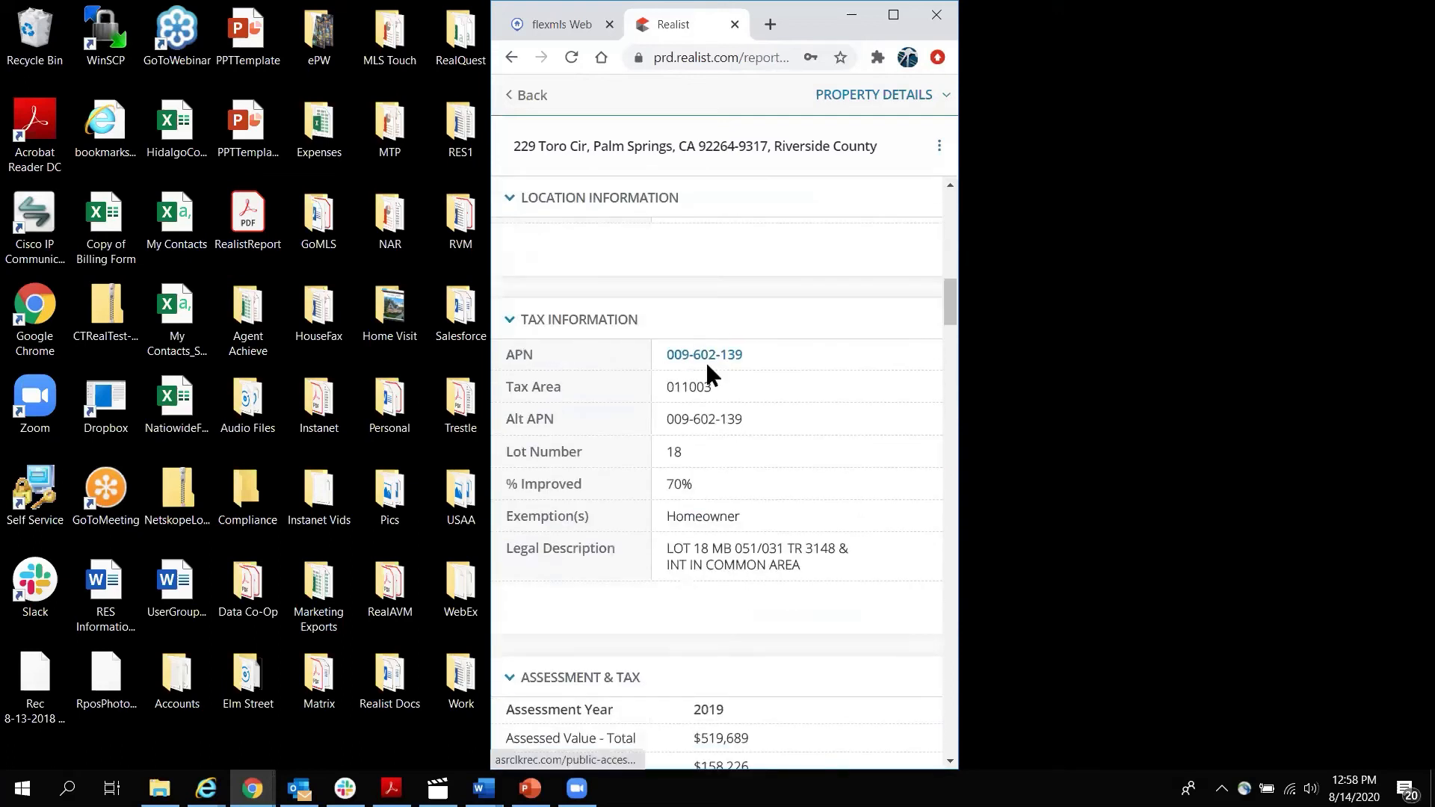
{"action": "scroll", "coordinate": [770, 360], "scroll_direction": "down", "scroll_amount": 6}
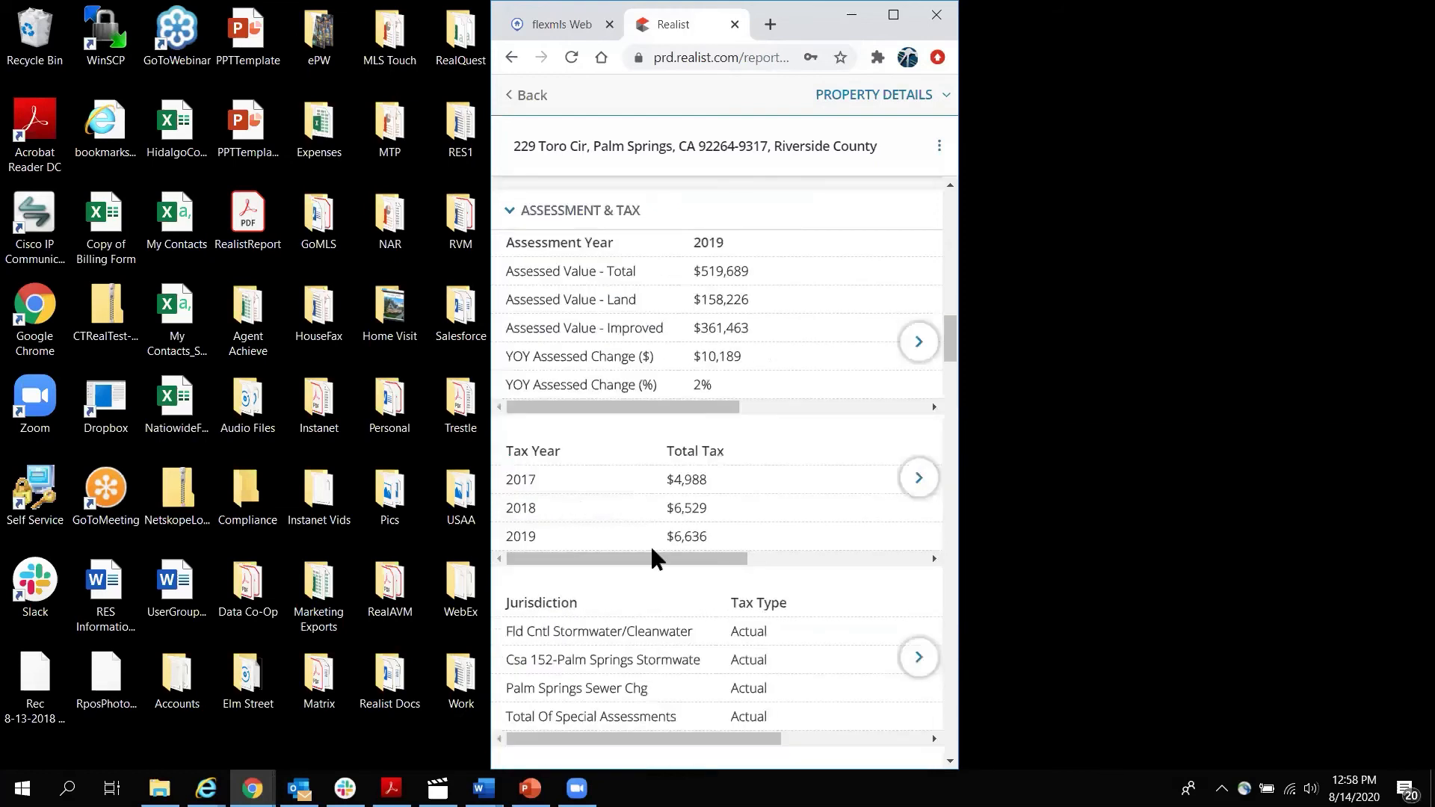
{"action": "scroll", "coordinate": [739, 553], "scroll_direction": "right", "scroll_amount": 2}
{"action": "scroll", "coordinate": [817, 555], "scroll_direction": "right", "scroll_amount": 2}
{"action": "scroll", "coordinate": [653, 536], "scroll_direction": "left", "scroll_amount": 4}
{"action": "scroll", "coordinate": [884, 426], "scroll_direction": "down", "scroll_amount": 1}
{"action": "left_click", "coordinate": [941, 97]}
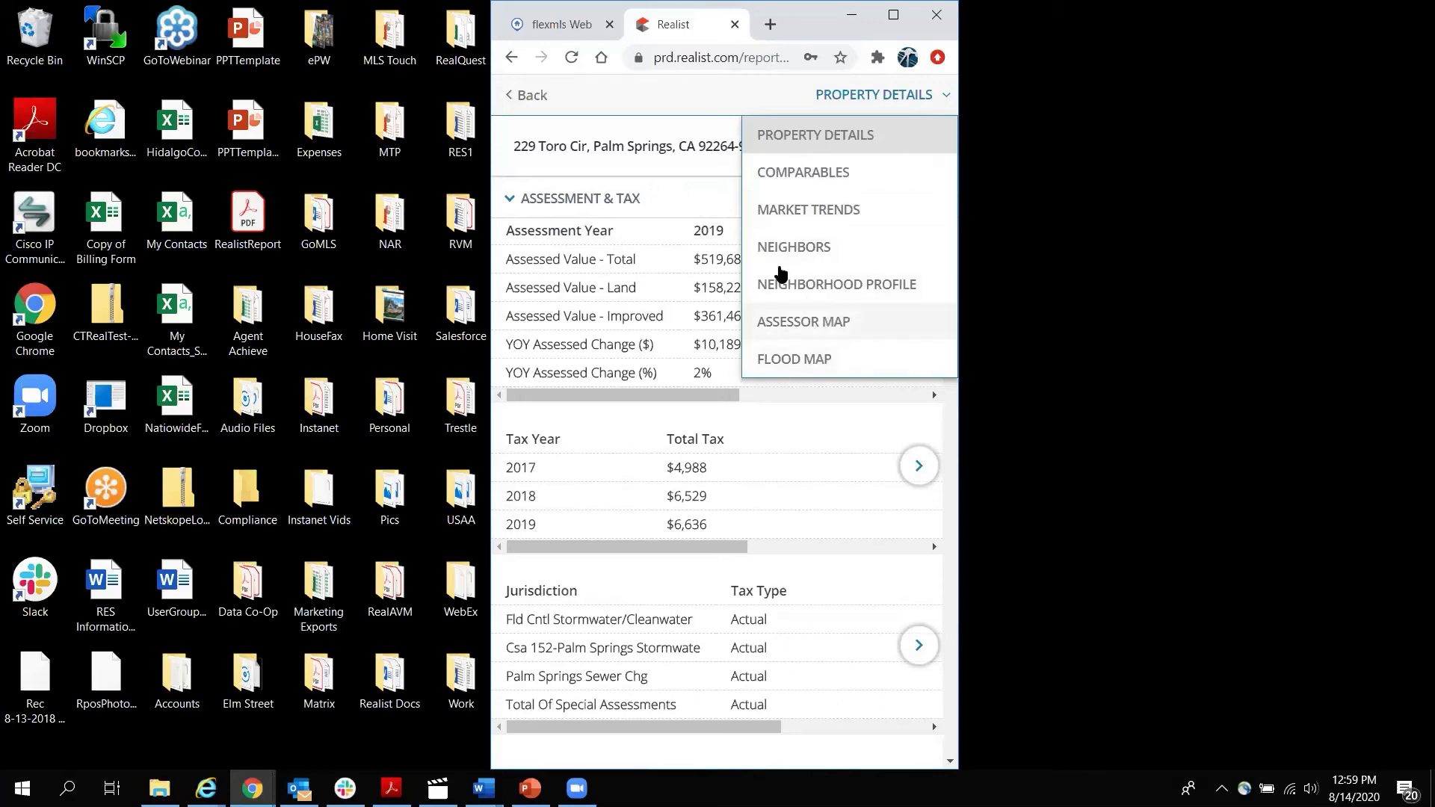
{"action": "left_click", "coordinate": [764, 97]}
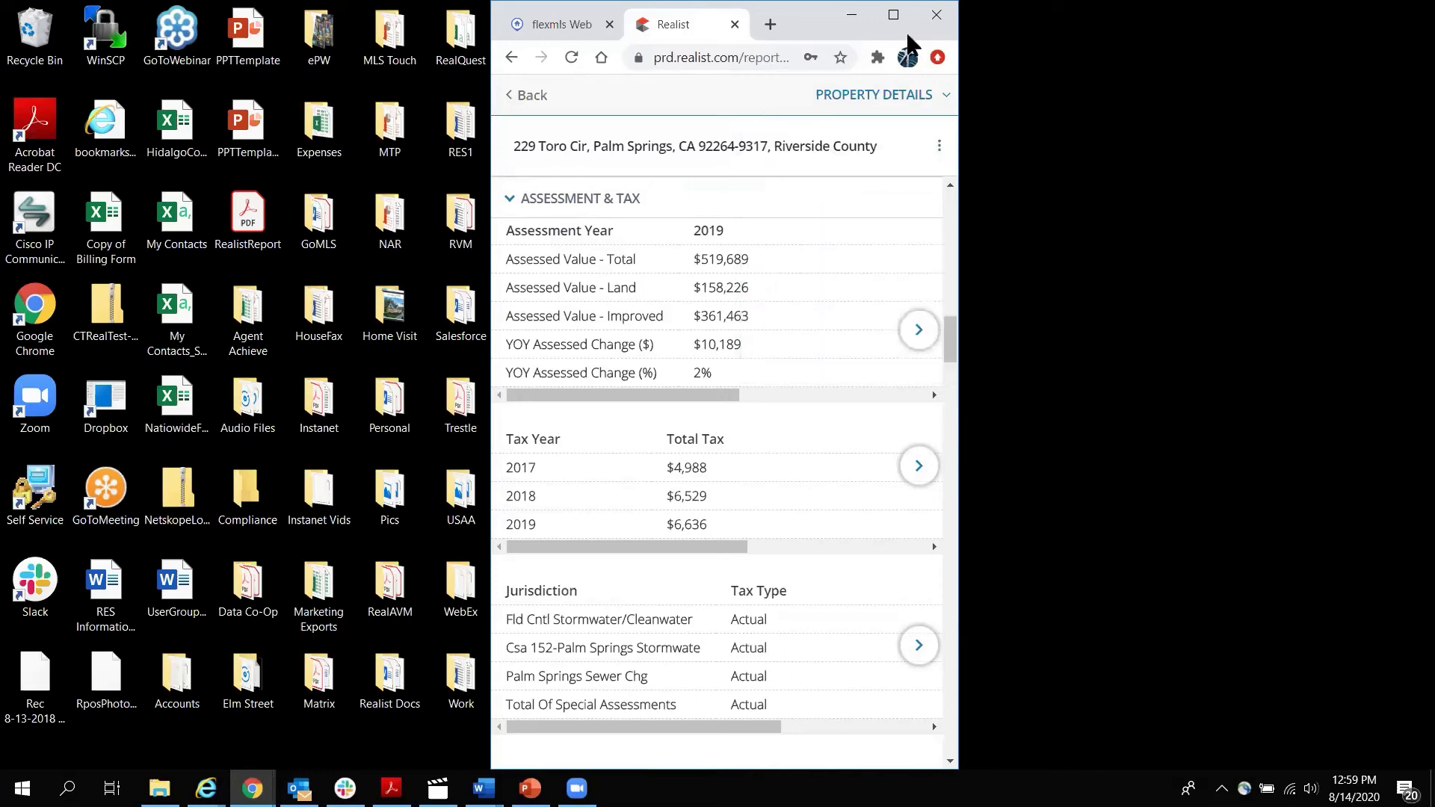
{"action": "left_click_drag", "start_coordinate": [816, 15], "coordinate": [785, 15]}
{"action": "left_click", "coordinate": [861, 14]}
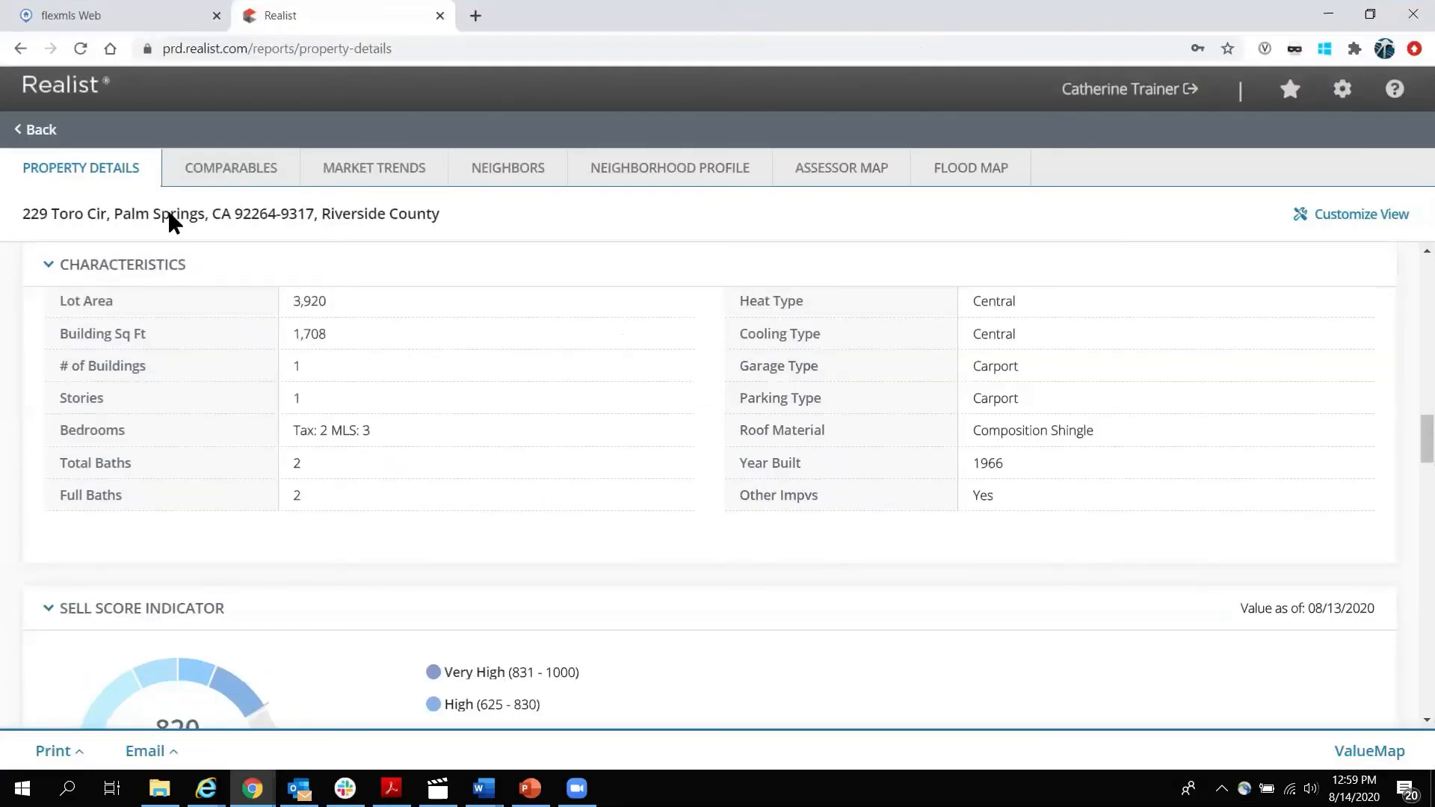
{"action": "left_click", "coordinate": [41, 131]}
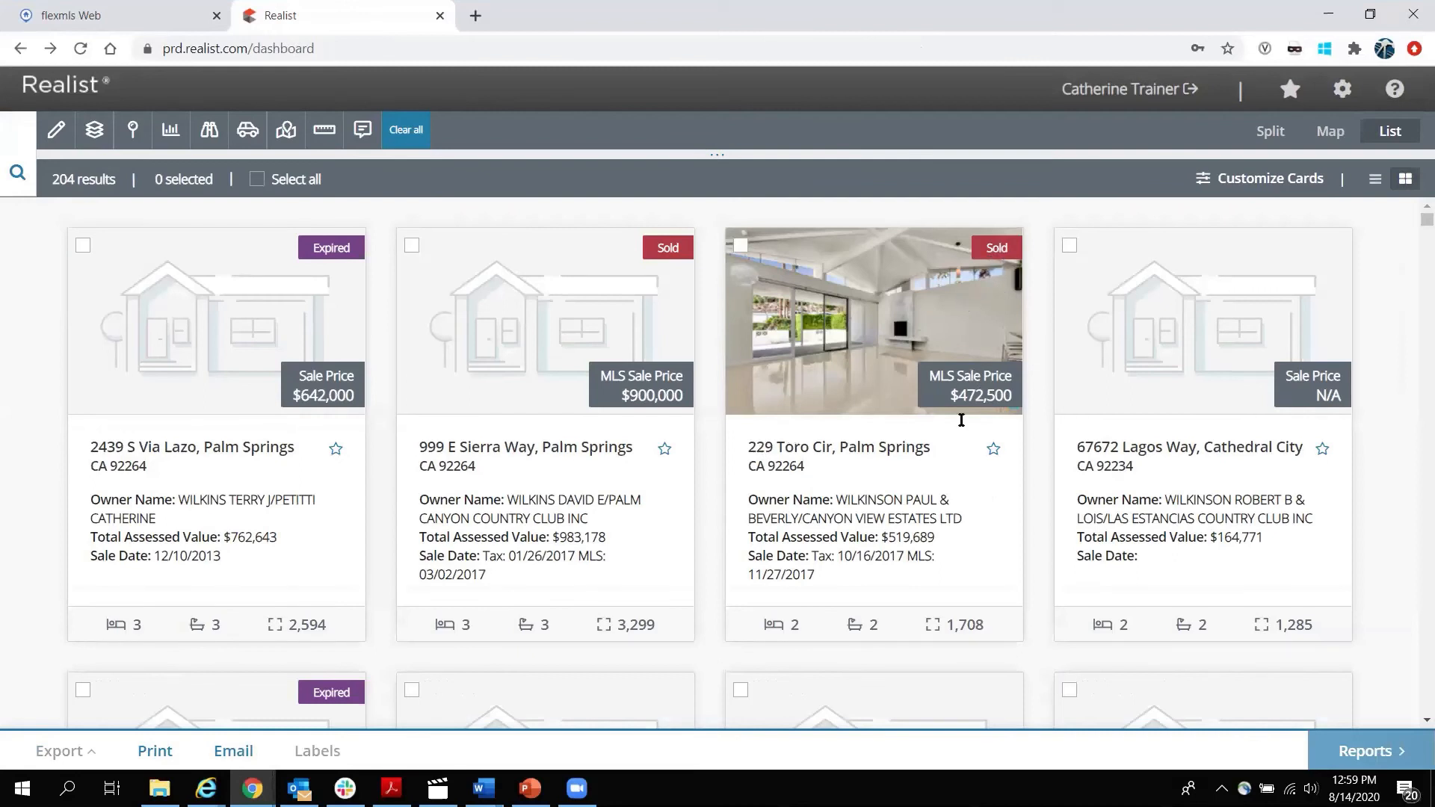
{"action": "left_click_drag", "start_coordinate": [947, 627], "coordinate": [959, 628]}
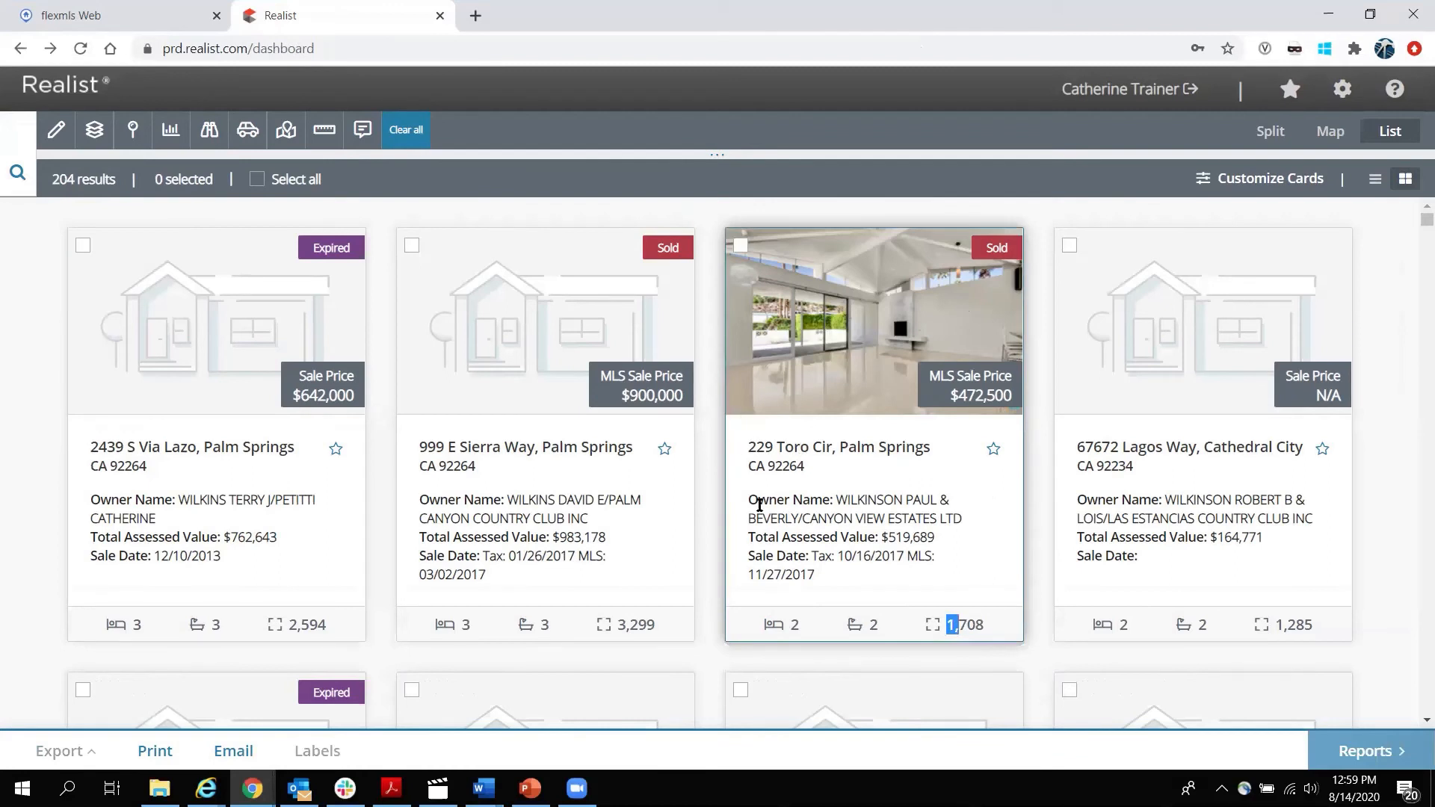
{"action": "left_click_drag", "start_coordinate": [753, 496], "coordinate": [848, 589]}
{"action": "left_click", "coordinate": [858, 598]}
{"action": "left_click", "coordinate": [1279, 179]}
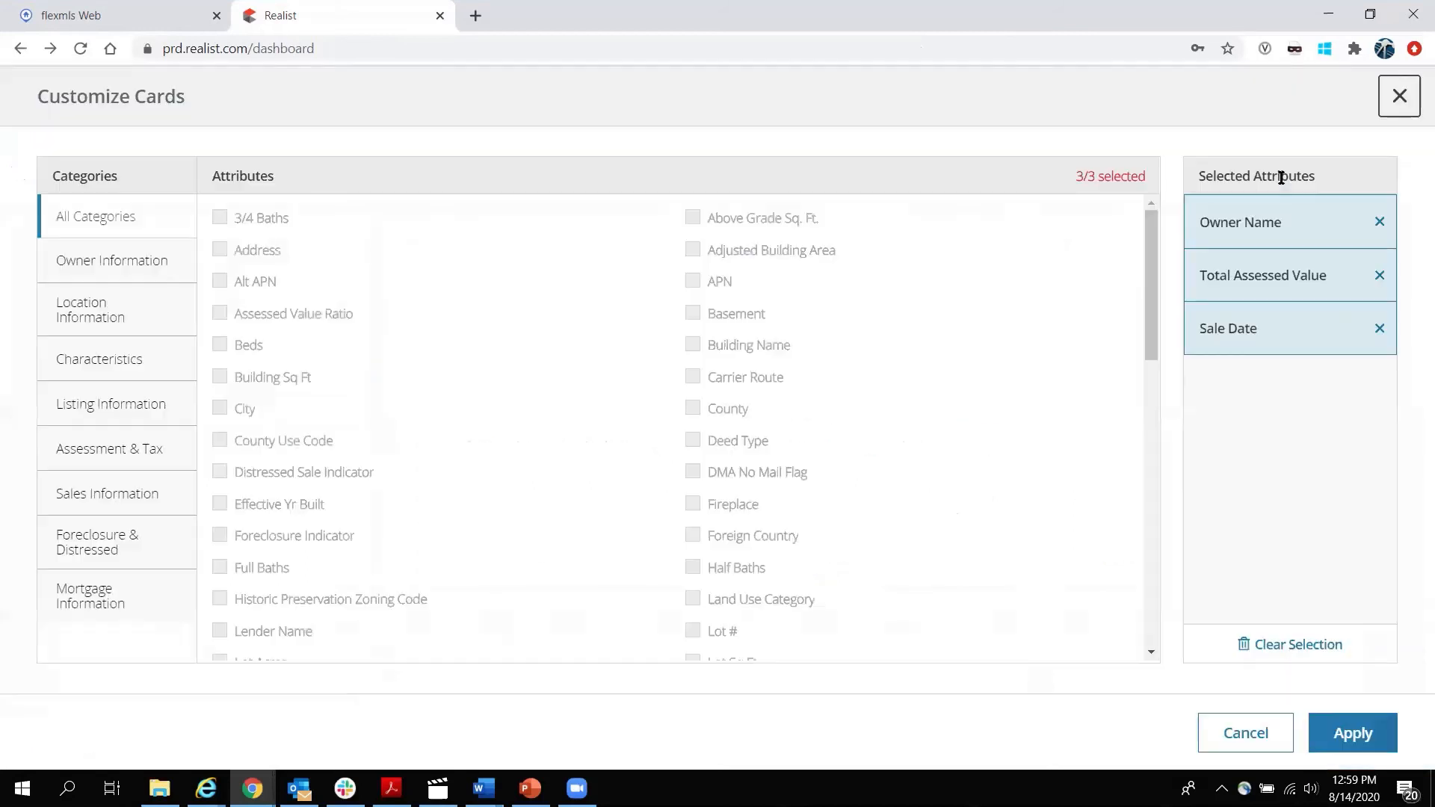
{"action": "left_click", "coordinate": [1379, 329]}
{"action": "left_click", "coordinate": [112, 261]}
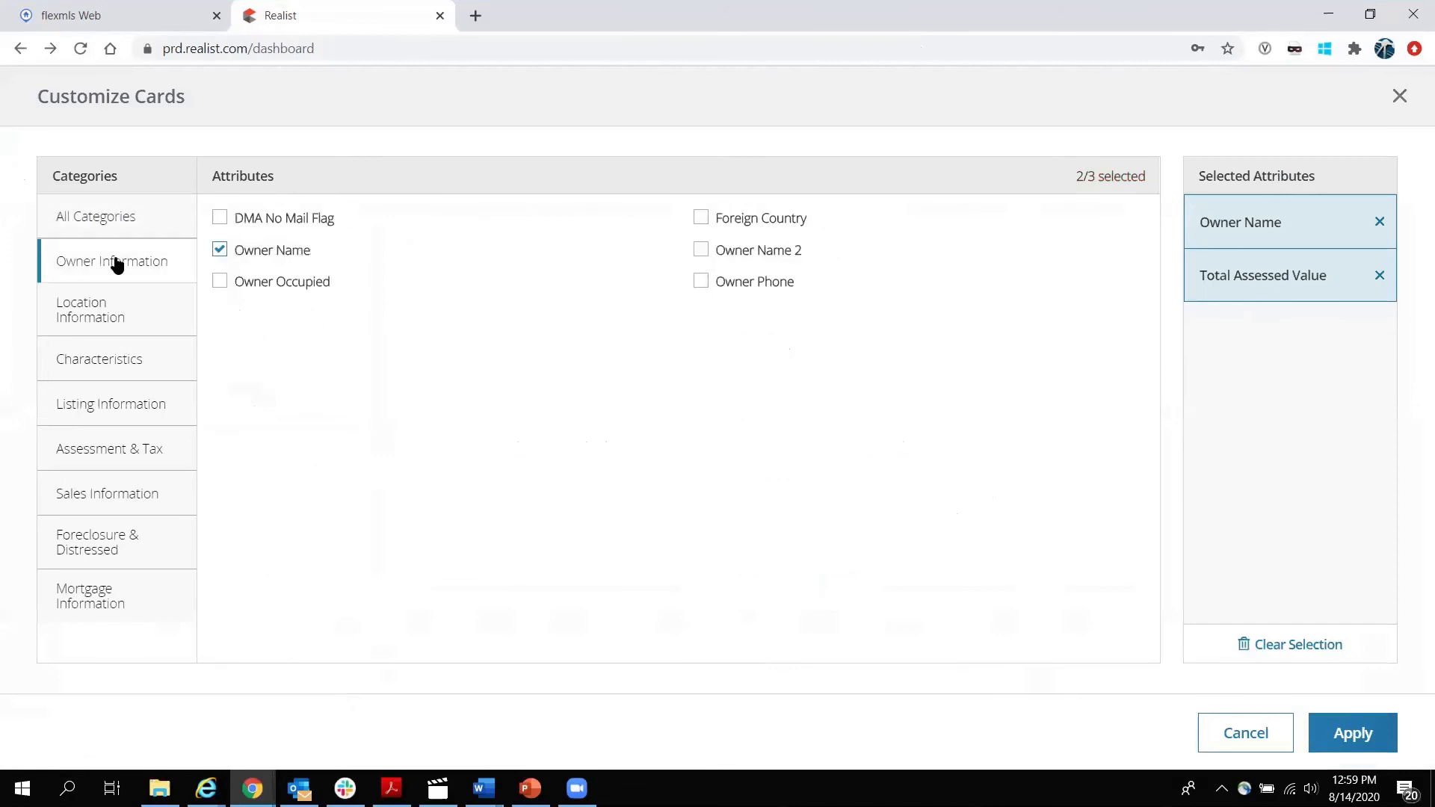
{"action": "left_click", "coordinate": [219, 281]}
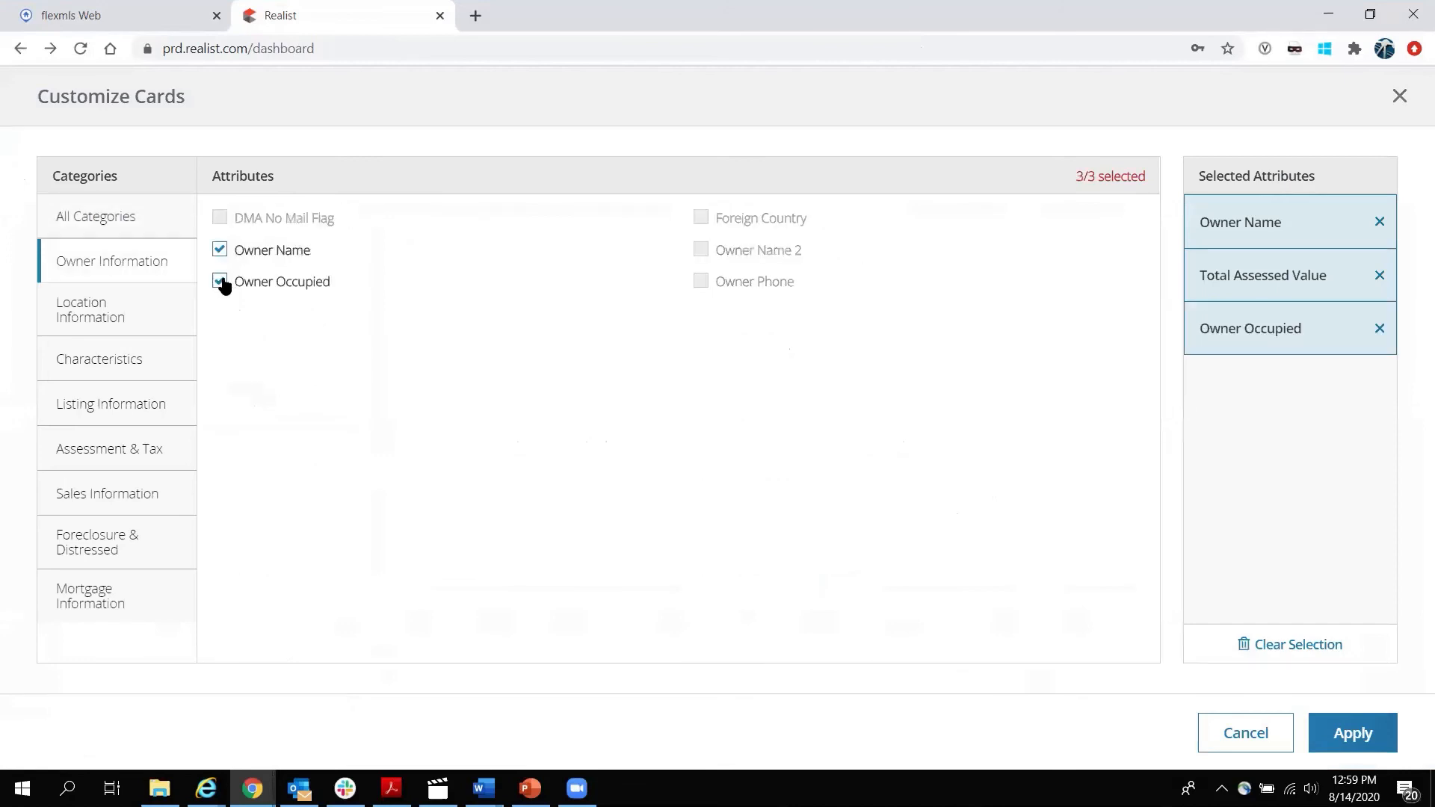
{"action": "left_click", "coordinate": [1347, 740]}
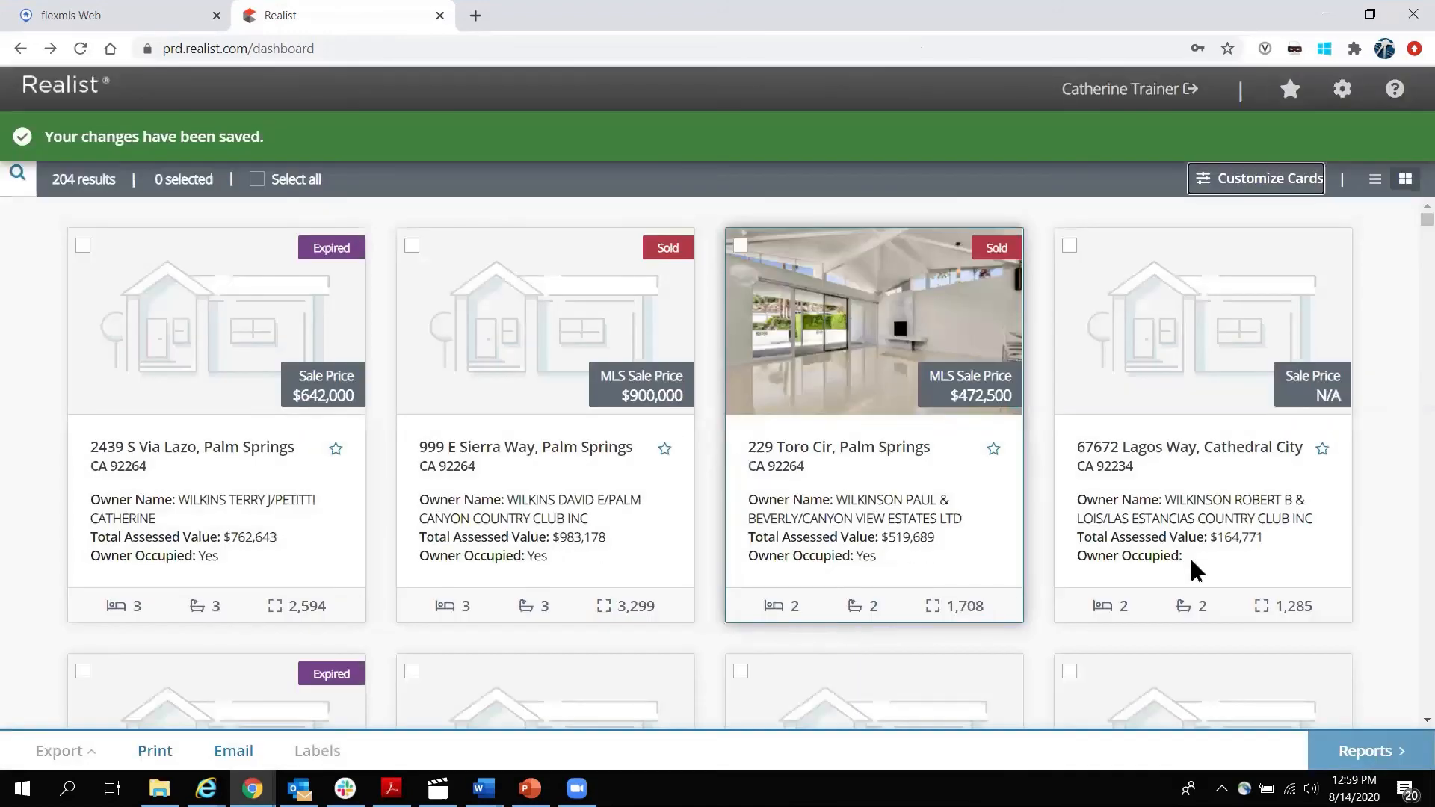
{"action": "left_click", "coordinate": [664, 450]}
{"action": "left_click", "coordinate": [994, 451]}
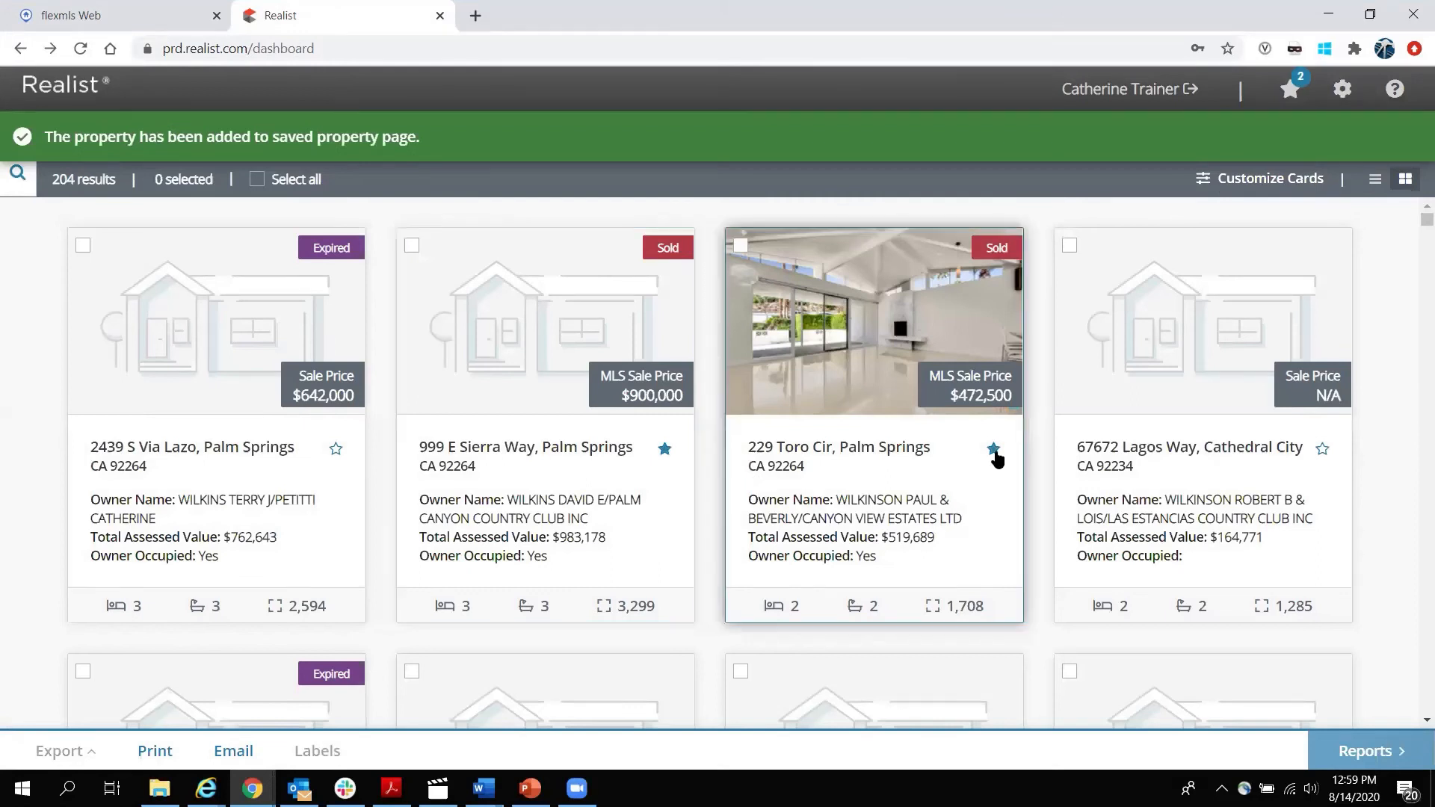
{"action": "left_click", "coordinate": [1289, 89]}
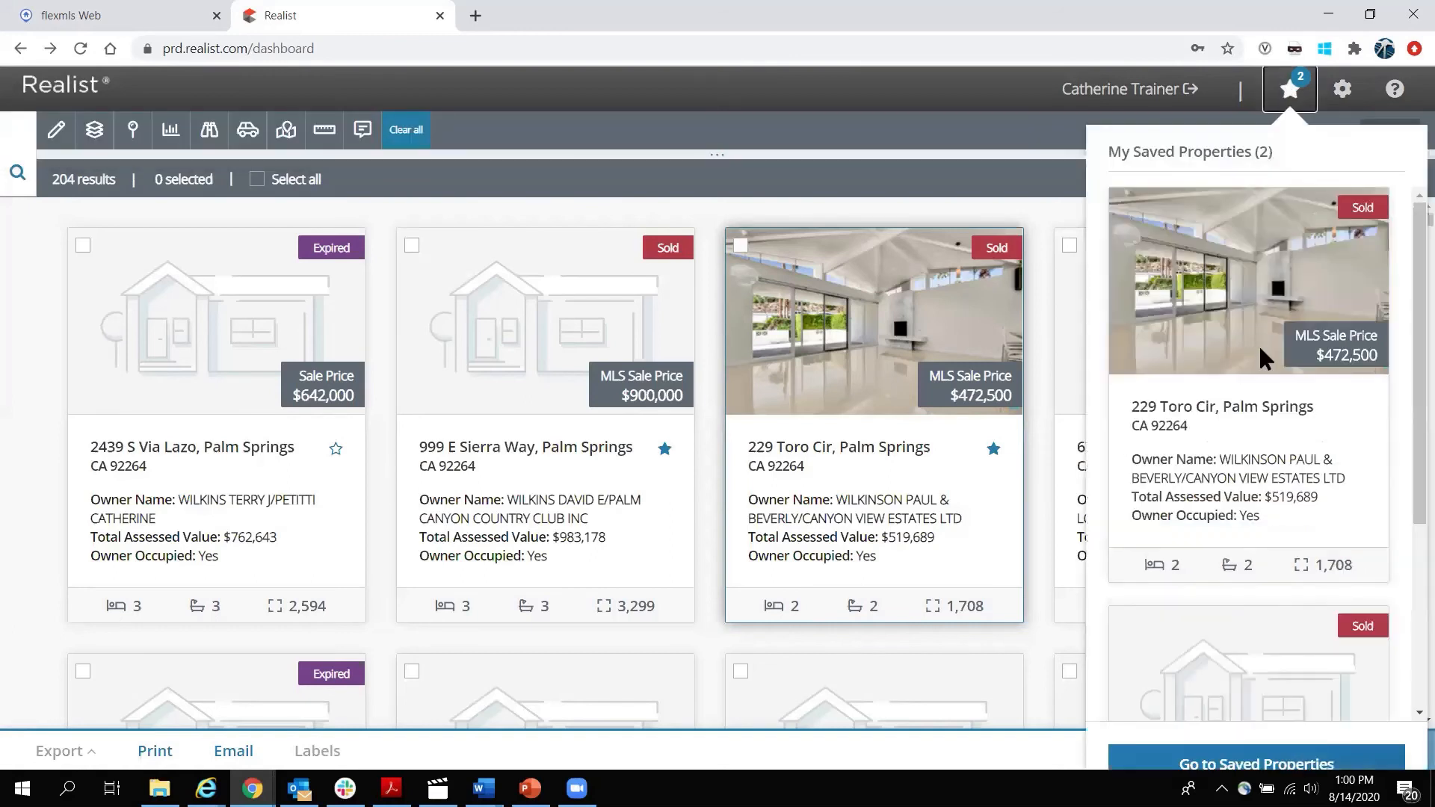
{"action": "scroll", "coordinate": [1242, 416], "scroll_direction": "down", "scroll_amount": 4}
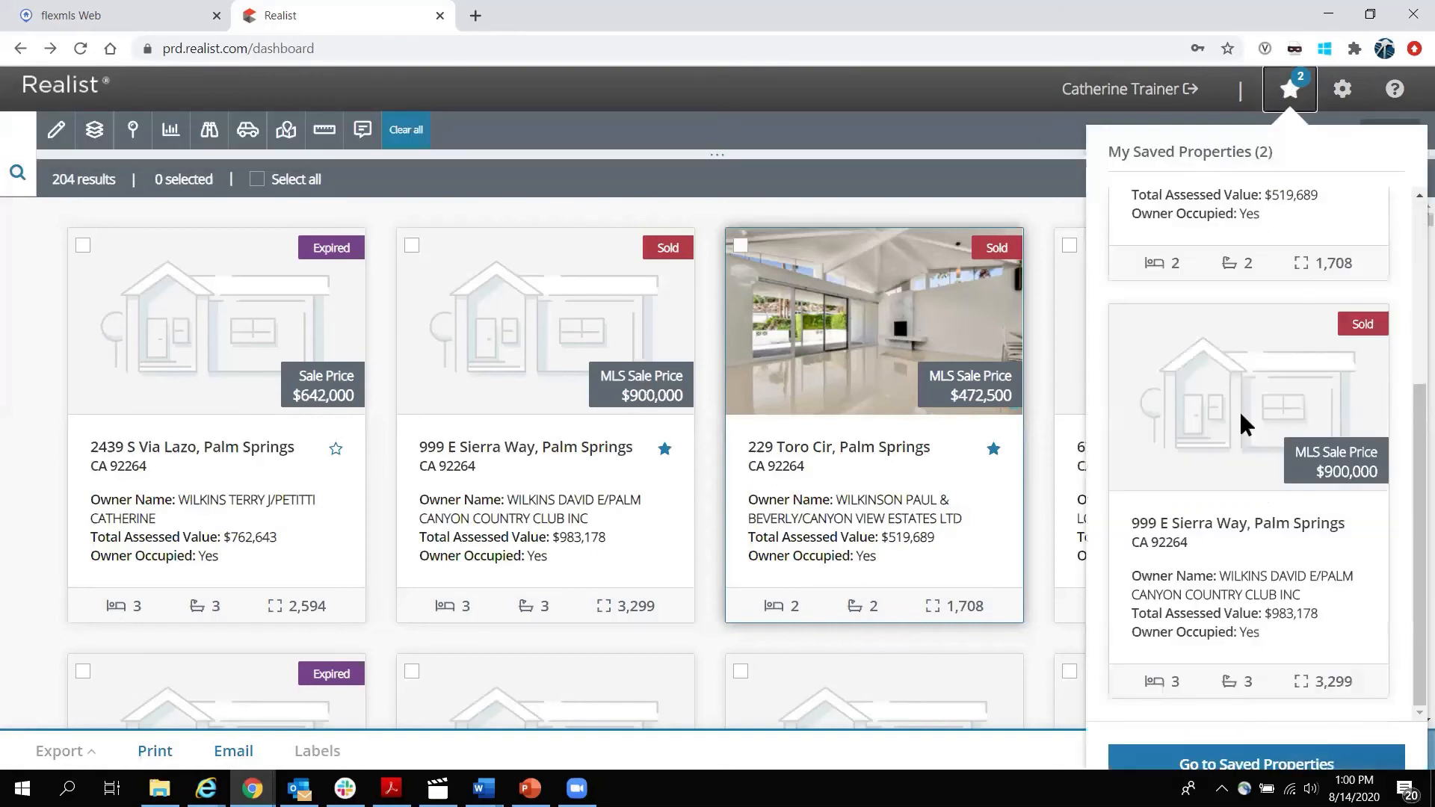
{"action": "left_click", "coordinate": [1270, 766]}
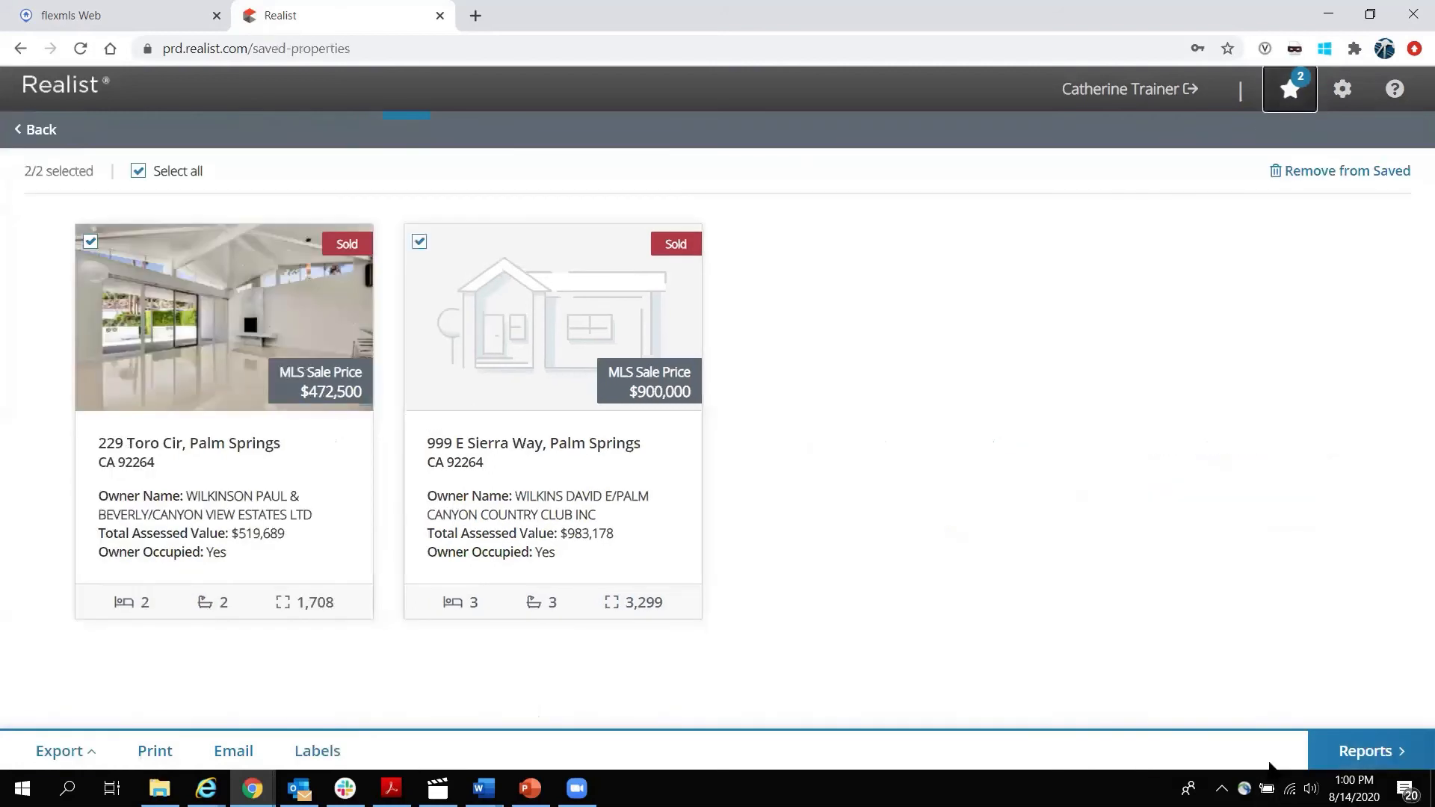
{"action": "left_click", "coordinate": [91, 241]}
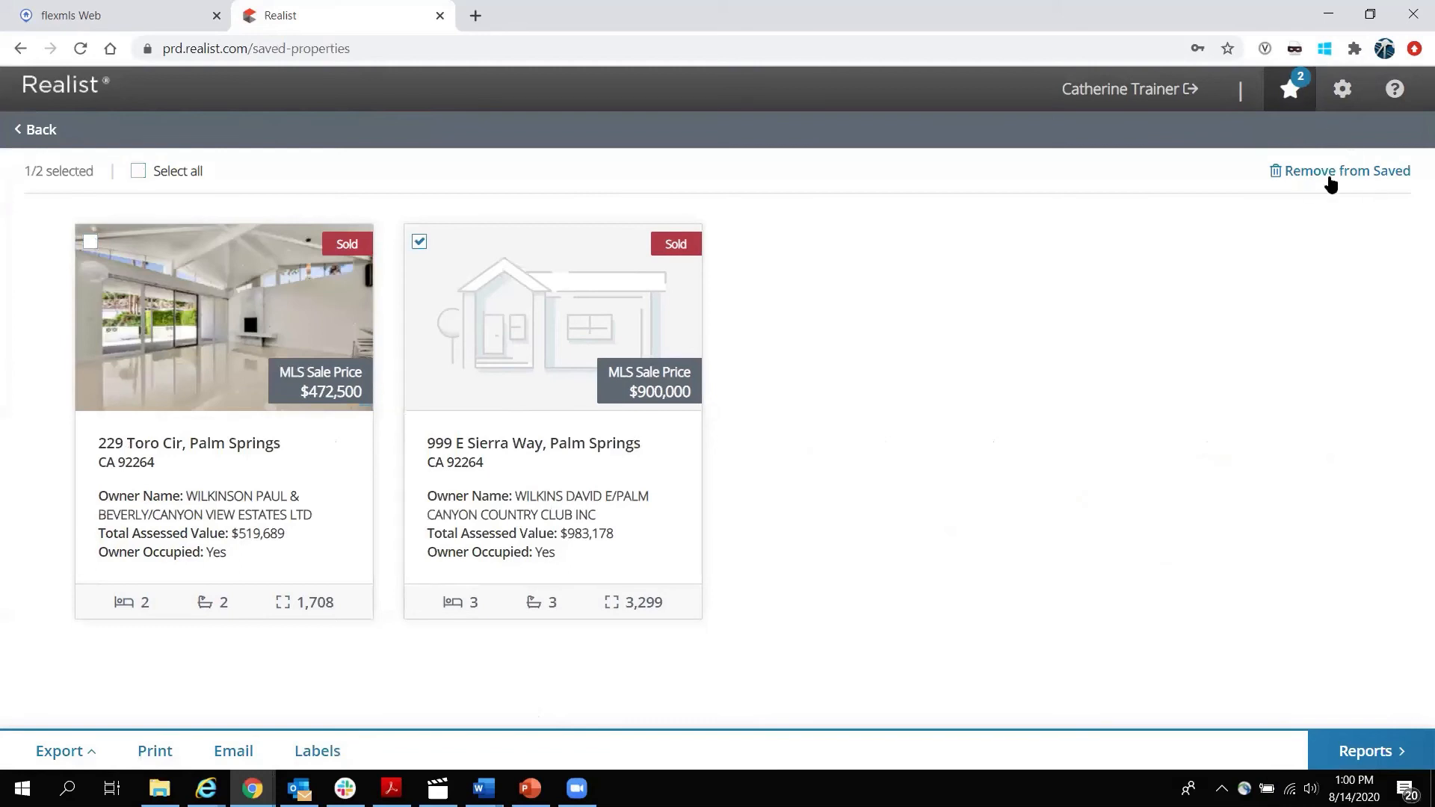
{"action": "left_click", "coordinate": [1331, 171]}
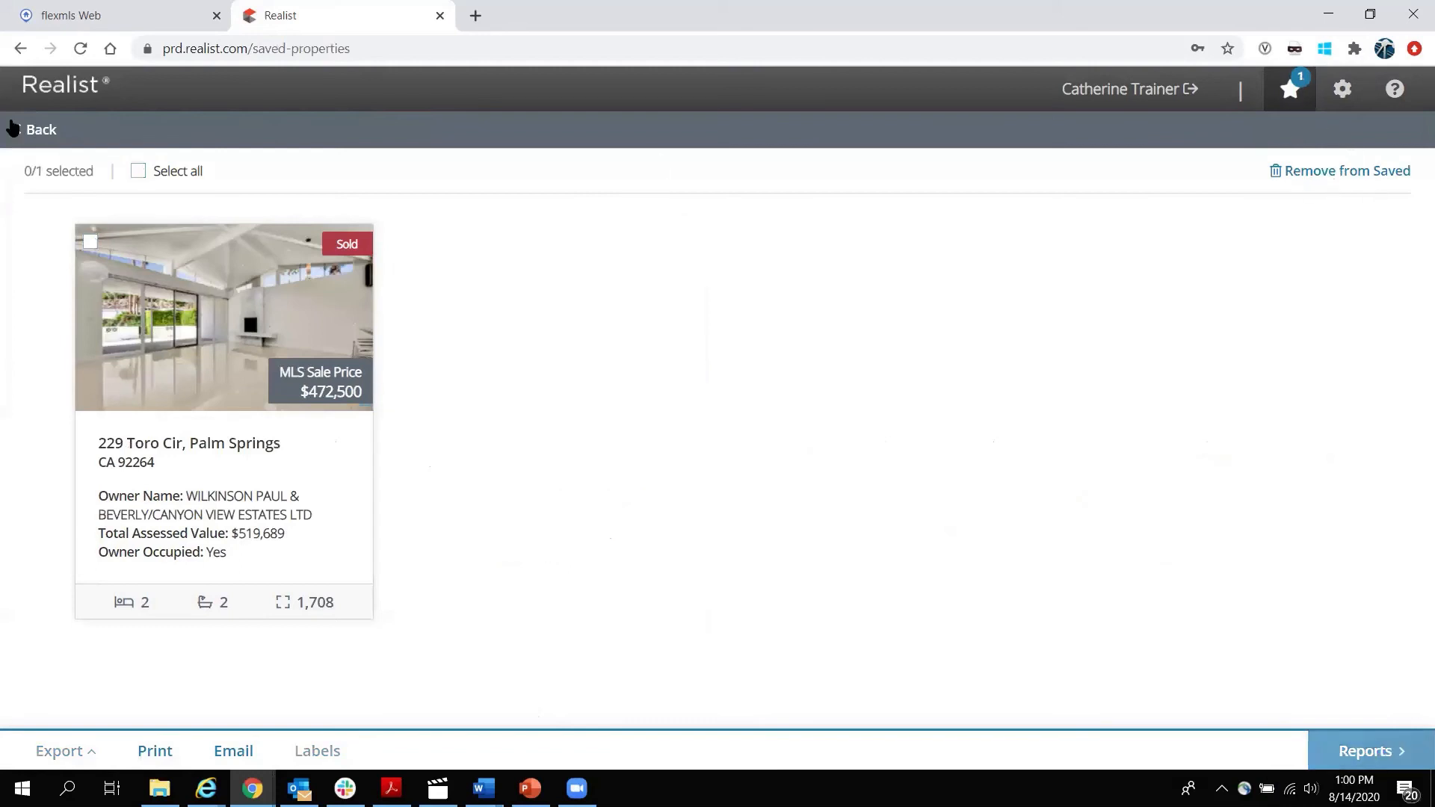
{"action": "left_click", "coordinate": [39, 132]}
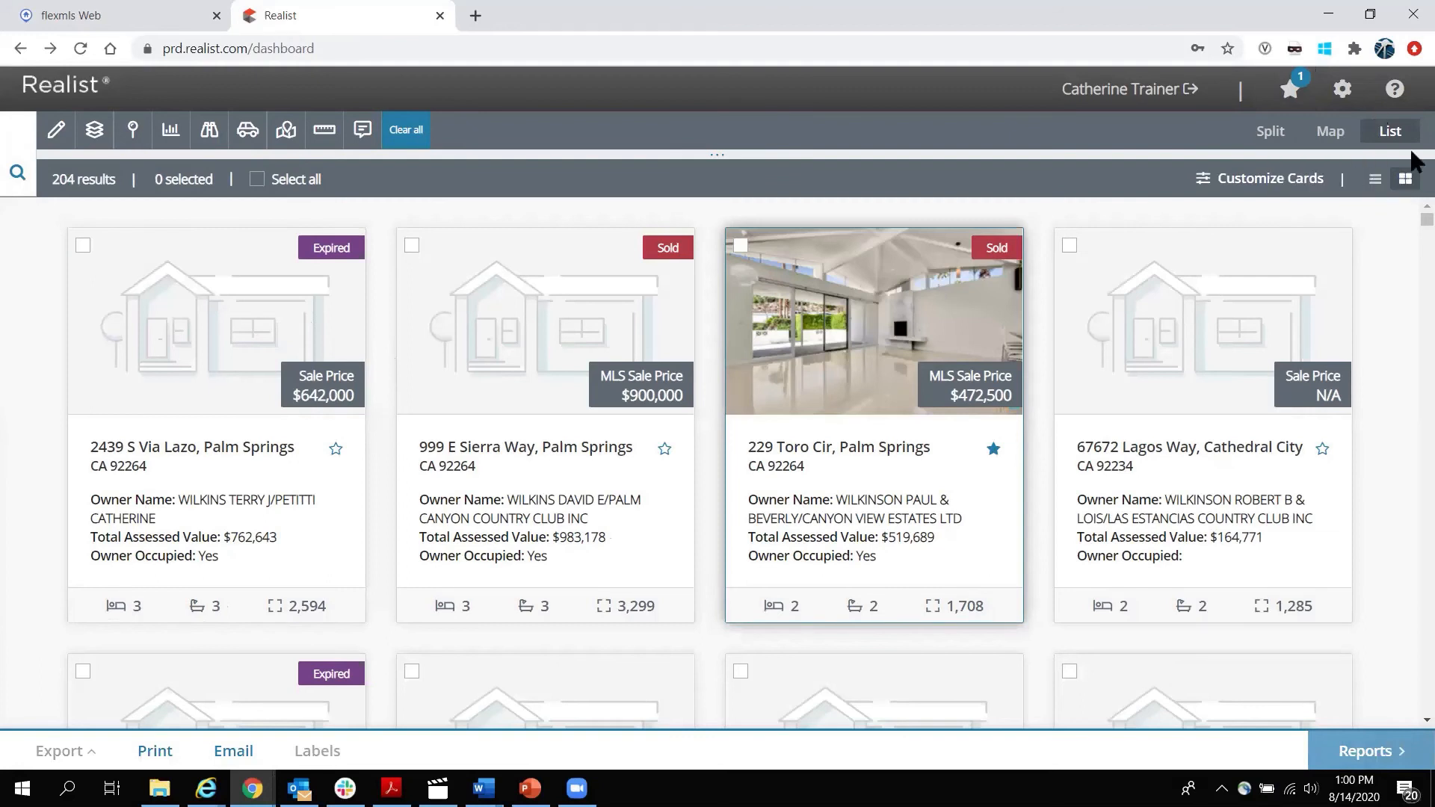
Show results in Table View with ZIP Code moved before City and Owner Name widened.
{"action": "left_click", "coordinate": [1374, 184]}
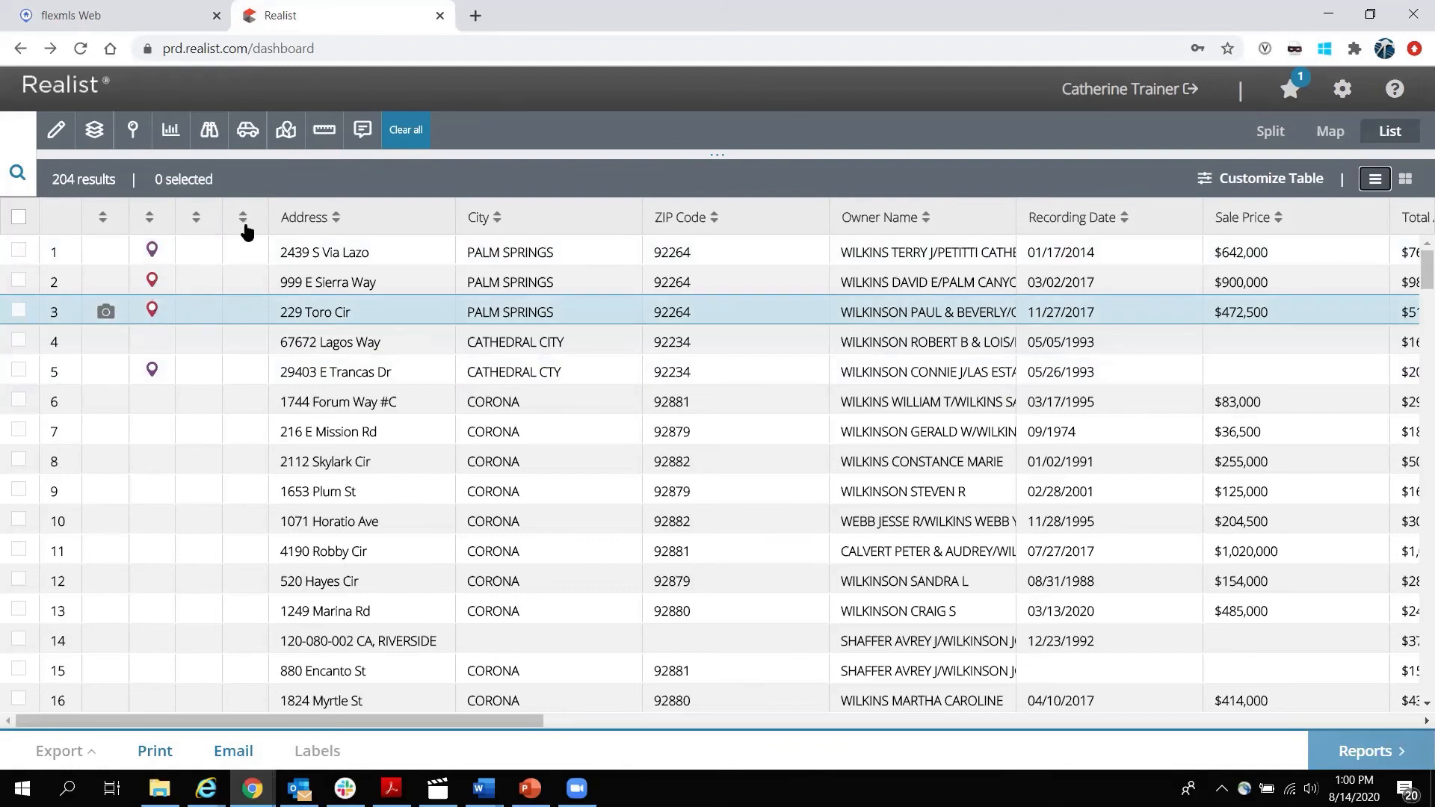
{"action": "left_click_drag", "start_coordinate": [747, 221], "coordinate": [628, 235]}
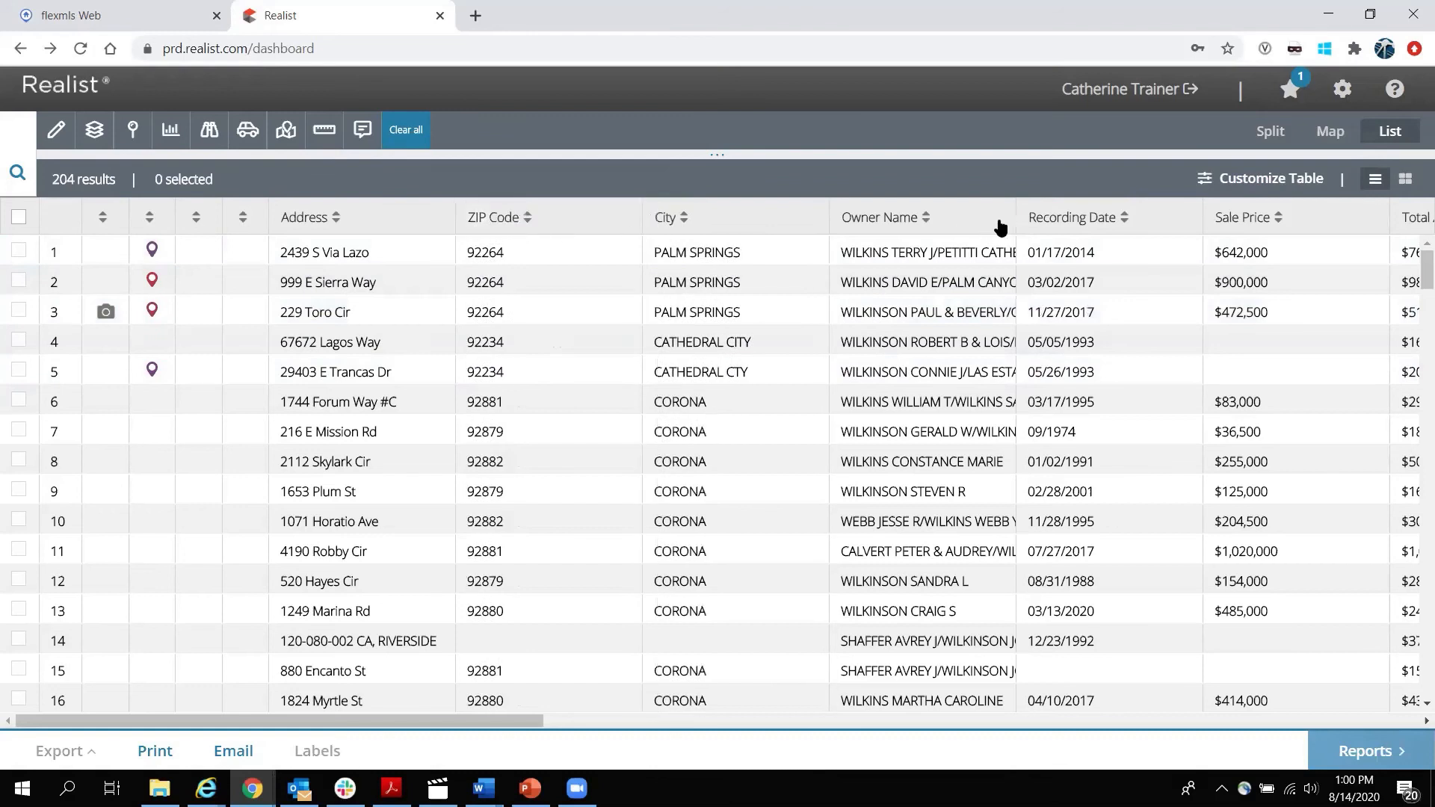
{"action": "left_click_drag", "start_coordinate": [1027, 215], "coordinate": [1121, 215]}
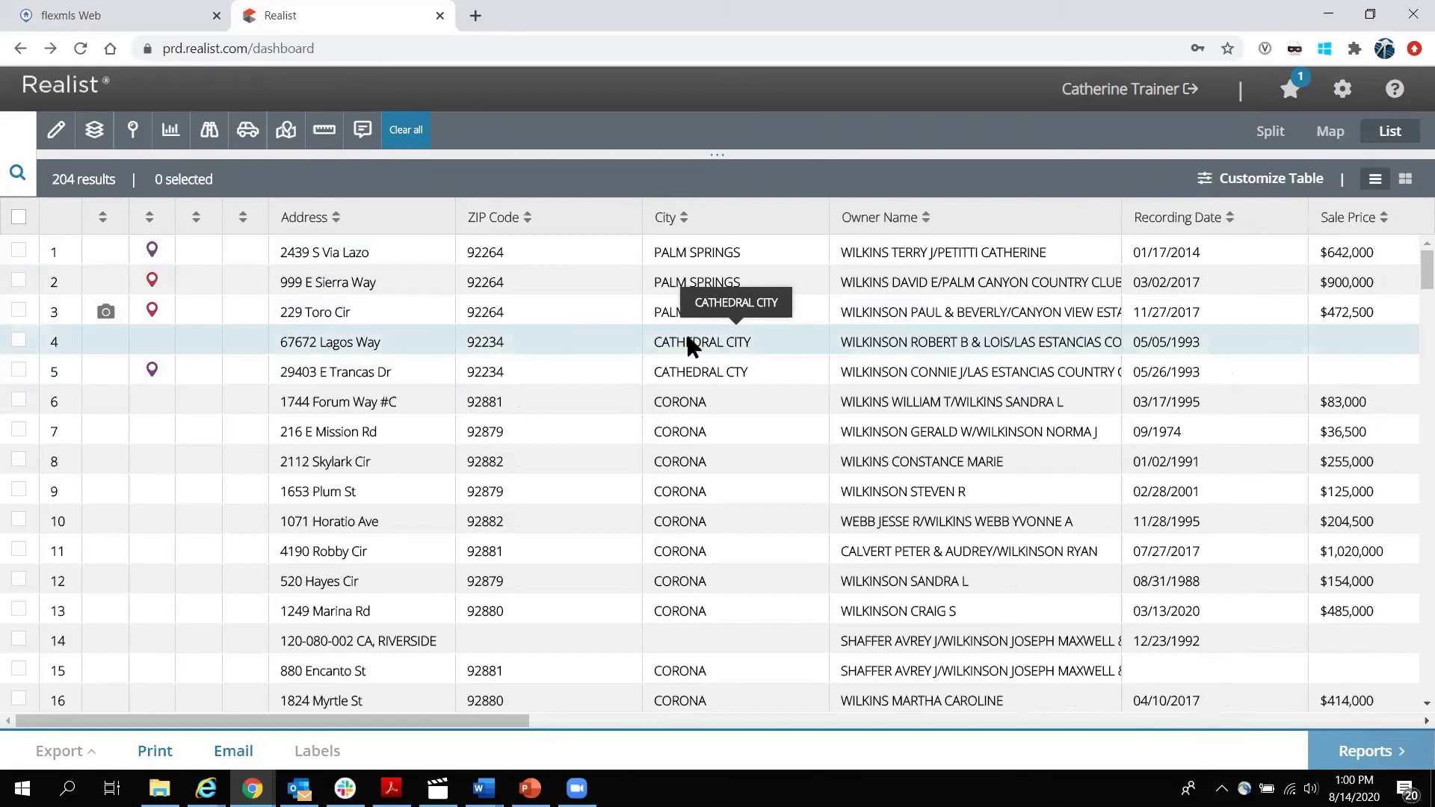
{"action": "left_click", "coordinate": [19, 250]}
{"action": "left_click", "coordinate": [19, 281]}
{"action": "left_click", "coordinate": [19, 311]}
{"action": "left_click", "coordinate": [18, 370]}
{"action": "left_click", "coordinate": [19, 344]}
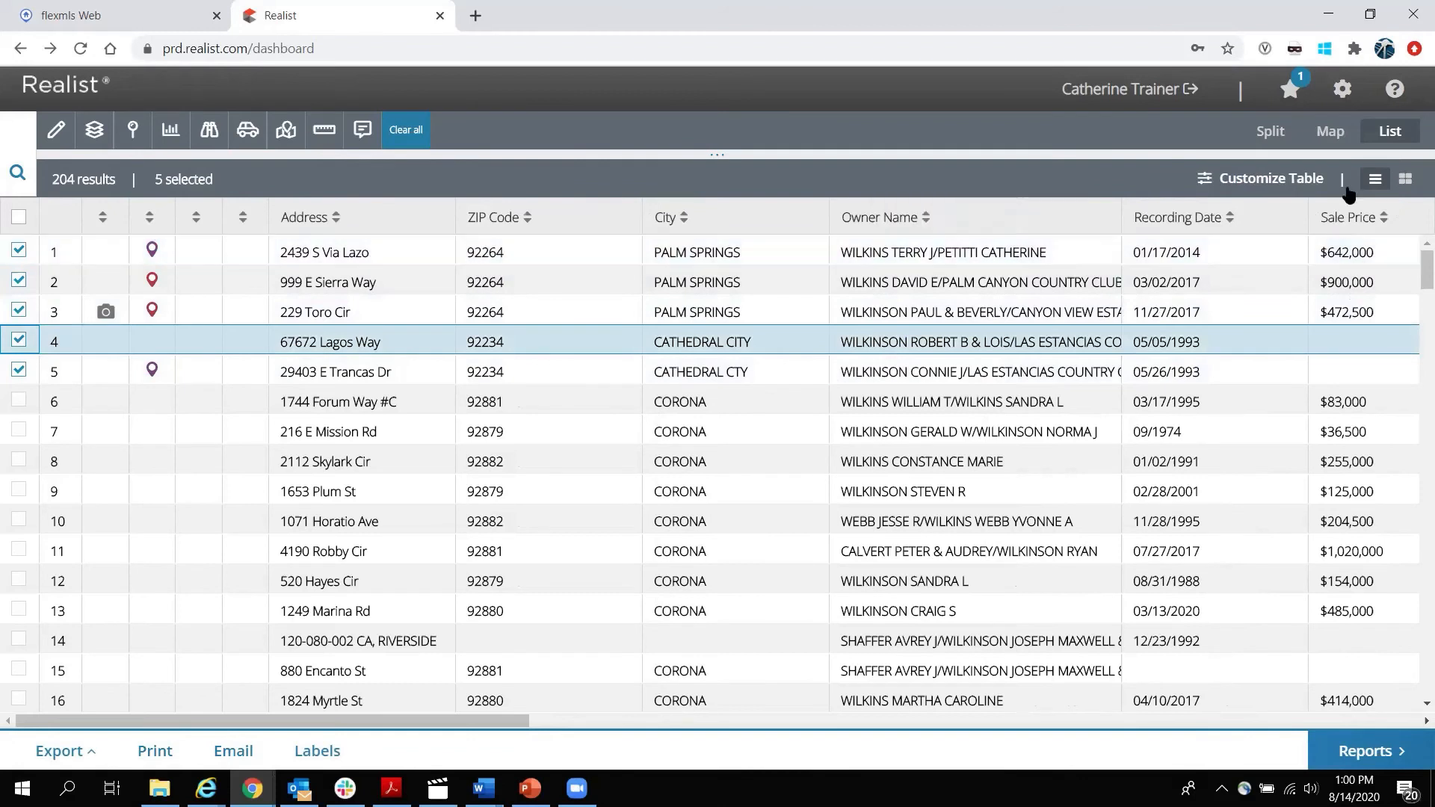
Show only the five checked rows in the table, then restore the full result list.
{"action": "left_click", "coordinate": [1284, 183]}
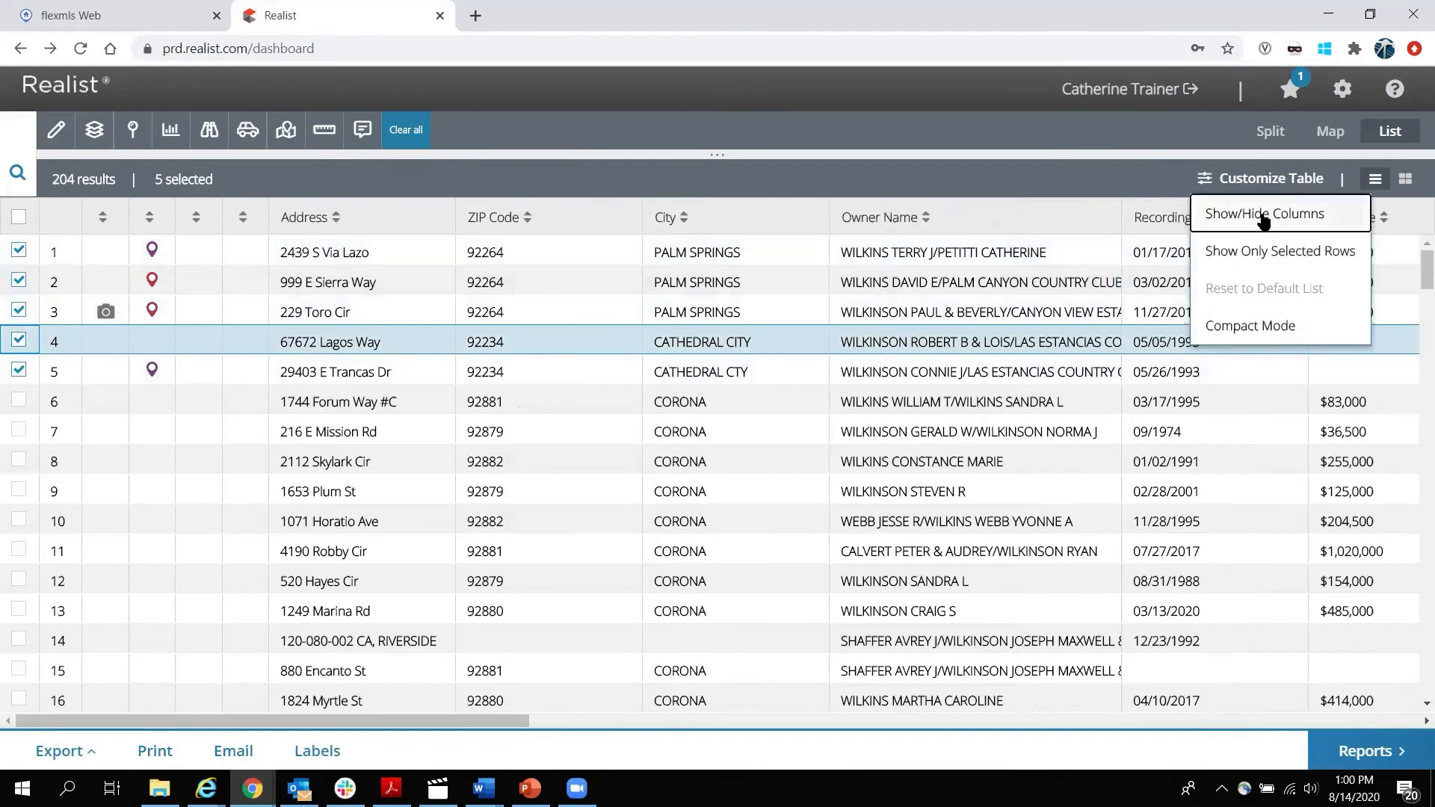
{"action": "left_click", "coordinate": [1263, 254]}
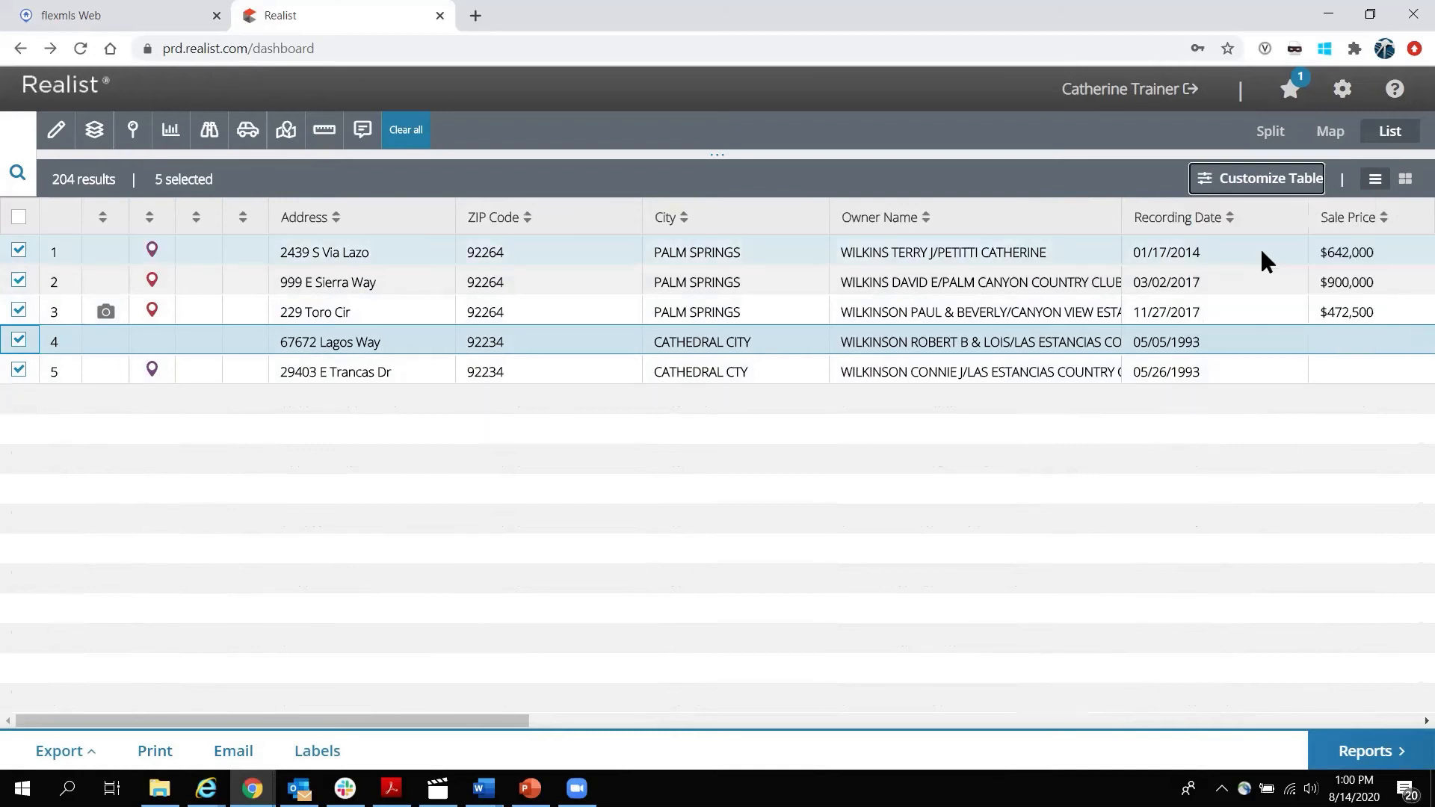
{"action": "left_click", "coordinate": [1272, 178]}
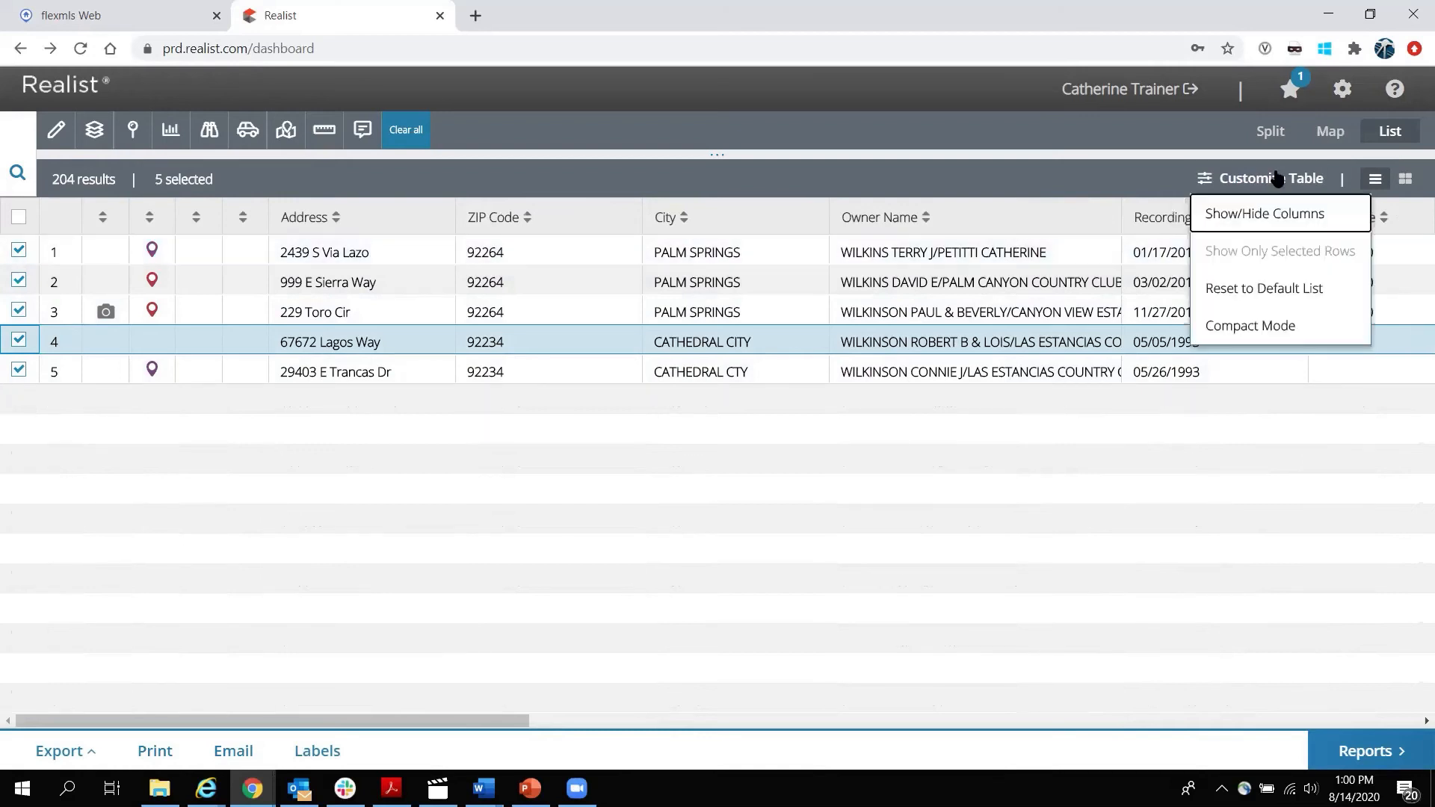
{"action": "left_click", "coordinate": [1259, 289]}
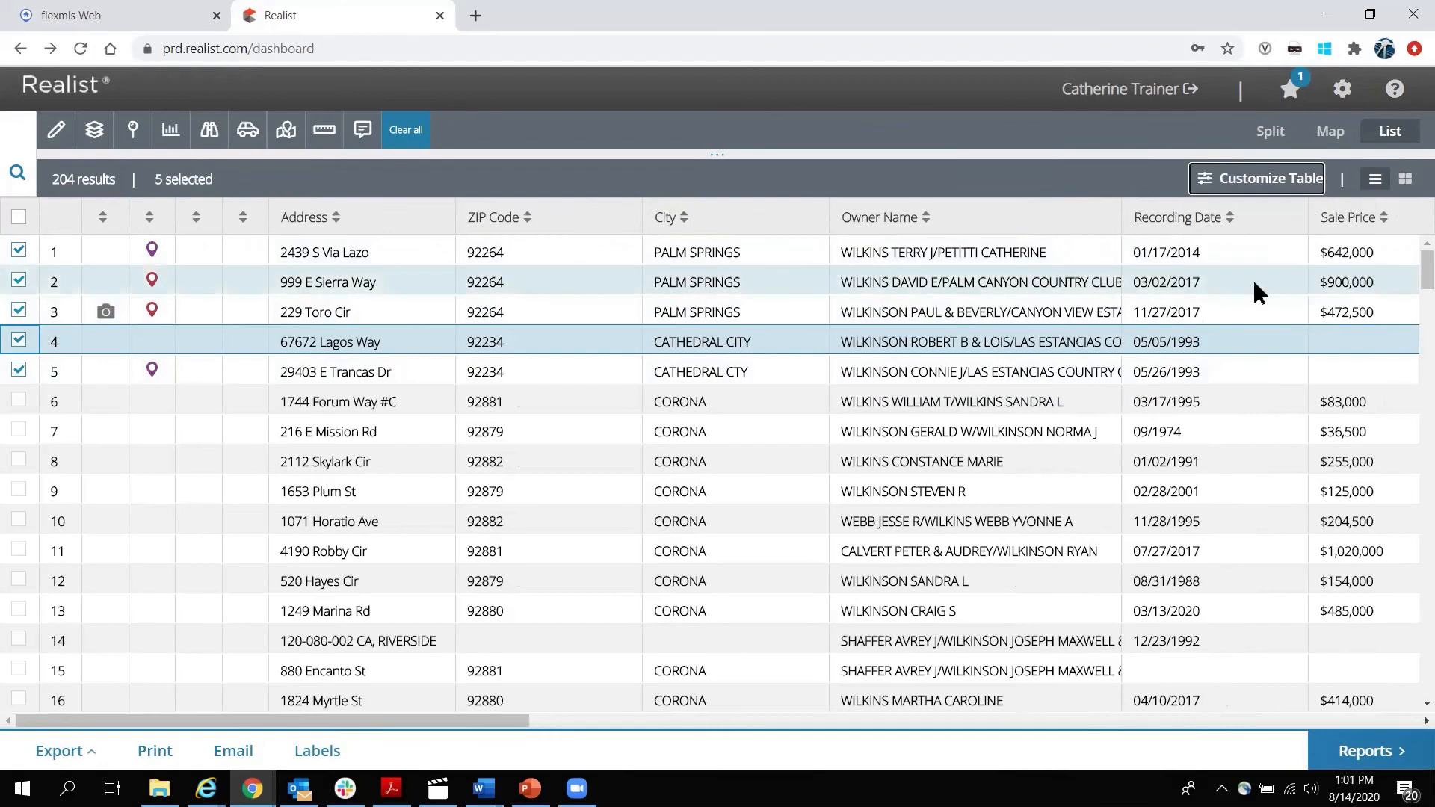
Switch the table to Compact Mode, then back to Default Mode.
{"action": "left_click", "coordinate": [1278, 184]}
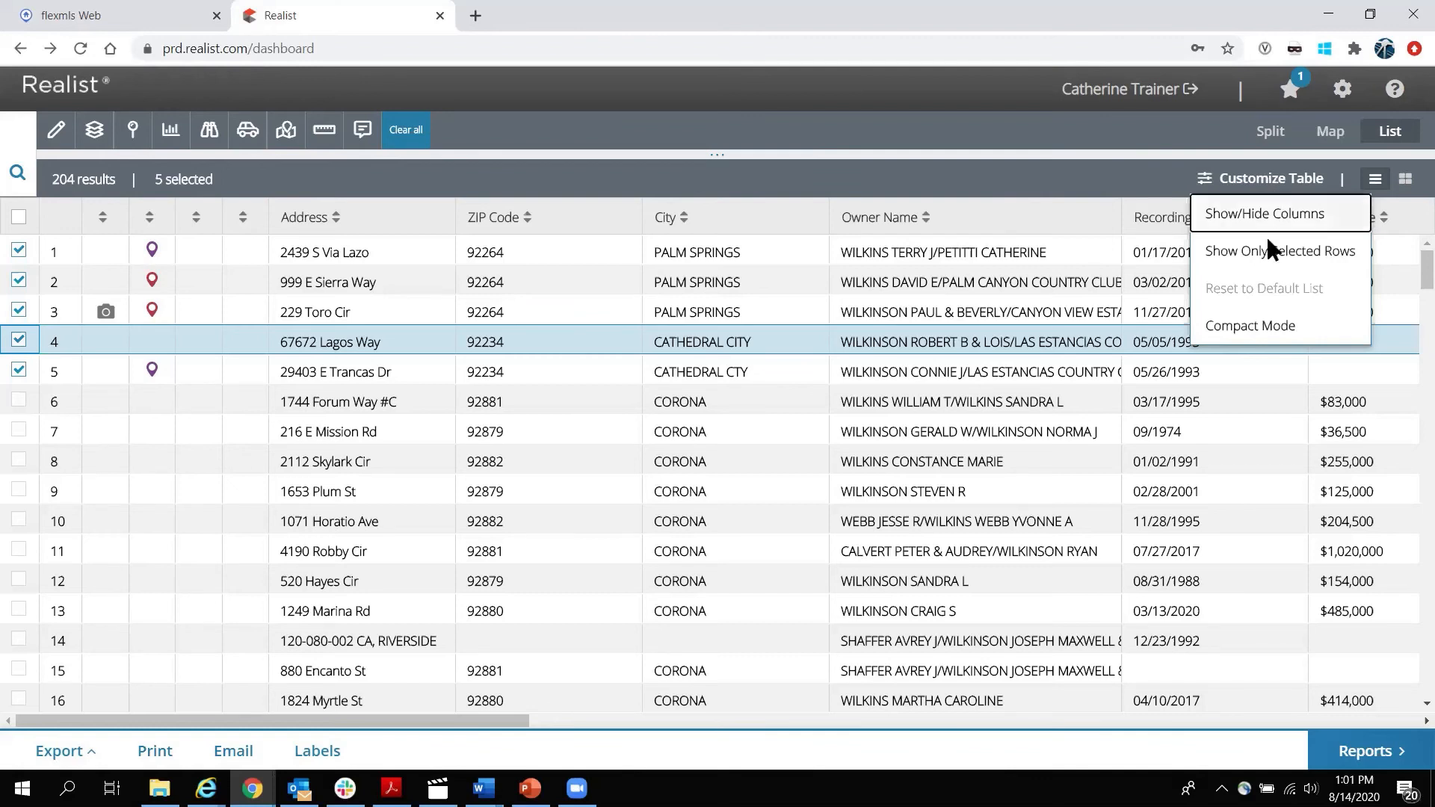
{"action": "left_click", "coordinate": [1259, 331]}
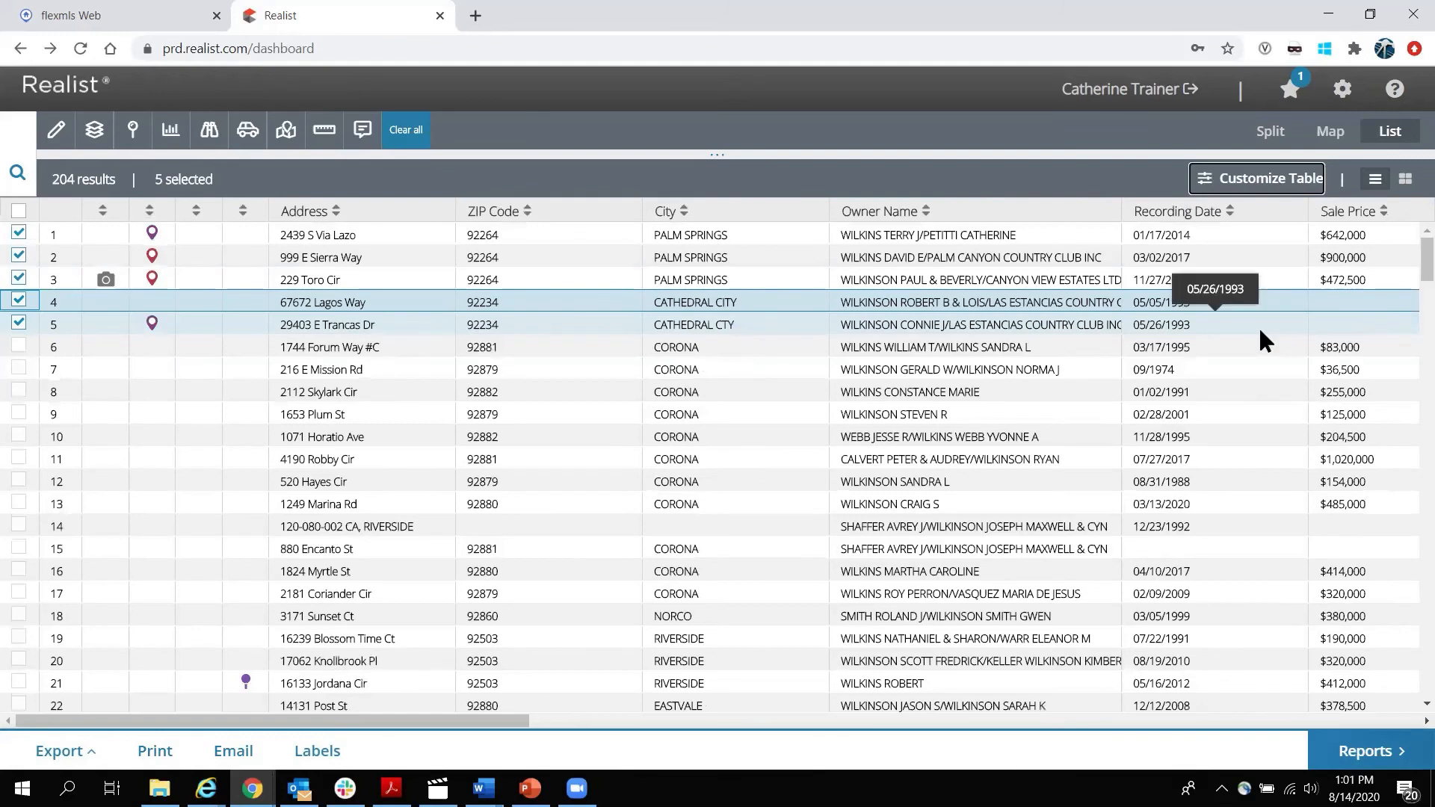
{"action": "left_click", "coordinate": [1269, 187]}
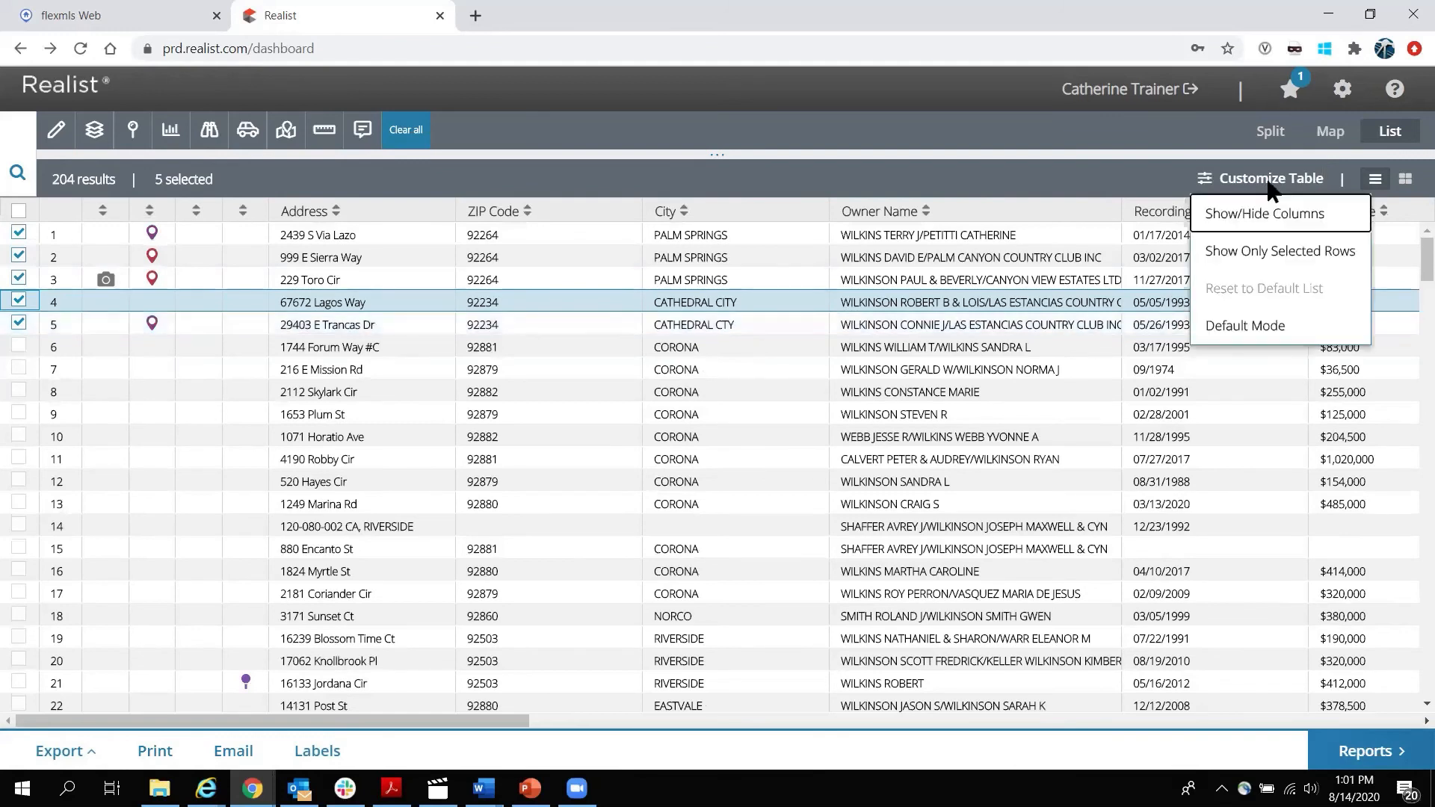
{"action": "left_click", "coordinate": [1255, 333]}
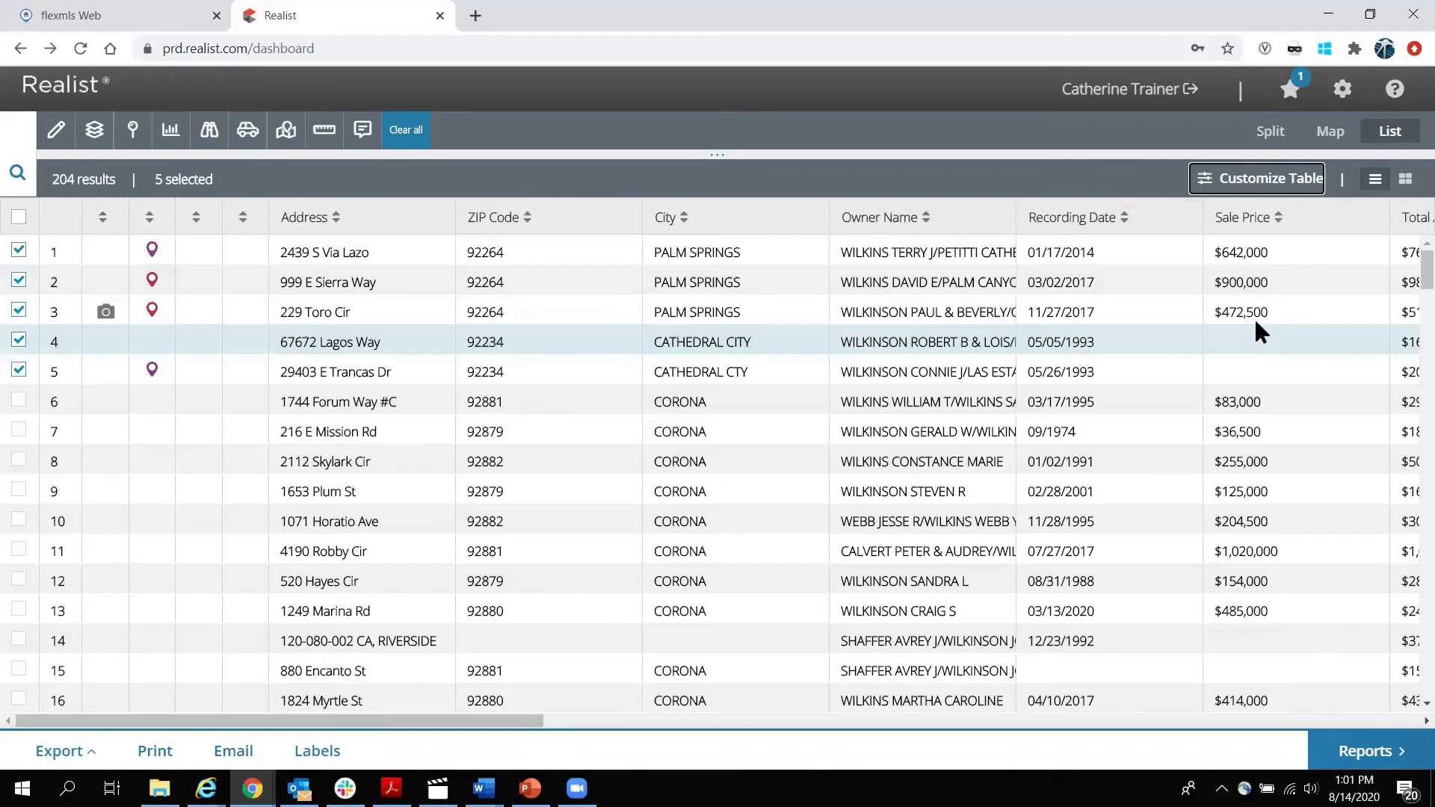
{"action": "left_click", "coordinate": [1275, 178]}
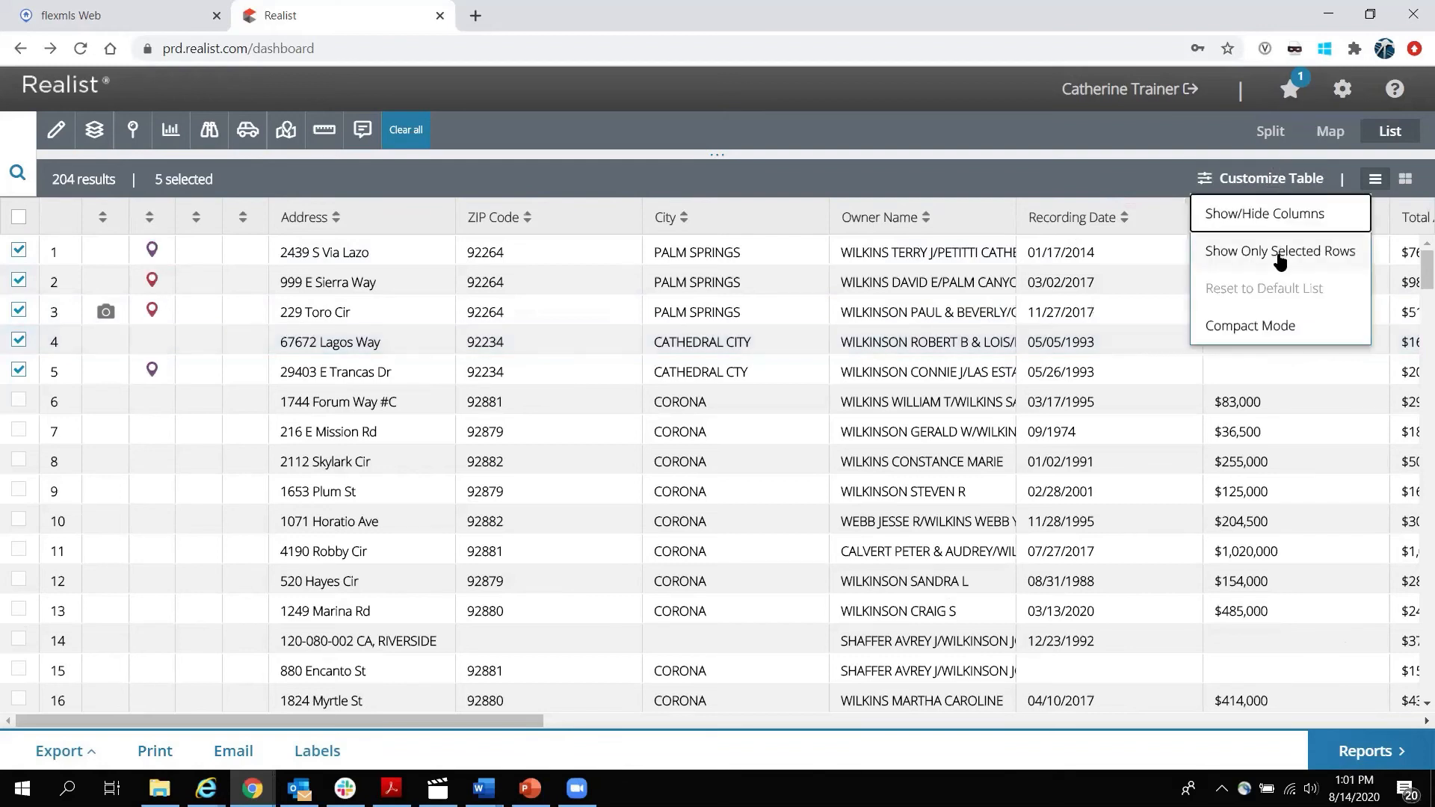
{"action": "left_click", "coordinate": [1284, 214]}
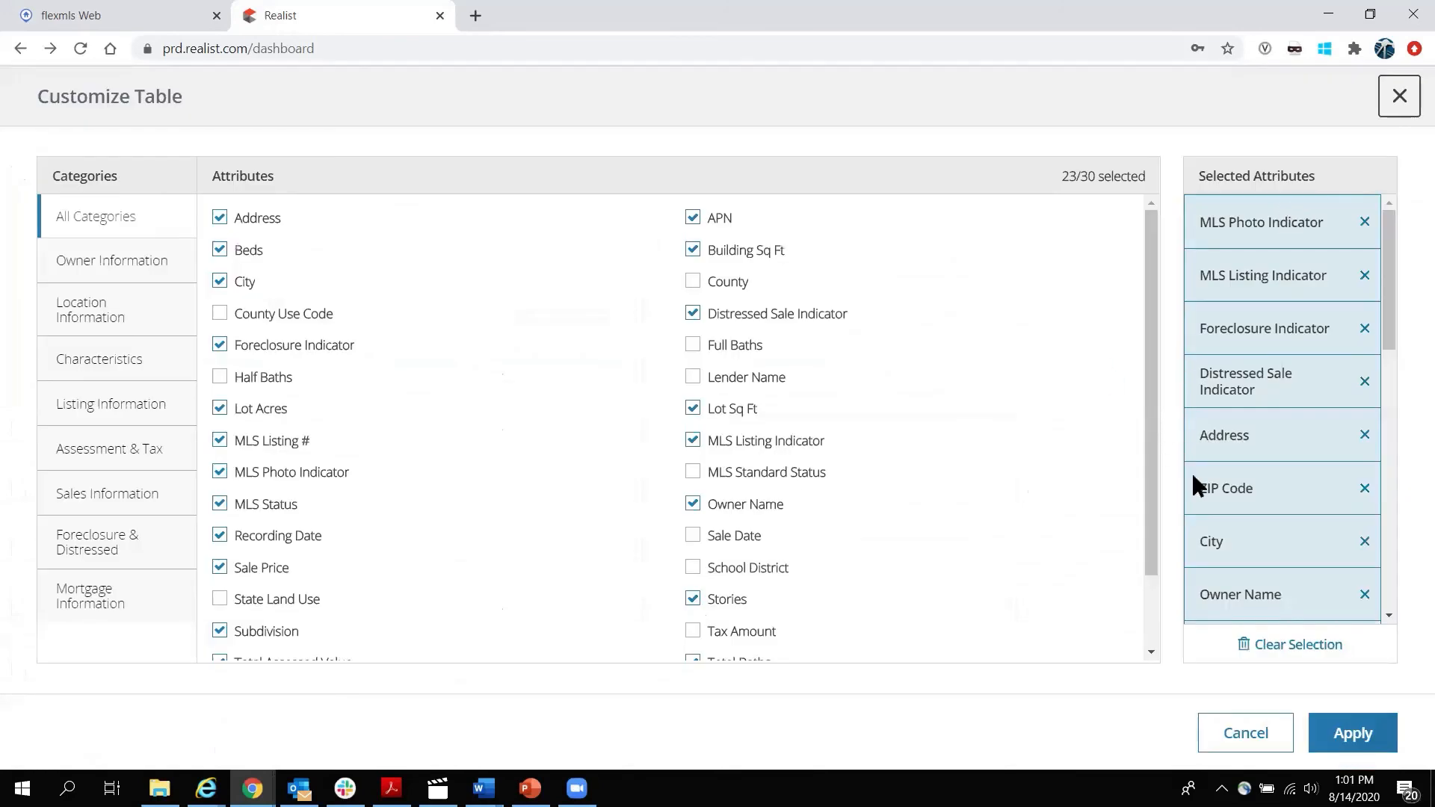
{"action": "left_click", "coordinate": [1364, 488]}
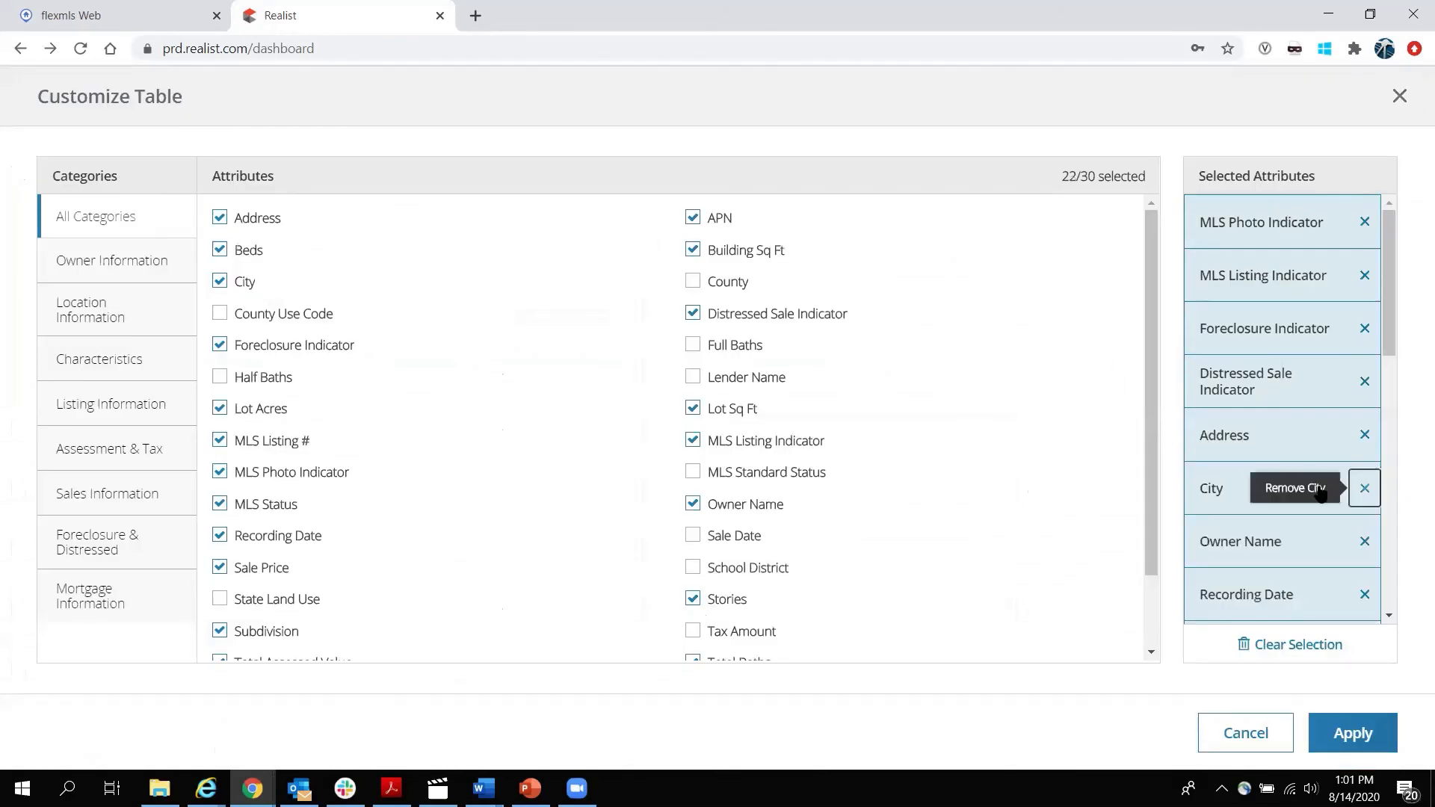
{"action": "left_click", "coordinate": [695, 475]}
{"action": "left_click", "coordinate": [1365, 594]}
{"action": "left_click_drag", "start_coordinate": [1236, 589], "coordinate": [1281, 414]}
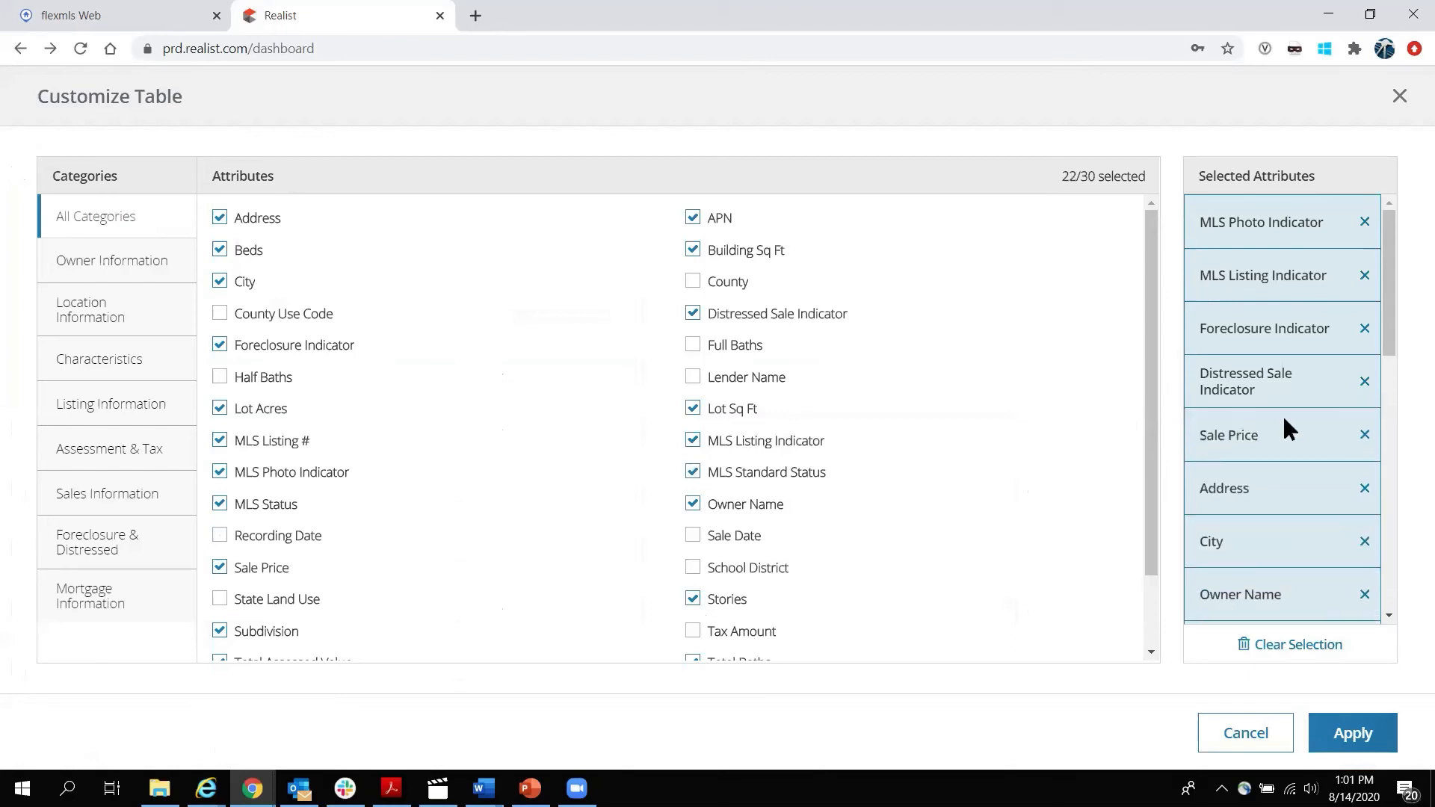
{"action": "left_click", "coordinate": [1248, 734]}
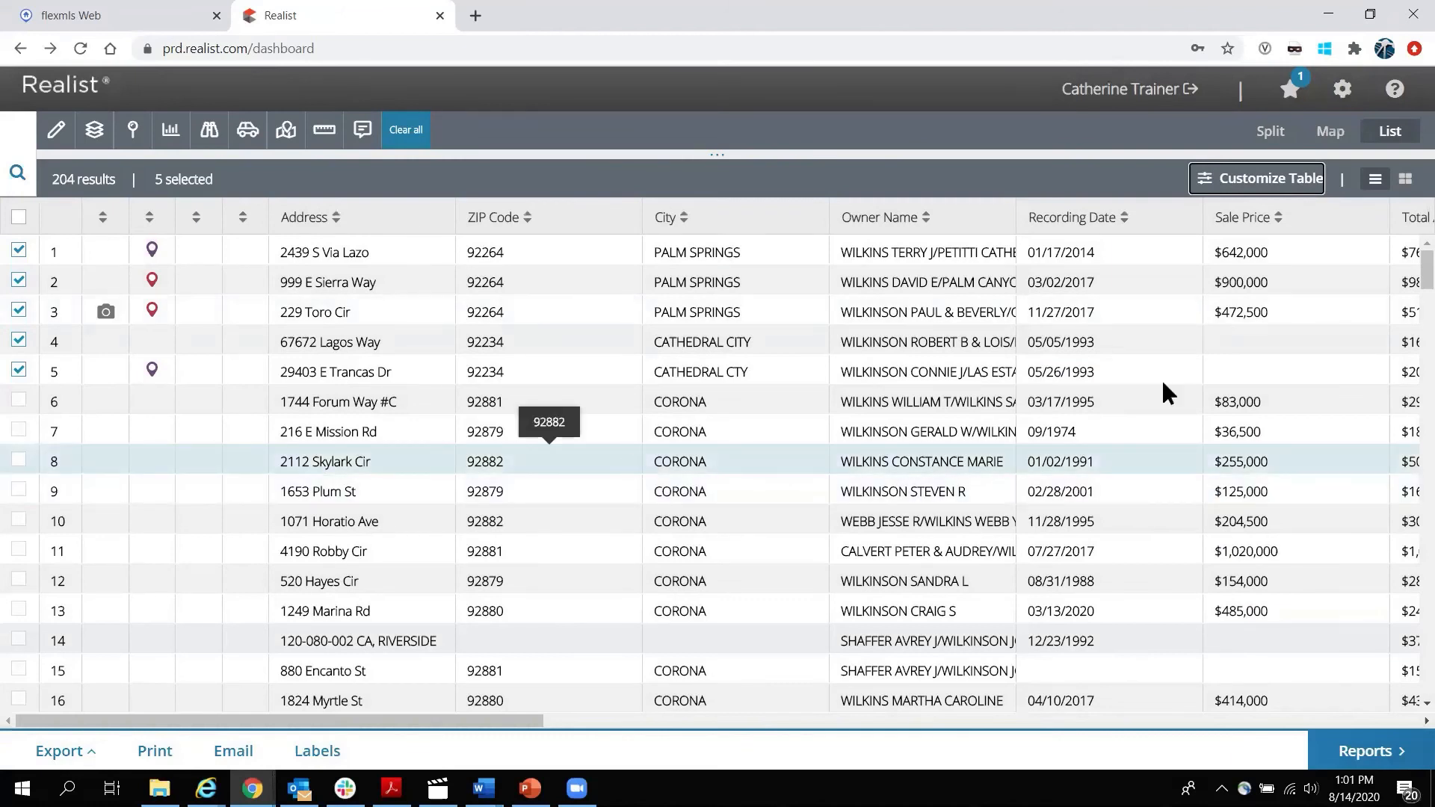
{"action": "left_click", "coordinate": [1272, 138]}
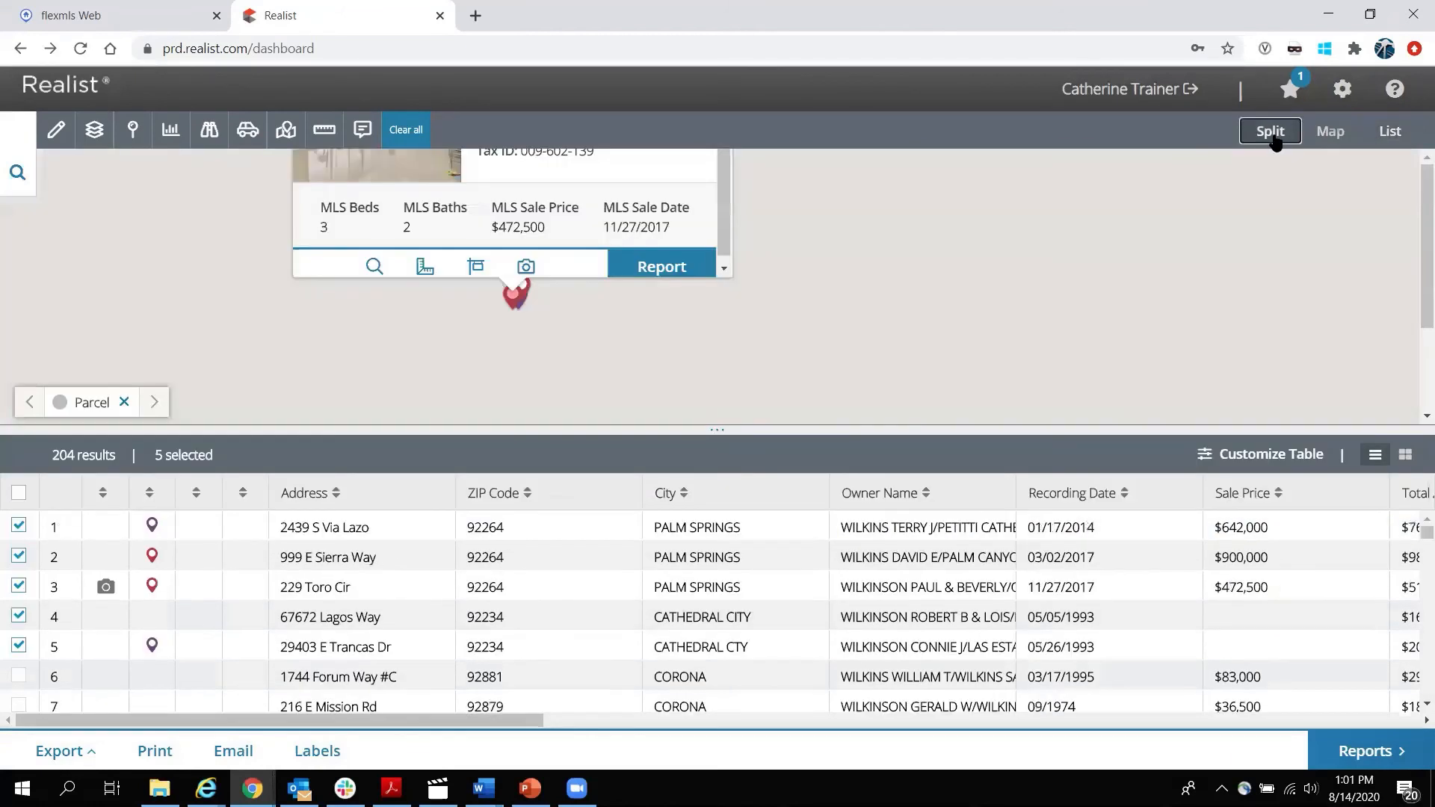
Expand the quick search panel beside the map, then open the account settings.
{"action": "left_click", "coordinate": [17, 173]}
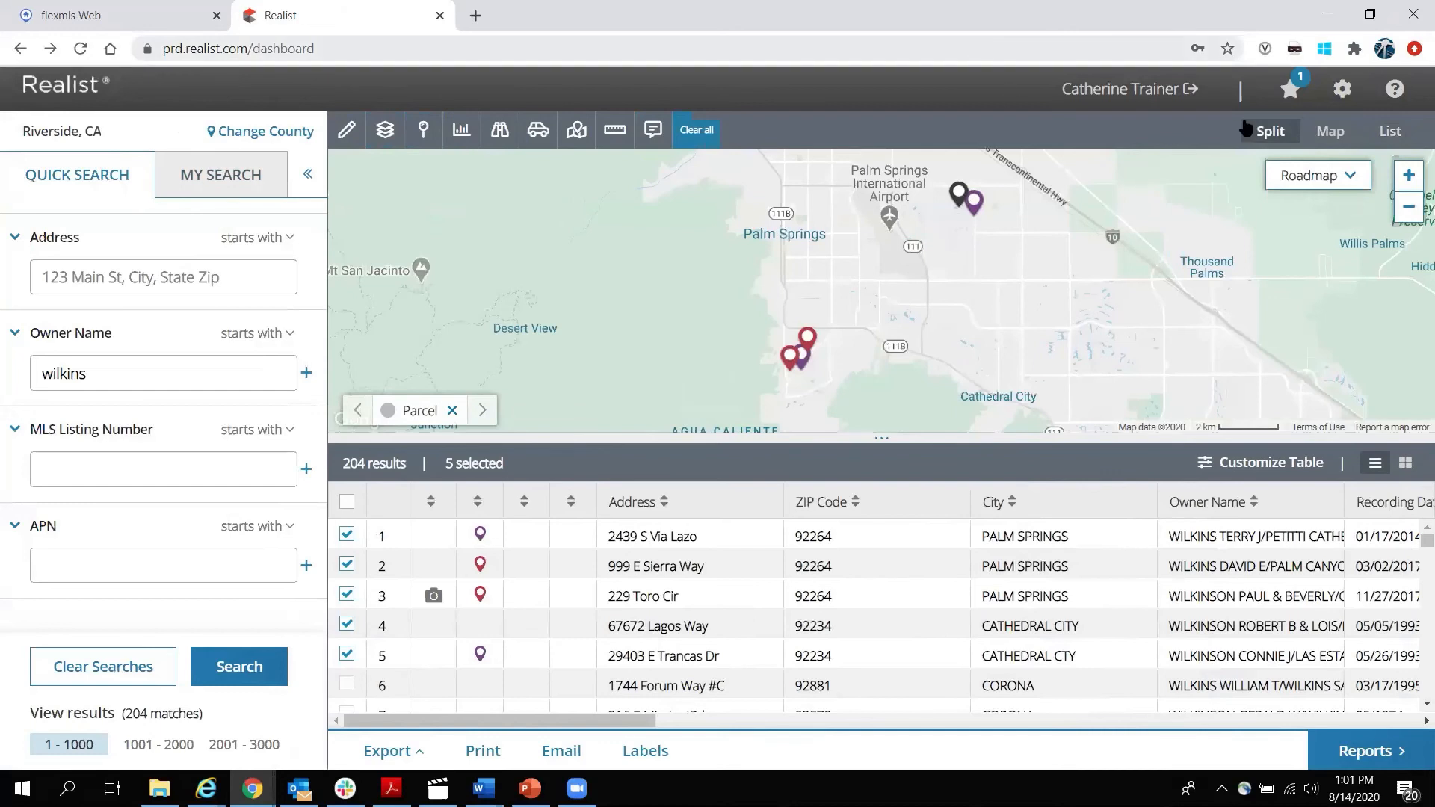
{"action": "left_click", "coordinate": [1343, 91]}
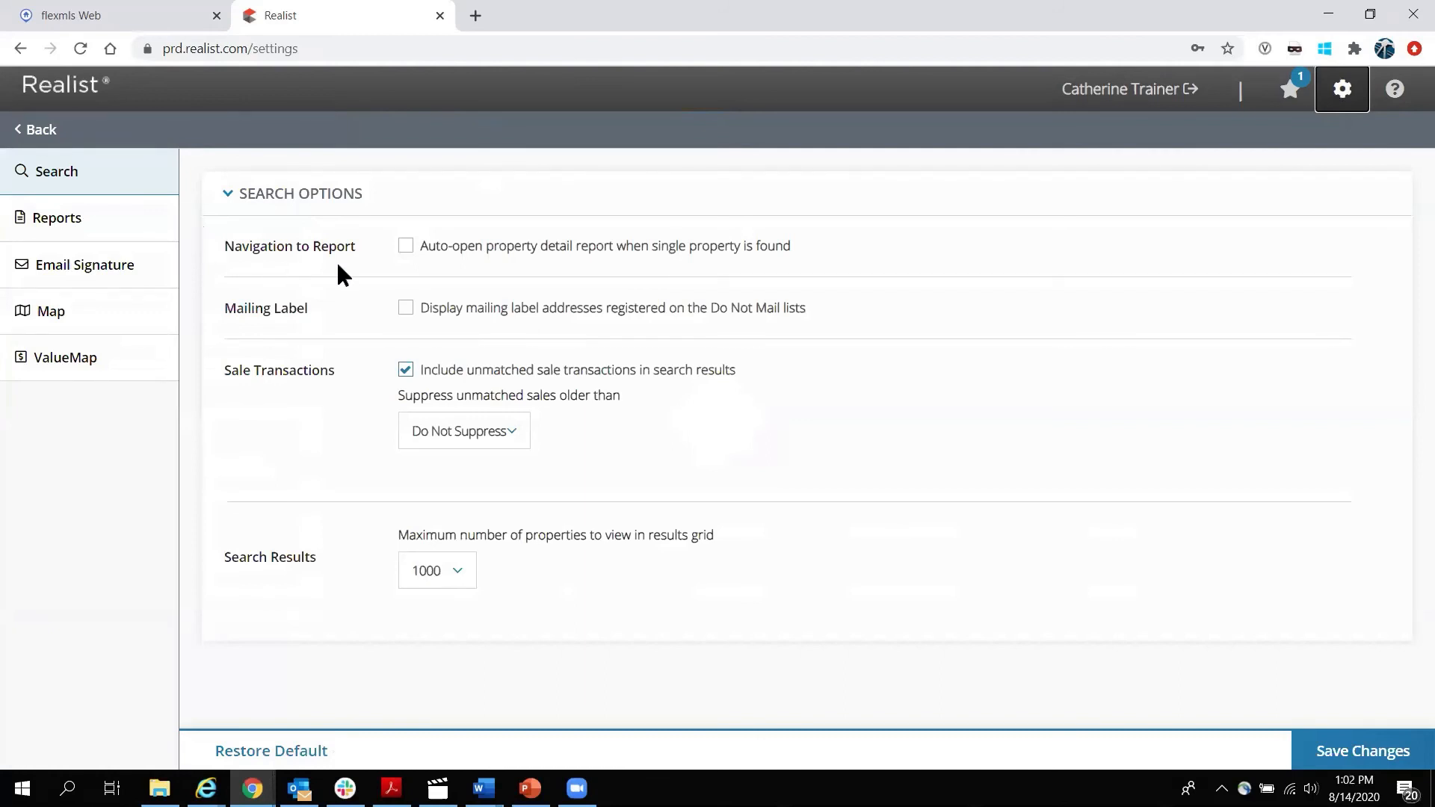
Turn auto-opening of the property detail report on and then back off.
{"action": "left_click", "coordinate": [404, 250]}
{"action": "left_click", "coordinate": [406, 249]}
{"action": "left_click", "coordinate": [246, 307]}
{"action": "left_click_drag", "start_coordinate": [423, 317], "coordinate": [836, 324]}
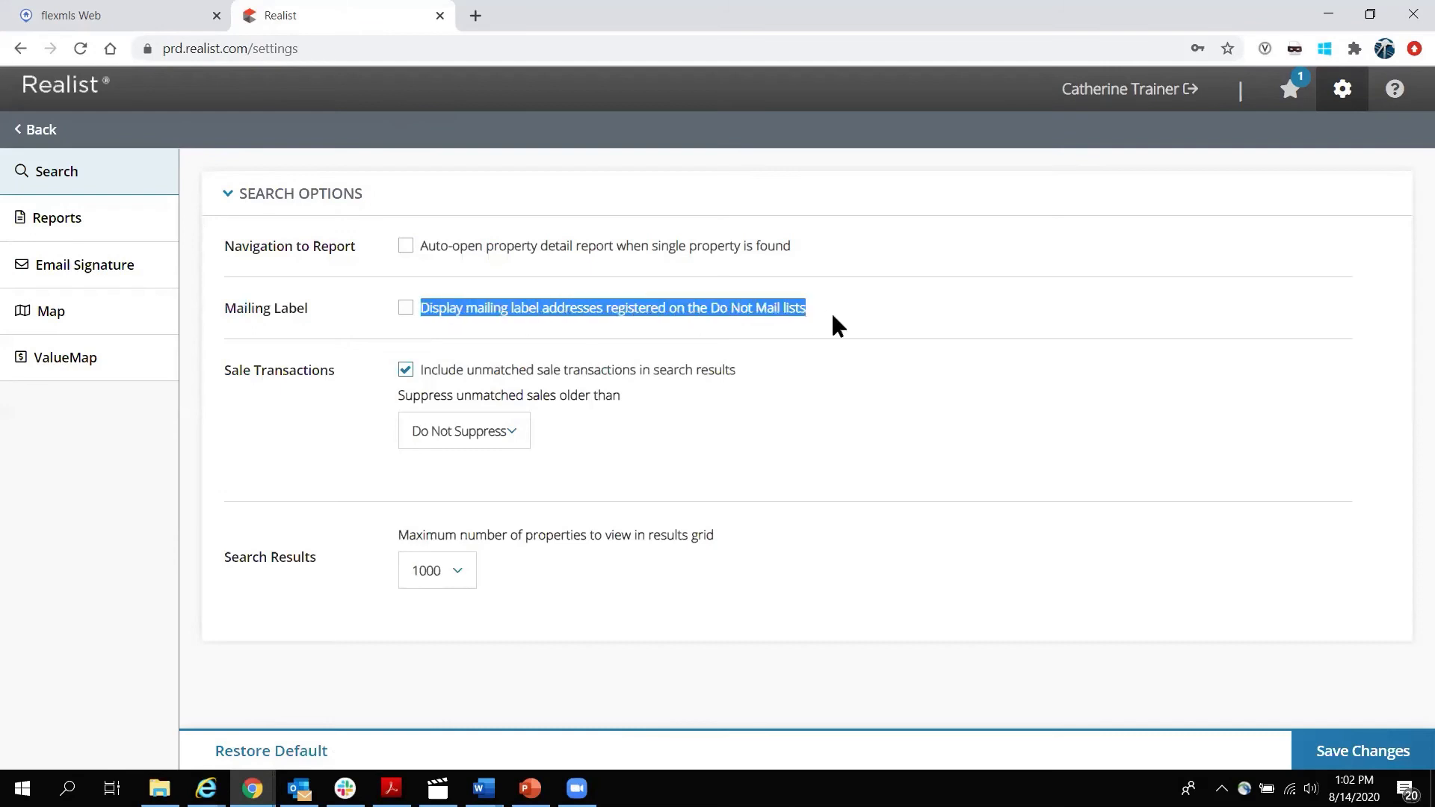
{"action": "left_click", "coordinate": [810, 331]}
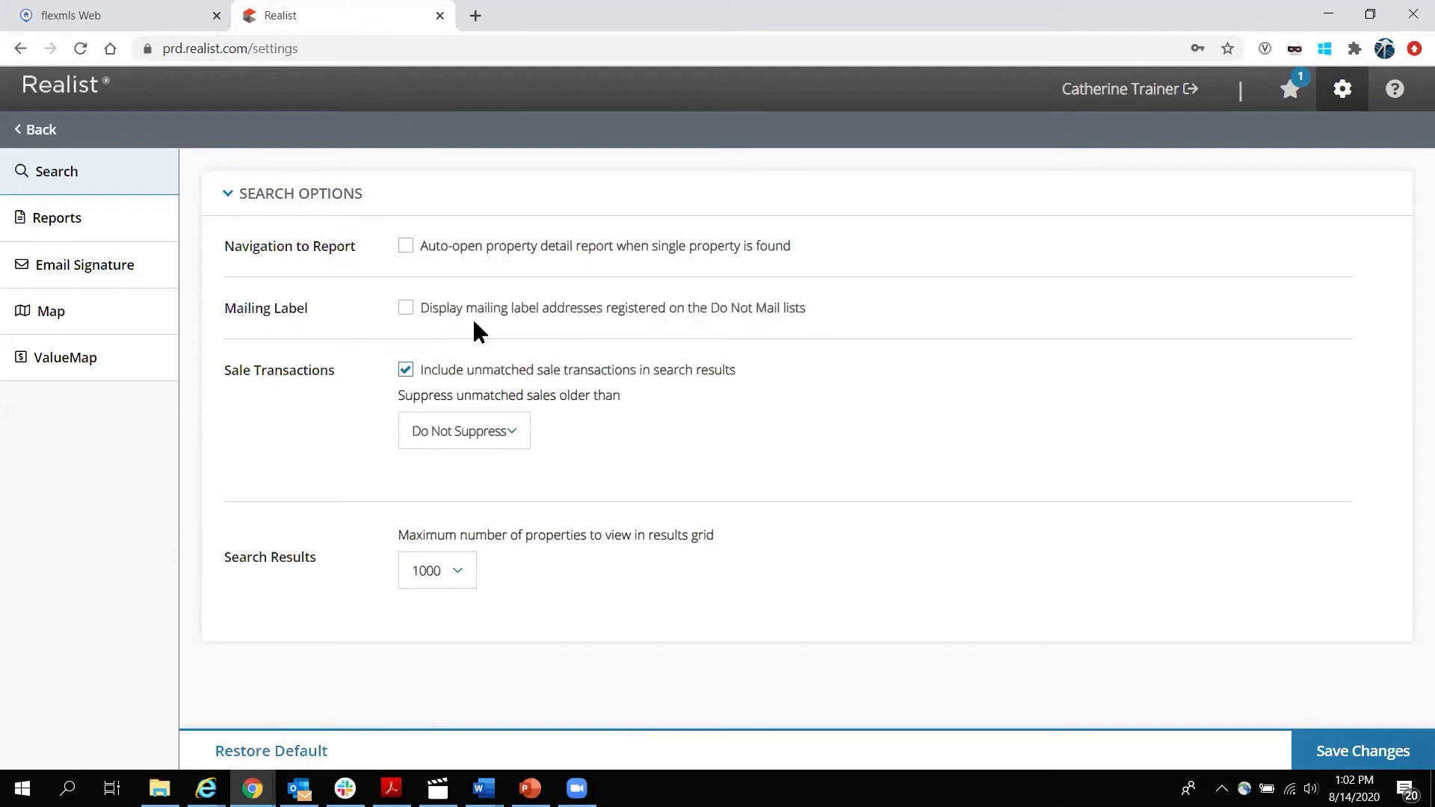
Turn showing Do Not Mail addresses on and back off, leaving unmatched sales included.
{"action": "left_click", "coordinate": [409, 310]}
{"action": "left_click_drag", "start_coordinate": [419, 317], "coordinate": [805, 315]}
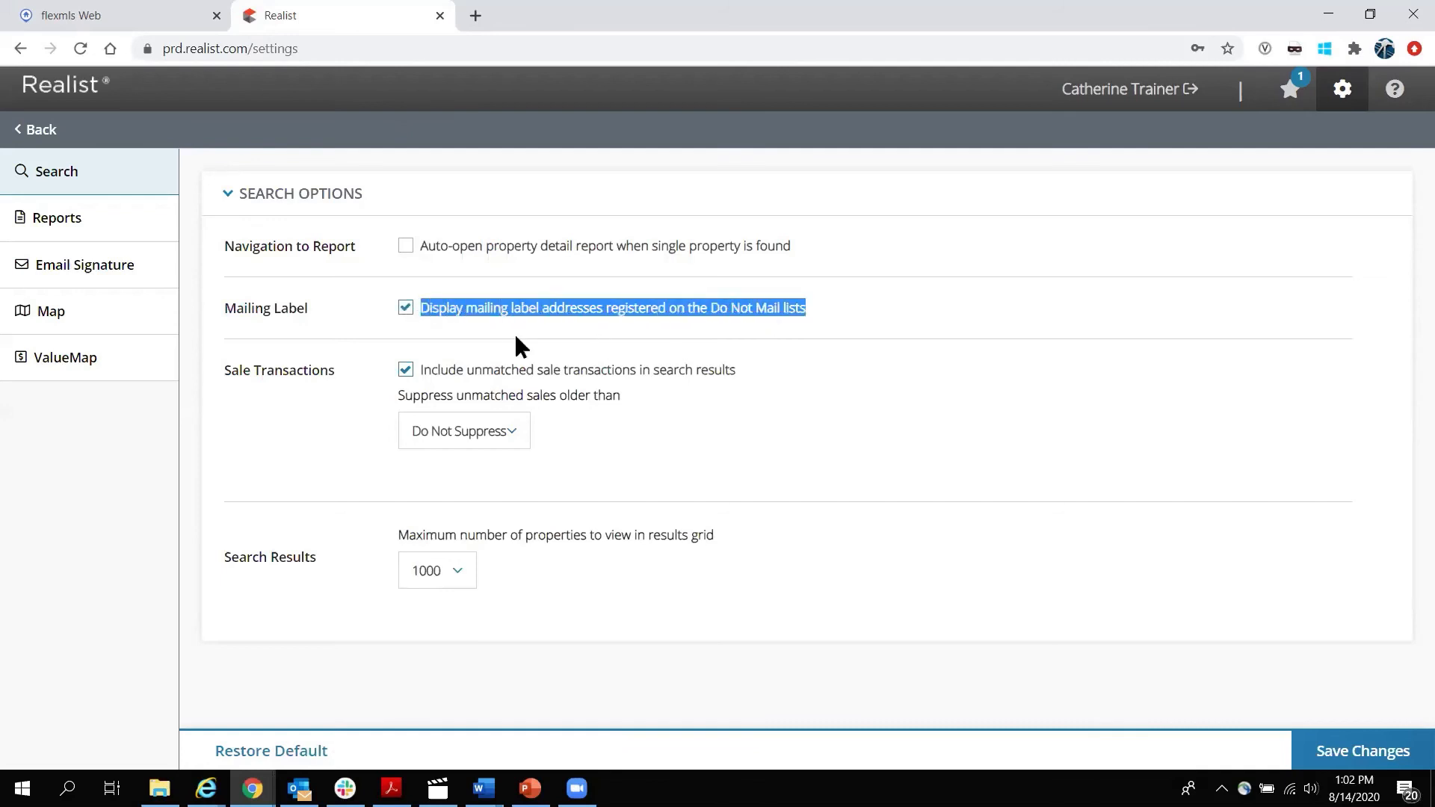
{"action": "left_click", "coordinate": [406, 309]}
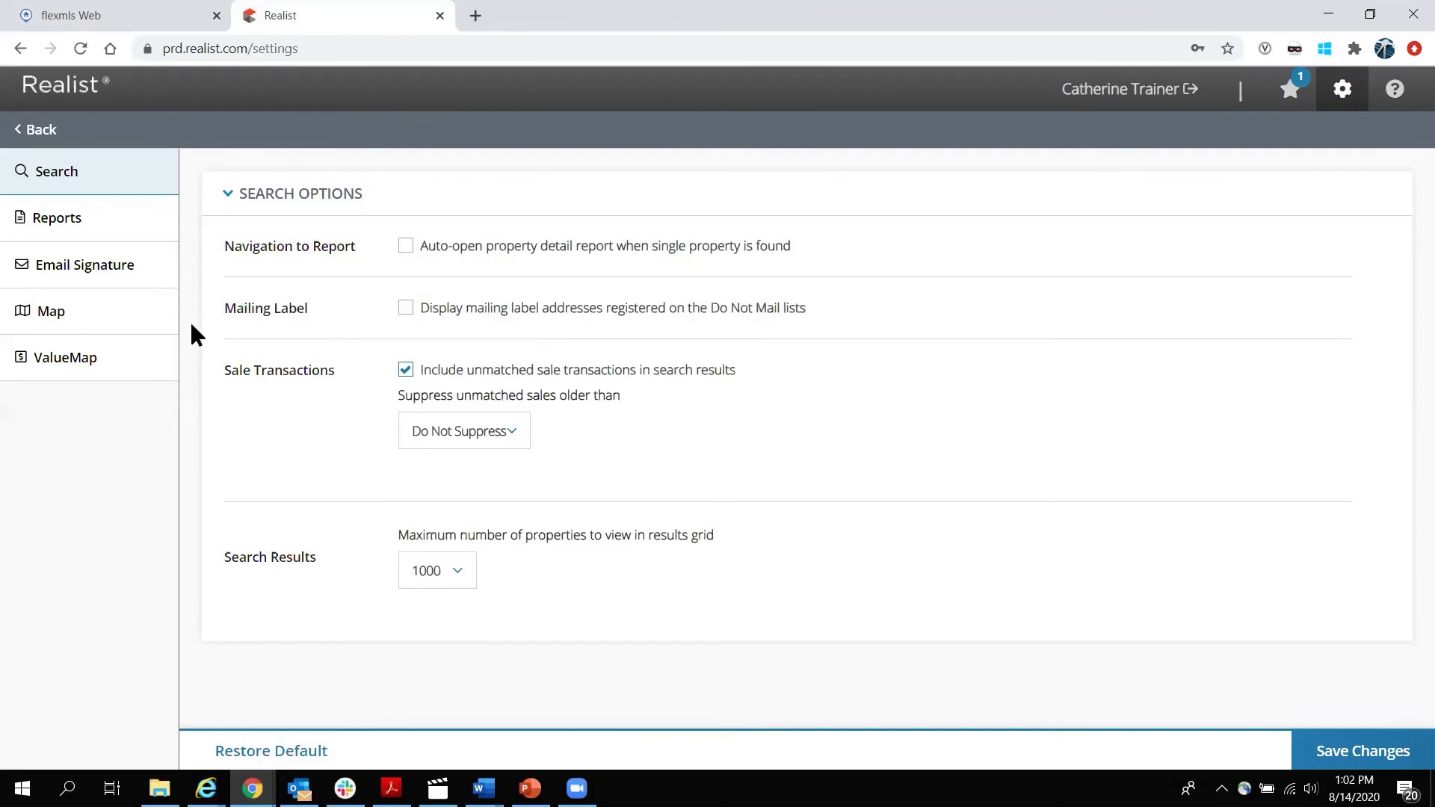
{"action": "left_click_drag", "start_coordinate": [468, 370], "coordinate": [638, 380]}
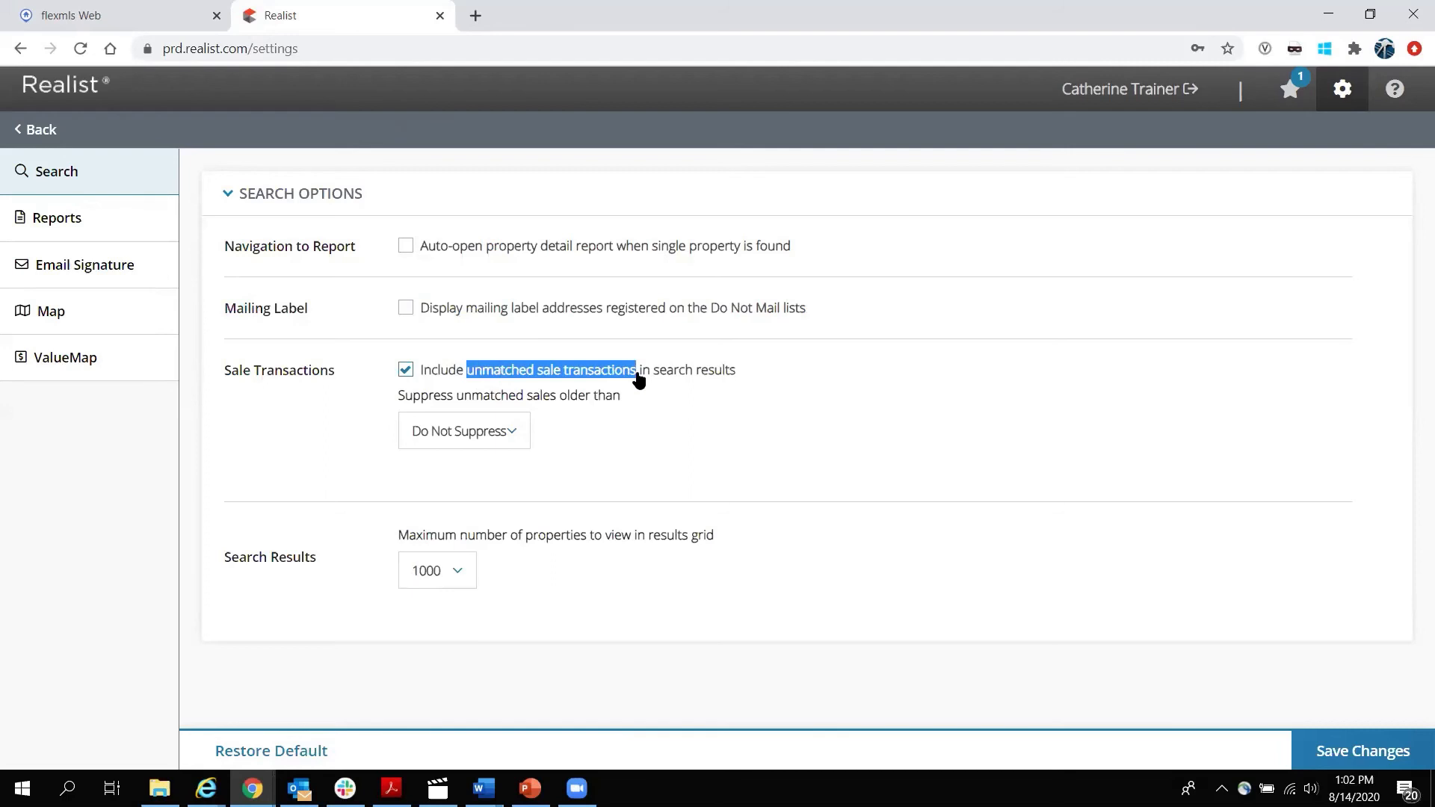
{"action": "left_click", "coordinate": [782, 384]}
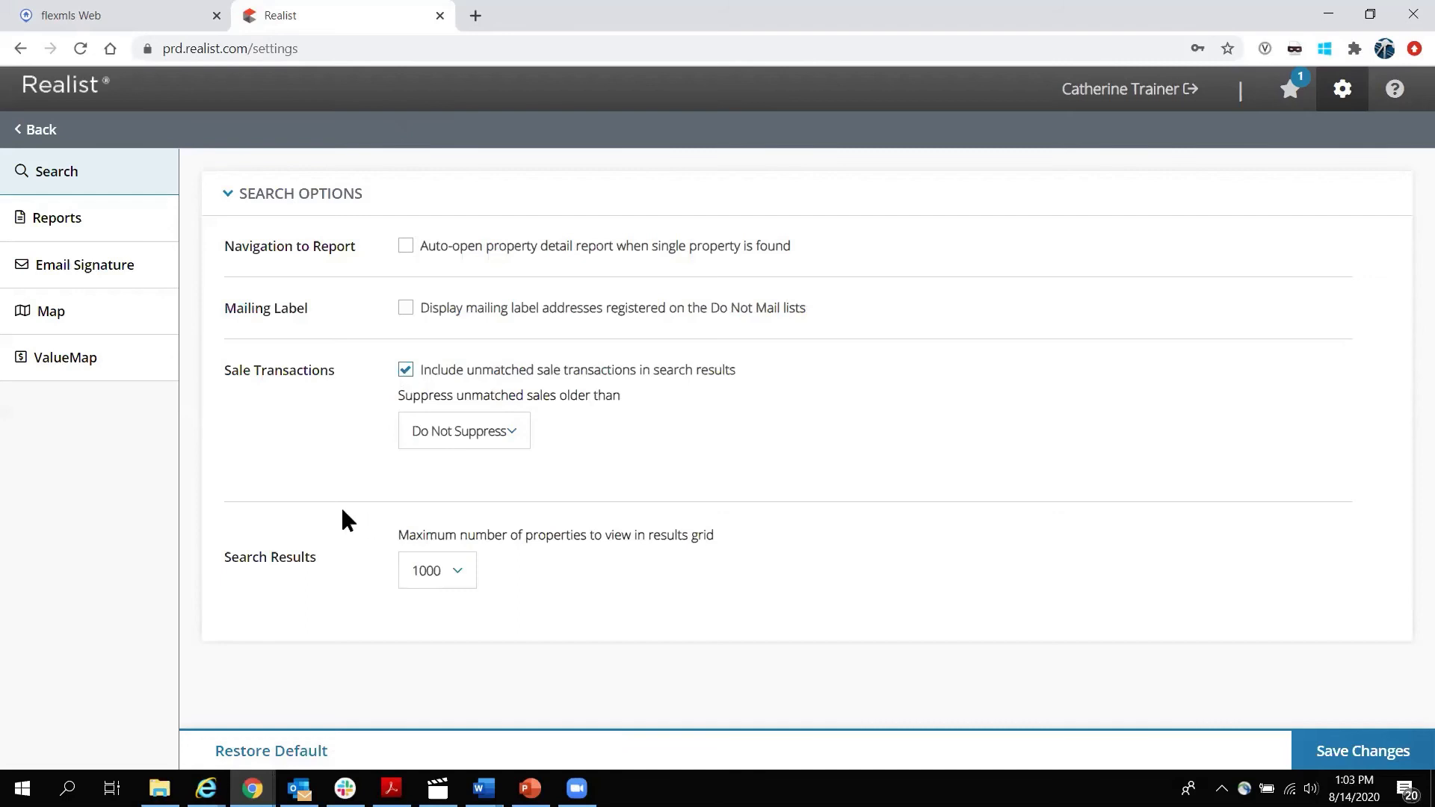
Set the results grid maximum to 3000 and open the Reports settings.
{"action": "left_click", "coordinate": [464, 570]}
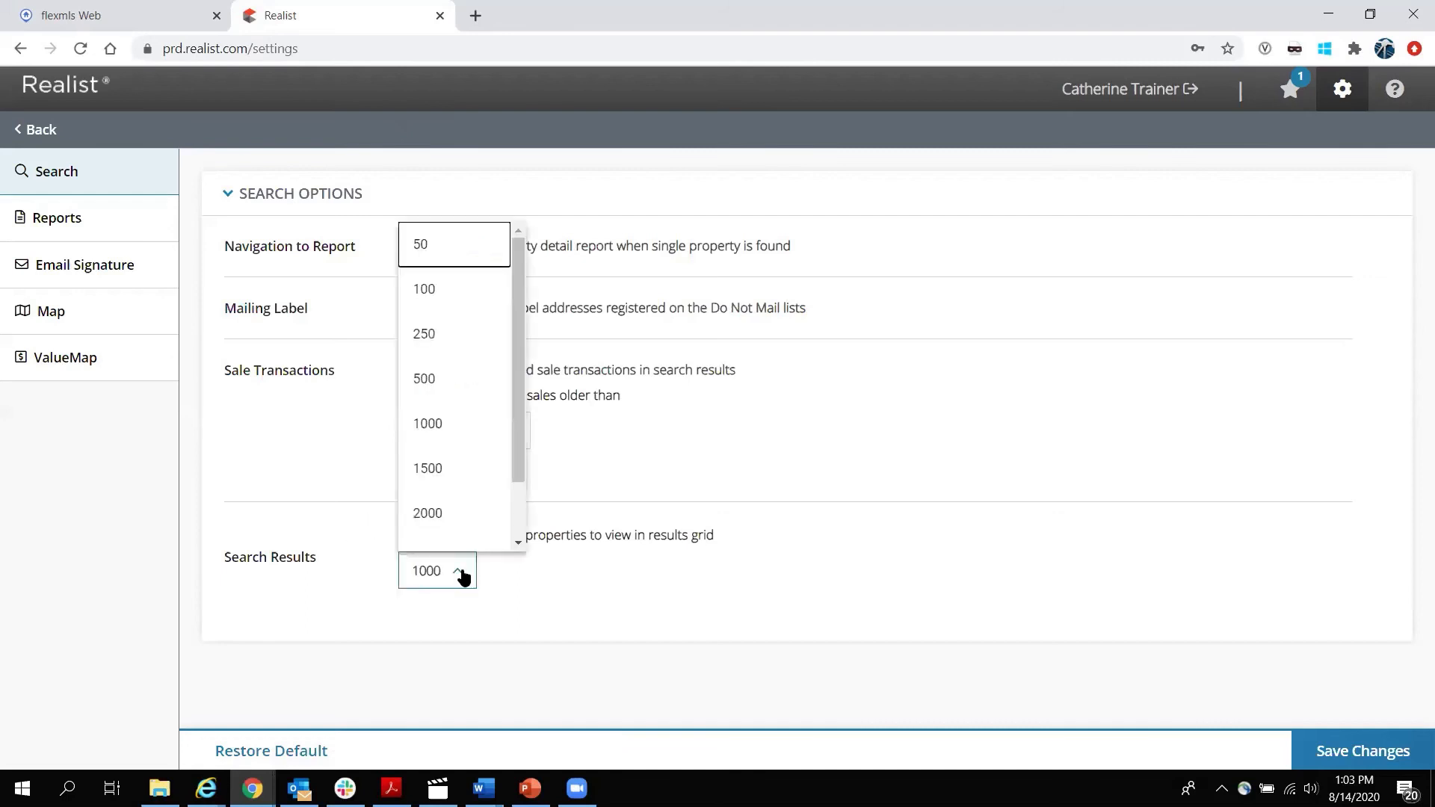
{"action": "scroll", "coordinate": [474, 407], "scroll_direction": "down", "scroll_amount": 2}
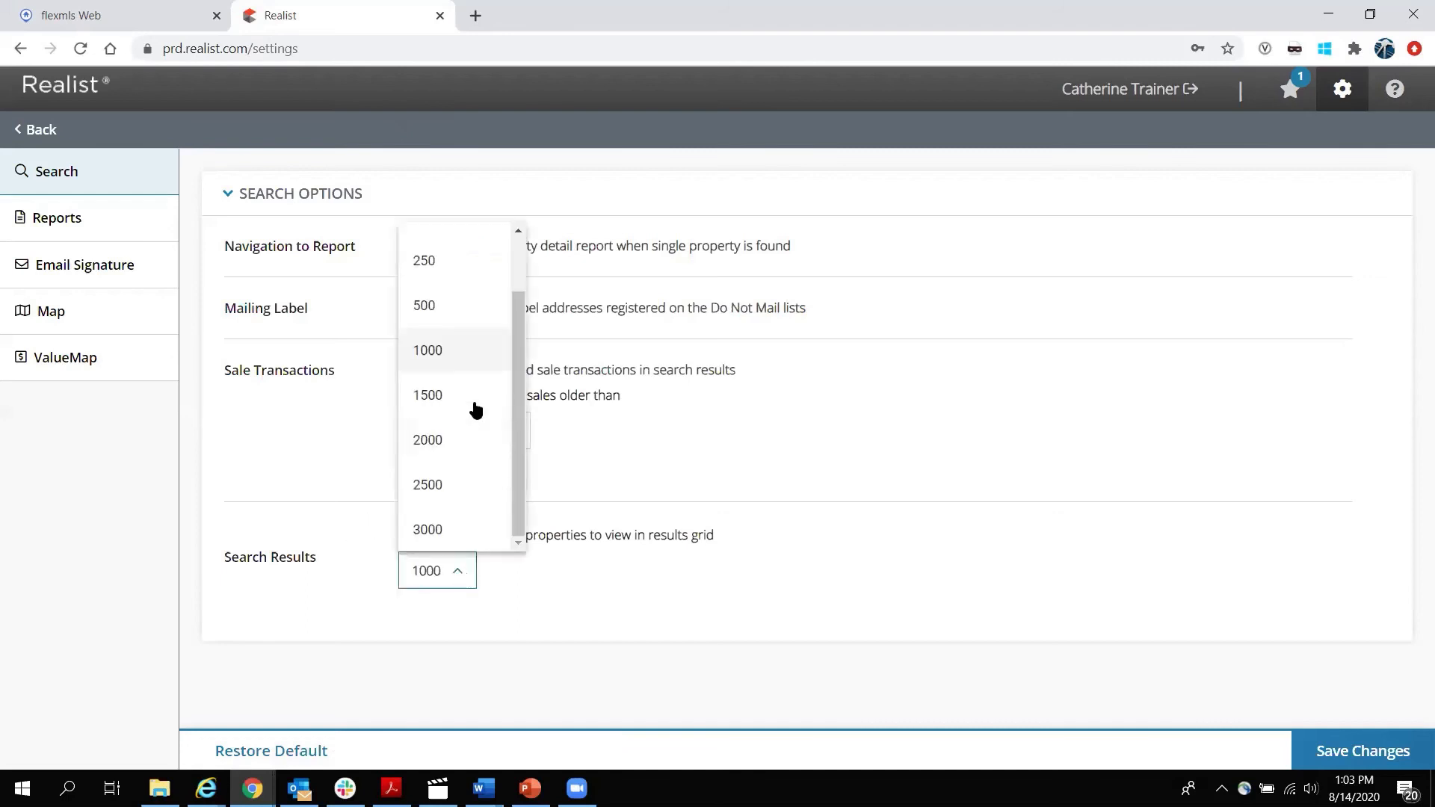
{"action": "left_click", "coordinate": [446, 531]}
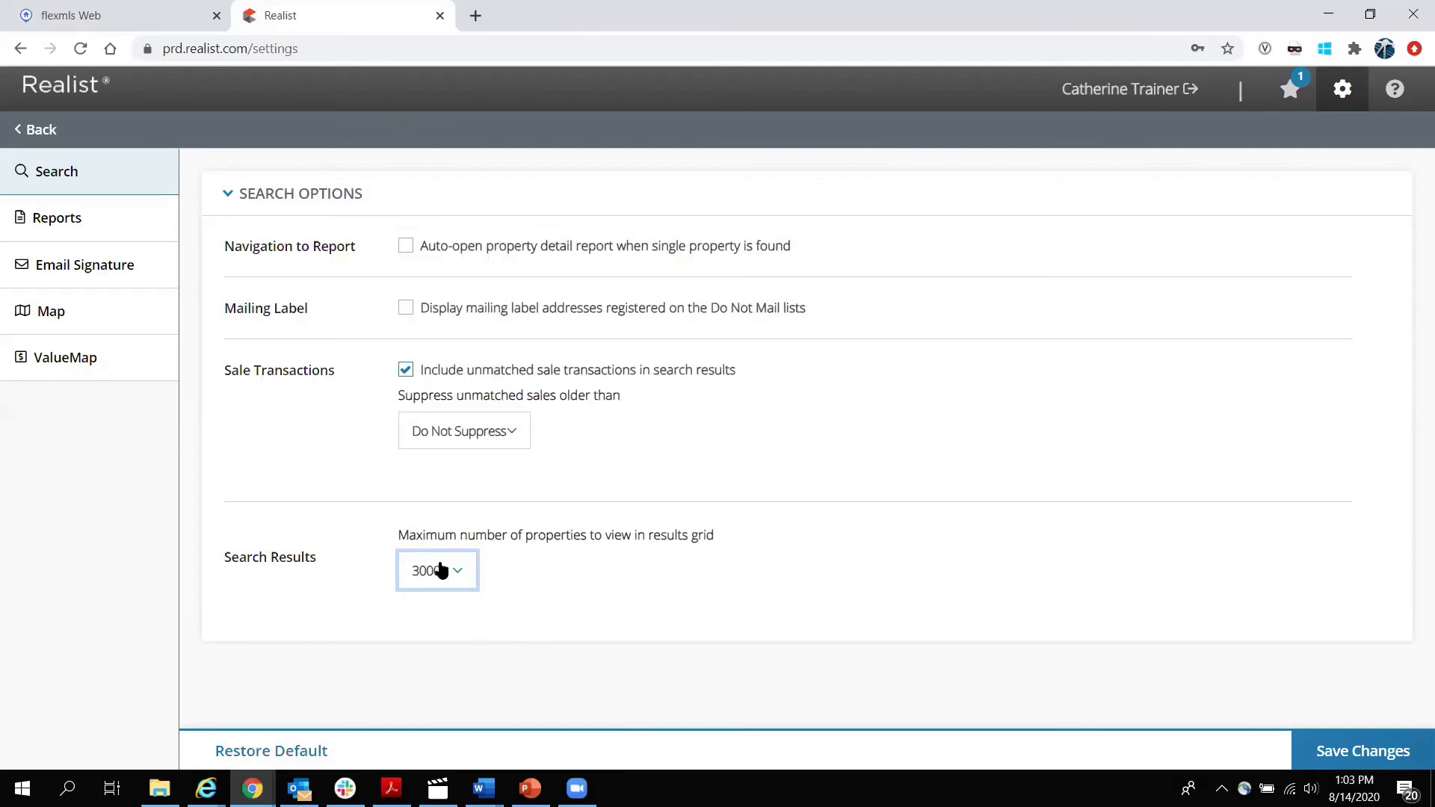
{"action": "left_click", "coordinate": [68, 226]}
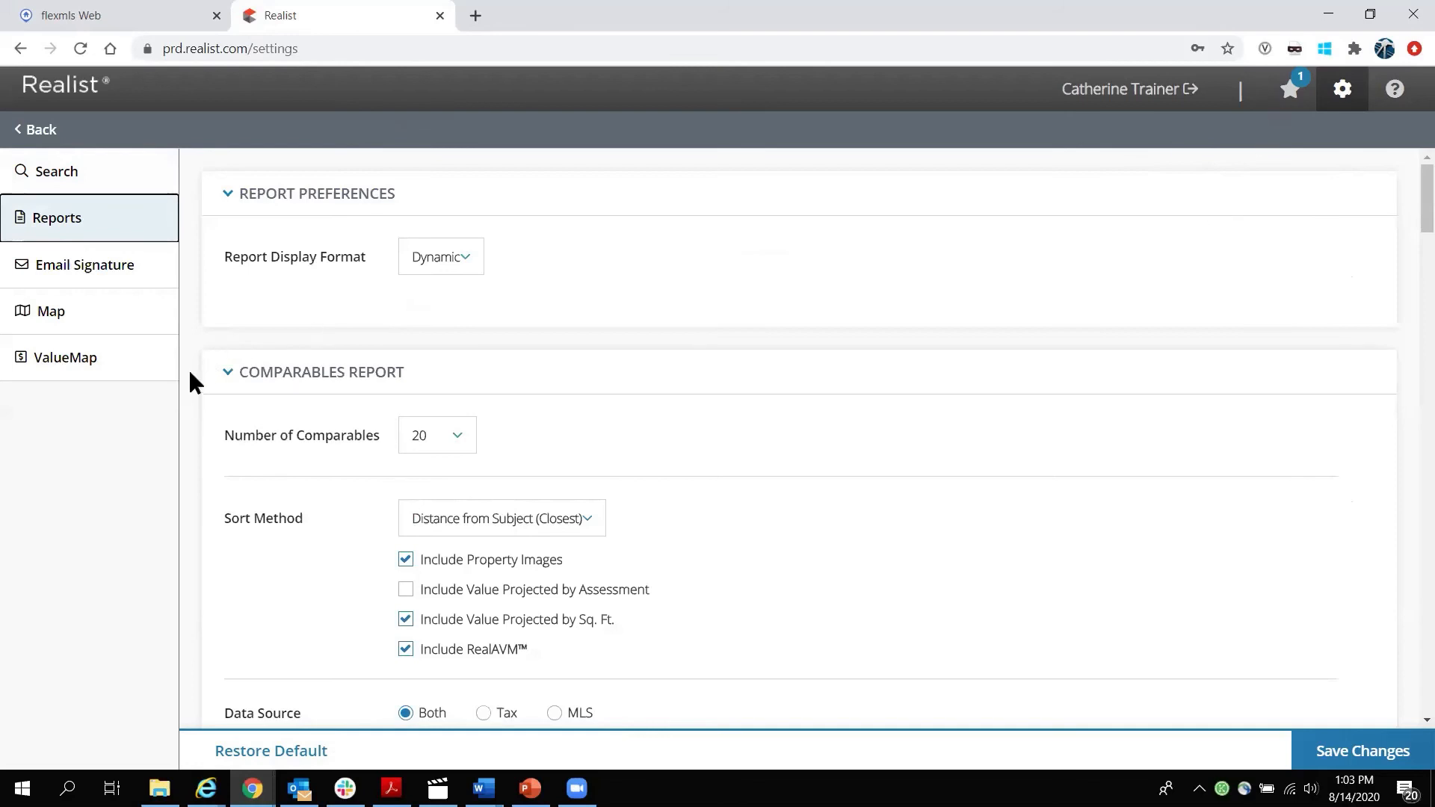
Browse the Reports, Email Signature and Map settings, then exit choosing Don't Save.
{"action": "scroll", "coordinate": [190, 374], "scroll_direction": "down", "scroll_amount": 3}
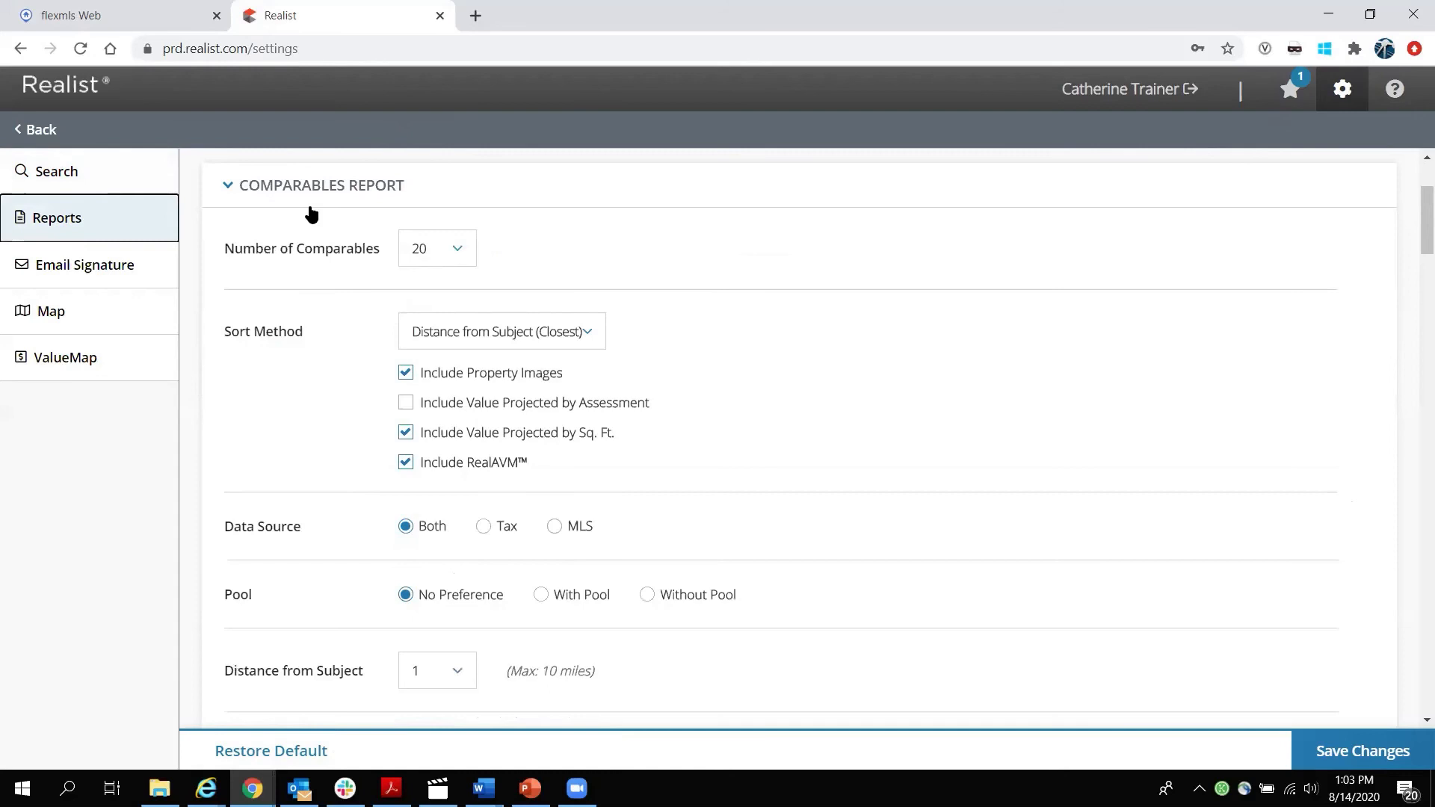
{"action": "scroll", "coordinate": [311, 215], "scroll_direction": "down", "scroll_amount": 15}
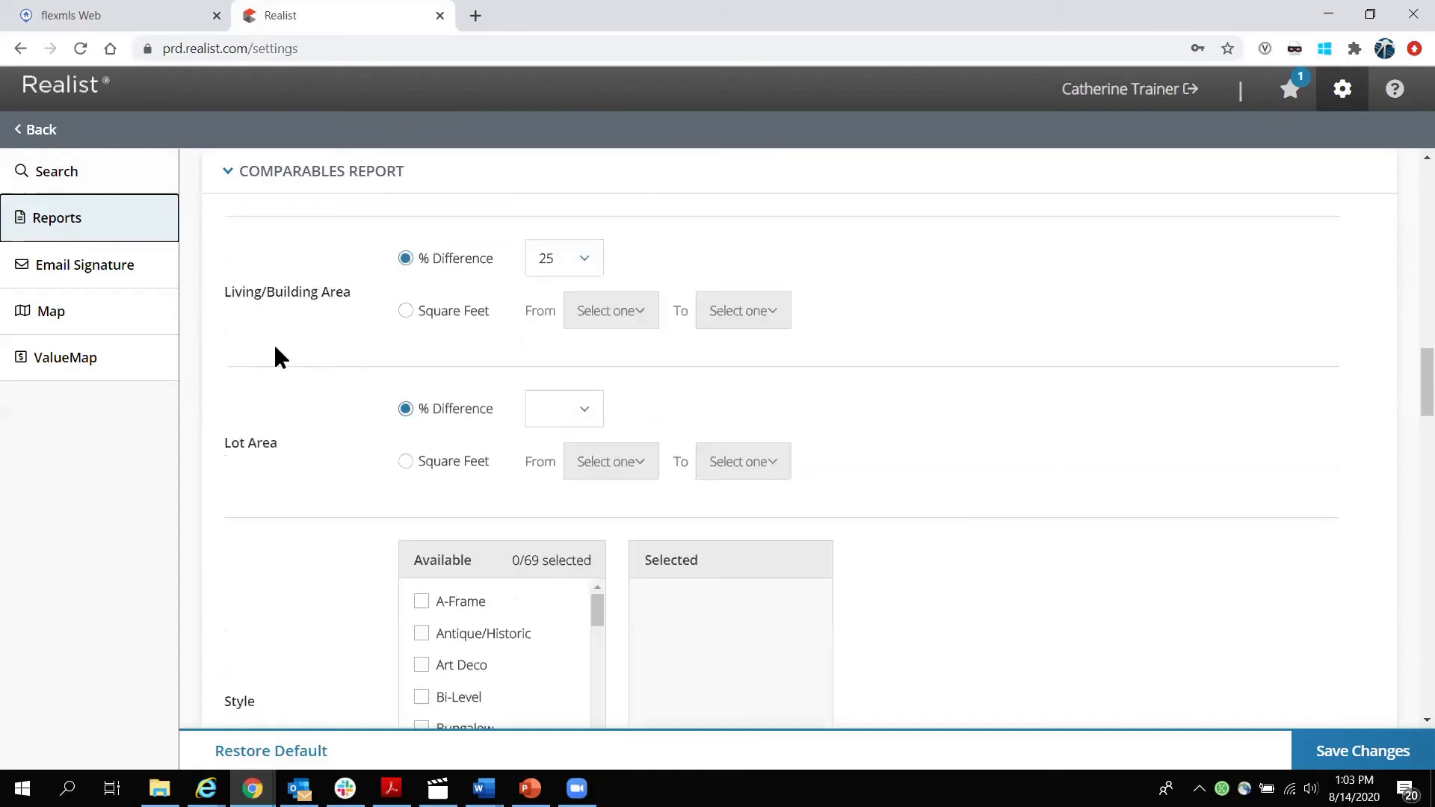
{"action": "scroll", "coordinate": [275, 357], "scroll_direction": "down", "scroll_amount": 10}
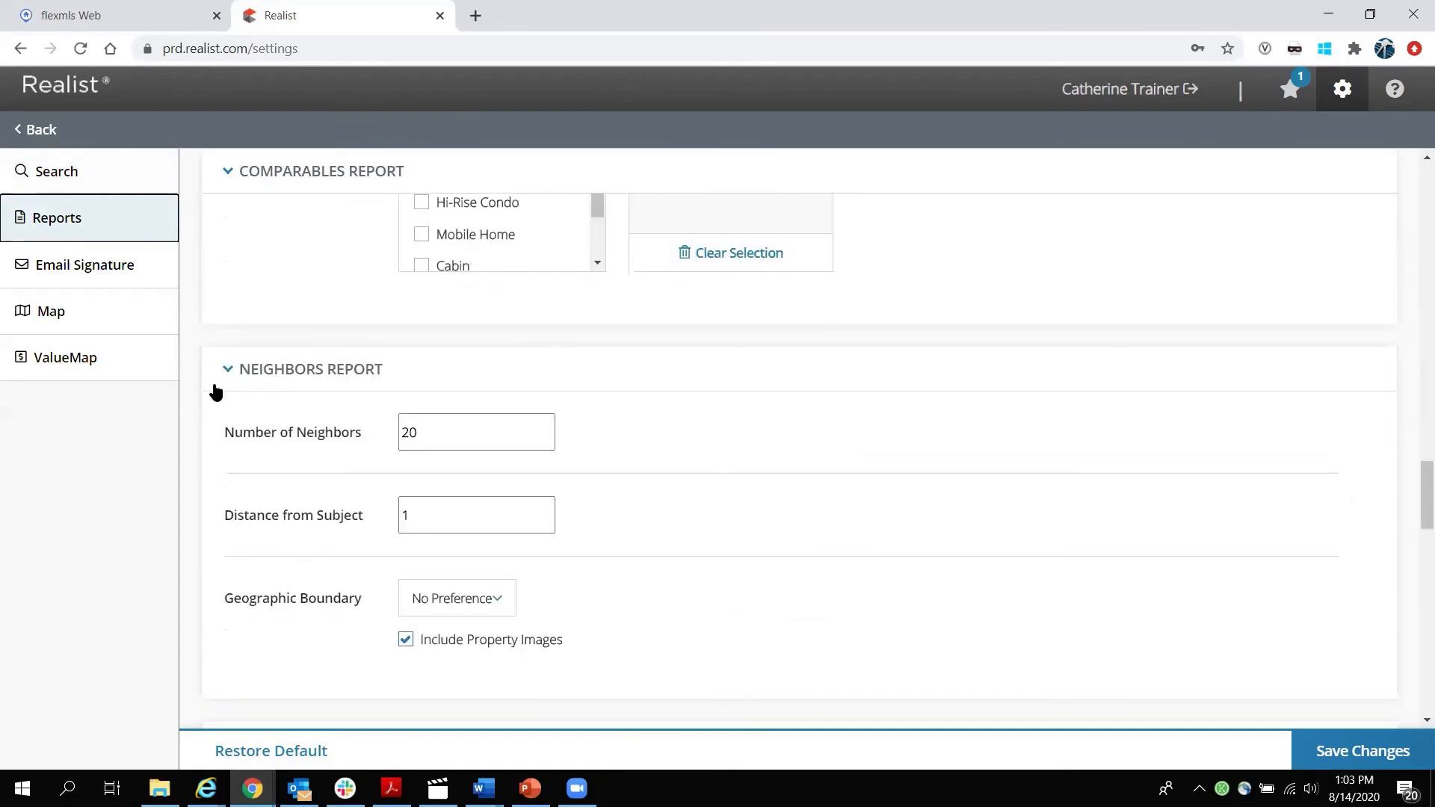
{"action": "scroll", "coordinate": [216, 392], "scroll_direction": "down", "scroll_amount": 8}
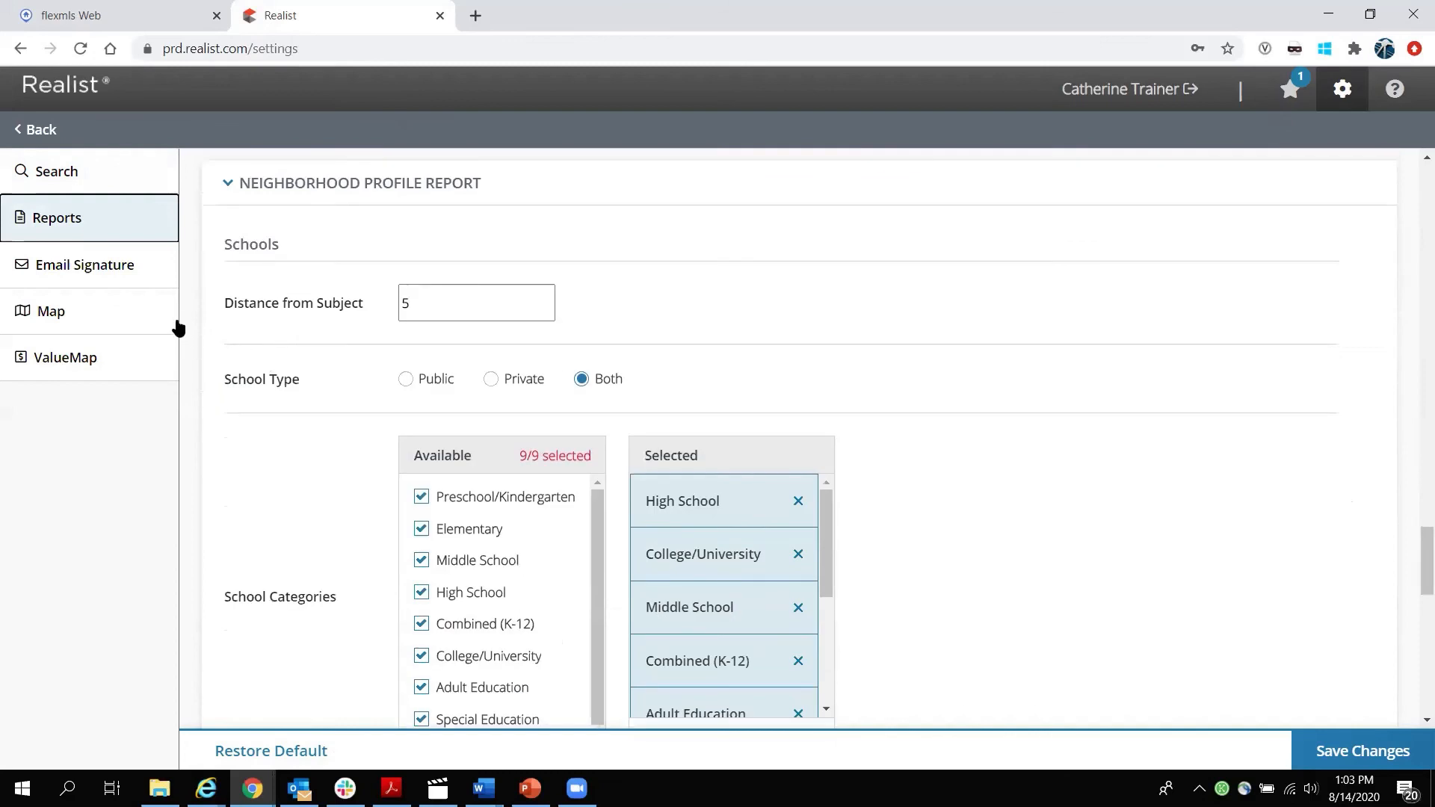
{"action": "left_click", "coordinate": [79, 269]}
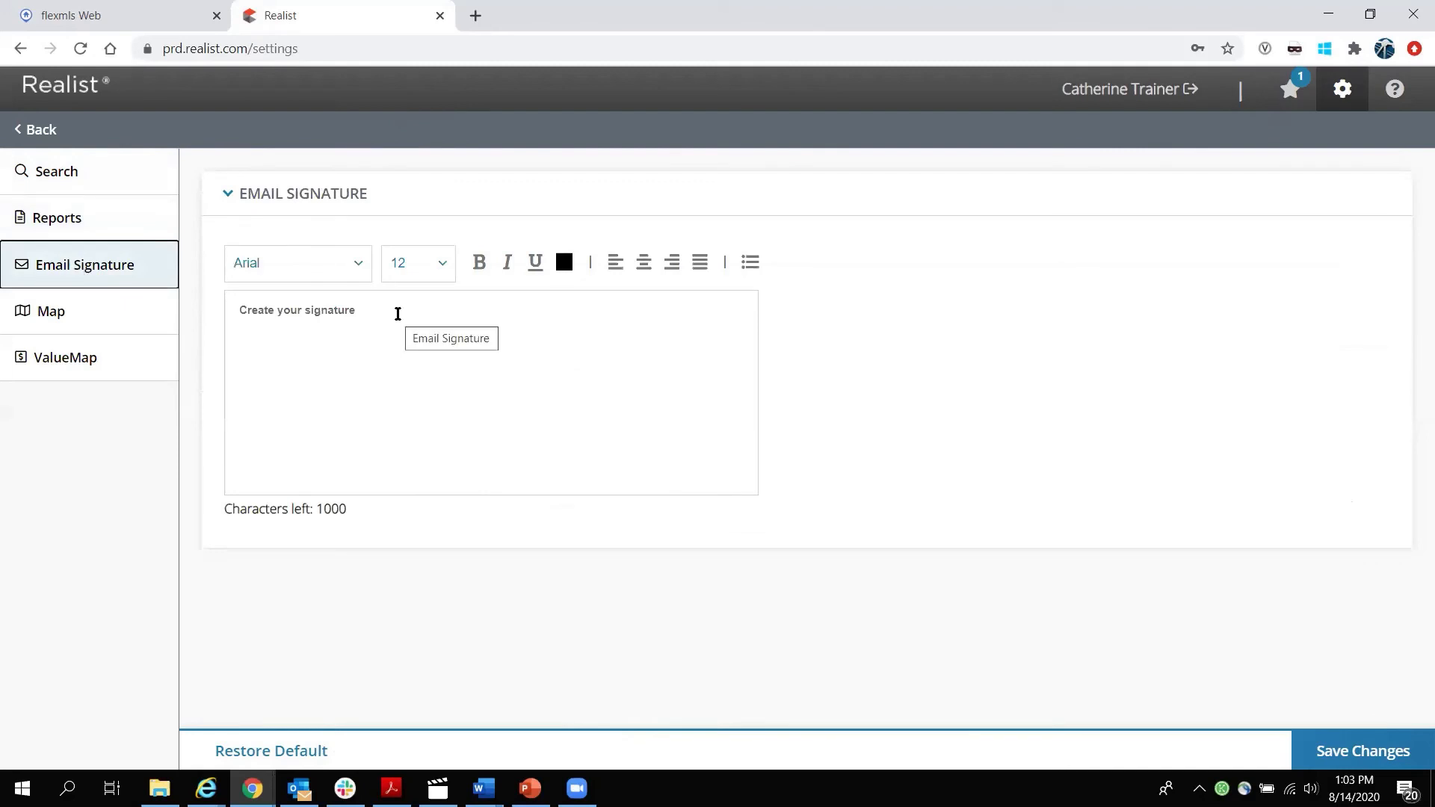
{"action": "left_click", "coordinate": [50, 318]}
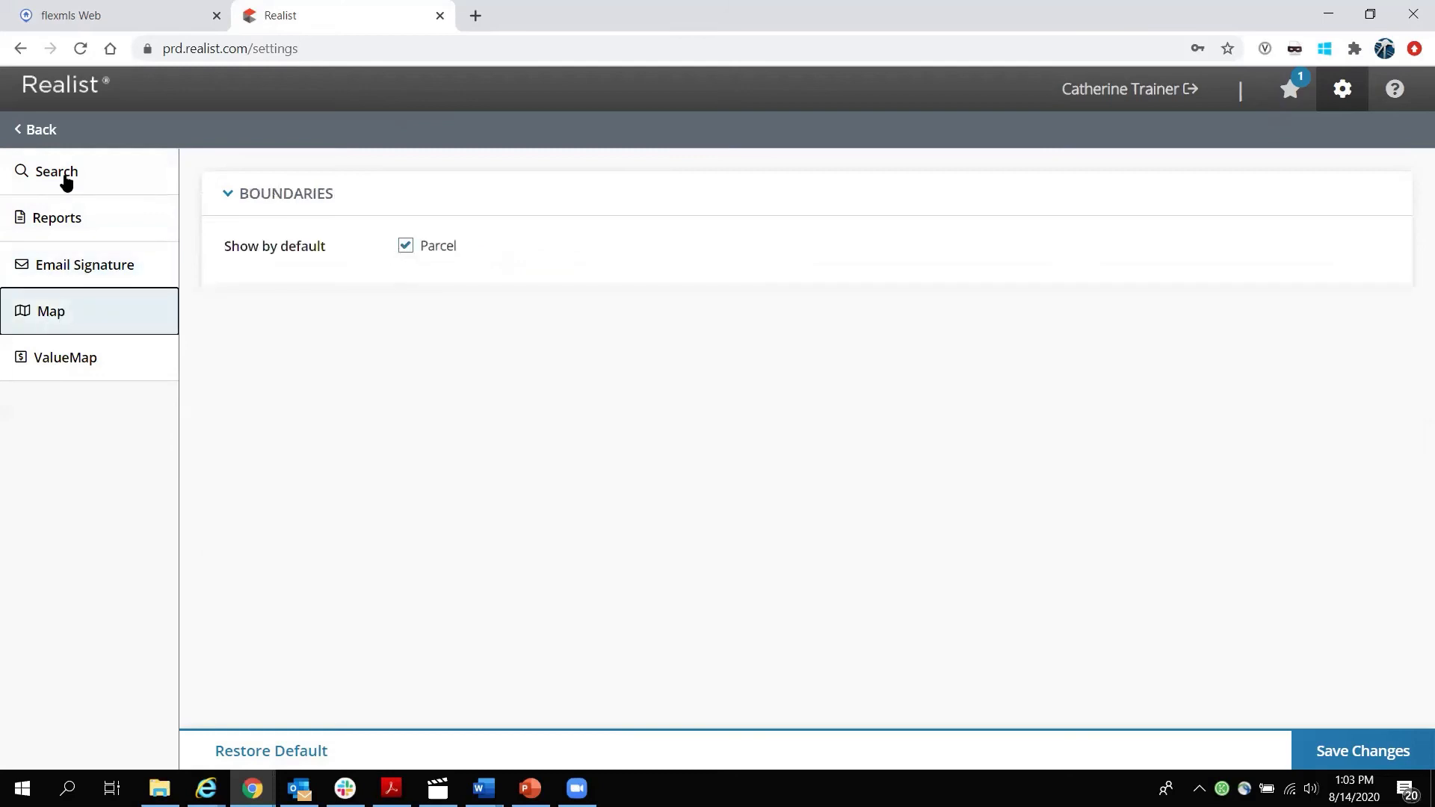
{"action": "left_click", "coordinate": [35, 132]}
{"action": "left_click", "coordinate": [863, 513]}
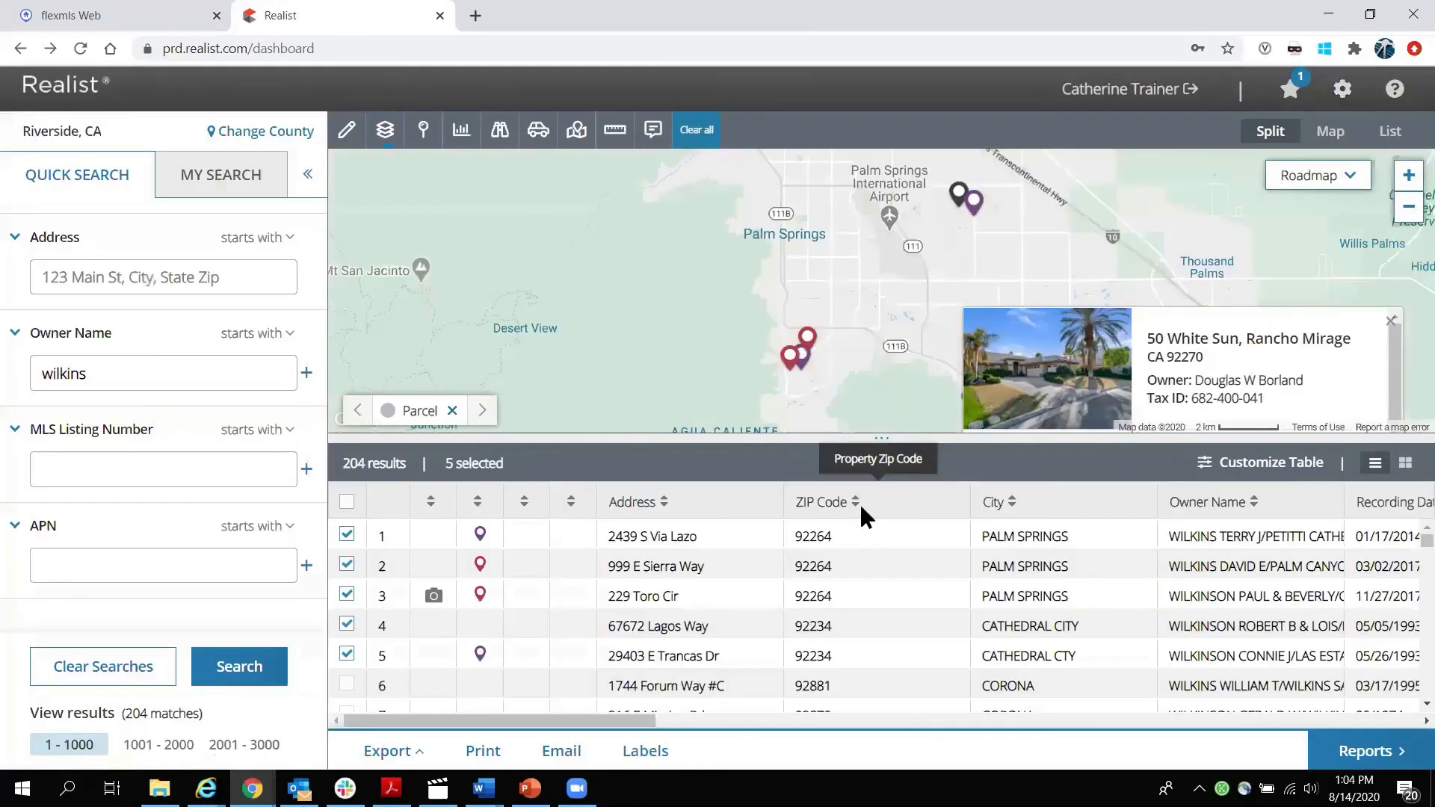
Close the map property card, pan toward Cathedral City, and open the full Realist User Guide.
{"action": "left_click", "coordinate": [1390, 321]}
{"action": "left_click_drag", "start_coordinate": [1352, 314], "coordinate": [950, 299]}
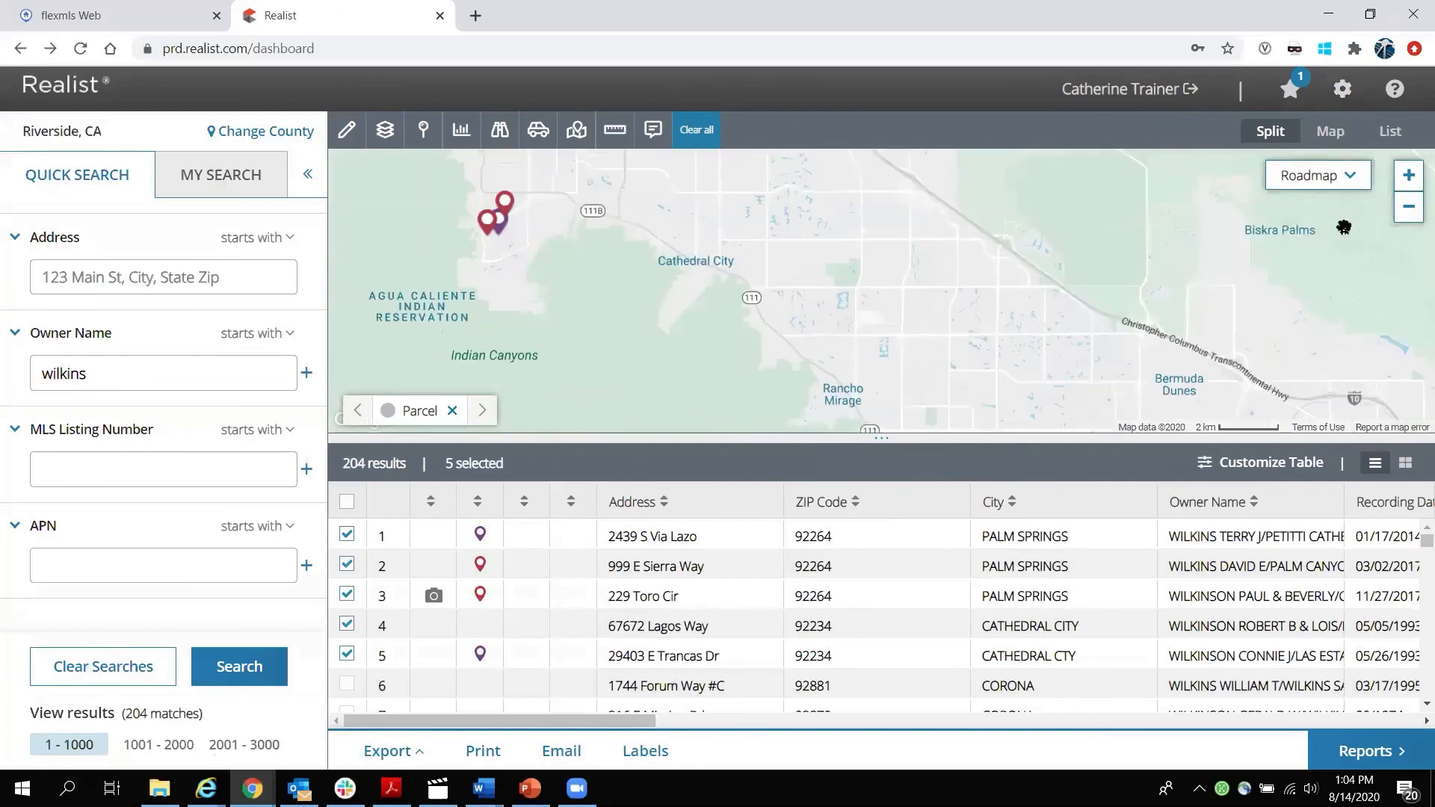
{"action": "left_click", "coordinate": [1396, 93]}
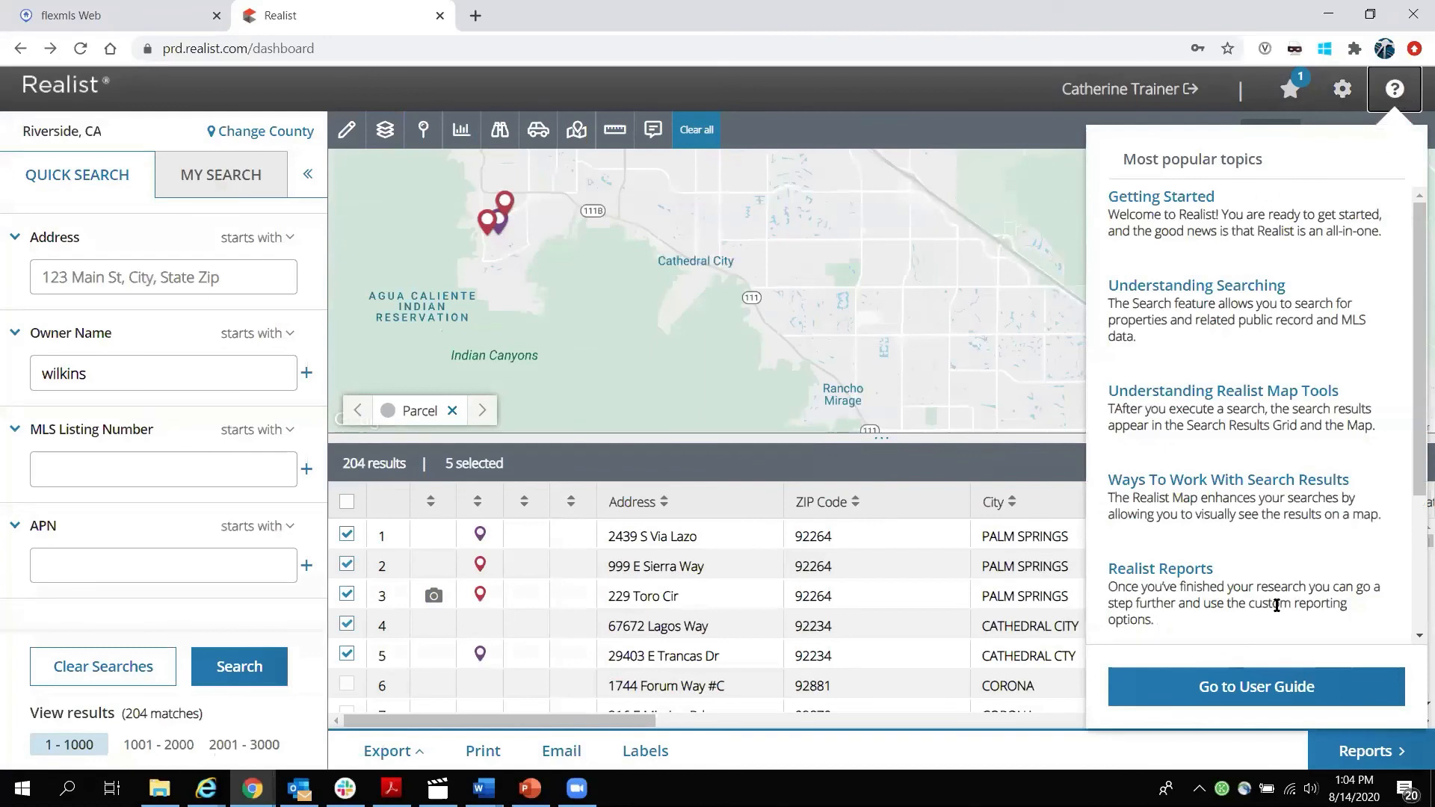
{"action": "left_click", "coordinate": [1260, 665]}
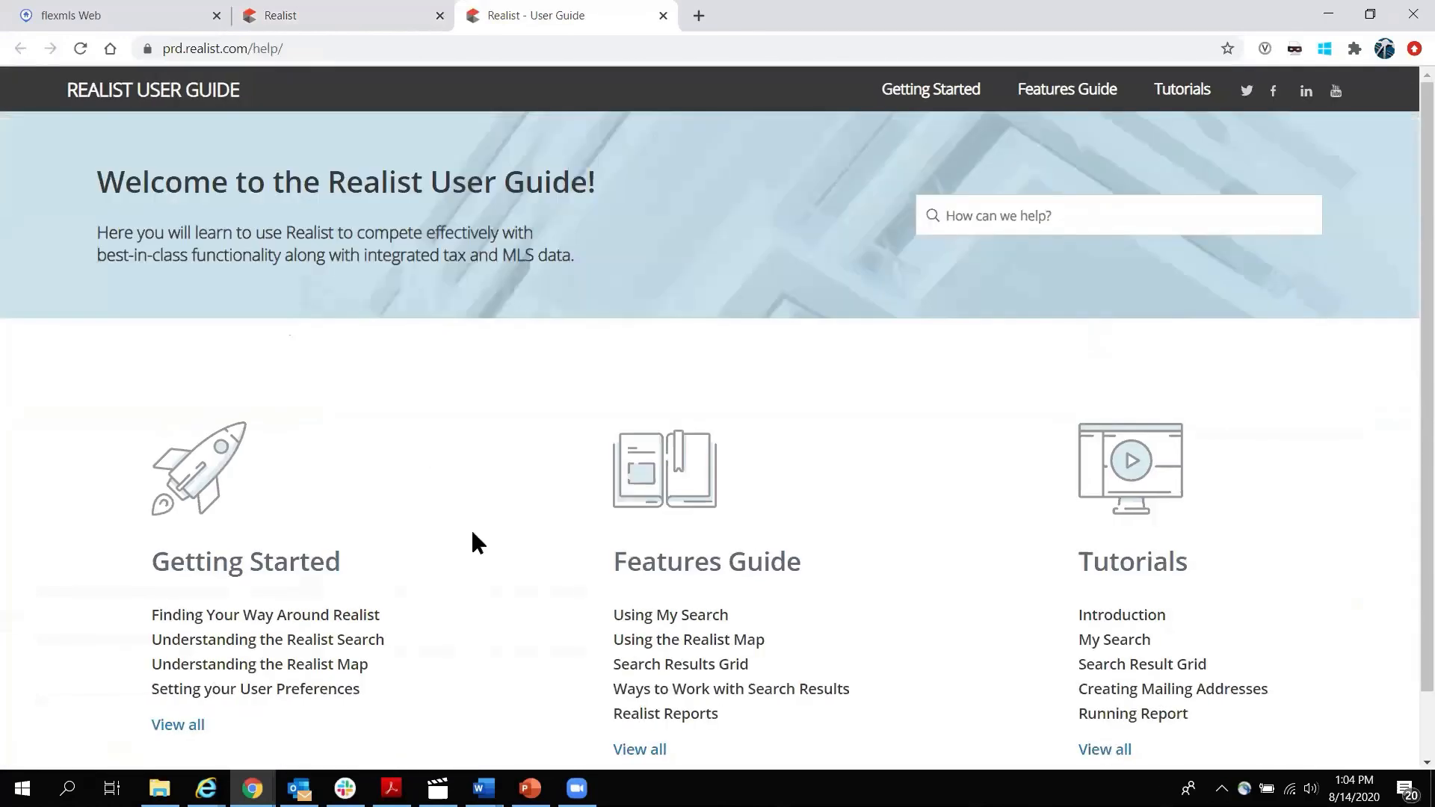
Browse the Getting Started pages: Finding Your Way Around Realist, Setting your User Preferences, Understanding My Search.
{"action": "left_click", "coordinate": [183, 725]}
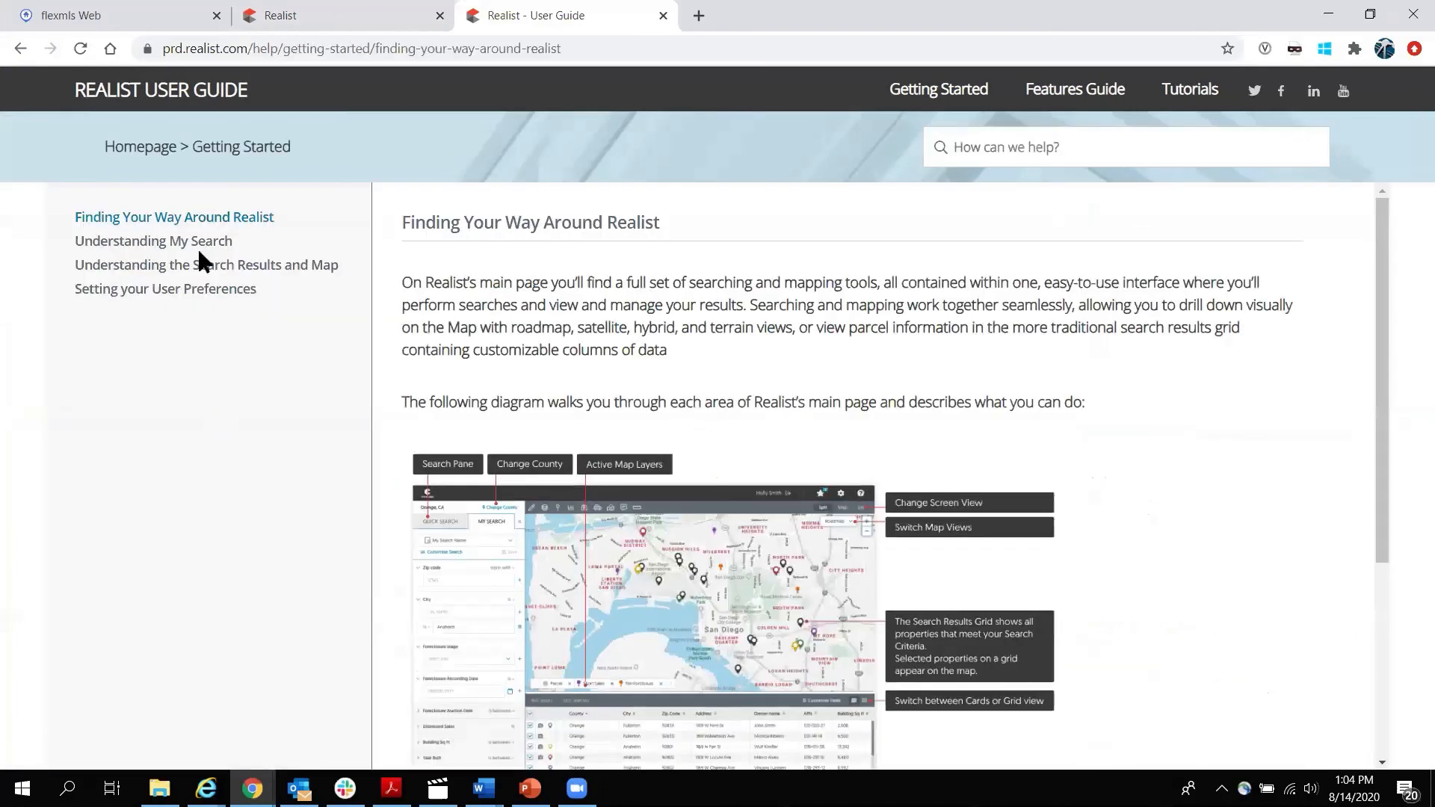
{"action": "left_click", "coordinate": [185, 289]}
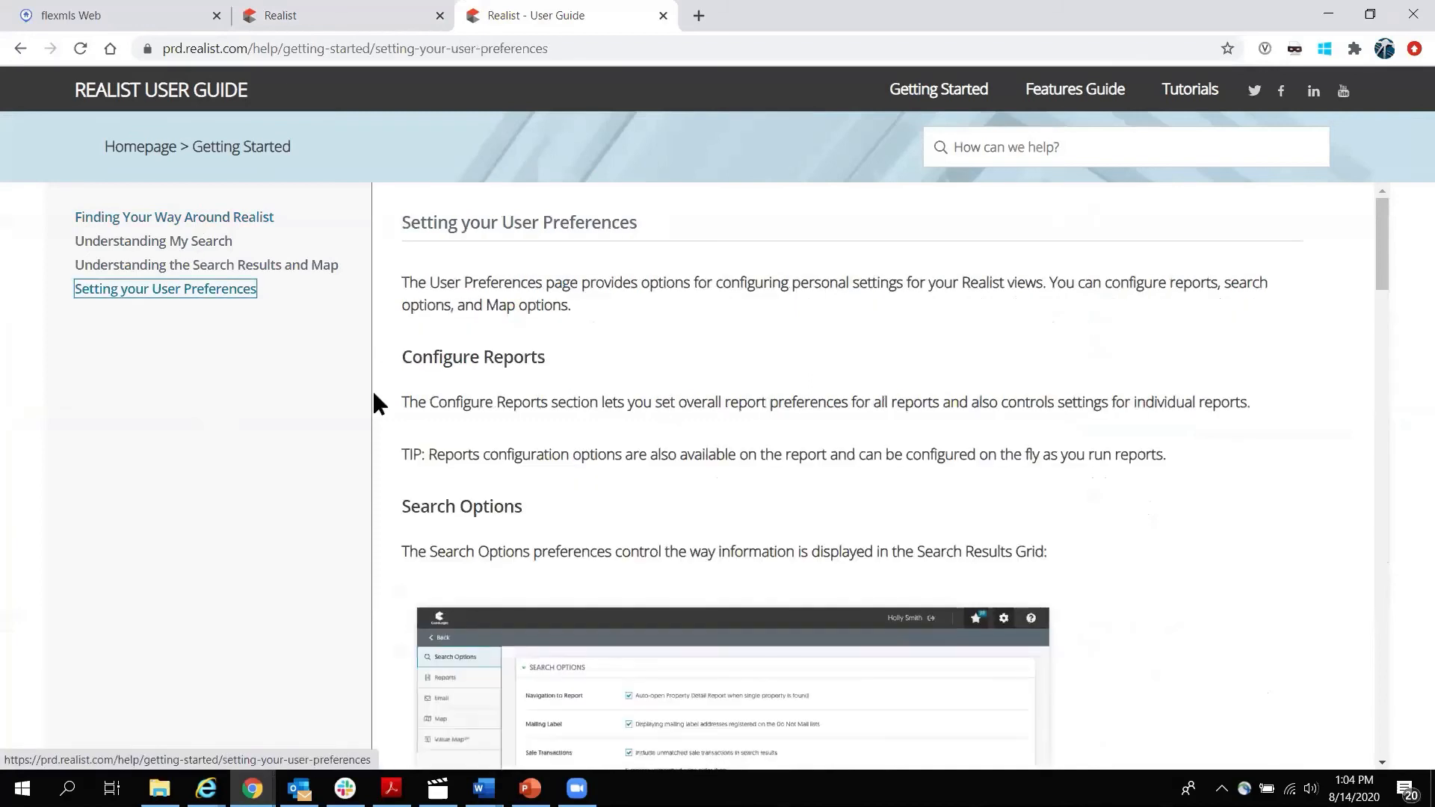
{"action": "scroll", "coordinate": [430, 396], "scroll_direction": "down", "scroll_amount": 3}
{"action": "left_click", "coordinate": [184, 242]}
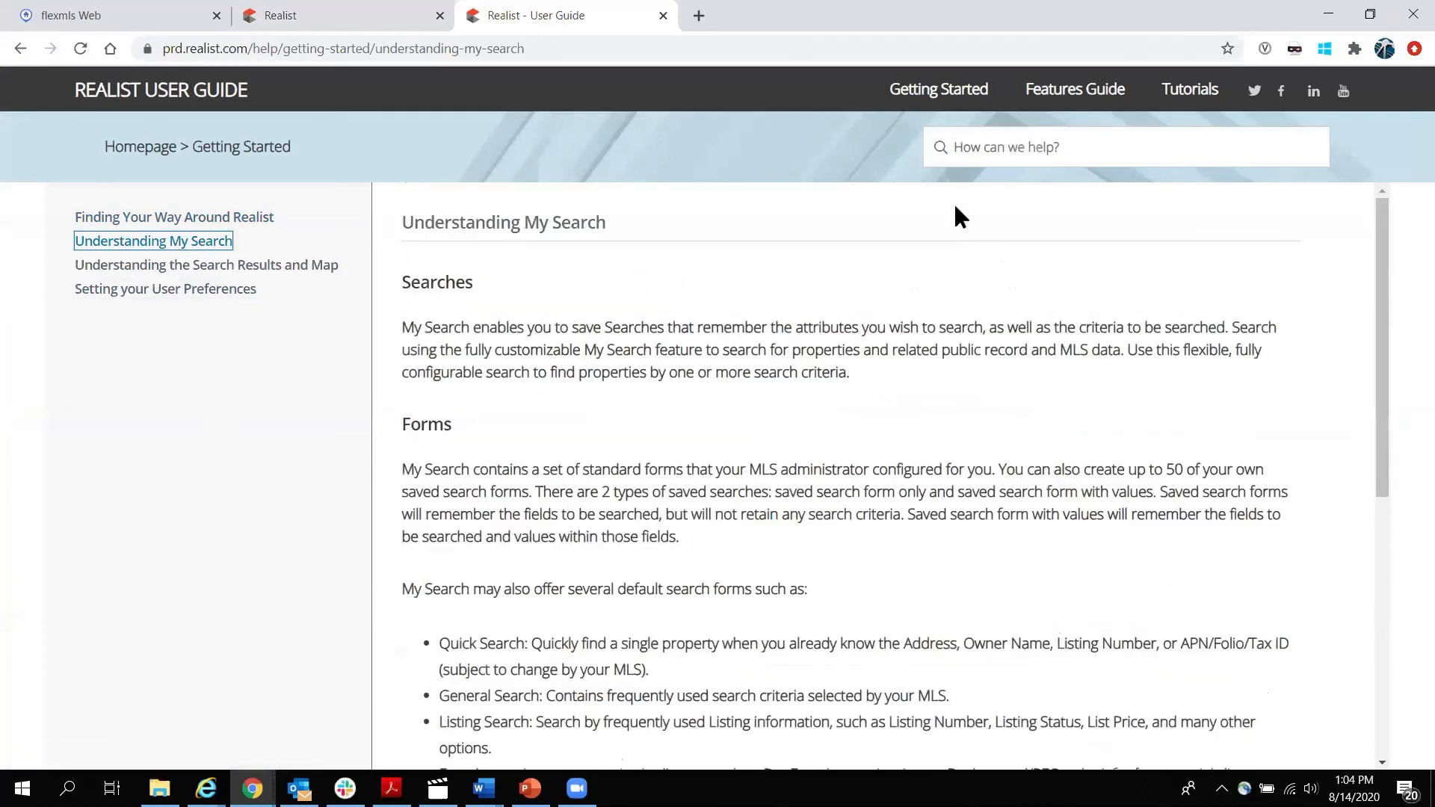
Browse Features Guide pages on Mailing Labels and Map Tools, then go to the Intro to Realist tutorial.
{"action": "left_click", "coordinate": [1076, 91]}
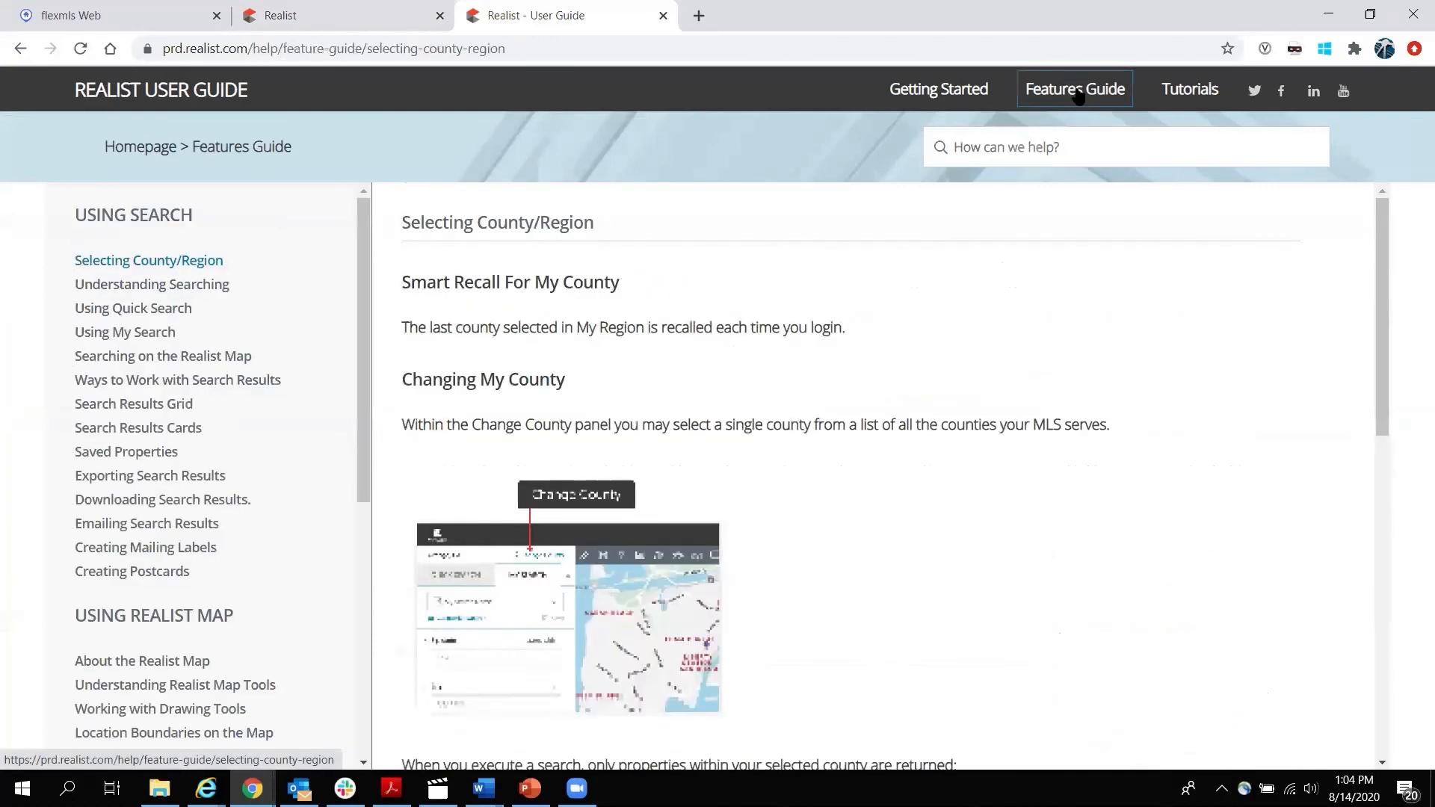
{"action": "left_click", "coordinate": [179, 550]}
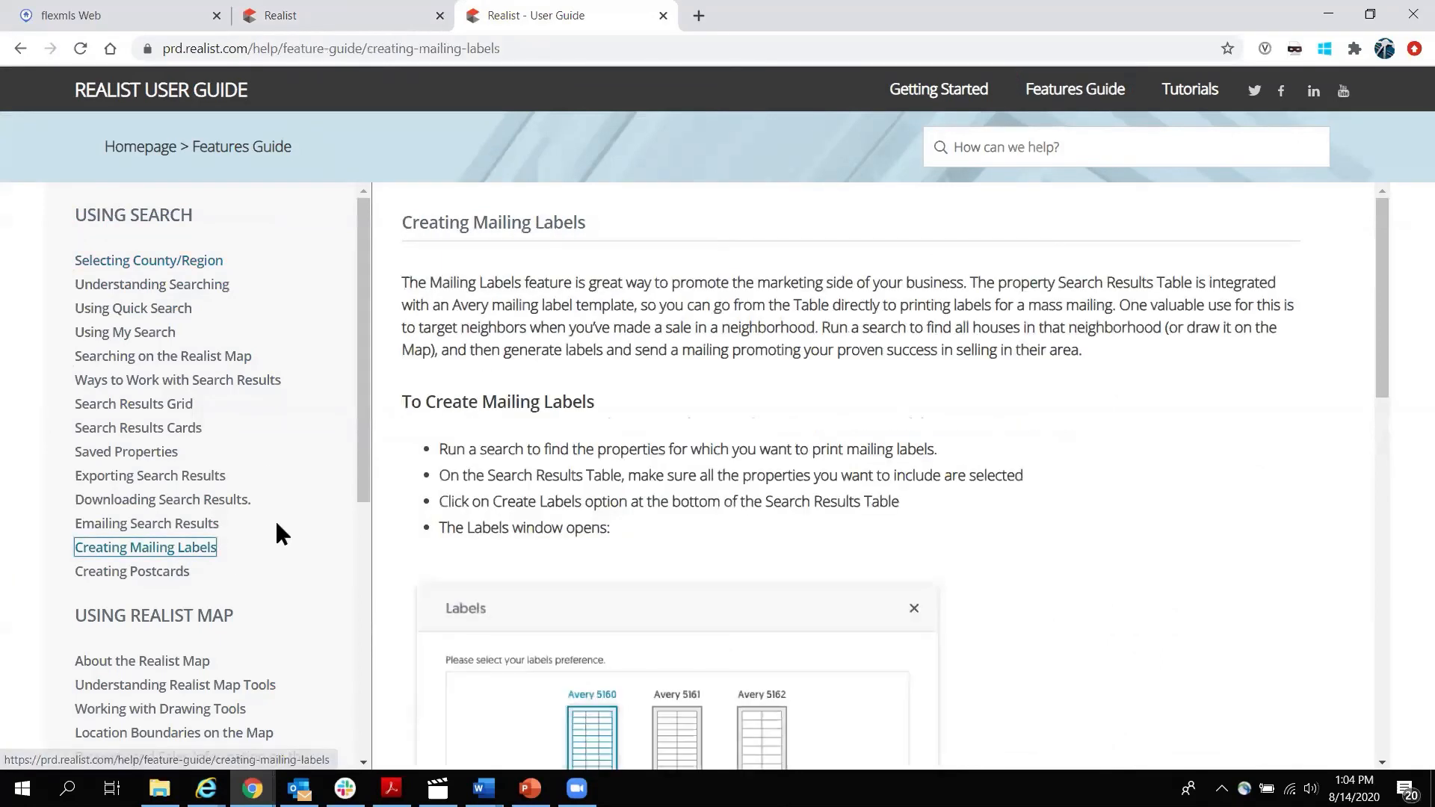
{"action": "scroll", "coordinate": [209, 550], "scroll_direction": "down", "scroll_amount": 3}
{"action": "left_click", "coordinate": [212, 502]}
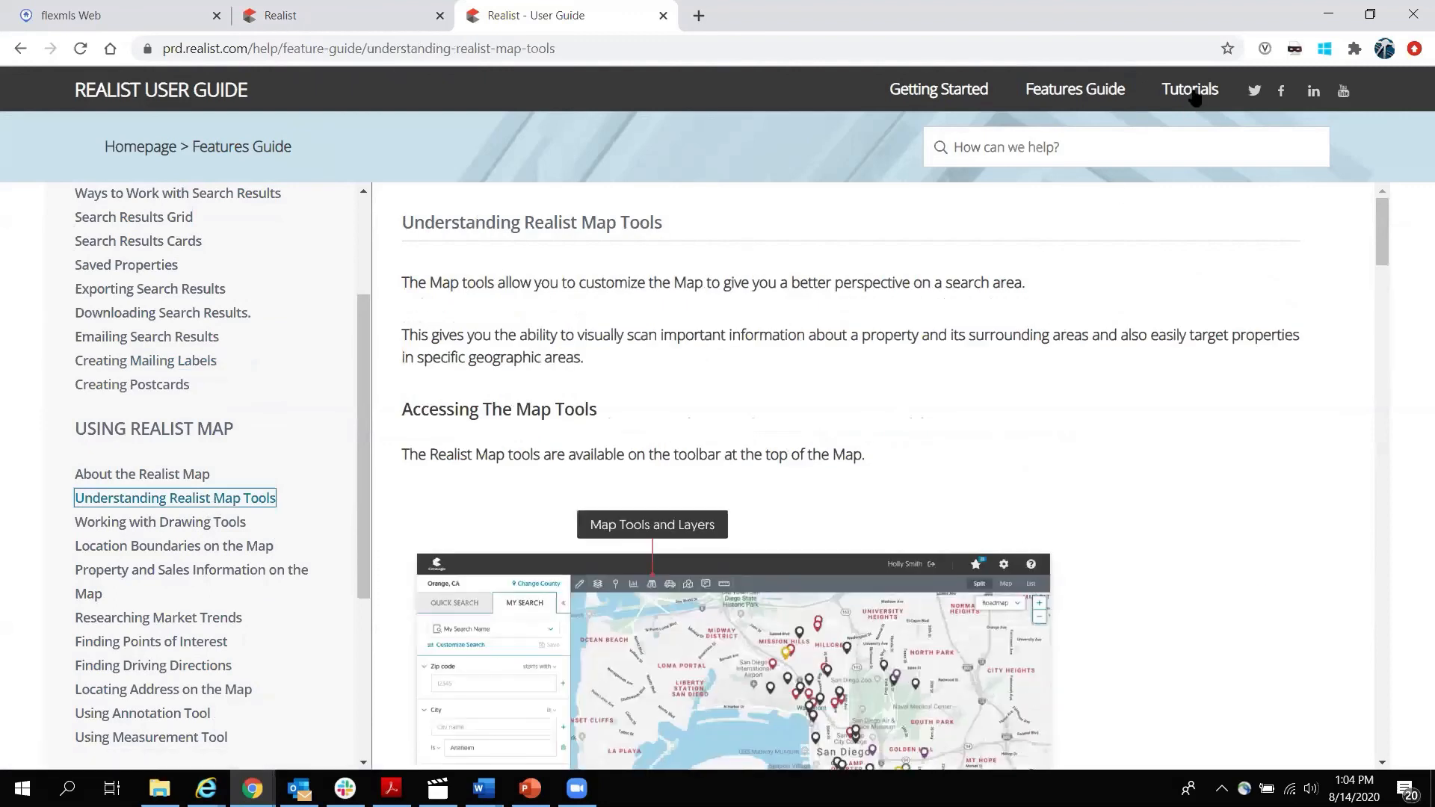
{"action": "left_click", "coordinate": [1196, 91]}
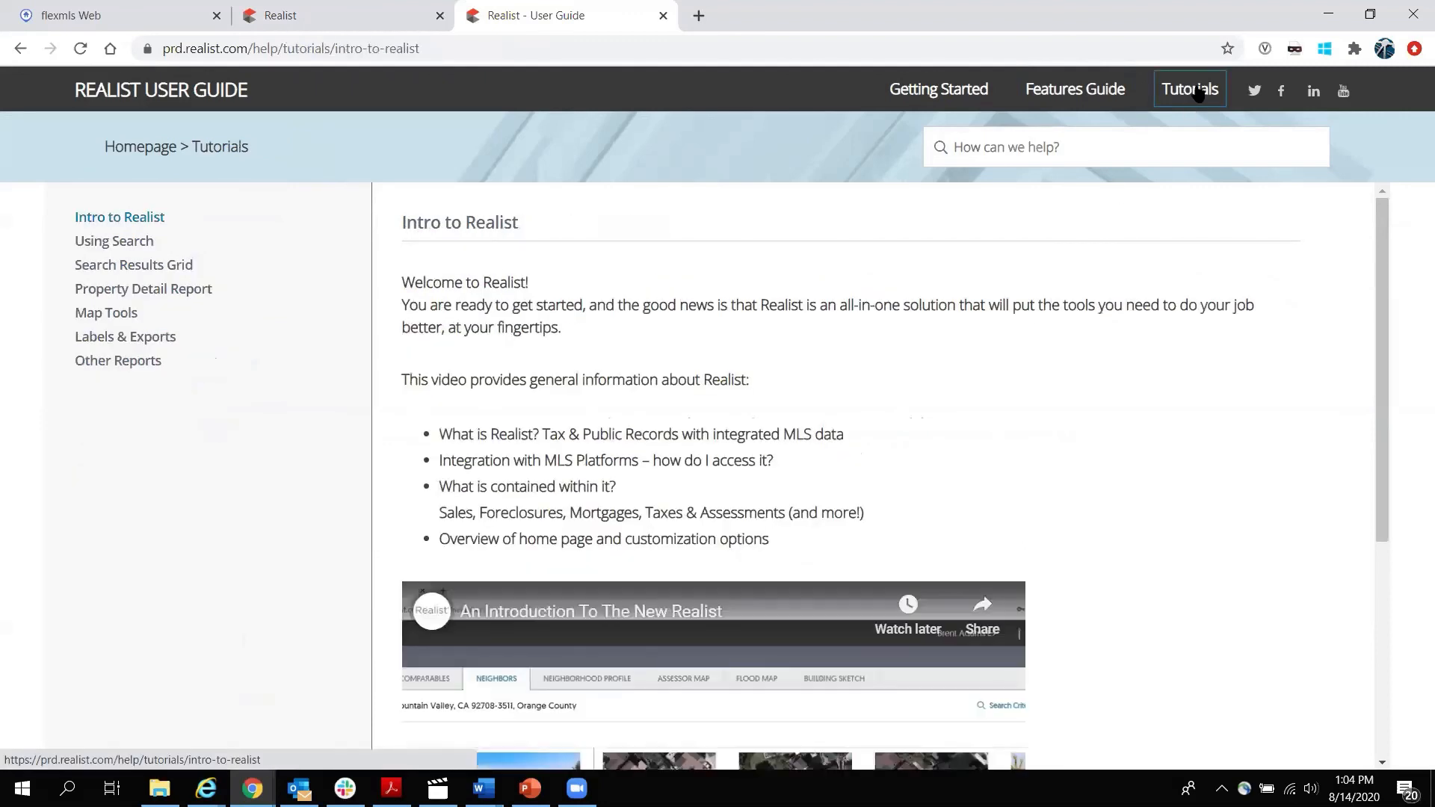
{"action": "scroll", "coordinate": [1130, 317], "scroll_direction": "down", "scroll_amount": 5}
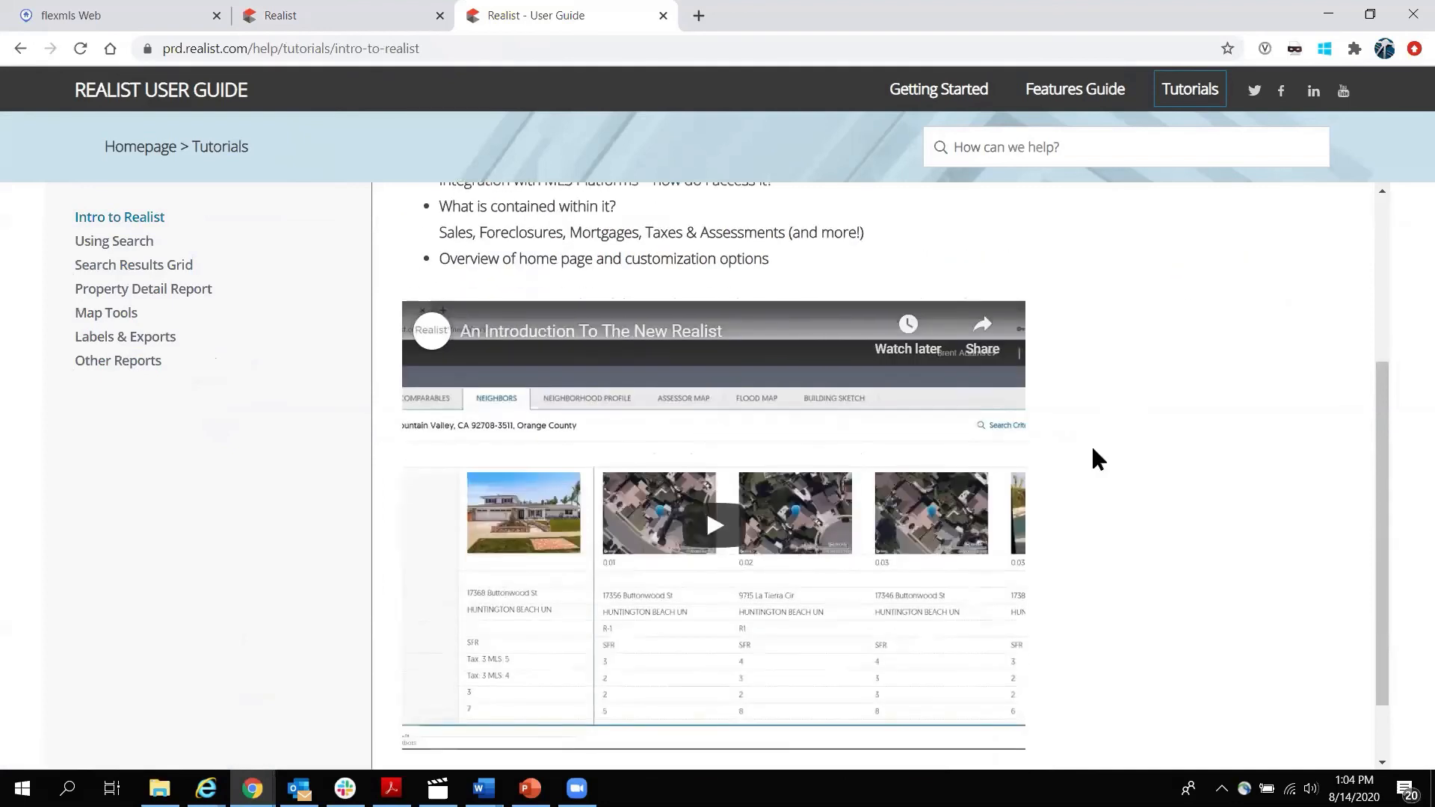
Play the introduction video briefly with louder volume, pause it, and start a new browser tab.
{"action": "left_click", "coordinate": [713, 445]}
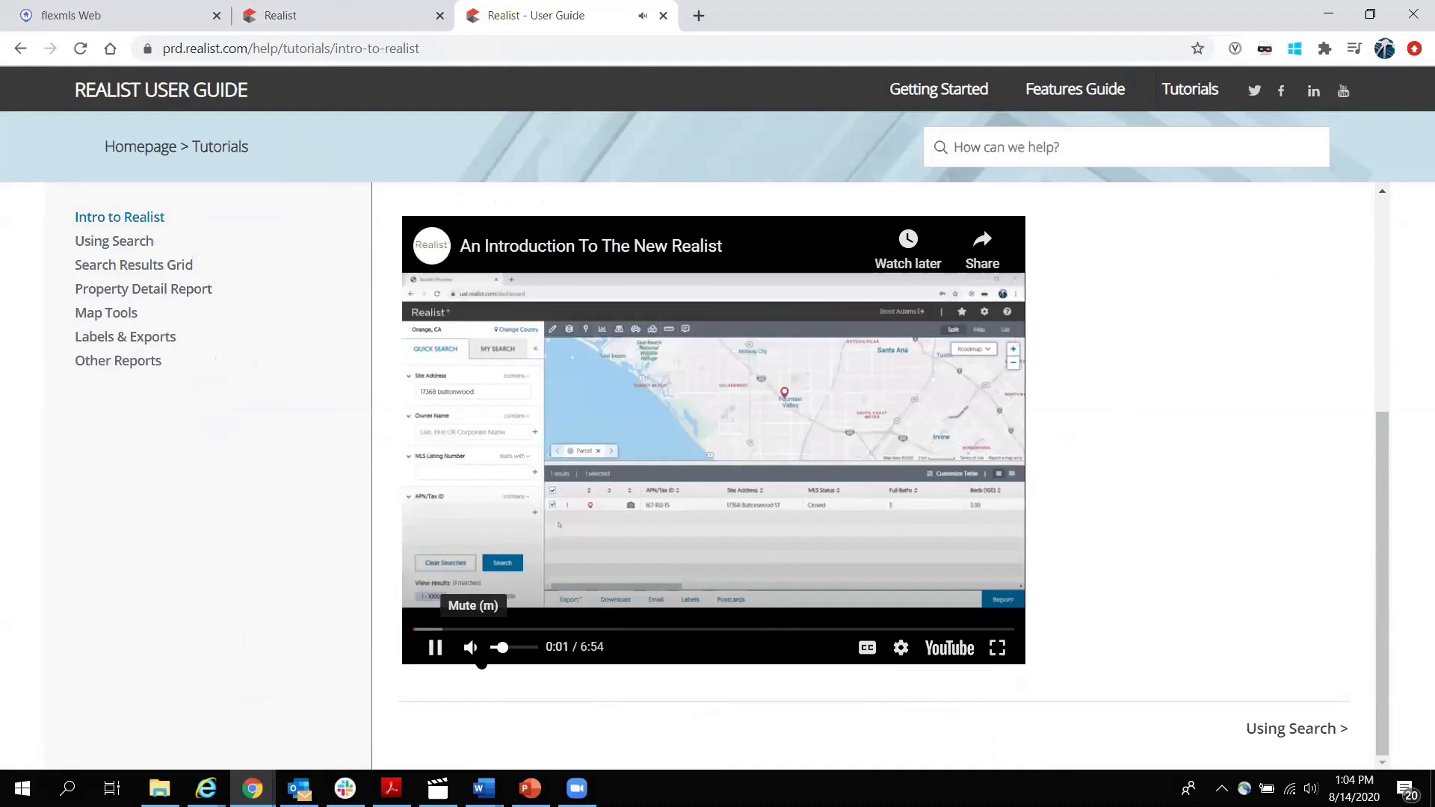
{"action": "left_click_drag", "start_coordinate": [502, 646], "coordinate": [515, 648]}
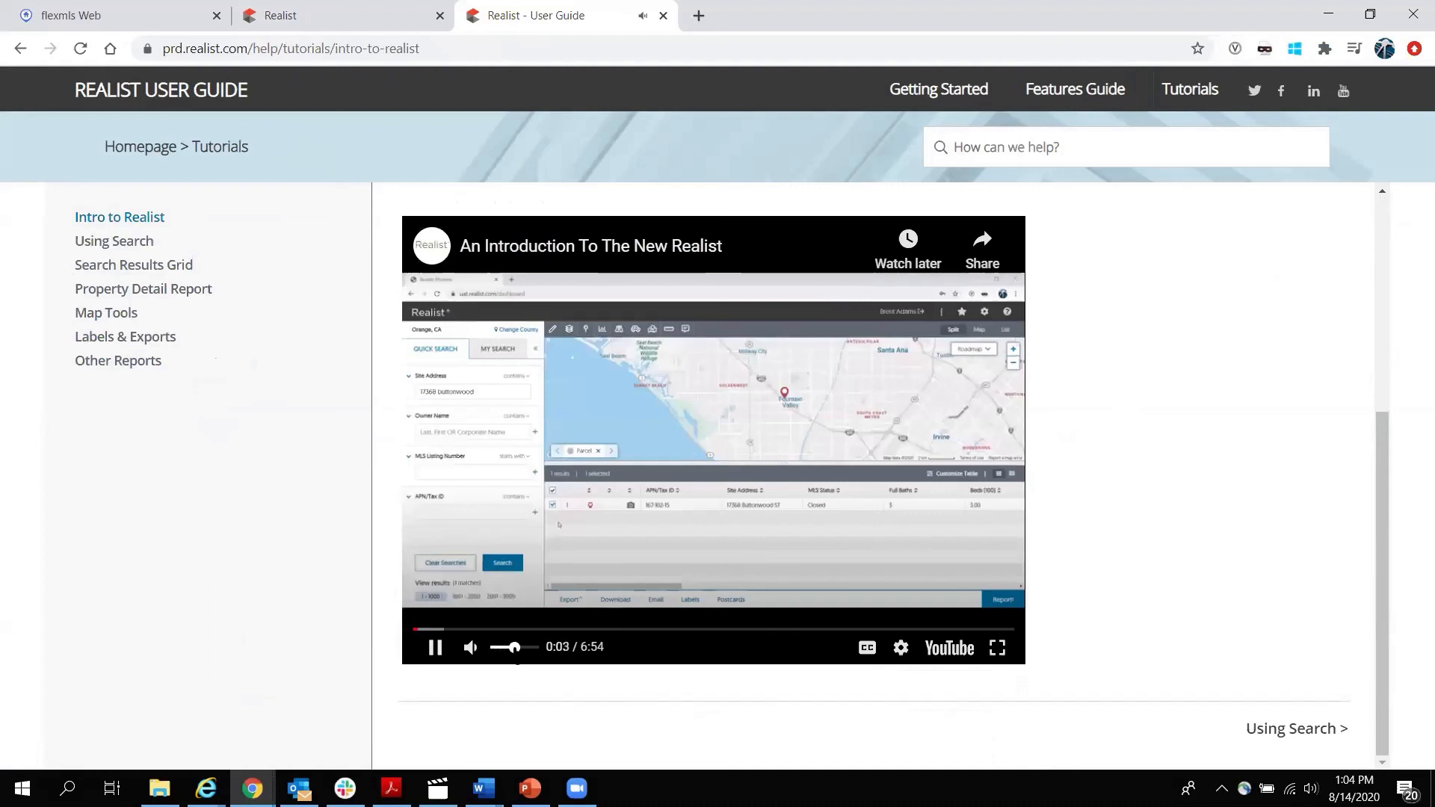
{"action": "left_click", "coordinate": [435, 647]}
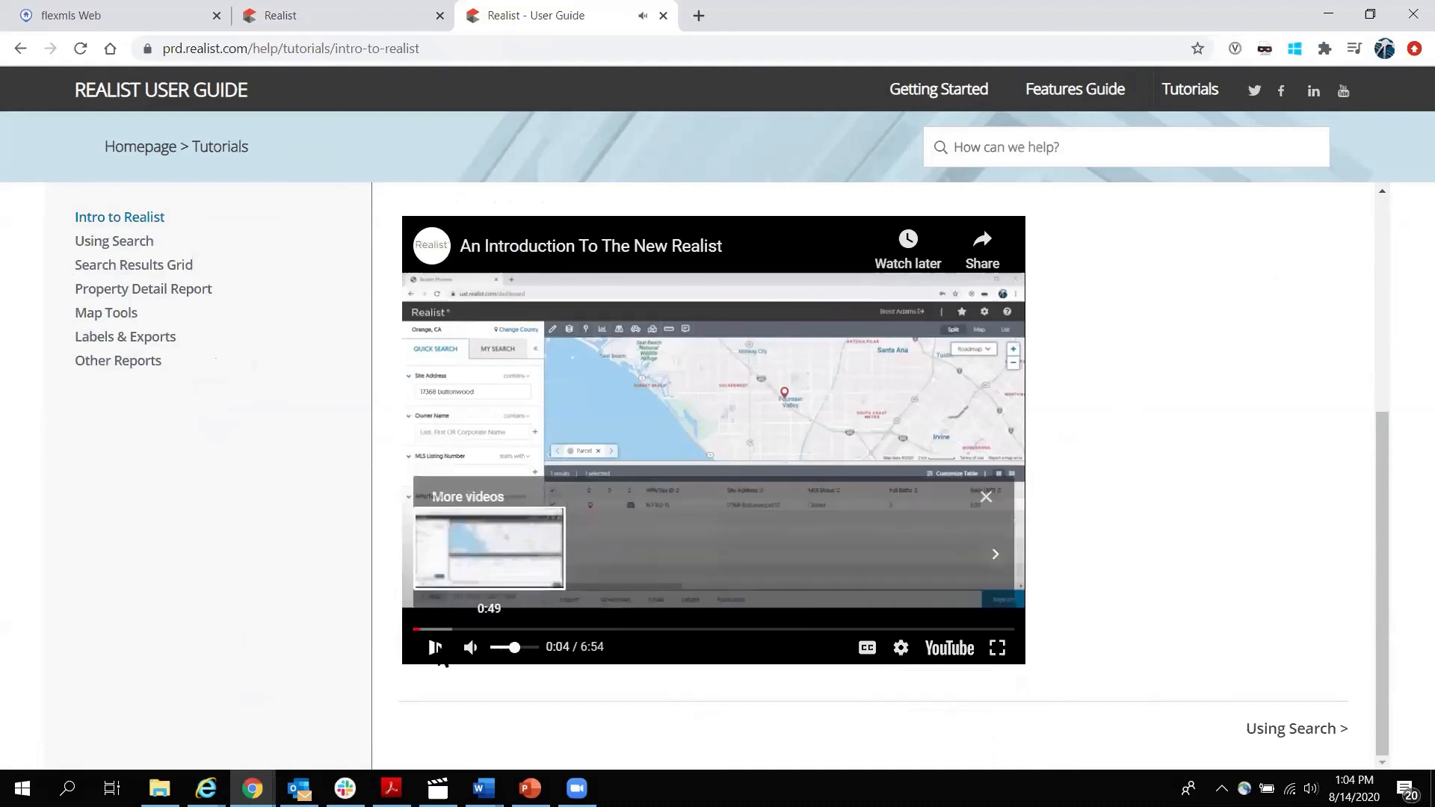
{"action": "scroll", "coordinate": [1254, 329], "scroll_direction": "up", "scroll_amount": 5}
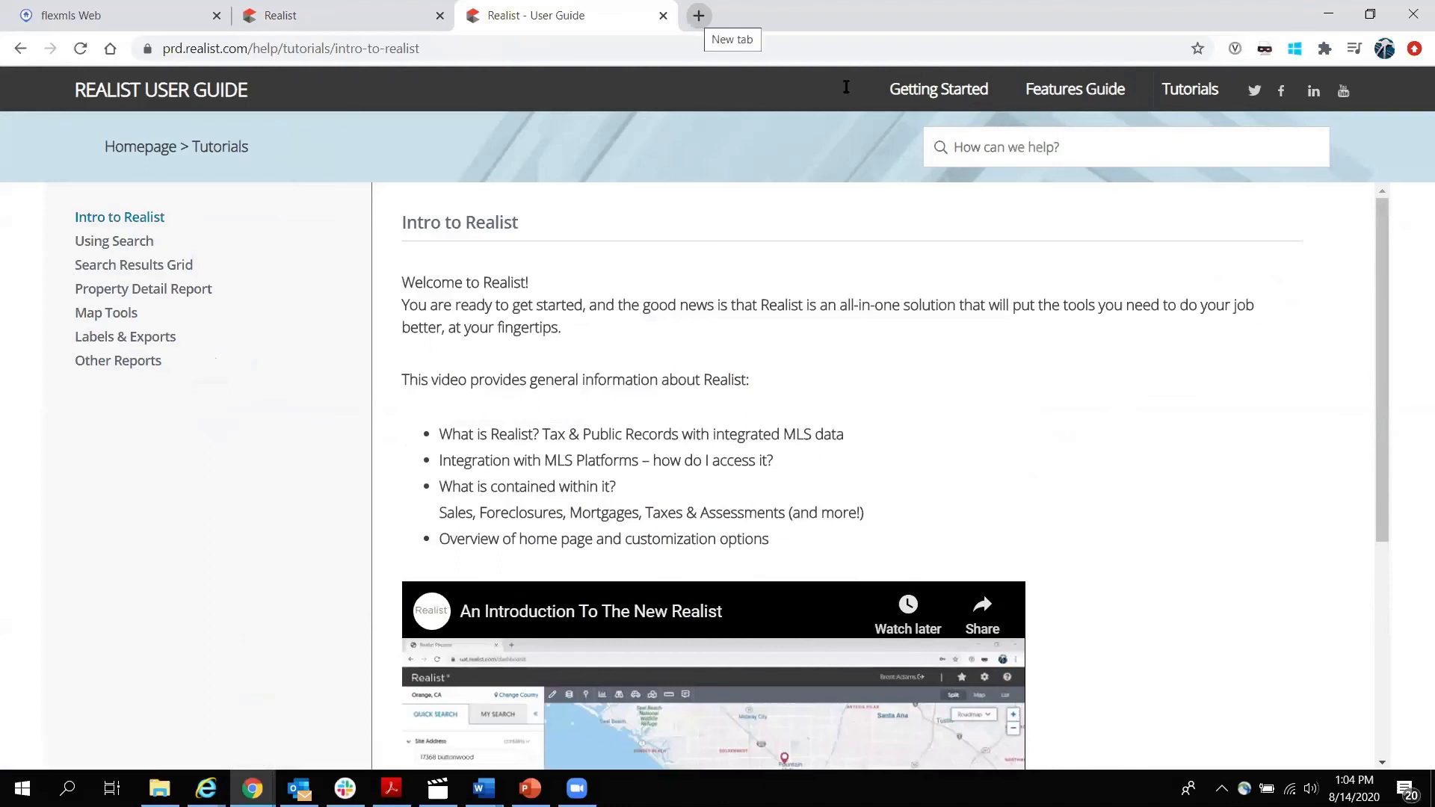
{"action": "left_click", "coordinate": [698, 14]}
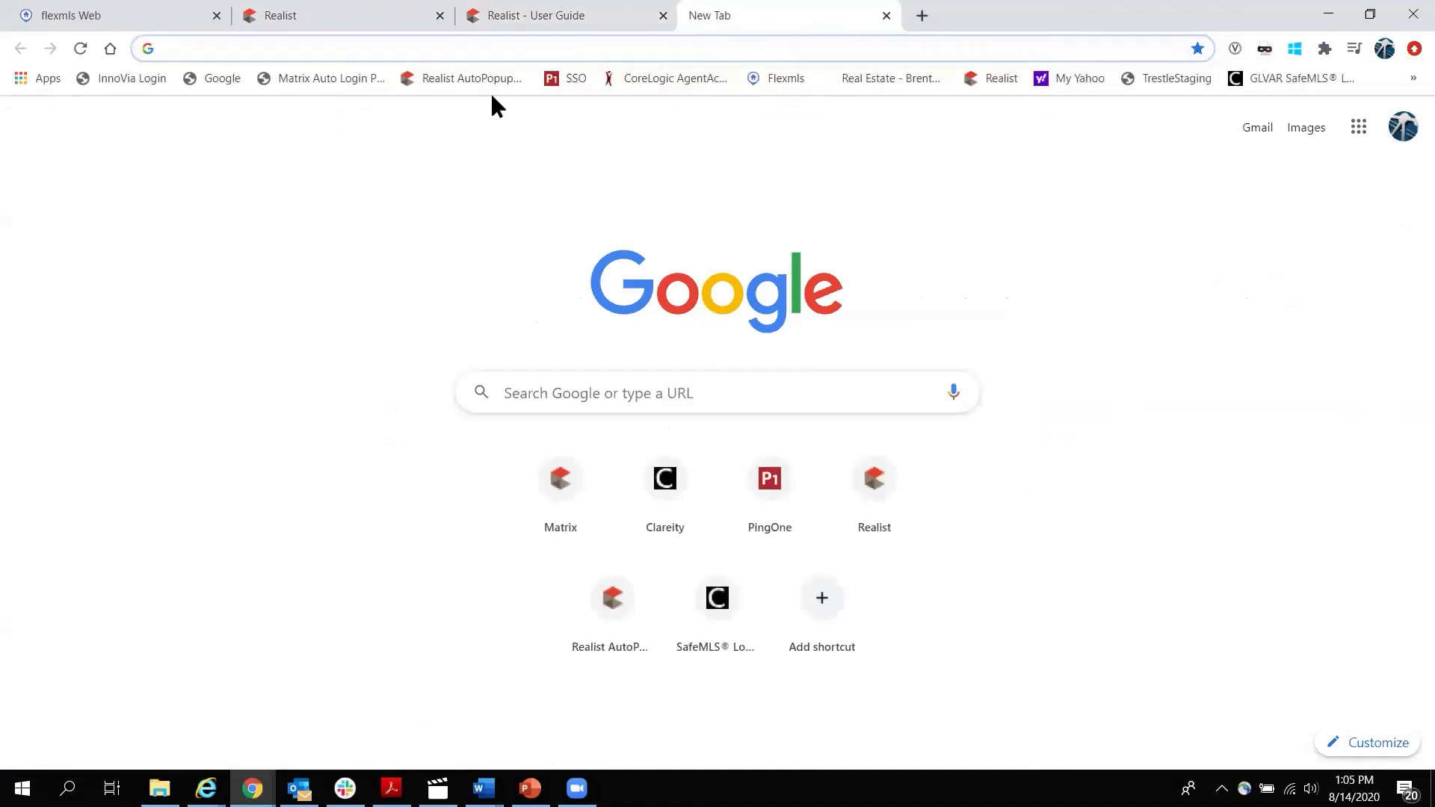
Go to the CoreLogic corelogic.com/realist page, correcting the misspelled web address.
{"action": "type", "text": "ocrelogic.com/rea"}
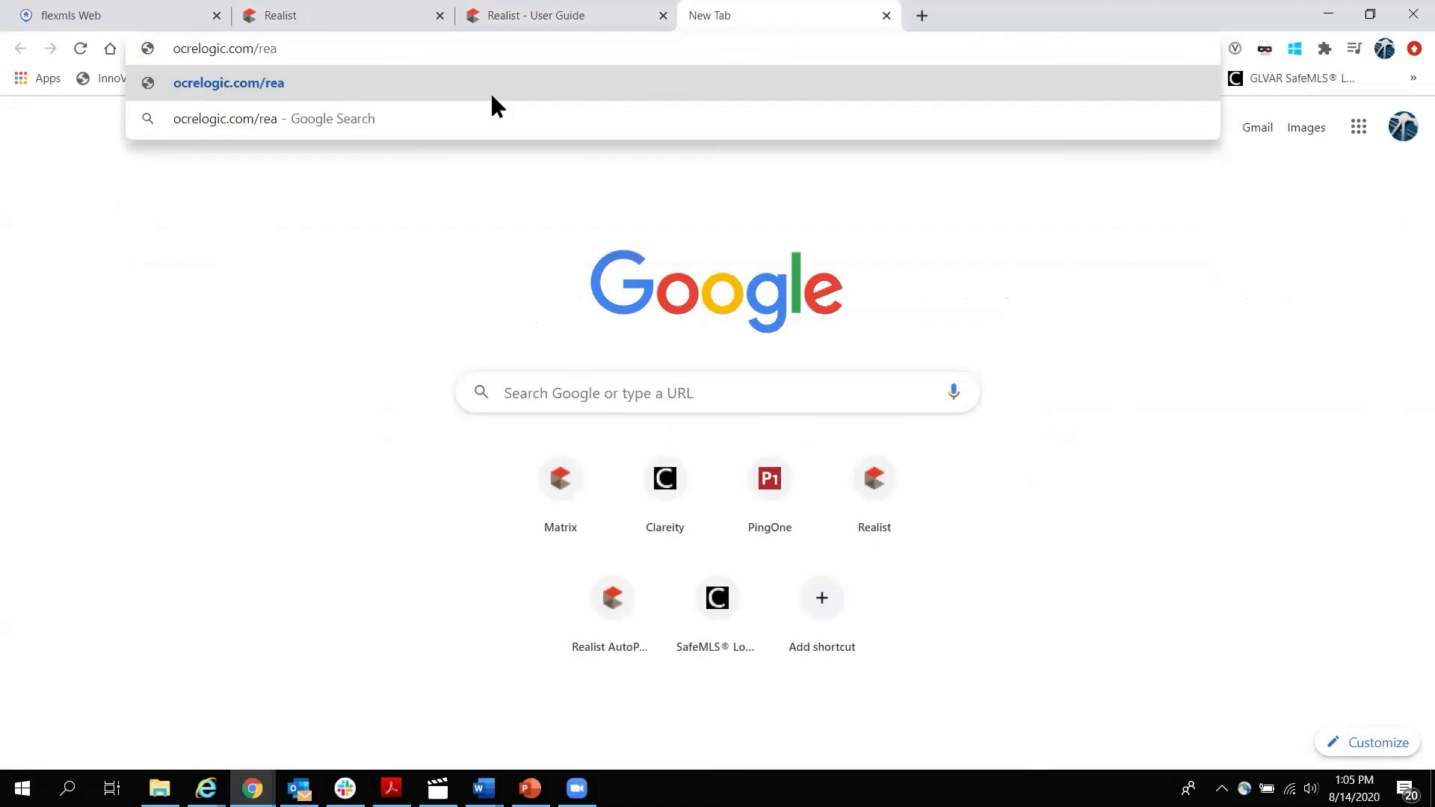
{"action": "left_click", "coordinate": [187, 48]}
{"action": "key", "text": "BackSpace"}
{"action": "key", "text": "BackSpace"}
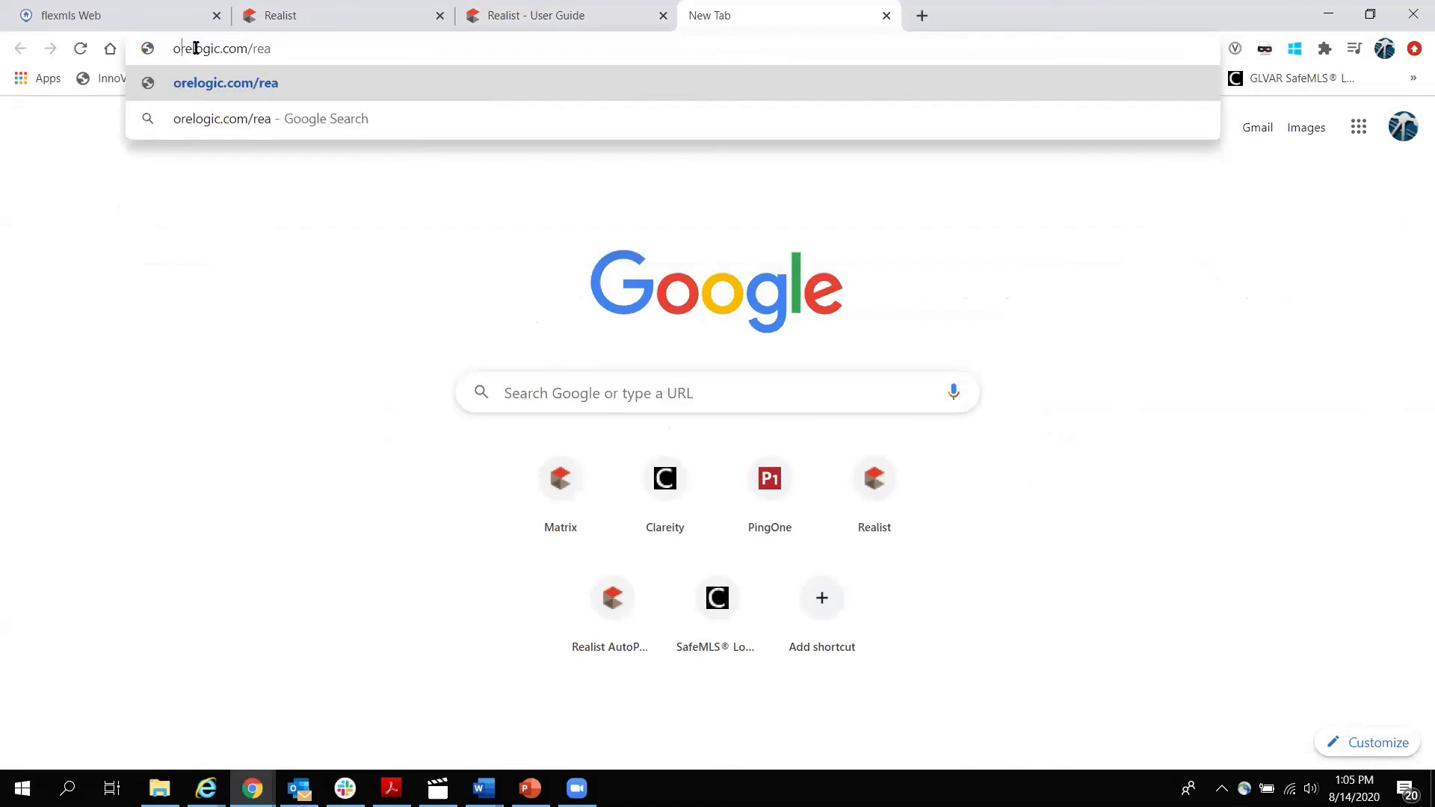
{"action": "type", "text": "co"}
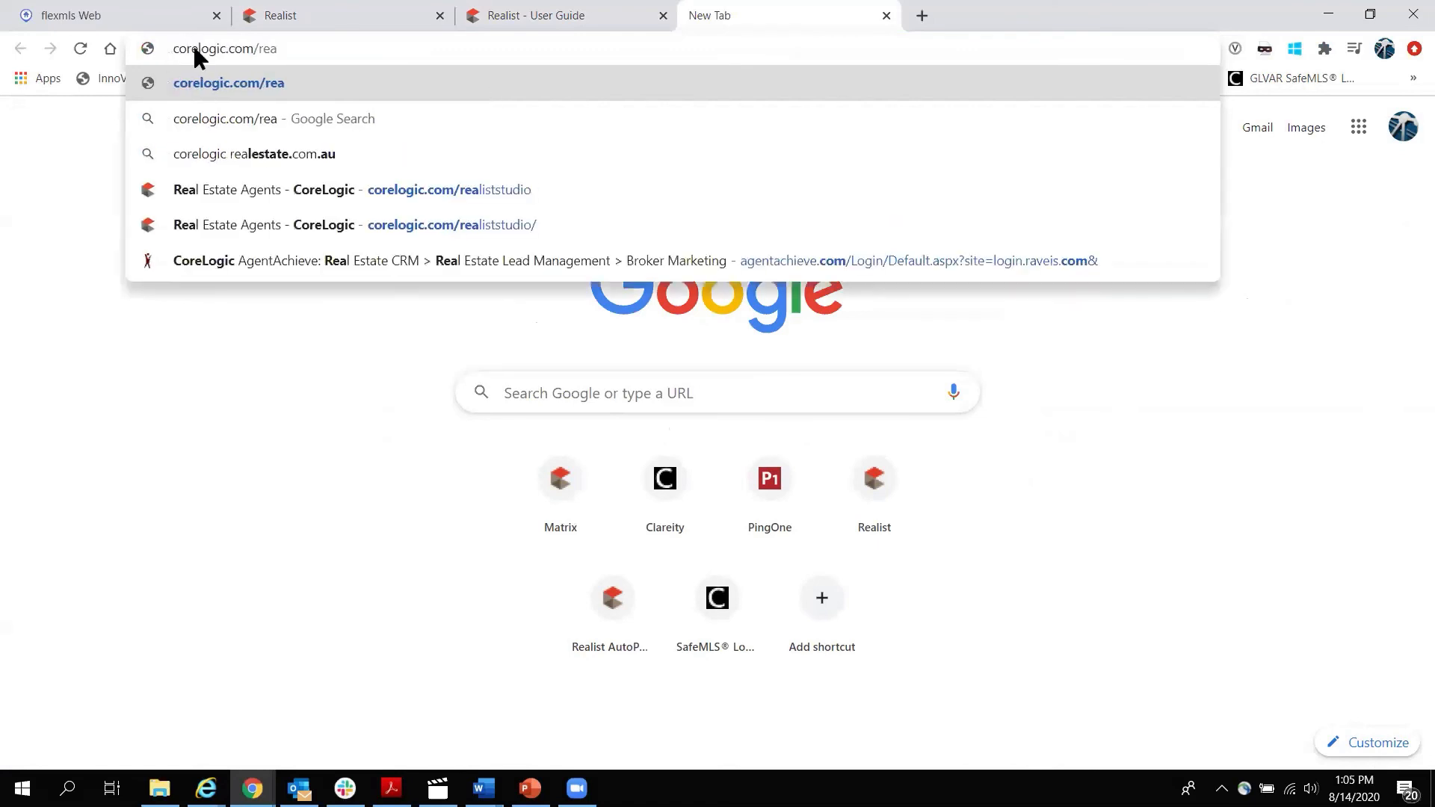
{"action": "left_click", "coordinate": [323, 47]}
{"action": "type", "text": "list"}
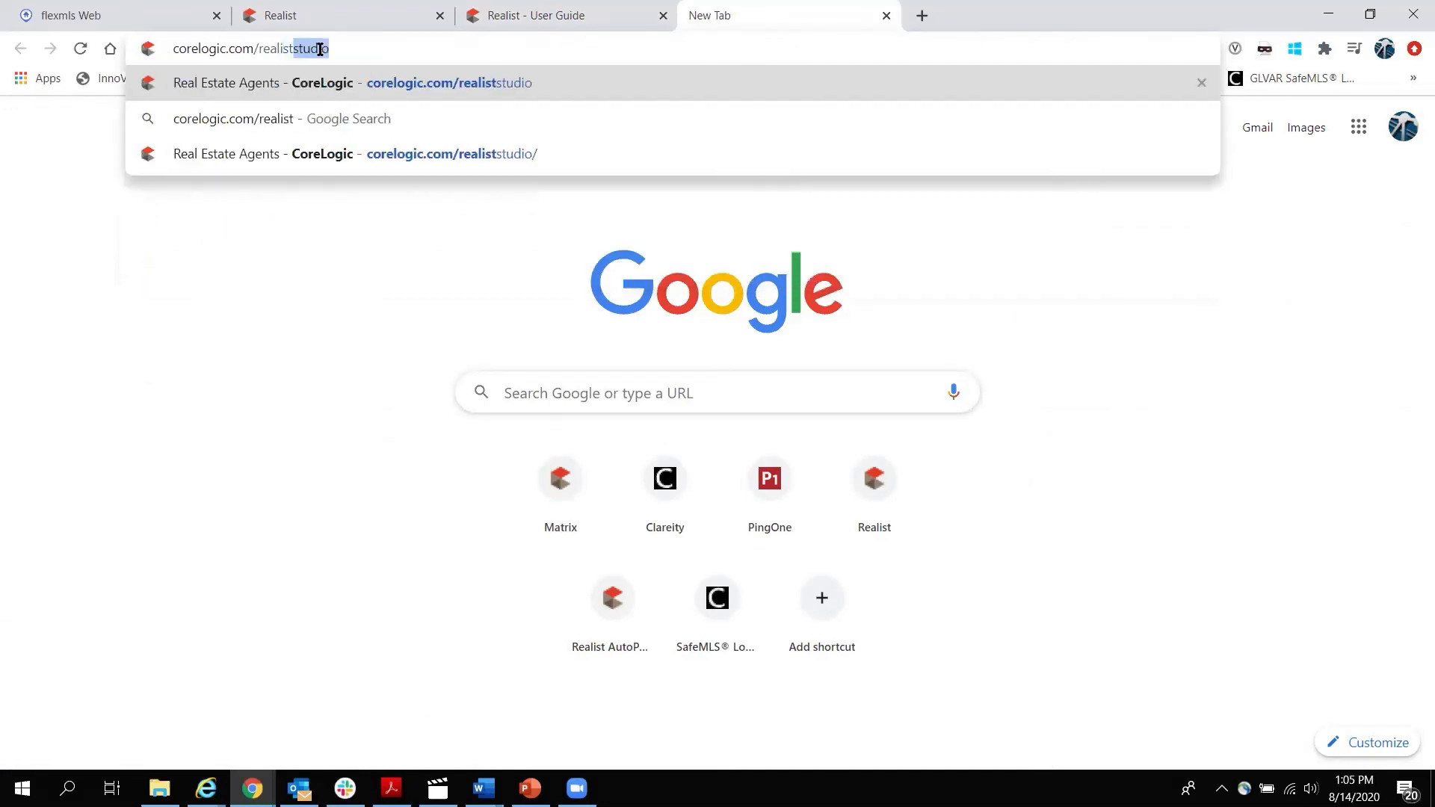
{"action": "left_click", "coordinate": [348, 79]}
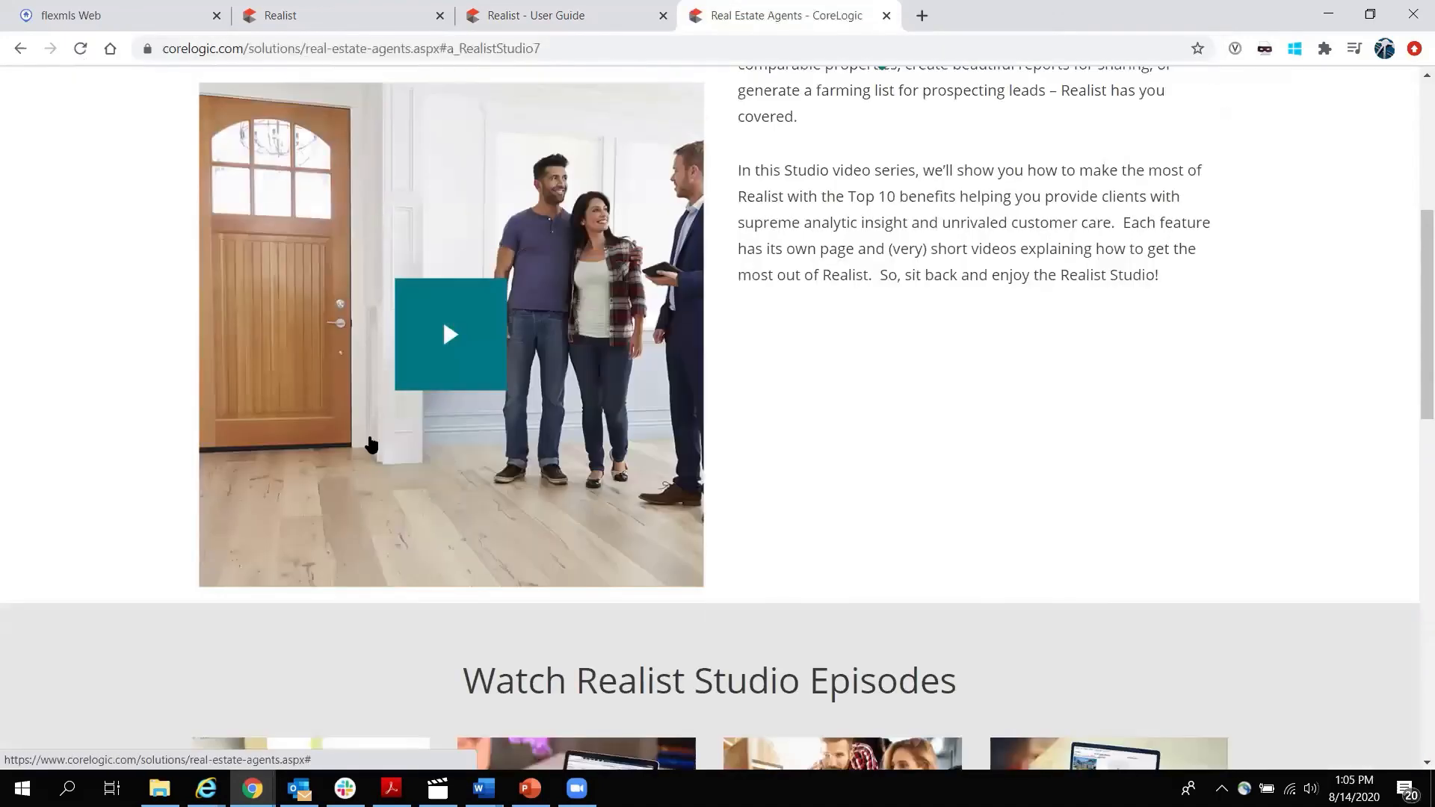
Play the Episode 1 'What Can This Do For You?' video, then close the Realist Studio and User Guide tabs.
{"action": "scroll", "coordinate": [369, 439], "scroll_direction": "down", "scroll_amount": 5}
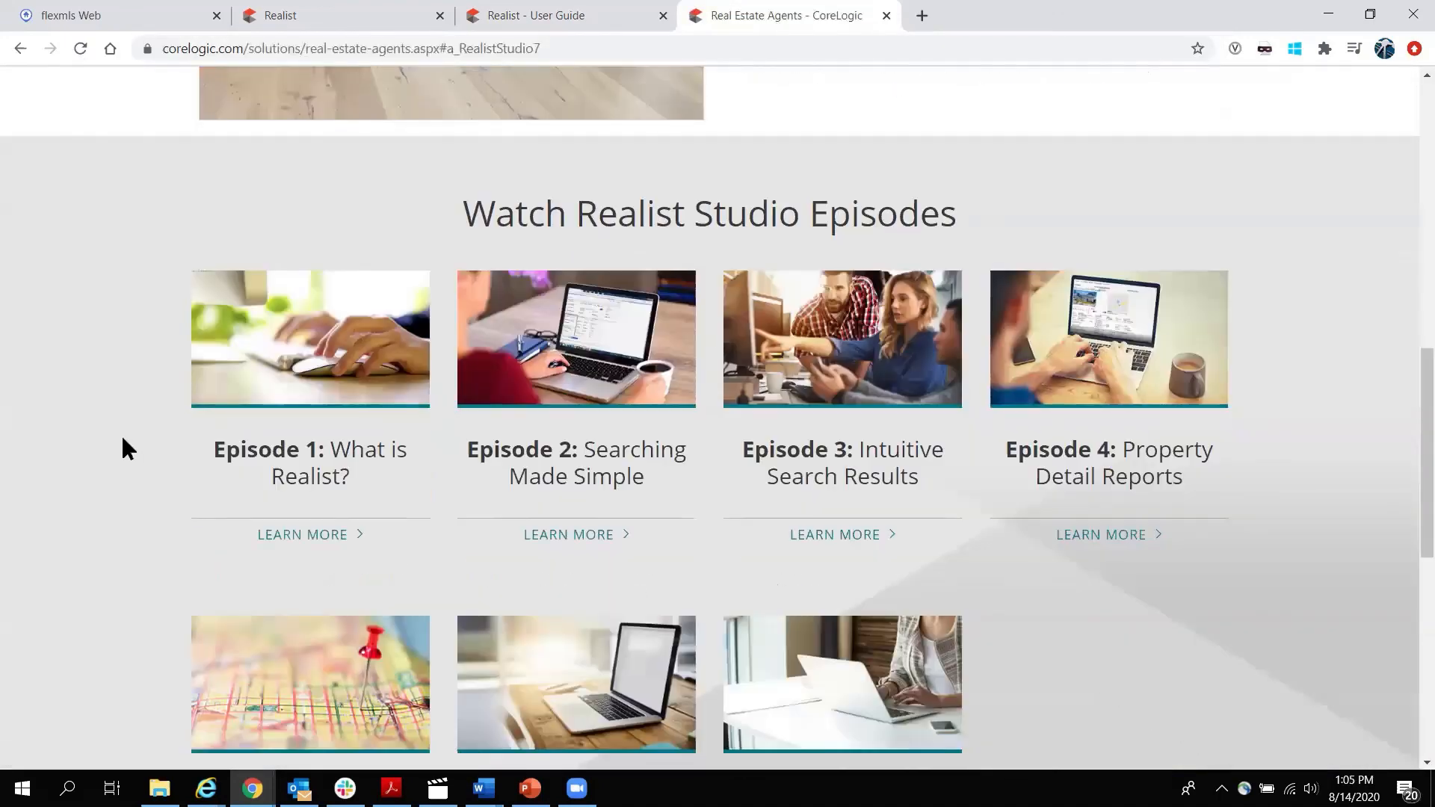
{"action": "left_click", "coordinate": [307, 534]}
{"action": "scroll", "coordinate": [310, 513], "scroll_direction": "down", "scroll_amount": 8}
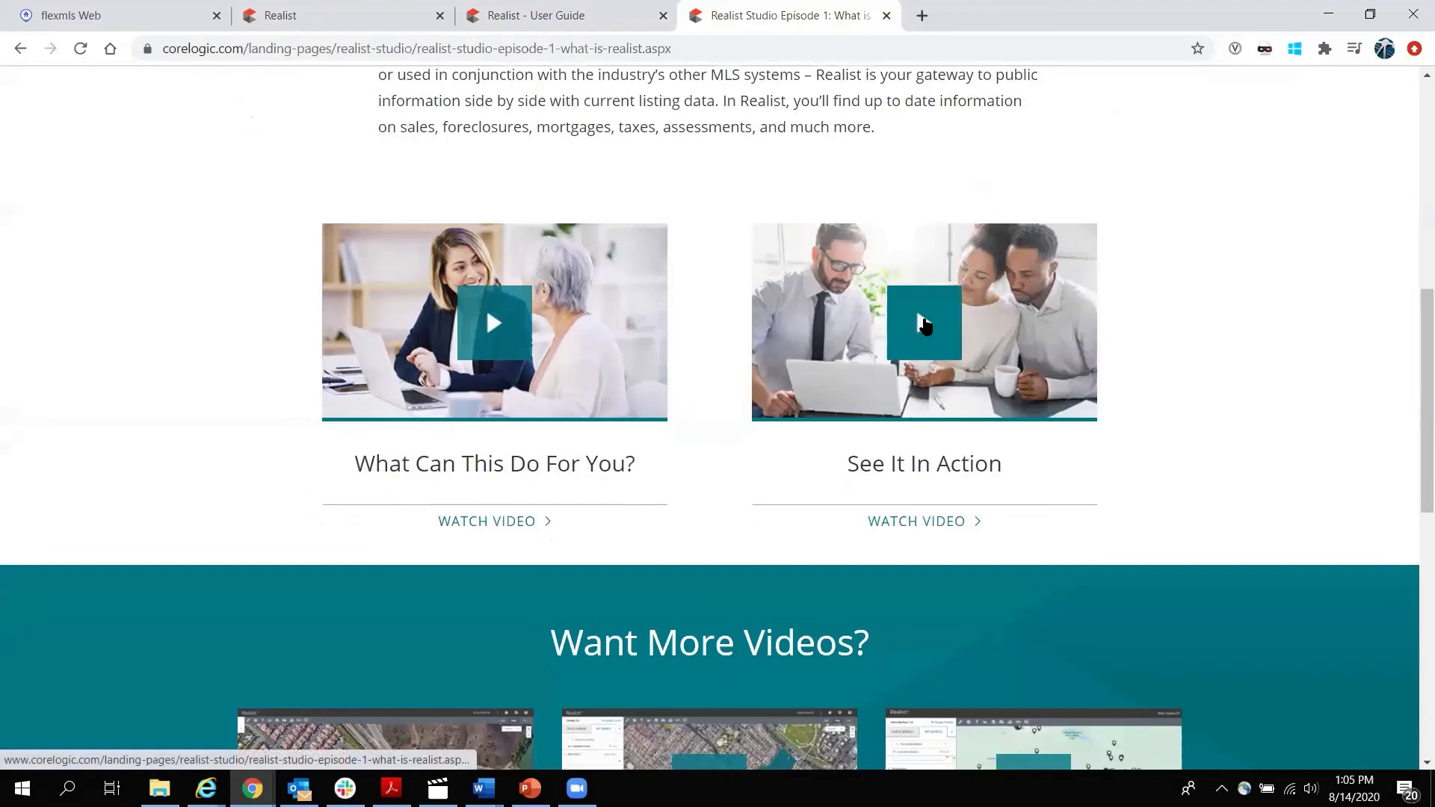
{"action": "left_click", "coordinate": [495, 328]}
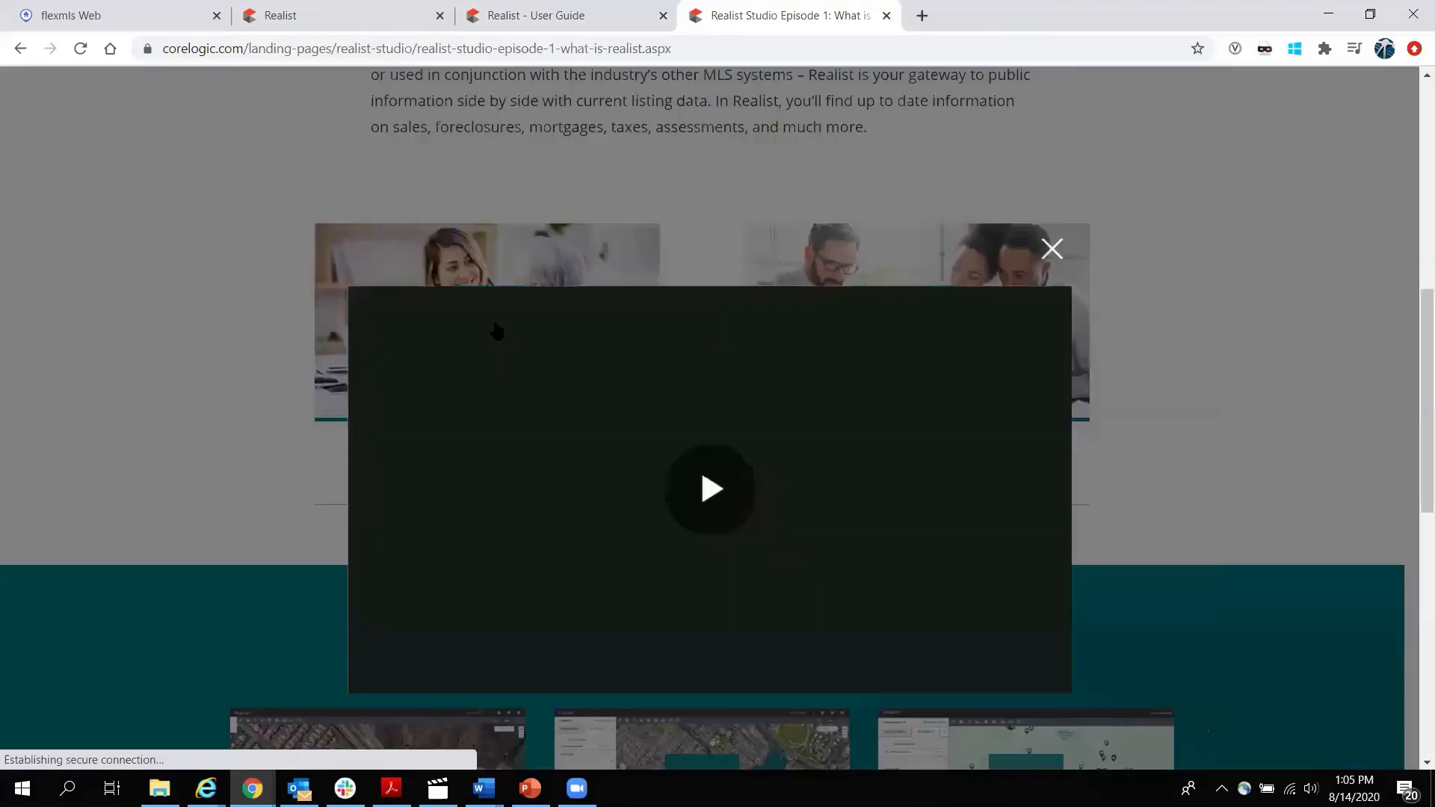
{"action": "left_click", "coordinate": [711, 512]}
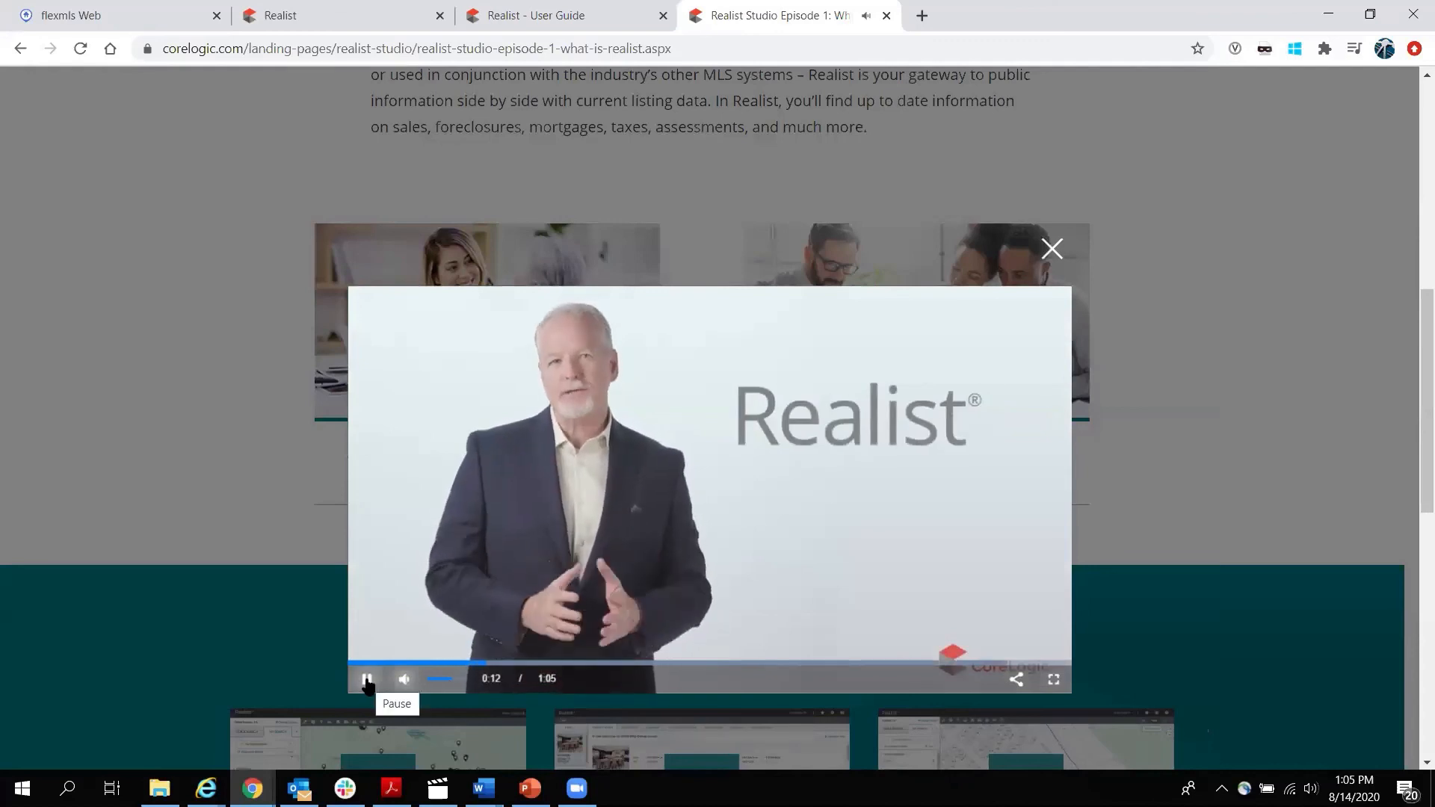
{"action": "left_click", "coordinate": [1052, 248]}
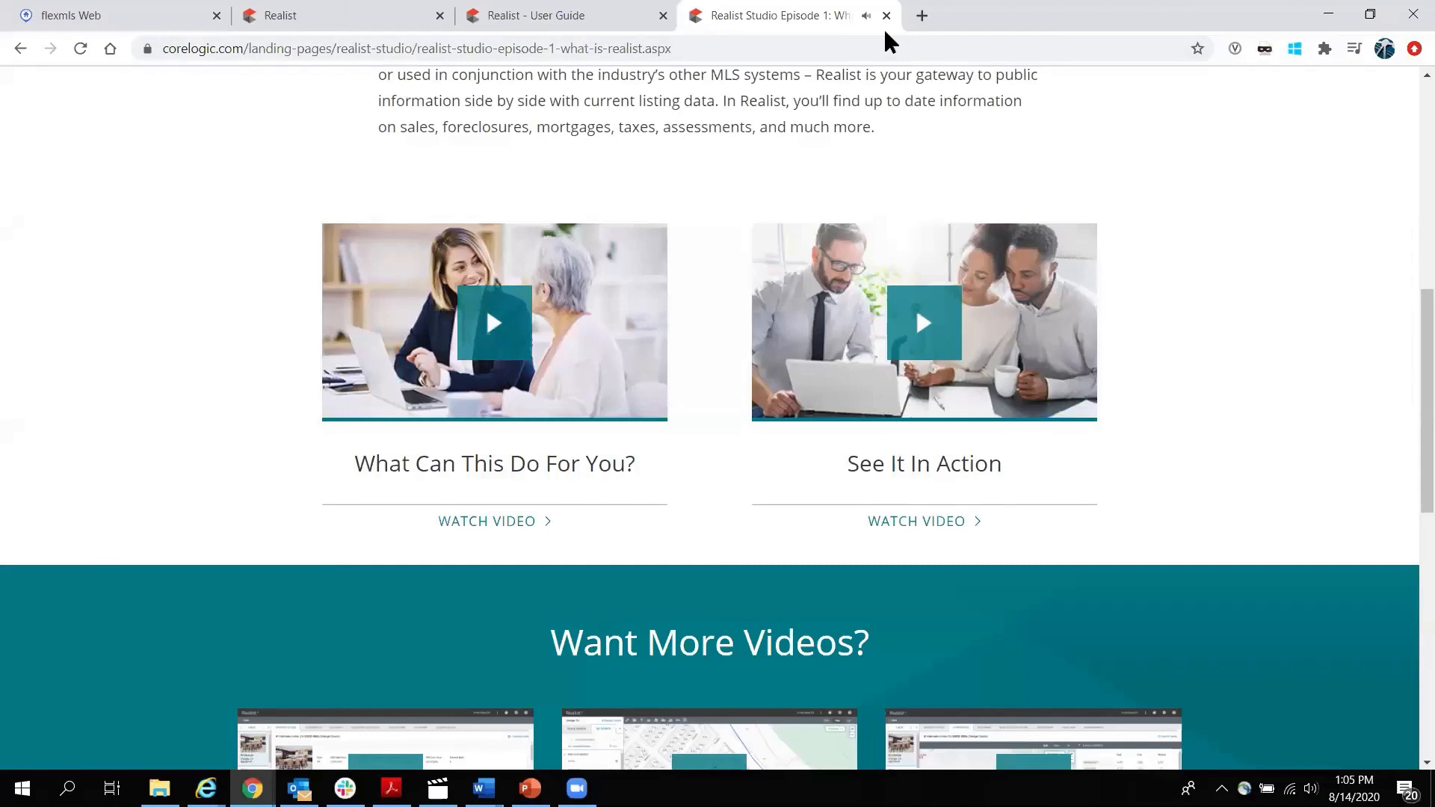
{"action": "left_click", "coordinate": [886, 15]}
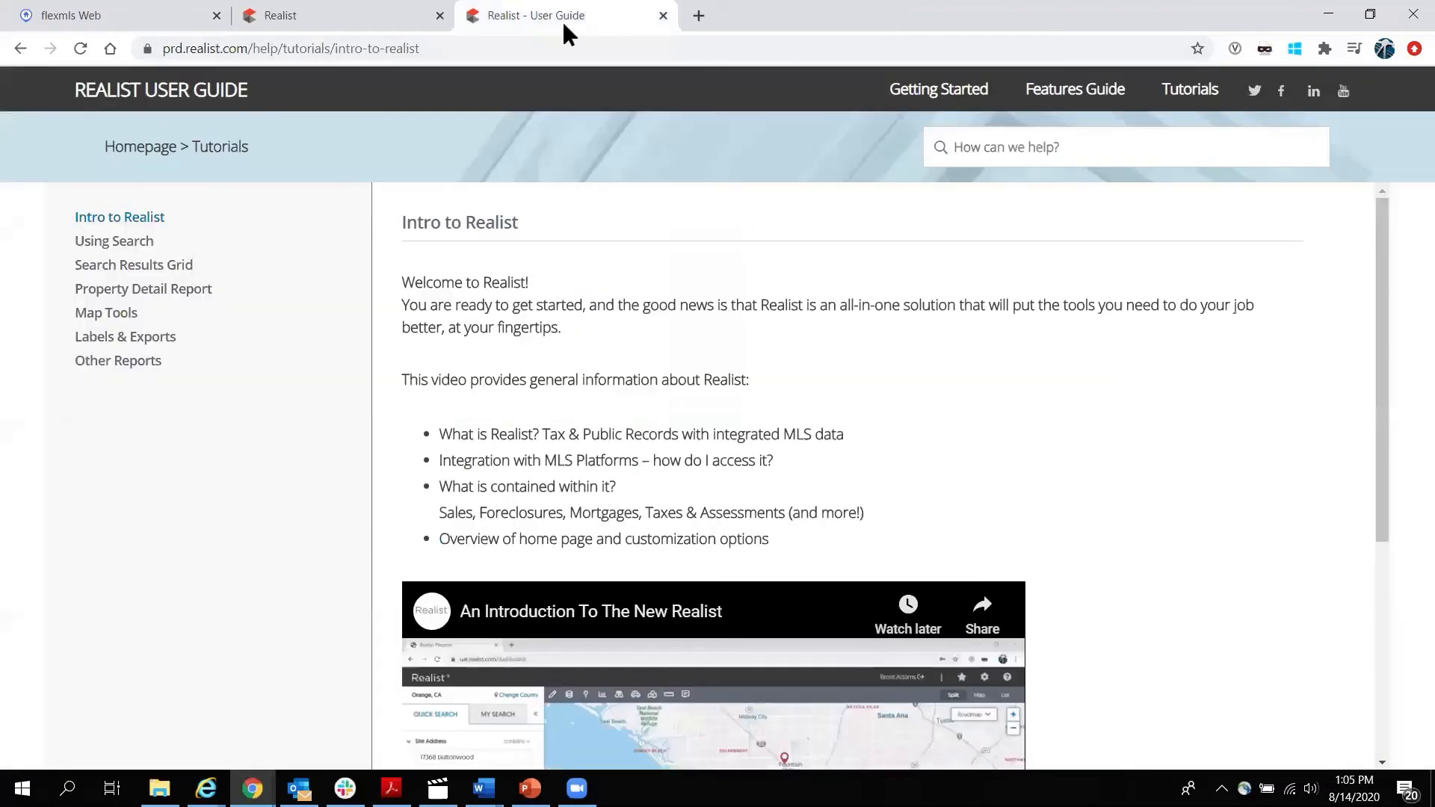
{"action": "left_click", "coordinate": [663, 16]}
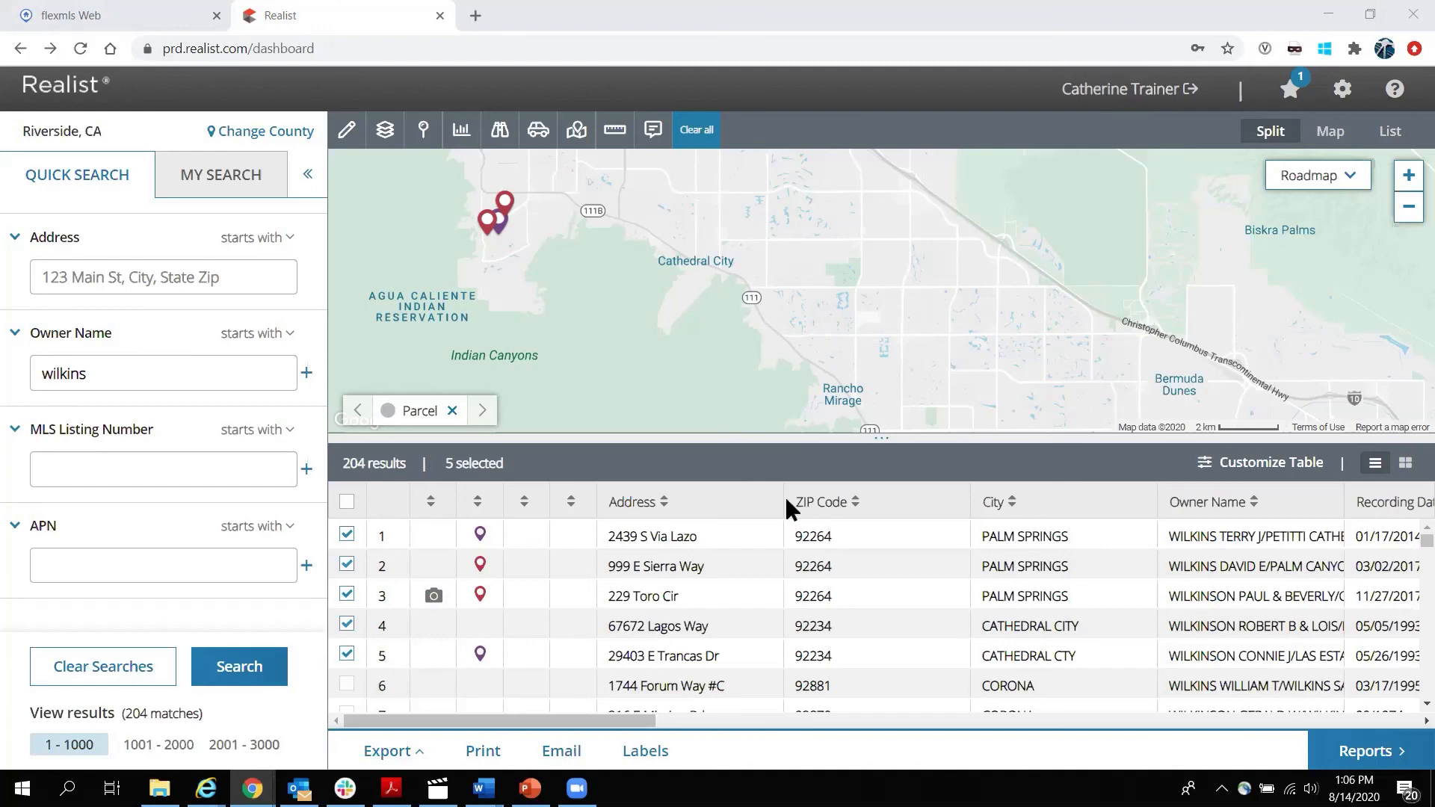
{"action": "left_click", "coordinate": [644, 559]}
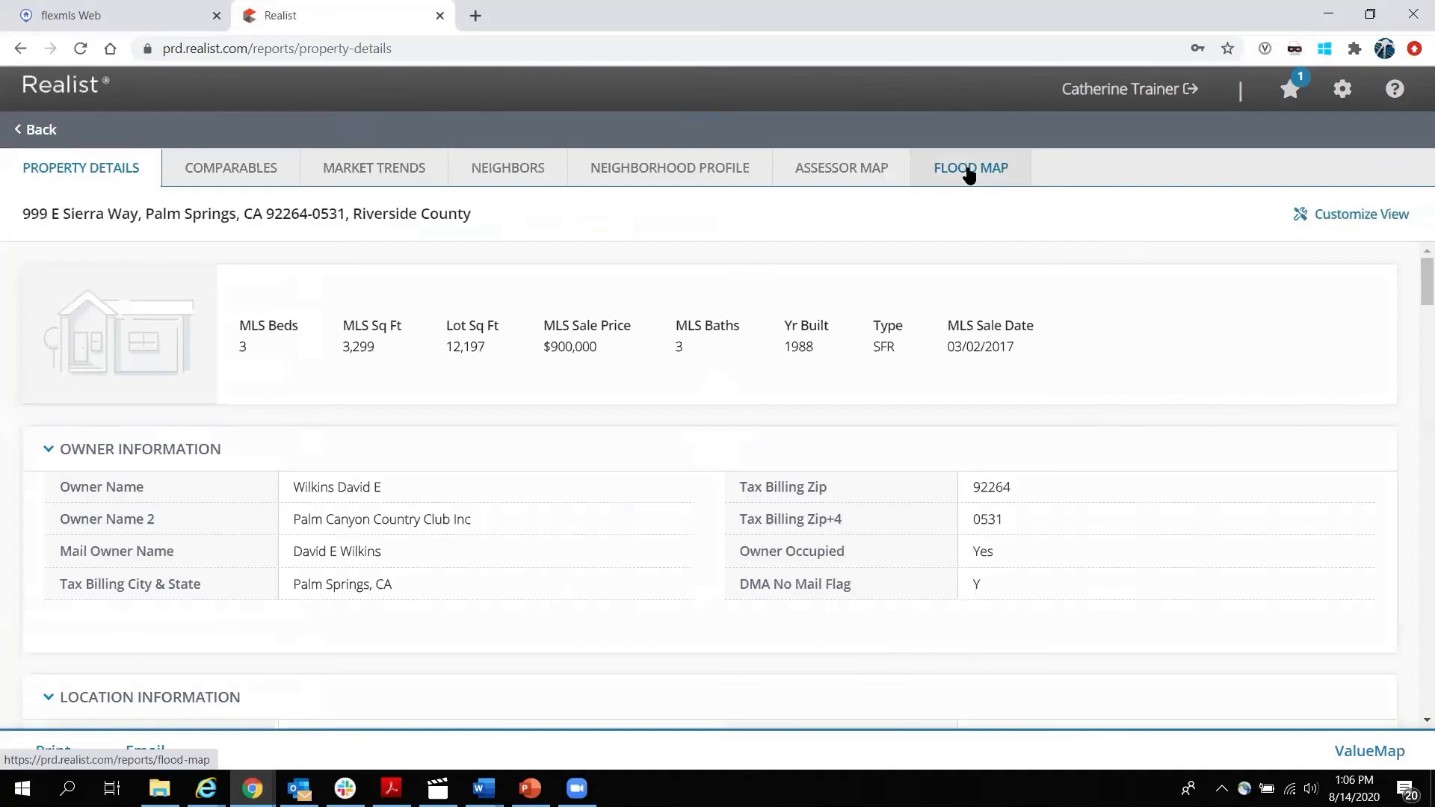
{"action": "left_click", "coordinate": [964, 173]}
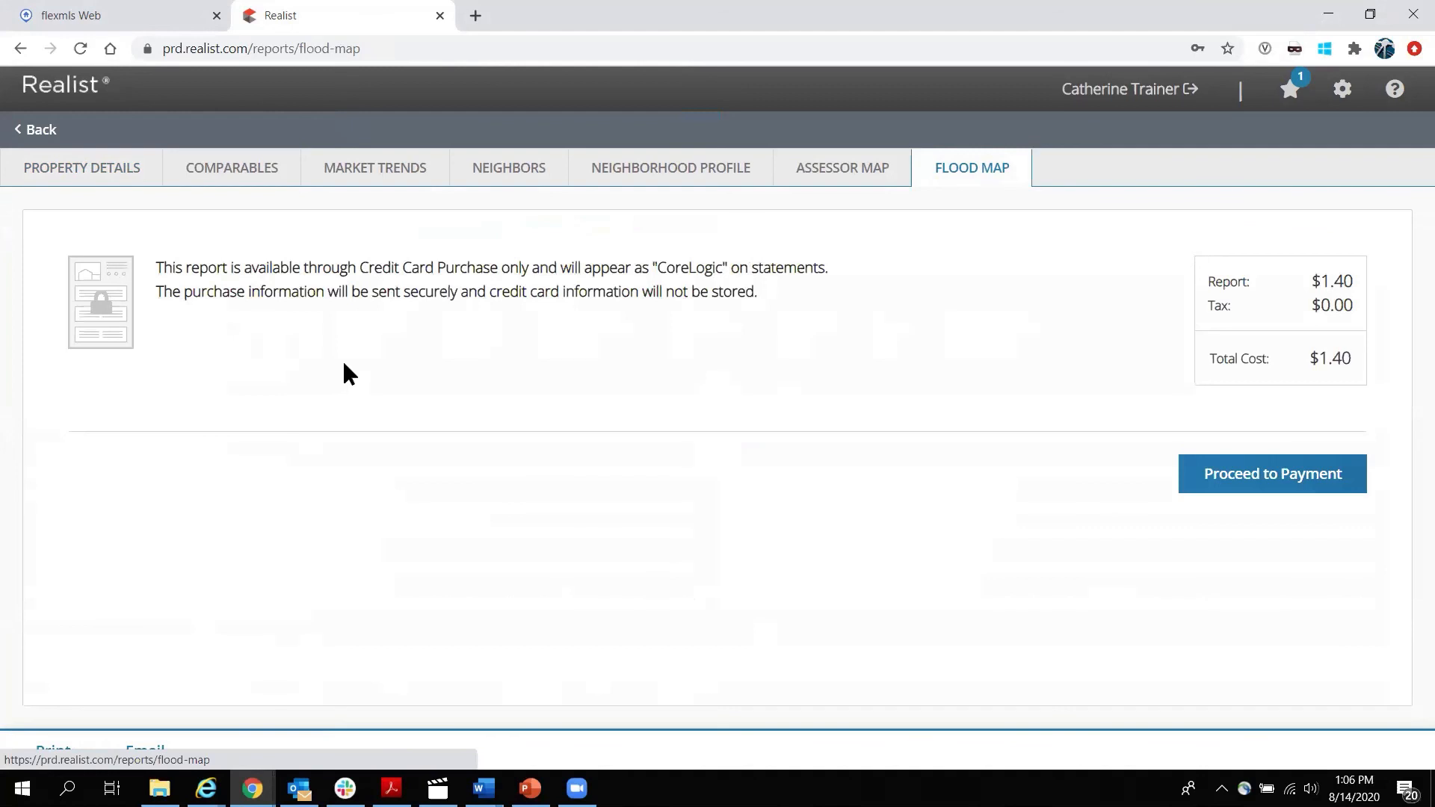
Switch to the full-size map and turn on the Flood Zone boundary layer.
{"action": "left_click", "coordinate": [39, 131]}
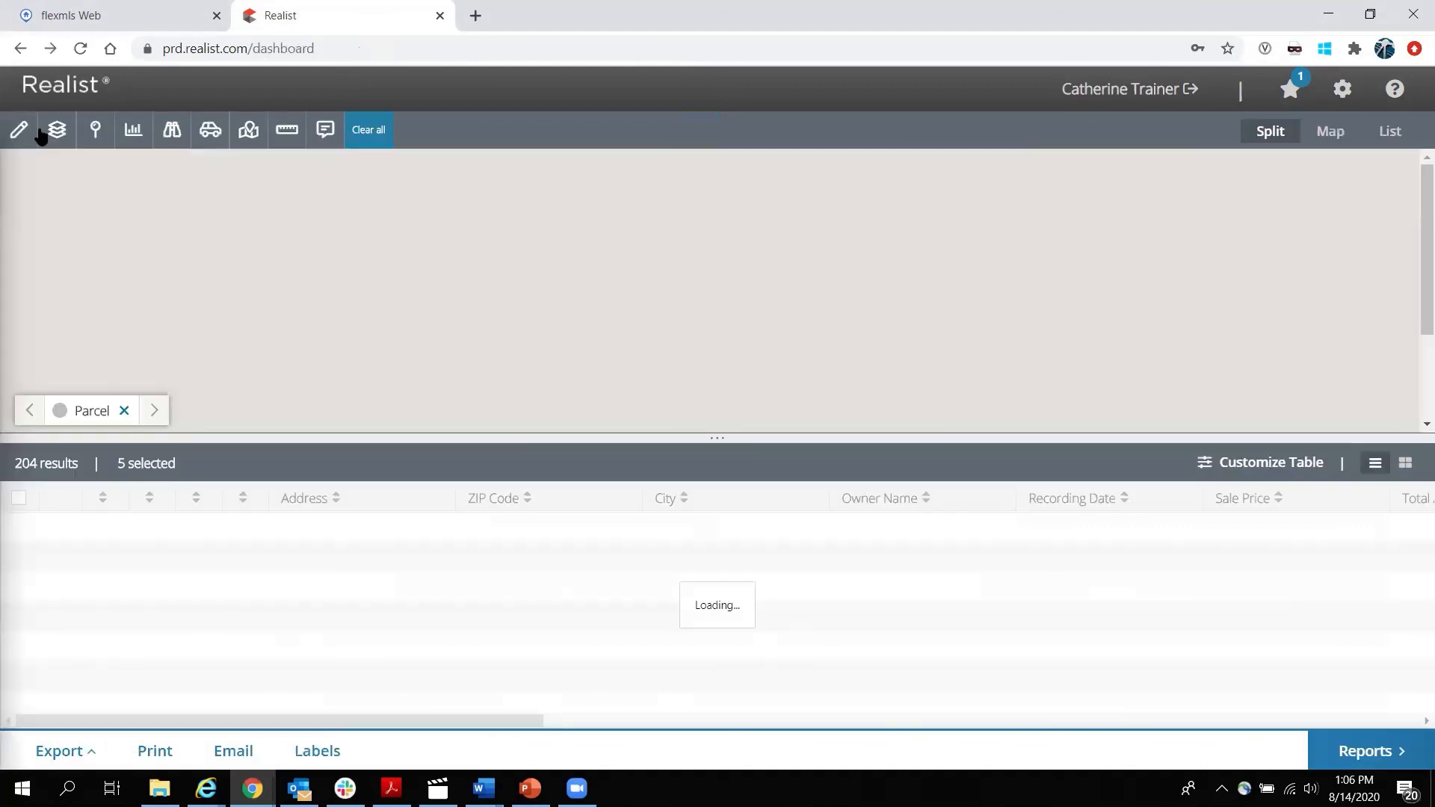
{"action": "left_click", "coordinate": [1337, 134]}
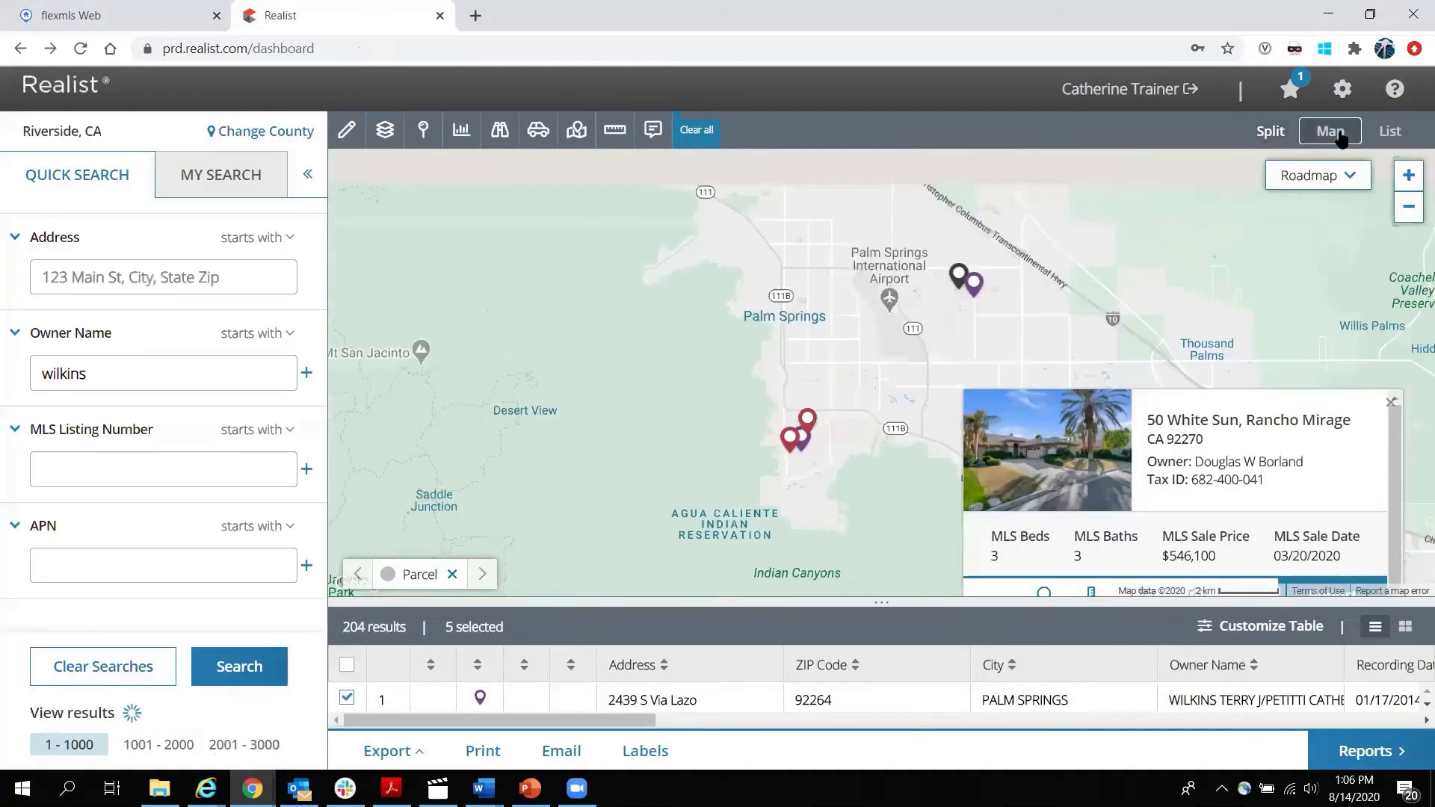
{"action": "left_click", "coordinate": [385, 130]}
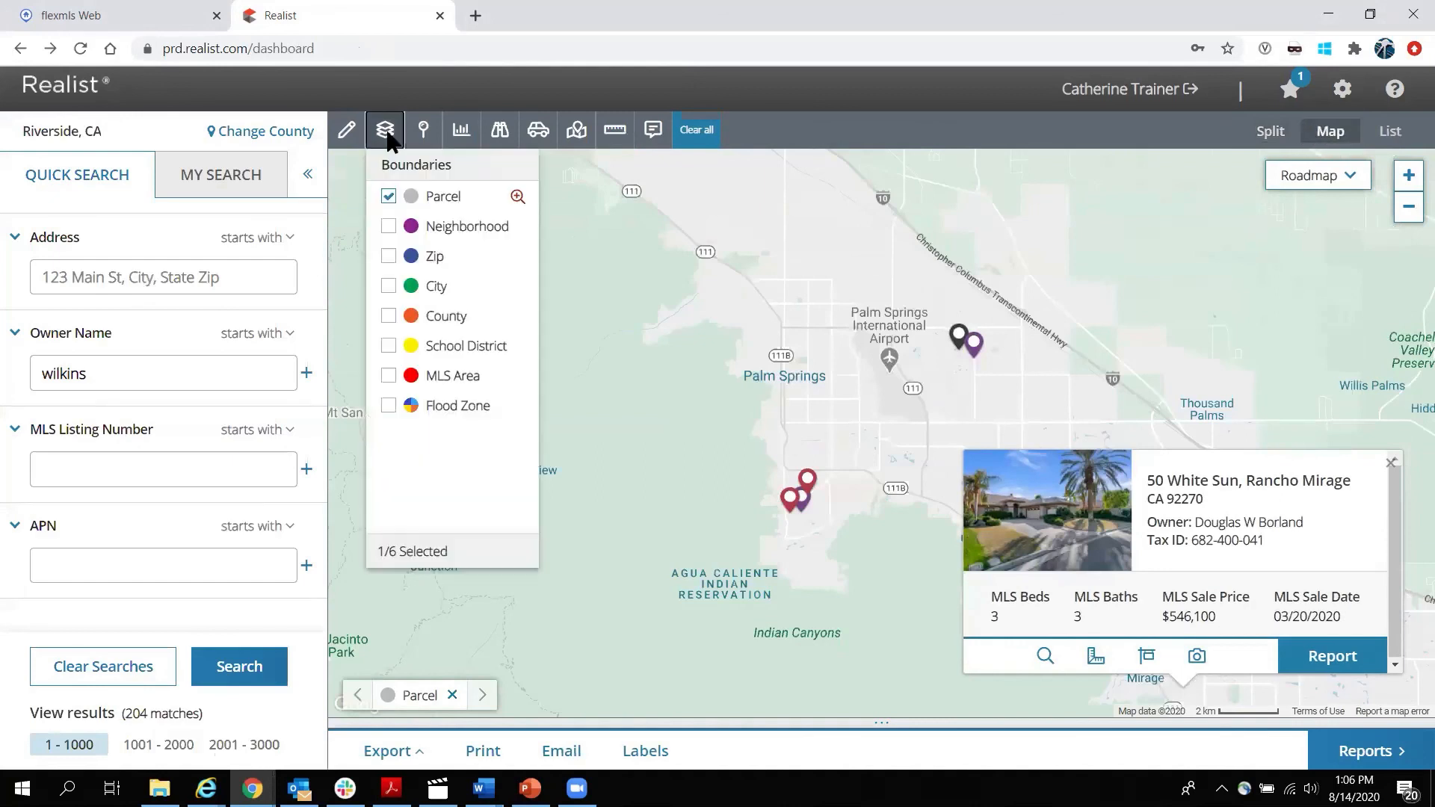
{"action": "left_click", "coordinate": [388, 405]}
{"action": "left_click", "coordinate": [387, 131]}
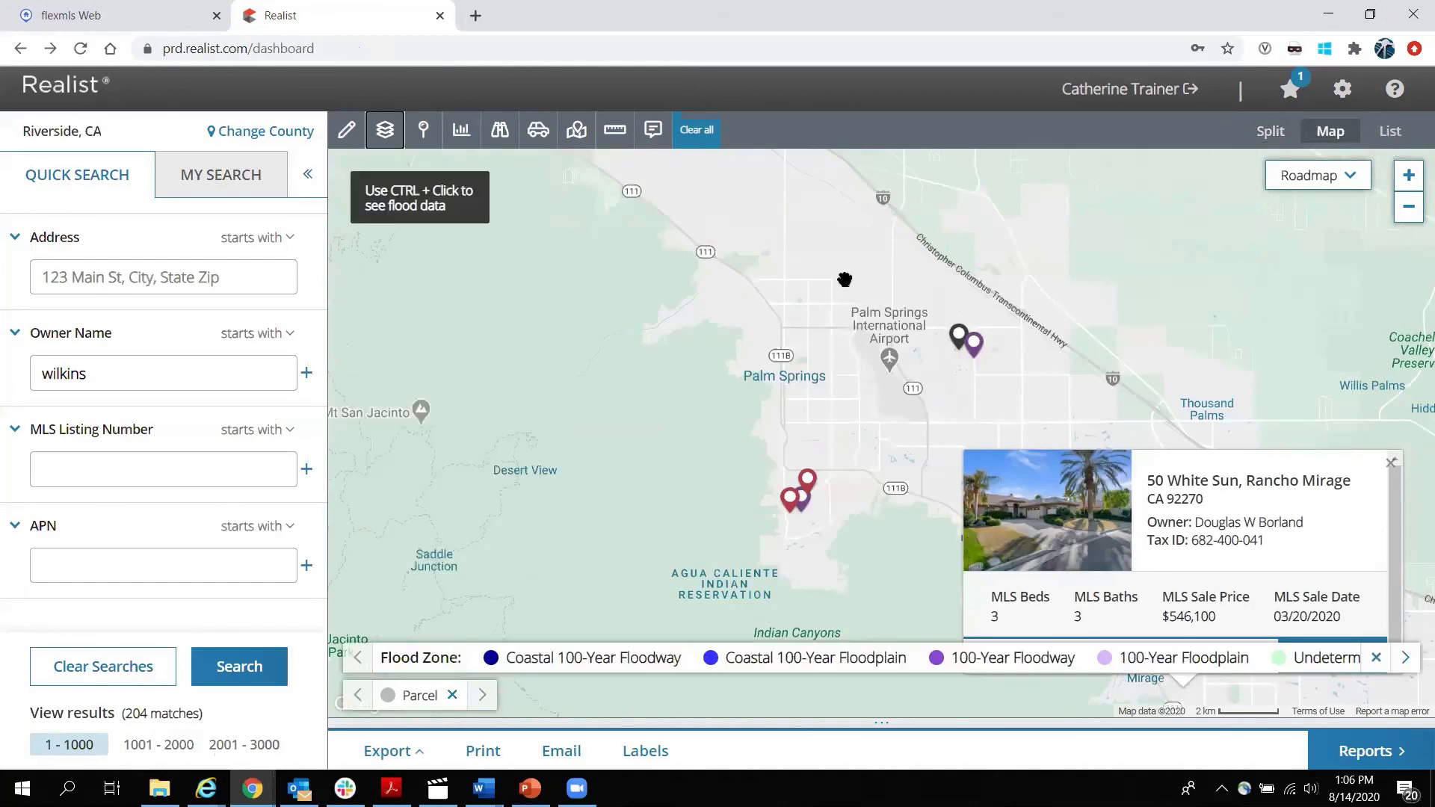
Close the property popup and zoom in closely around the Palm Springs property markers.
{"action": "left_click", "coordinate": [1390, 463]}
{"action": "left_click_drag", "start_coordinate": [1106, 520], "coordinate": [633, 384]}
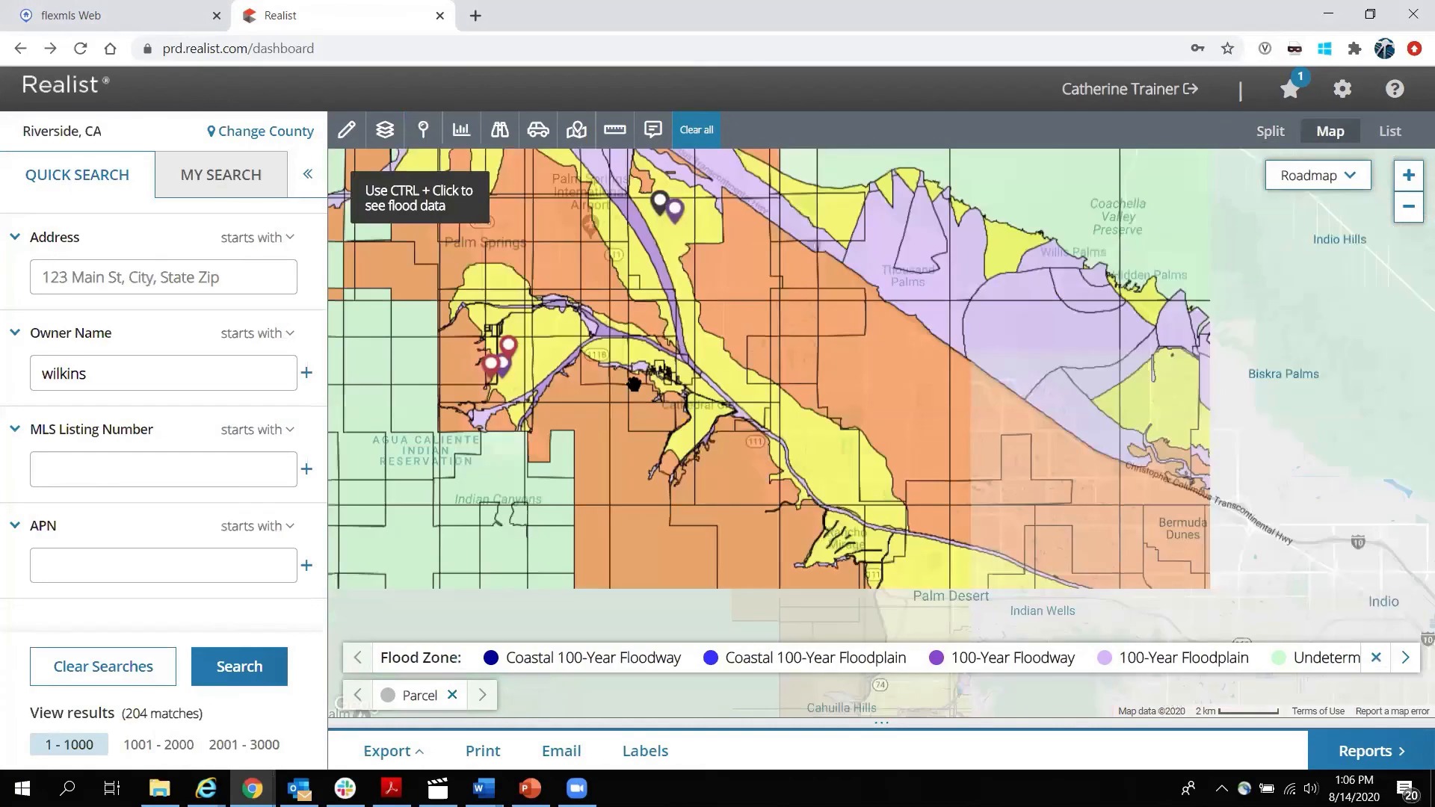
{"action": "scroll", "coordinate": [634, 384], "scroll_direction": "up", "scroll_amount": 2}
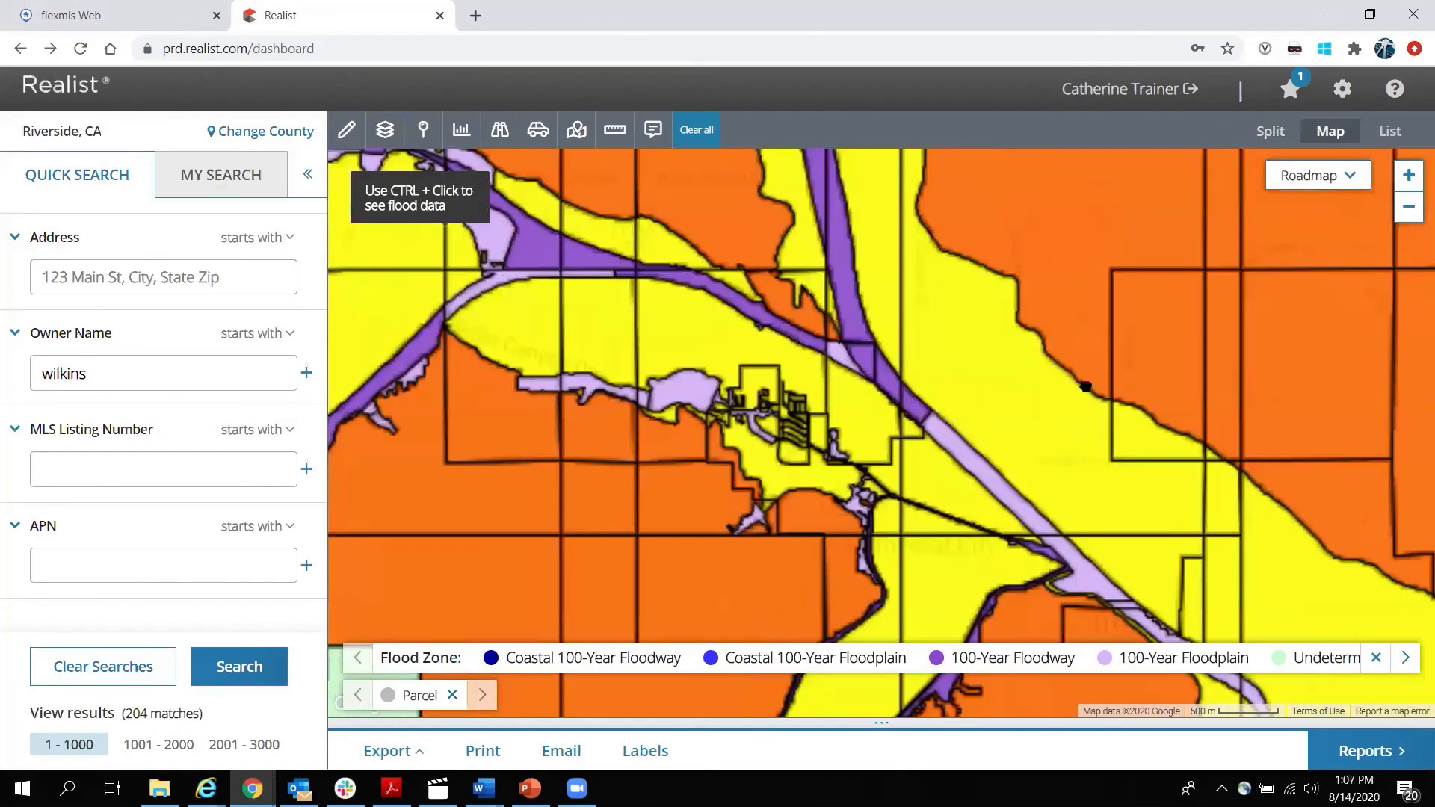
{"action": "scroll", "coordinate": [792, 453], "scroll_direction": "up", "scroll_amount": 2}
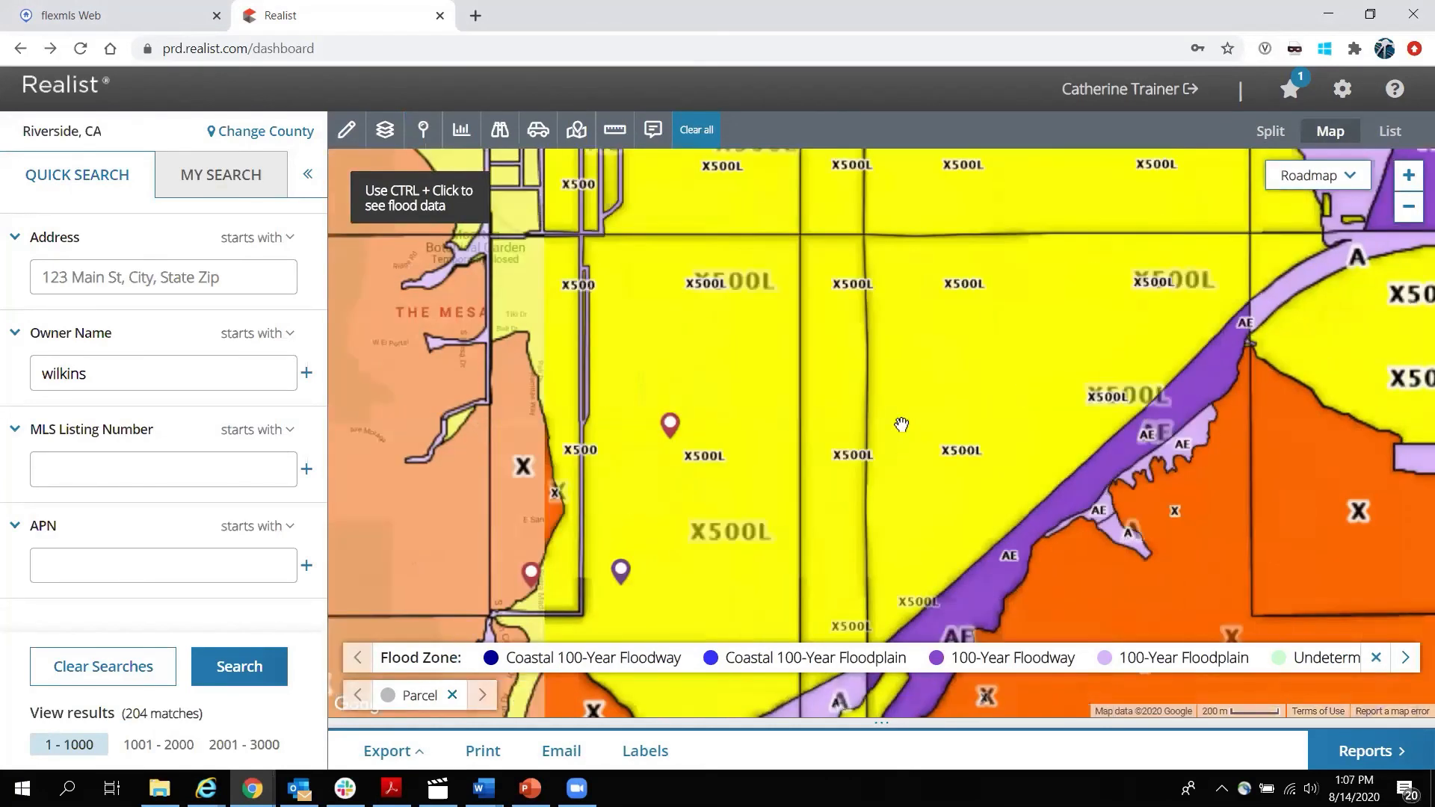
{"action": "left_click_drag", "start_coordinate": [551, 420], "coordinate": [901, 428]}
{"action": "scroll", "coordinate": [902, 429], "scroll_direction": "up", "scroll_amount": 1}
{"action": "left_click_drag", "start_coordinate": [1088, 506], "coordinate": [974, 410]}
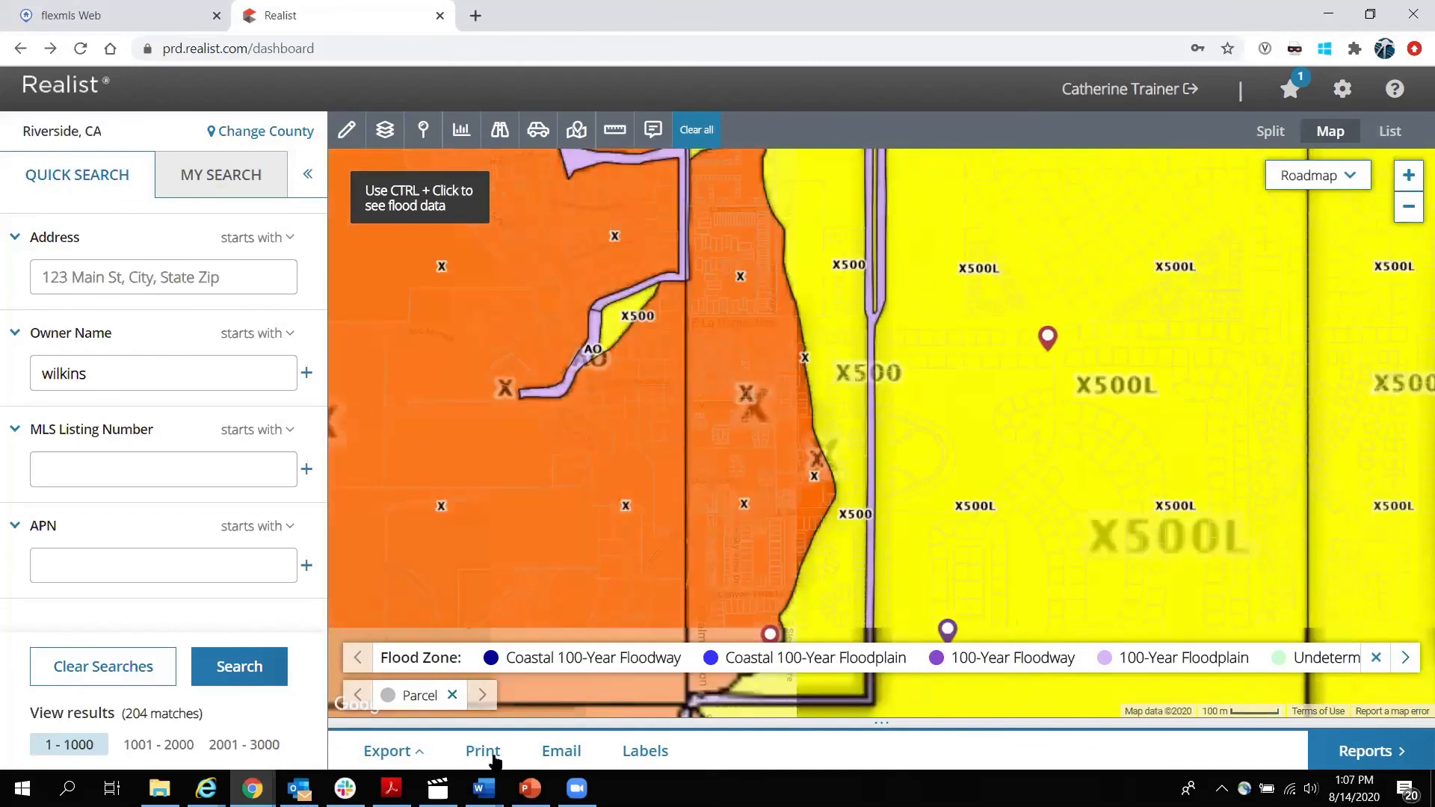
Print the property report with Map included, producing RealistReport_Property_Details_Results_Map.pdf.
{"action": "left_click", "coordinate": [484, 752]}
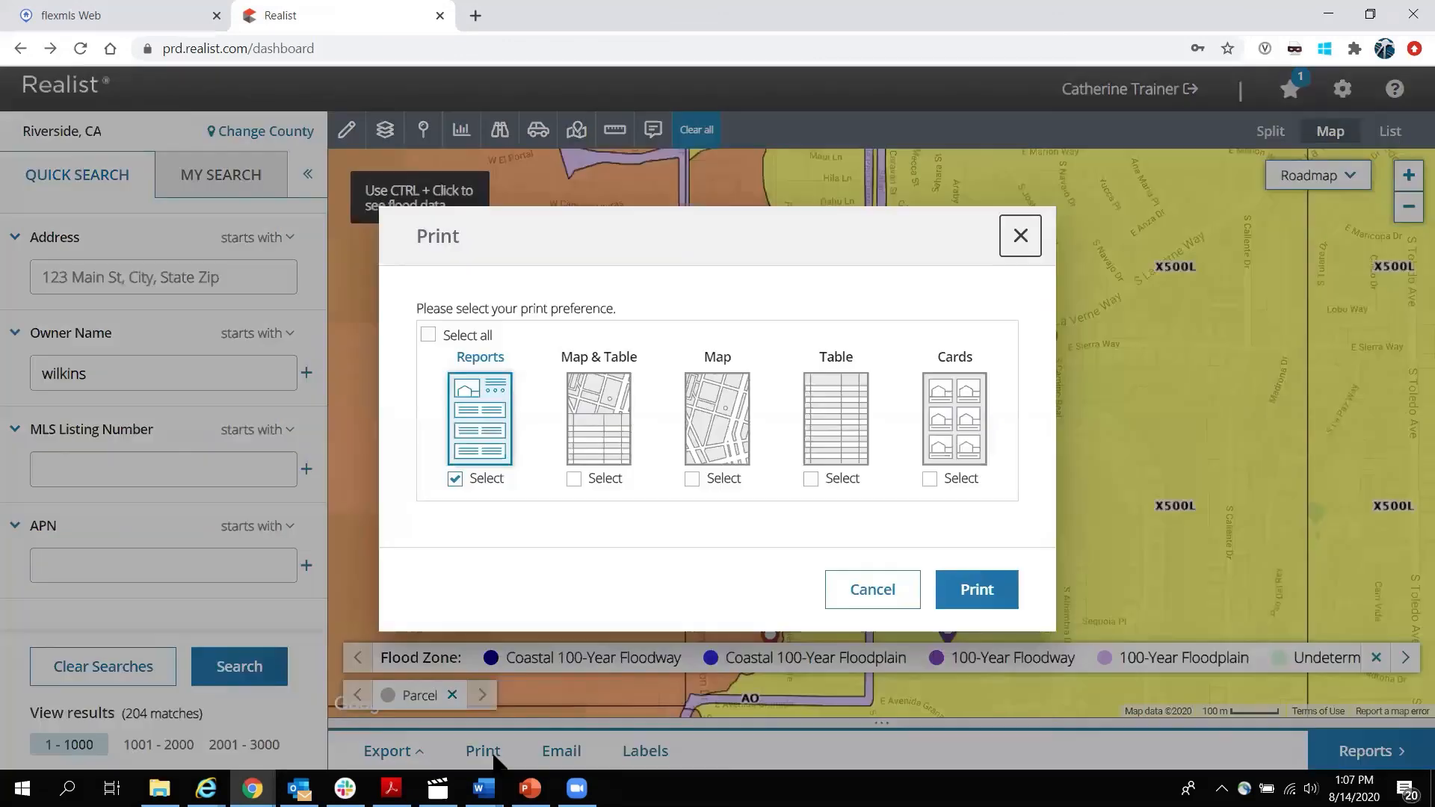
{"action": "left_click", "coordinate": [691, 479]}
{"action": "left_click", "coordinate": [983, 590]}
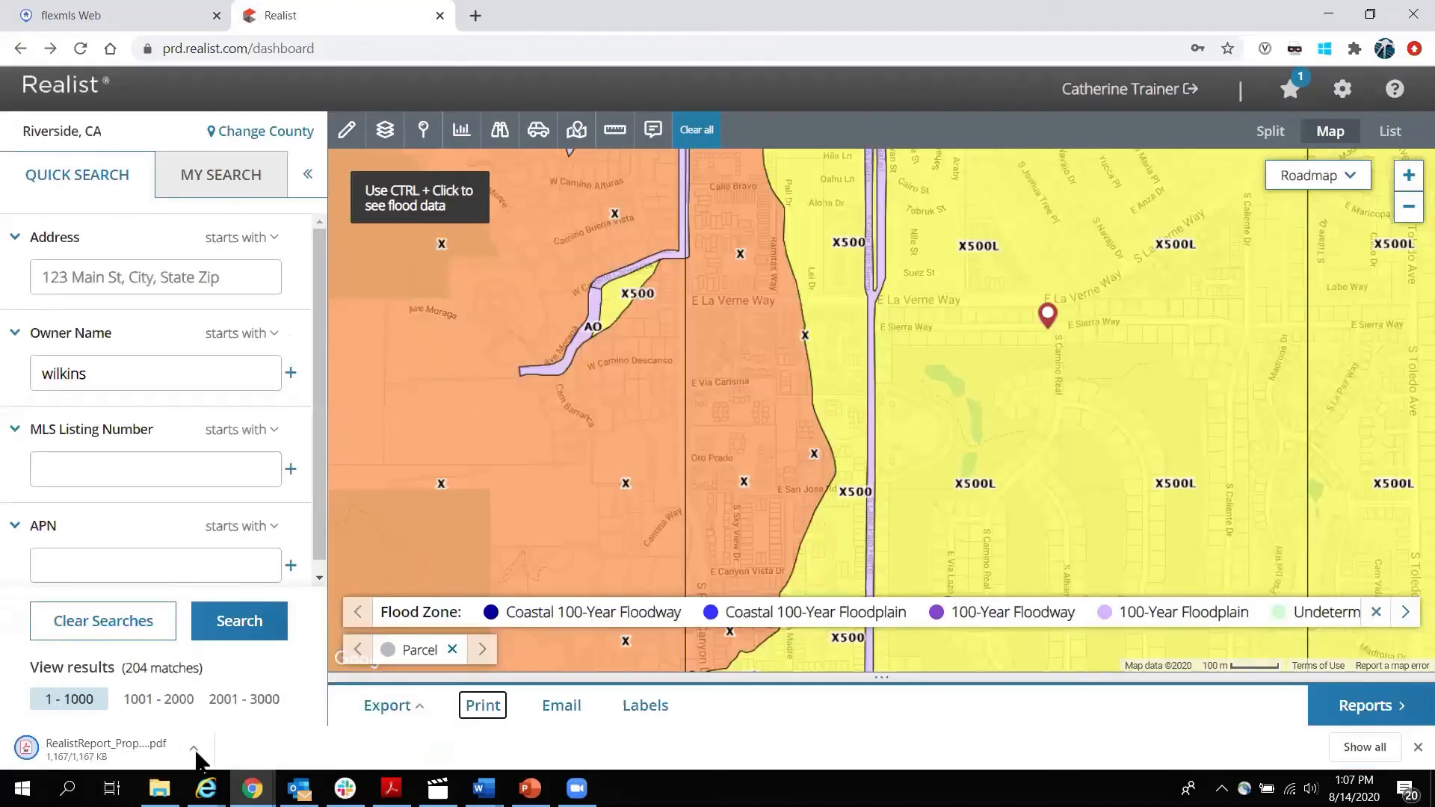
{"action": "left_click", "coordinate": [194, 748]}
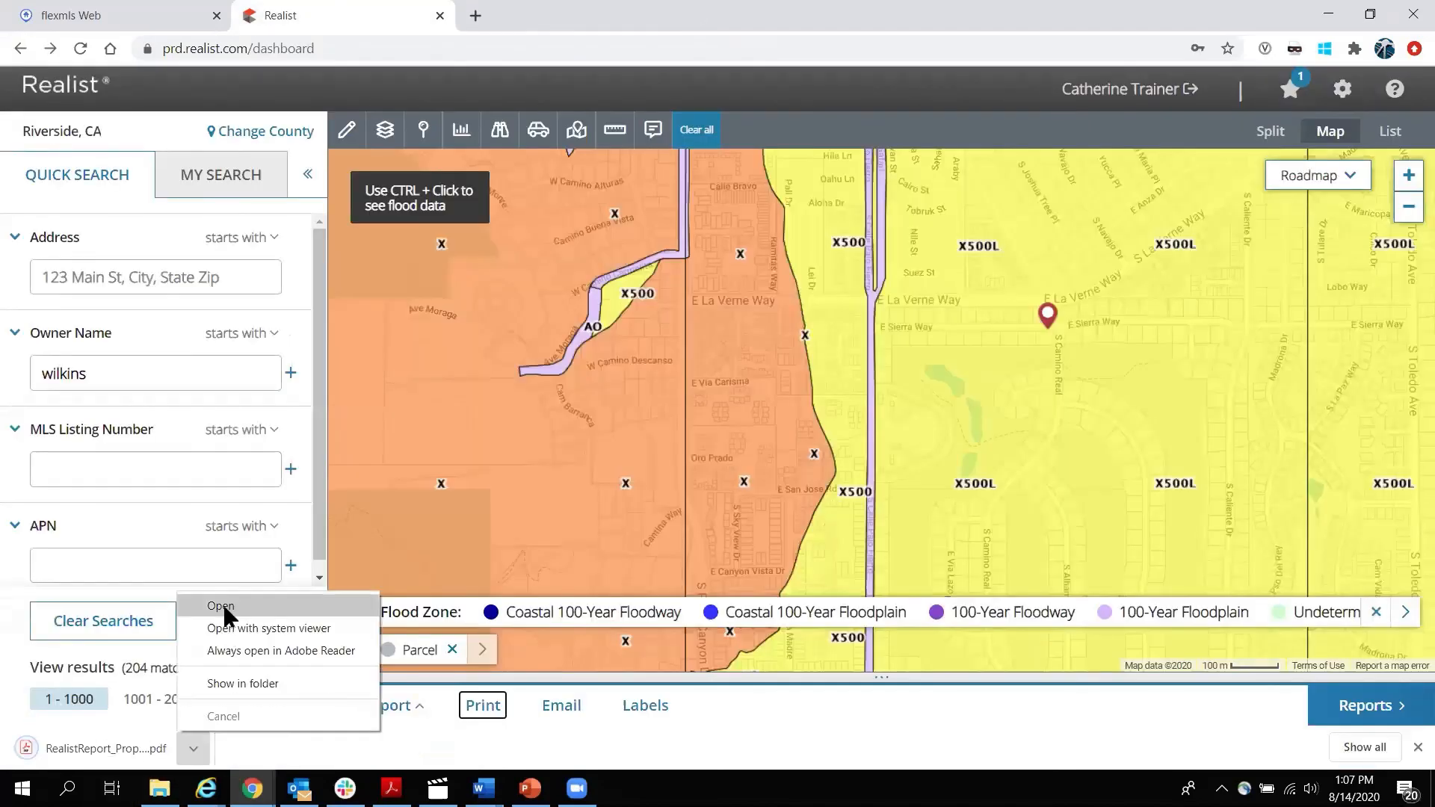
Open the downloaded PDF and scroll through all 14 pages to the flood-zone map, then close it.
{"action": "left_click", "coordinate": [222, 604]}
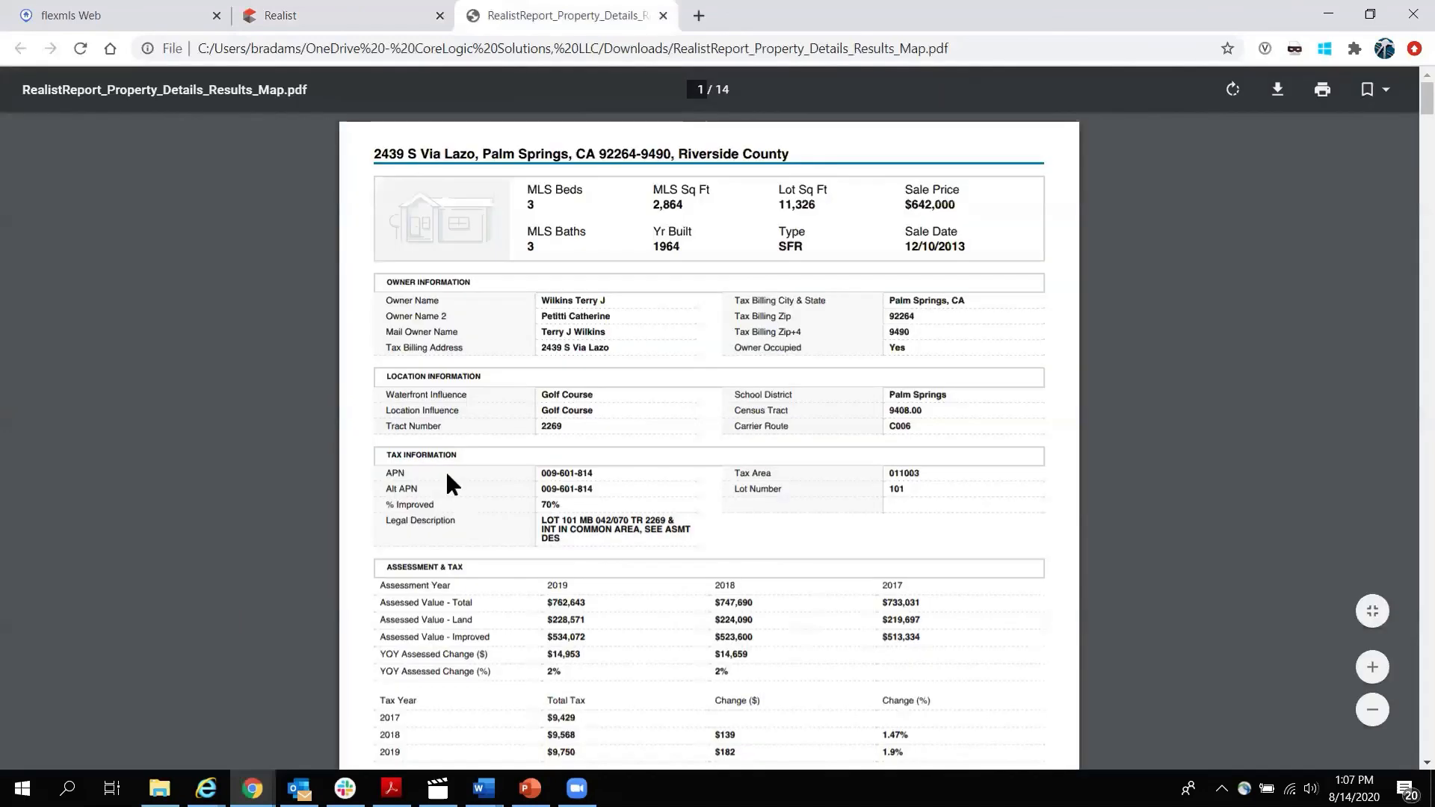
{"action": "scroll", "coordinate": [446, 473], "scroll_direction": "down", "scroll_amount": 1}
{"action": "scroll", "coordinate": [447, 474], "scroll_direction": "down", "scroll_amount": 20}
{"action": "scroll", "coordinate": [457, 484], "scroll_direction": "down", "scroll_amount": 20}
{"action": "scroll", "coordinate": [463, 471], "scroll_direction": "down", "scroll_amount": 20}
{"action": "scroll", "coordinate": [467, 467], "scroll_direction": "down", "scroll_amount": 20}
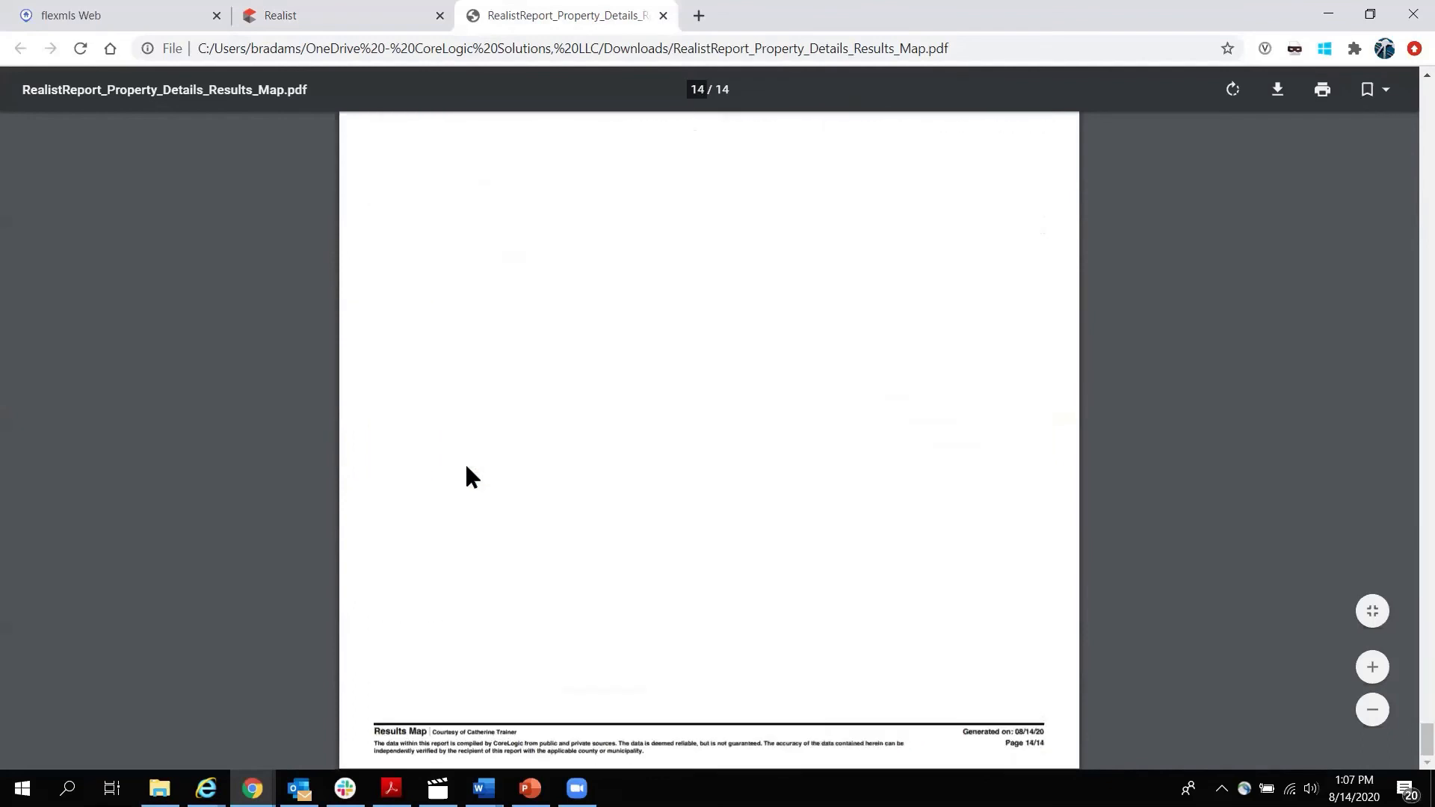
{"action": "scroll", "coordinate": [467, 468], "scroll_direction": "up", "scroll_amount": 10}
{"action": "scroll", "coordinate": [464, 467], "scroll_direction": "down", "scroll_amount": 5}
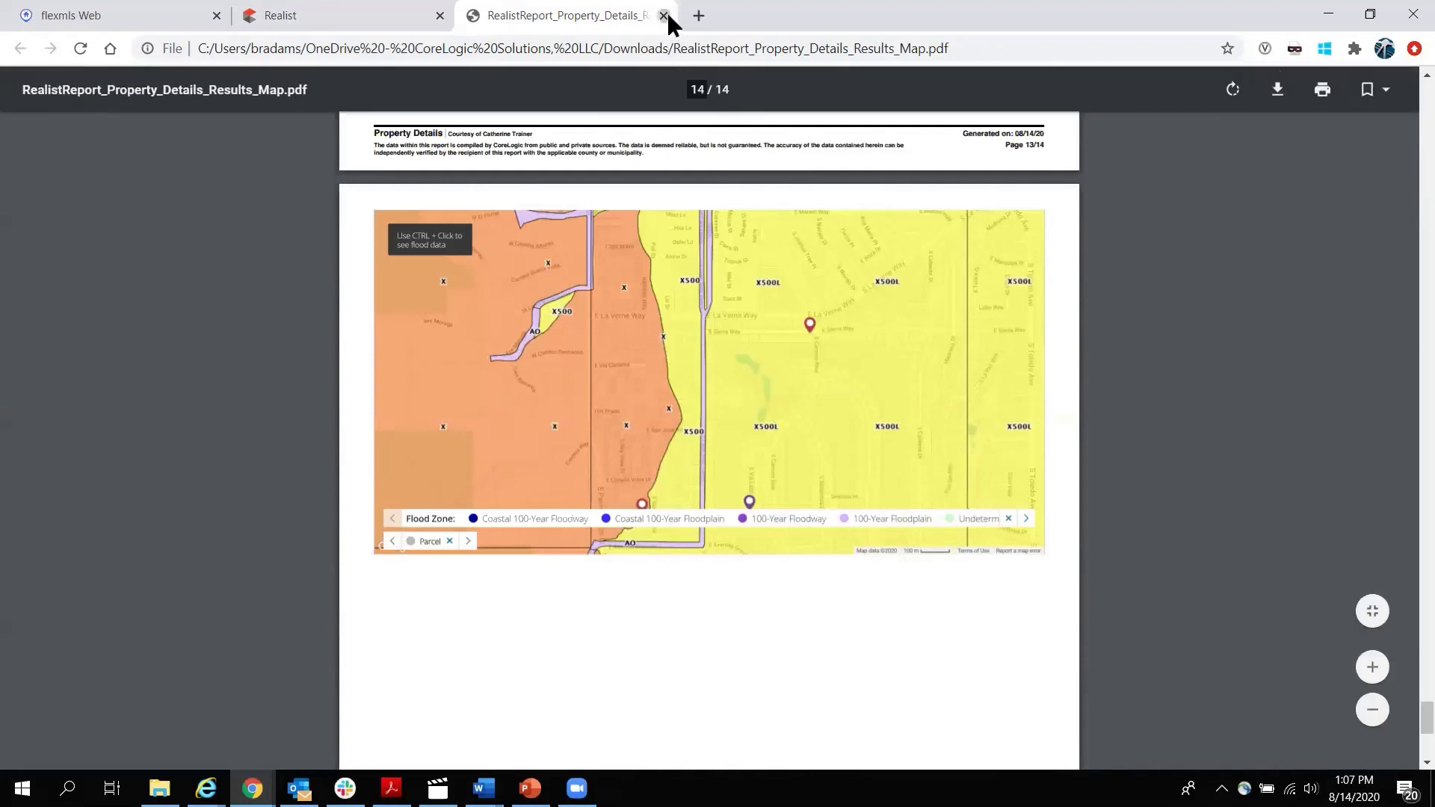
{"action": "left_click", "coordinate": [662, 15]}
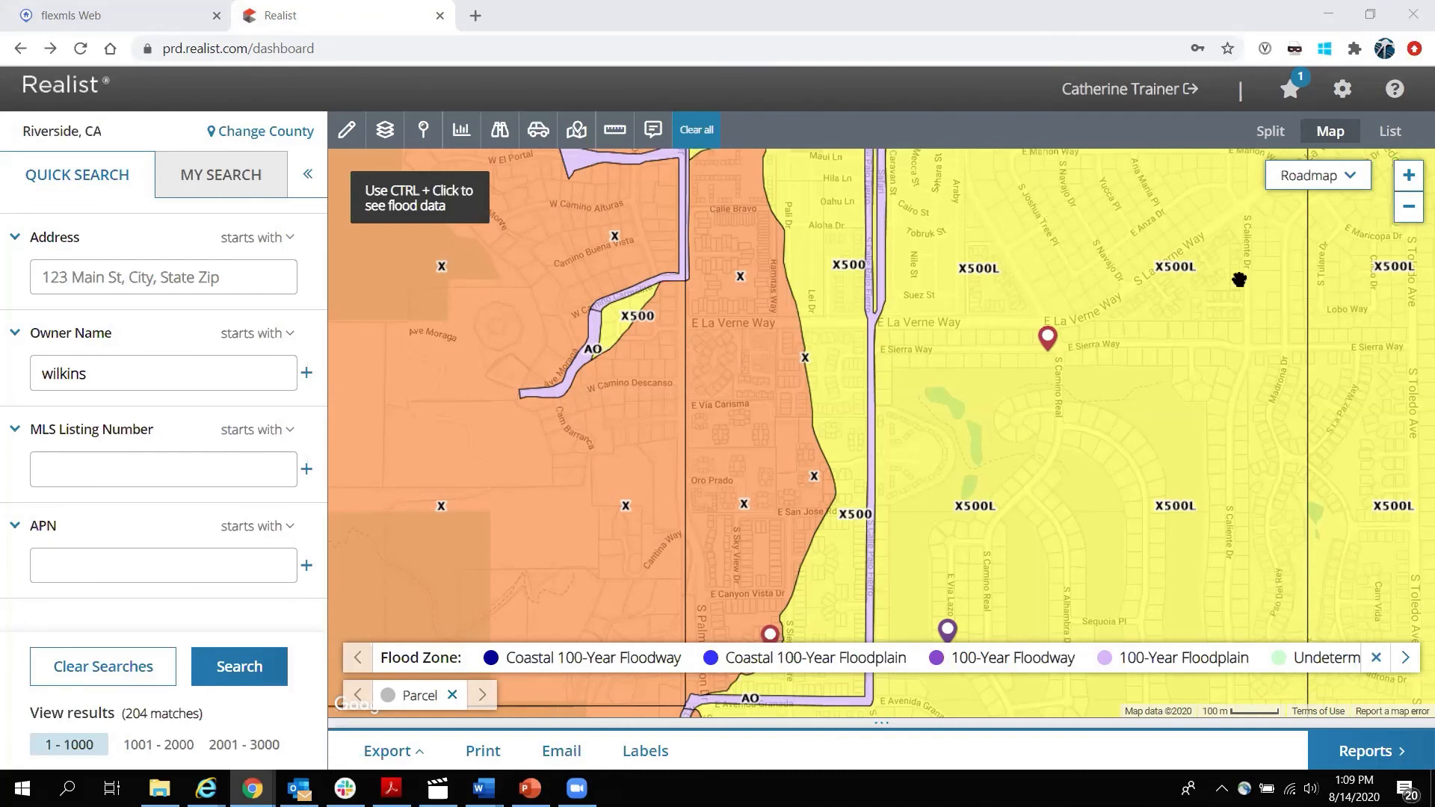
Show the My Search panel with Owner Name, Bedrooms, Baths - Total and ZIP Code criteria.
{"action": "left_click", "coordinate": [222, 186]}
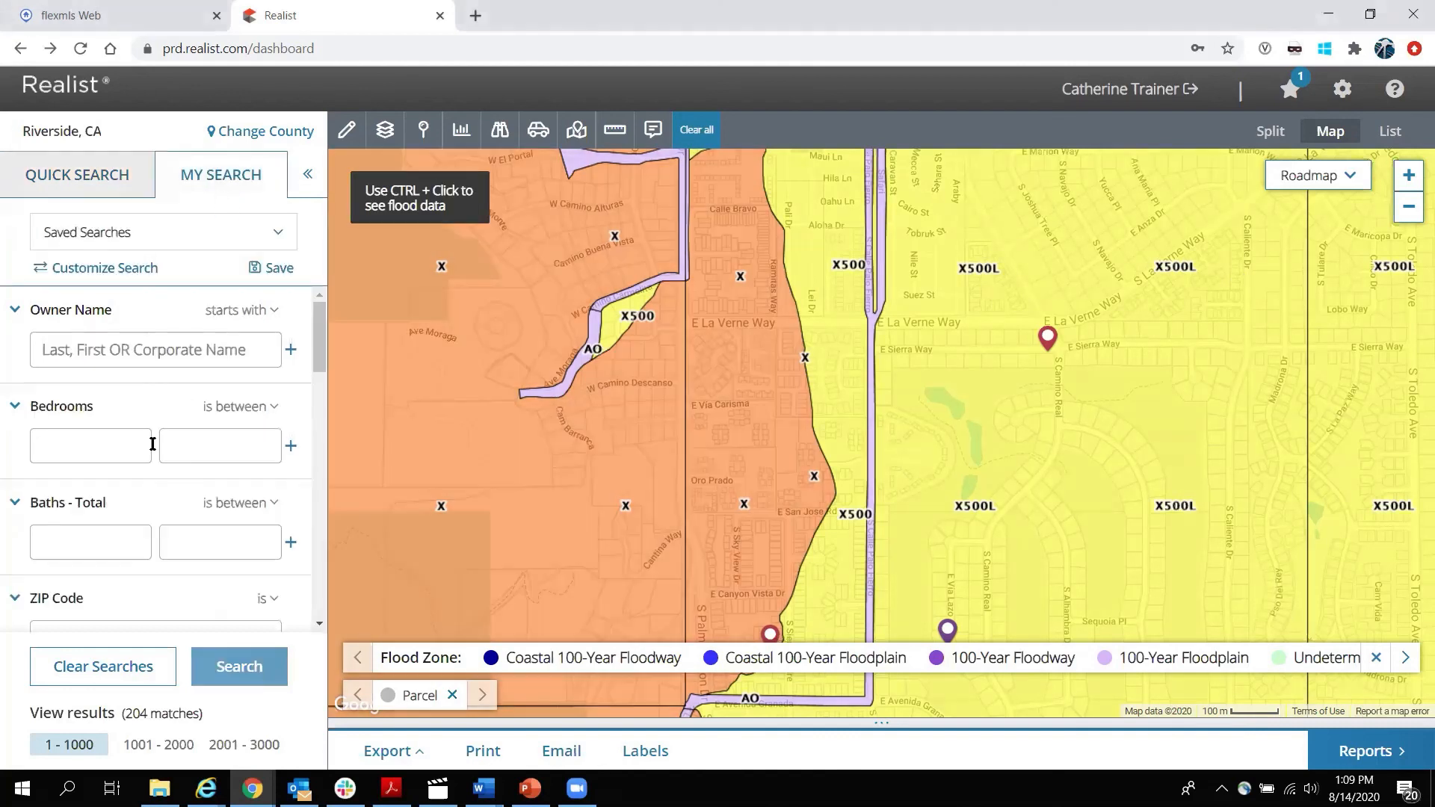
Add County Use Code from Characteristics to the My Search fields and apply it.
{"action": "scroll", "coordinate": [152, 444], "scroll_direction": "down", "scroll_amount": 8}
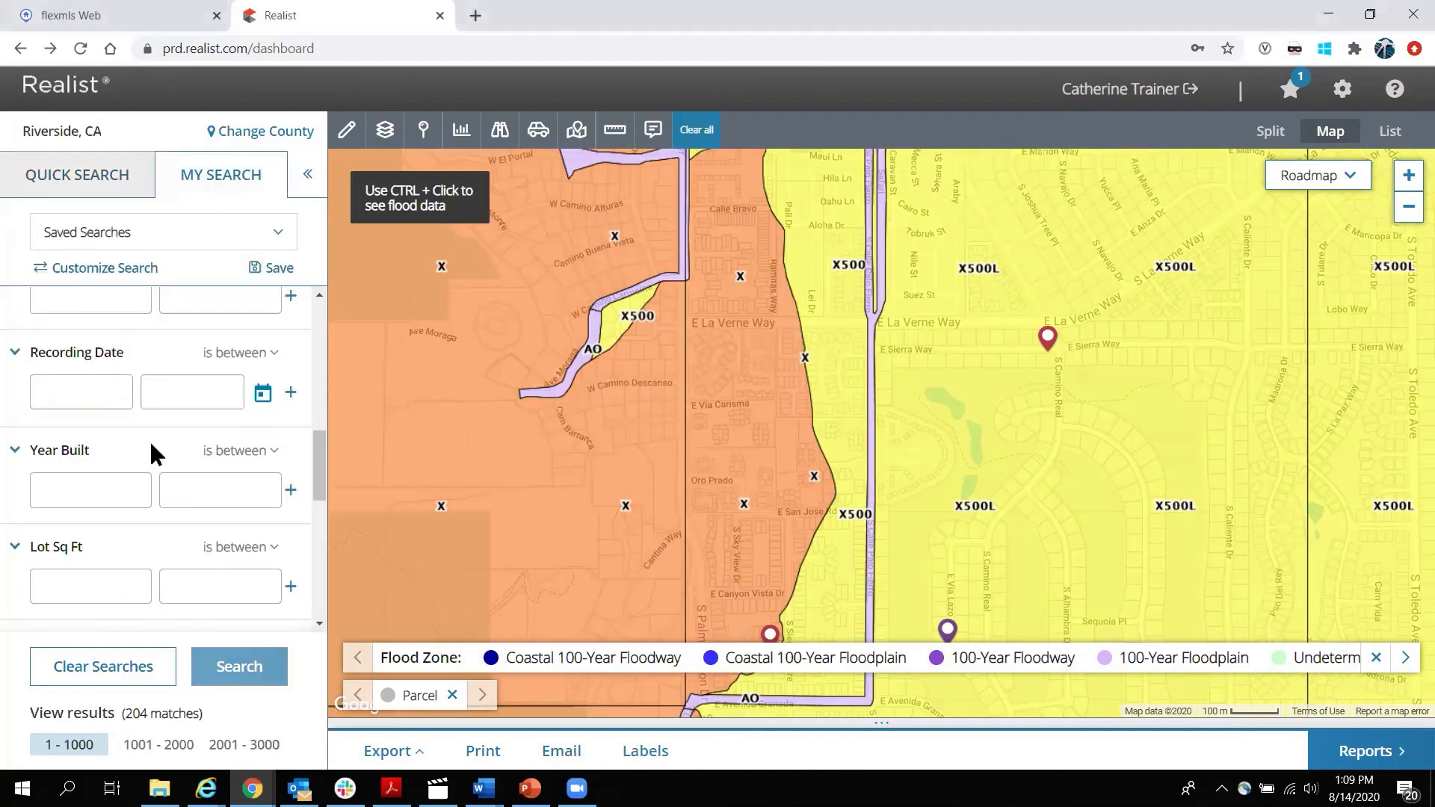
{"action": "scroll", "coordinate": [152, 451], "scroll_direction": "down", "scroll_amount": 1}
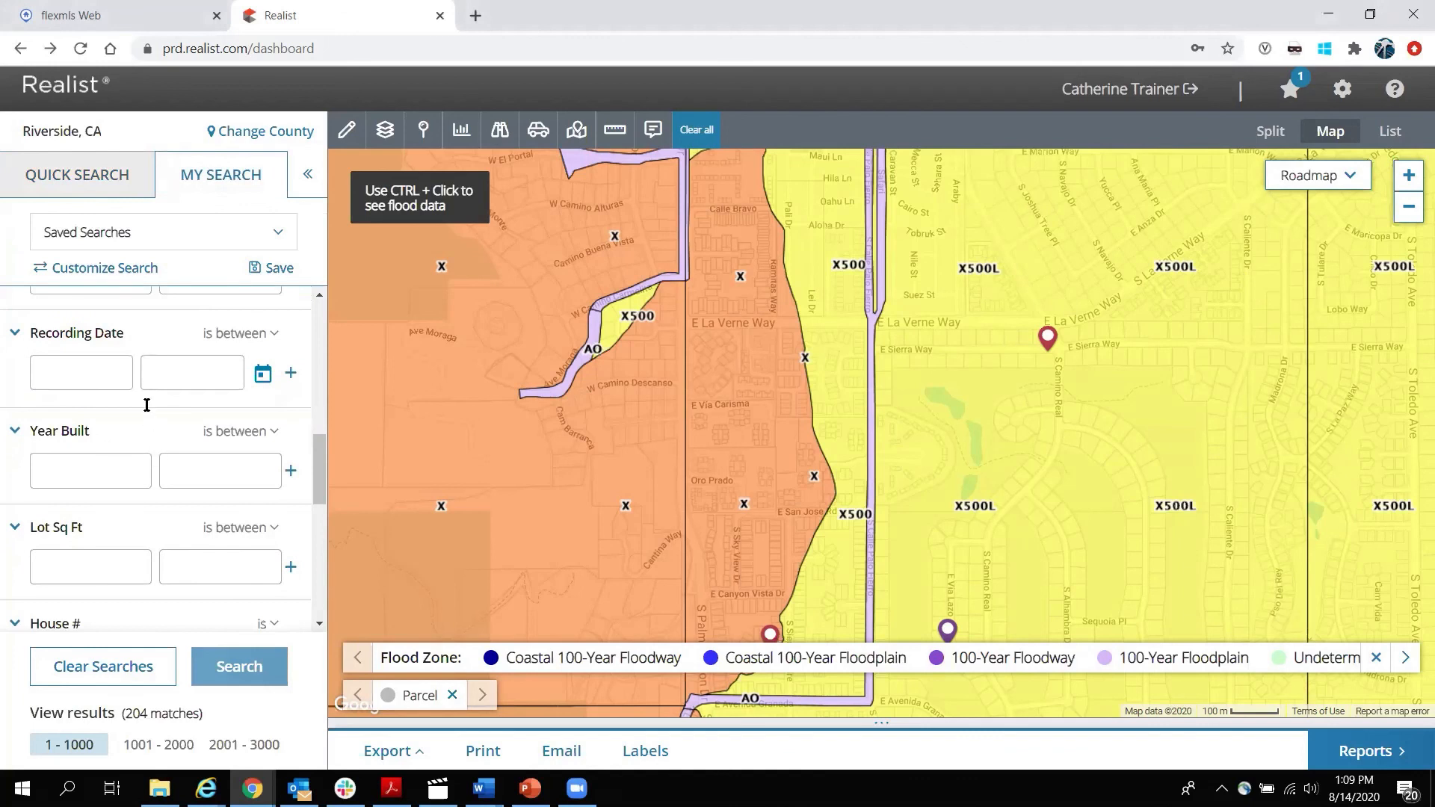
{"action": "left_click", "coordinate": [94, 267]}
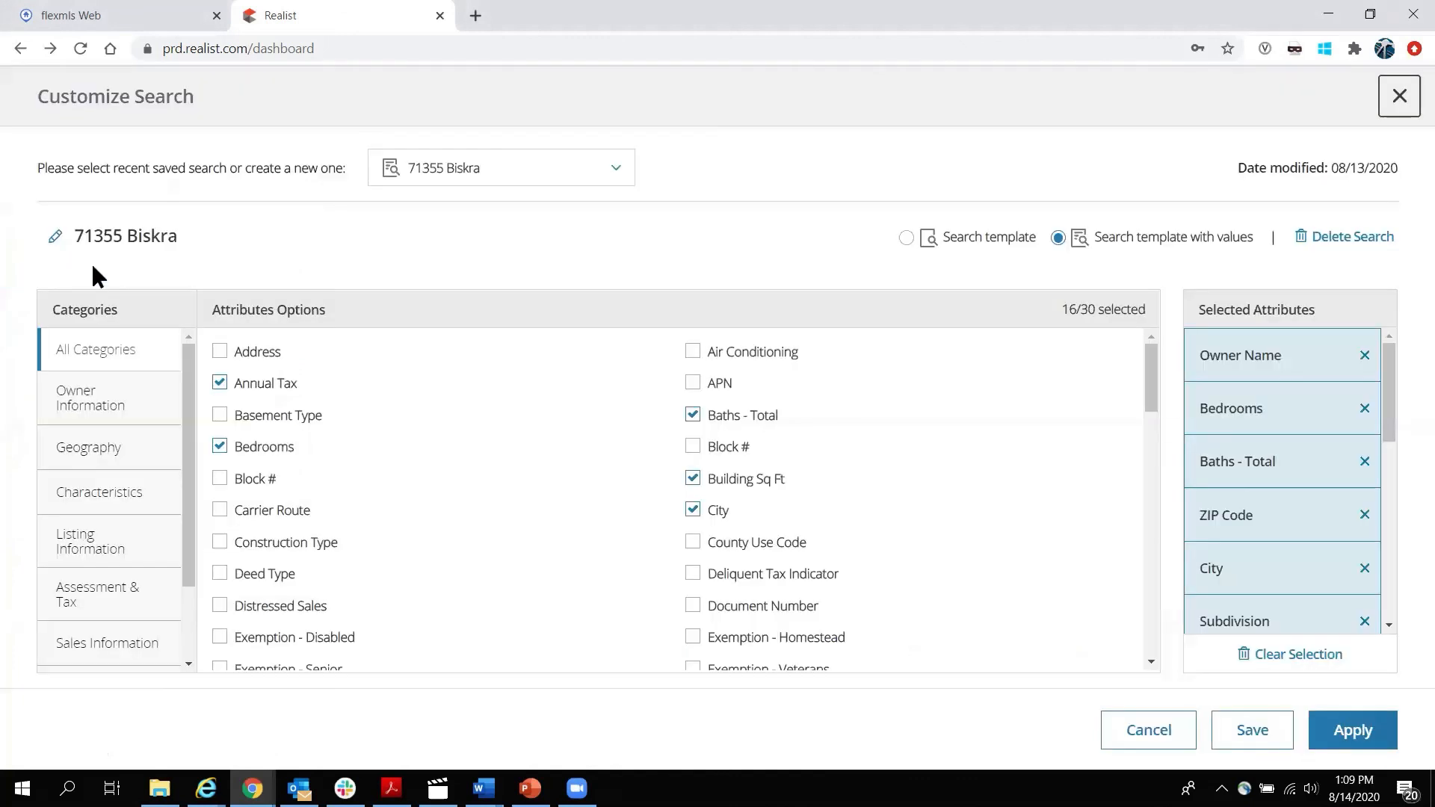
{"action": "left_click", "coordinate": [104, 492]}
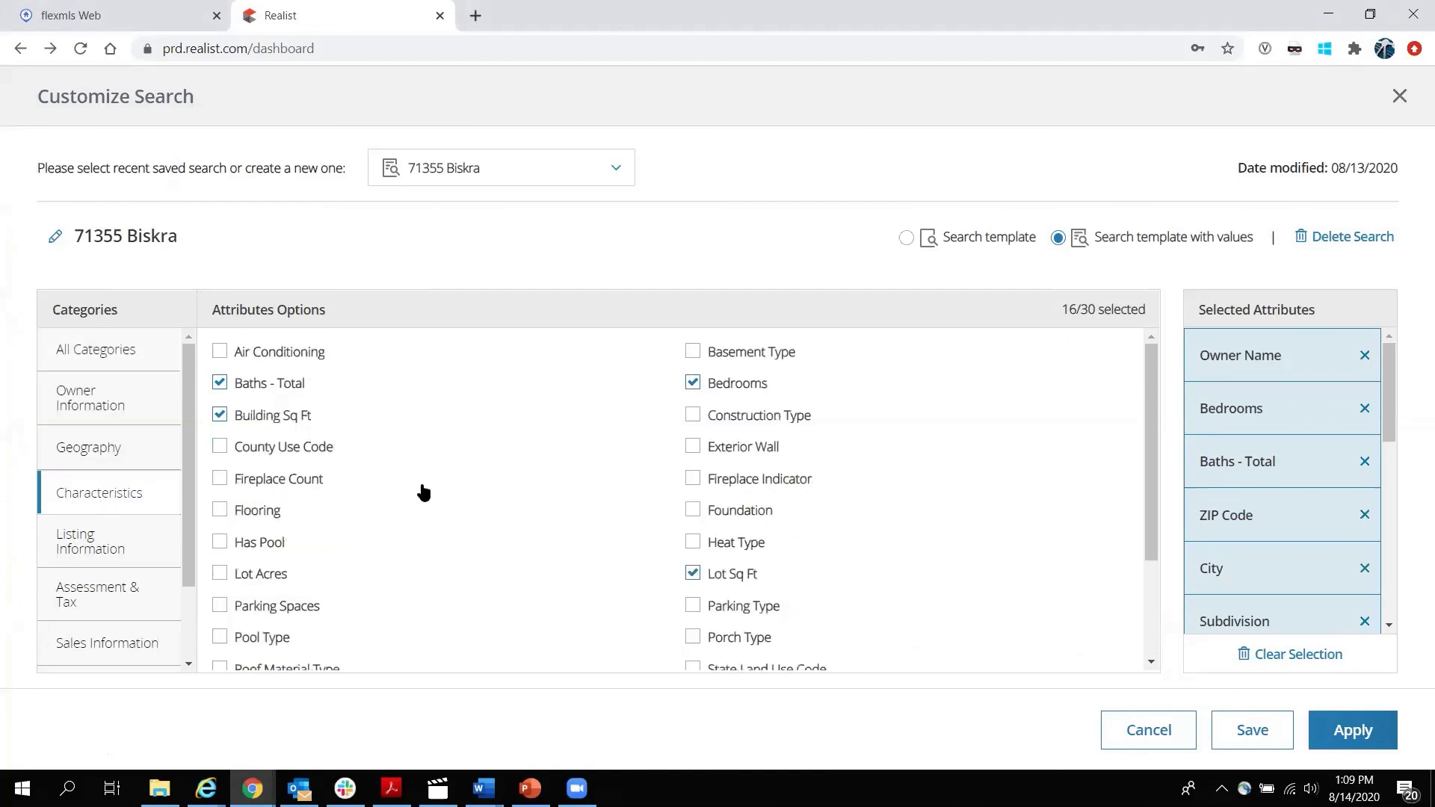
{"action": "left_click", "coordinate": [222, 449]}
{"action": "scroll", "coordinate": [414, 490], "scroll_direction": "down", "scroll_amount": 2}
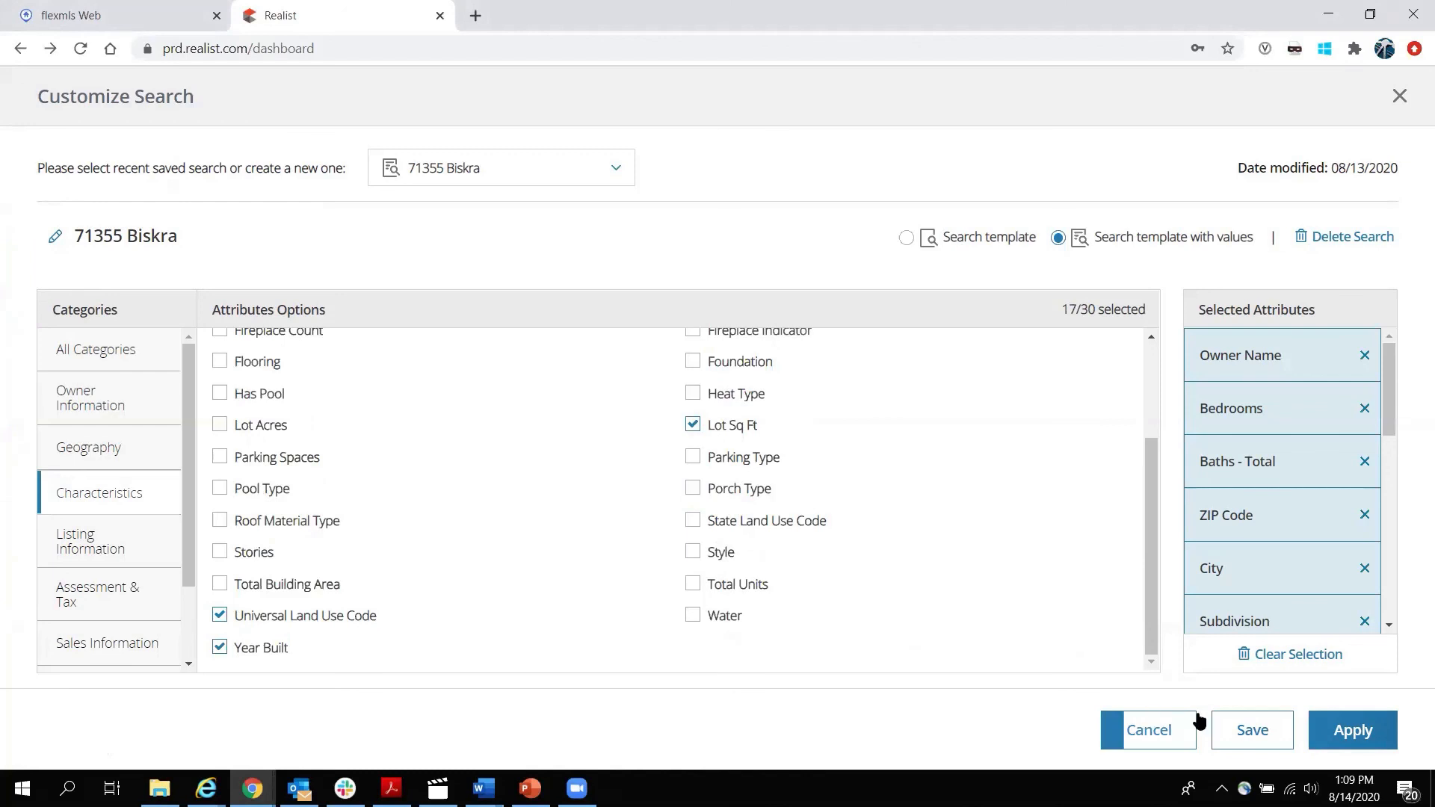
{"action": "left_click", "coordinate": [1353, 730]}
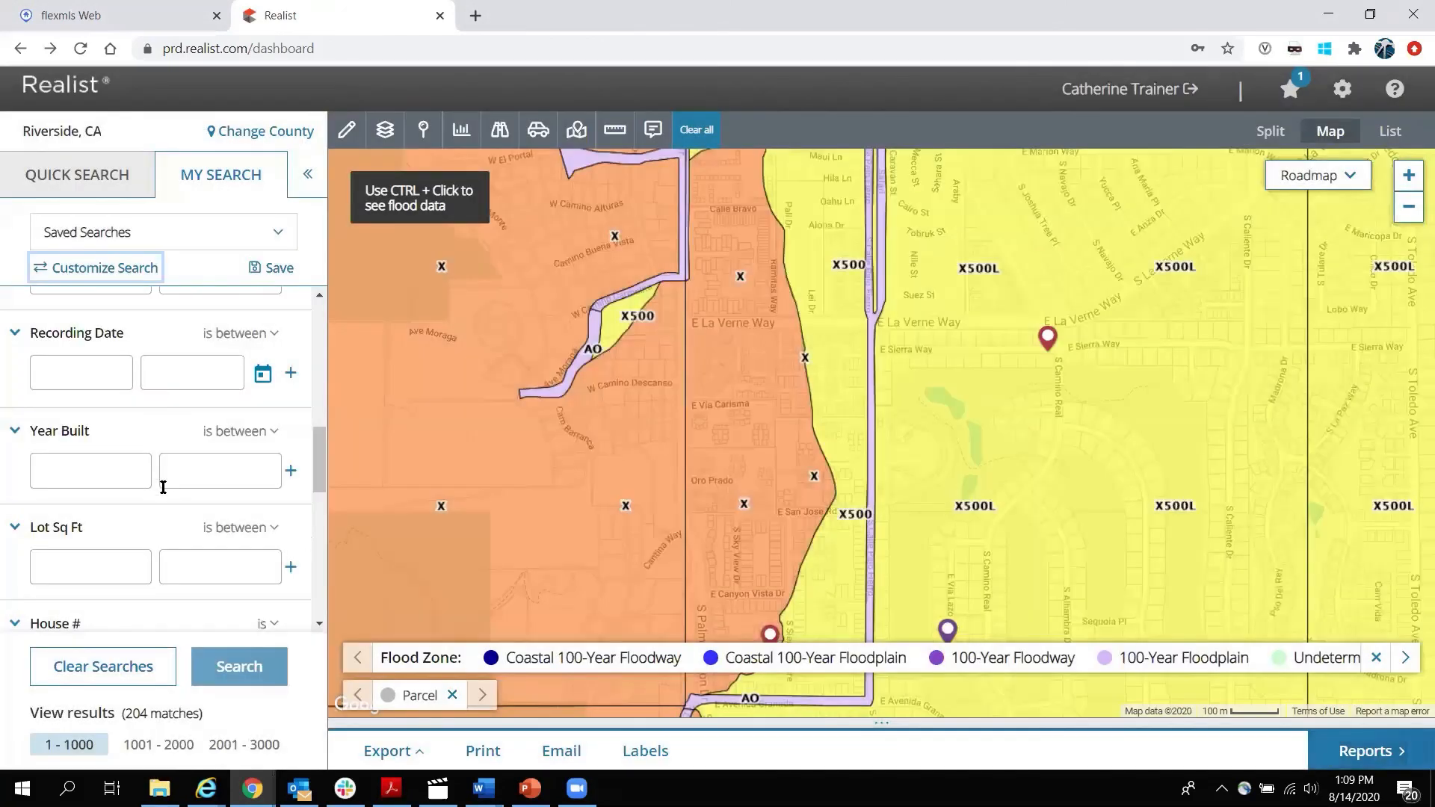
Load value lists for County Use Code and Universal Land Use Code, then clear the flood zone layer.
{"action": "scroll", "coordinate": [166, 486], "scroll_direction": "down", "scroll_amount": 8}
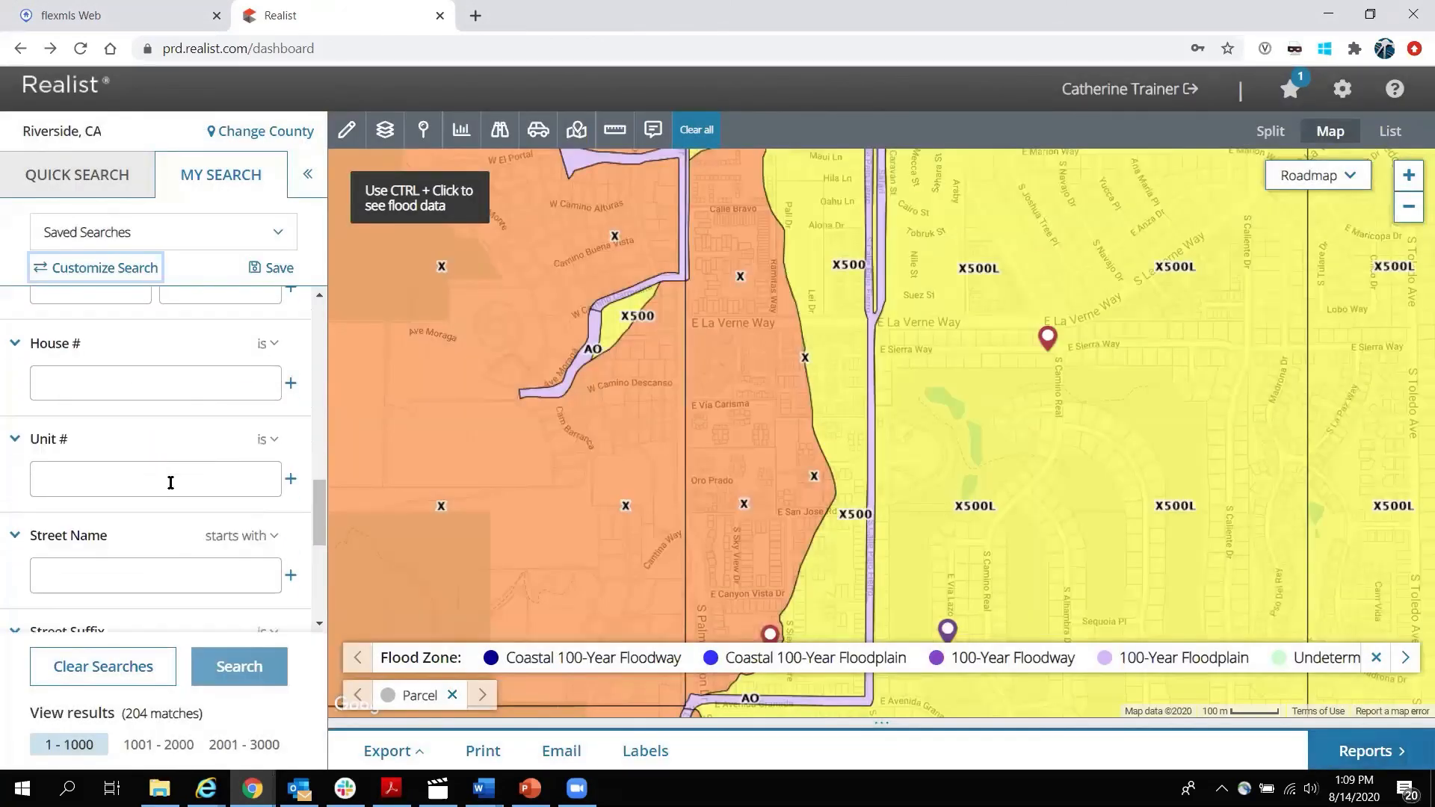
{"action": "scroll", "coordinate": [175, 482], "scroll_direction": "down", "scroll_amount": 1}
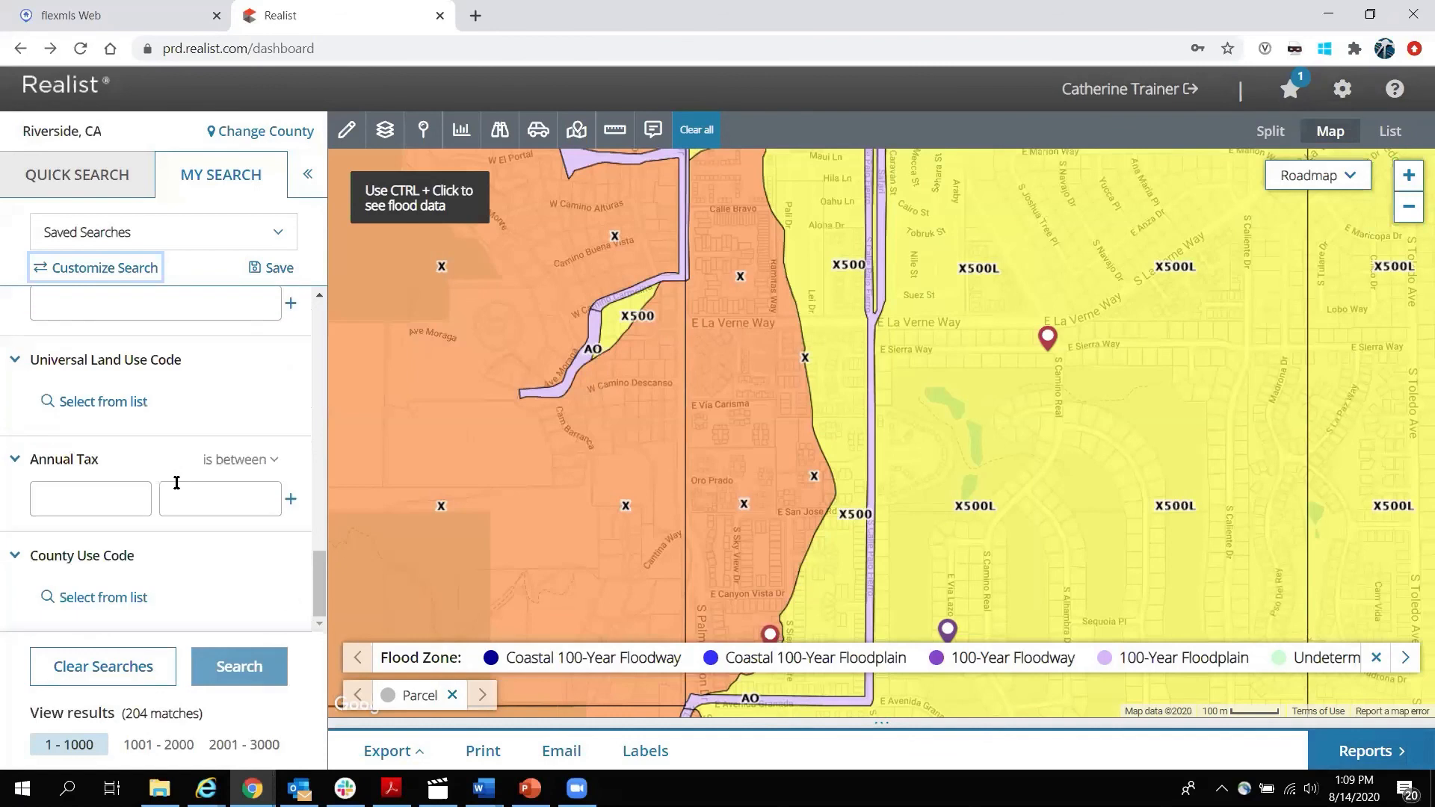
{"action": "left_click", "coordinate": [107, 596]}
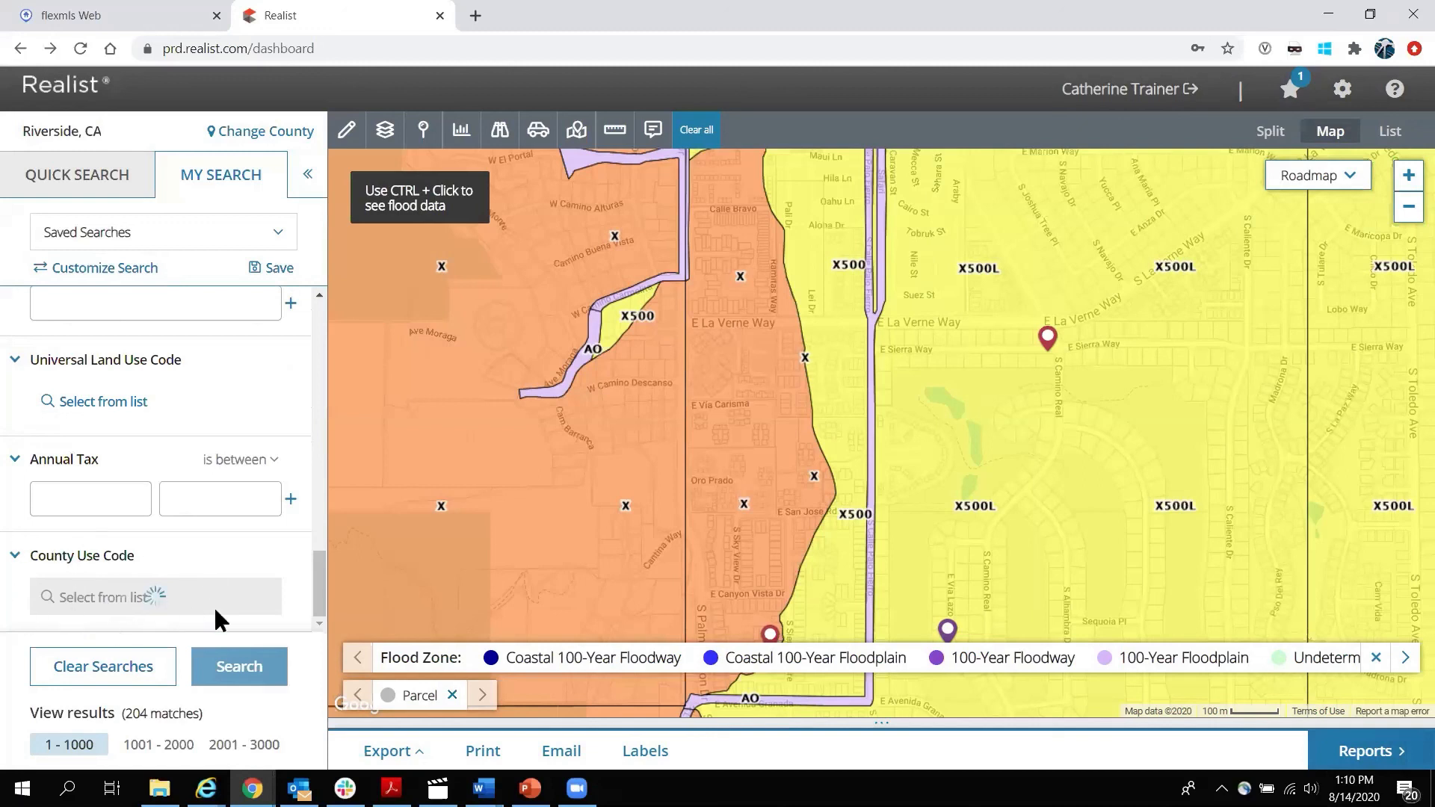
{"action": "left_click", "coordinate": [114, 405]}
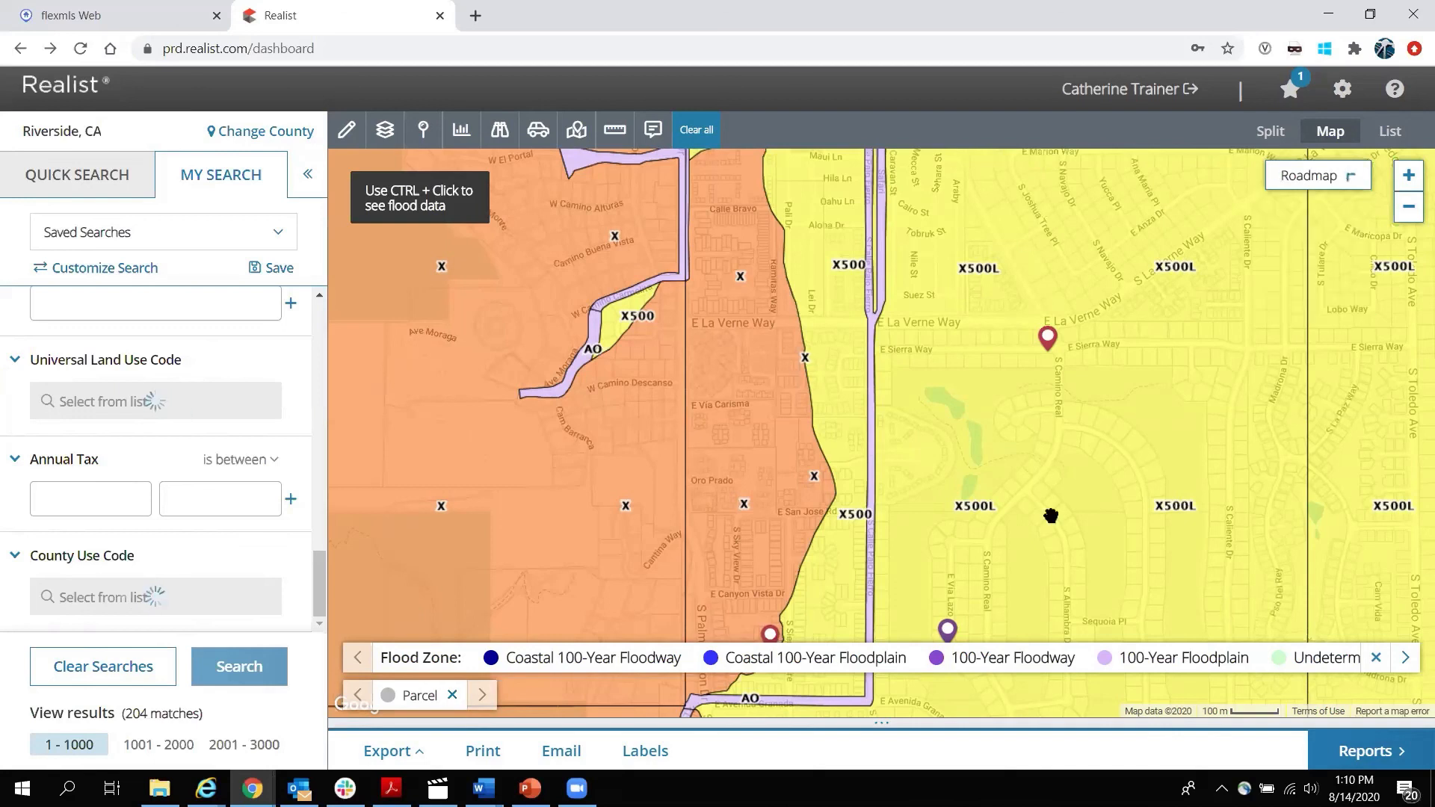
{"action": "left_click", "coordinate": [711, 135]}
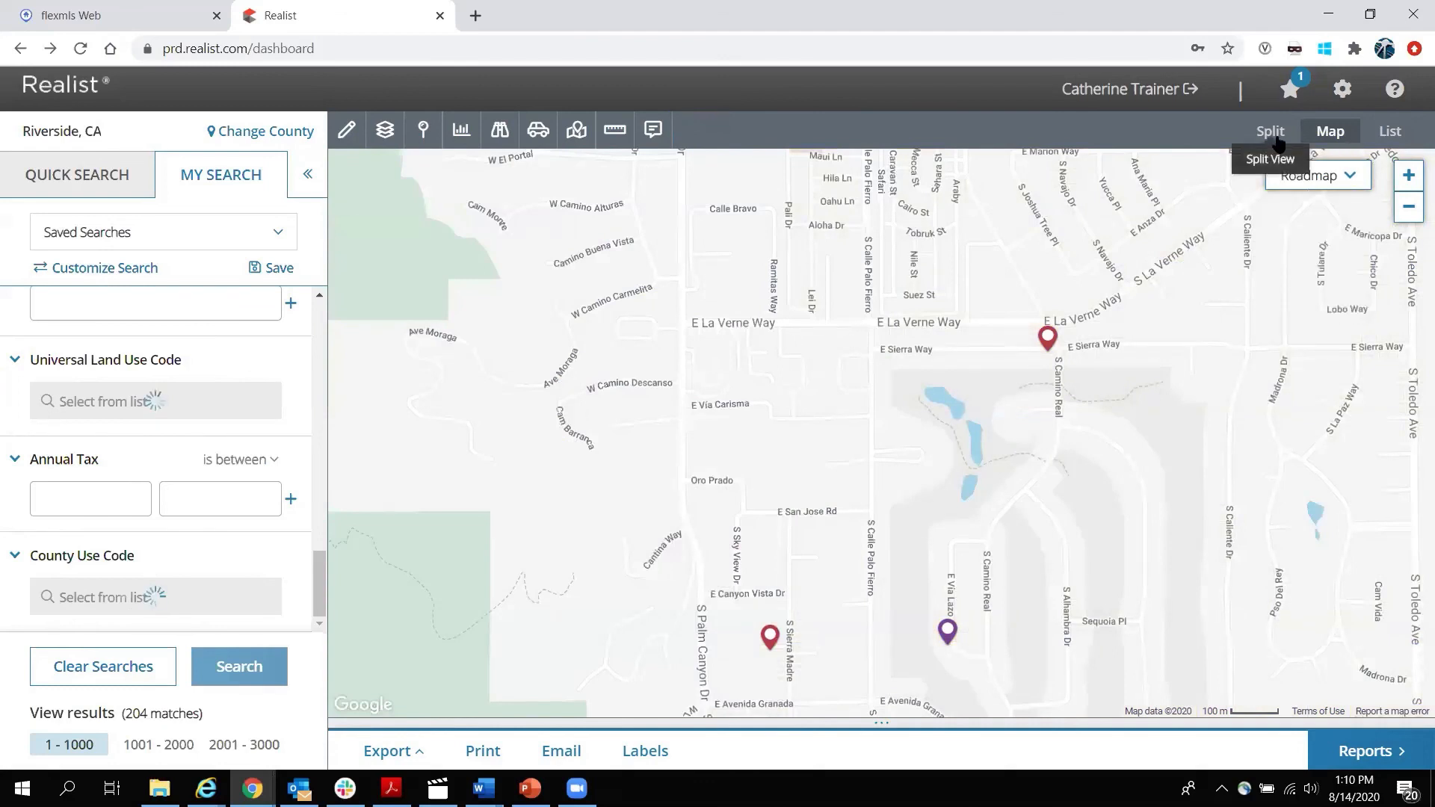
Switch the map's basemap from Roadmap to Satellite and zoom in on the neighbourhood.
{"action": "mouse_move", "coordinate": [1314, 187]}
{"action": "left_click", "coordinate": [1311, 239]}
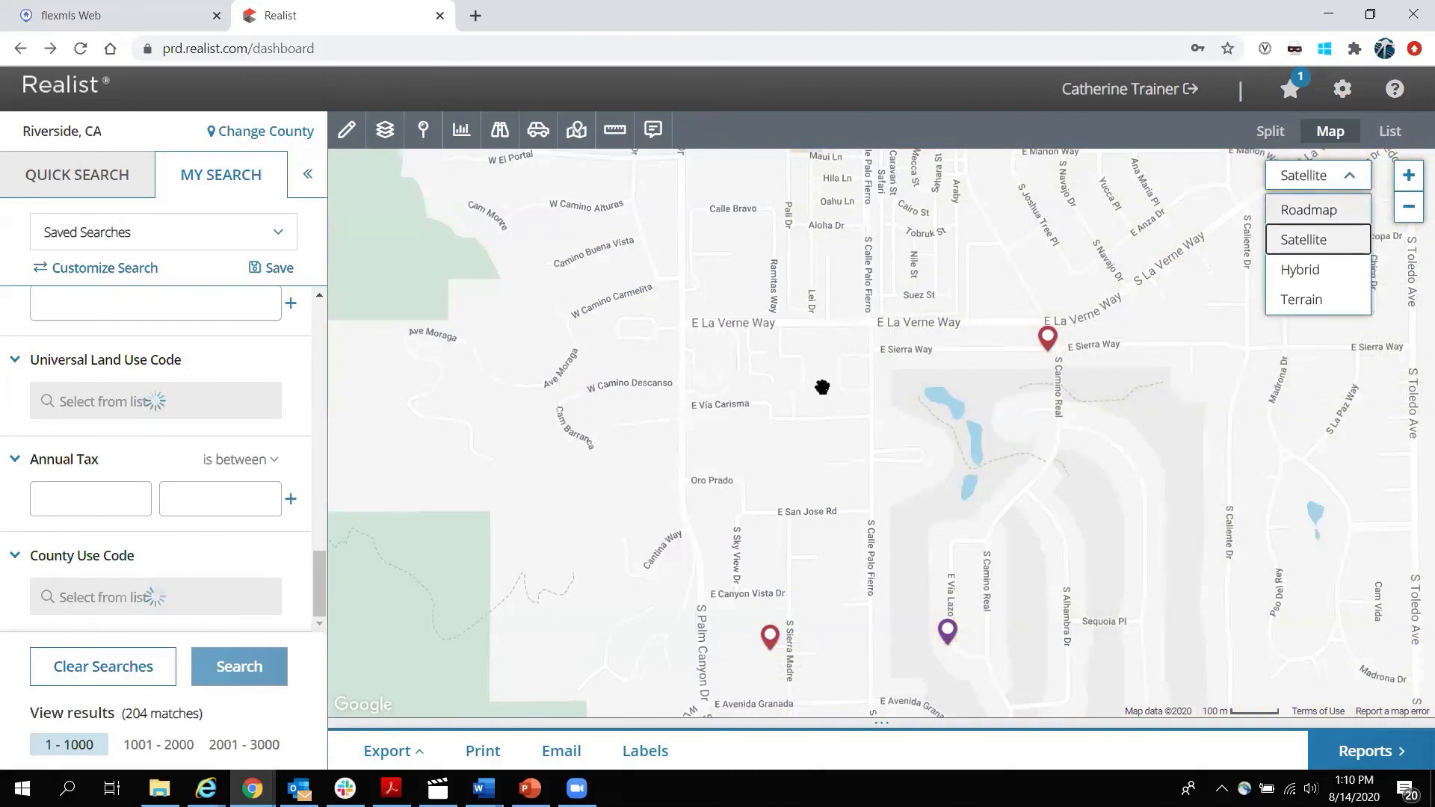
{"action": "scroll", "coordinate": [1097, 444], "scroll_direction": "up", "scroll_amount": 1}
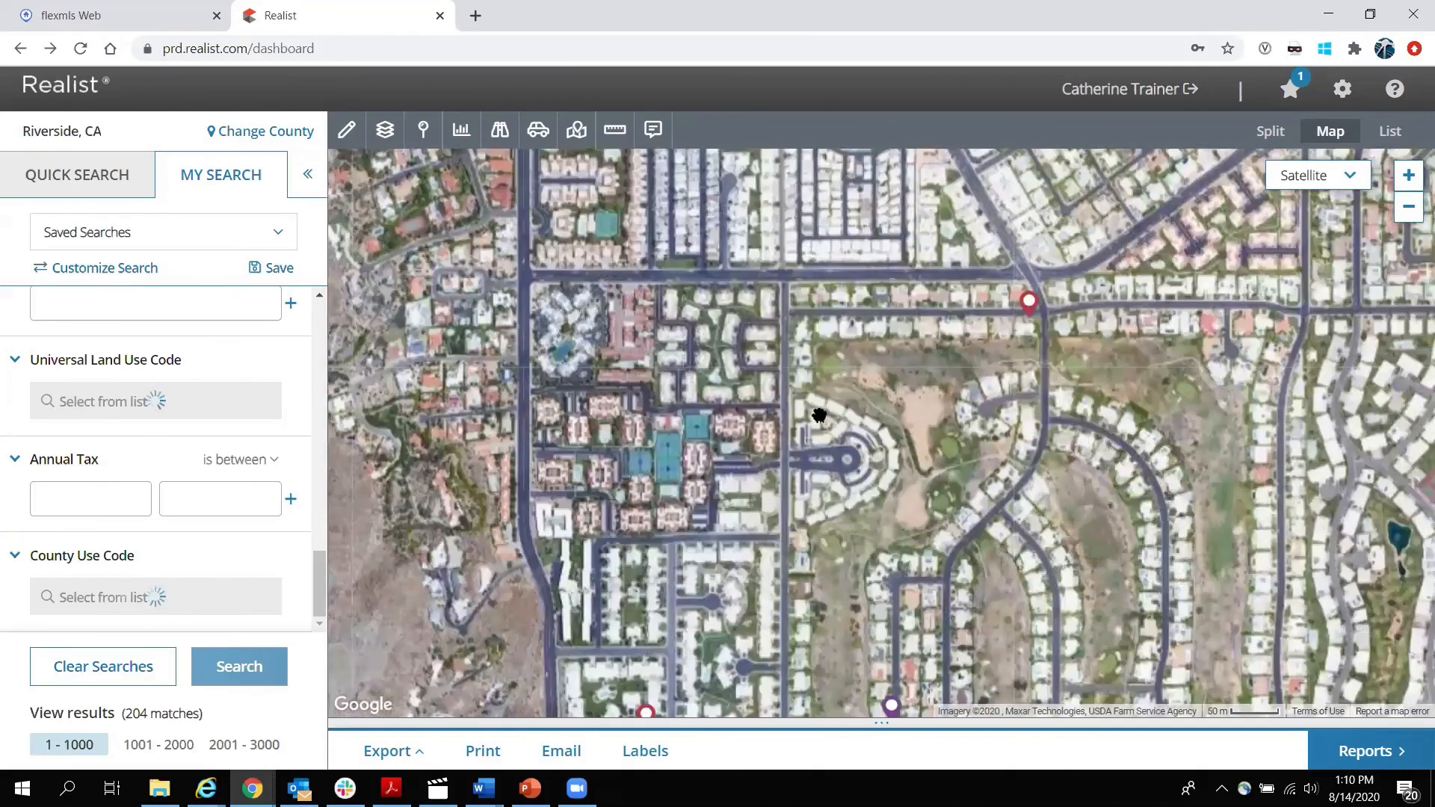
Pan the satellite map across the Palm Springs neighbourhoods to the hillside homes.
{"action": "left_click_drag", "start_coordinate": [826, 299], "coordinate": [889, 547]}
{"action": "left_click_drag", "start_coordinate": [620, 404], "coordinate": [1014, 408]}
{"action": "left_click_drag", "start_coordinate": [687, 391], "coordinate": [1038, 391]}
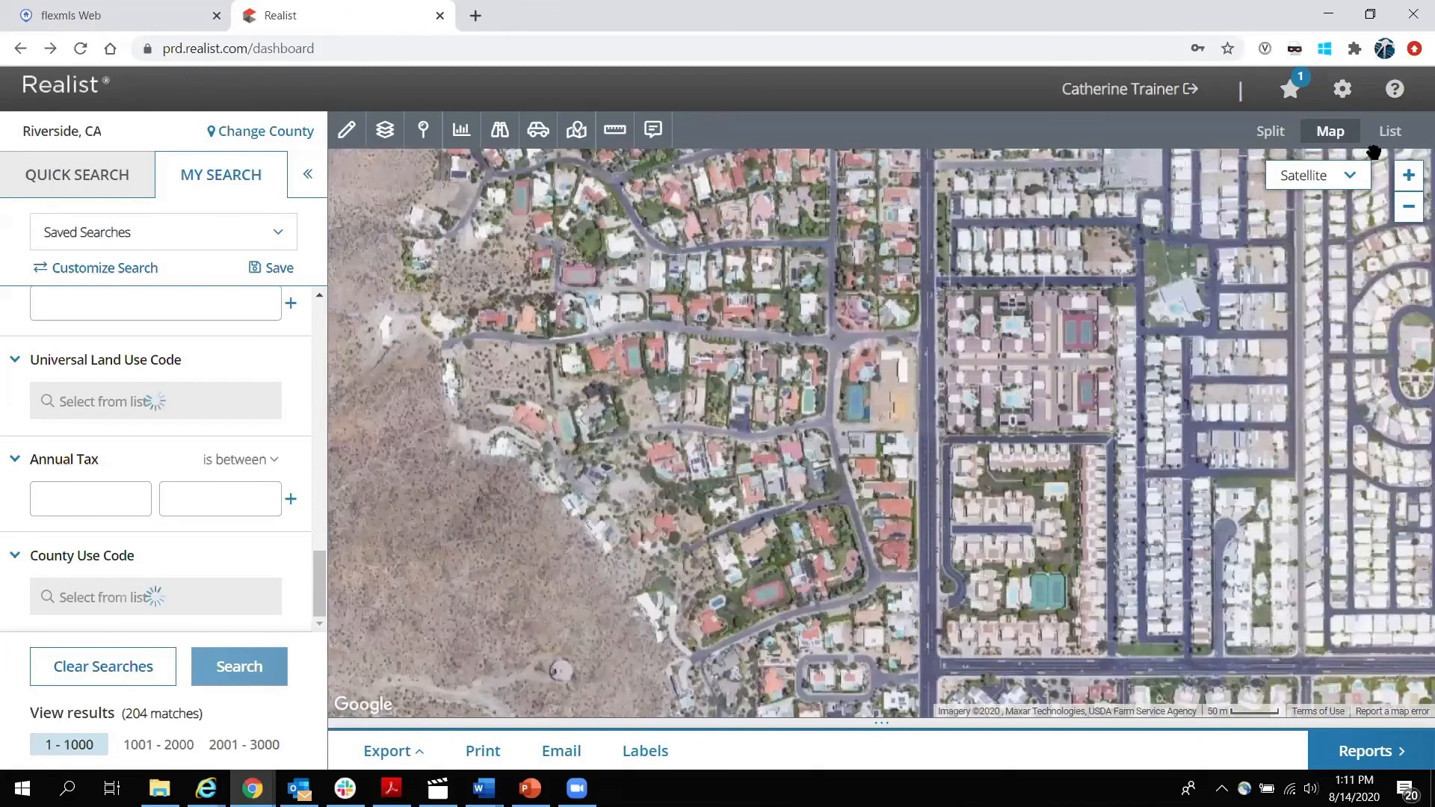